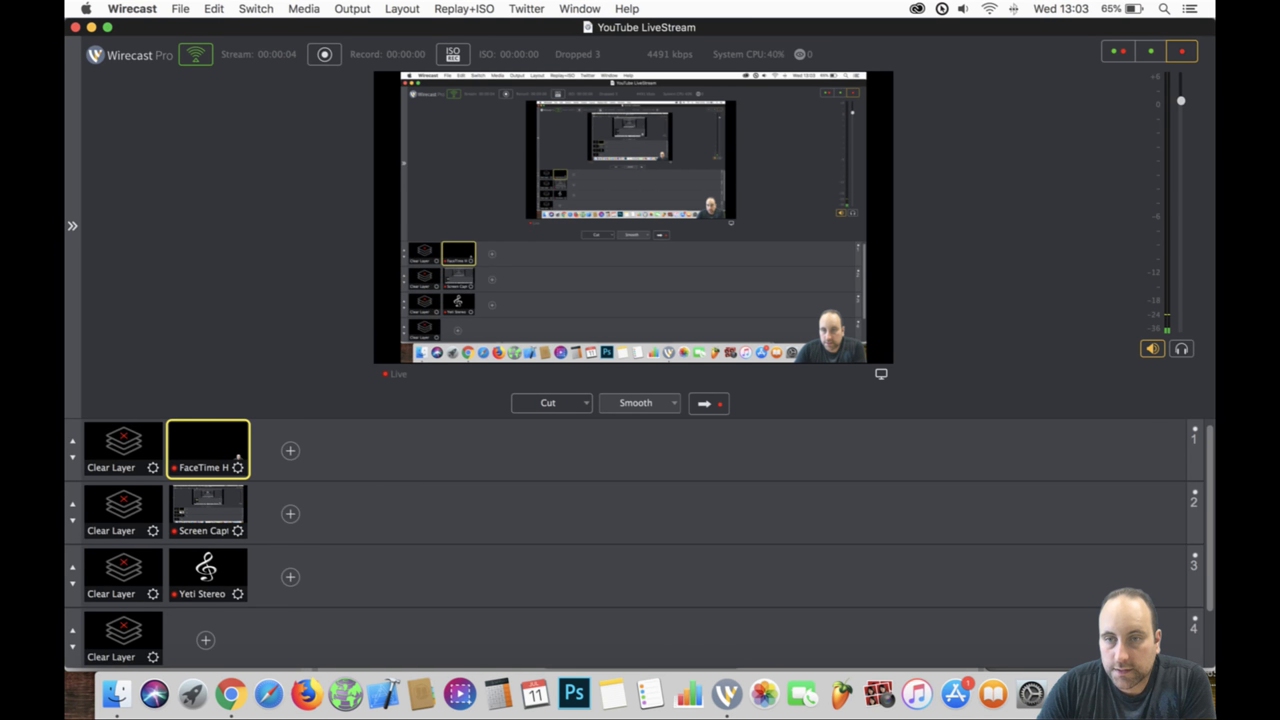
Turn Dock hiding on and bring the Chrome window with Construct 3 to the front.
right_click(1131, 695)
click(1143, 573)
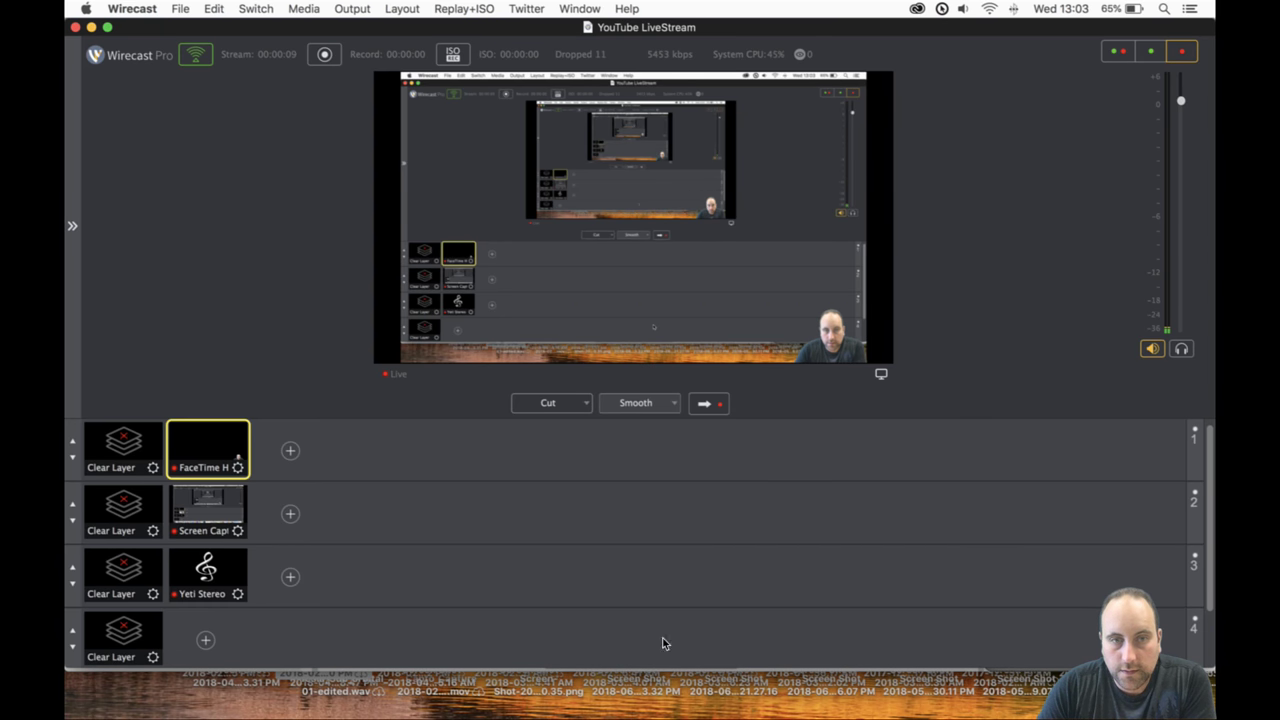
click(229, 694)
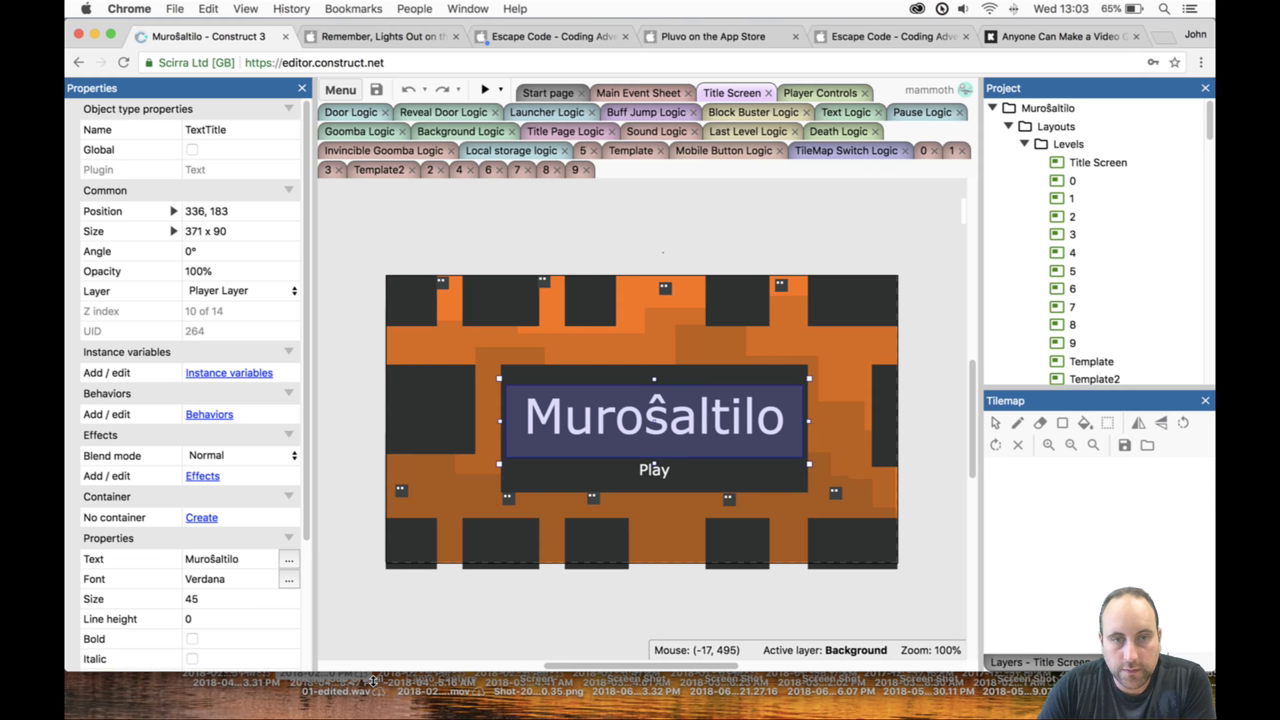
Stretch the Chrome window's bottom edge down to the bottom of the screen.
drag(373, 681, 373, 718)
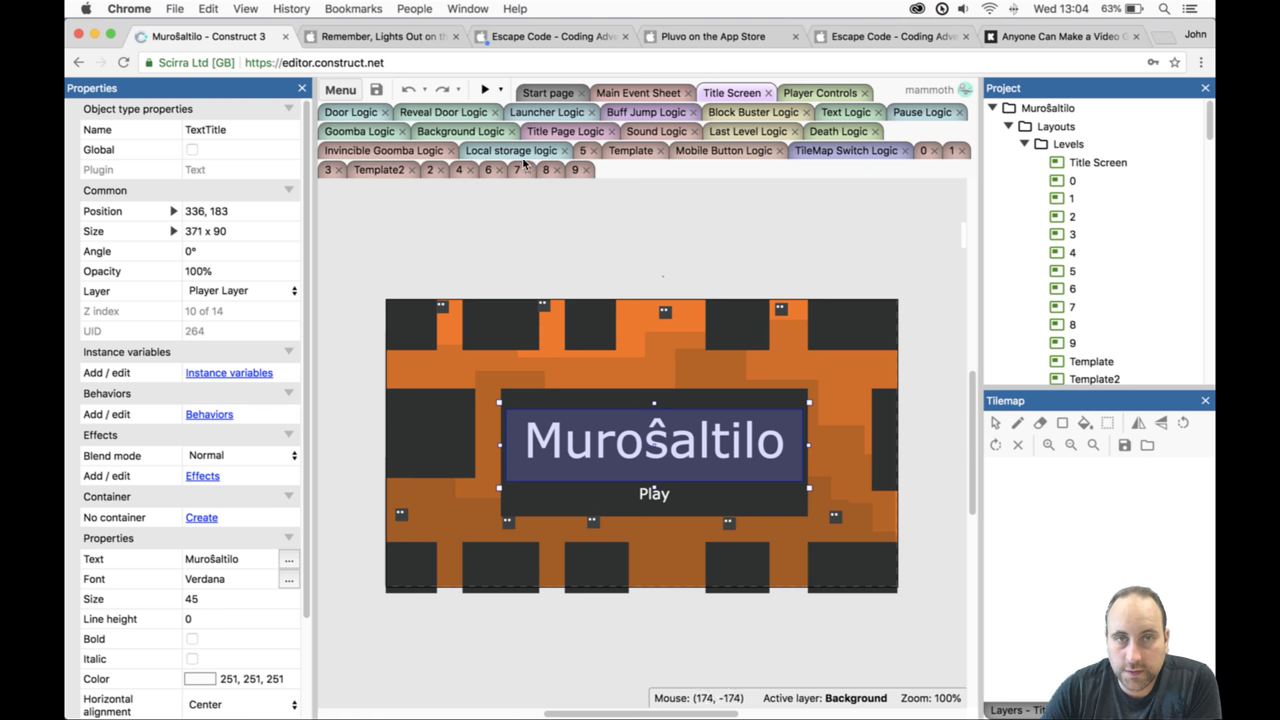
click(485, 89)
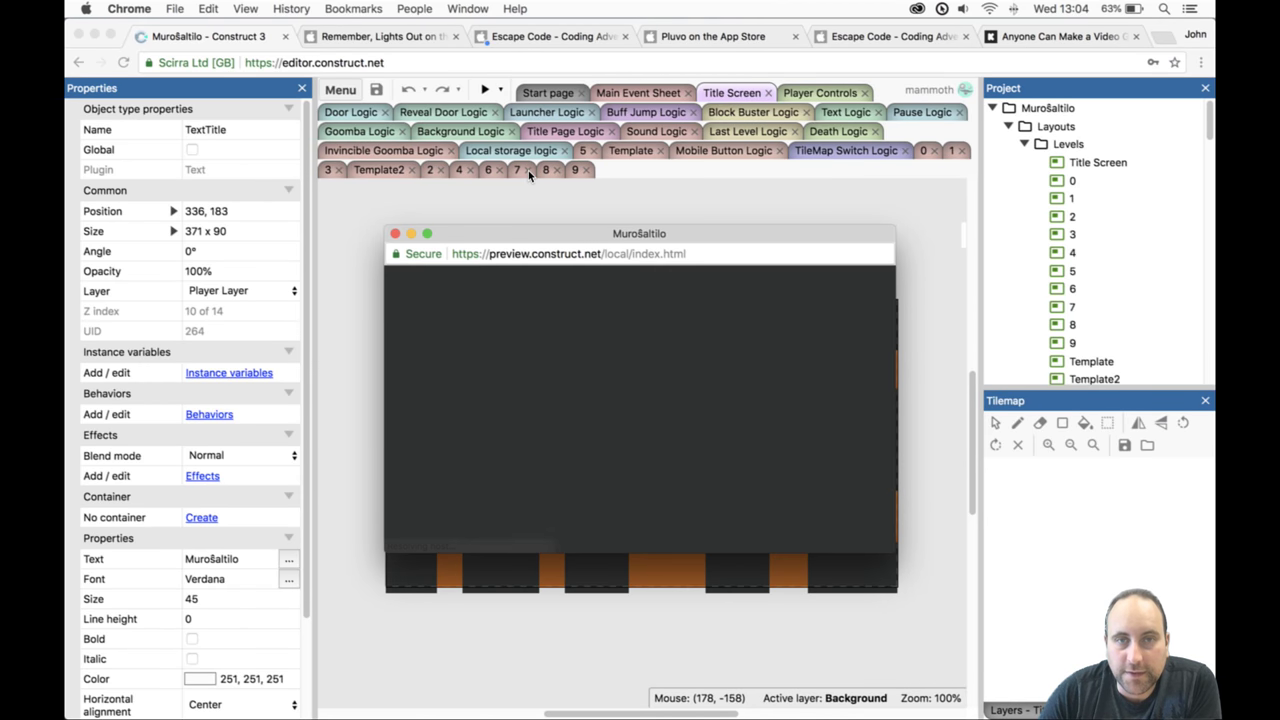
drag(558, 229, 341, 28)
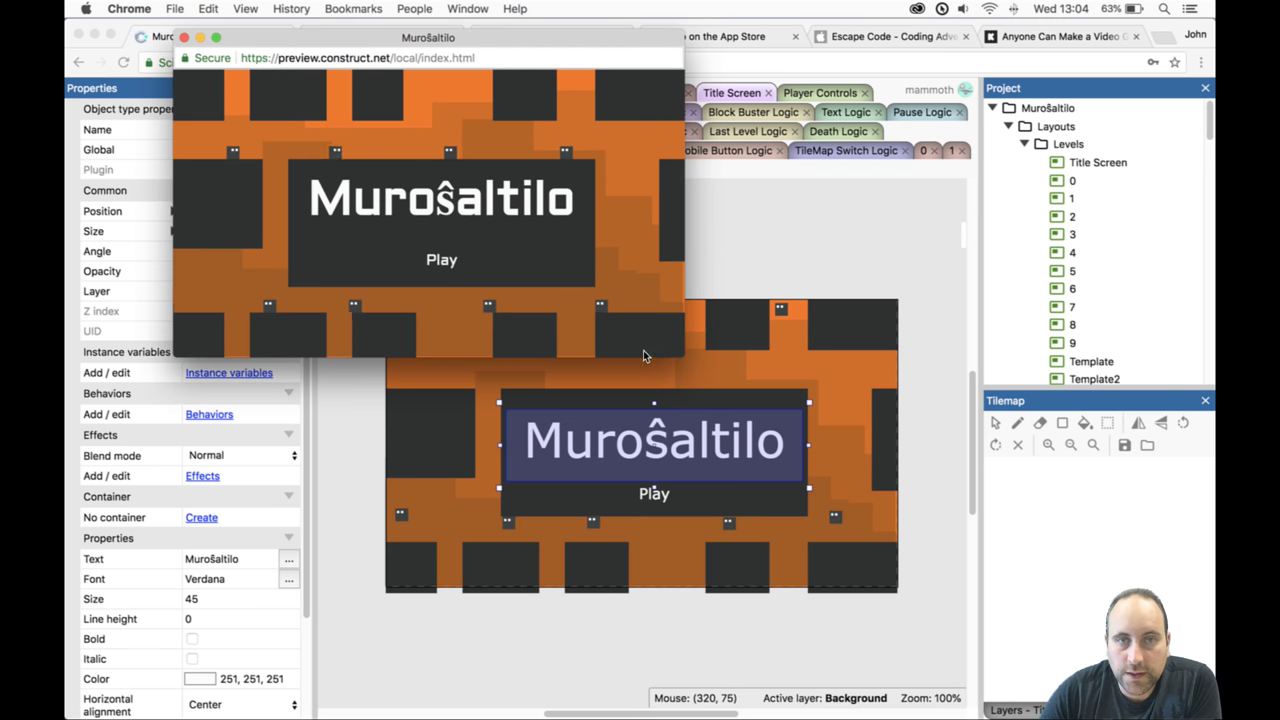
drag(676, 361, 1080, 611)
click(656, 426)
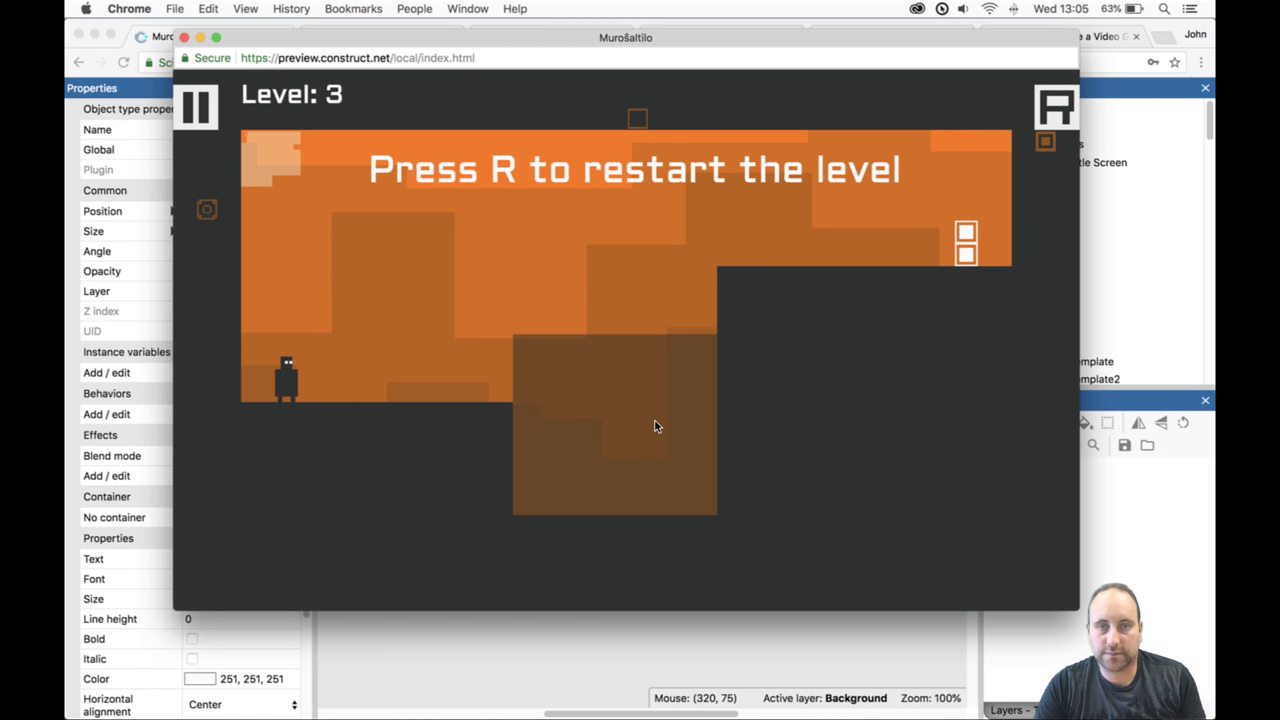
key(Right)
key(Up)
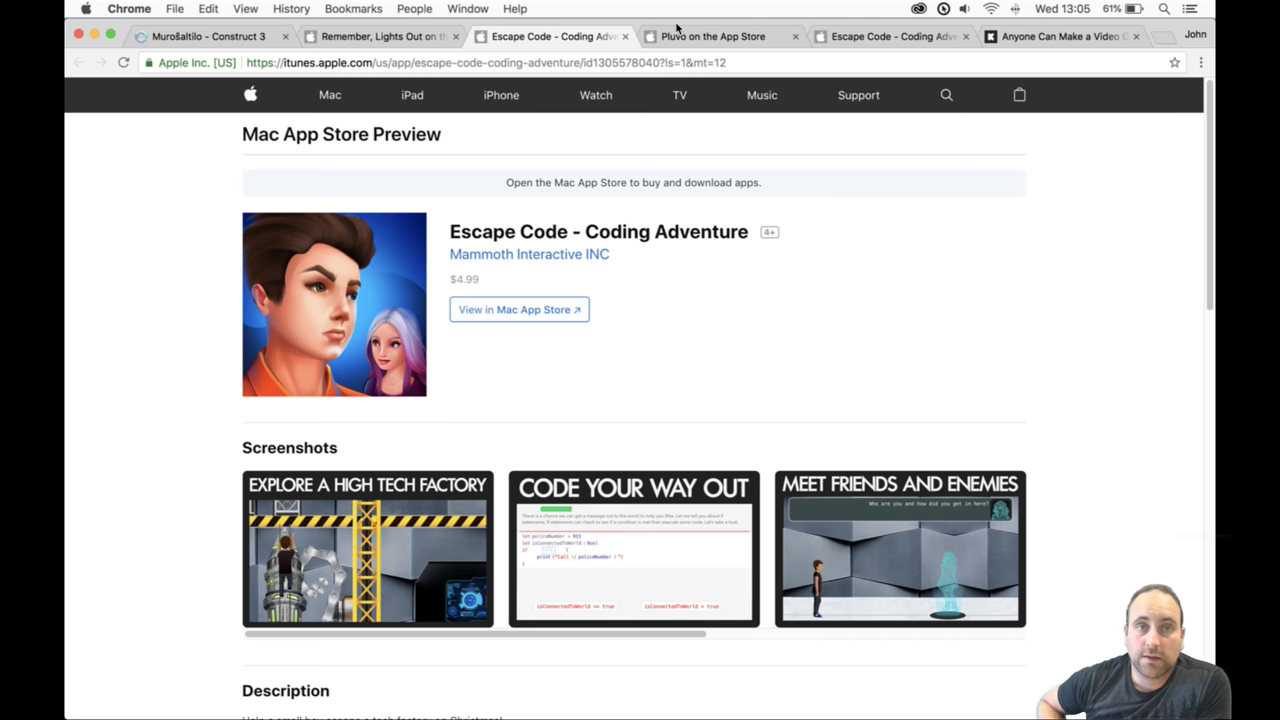
click(207, 34)
click(485, 89)
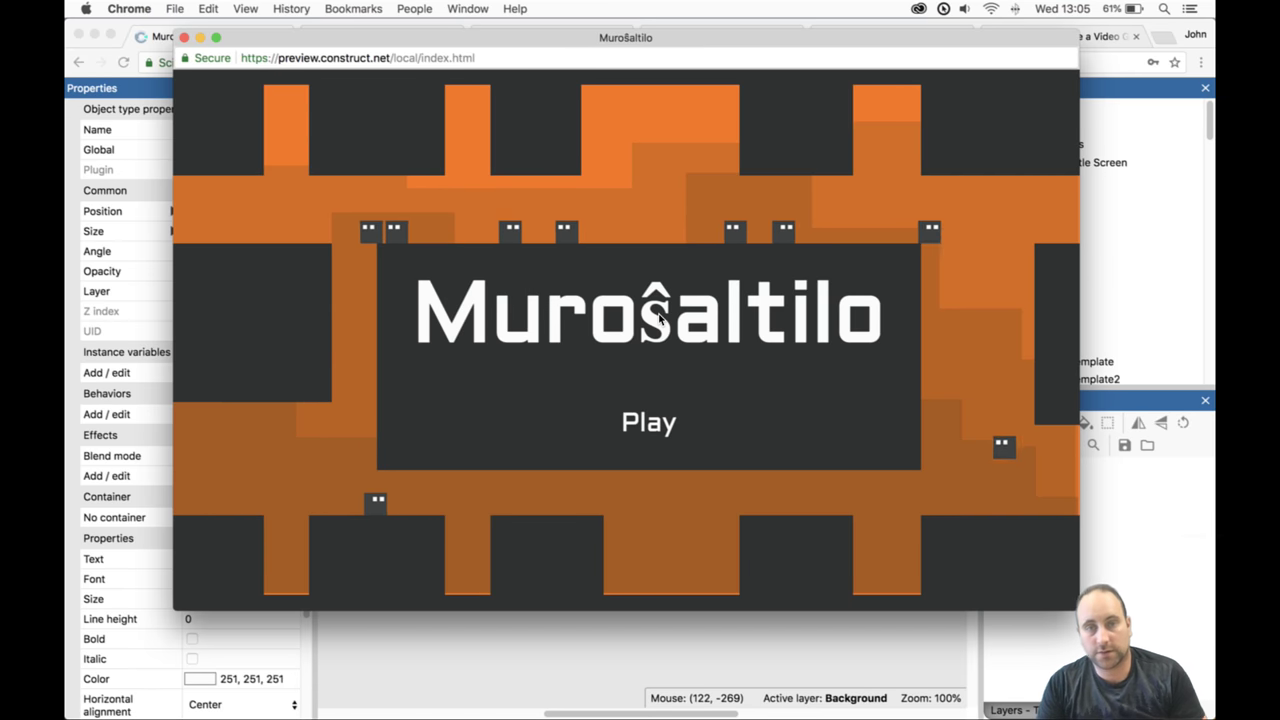
key(ctrl+super+f)
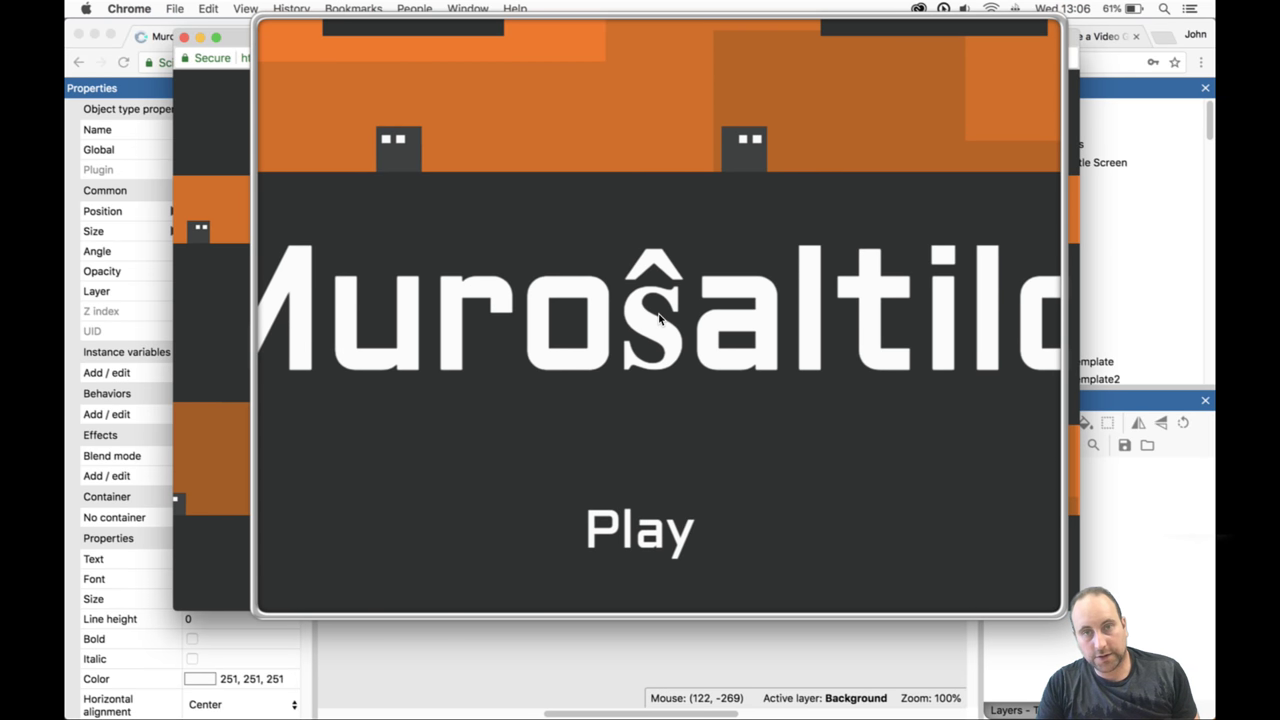
key(ctrl+super+f)
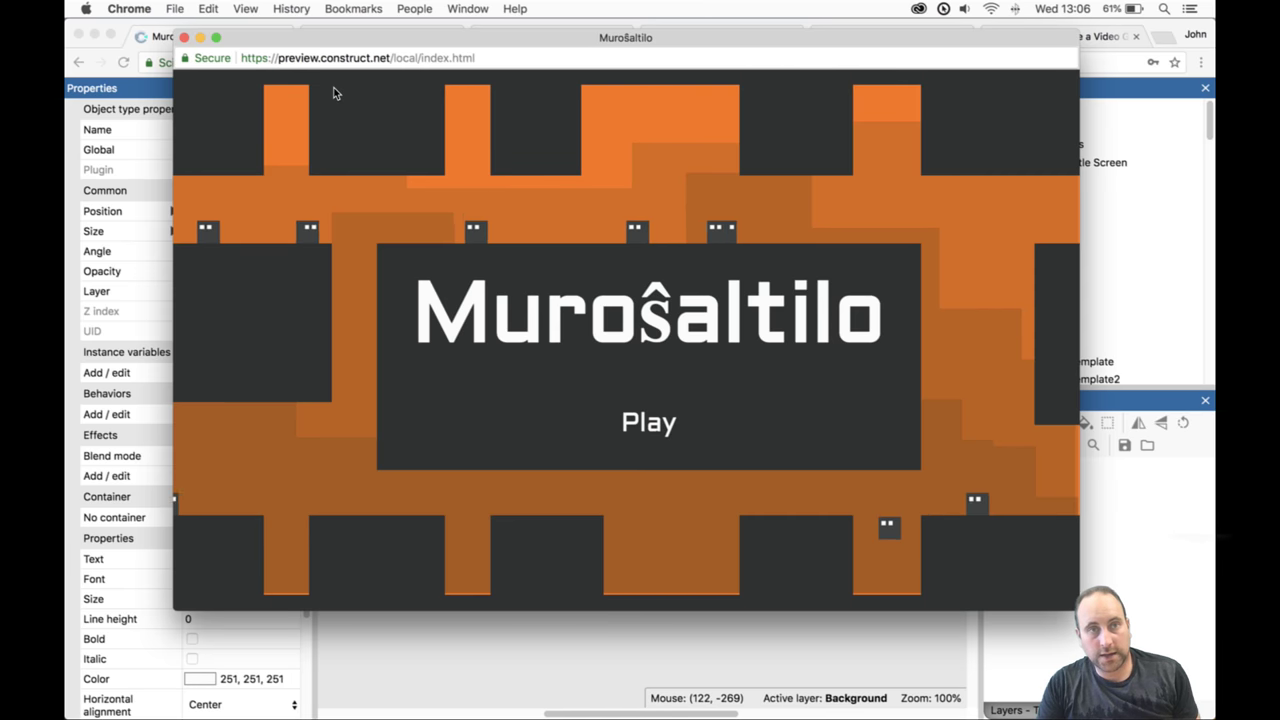
click(185, 39)
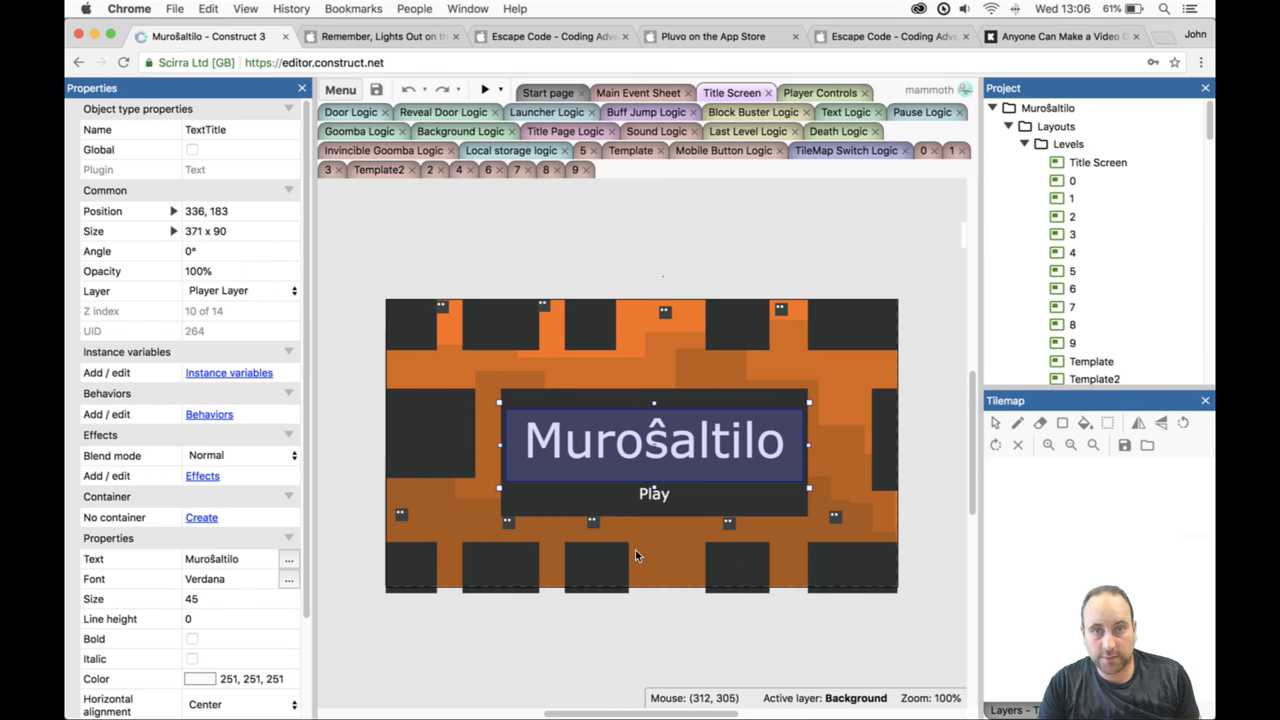
Change the title text from Murošaltilo to Murosaltilo.
double_click(668, 458)
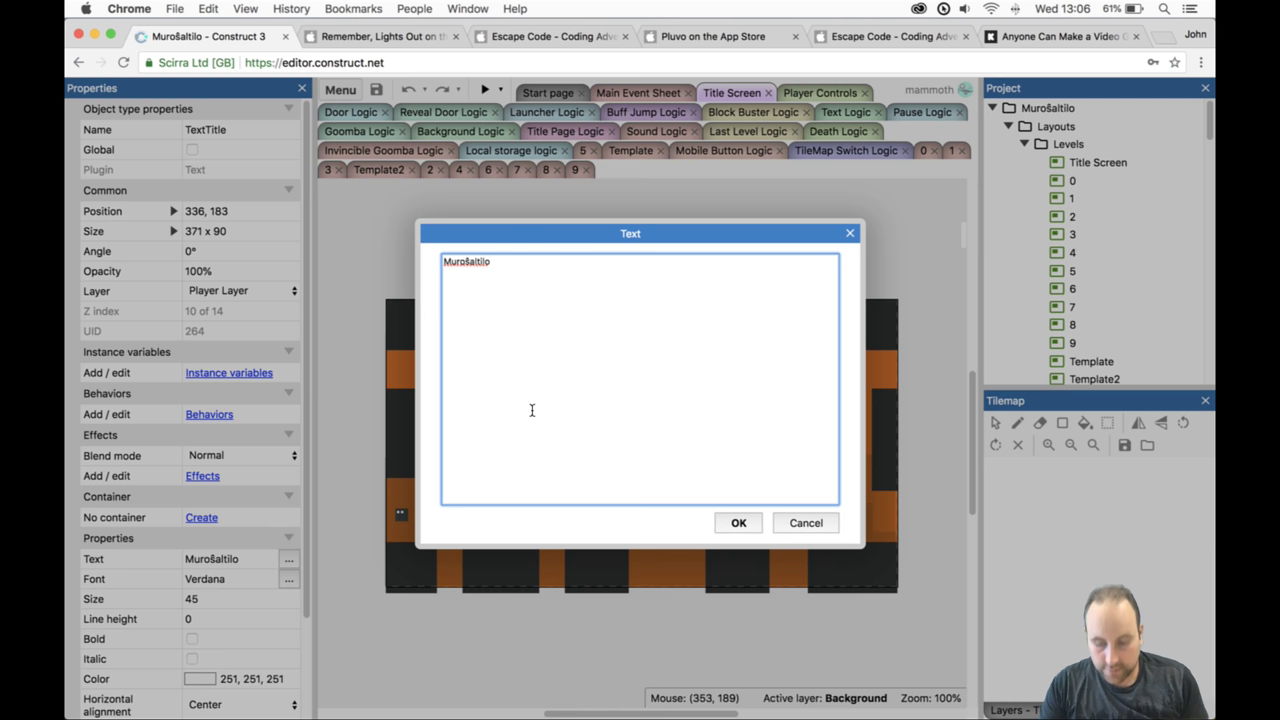
key(BackSpace)
text(s)
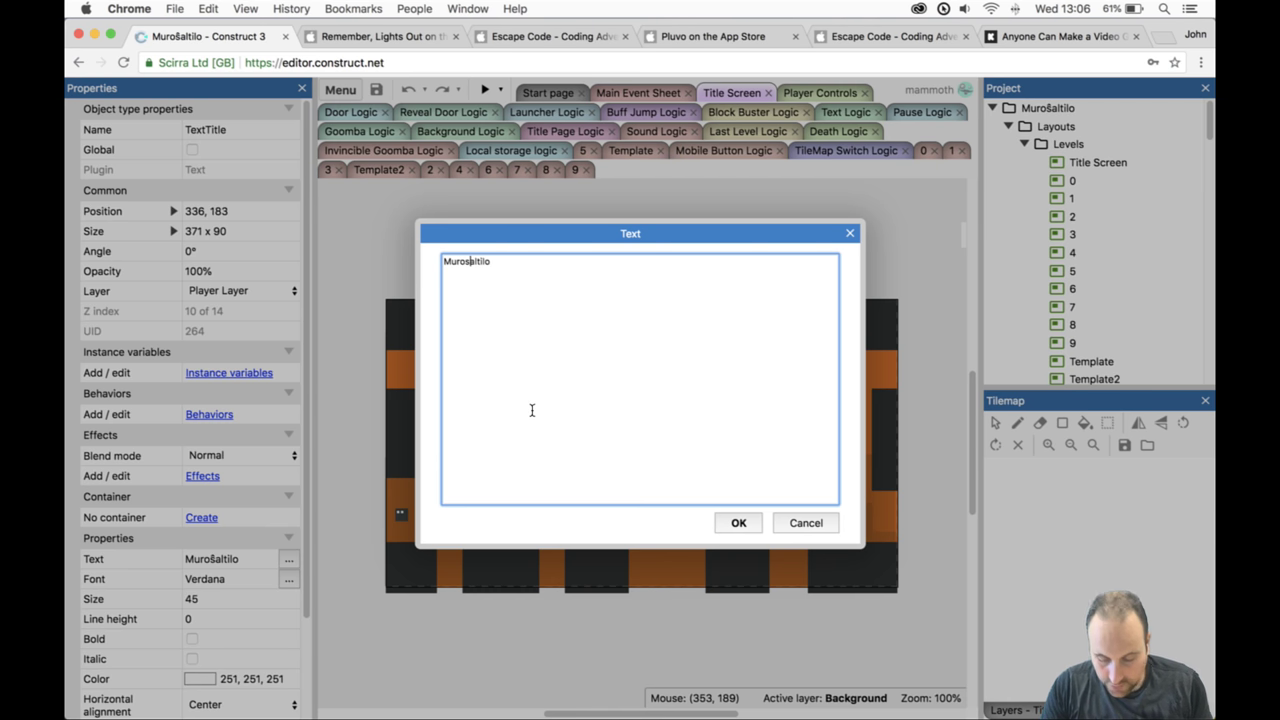
key(Return)
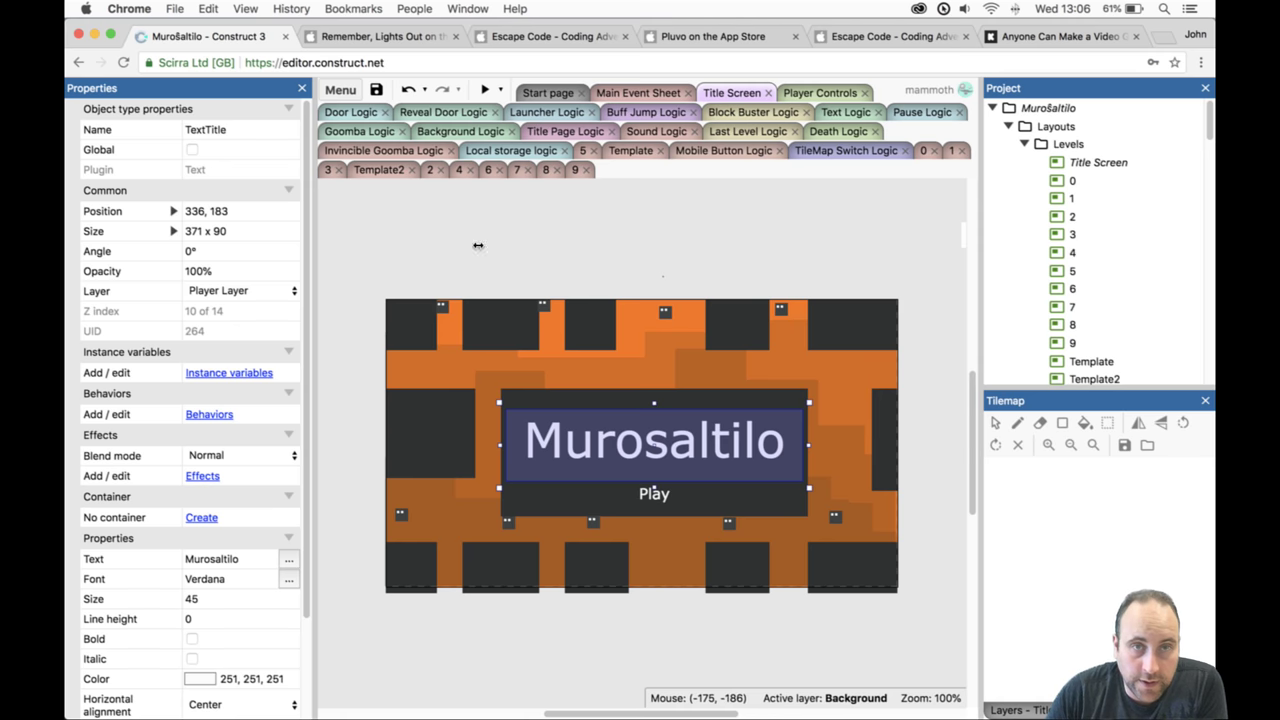
Change the project's Name property from Murošaltilo to Murosaltilo and verify it.
click(1050, 107)
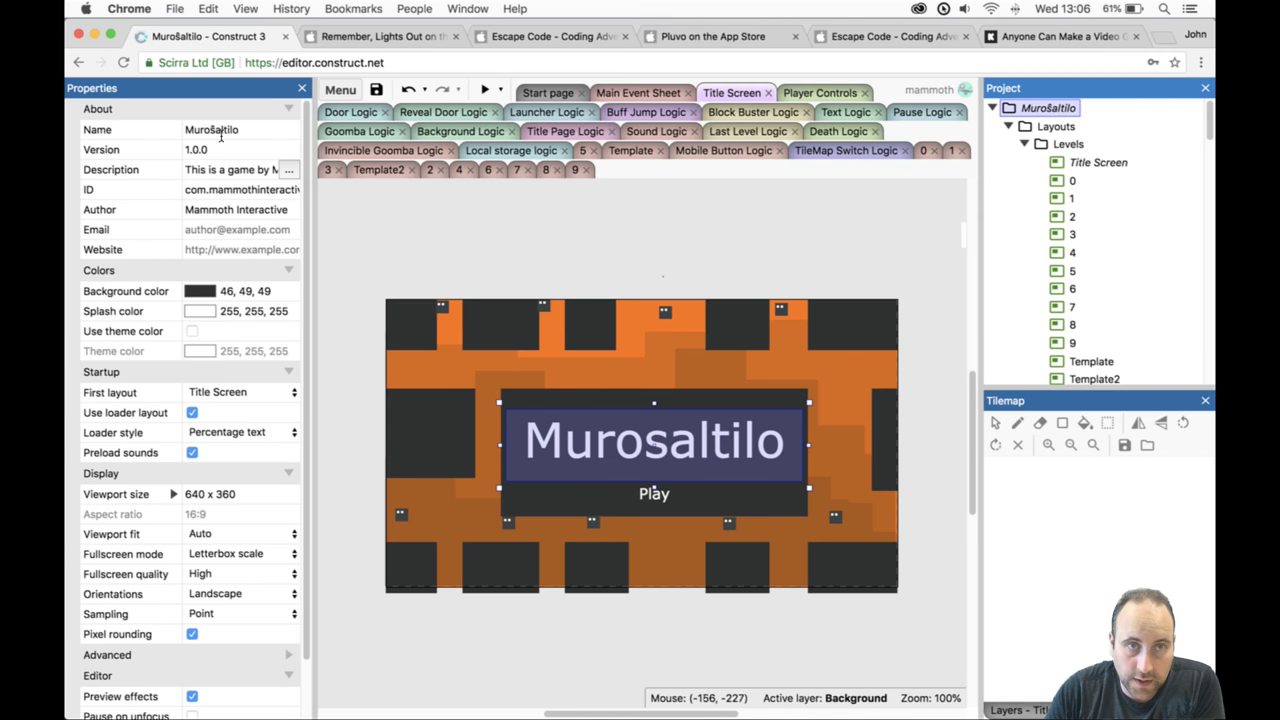
click(220, 130)
click(213, 131)
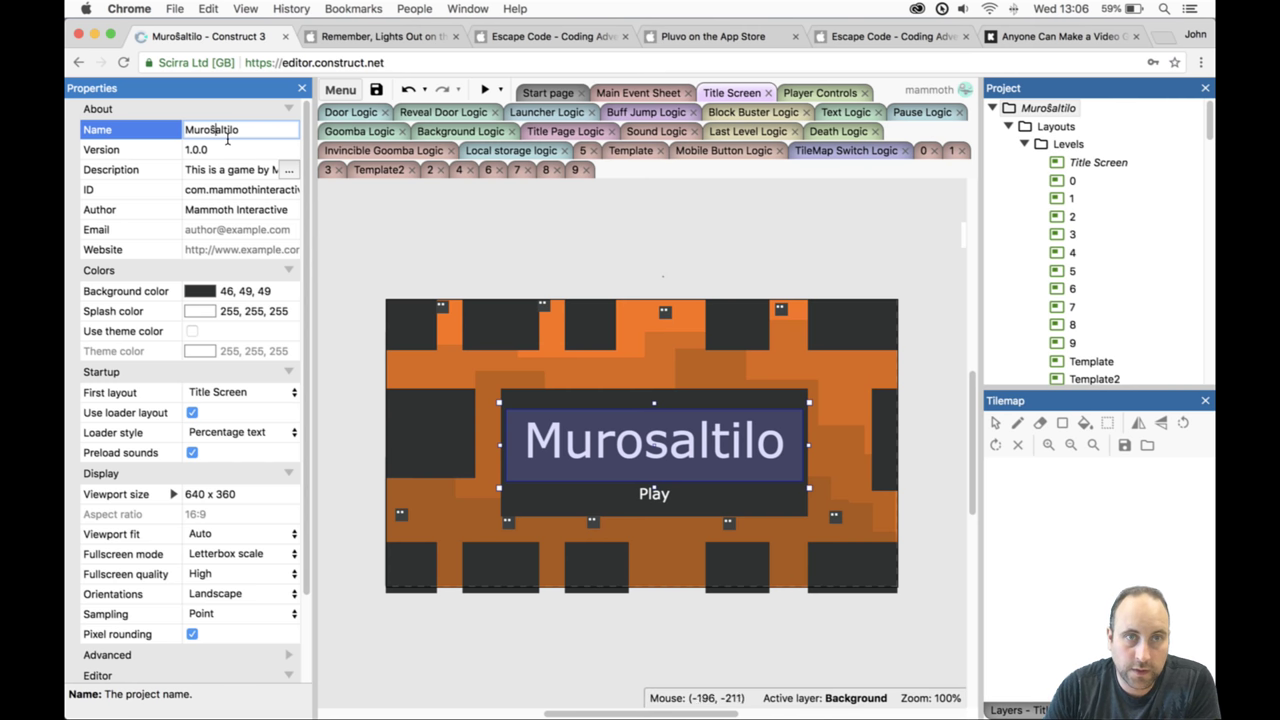
key(BackSpace)
text(s)
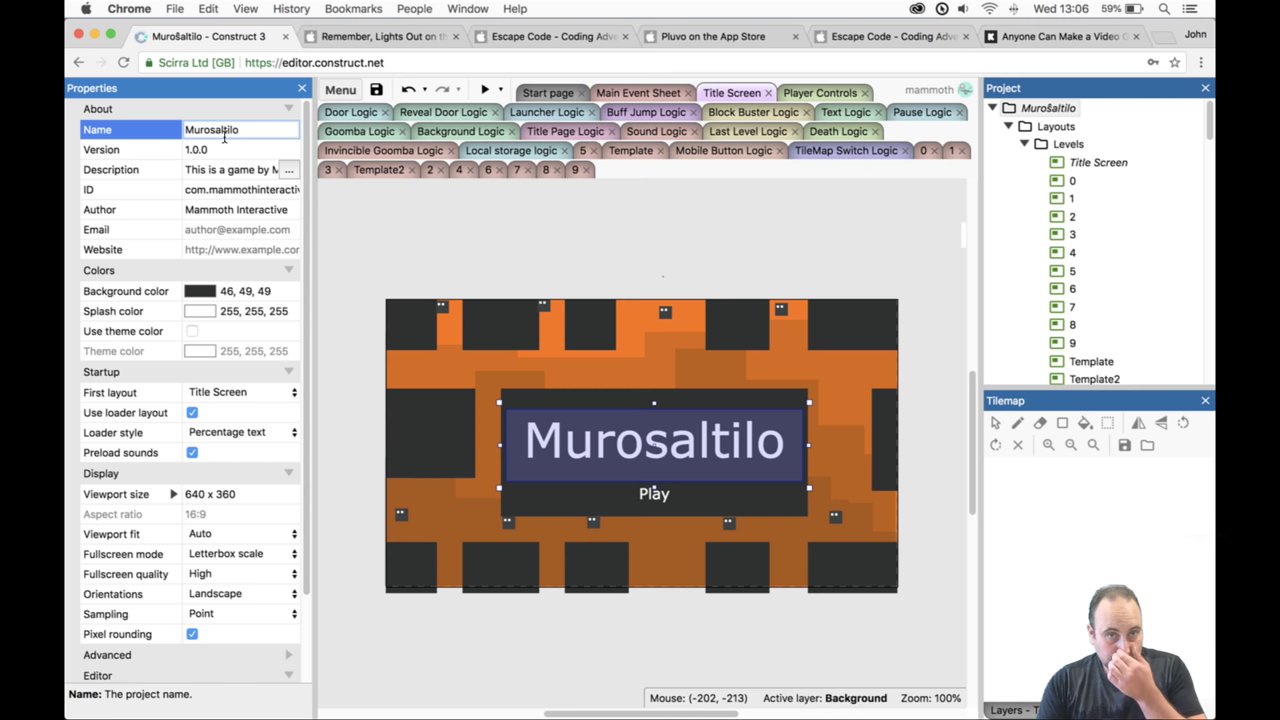
click(422, 212)
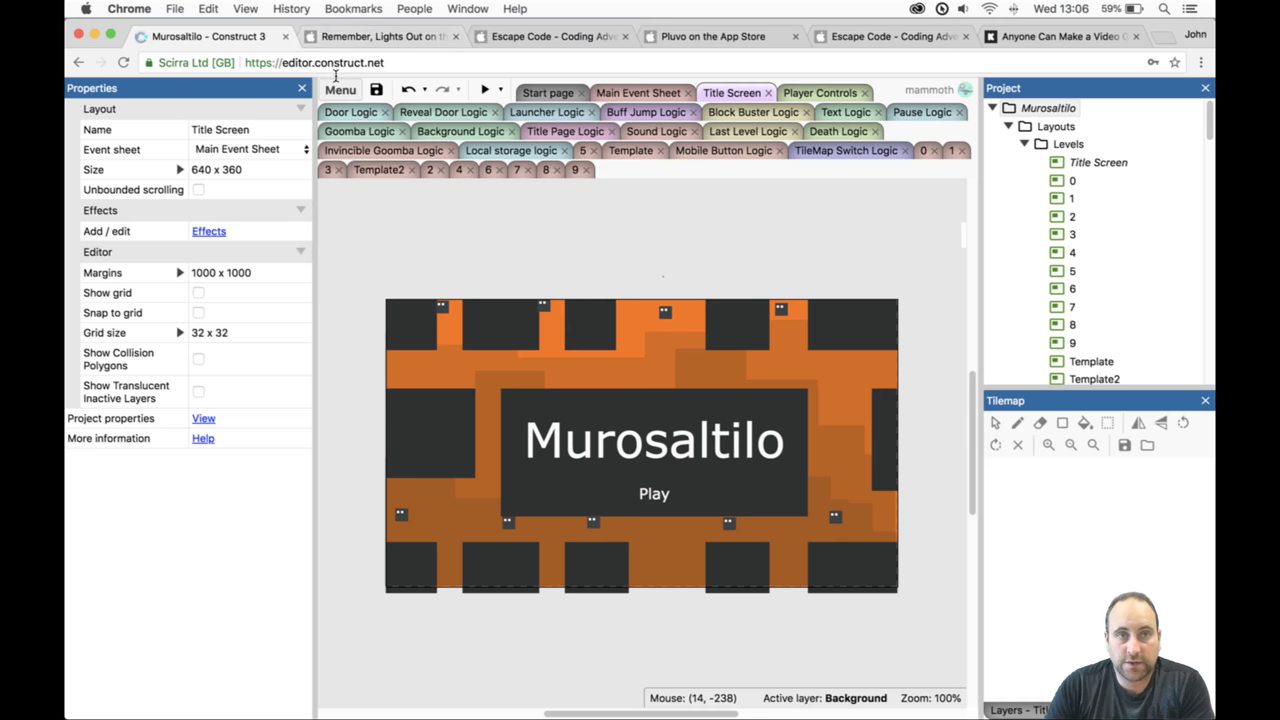
click(1040, 109)
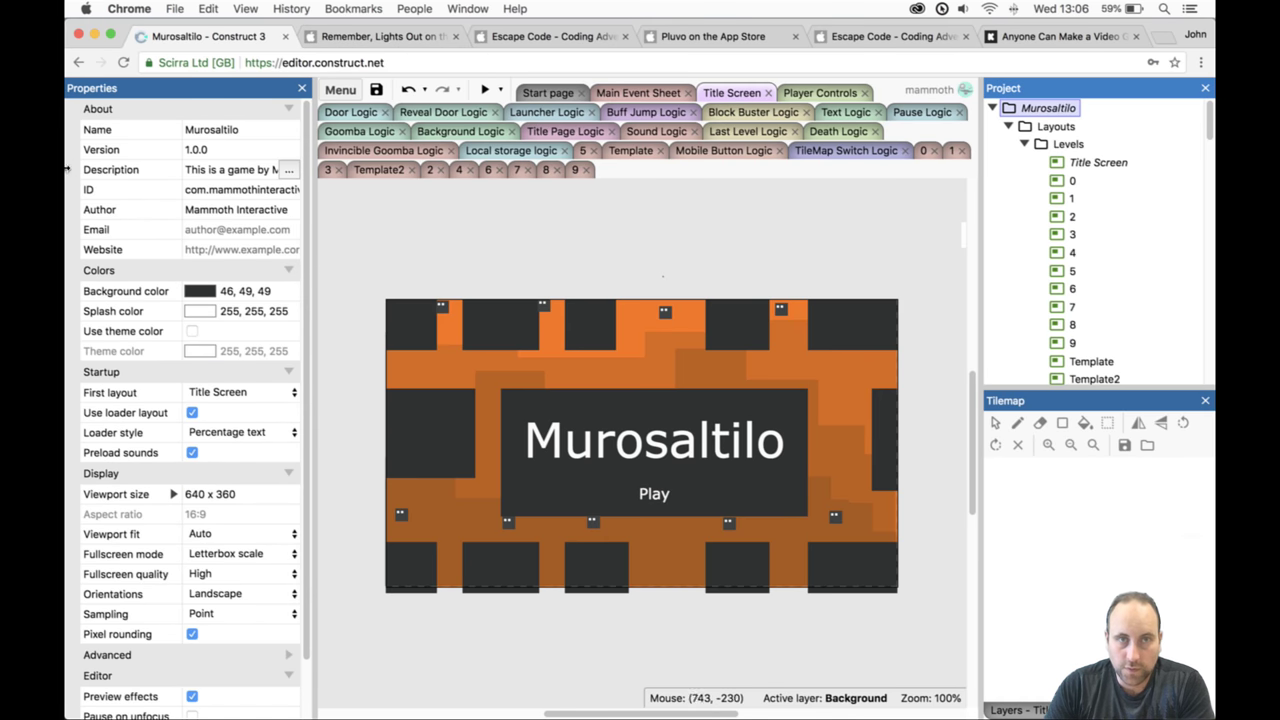
click(288, 131)
key(super+c)
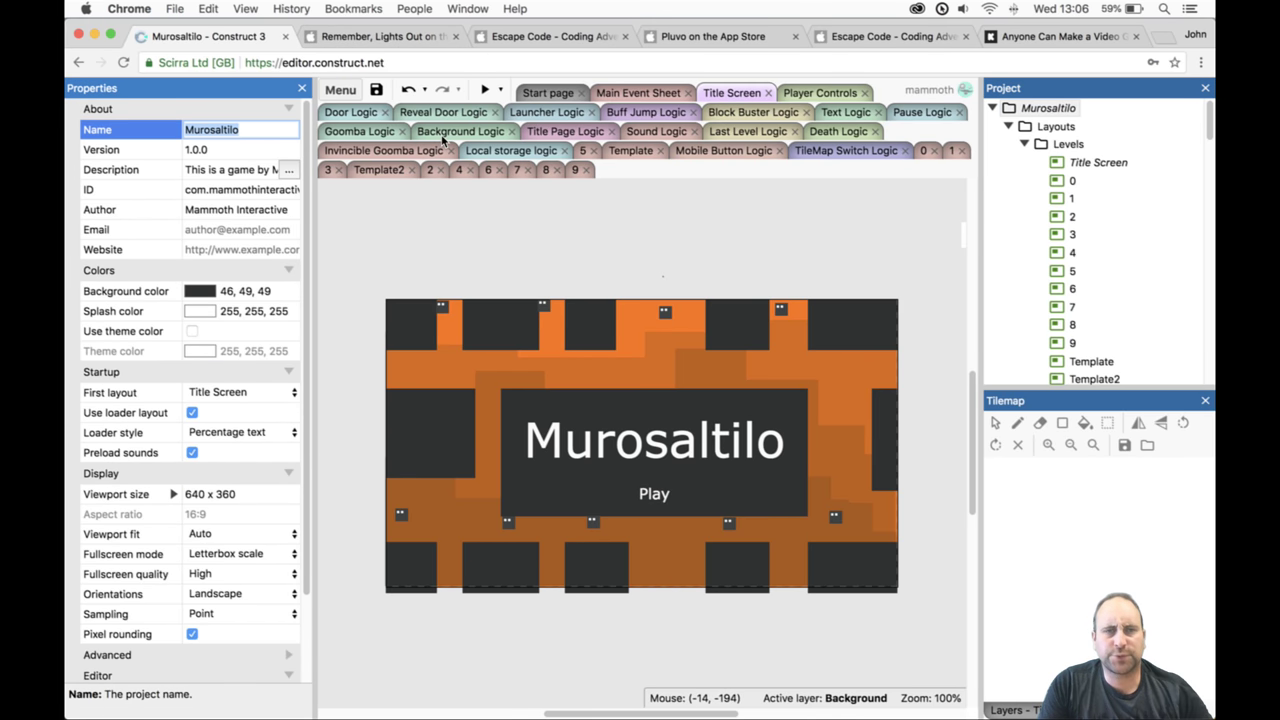
Start a Save as Cloud save of the project to Google Drive.
click(340, 90)
mouse_move(360, 108)
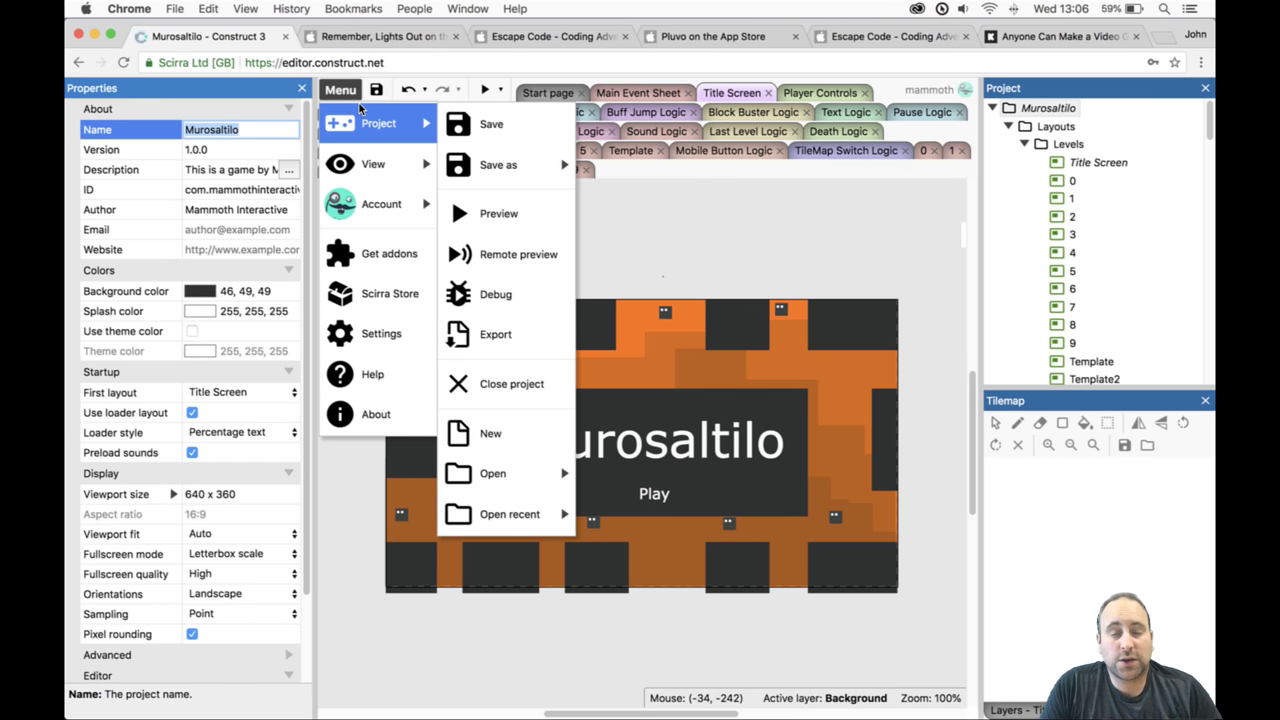
mouse_move(505, 165)
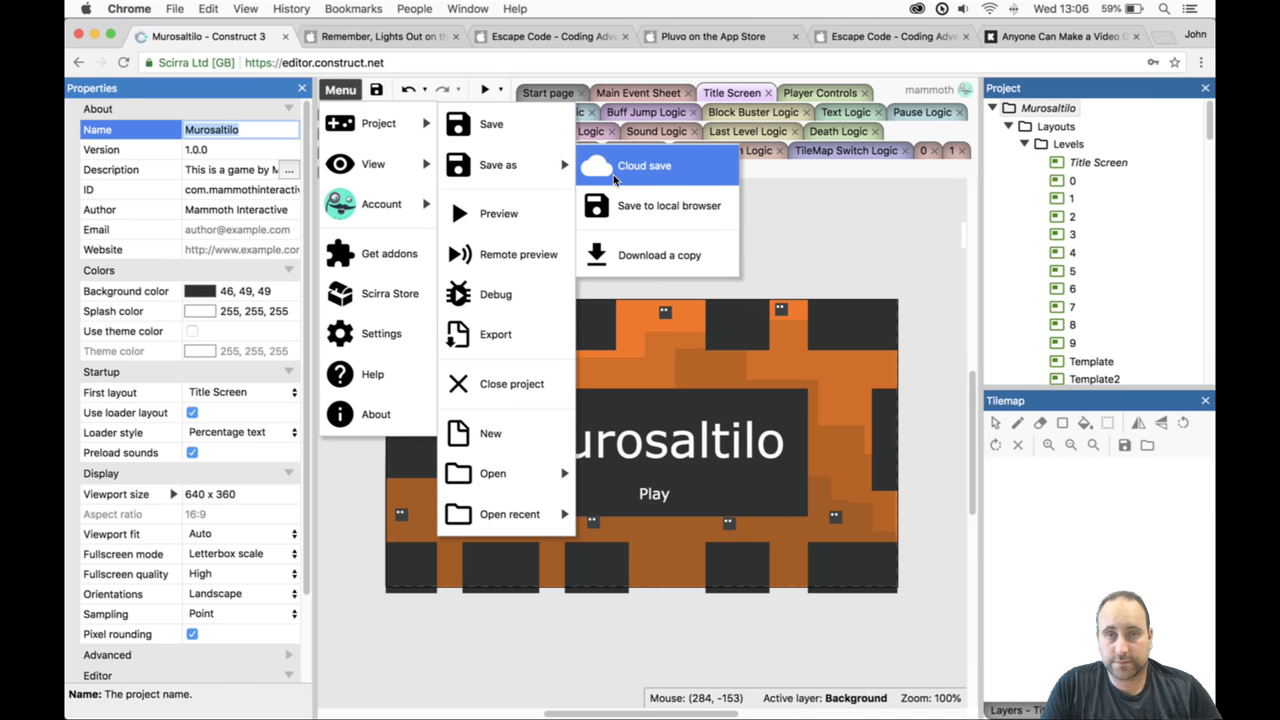
click(613, 172)
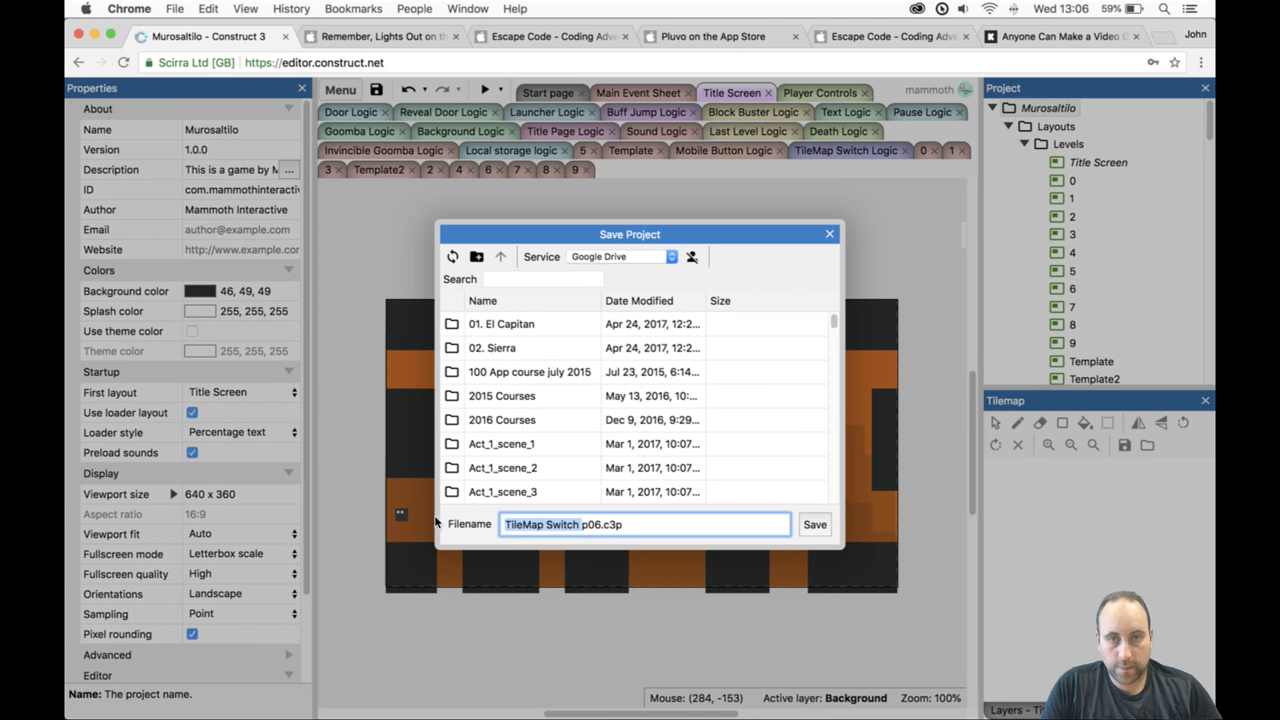
Name the file 'Murosaltilo p07.c3p' and confirm the save to Google Drive.
double_click(577, 532)
key(super+v)
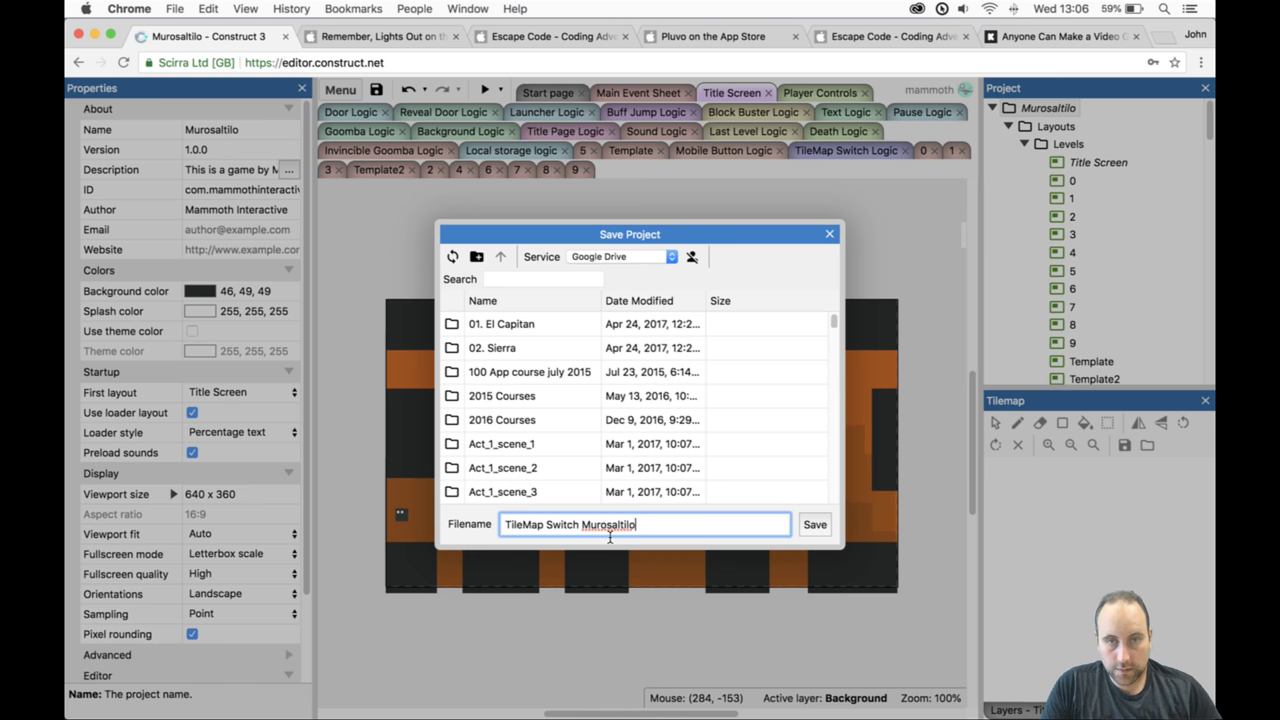
key(super+z)
click(577, 535)
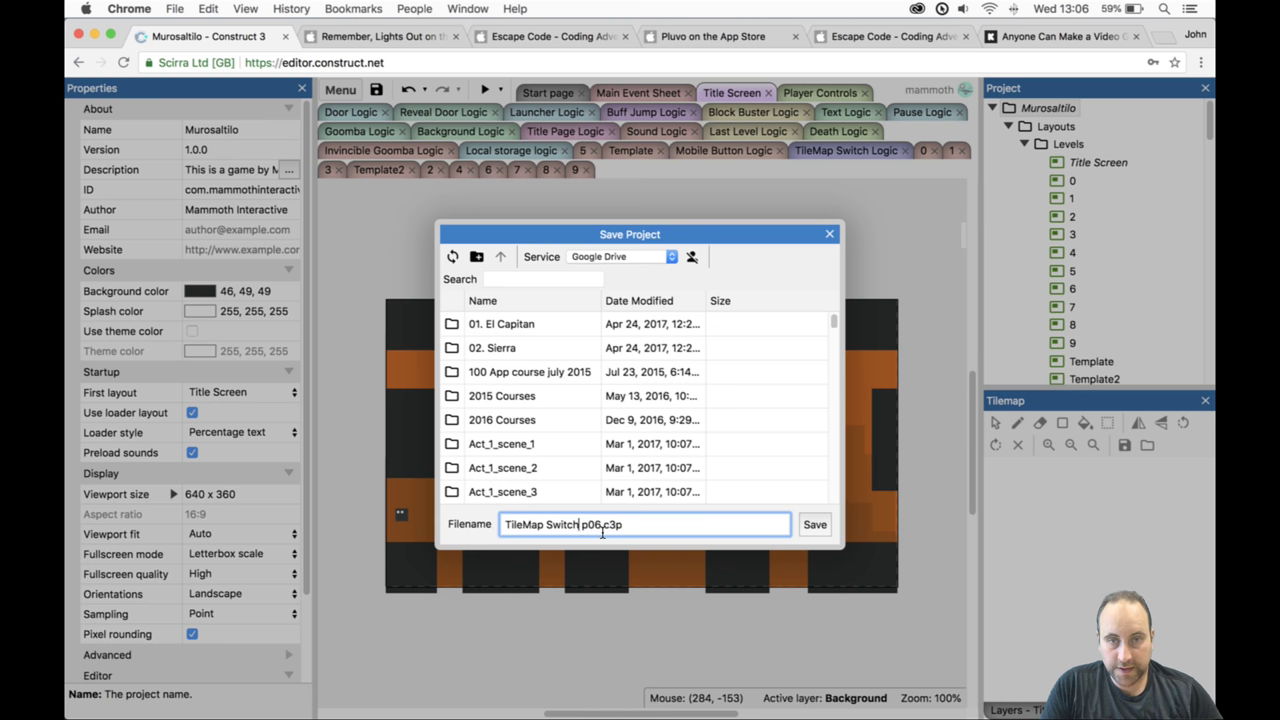
drag(577, 535, 475, 530)
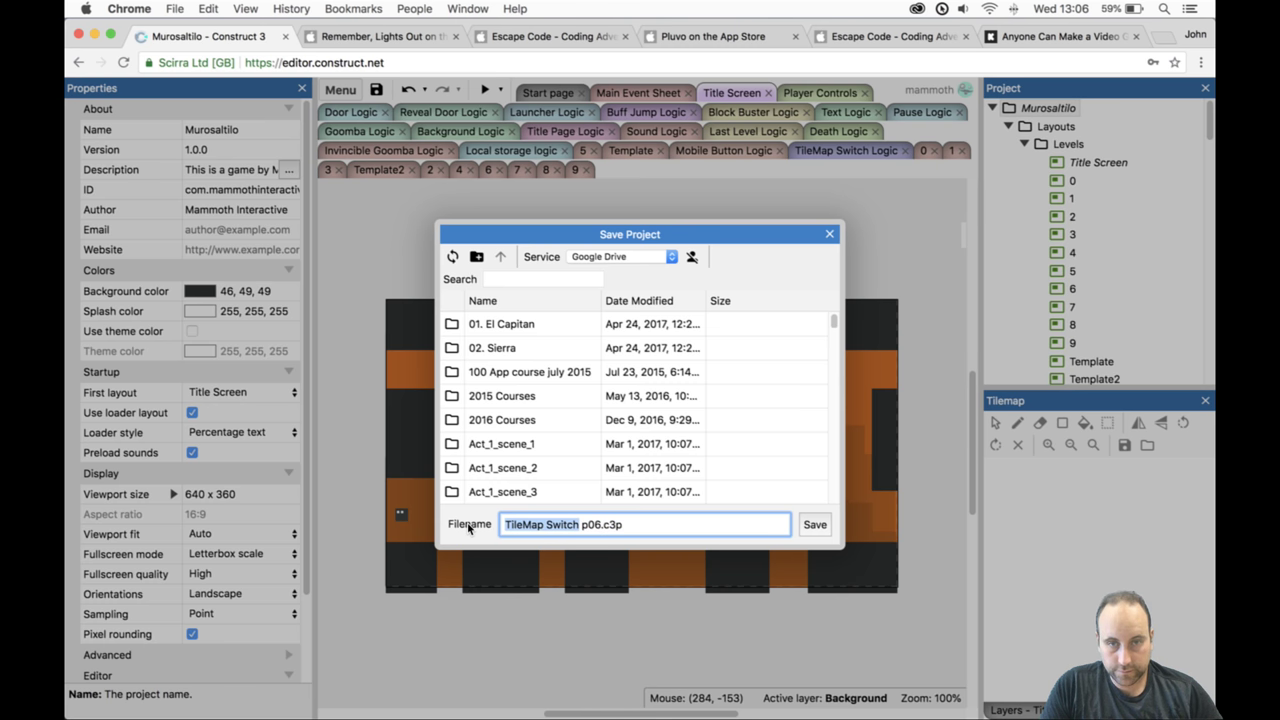
key(super+v)
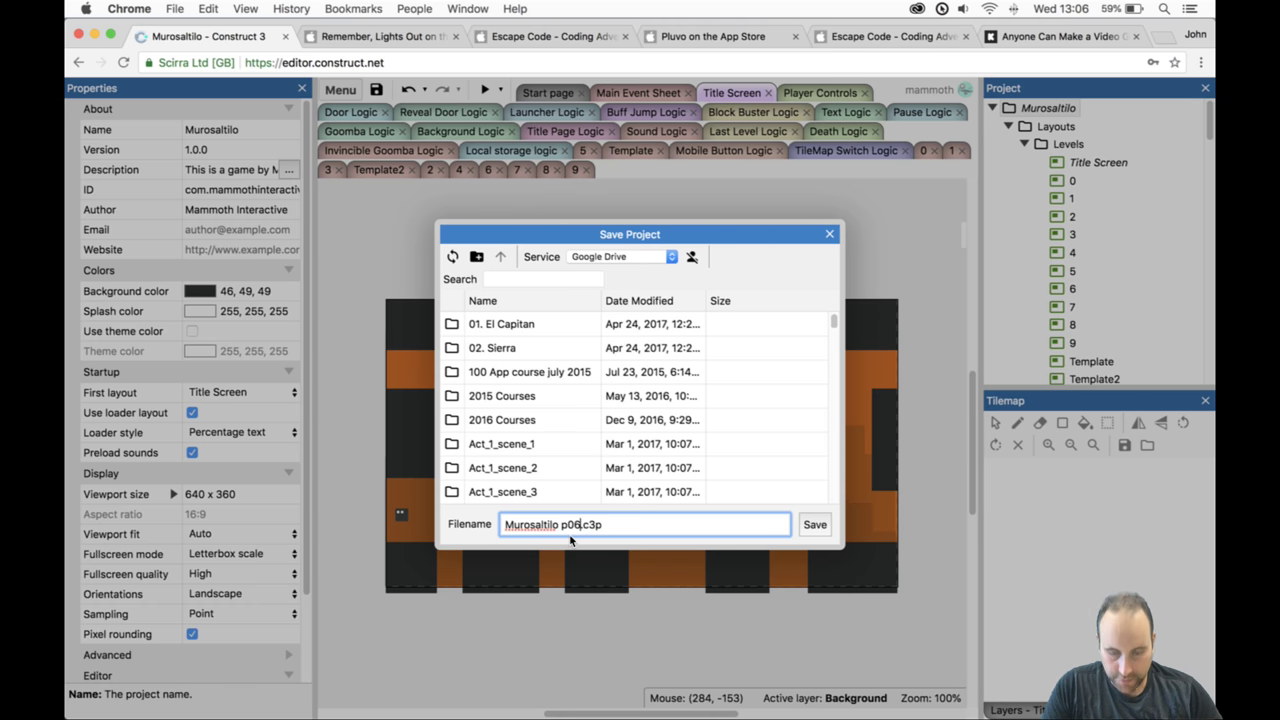
key(BackSpace)
text(7)
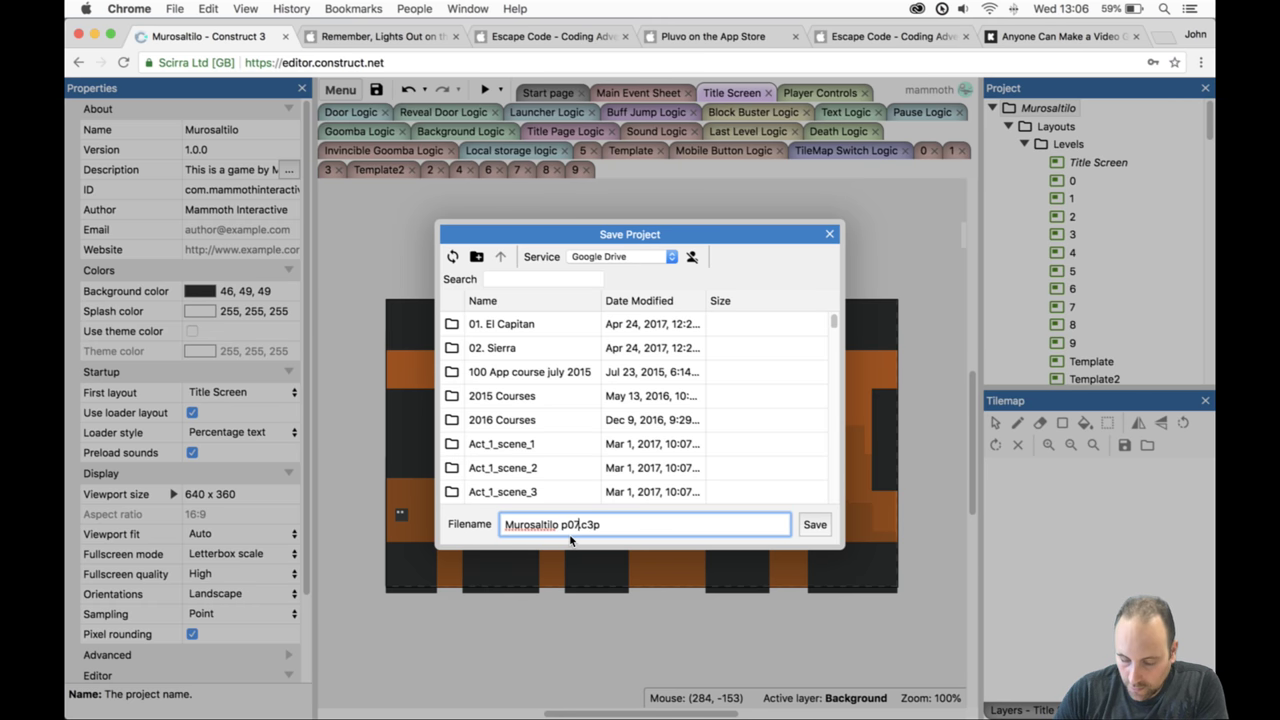
key(Return)
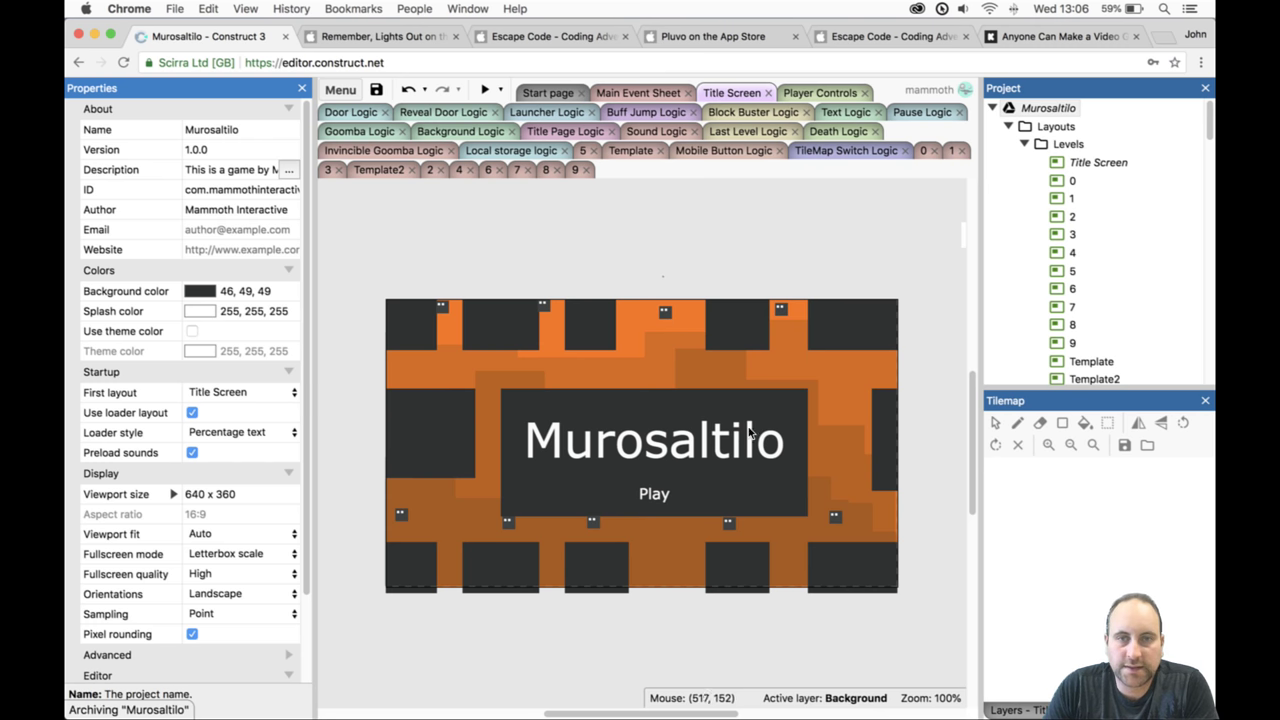
click(638, 452)
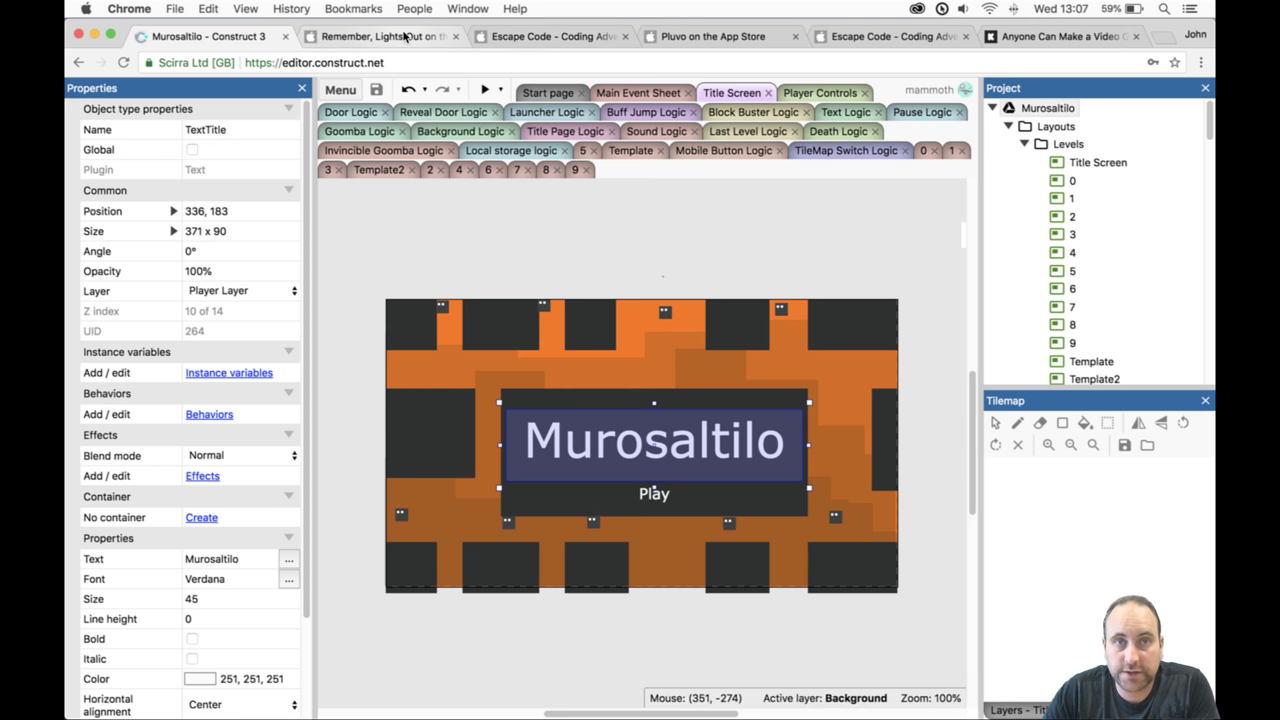
Switch to the Remember, Lights Out store tab and select its header text.
click(380, 36)
drag(314, 177, 755, 366)
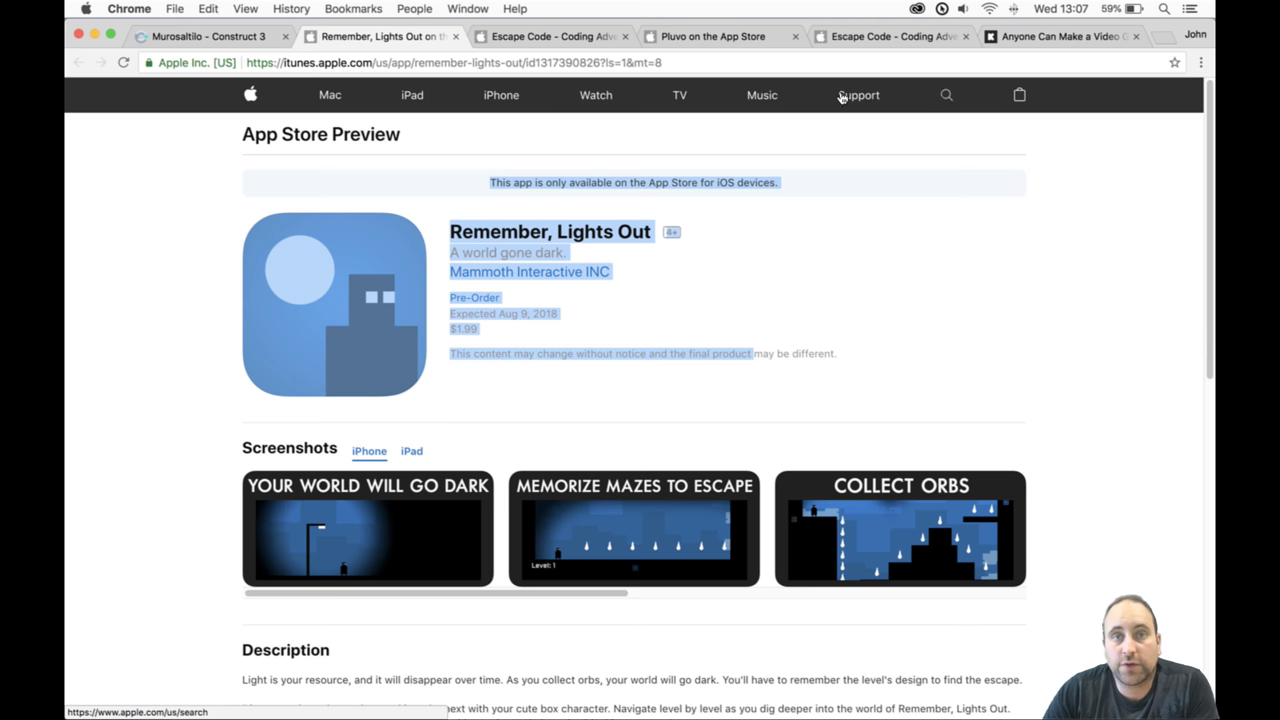
Browse the Escape Code, Pluvo and Remember, Lights Out App Store tabs.
click(567, 36)
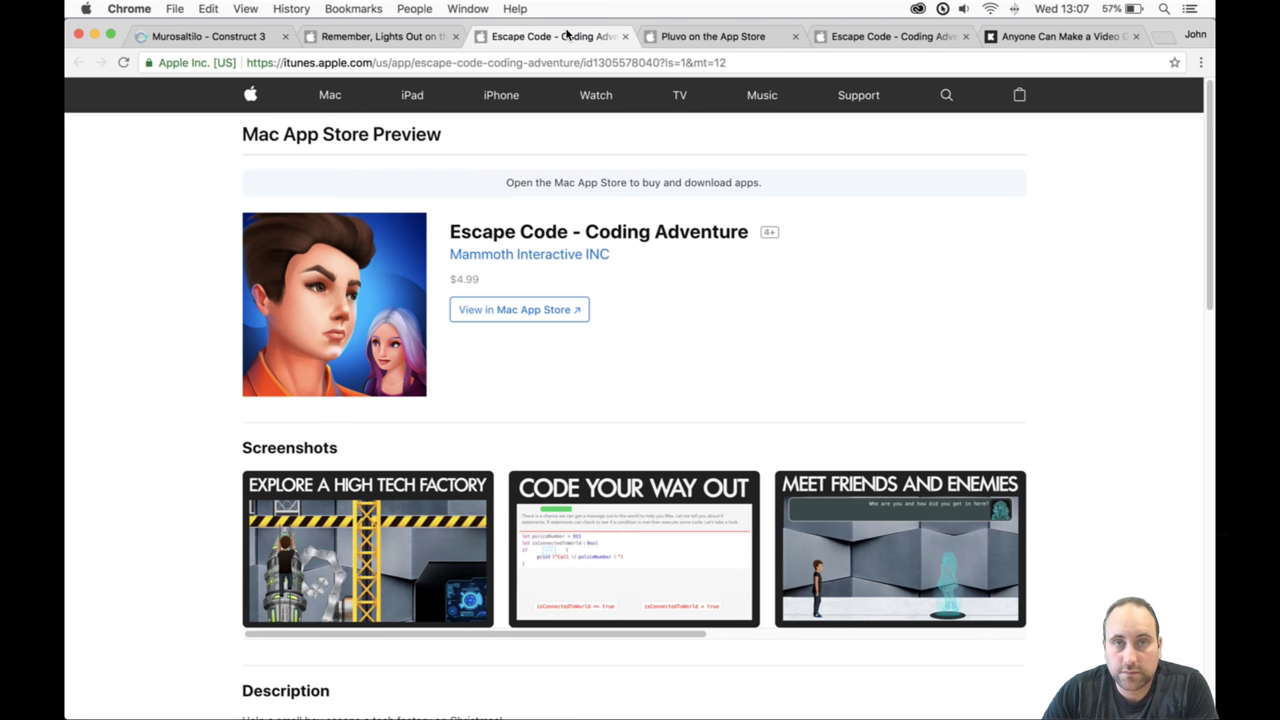
click(736, 42)
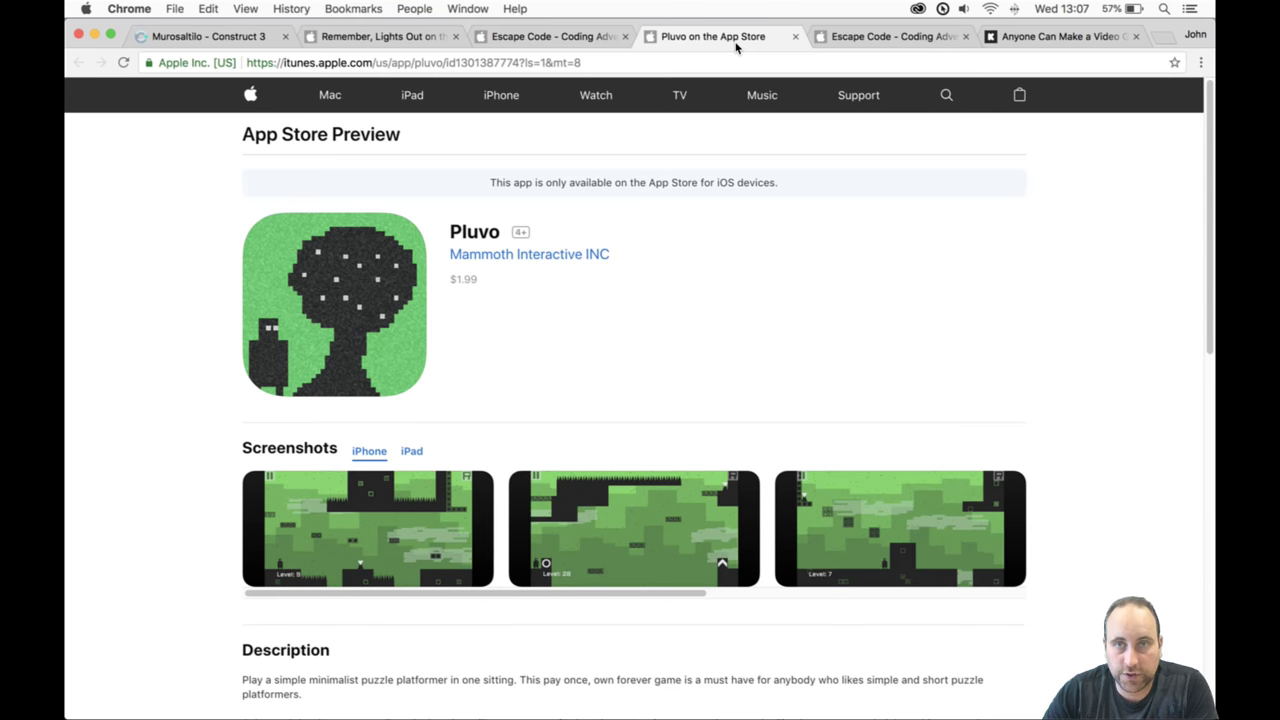
click(830, 40)
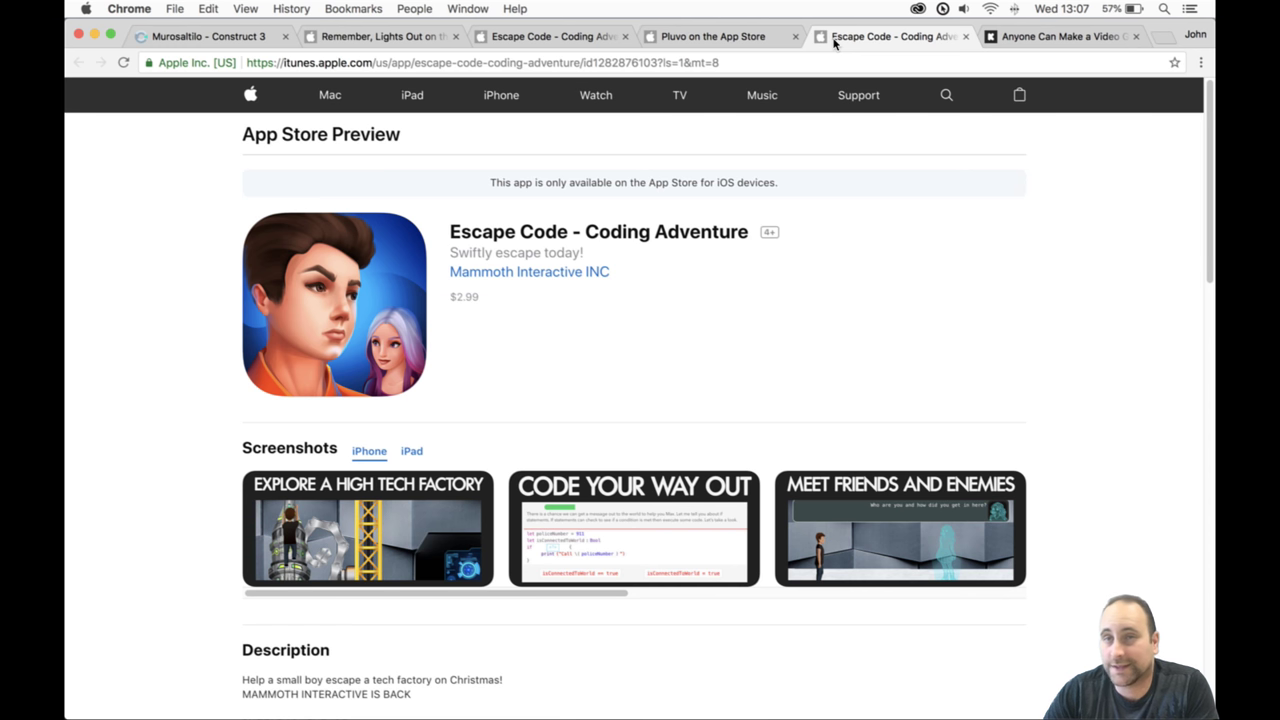
click(687, 36)
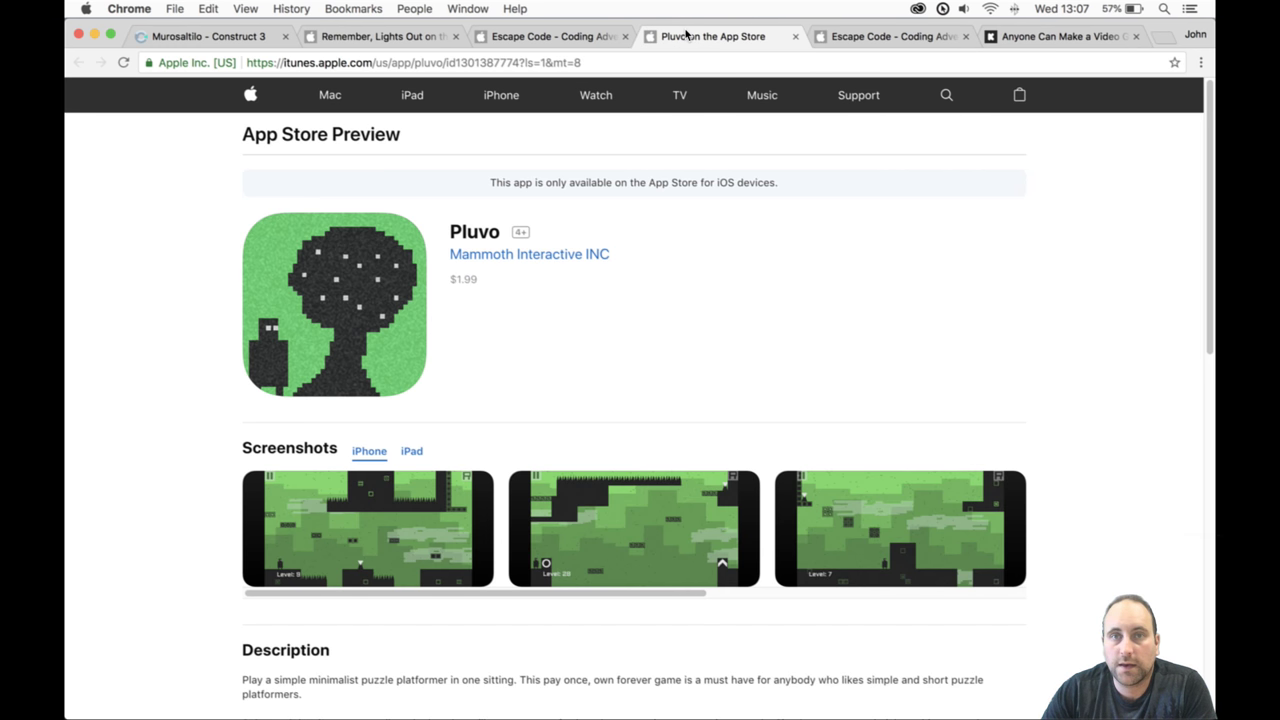
scroll(583, 218, down, 5)
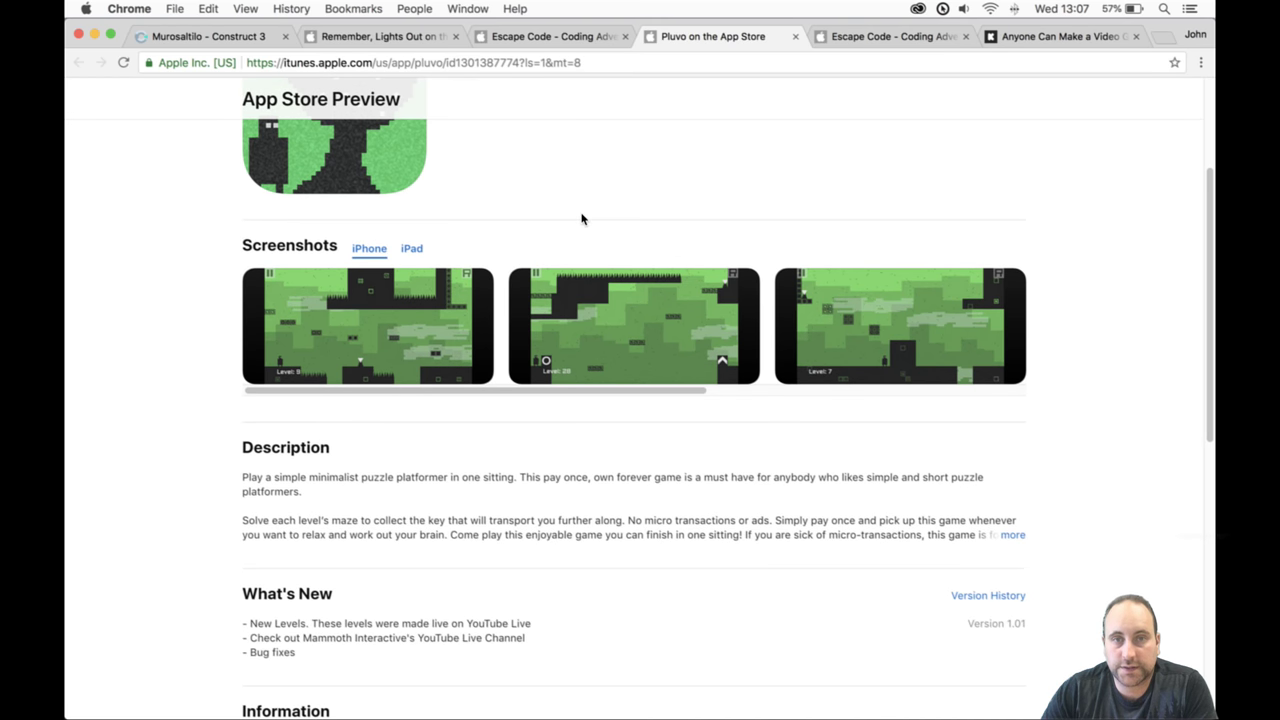
scroll(582, 216, up, 5)
click(420, 37)
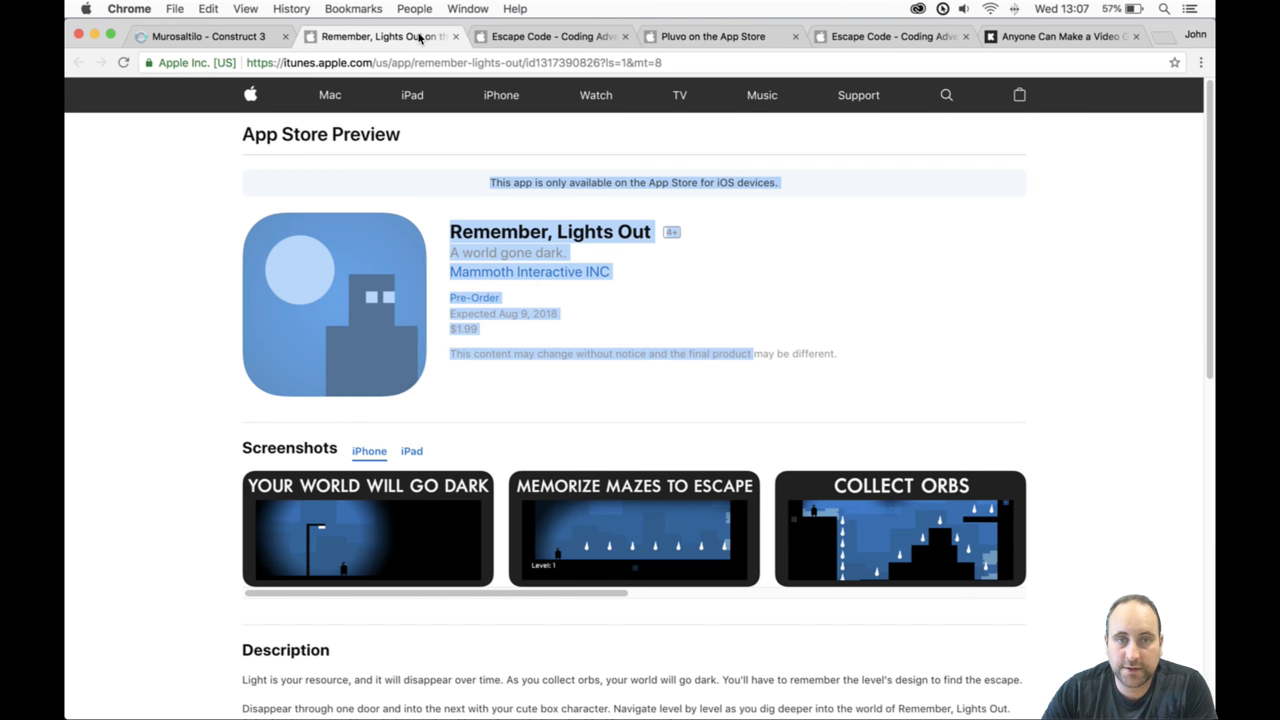
Switch to the Battle Royale Kickstarter tab and scroll through the campaign page.
click(1020, 38)
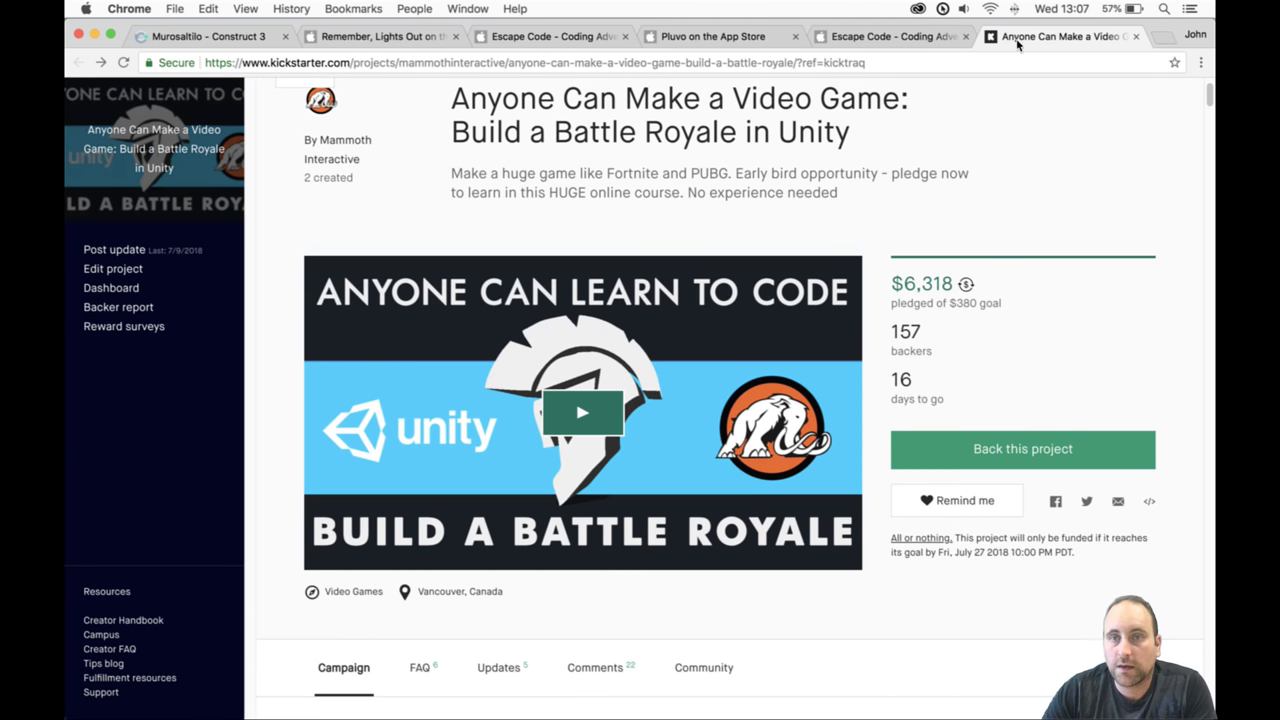
scroll(955, 171, down, 3)
scroll(955, 171, up, 4)
scroll(955, 171, down, 5)
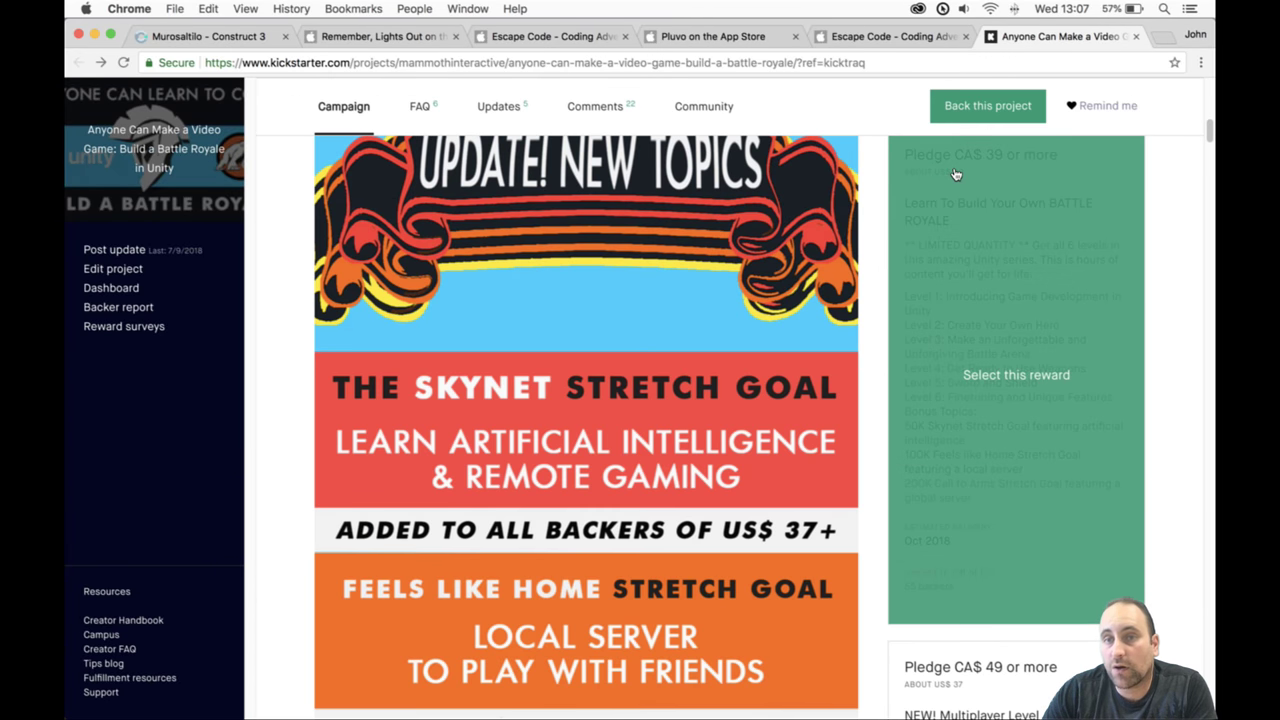
scroll(955, 171, up, 5)
scroll(955, 171, down, 10)
scroll(955, 173, down, 3)
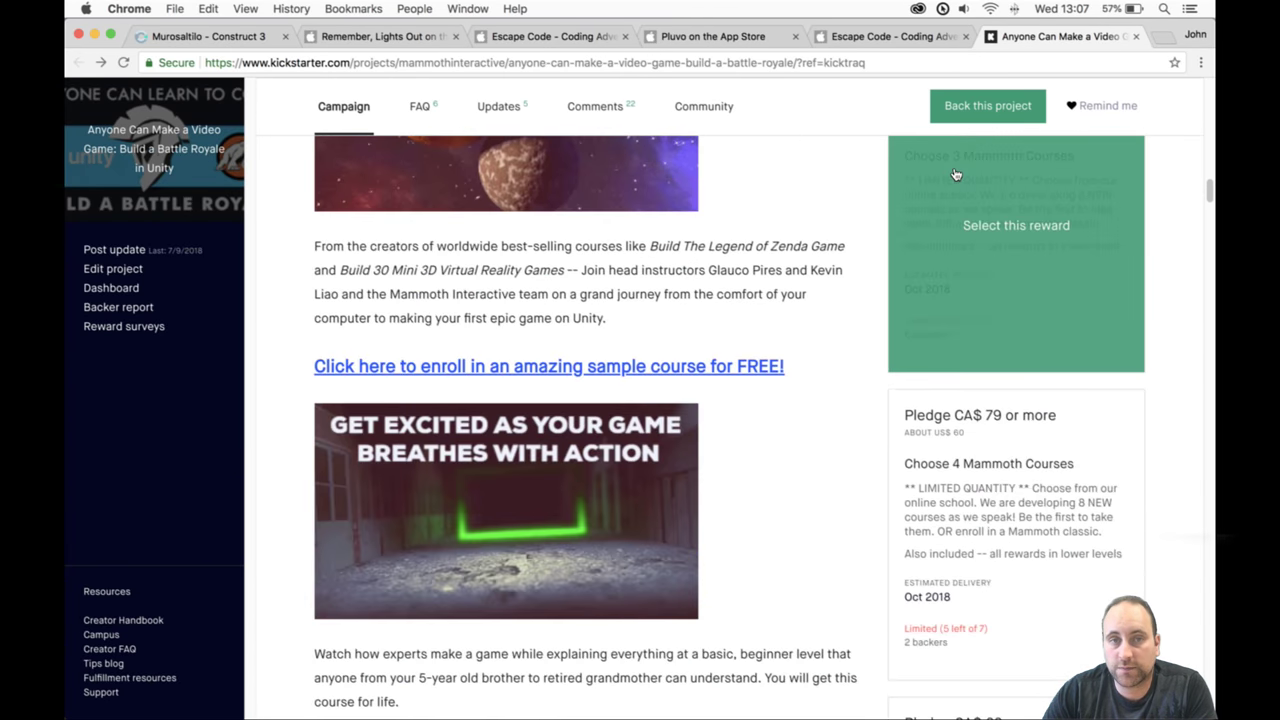
scroll(955, 171, up, 10)
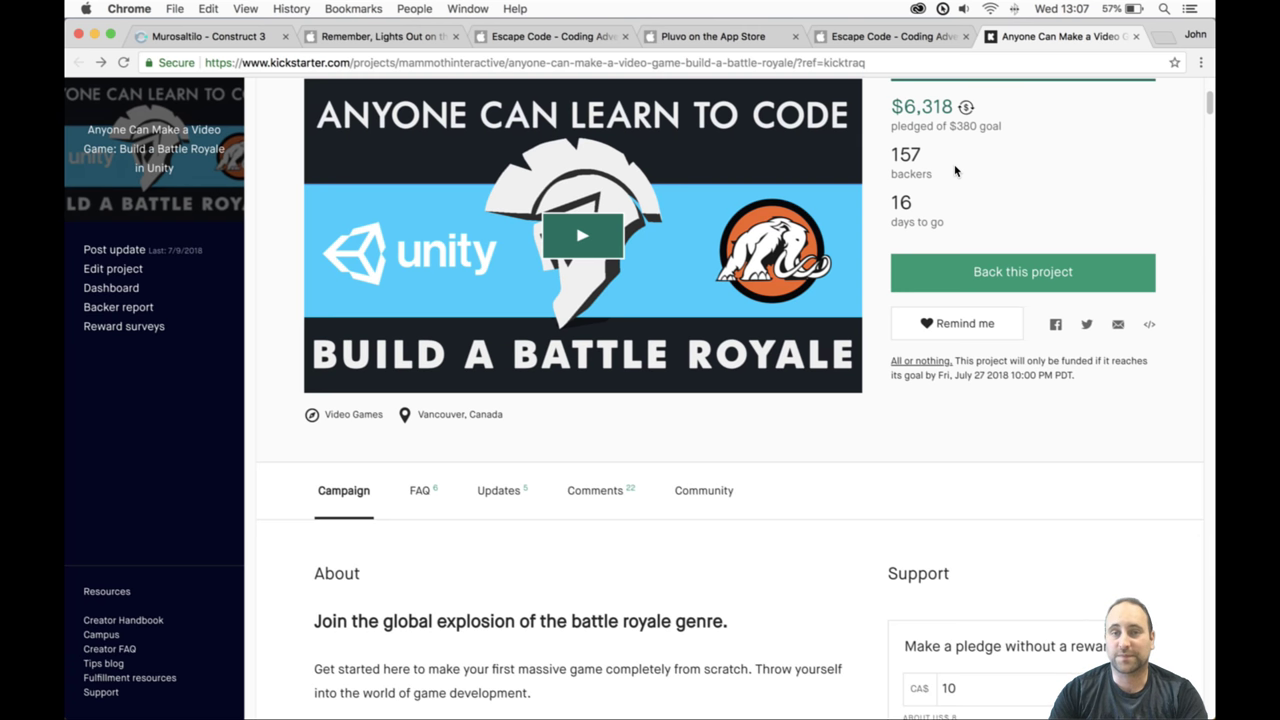
scroll(955, 171, up, 3)
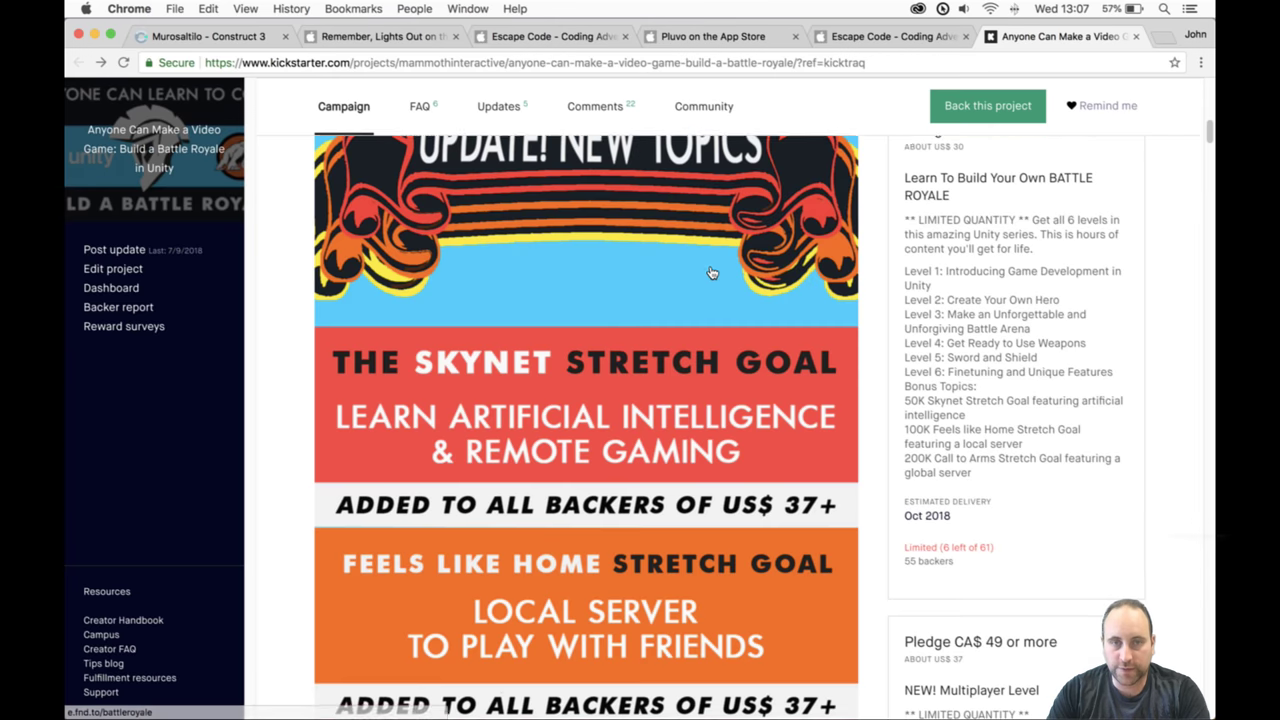
scroll(710, 265, down, 15)
scroll(737, 287, down, 1)
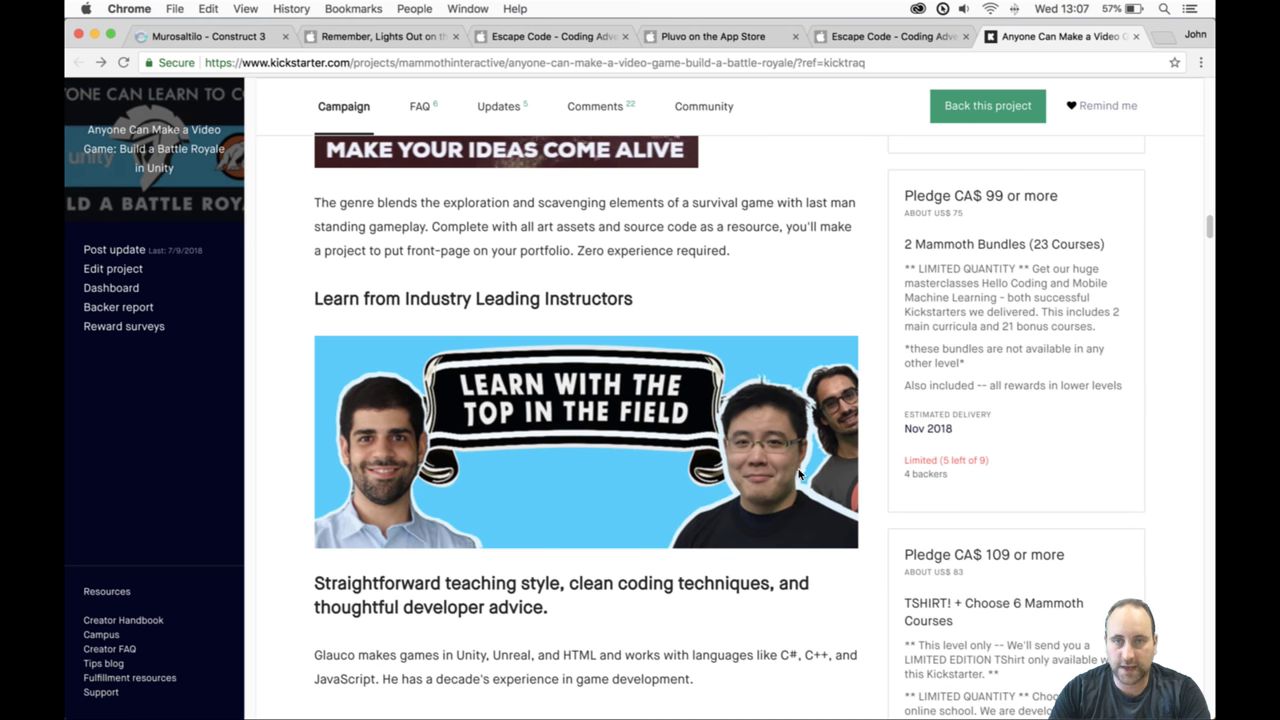
scroll(575, 300, up, 10)
scroll(575, 300, up, 5)
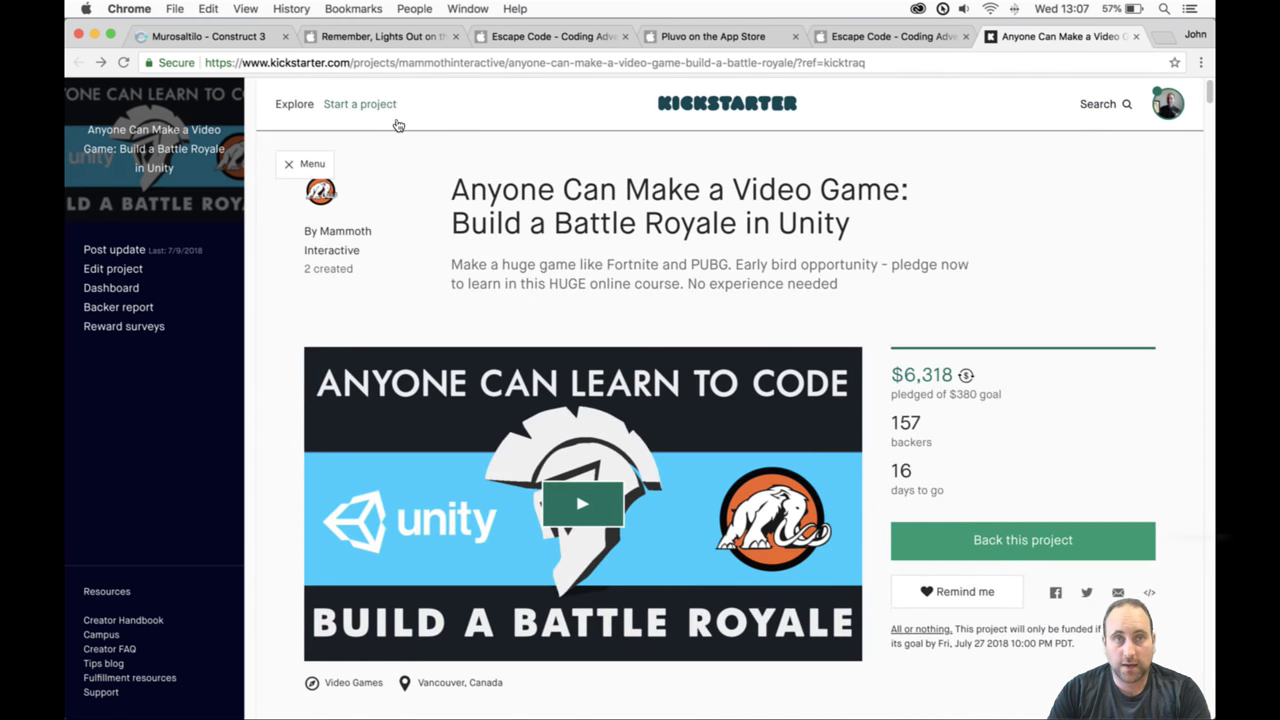
Return to the Murosaltilo – Construct 3 tab and open the '9' layout.
click(222, 37)
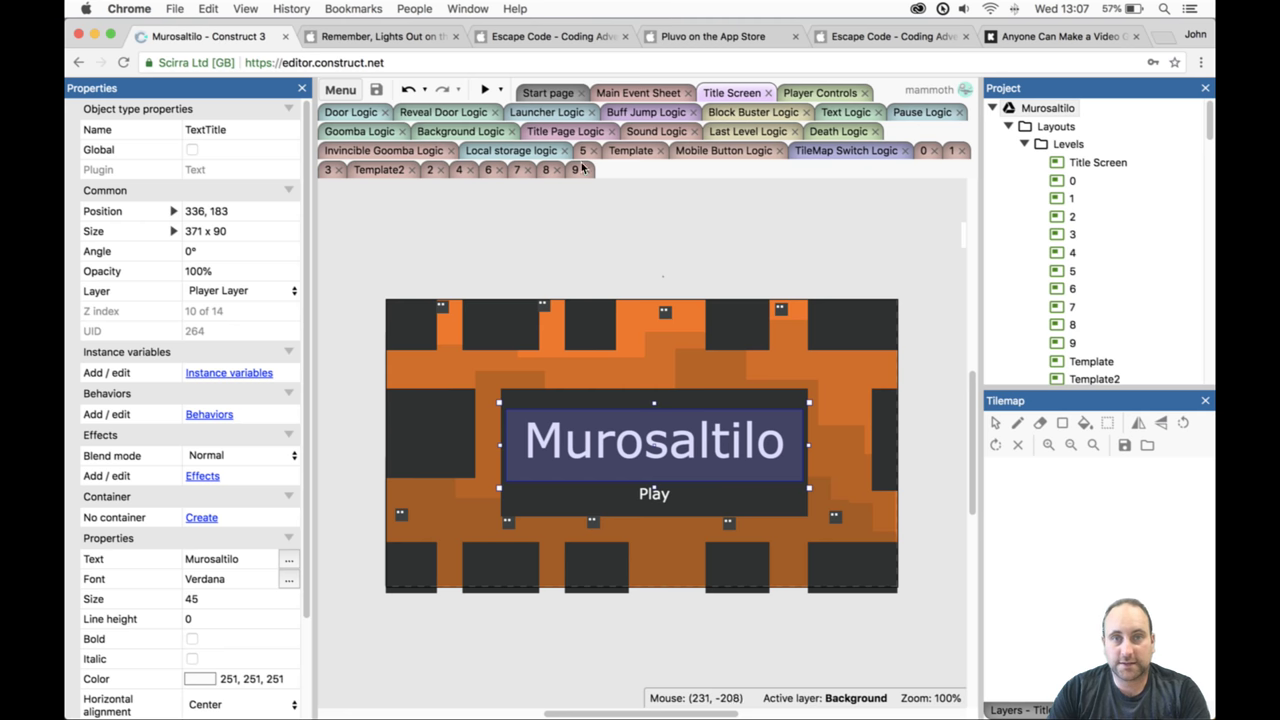
scroll(1130, 266, down, 1)
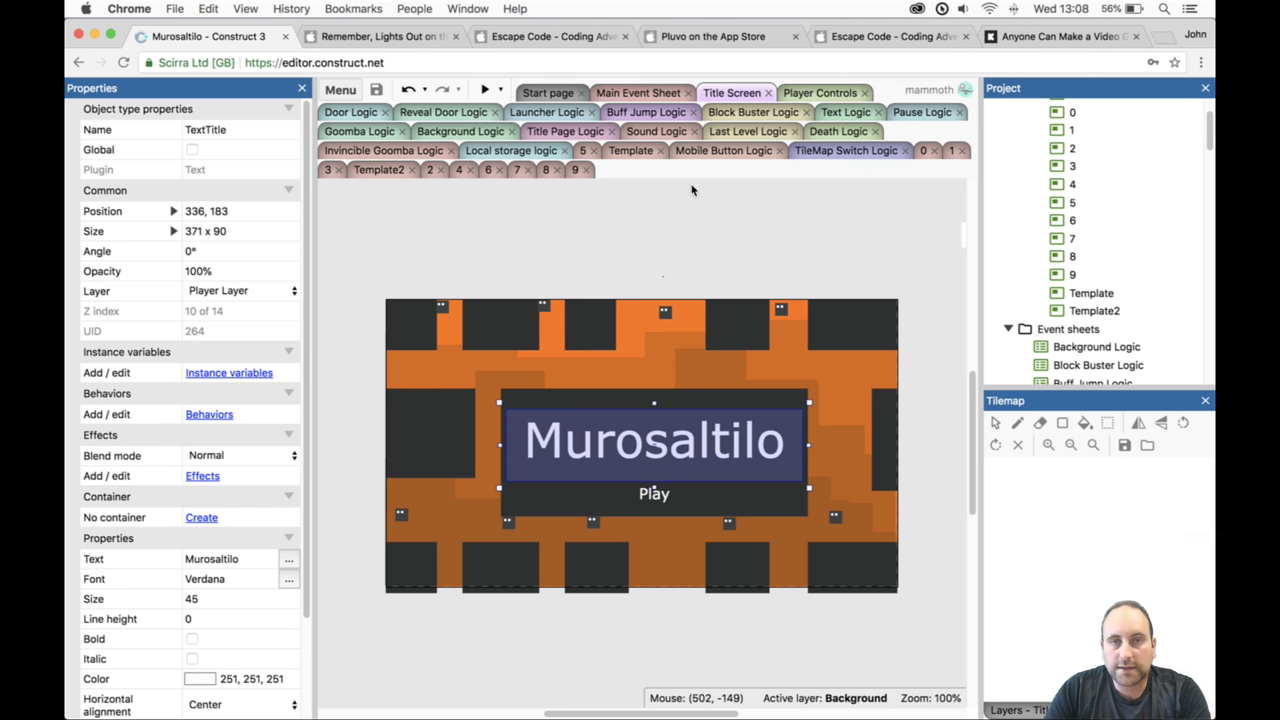
click(575, 169)
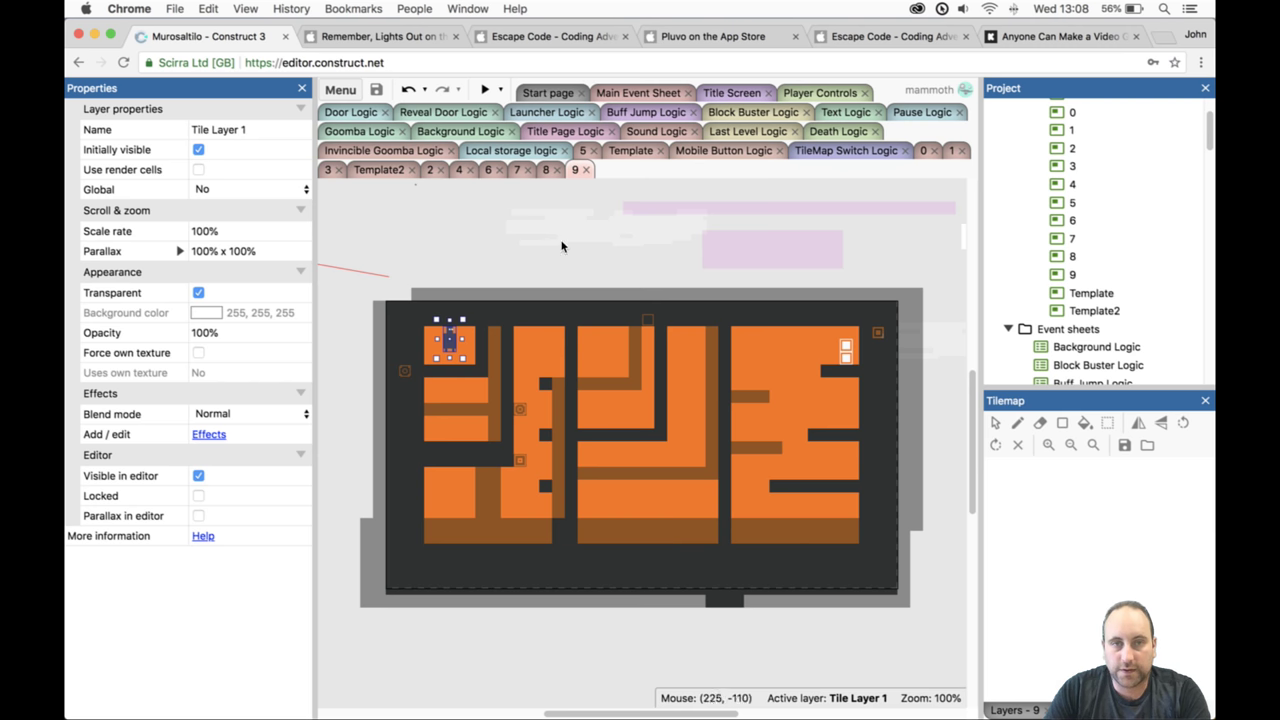
click(488, 90)
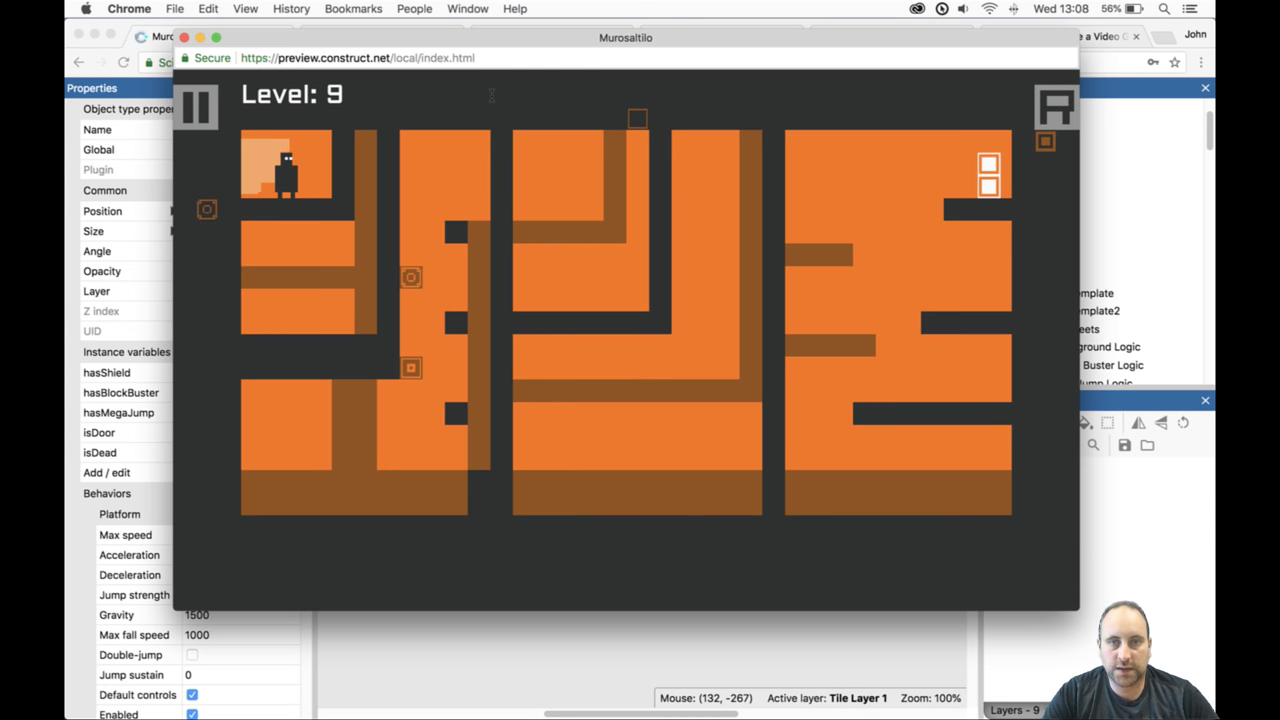
key(Right)
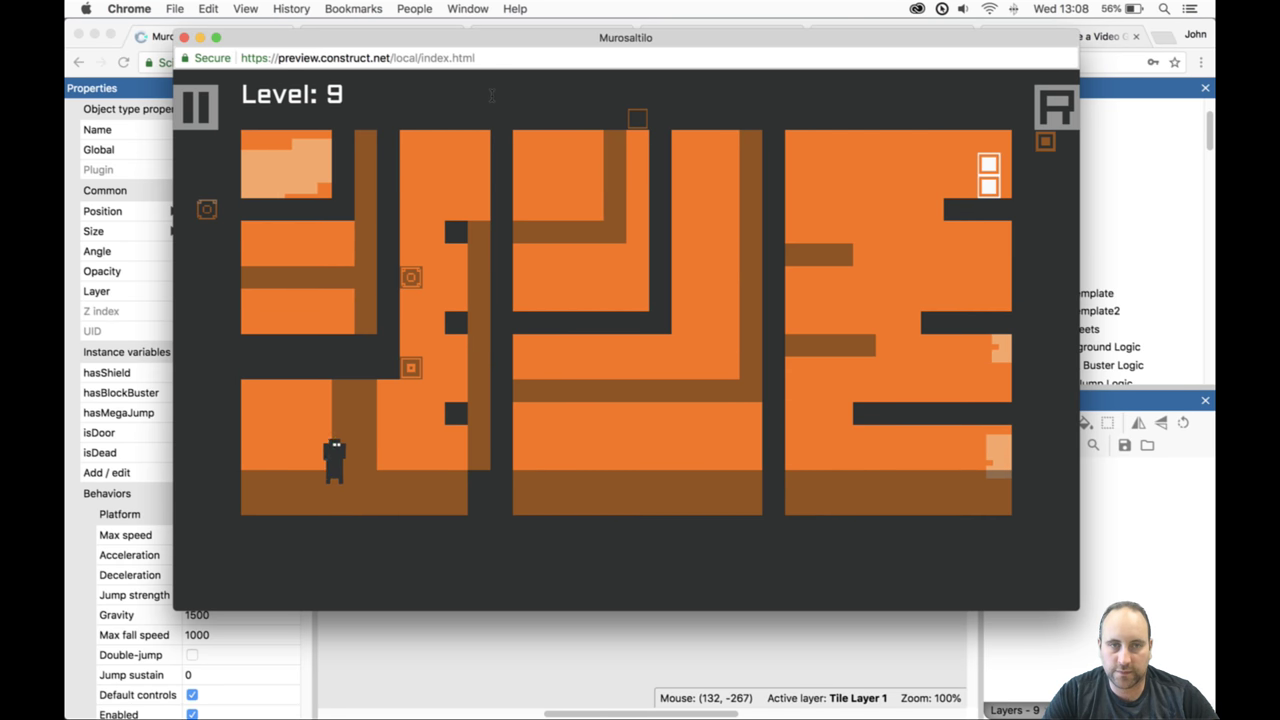
key(Right)
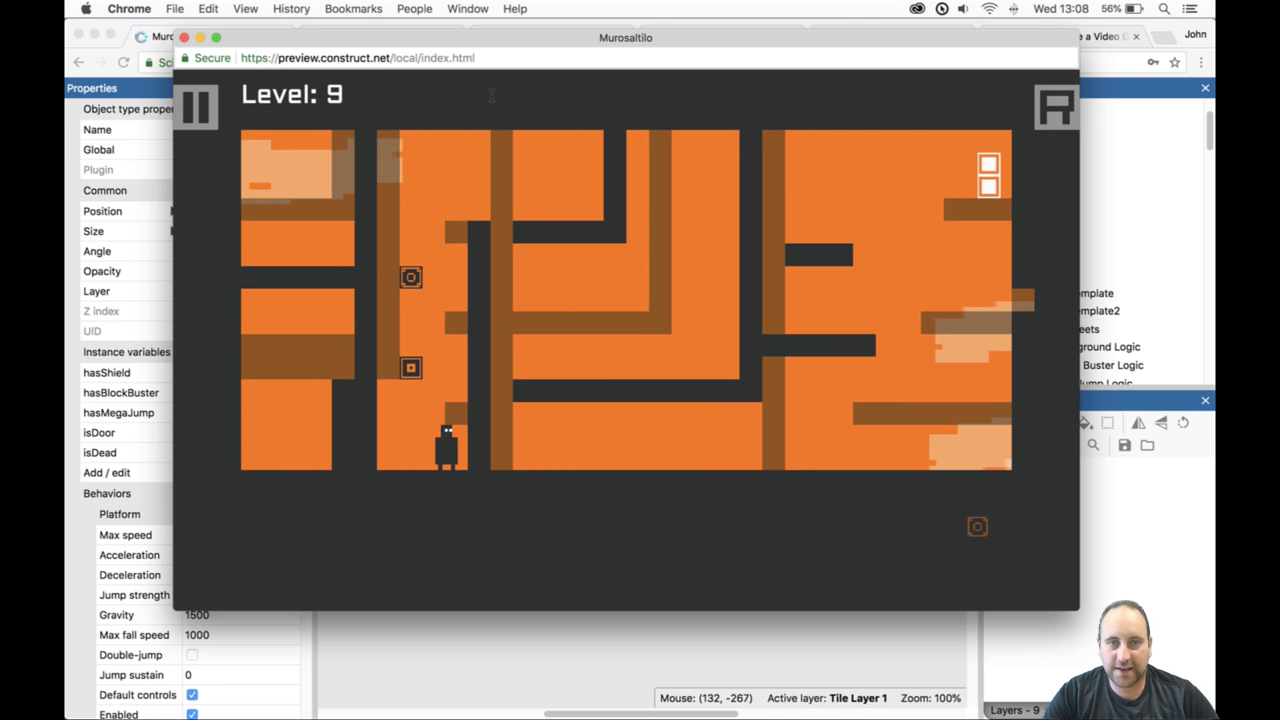
key(Up)
key(Left)
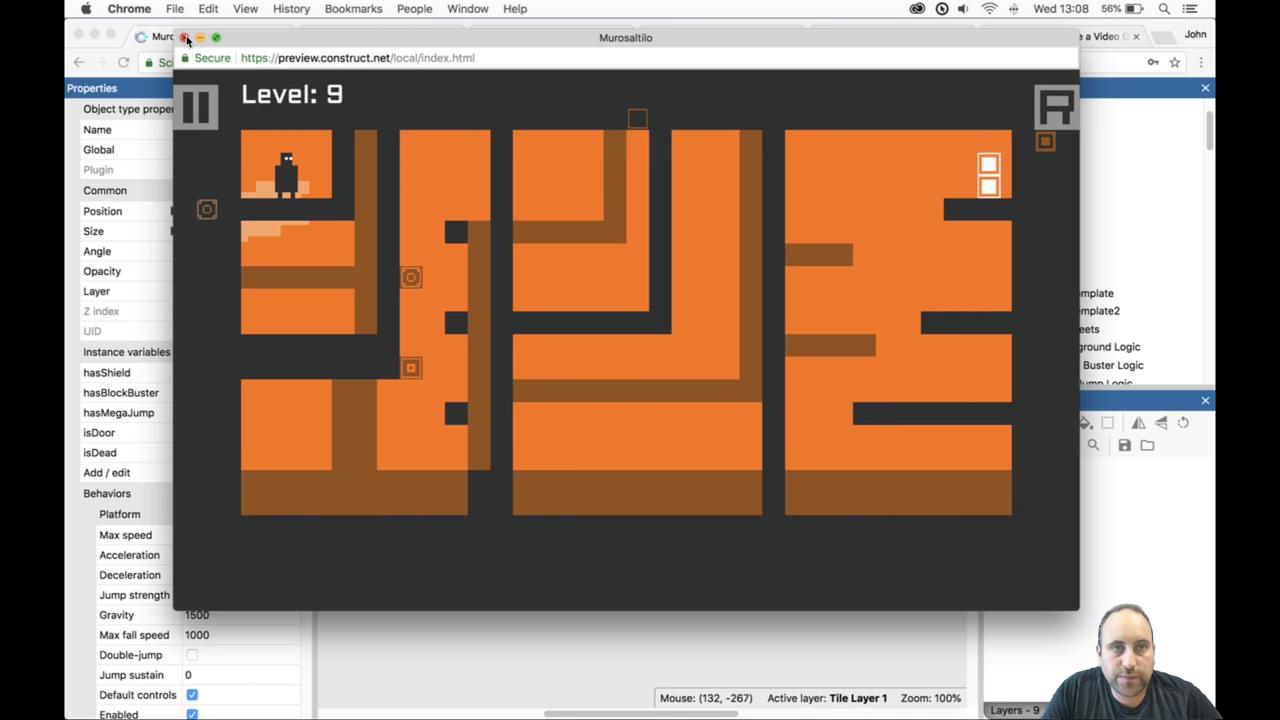
click(185, 38)
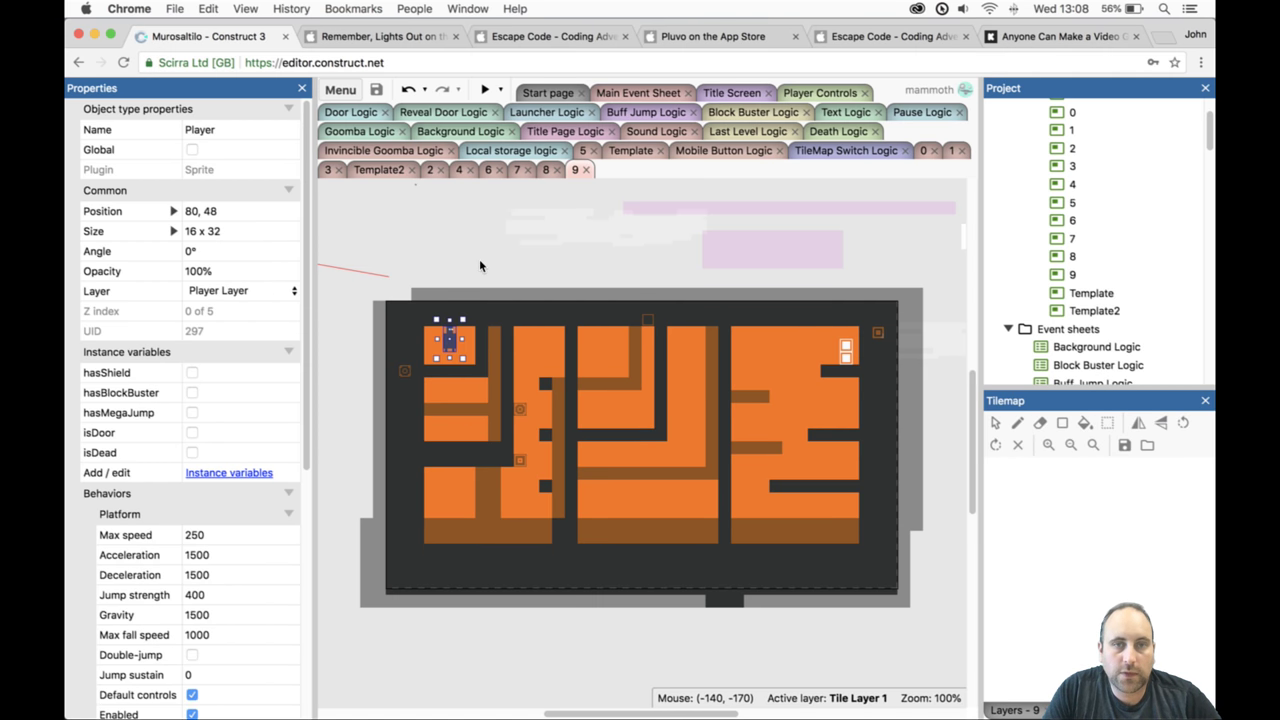
Duplicate Template2 as a layout named 10 and place it after level 9.
right_click(1093, 310)
click(1015, 389)
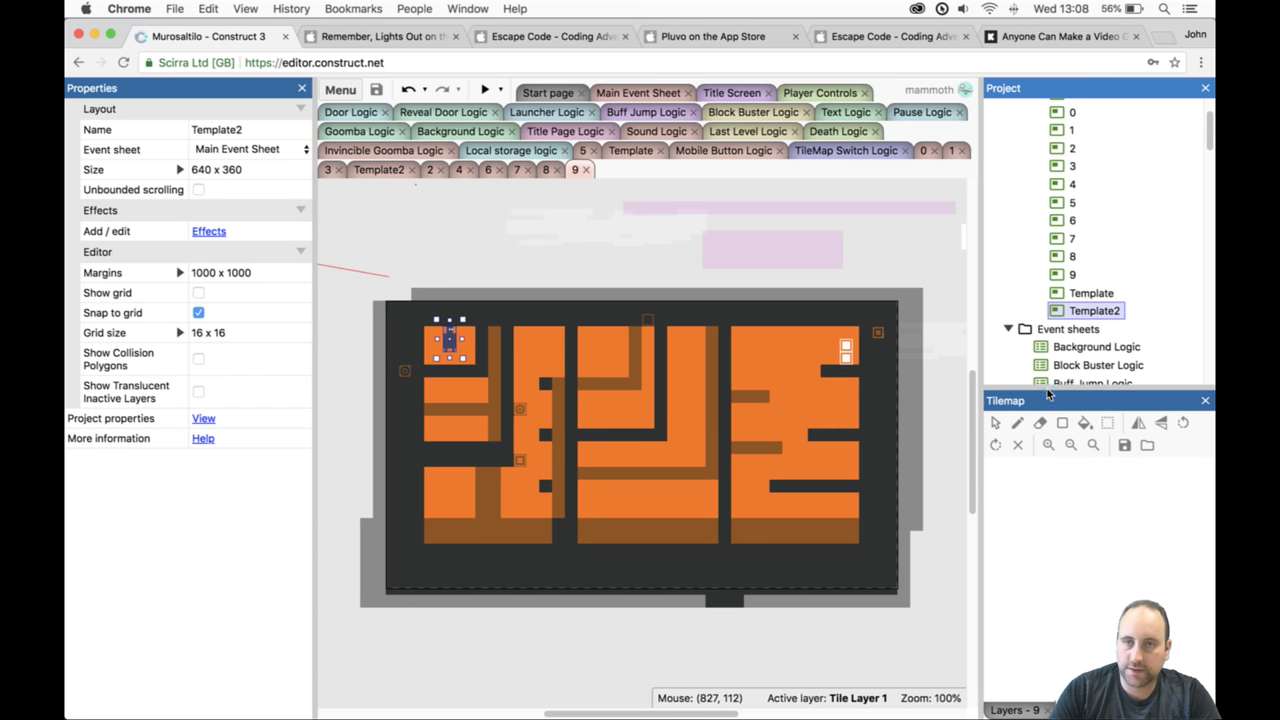
text(10)
key(Return)
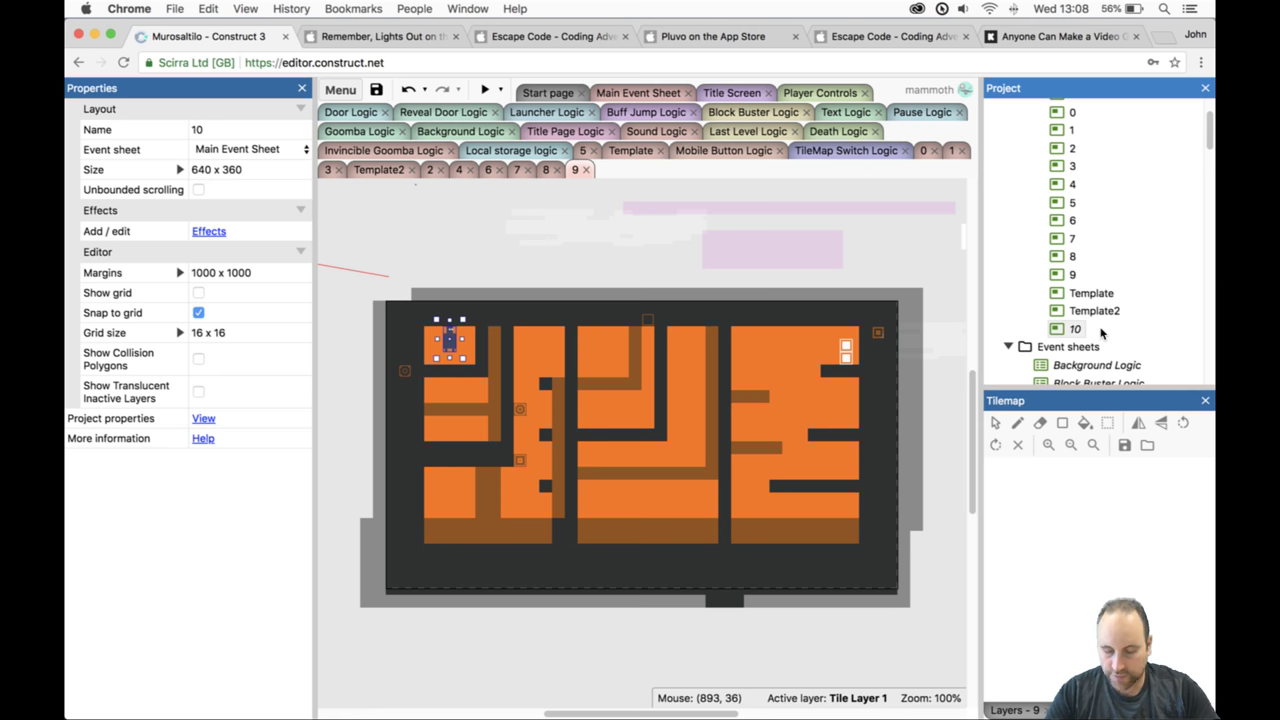
drag(1076, 329, 1066, 293)
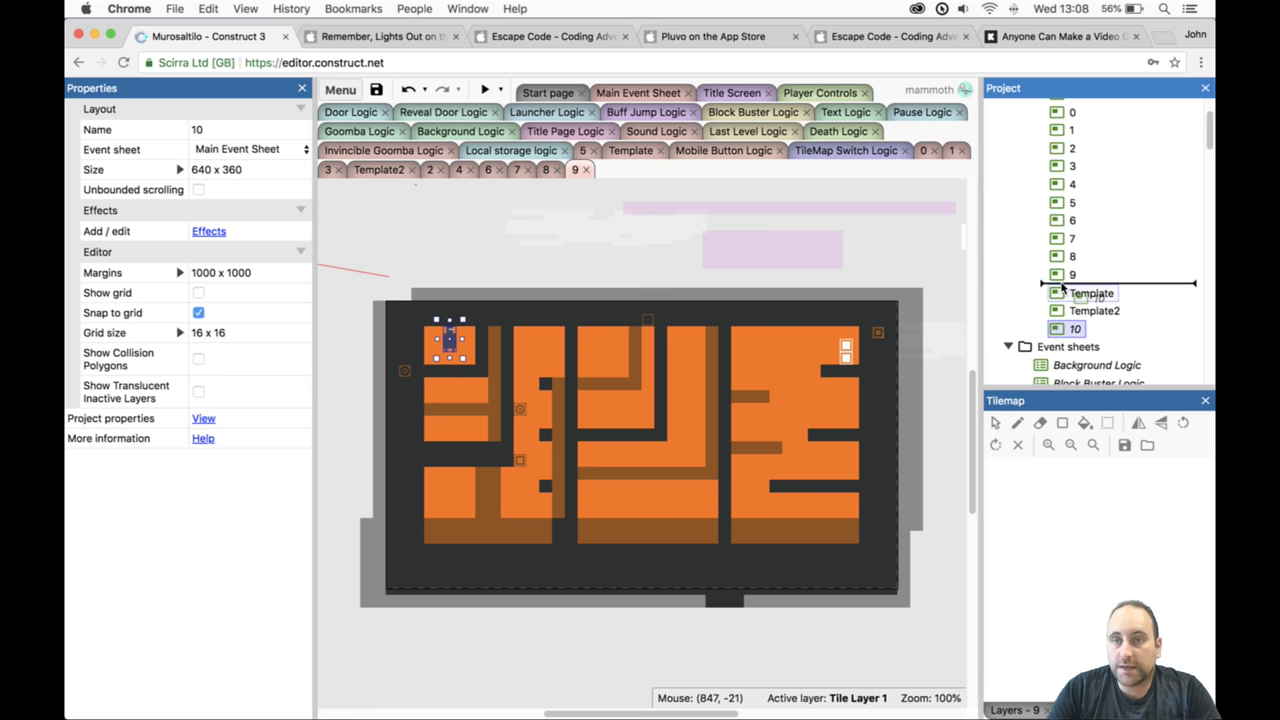
Expand the Levels folder and open layout 10 for editing.
scroll(1085, 300, down, 5)
scroll(1010, 180, up, 5)
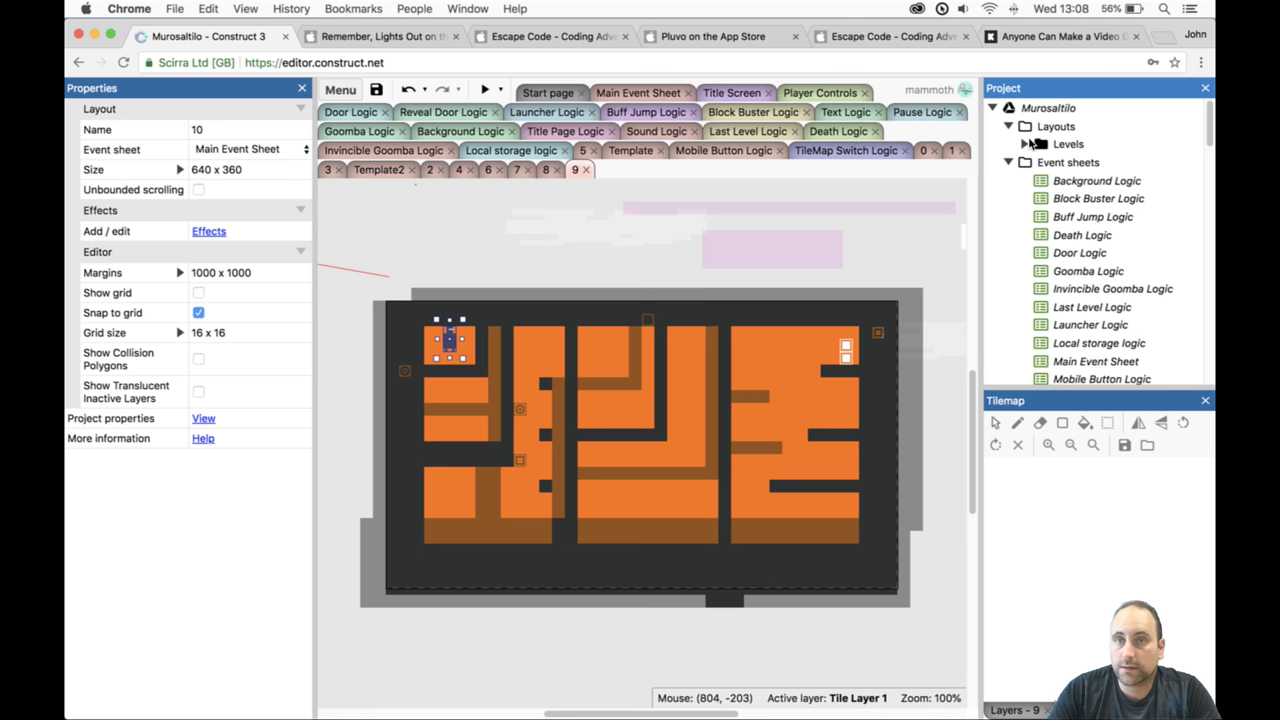
click(1024, 144)
scroll(1068, 232, down, 10)
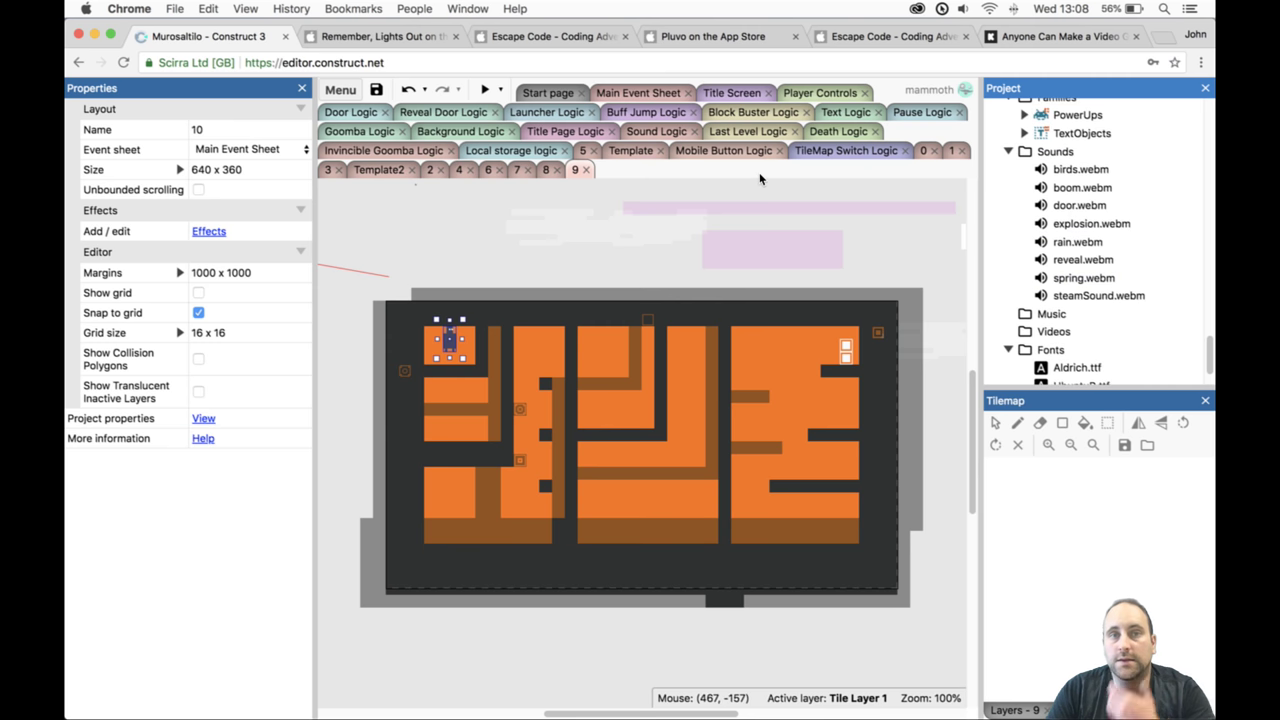
scroll(1047, 218, up, 8)
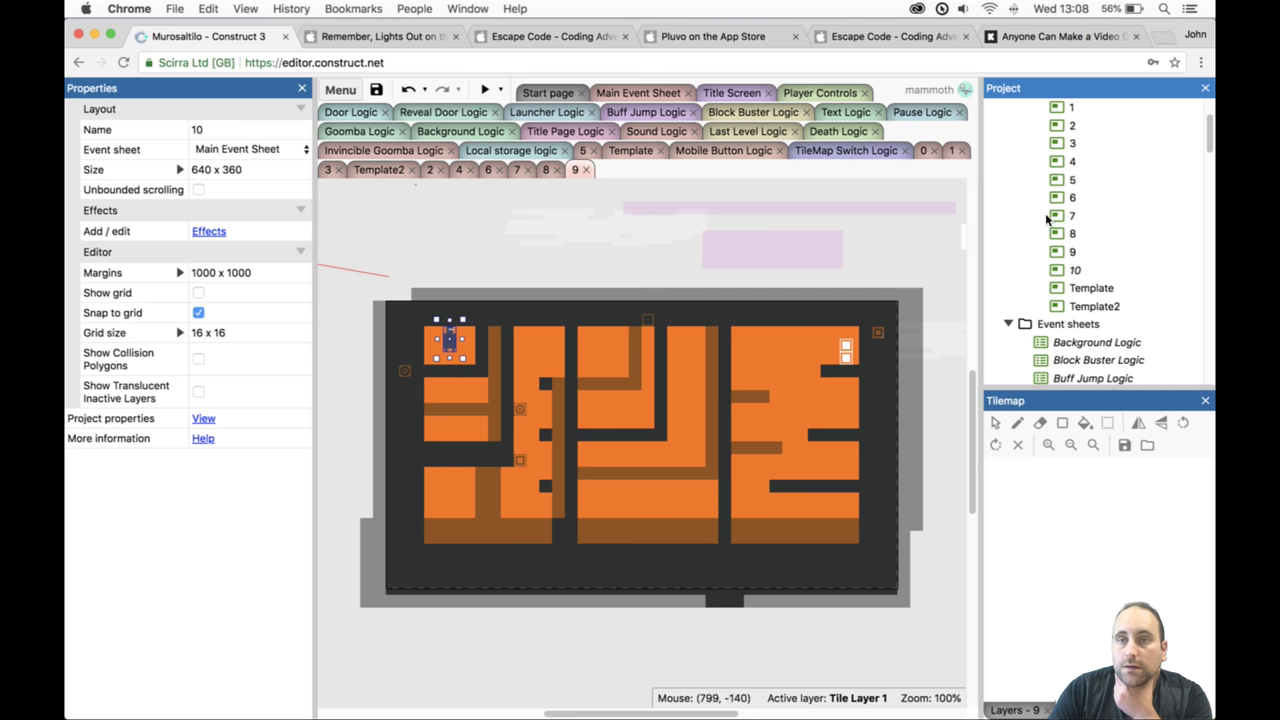
double_click(1073, 270)
scroll(1130, 290, down, 5)
Place a Reveal object into level 10 and show the GUI layer.
scroll(1131, 292, down, 10)
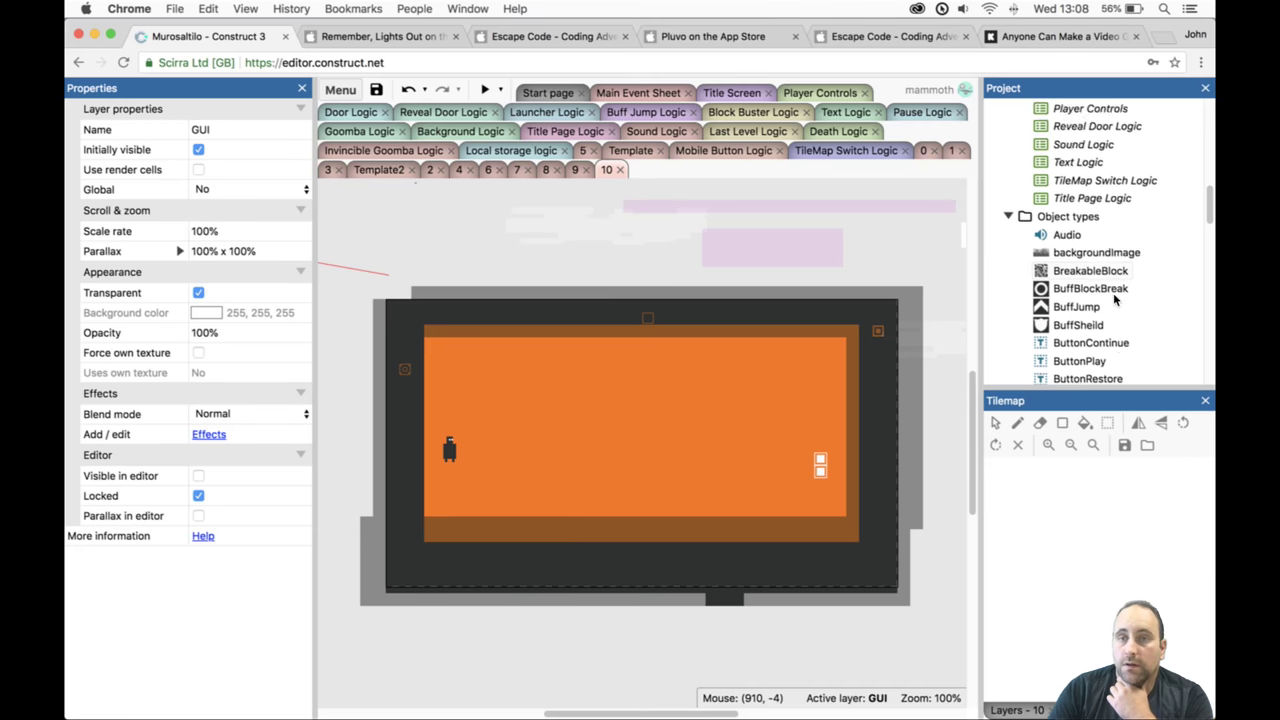
scroll(1115, 299, down, 8)
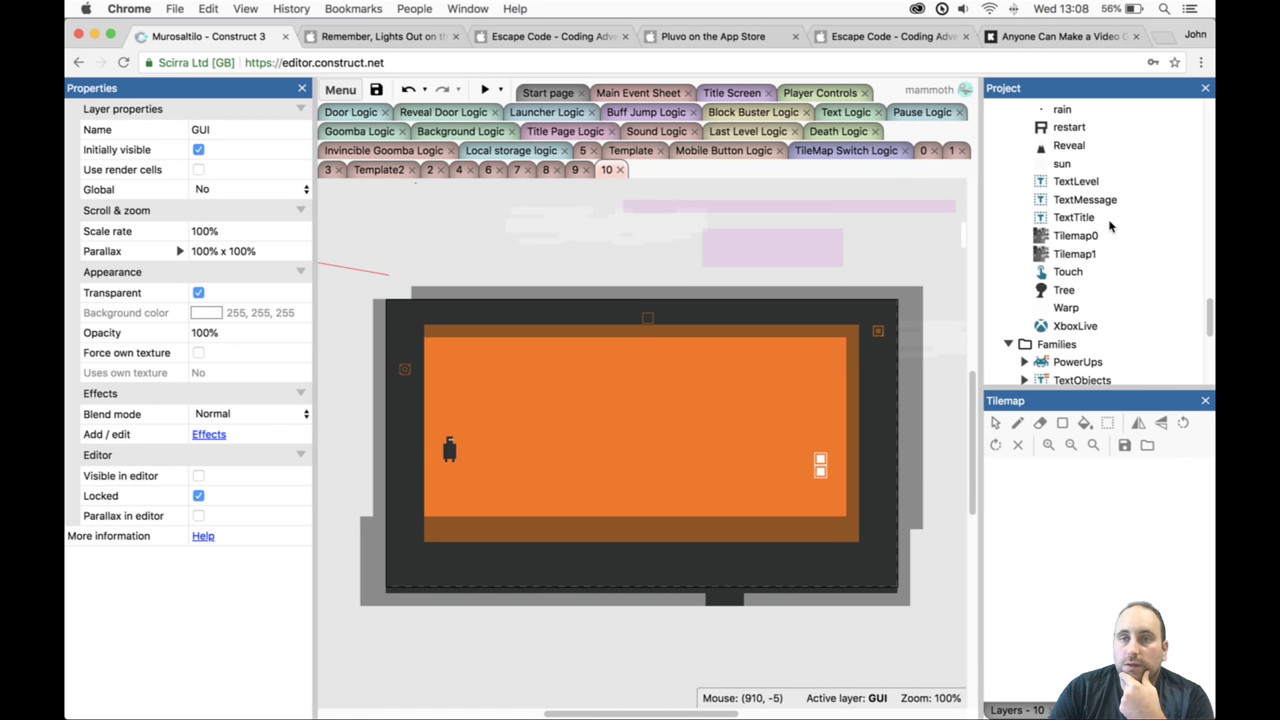
click(1055, 144)
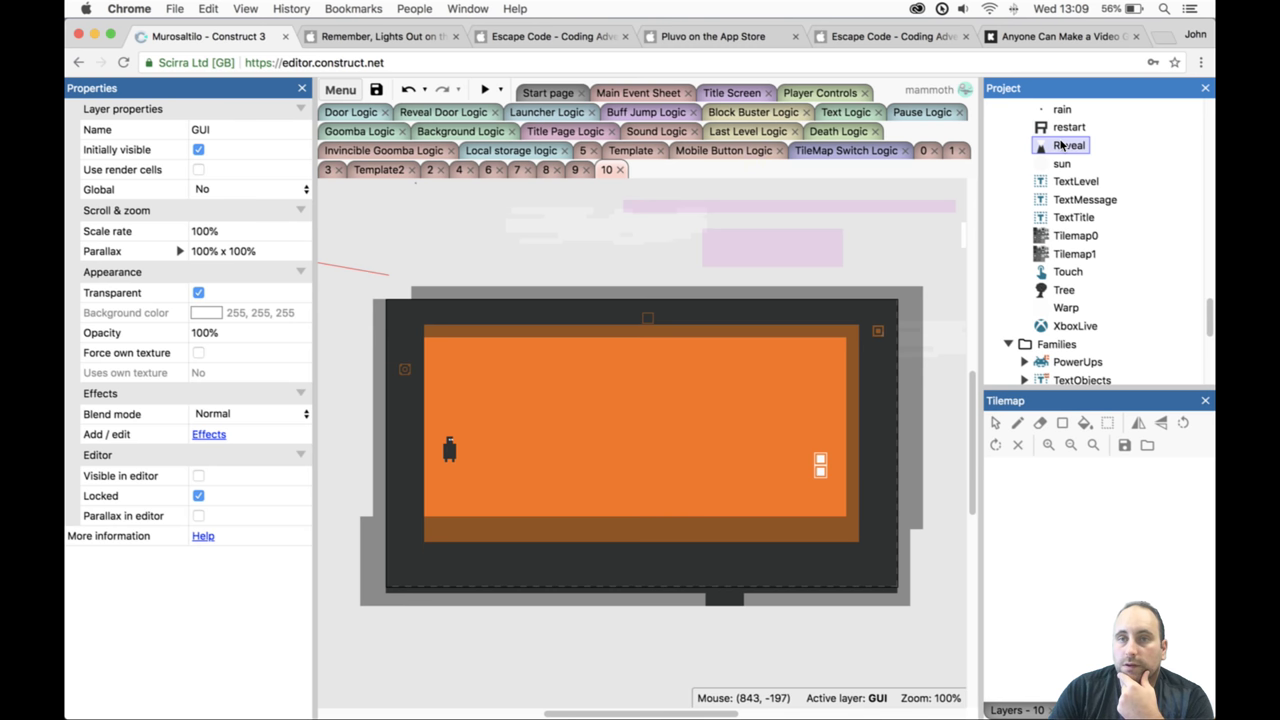
drag(1064, 145, 547, 478)
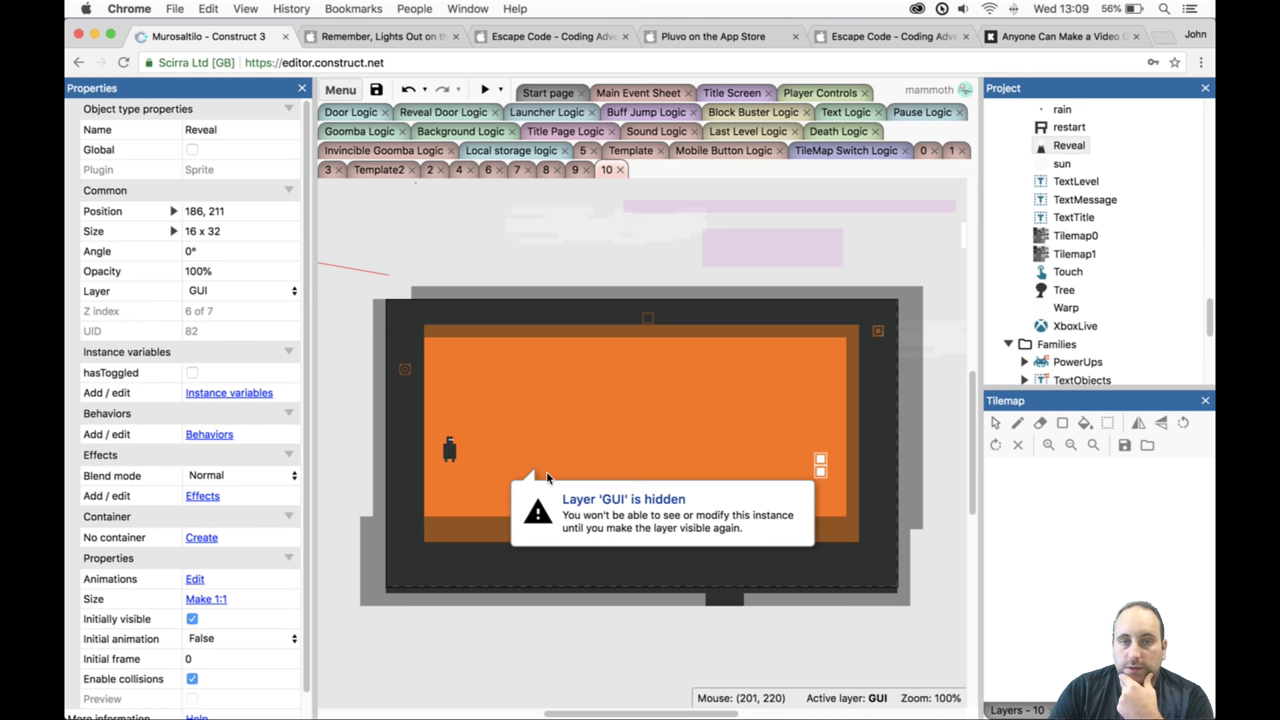
click(1010, 710)
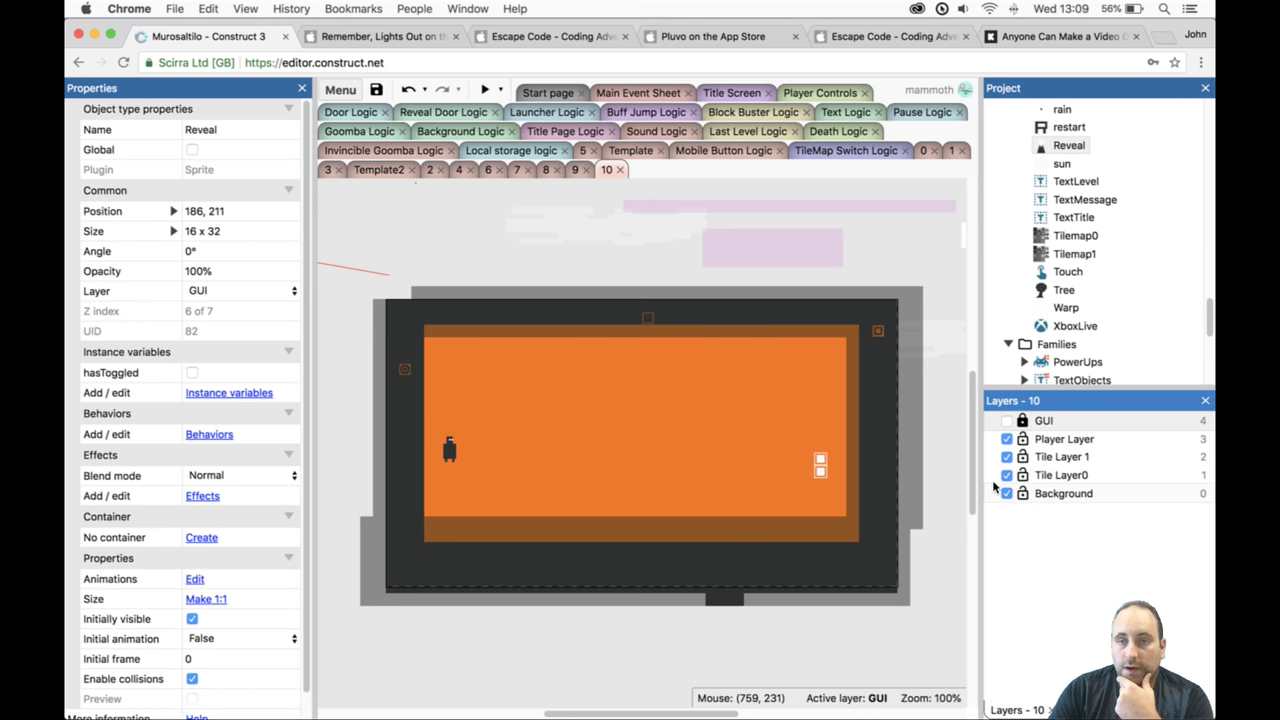
click(1007, 421)
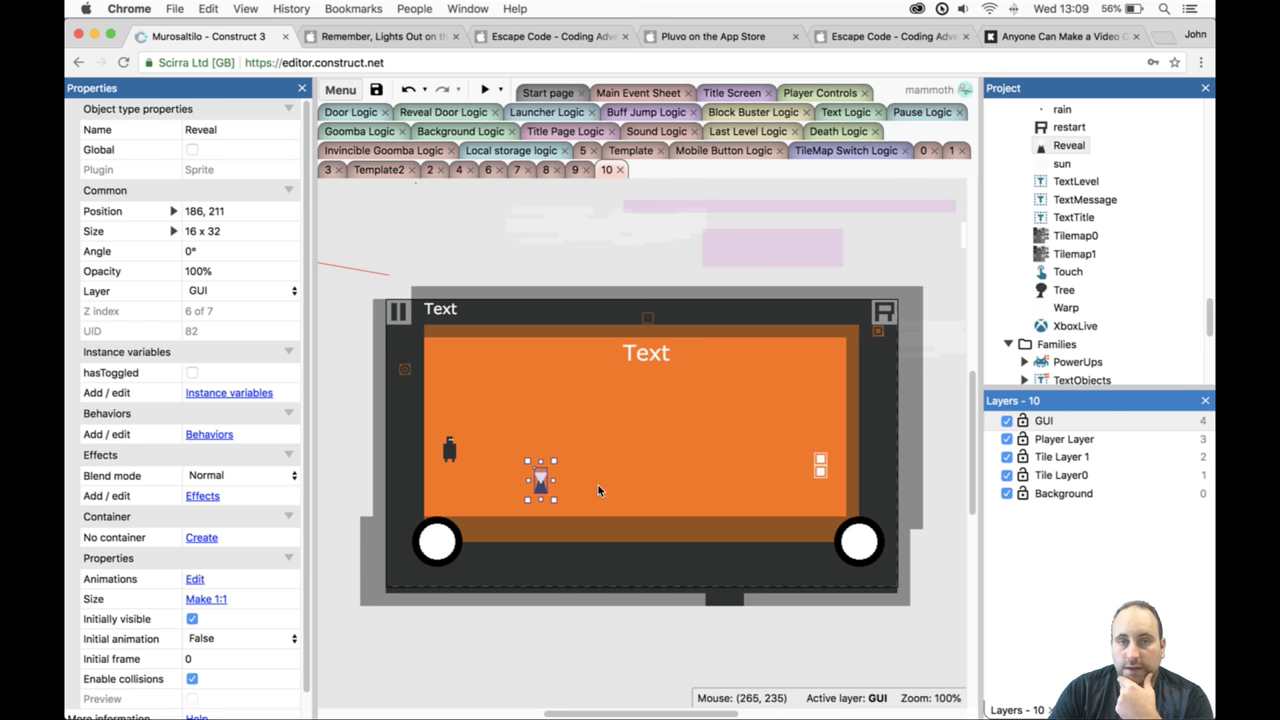
Move the hourglass sprite to Player Layer, hide GUI, and nudge the player right-down.
right_click(548, 484)
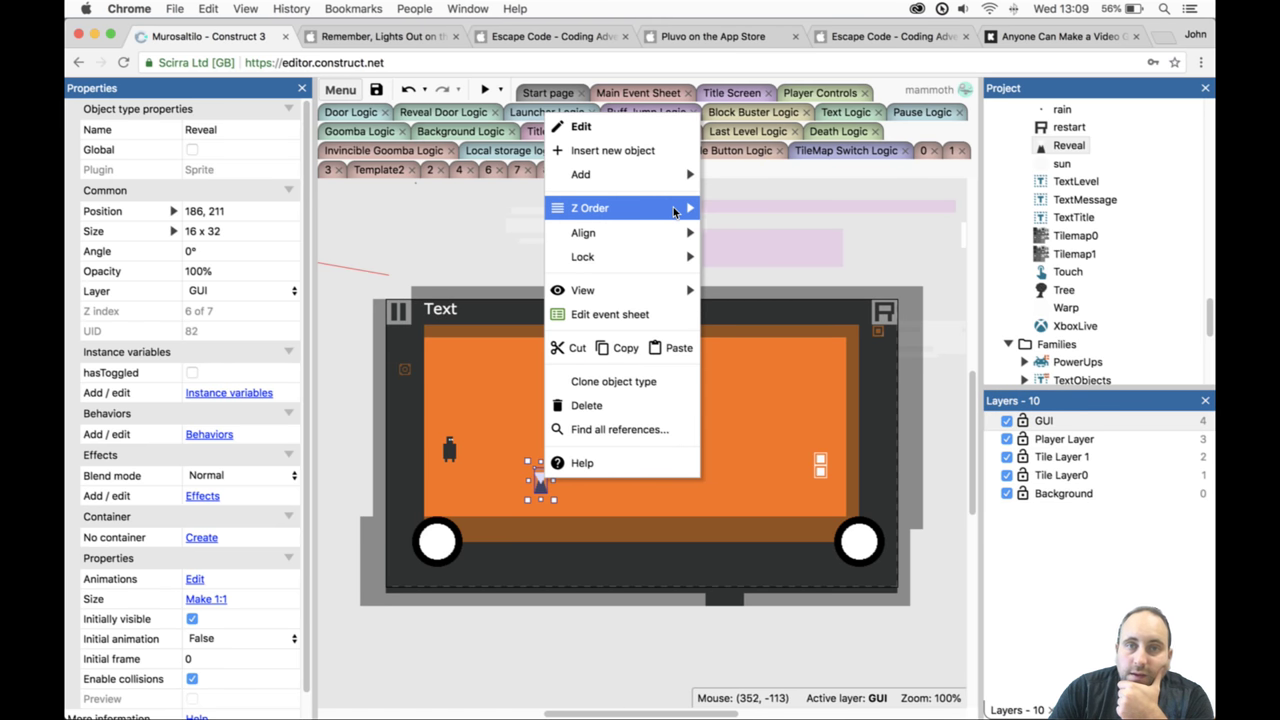
mouse_move(674, 211)
mouse_move(752, 260)
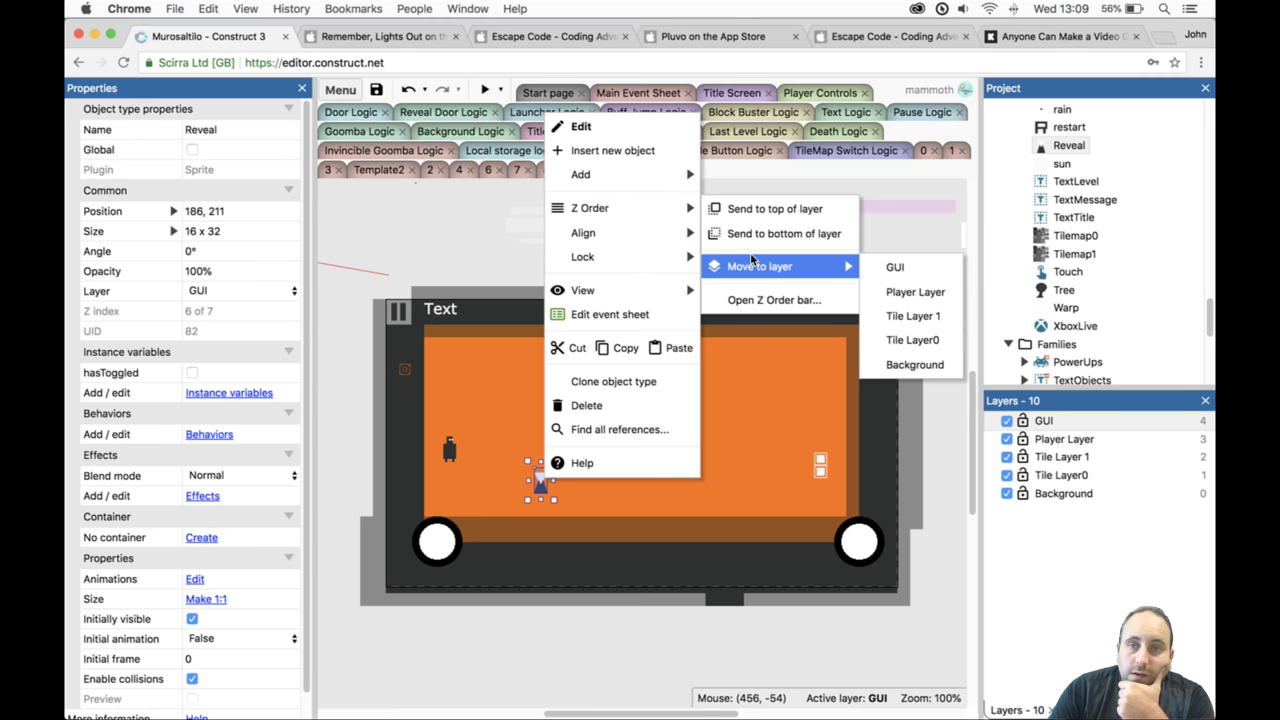
click(905, 291)
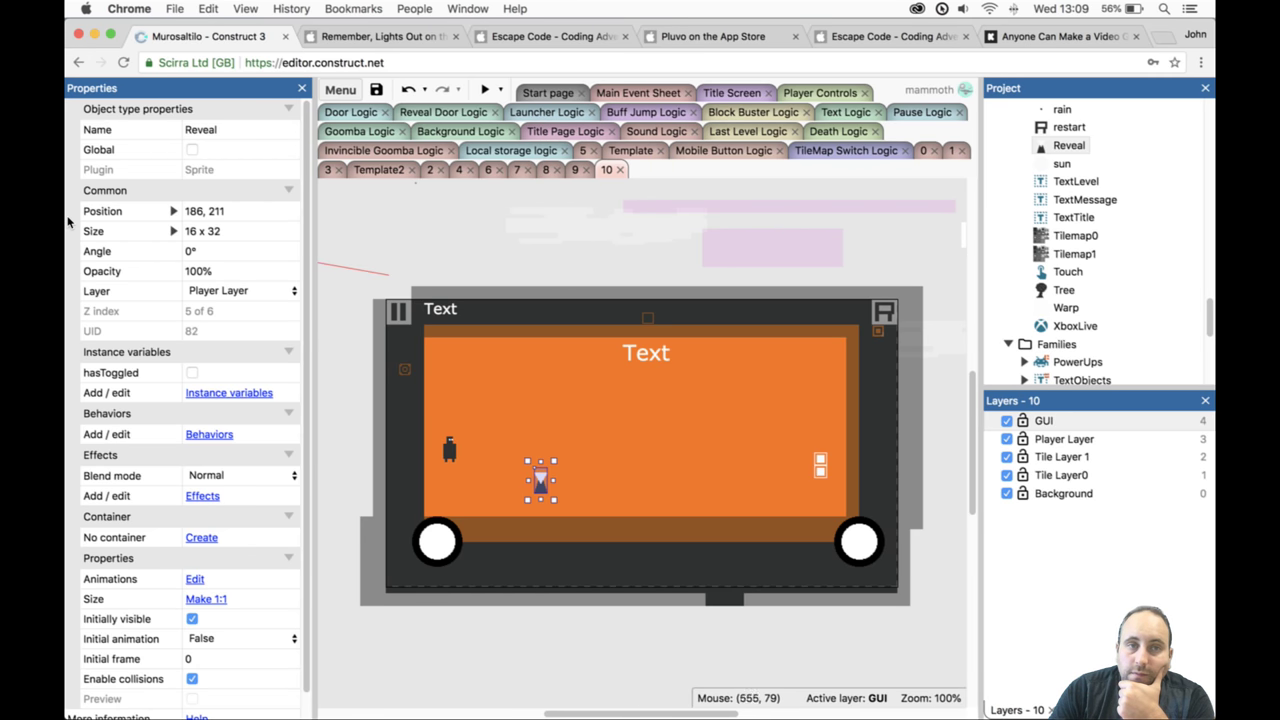
click(1006, 421)
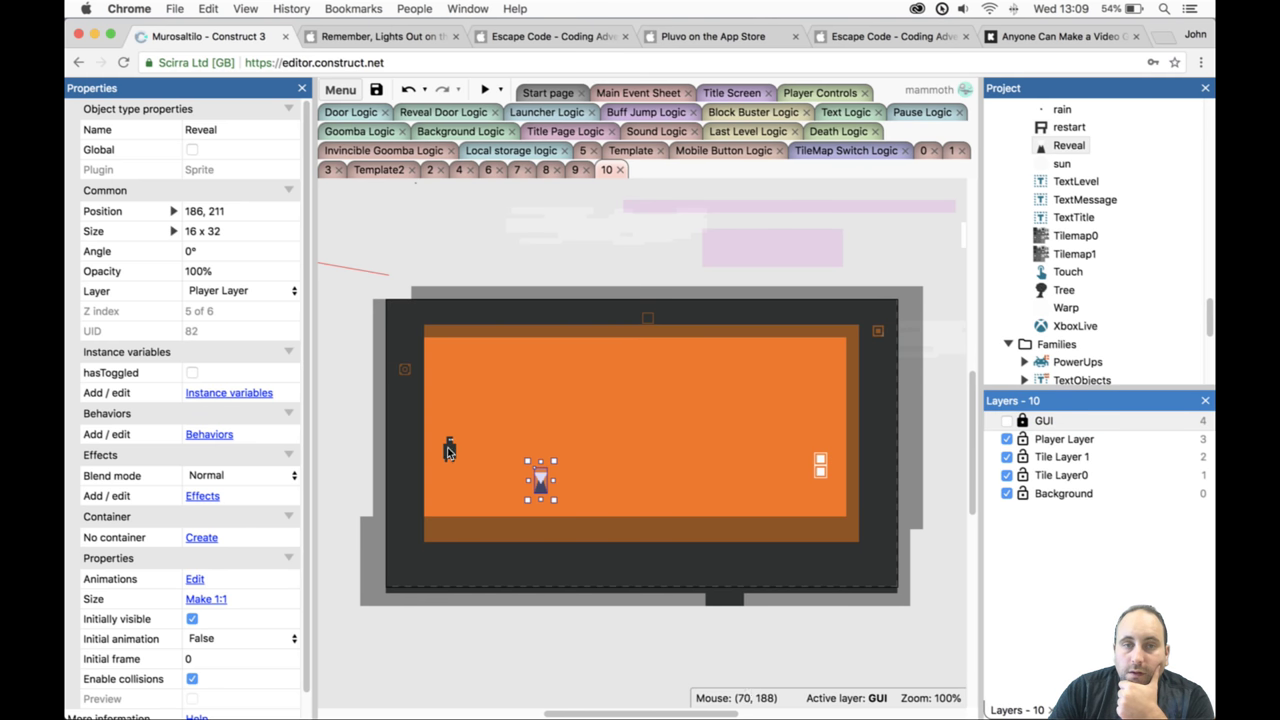
drag(449, 451, 472, 478)
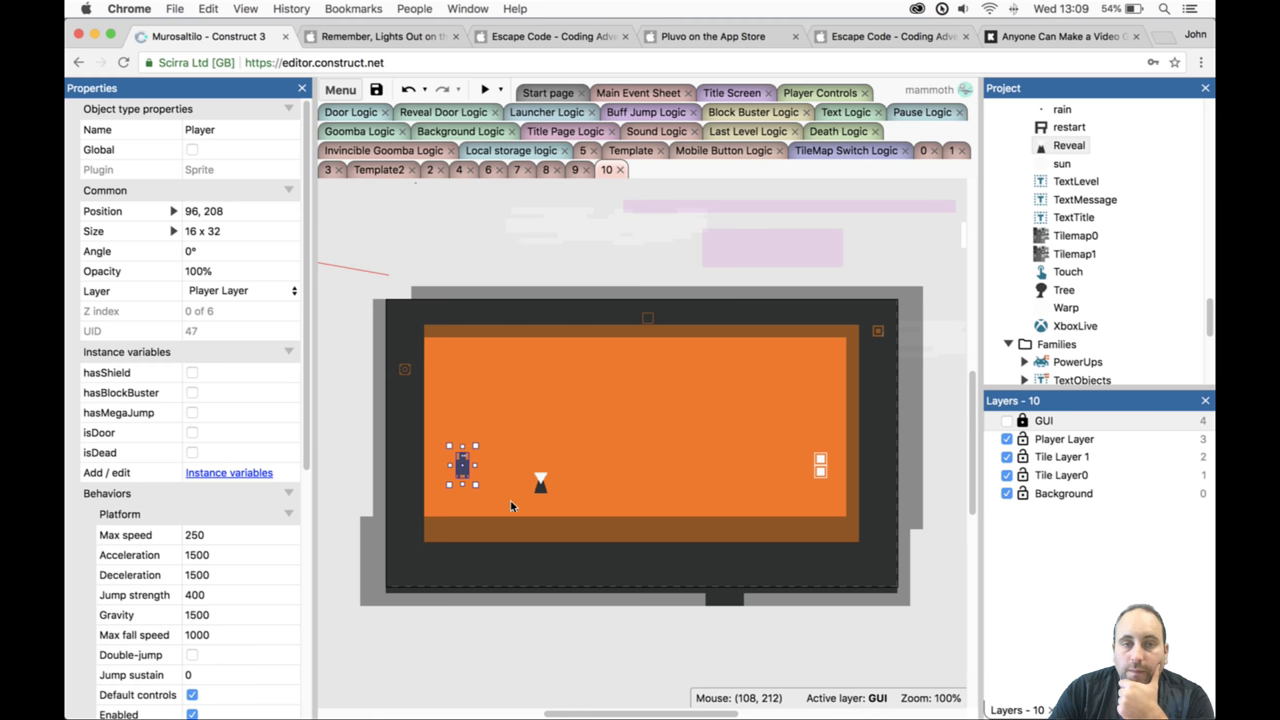
Shift Tile Layer 1 up one tile, move the door beside the player, and set isHidden.
click(547, 531)
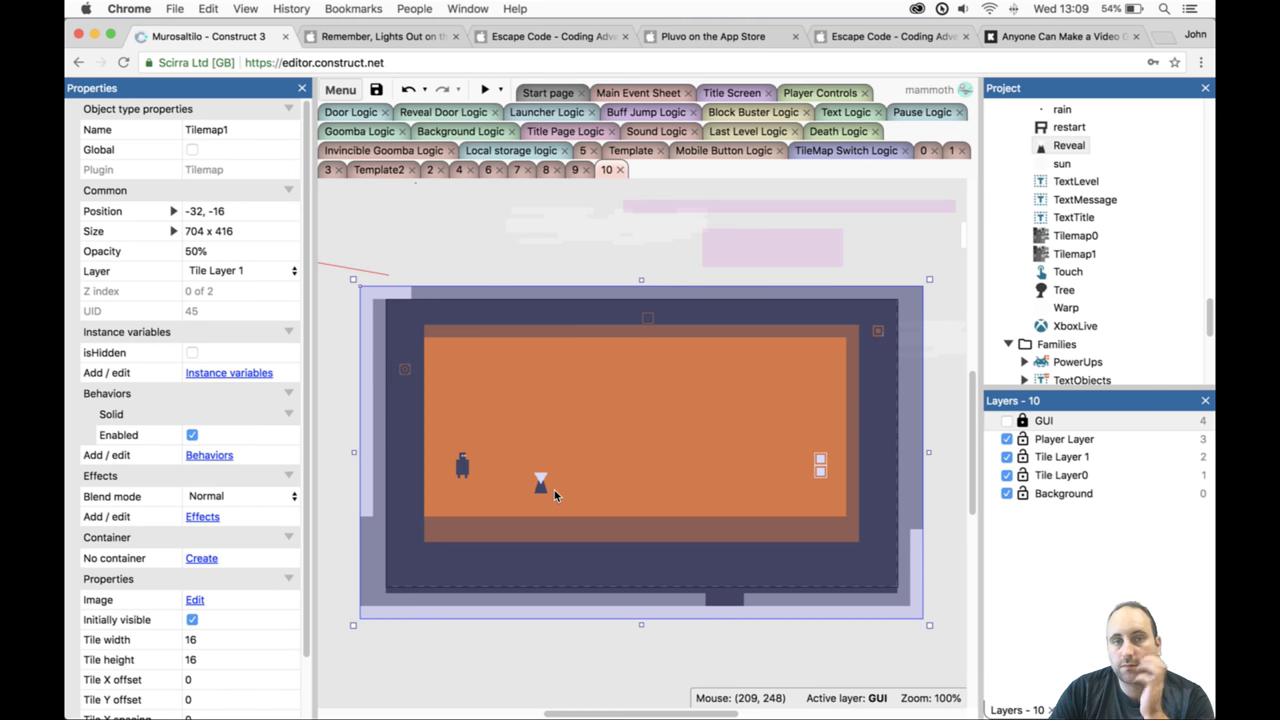
drag(553, 500, 492, 400)
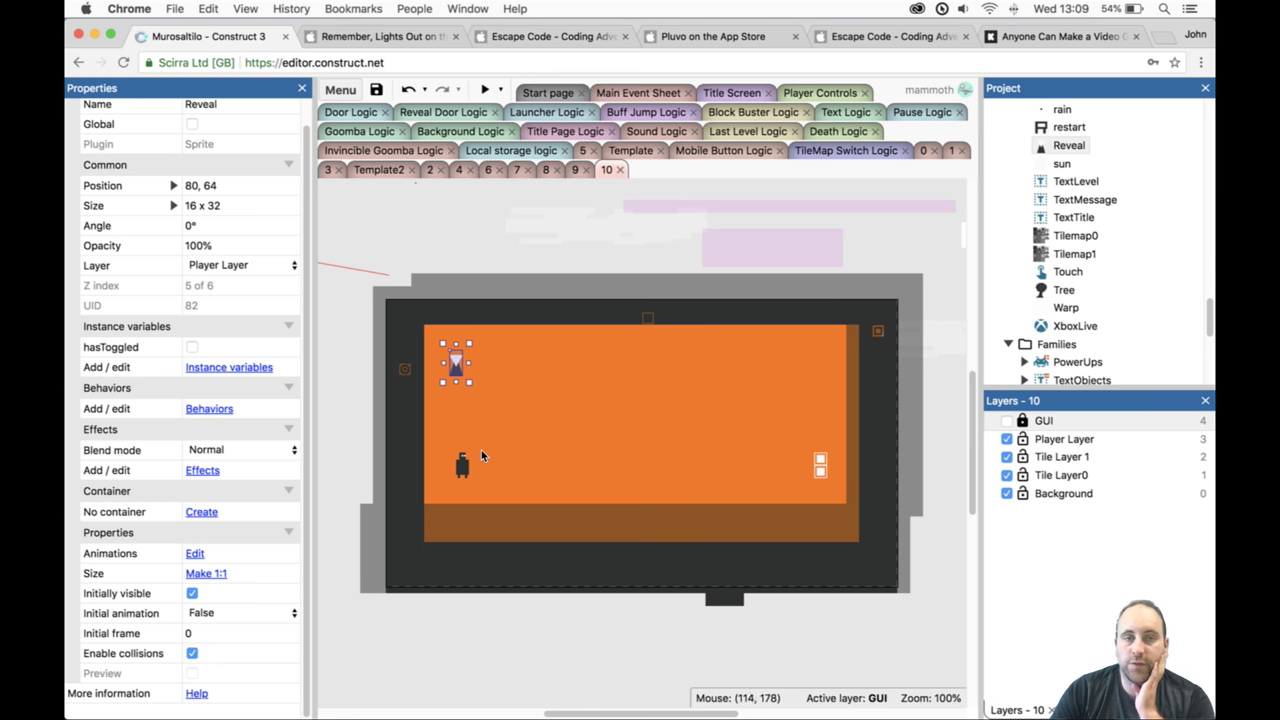
drag(493, 463, 806, 474)
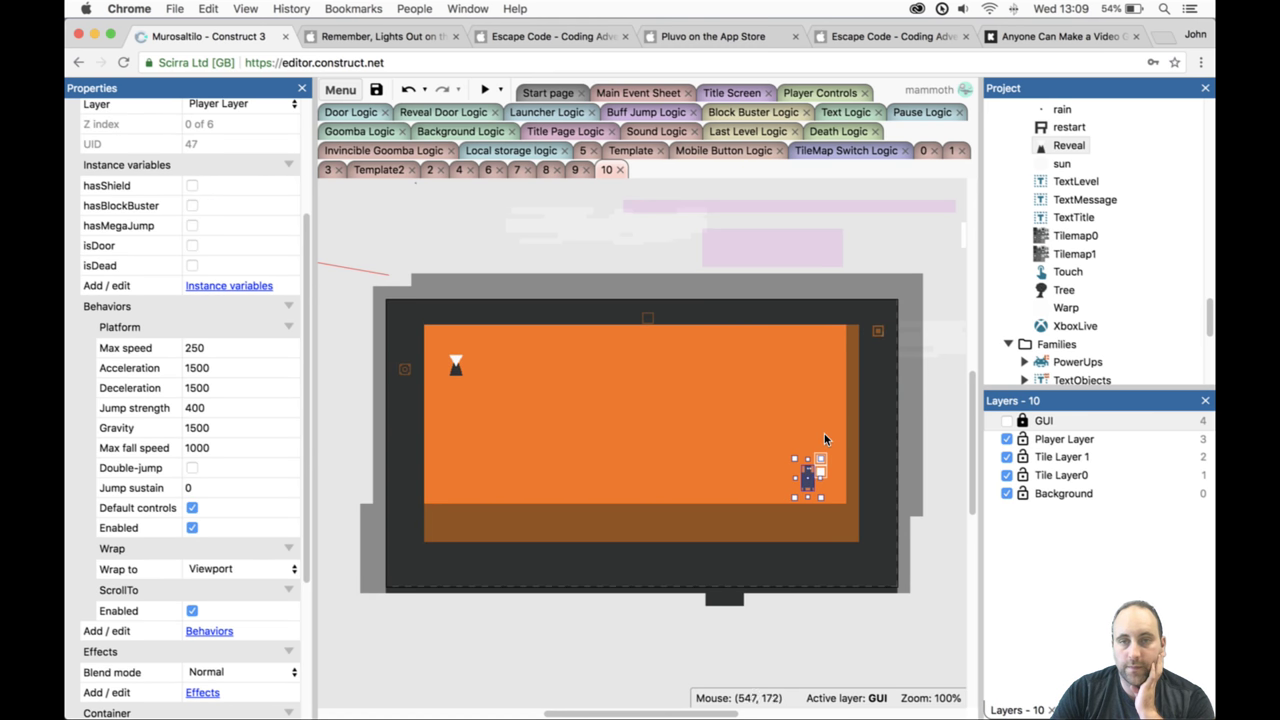
click(908, 246)
drag(821, 463, 841, 485)
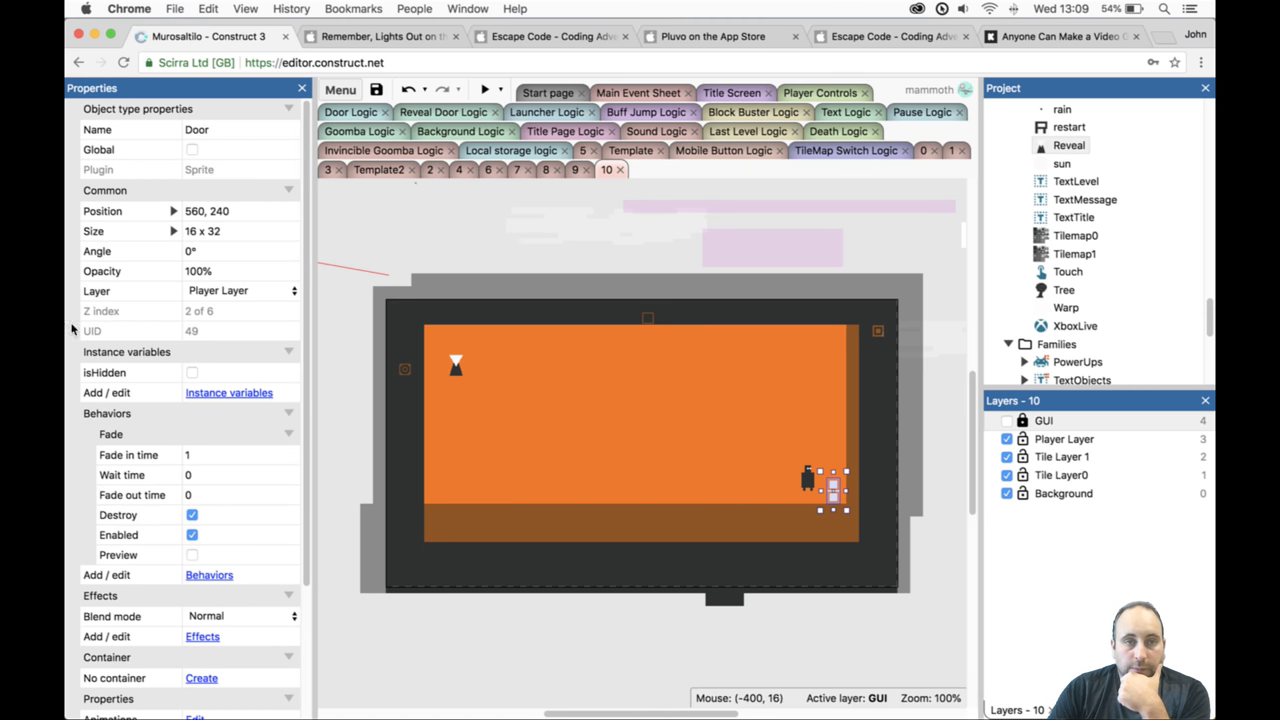
click(192, 372)
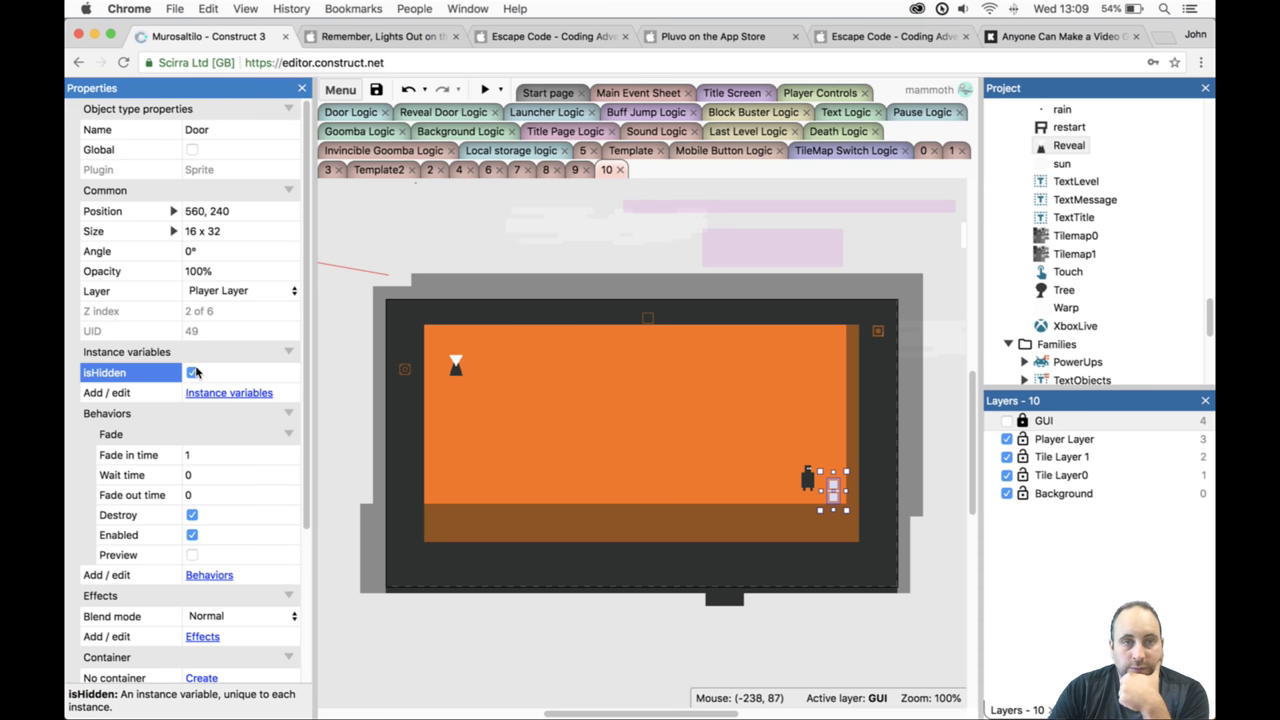
Raise the hourglass one tile, lock Tile Layer 1, and make Tile Layer0 active.
click(449, 366)
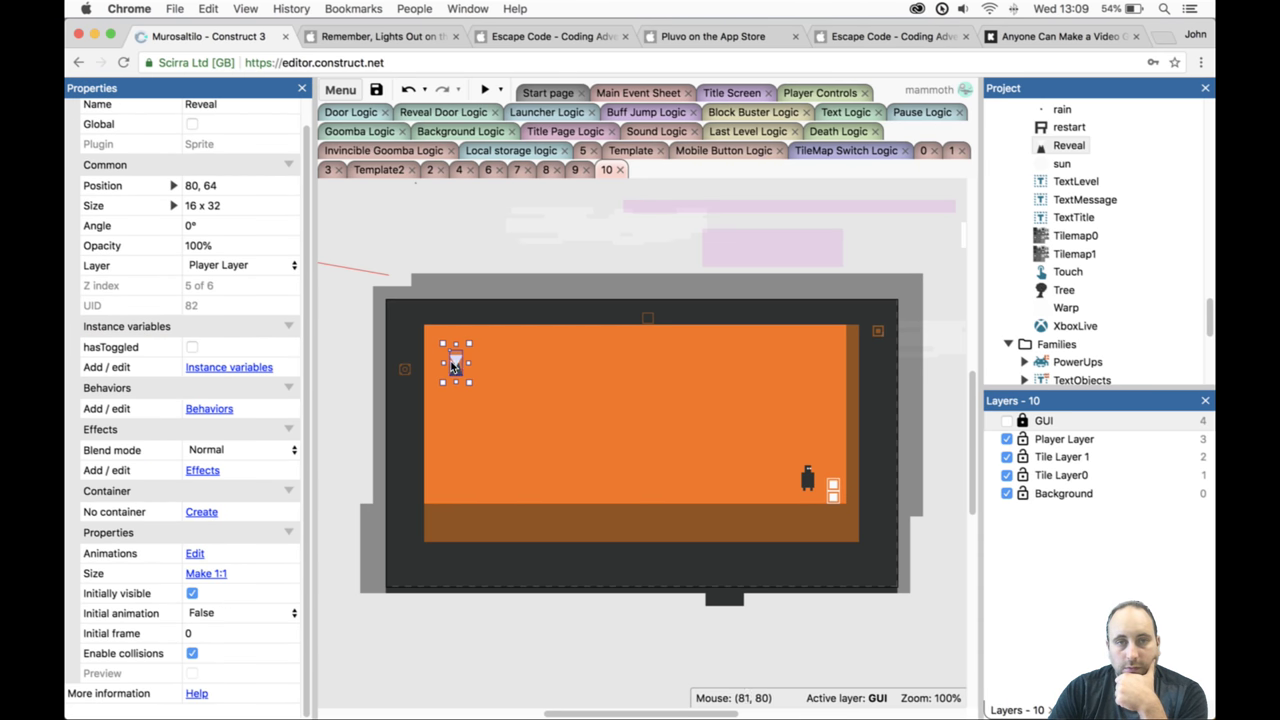
drag(449, 366, 449, 350)
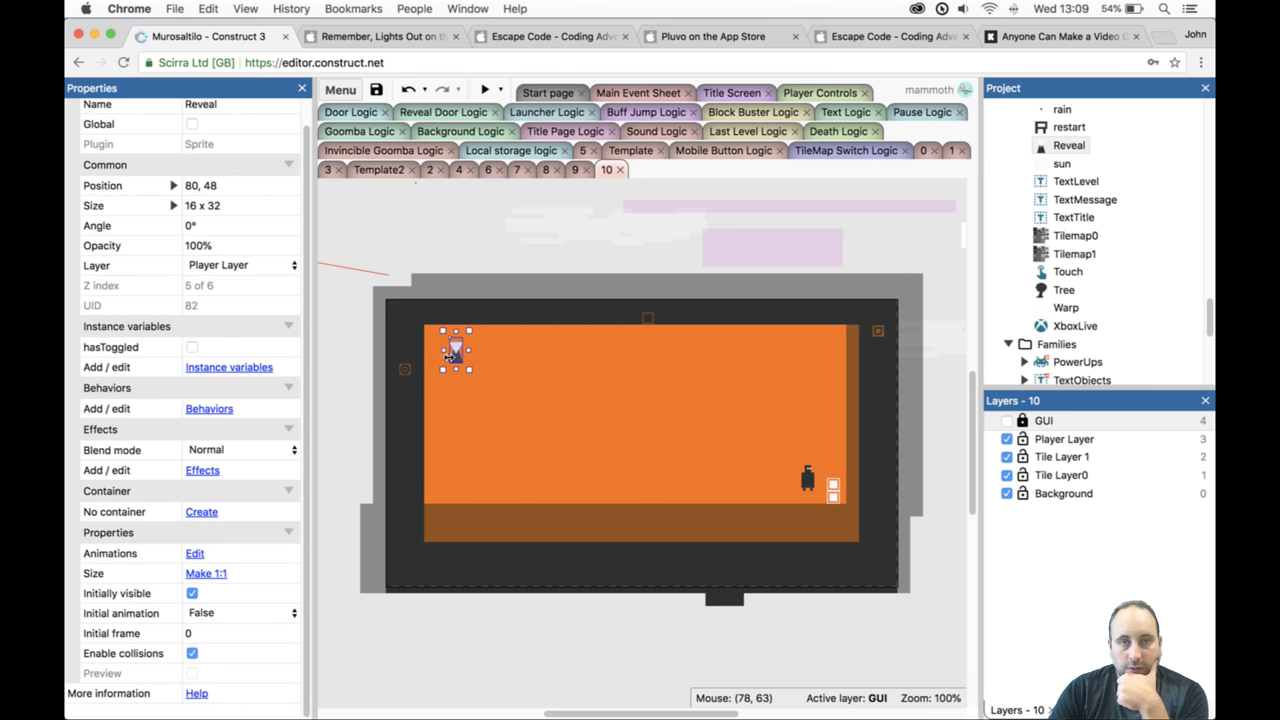
click(767, 518)
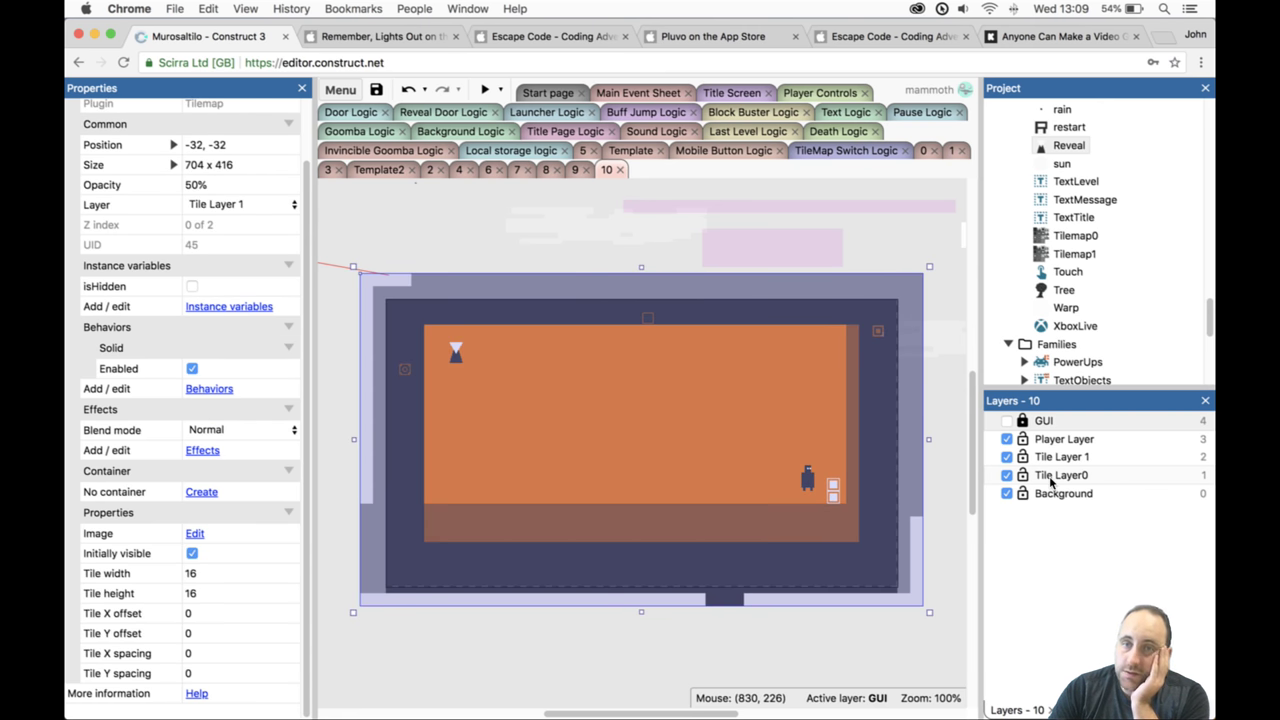
click(1022, 457)
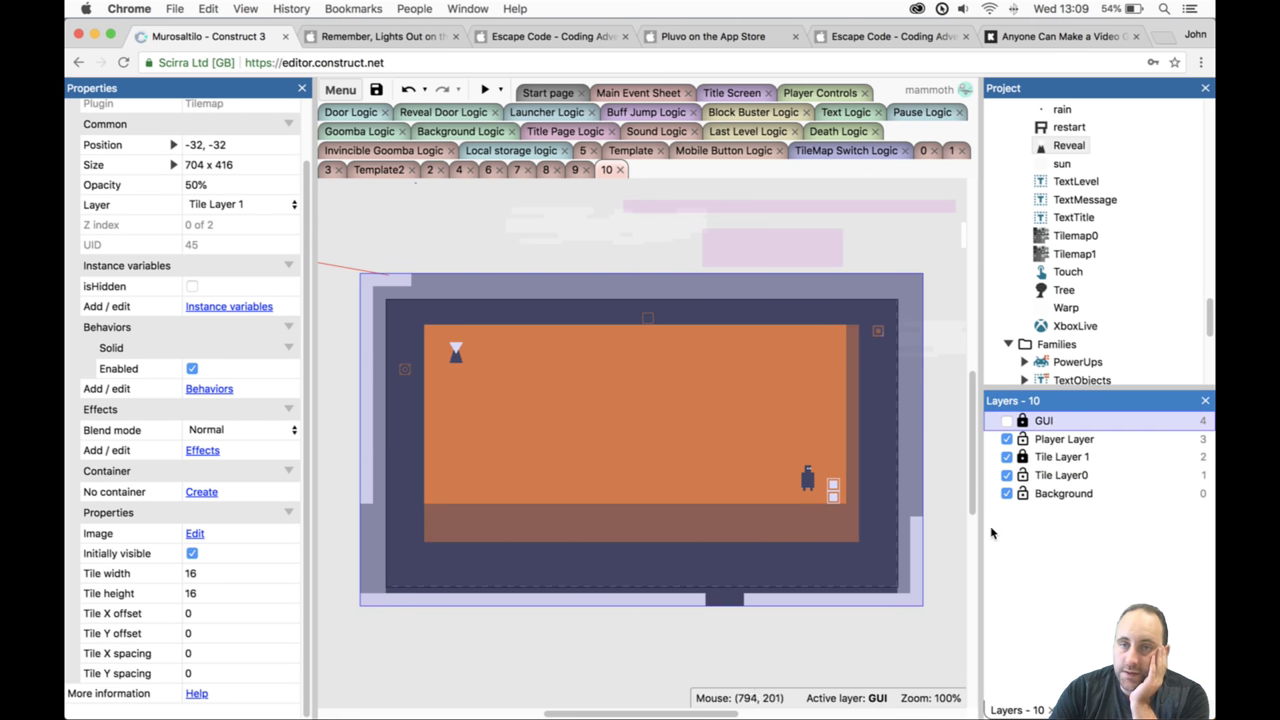
click(928, 612)
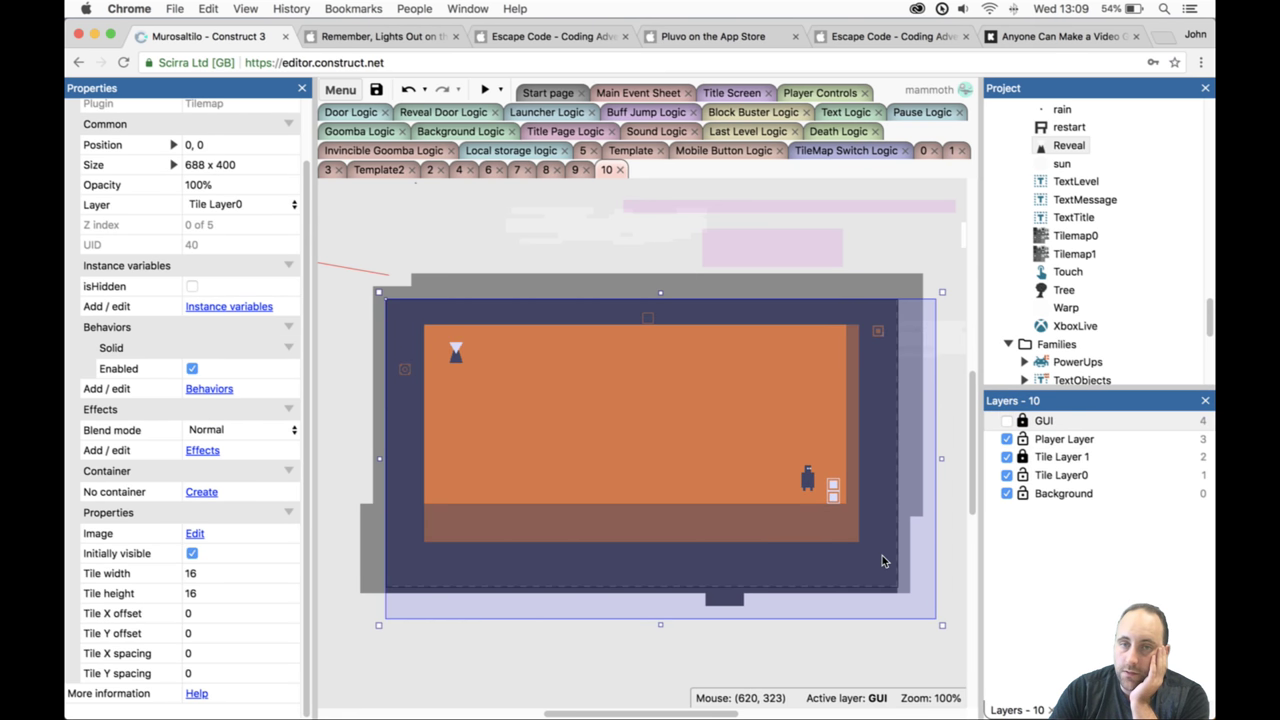
click(1061, 475)
click(773, 564)
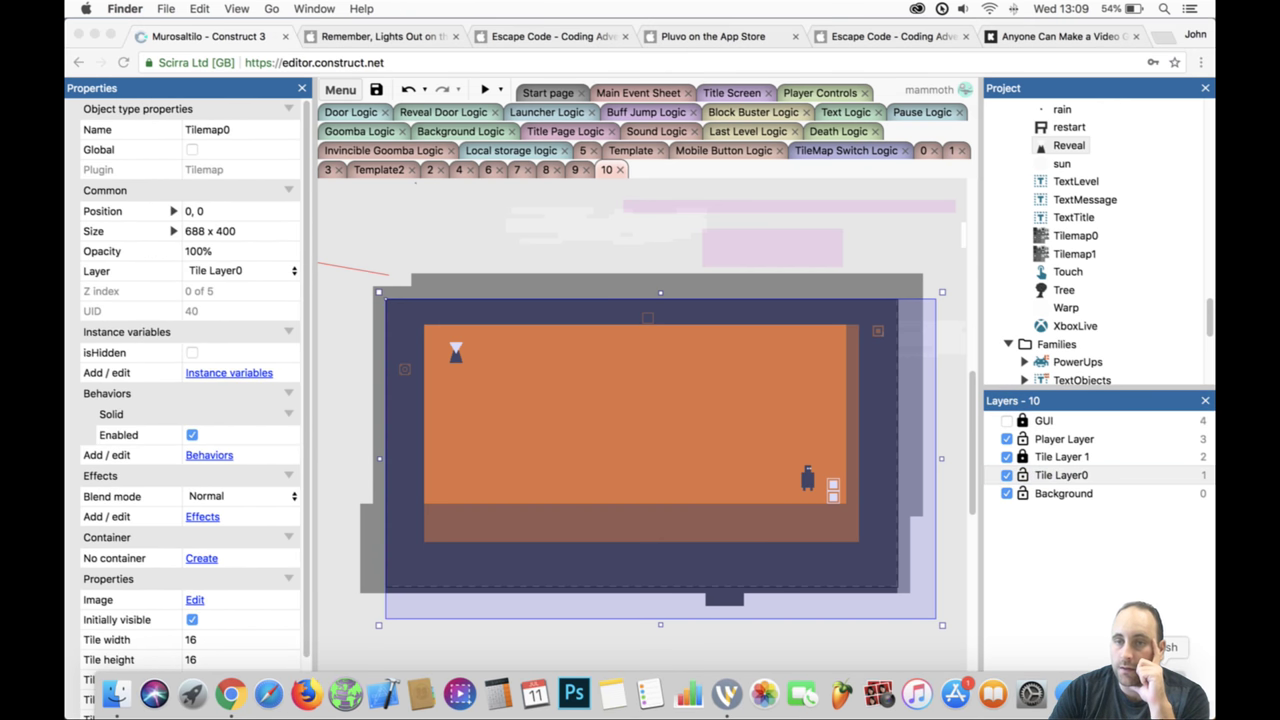
Dismiss the stray Finder window and zoom the Tilemap0 tile palette so tiles show larger.
click(1090, 690)
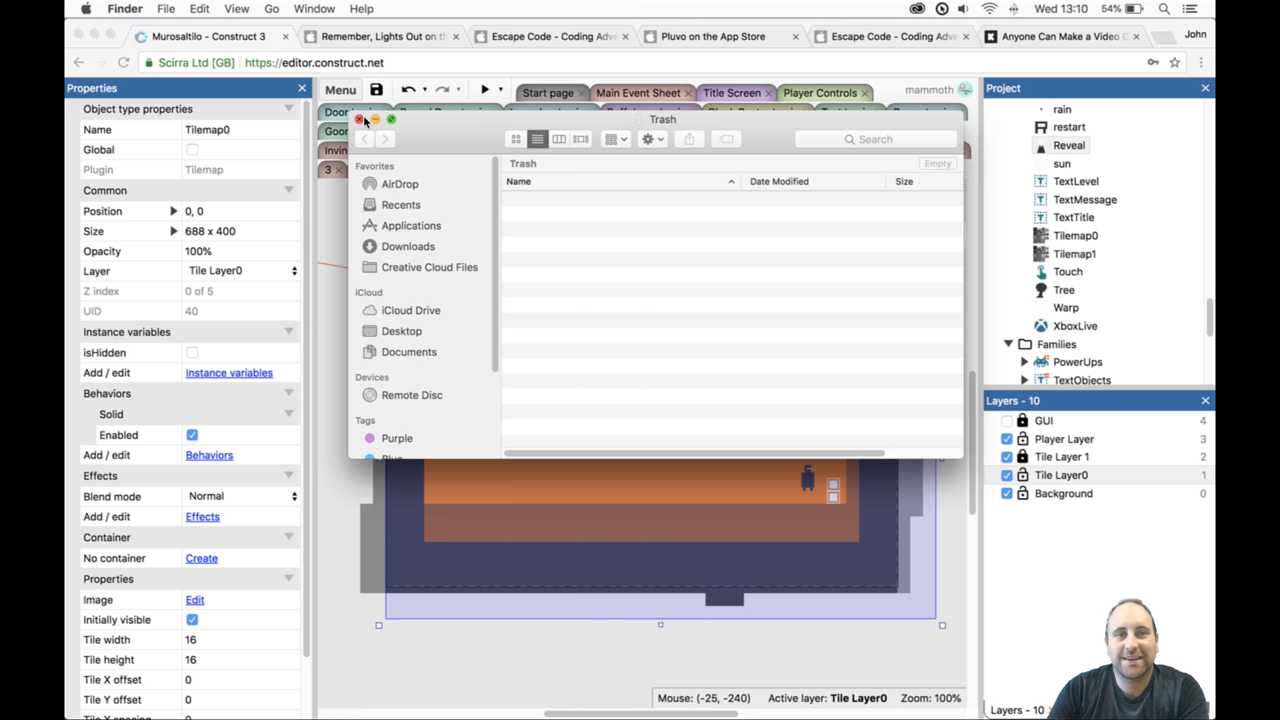
click(408, 246)
click(1056, 551)
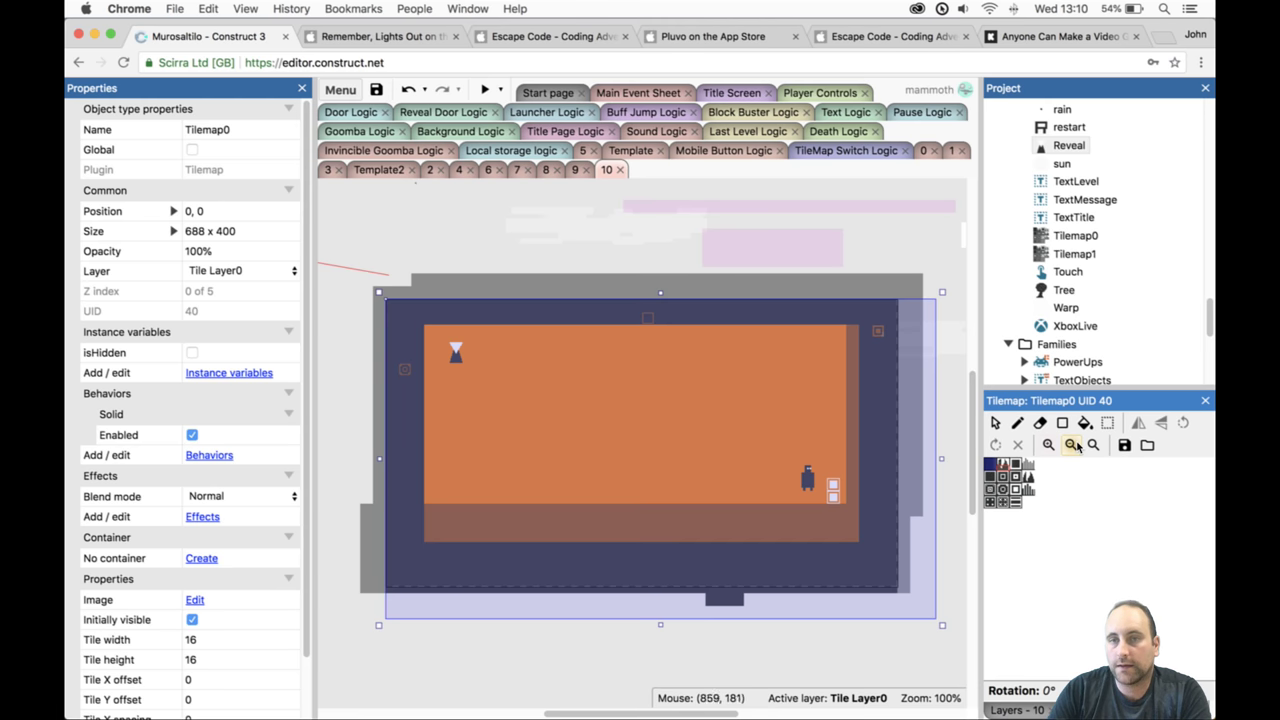
click(1049, 444)
click(1049, 444)
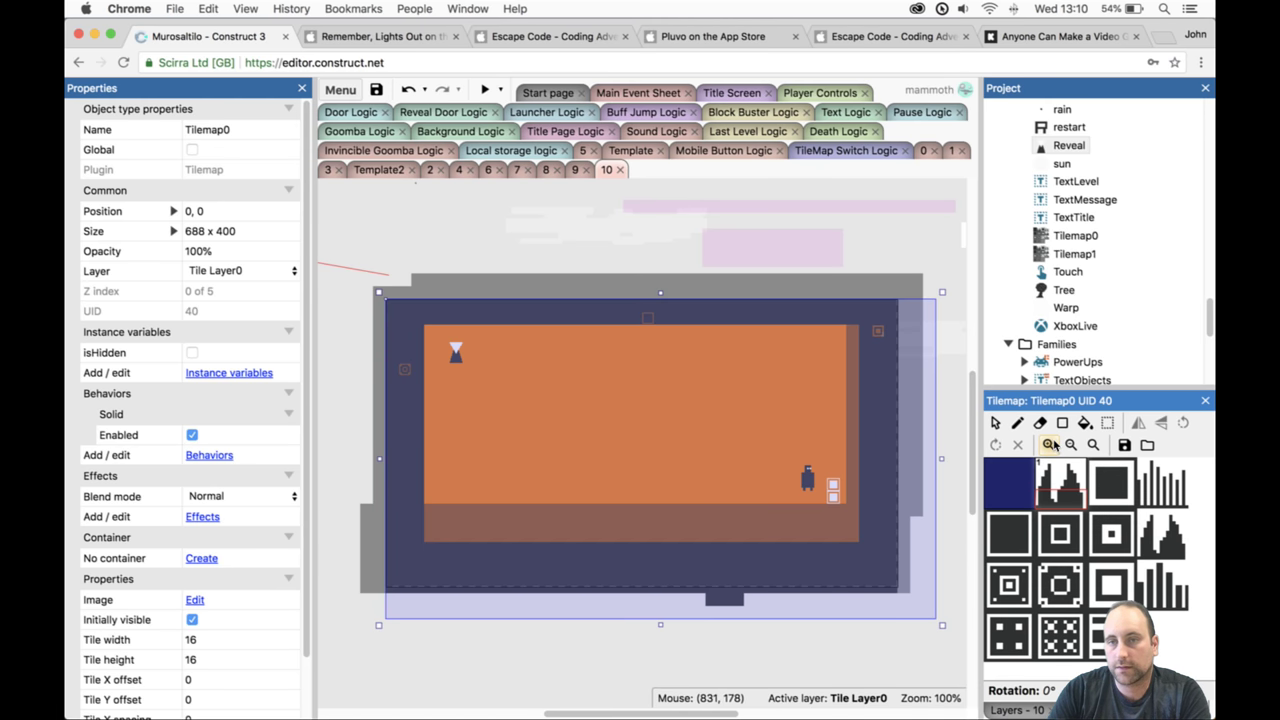
click(1071, 444)
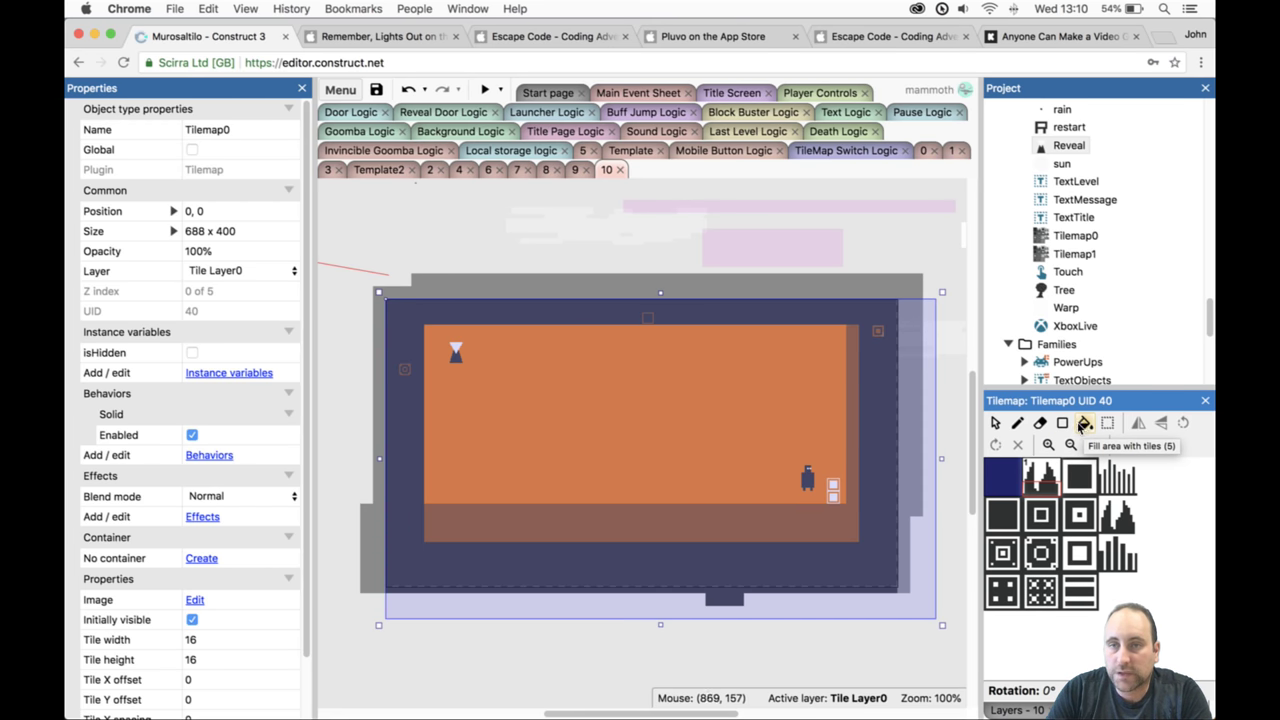
Paint dark tile rectangles over the orange right-edge column and the right end of the brown floor.
click(1062, 423)
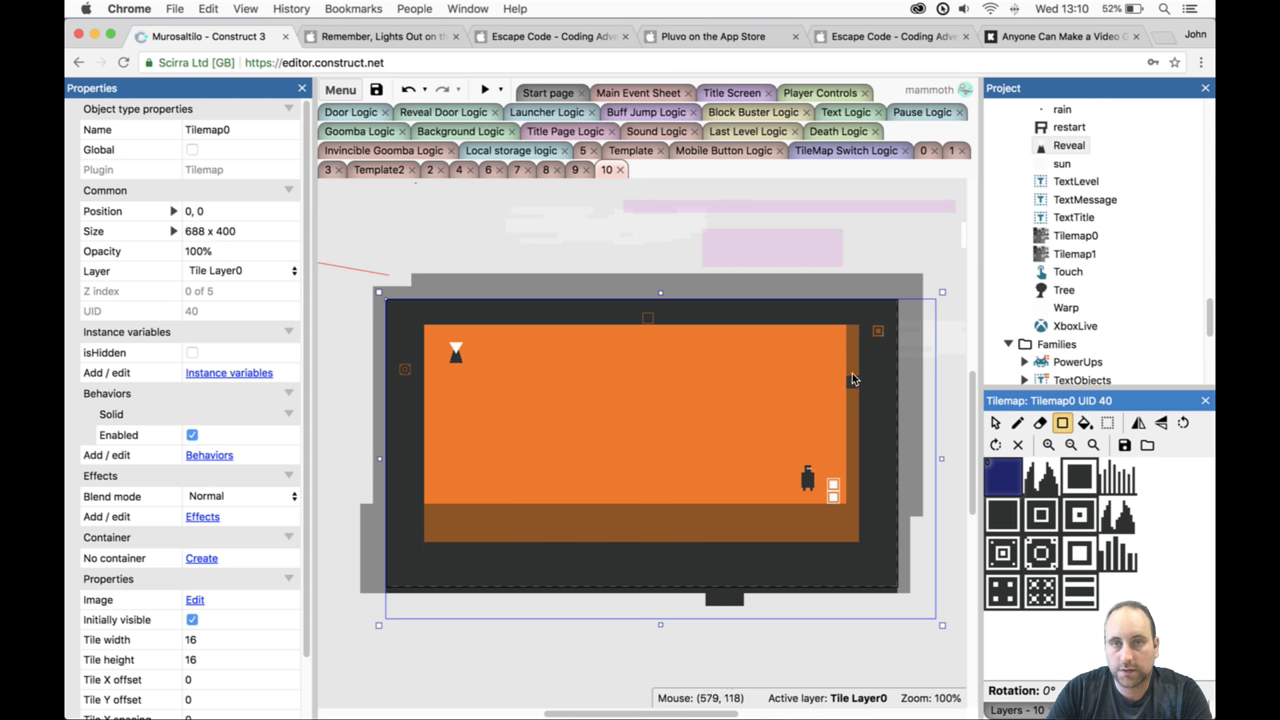
drag(851, 336, 865, 546)
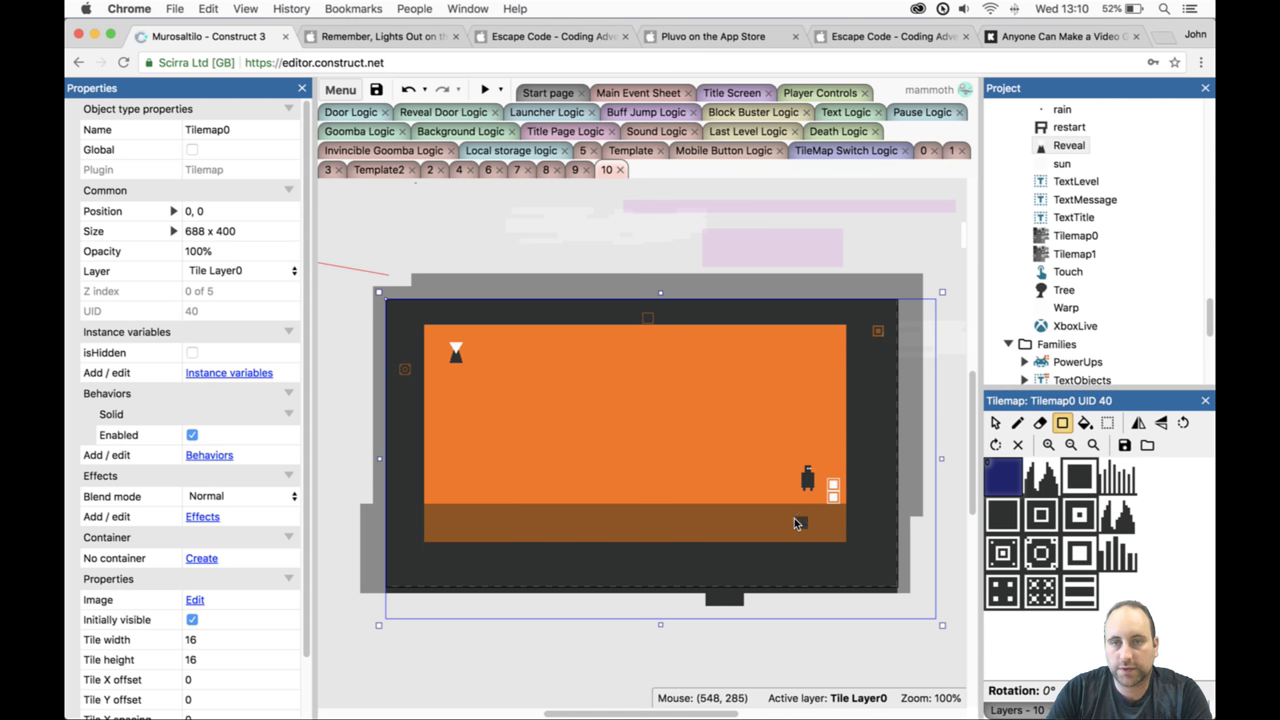
drag(781, 516, 850, 542)
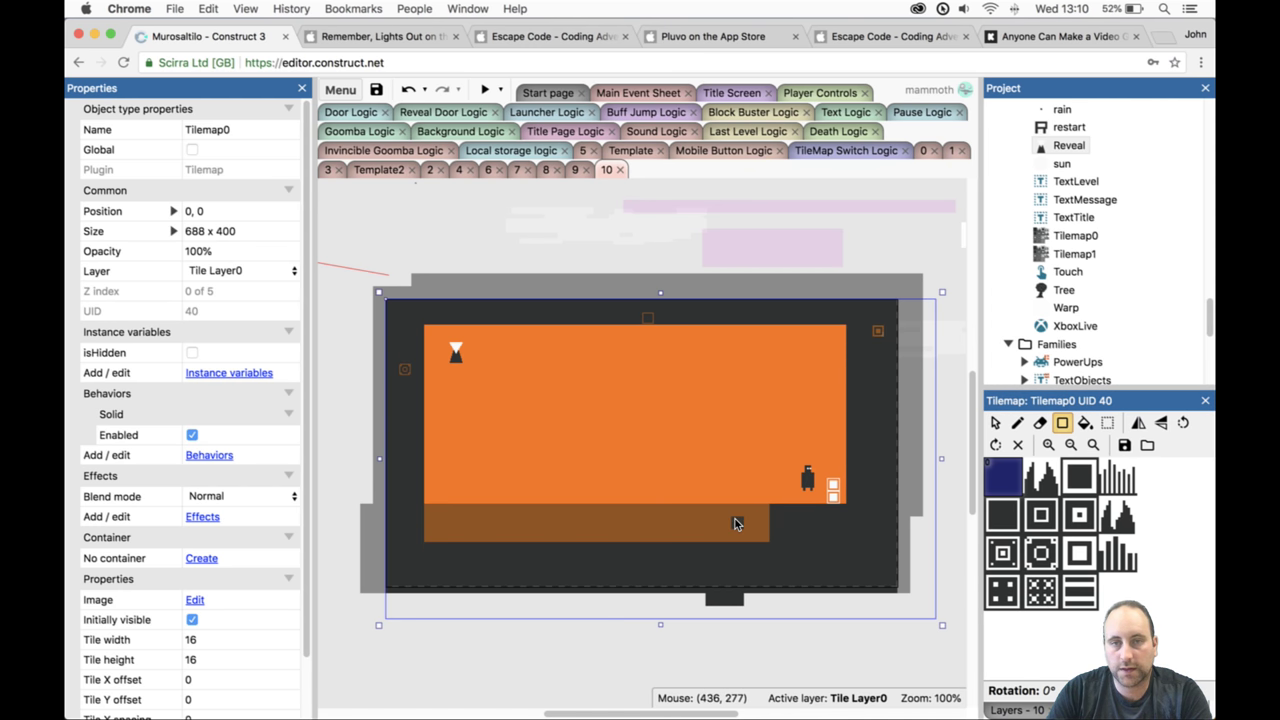
drag(760, 540, 796, 565)
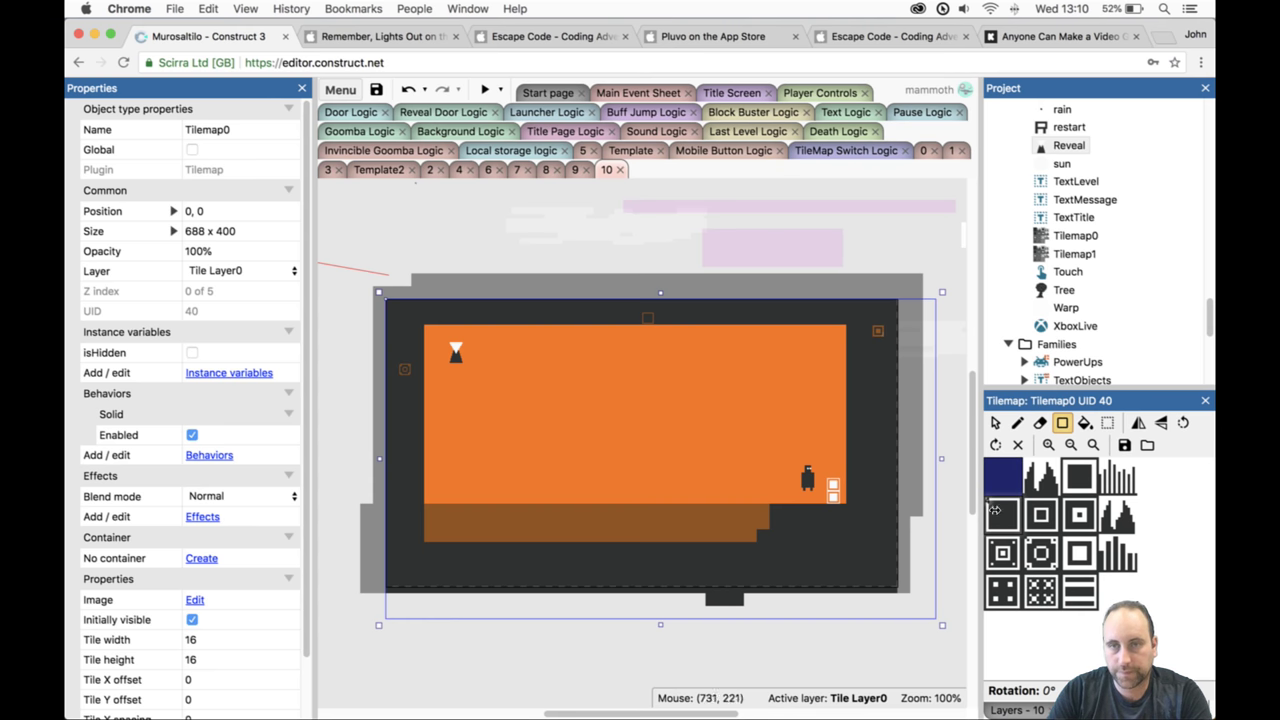
click(1027, 708)
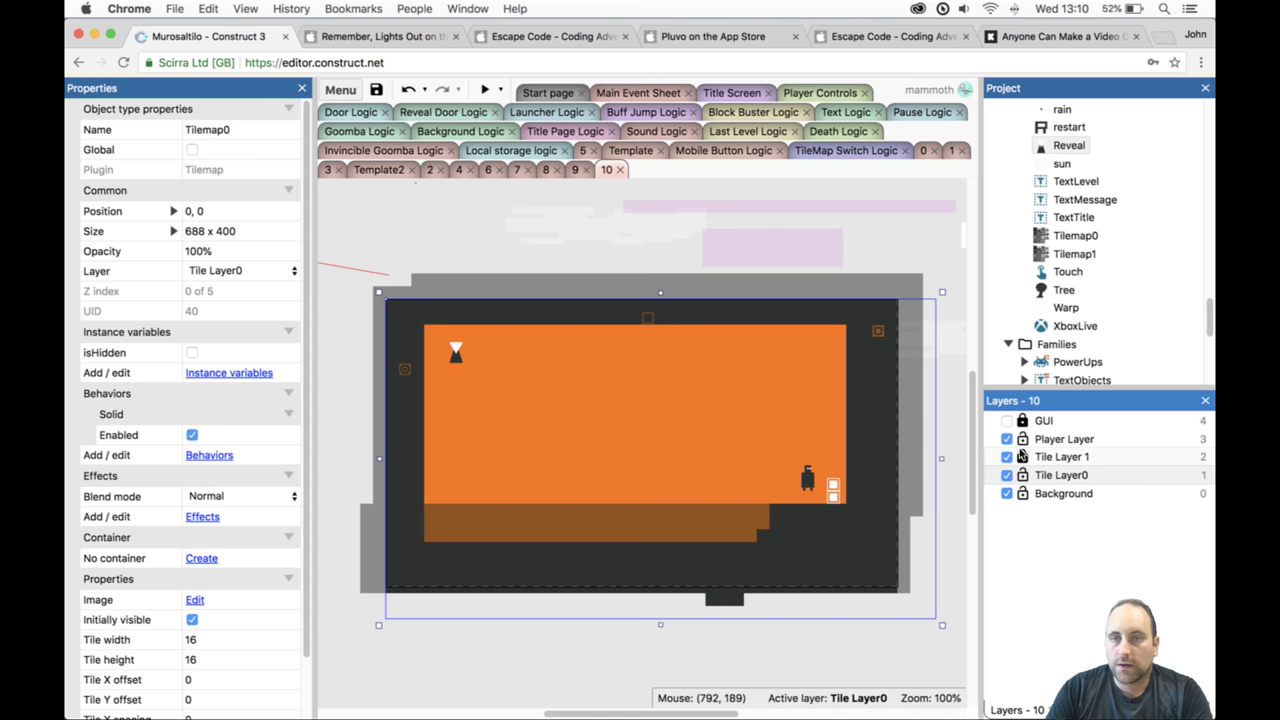
On Tile Layer 1, drag out a raised brown block near the player and a tall pillar left of centre.
click(1024, 456)
click(731, 414)
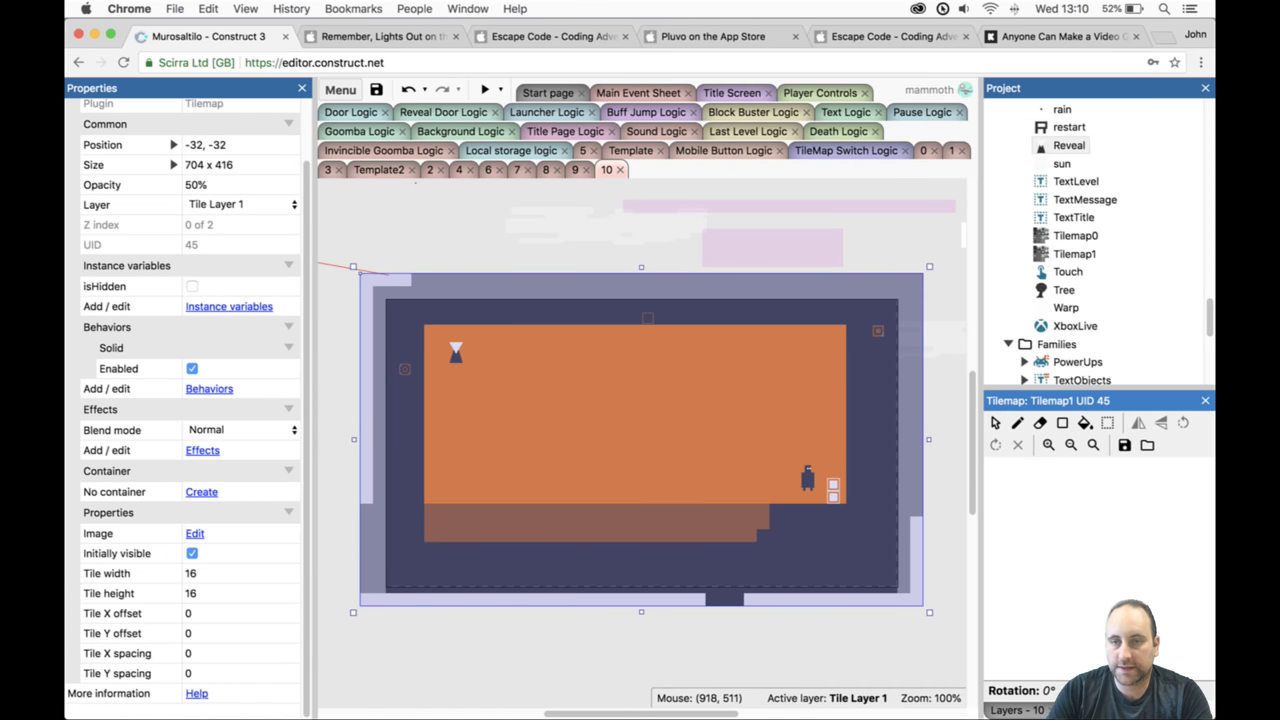
click(1061, 423)
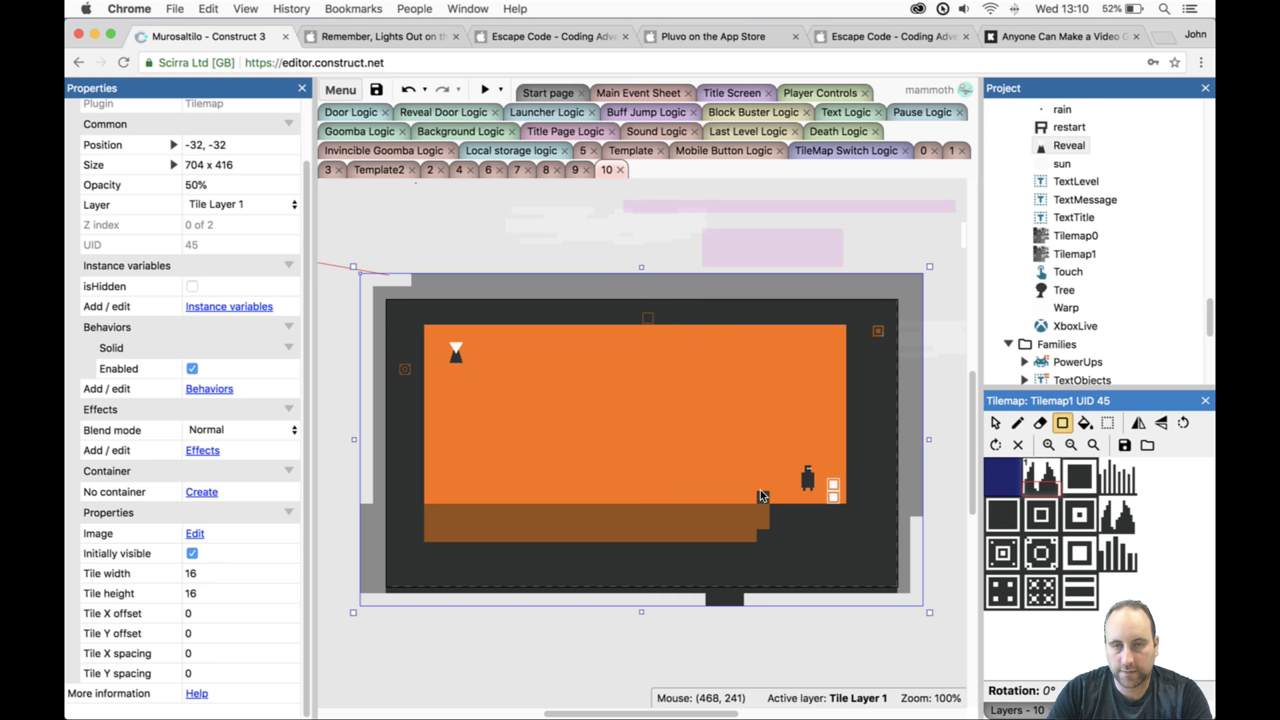
drag(760, 495, 672, 460)
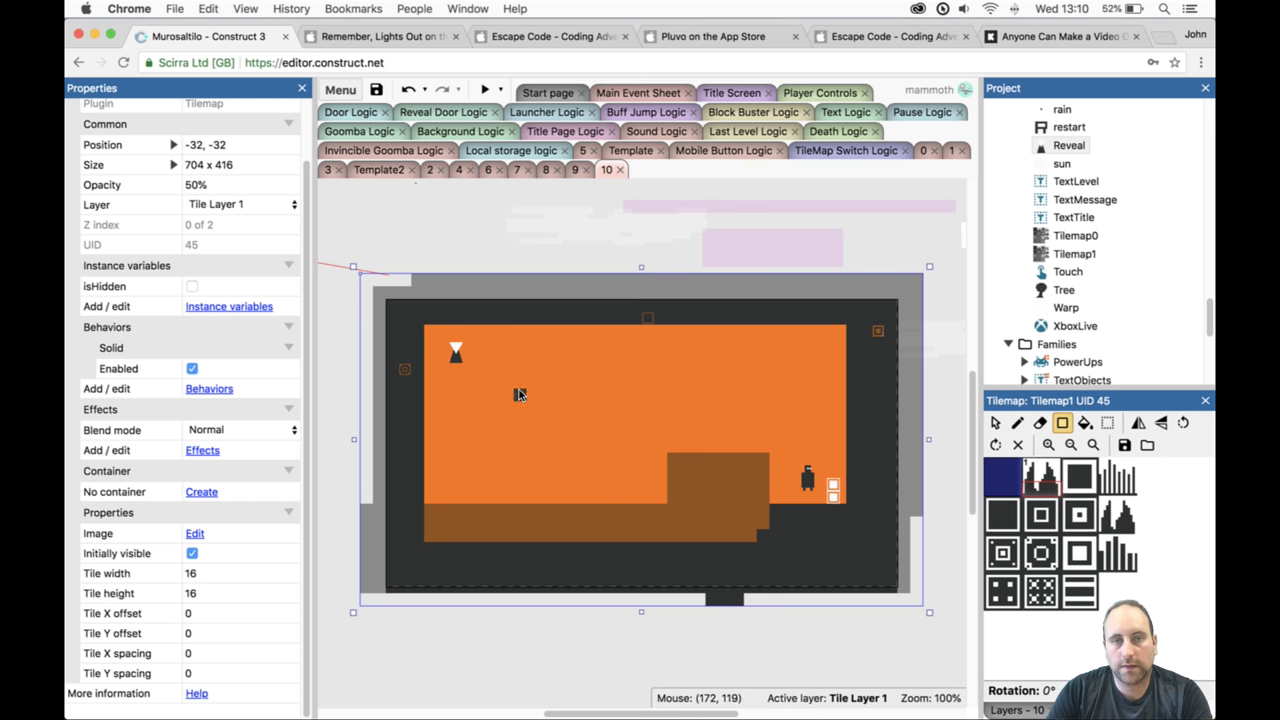
drag(514, 392, 600, 526)
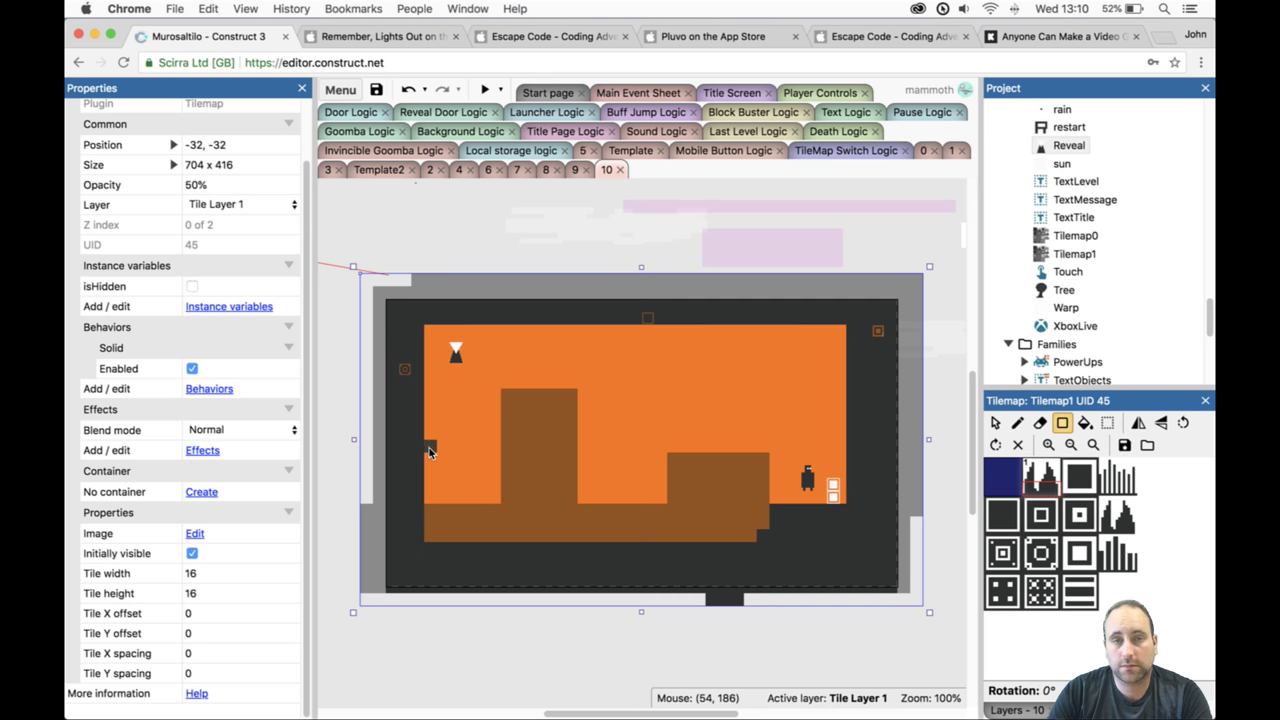
click(1037, 708)
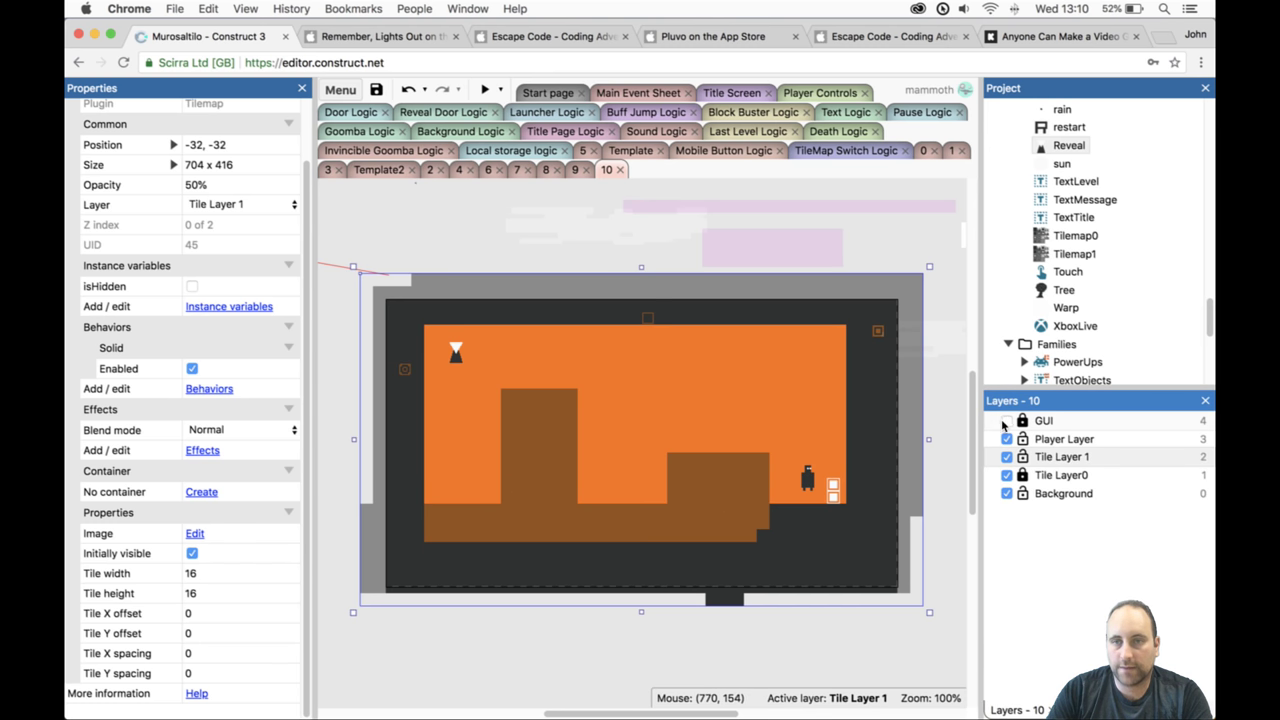
click(1003, 474)
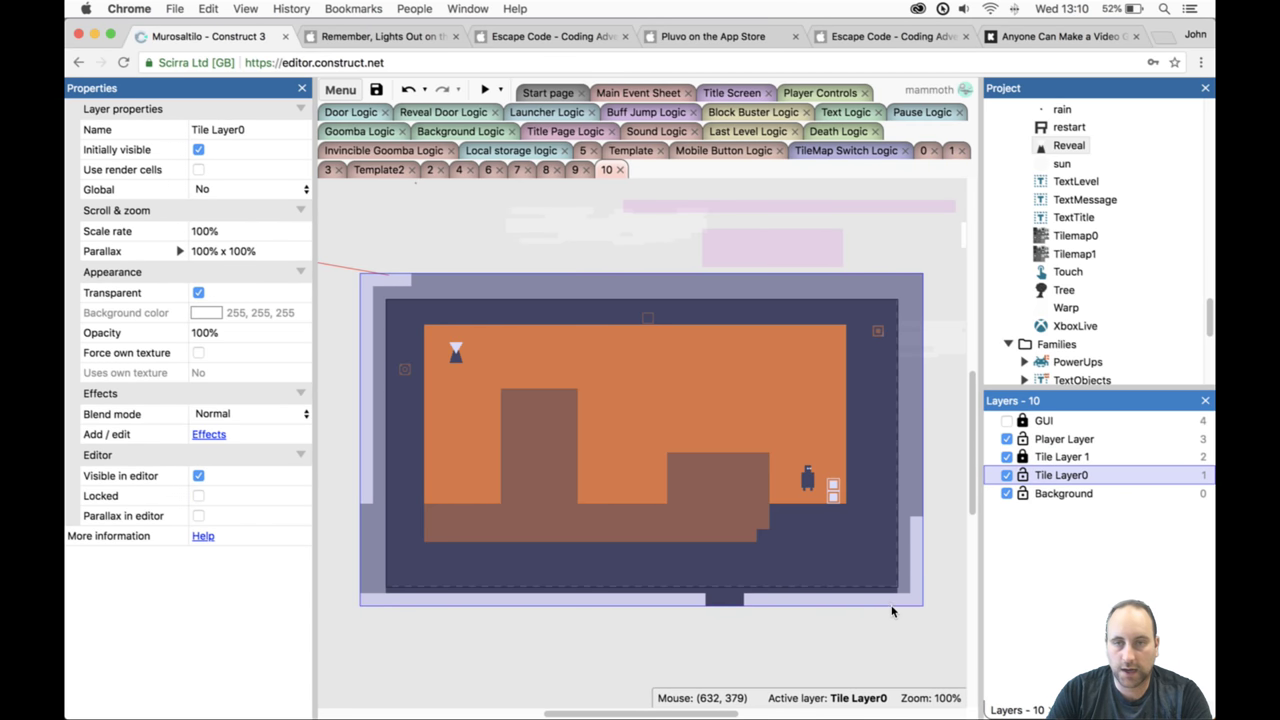
Fill dark tile blocks beside the brown block and across the left and middle, then start a preview.
click(889, 627)
click(883, 580)
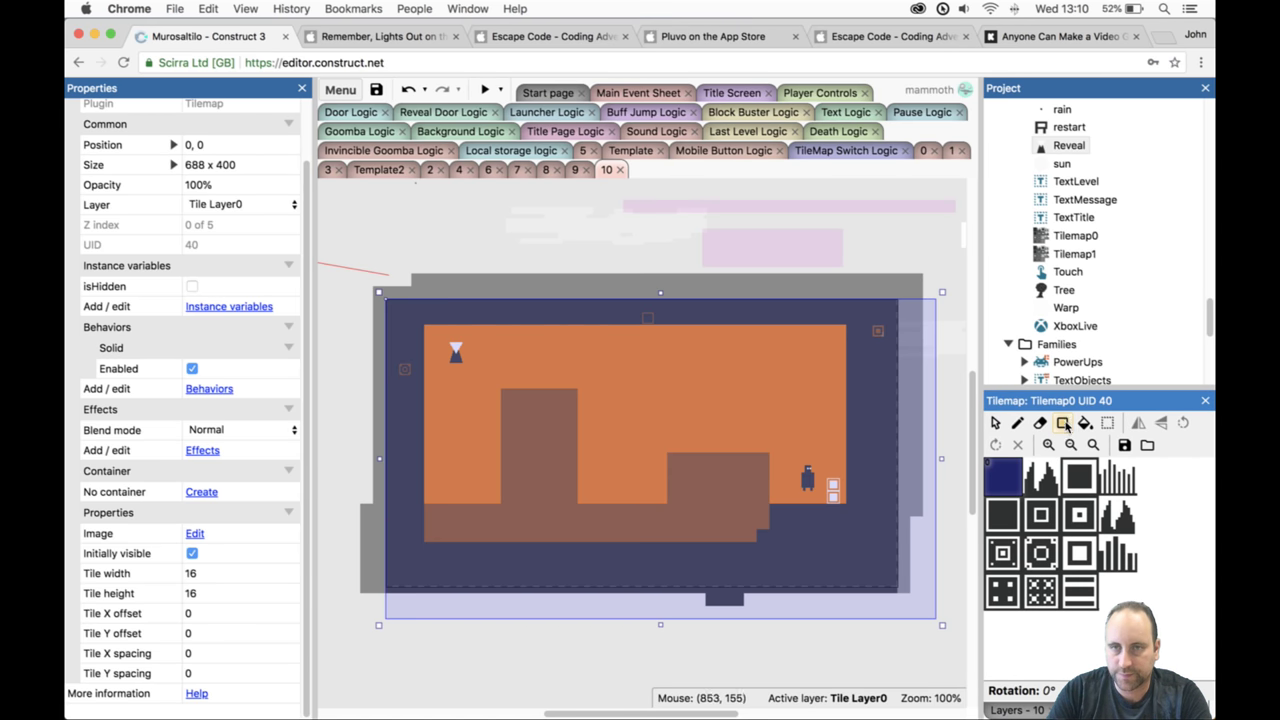
click(1063, 423)
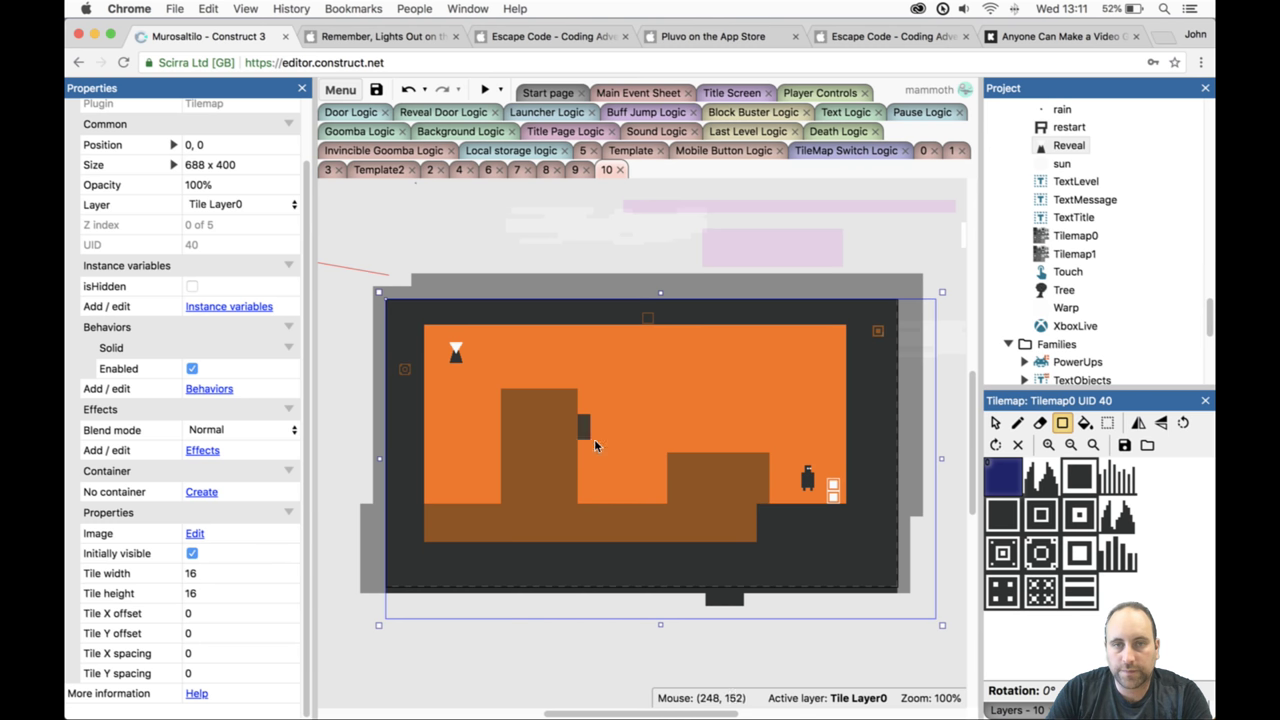
drag(595, 445, 662, 547)
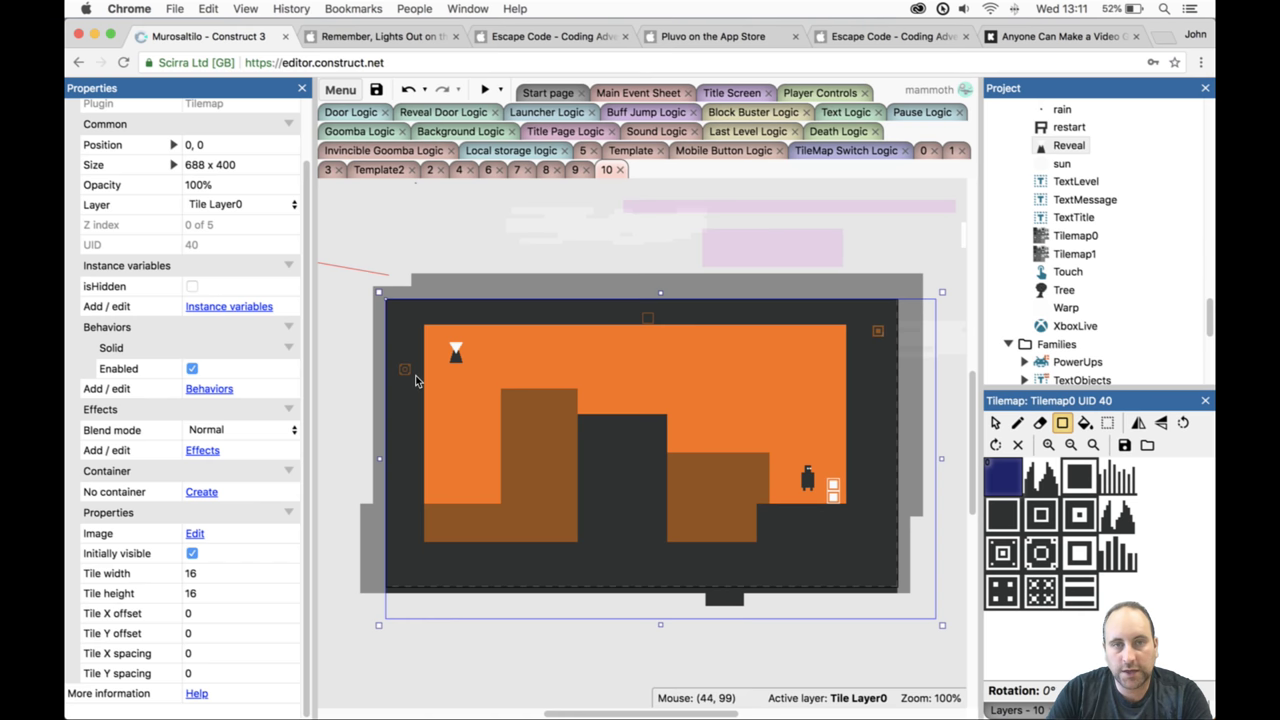
drag(435, 372, 488, 528)
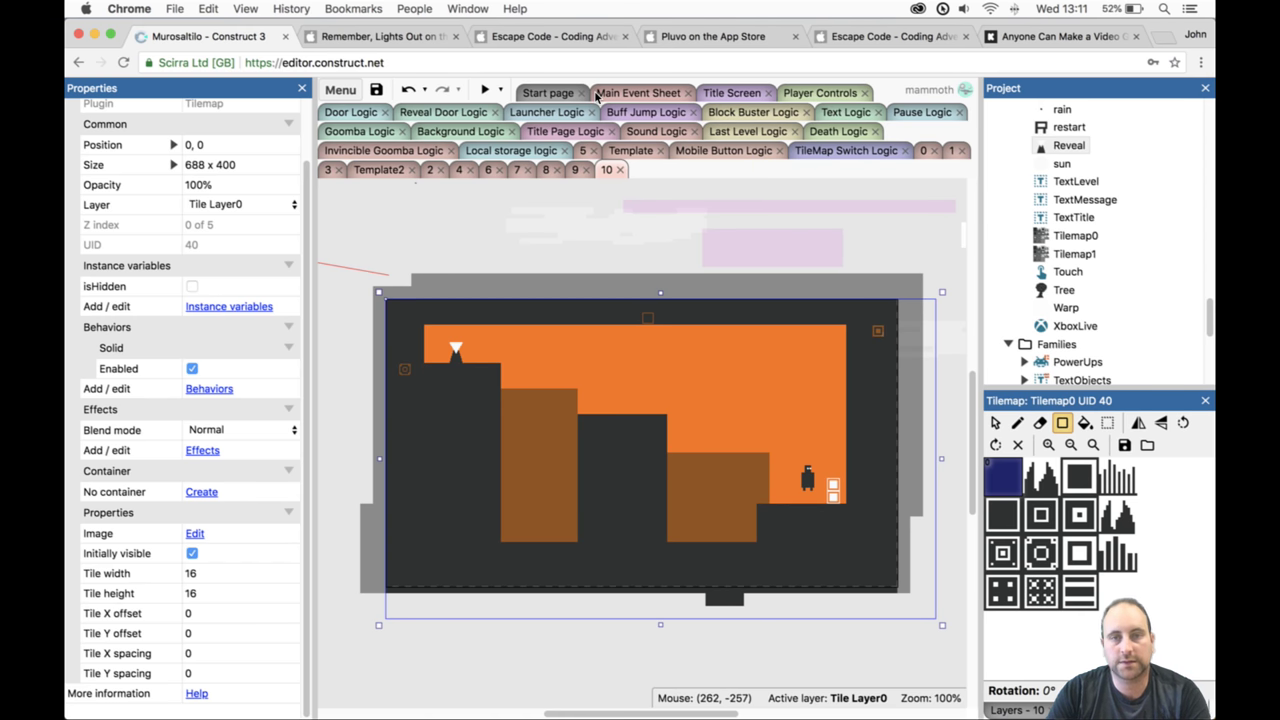
click(485, 89)
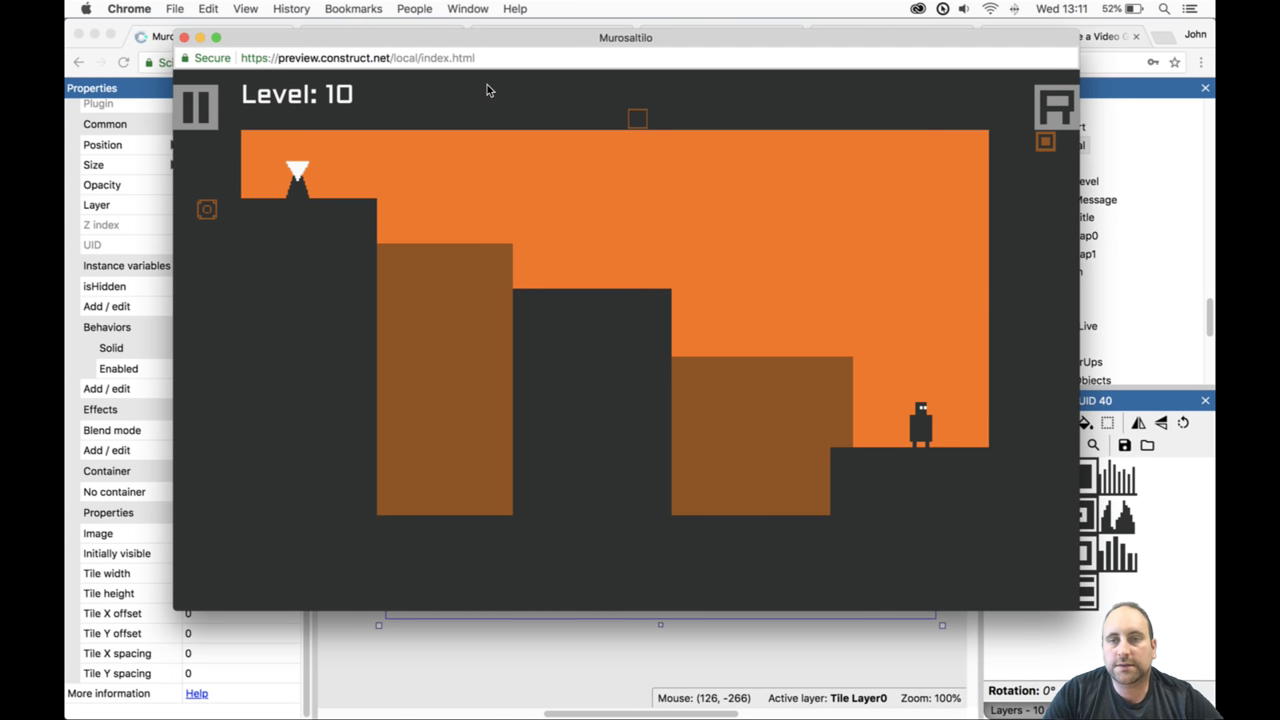
Run and jump left and right through Level 10 with the arrow keys, then close the preview.
key(Left)
key(Up)
key(Right)
key(Up)
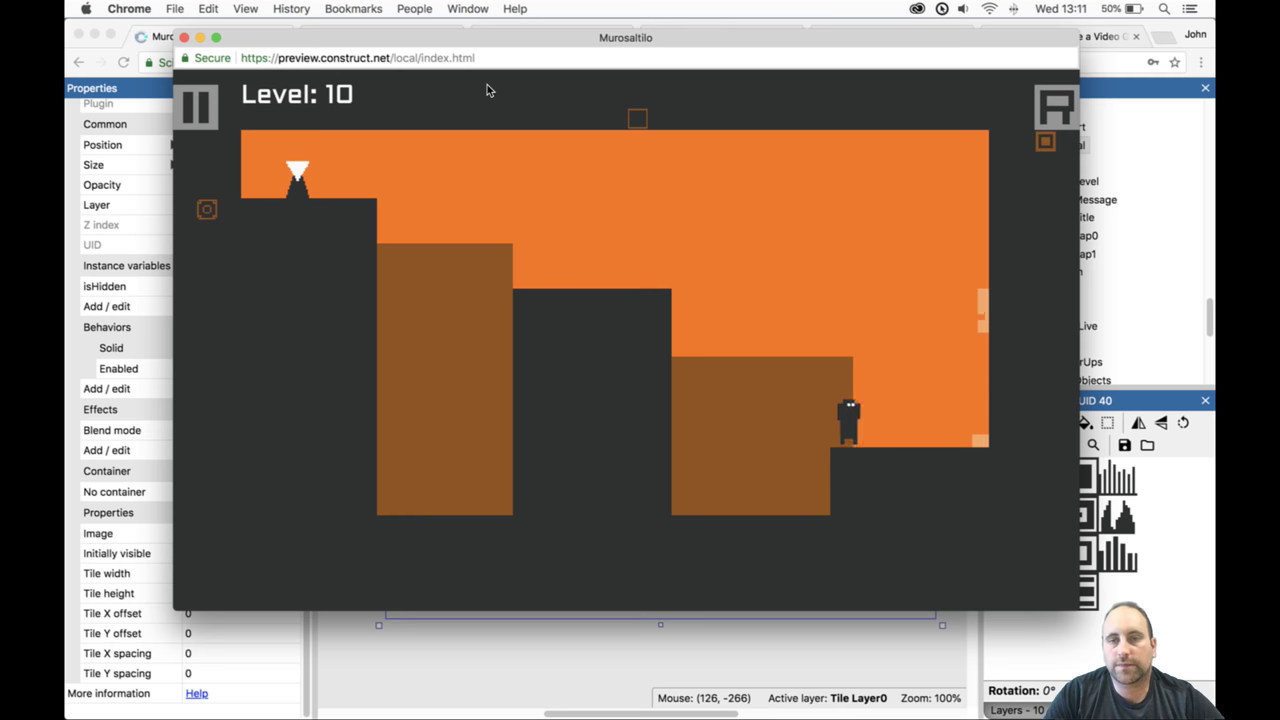
key(Up)
key(Left)
key(Up)
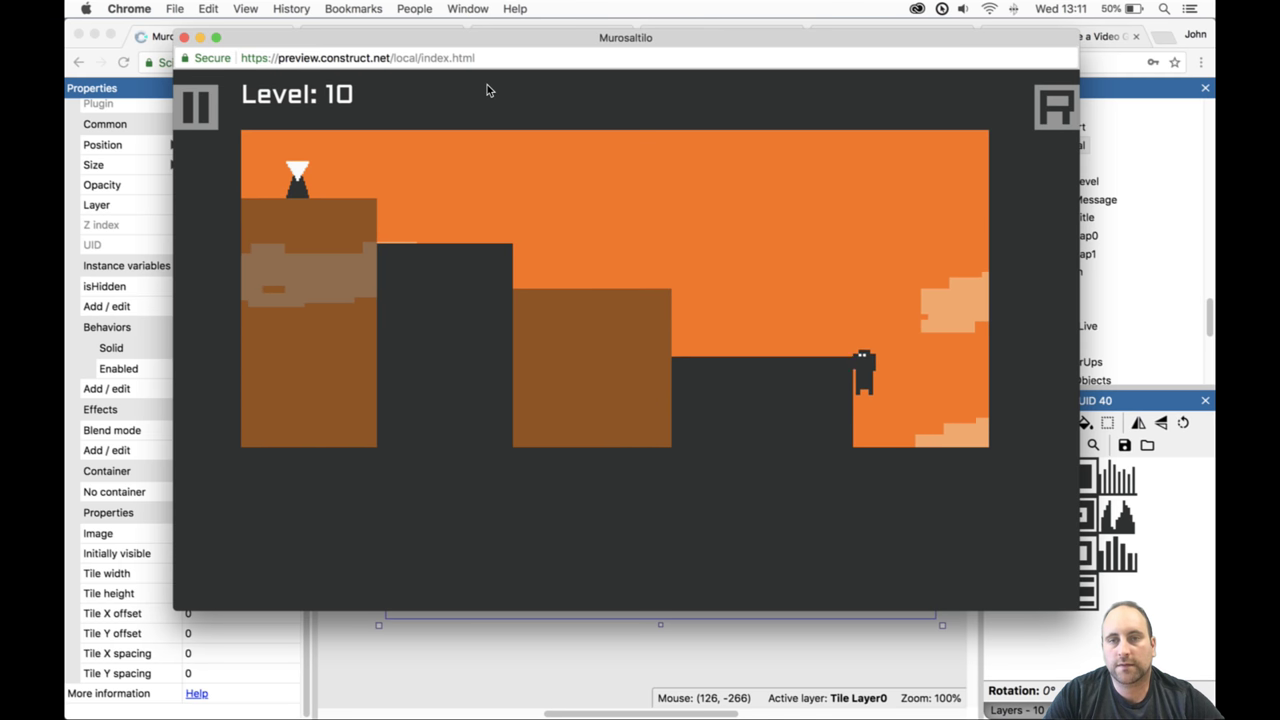
key(Up)
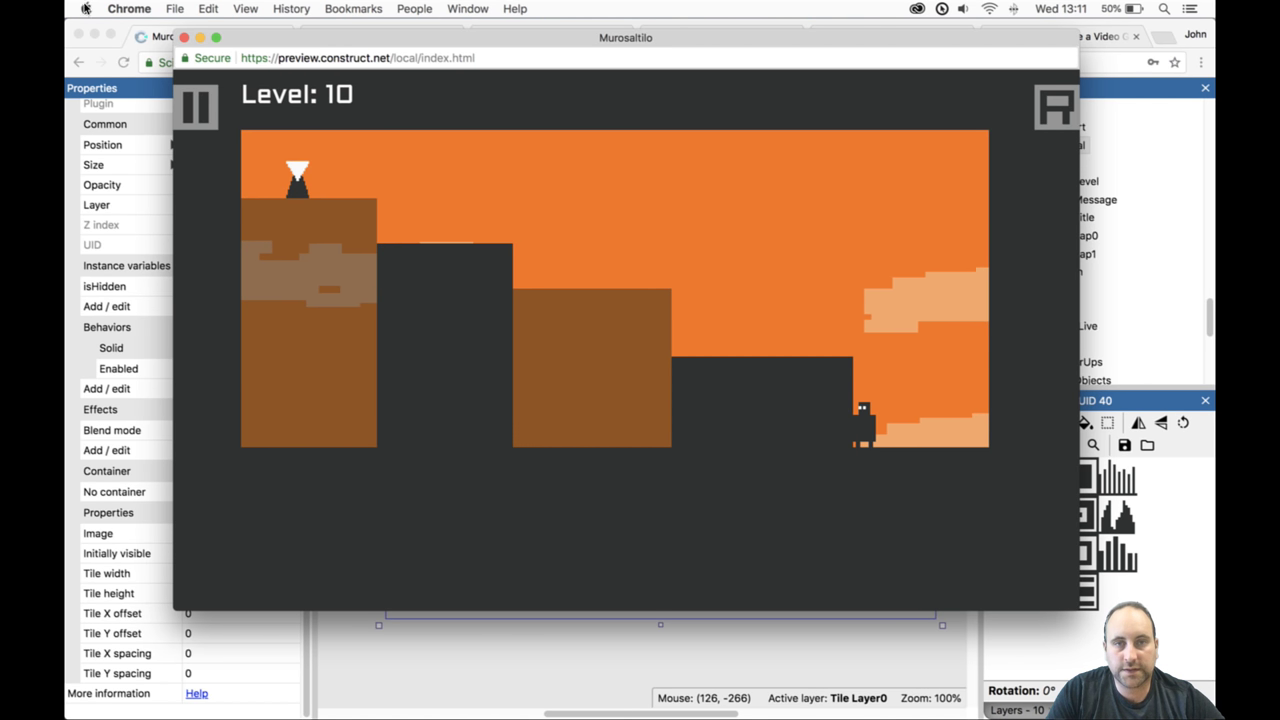
click(184, 37)
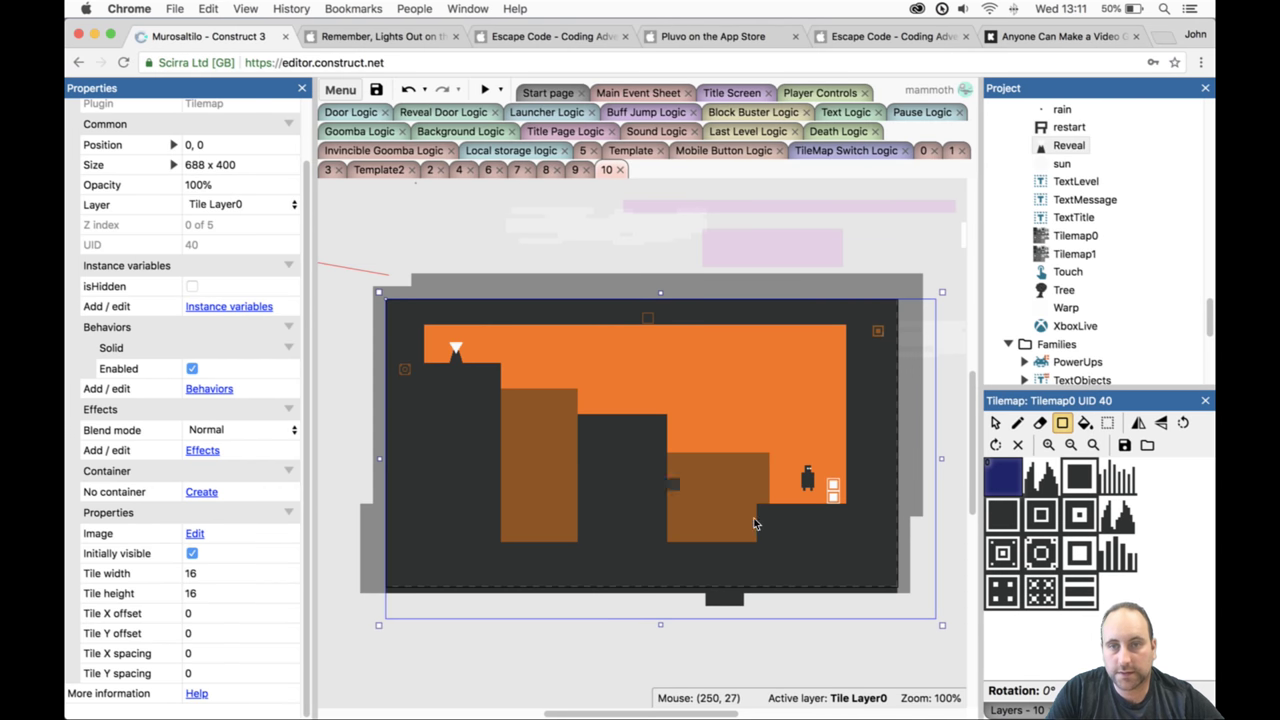
Raise the dark floor under the player and stair-step dark tiles against the brown blocks' lower edges.
drag(778, 495, 831, 491)
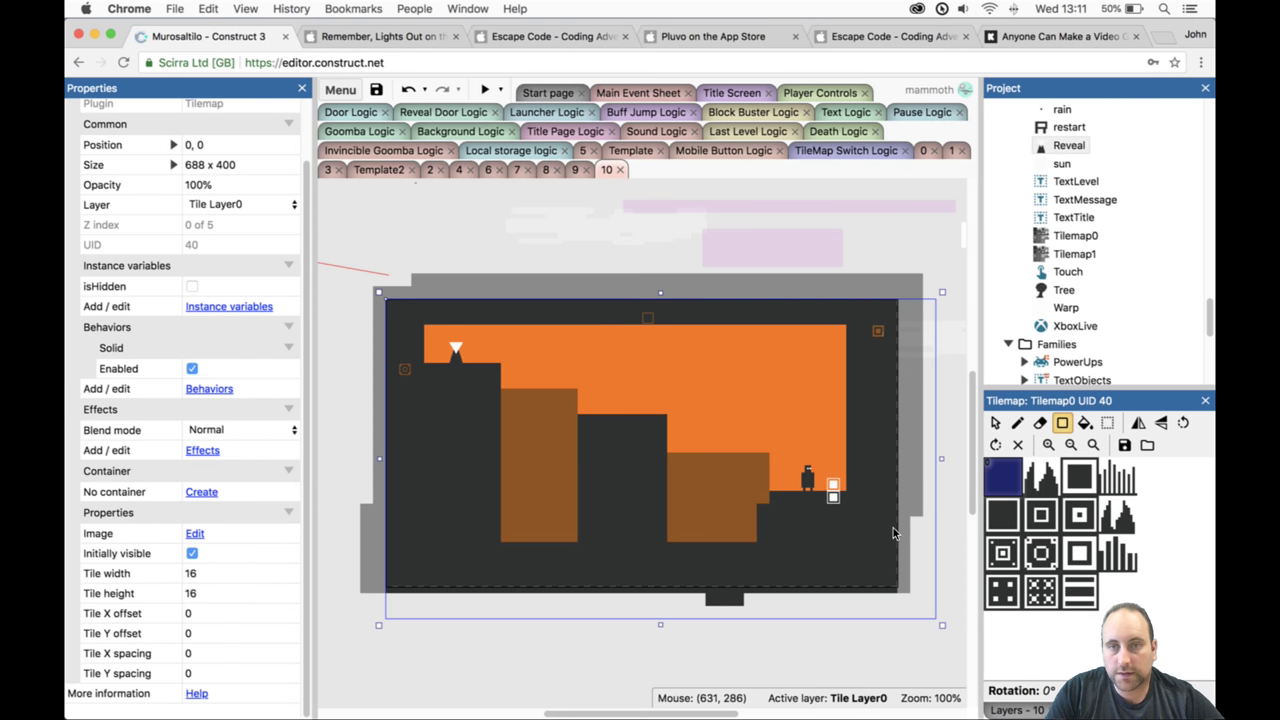
click(995, 424)
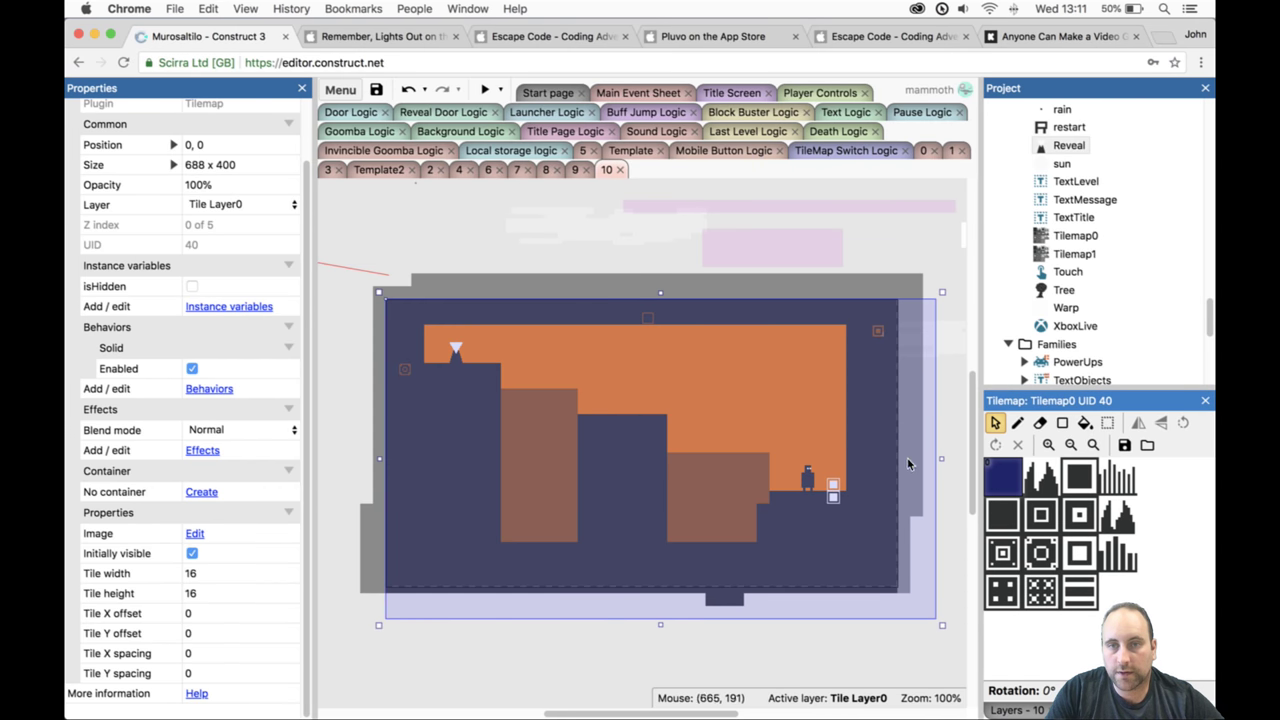
click(838, 485)
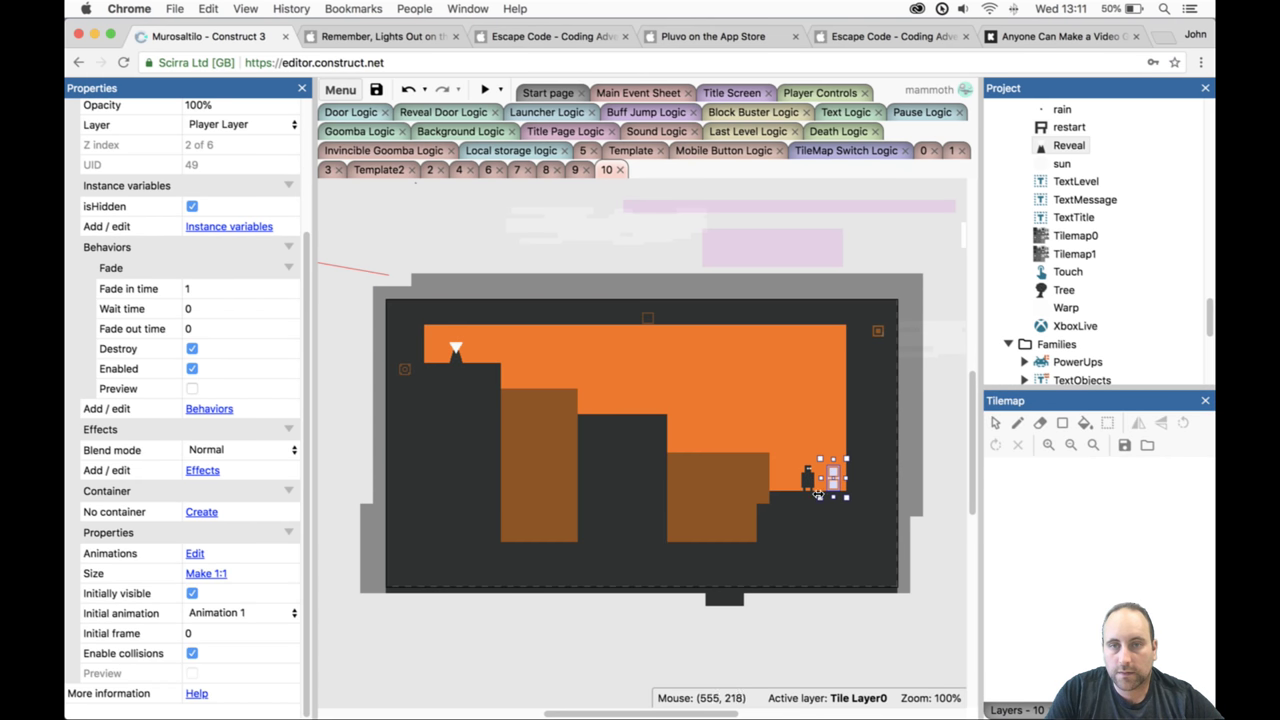
click(822, 541)
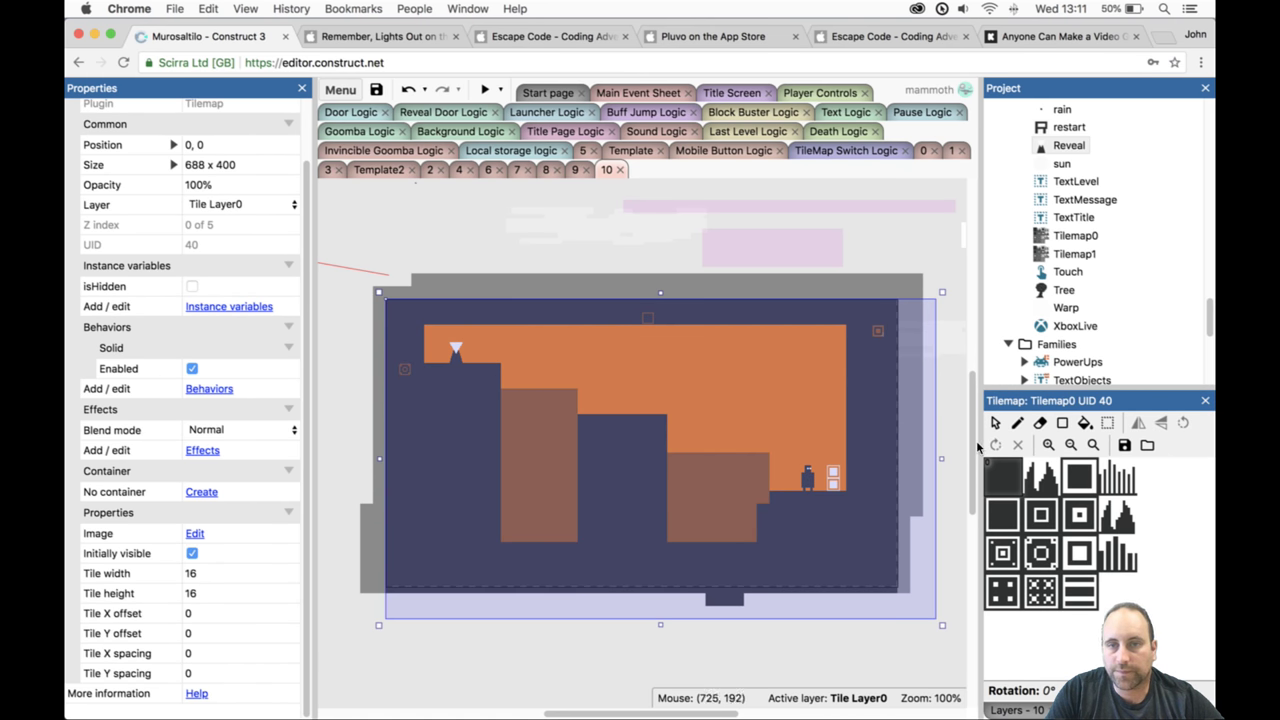
click(1040, 423)
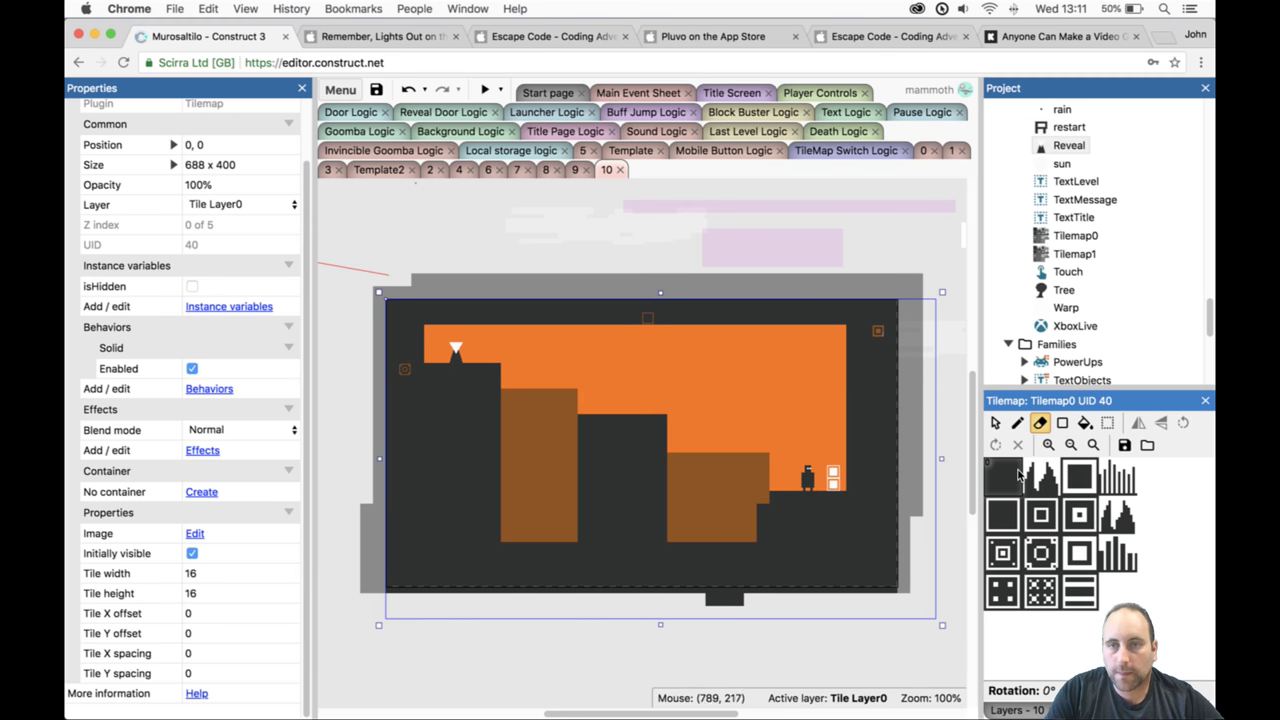
click(1017, 423)
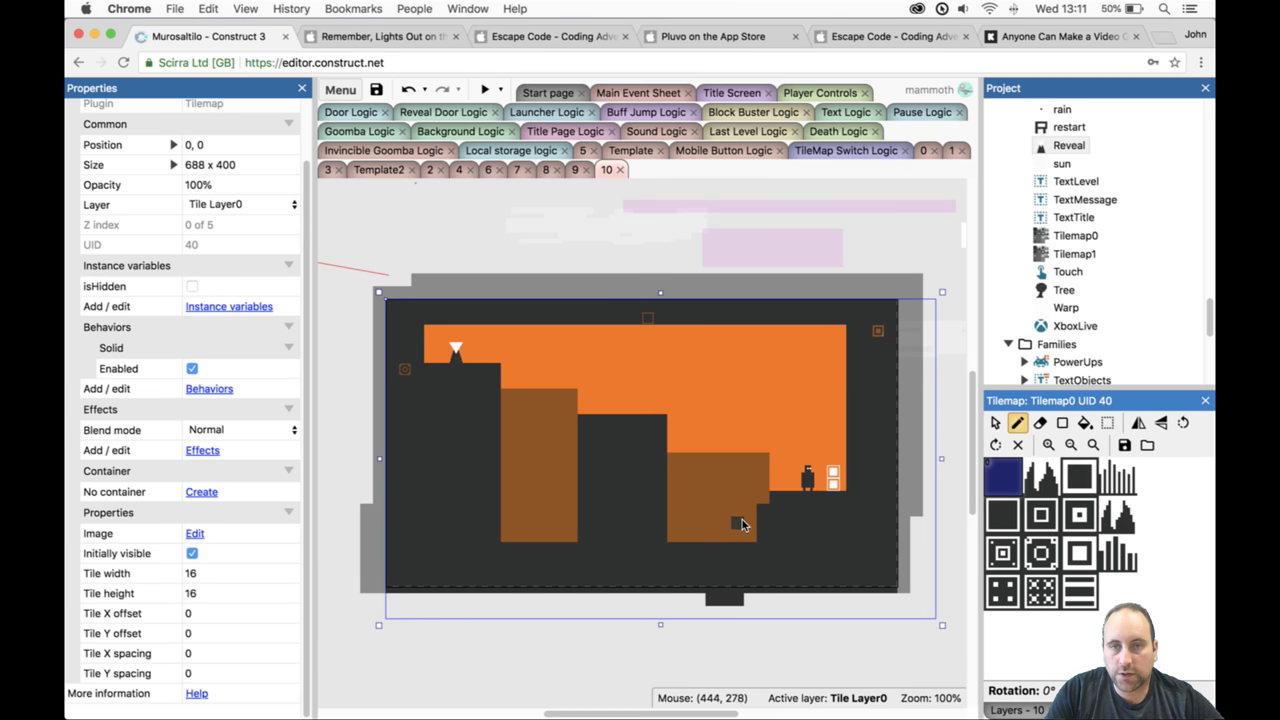
drag(742, 524, 737, 534)
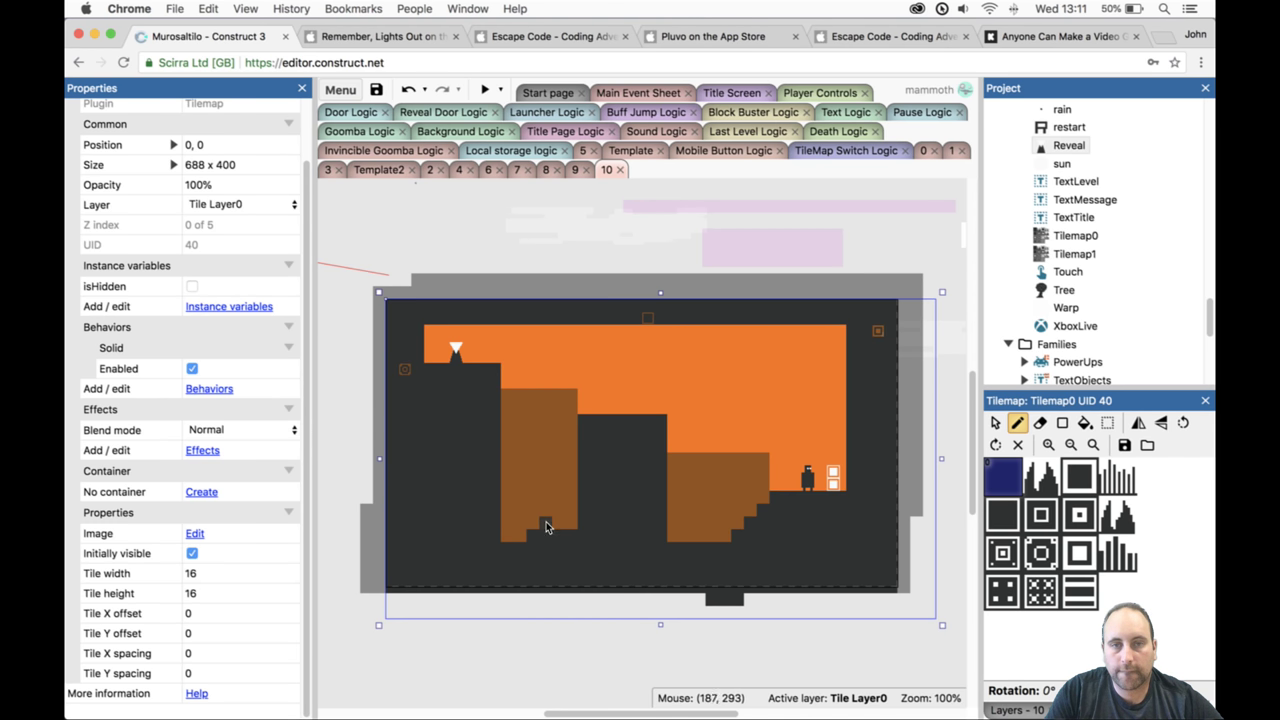
drag(557, 513, 570, 500)
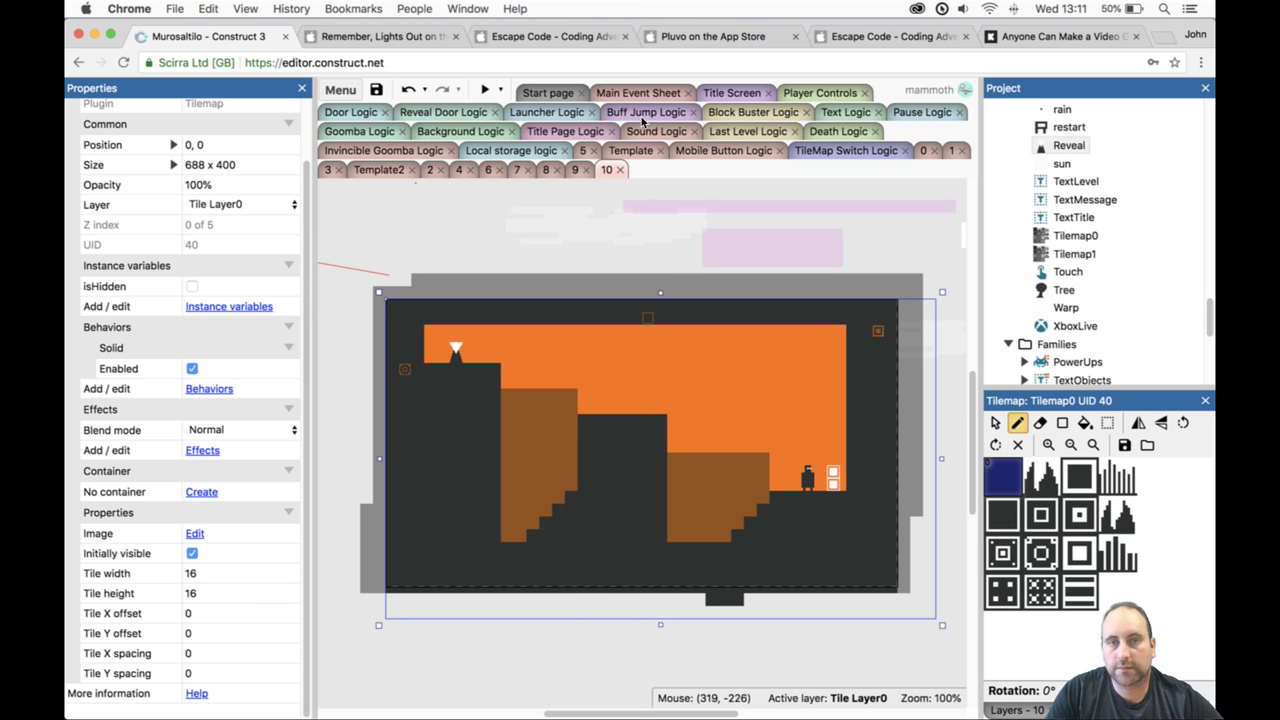
click(485, 90)
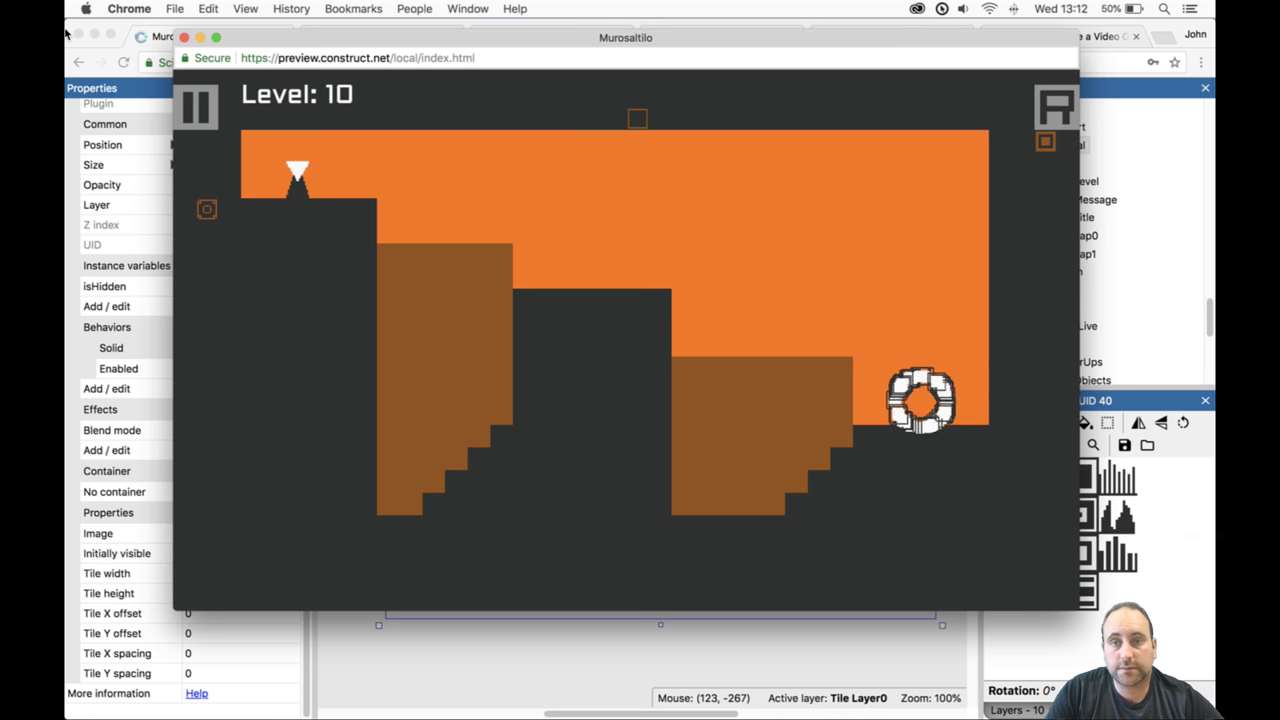
click(186, 38)
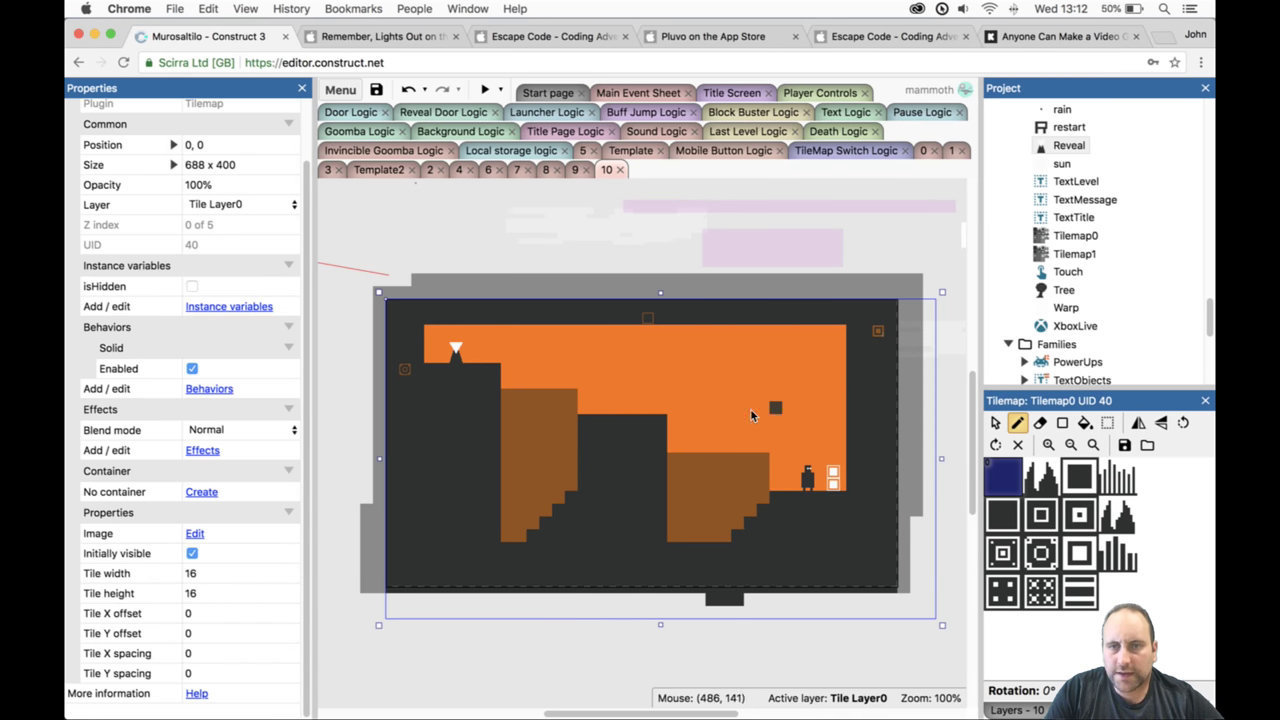
click(855, 461)
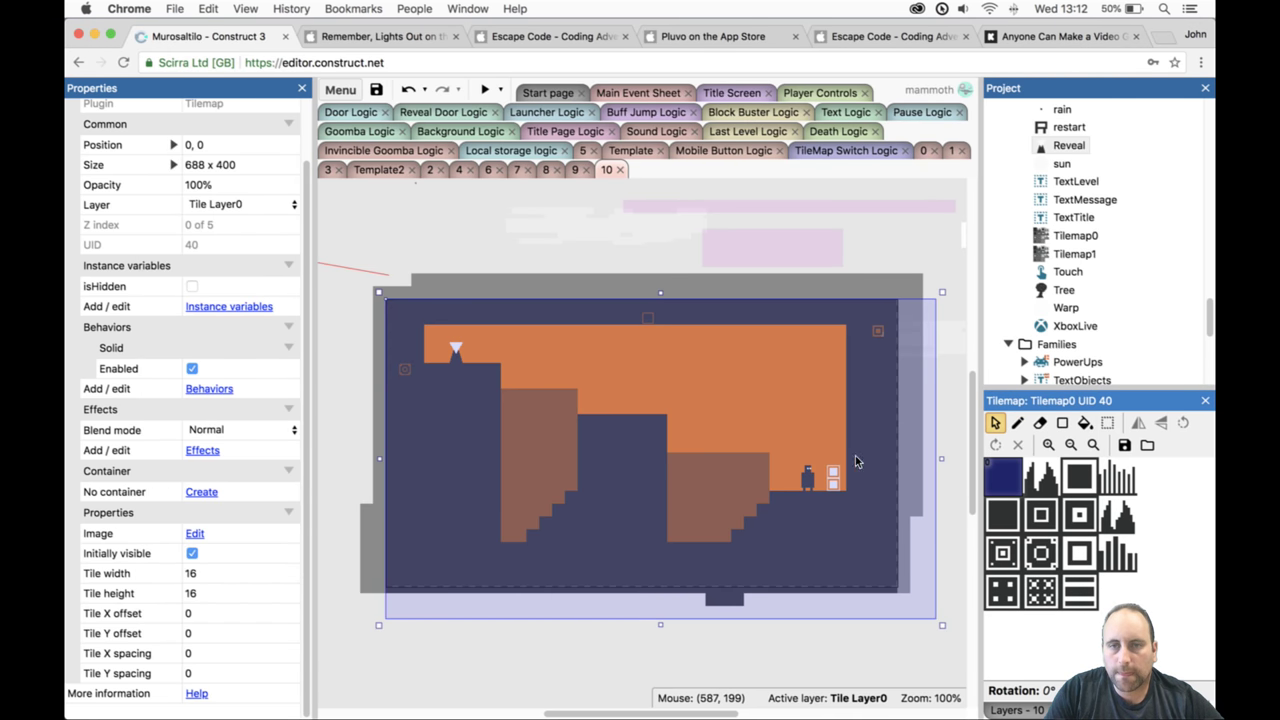
click(808, 476)
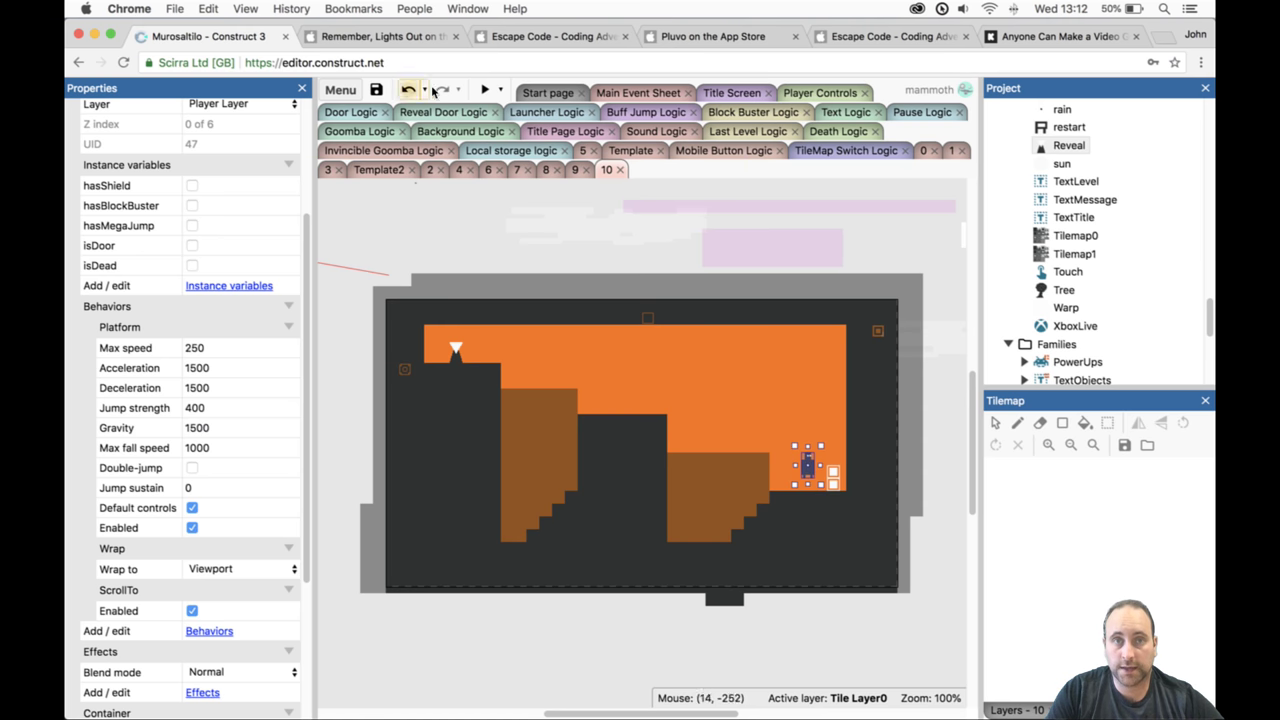
click(484, 90)
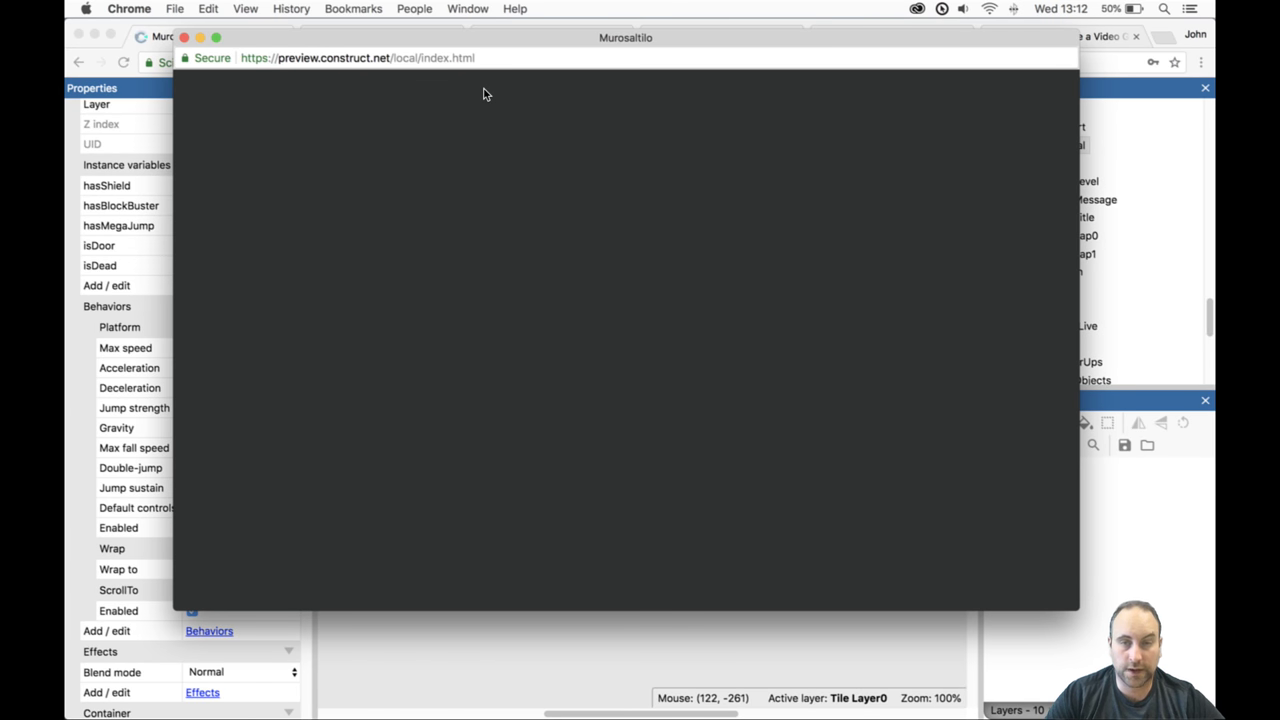
key(Left)
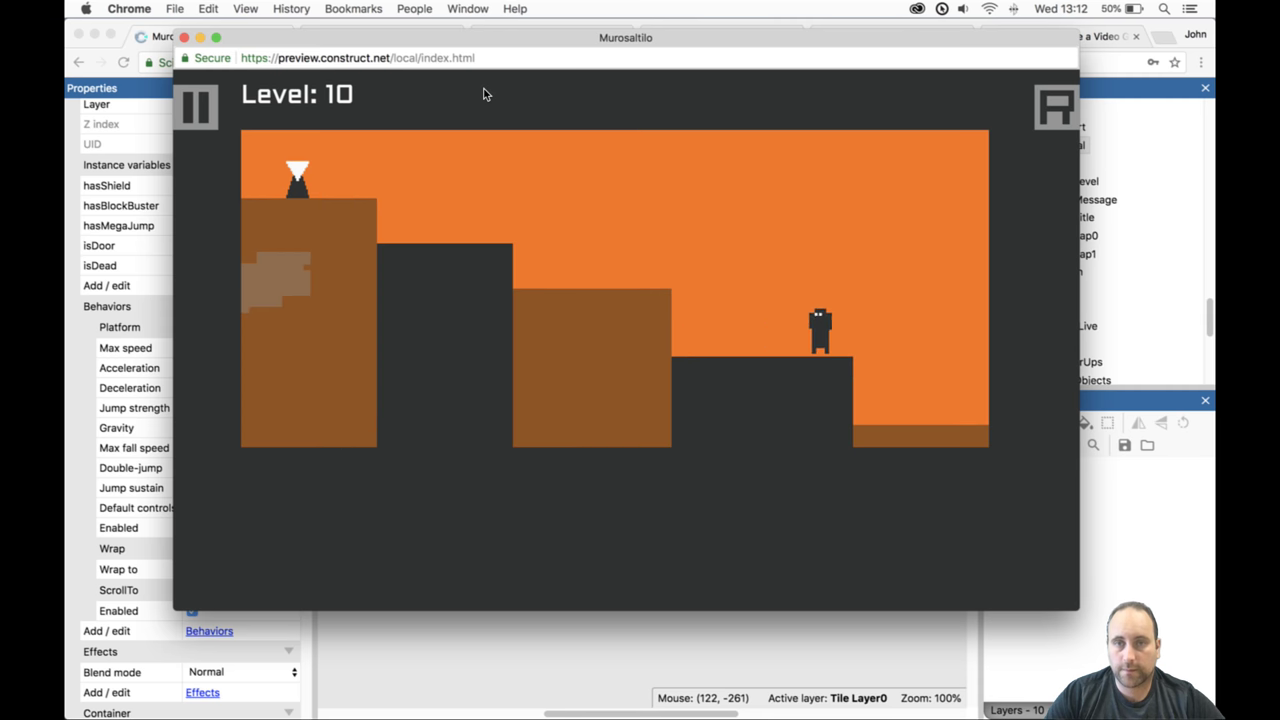
key(Left)
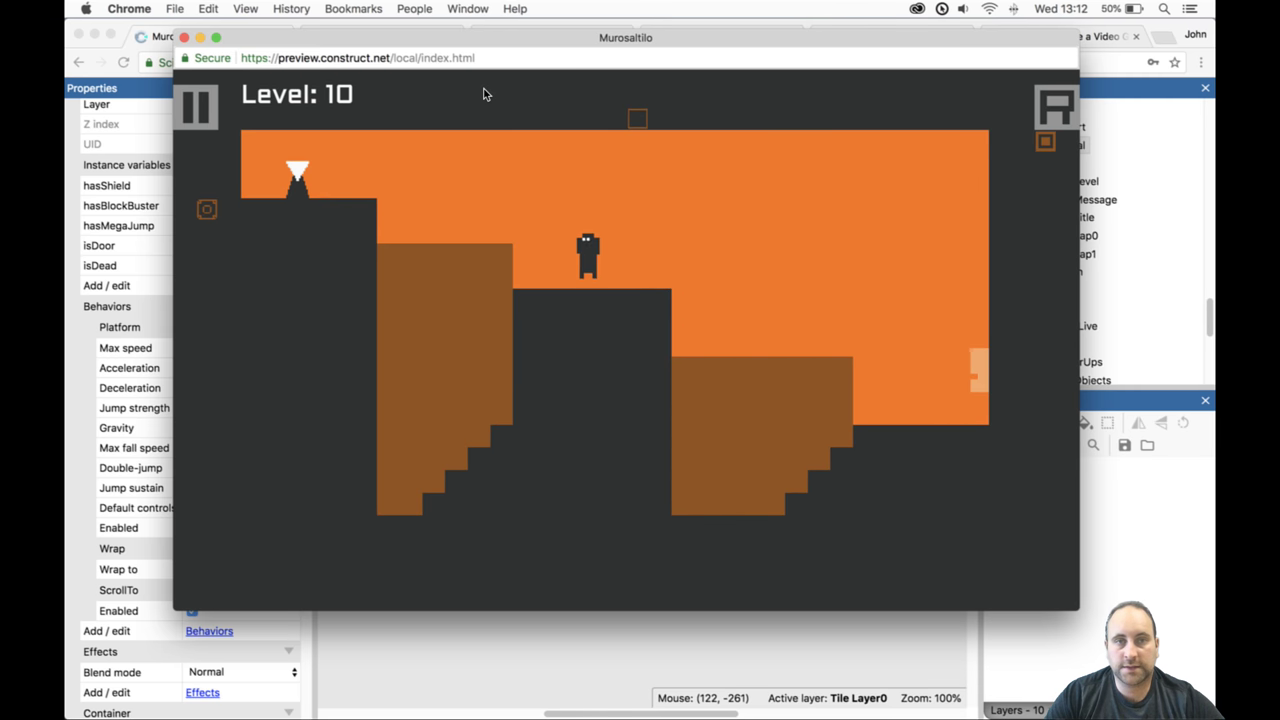
key(Up)
key(Left)
key(Up)
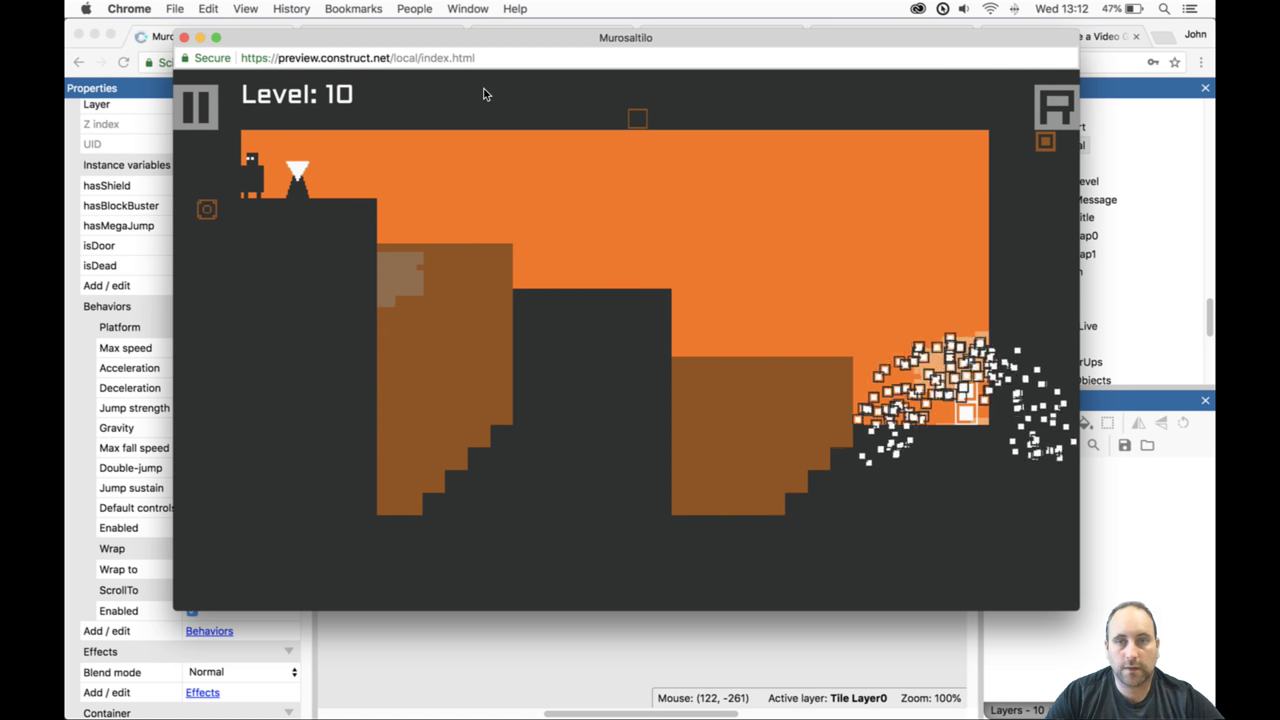
key(Right)
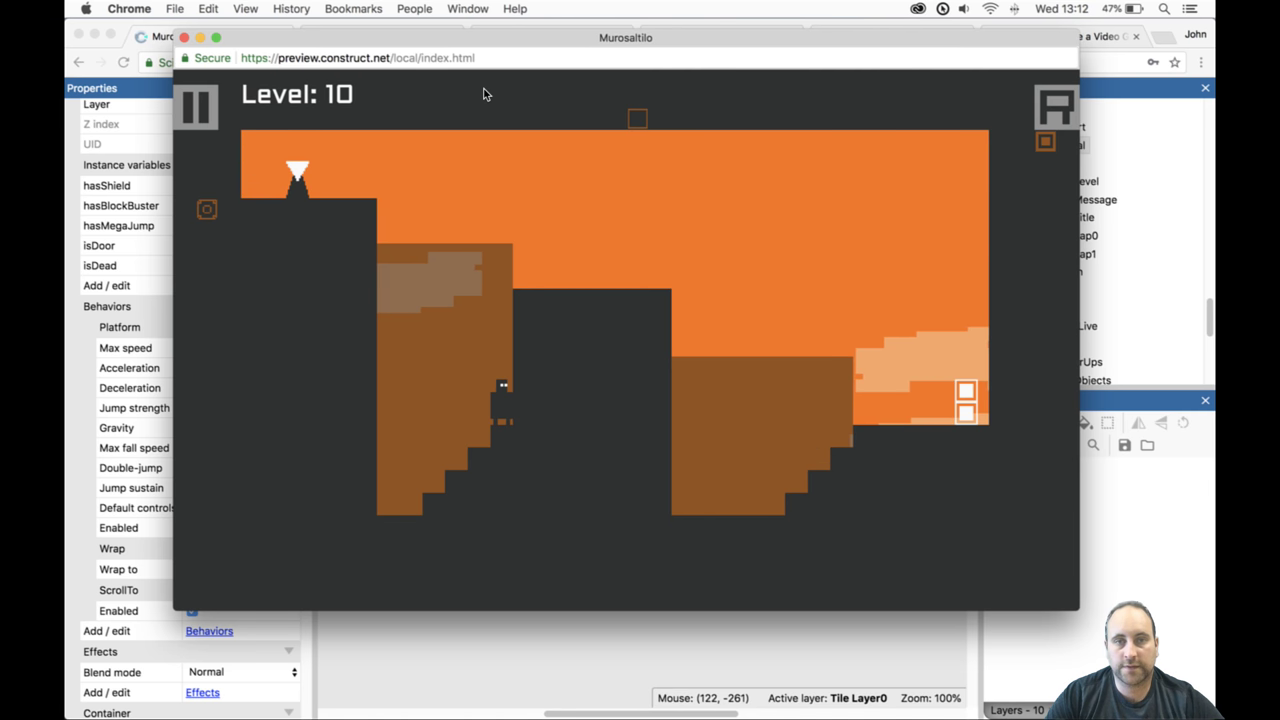
key(Up)
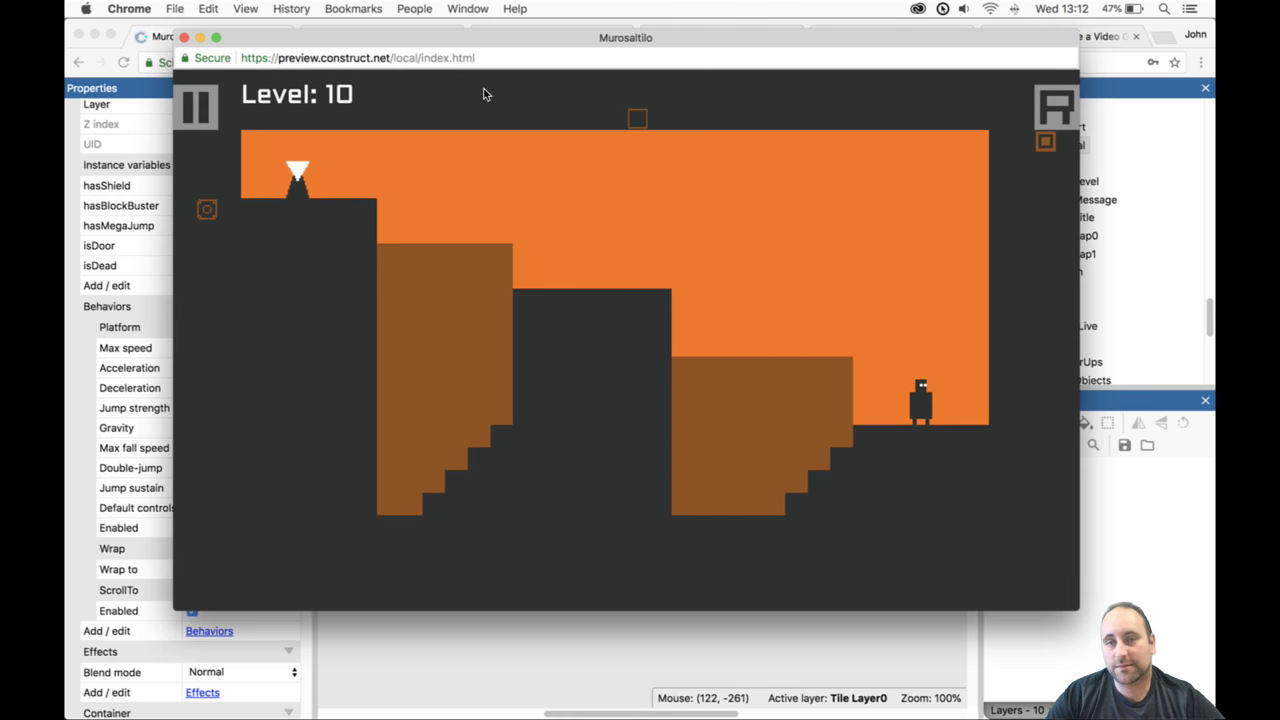
key(Left)
key(Up)
key(Up)
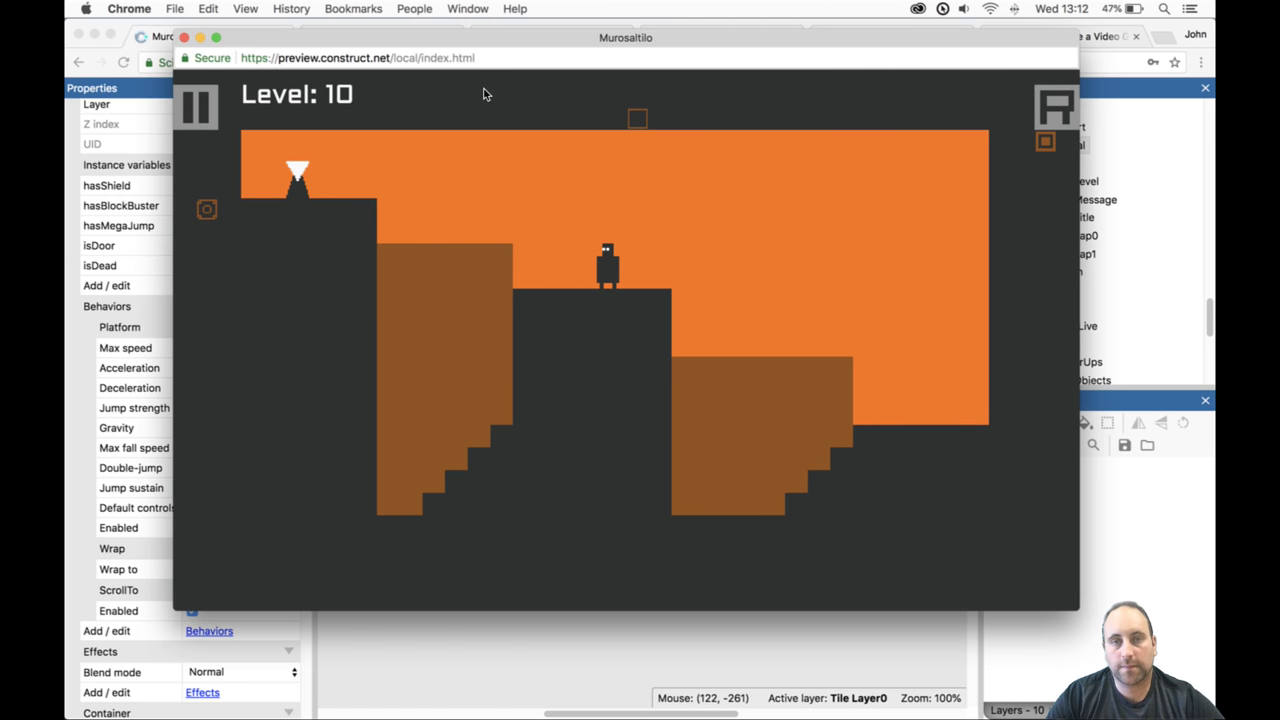
key(Up)
key(Up)
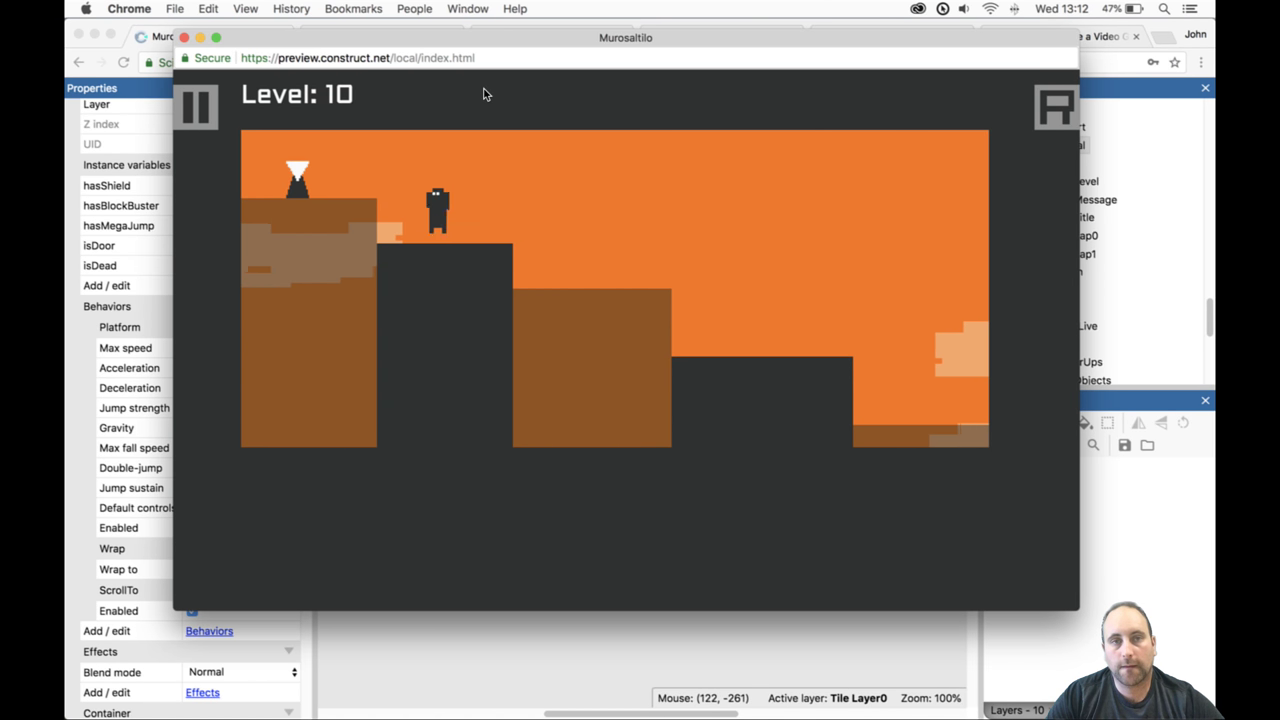
key(Left)
key(Right)
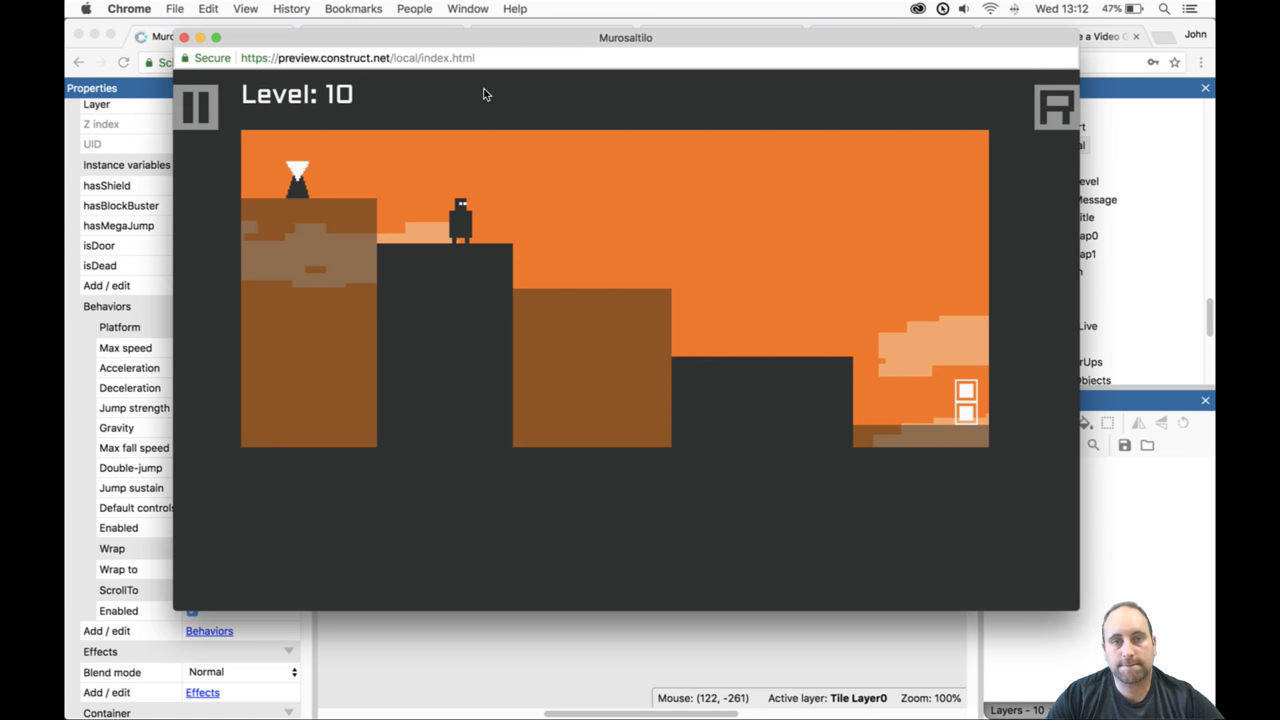
key(Up)
key(Up)
key(Up)
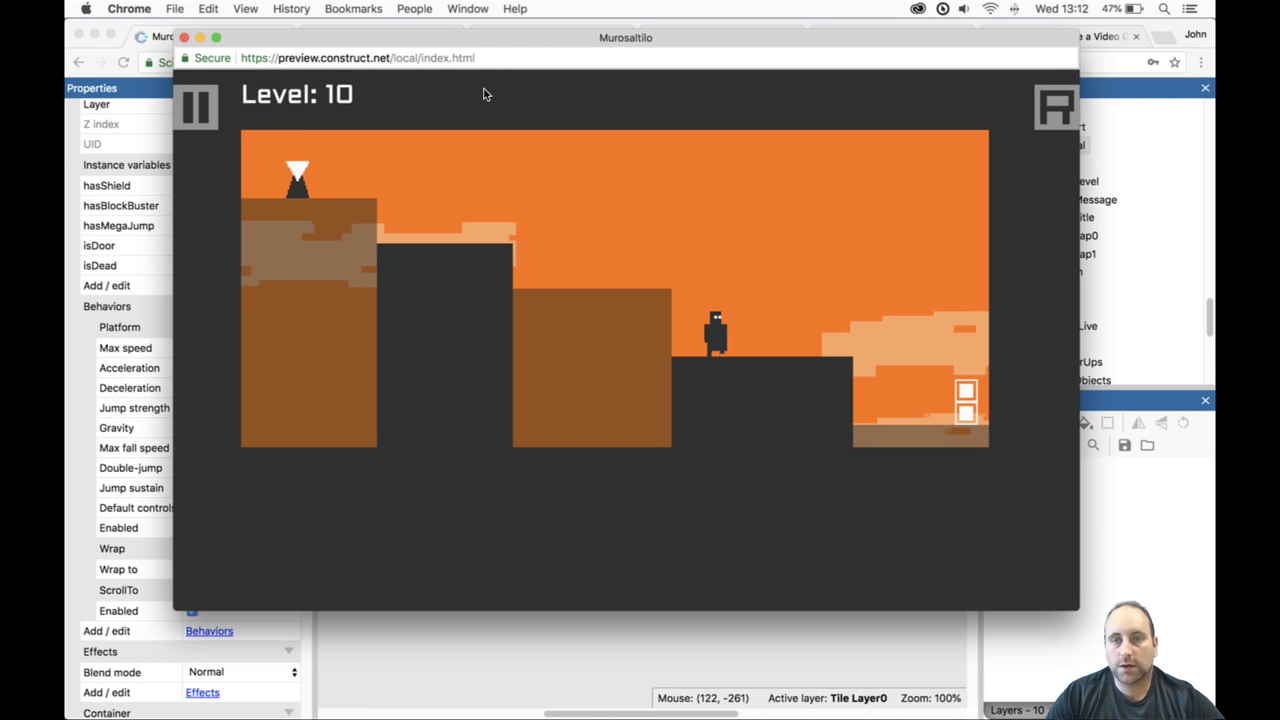
key(Up)
key(Right)
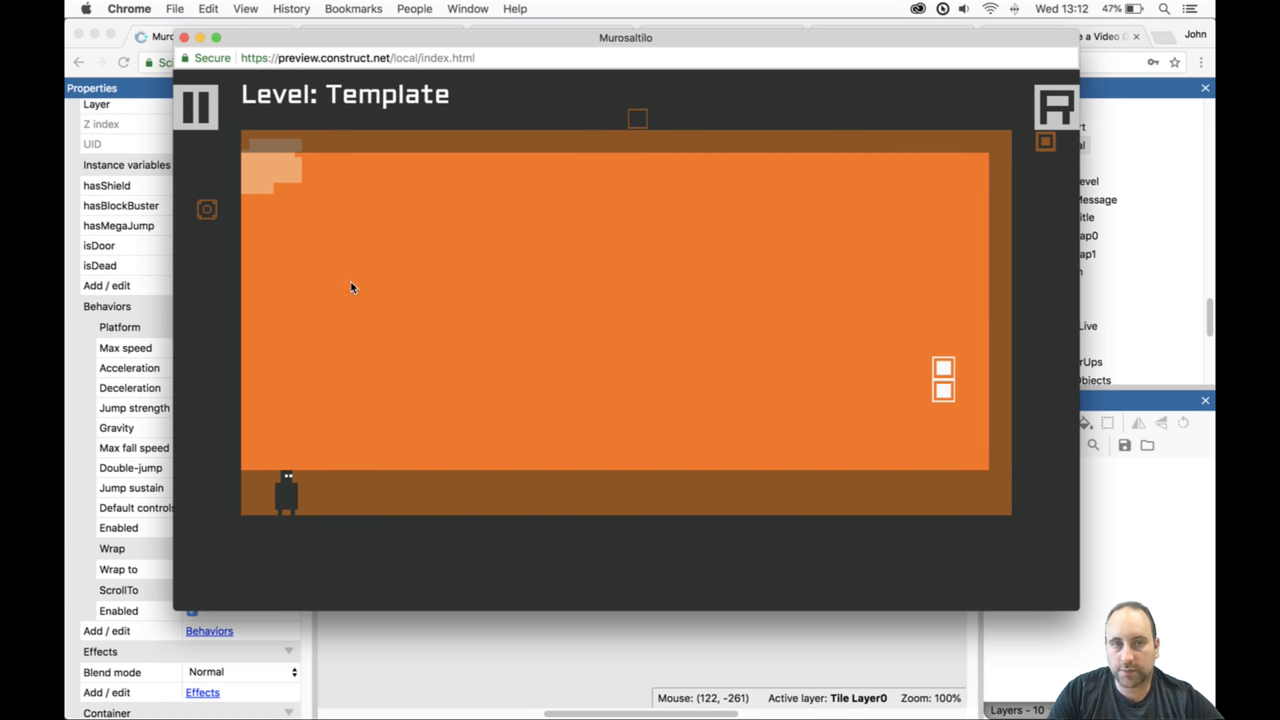
click(66, 87)
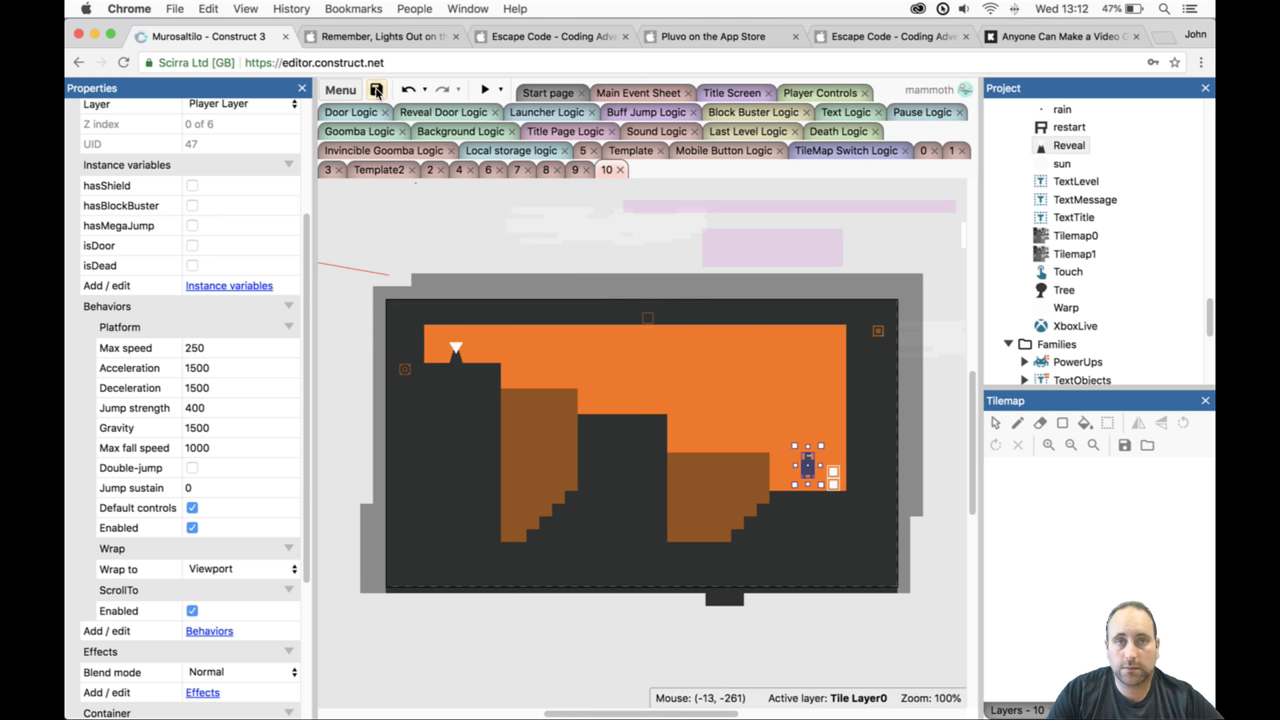
Save the project.
click(376, 90)
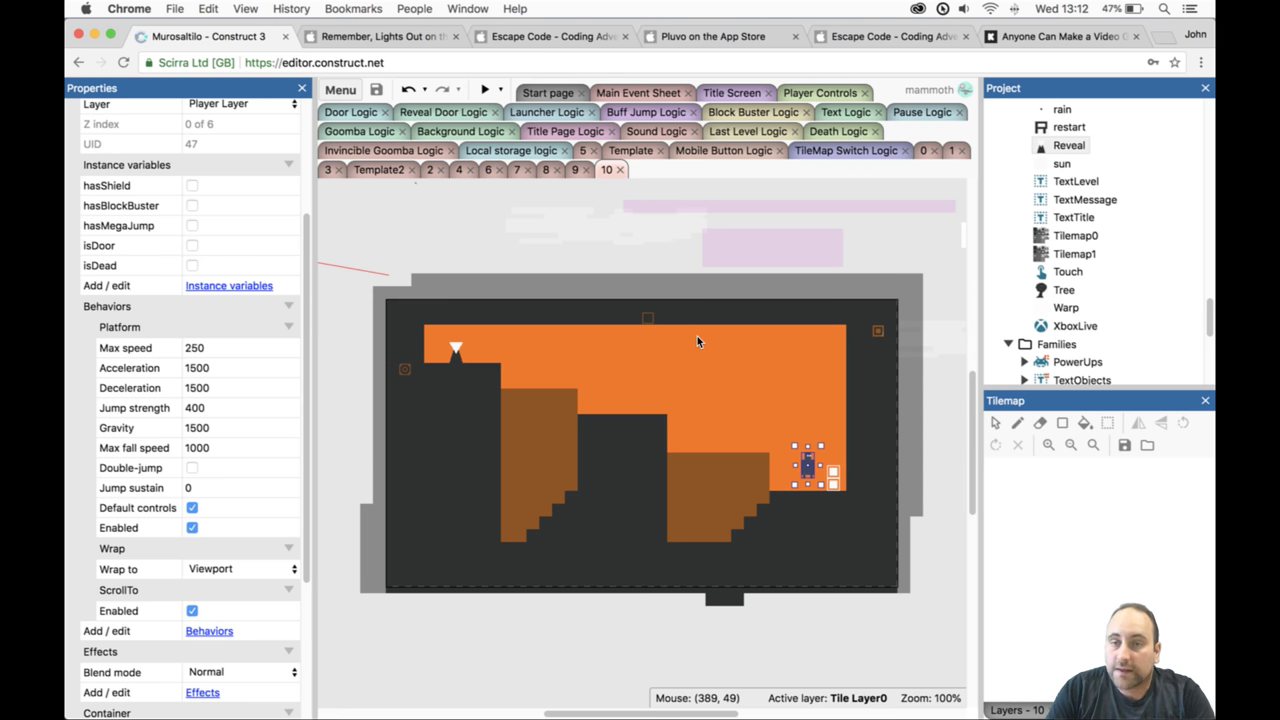
scroll(1075, 285, up, 10)
scroll(1075, 285, down, 5)
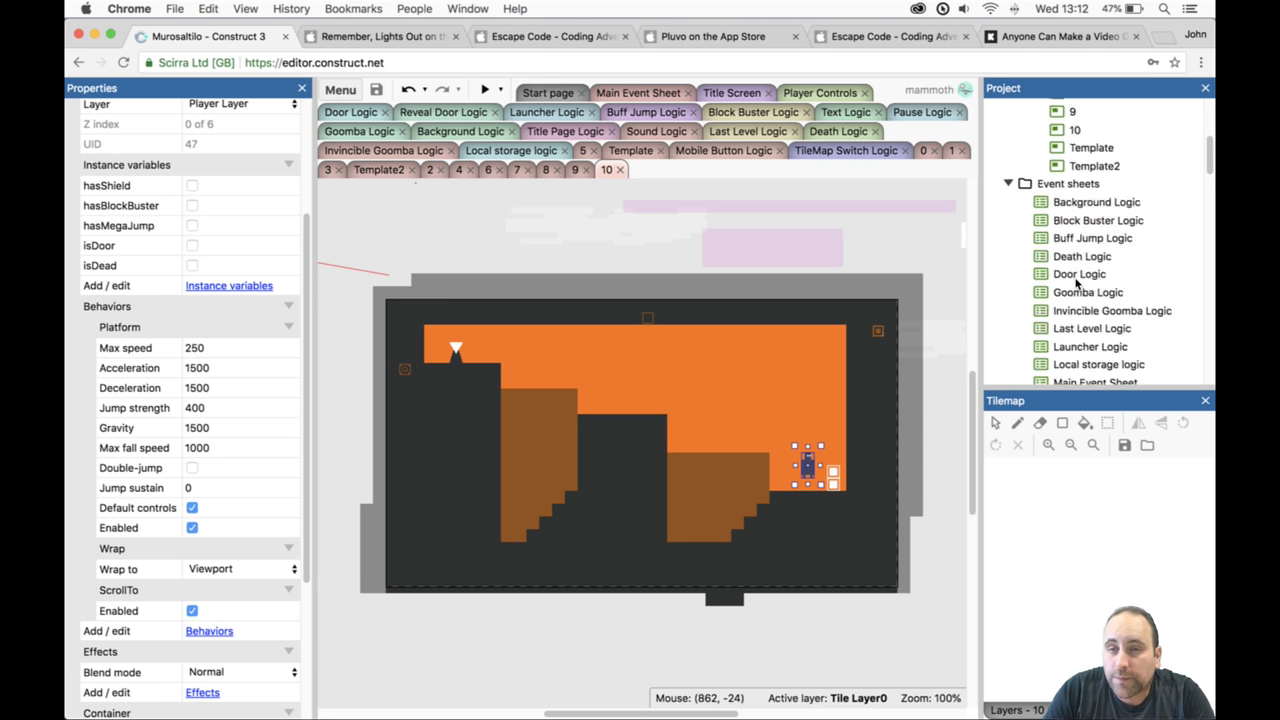
scroll(1086, 257, up, 1)
Duplicate Template2 as layout '11', move it after level 10, and open it.
right_click(1088, 197)
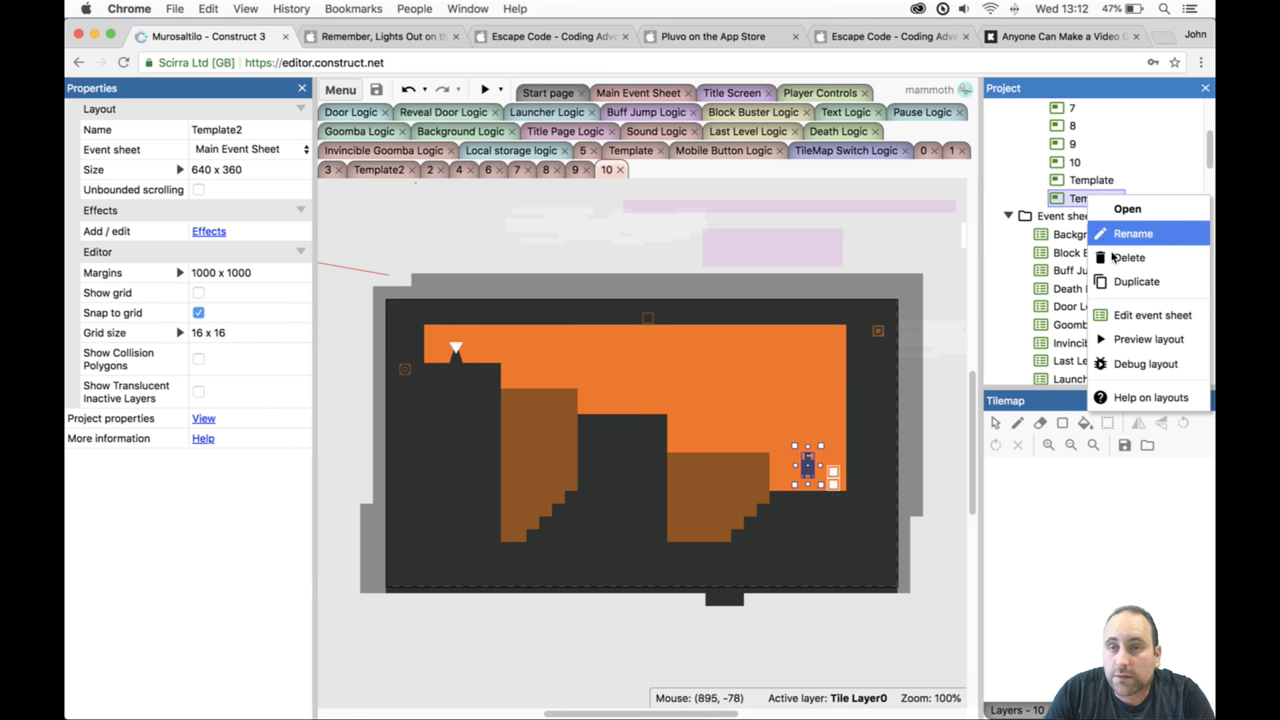
click(1110, 281)
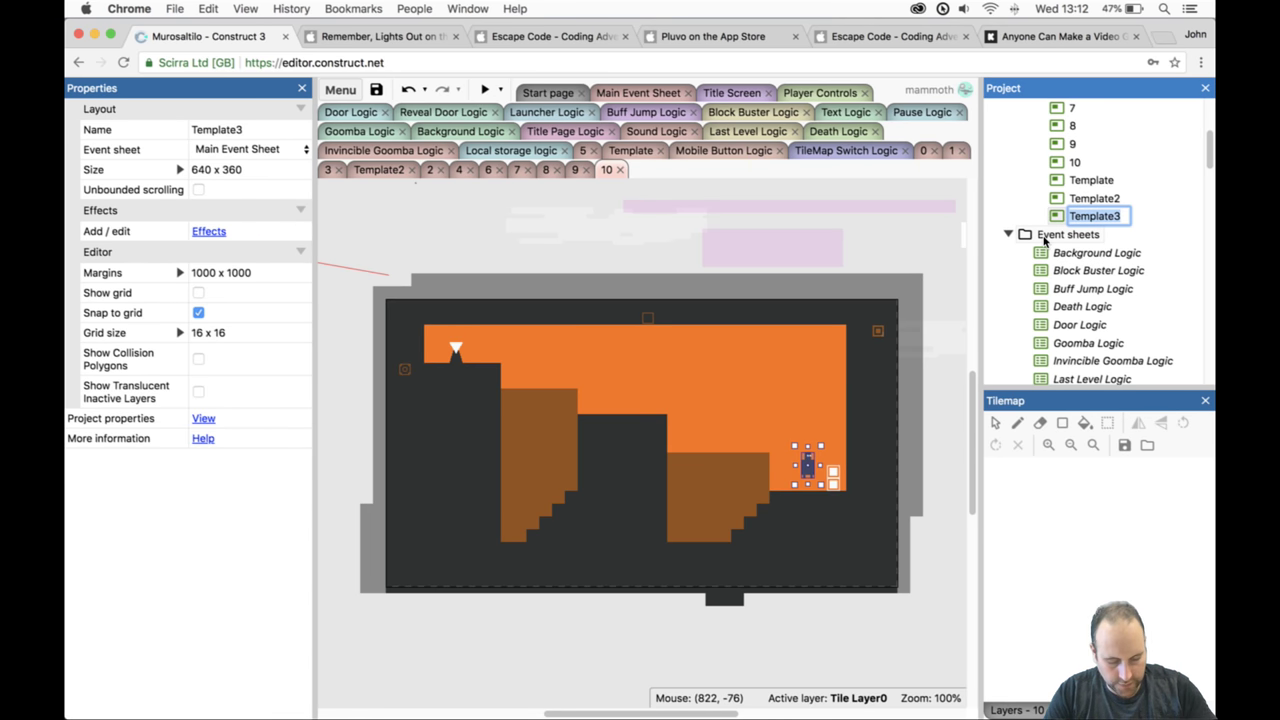
text(11)
key(Return)
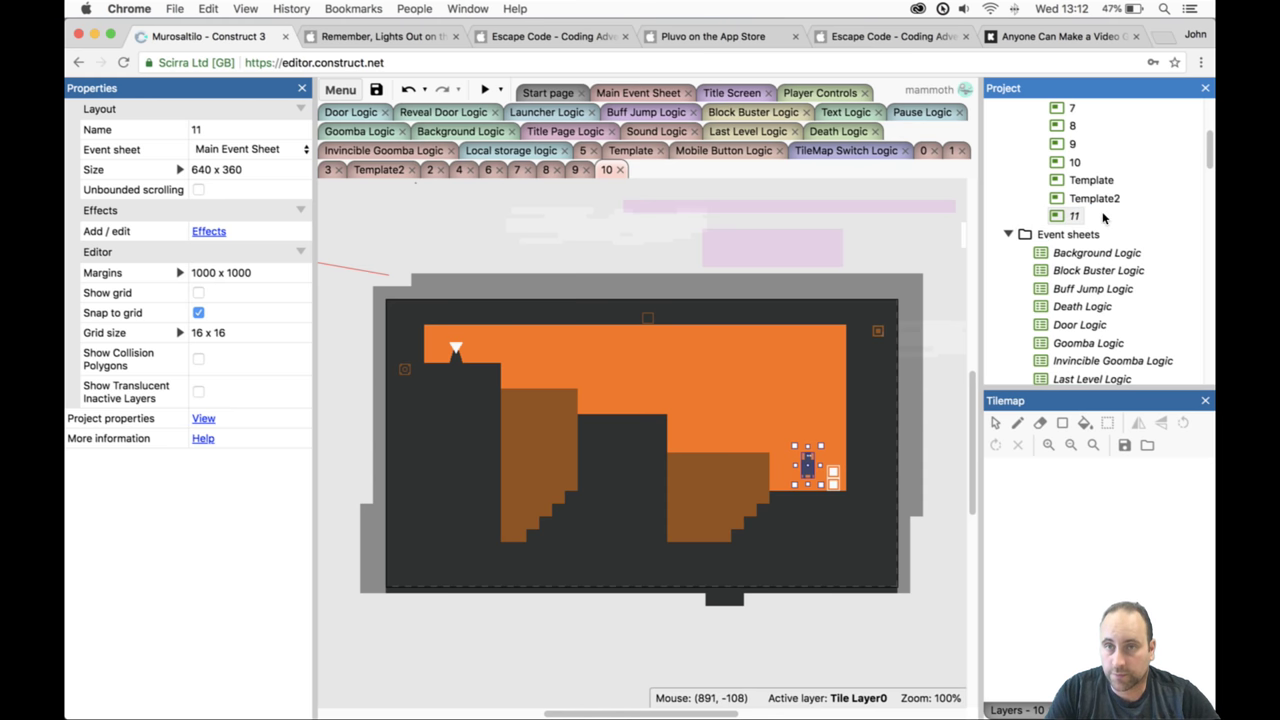
drag(1075, 216, 1073, 172)
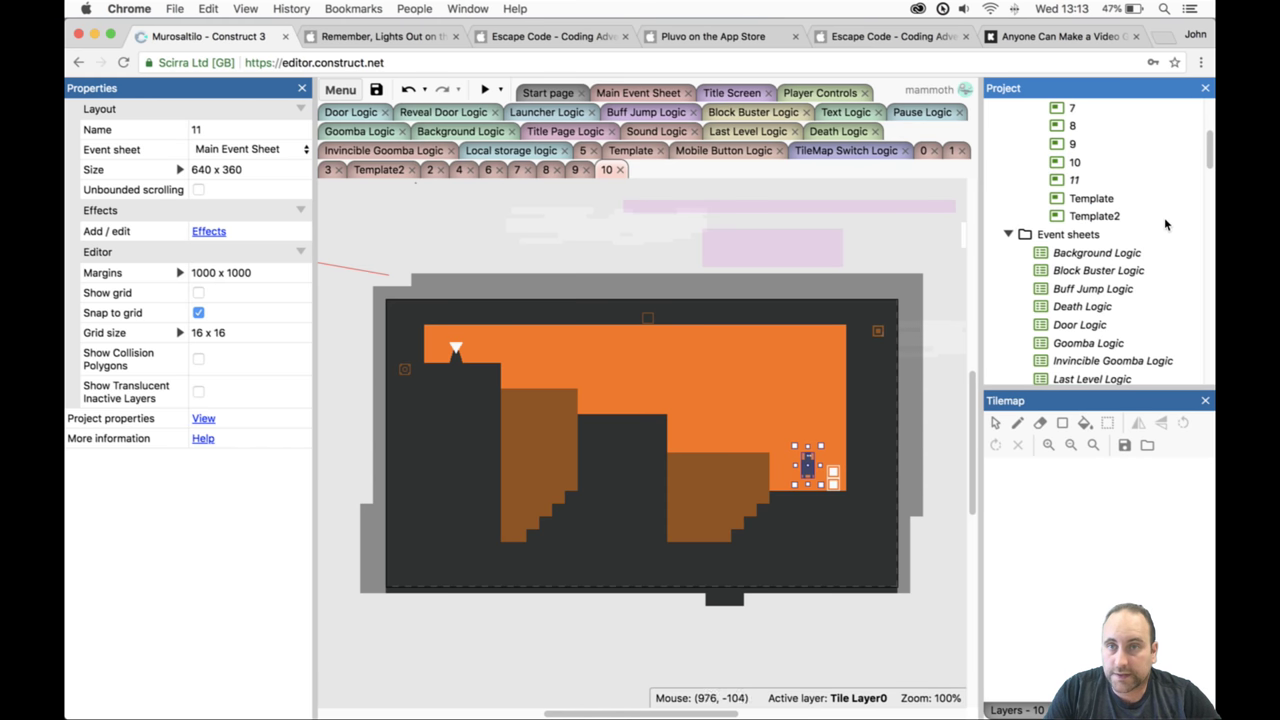
click(1073, 180)
double_click(1073, 180)
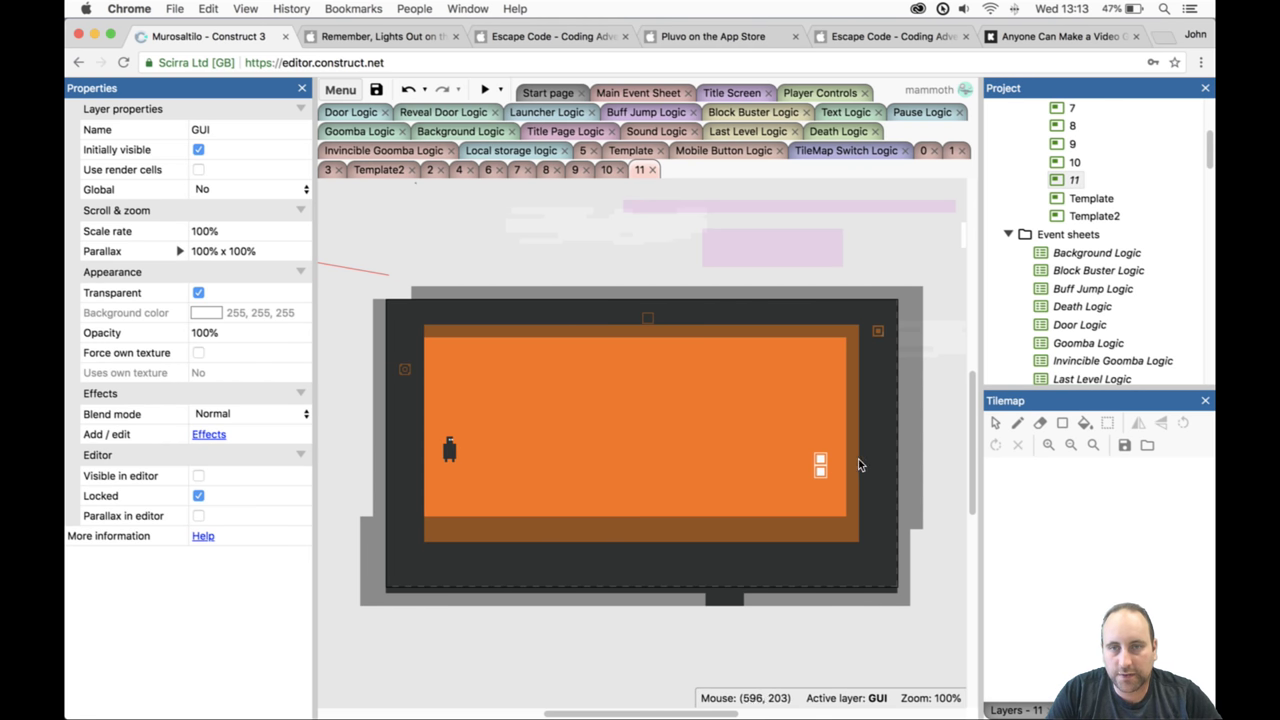
Move the door and player to the top centre and erase Tilemap1's dark strip on the right edge.
drag(826, 469, 665, 401)
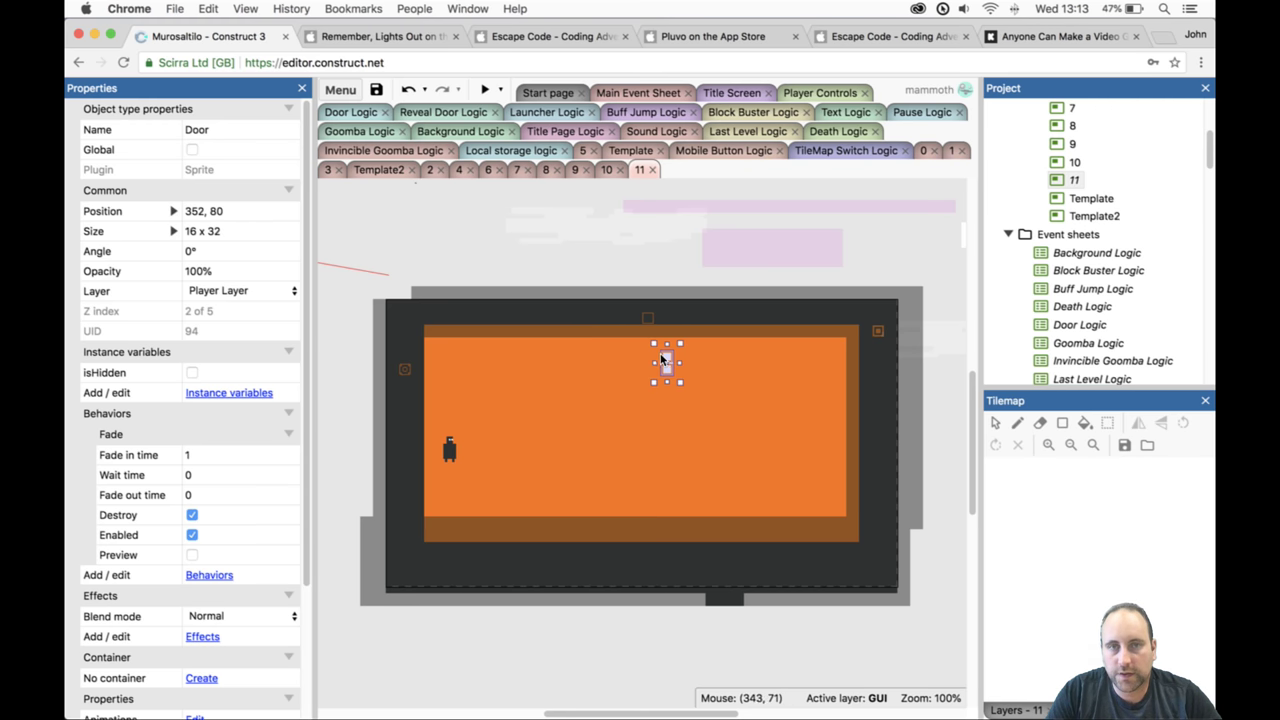
drag(449, 448, 599, 355)
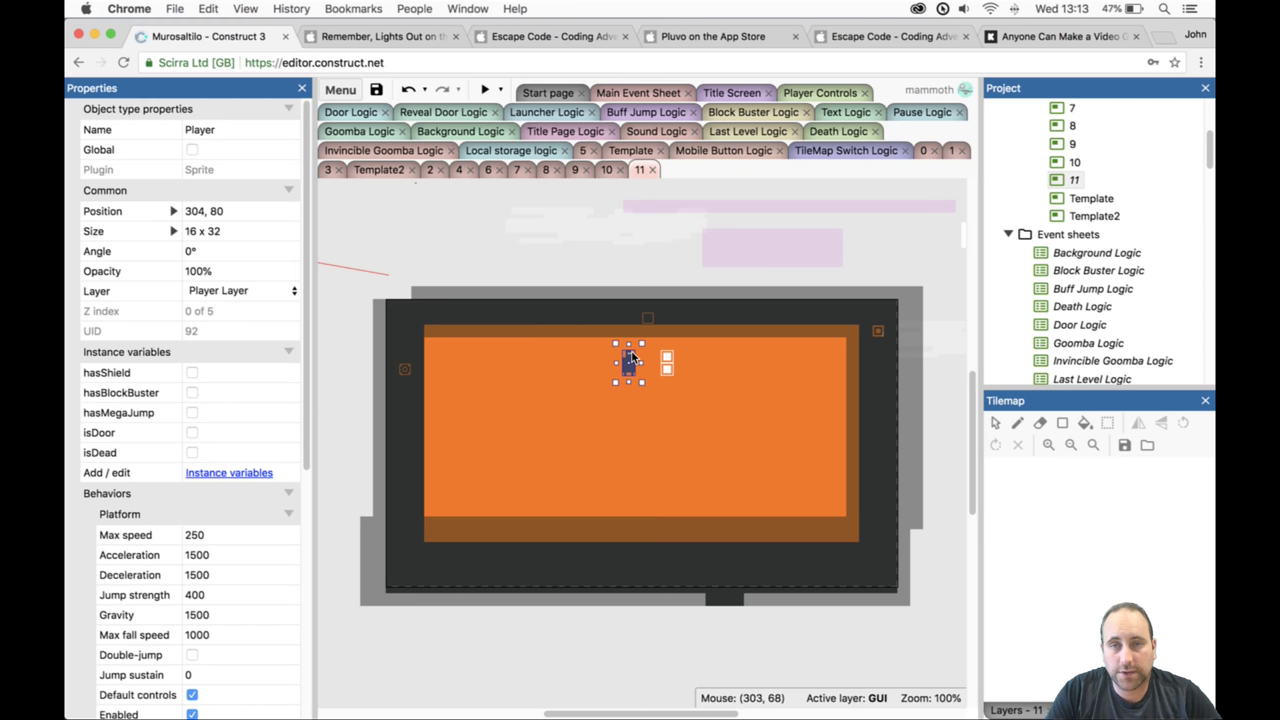
click(824, 487)
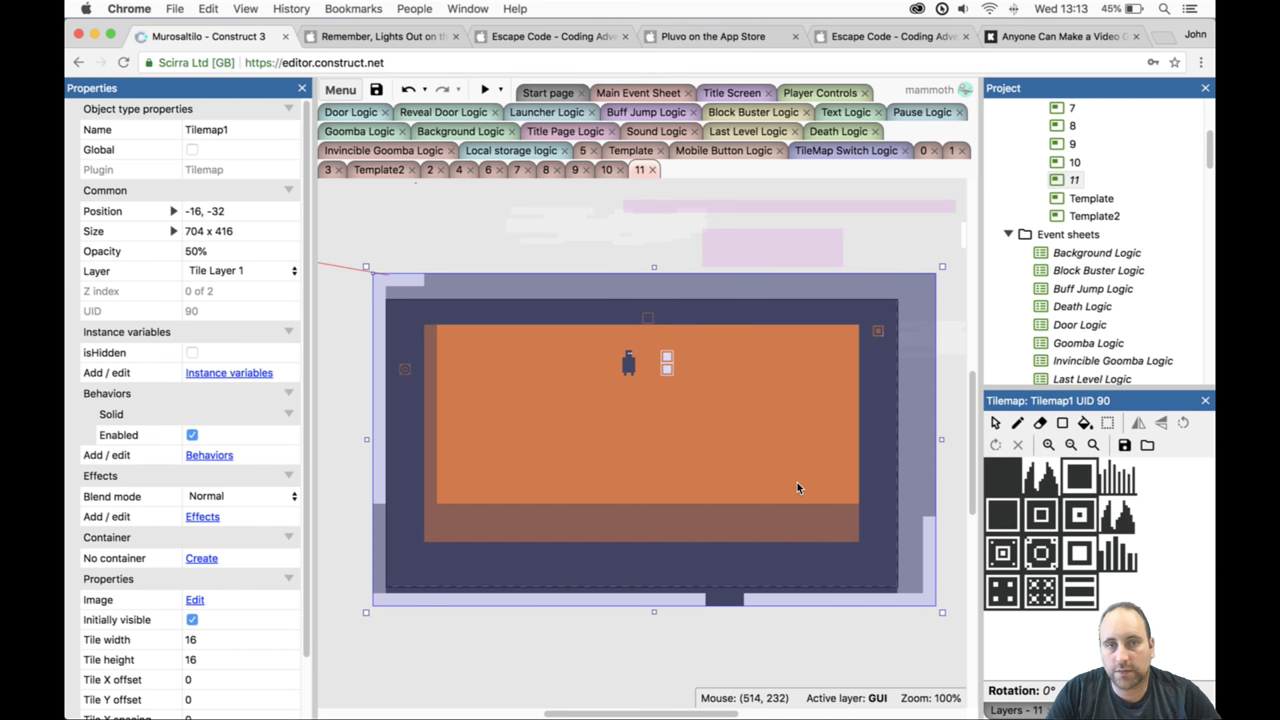
drag(797, 482, 776, 479)
key(ctrl+z)
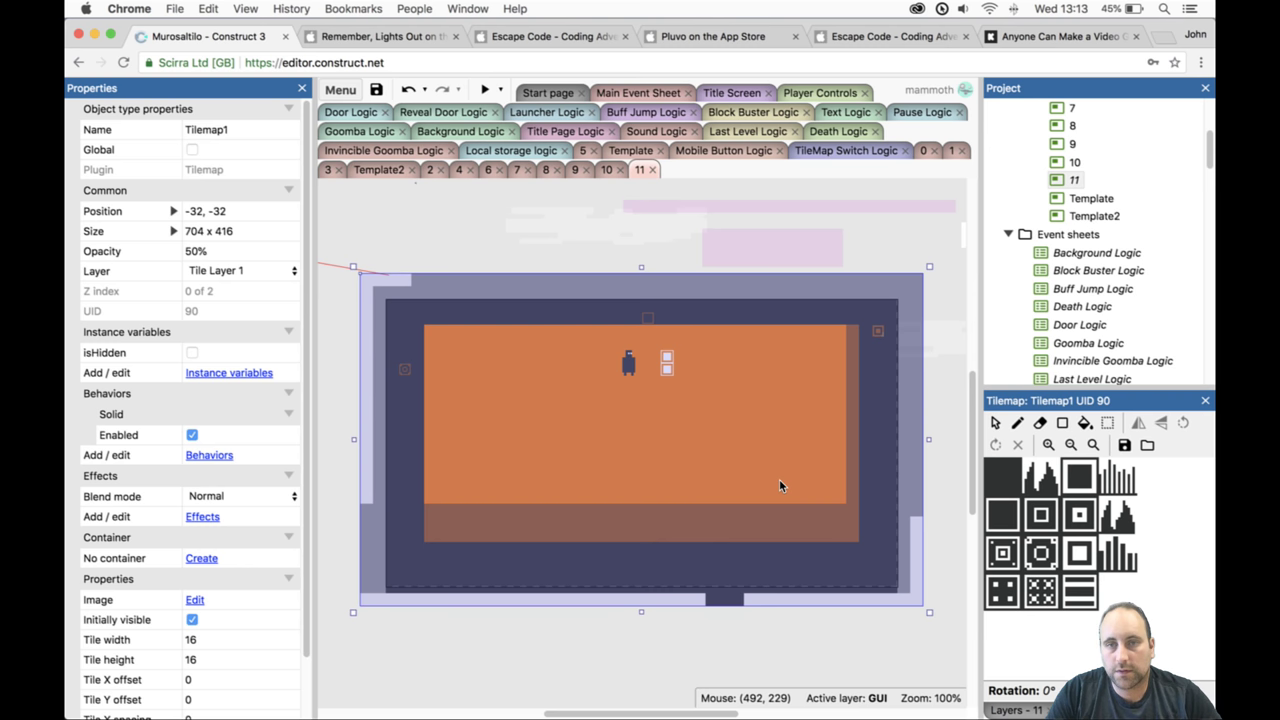
click(960, 592)
click(855, 465)
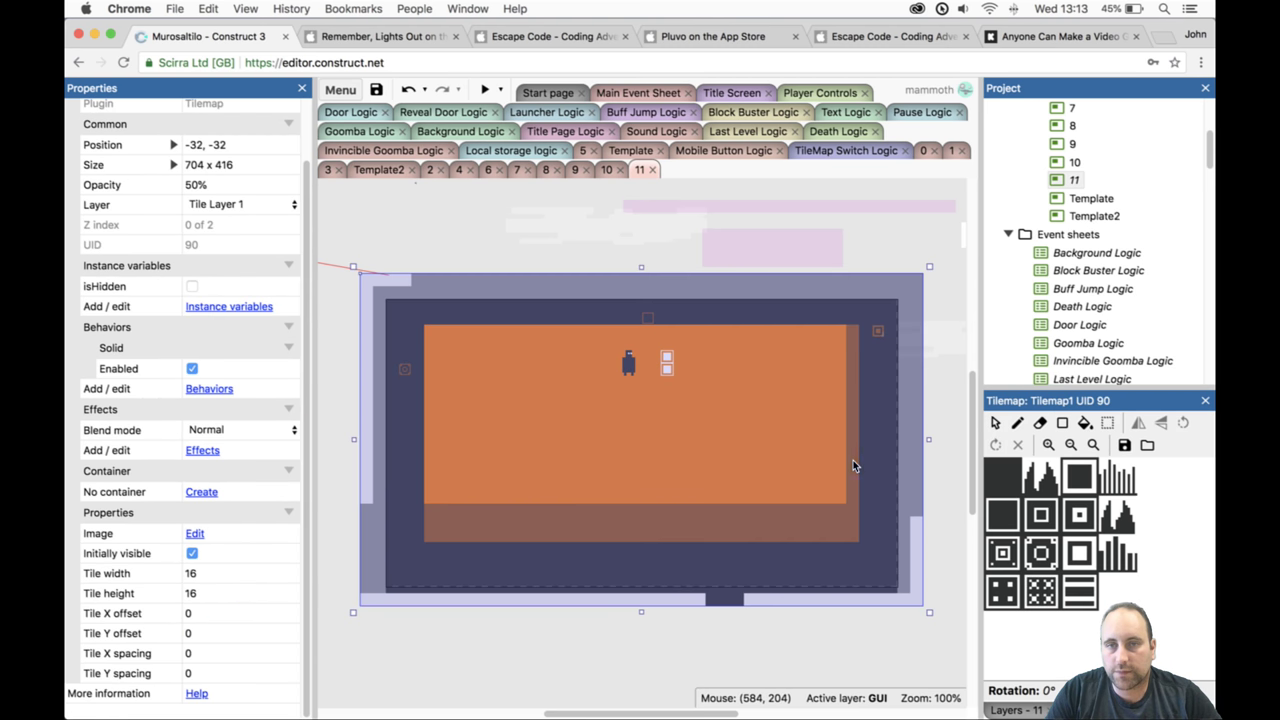
click(1036, 424)
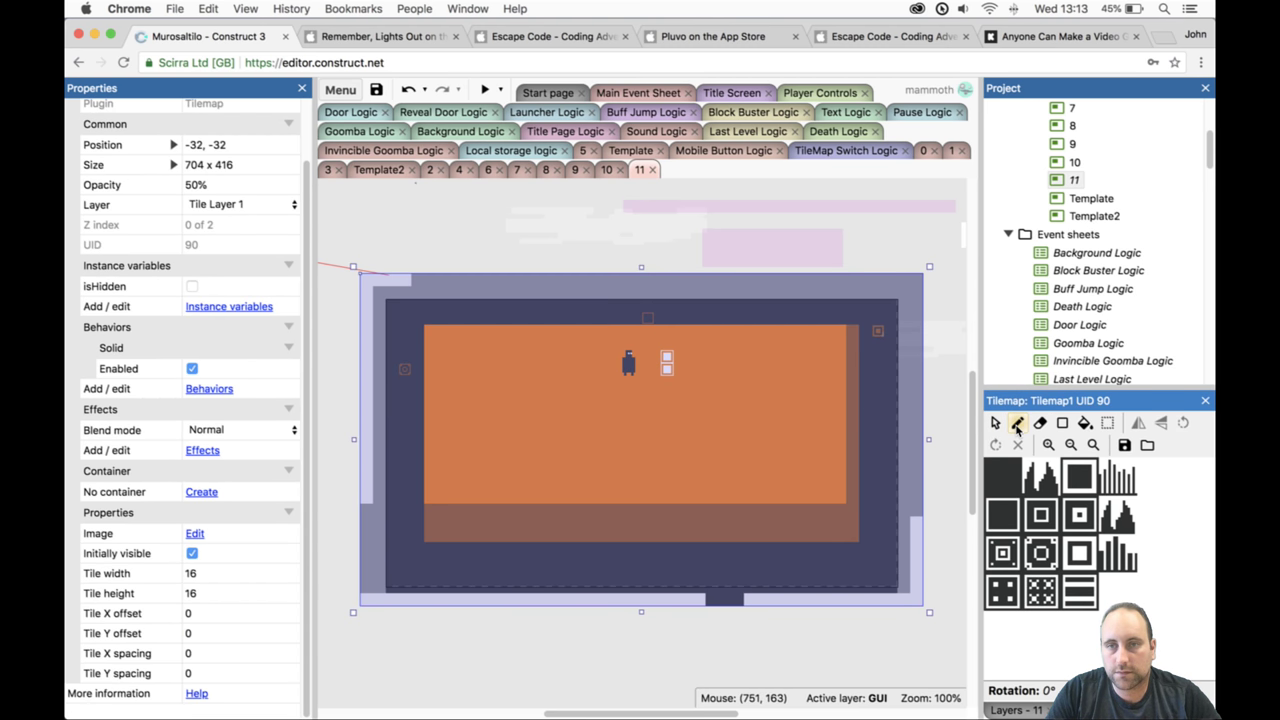
drag(853, 332, 851, 432)
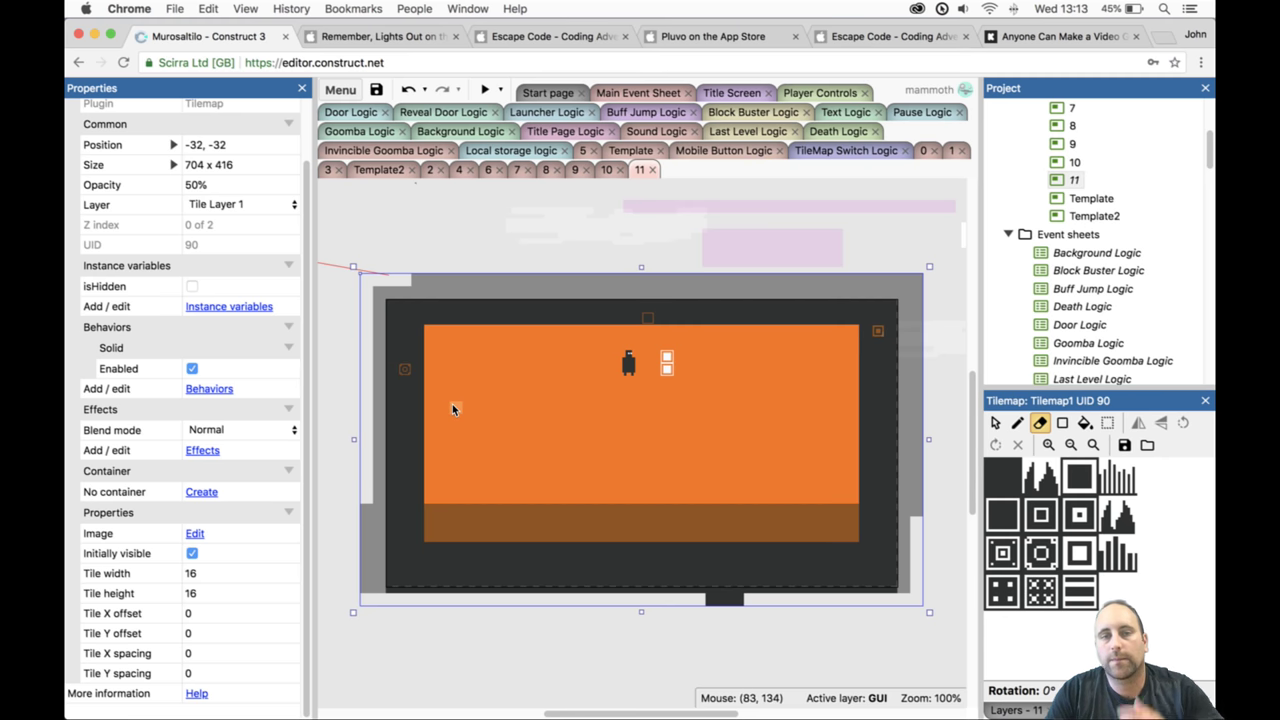
Draw brown tile pillars of varying heights rising from the floor, tall in the middle, short at the sides.
click(1004, 476)
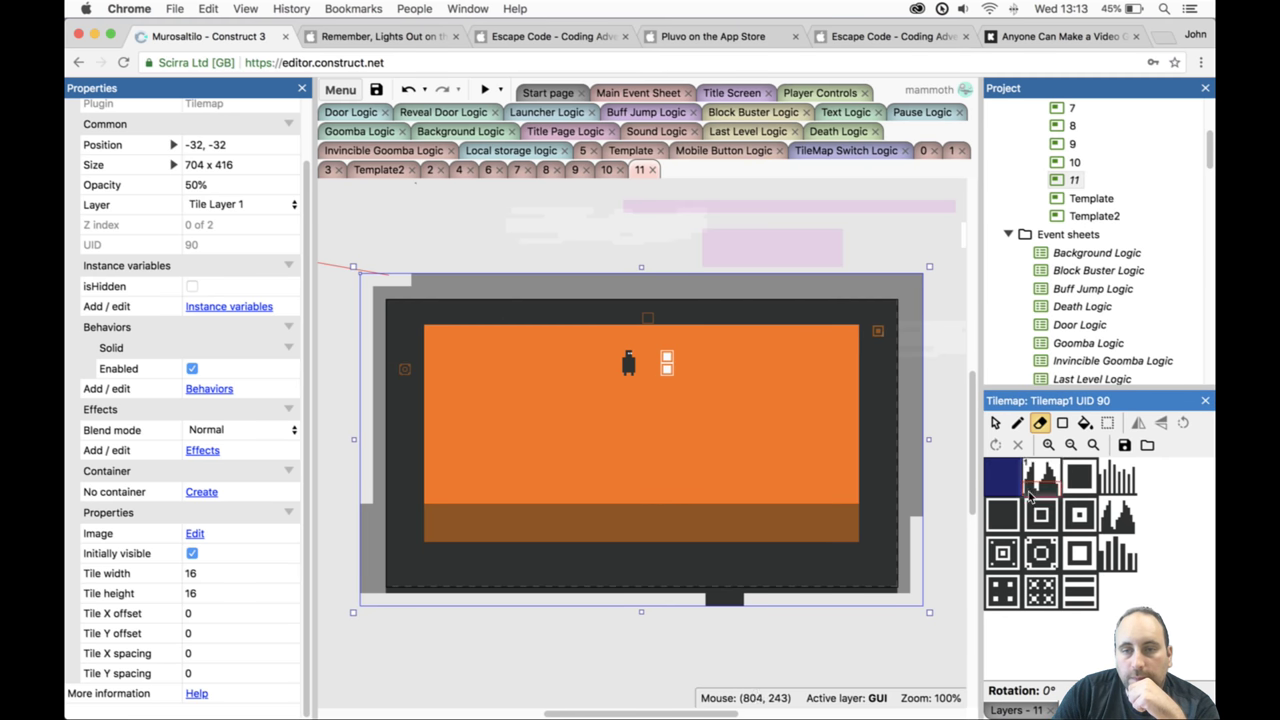
click(1010, 709)
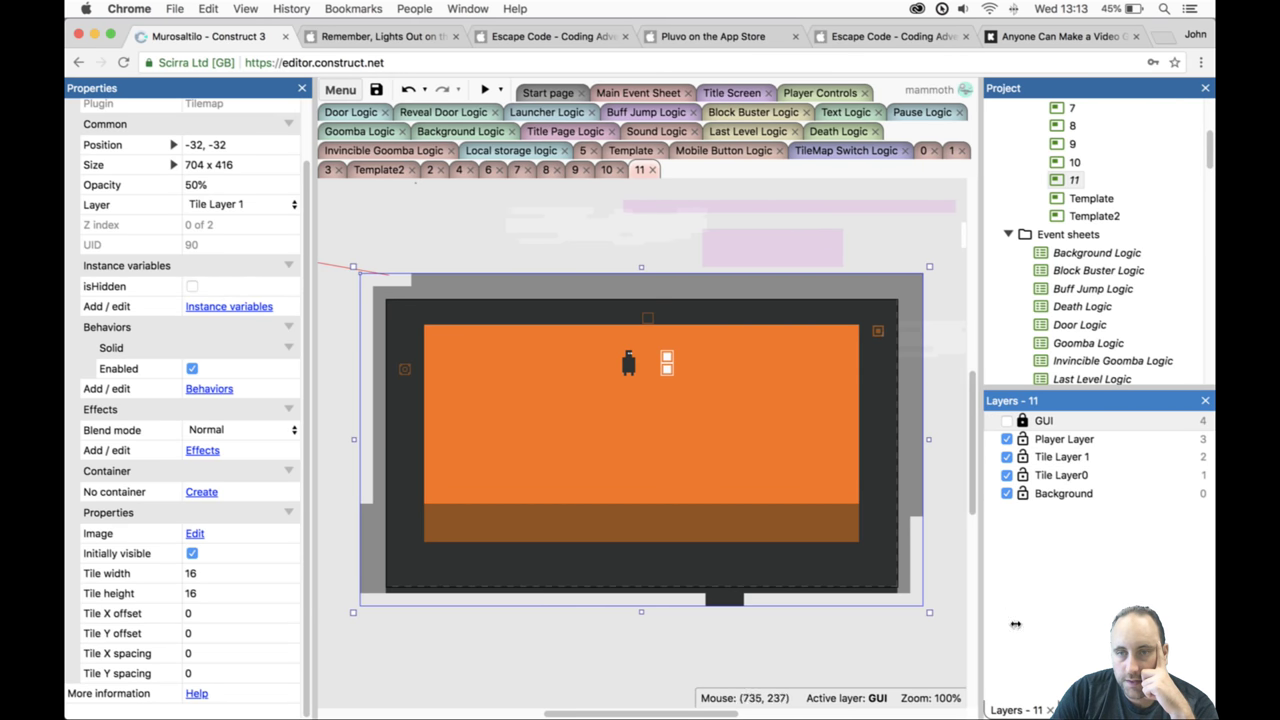
click(1085, 710)
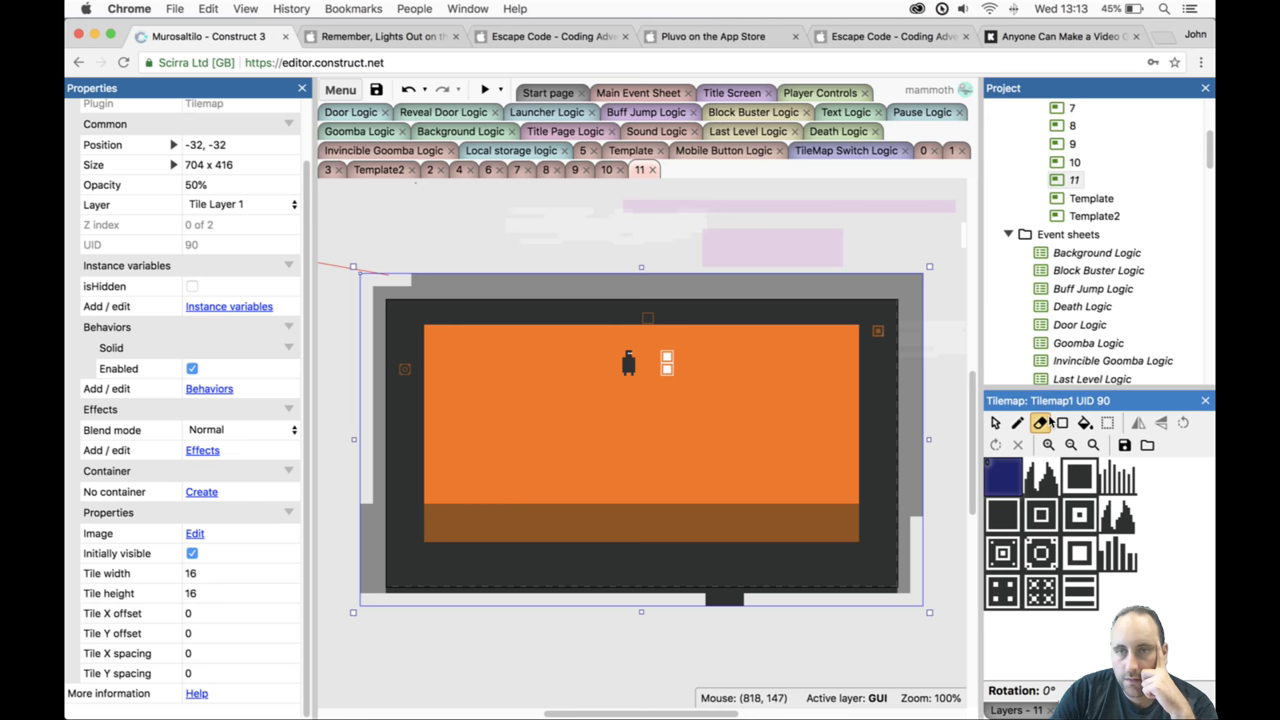
click(1062, 422)
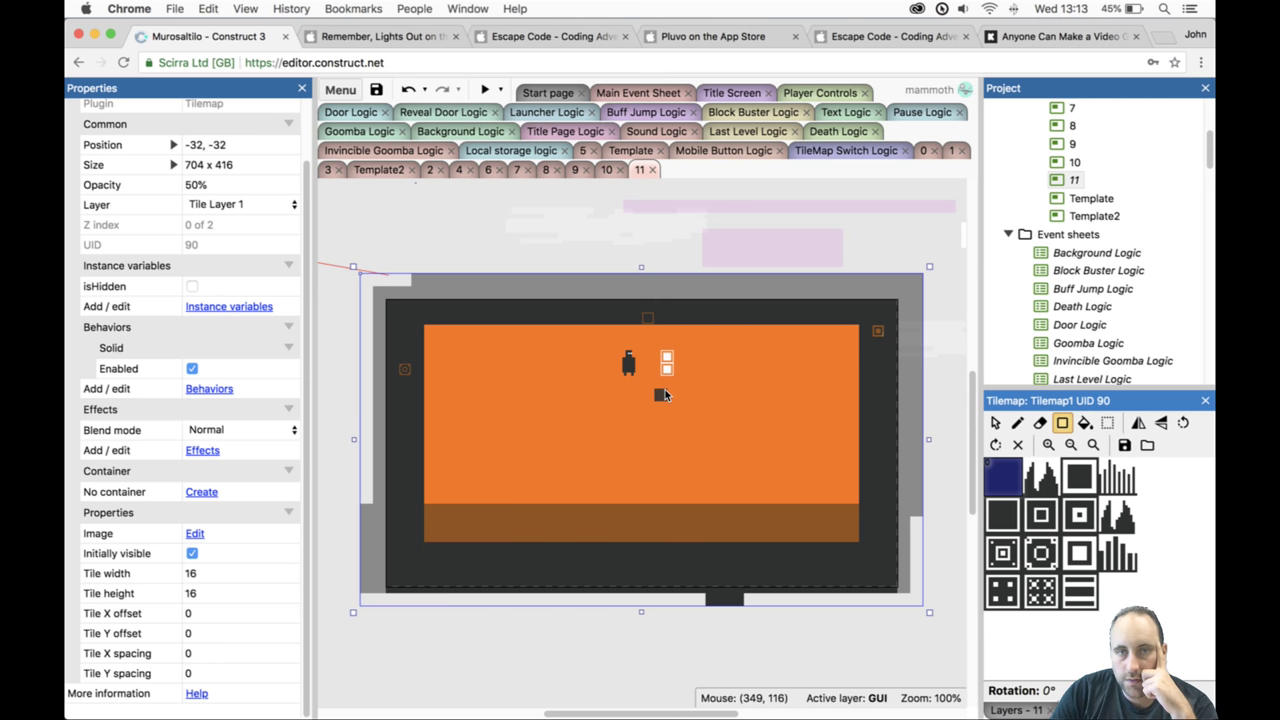
drag(669, 392, 677, 490)
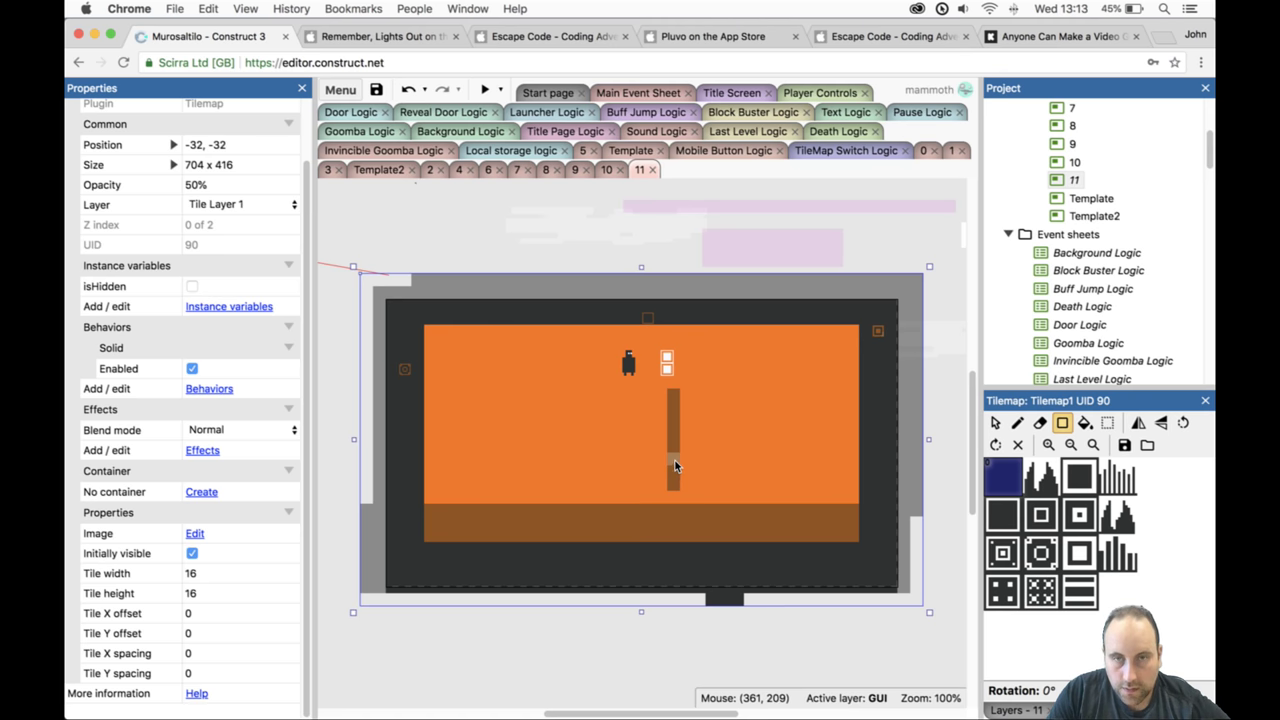
key(super+z)
drag(671, 424, 677, 512)
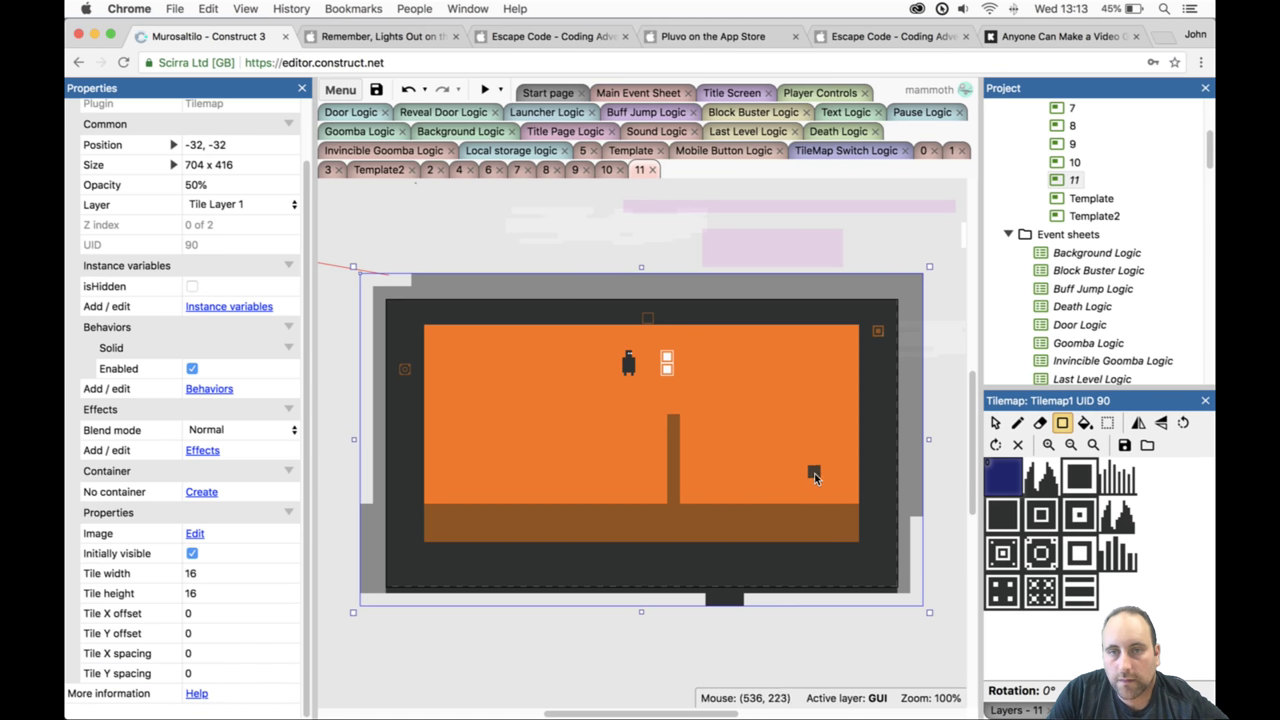
drag(820, 508, 820, 506)
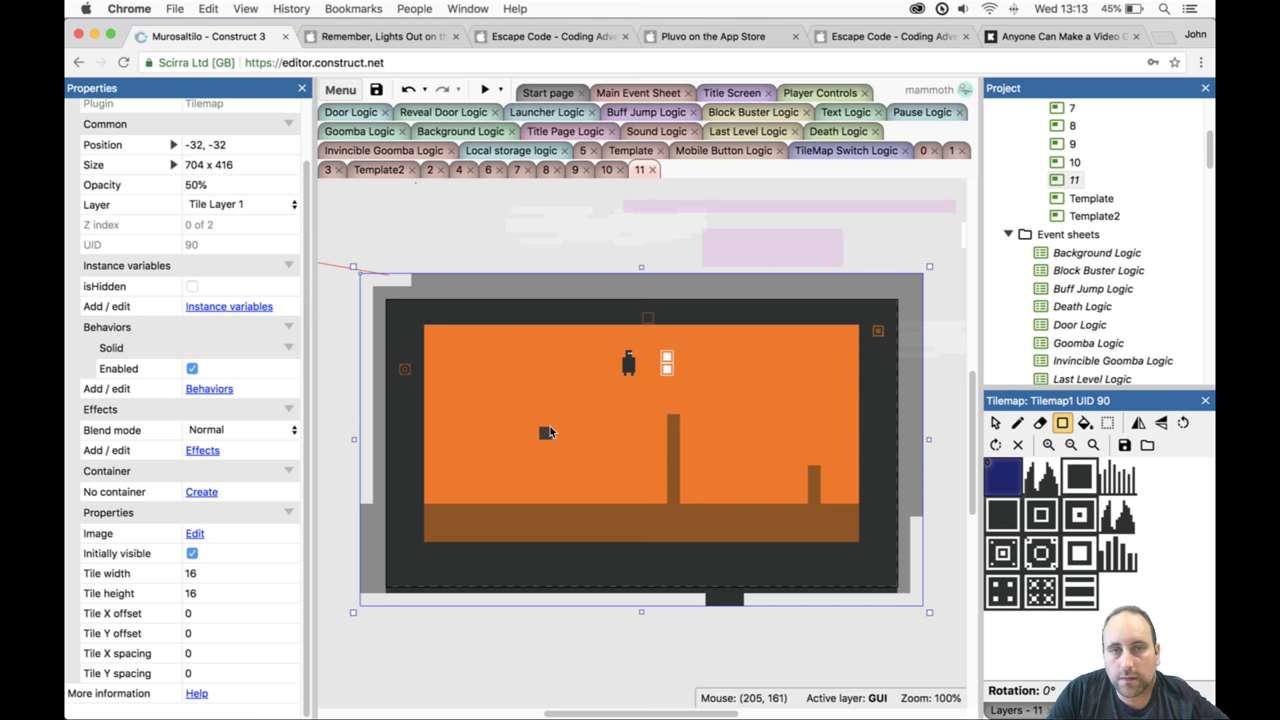
drag(544, 421, 478, 500)
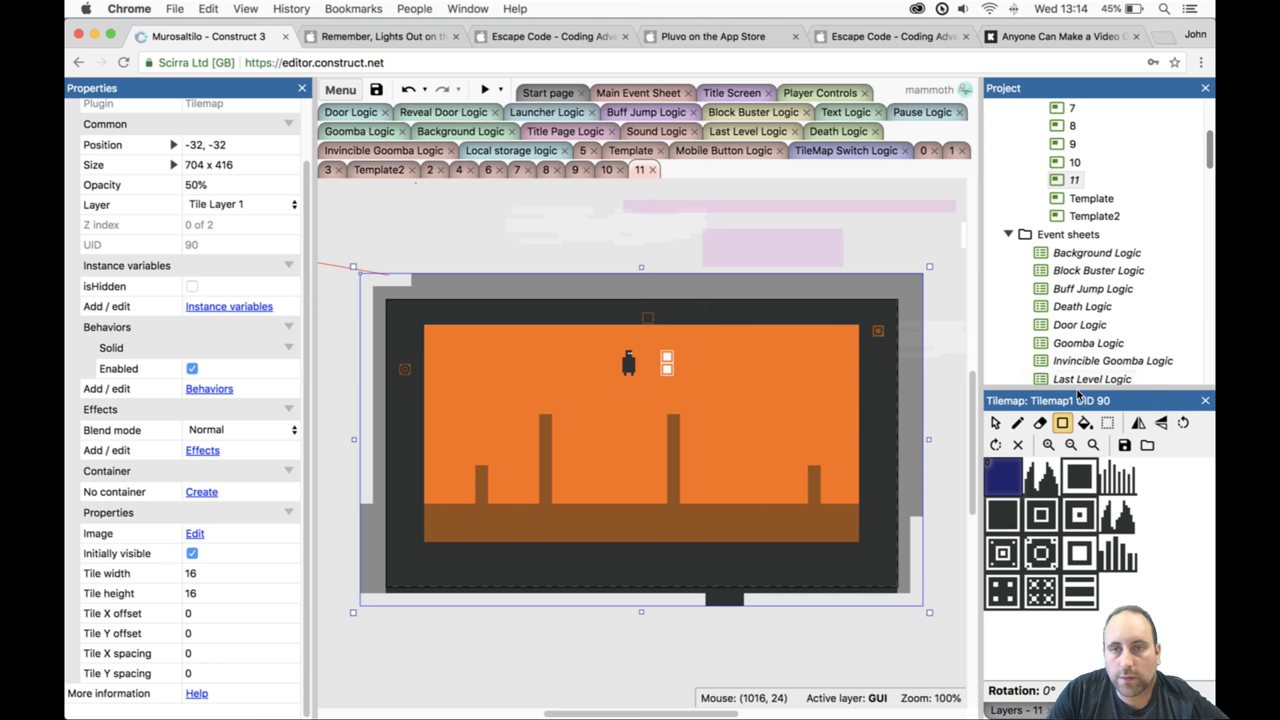
Move the door to the left end of the floor.
click(996, 423)
click(666, 361)
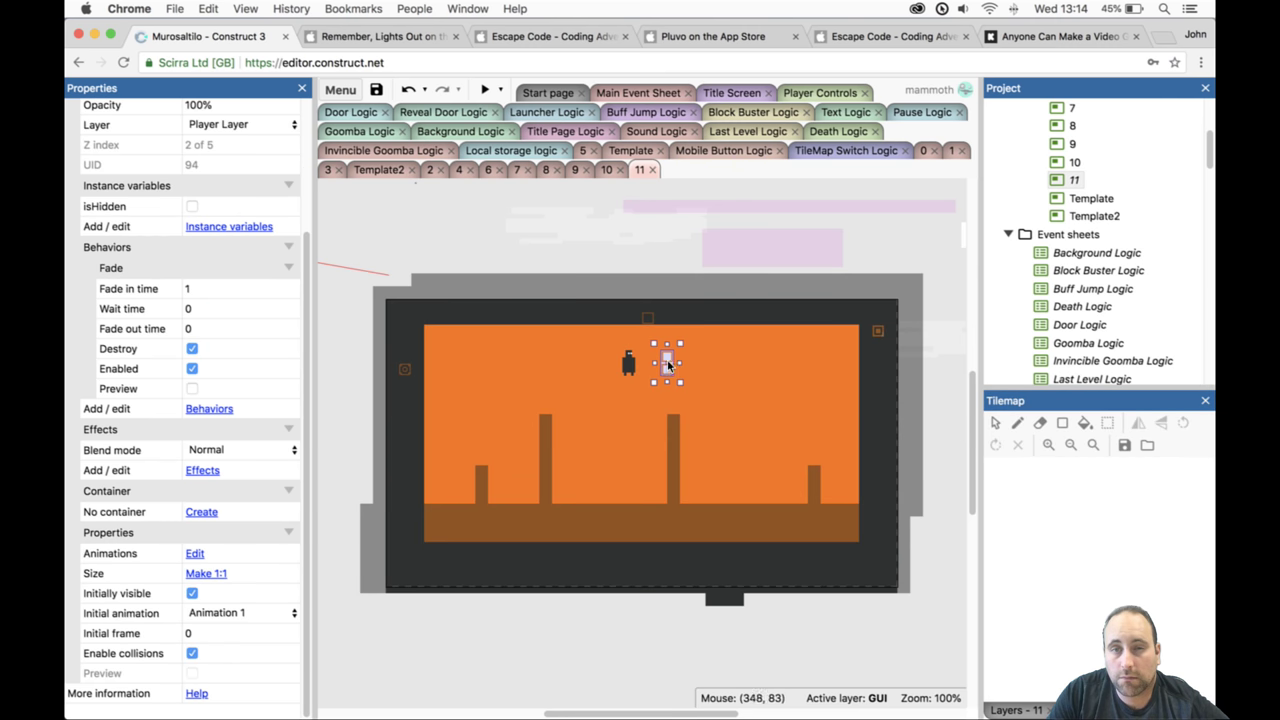
drag(666, 361, 436, 527)
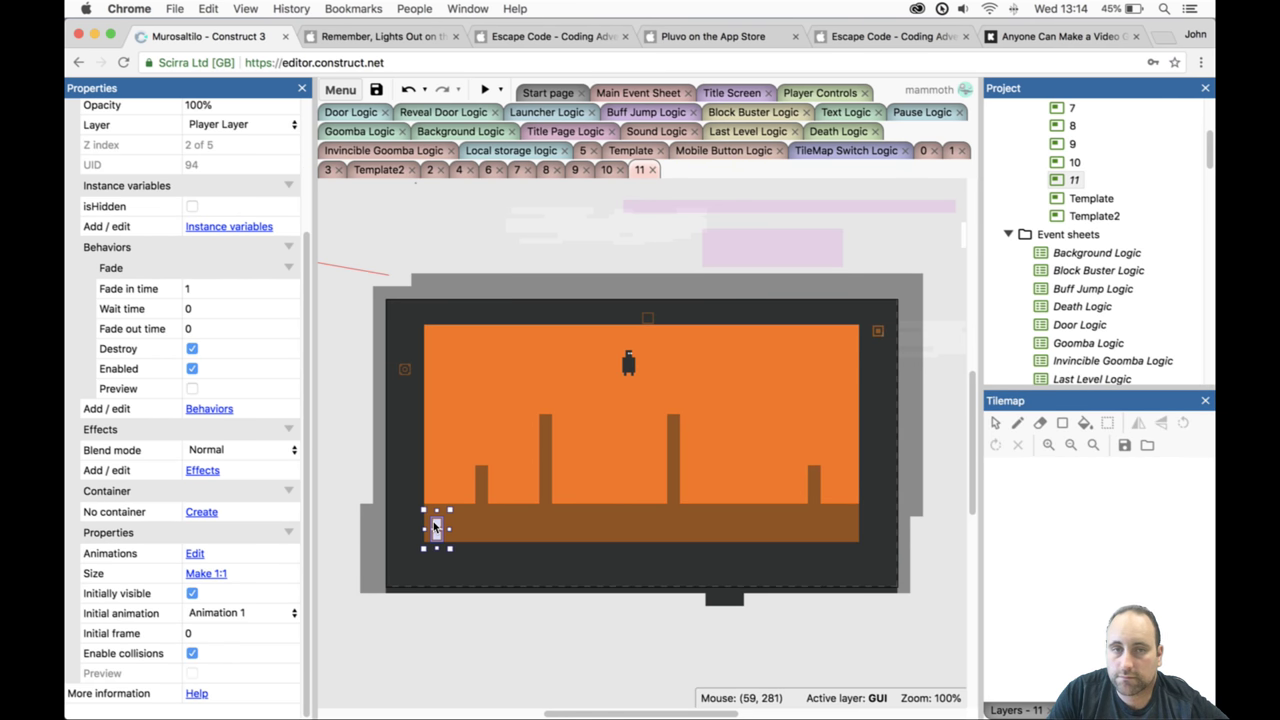
click(925, 630)
On Tile Layer0, draw a tall dark pillar and a shorter one further right.
click(1015, 710)
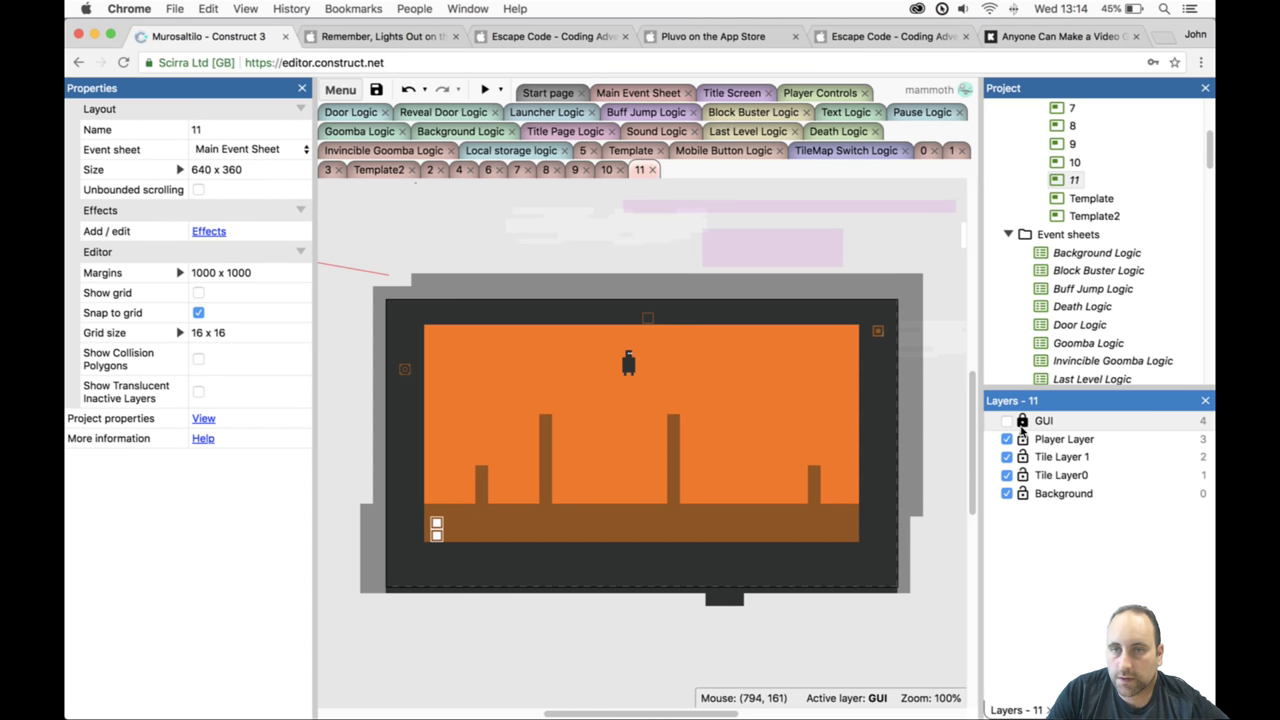
click(1040, 475)
click(802, 452)
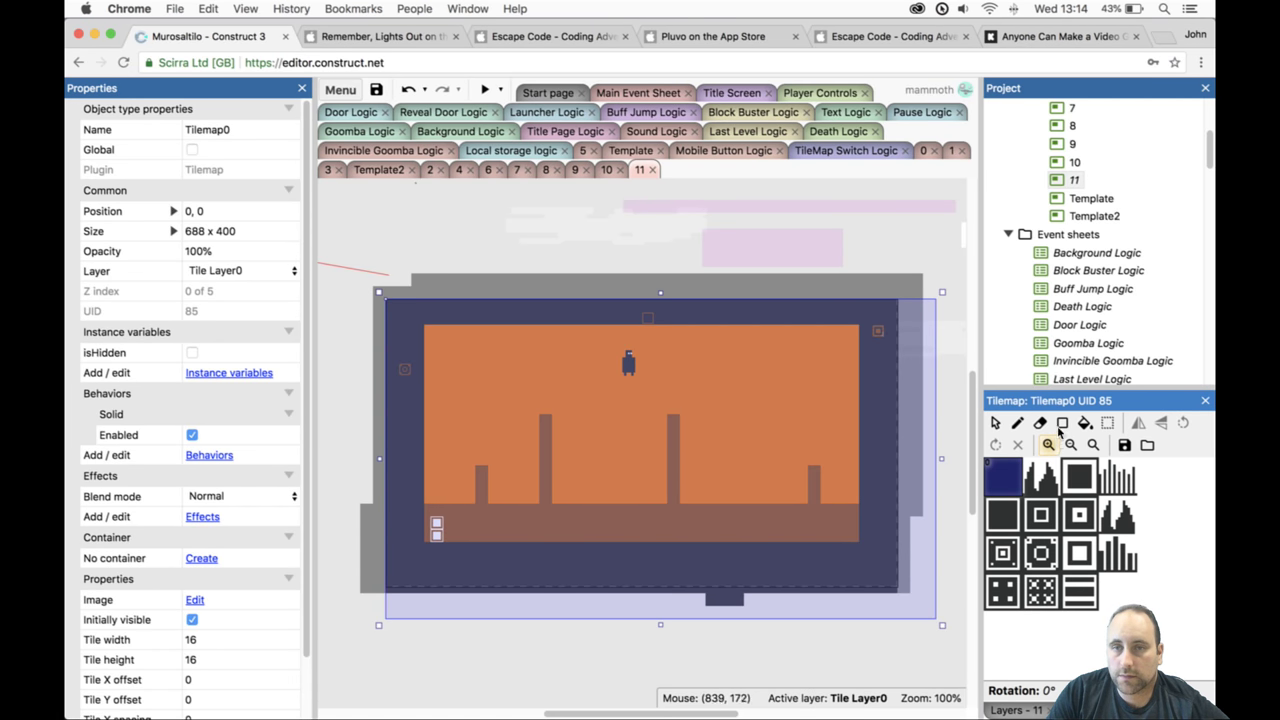
click(1062, 422)
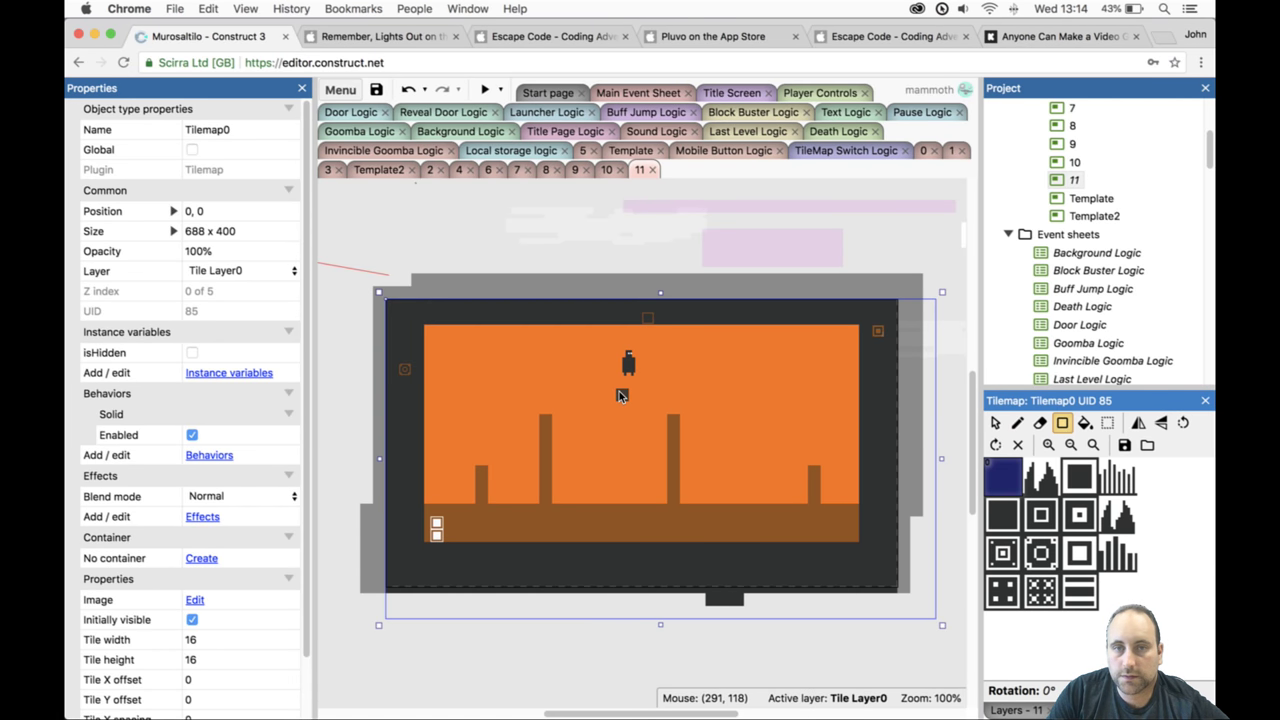
drag(620, 392, 622, 502)
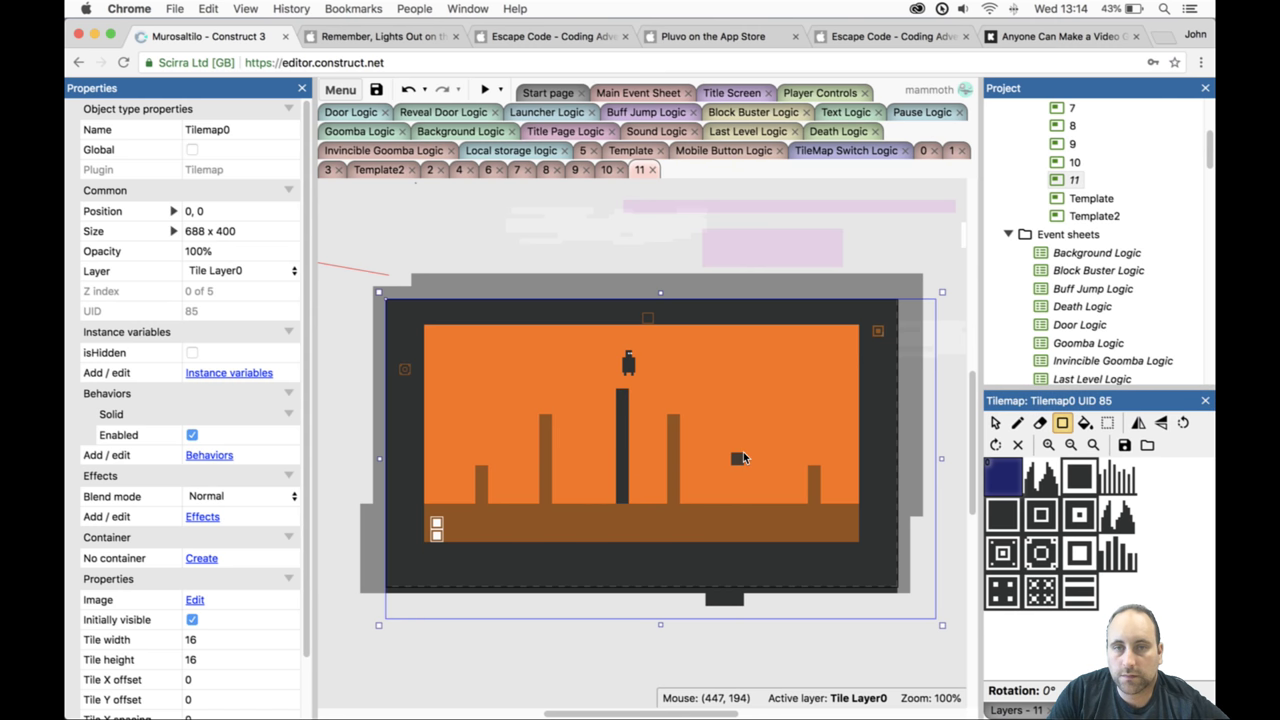
drag(742, 486, 740, 500)
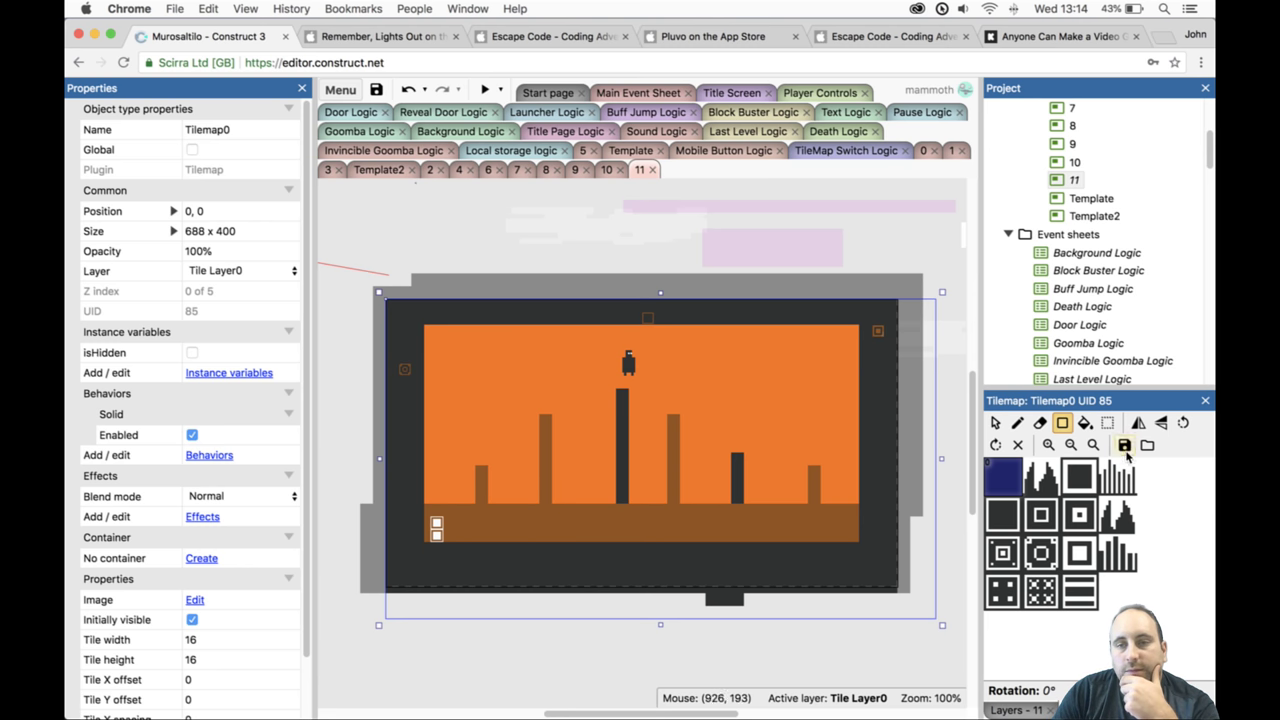
Place a Reveal sprite from the Project bar at the right end of the ground.
scroll(1057, 253, down, 4)
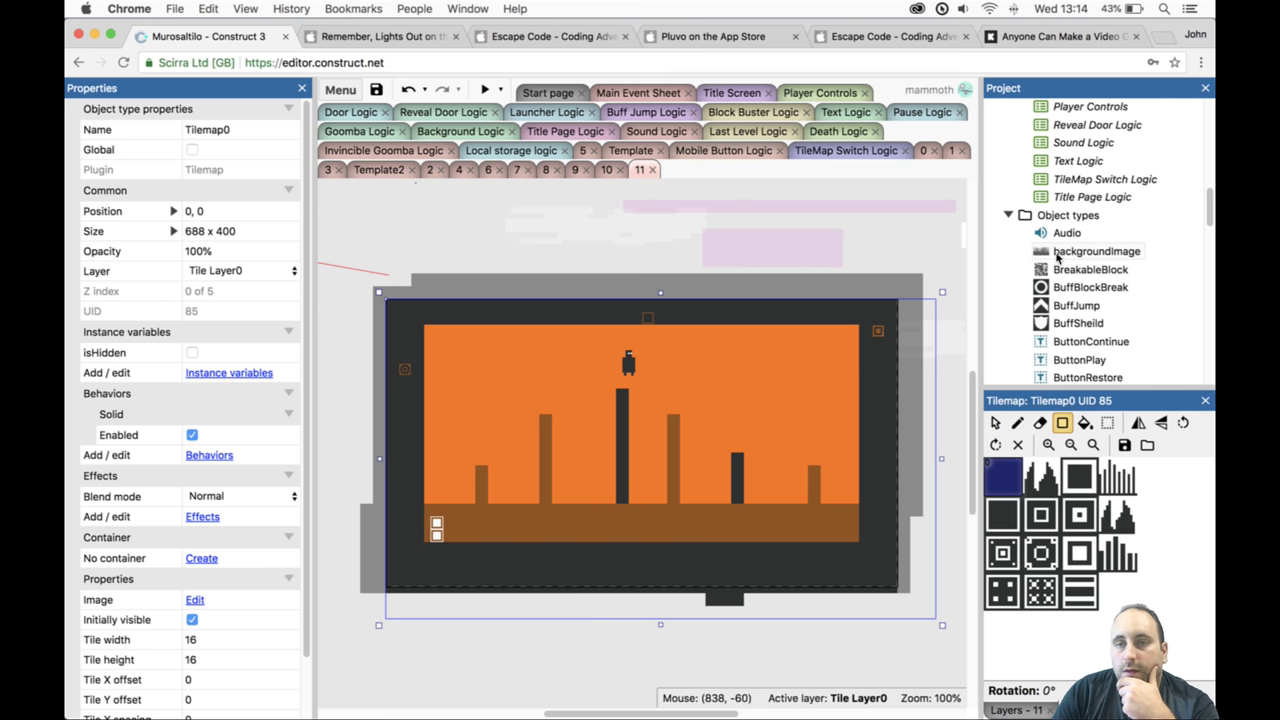
scroll(1057, 260, down, 3)
scroll(1057, 285, down, 2)
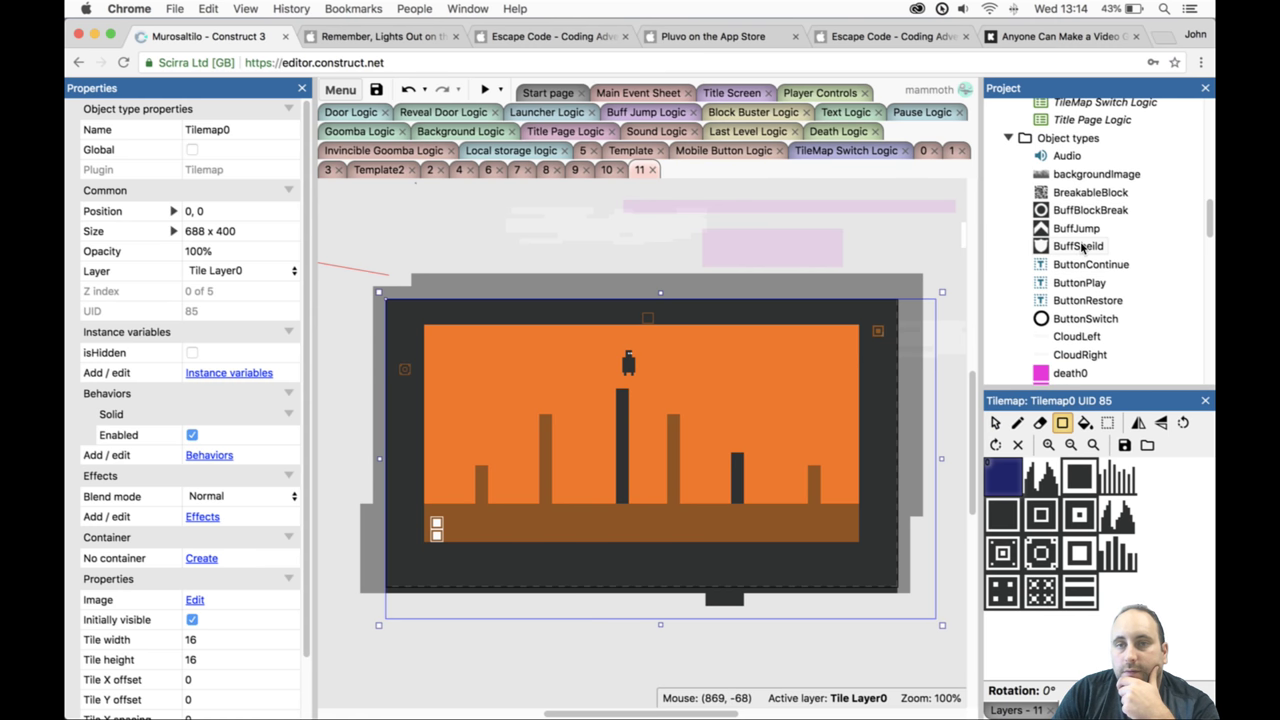
scroll(1081, 248, down, 5)
scroll(1081, 263, down, 6)
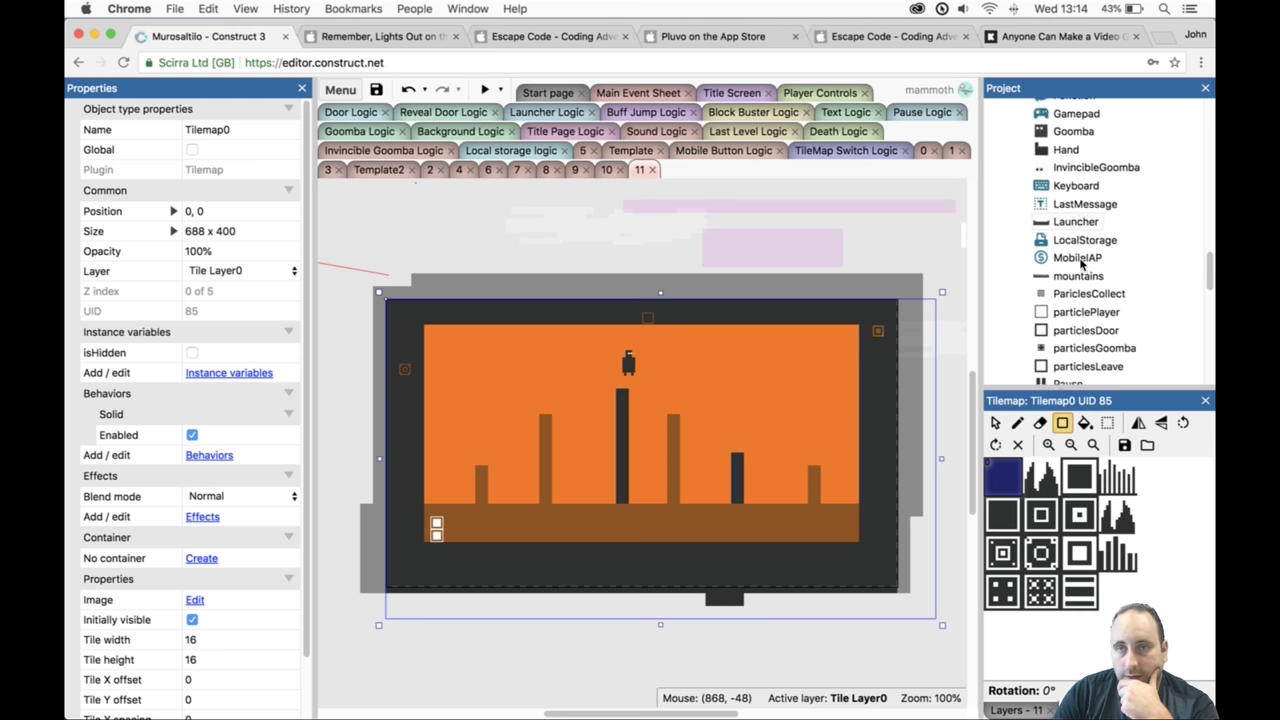
drag(1066, 362, 851, 535)
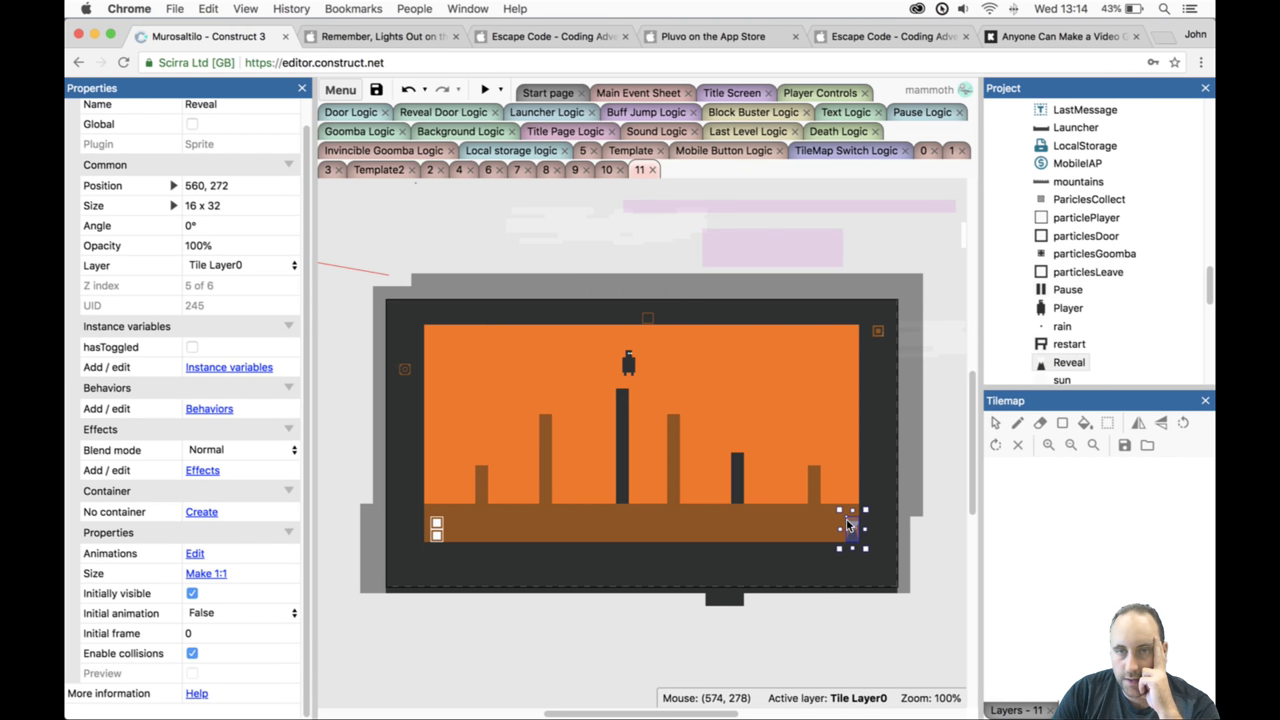
Tick isHidden on the small sprite at the ground's left end and launch a preview.
click(437, 528)
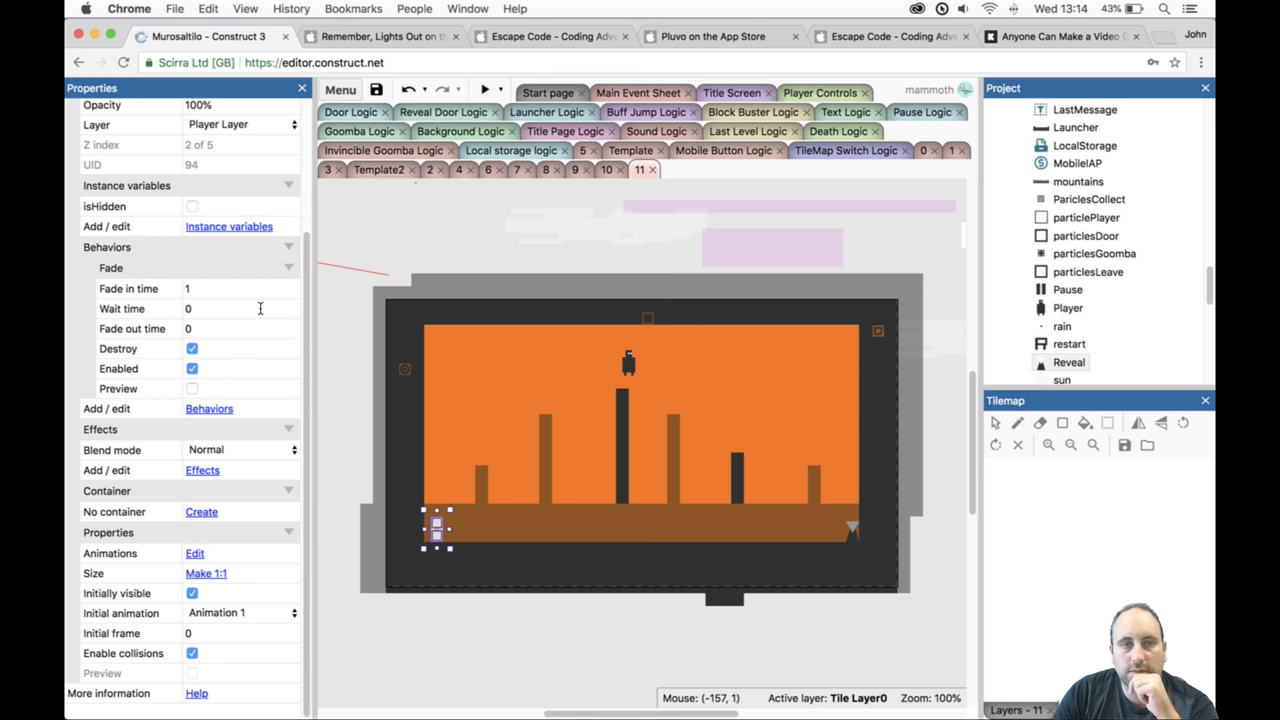
click(191, 206)
click(485, 87)
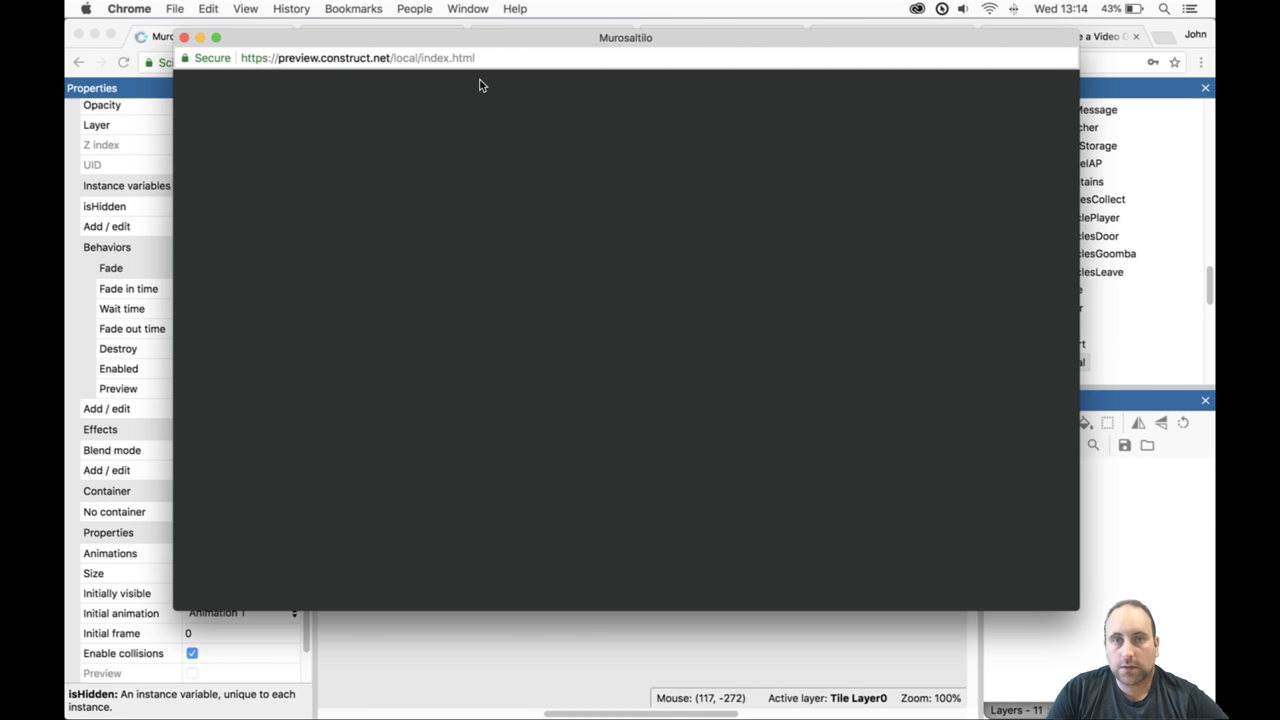
Swap the solid pillars and floor with space while jumping between pillars in level 11.
key(space)
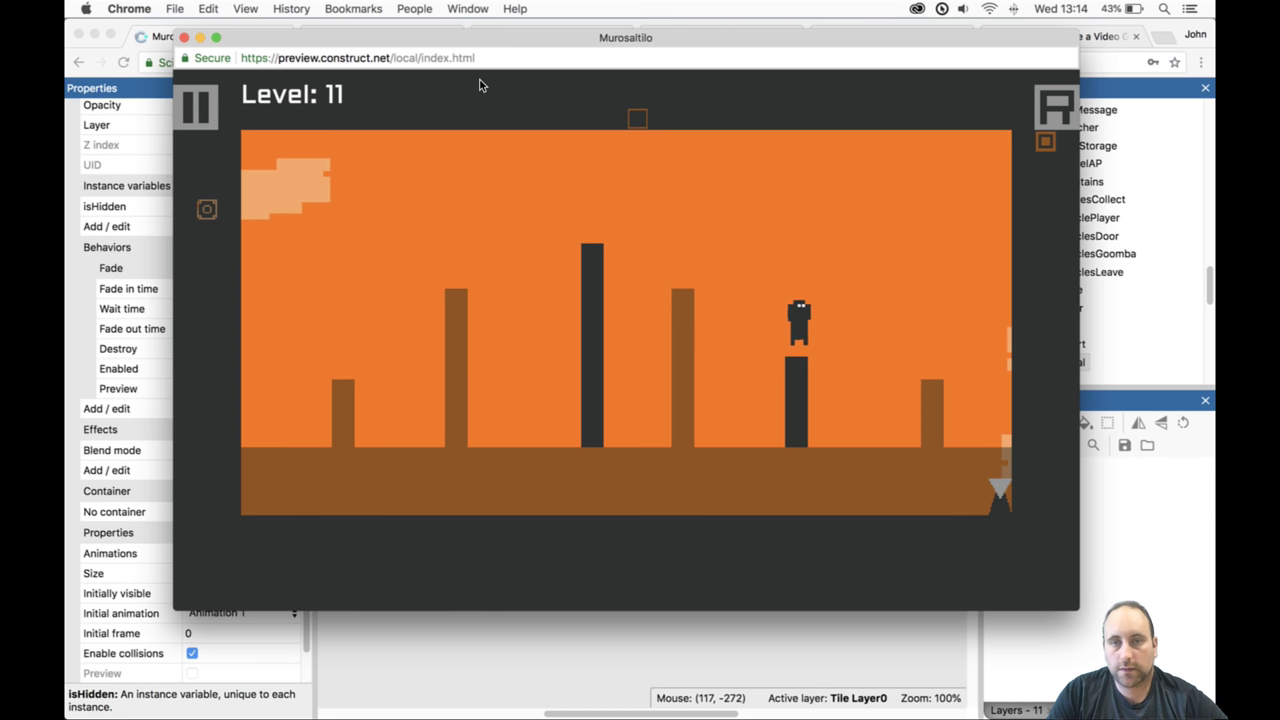
key(space)
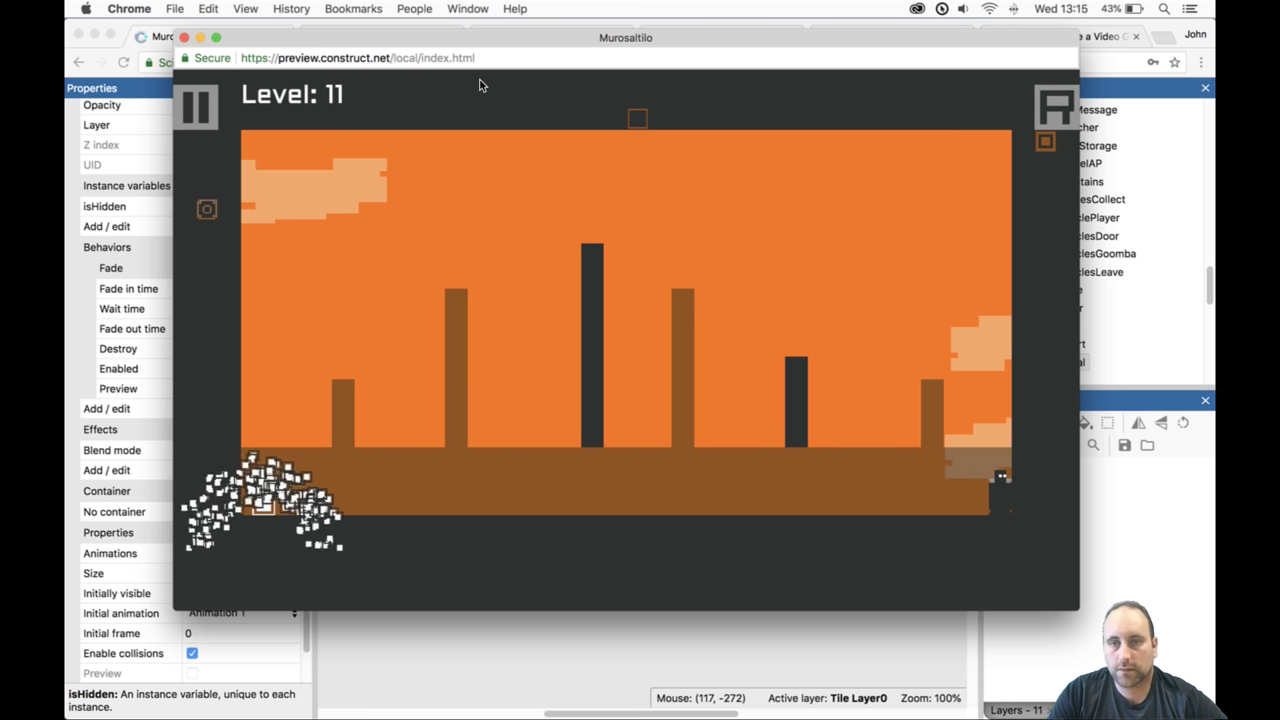
key(space)
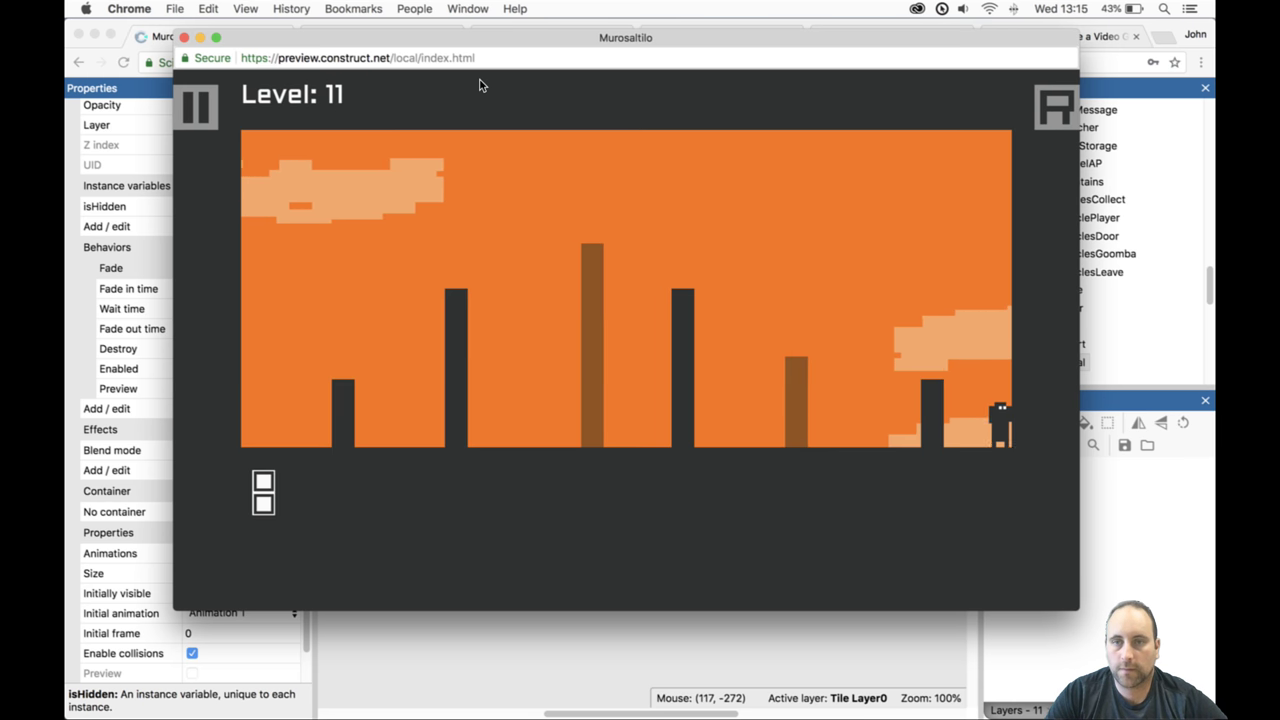
key(space)
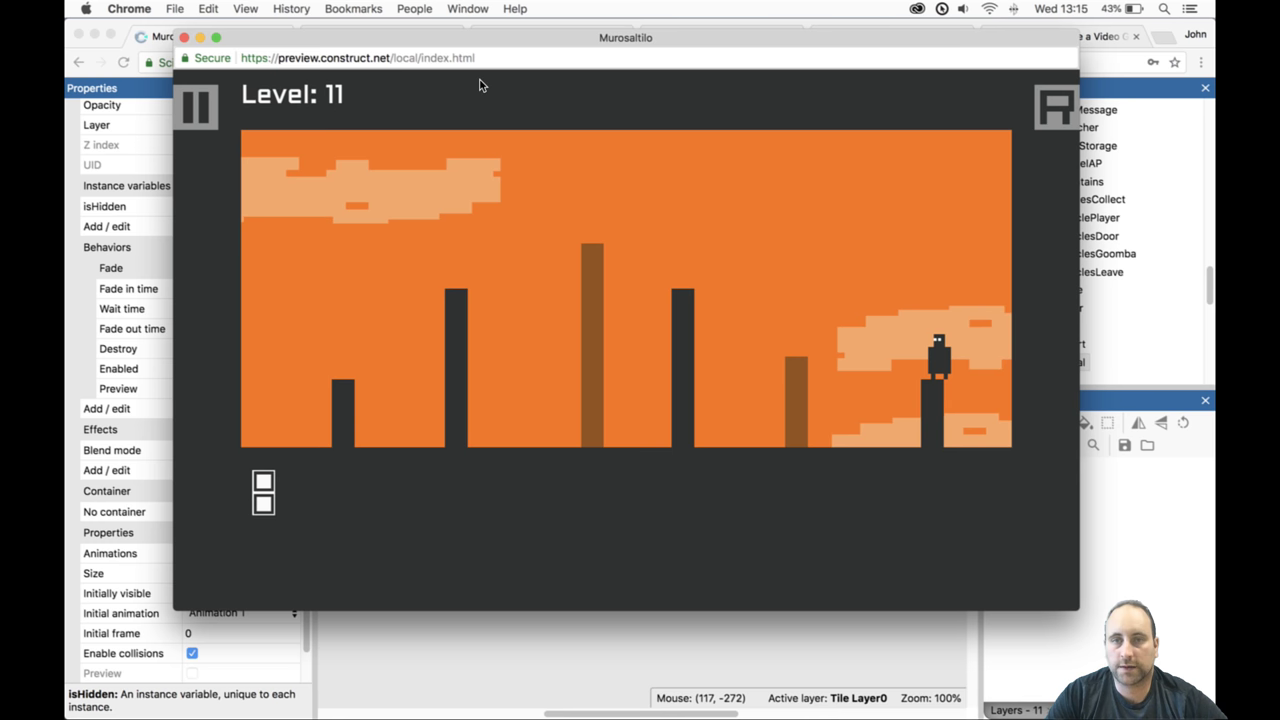
key(space)
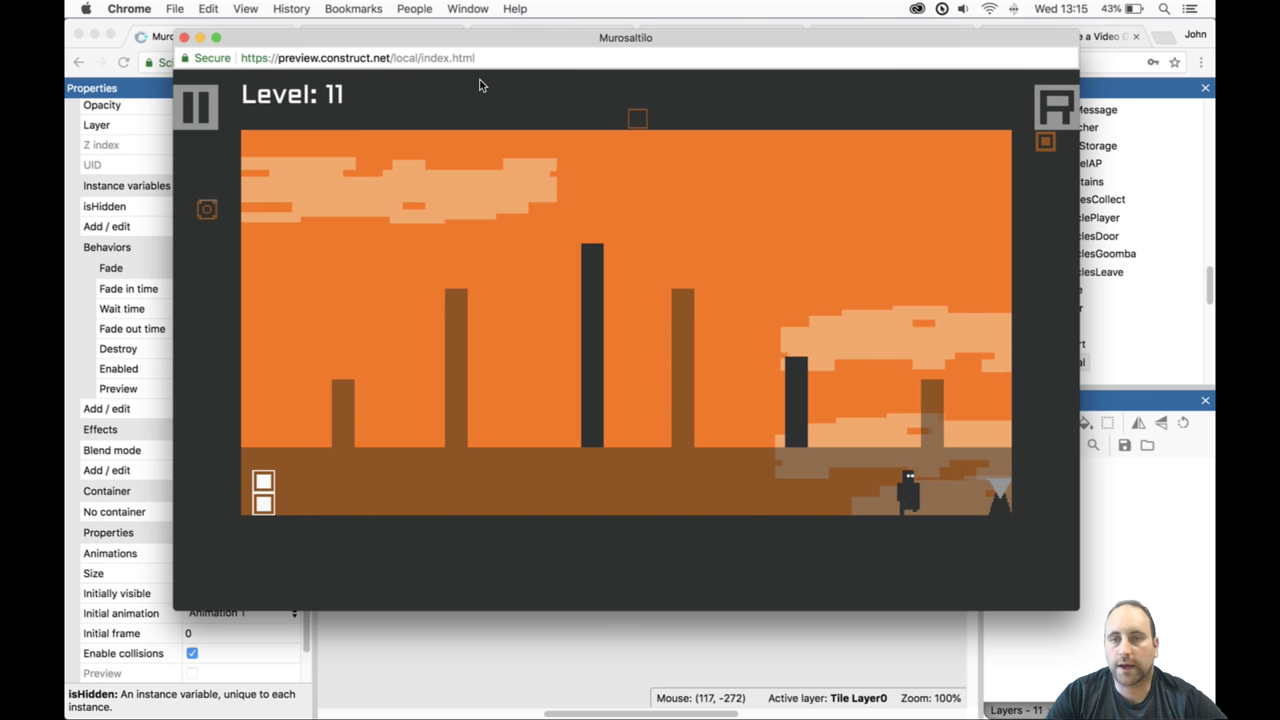
key(space)
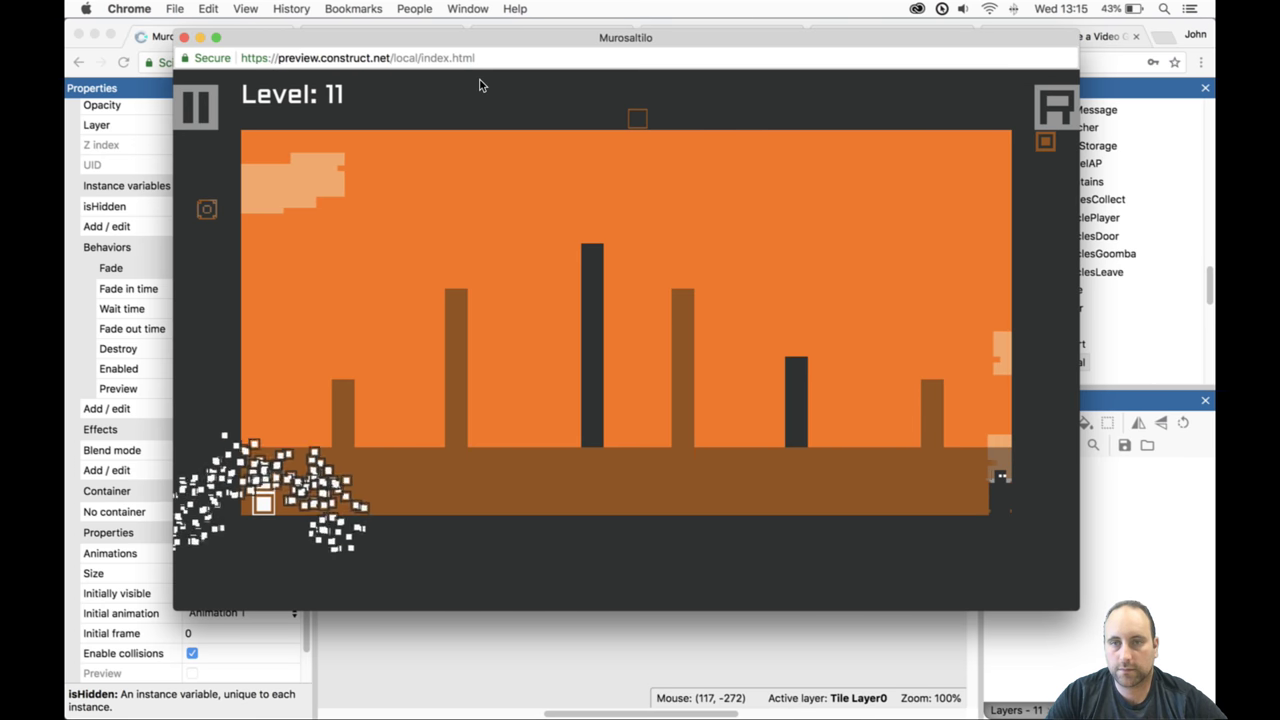
key(space)
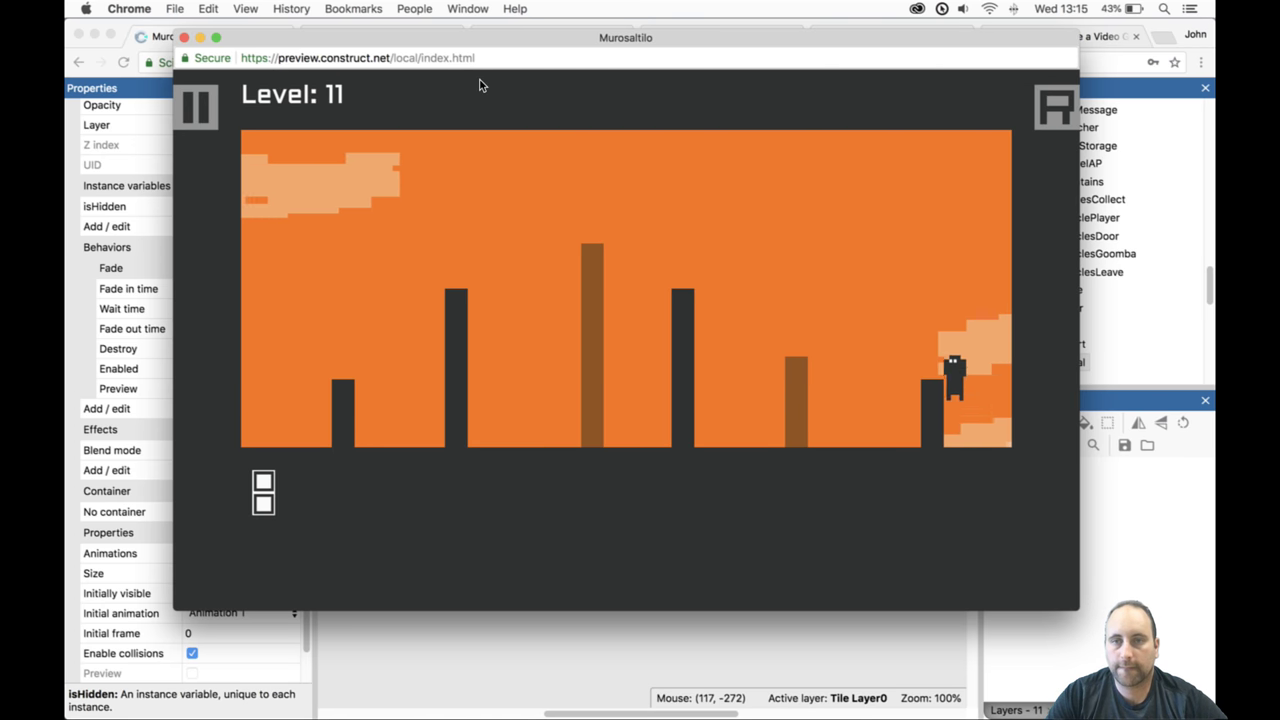
key(space)
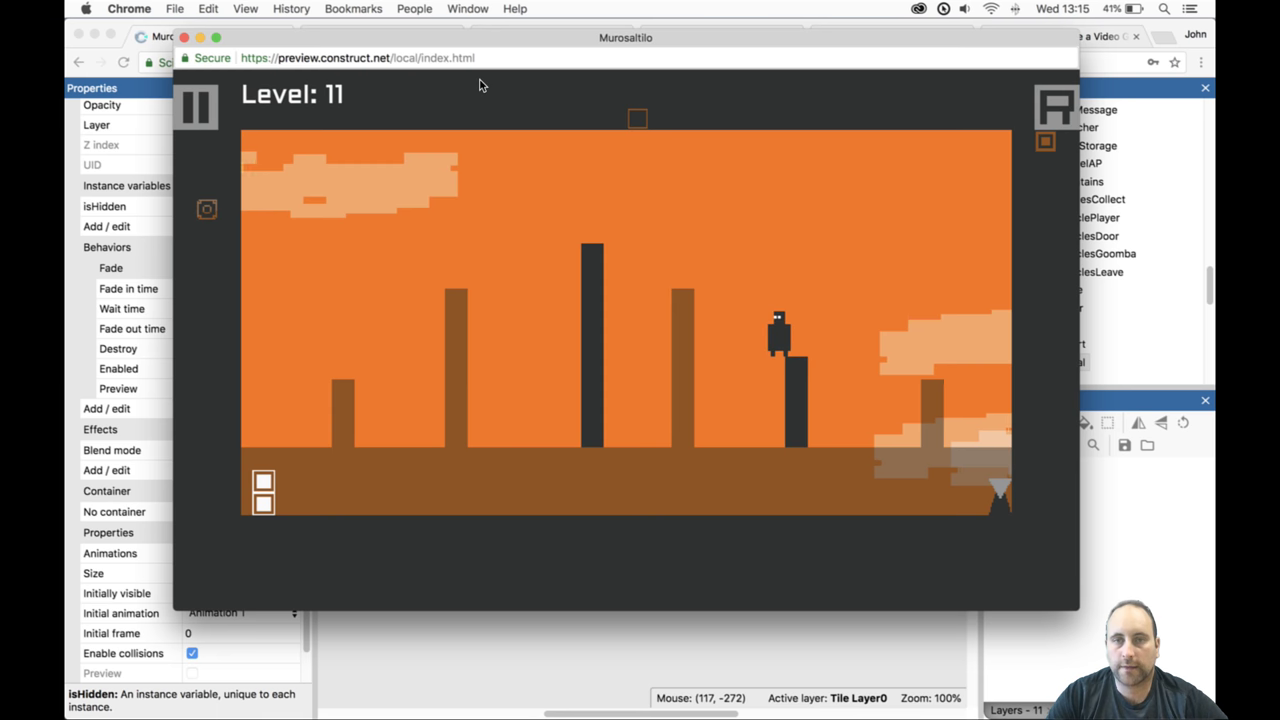
key(space)
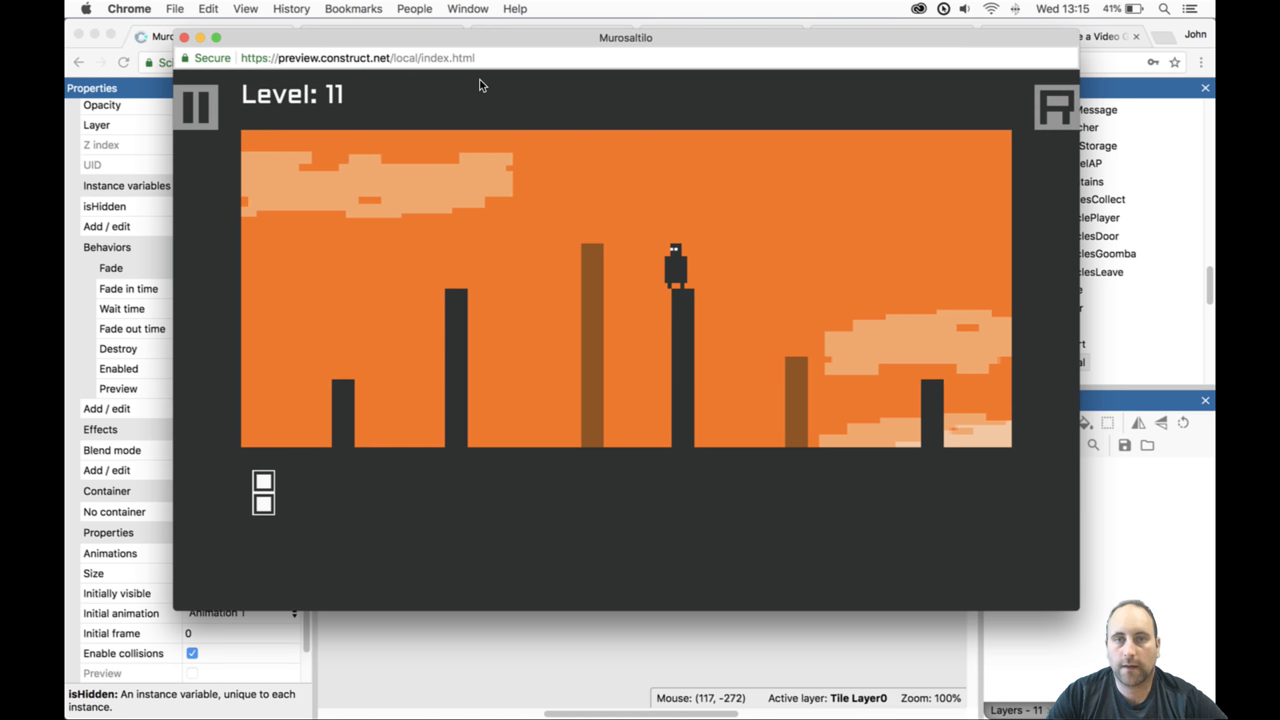
key(space)
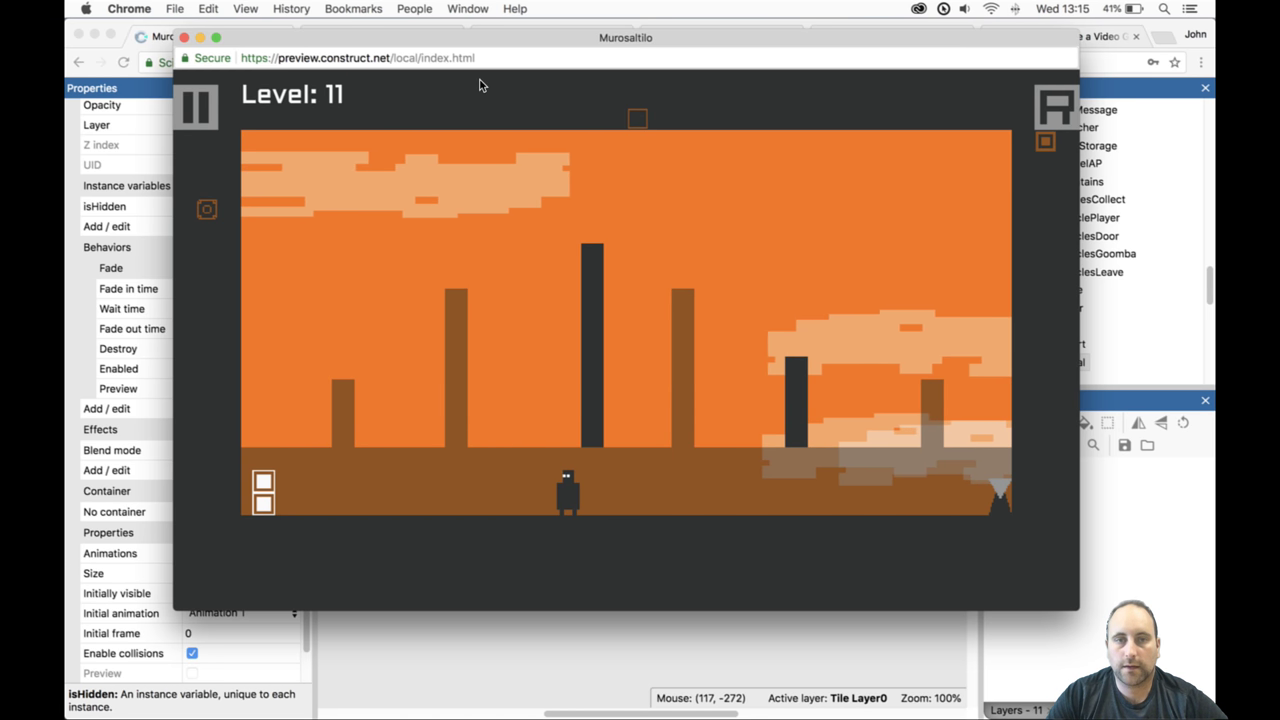
Walk the character left and right along the floor, jumping toward the tall pillar.
key(Right)
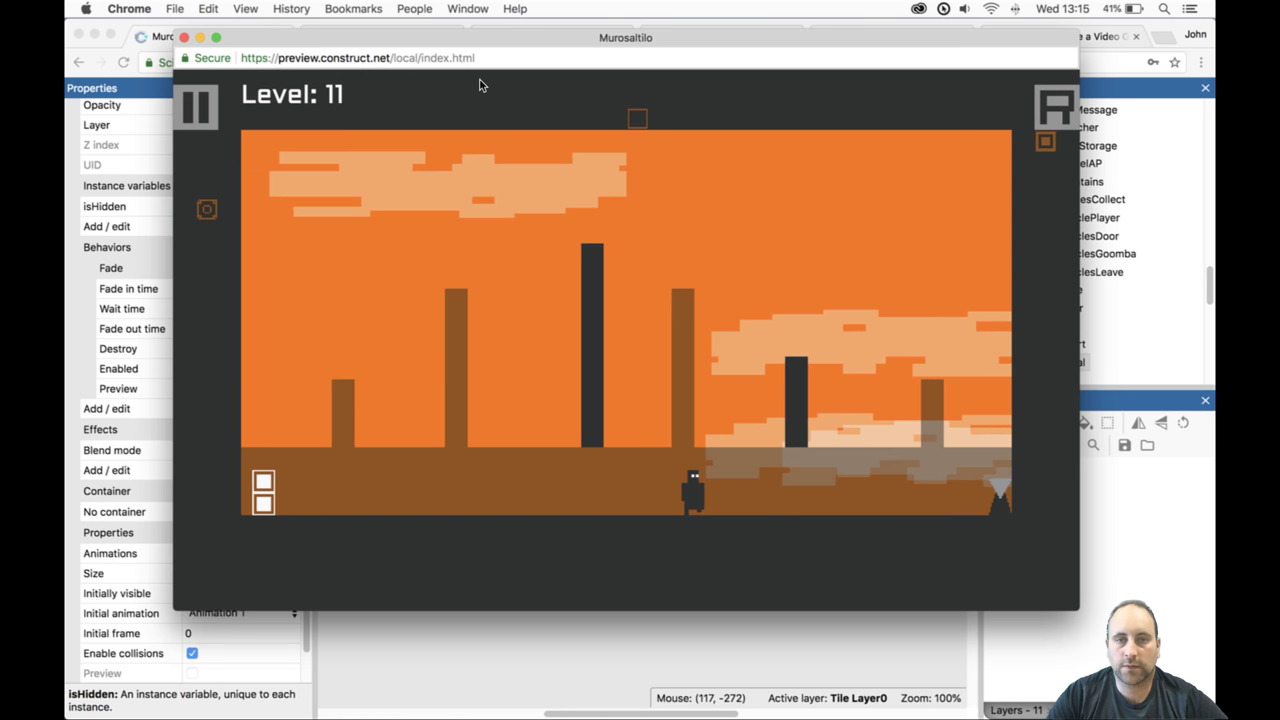
key(Left)
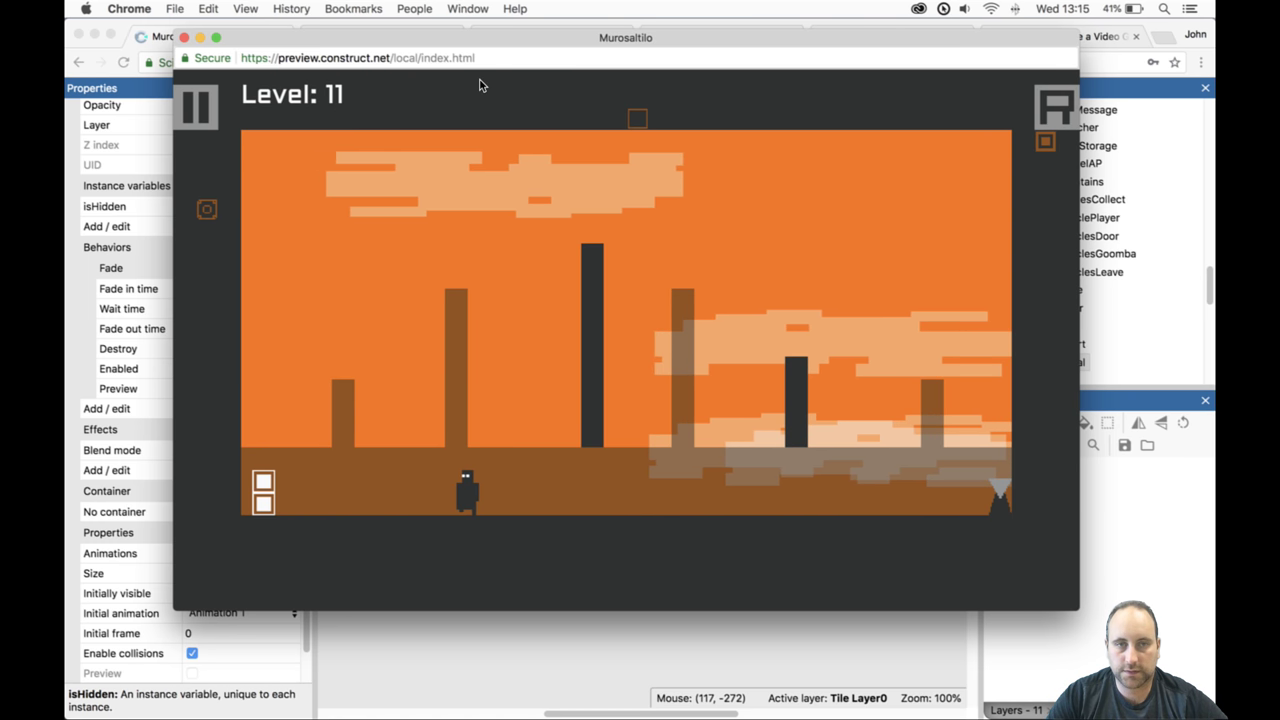
key(Right)
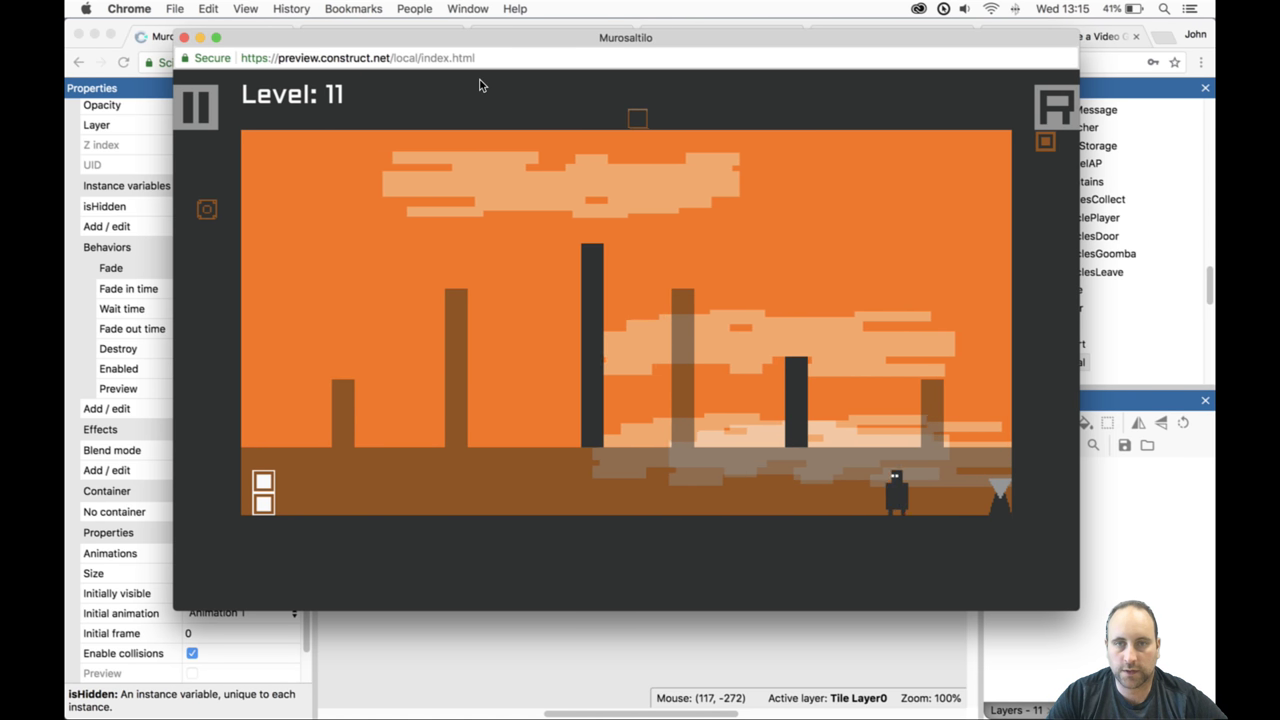
key(Left)
key(Up)
key(Right)
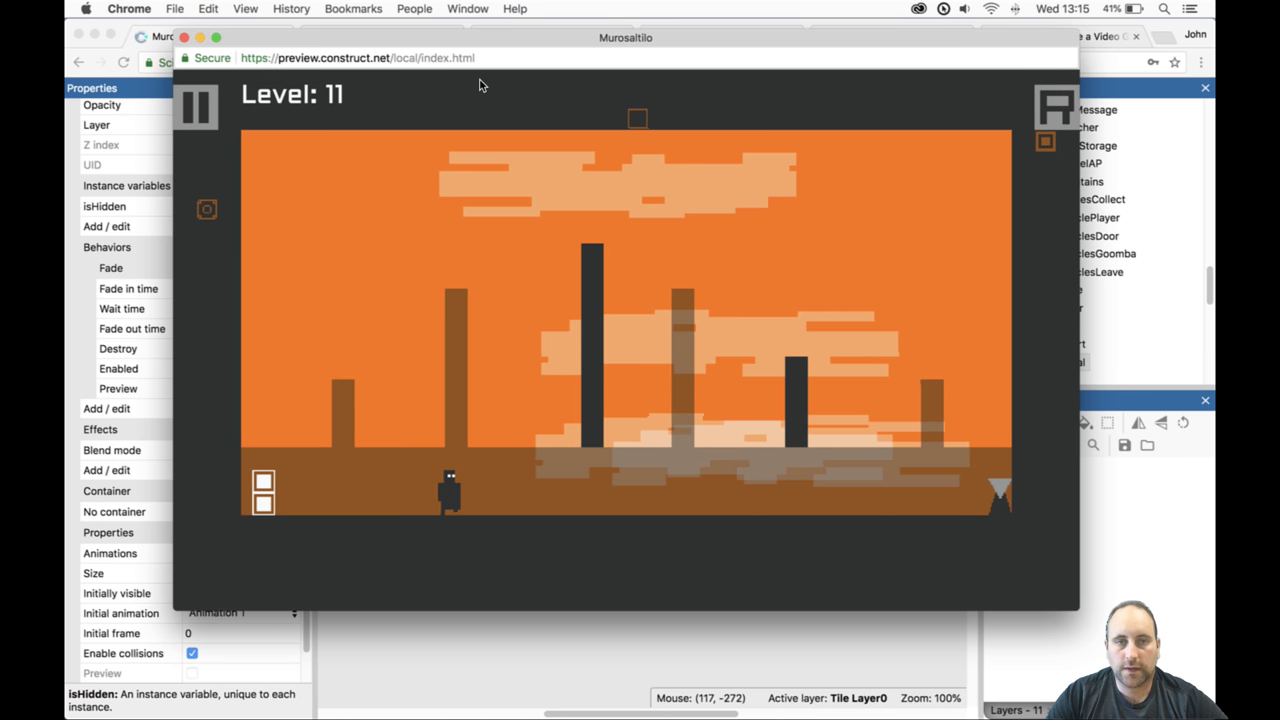
key(Up)
key(Left)
key(Up)
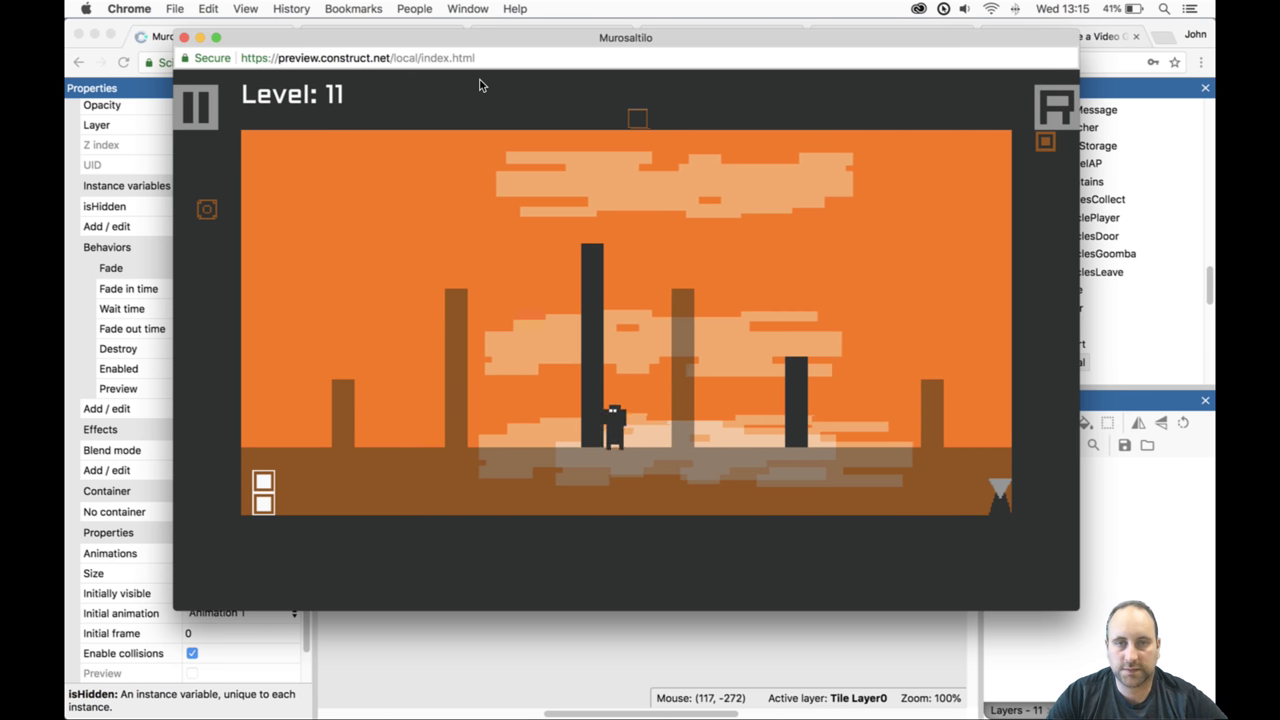
key(Right)
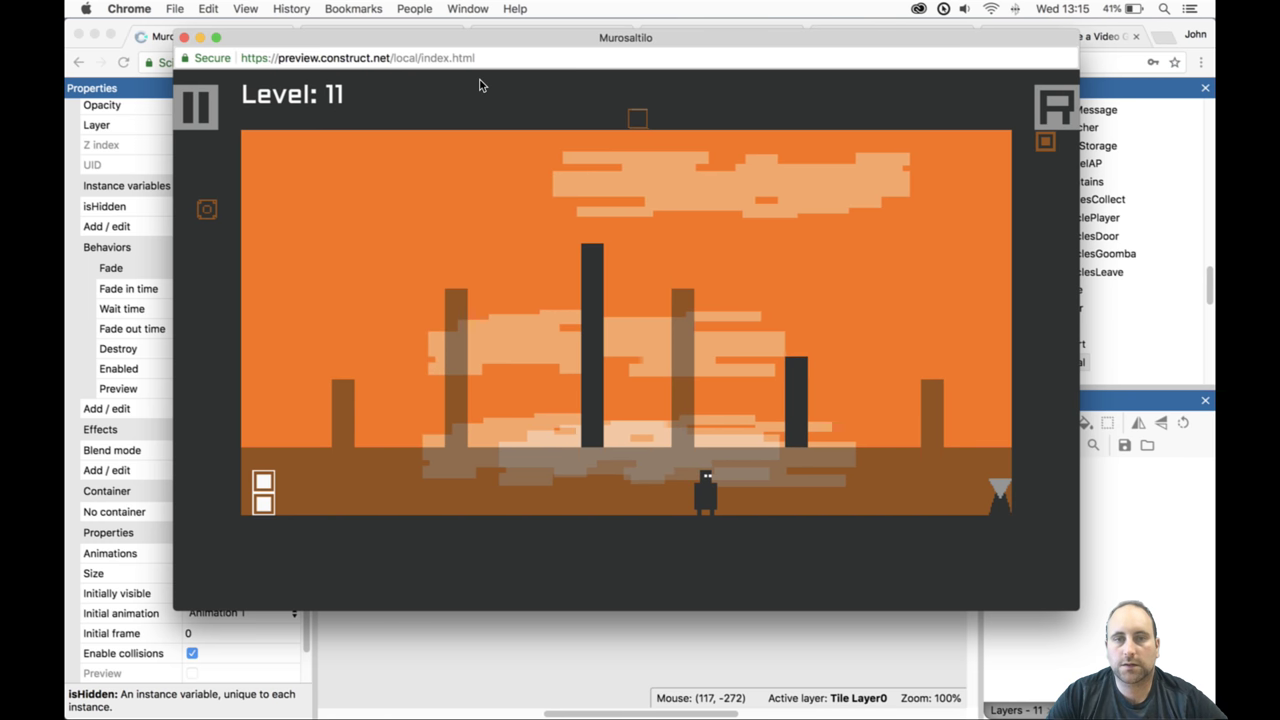
Jump above the edge spike, then hop left across the pillars while swapping the world.
key(Right)
key(Up)
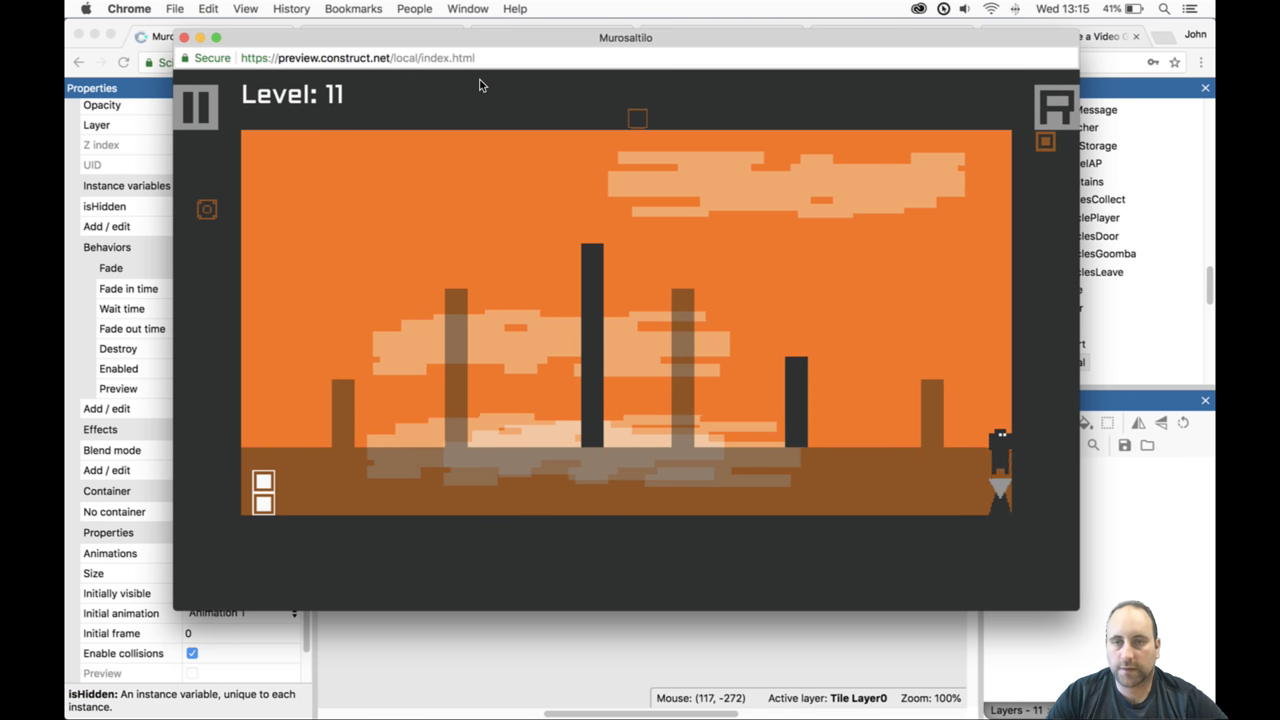
key(Left)
key(Up)
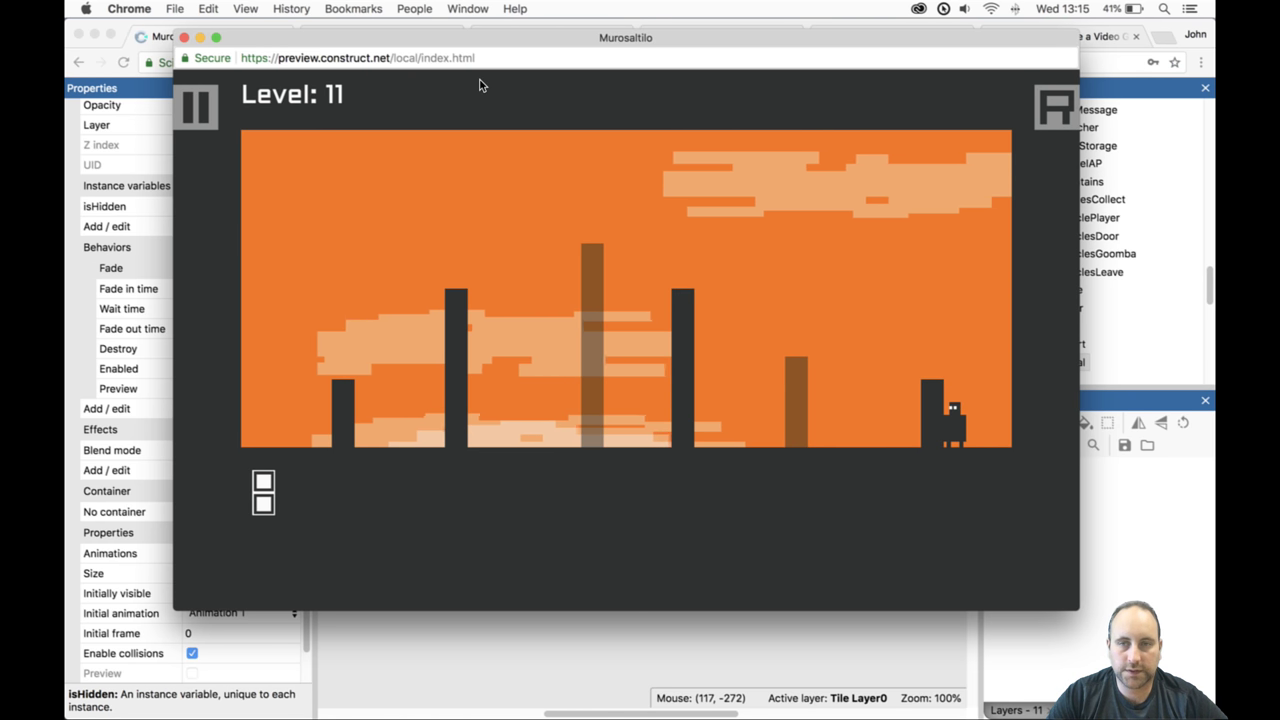
key(Up)
key(Left)
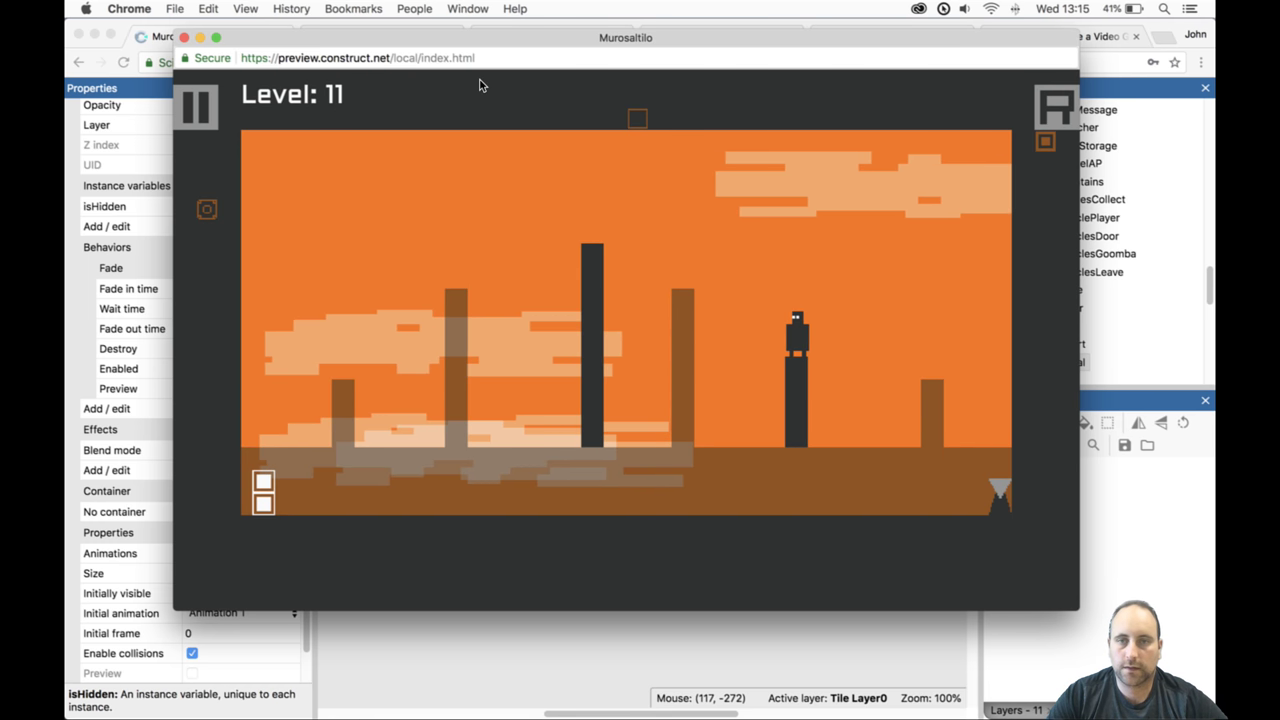
key(Up)
key(Left)
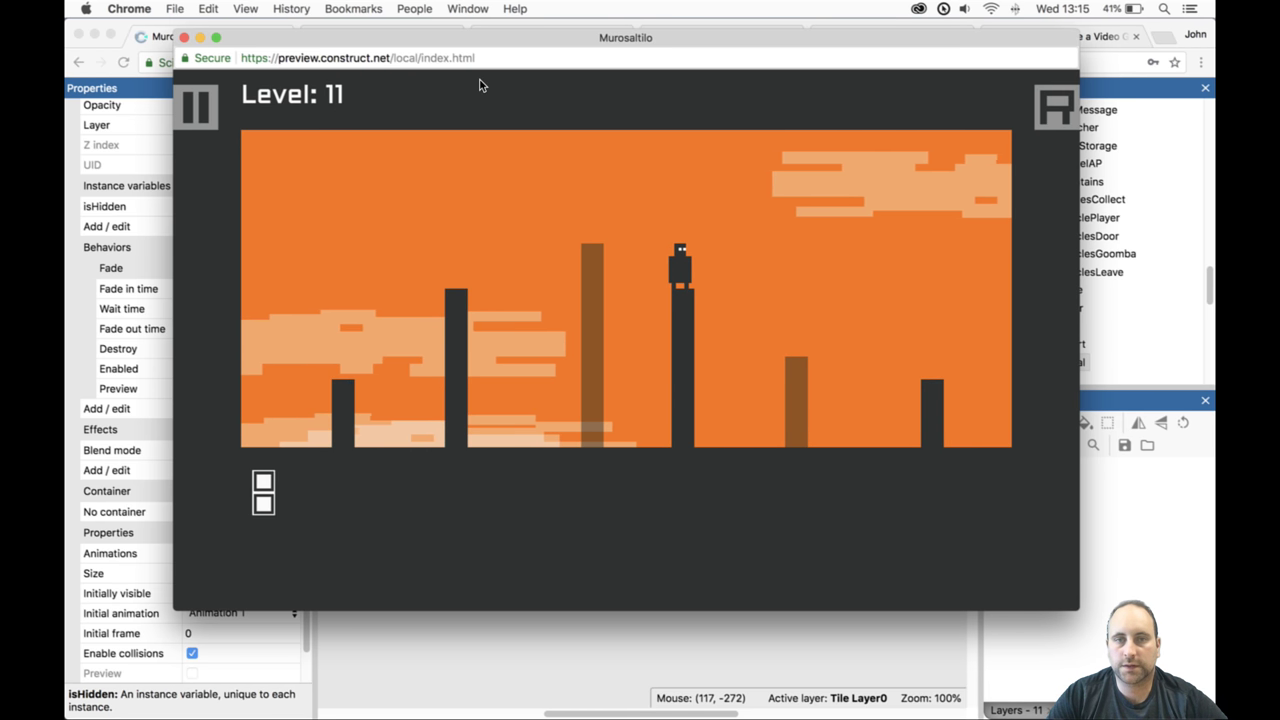
key(Up)
key(Left)
key(Up)
key(Left)
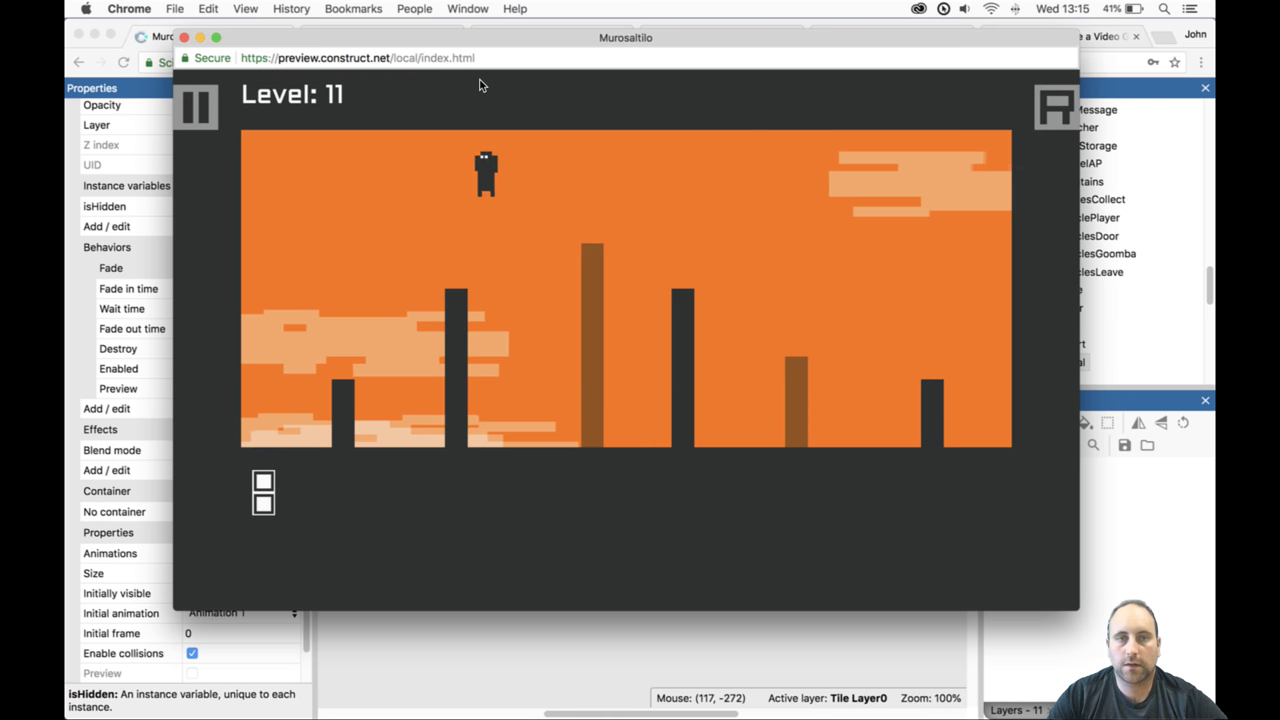
key(Left)
key(Up)
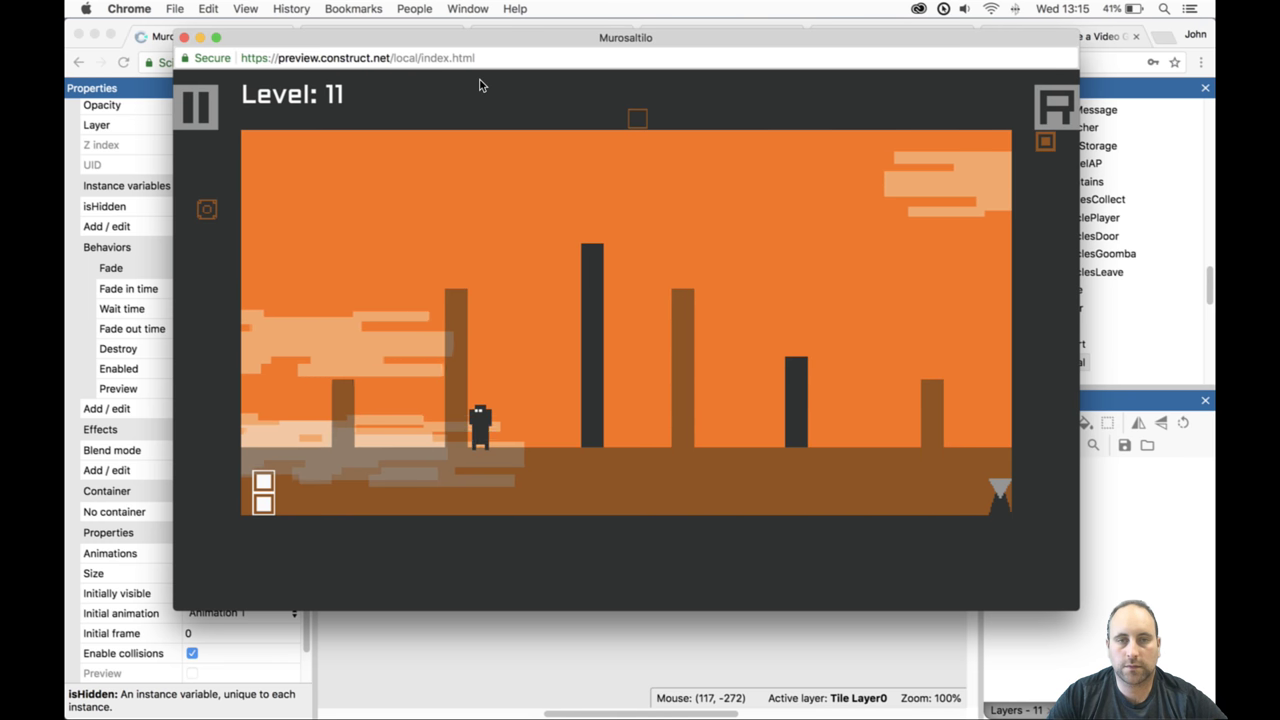
key(Left)
Run right to the exit, back left, then jump right over the small pillar.
key(Right)
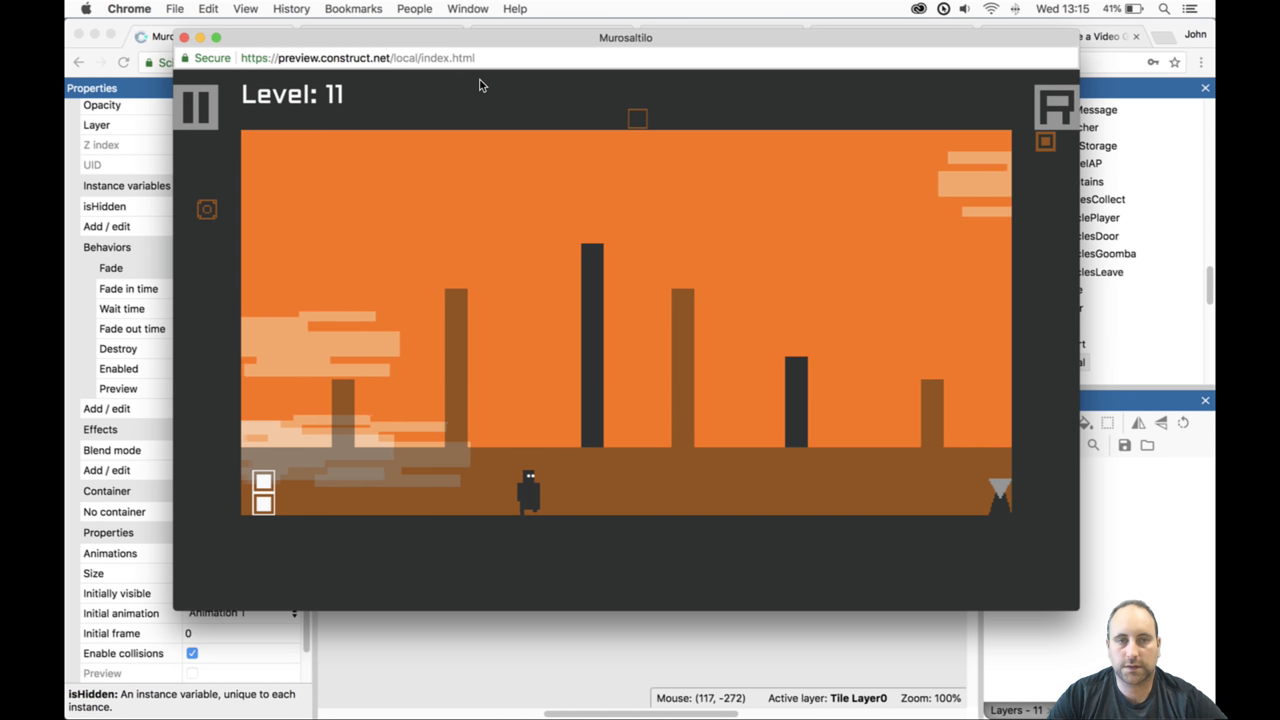
key(Up)
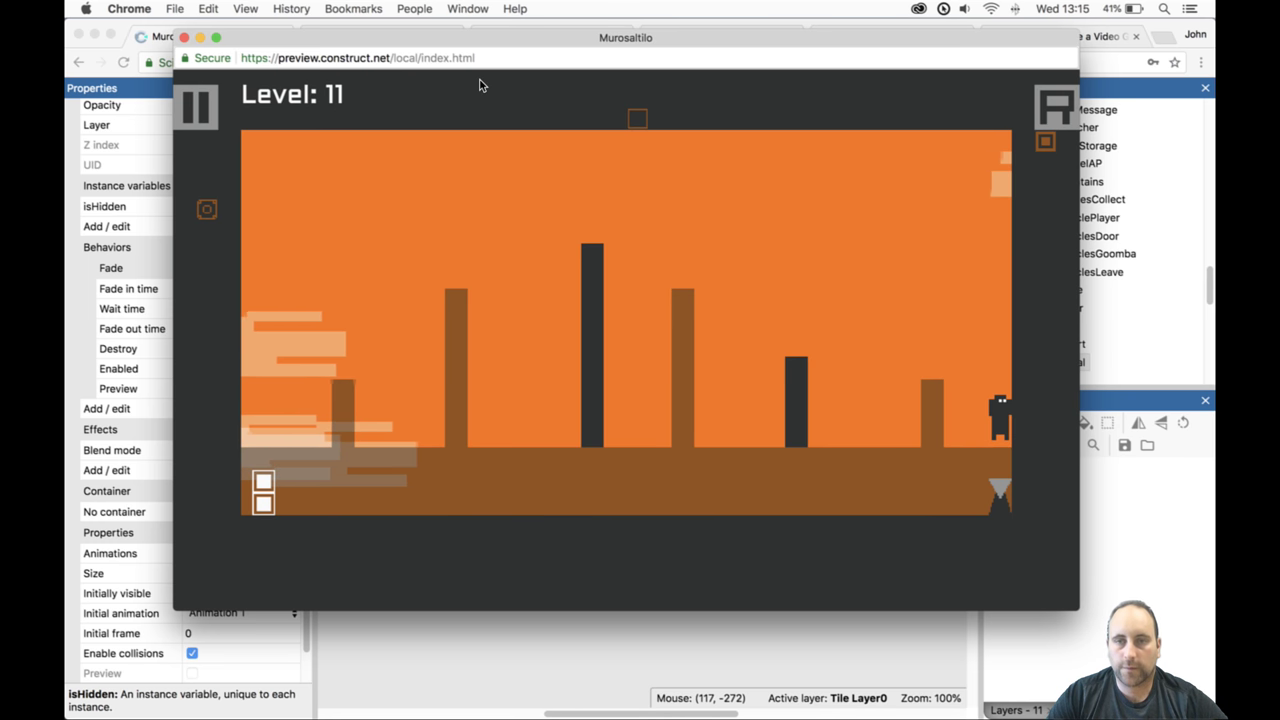
key(Left)
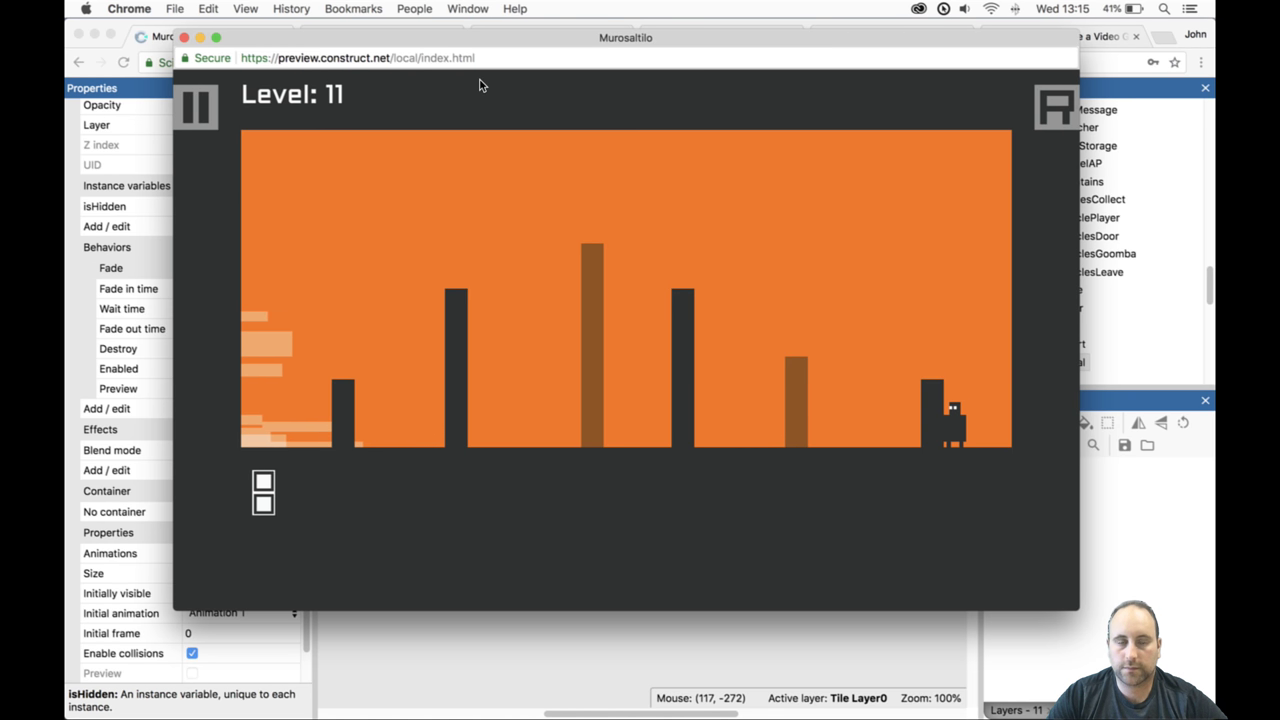
key(Left)
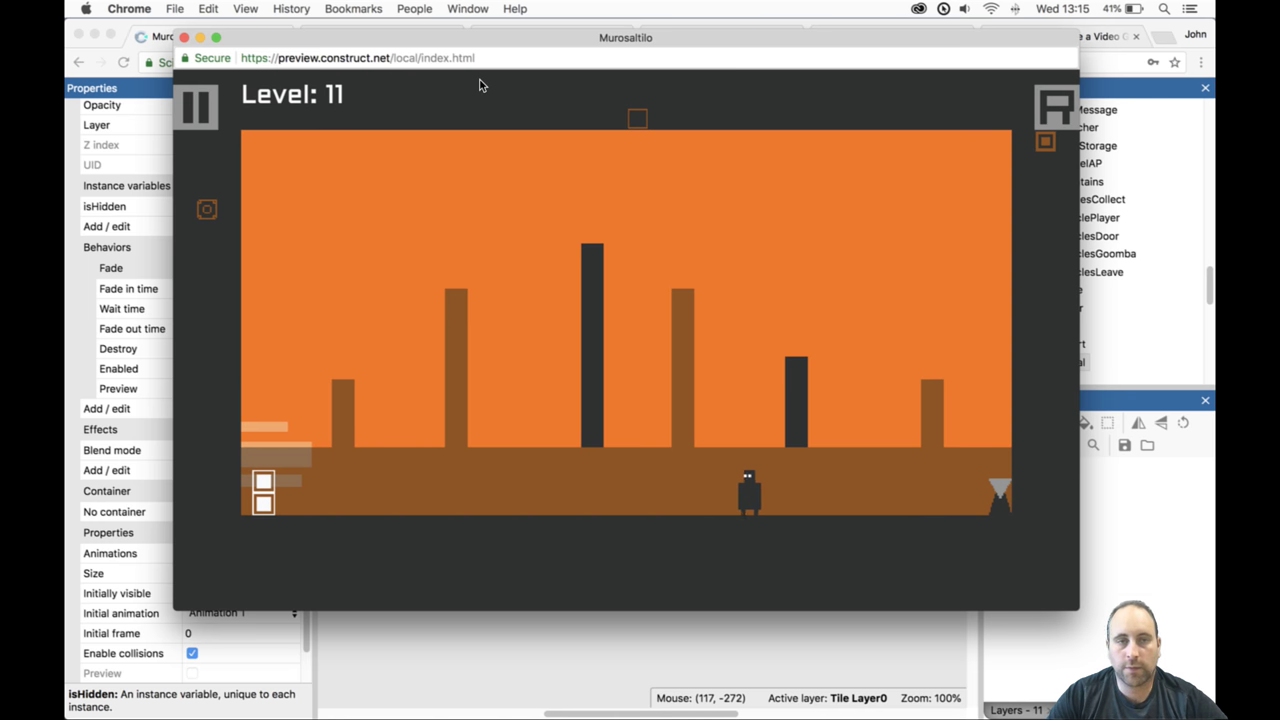
key(Left)
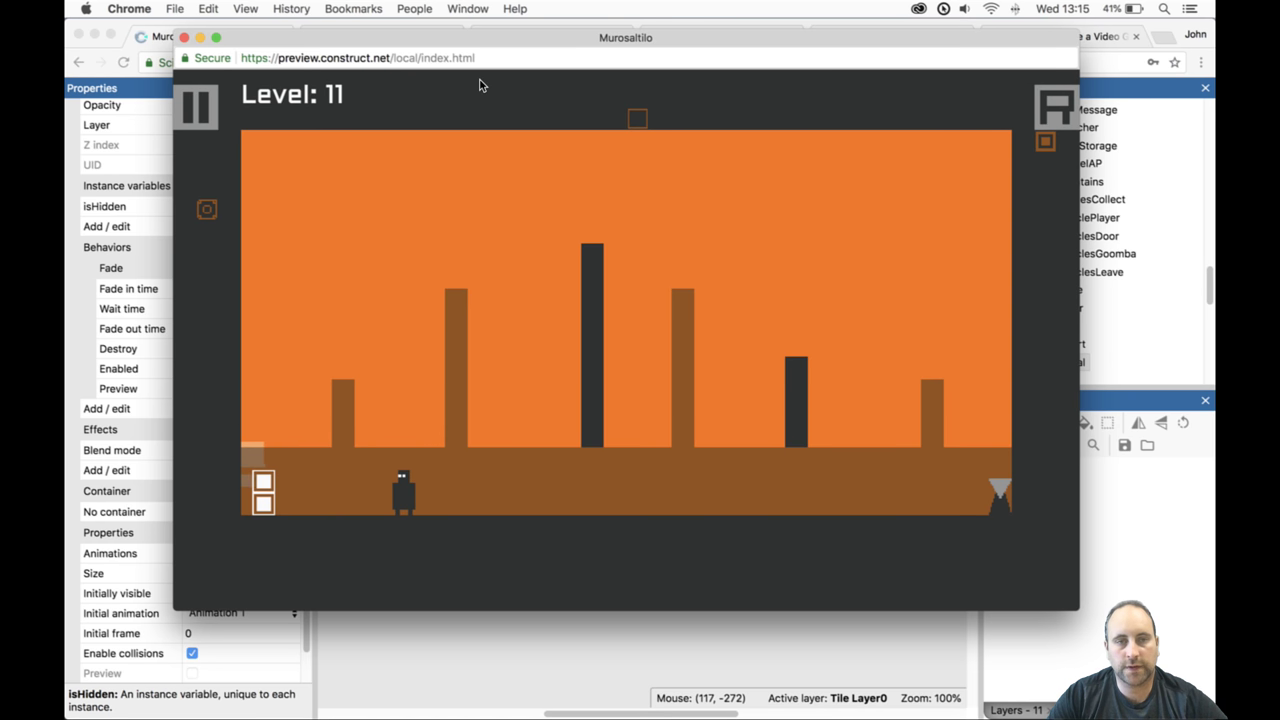
key(Up)
key(Left)
key(Up)
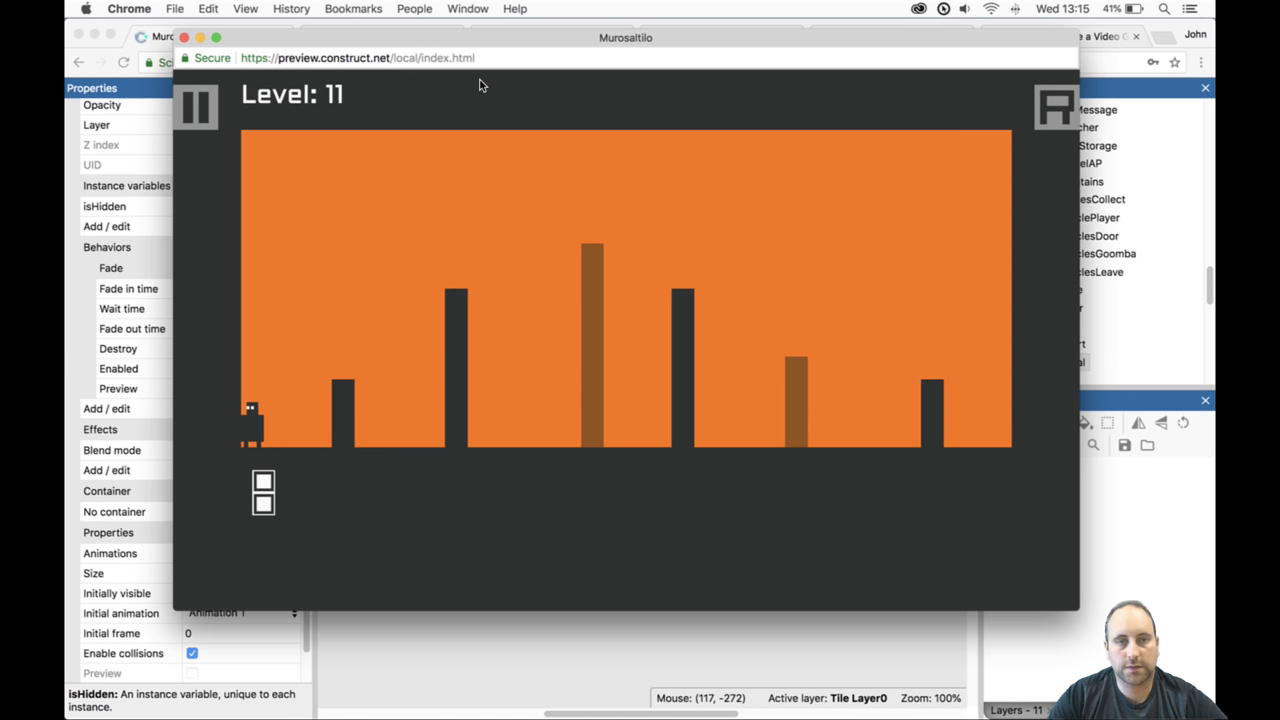
key(Right)
key(Up)
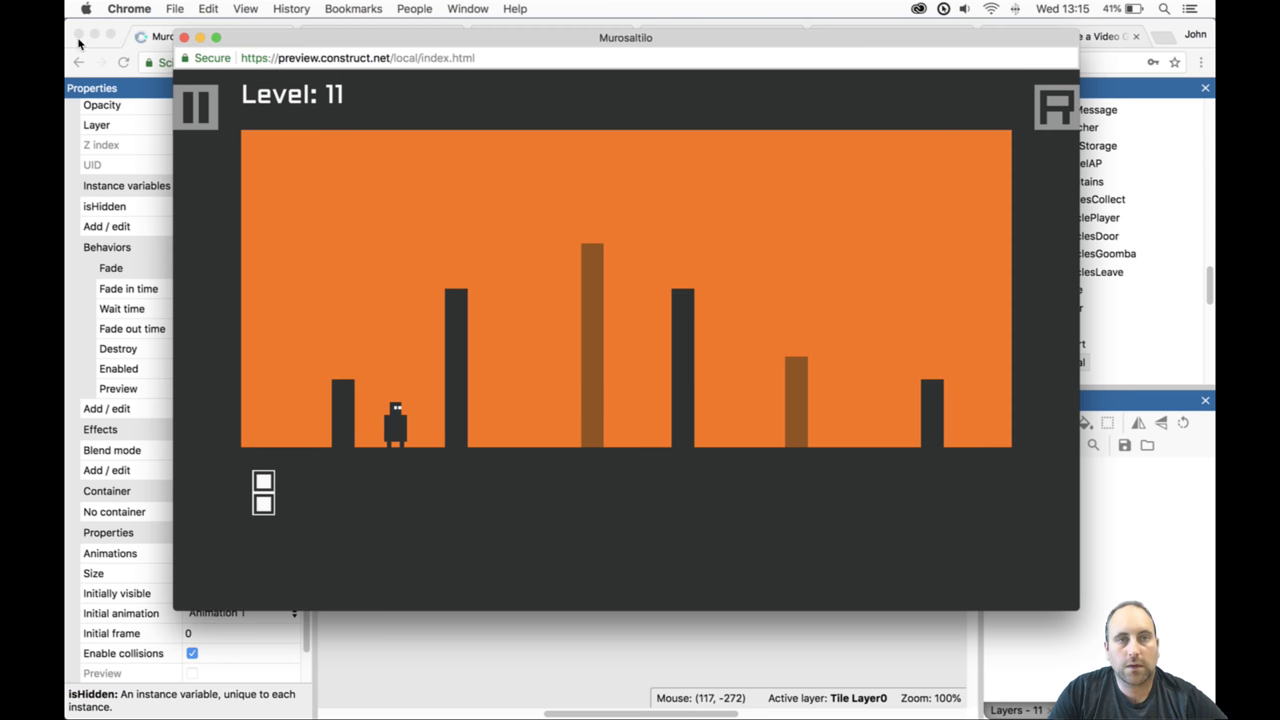
Close the preview and make Tile Layer 1 the active layer.
click(183, 38)
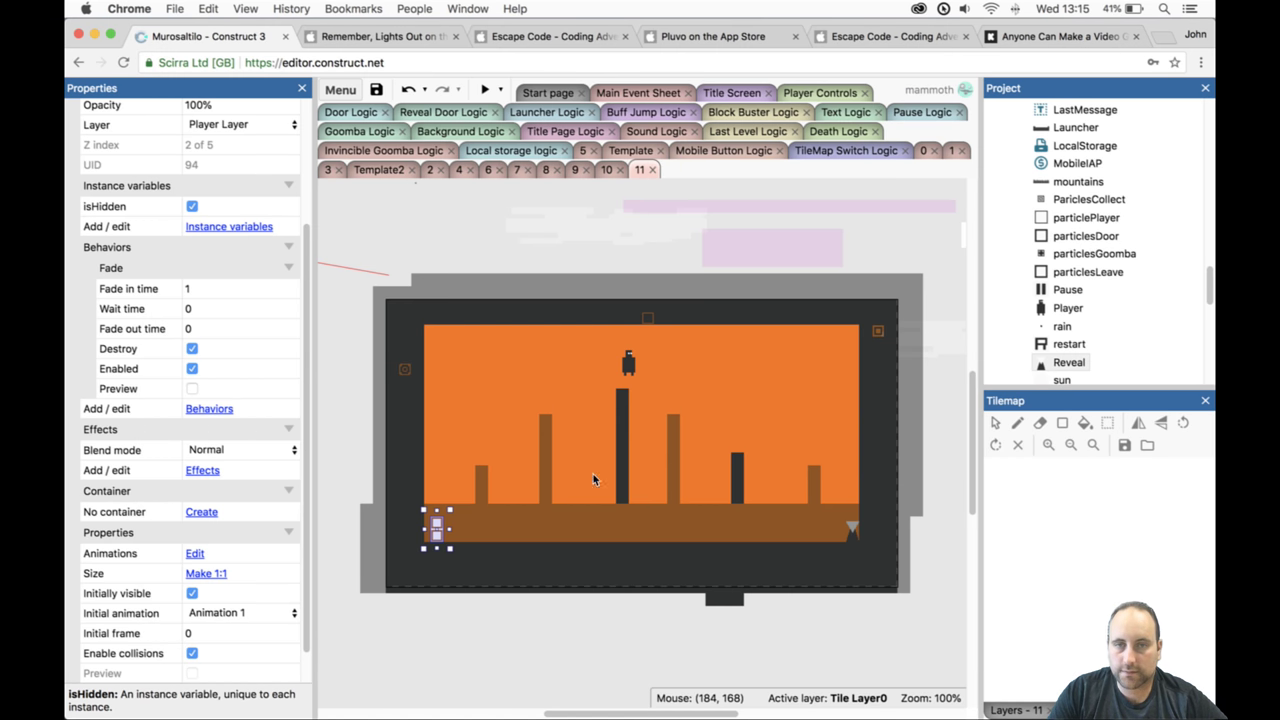
click(691, 488)
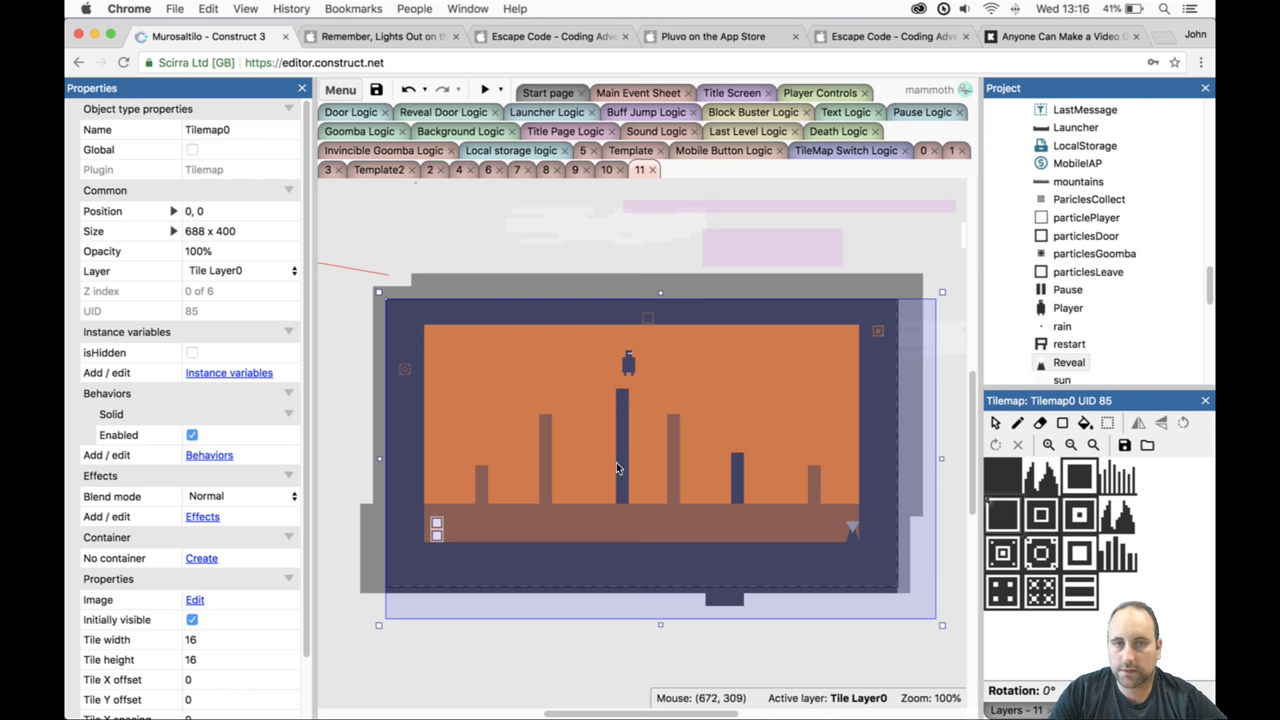
click(995, 422)
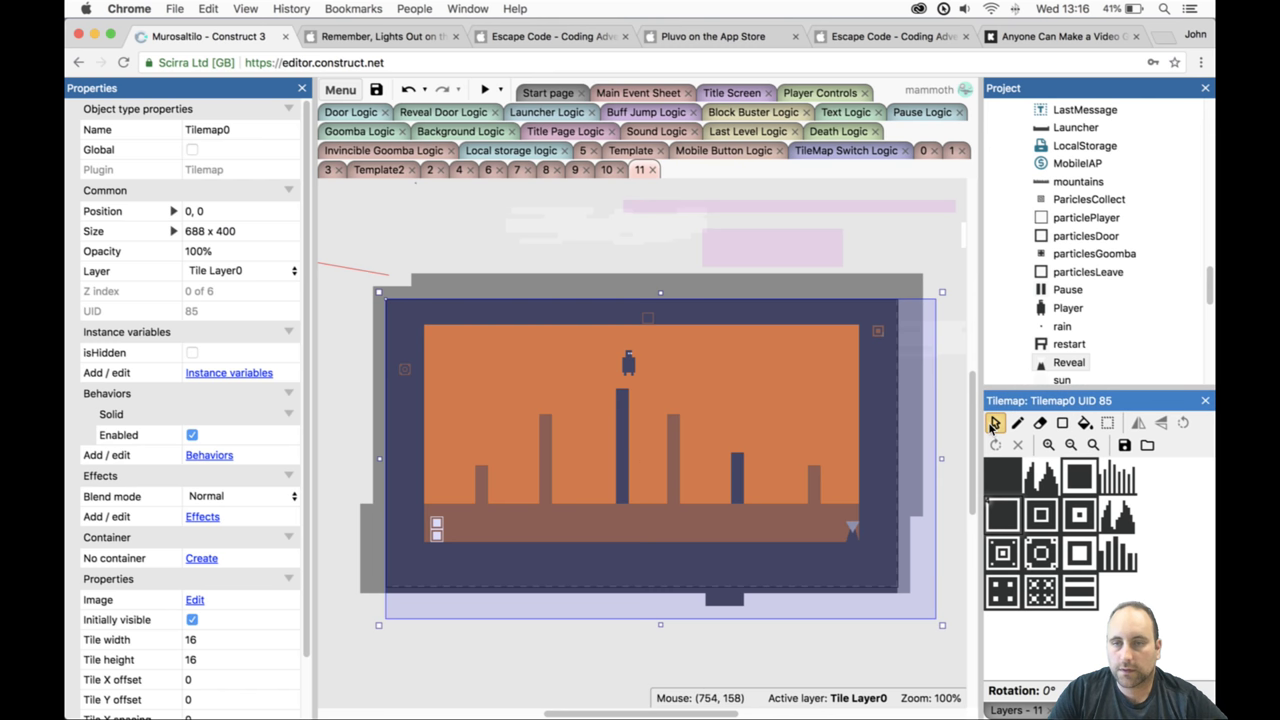
click(1018, 711)
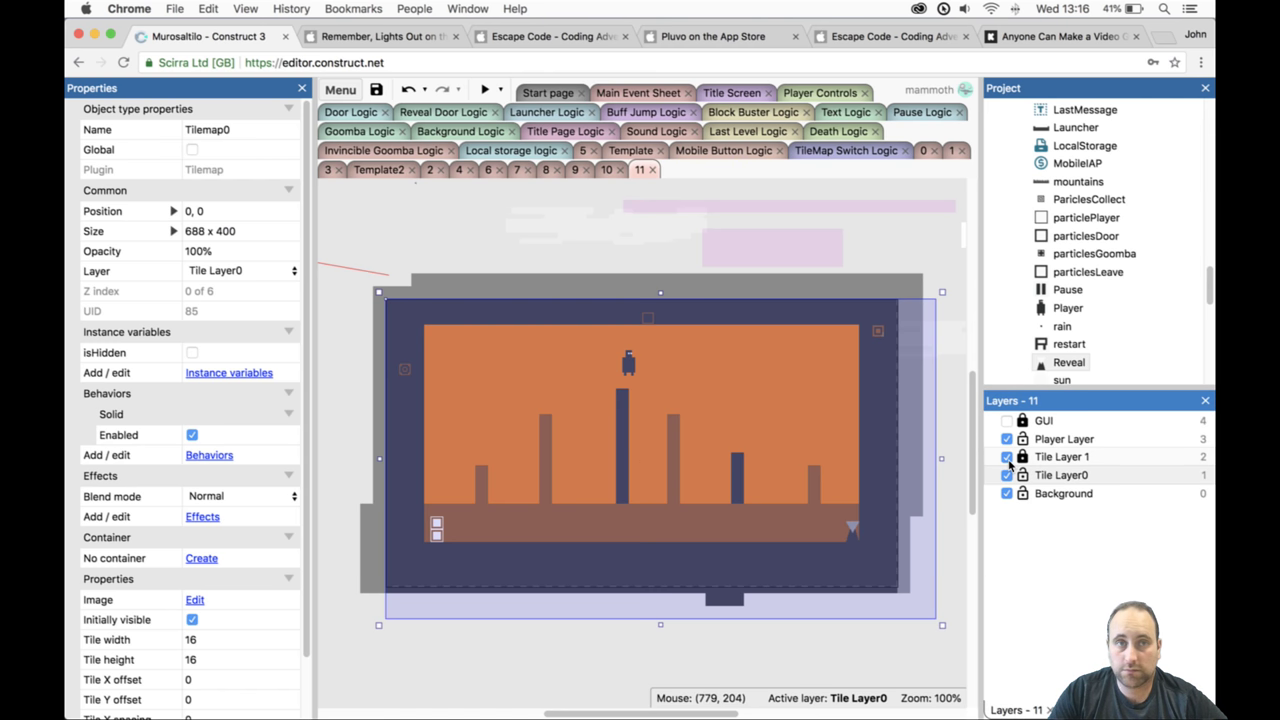
click(1047, 478)
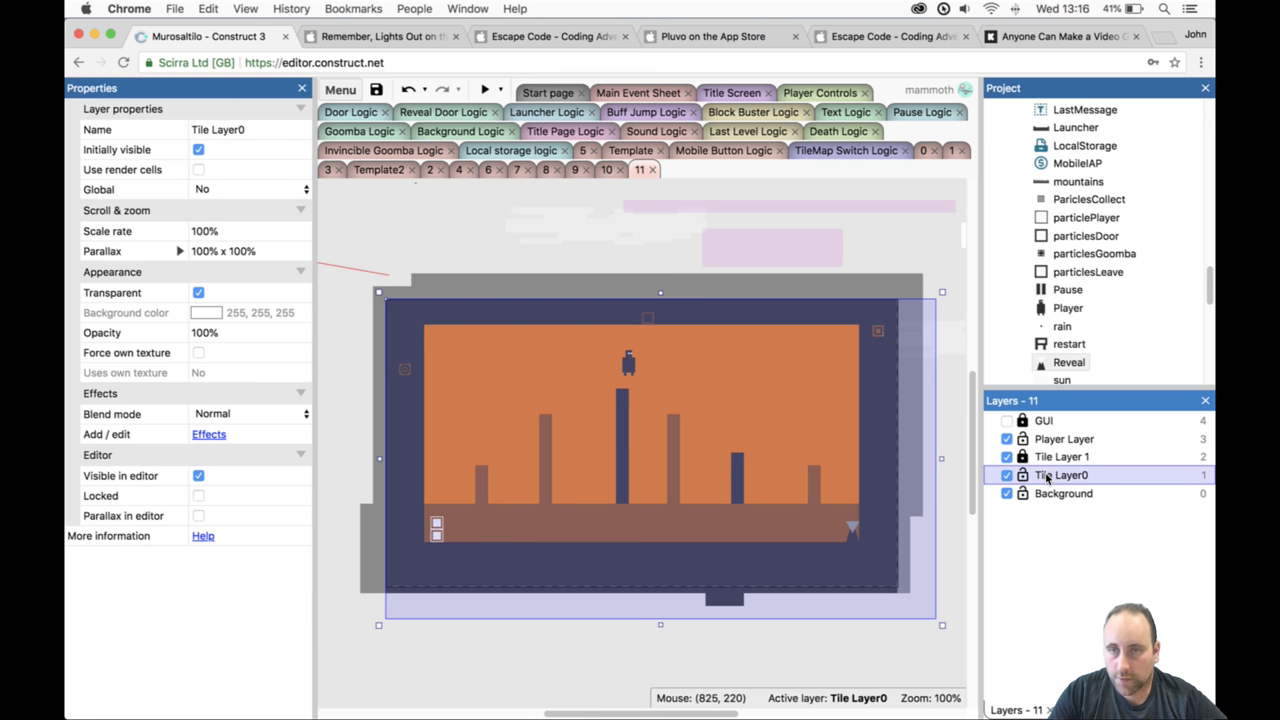
click(1022, 459)
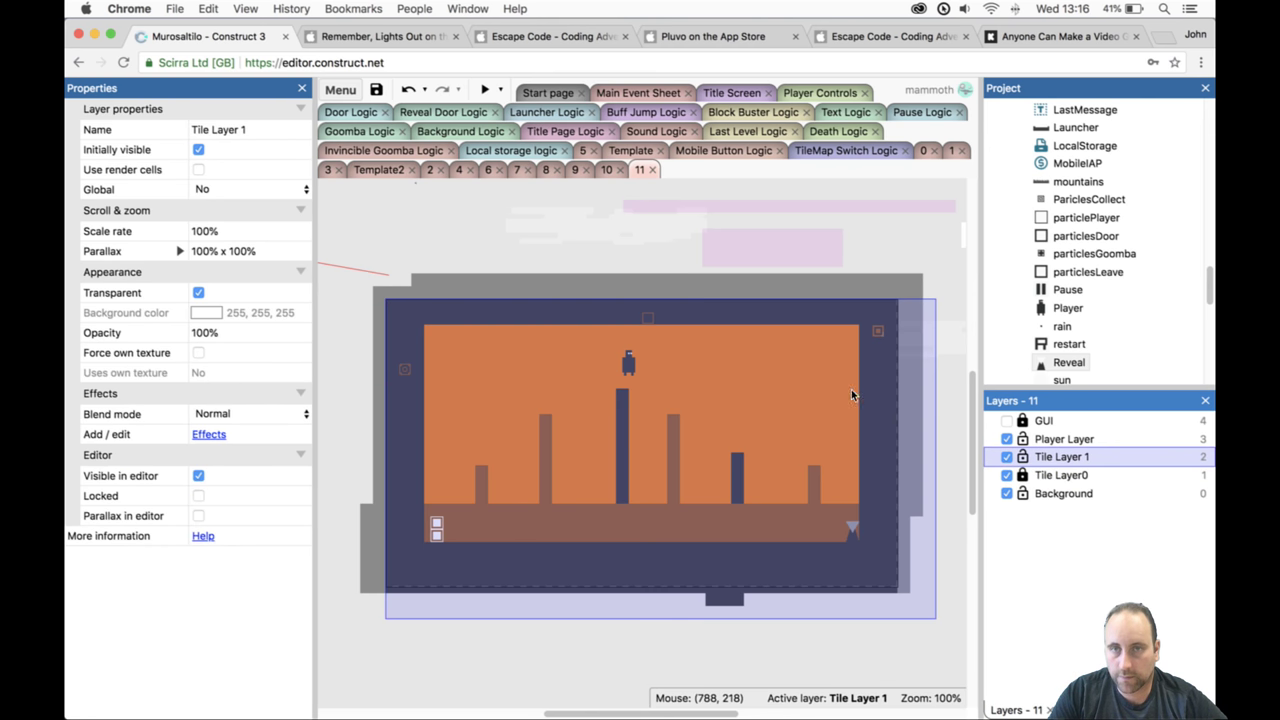
click(852, 321)
Paint a dark solid tile on the left pillar's top, then undo it.
click(840, 360)
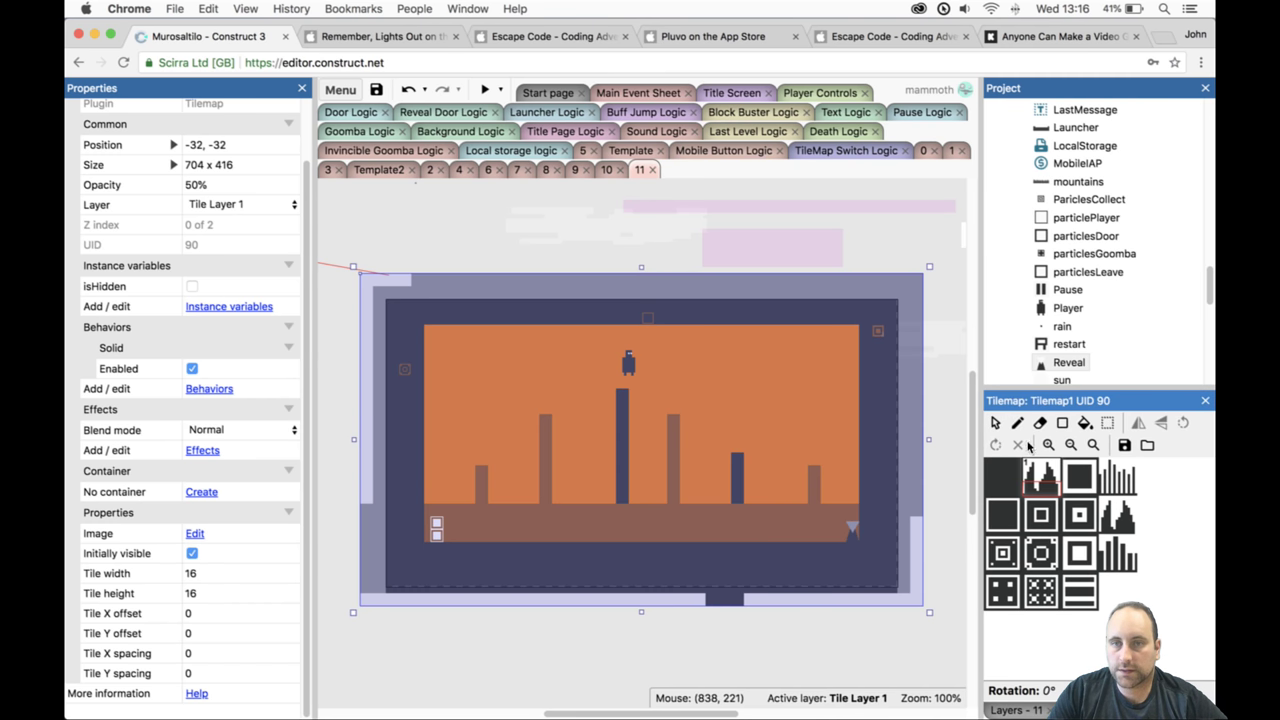
click(1004, 476)
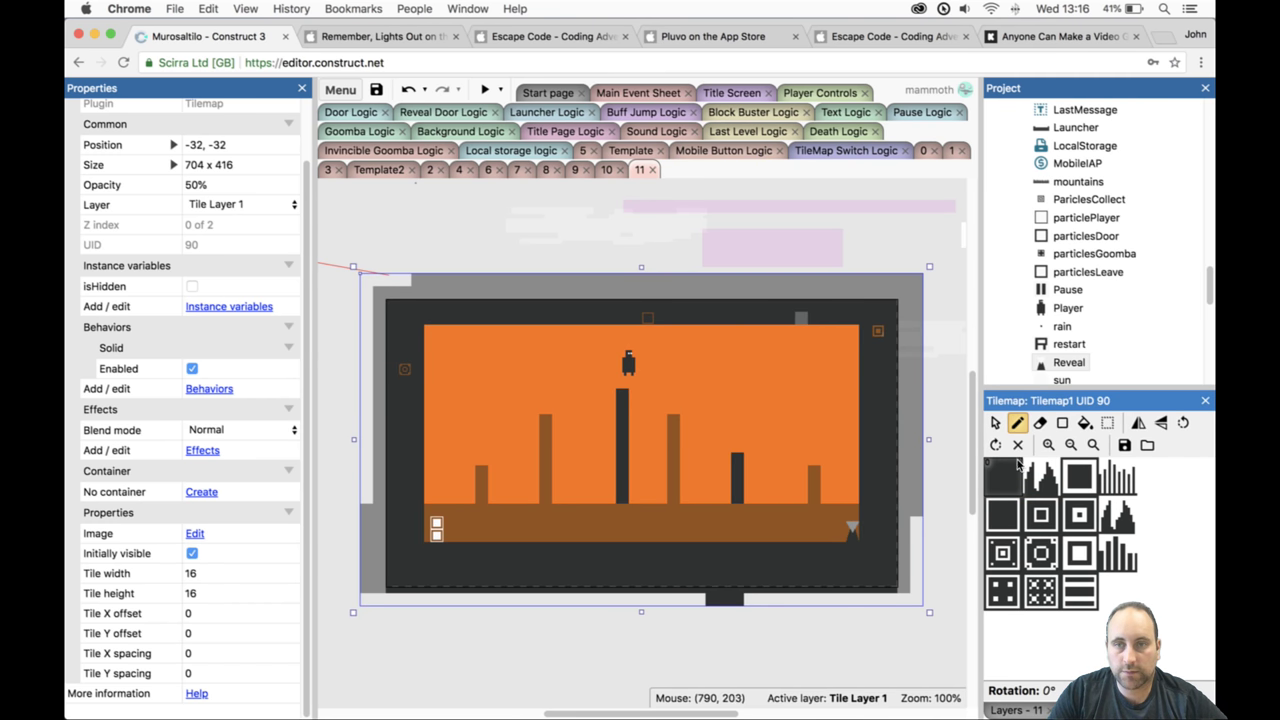
click(545, 471)
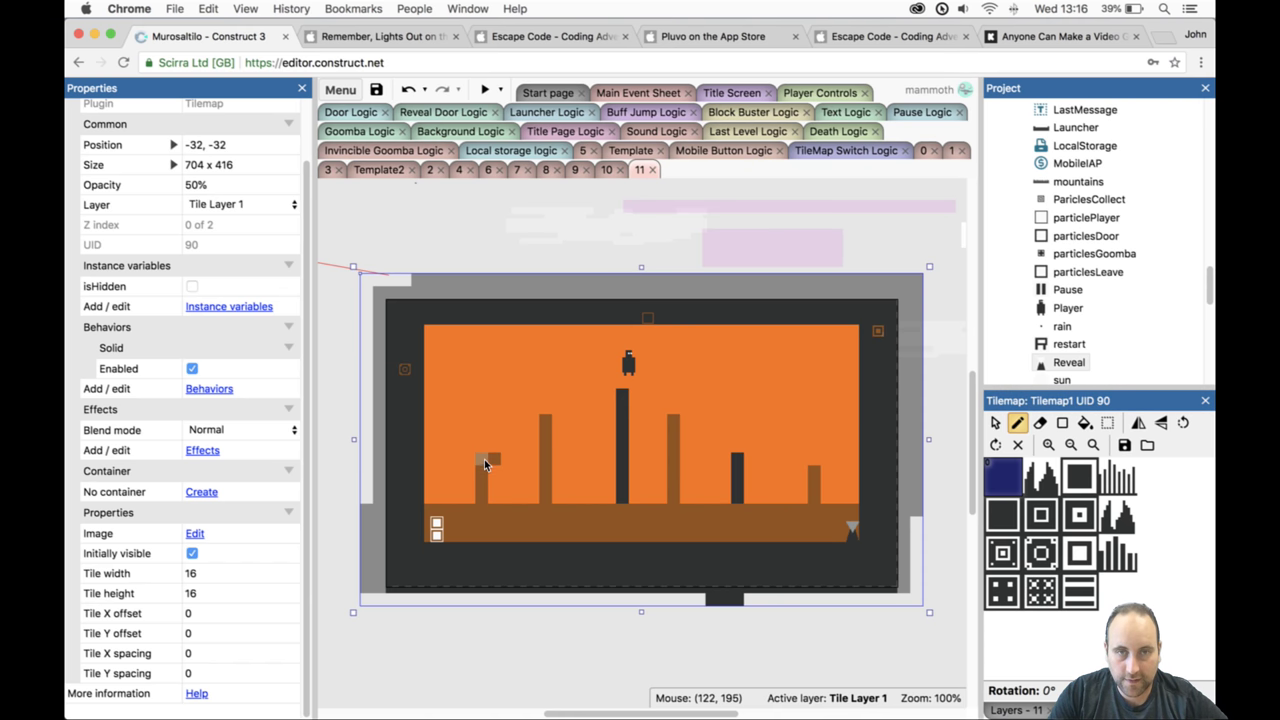
key(super+z)
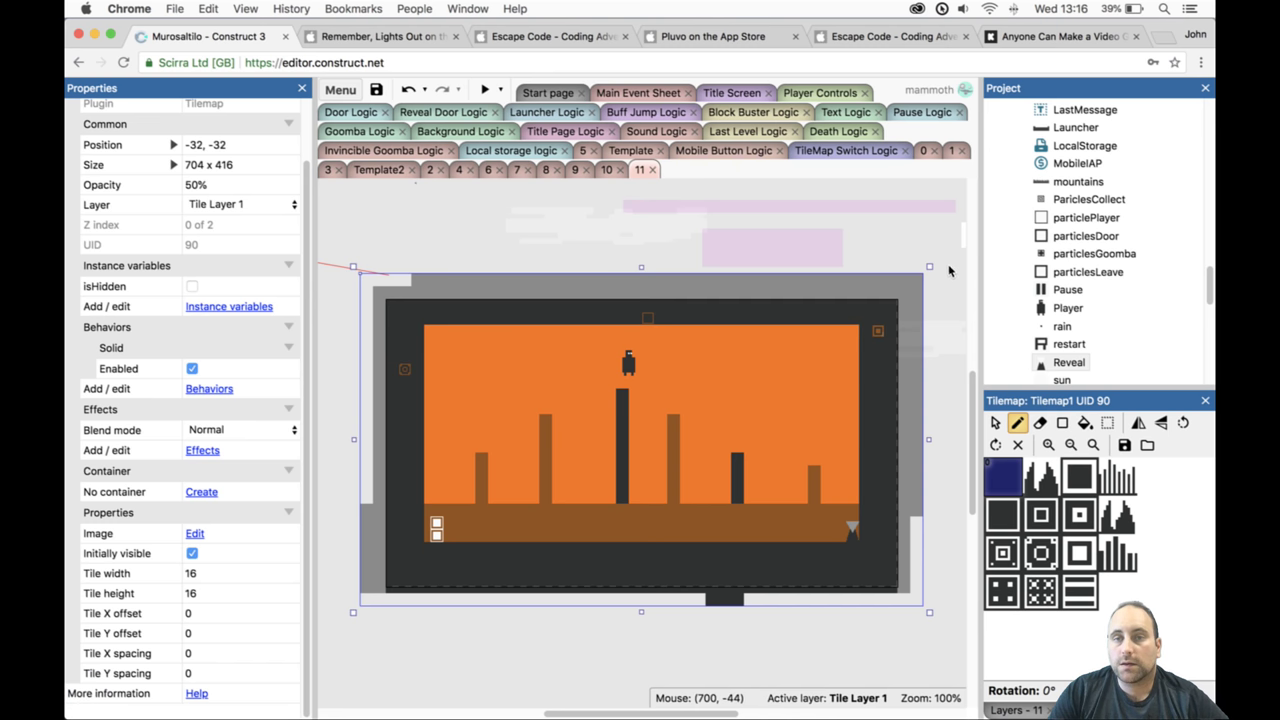
click(995, 422)
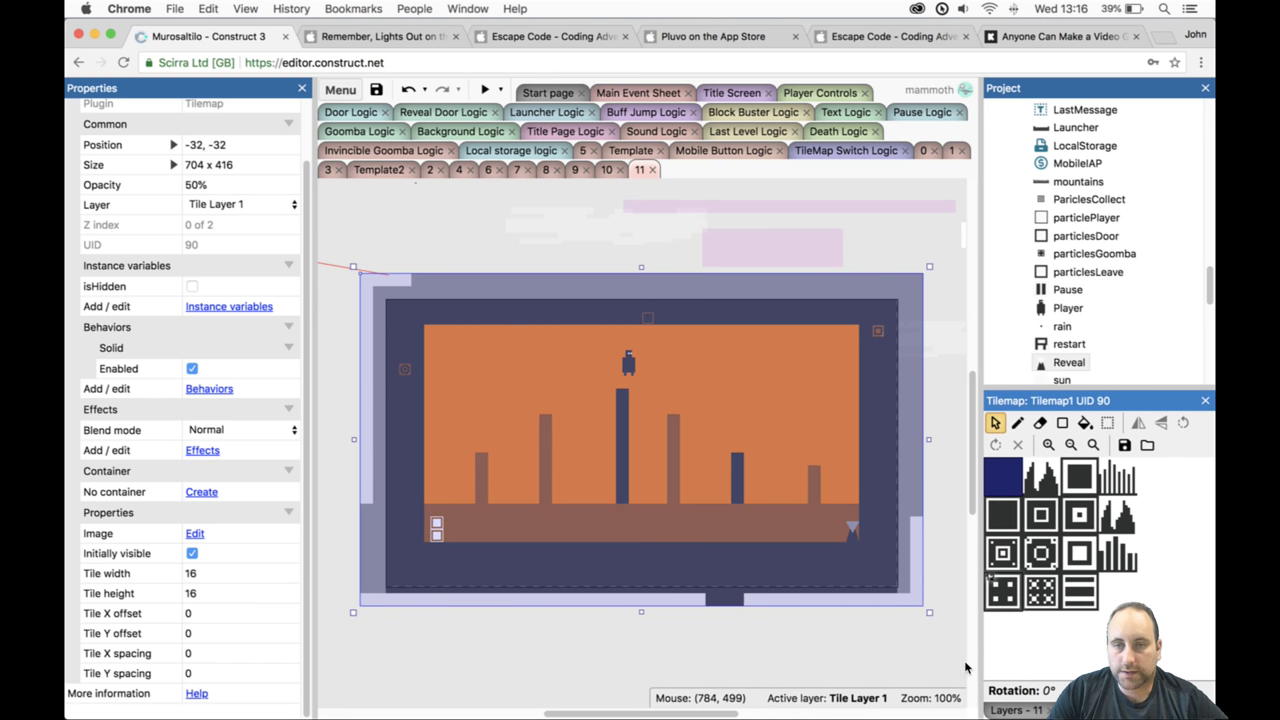
Insert a new Sprite object into level 11 via the spr search.
double_click(833, 648)
text(spr)
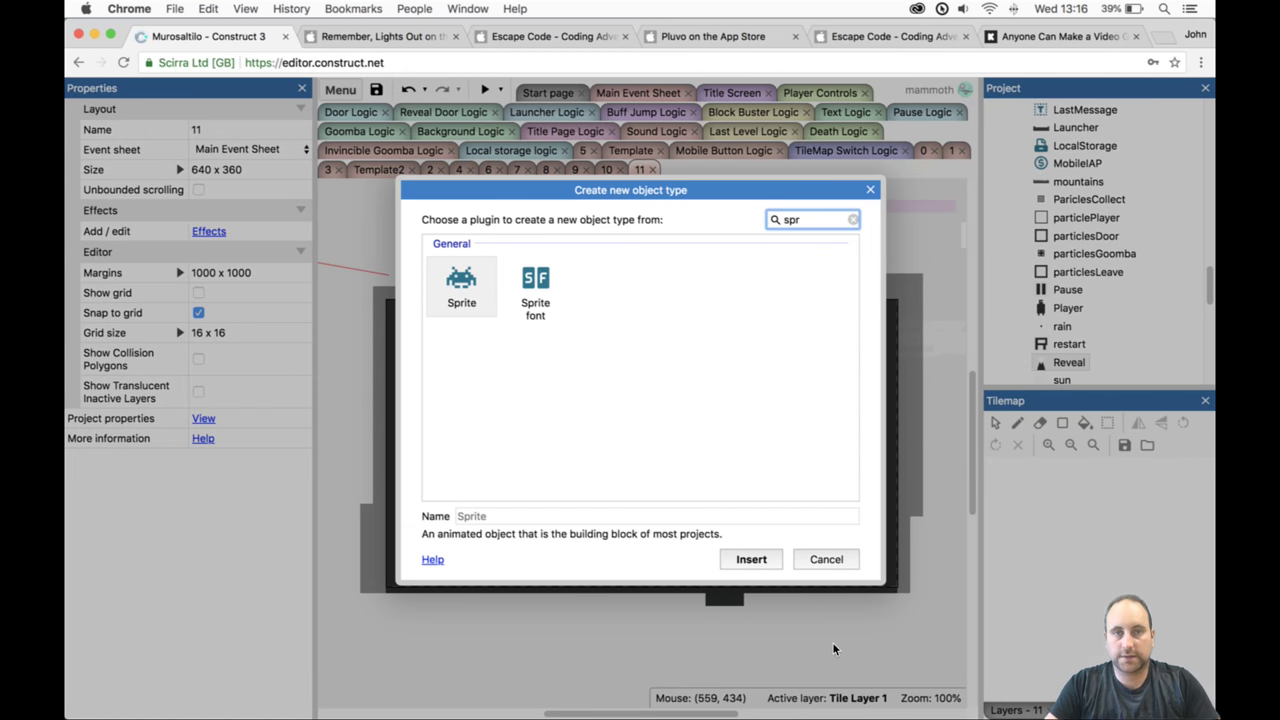
key(Return)
Place the new sprite and resize its image canvas to 16x16.
click(464, 239)
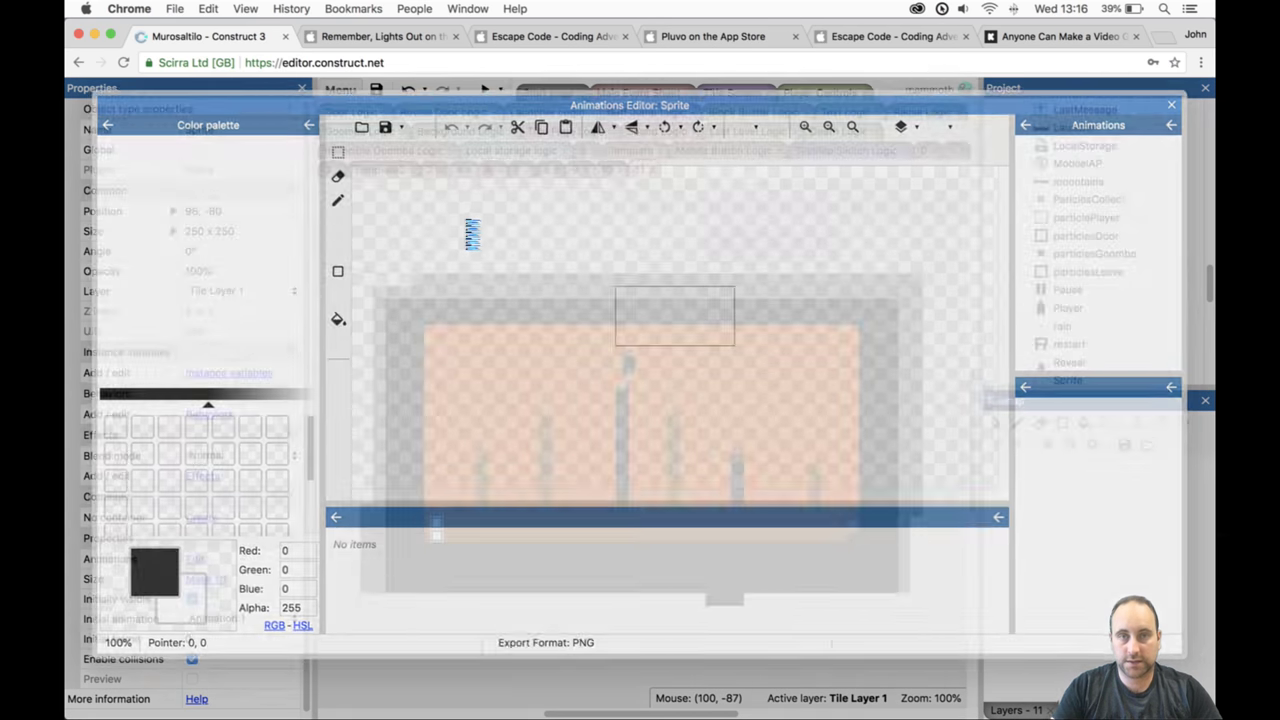
click(773, 126)
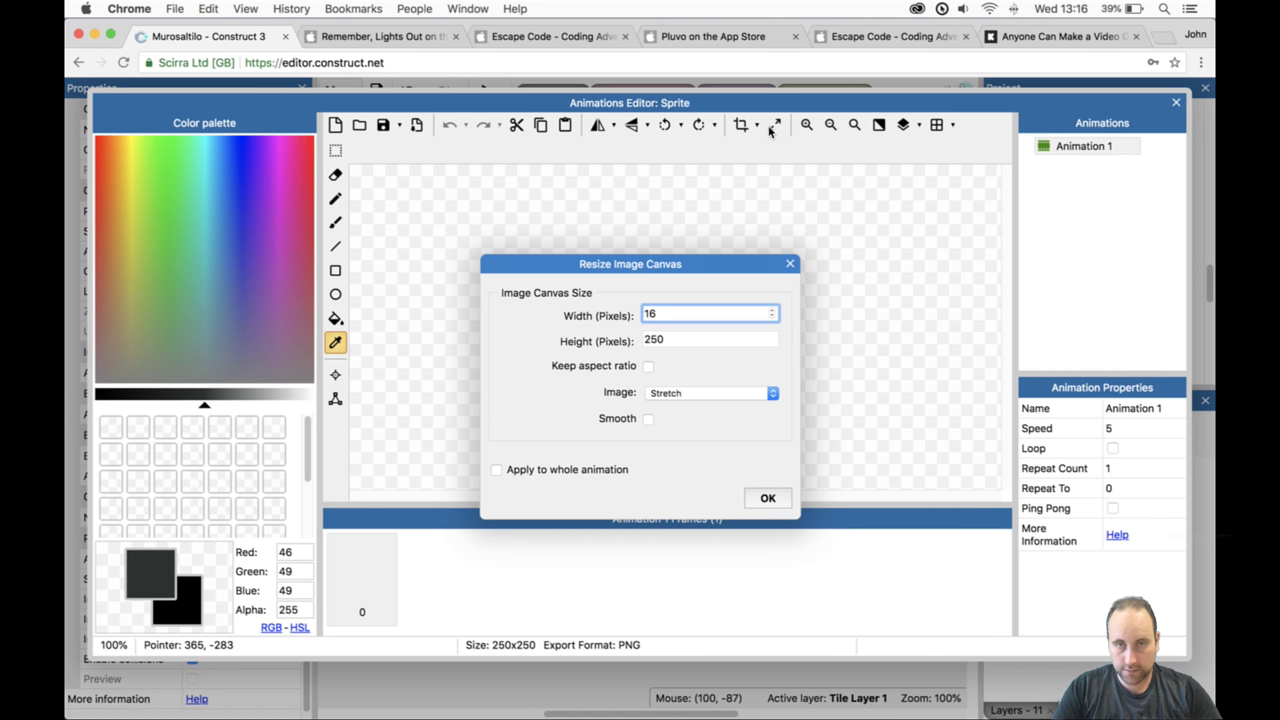
key(Tab)
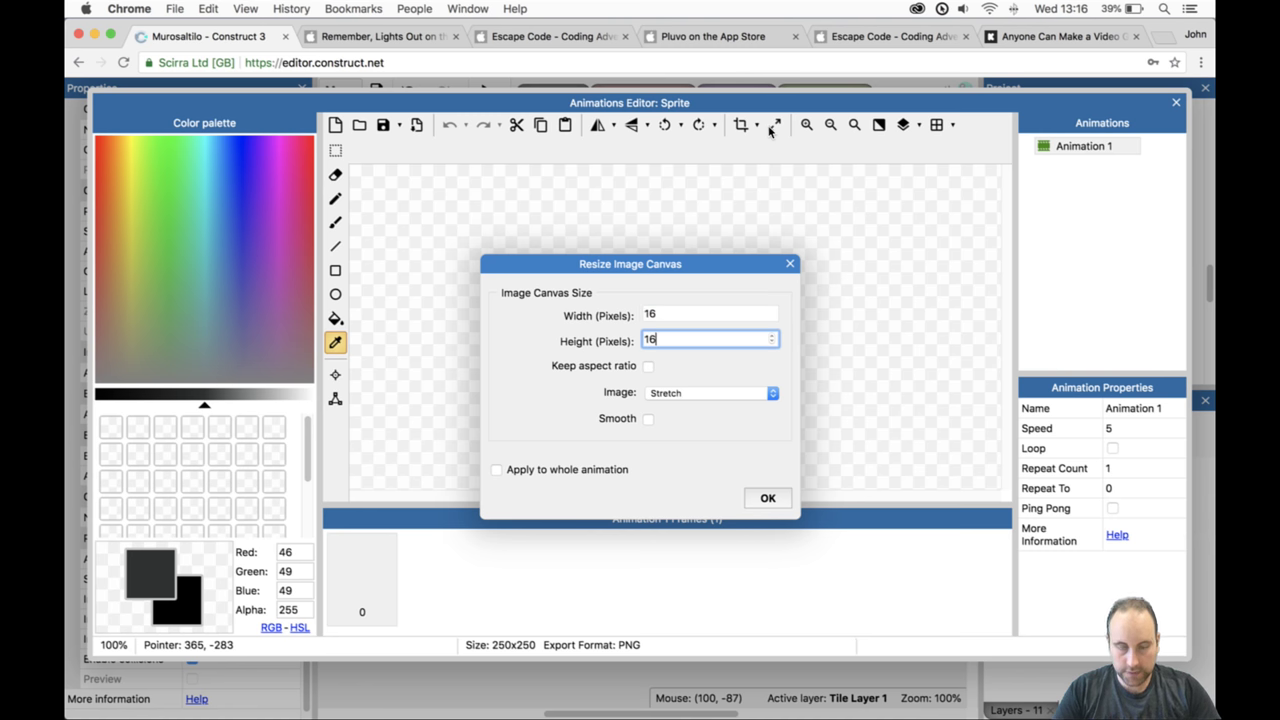
text(16)
key(Return)
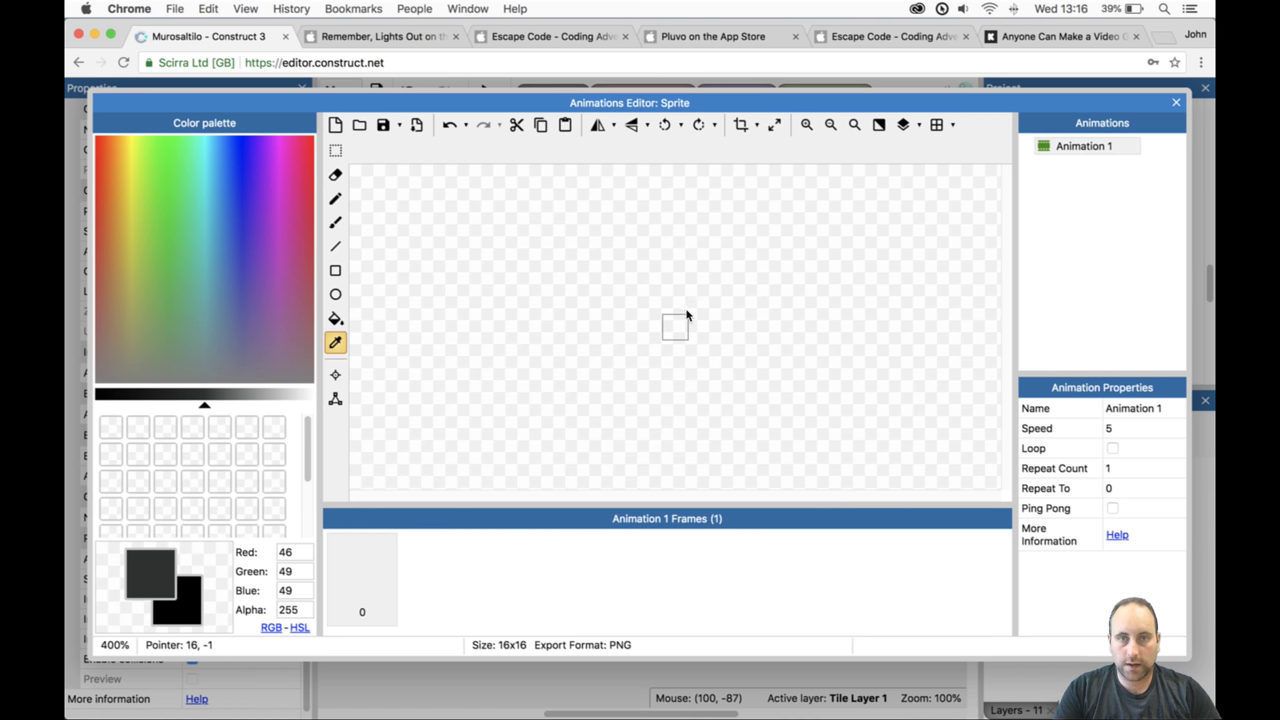
scroll(684, 314, up, 3)
scroll(646, 303, up, 1)
scroll(646, 305, down, 1)
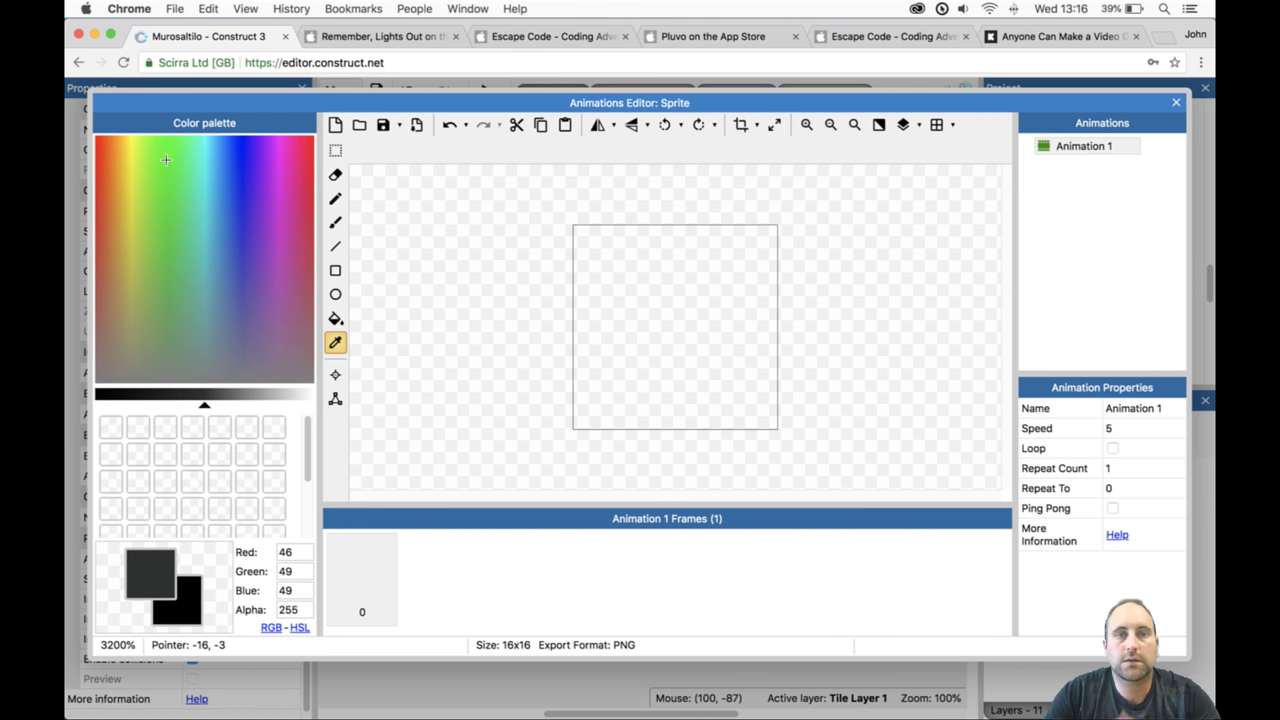
Draw a thickness-2 dark vertical bar down the full height of the sprite.
click(335, 199)
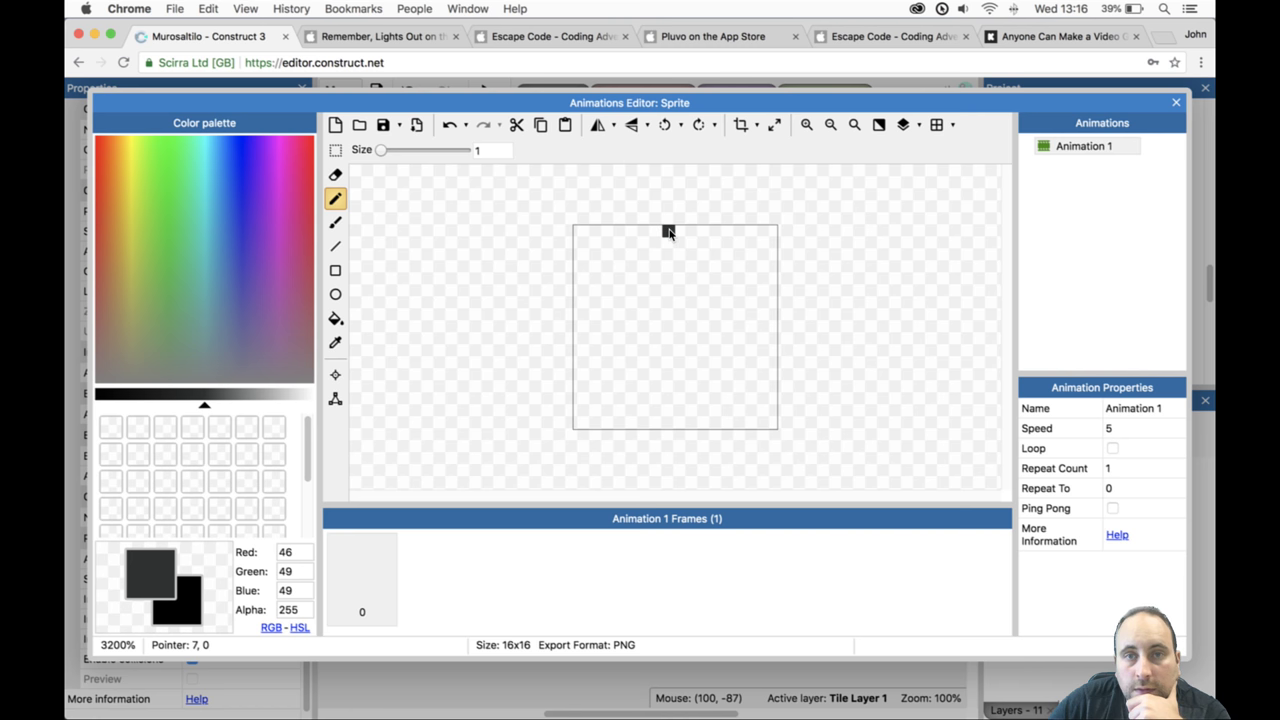
drag(669, 232, 683, 232)
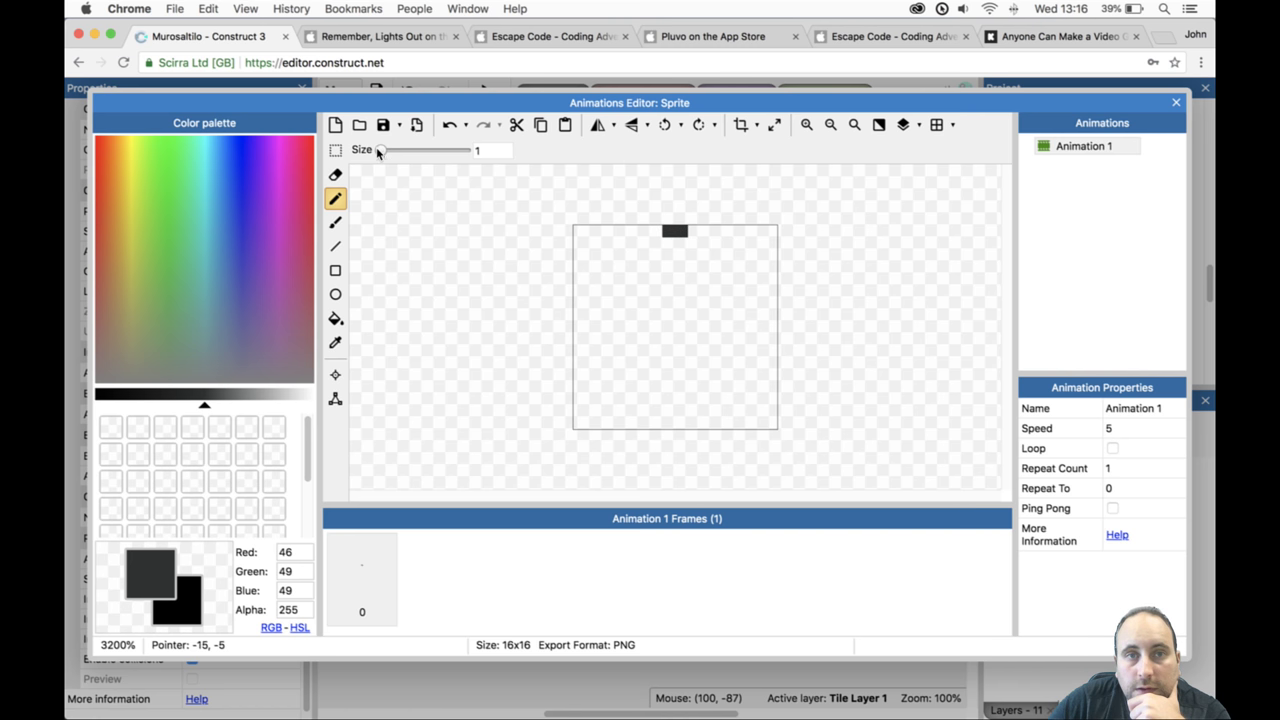
drag(380, 149, 386, 149)
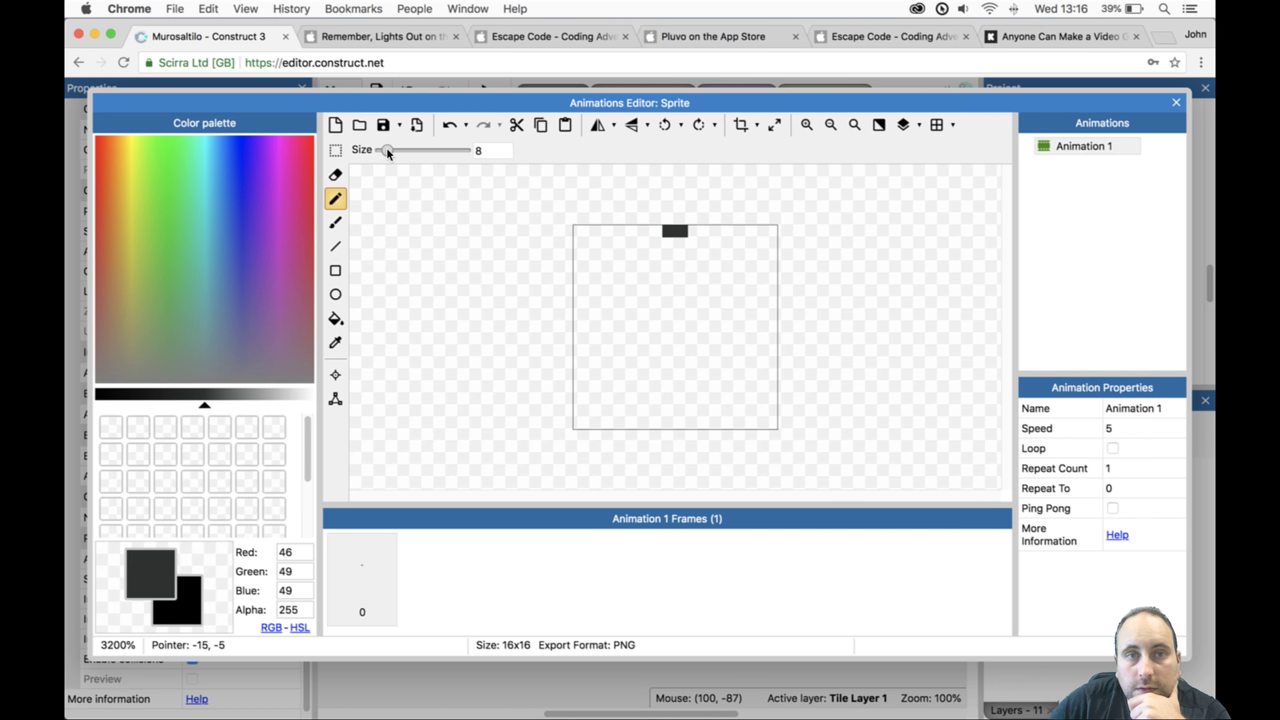
click(335, 246)
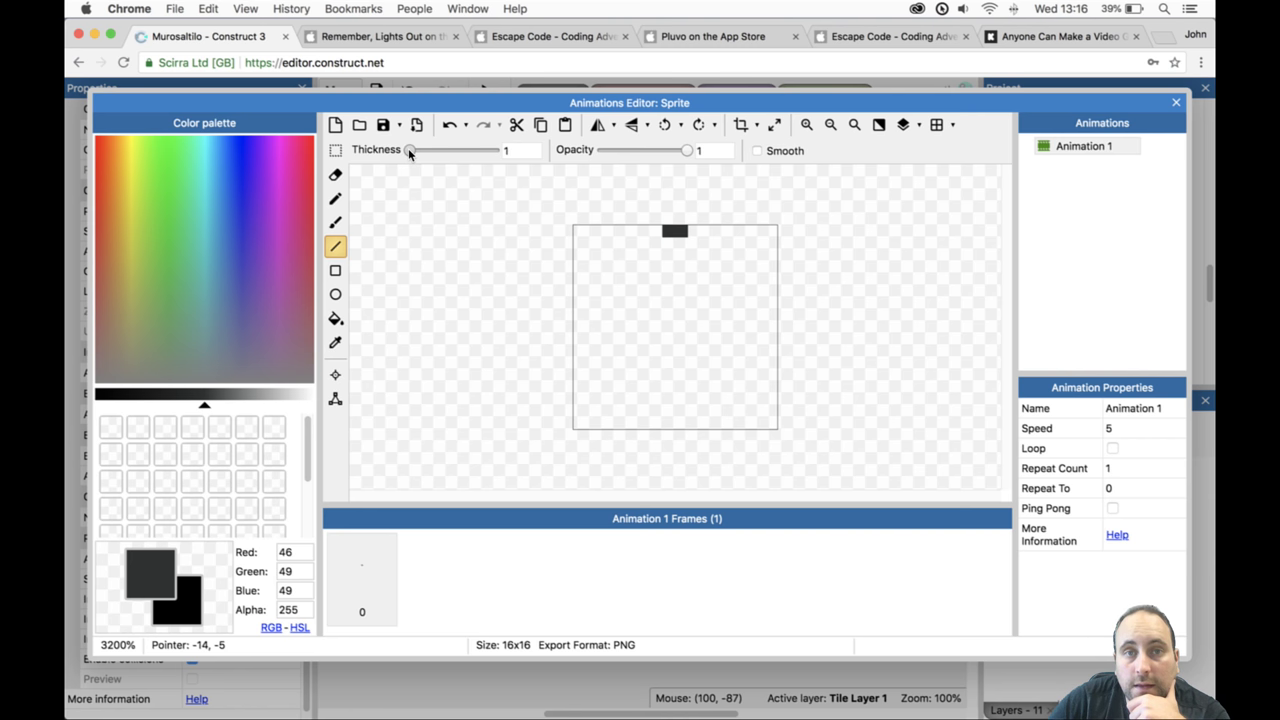
drag(408, 148, 411, 147)
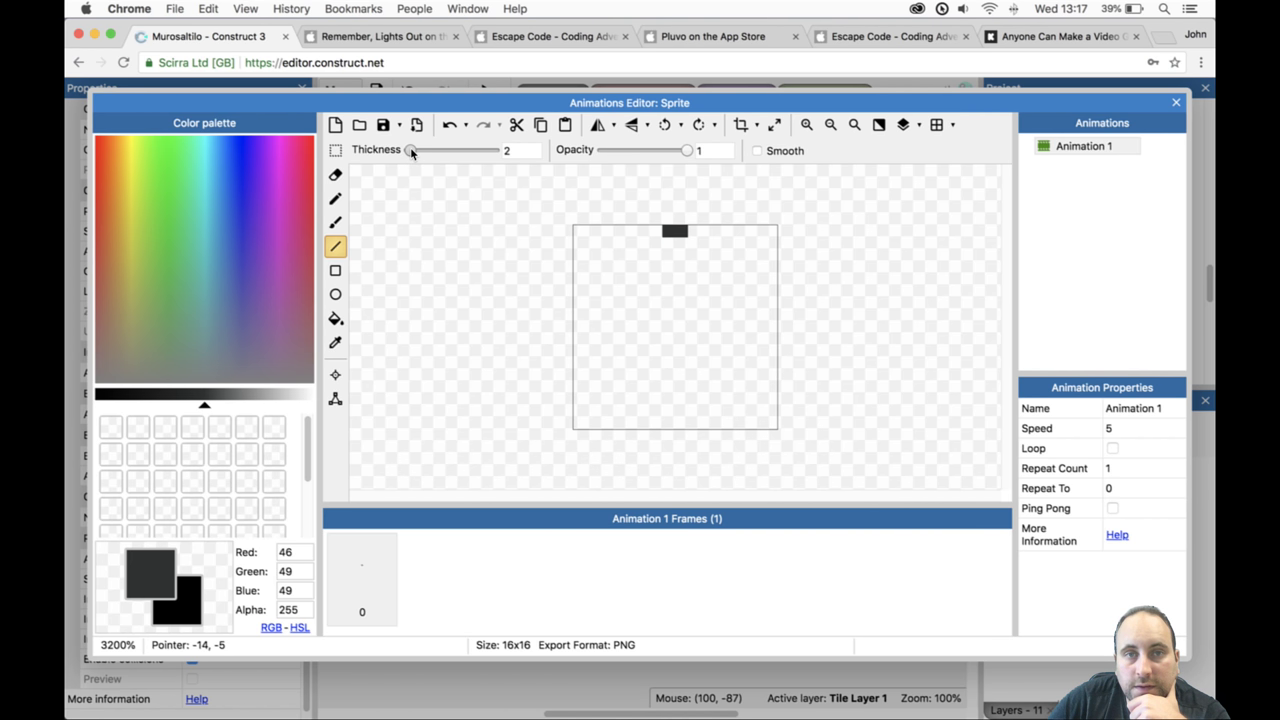
drag(667, 251, 691, 320)
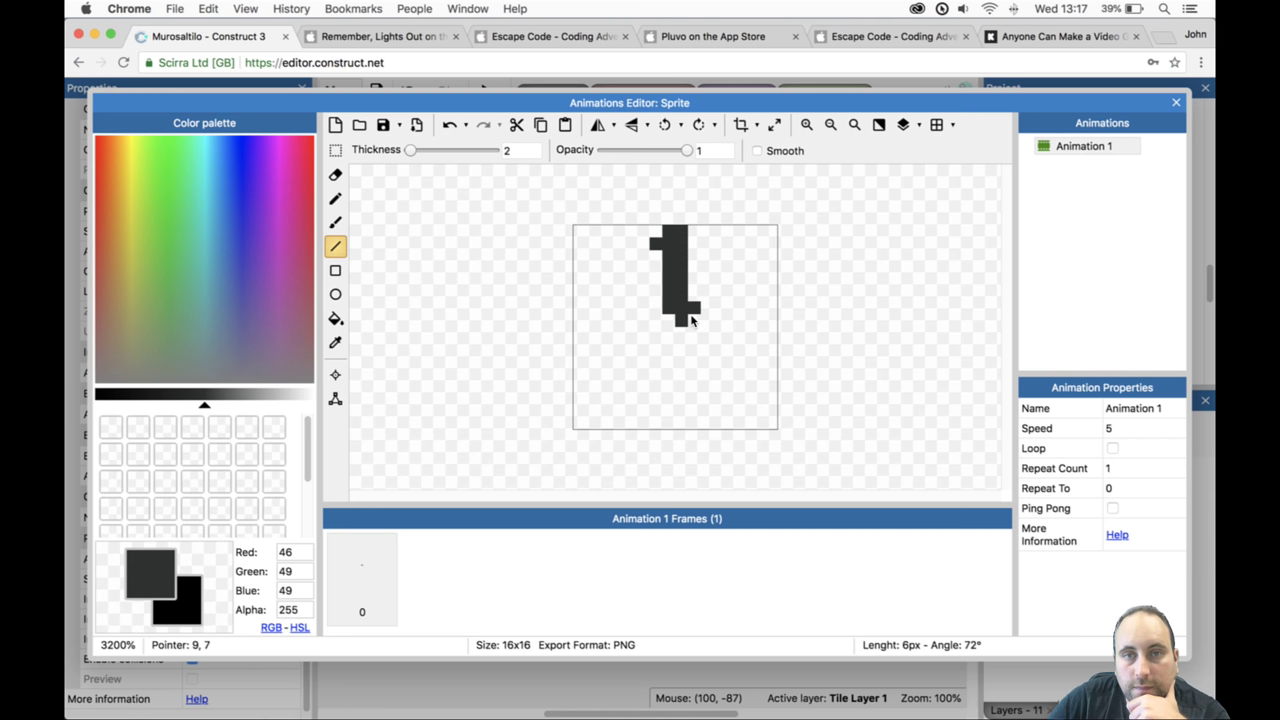
key(ctrl+z)
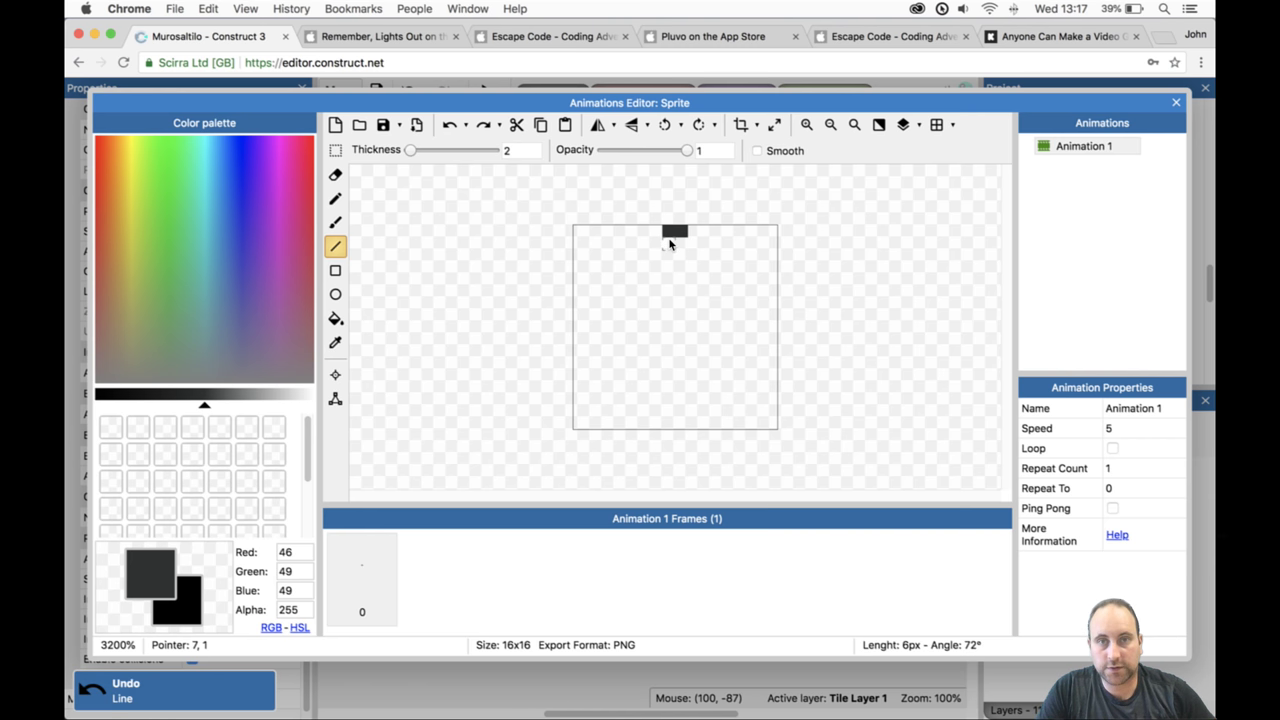
drag(671, 243, 690, 530)
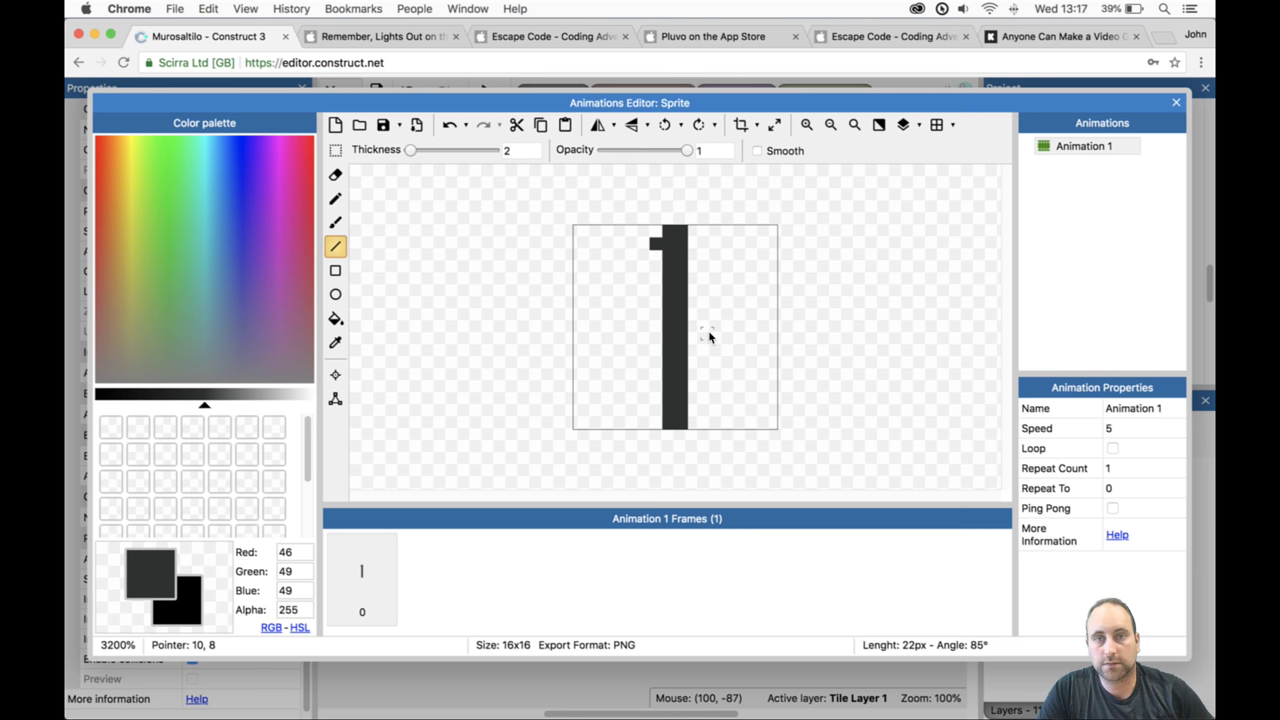
Erase the stray pixel beside the bar's top with a size-1 eraser; discard horizontal-bar attempts.
click(334, 176)
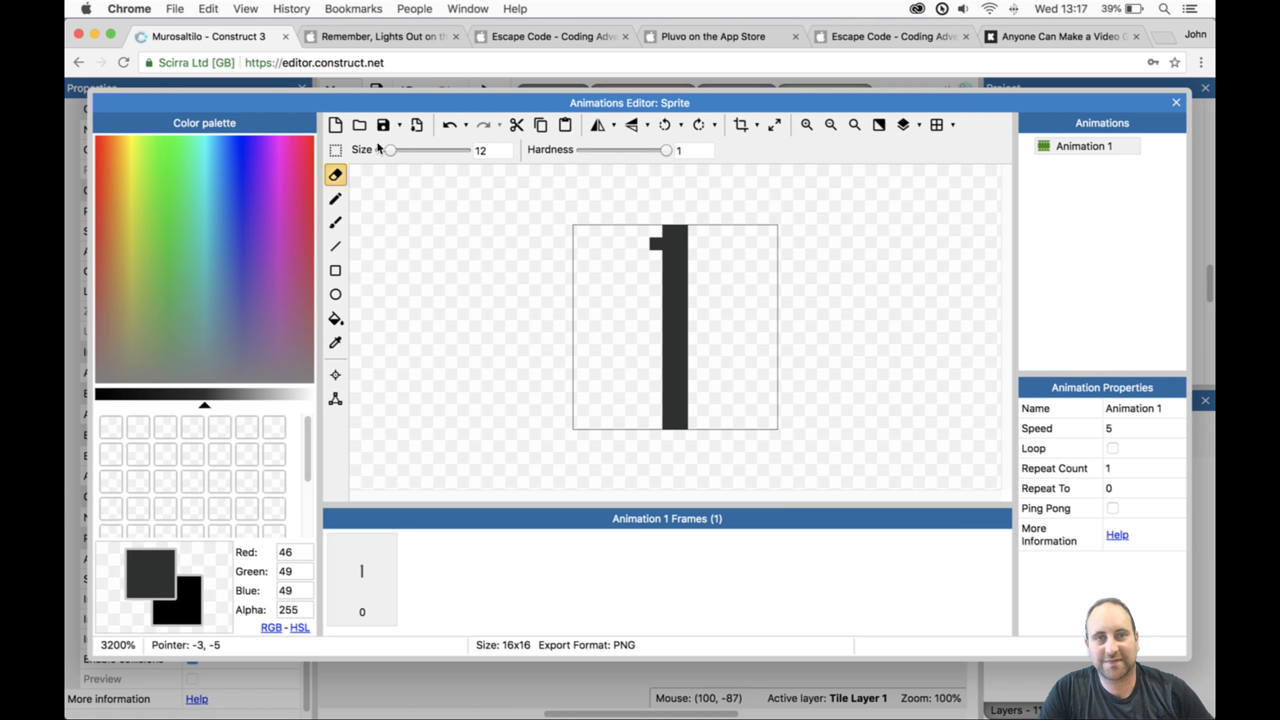
click(379, 150)
click(657, 245)
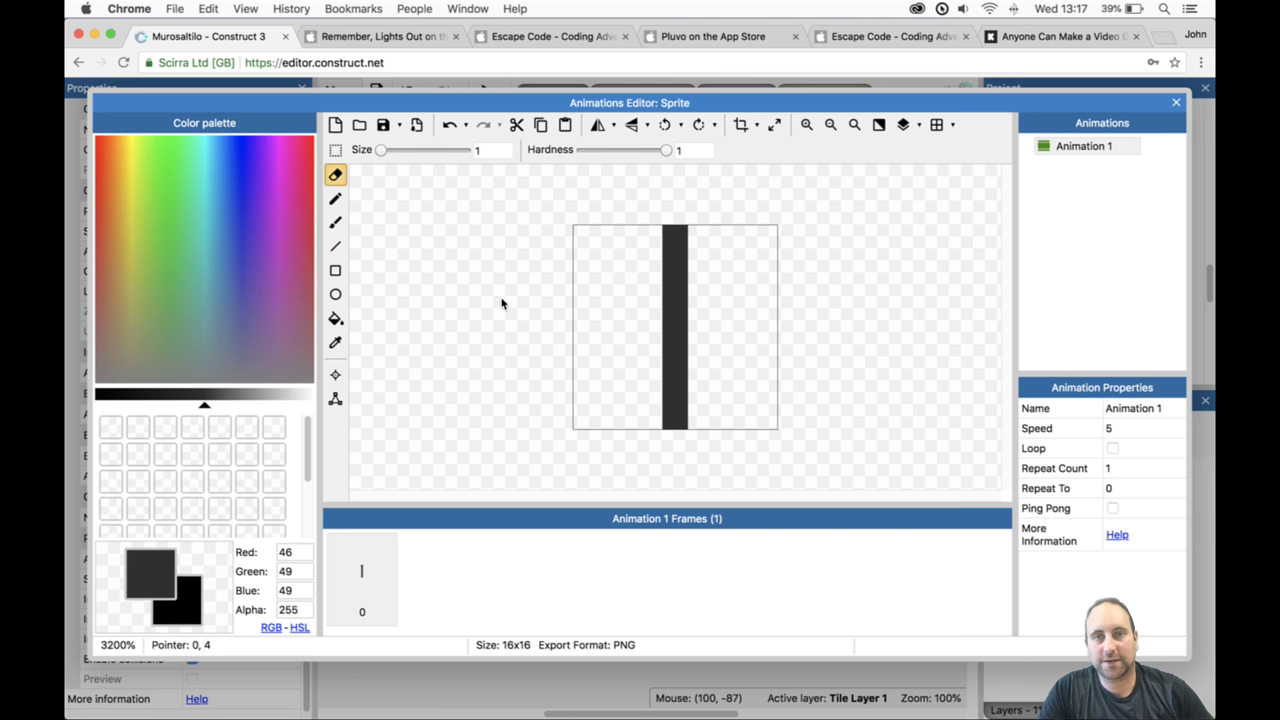
click(335, 246)
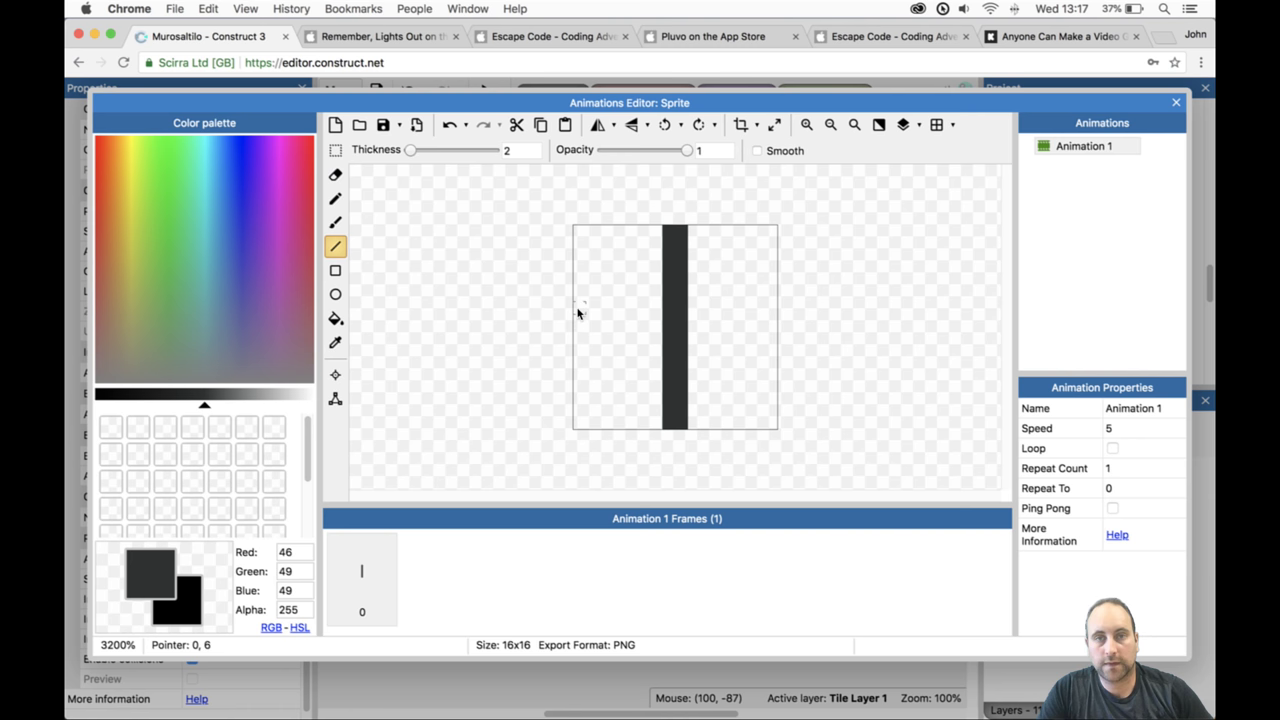
drag(579, 312, 776, 326)
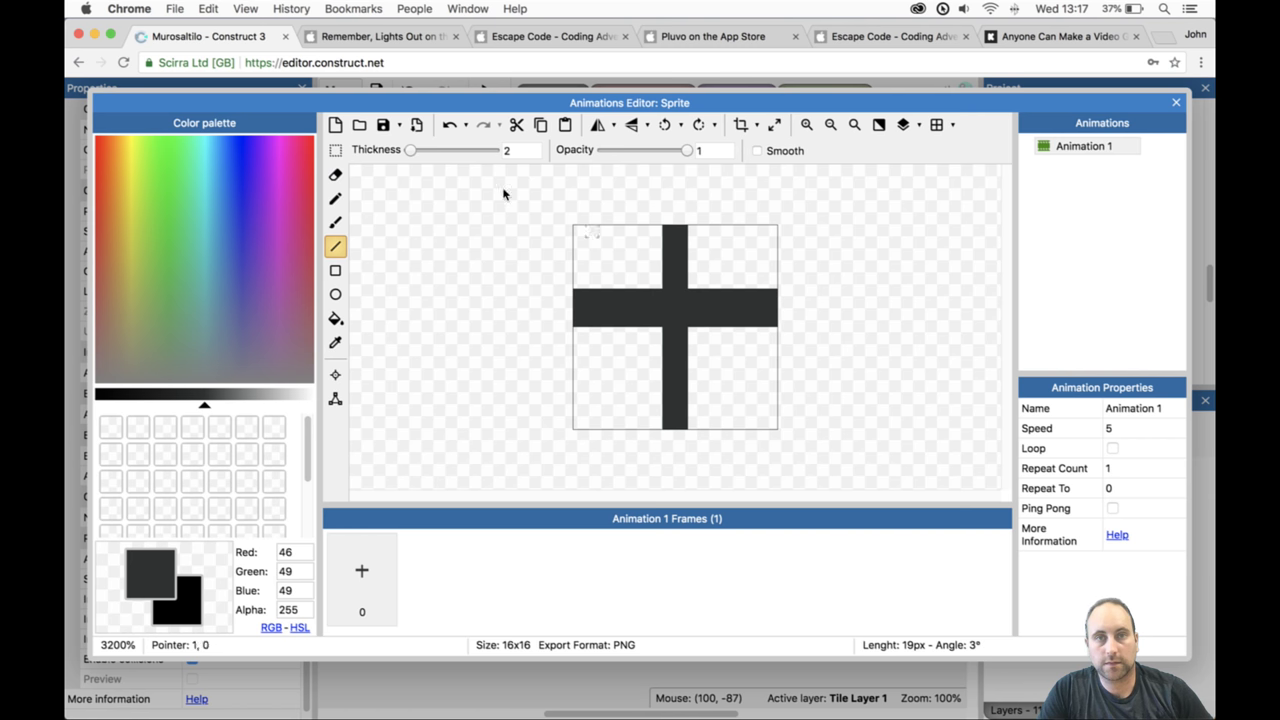
key(super+z)
drag(574, 322, 802, 327)
key(super+z)
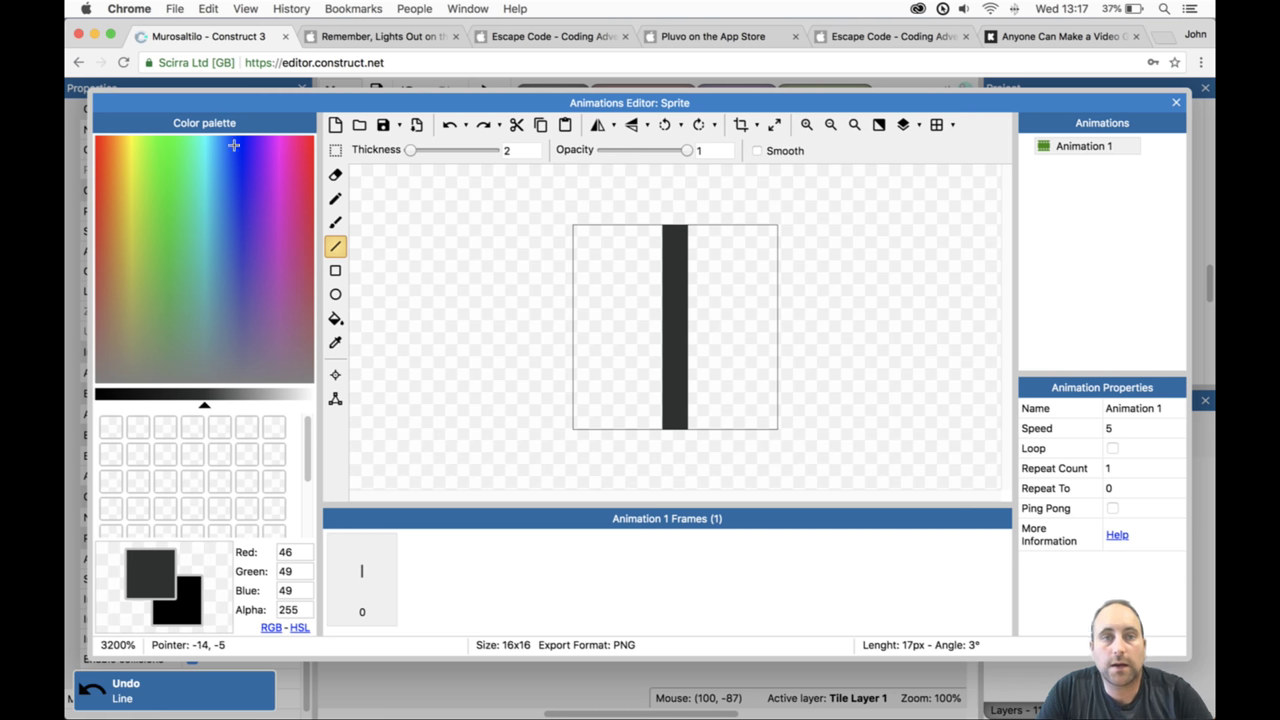
Copy, paste and move the vertical bar, then rotate the image clockwise and back.
key(s)
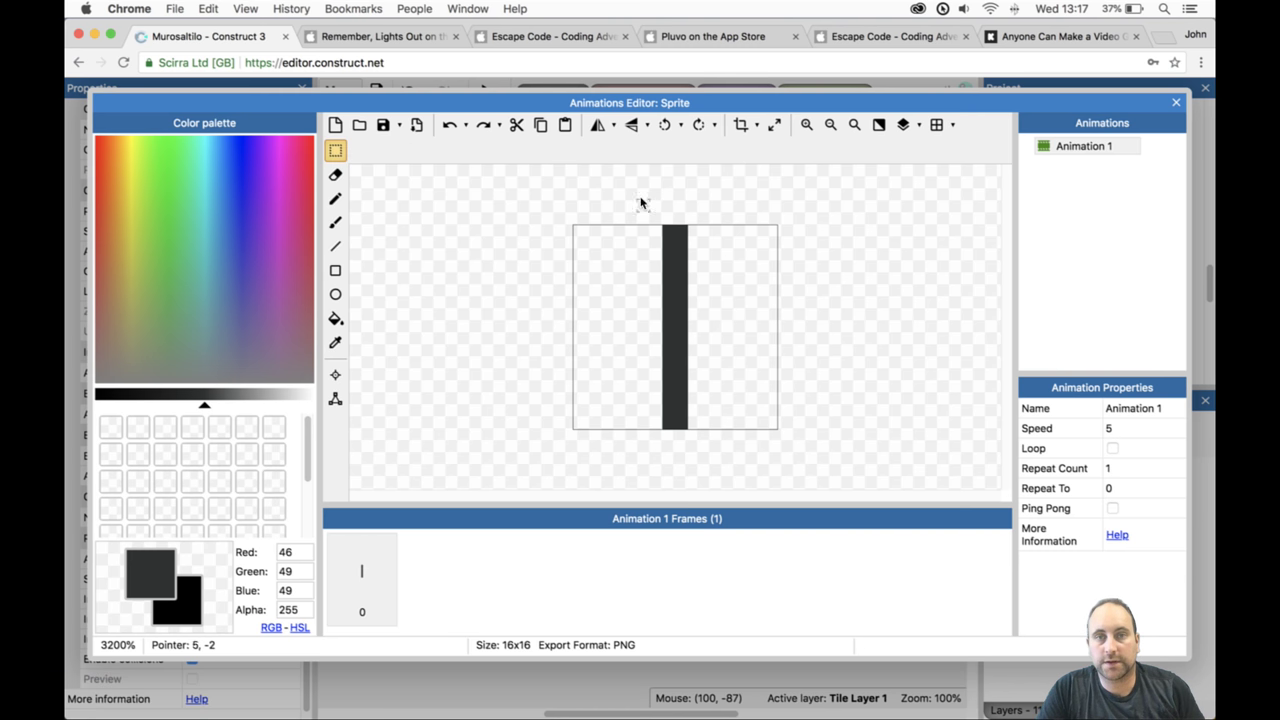
drag(641, 203, 734, 428)
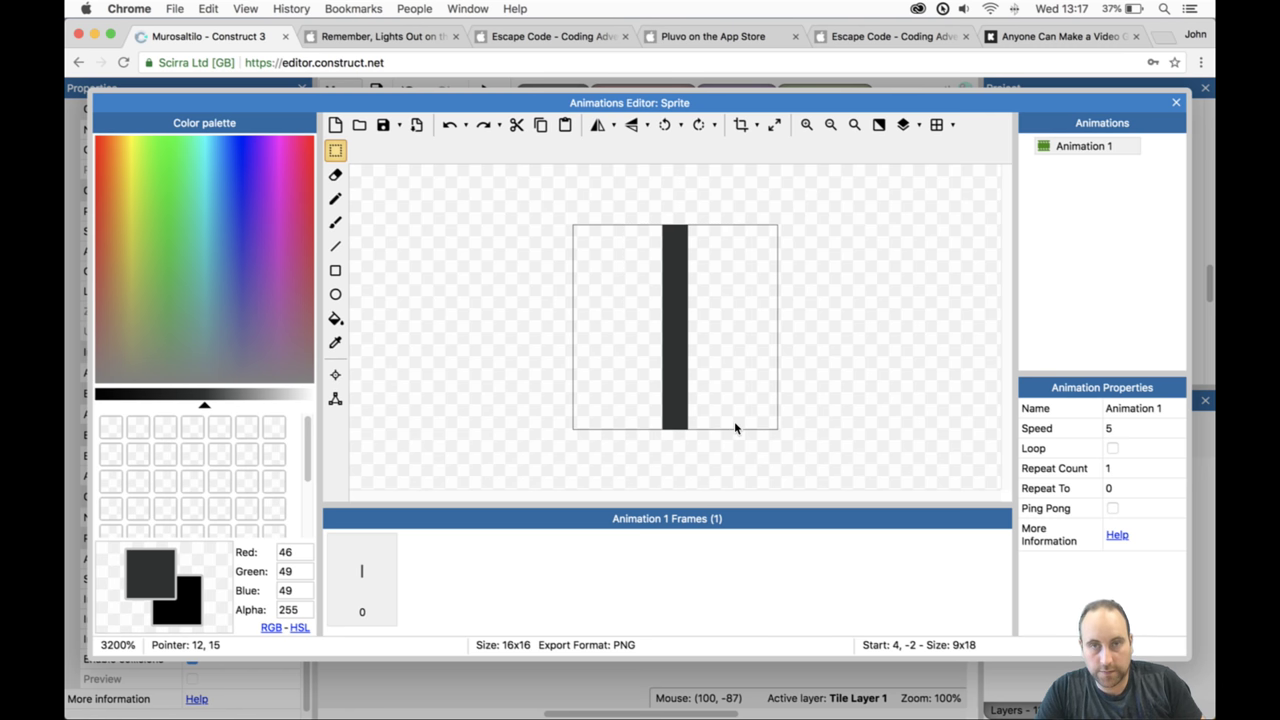
key(super+c)
key(super+v)
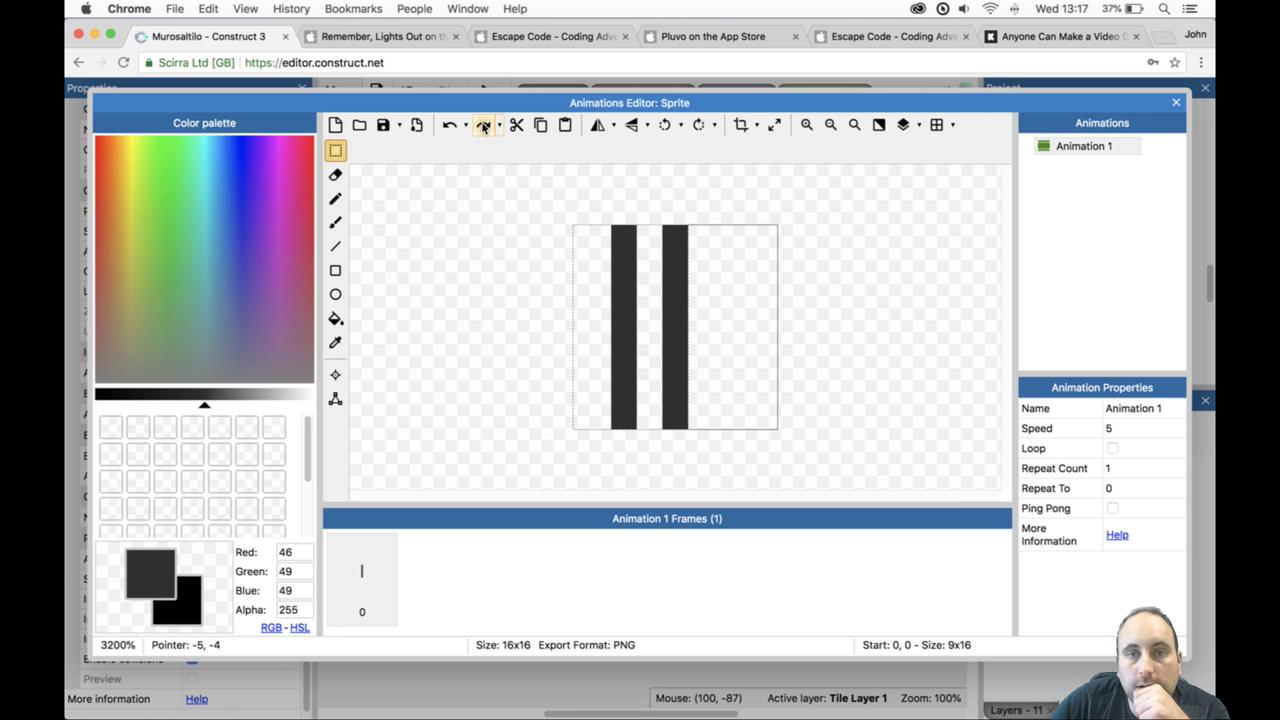
drag(623, 334, 741, 326)
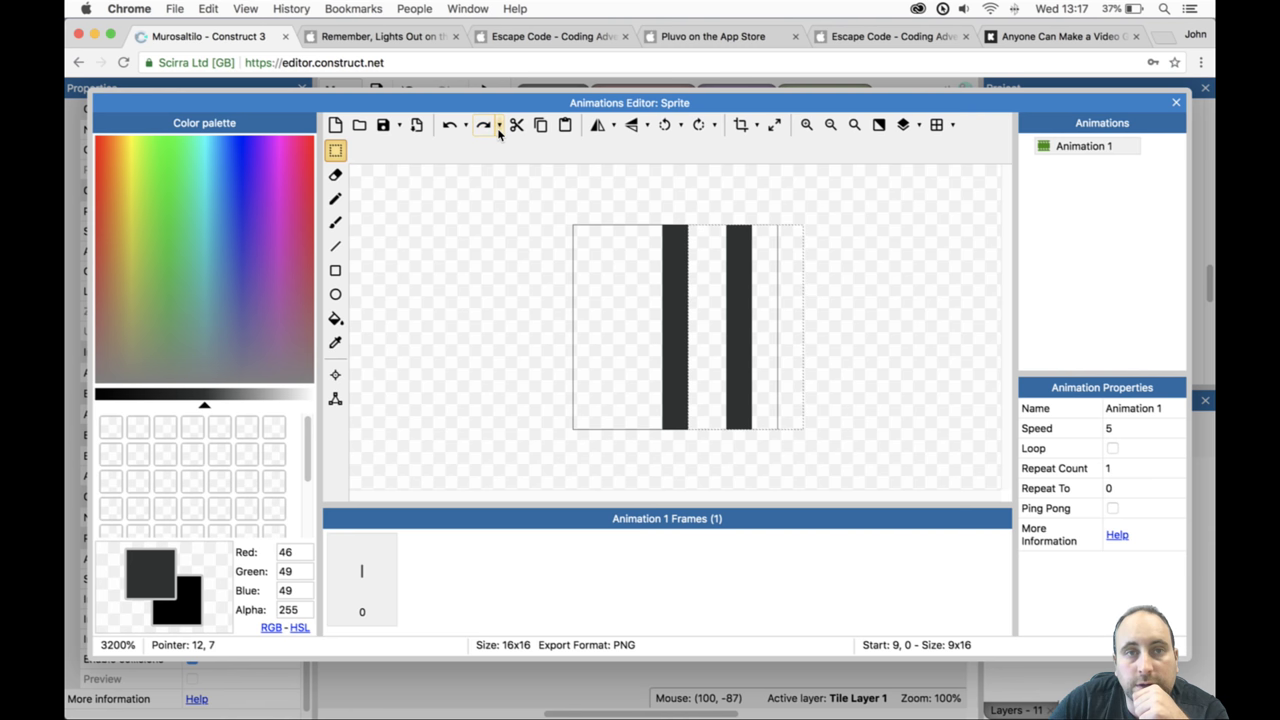
click(697, 126)
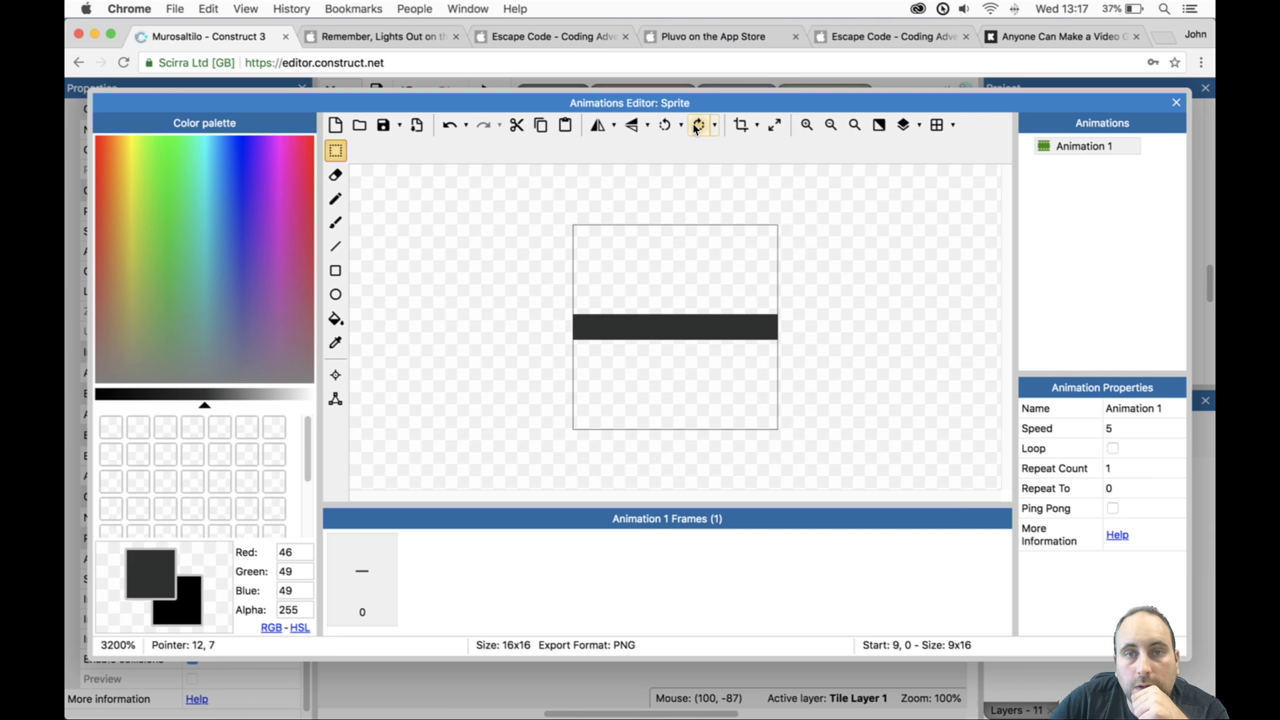
click(664, 125)
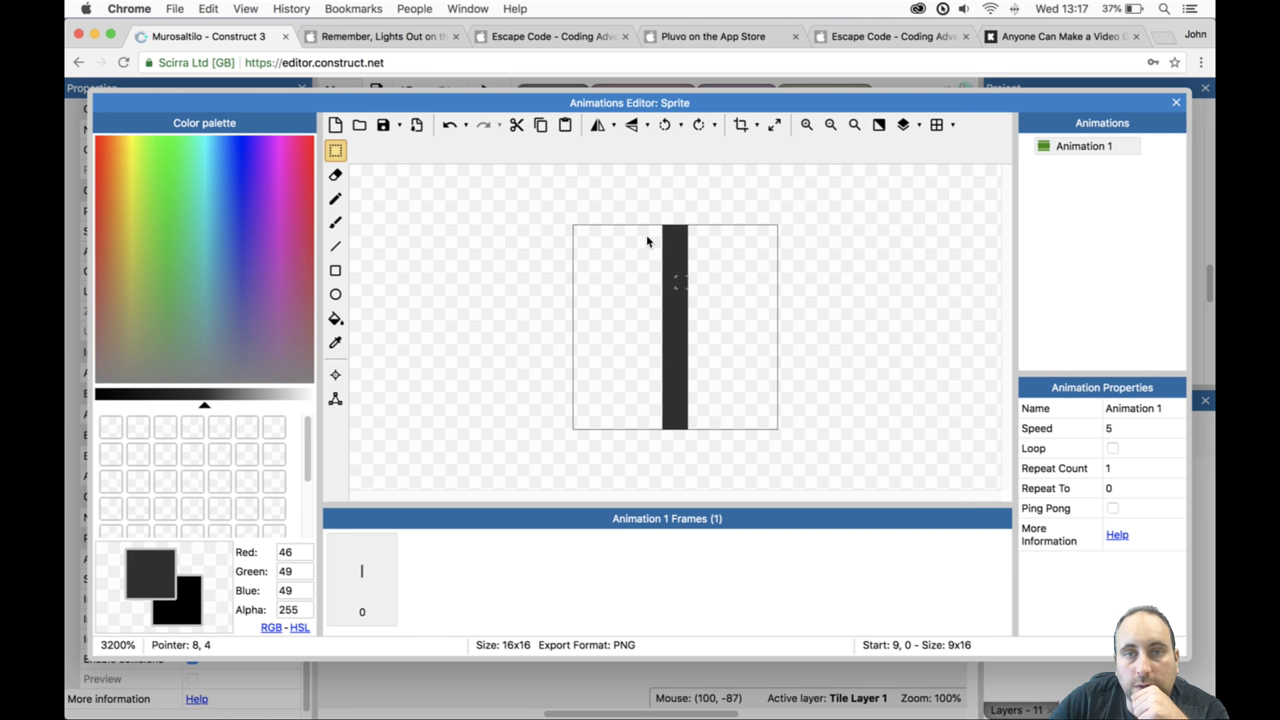
click(338, 200)
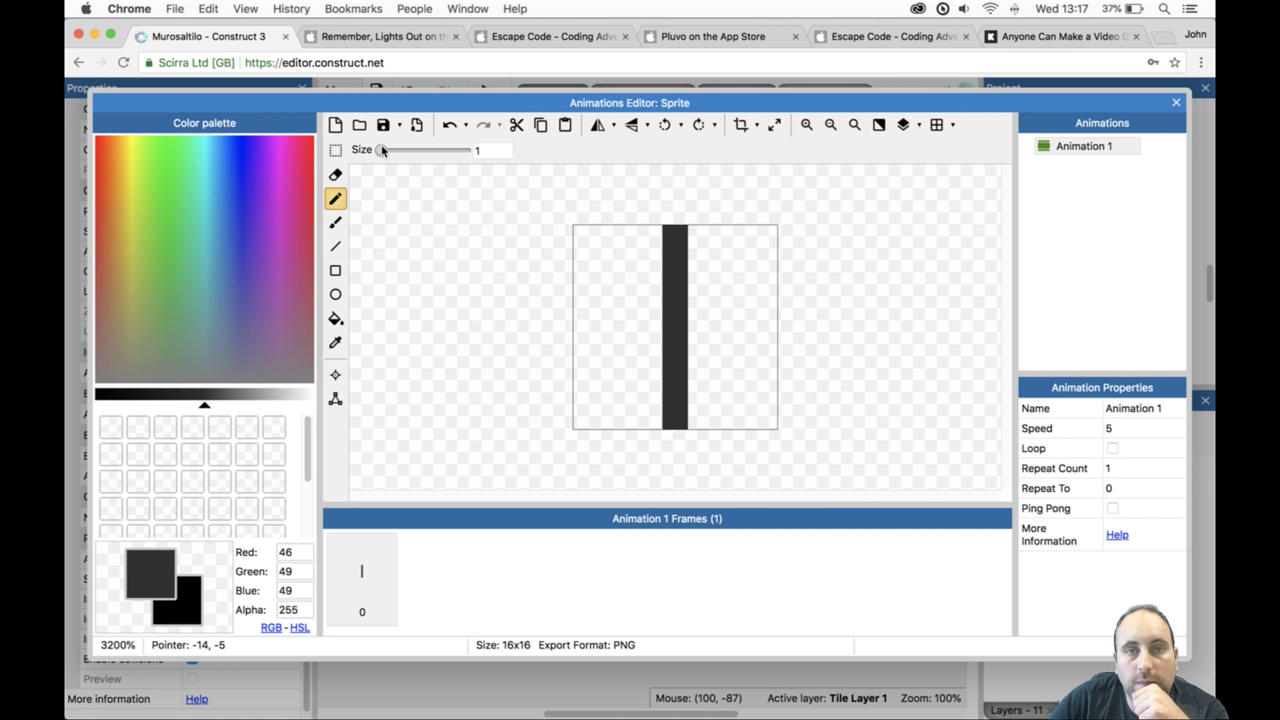
With pencil size 2, fill a solid dark block at the cross's centre.
click(381, 149)
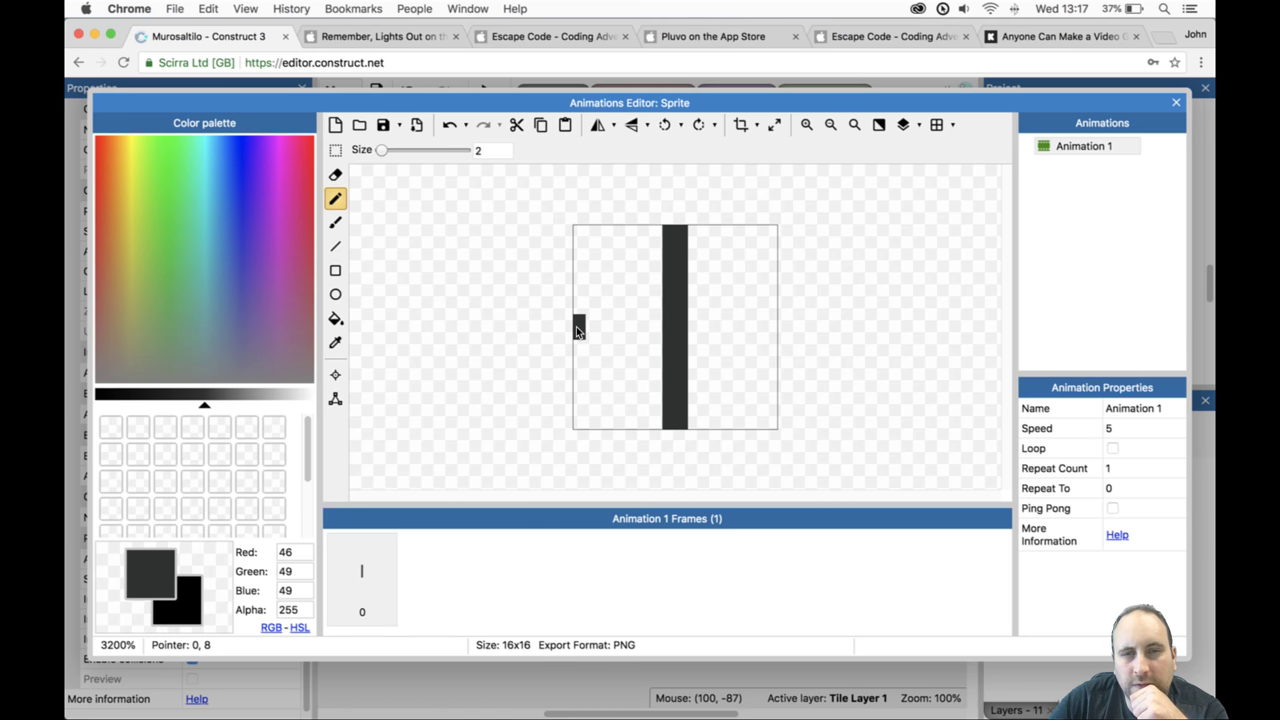
drag(620, 330, 786, 331)
key(super+z)
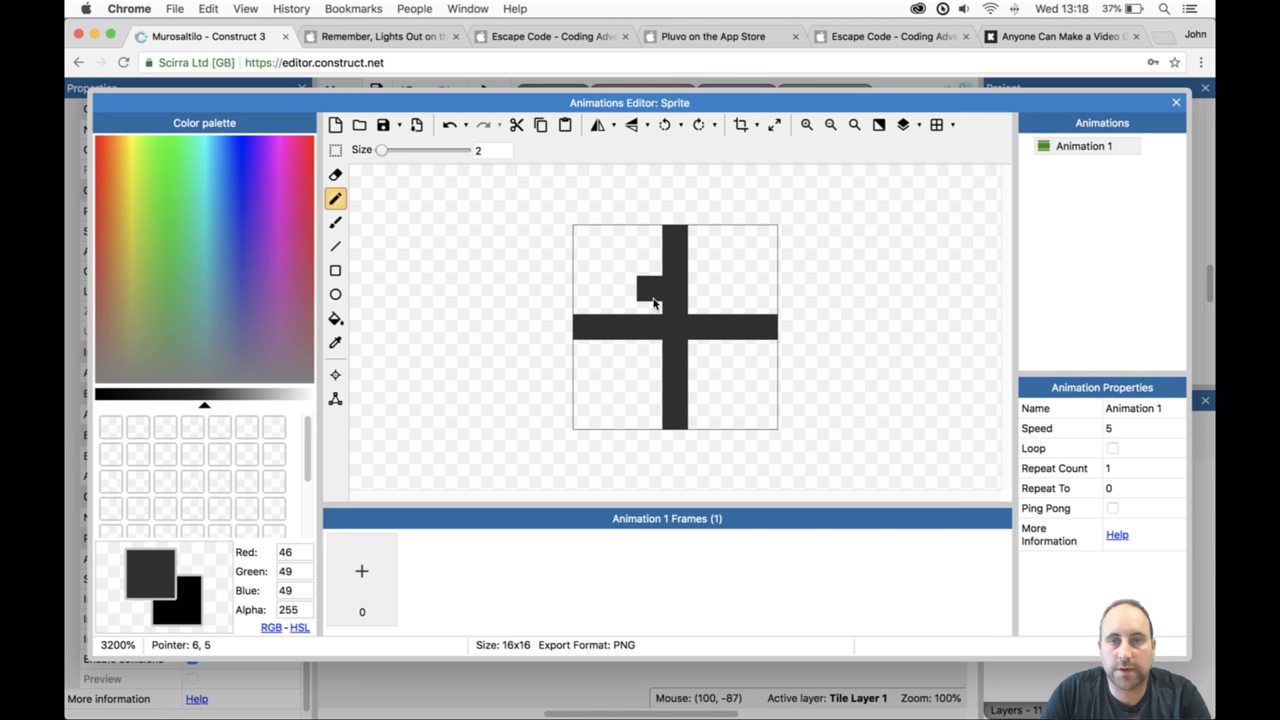
drag(652, 305, 709, 310)
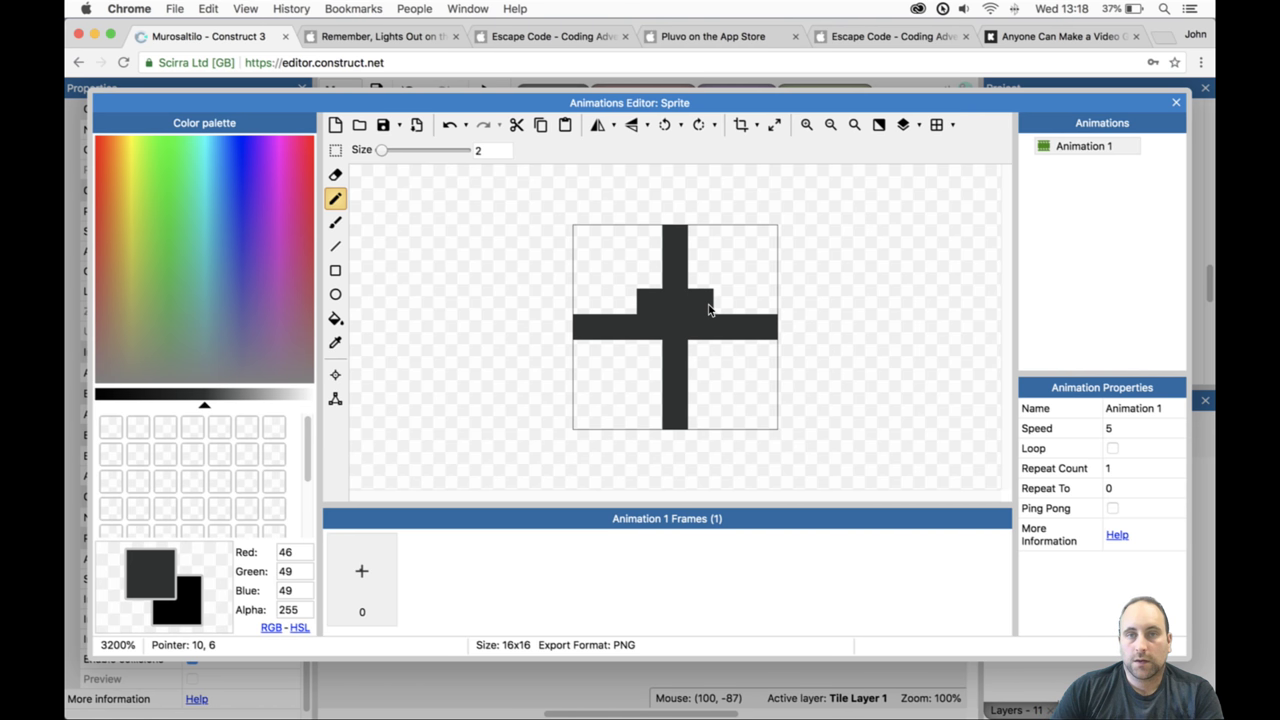
drag(645, 345, 709, 362)
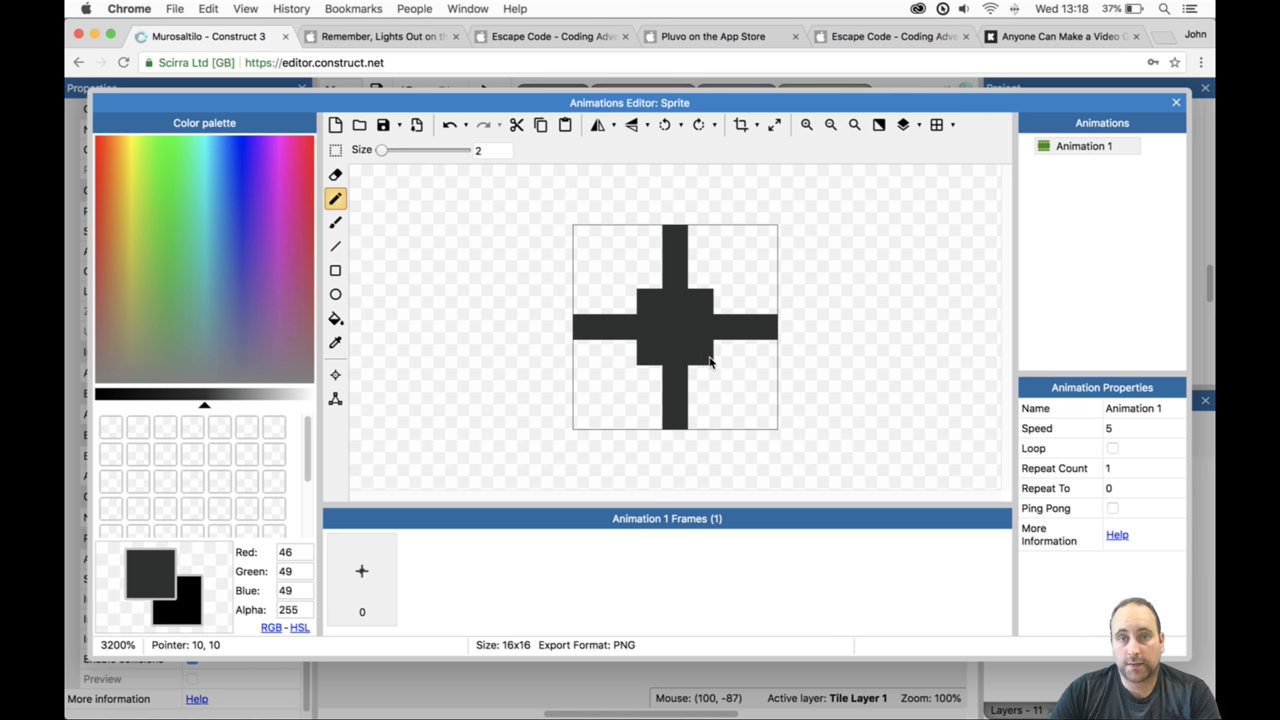
Add 2x2 dots up-right, up-left and lower-right of the centre block.
click(730, 283)
click(631, 283)
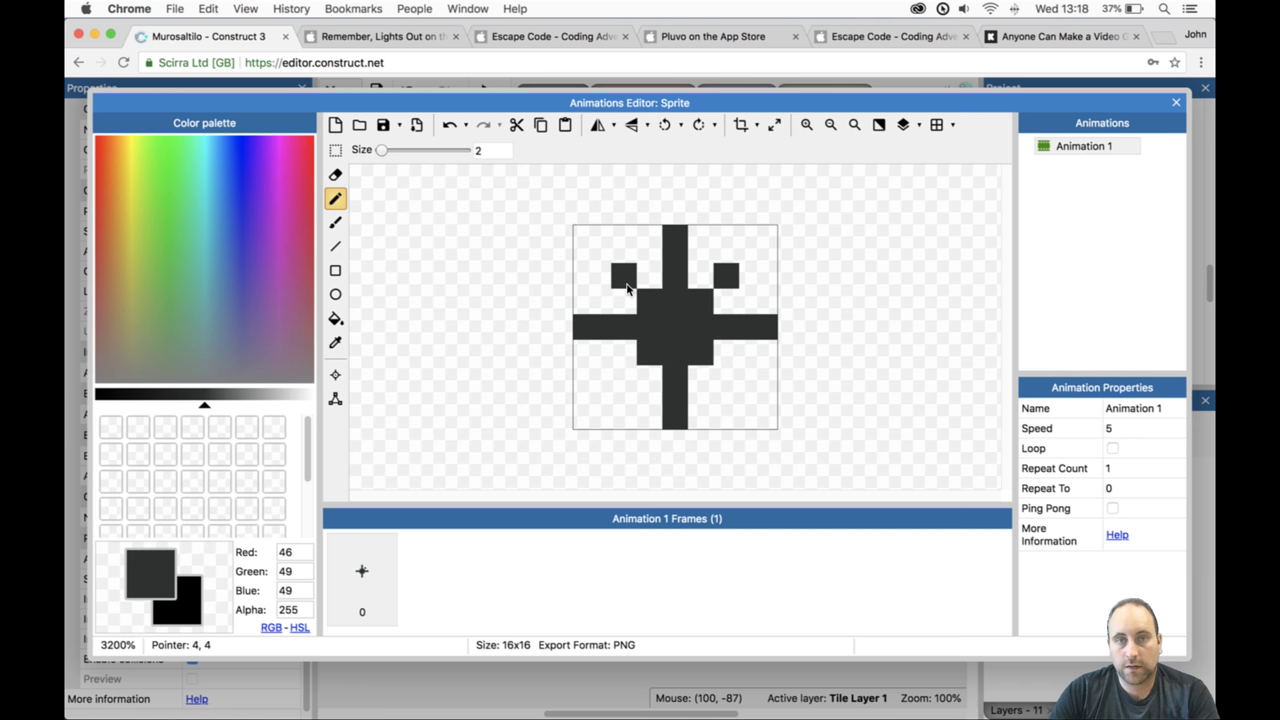
click(736, 388)
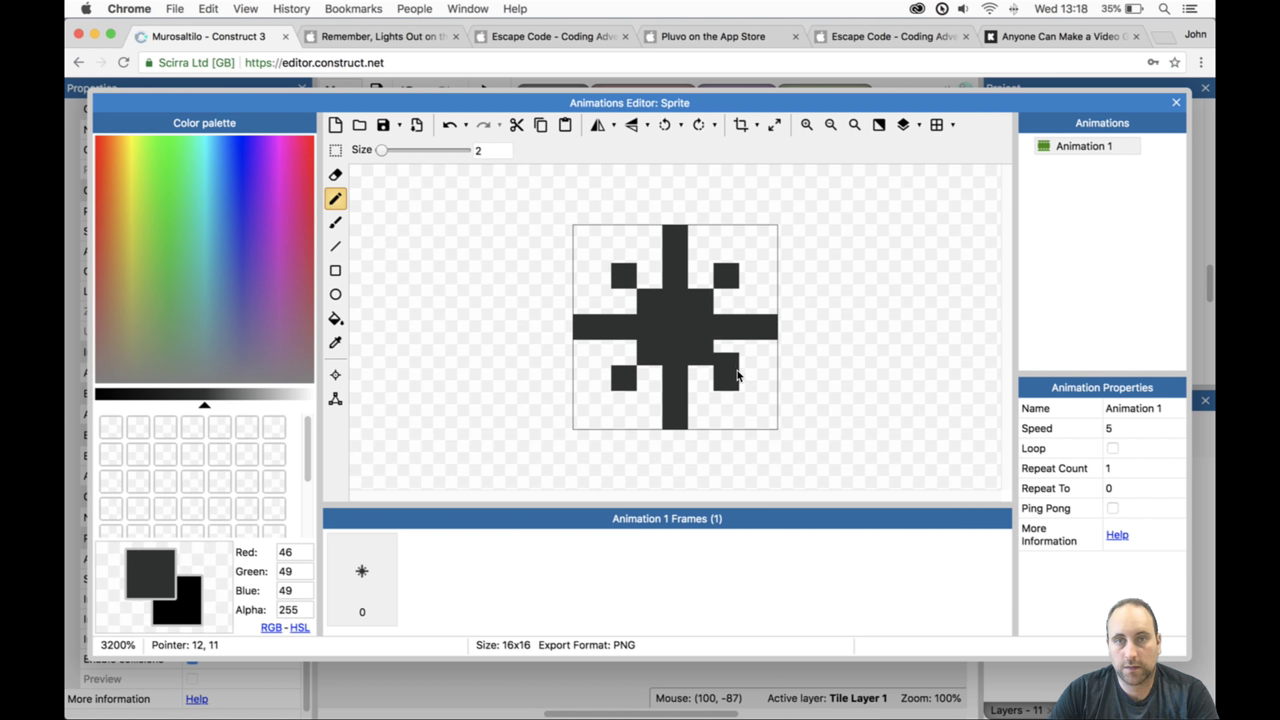
click(758, 410)
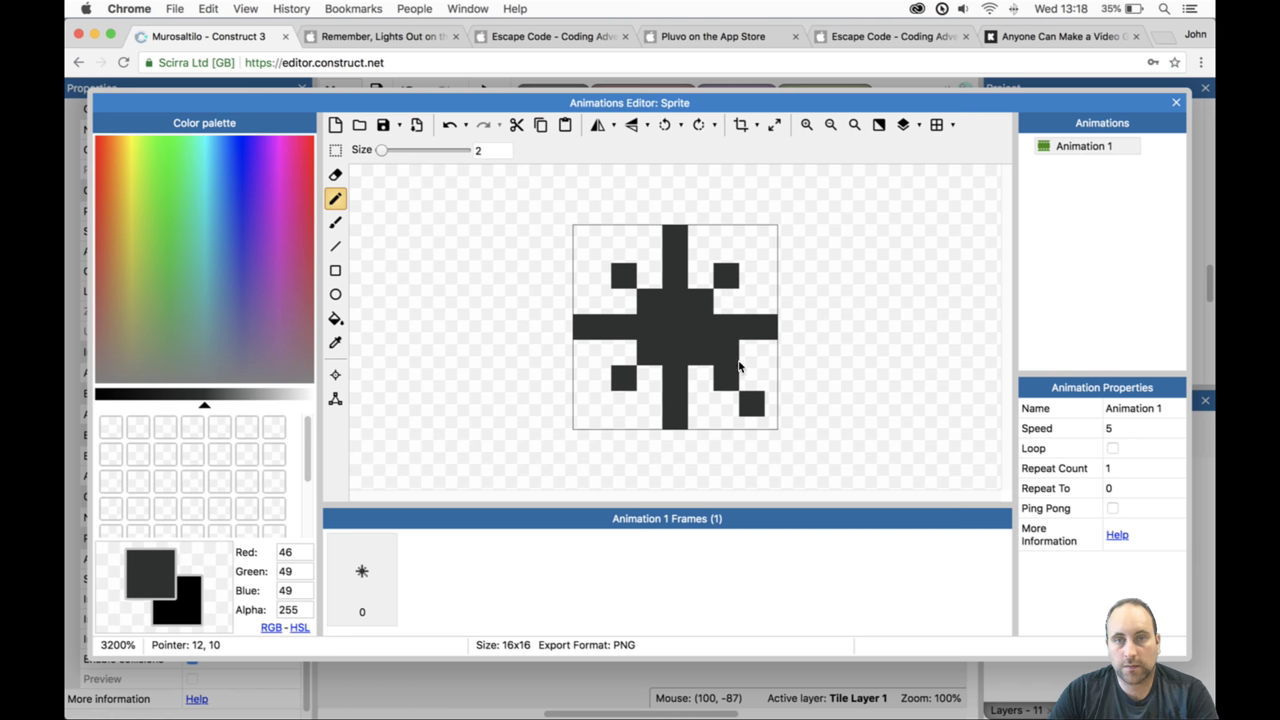
click(737, 366)
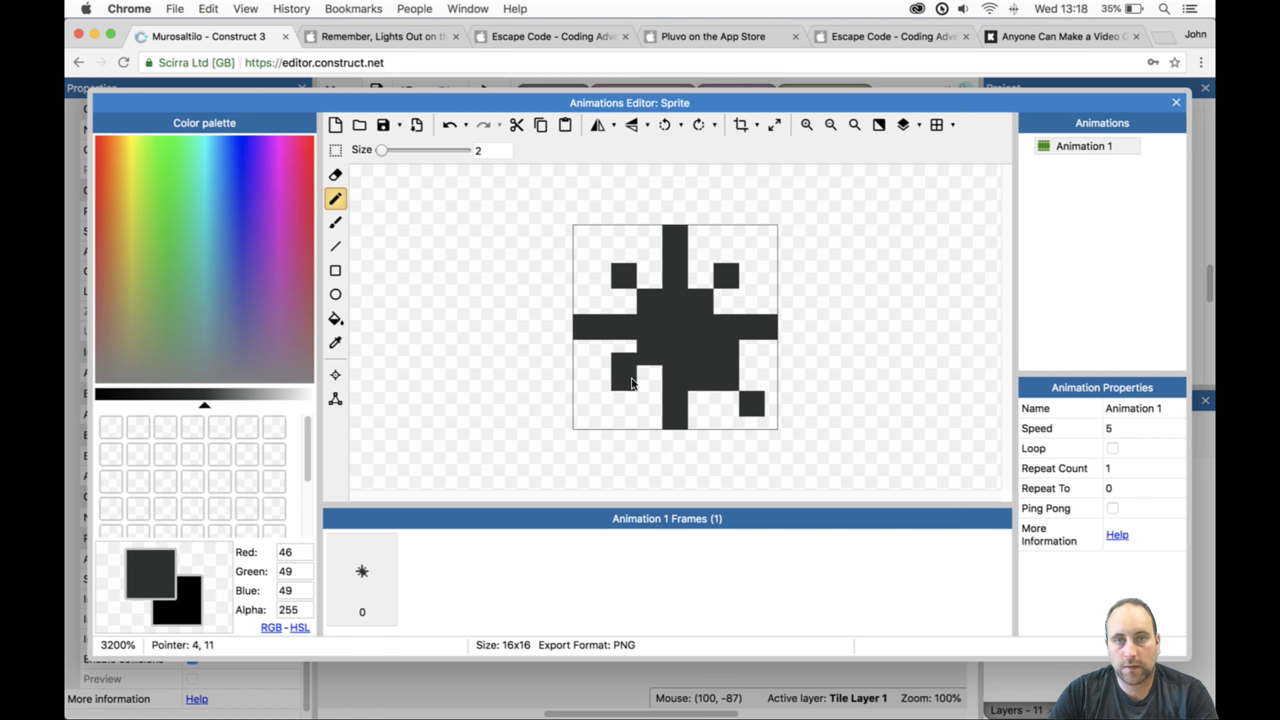
click(603, 413)
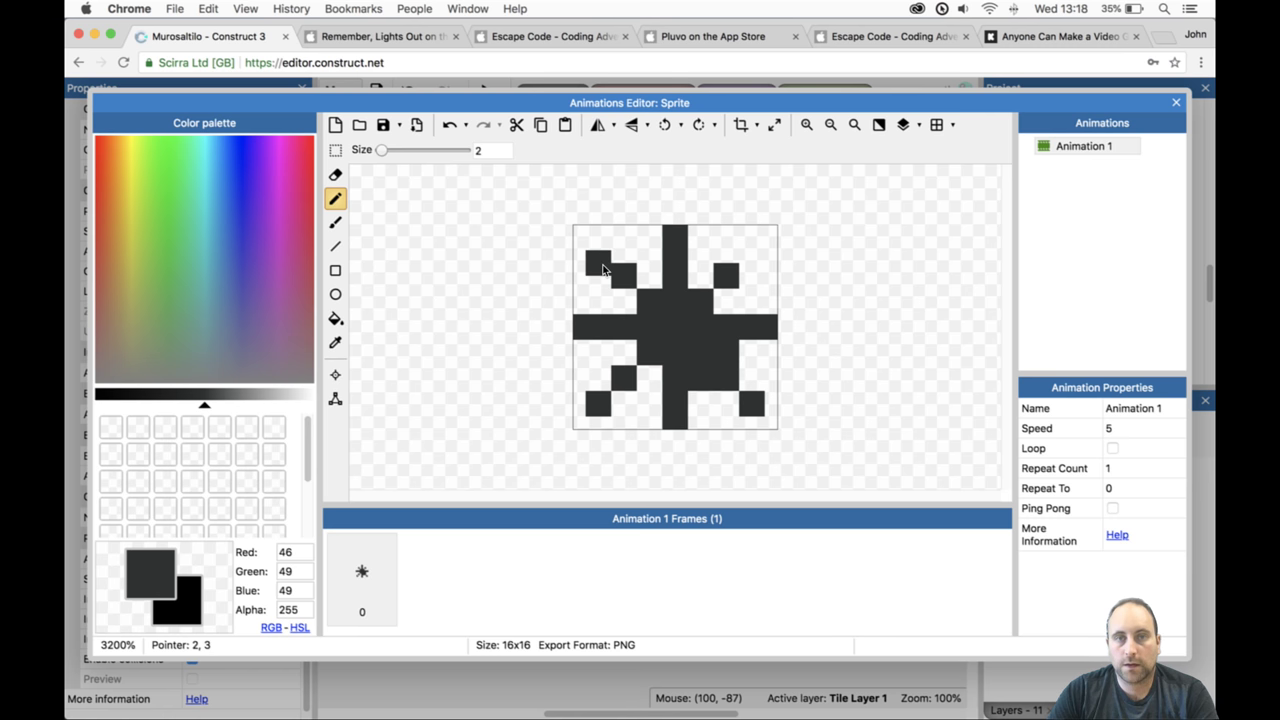
key(super+z)
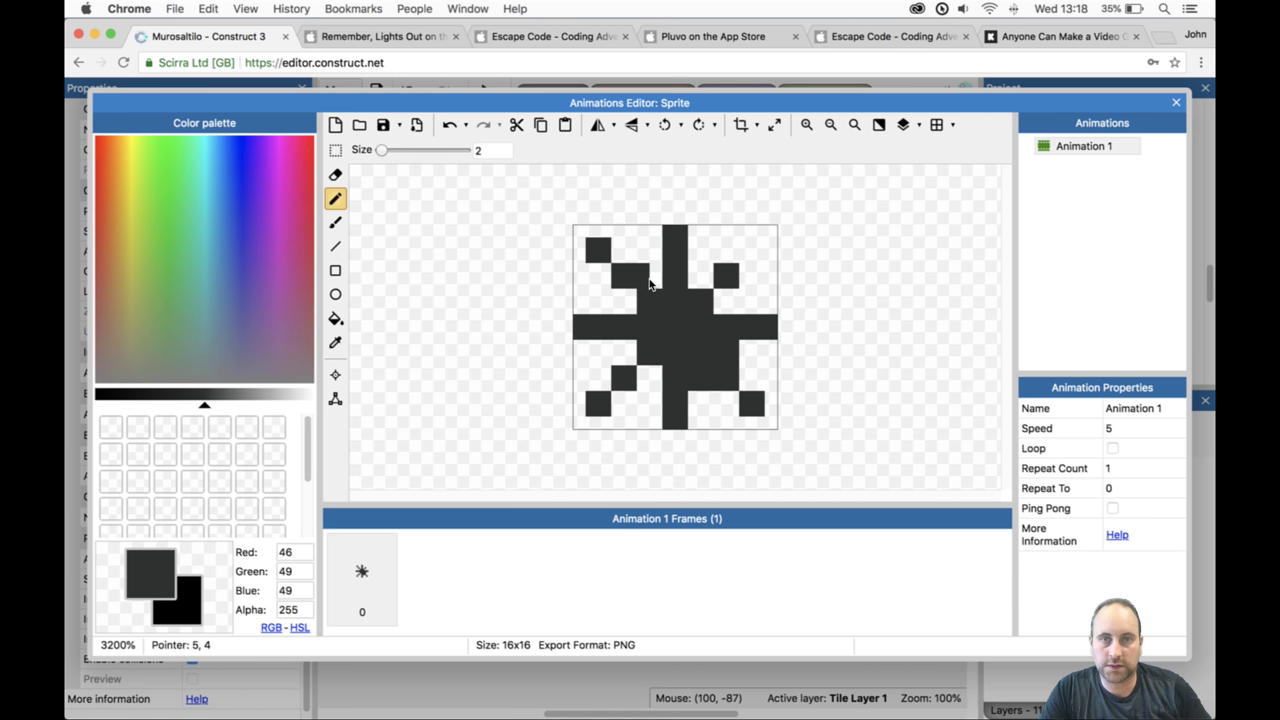
Fill the gaps around the centre and add a dot at the top-right corner.
drag(649, 284, 629, 303)
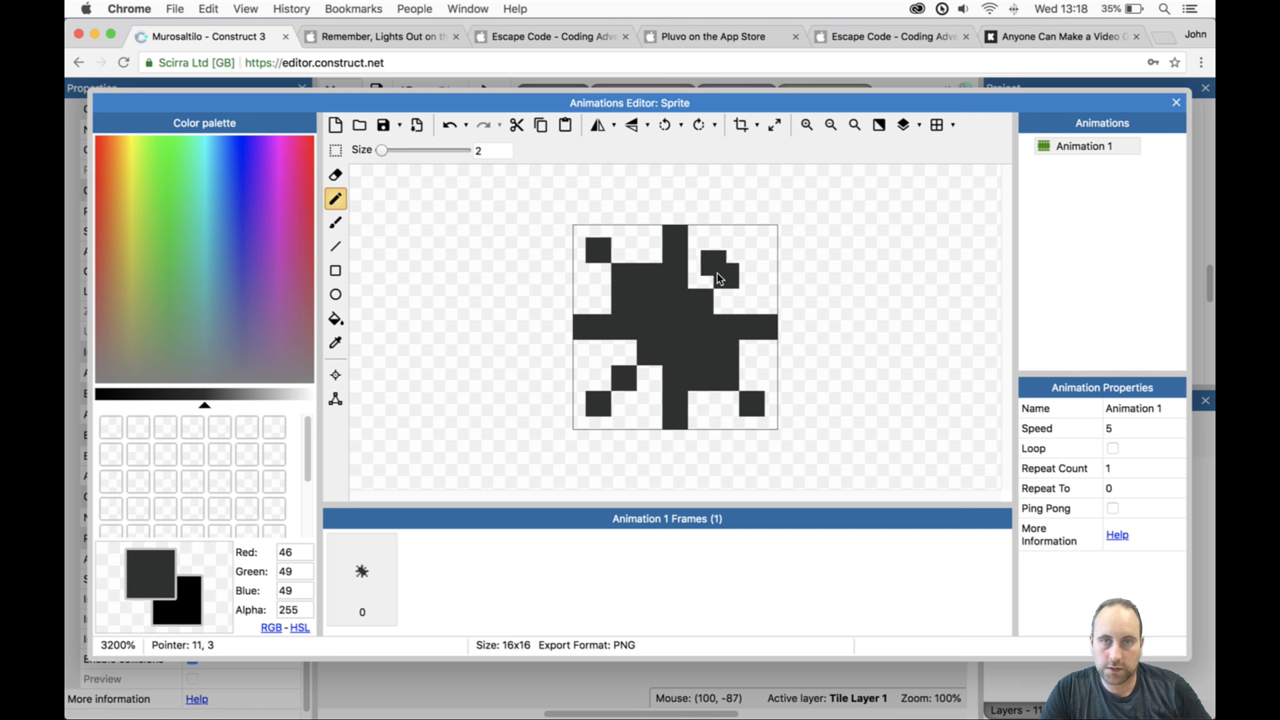
click(757, 256)
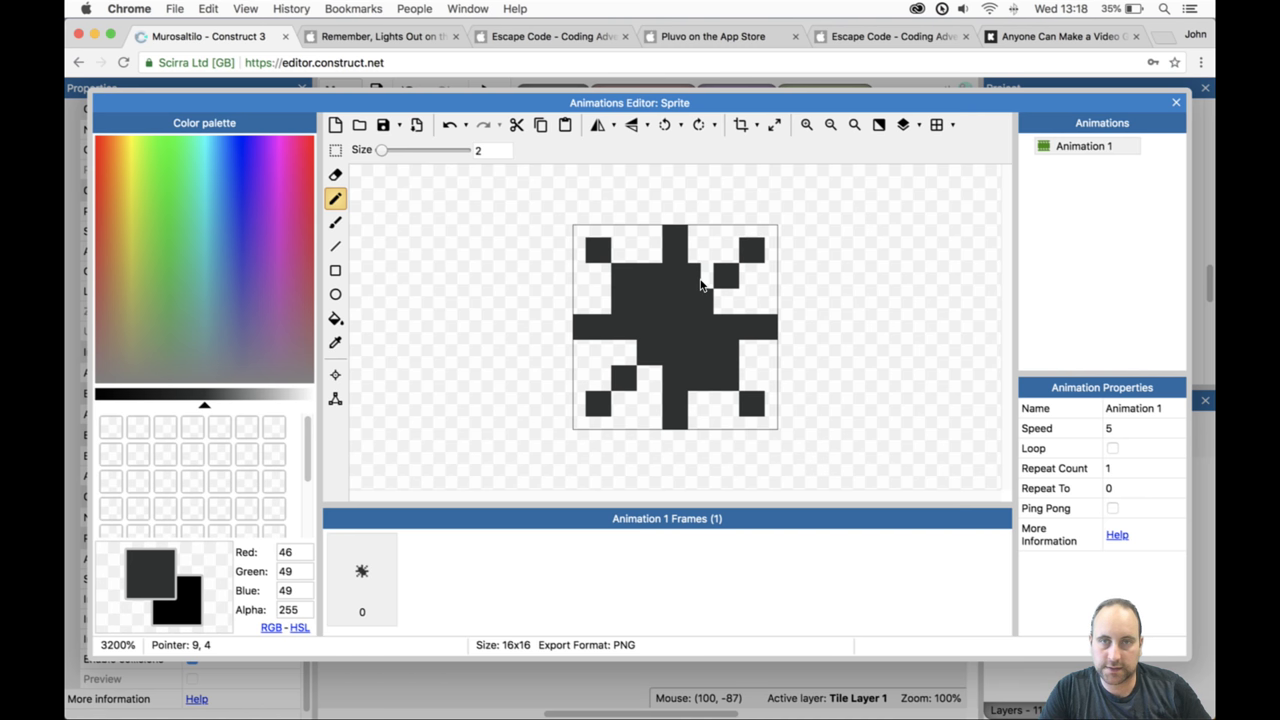
click(731, 306)
click(648, 366)
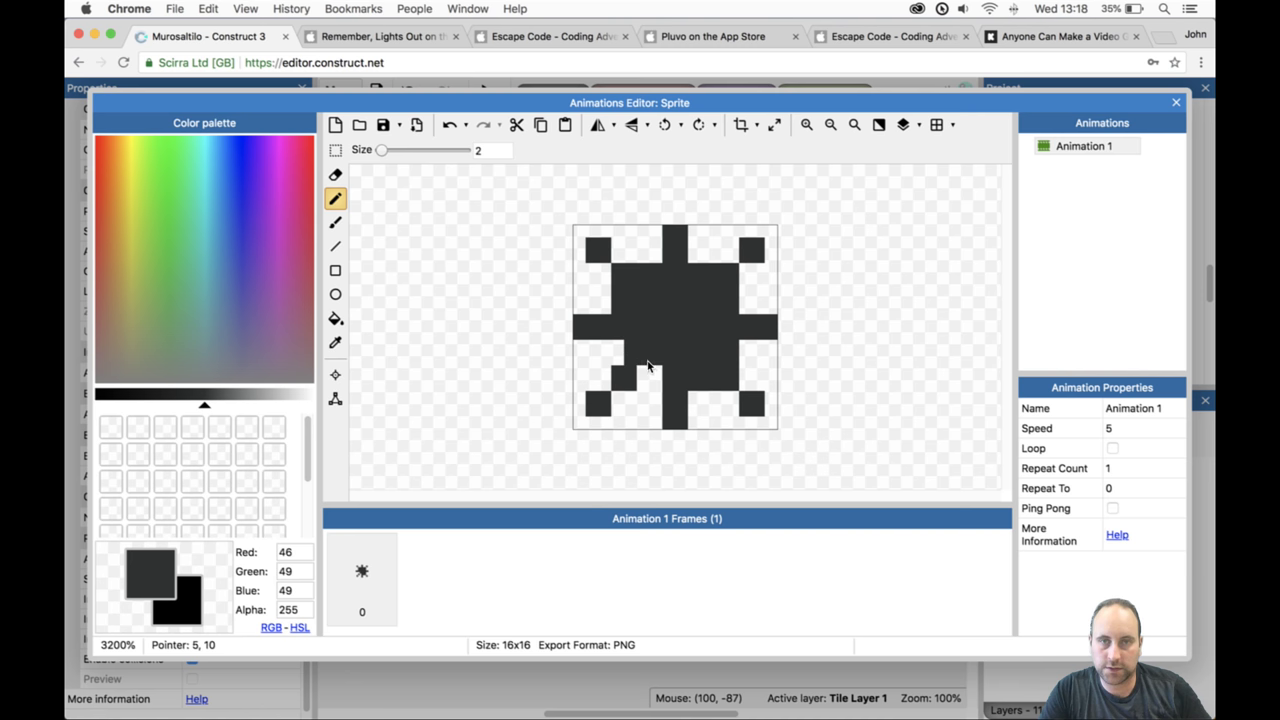
mouse_move(648, 366)
mouse_down()
mouse_move(634, 366)
mouse_move(650, 381)
mouse_up()
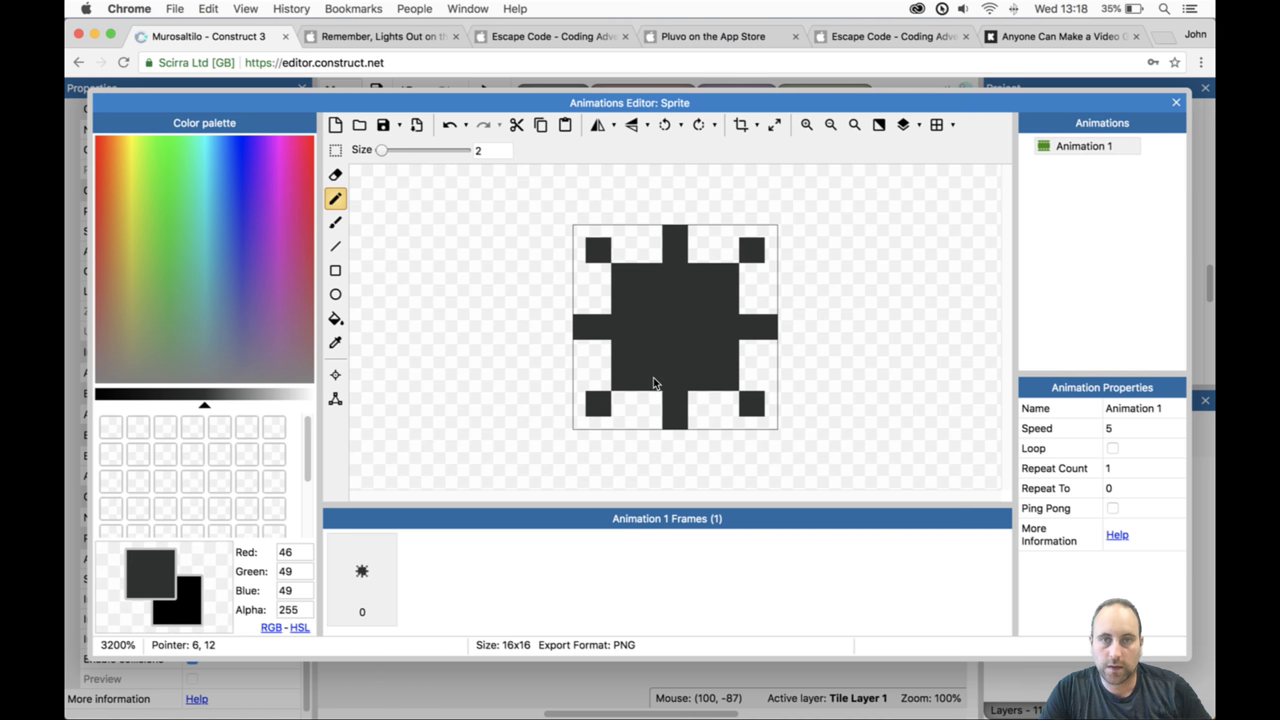
click(336, 175)
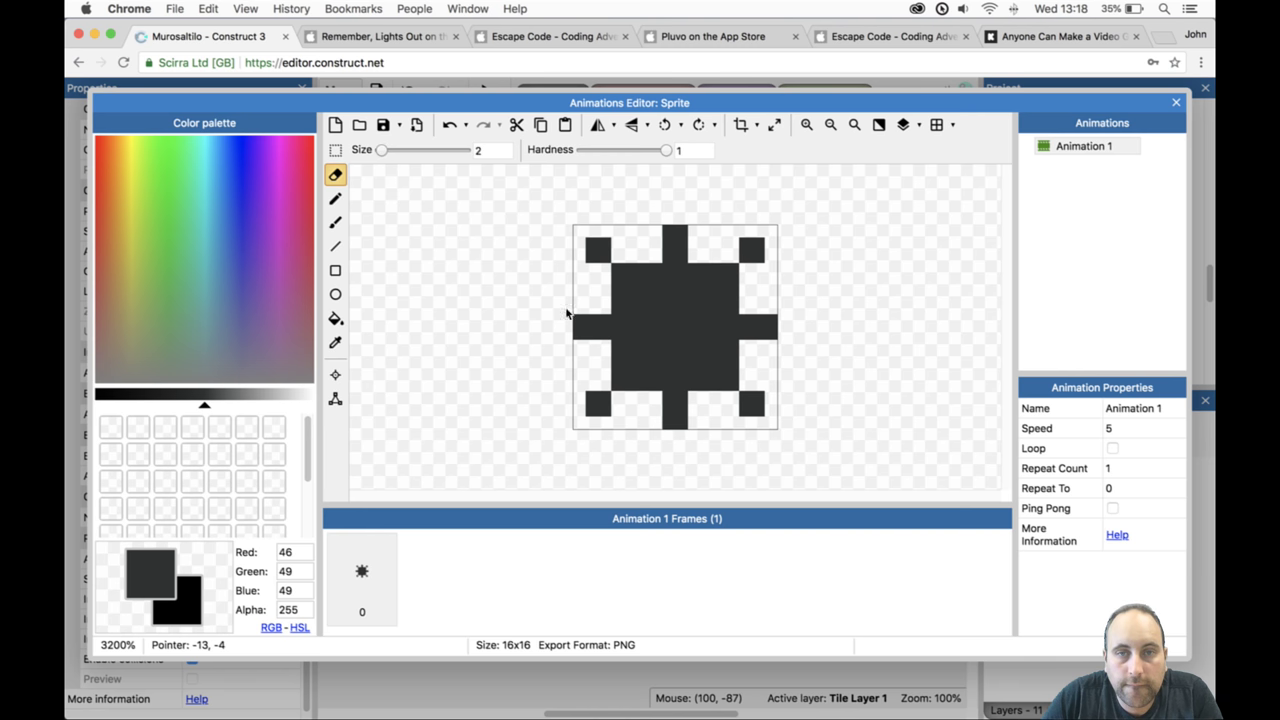
Erase three centre pixels, then undo back to the thin cross with four diagonal dots.
click(650, 340)
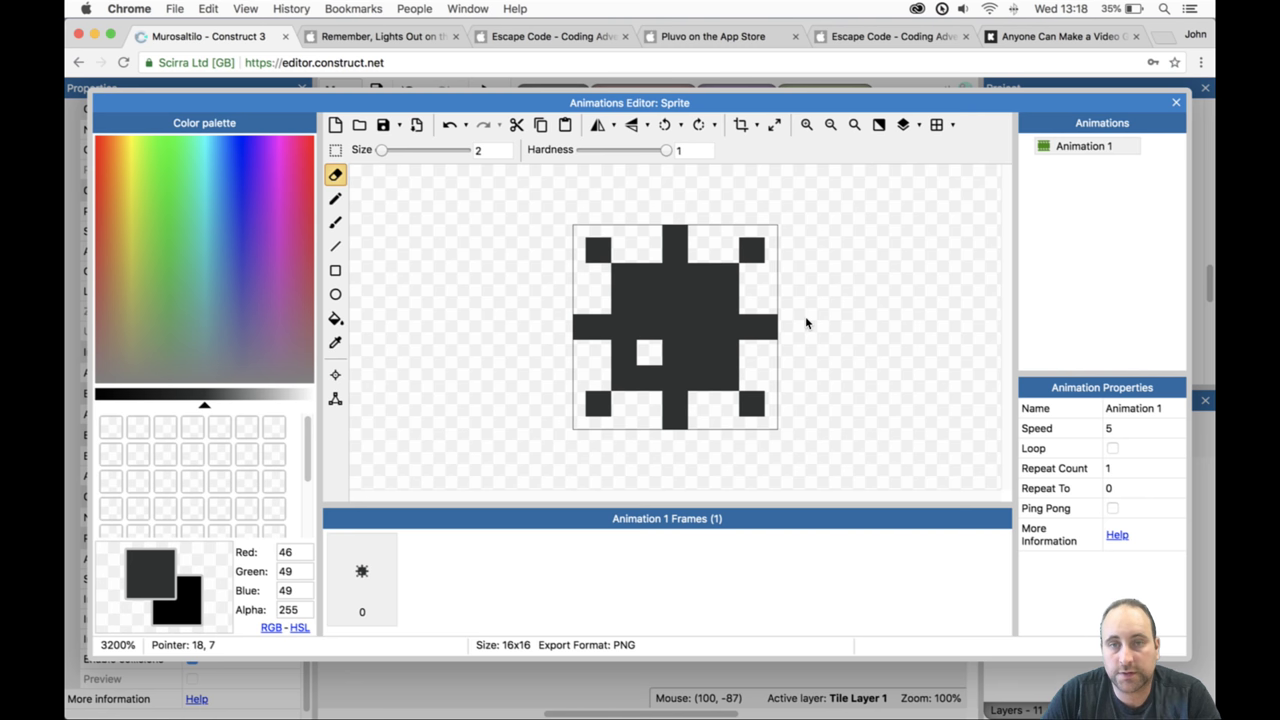
click(702, 314)
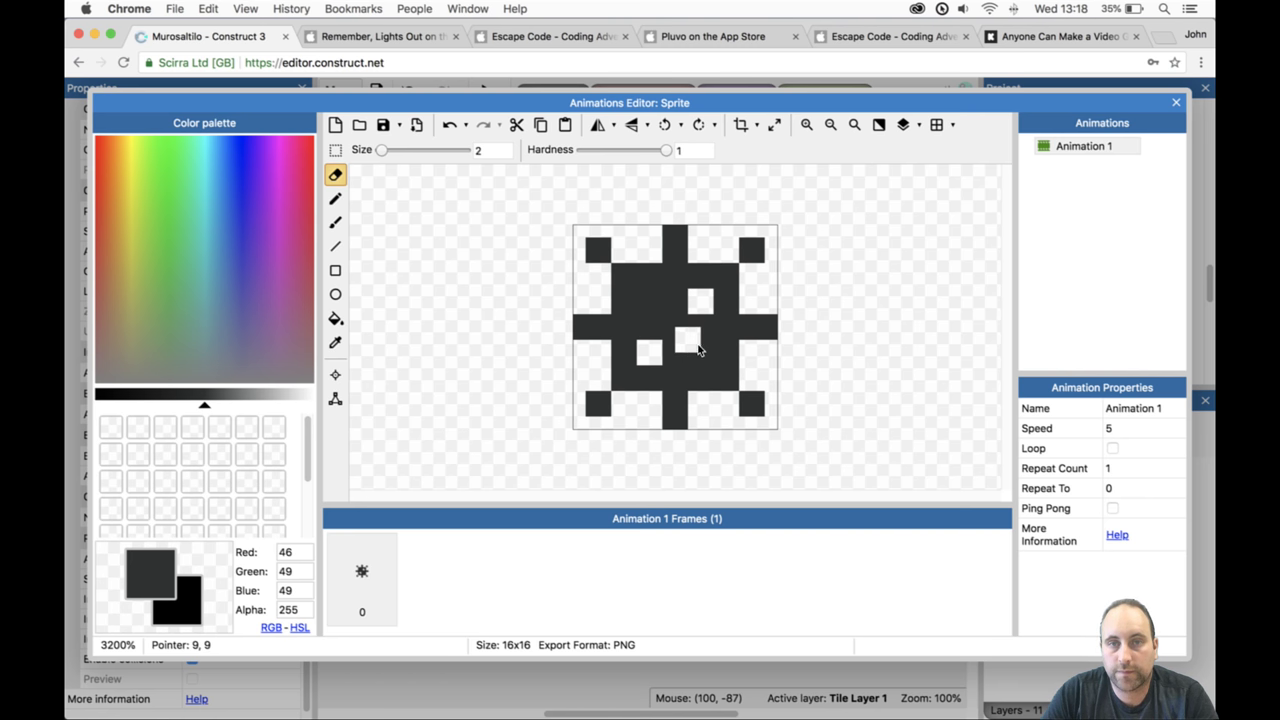
click(678, 337)
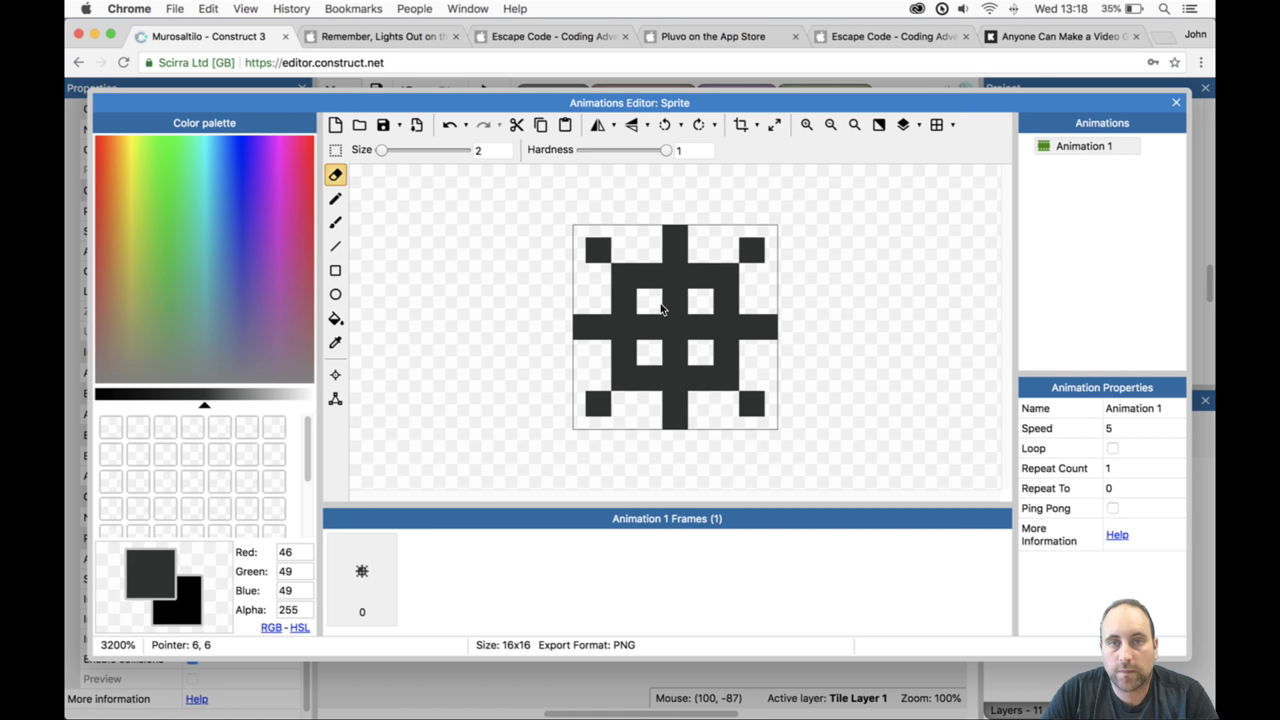
key(super+z)
key(super+z)
key(super+z)
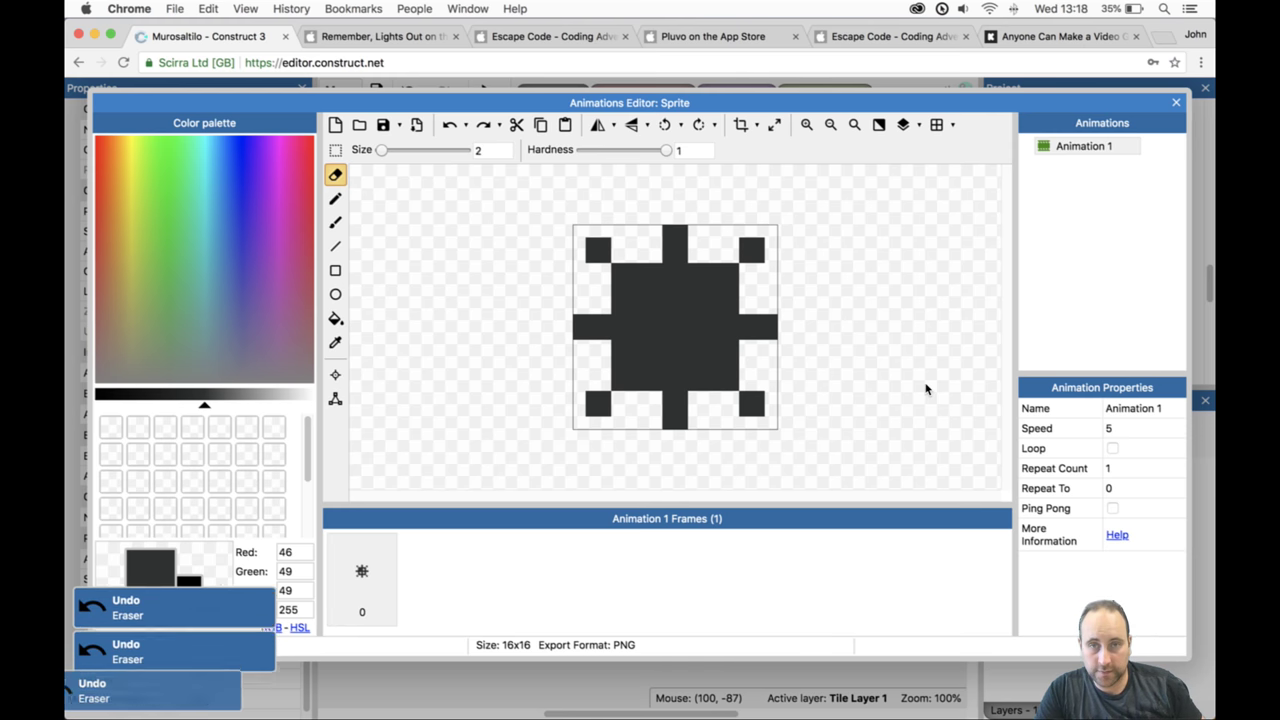
key(super+z)
key(super+z)
key(super+z)
key(super+z)
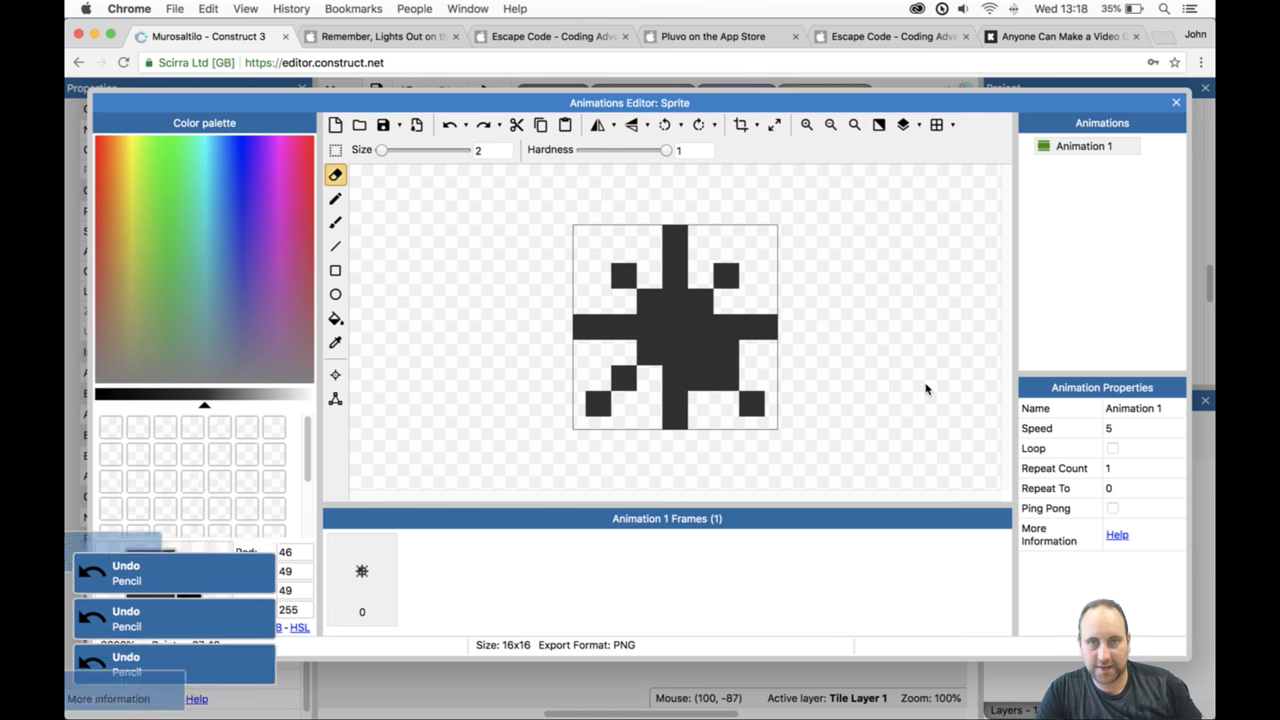
key(super+z)
key(super+z)
key(super+z)
key(super+z)
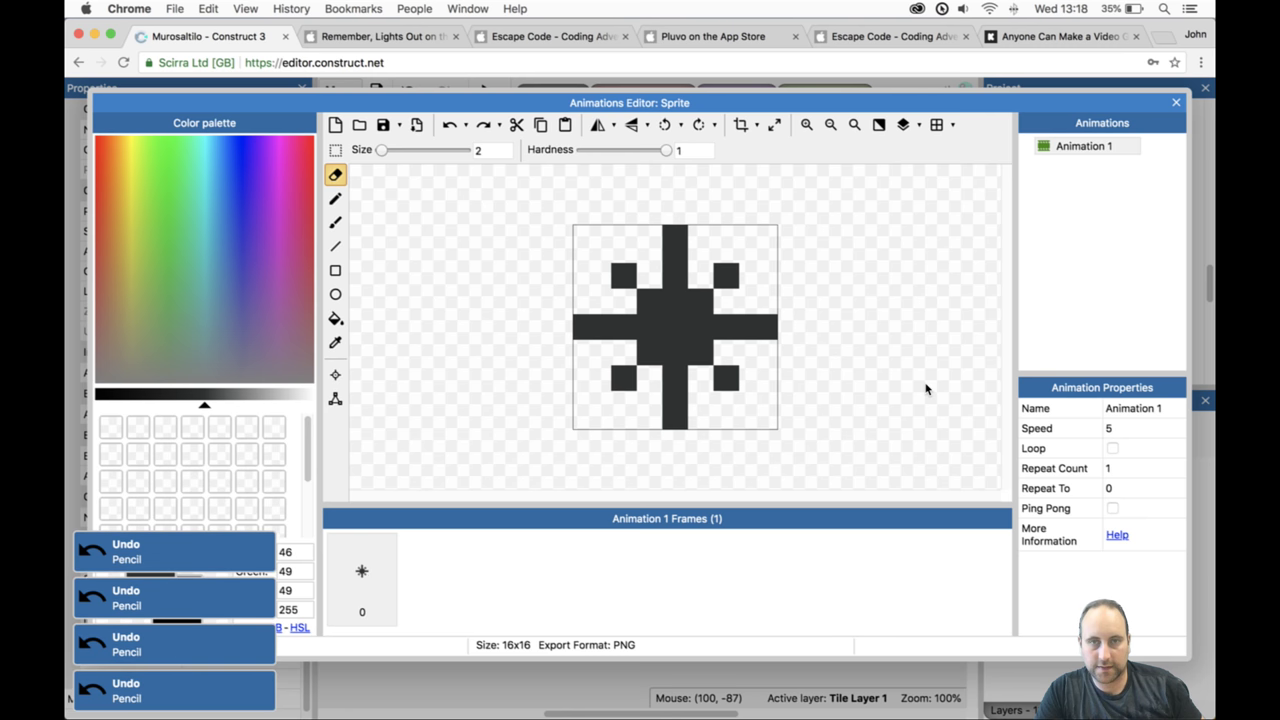
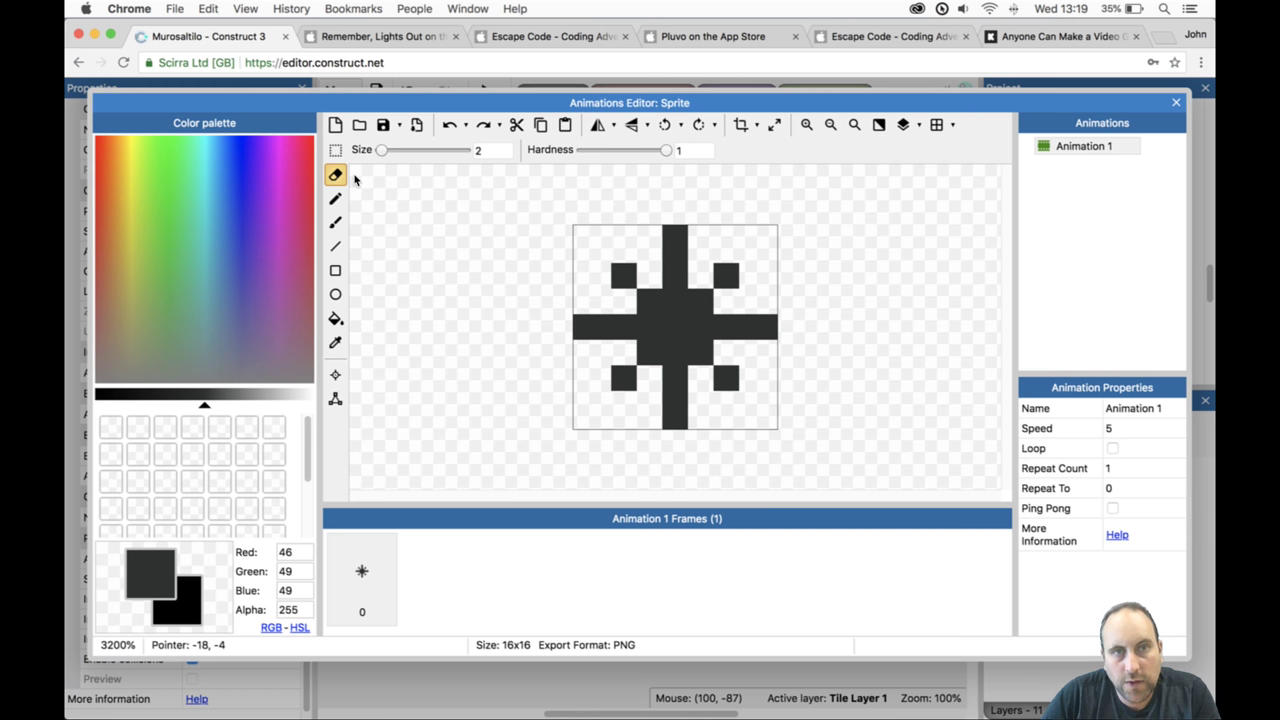
Set the eraser to size 1 and trim single pixels off the star's arm tips.
click(683, 239)
key(super+z)
drag(382, 149, 358, 150)
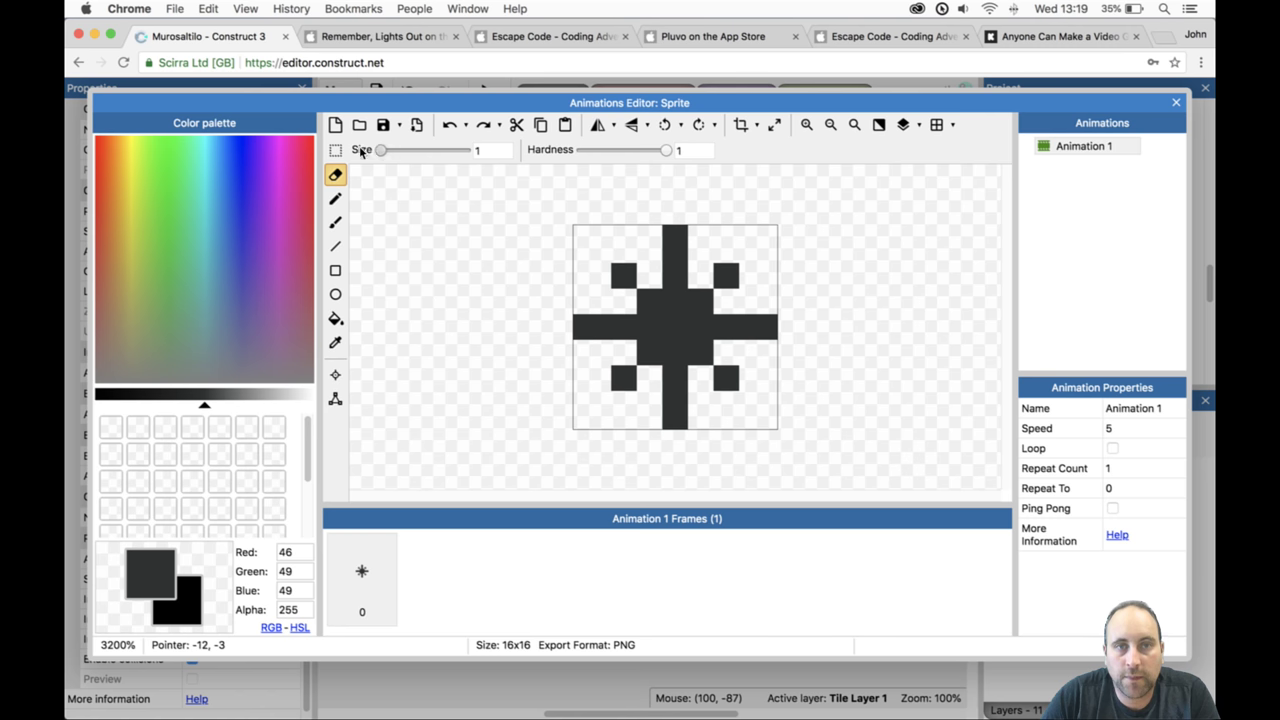
click(686, 230)
click(768, 333)
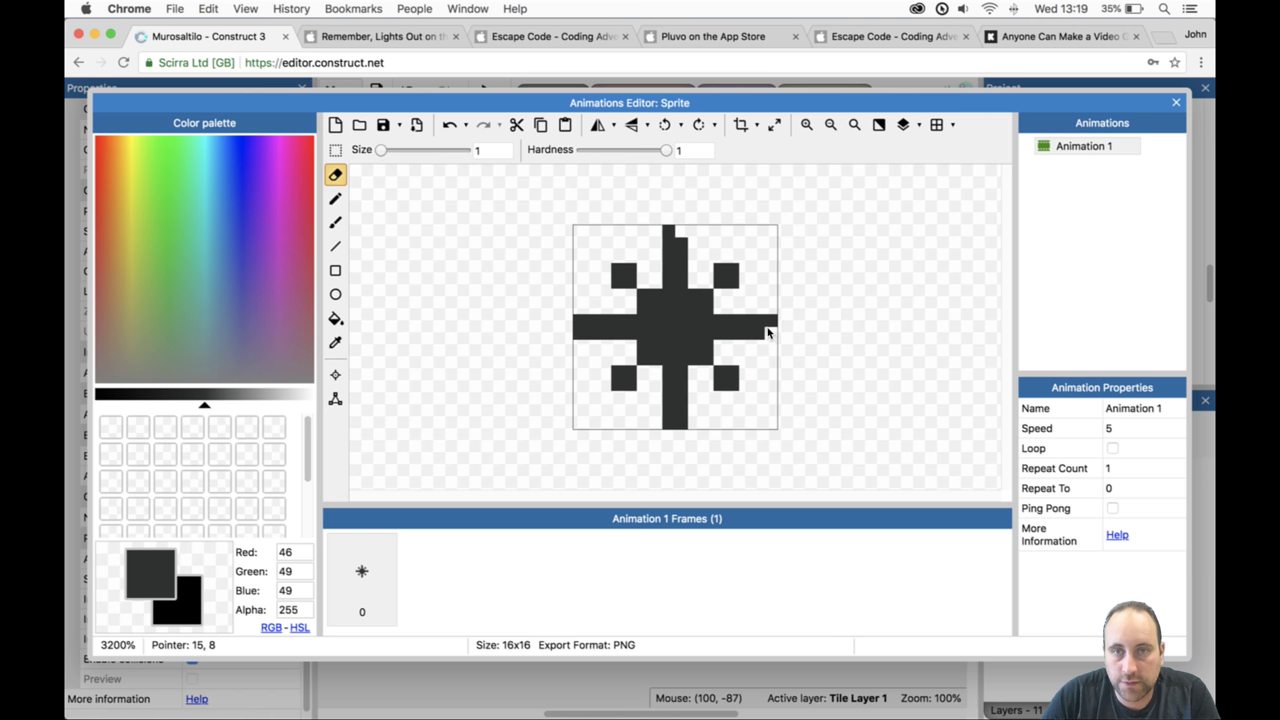
click(682, 427)
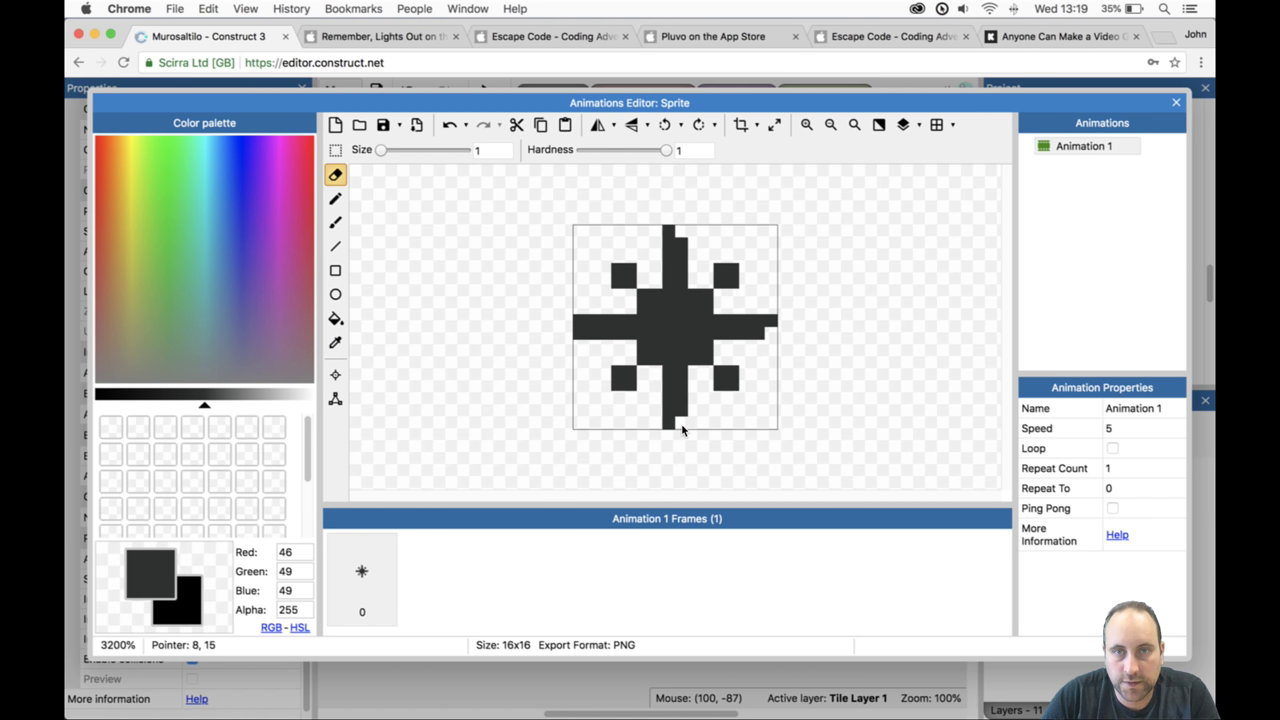
click(578, 321)
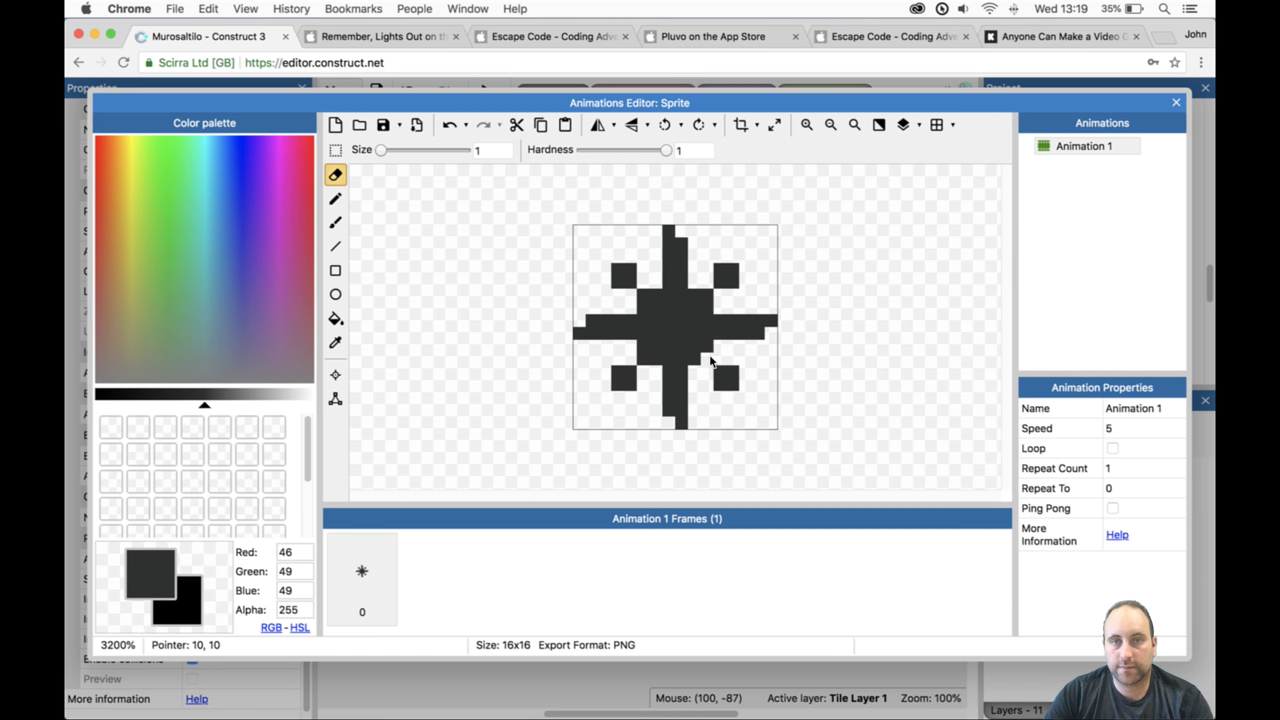
click(643, 346)
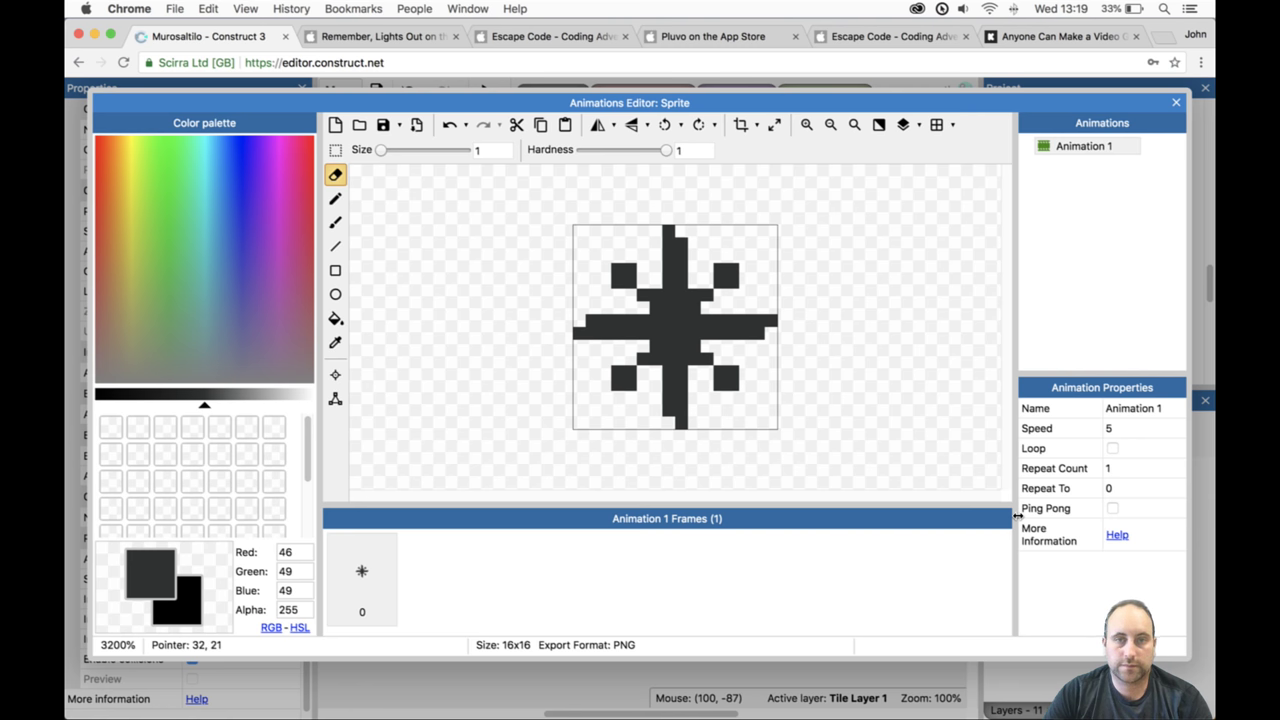
key(super+z)
key(super+z)
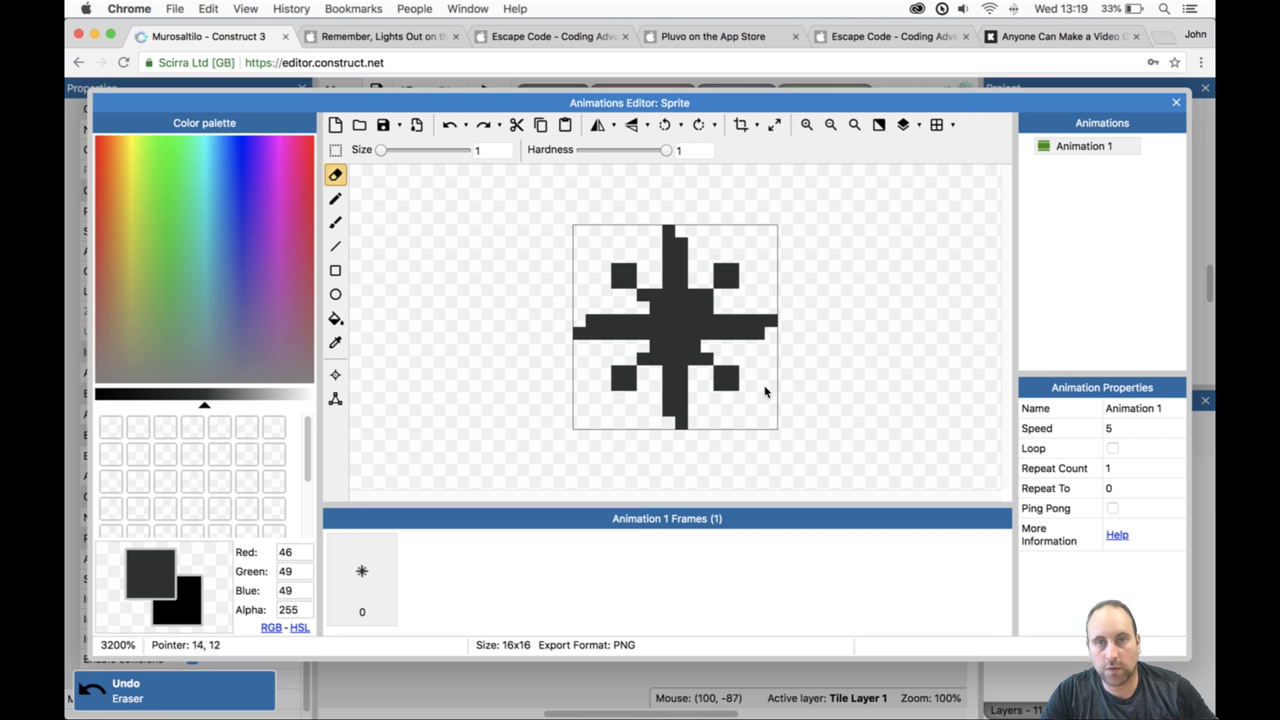
key(super+z)
key(super+z)
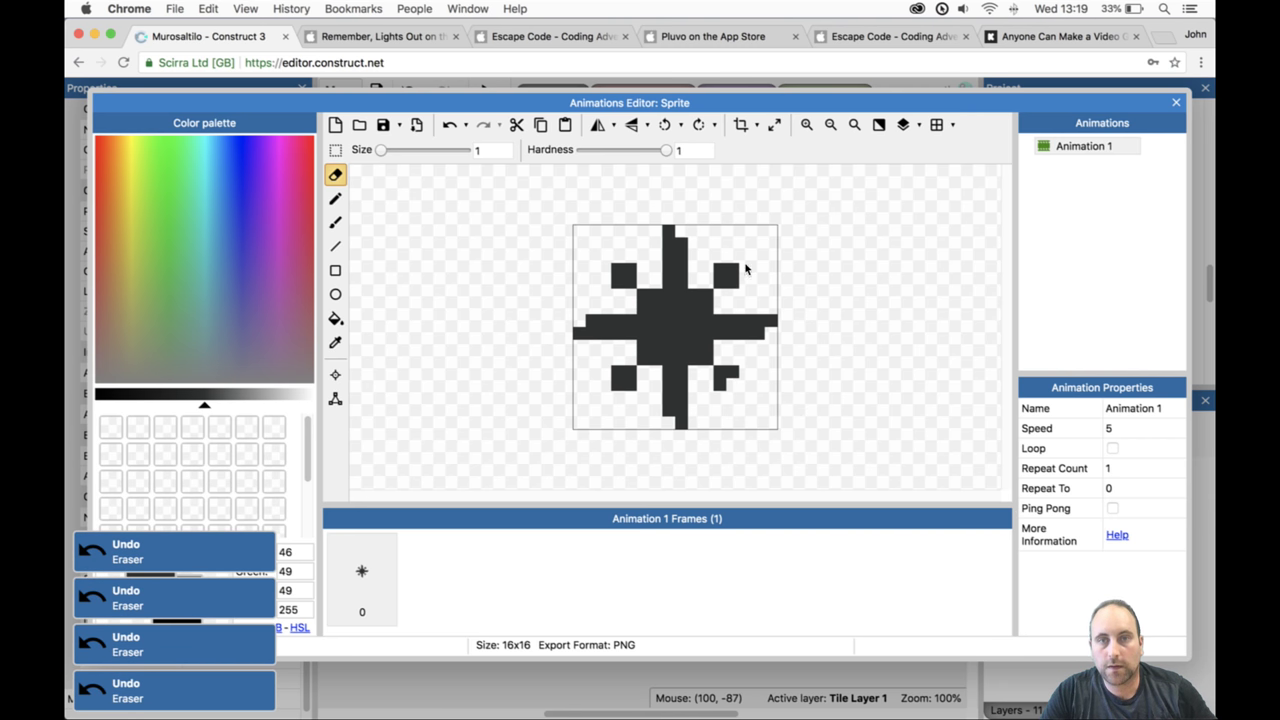
key(super+z)
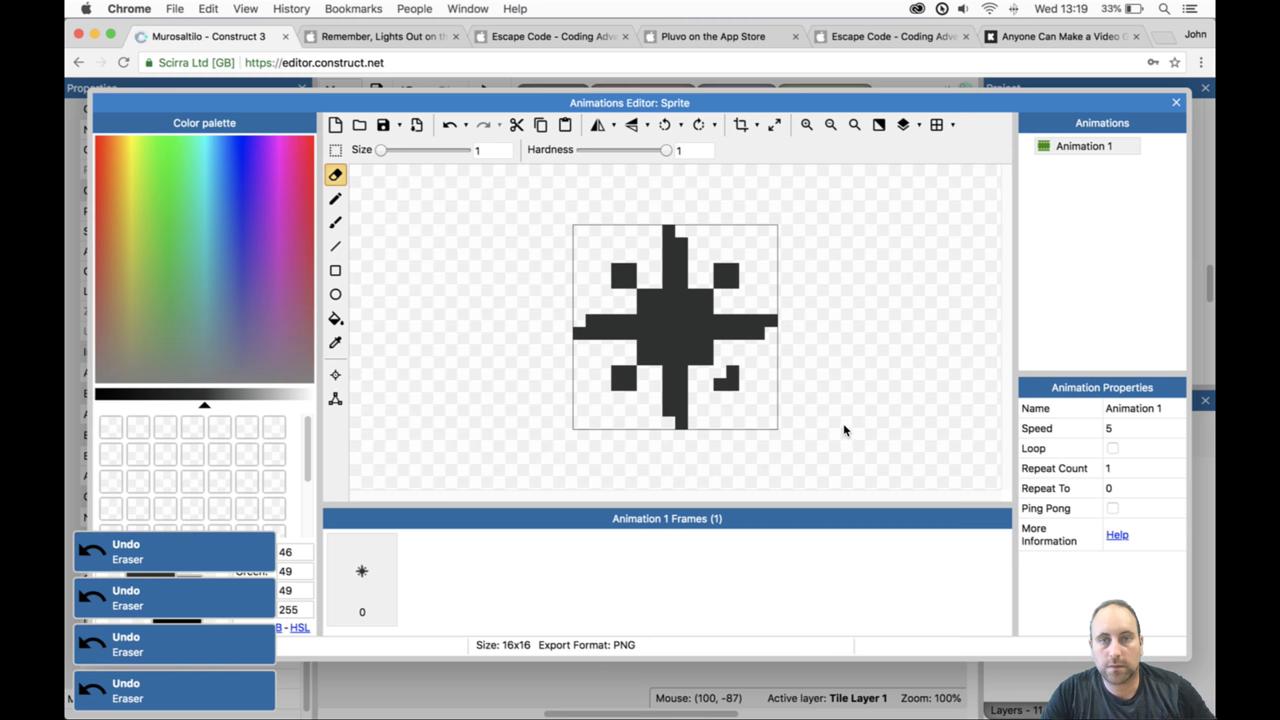
Notch the inner corners of the corner squares and punch small holes in the centre body.
click(630, 371)
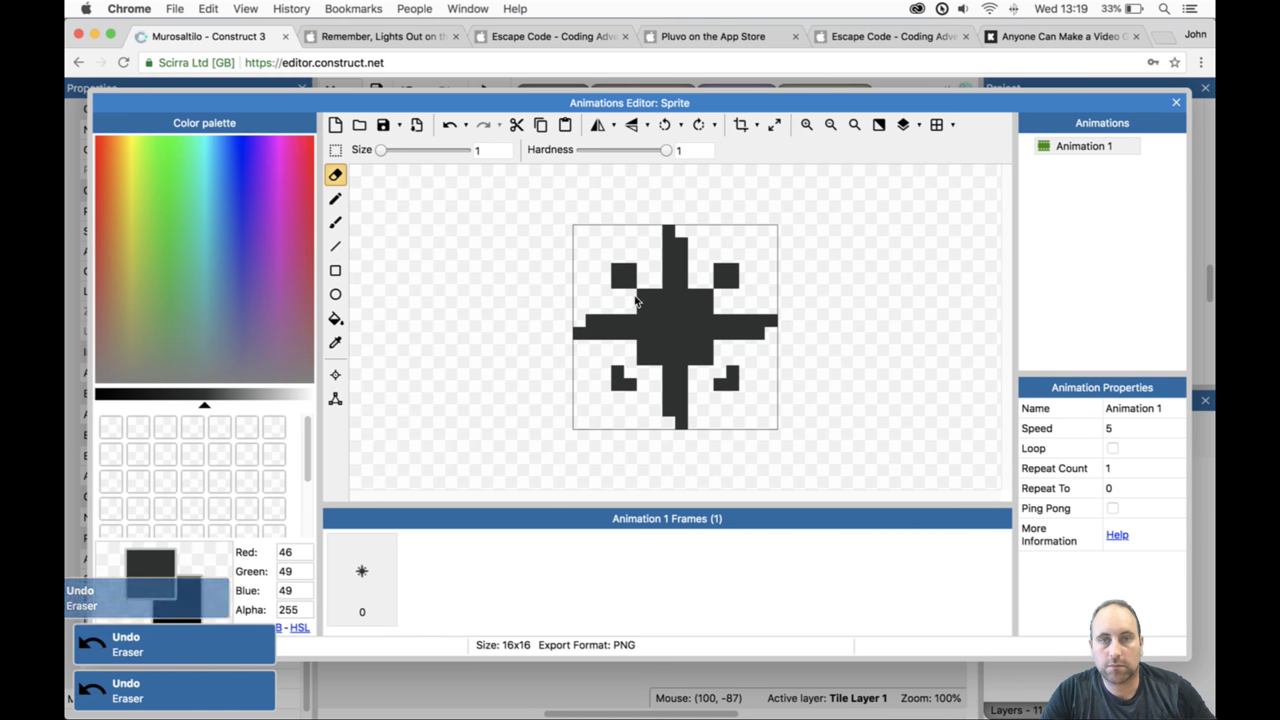
click(630, 282)
click(720, 282)
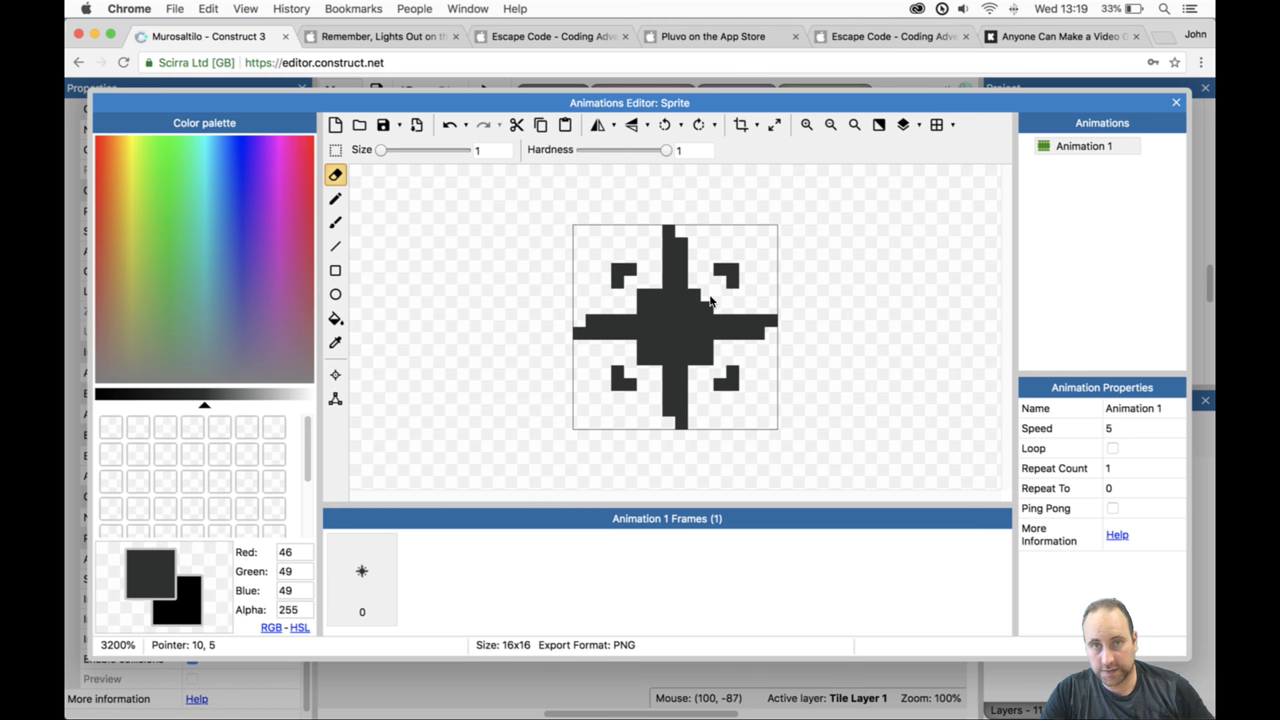
click(694, 309)
click(656, 308)
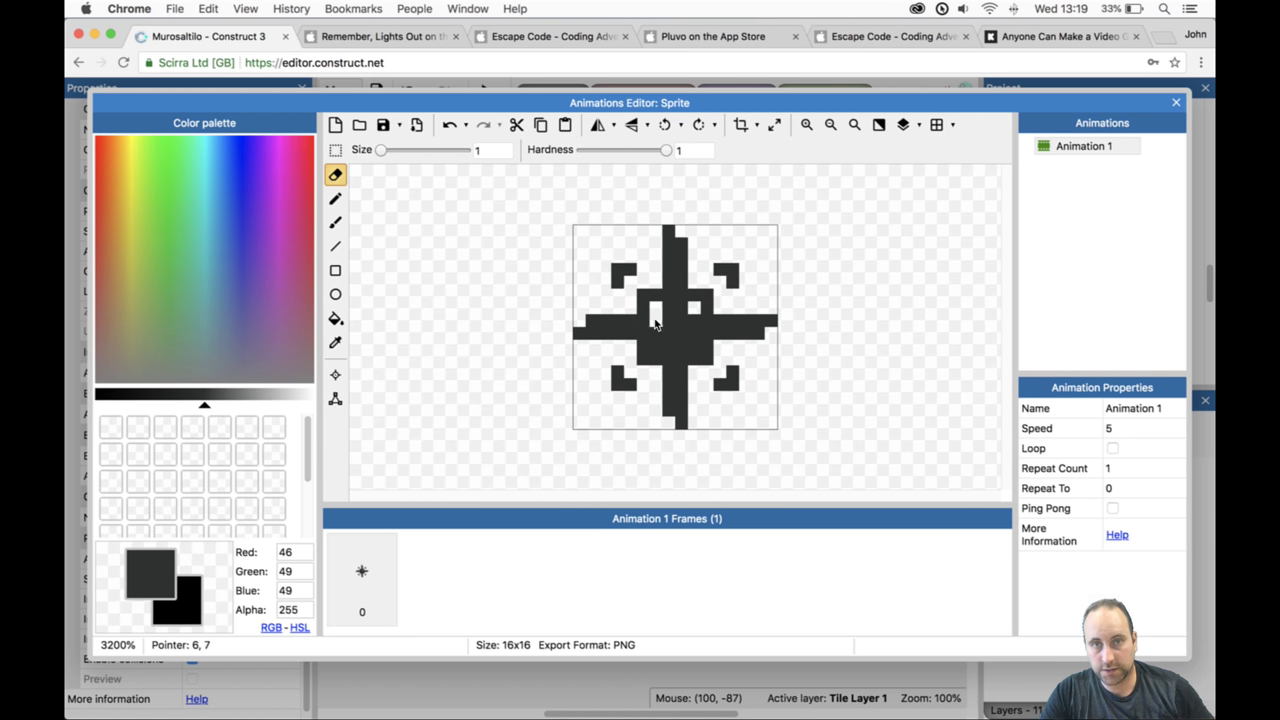
click(656, 334)
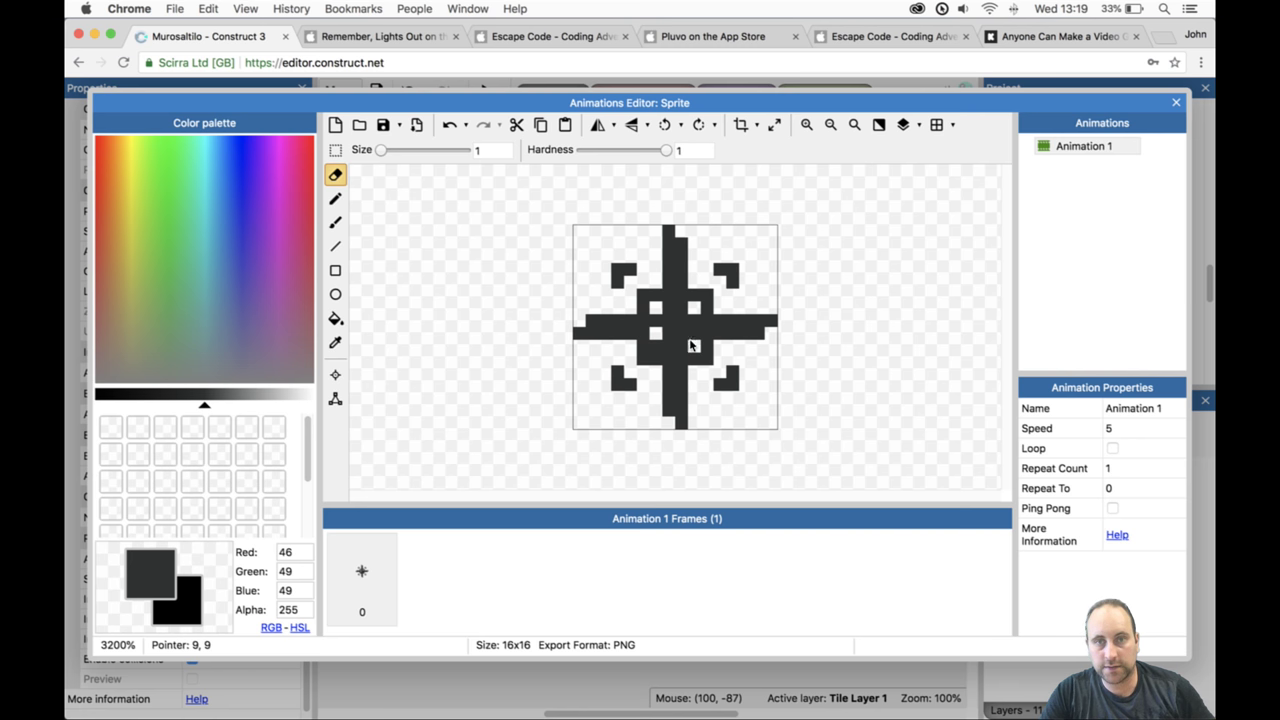
key(super+z)
click(656, 345)
click(695, 348)
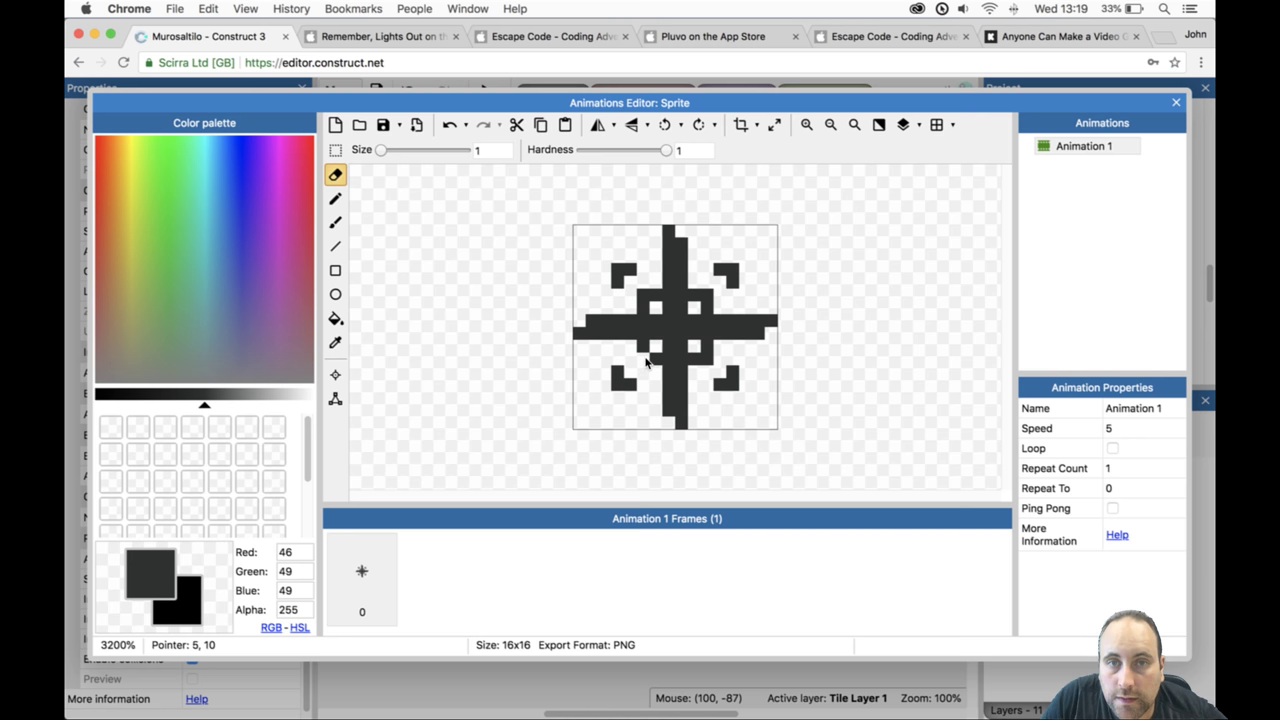
key(super+z)
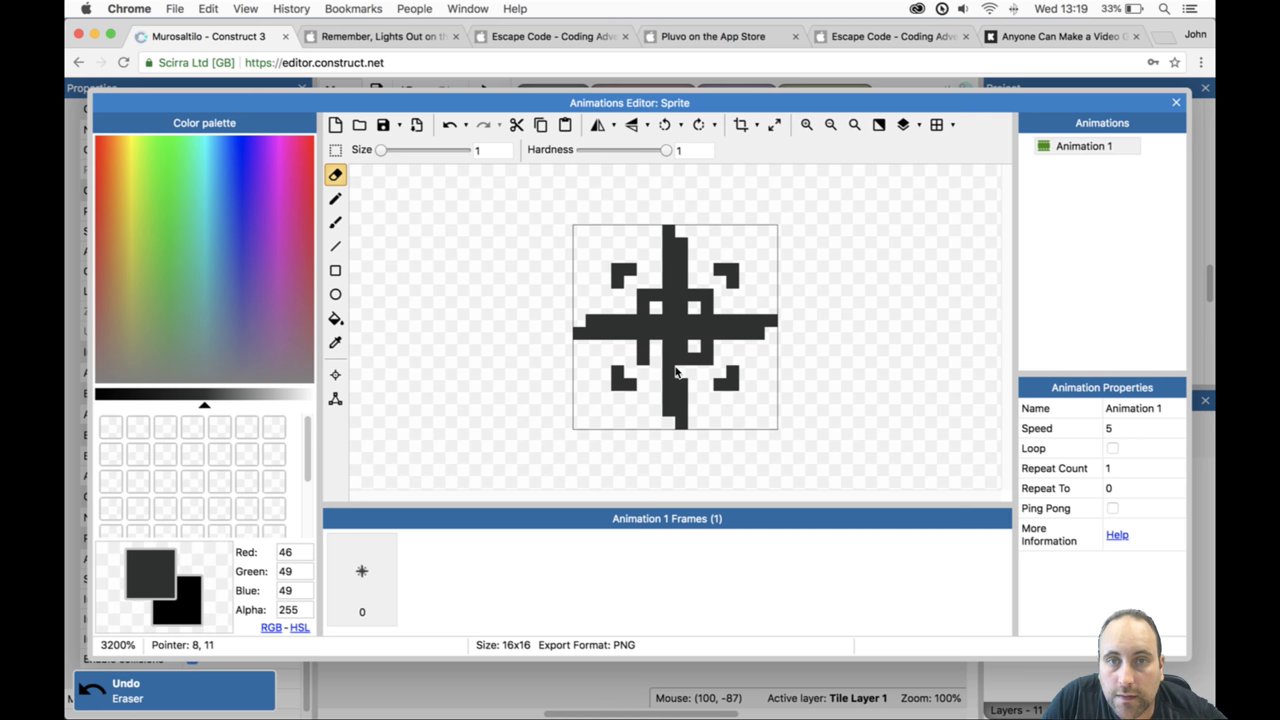
key(super+z)
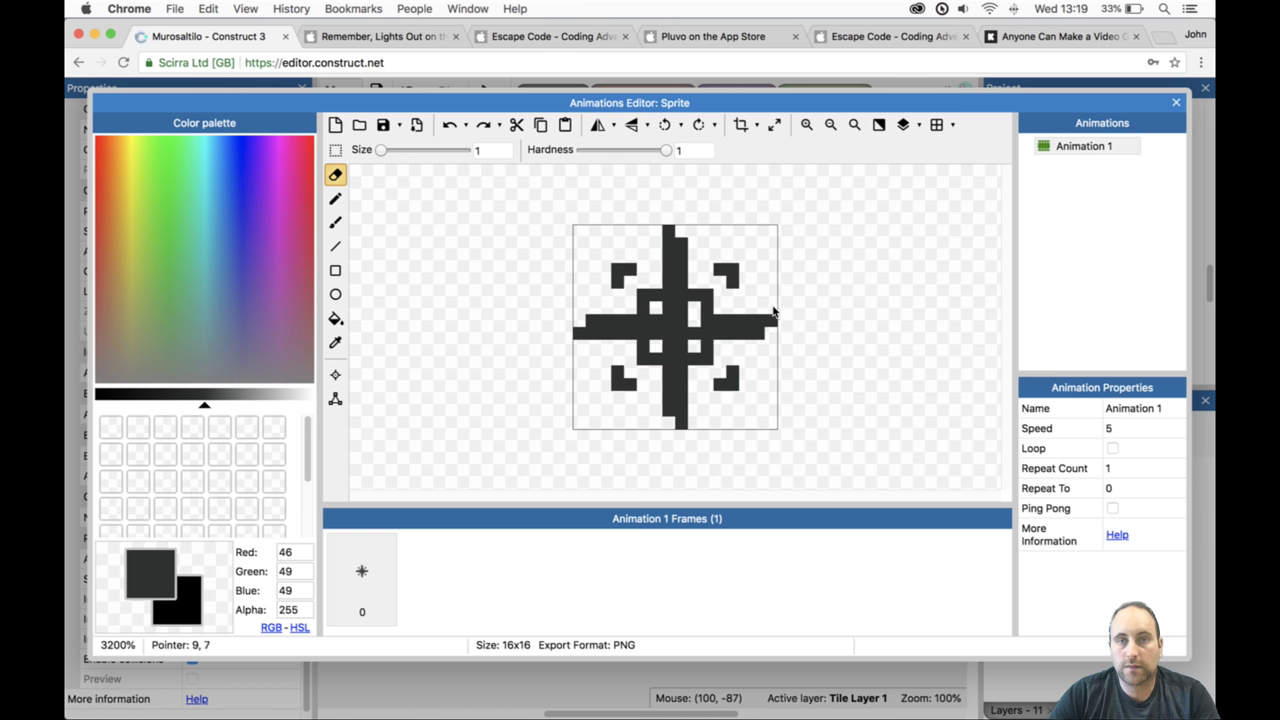
Close the image editor and move the star sprite above the level.
click(1176, 102)
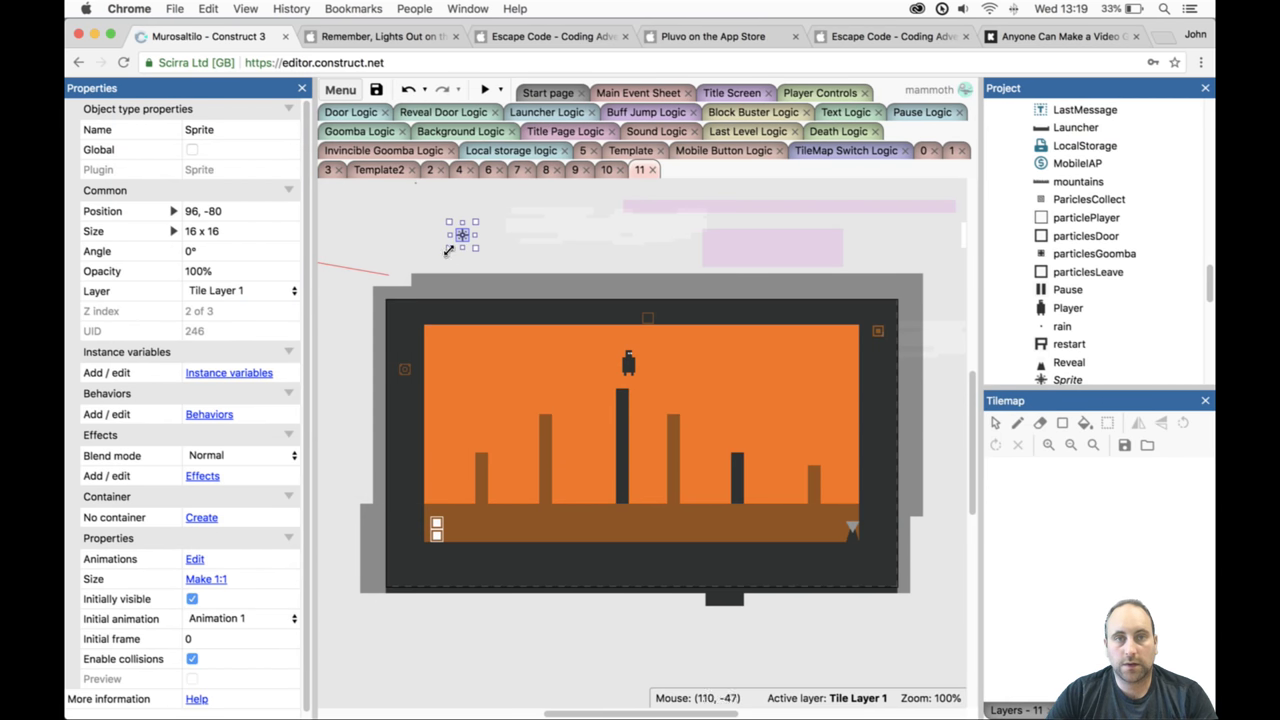
click(420, 240)
drag(465, 236, 387, 222)
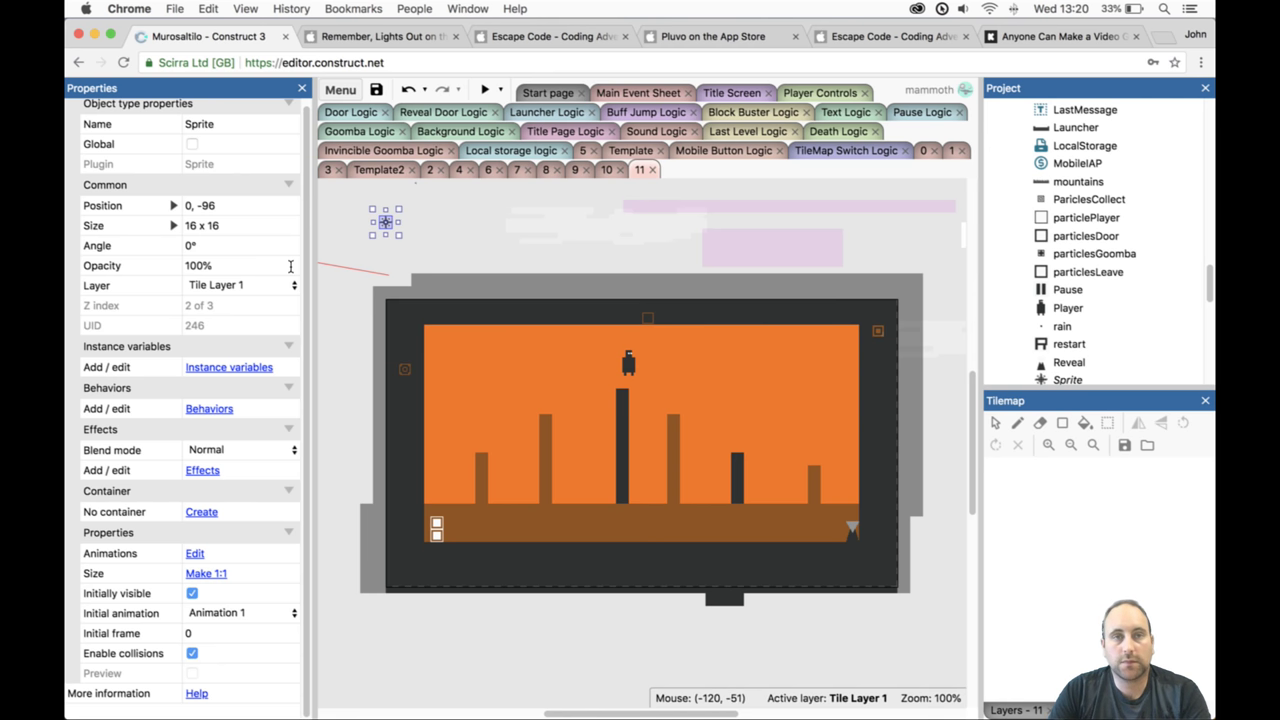
Rename the sprite object to Mine, nudge it right, and reopen its artwork.
click(241, 135)
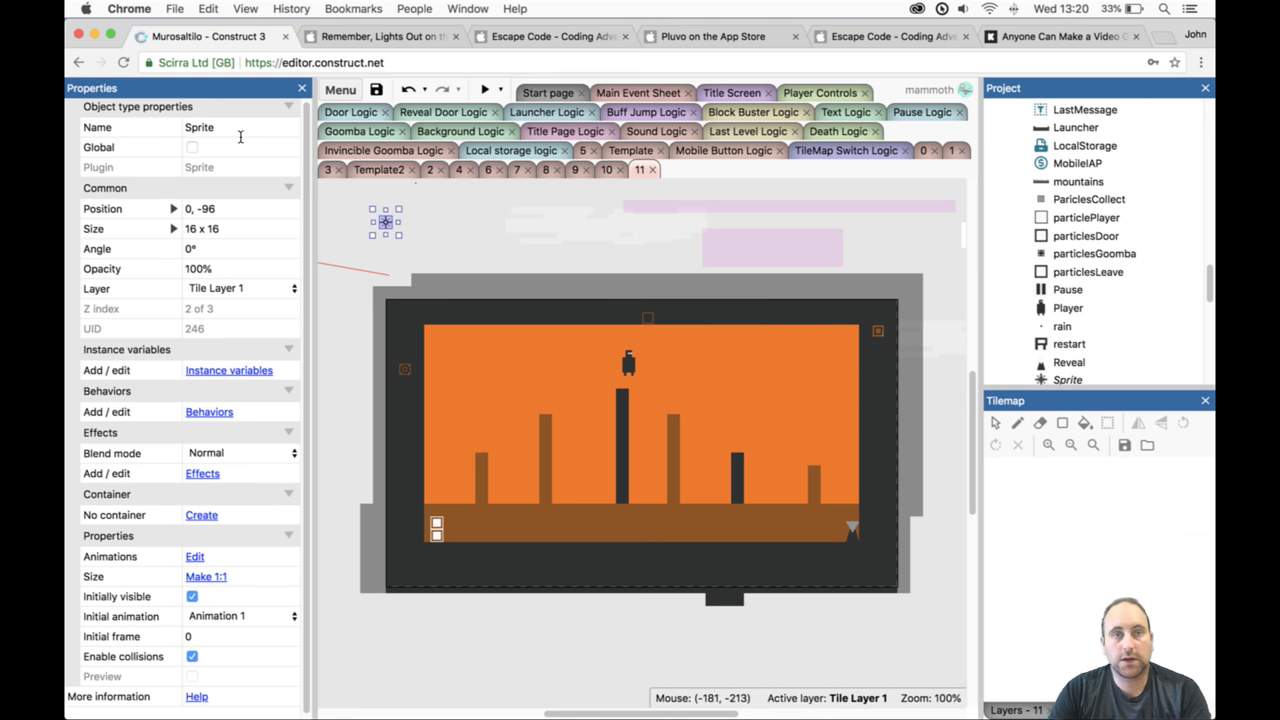
text(Mine)
key(Tab)
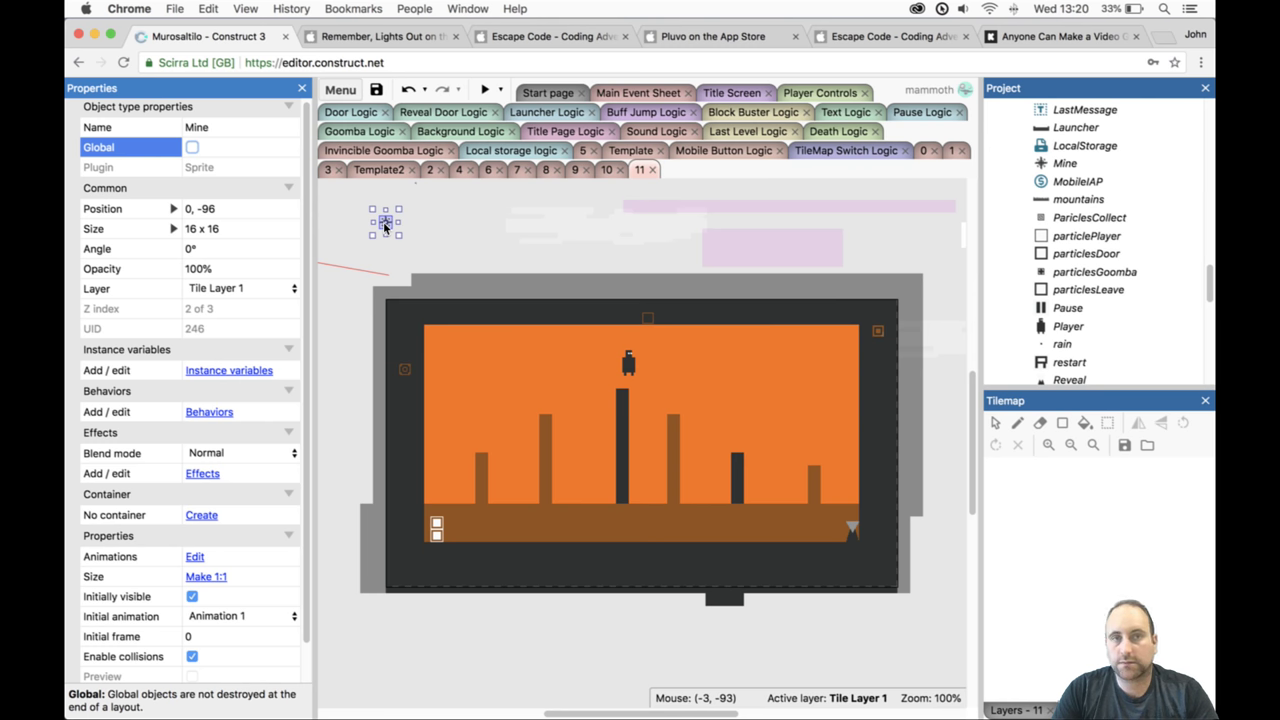
drag(385, 226, 422, 226)
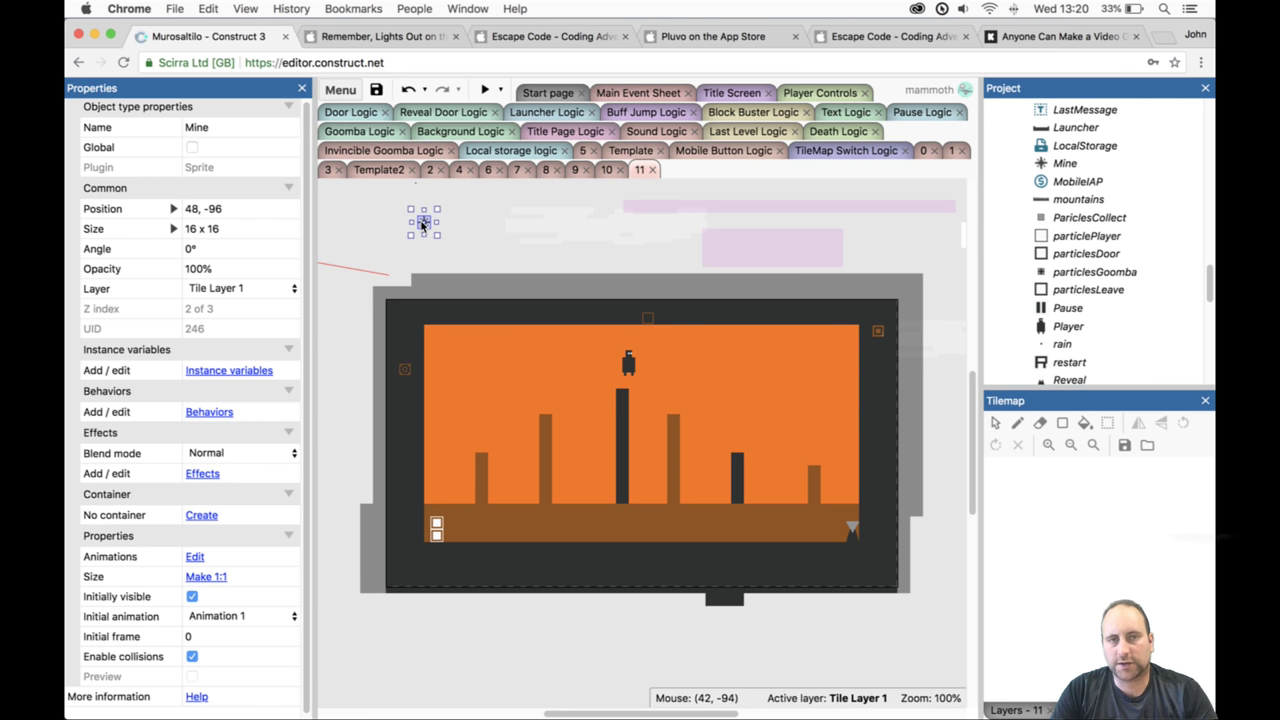
double_click(424, 224)
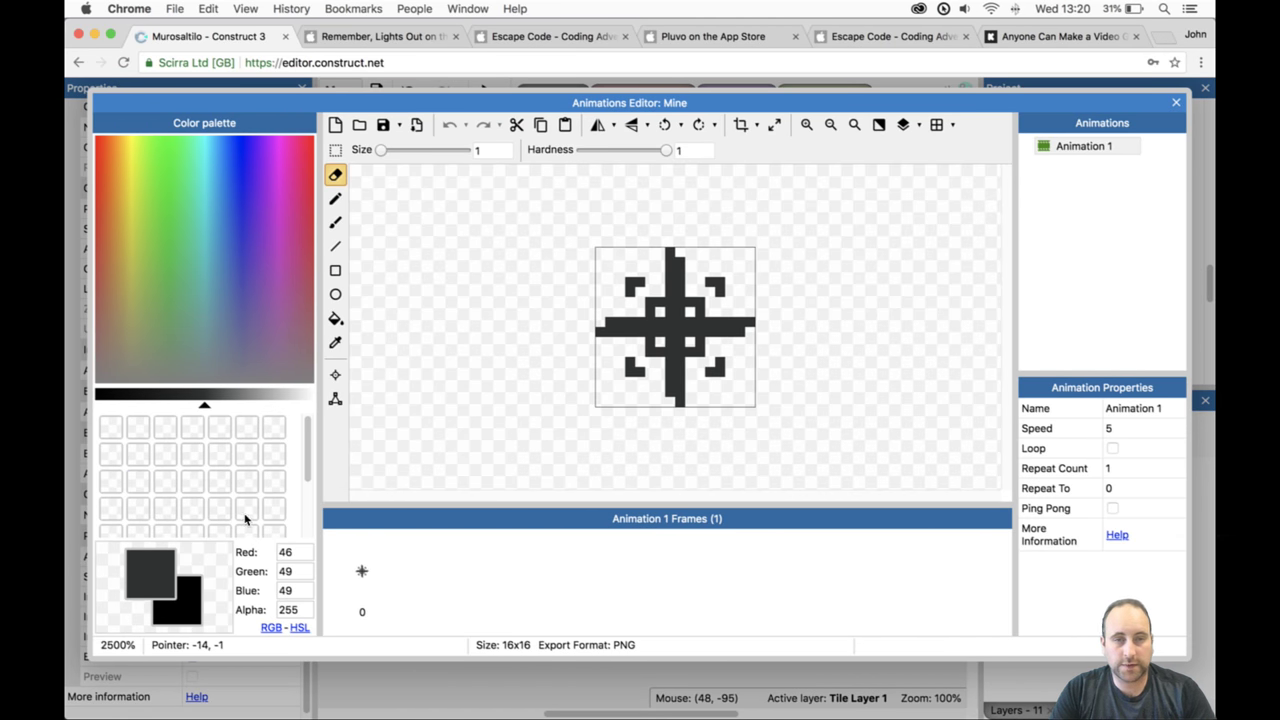
Flood-fill the cross and all four corner shapes with near-white RGB 250, 250, 250.
double_click(288, 552)
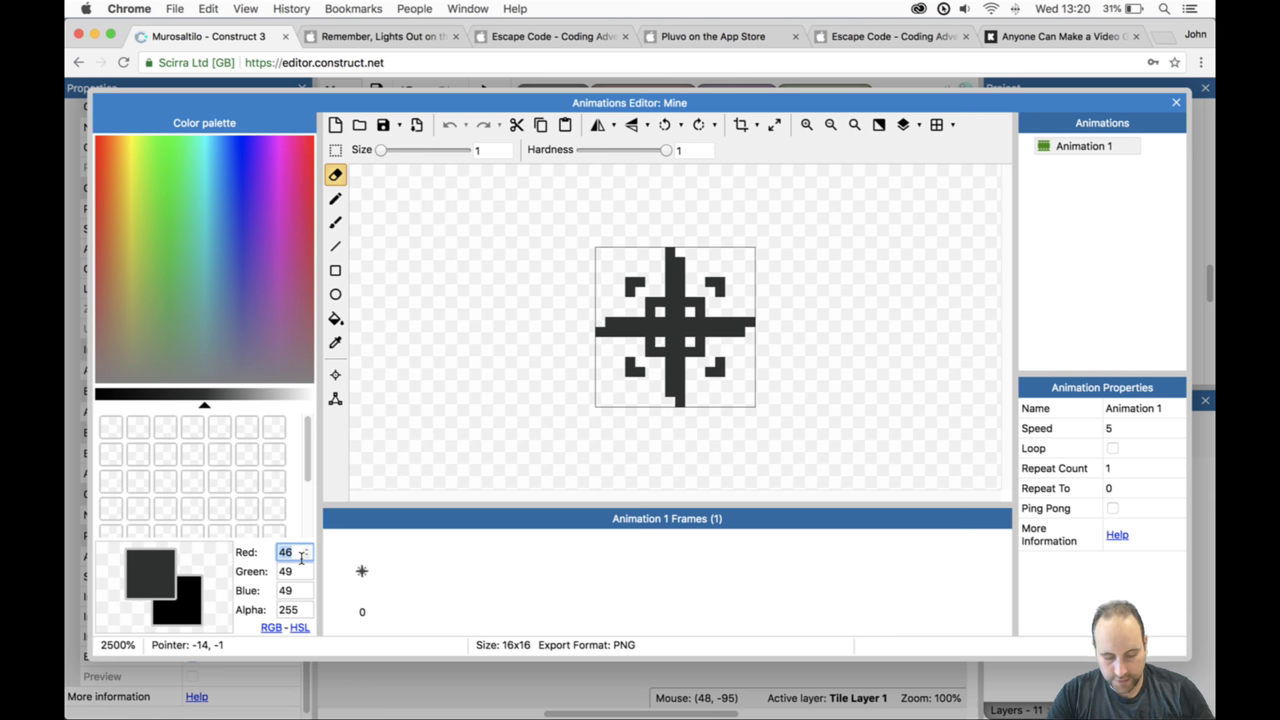
text(250)
key(Tab)
text(250)
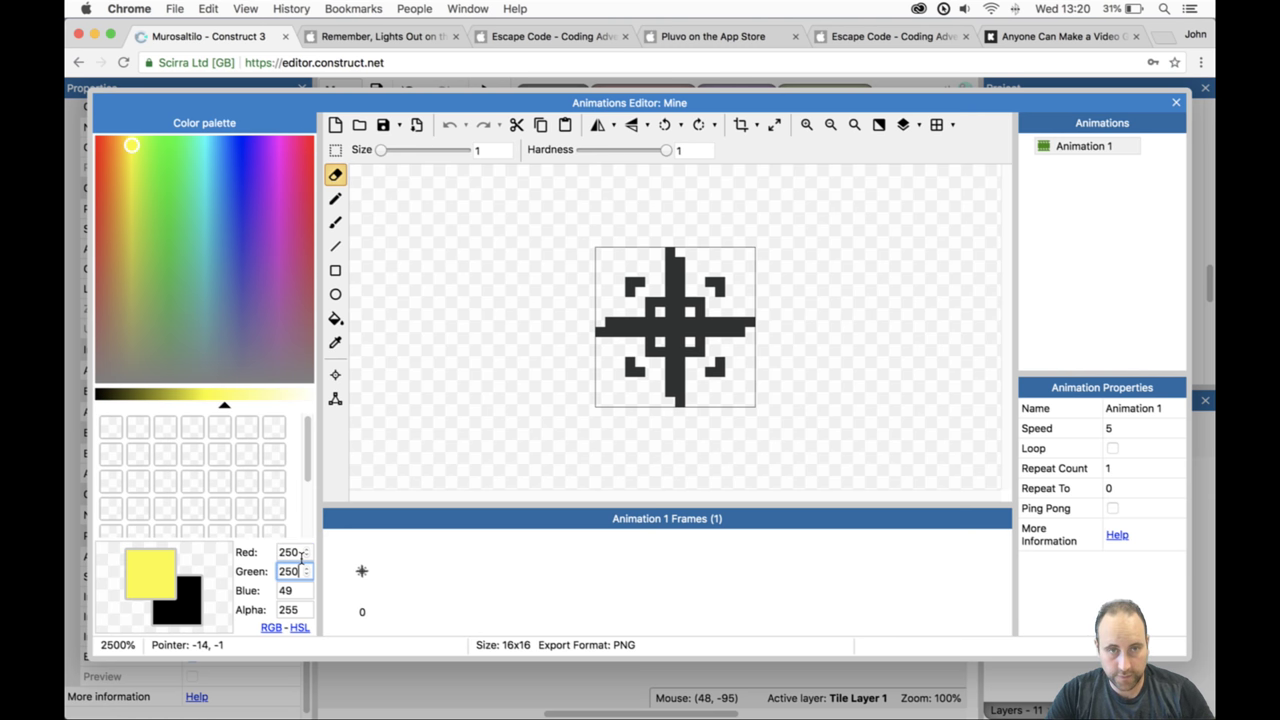
key(Tab)
text(250)
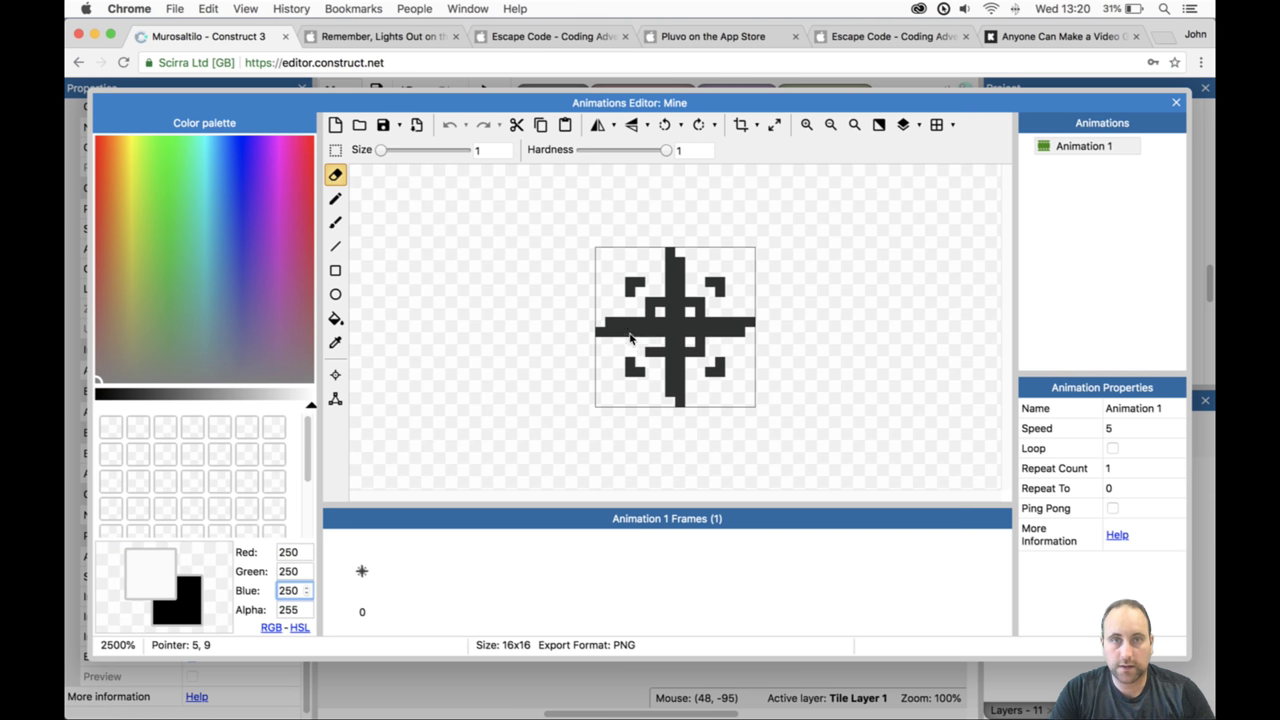
click(334, 318)
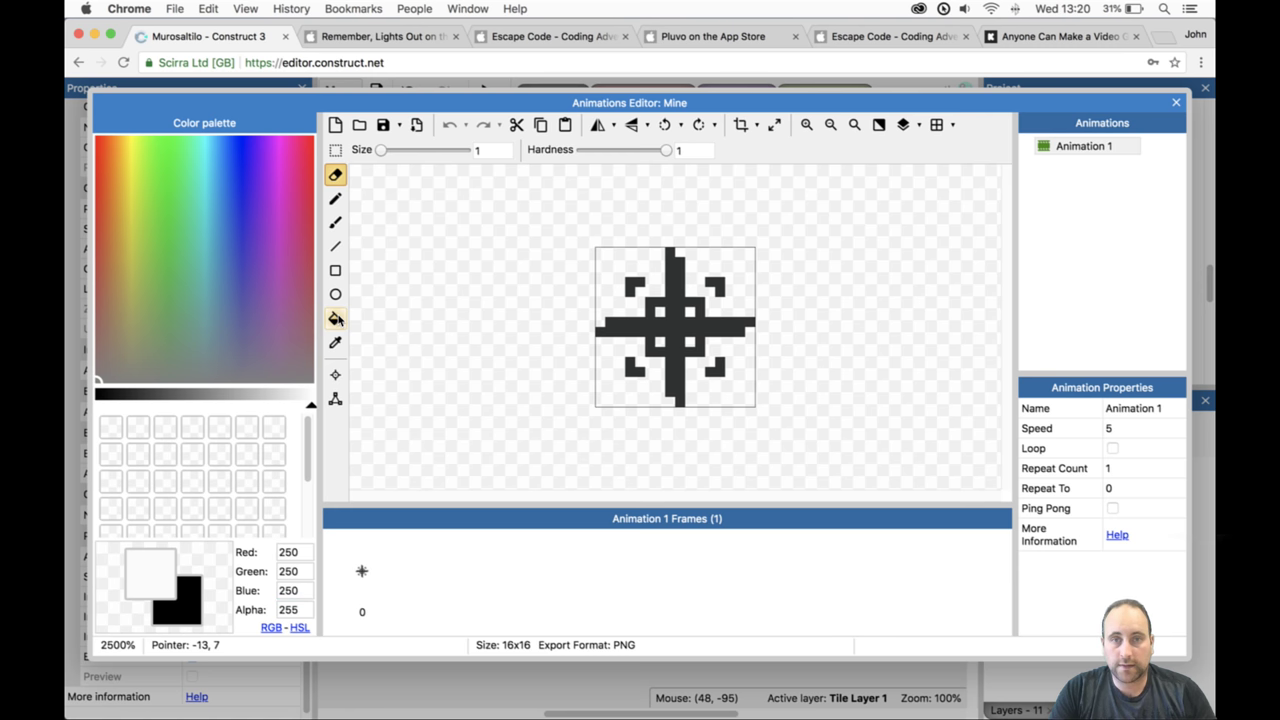
click(684, 354)
click(718, 370)
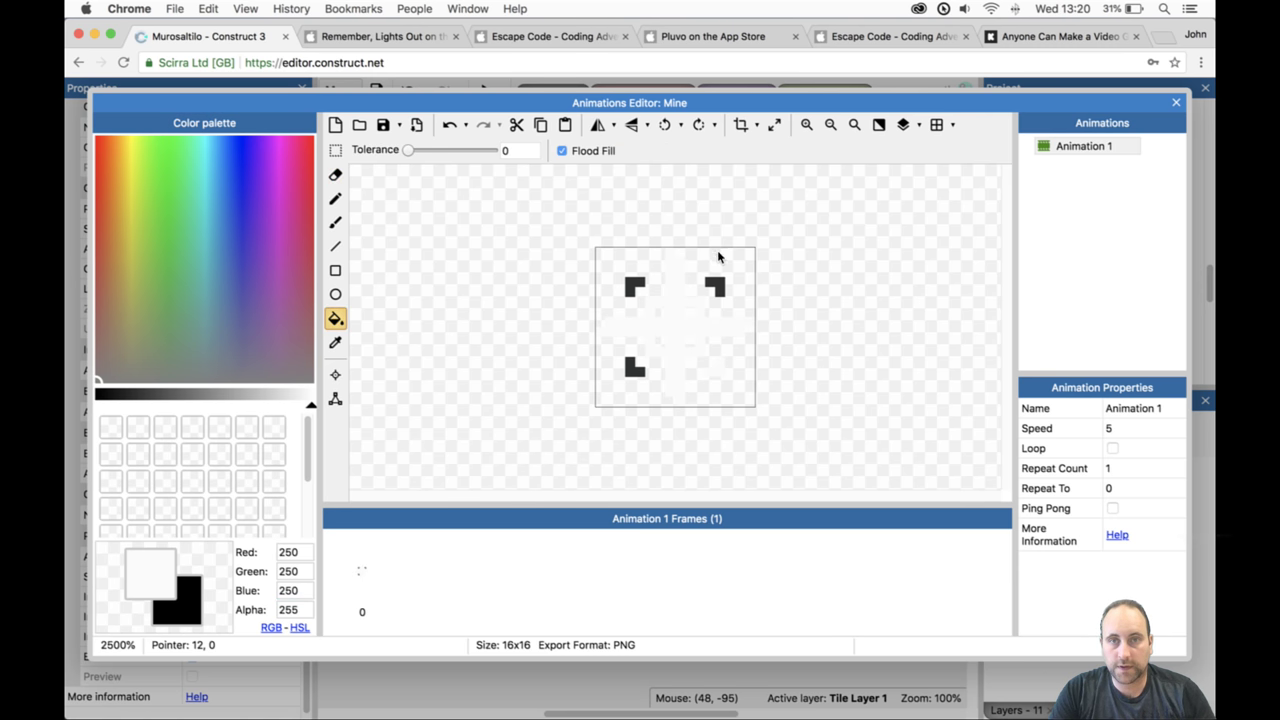
click(720, 286)
click(635, 286)
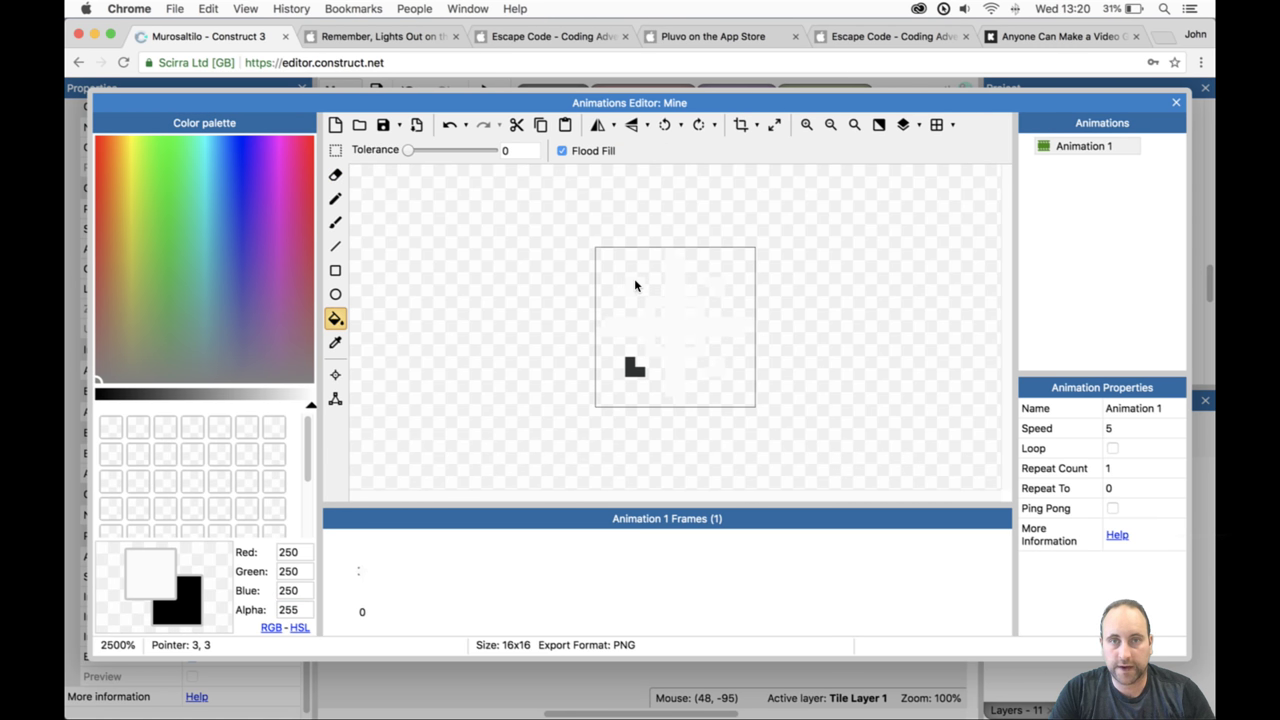
click(634, 366)
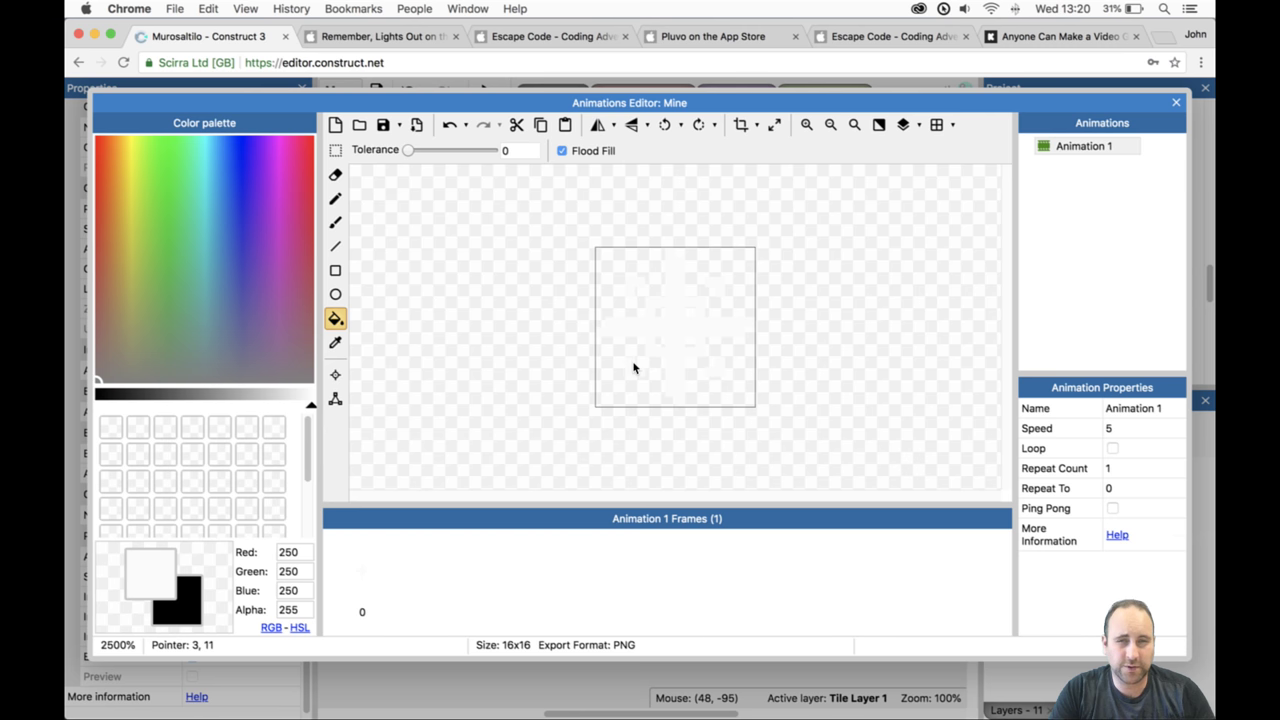
Check the white sprite against a dark background, then close the animation editor.
click(880, 125)
click(882, 125)
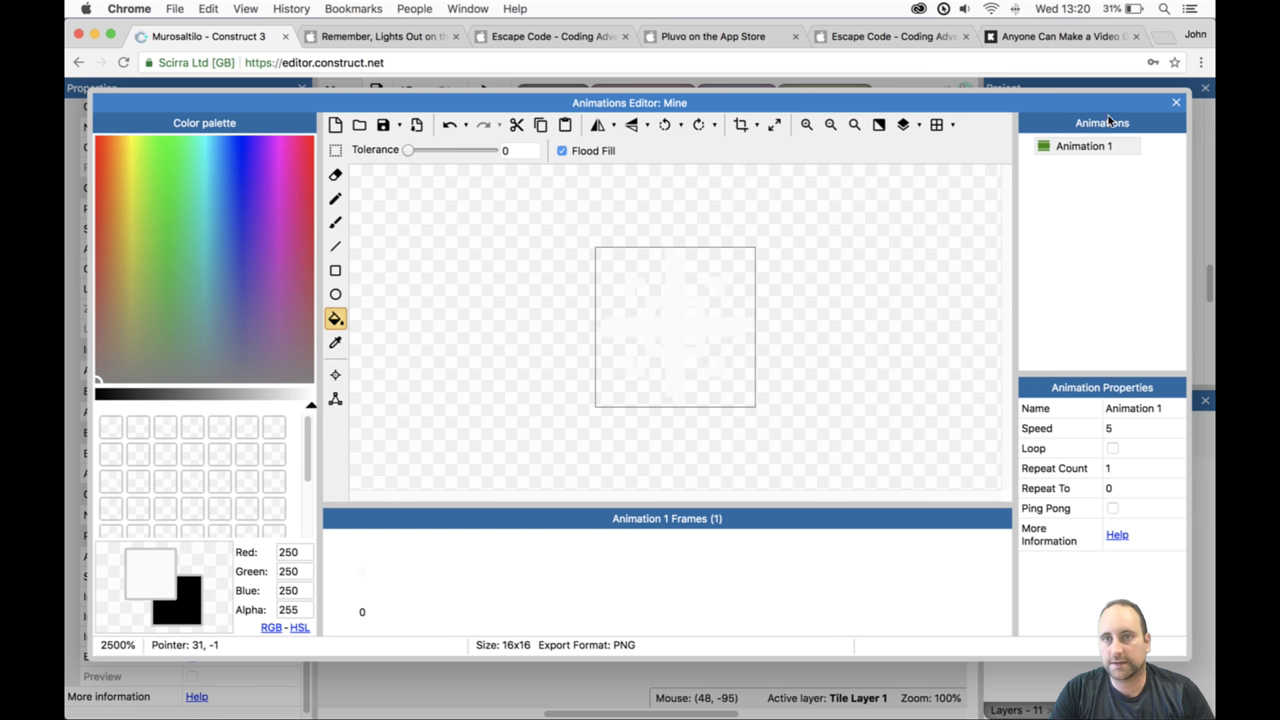
click(1176, 102)
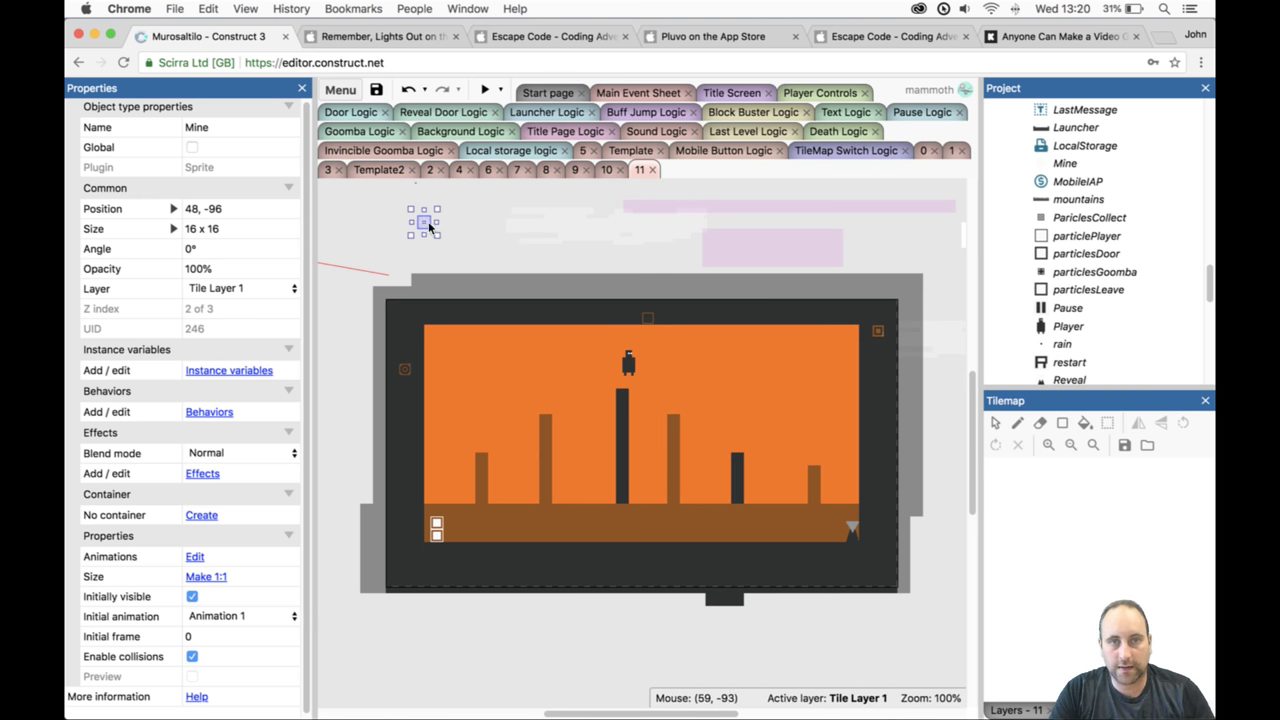
Drag the Mine onto the brown floor at the left of level 11, around 96, 272.
drag(428, 224, 463, 517)
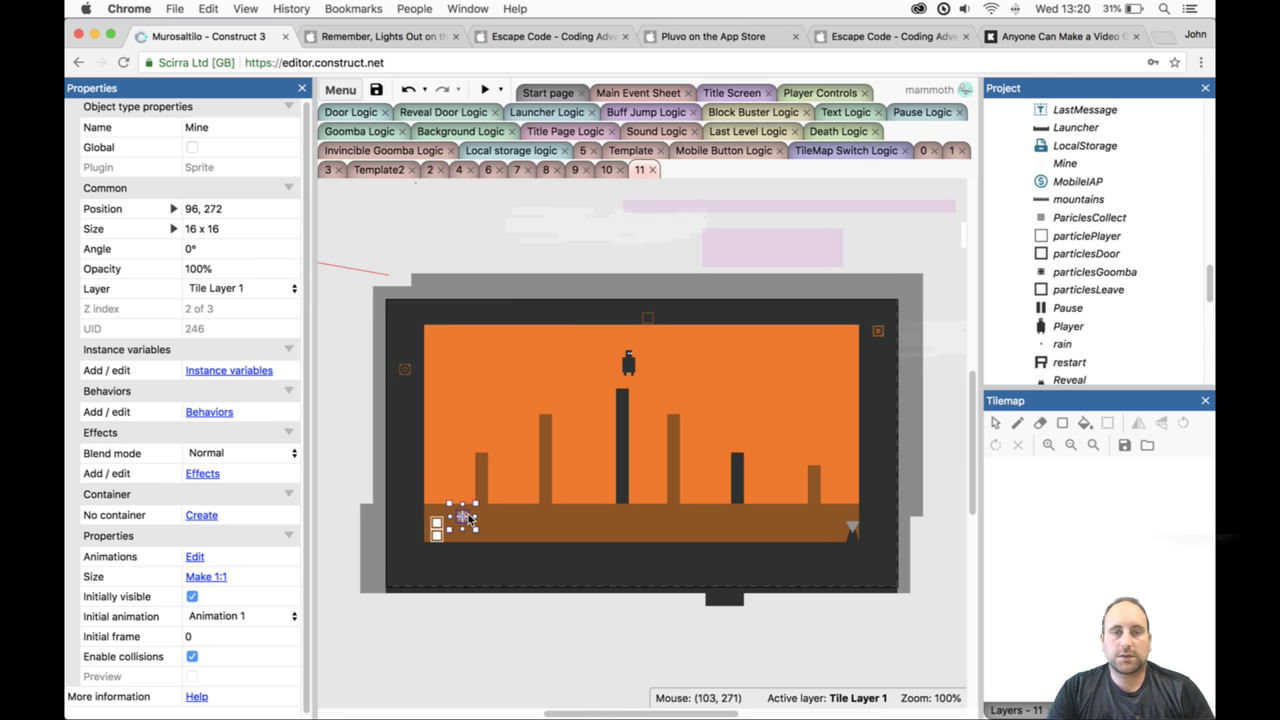
scroll(1130, 155, up, 10)
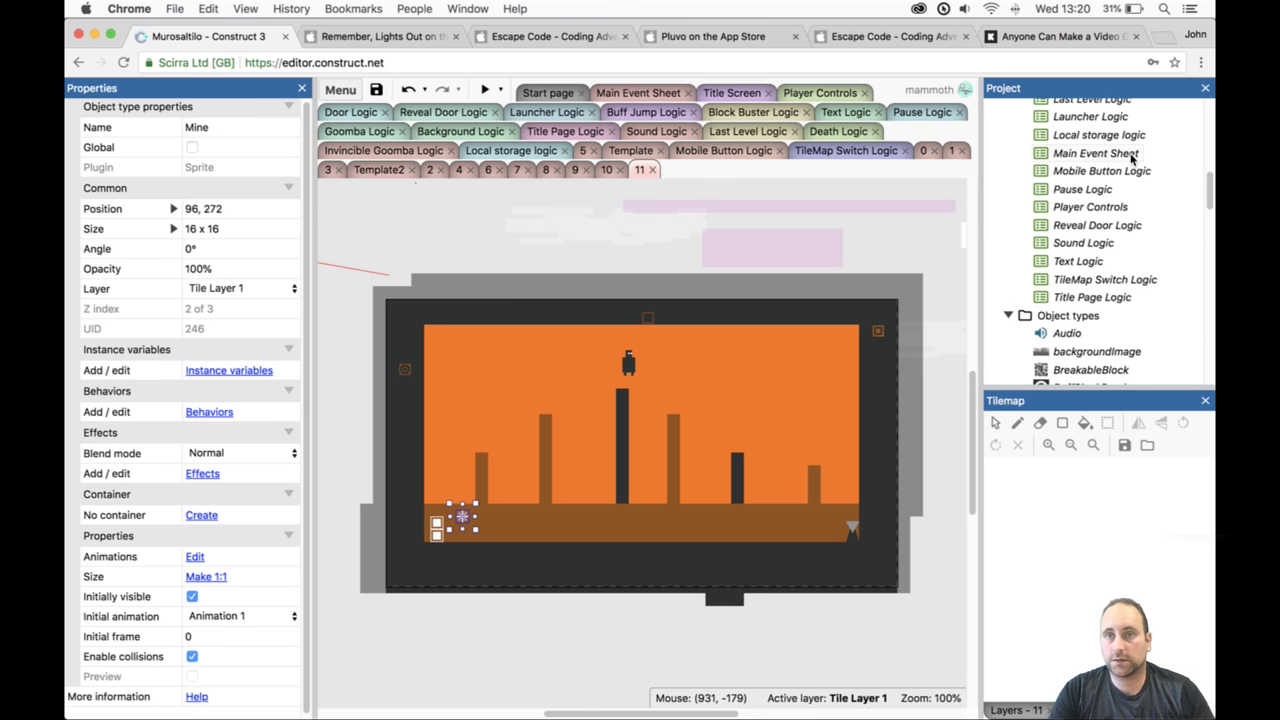
scroll(1070, 203, down, 5)
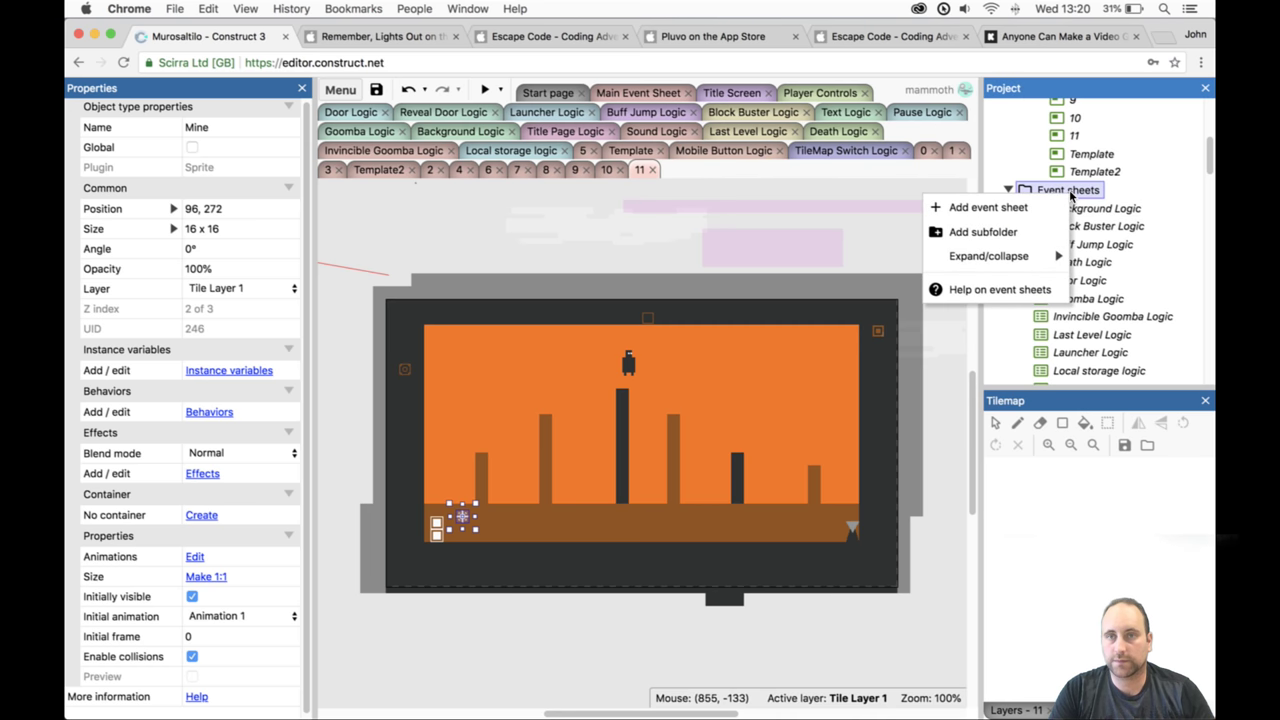
Add a new event sheet named 'Mine Logic'.
right_click(1068, 190)
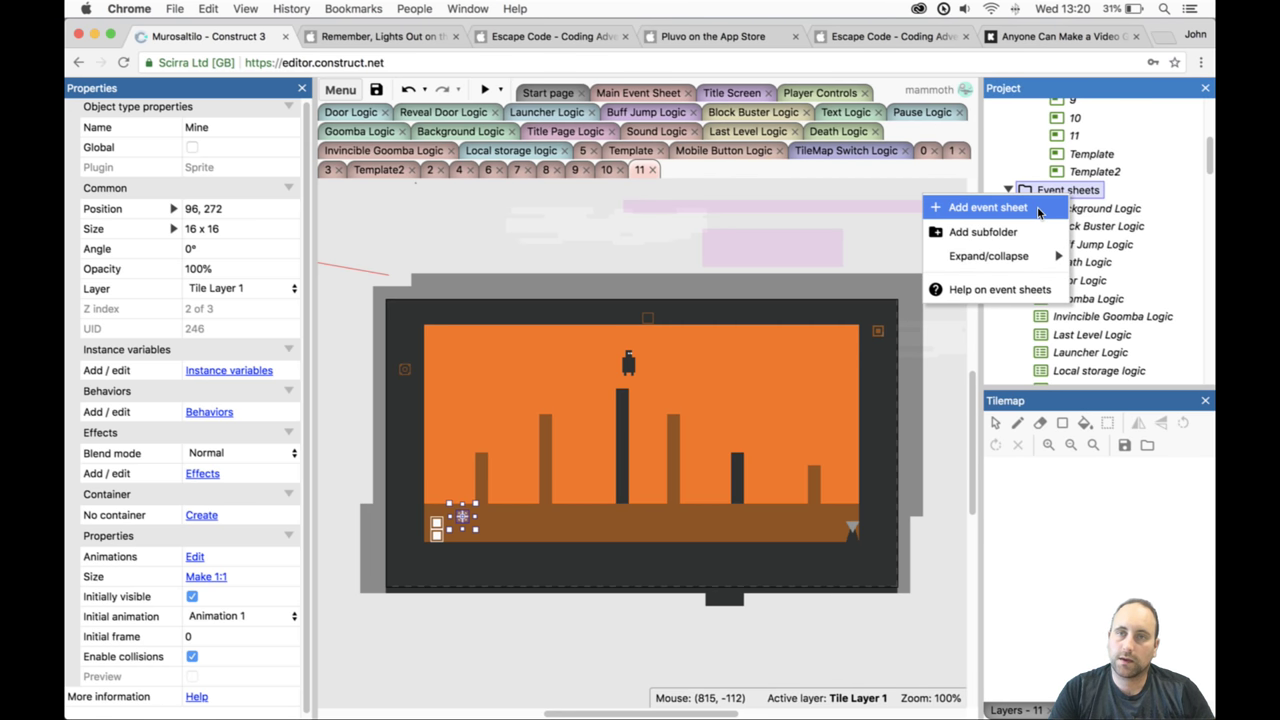
click(1038, 208)
text(Mine)
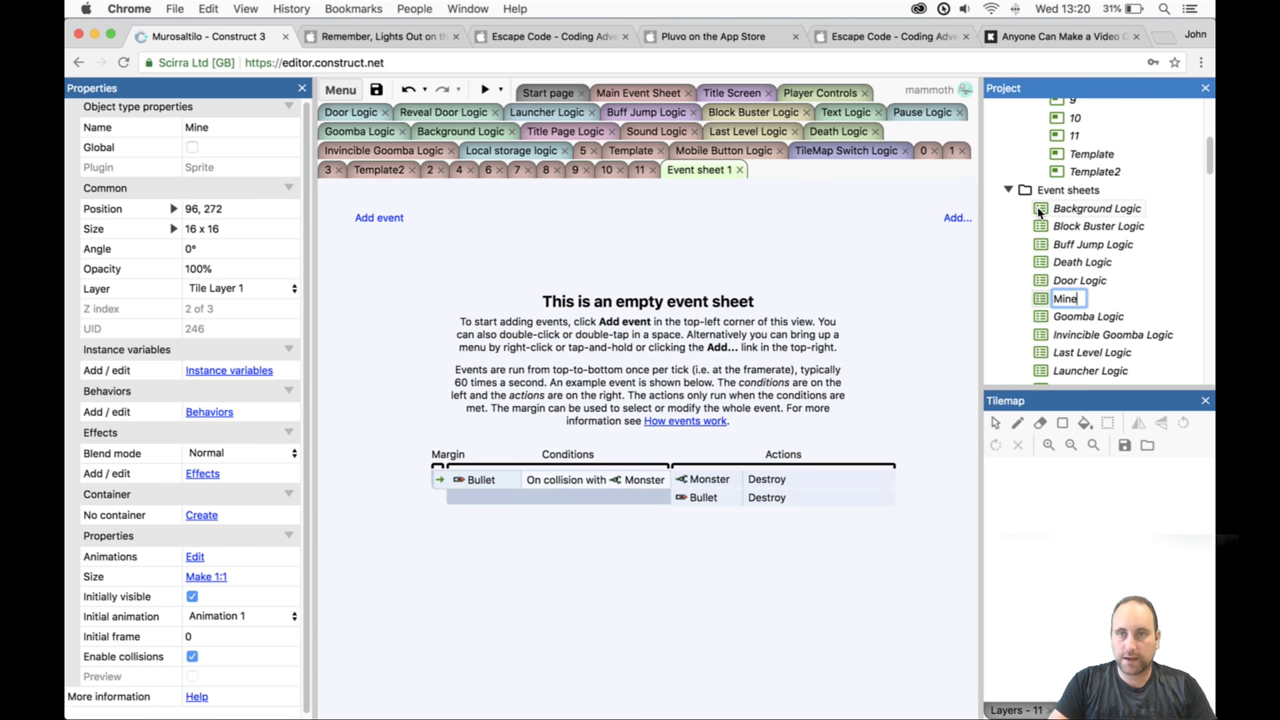
text( Logic)
key(Return)
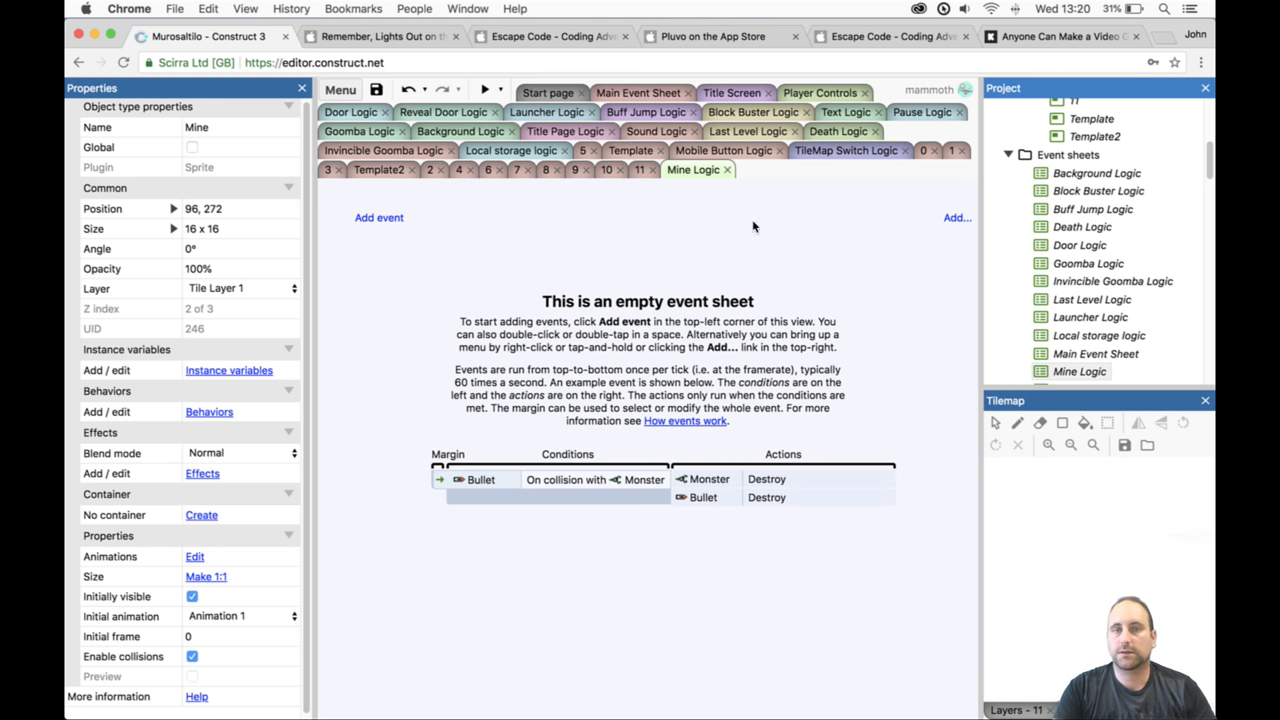
Add an event with the condition Player is overlapping Mine.
click(396, 219)
text(play)
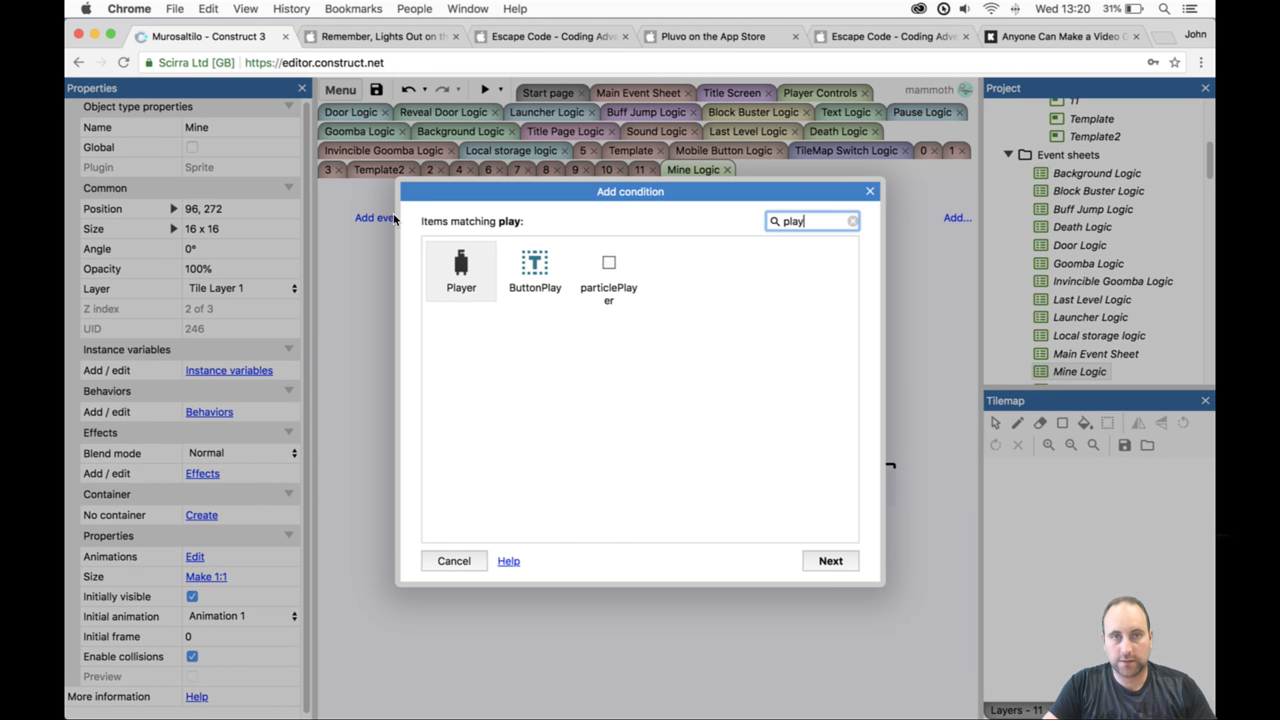
key(Return)
text(over)
key(Return)
key(Return)
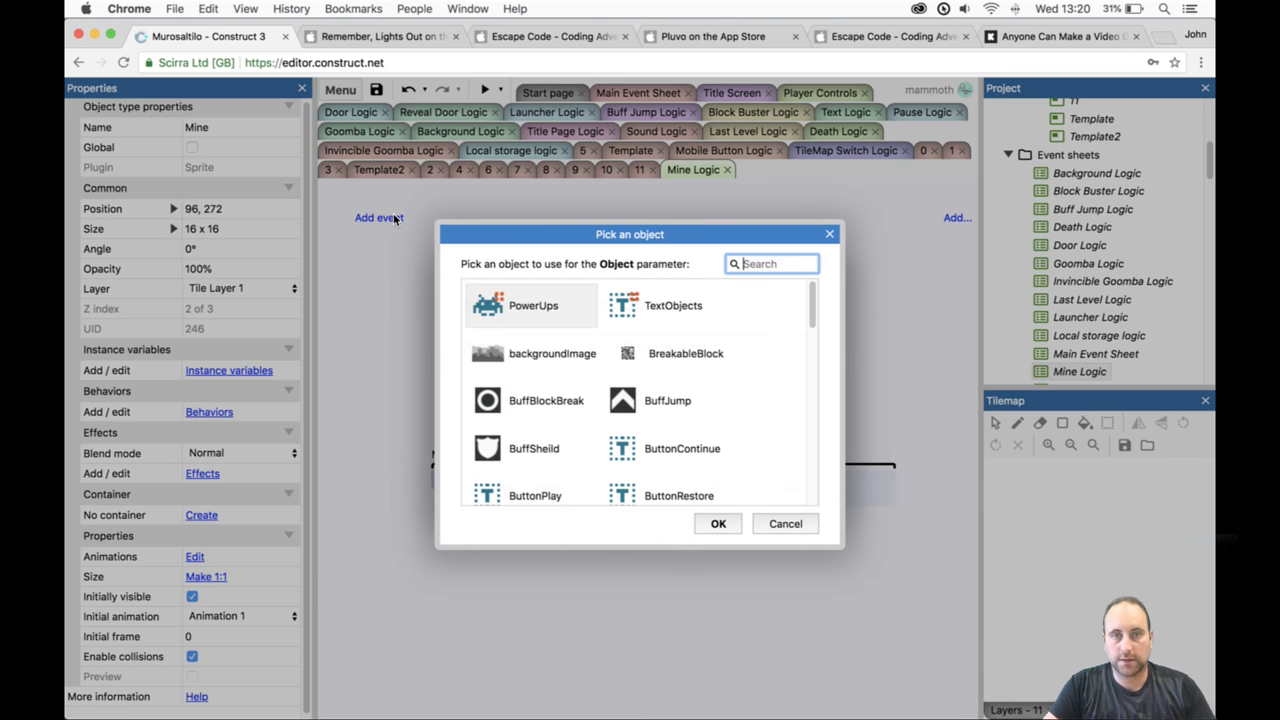
text(mine)
key(Return)
key(Return)
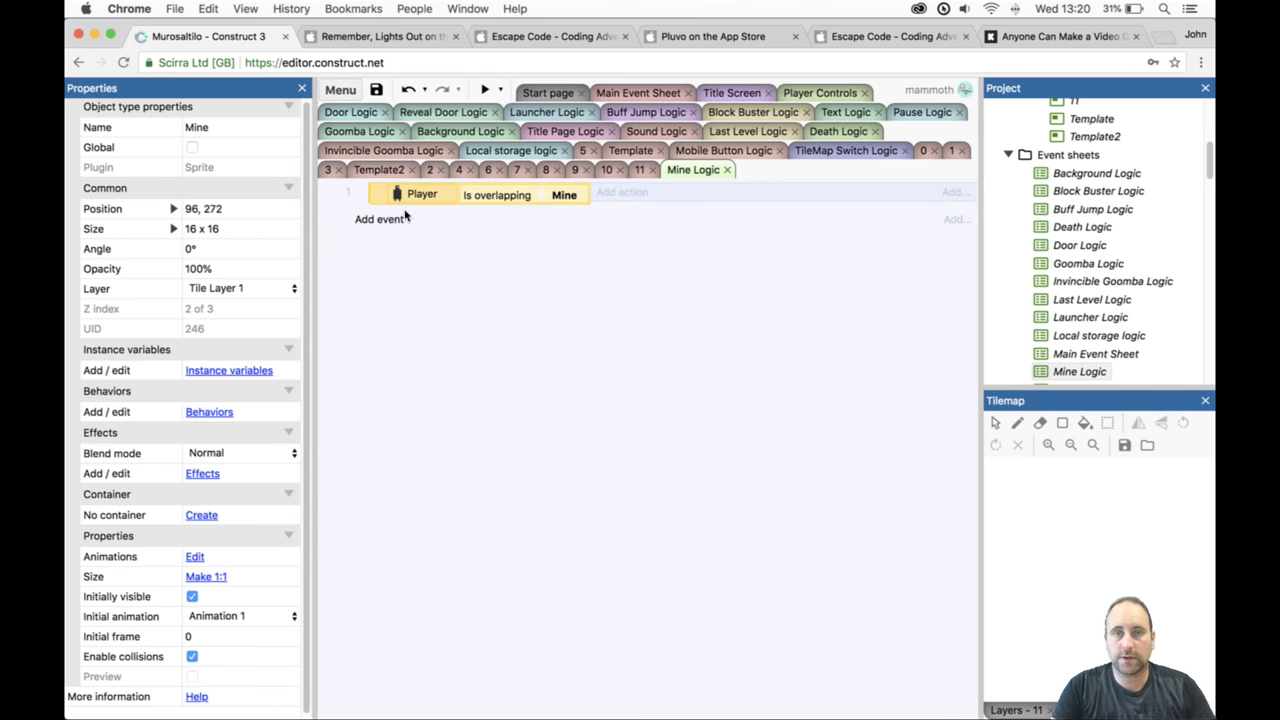
click(630, 193)
text(player)
Give it the action: set Player boolean isDead to True.
key(Return)
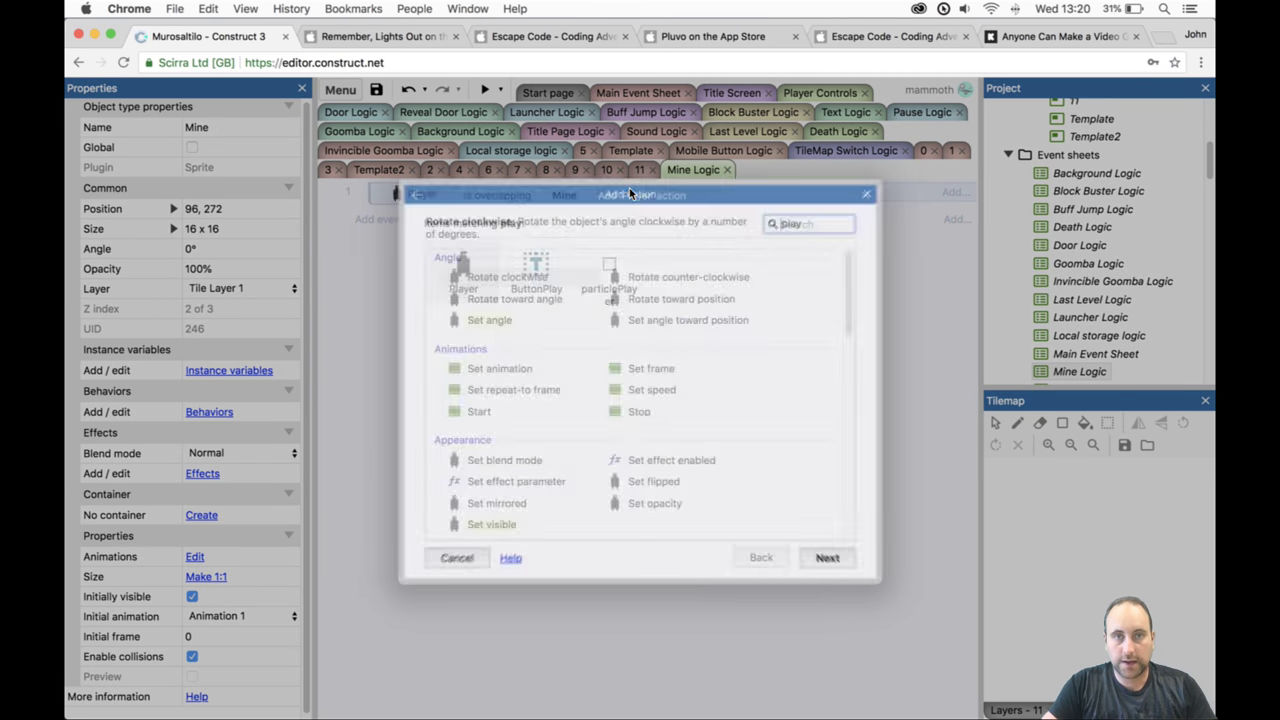
text(boo)
key(Return)
click(645, 341)
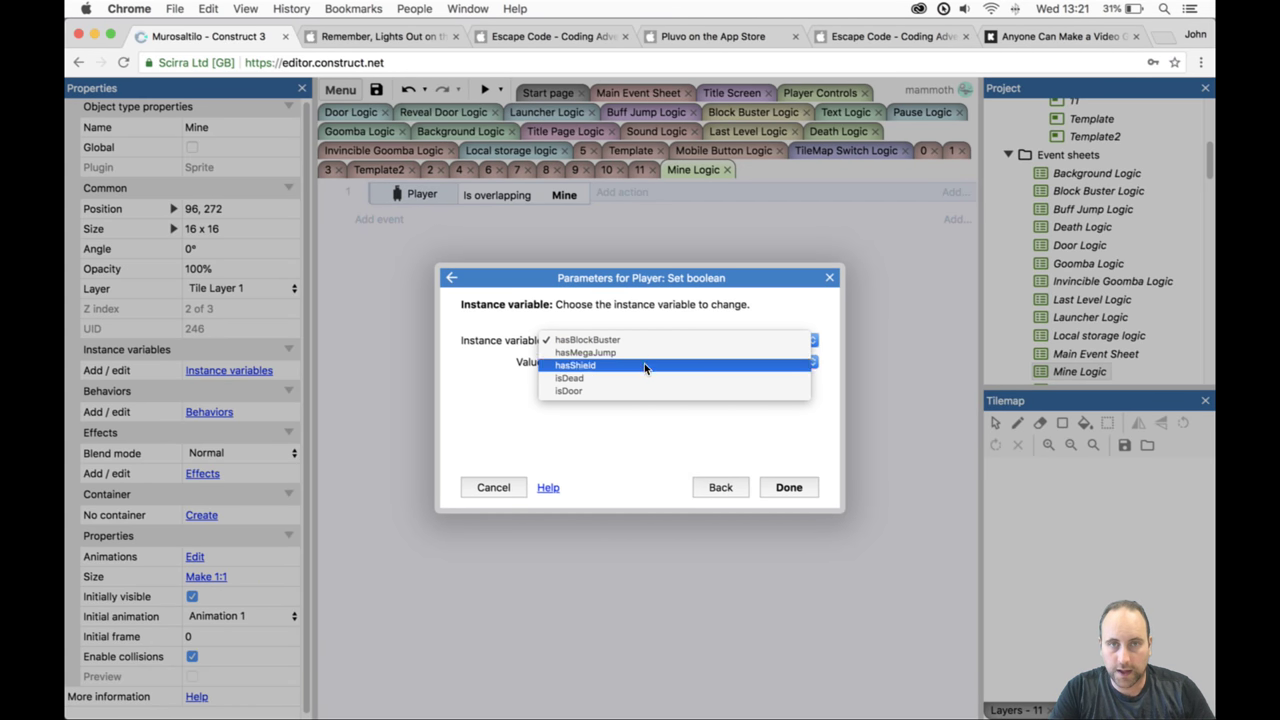
click(644, 378)
click(790, 488)
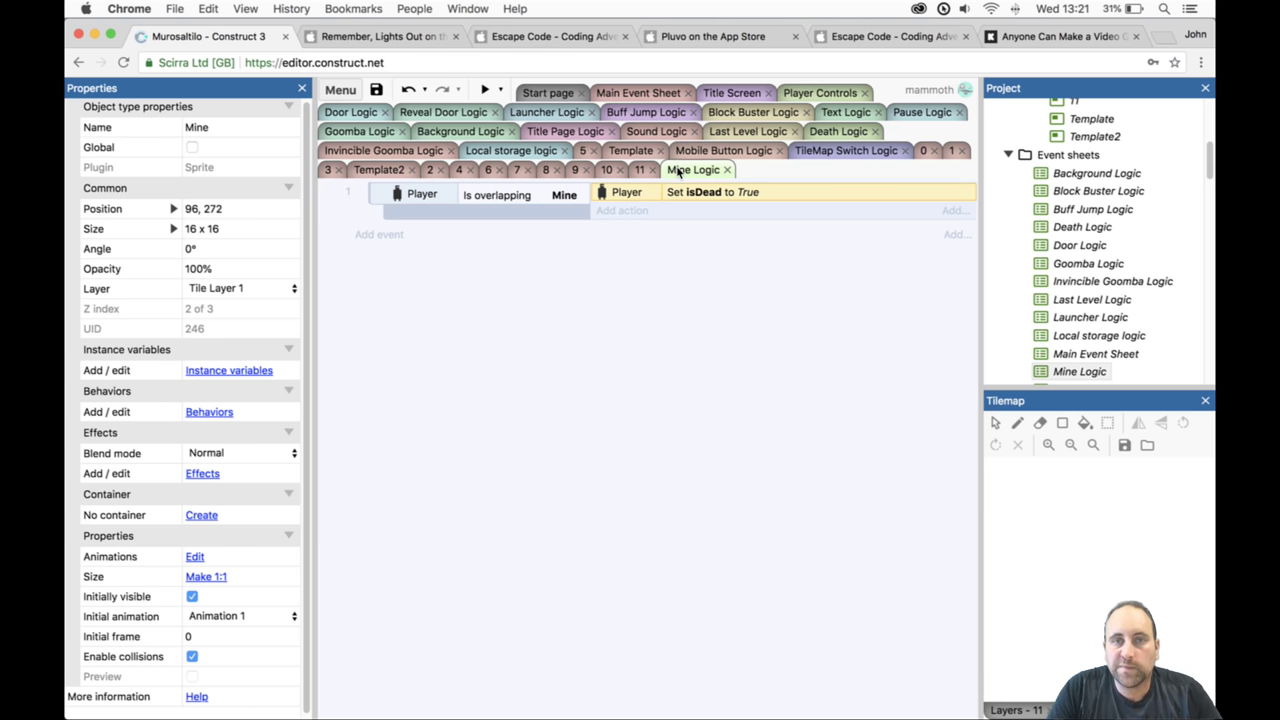
Close the Mine Logic tab and include Mine Logic in the Main Event Sheet.
click(641, 171)
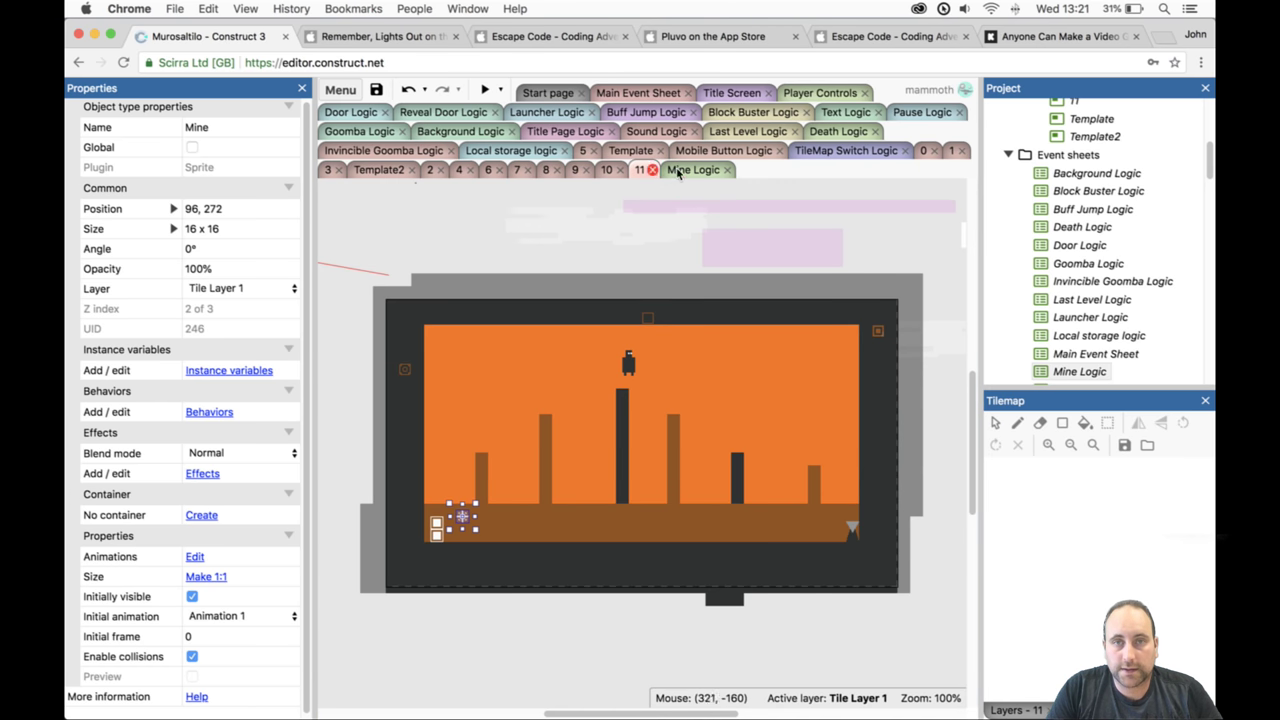
click(718, 168)
click(727, 171)
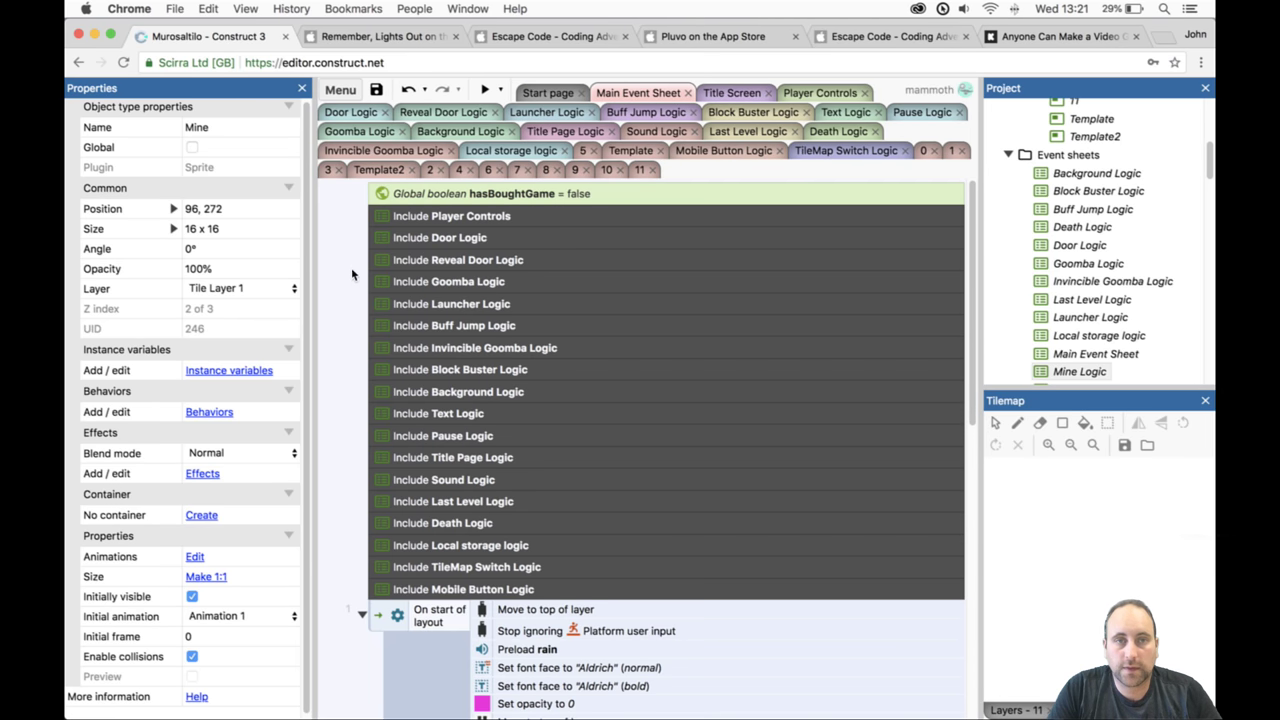
right_click(352, 274)
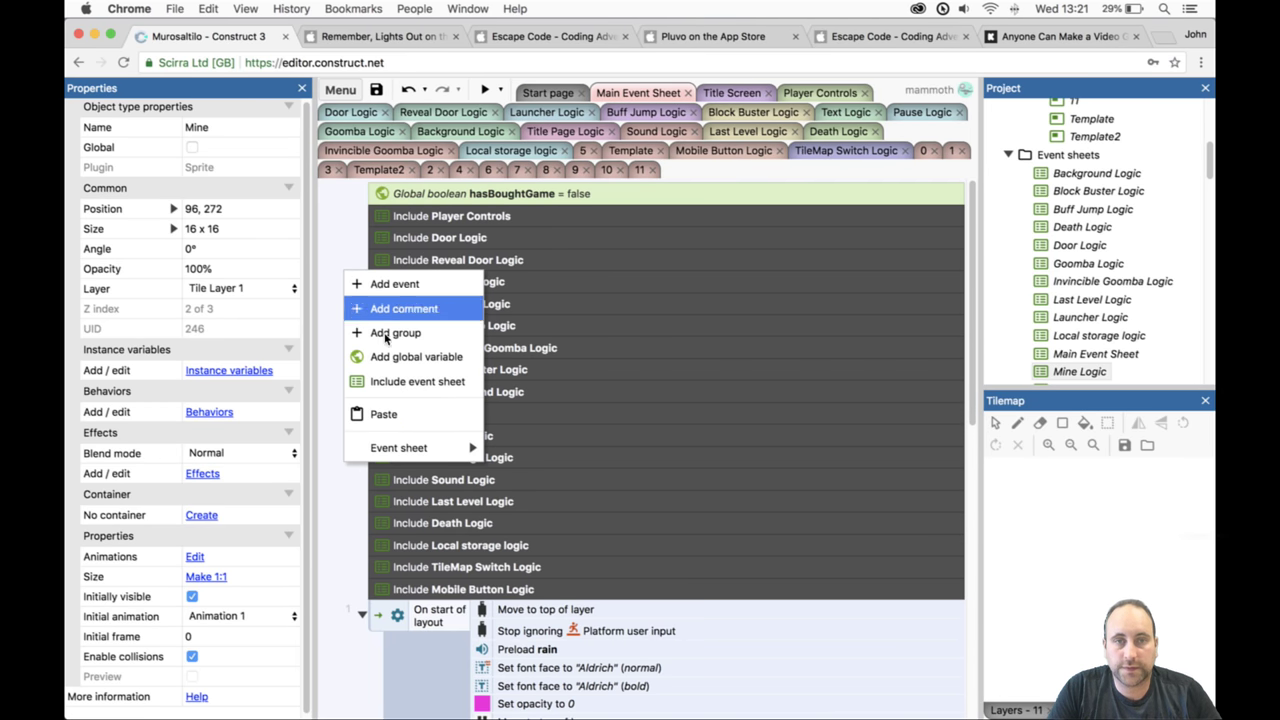
click(415, 381)
double_click(553, 262)
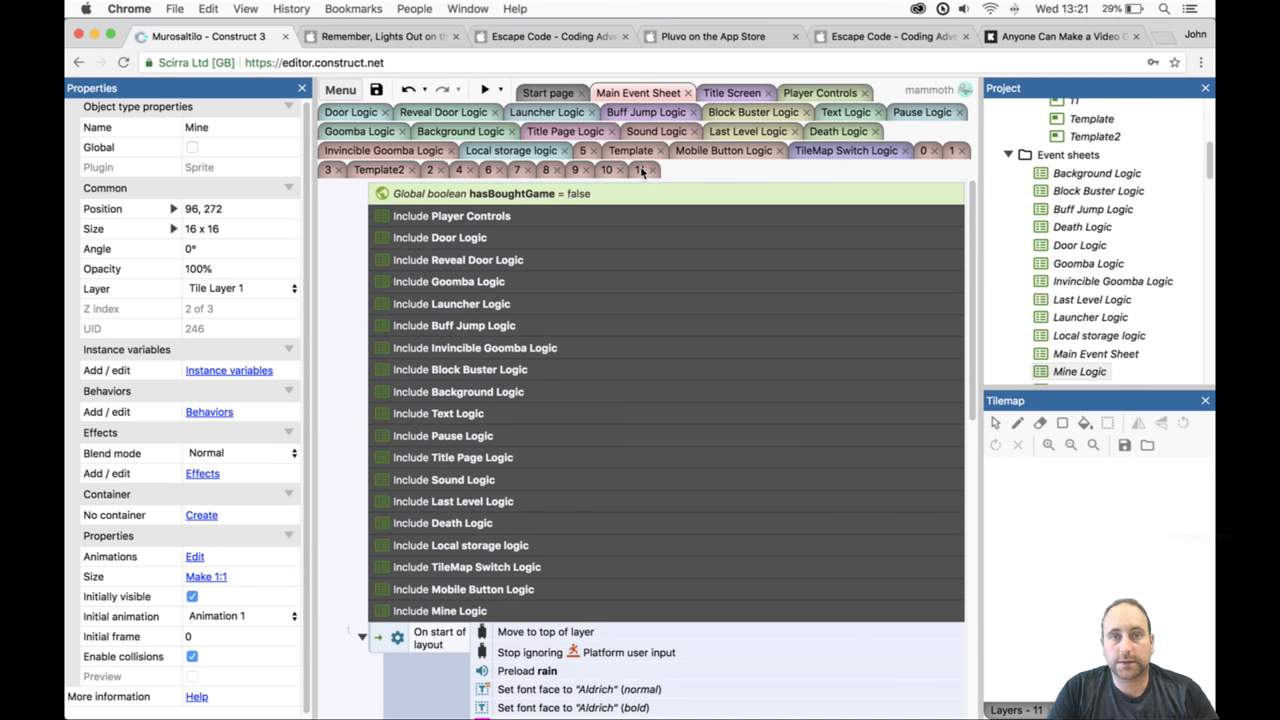
Arrange the Mine sprites into a vertical column of four on level 11's left floor.
click(640, 170)
scroll(463, 516, up, 3)
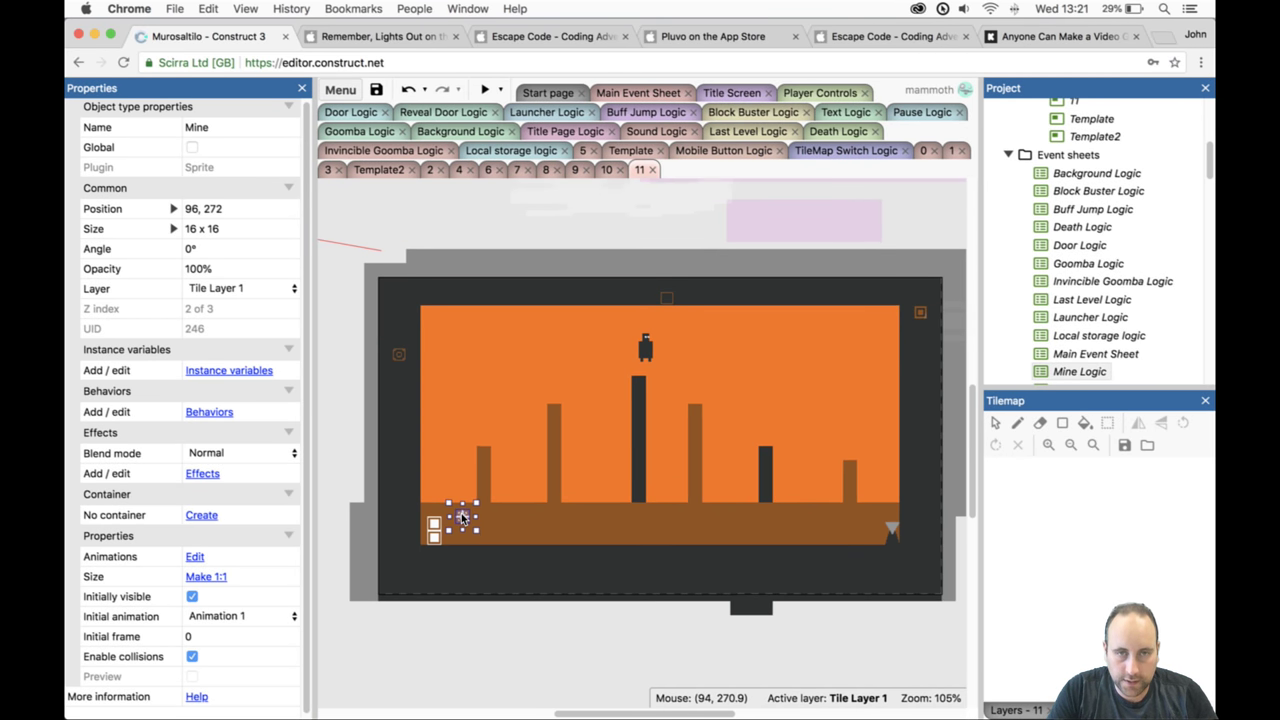
drag(462, 524, 464, 556)
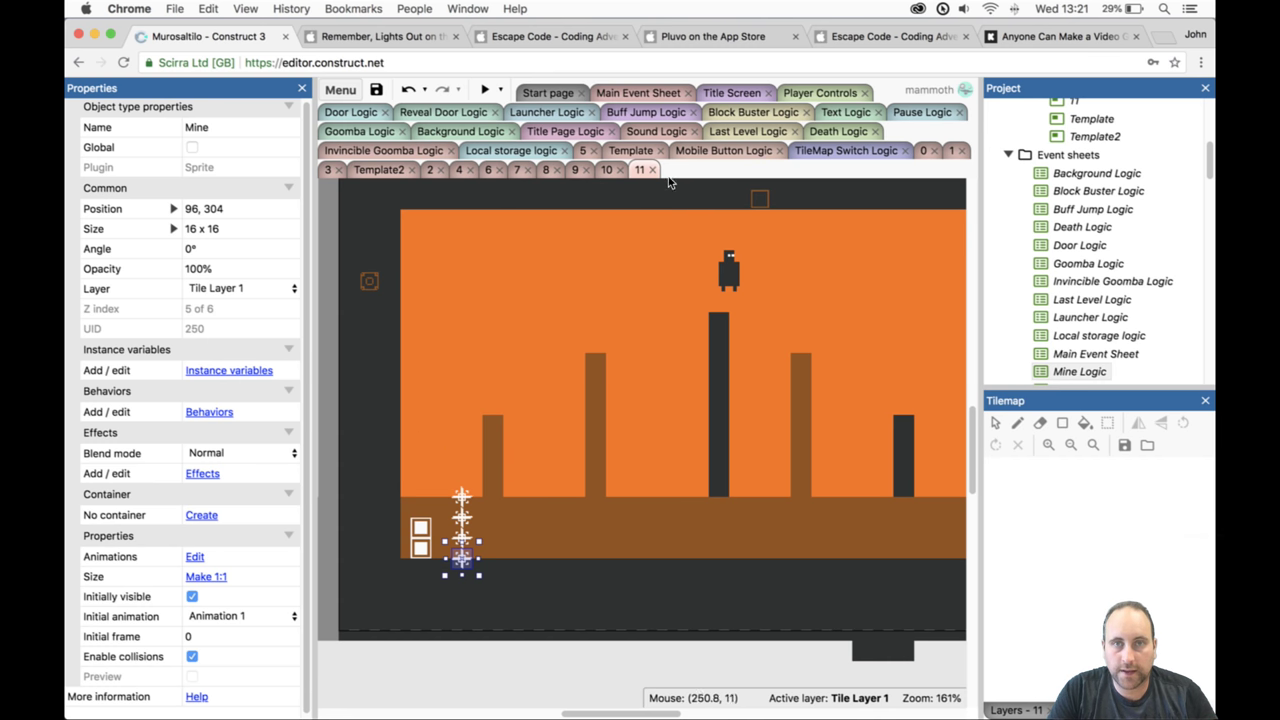
ctrl+scroll(479, 459, down, 5)
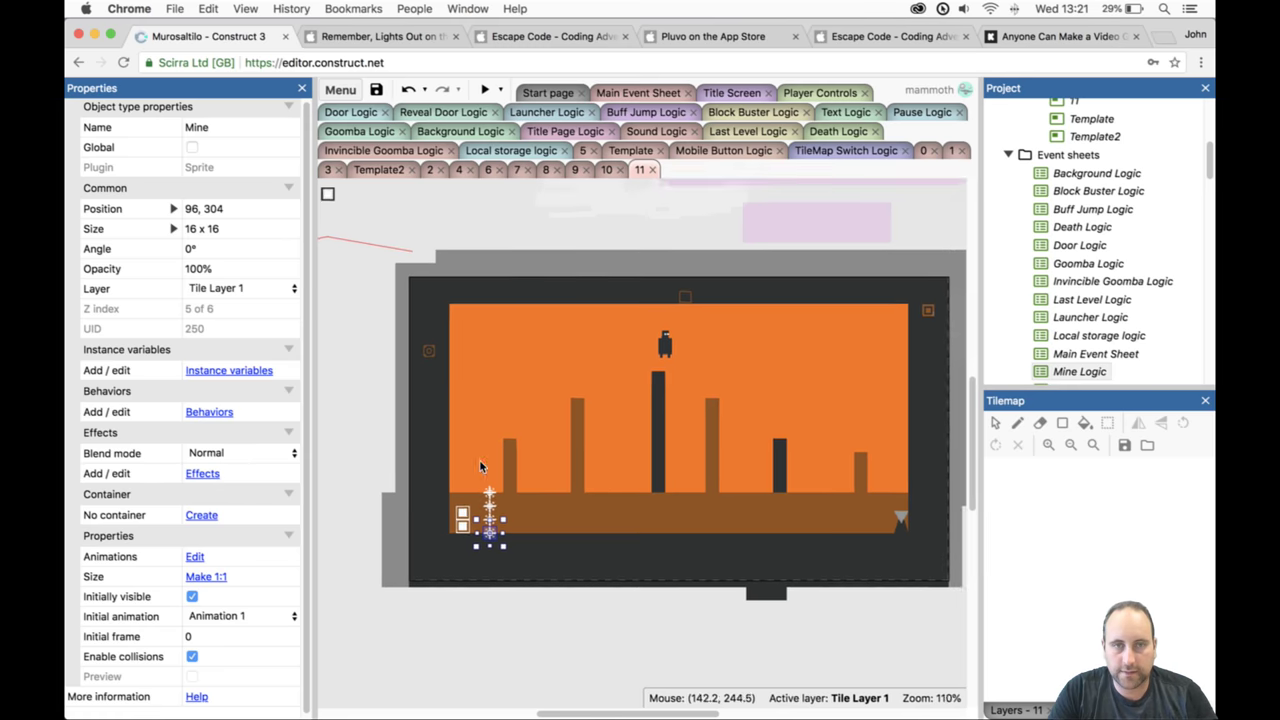
click(628, 419)
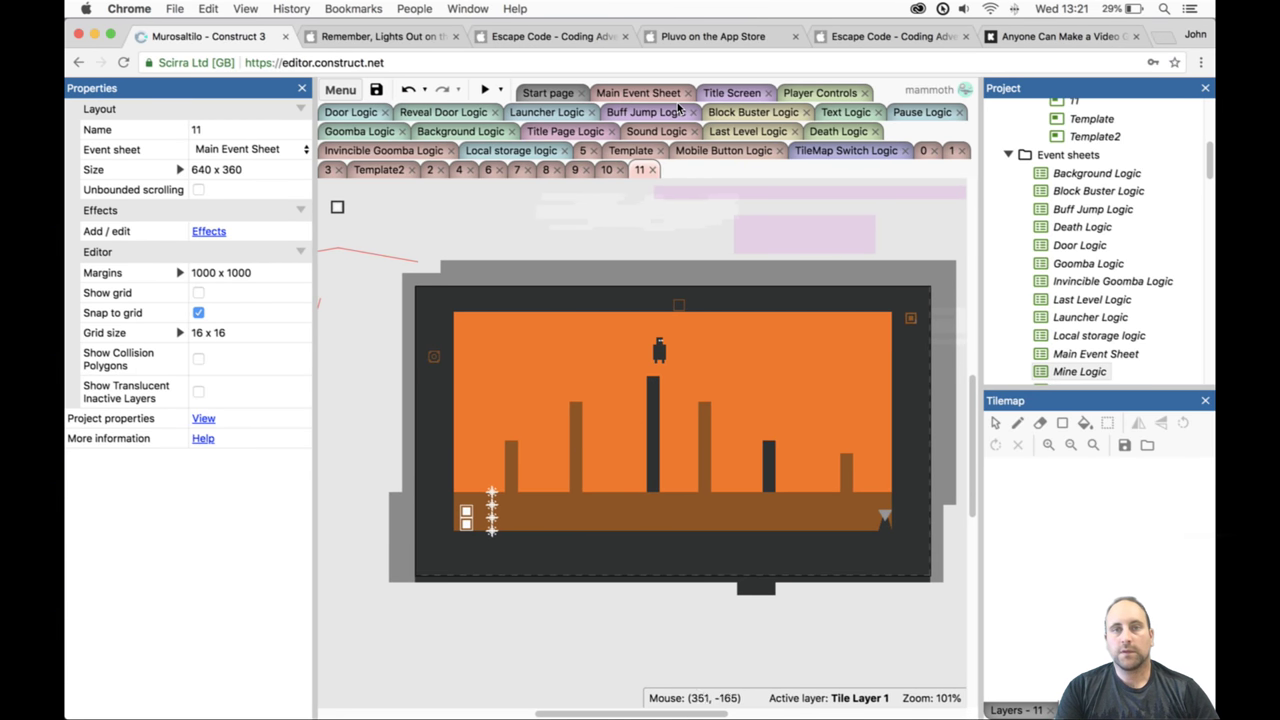
In Text Logic, duplicate event 7 and change its LayoutName comparison to "11".
click(840, 113)
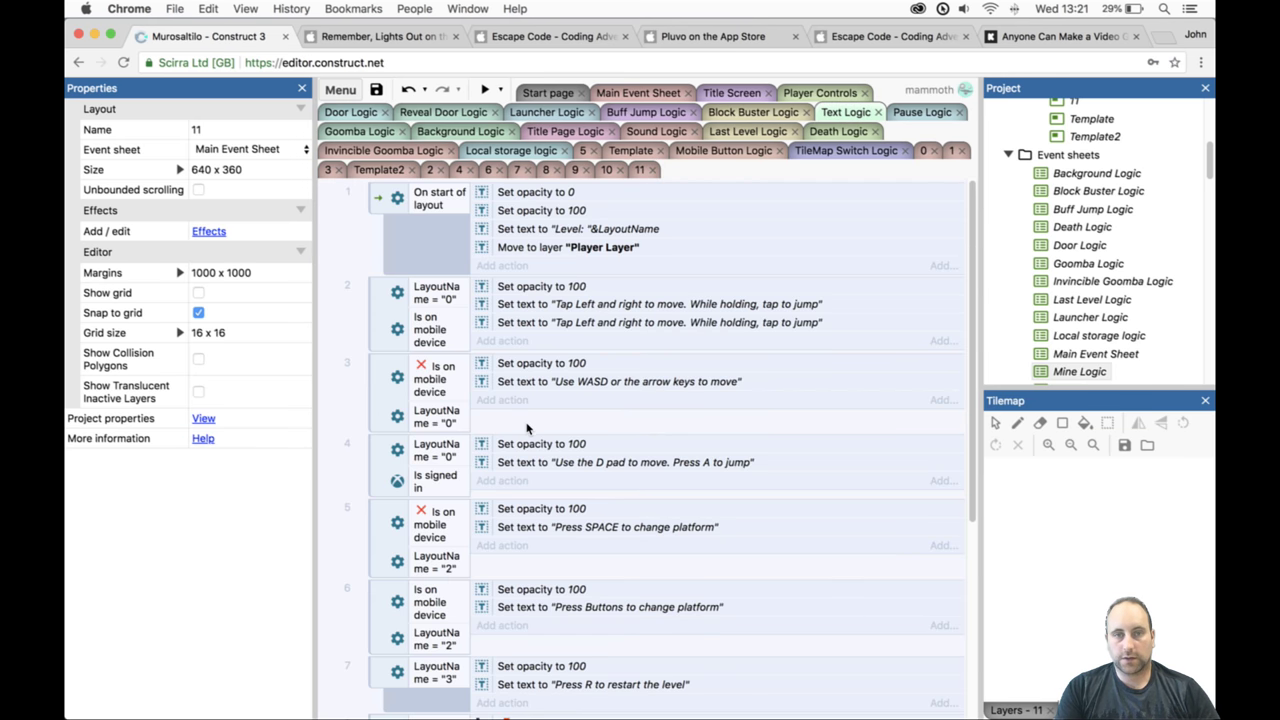
scroll(527, 428, down, 3)
click(450, 396)
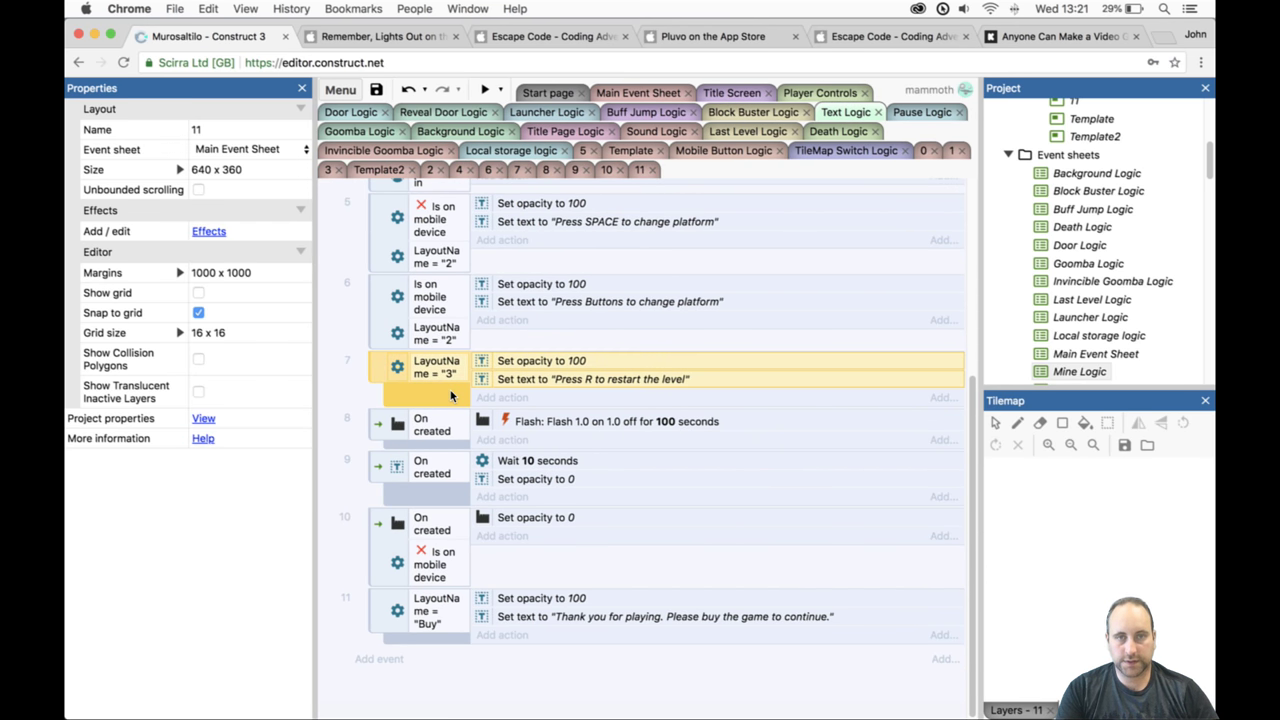
key(ctrl+c)
key(ctrl+v)
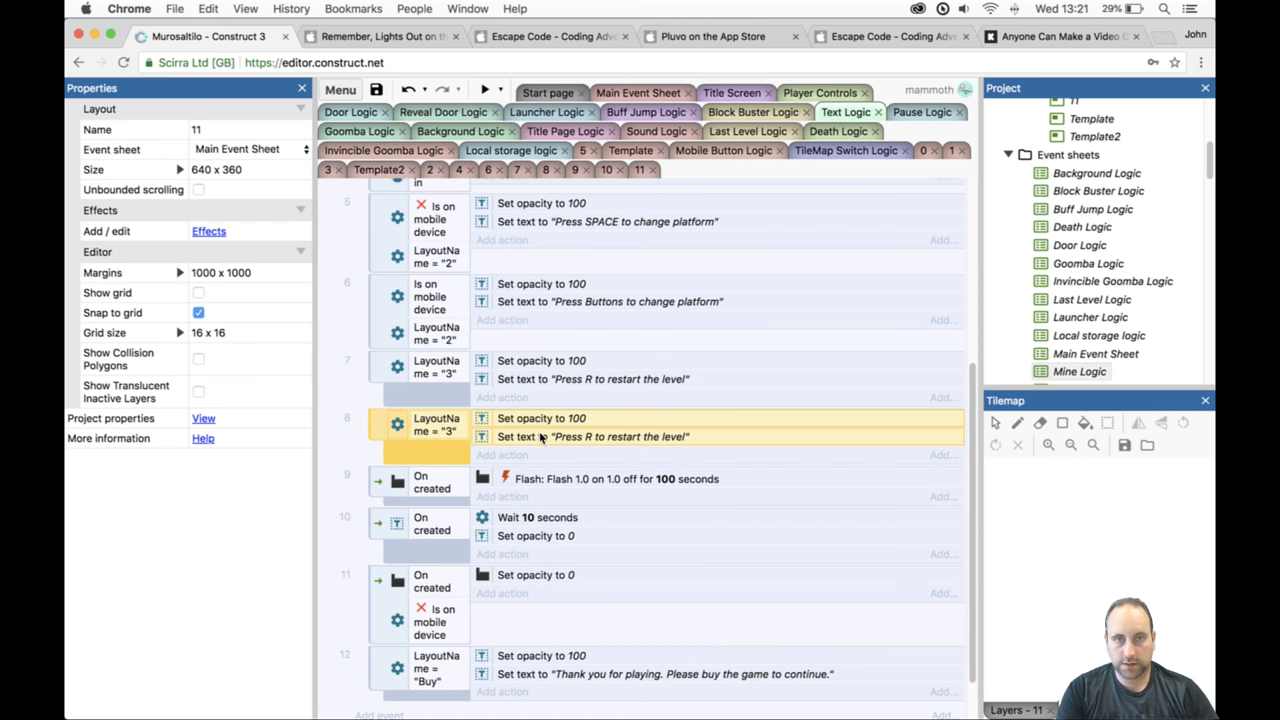
double_click(455, 426)
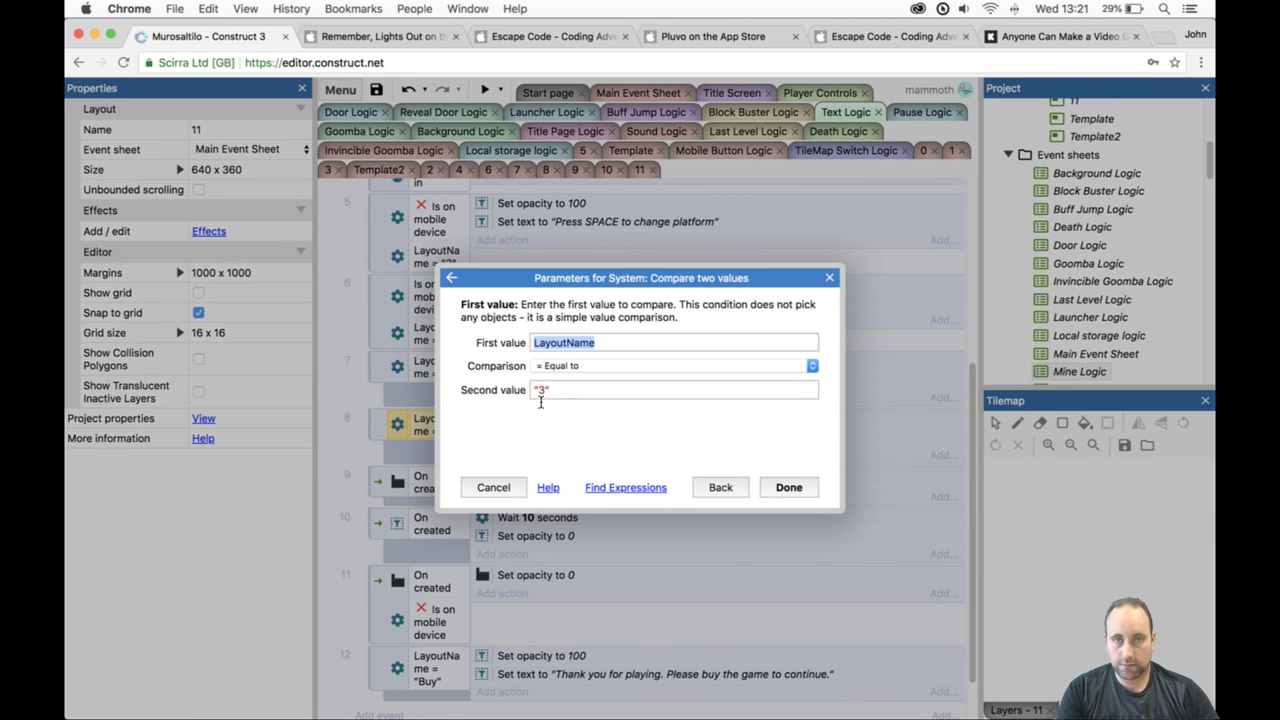
click(543, 396)
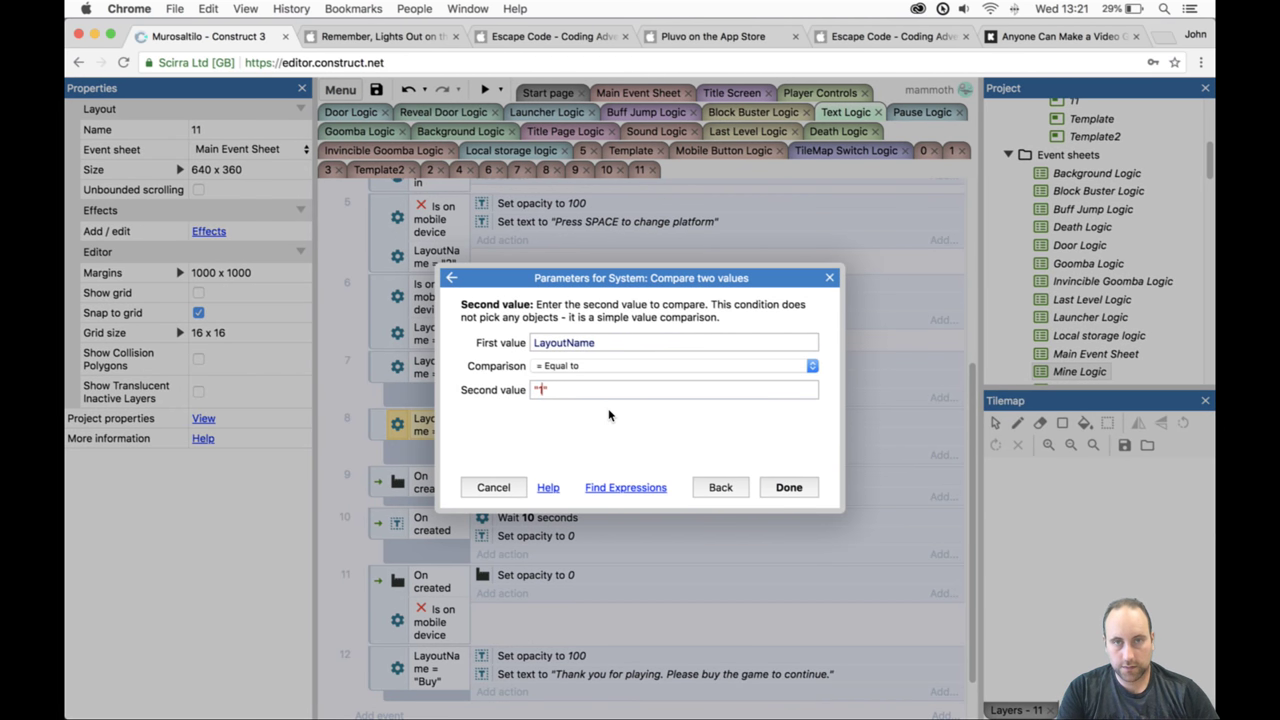
click(789, 487)
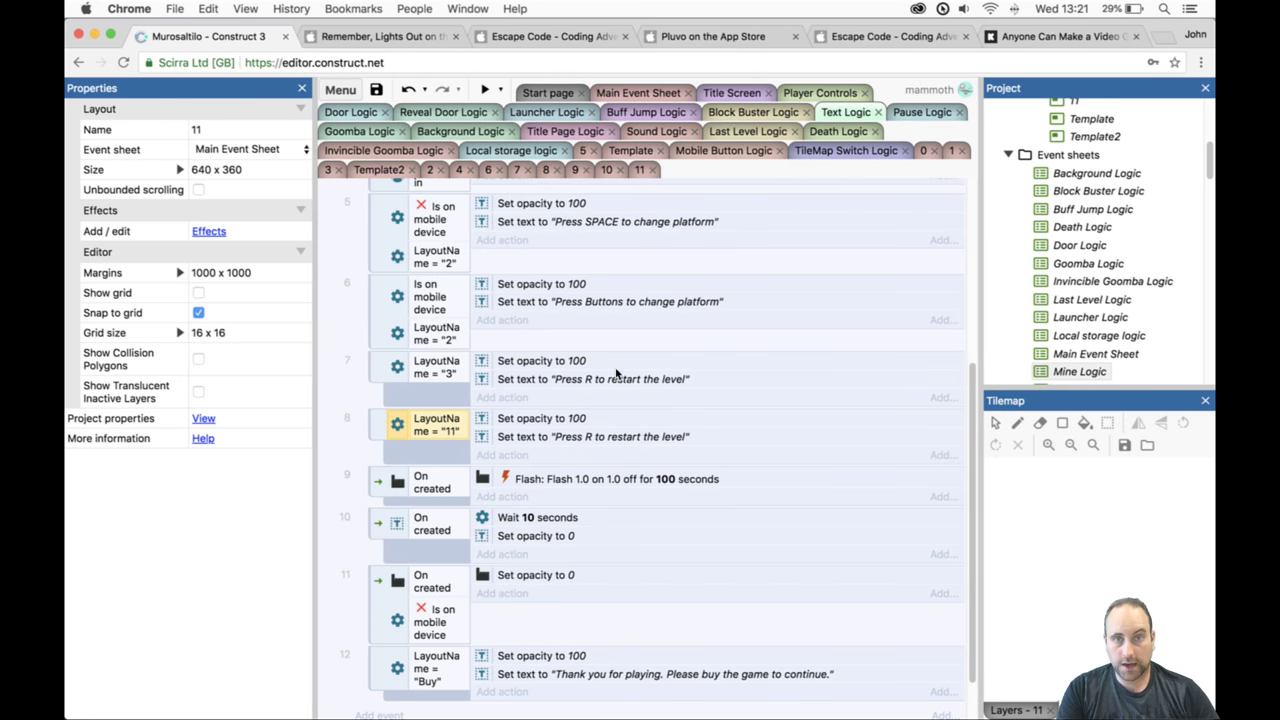
Change the copy's message to "Do not touch the mines" and start a preview.
double_click(601, 436)
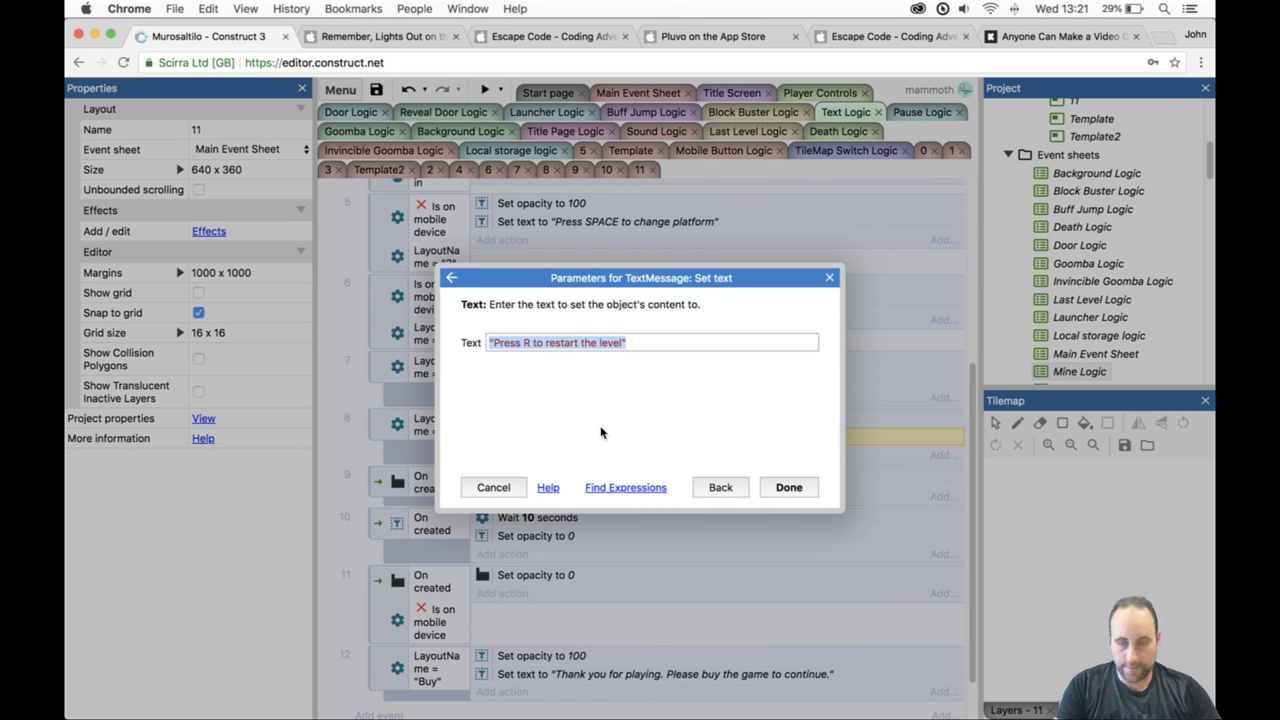
text("Do not touch the mine)
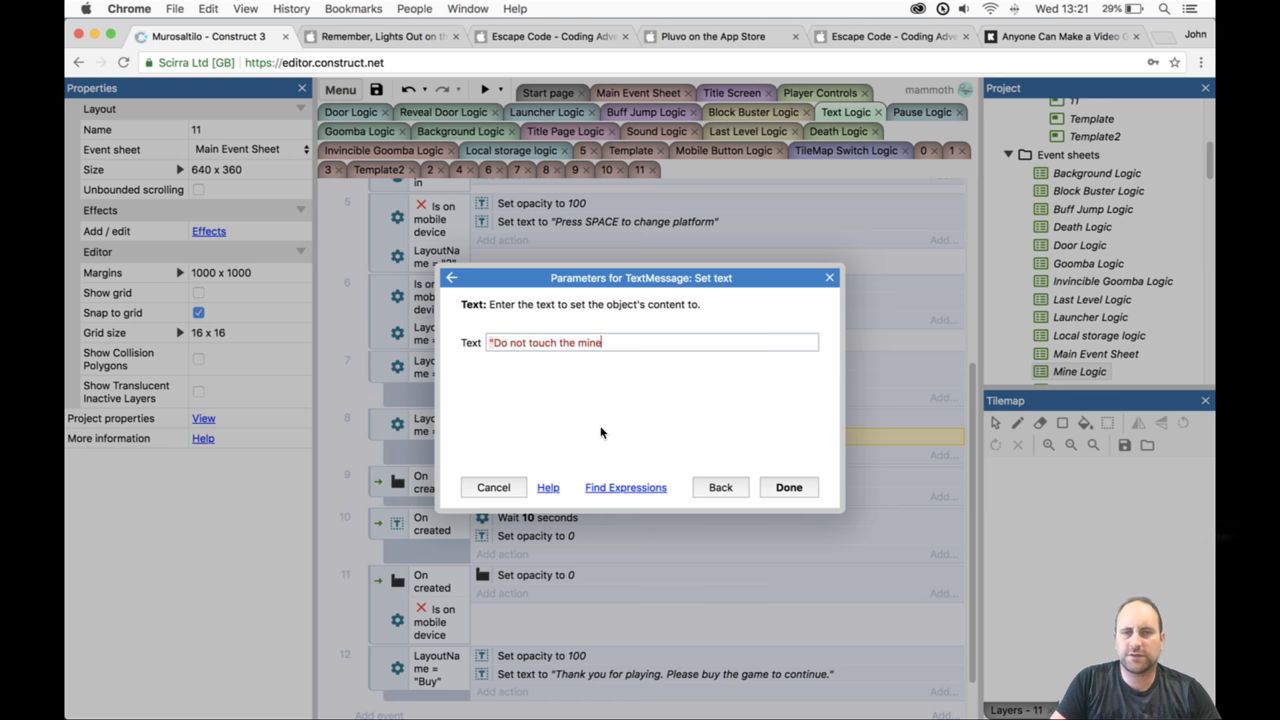
text(s")
key(Return)
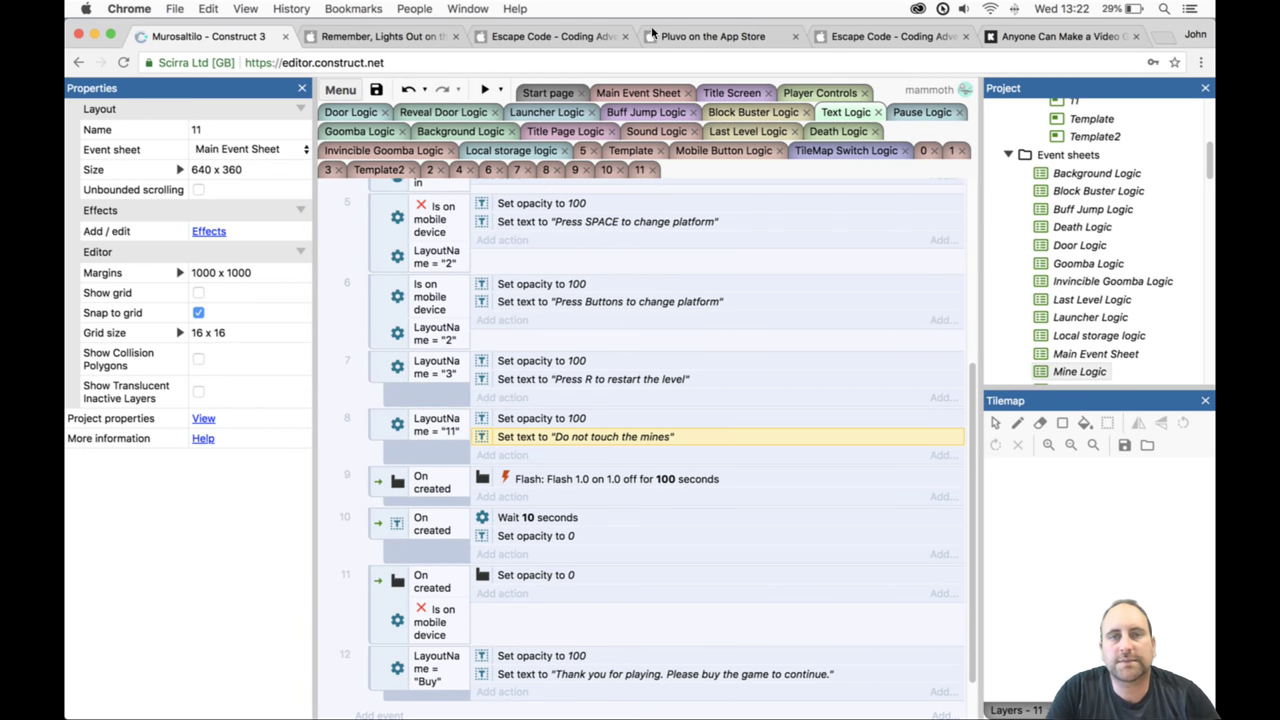
click(485, 90)
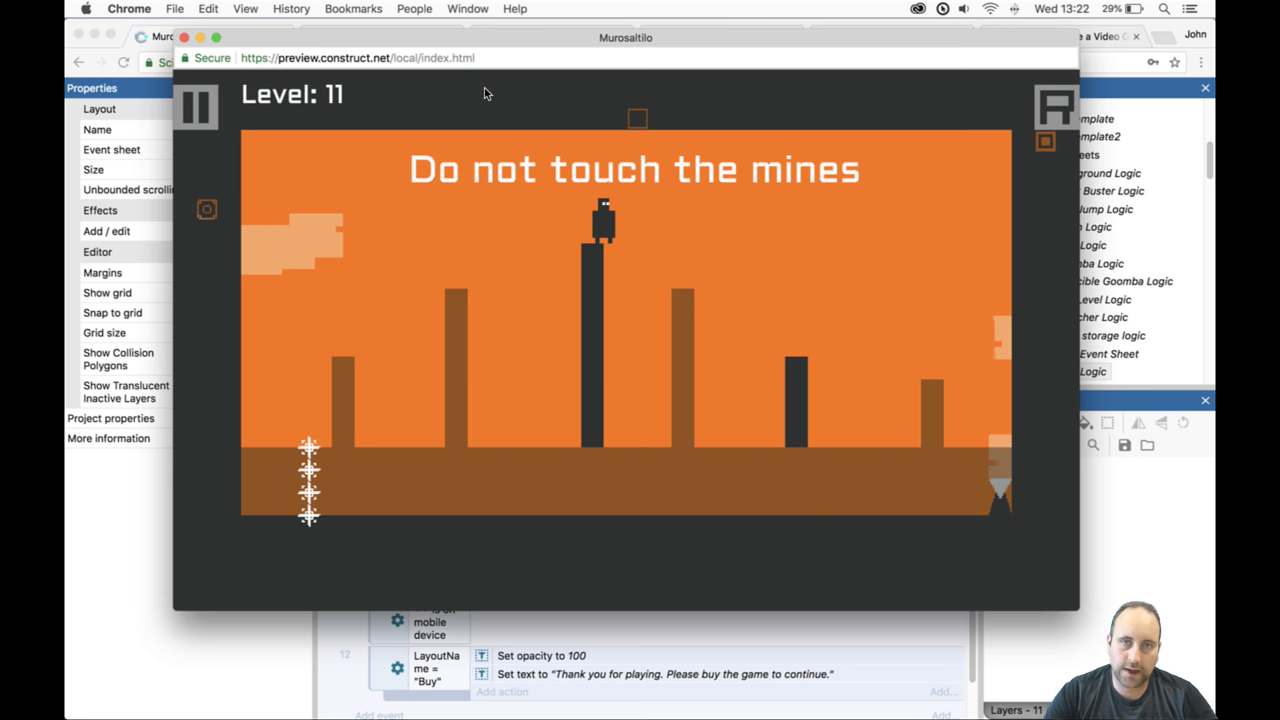
Play the left floor near the mines, jumping and swapping the dark and brown layers.
key(space)
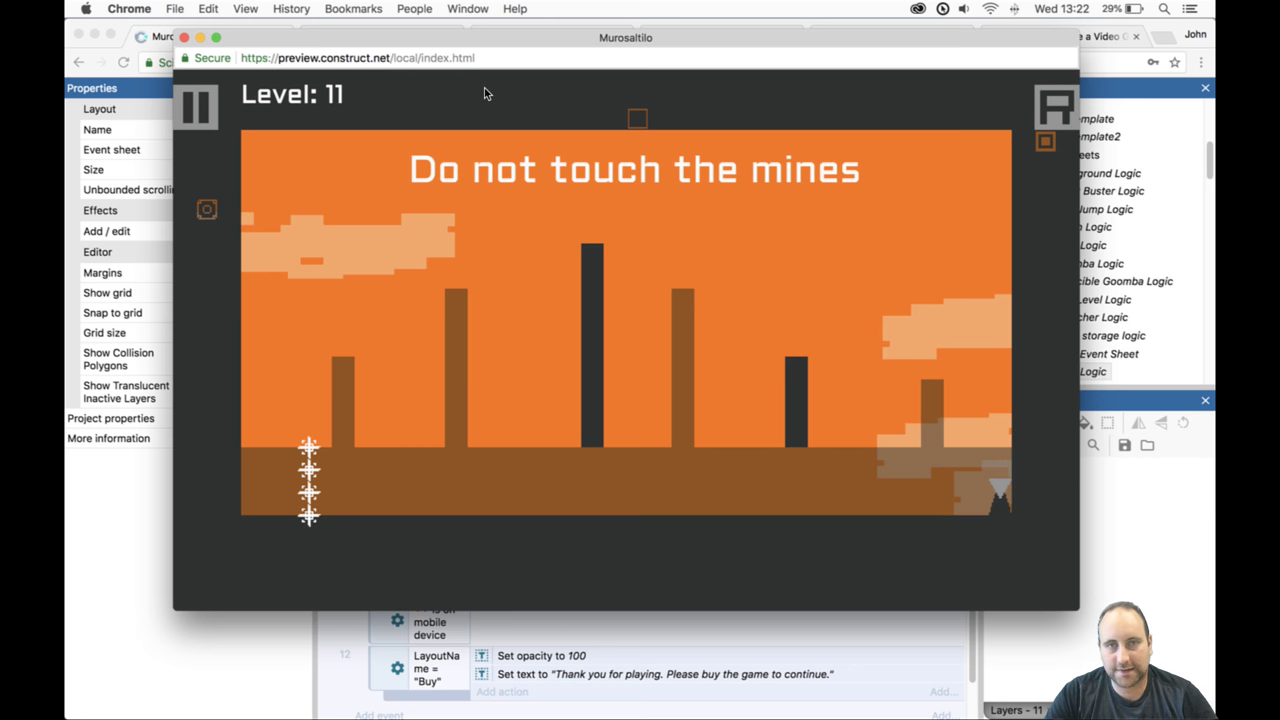
key(space)
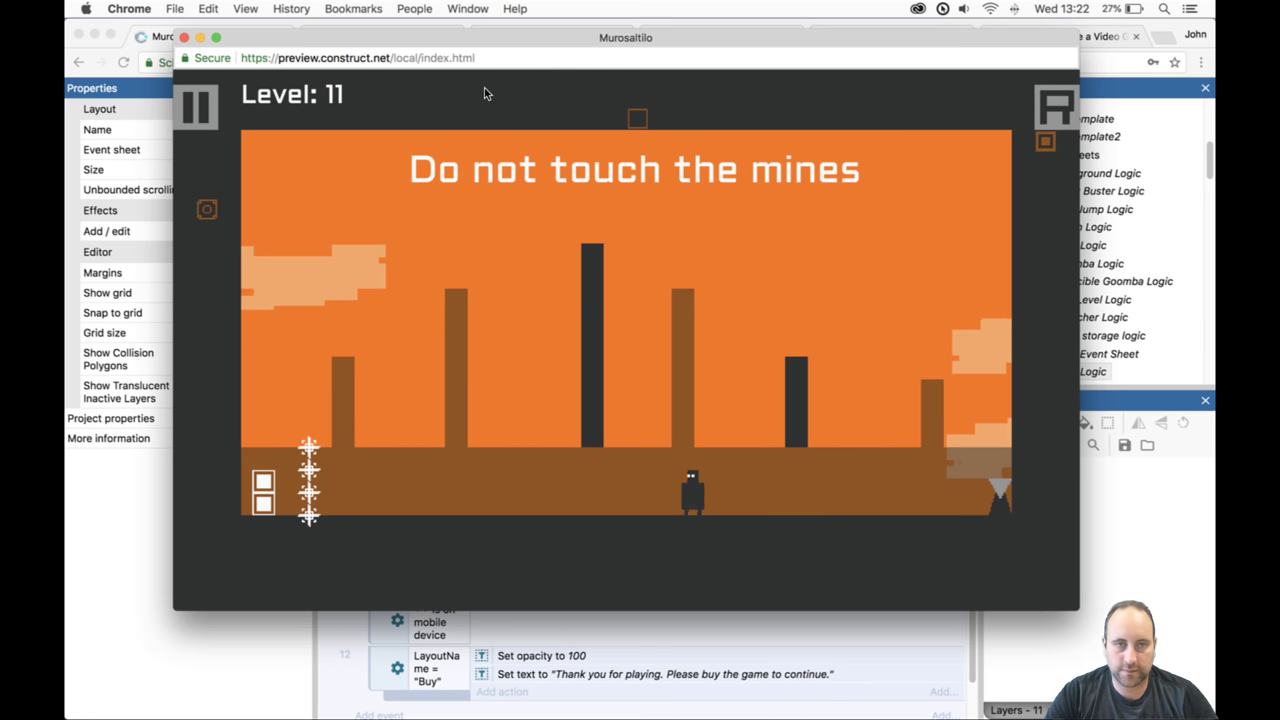
key(space)
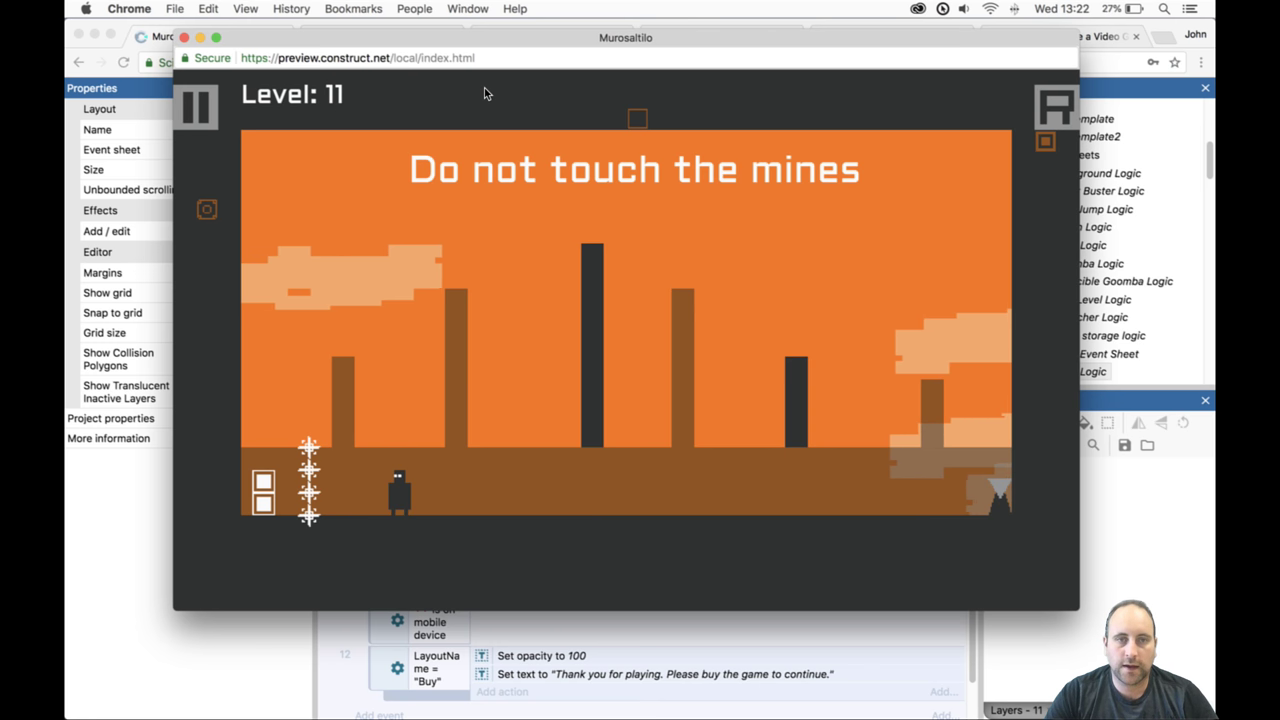
key(space)
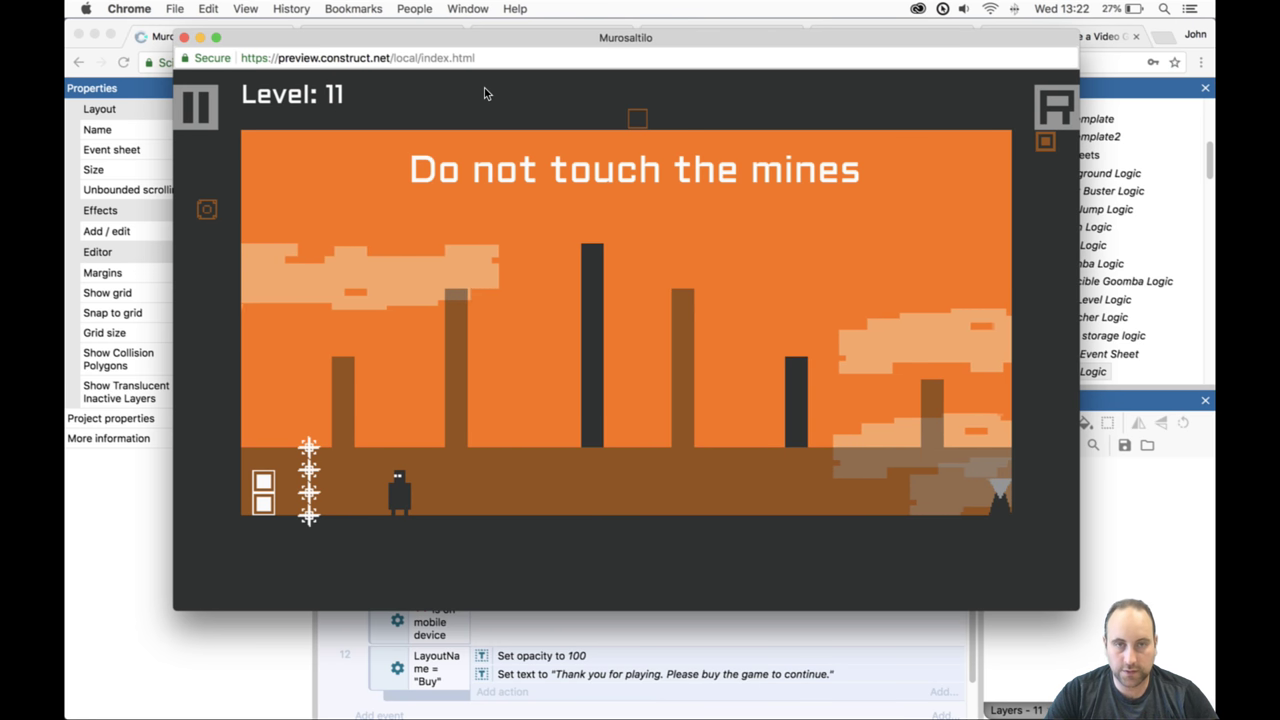
key(x)
key(space)
key(space)
key(space)
key(space)
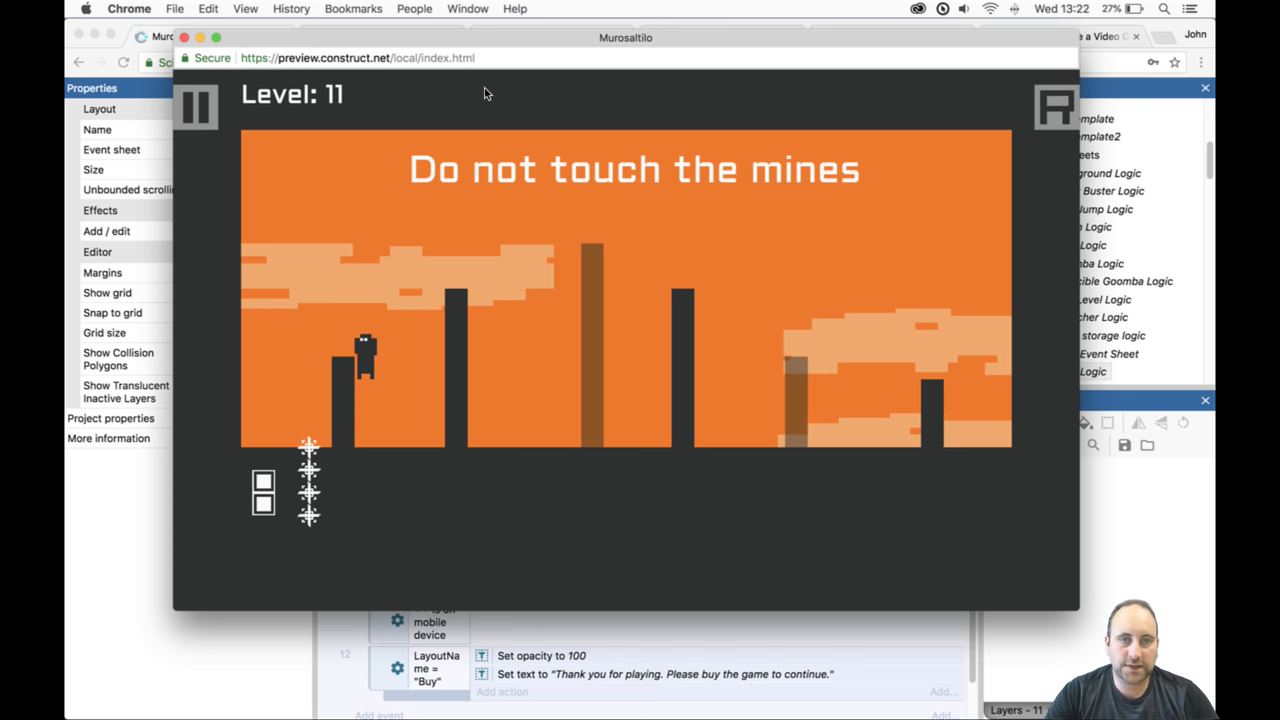
key(space)
key(space)
key(space)
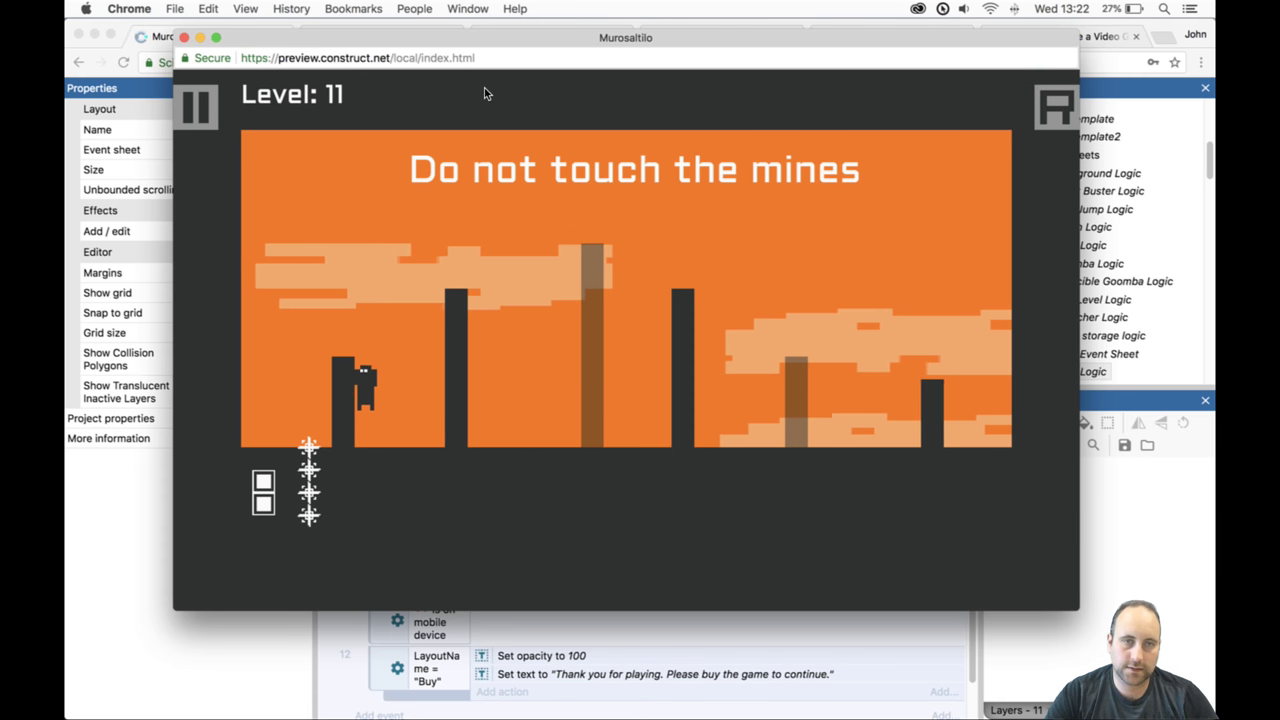
key(space)
key(space)
key(space)
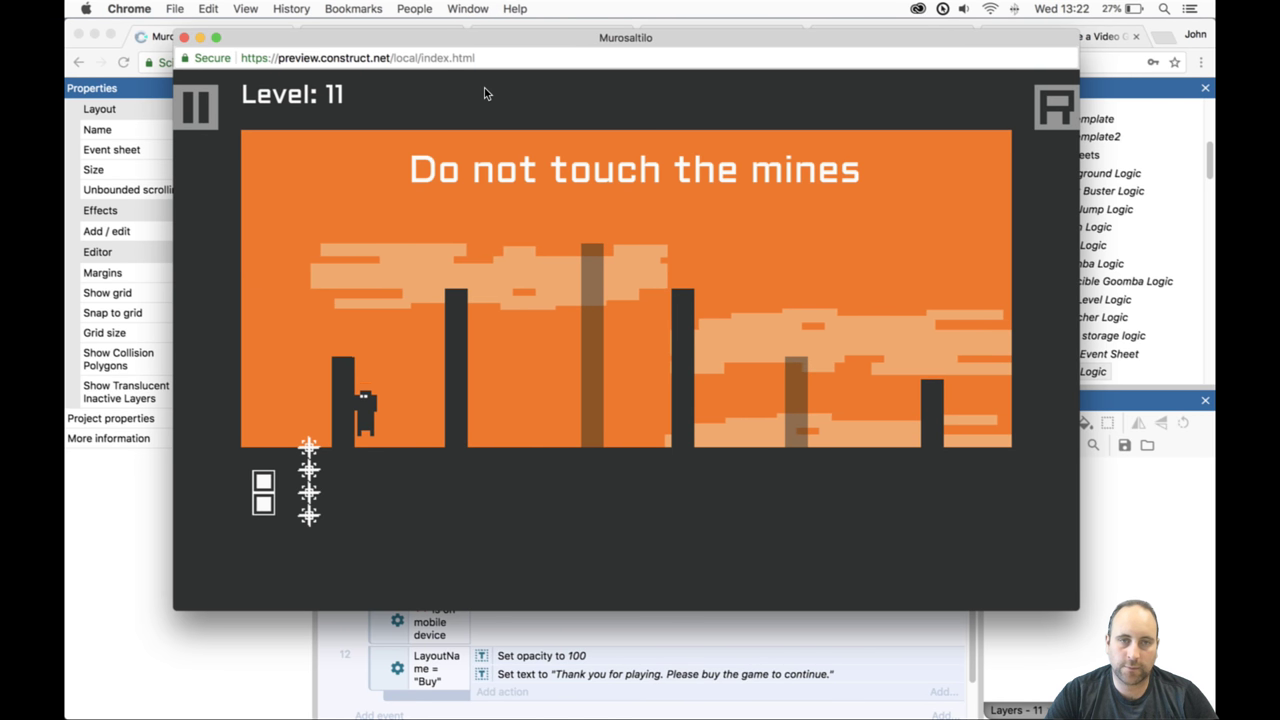
key(x)
key(Right)
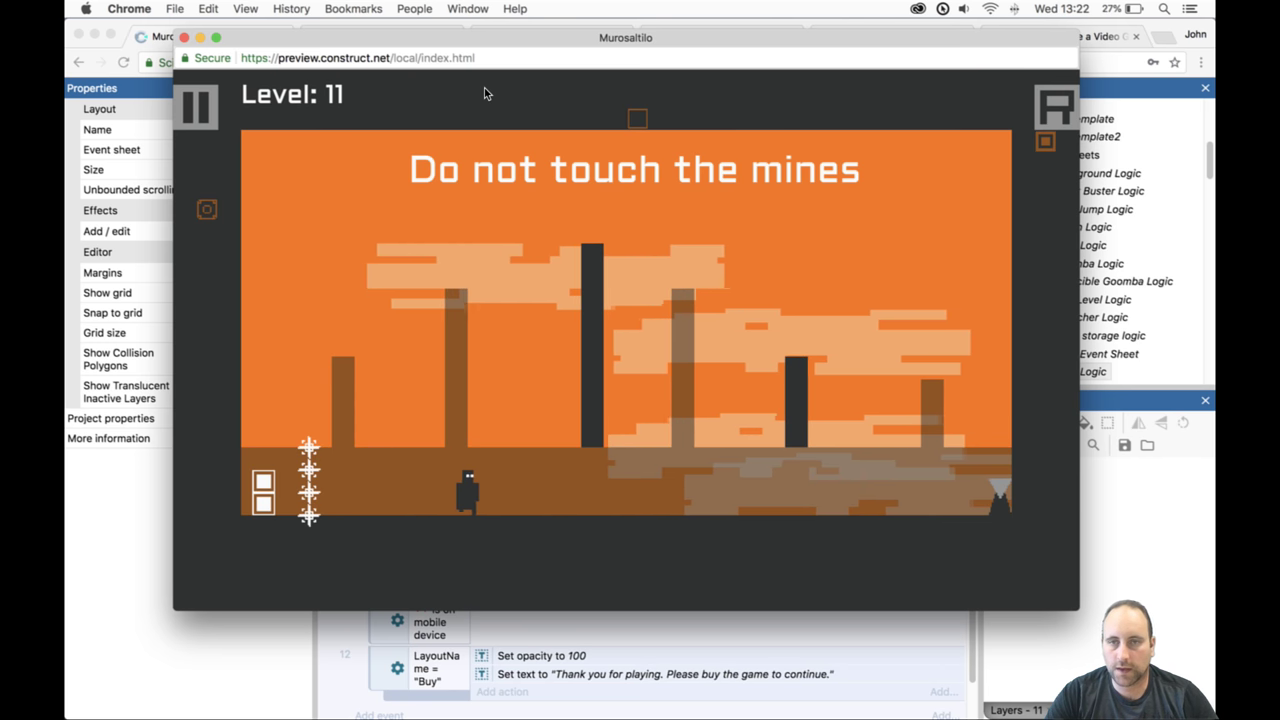
key(x)
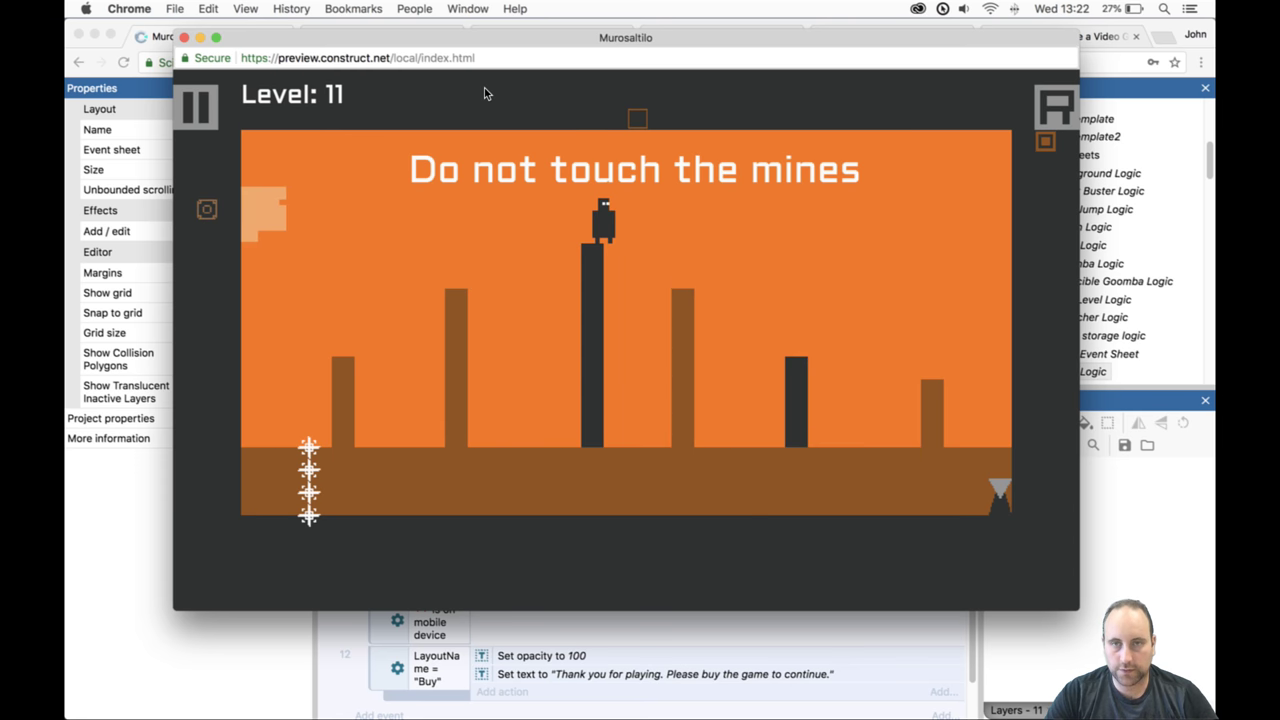
Climb the respawned player across the middle pillars with layer swaps, then close the preview.
key(Right)
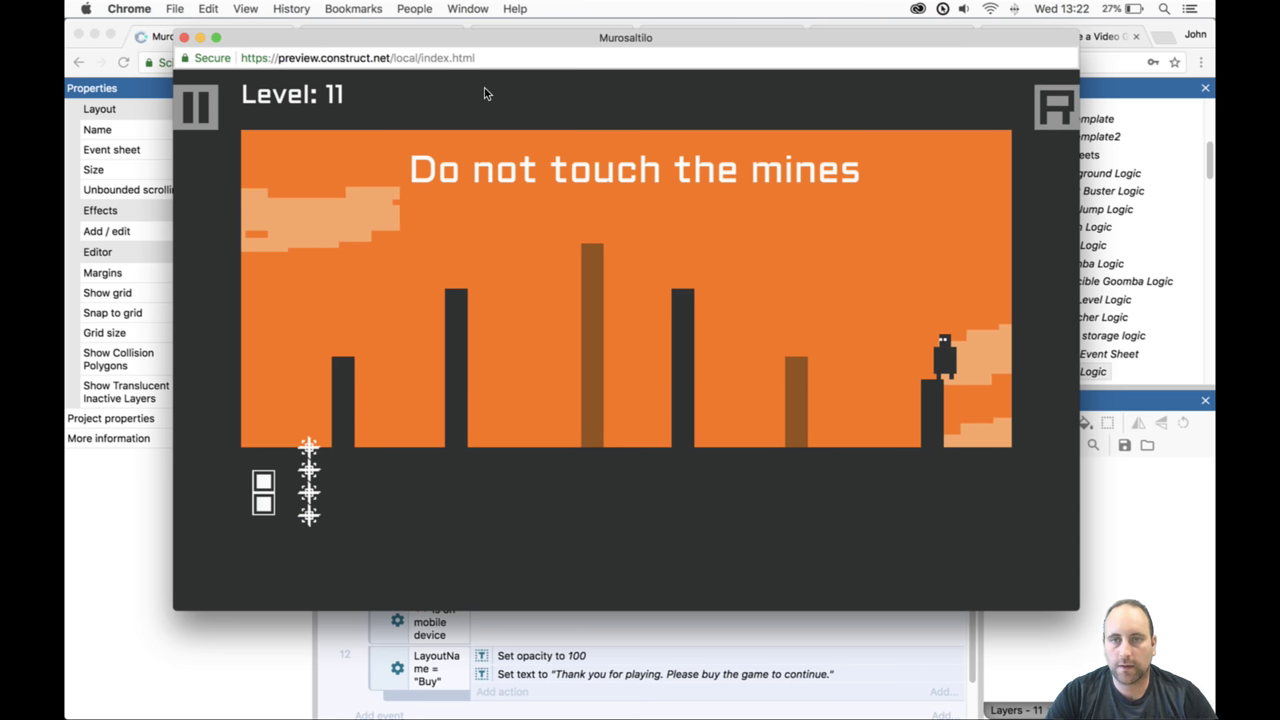
key(Left)
key(Up)
key(x)
key(Up)
key(x)
key(Left)
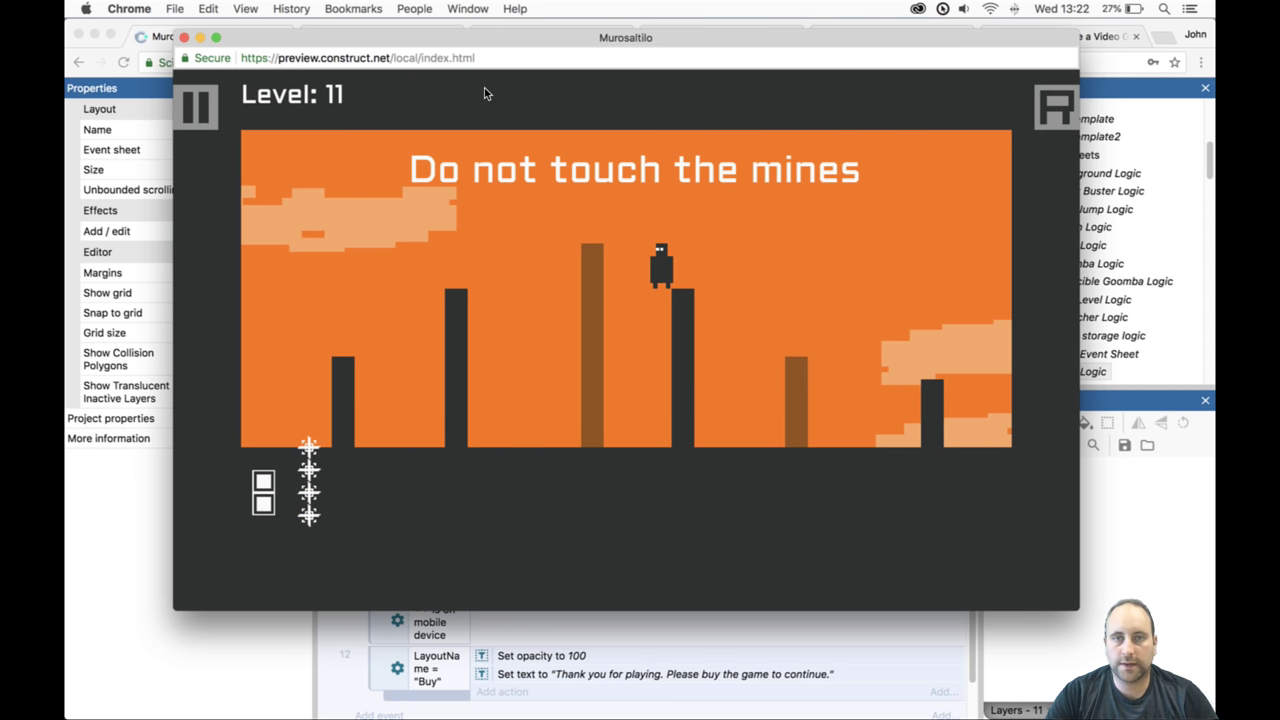
key(Up)
key(x)
key(Left)
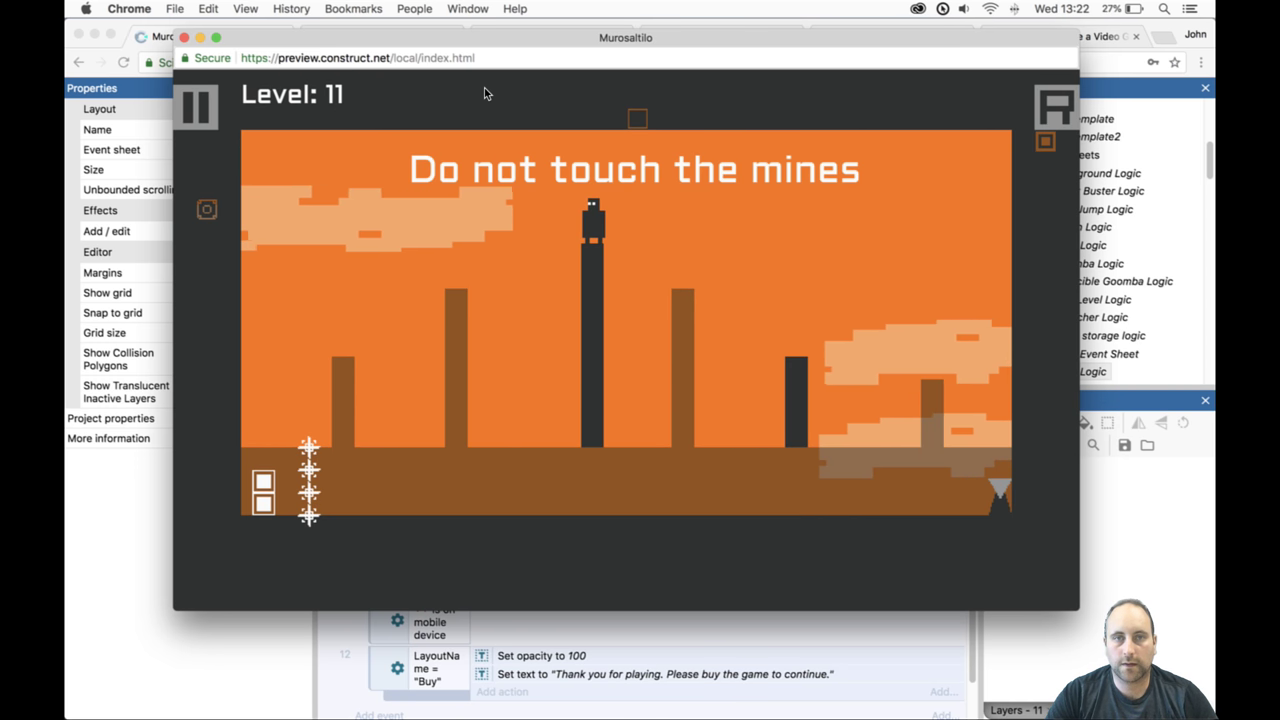
key(Up)
key(x)
key(x)
key(Left)
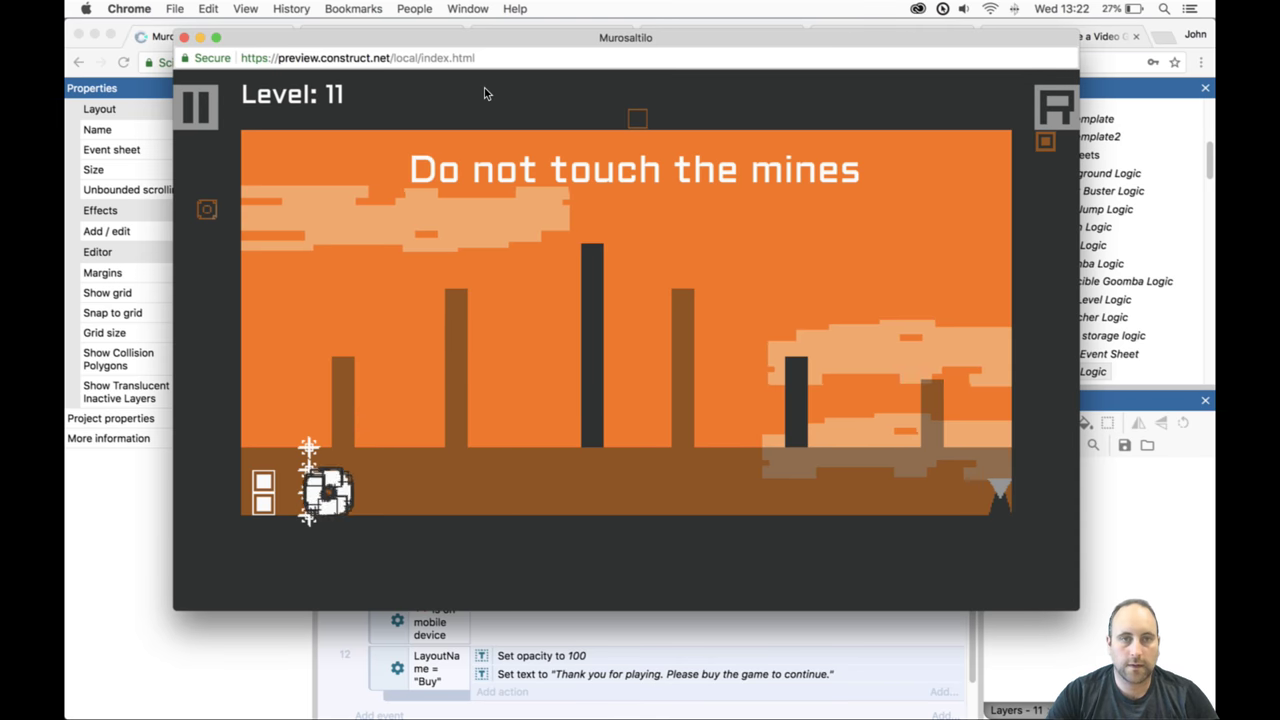
click(184, 37)
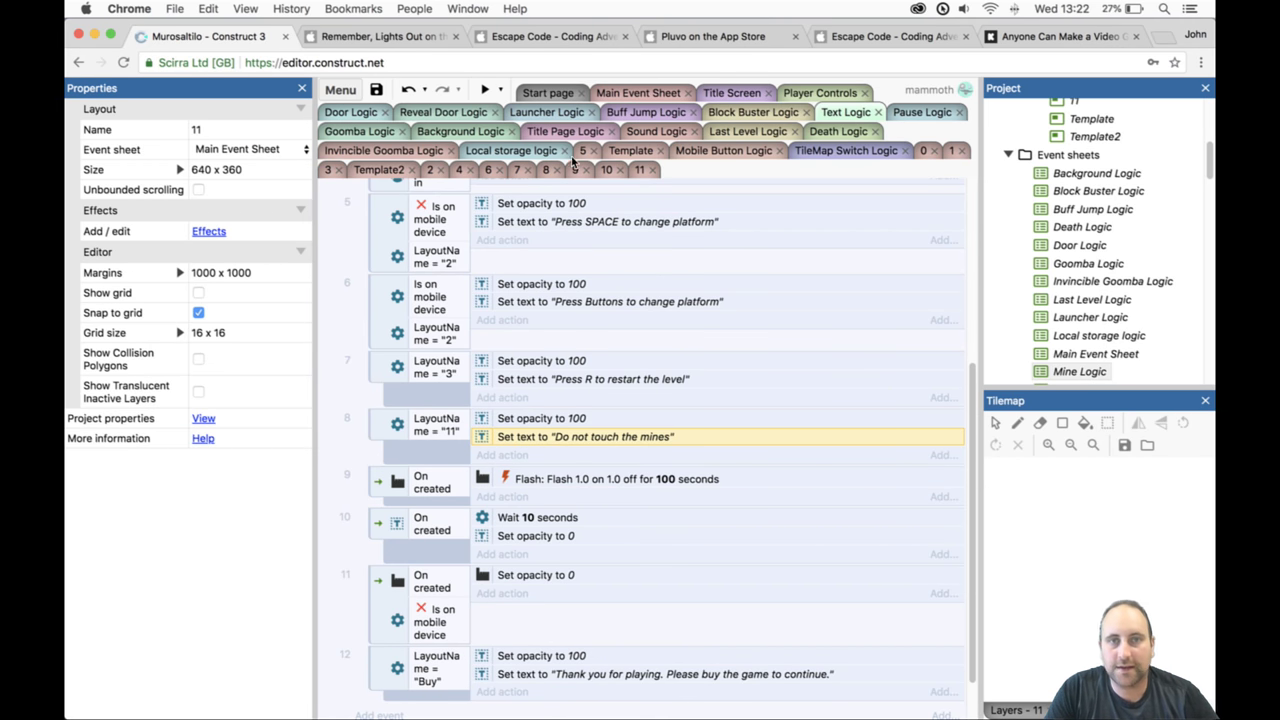
On level 11's layout, Ctrl-drag copies of a mine to start a stepped pile.
click(638, 170)
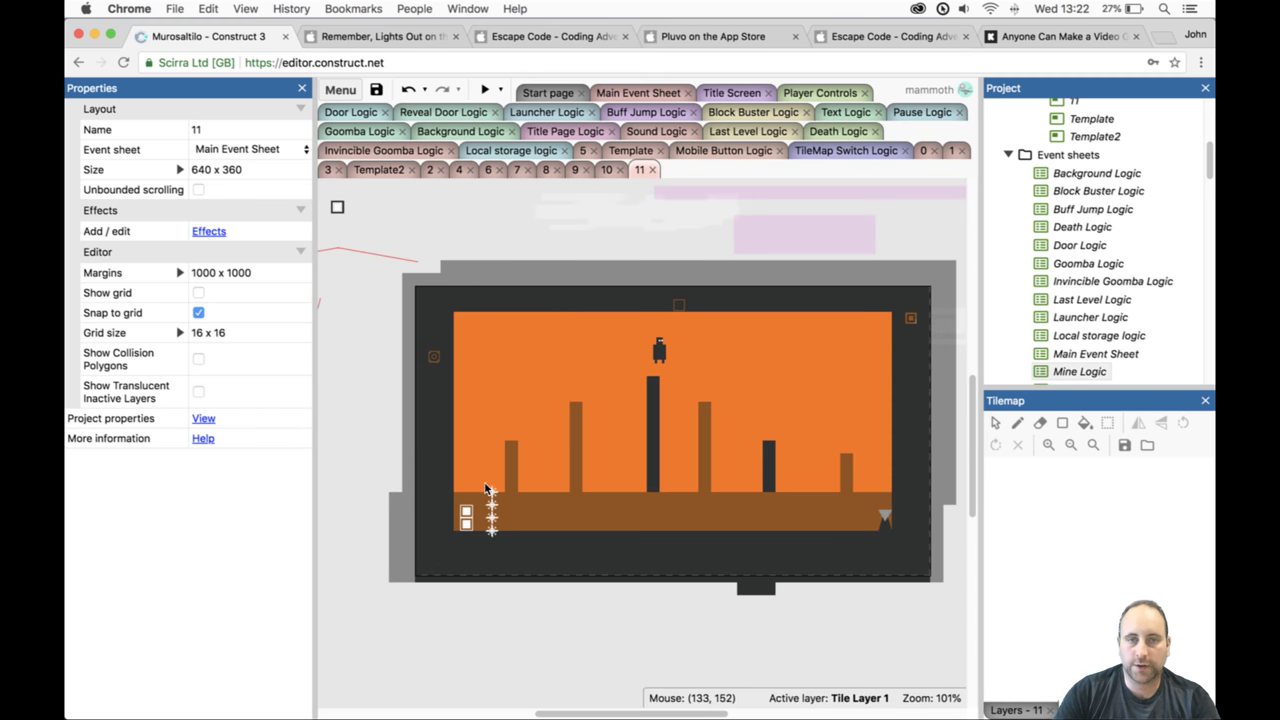
ctrl+scroll(493, 531, up, 6)
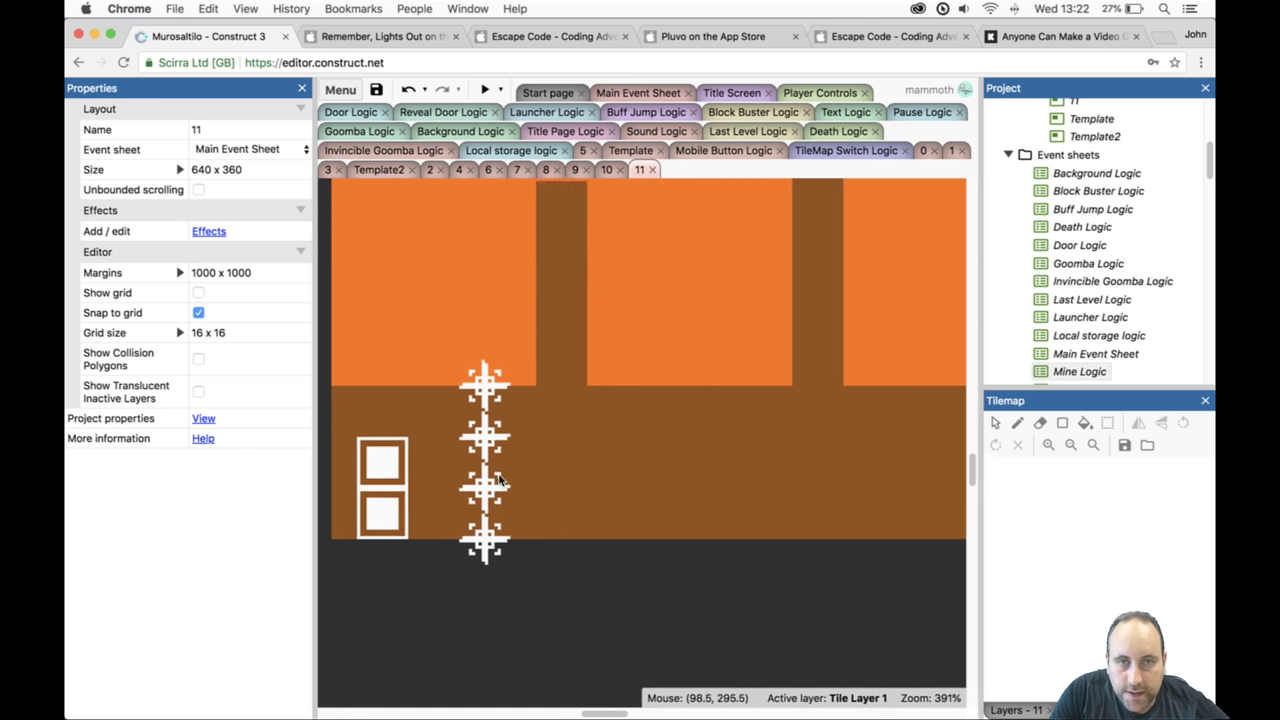
click(487, 435)
ctrl+drag(494, 440, 543, 521)
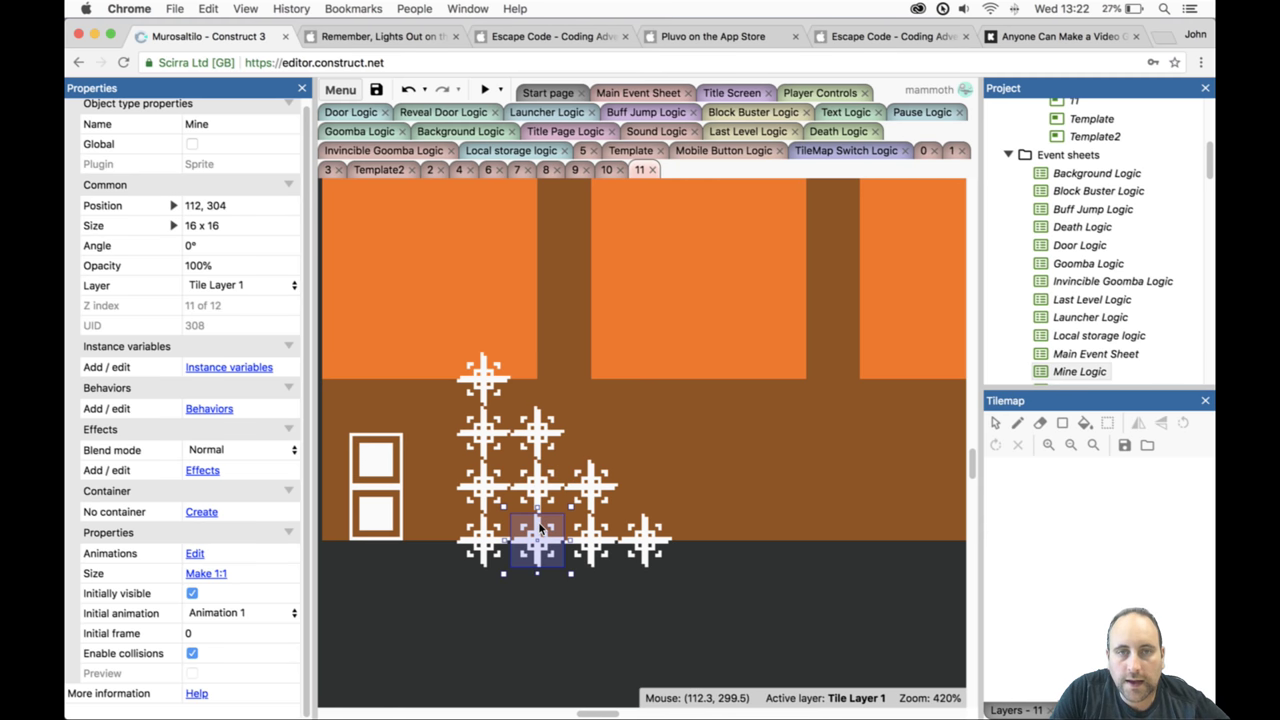
Shift-select the staircase mines, from the top mine across the lower rows.
click(496, 393)
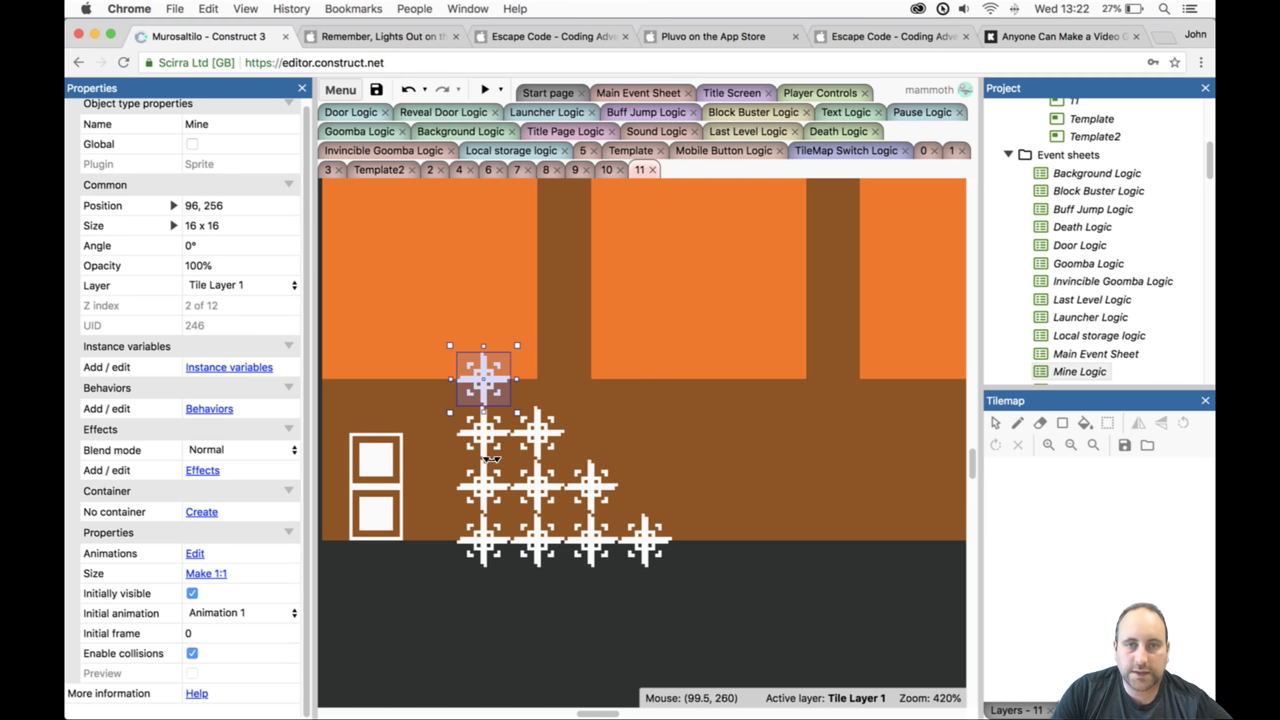
shift+click(487, 440)
shift+click(547, 437)
shift+click(487, 493)
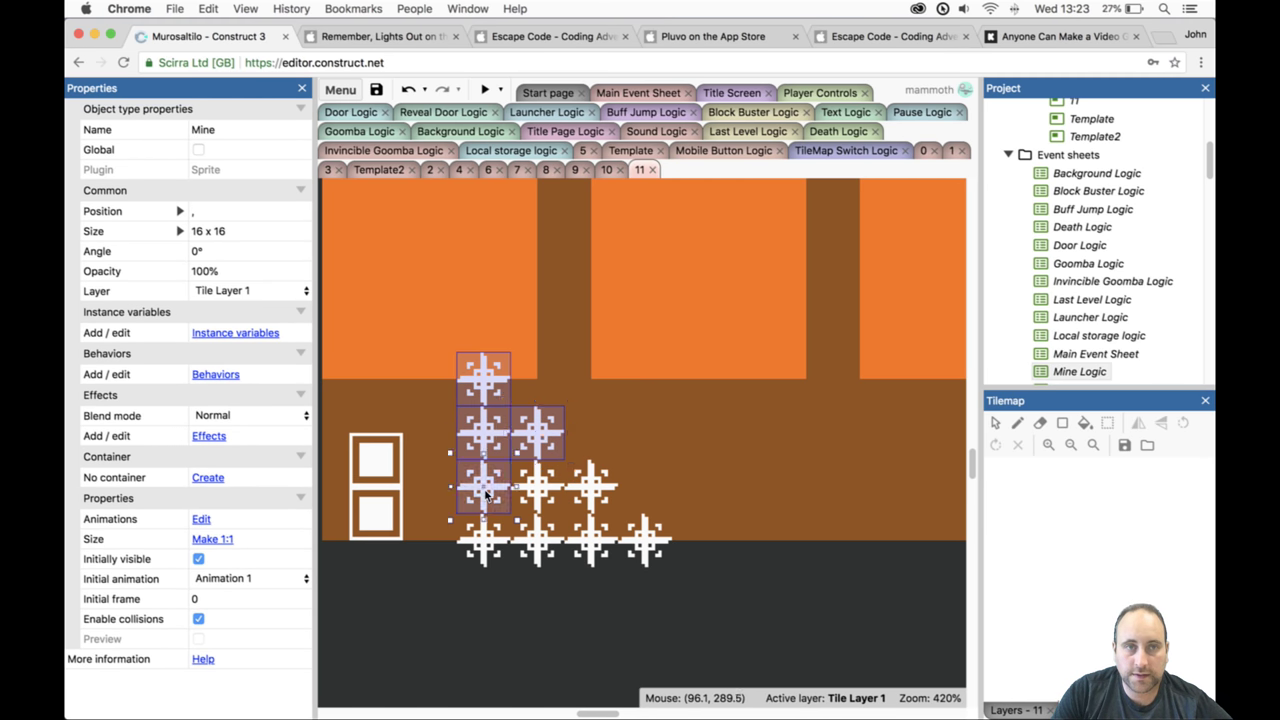
shift+click(551, 494)
shift+click(597, 497)
shift+click(652, 548)
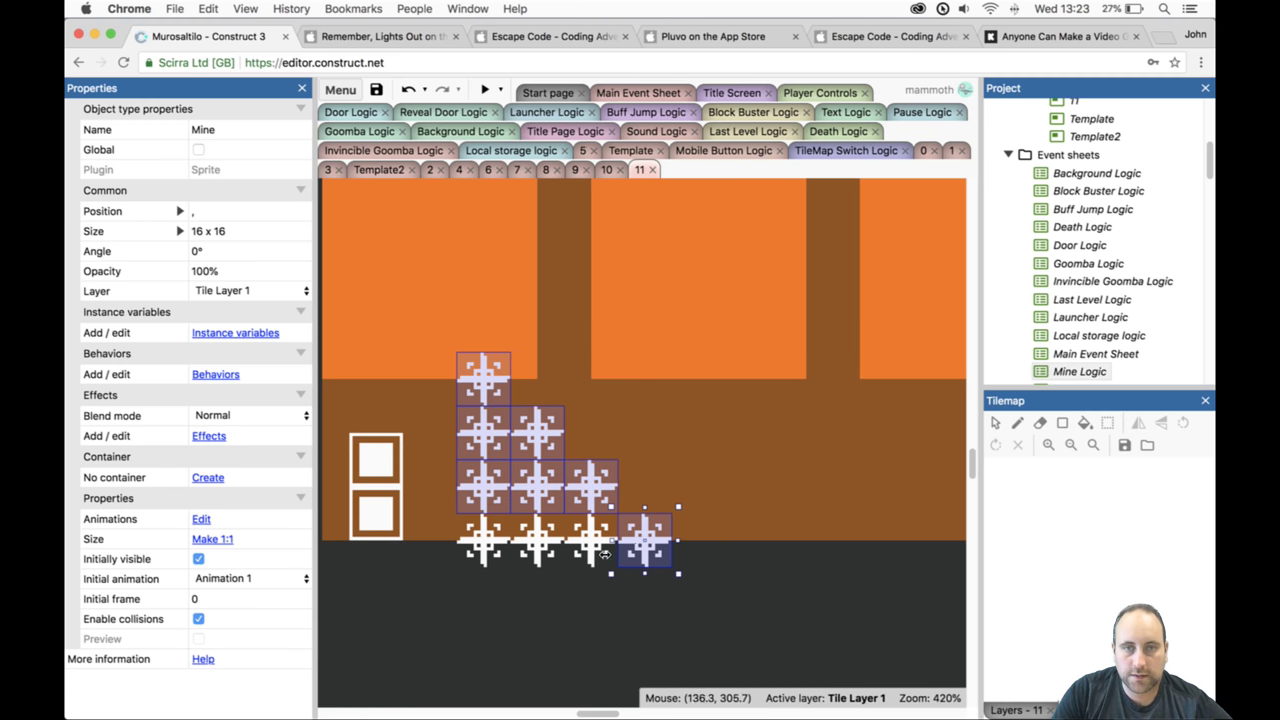
shift+click(603, 553)
shift+click(512, 543)
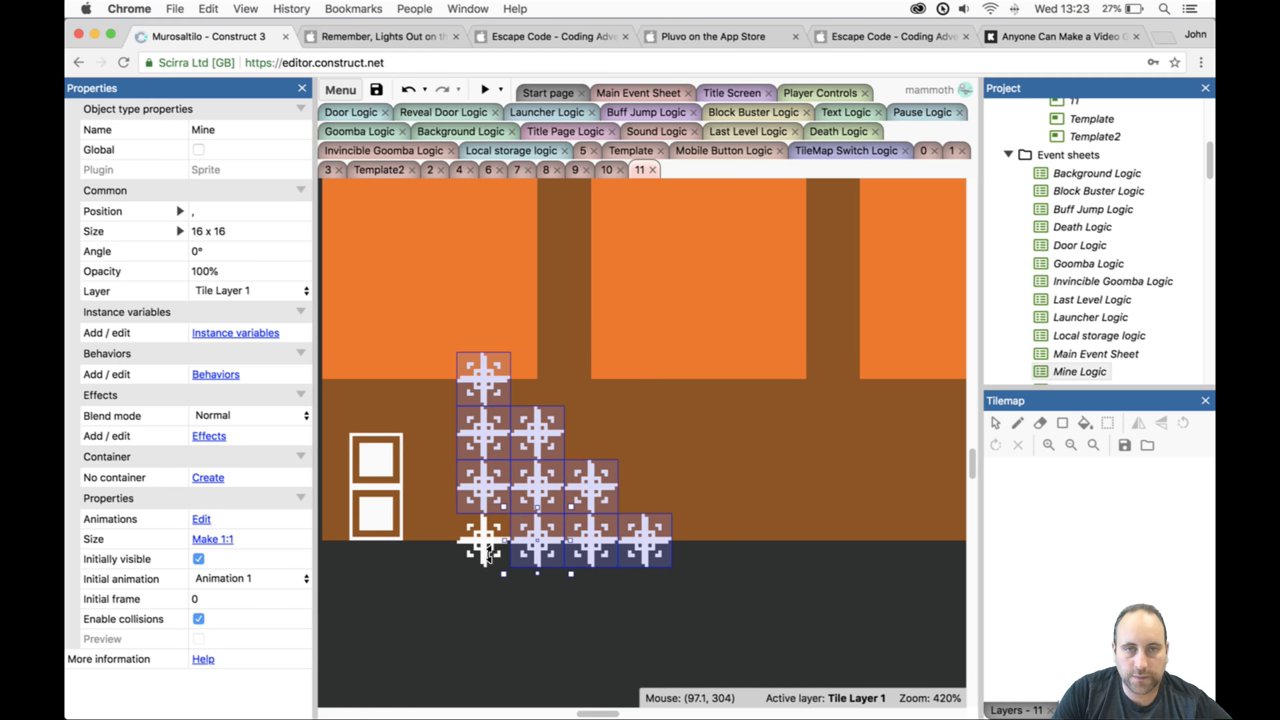
Reselect all ten mines and raise the whole staircase up one tile.
click(487, 545)
shift+click(477, 480)
shift+click(480, 442)
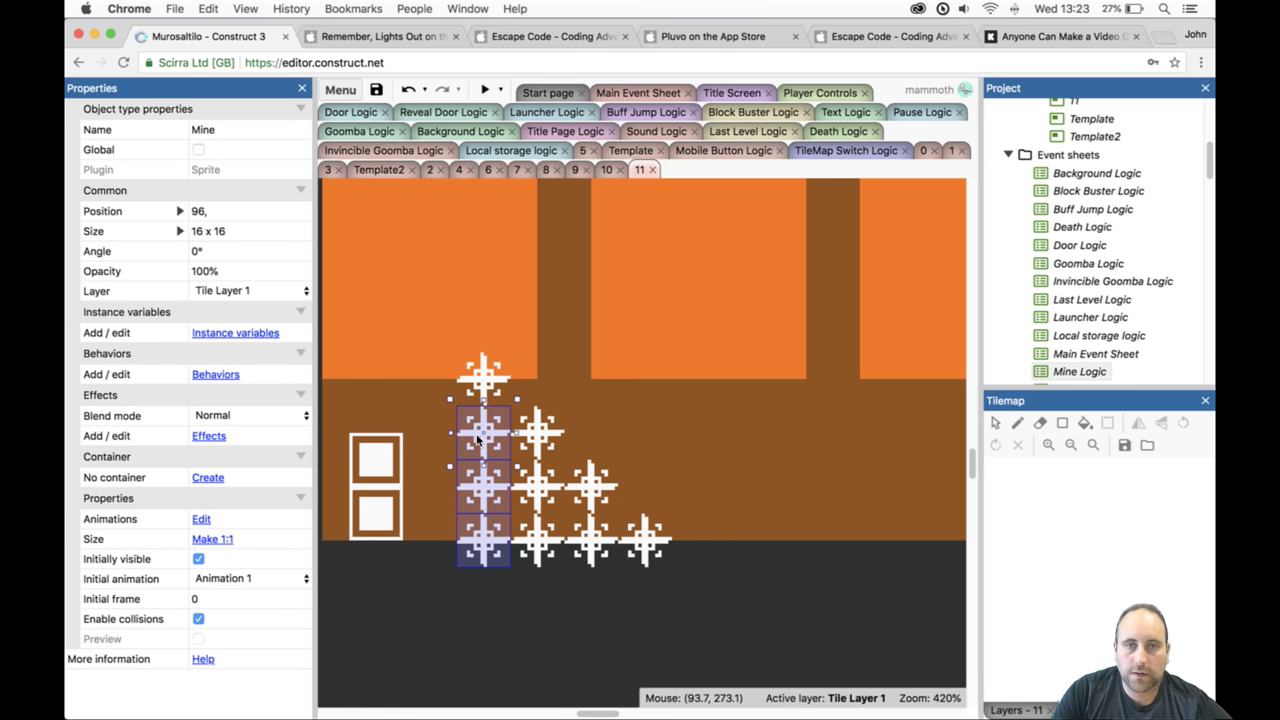
shift+click(481, 376)
shift+click(538, 447)
shift+click(538, 500)
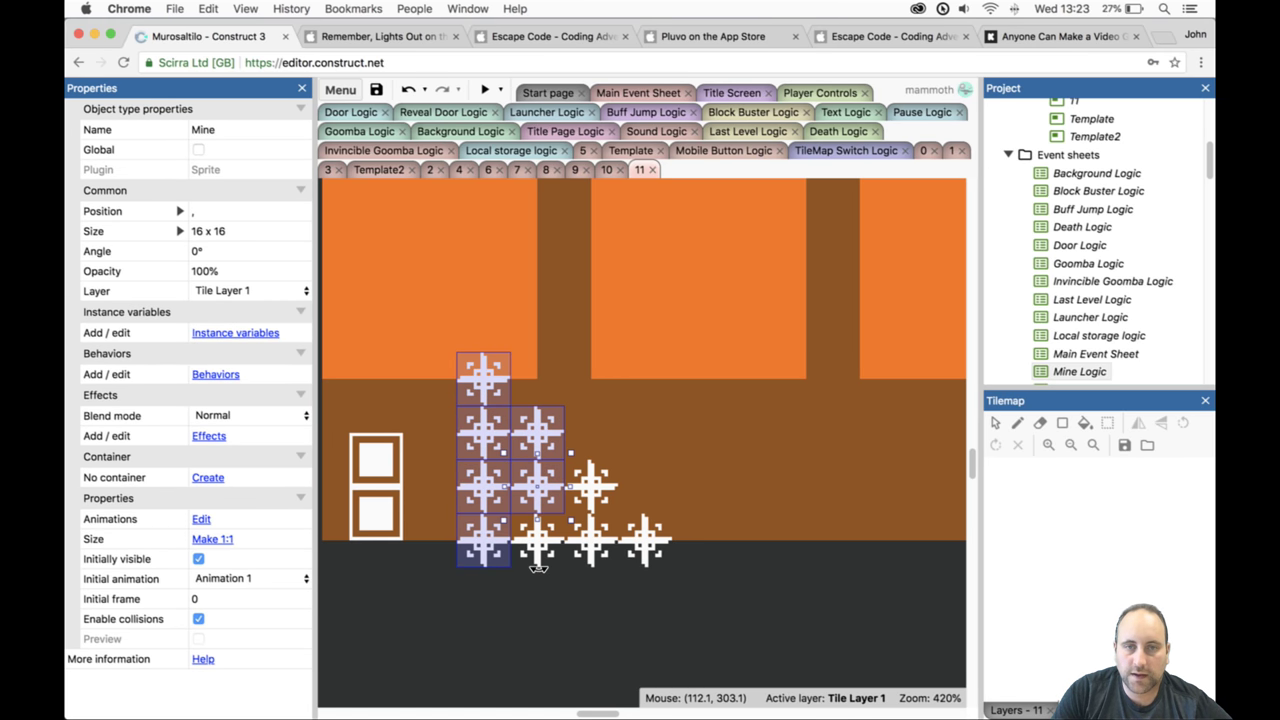
shift+click(548, 553)
shift+click(610, 544)
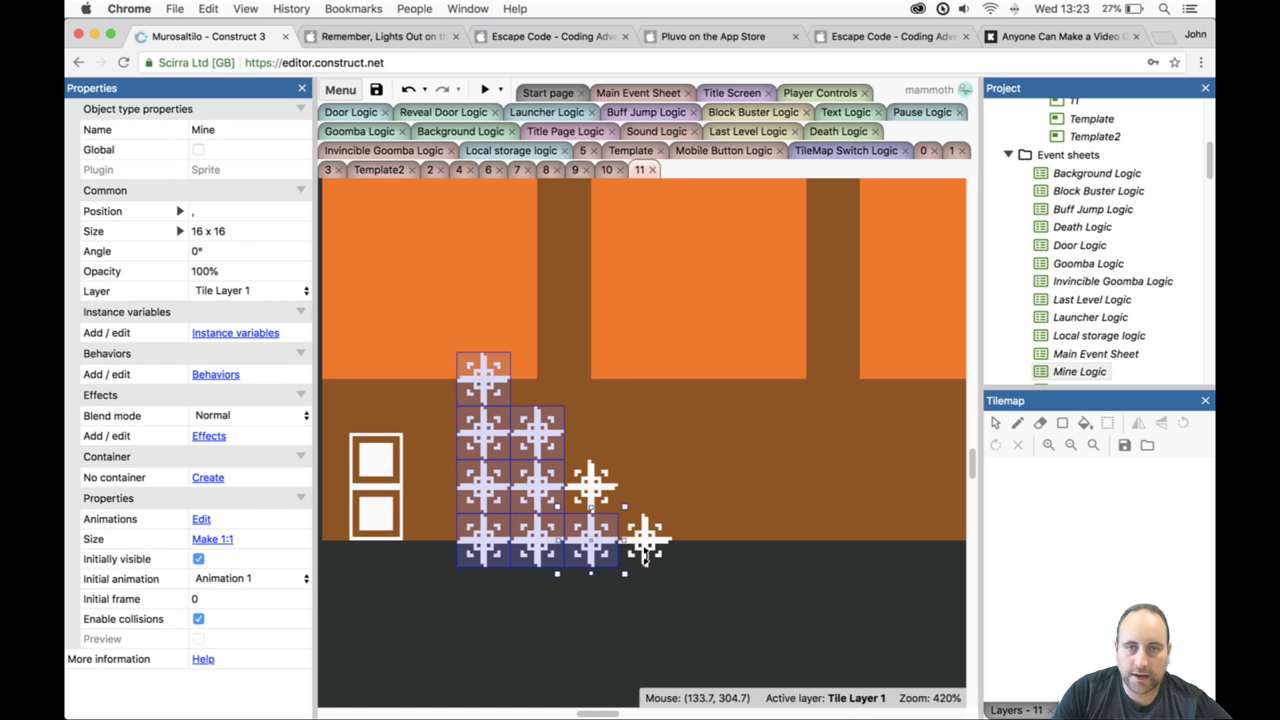
shift+click(645, 550)
shift+click(602, 490)
drag(594, 467, 594, 452)
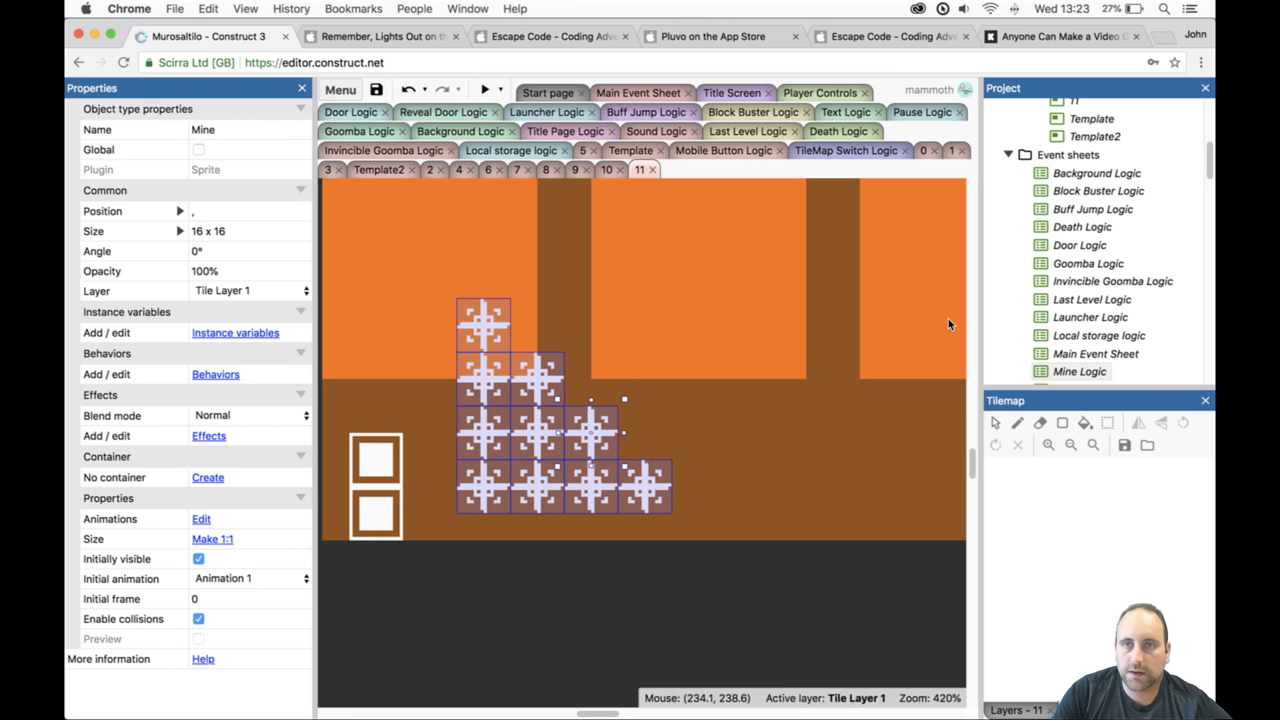
scroll(1100, 220, up, 5)
scroll(1080, 300, down, 2)
click(1070, 328)
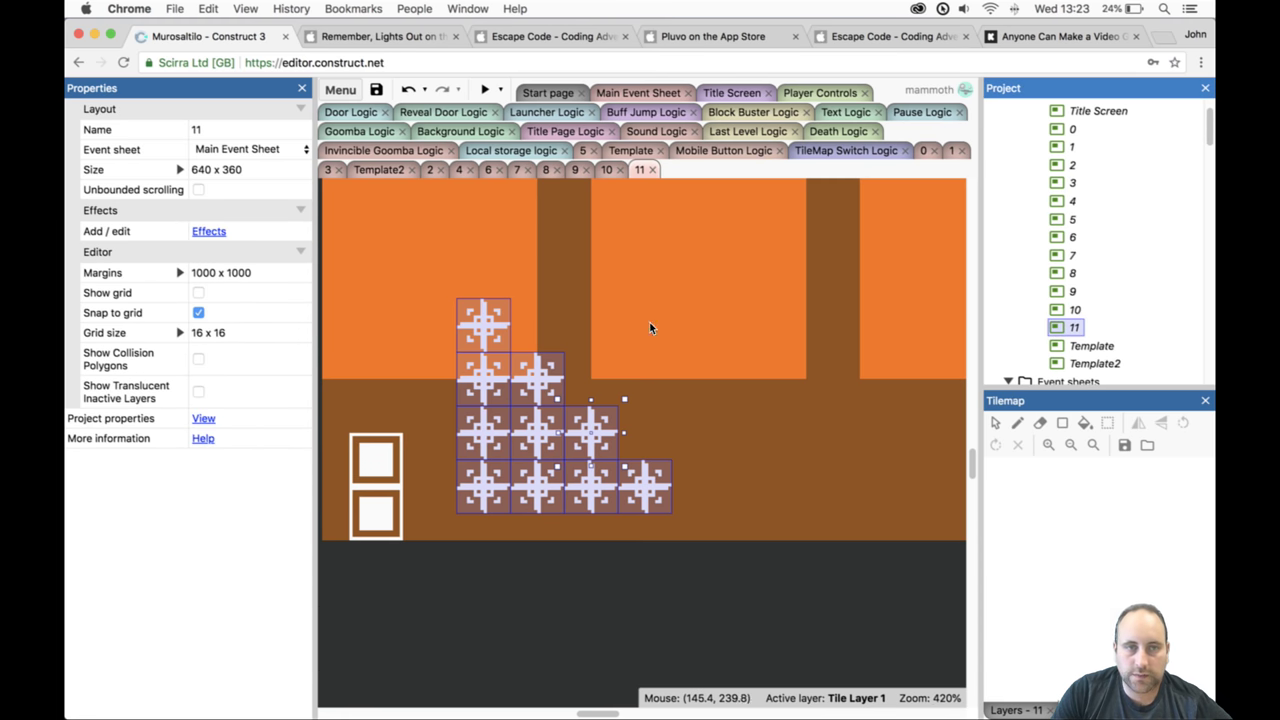
Set layout 11's Grid size to 8, drop the mine staircase onto the floor, and preview.
click(265, 338)
text(8,8)
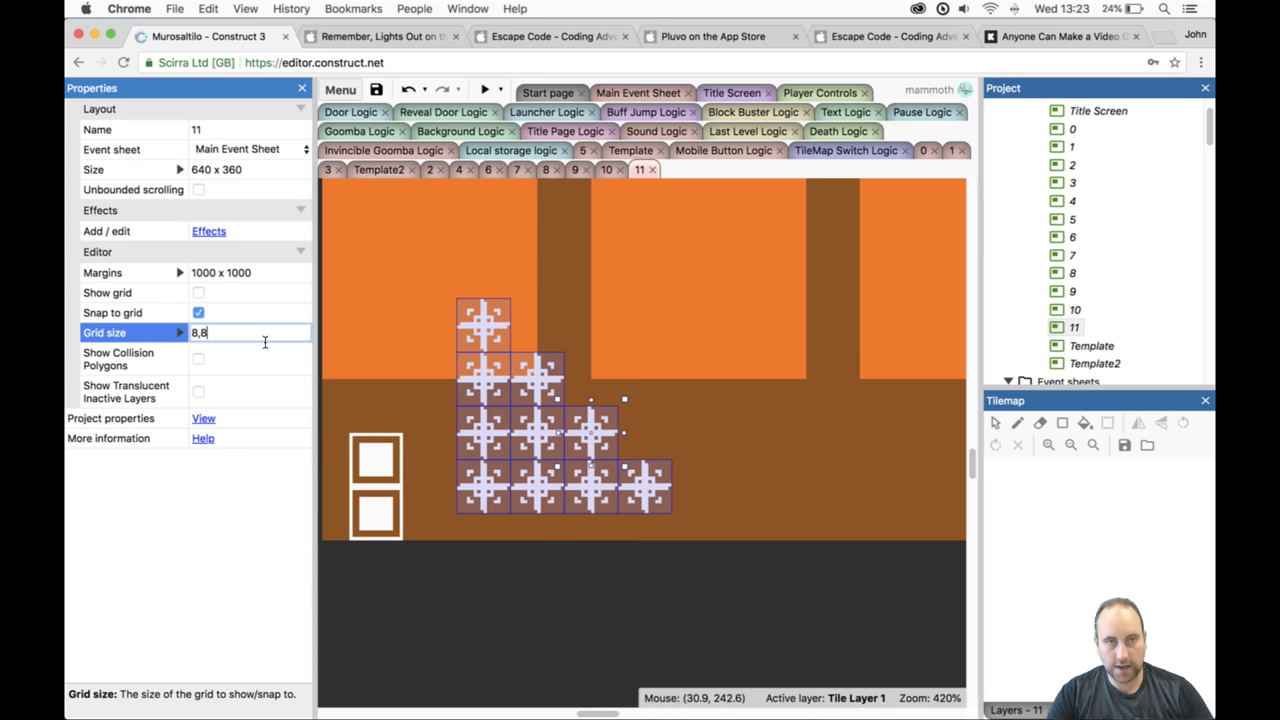
key(Tab)
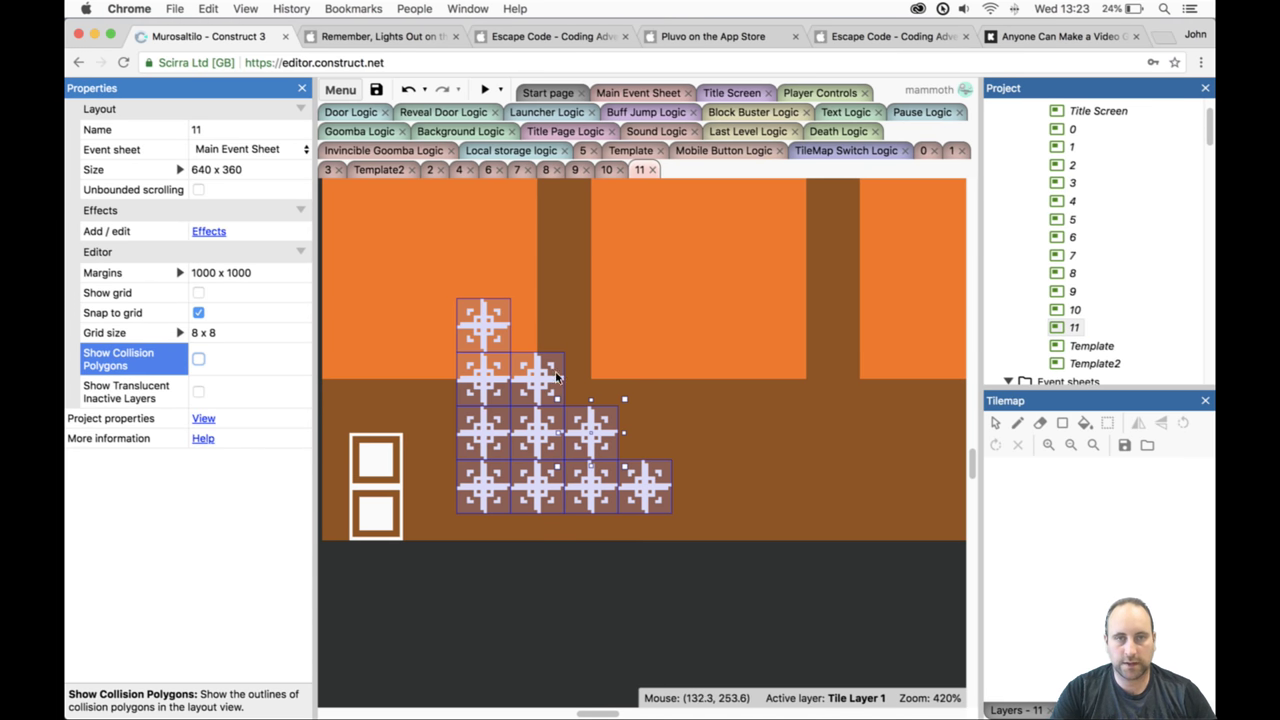
drag(507, 380, 507, 407)
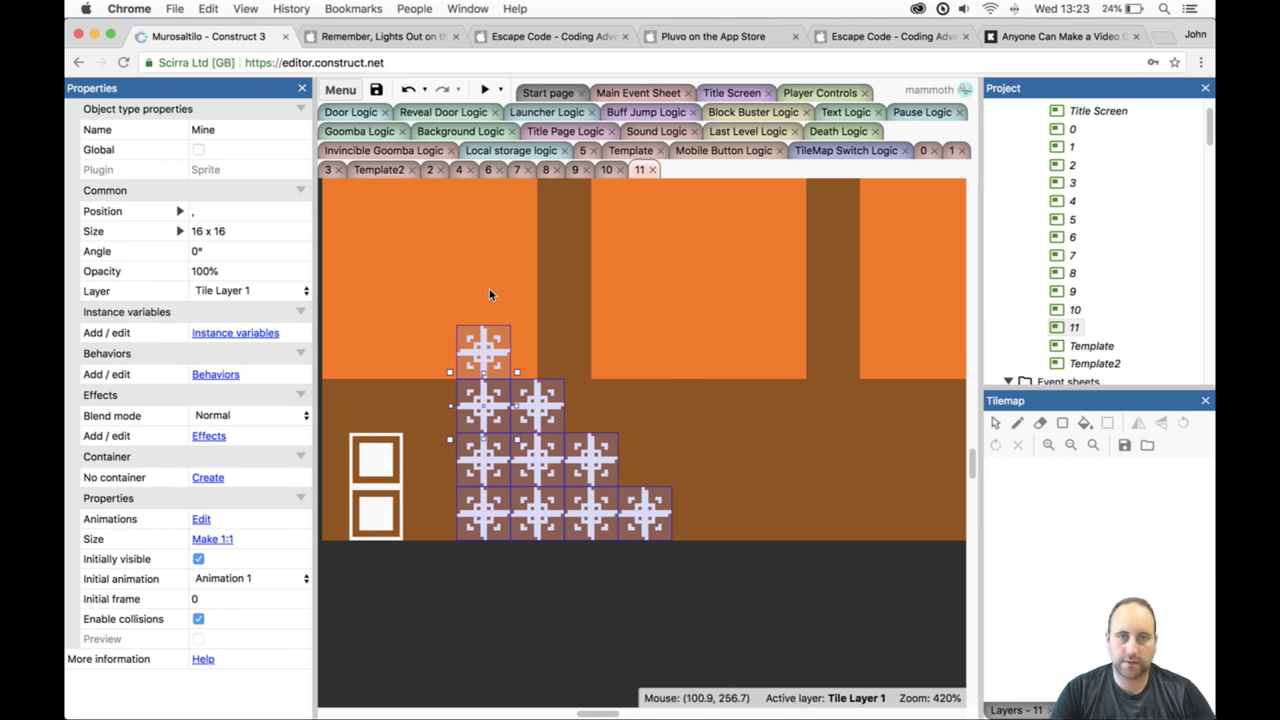
click(486, 91)
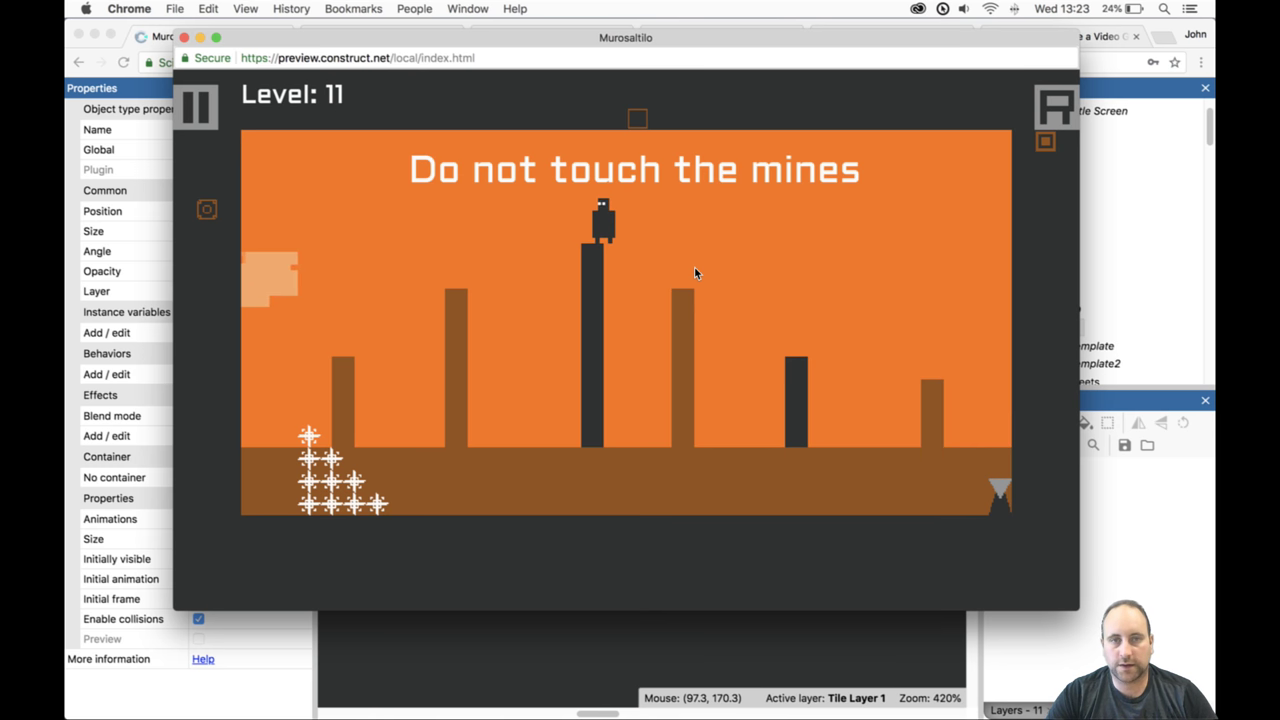
Run the player left, right and up into the mine staircase, then close the preview.
key(Left)
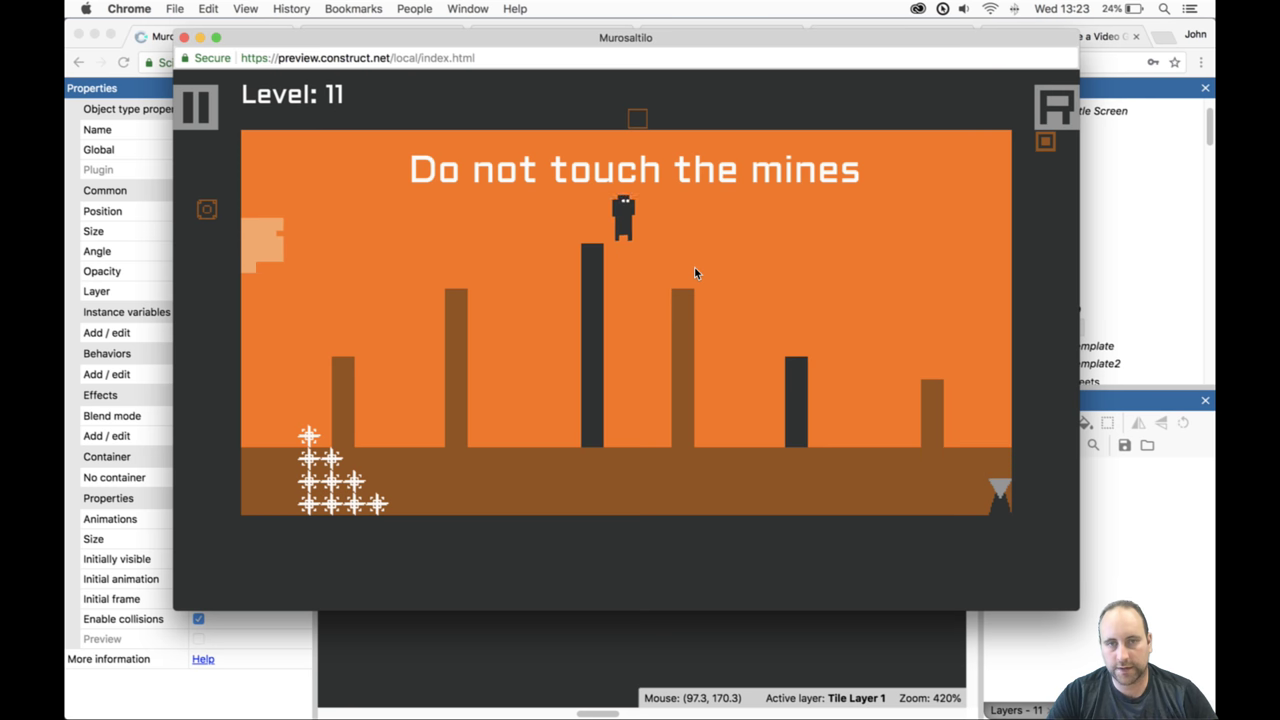
key(Right)
key(Up)
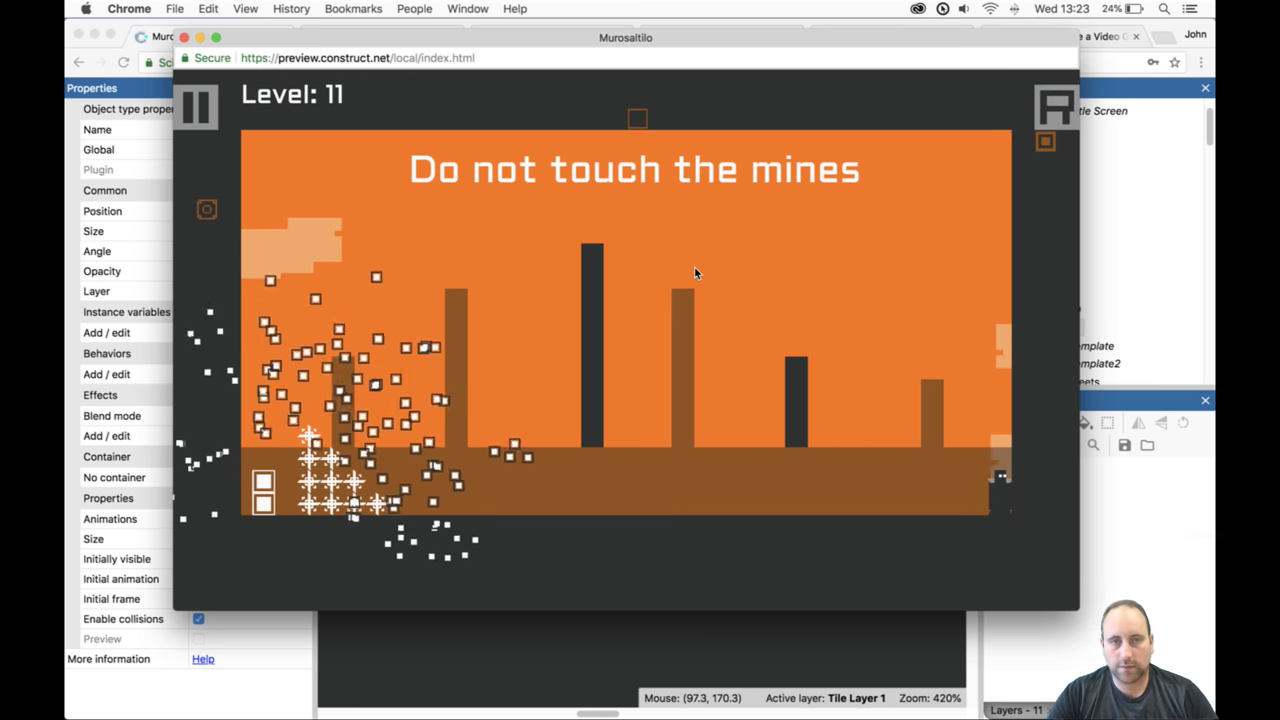
click(185, 38)
Open the Template2 layout and set its Grid size to 8 x 8.
click(1085, 363)
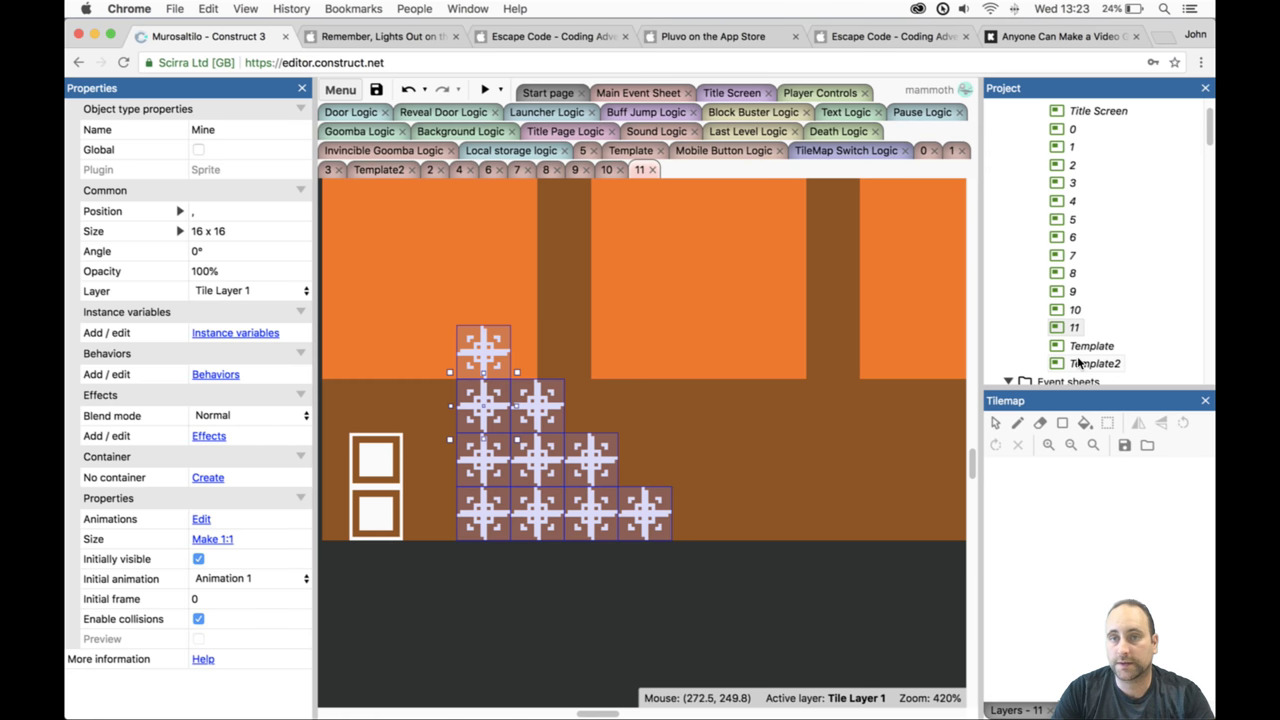
double_click(1080, 363)
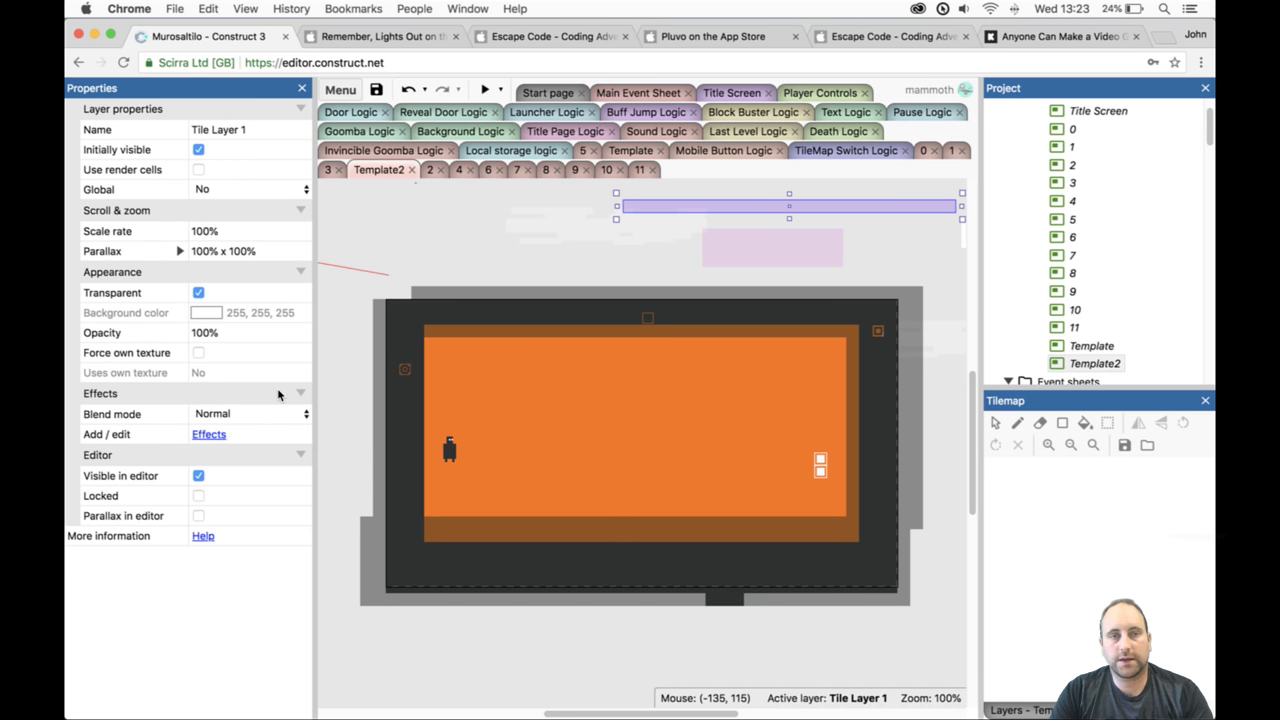
click(1080, 364)
click(245, 336)
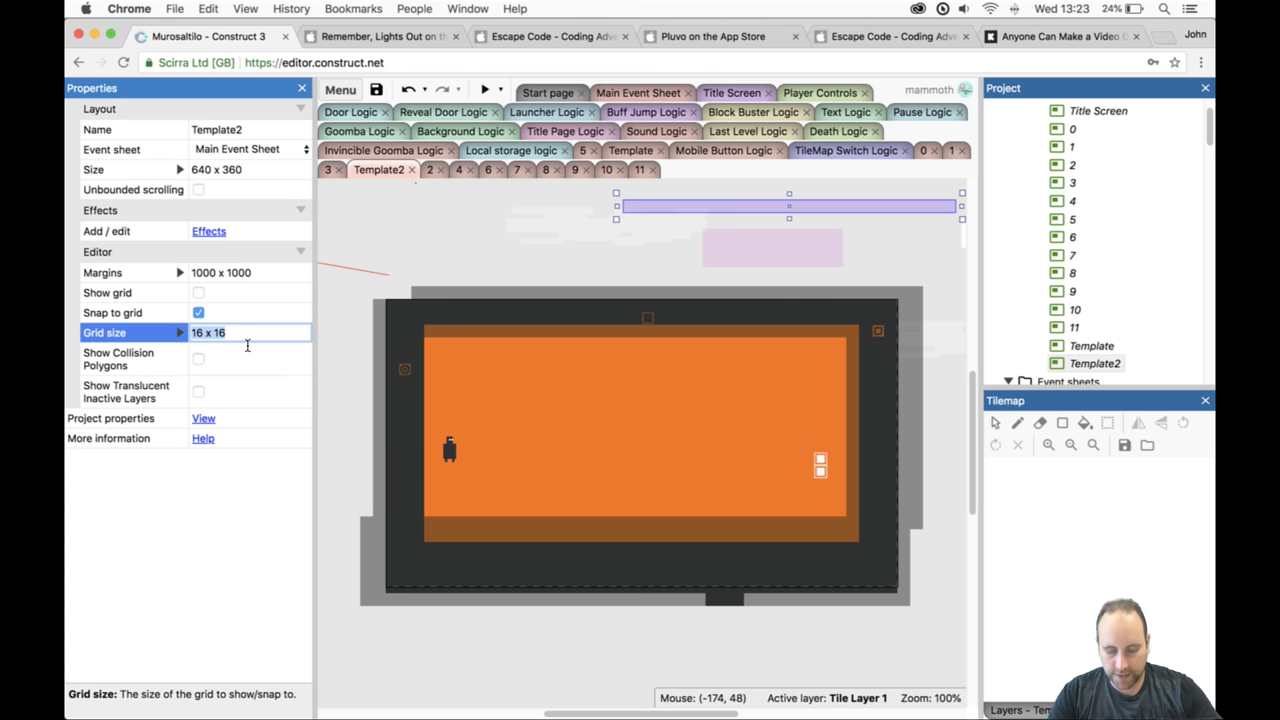
text(8 x 8)
key(Tab)
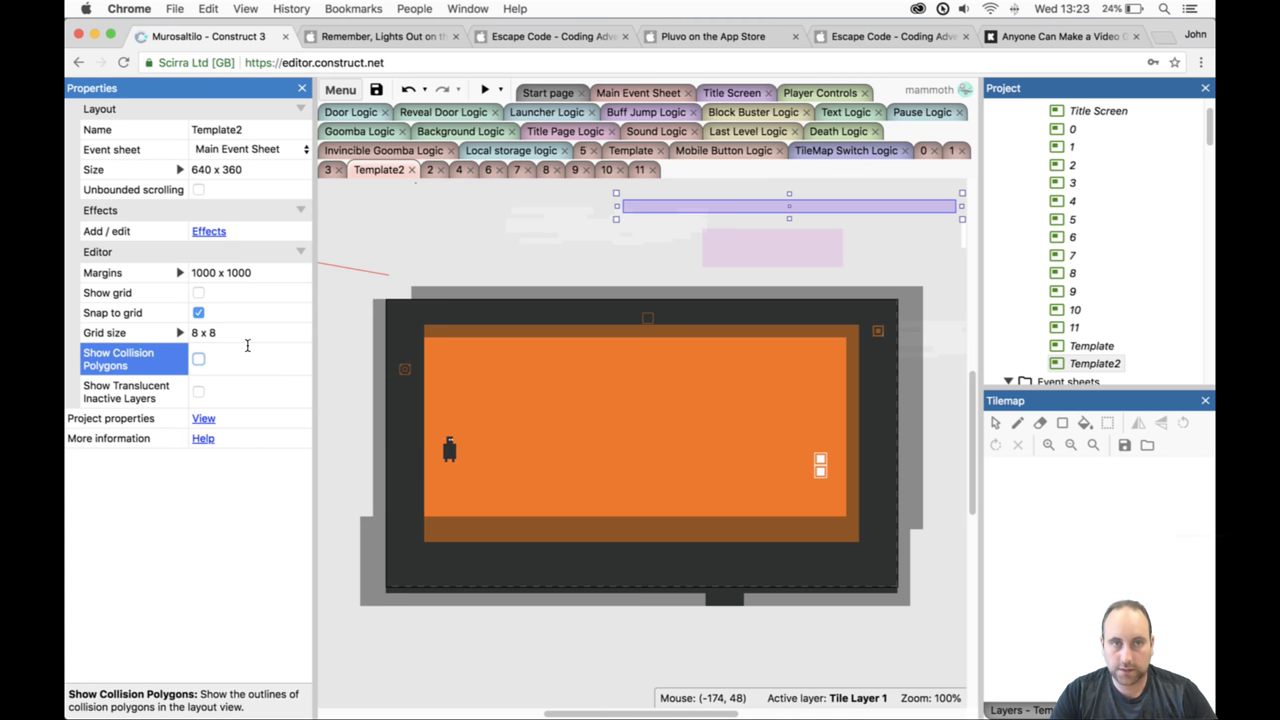
Place a Mine from the Project bar into Template2 above the level.
scroll(1136, 314, down, 10)
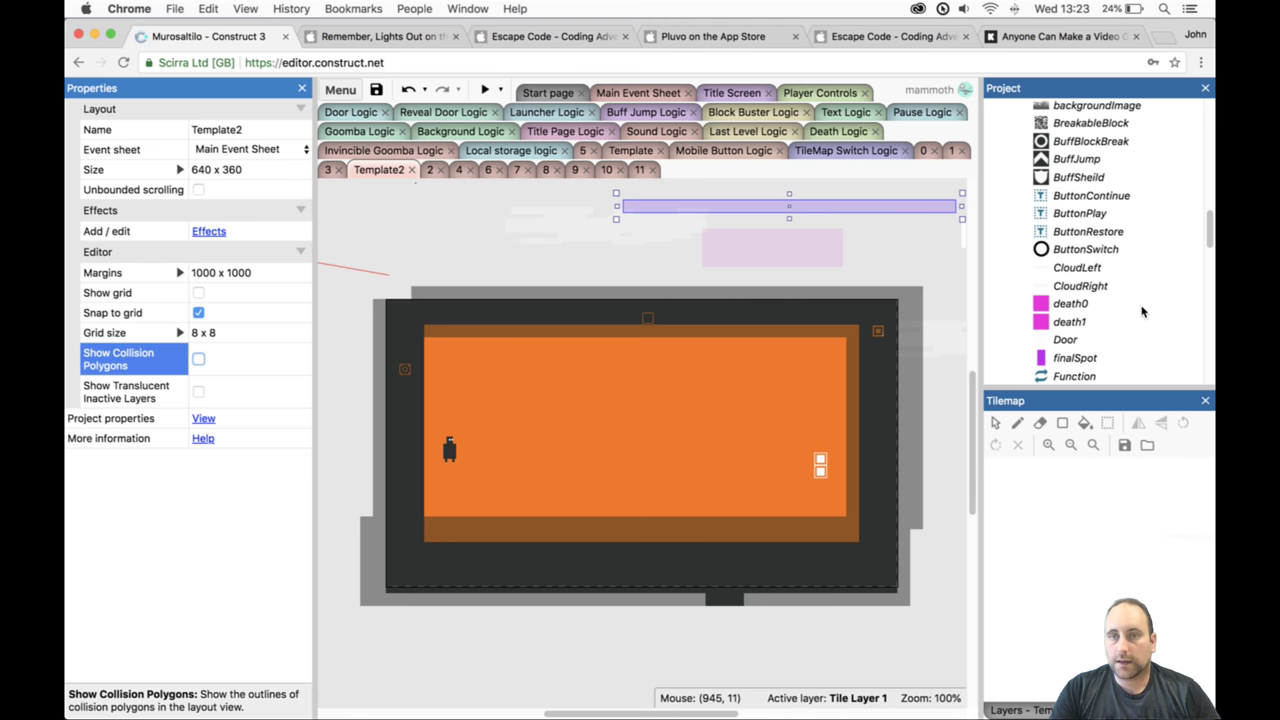
scroll(1095, 316, down, 5)
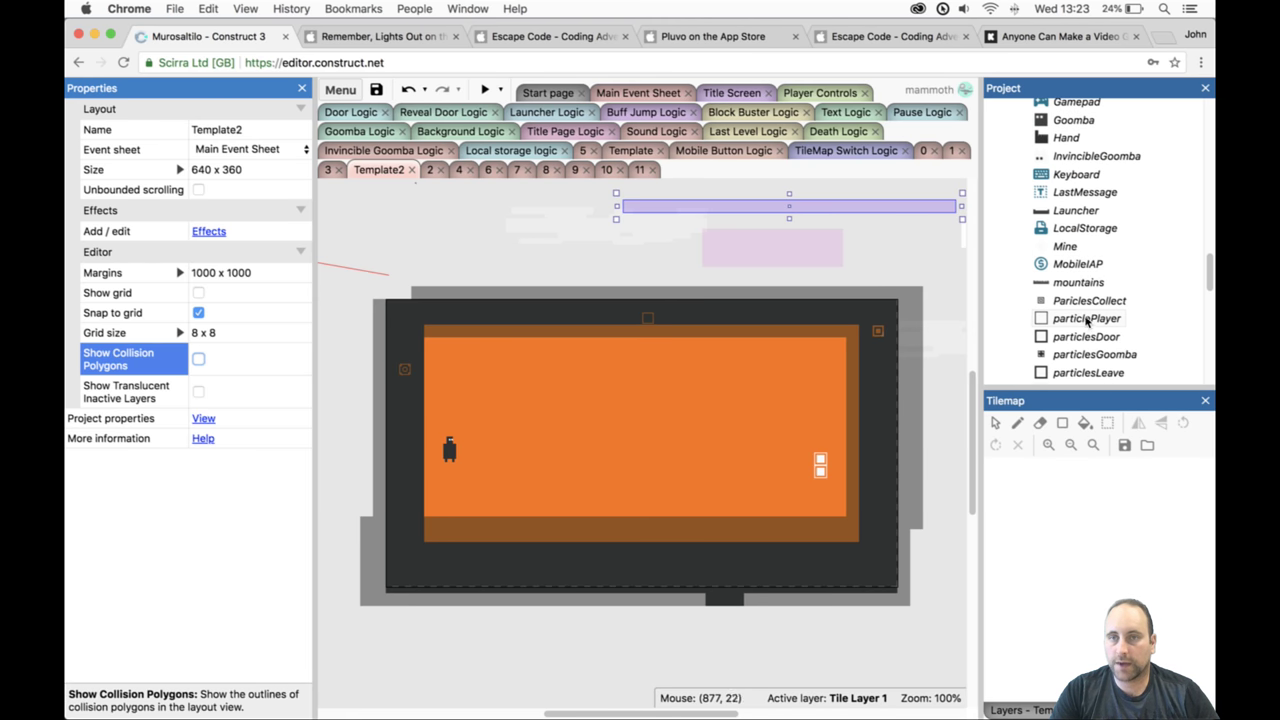
scroll(1087, 317, down, 5)
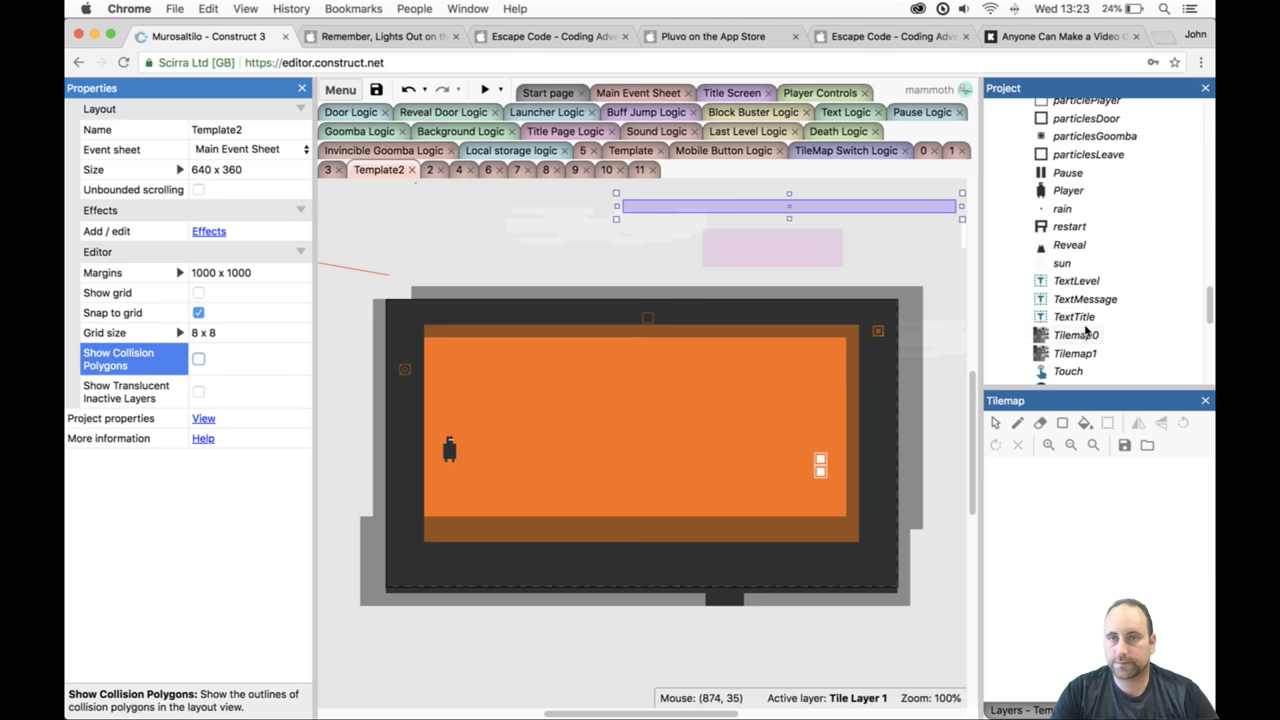
scroll(1085, 325, up, 6)
click(1068, 203)
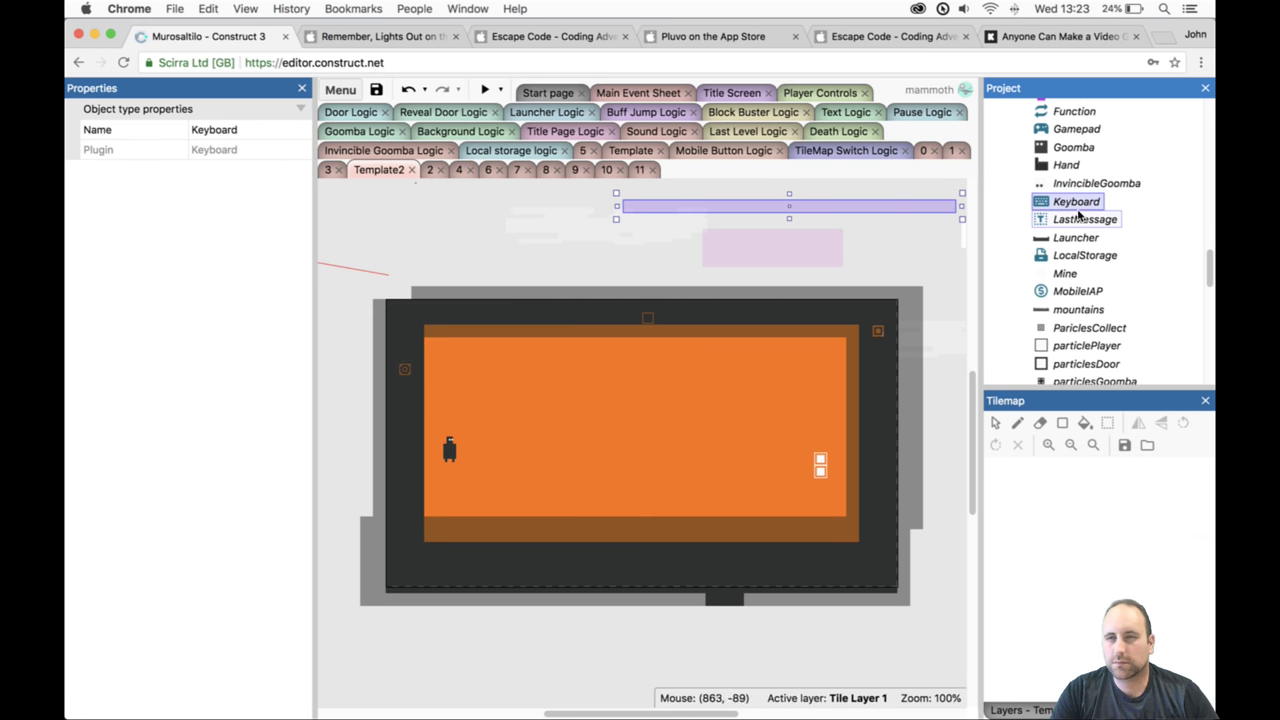
click(1066, 274)
drag(388, 262, 451, 256)
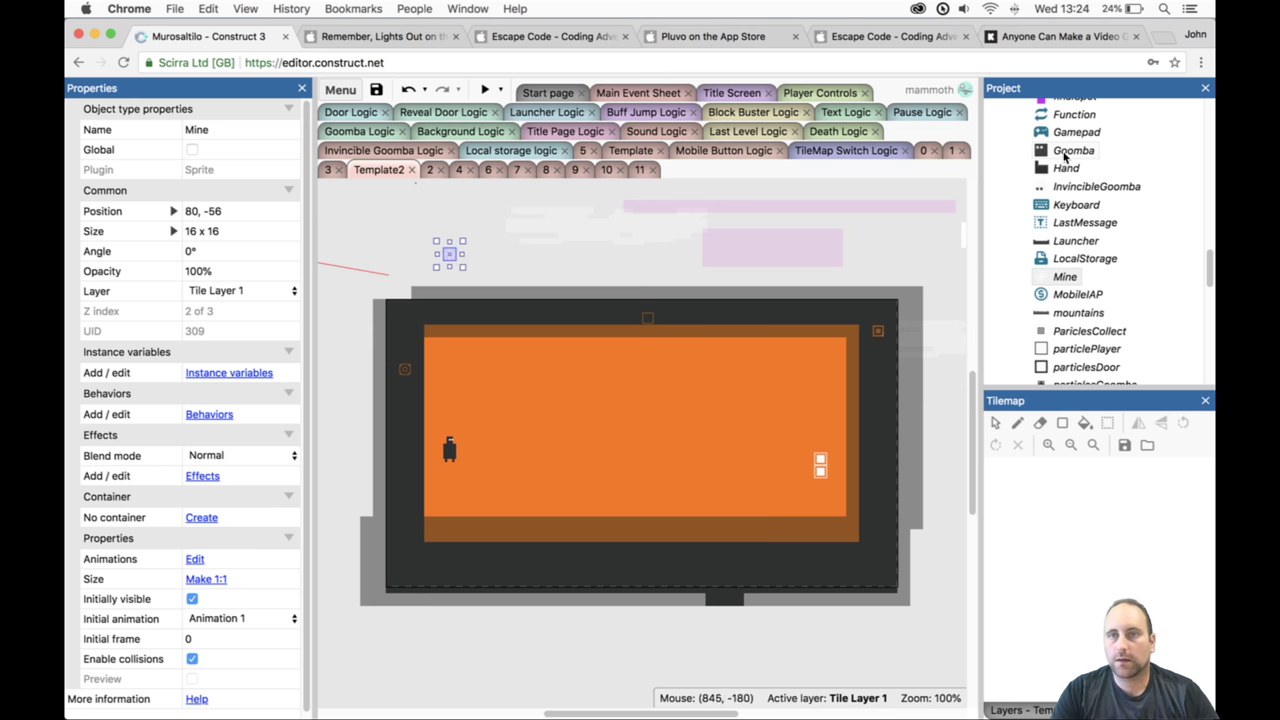
Give the Template layout an 8 x 8 grid and open it.
scroll(1070, 250, up, 10)
scroll(1096, 296, down, 2)
click(1088, 312)
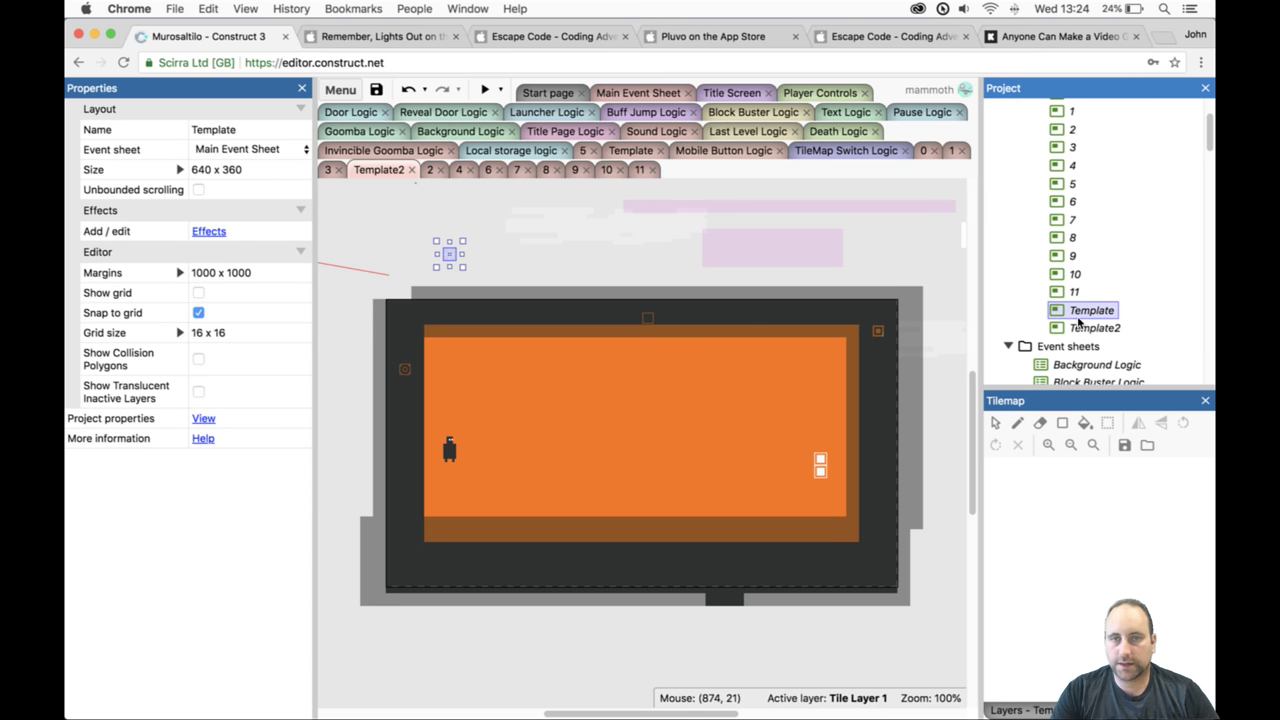
click(265, 336)
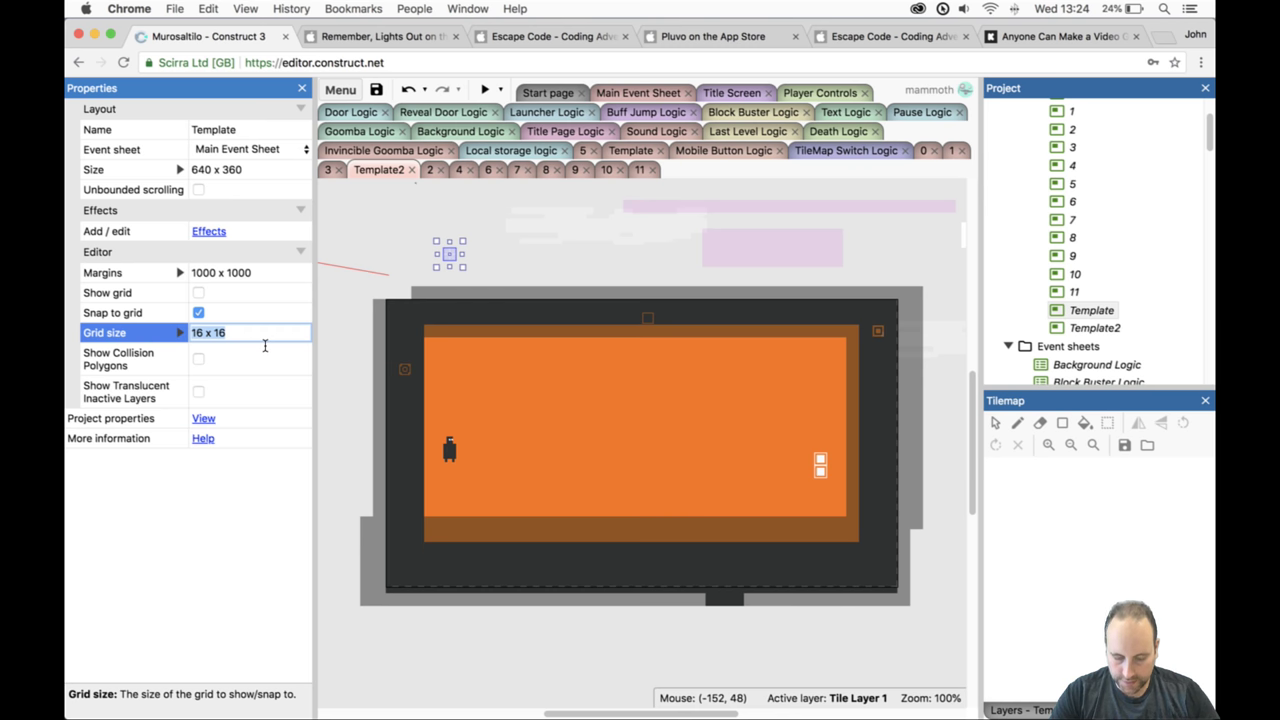
text(8,8)
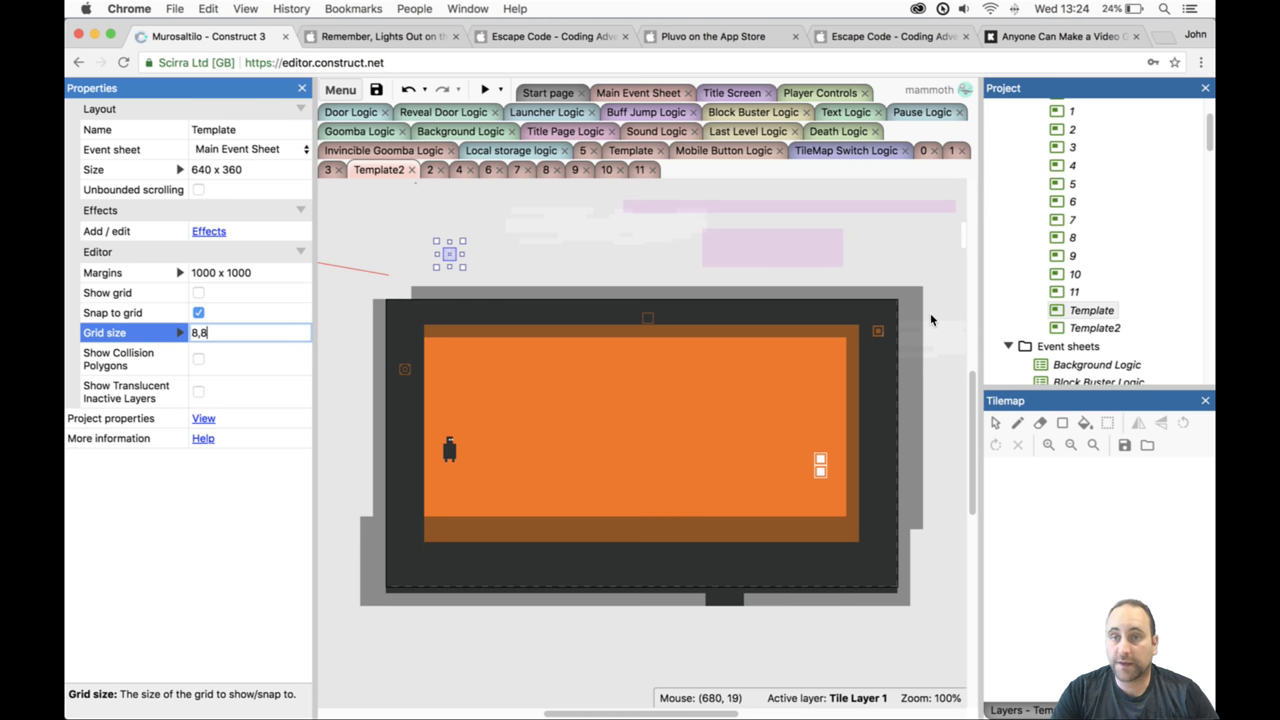
click(326, 325)
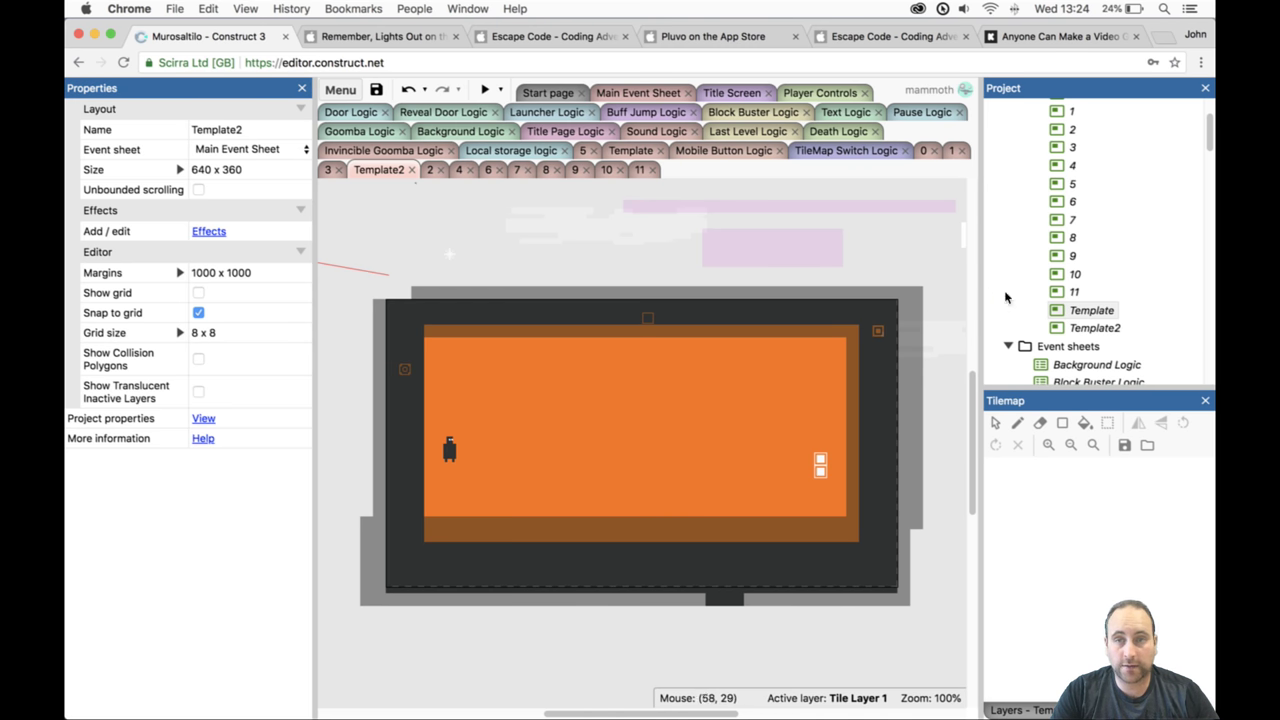
double_click(1080, 312)
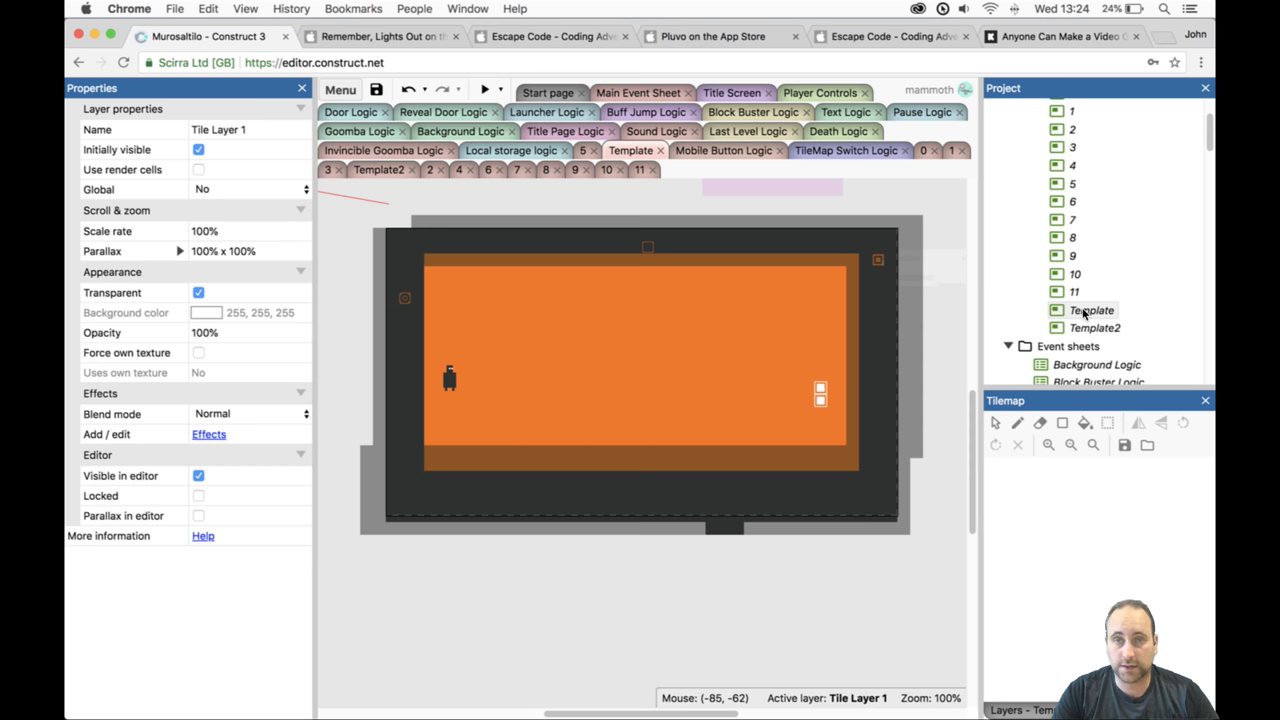
Drag a Mine into the Template layout above the level, at position 80, -64.
scroll(1088, 345, down, 10)
scroll(1090, 315, up, 8)
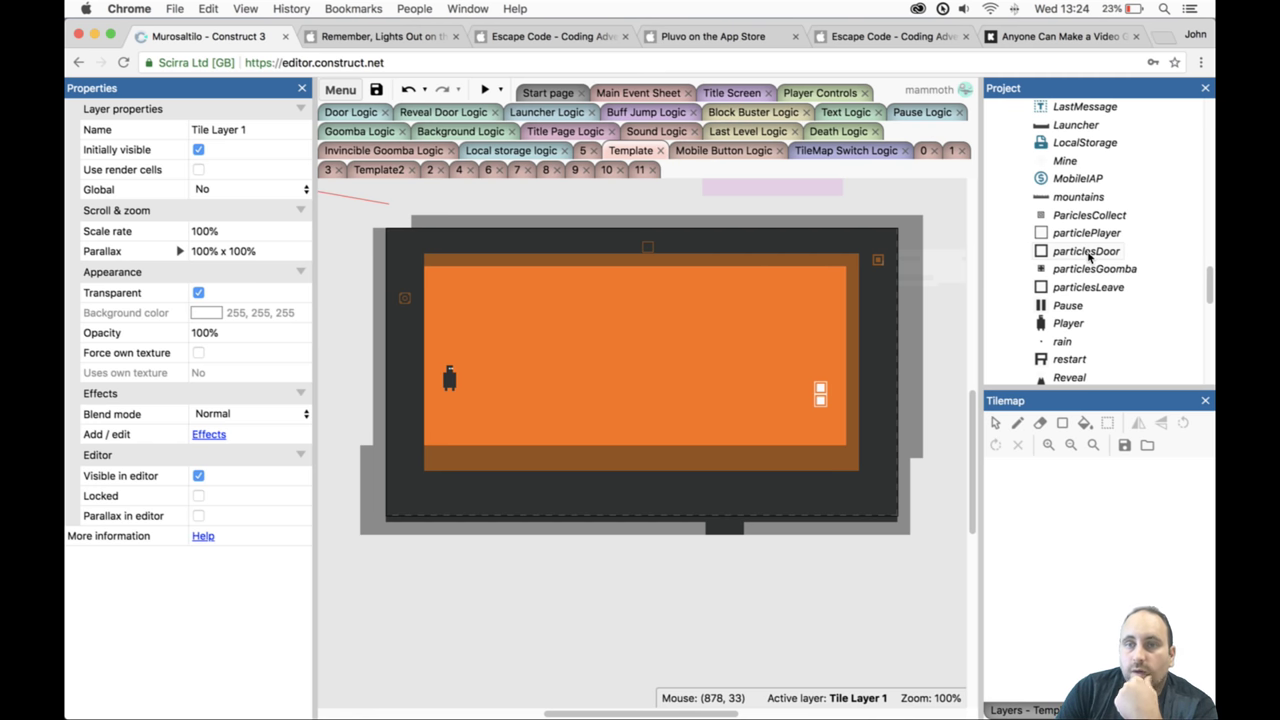
scroll(1020, 290, up, 2)
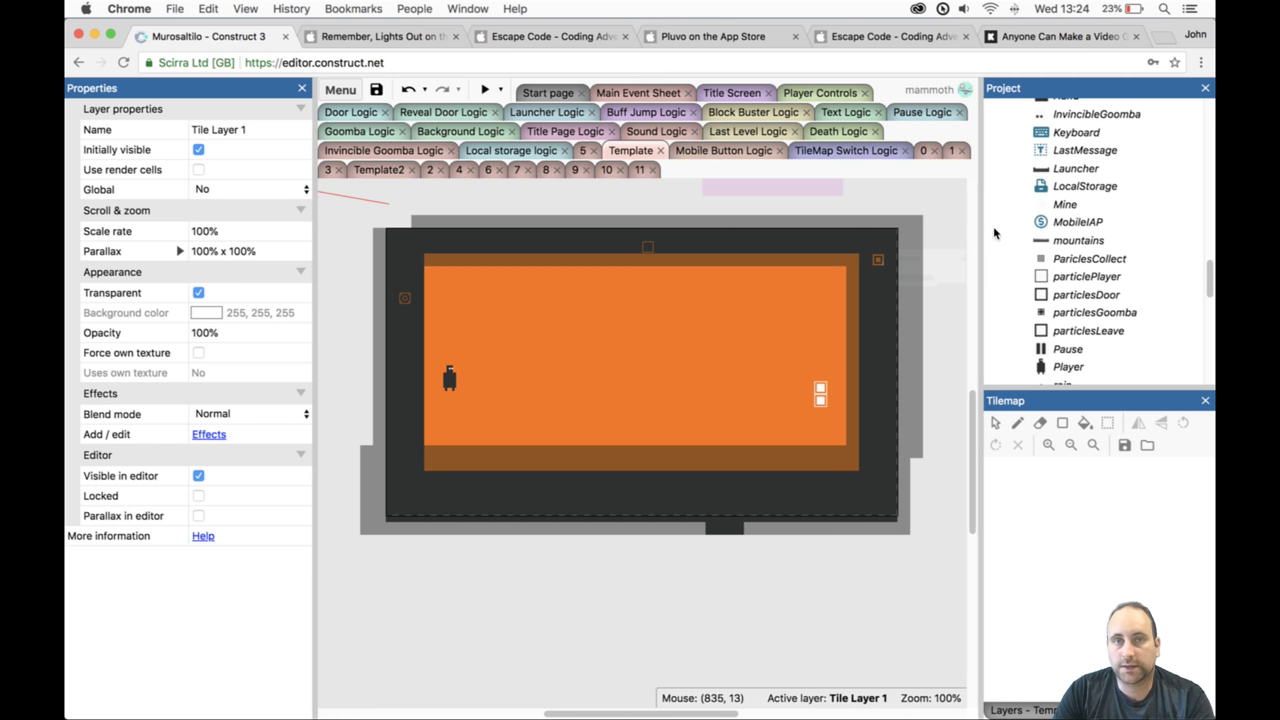
scroll(771, 240, up, 5)
scroll(1047, 285, down, 2)
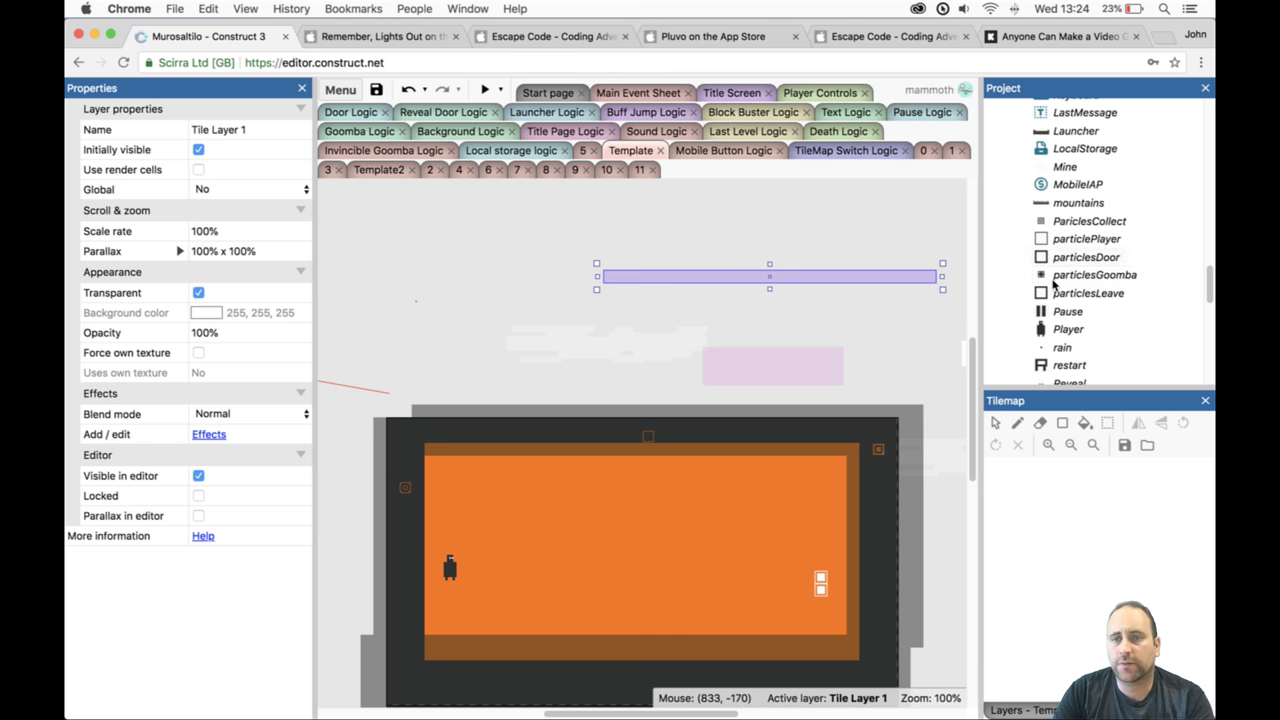
drag(1058, 196, 452, 367)
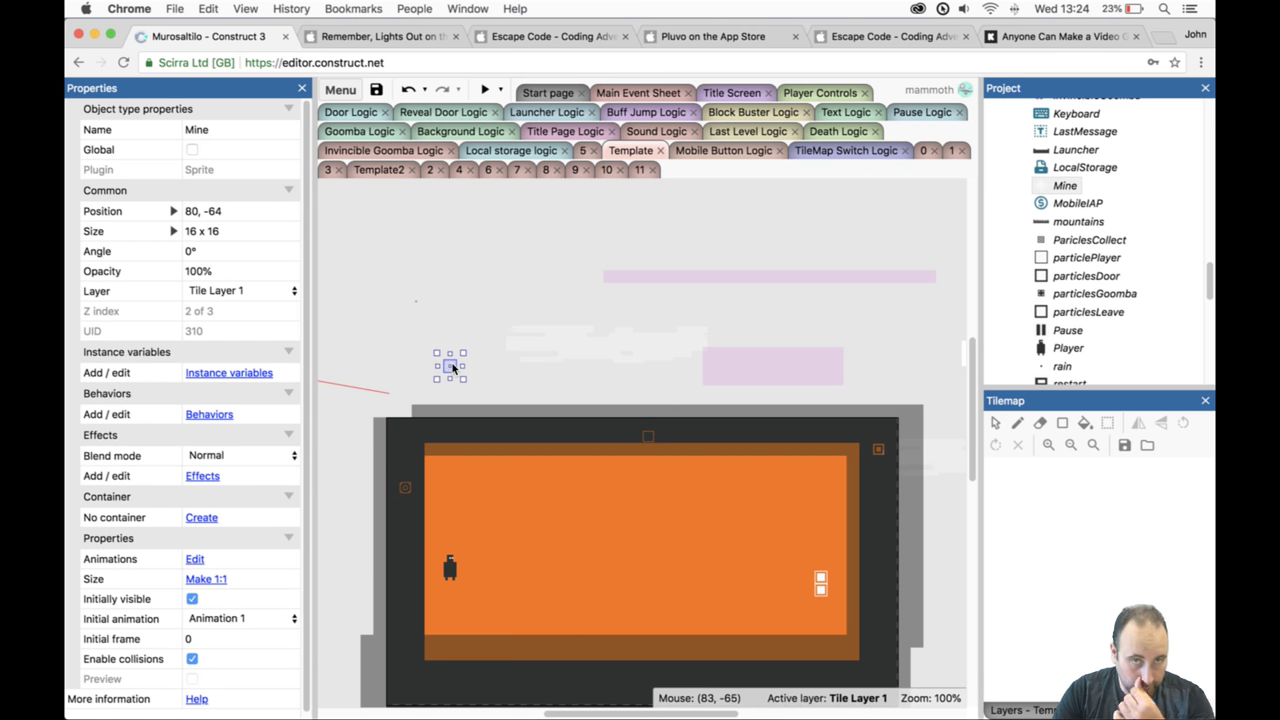
scroll(713, 503, down, 3)
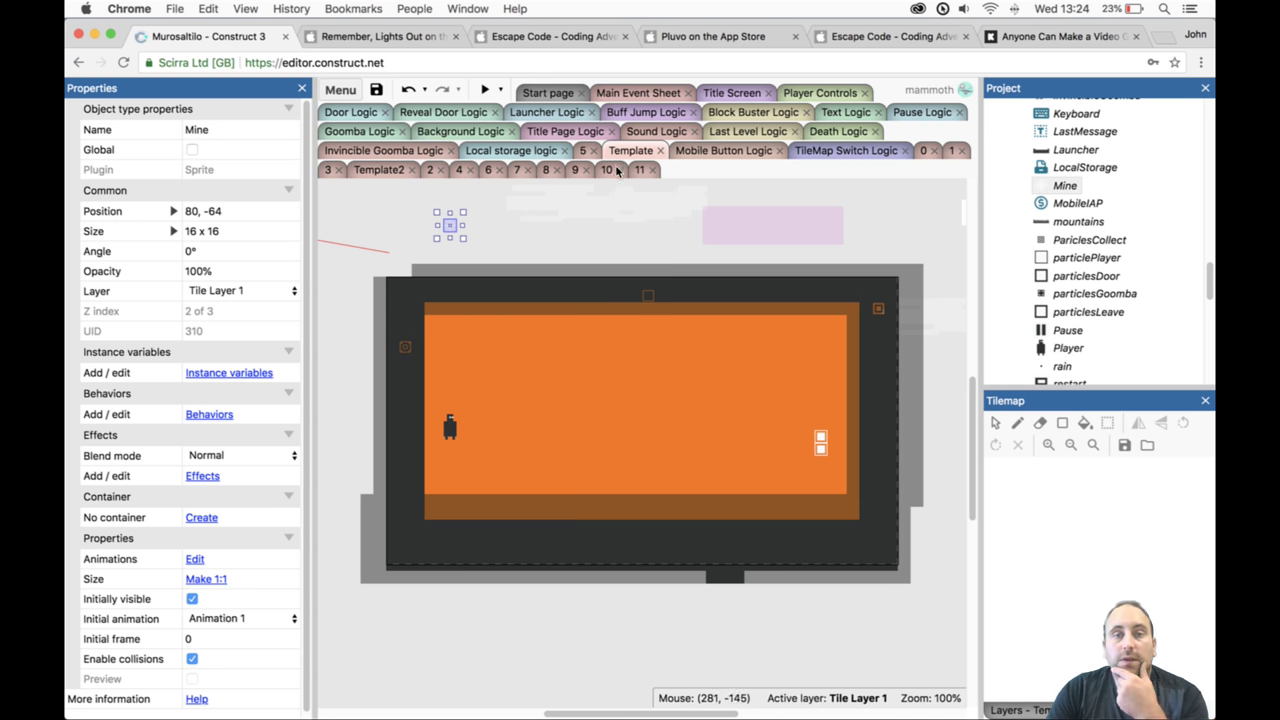
scroll(1034, 211, up, 10)
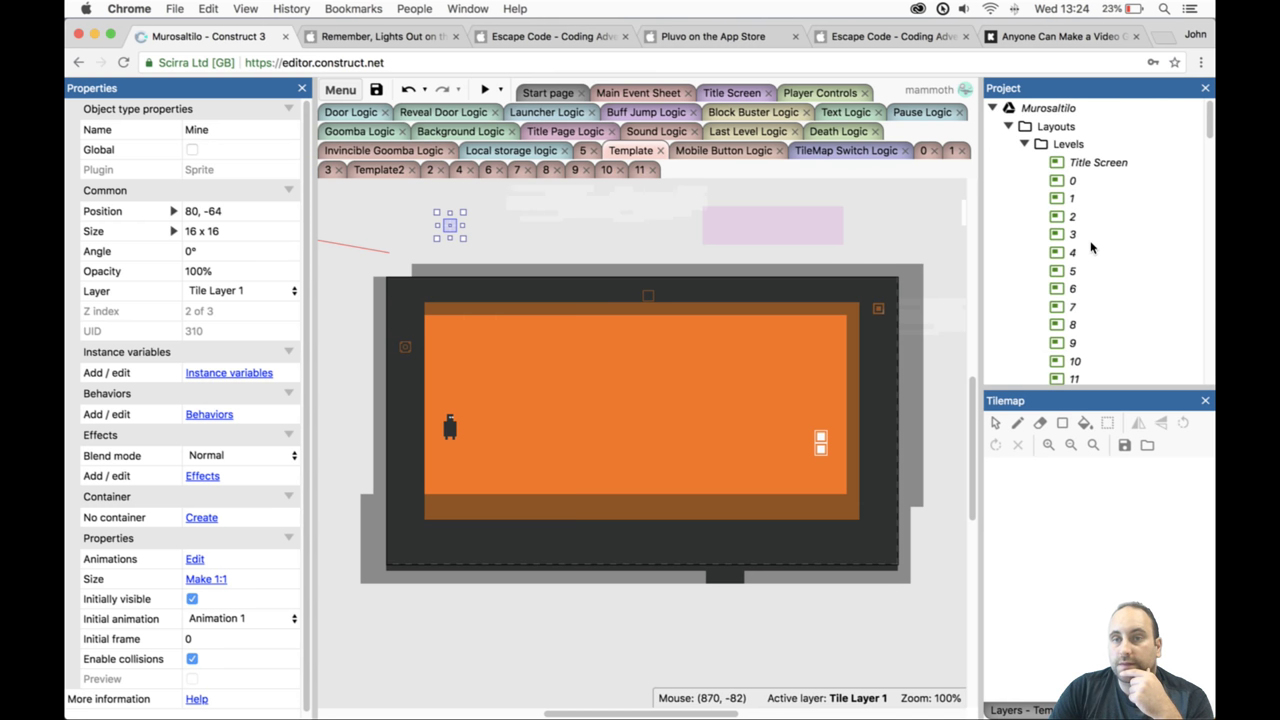
scroll(1090, 289, down, 1)
right_click(1092, 338)
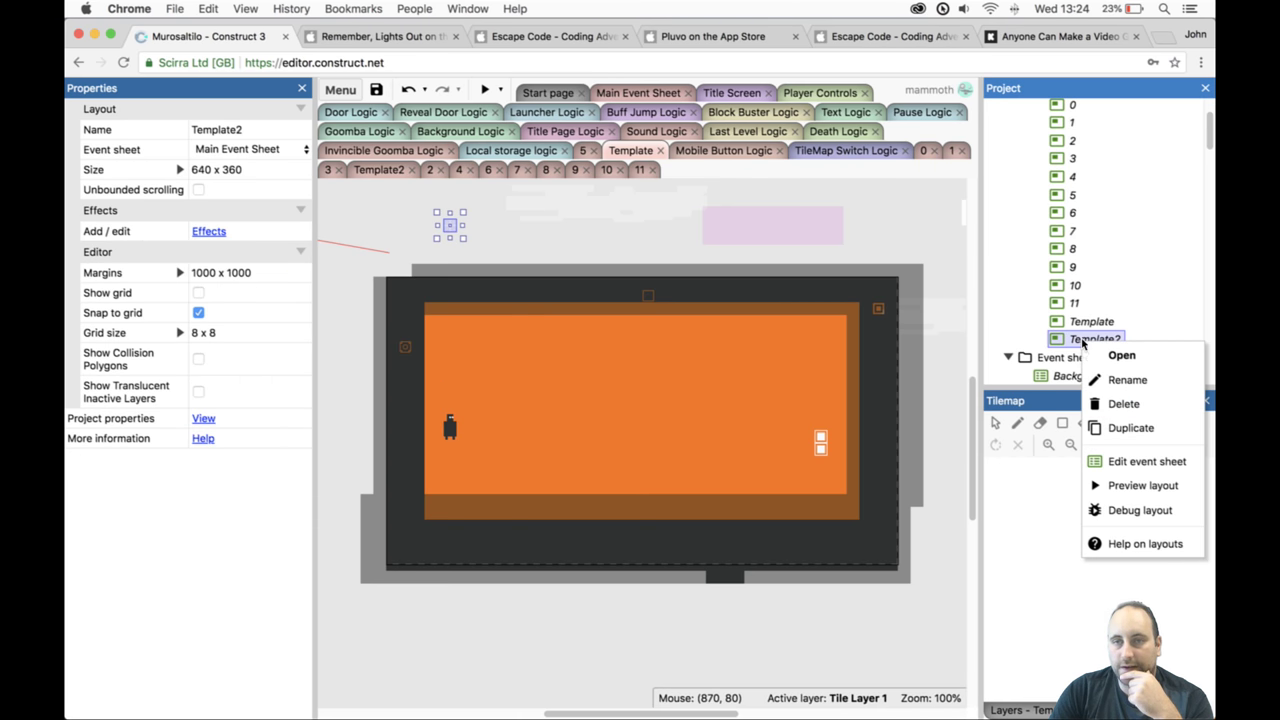
click(1130, 427)
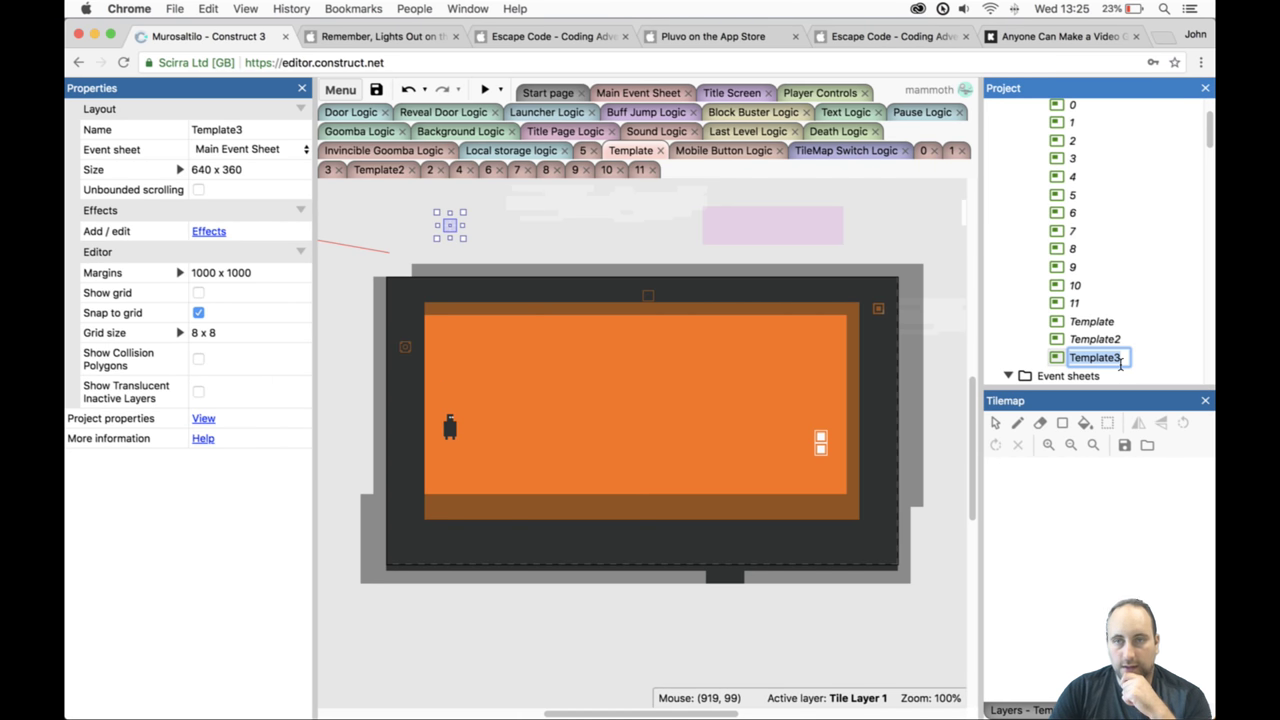
text(12)
key(Return)
drag(1098, 362, 1080, 312)
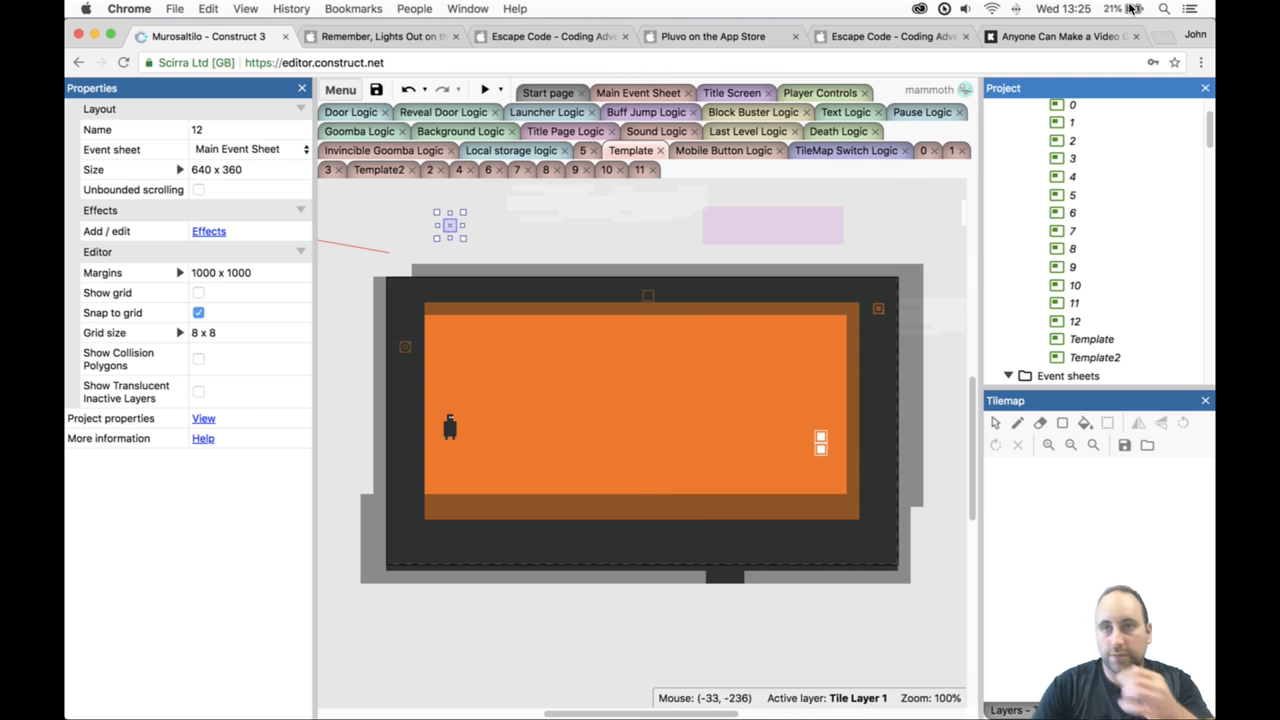
click(1131, 8)
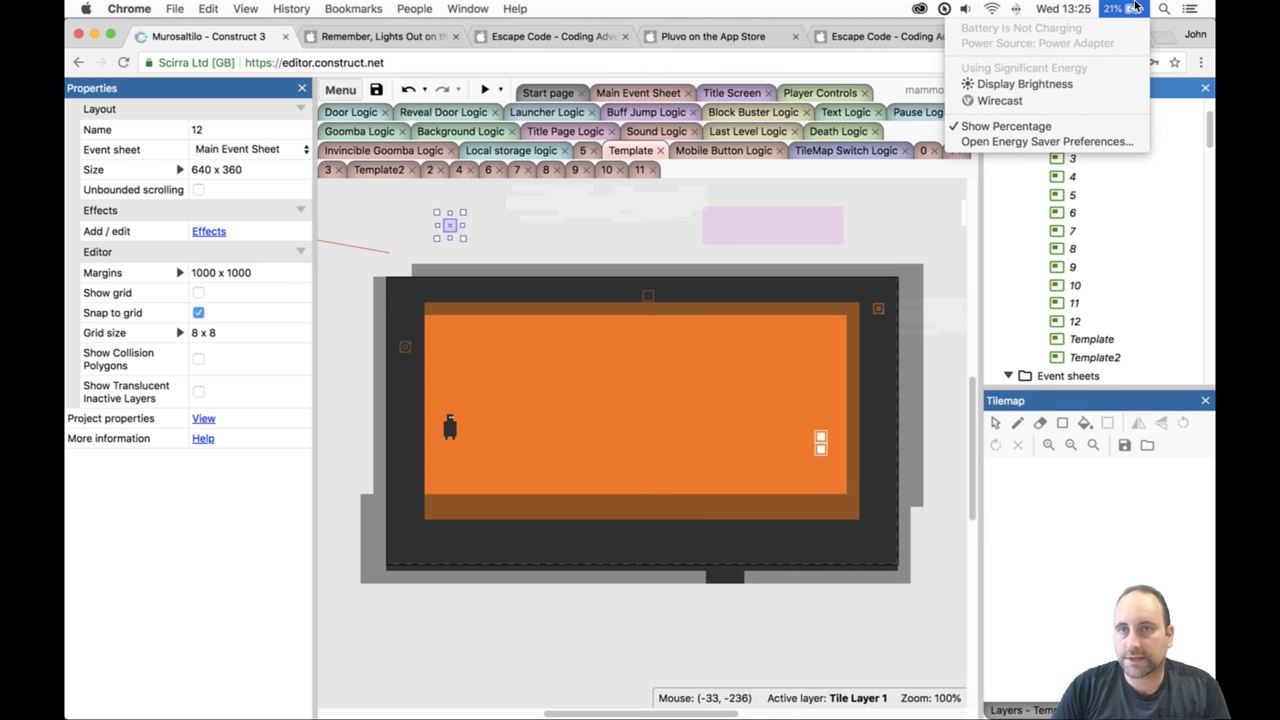
click(1087, 126)
click(1136, 8)
click(1102, 127)
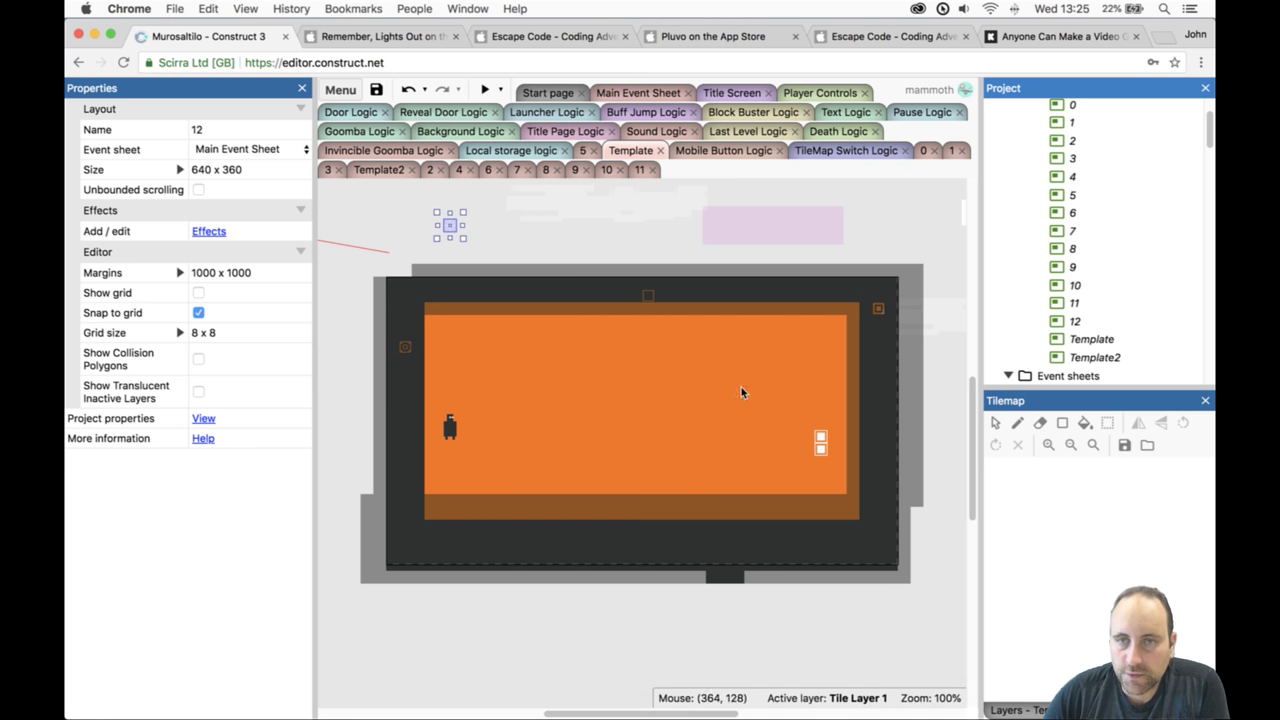
Move the door to the room's top-right corner and bring the mine down onto the brown floor.
click(821, 445)
drag(821, 448, 827, 340)
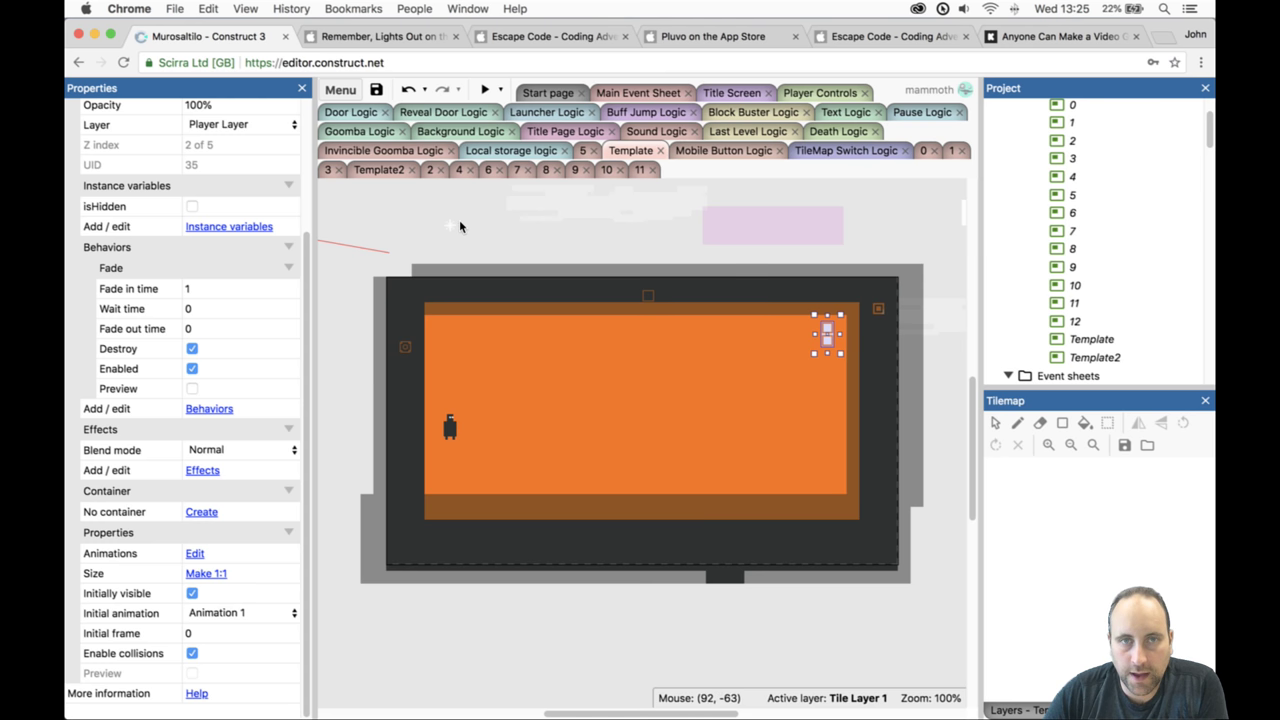
click(452, 225)
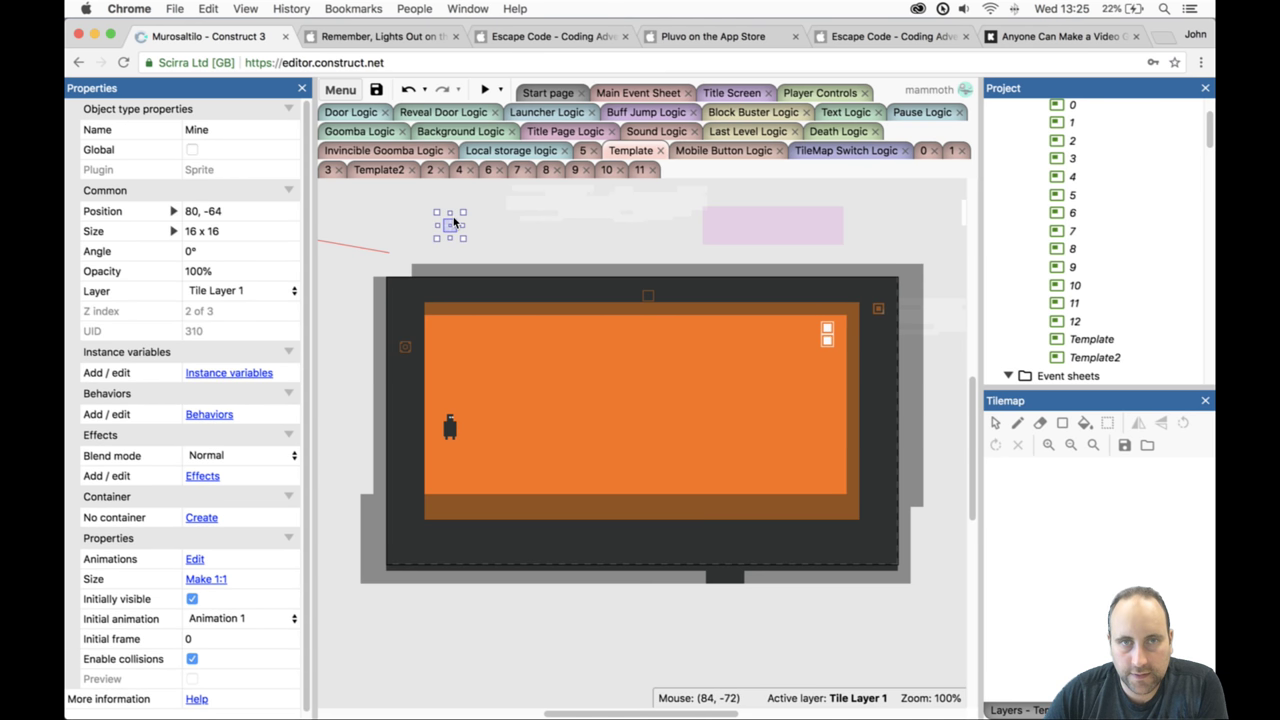
key(Delete)
key(super+z)
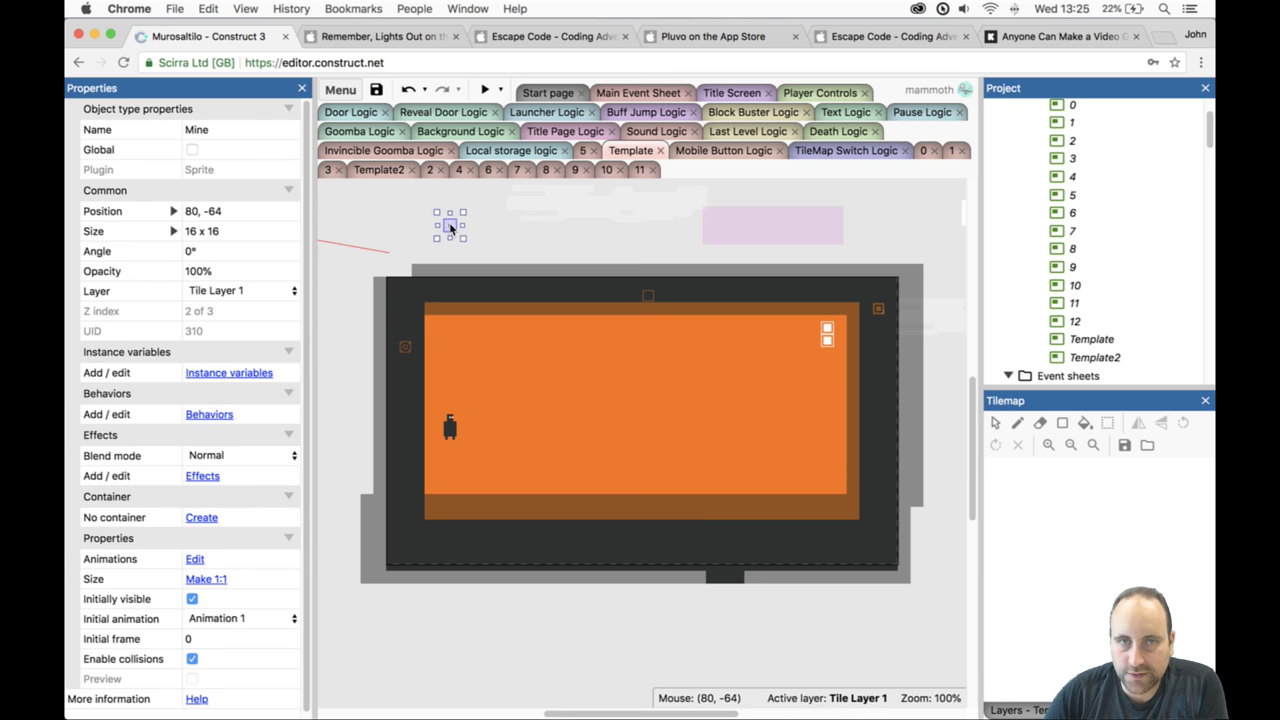
drag(450, 226, 521, 442)
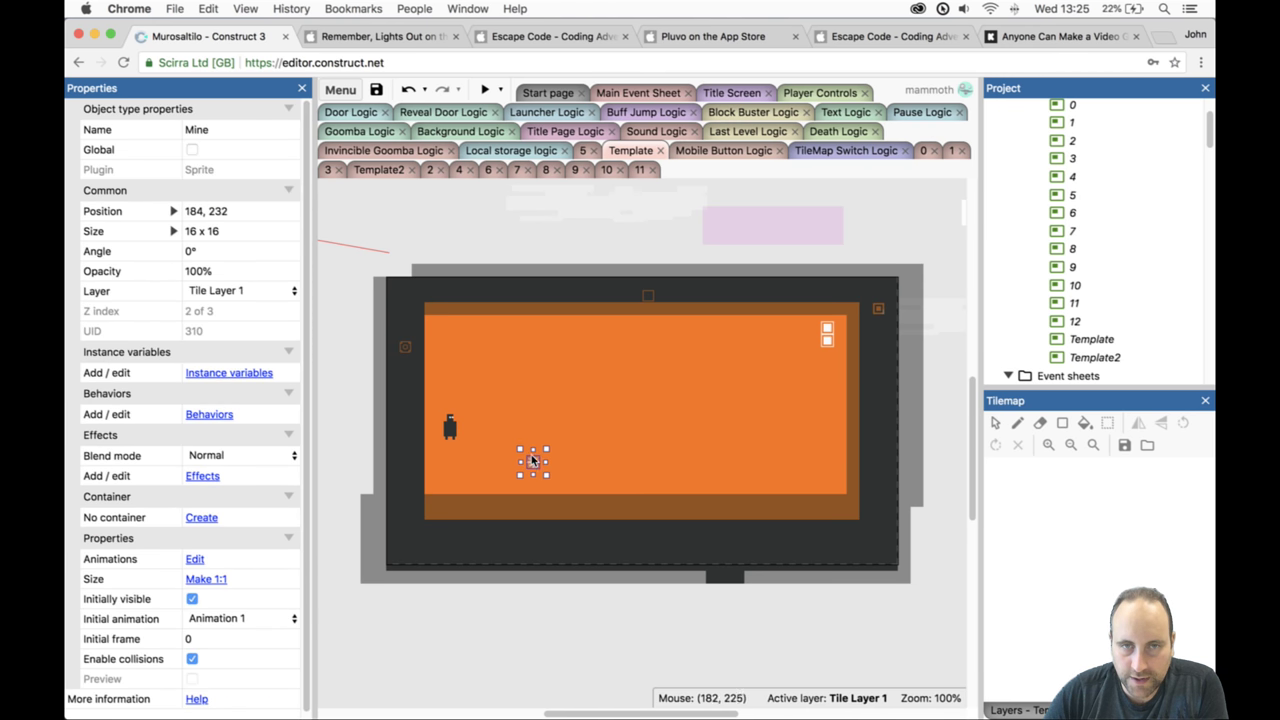
drag(531, 467, 620, 476)
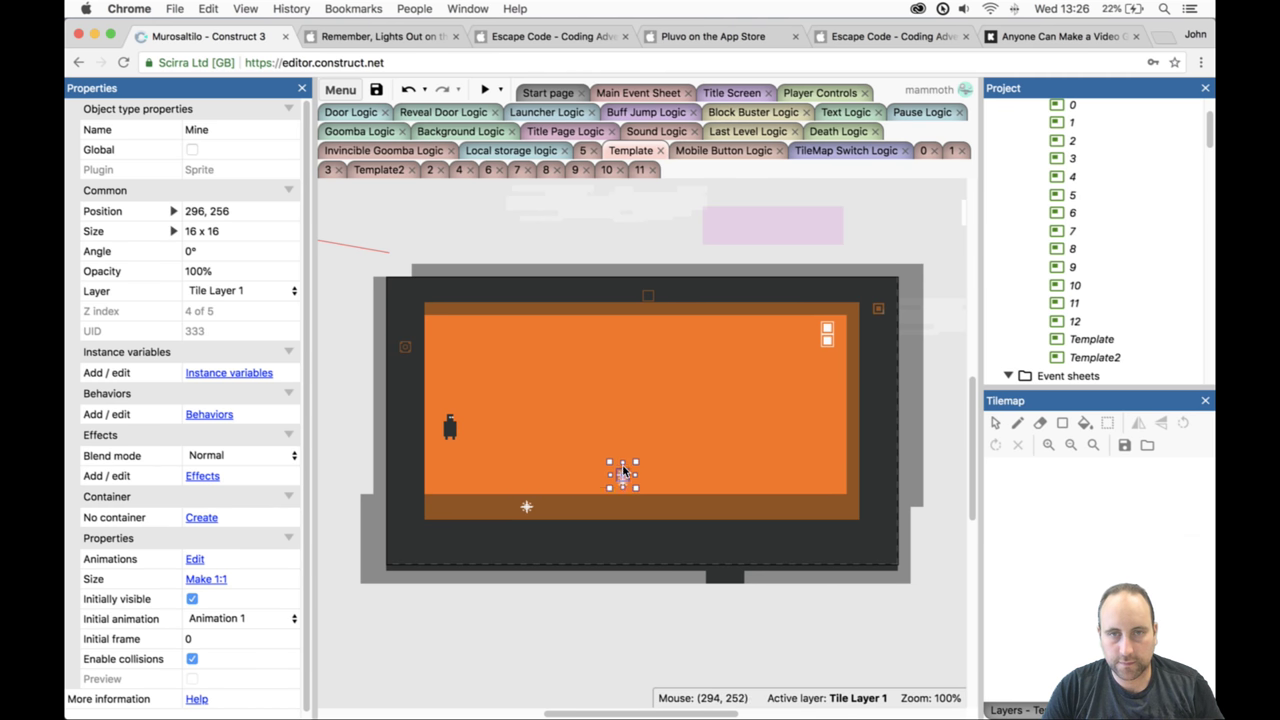
Ctrl-drag mine copies around the floor and delete the extra right-hand mines, leaving four.
drag(623, 442, 642, 465)
key(ctrl+z)
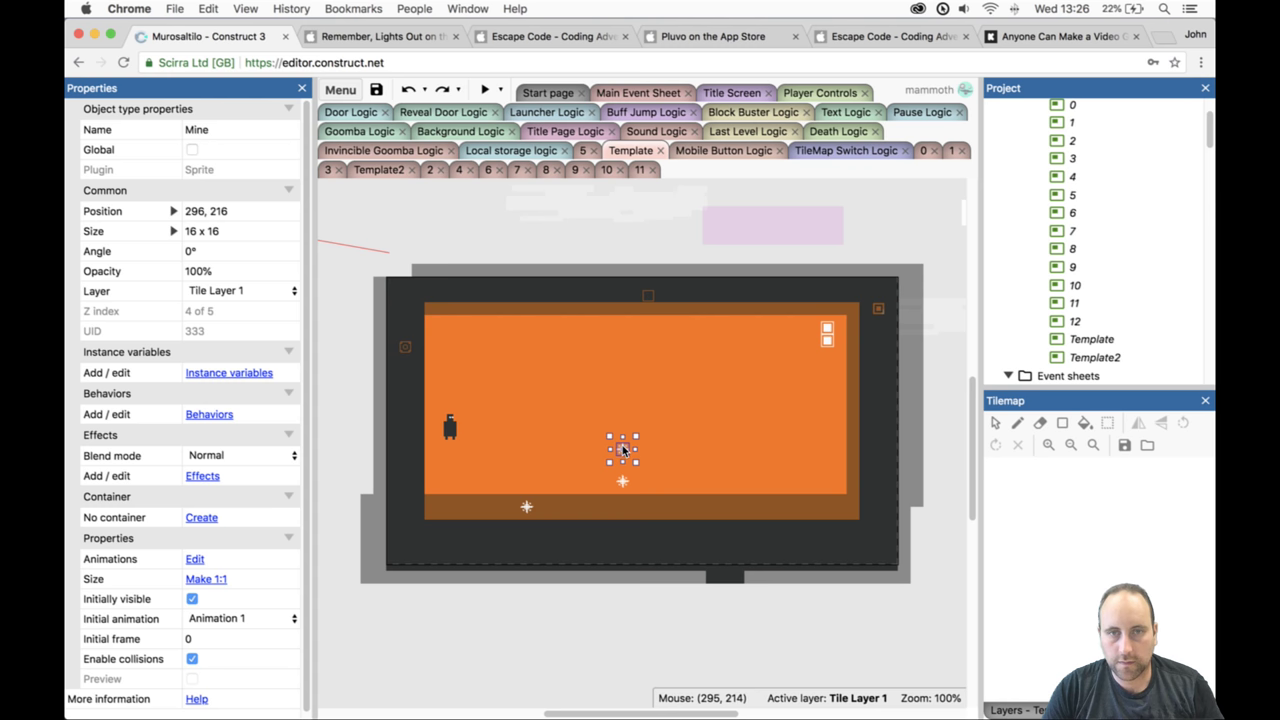
ctrl+drag(622, 448, 526, 476)
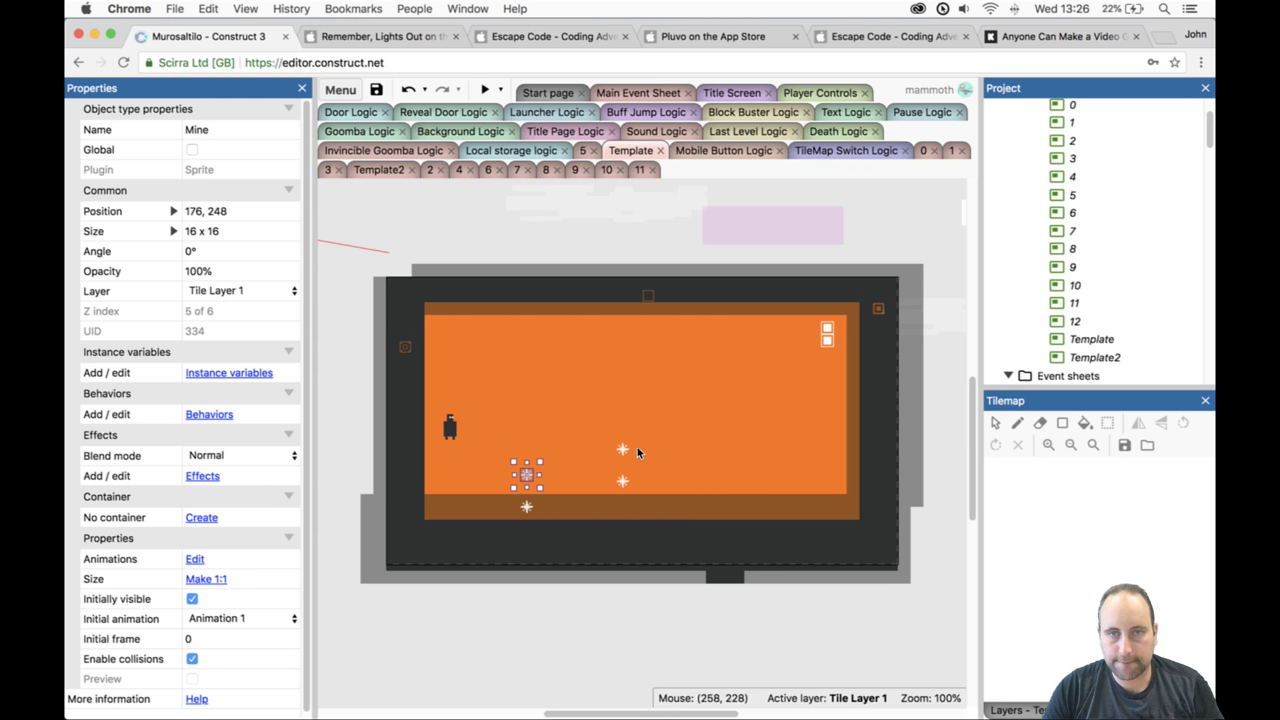
ctrl+drag(623, 449, 704, 482)
click(806, 479)
click(802, 481)
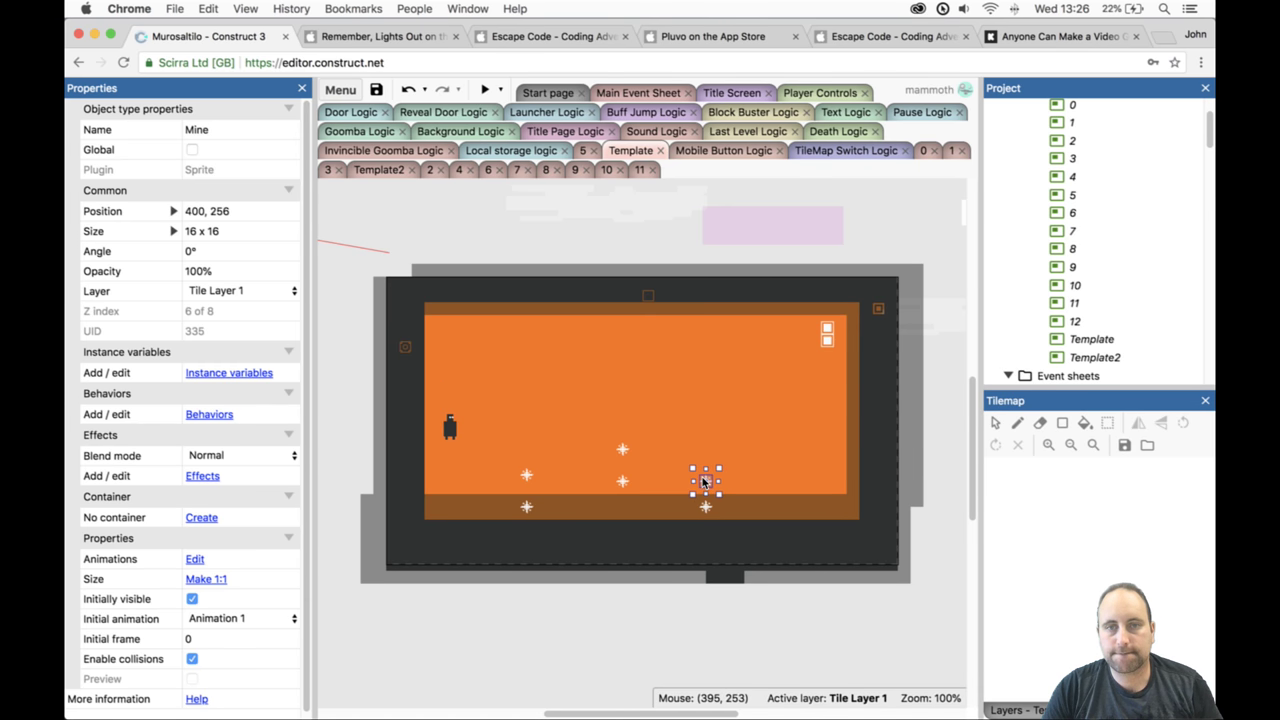
drag(704, 482, 706, 474)
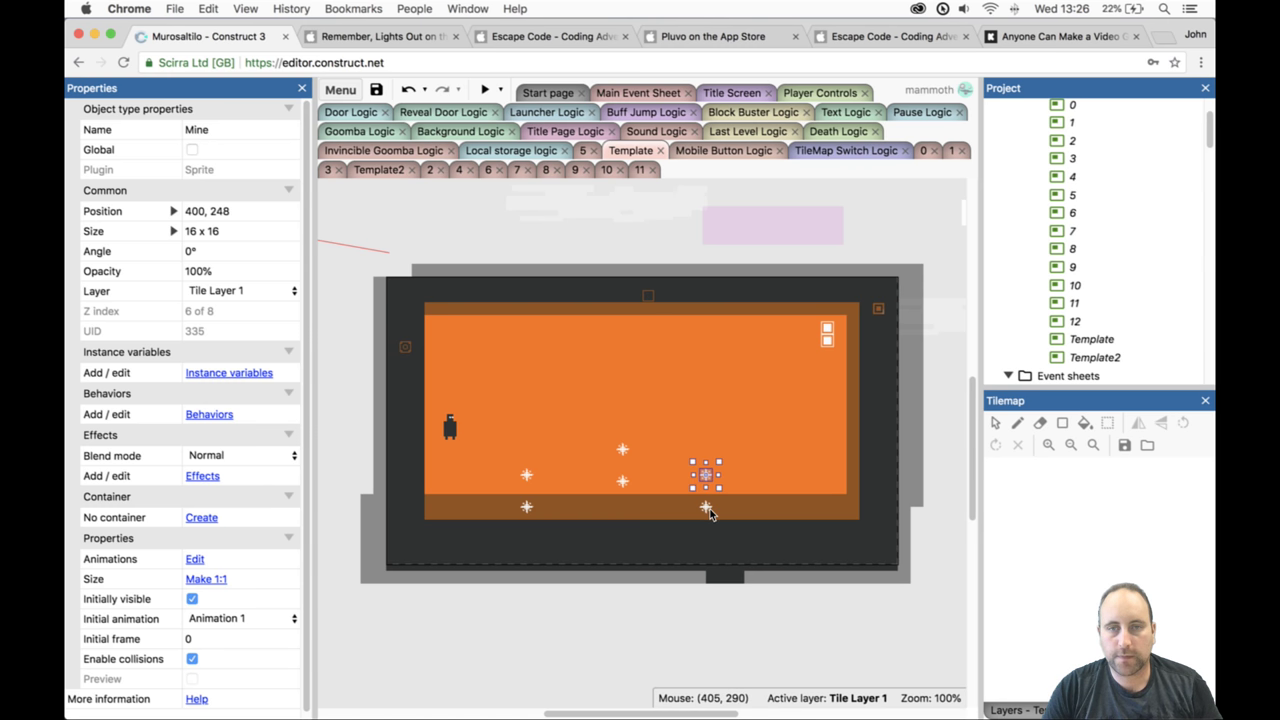
click(707, 507)
key(Delete)
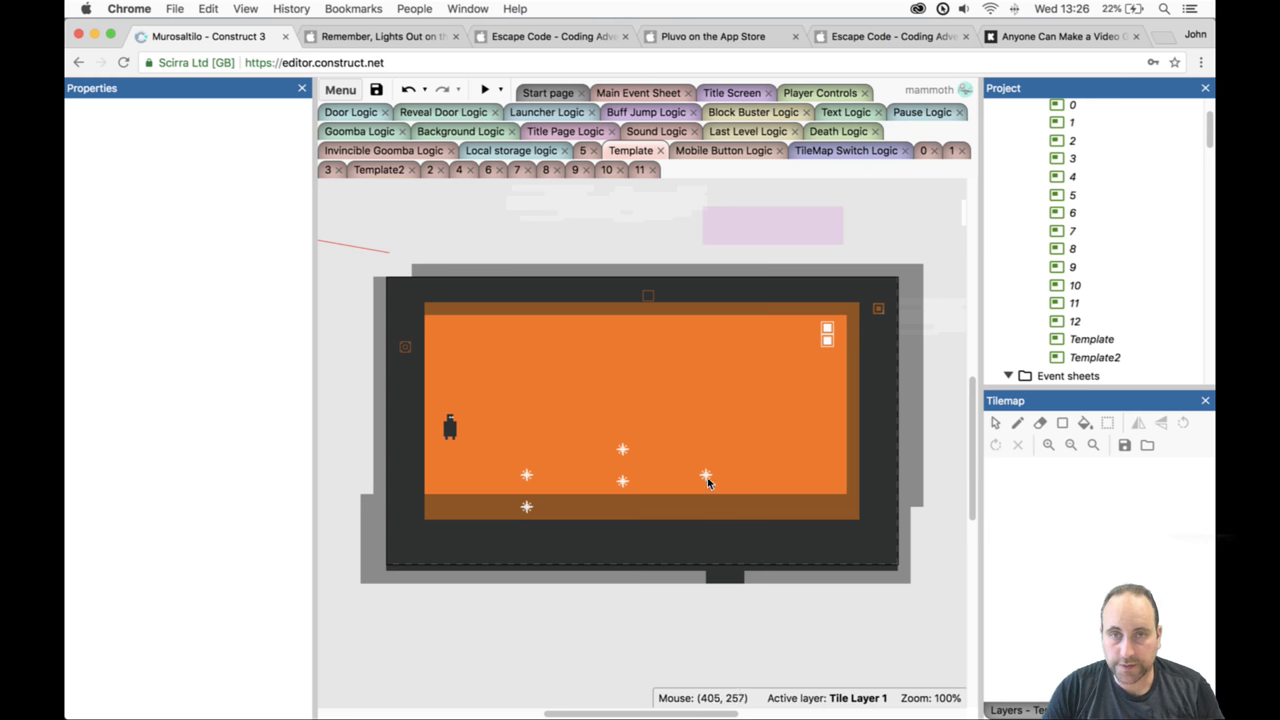
click(706, 476)
key(Delete)
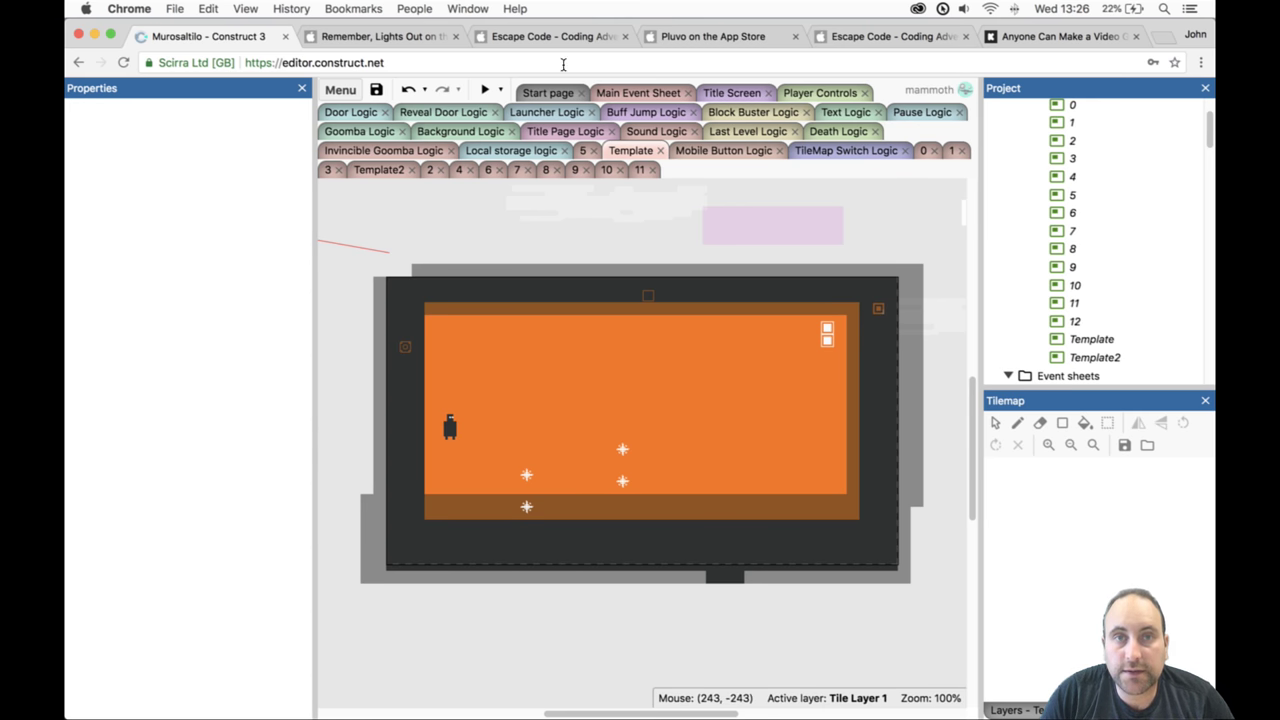
click(485, 89)
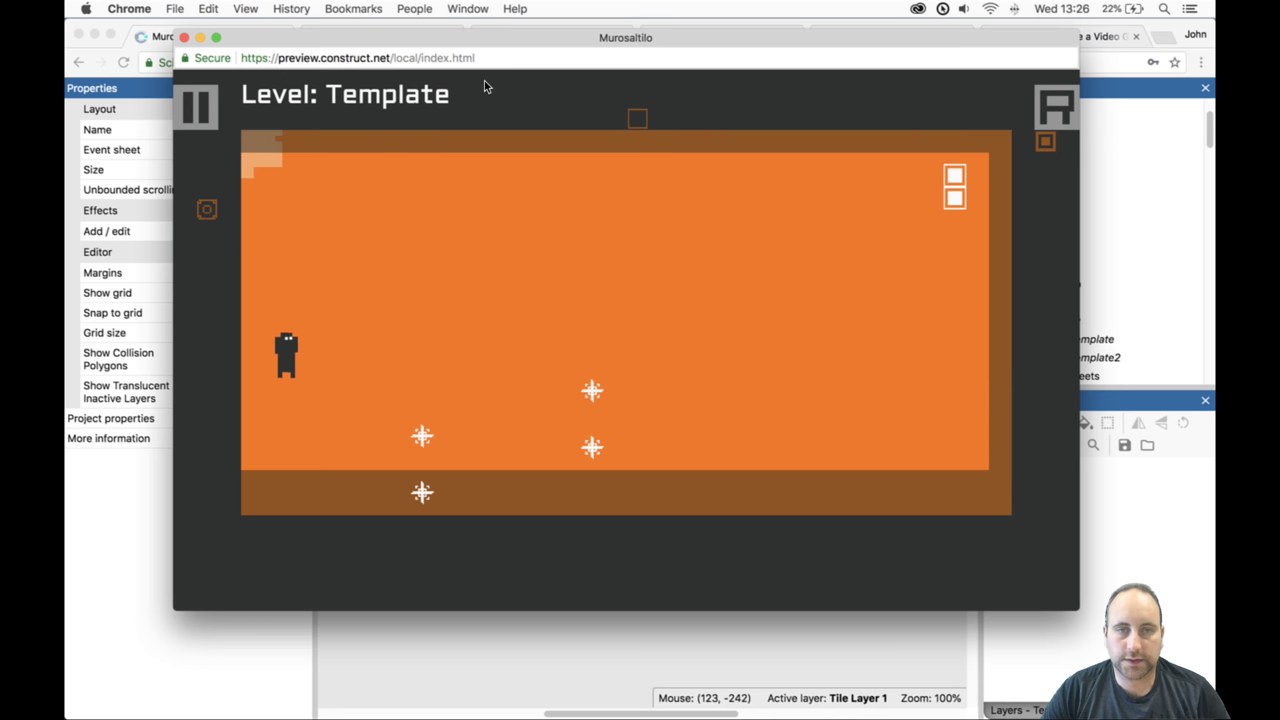
key(space)
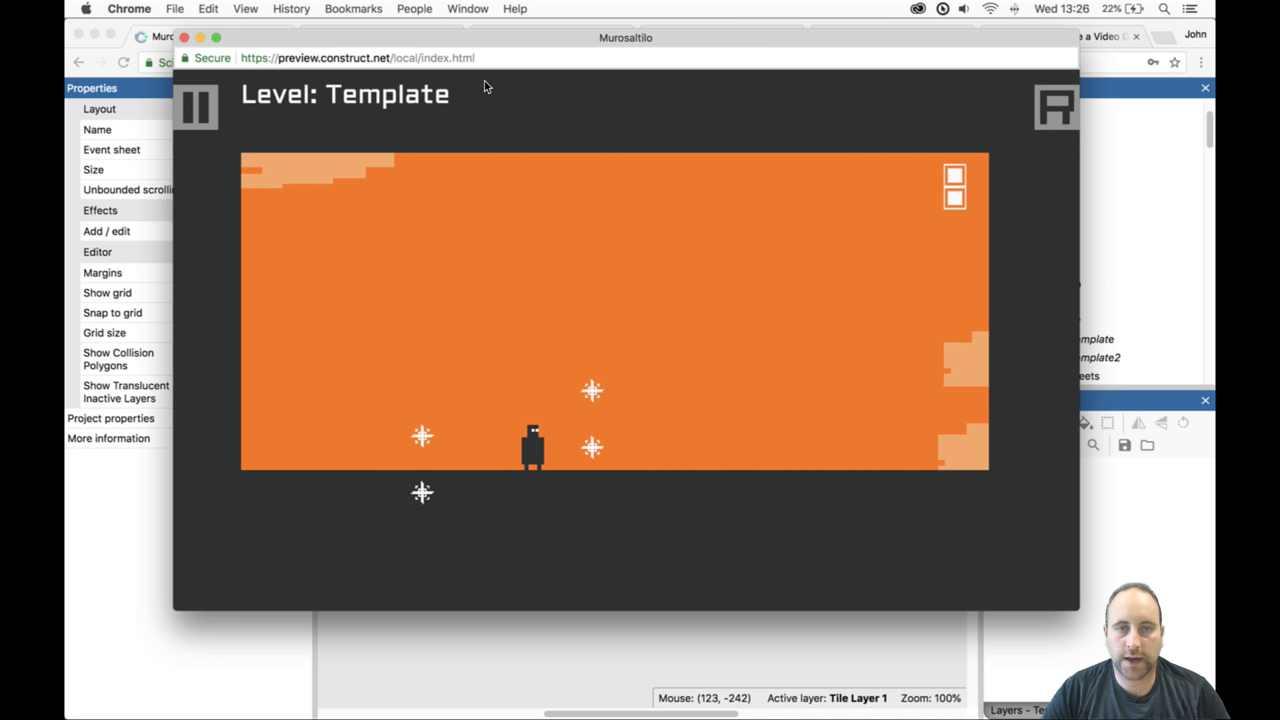
key(space)
key(Right)
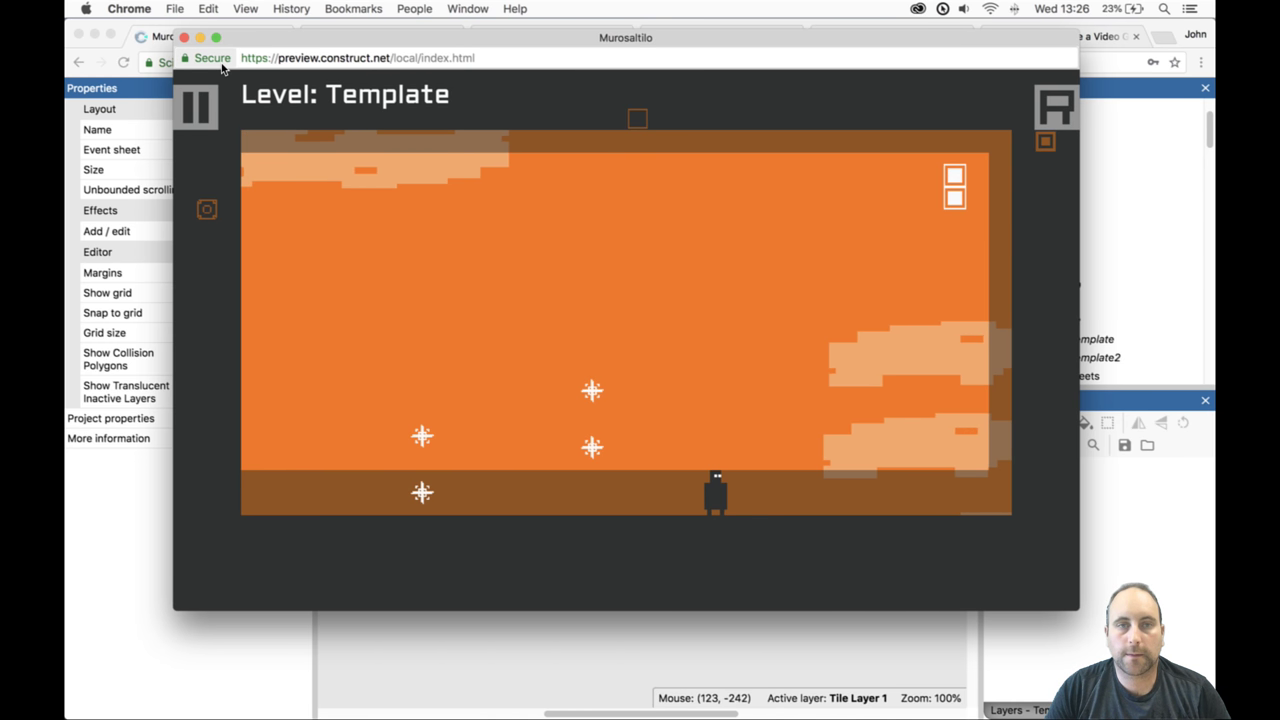
click(184, 37)
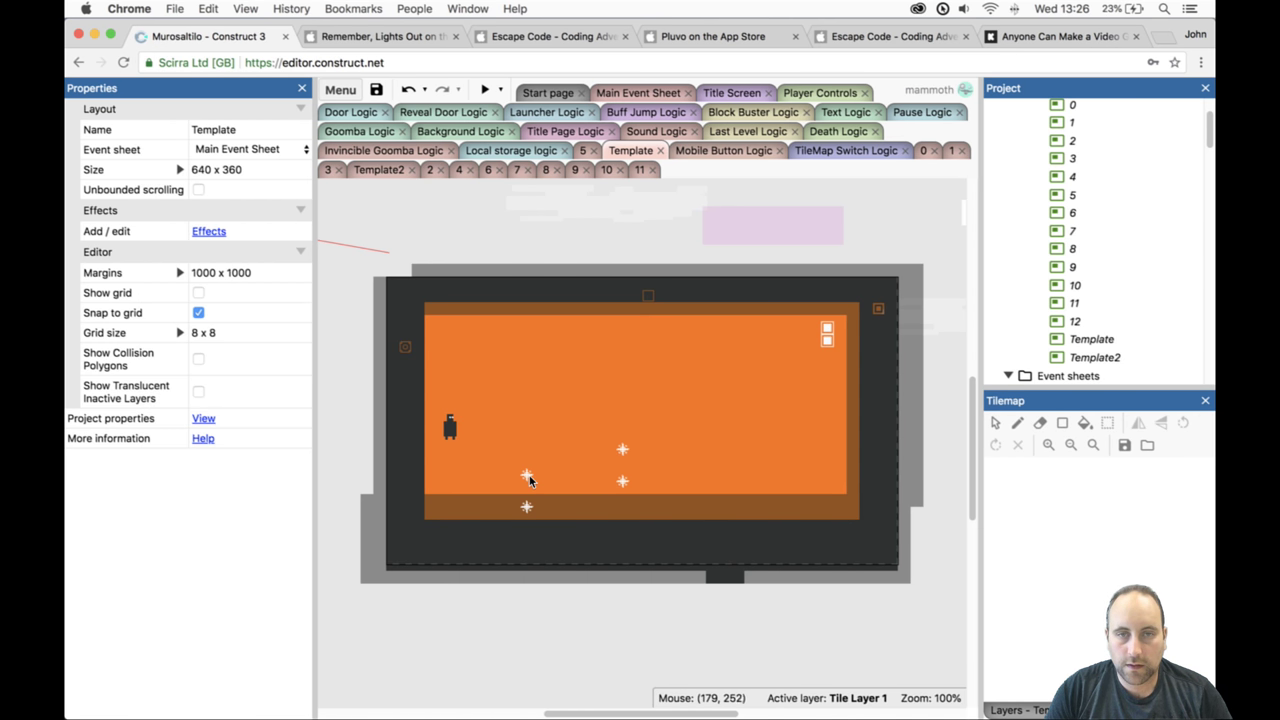
Copy the upper-left mine and the floor mine below it to the room's right side.
click(527, 475)
click(527, 511)
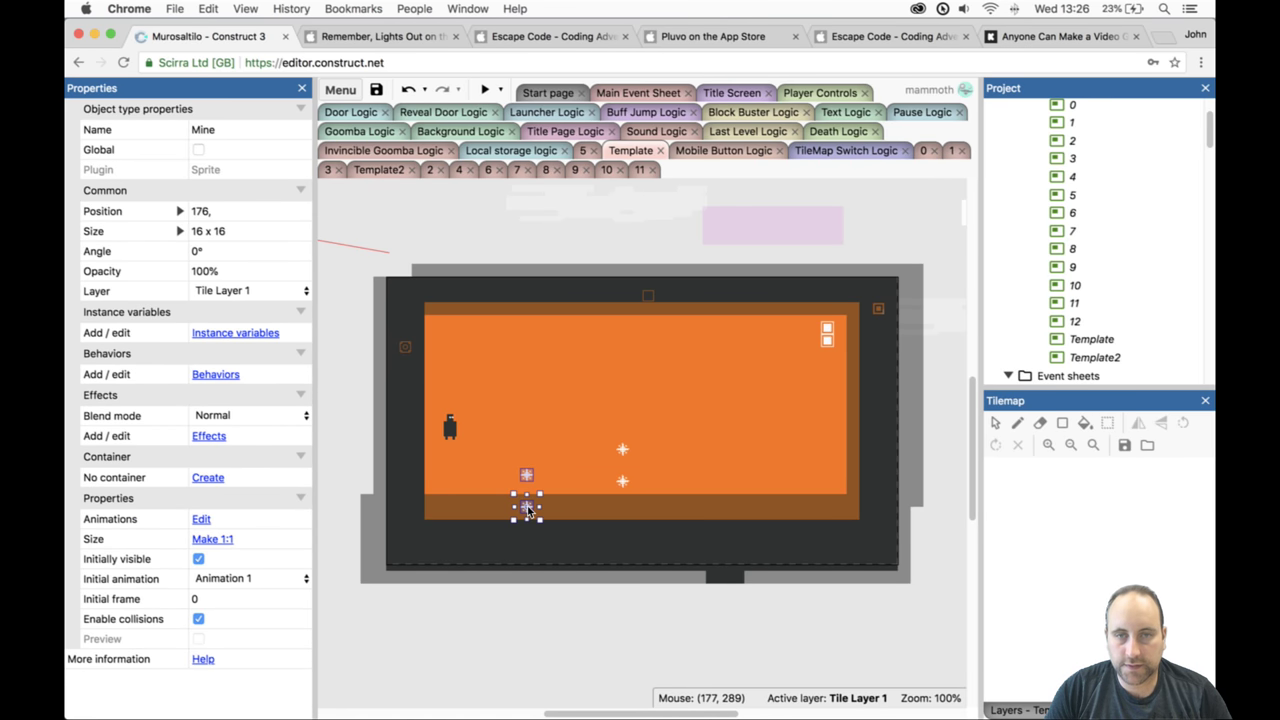
ctrl+drag(527, 509, 740, 507)
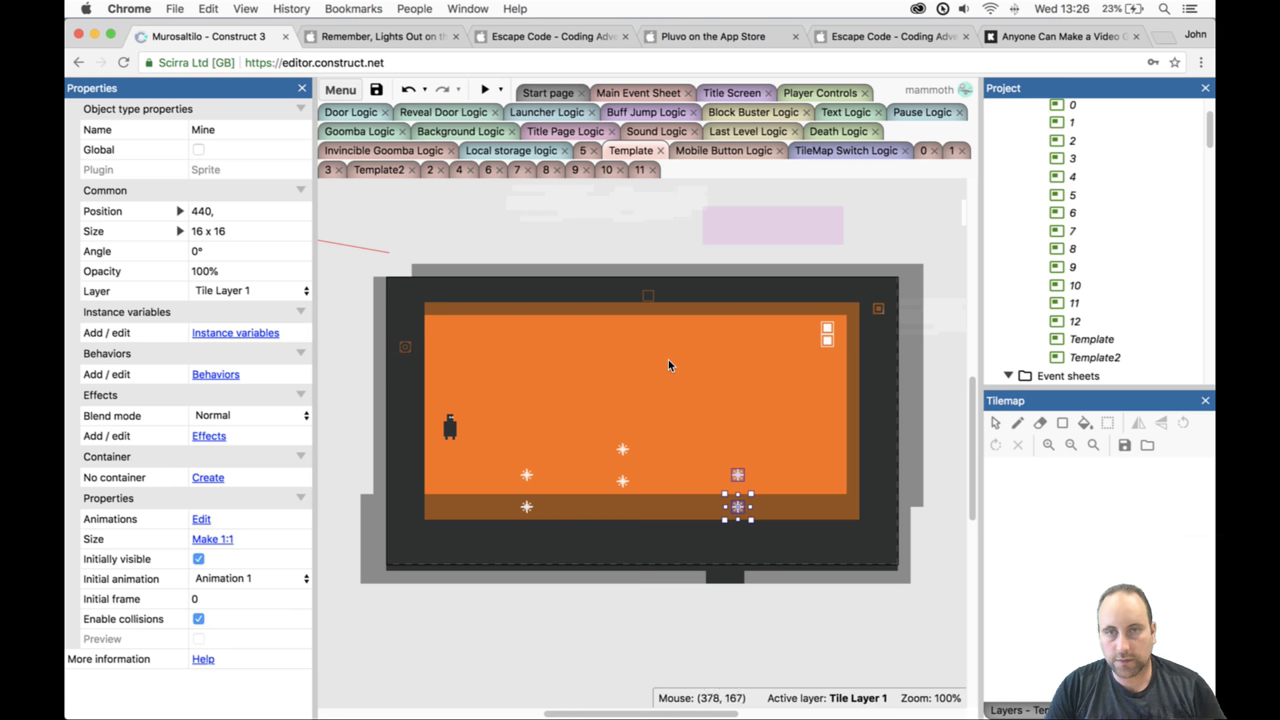
click(953, 525)
Paint a step in the lower-right corner and a long ledge to the left wall with rectangle tiles.
click(842, 497)
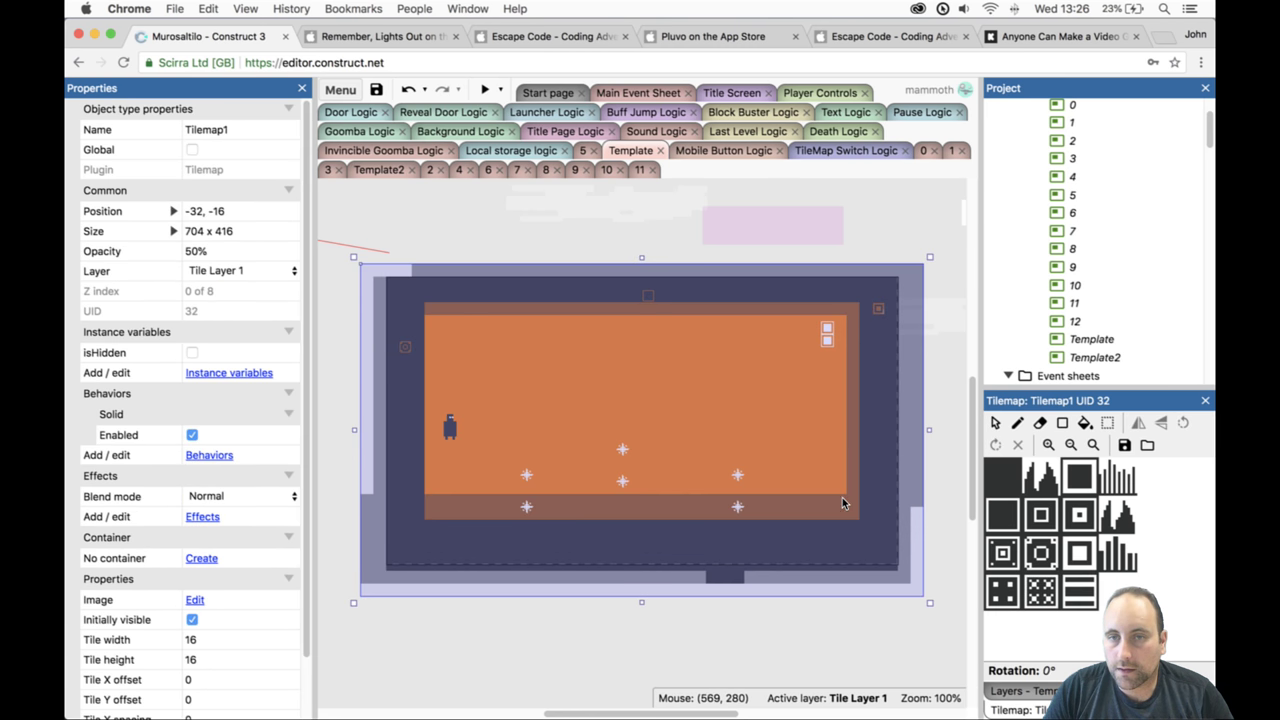
click(1021, 692)
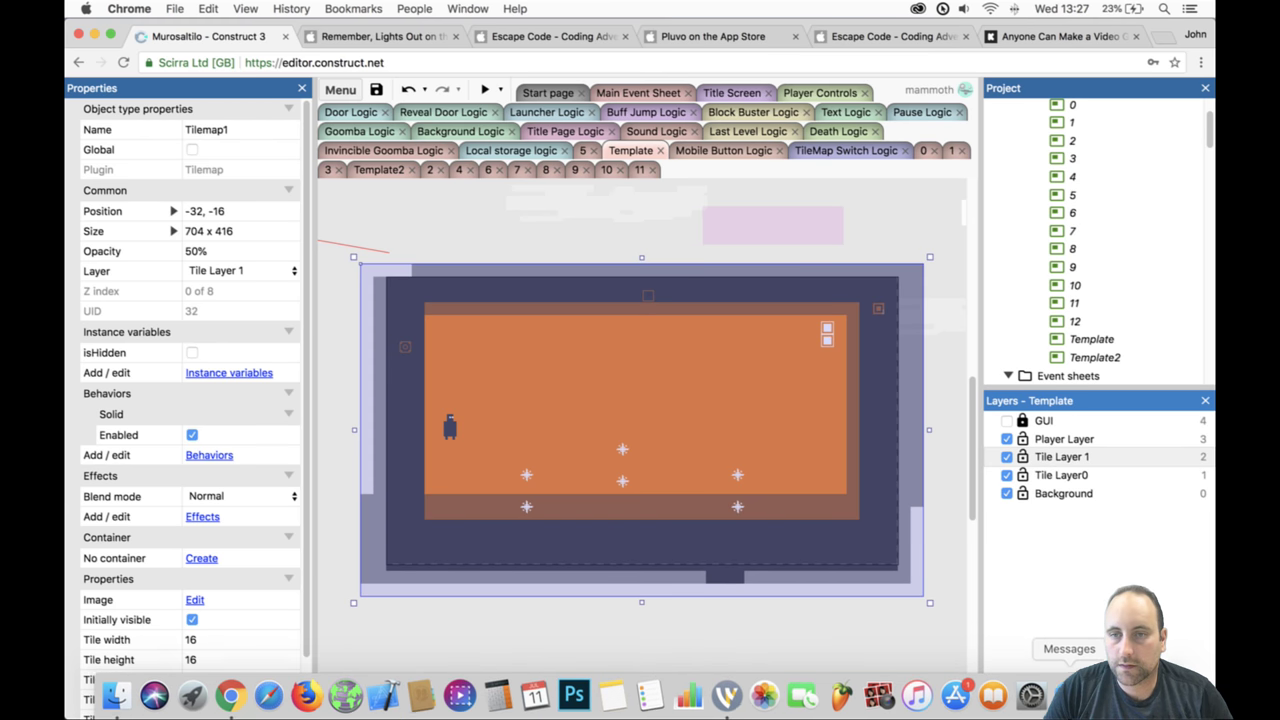
click(1015, 710)
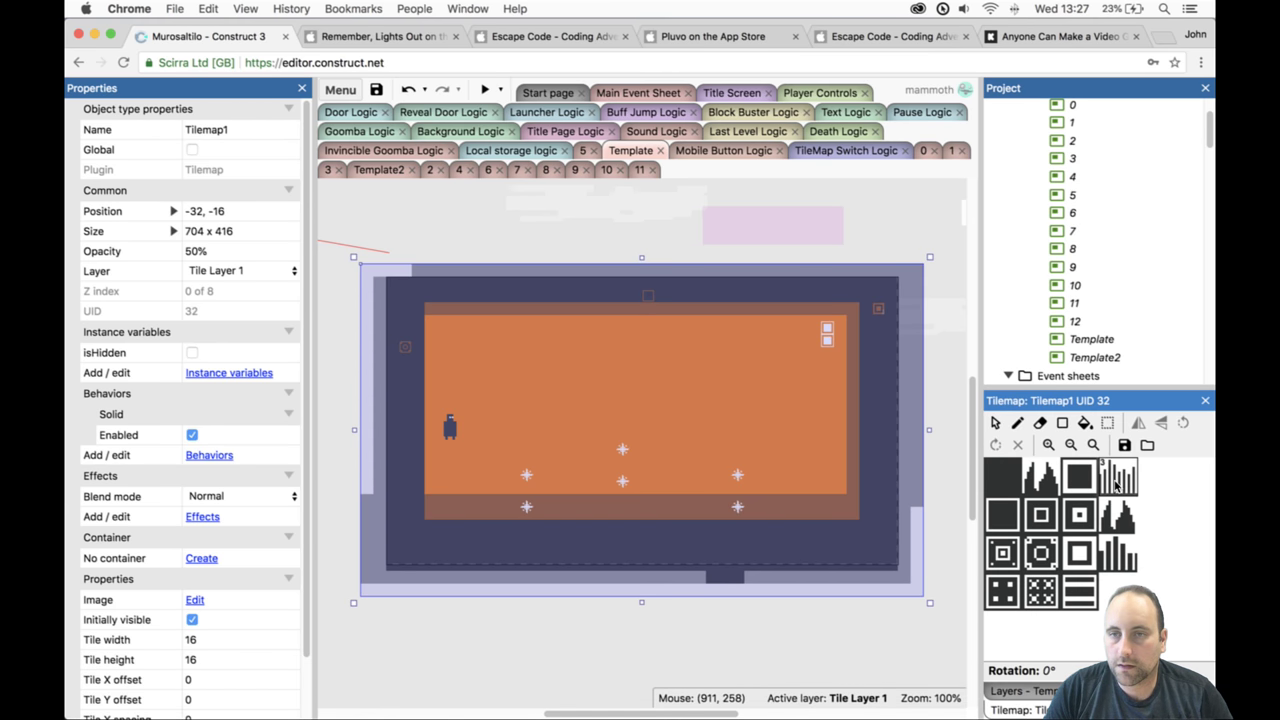
click(1062, 423)
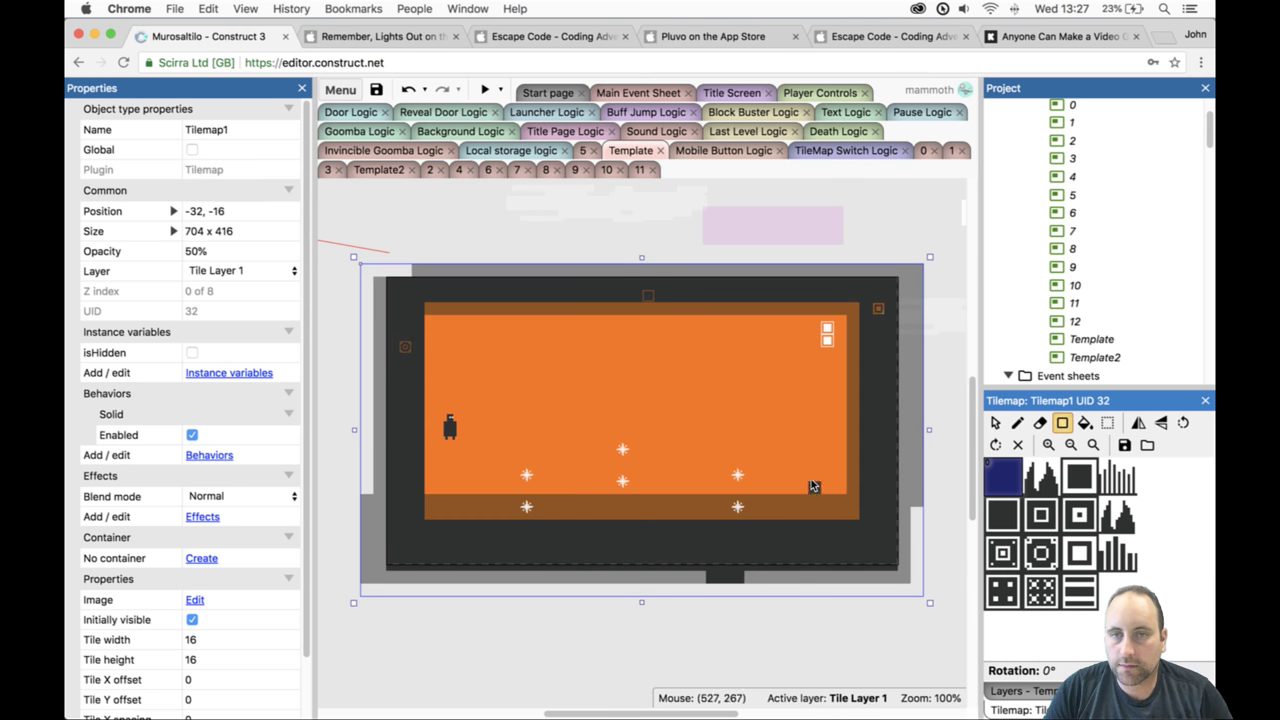
drag(828, 474, 840, 488)
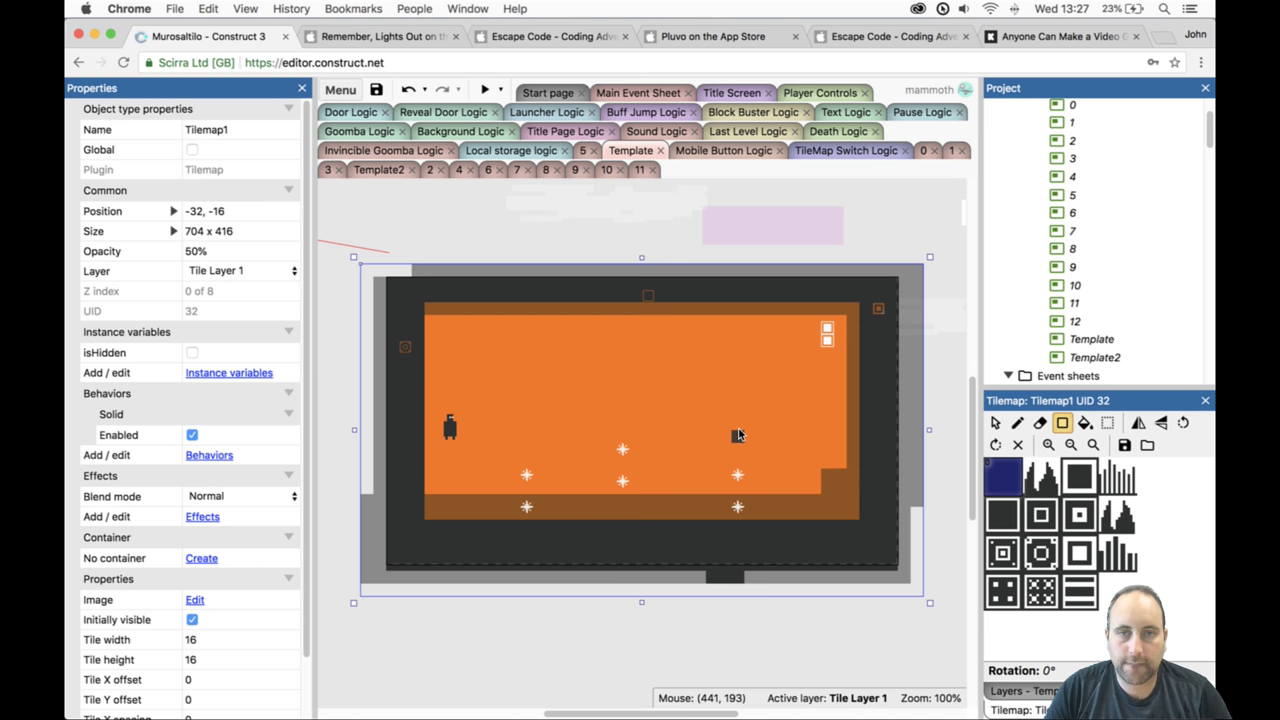
drag(738, 435, 432, 426)
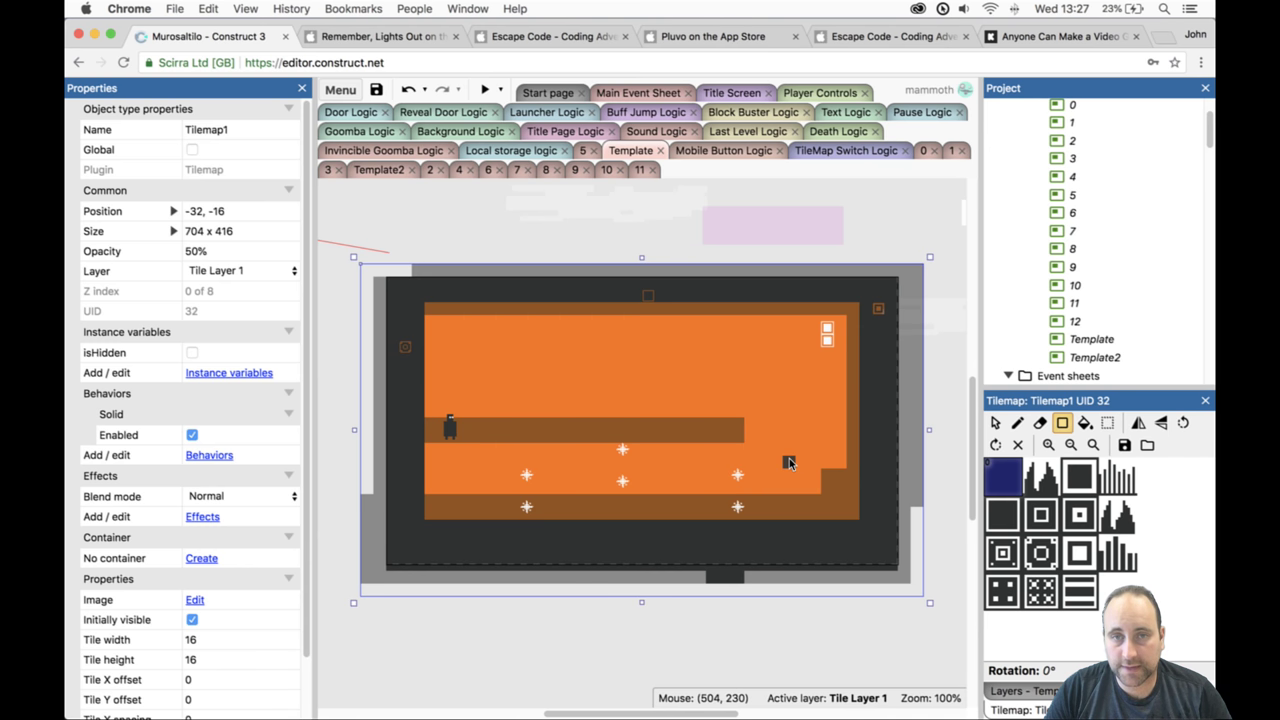
drag(735, 410, 389, 415)
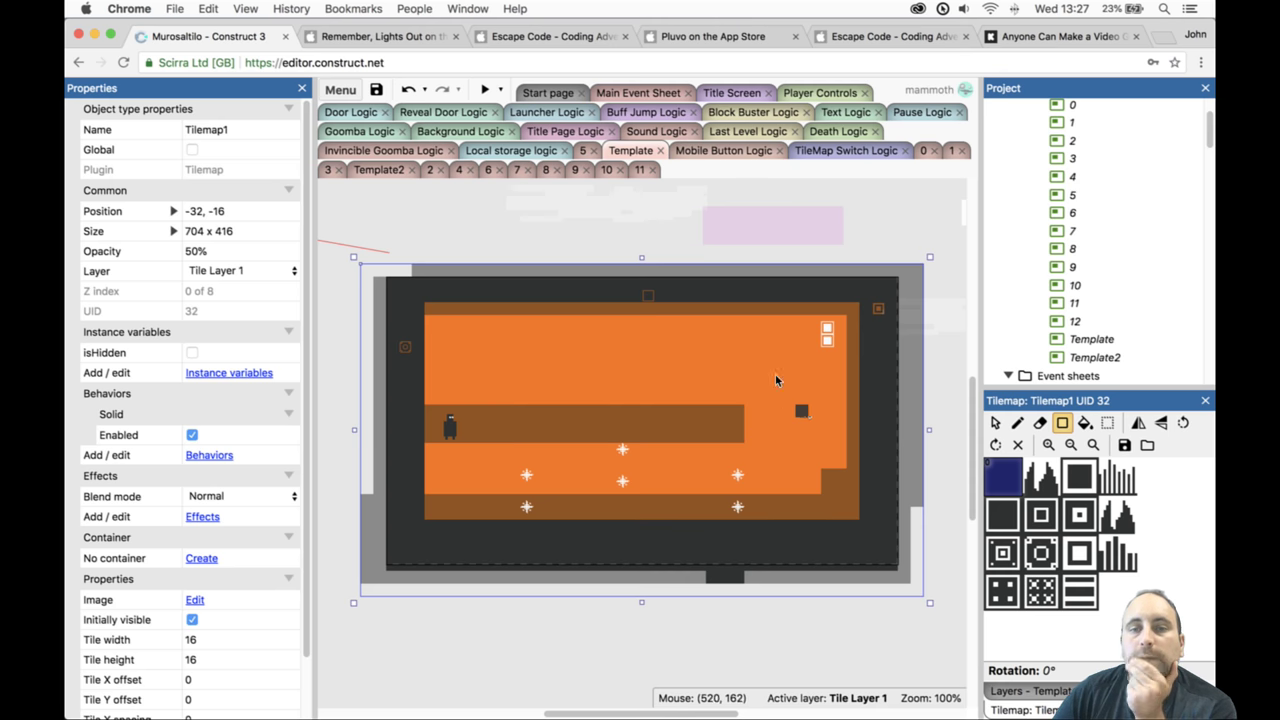
Preview the ledge, erase its lower row of tiles, and relaunch the preview.
click(488, 89)
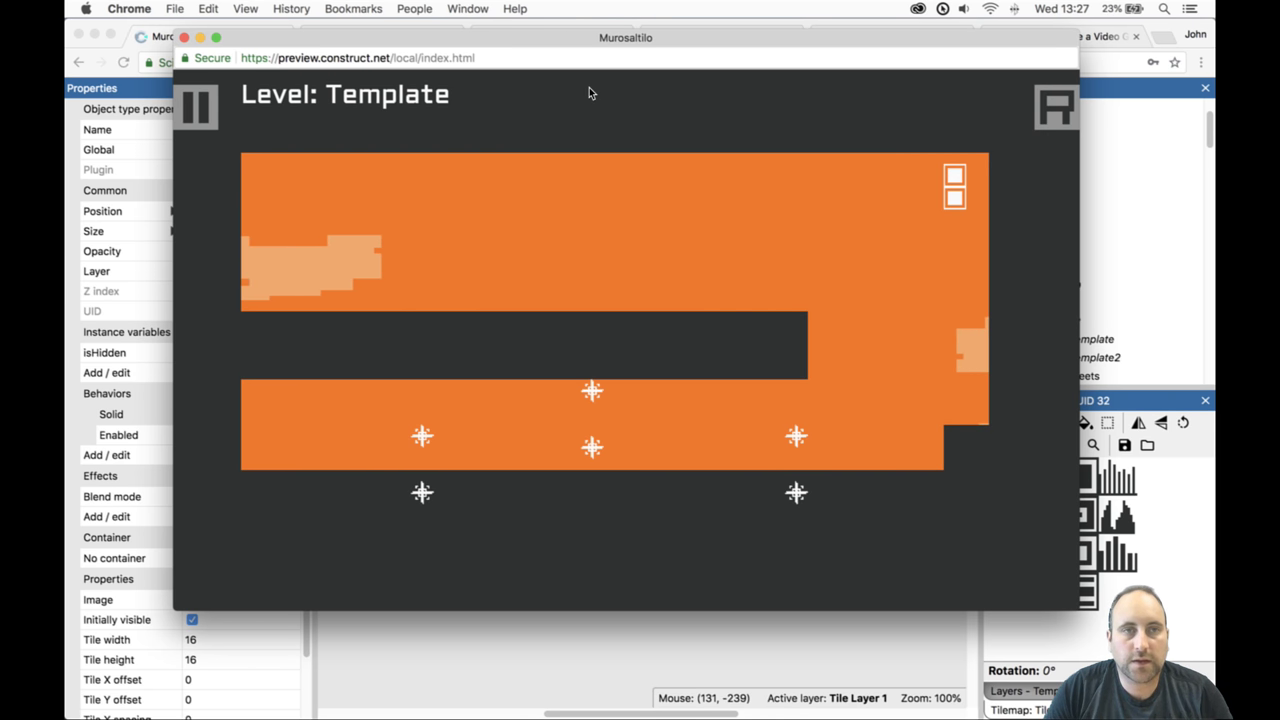
click(184, 37)
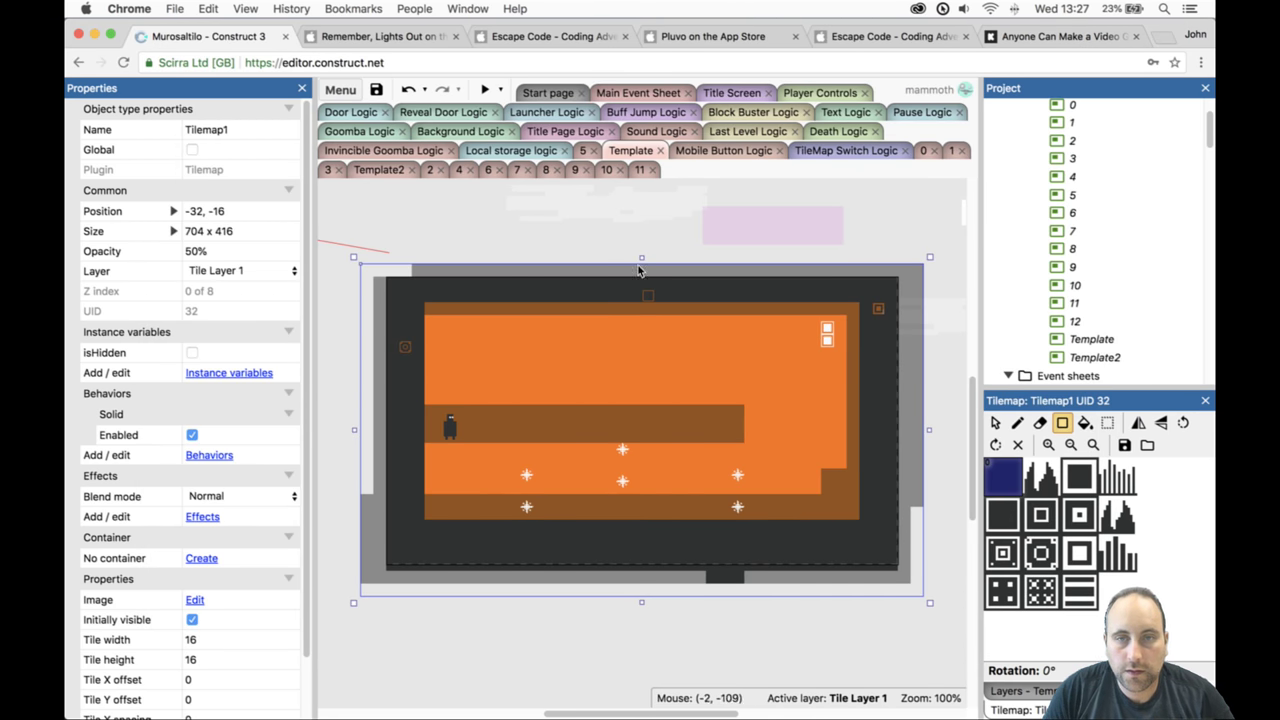
click(1040, 423)
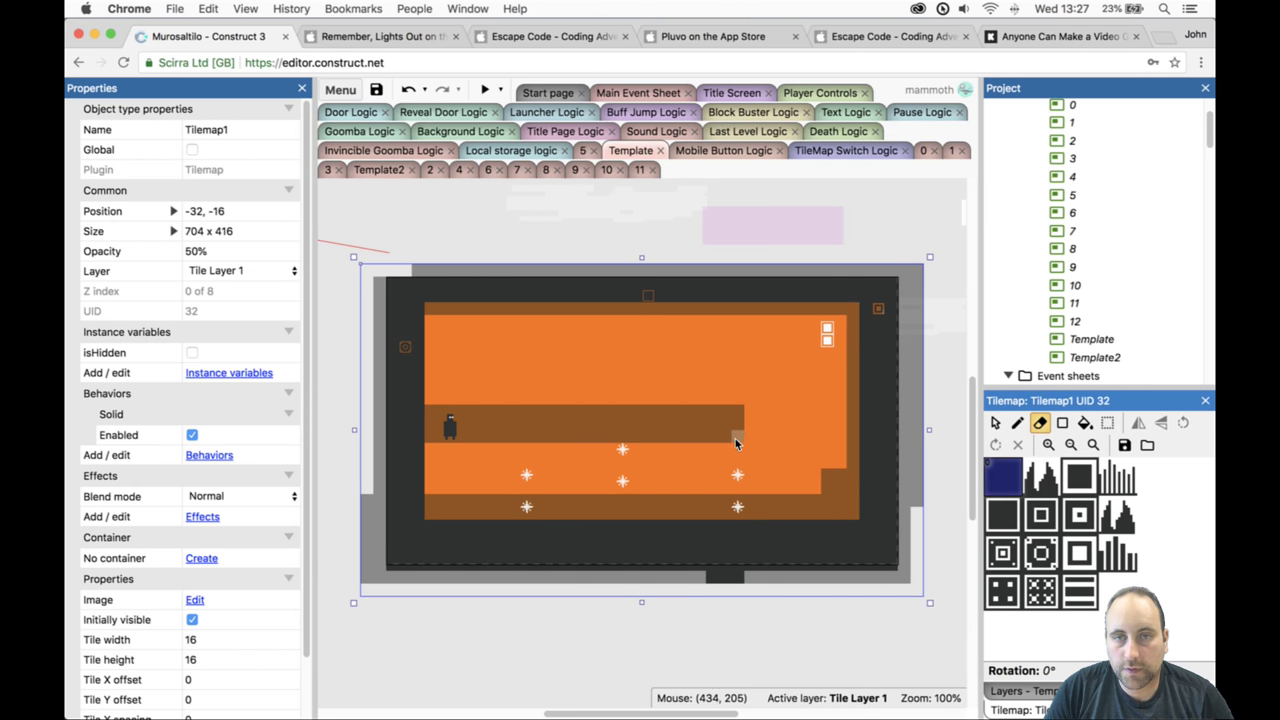
drag(699, 435, 610, 438)
drag(440, 437, 605, 440)
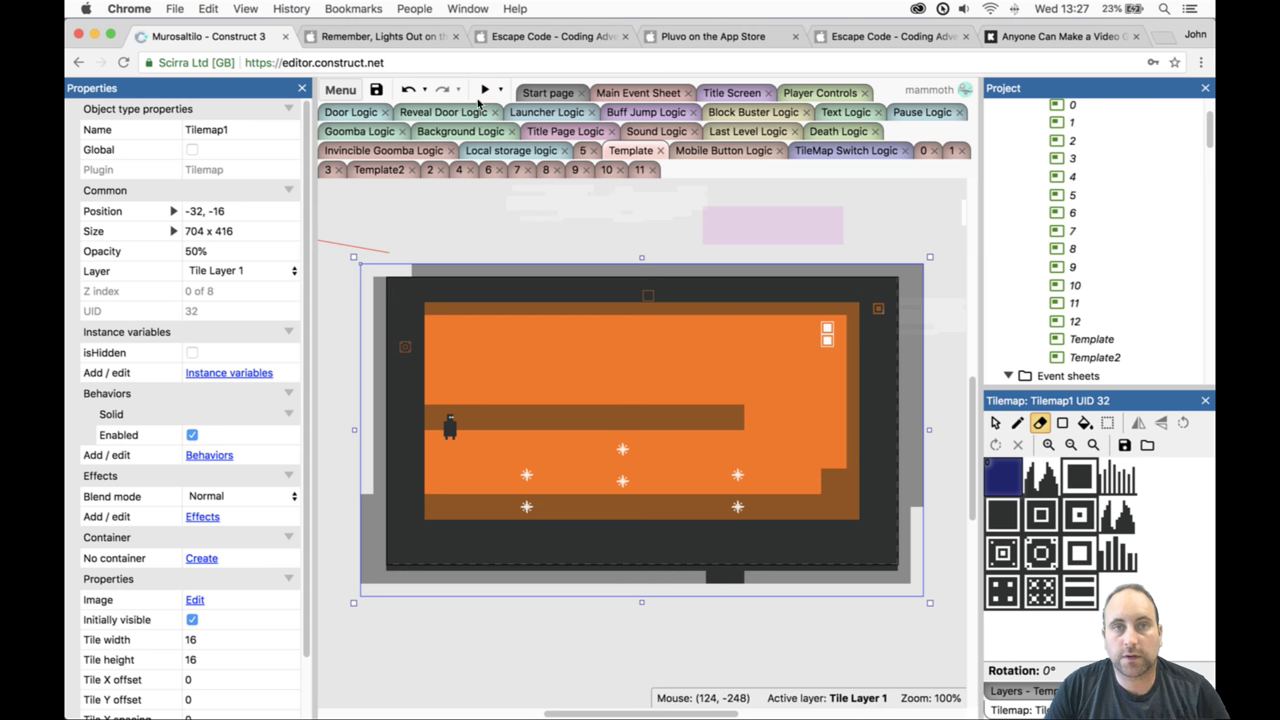
click(484, 89)
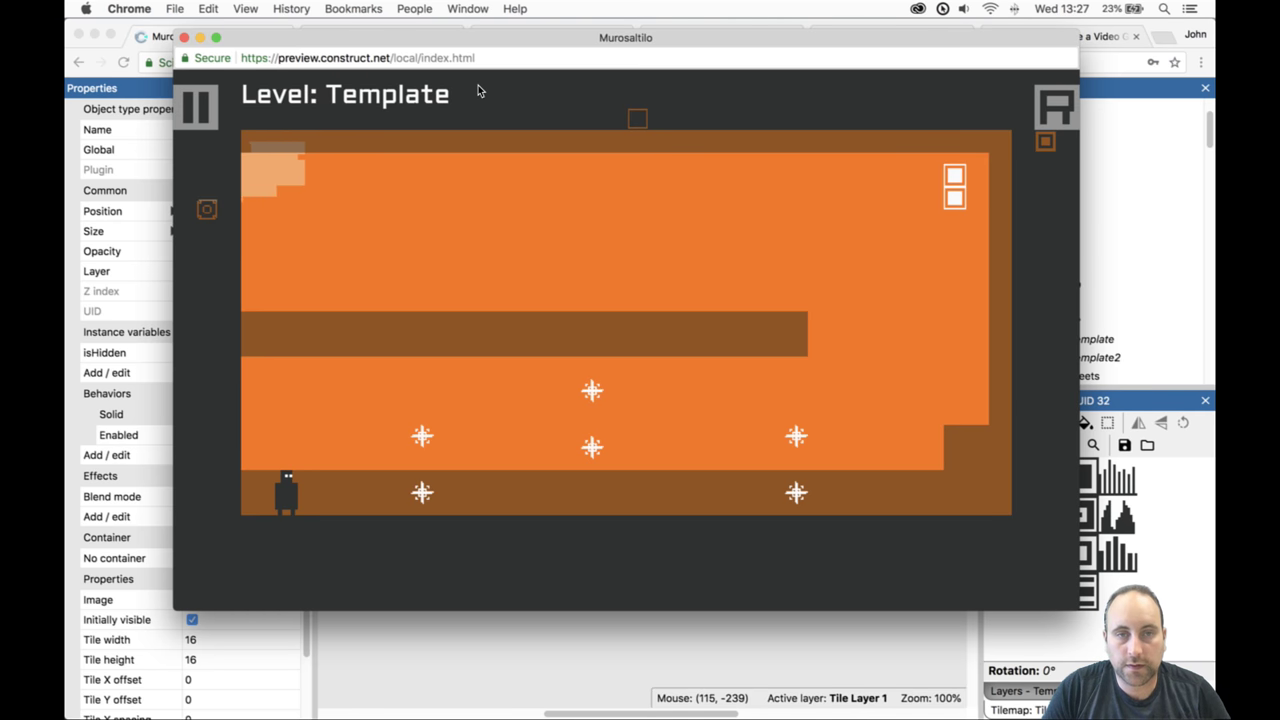
Run right and jump twice onto the right-hand ledge, then close the preview.
key(Right)
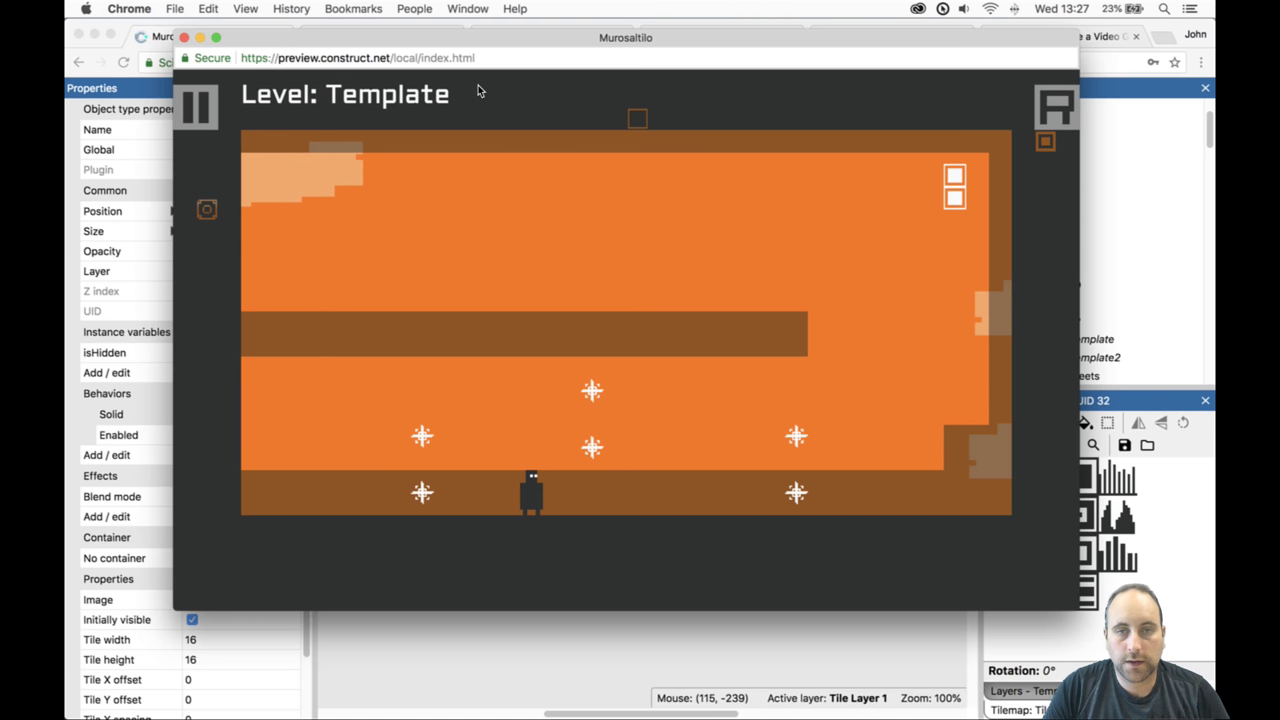
key(Up)
key(Right)
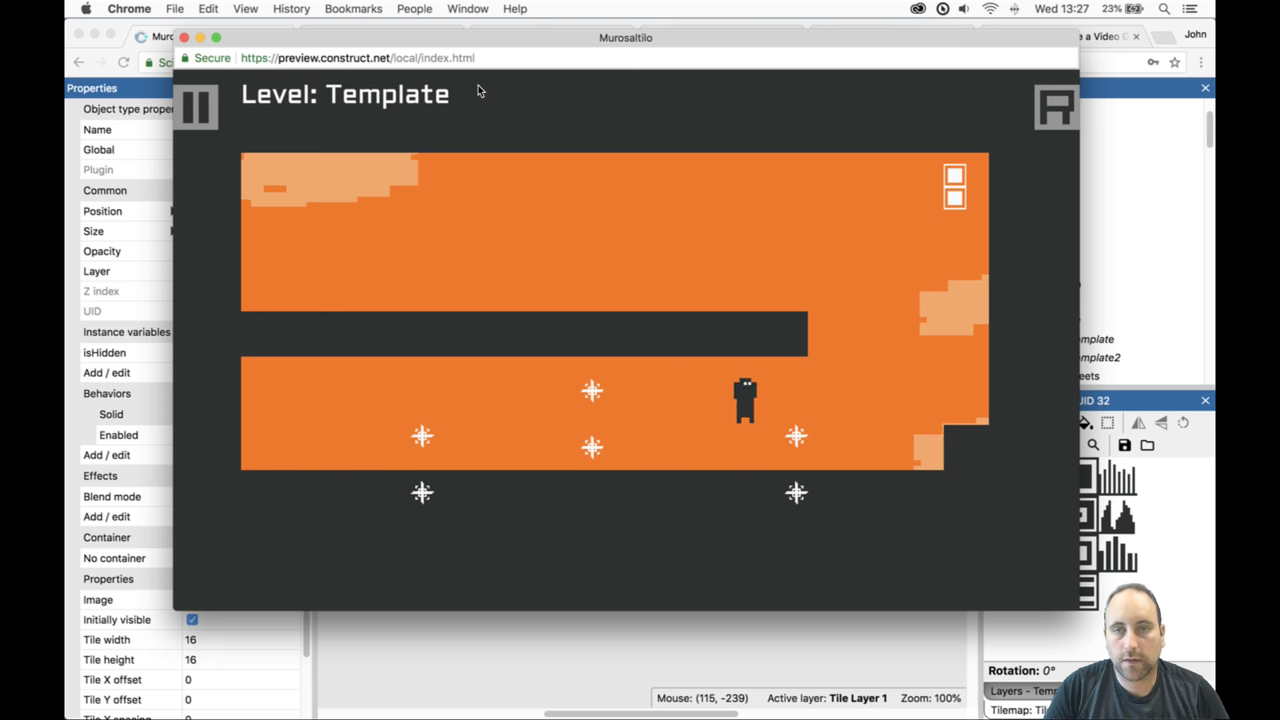
key(Up)
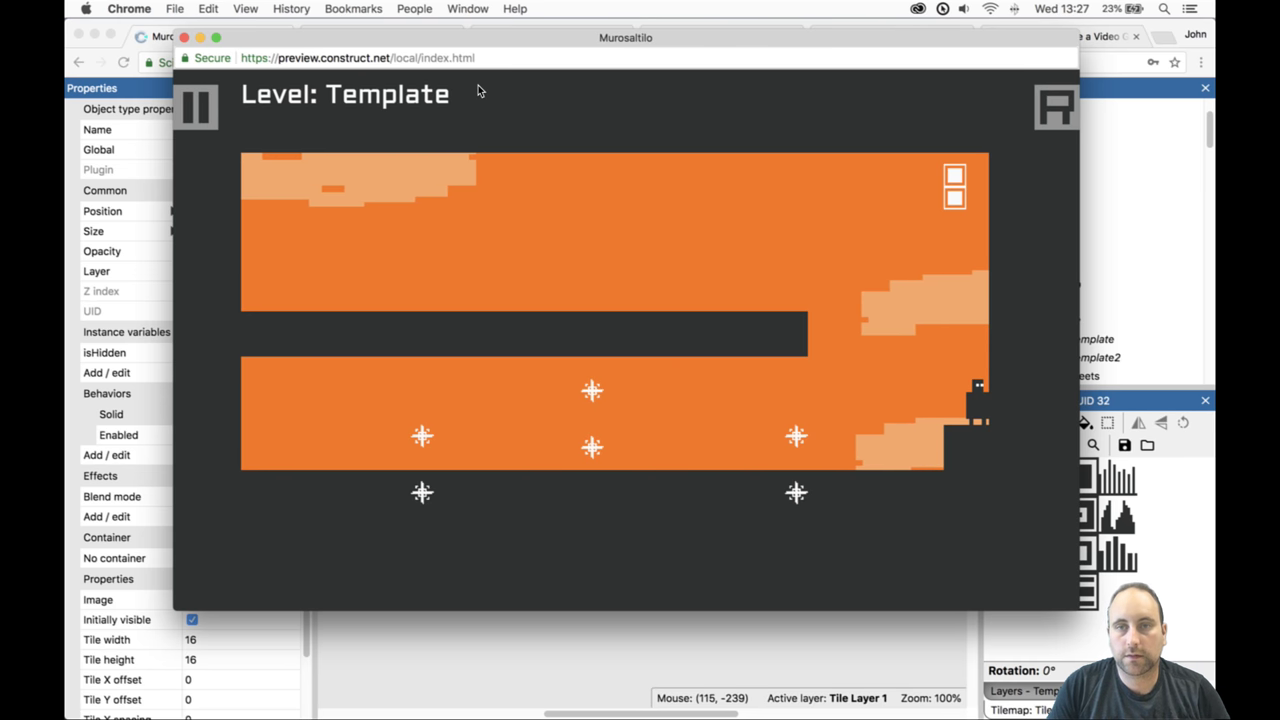
click(183, 37)
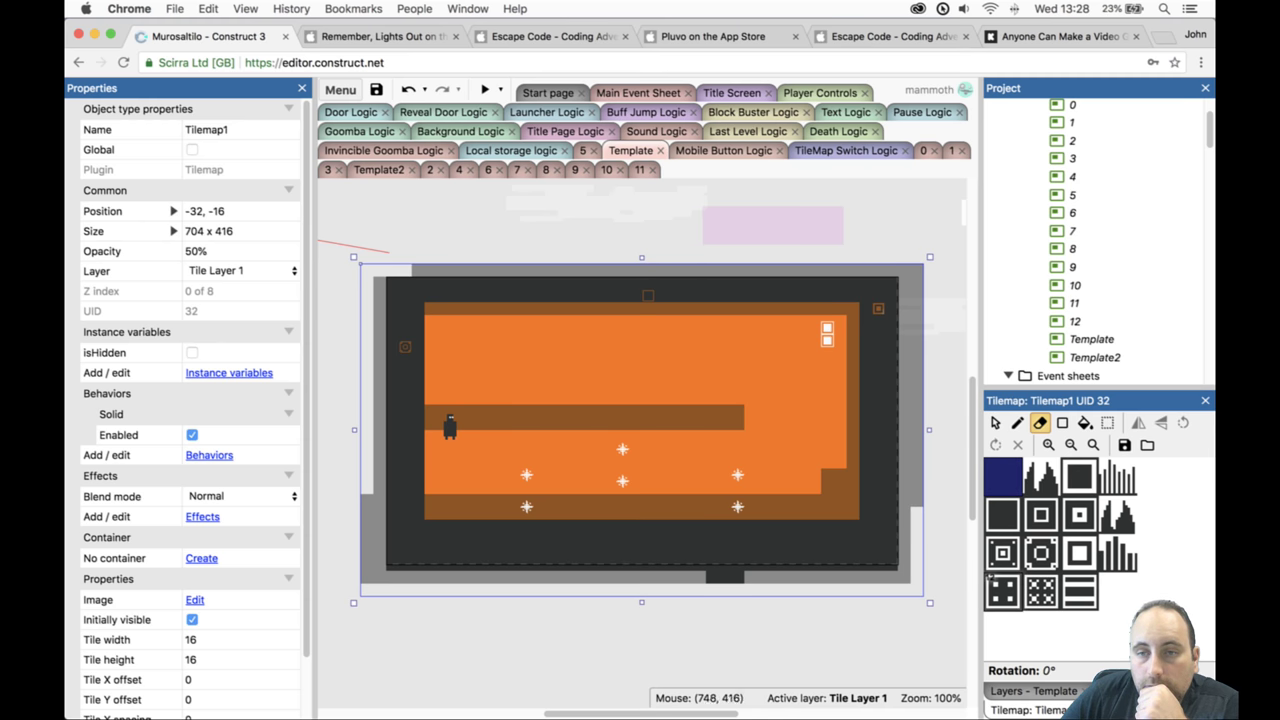
Lock Tile Layer 1 and set up Tile Layer0 for painting with the solid dark tile.
click(1068, 690)
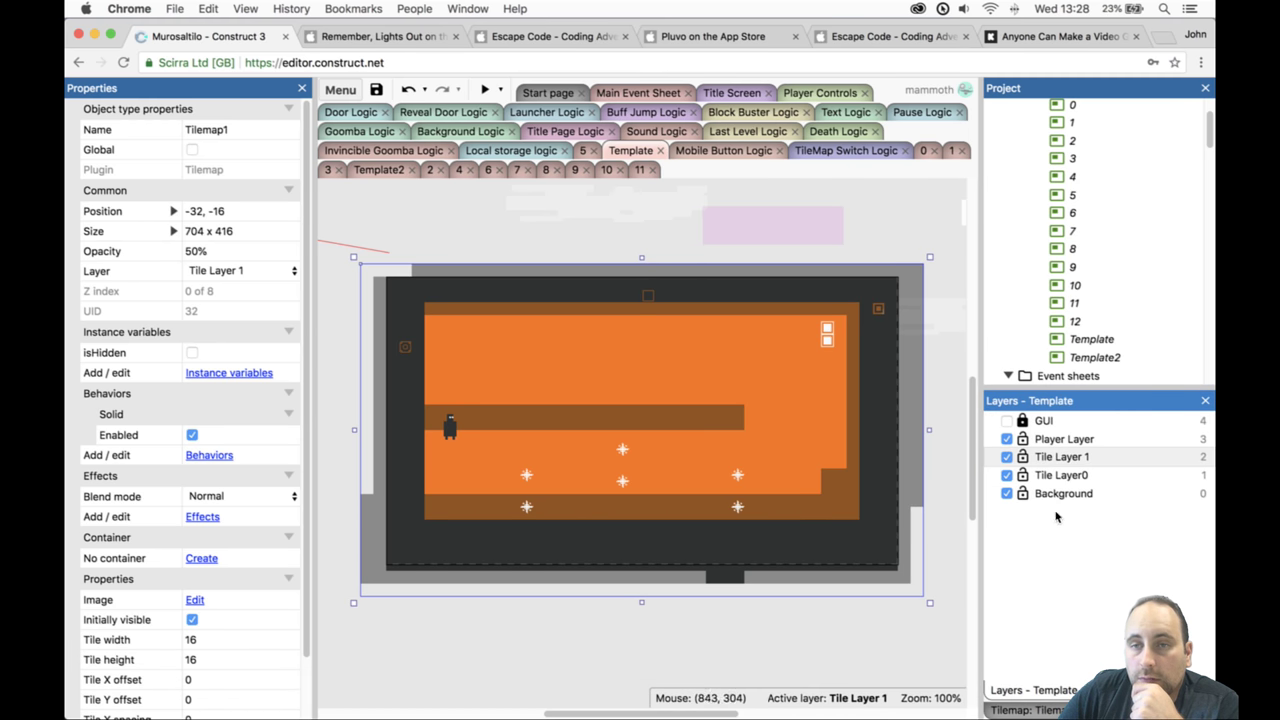
click(1022, 456)
click(960, 489)
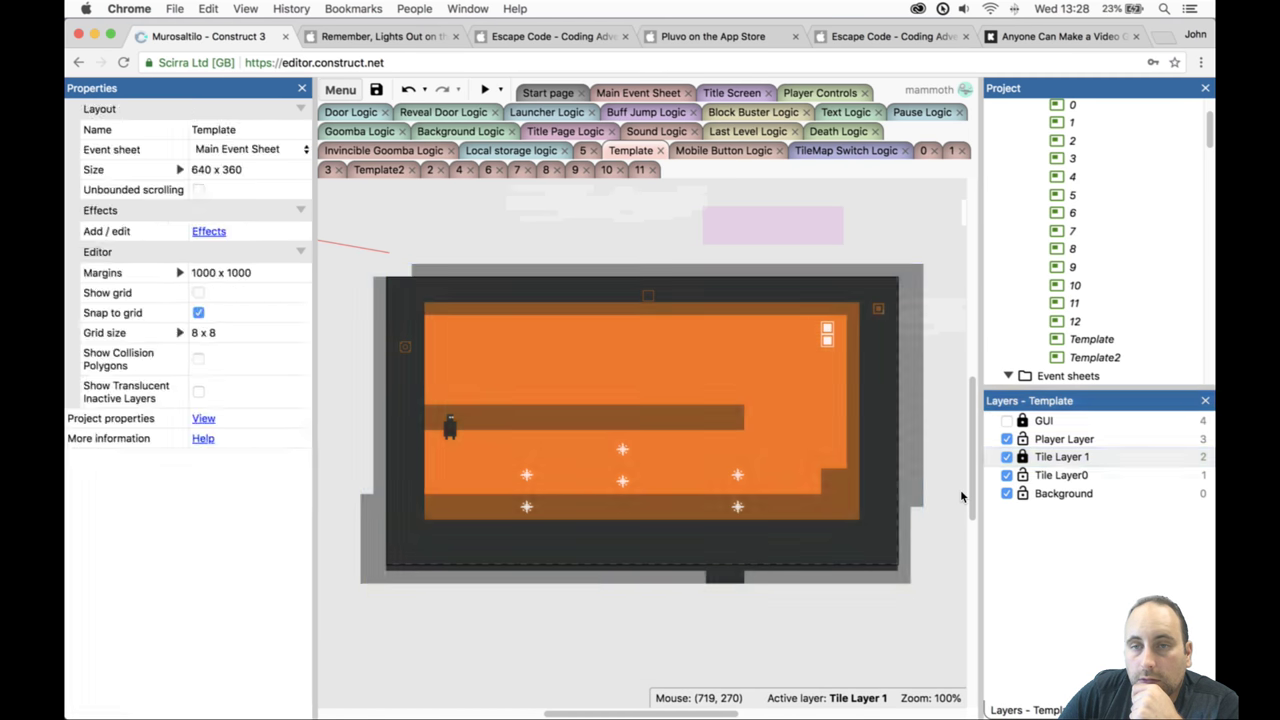
click(888, 488)
click(1027, 709)
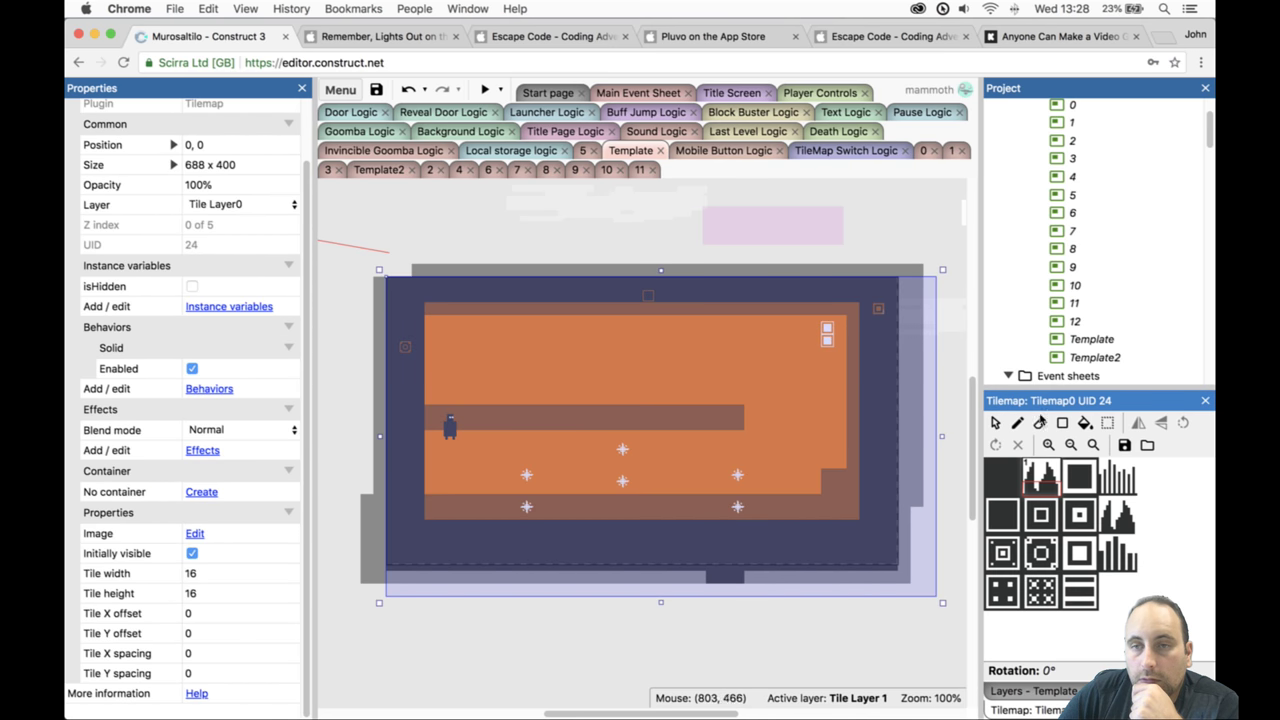
click(995, 476)
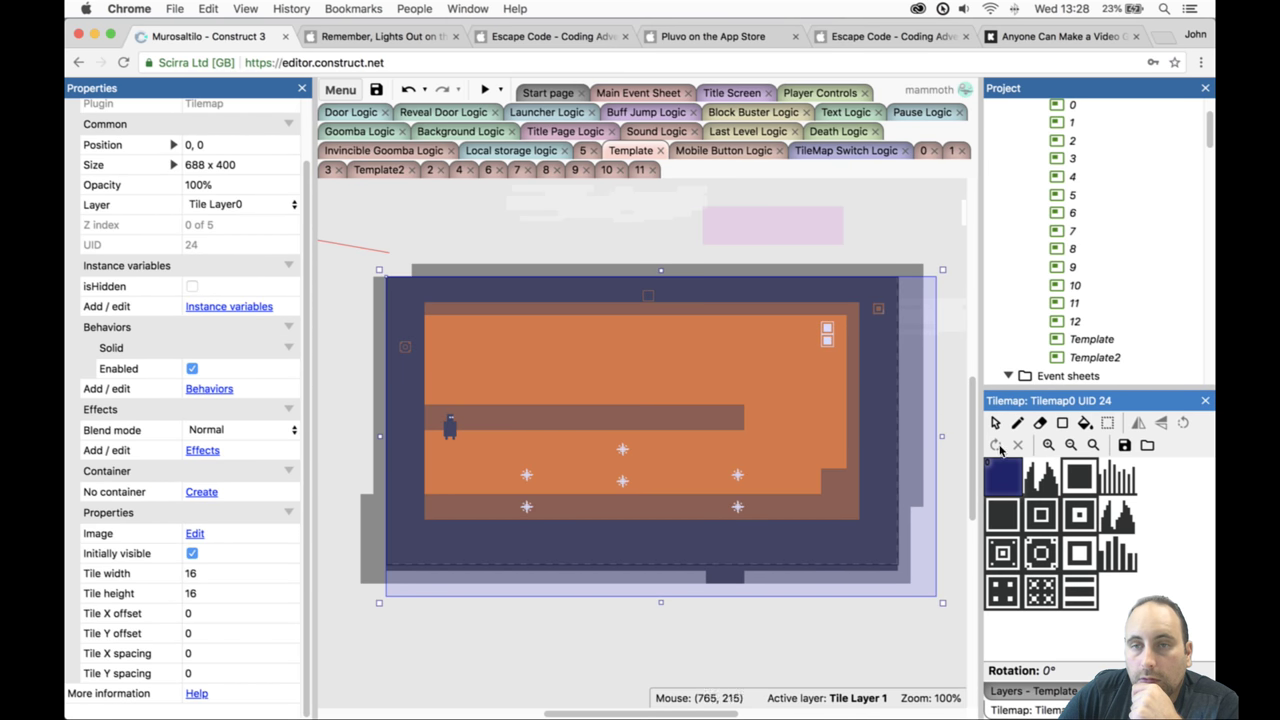
click(1016, 424)
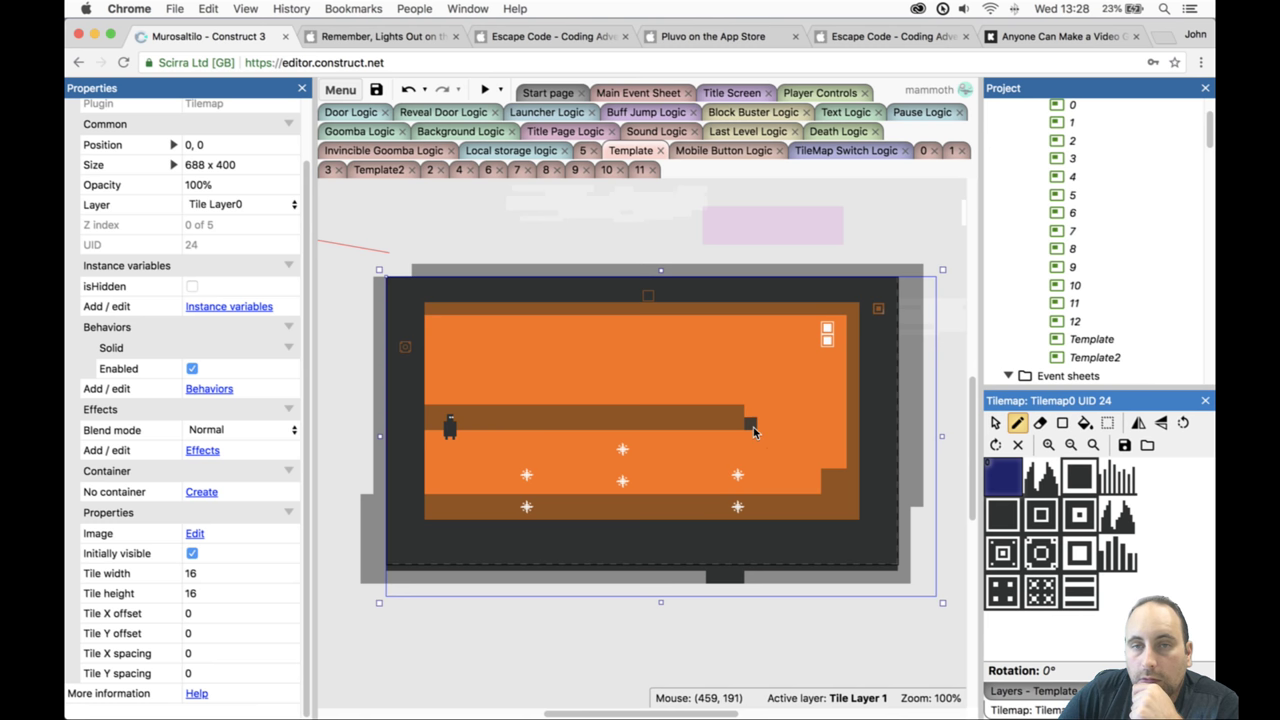
Paint a row of dark tiles just beneath the brown middle strip, undoing stray tiles.
drag(755, 431, 802, 440)
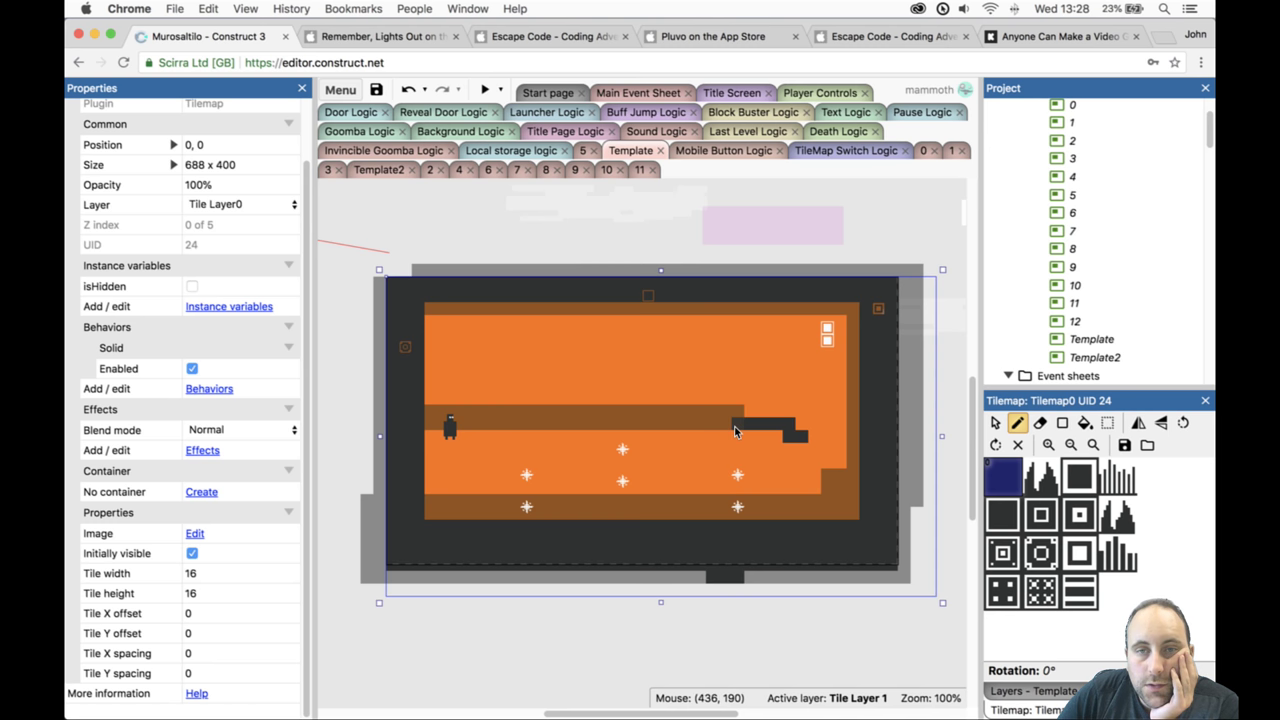
drag(665, 432, 530, 430)
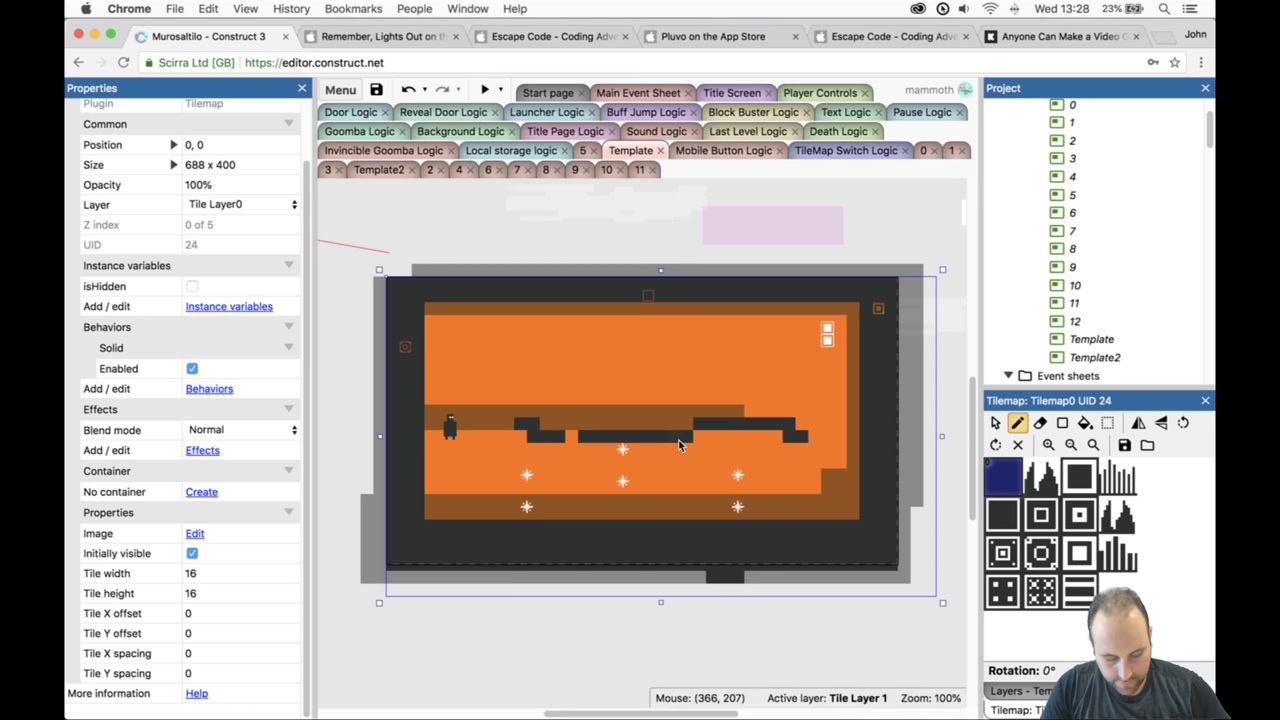
key(ctrl+z)
click(740, 426)
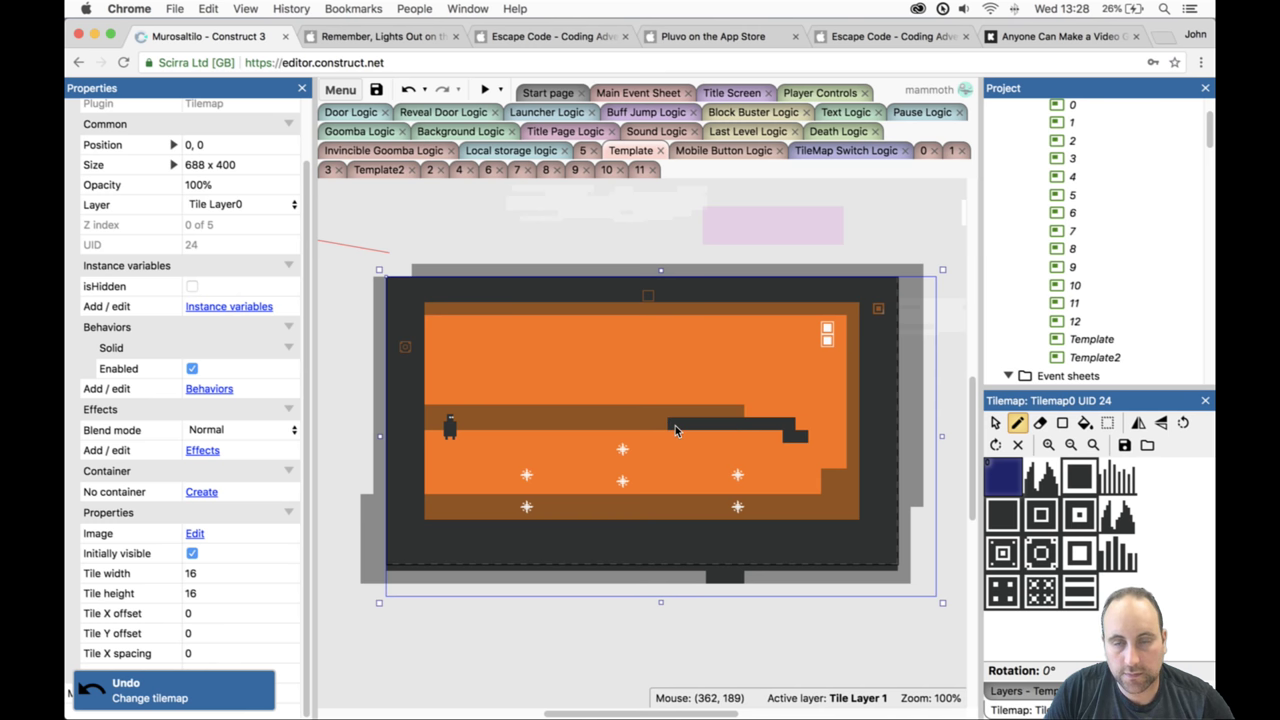
key(ctrl+z)
key(ctrl+z)
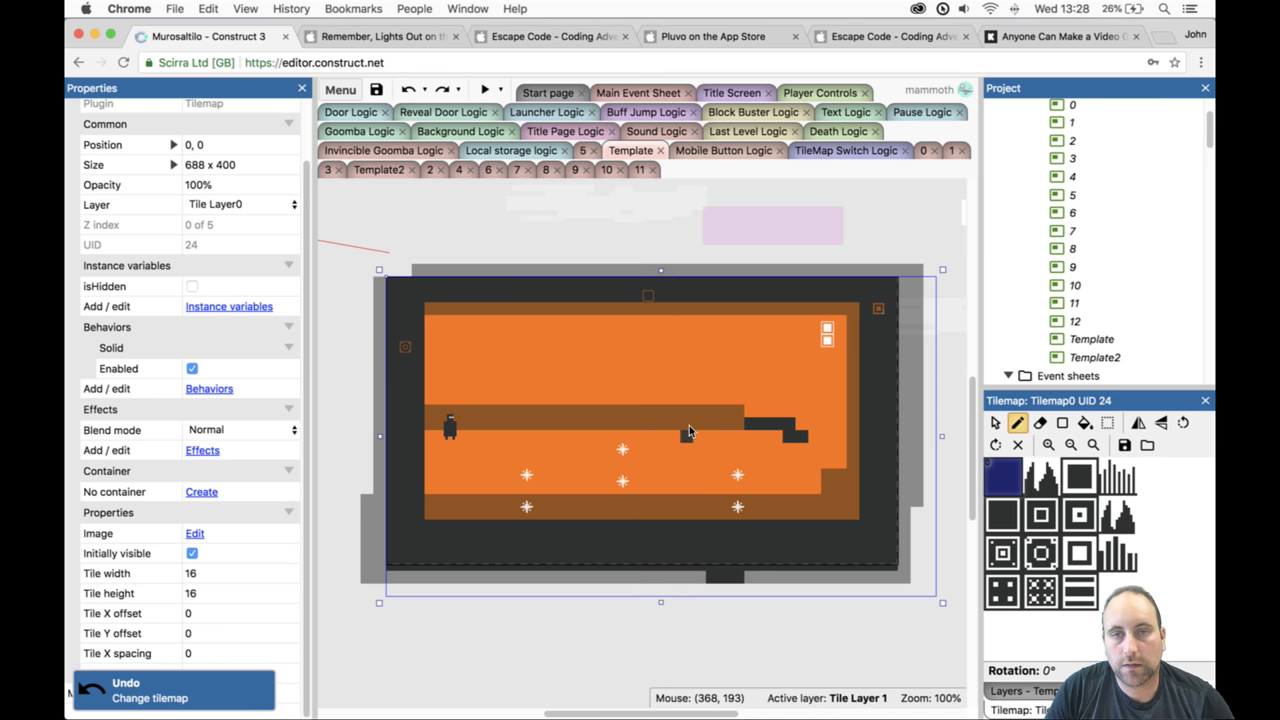
click(726, 423)
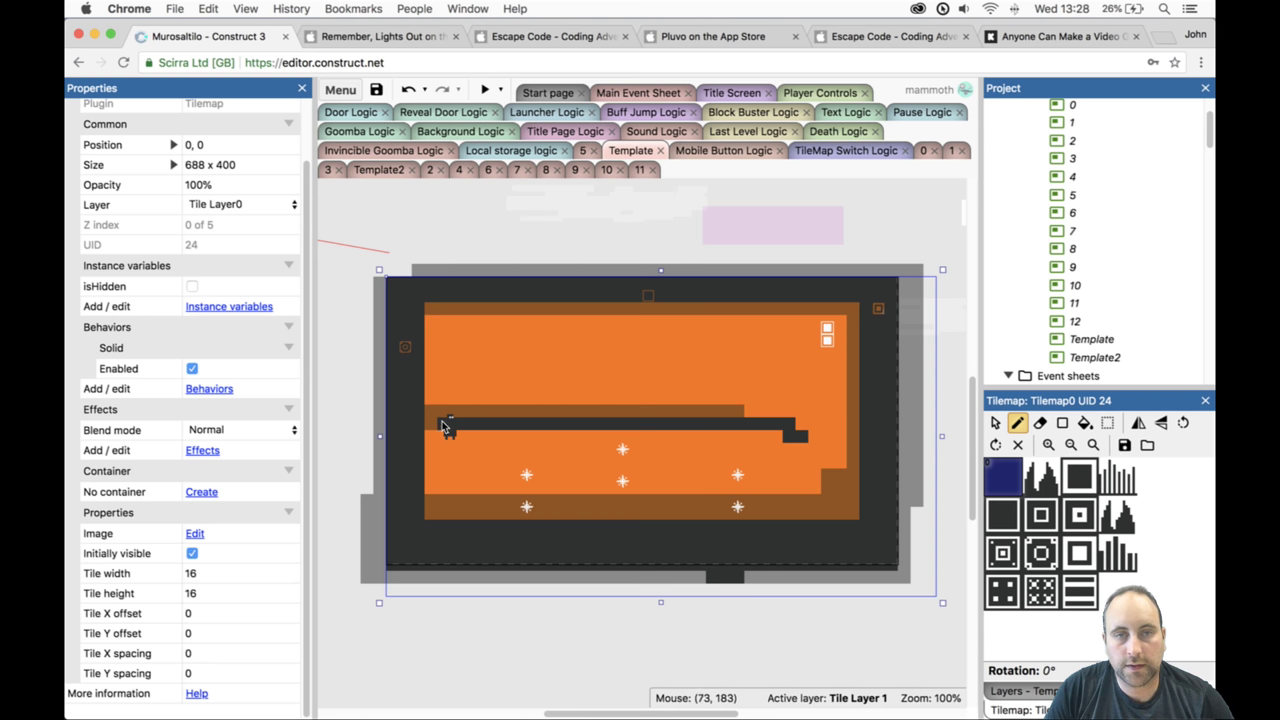
click(996, 423)
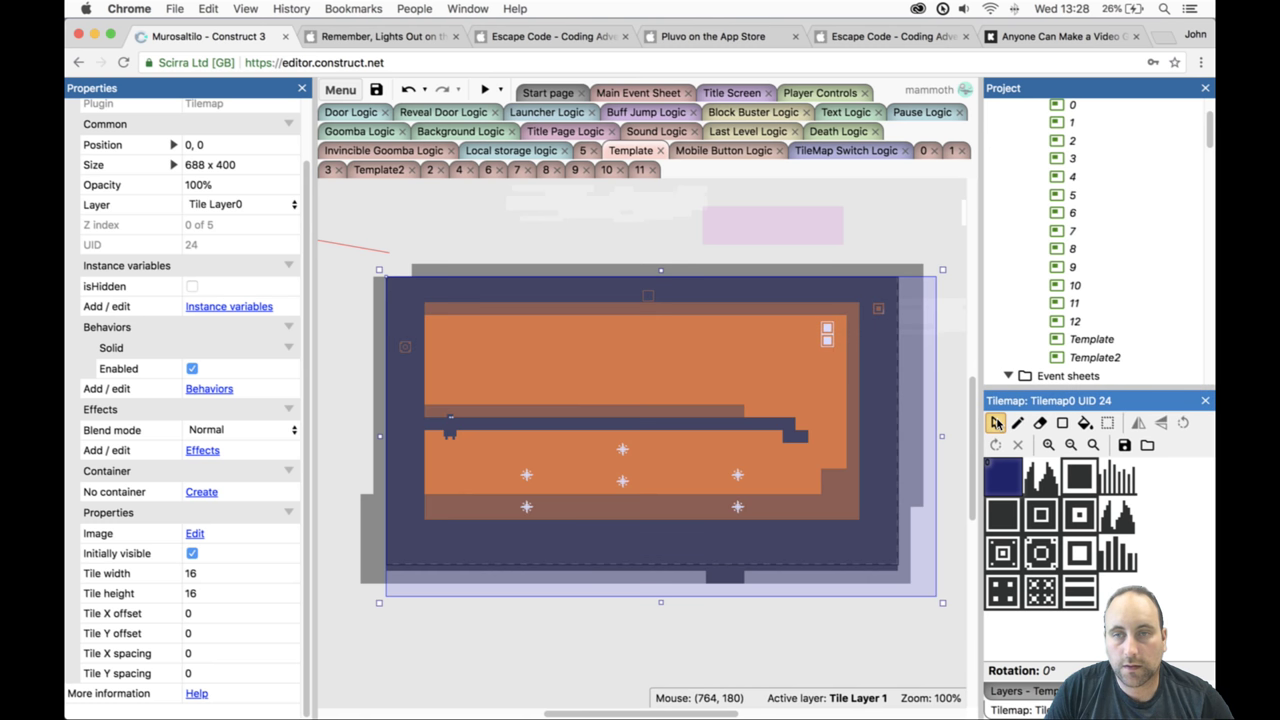
Move the player start down to 80, 216 in the lower corridor and unlock Tile Layer 1.
drag(447, 427, 447, 458)
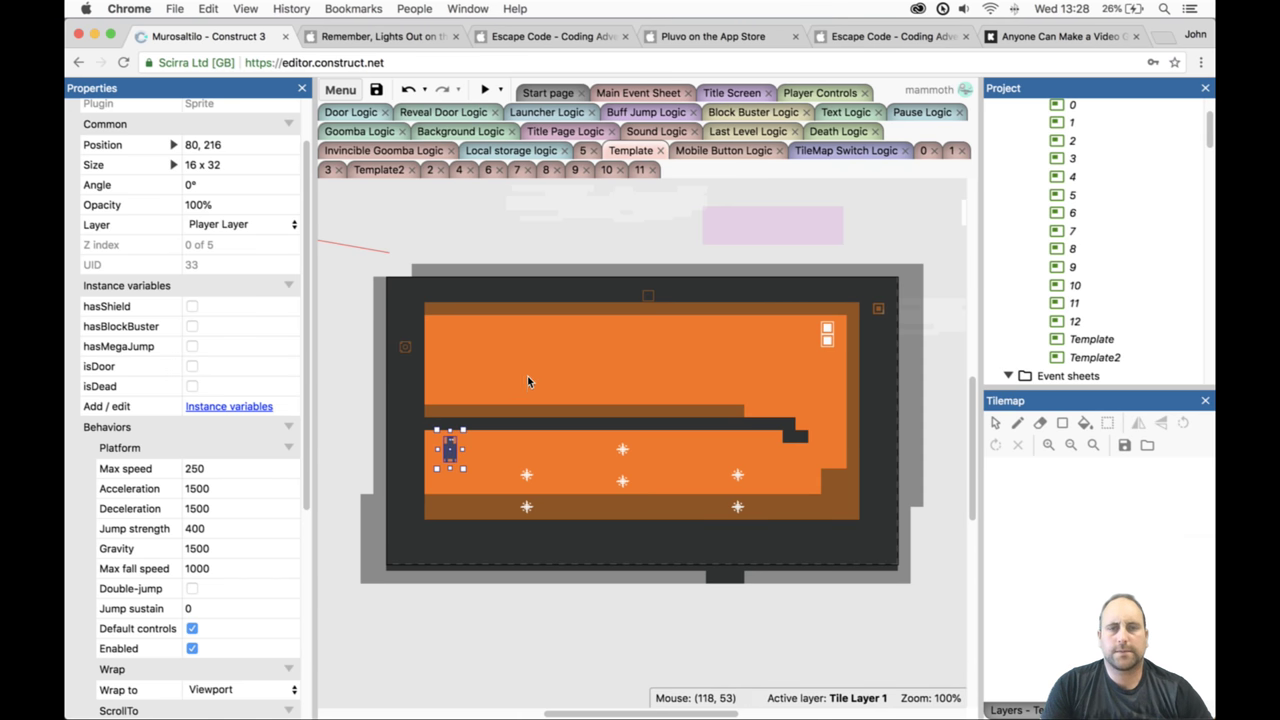
click(530, 479)
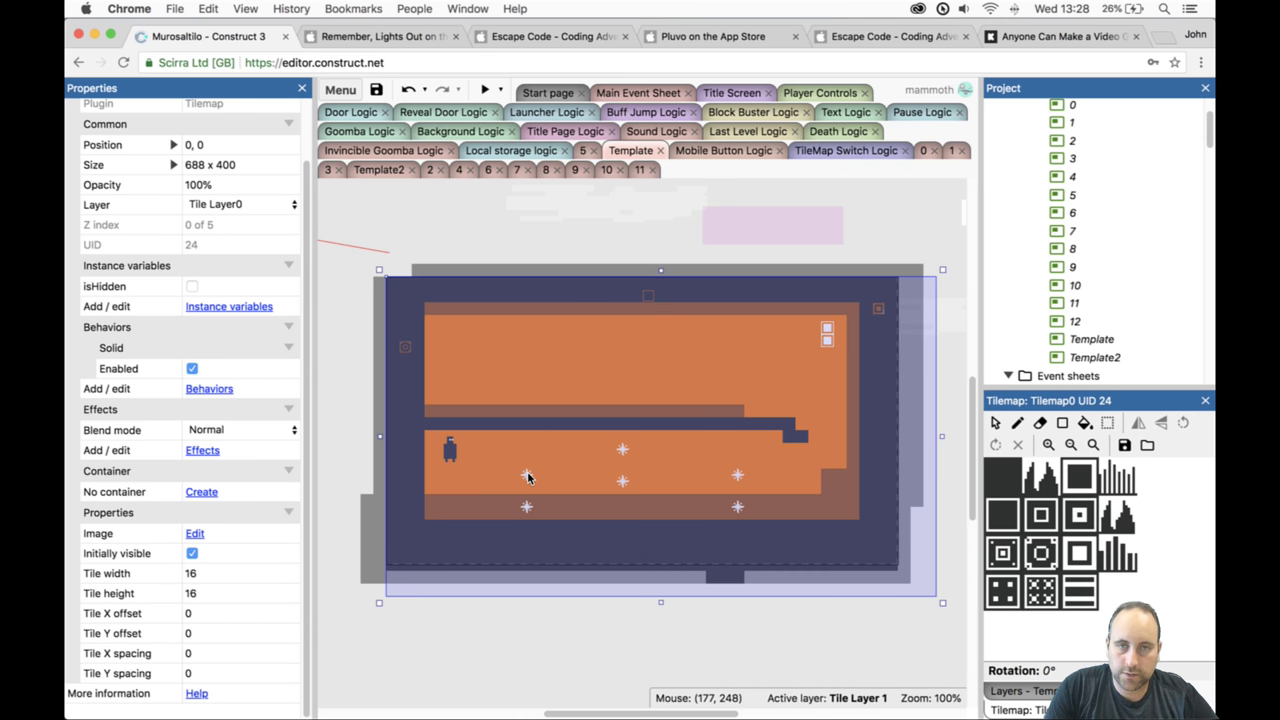
click(1008, 690)
click(1024, 458)
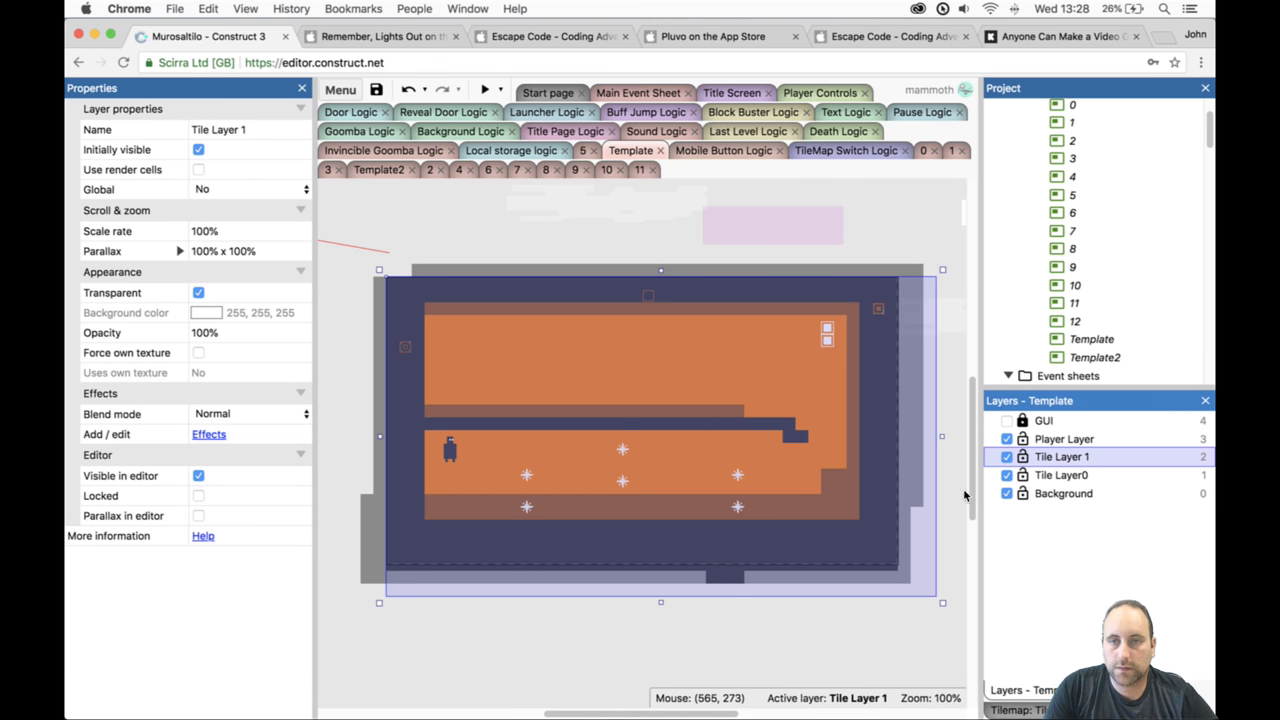
click(1008, 457)
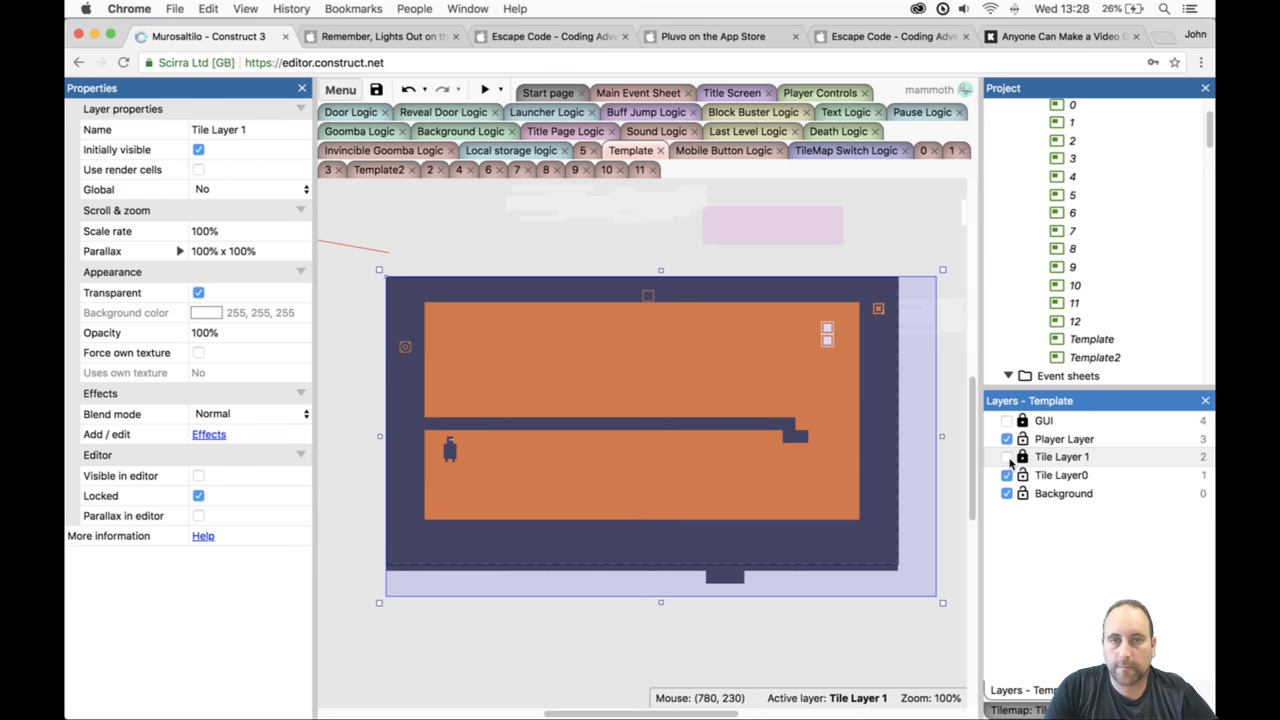
click(1008, 457)
click(1022, 457)
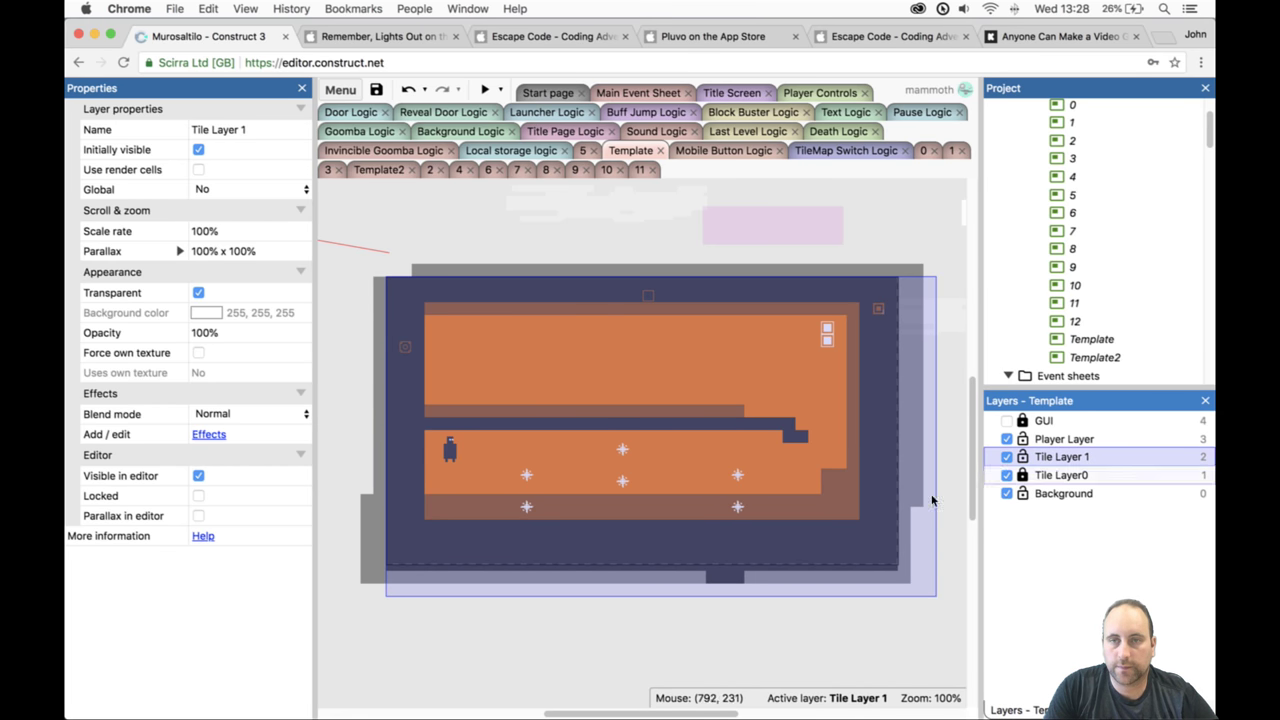
click(738, 475)
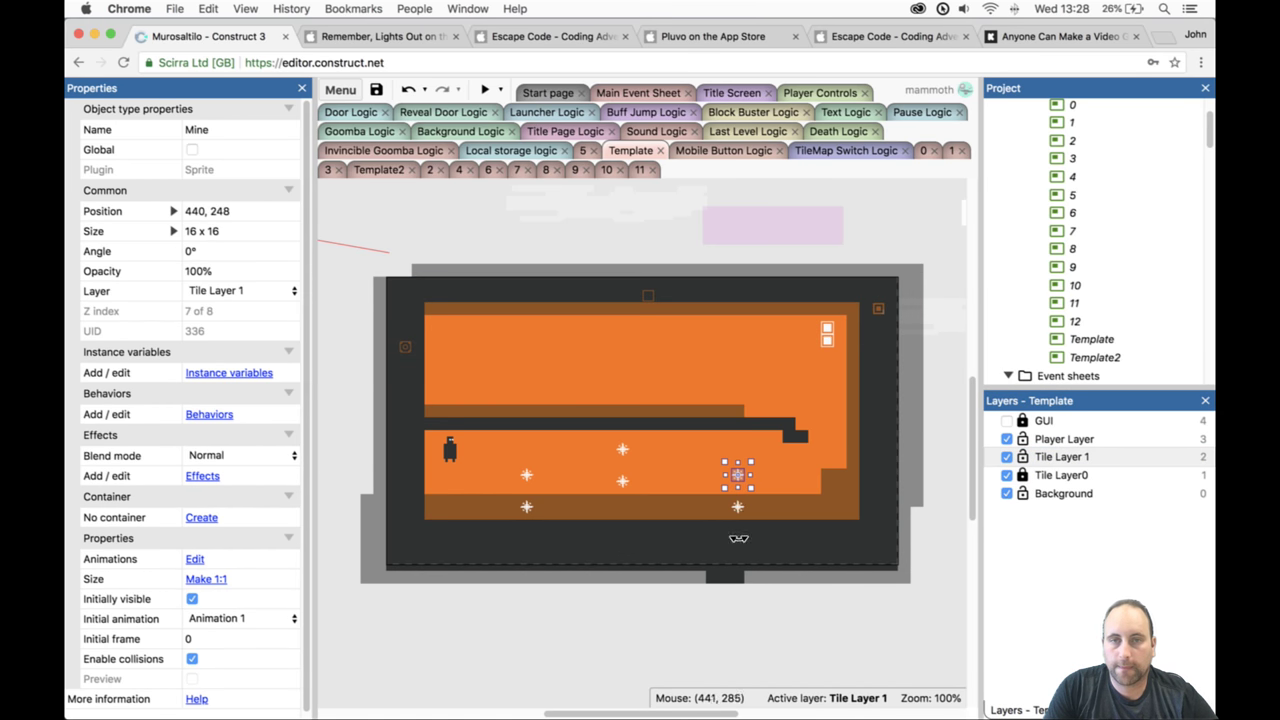
Ctrl-drag copies of the lower mines up above the ledge, nudge them right, and pick two.
shift+click(738, 475)
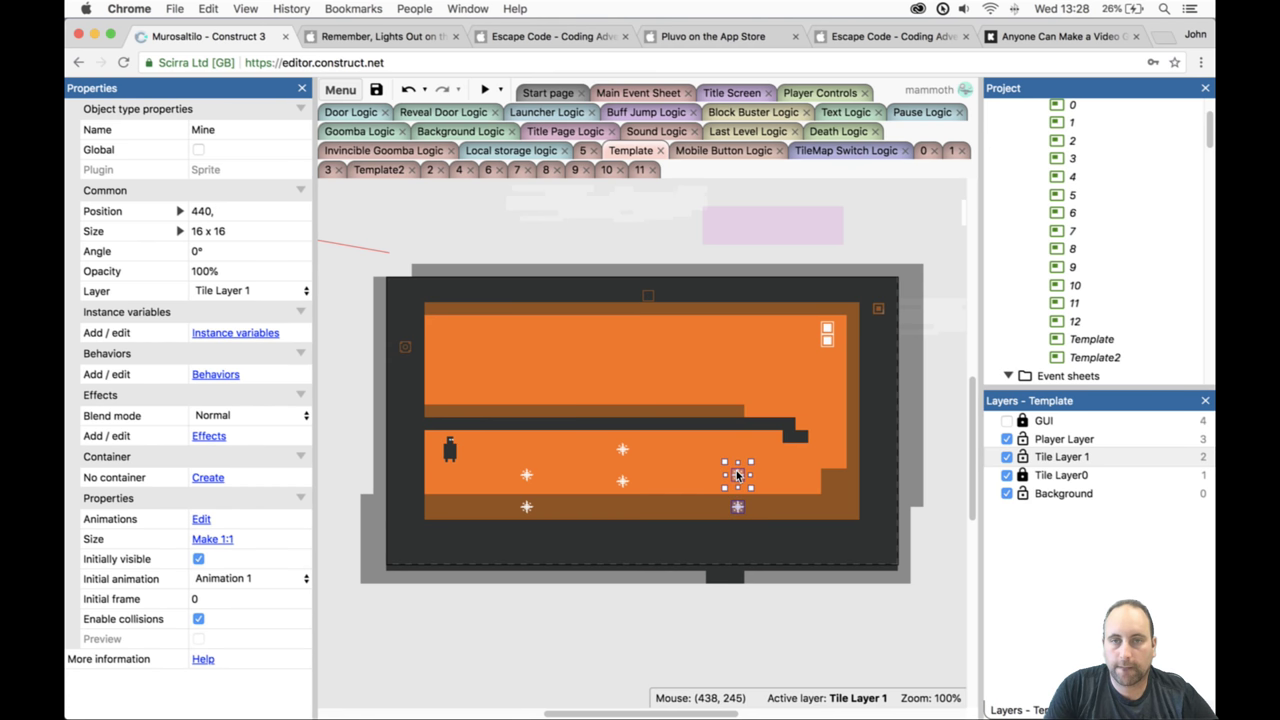
shift+click(623, 450)
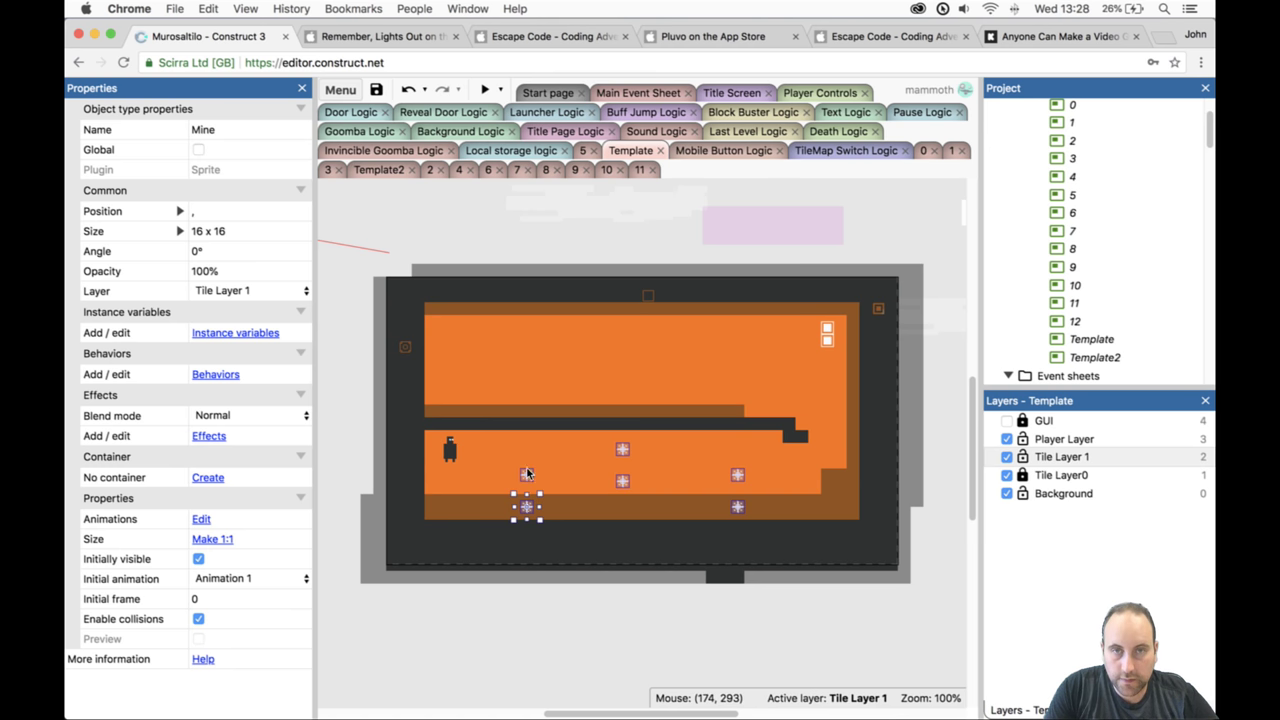
drag(527, 511, 463, 418)
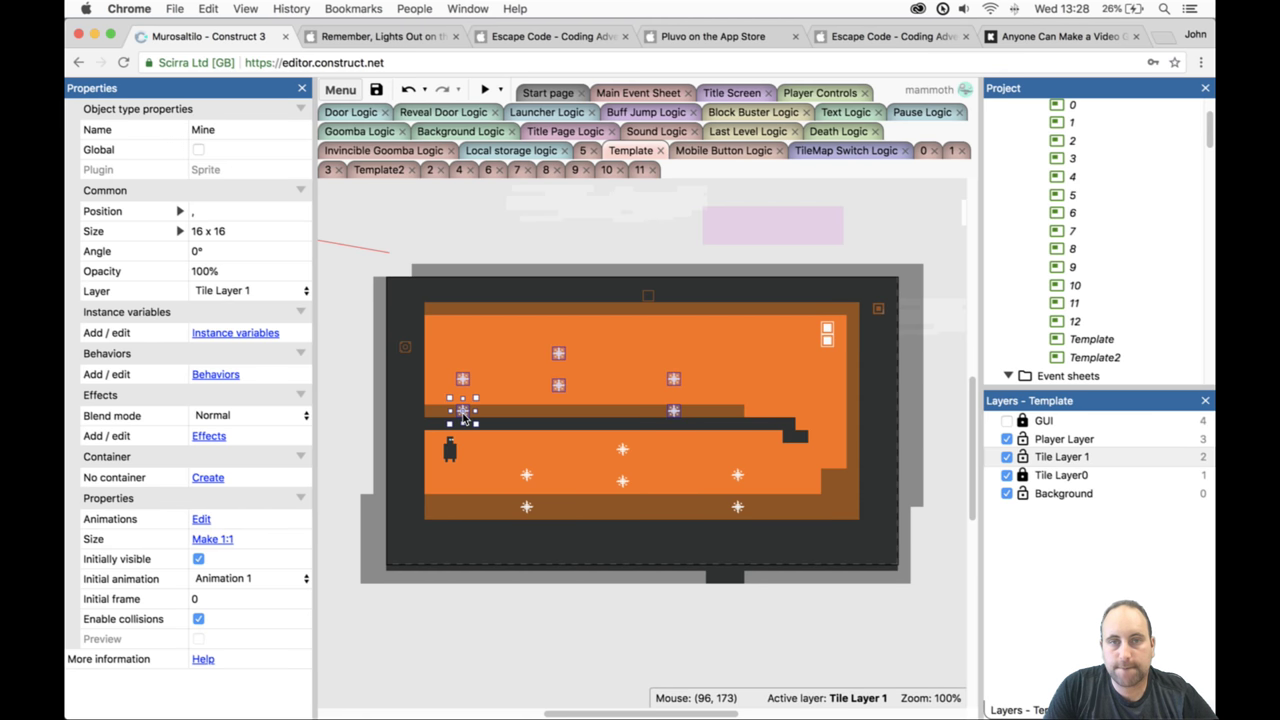
drag(463, 418, 489, 420)
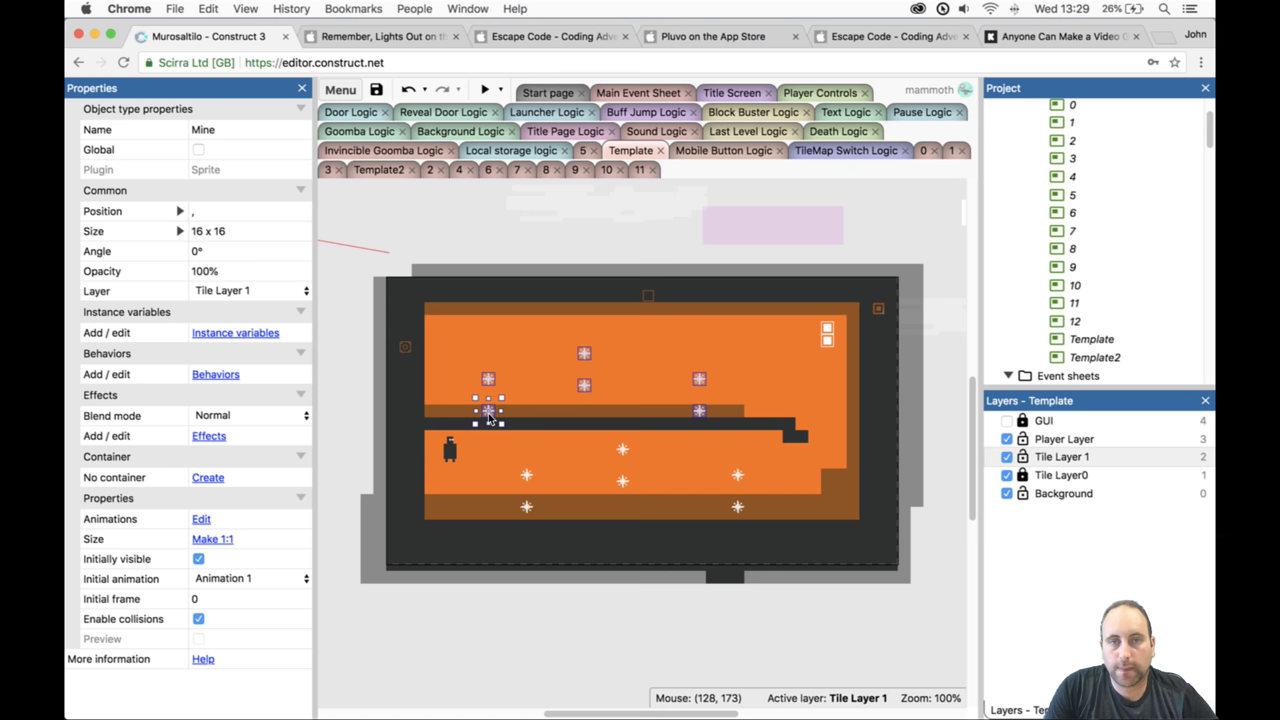
click(591, 384)
click(586, 383)
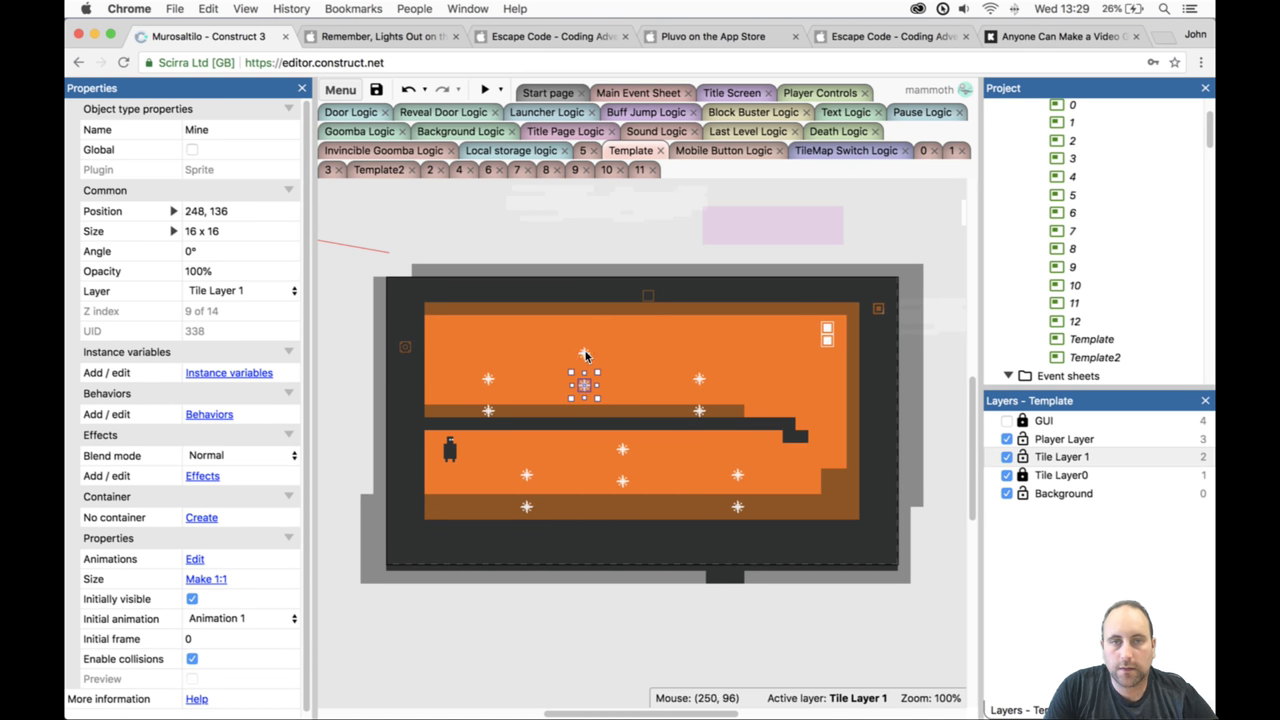
shift+click(585, 354)
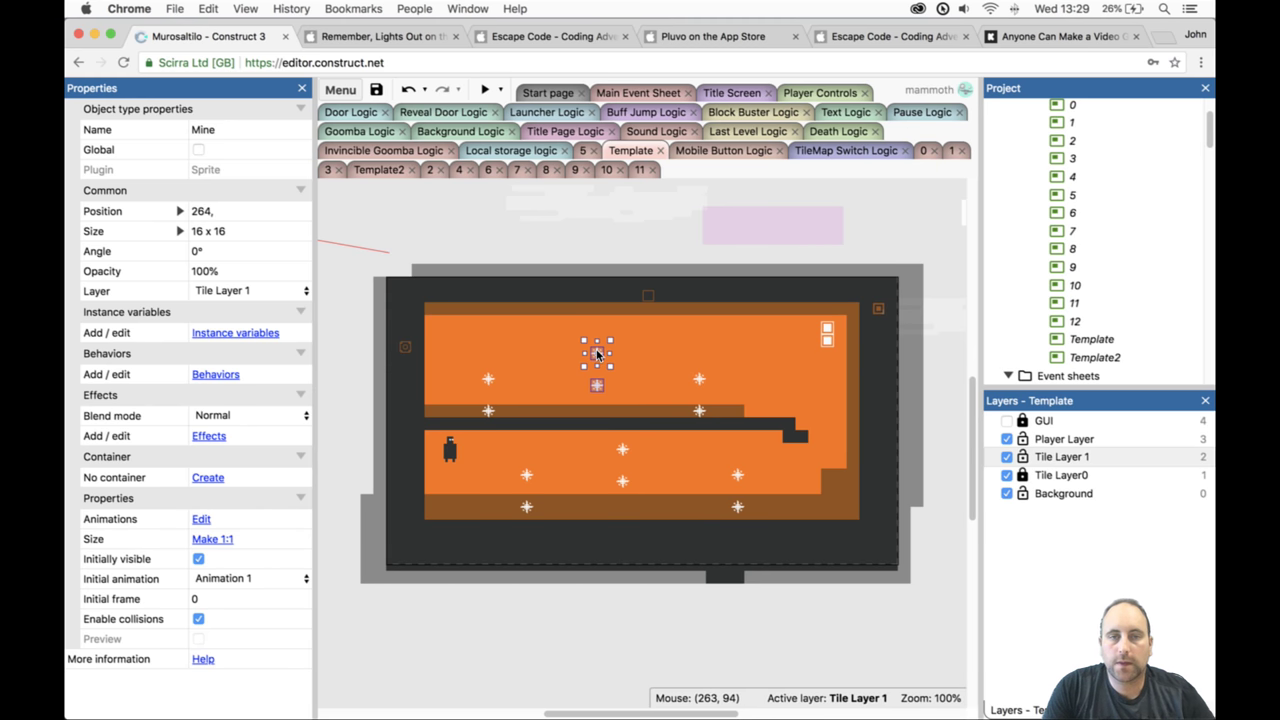
Play-test the Template level with its mines and door in preview, then close the preview window.
click(494, 90)
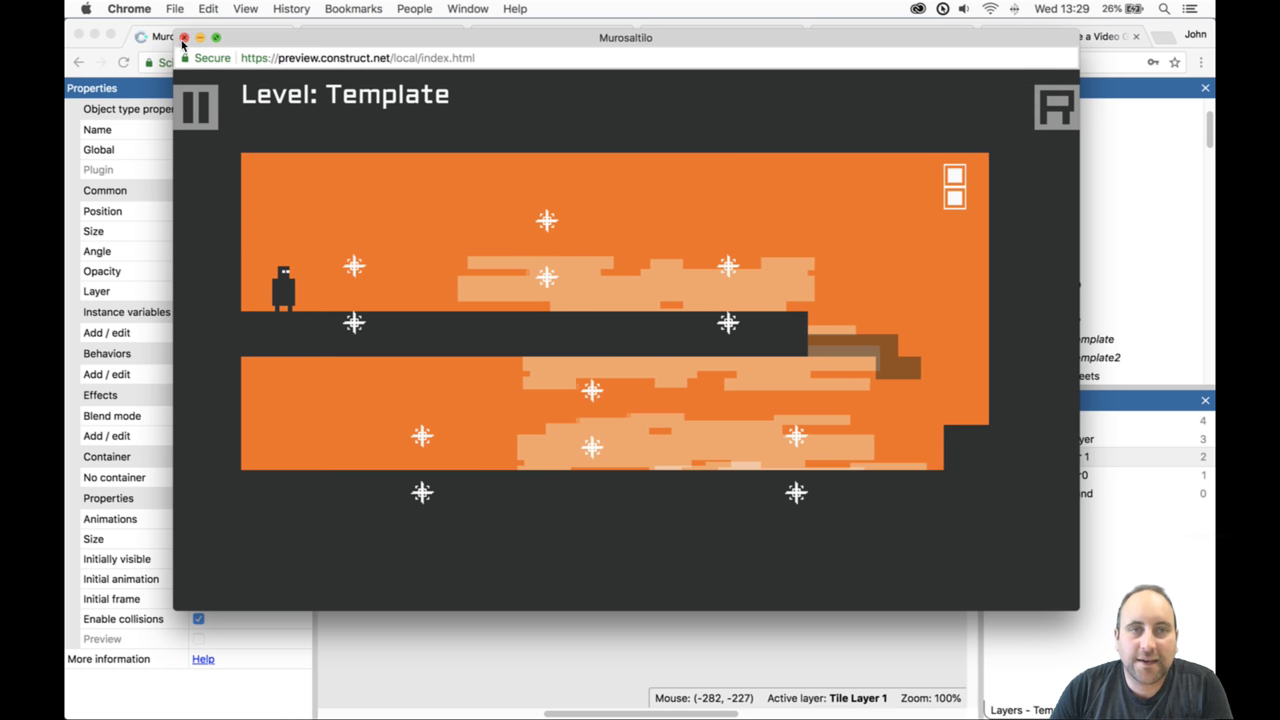
key(super+w)
Place a Reveal trigger at the left end of the upper ledge.
click(828, 336)
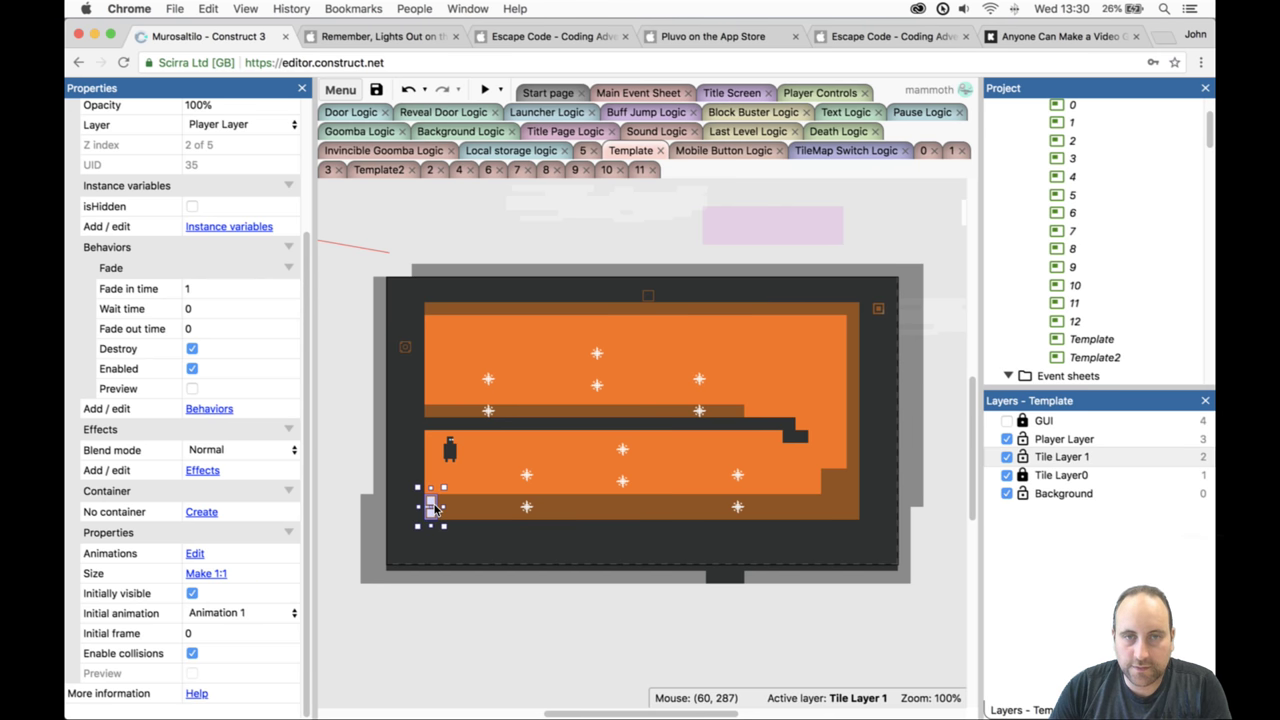
scroll(1083, 327, down, 5)
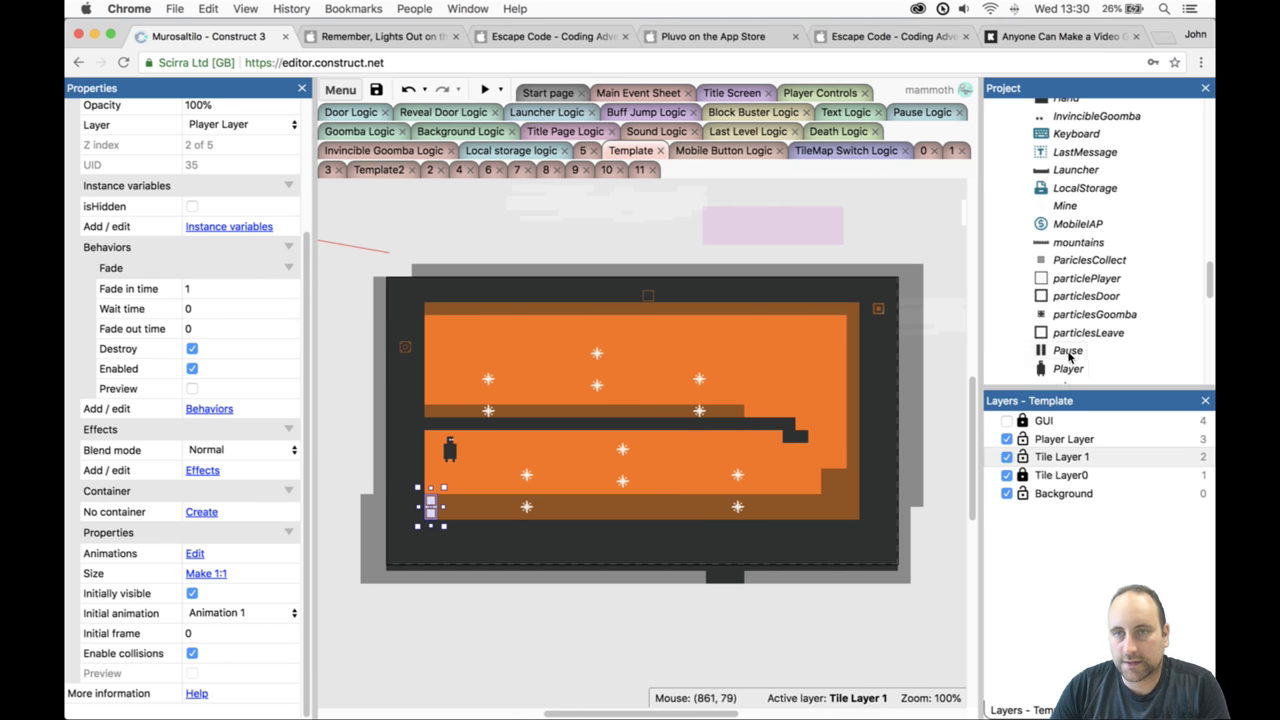
scroll(1066, 362, down, 2)
click(1069, 339)
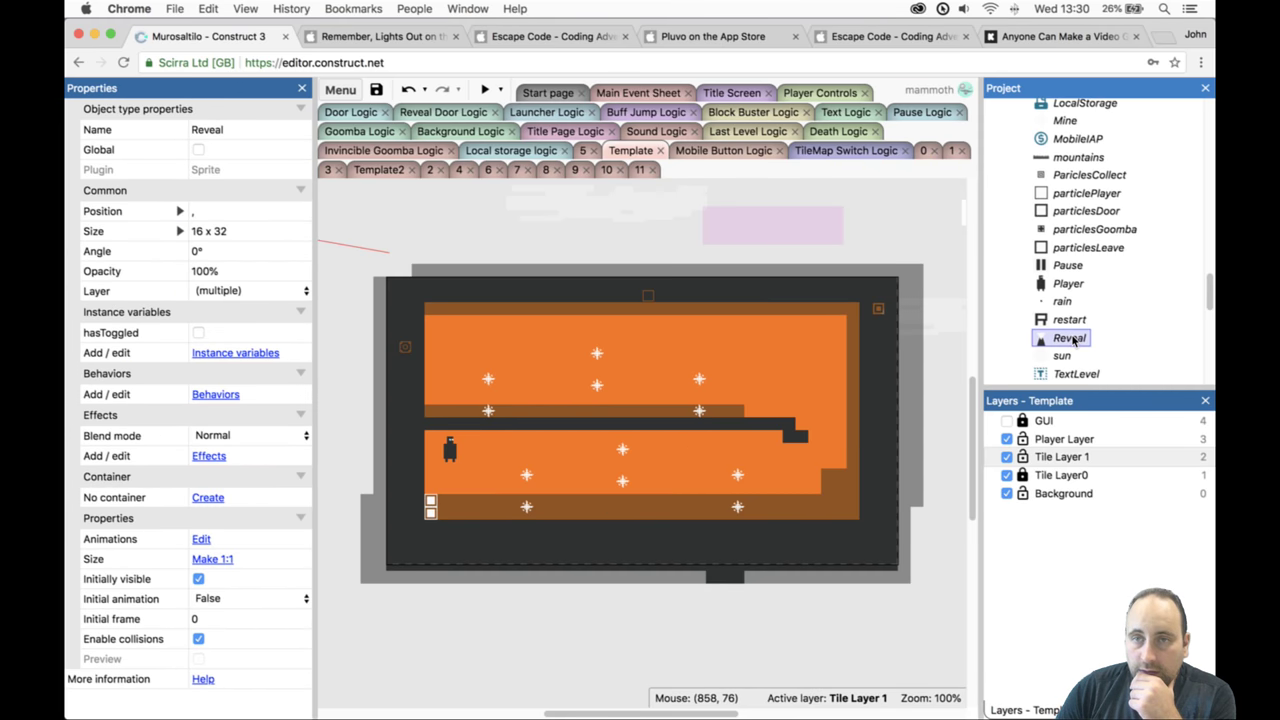
drag(398, 358, 441, 373)
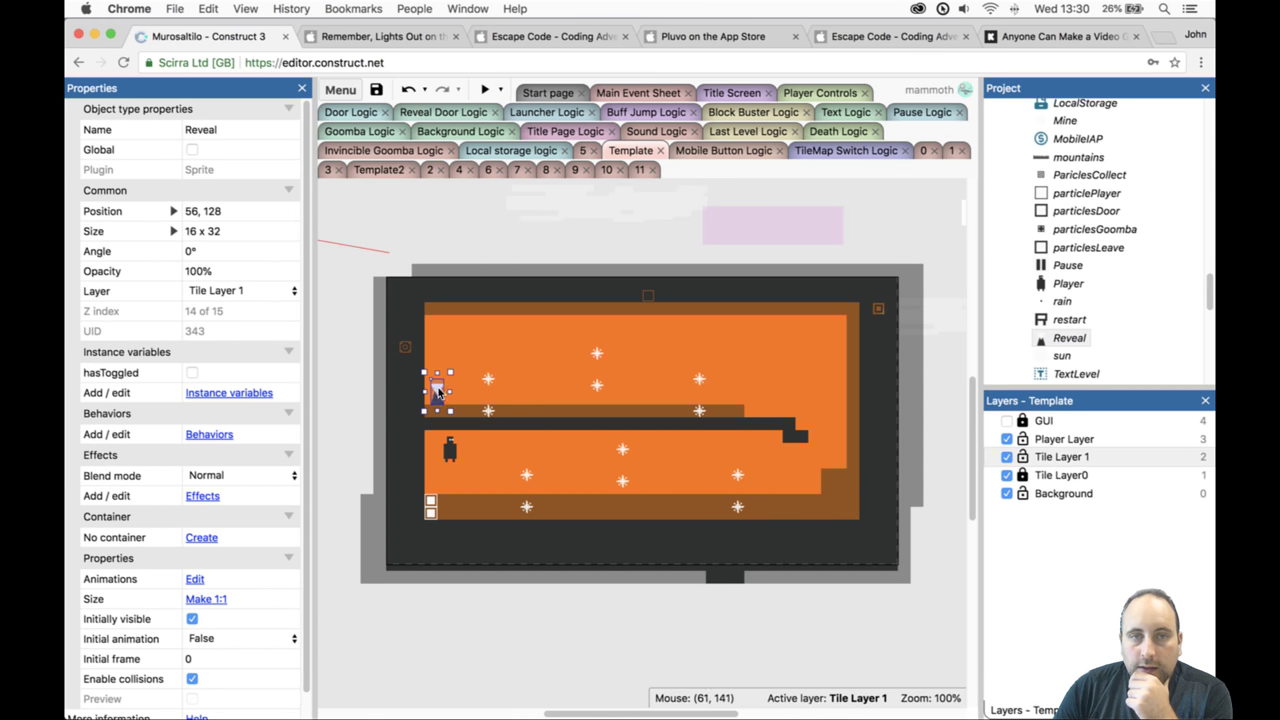
Turn on isHidden for the lower-left door so it starts hidden, and preview the layout.
click(431, 514)
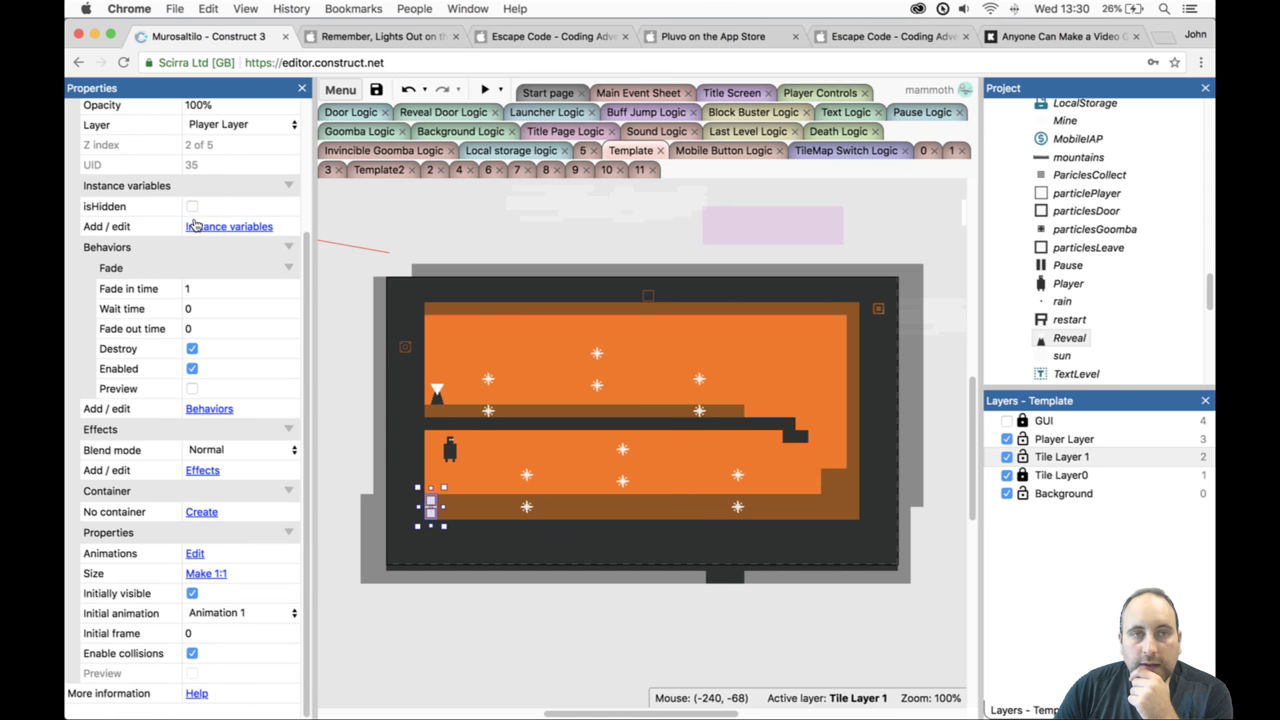
click(195, 207)
click(376, 89)
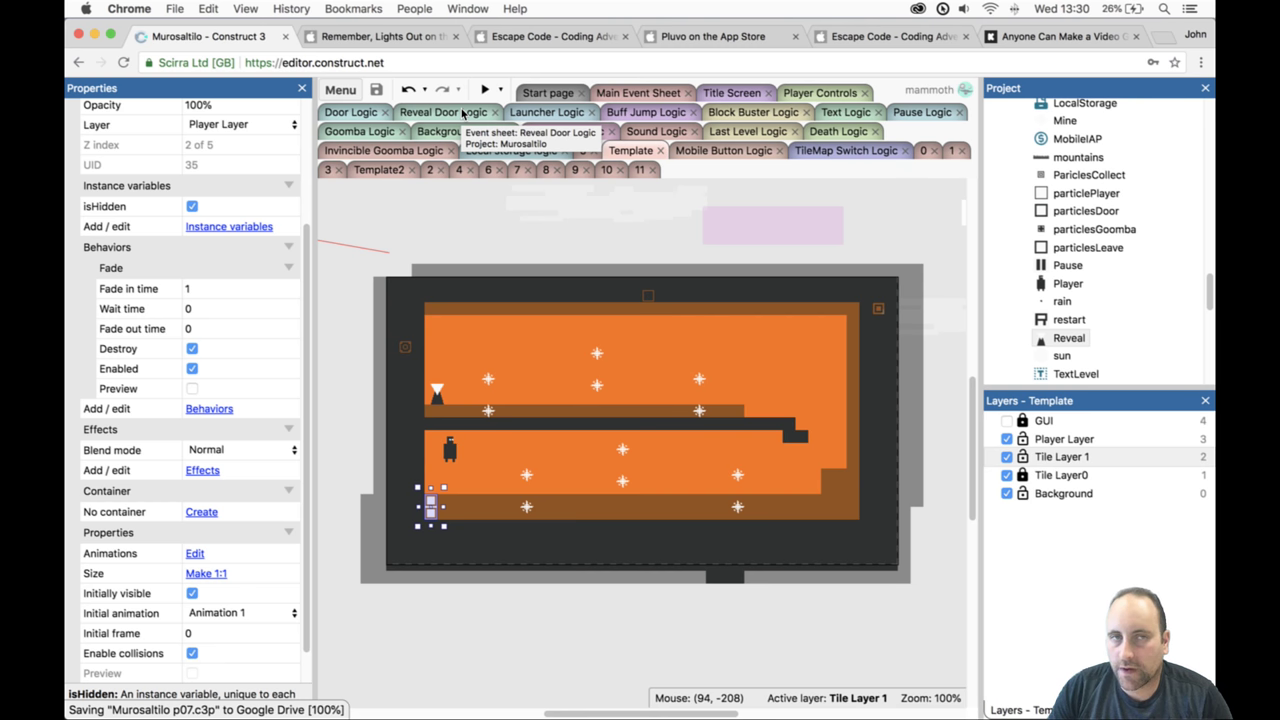
click(485, 89)
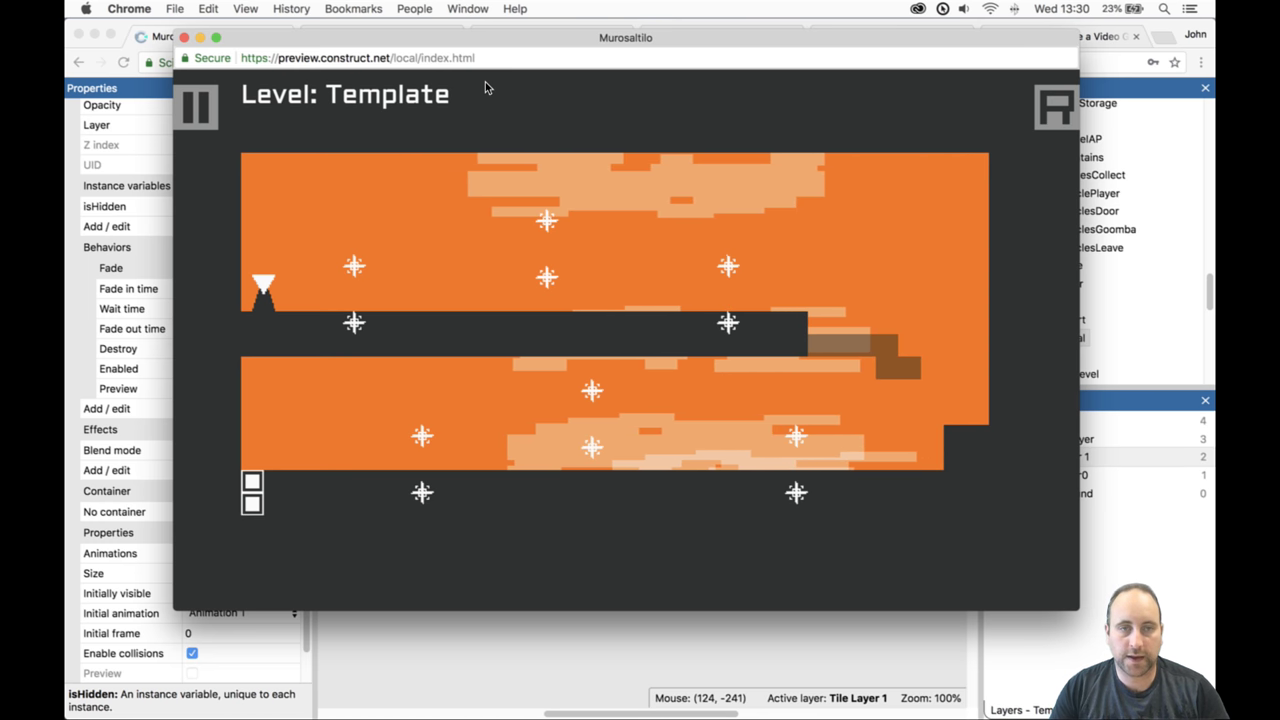
Close the game preview and scroll the Project bar back to the Template layout.
click(183, 37)
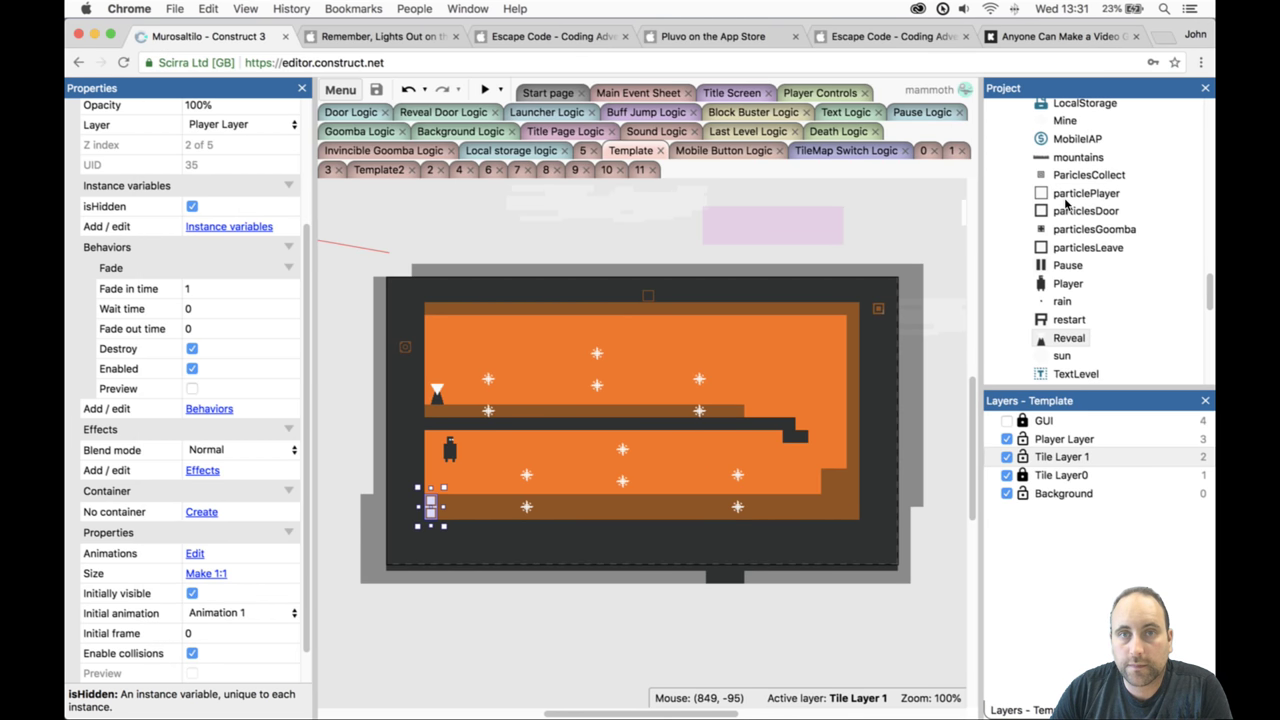
scroll(1066, 203, up, 15)
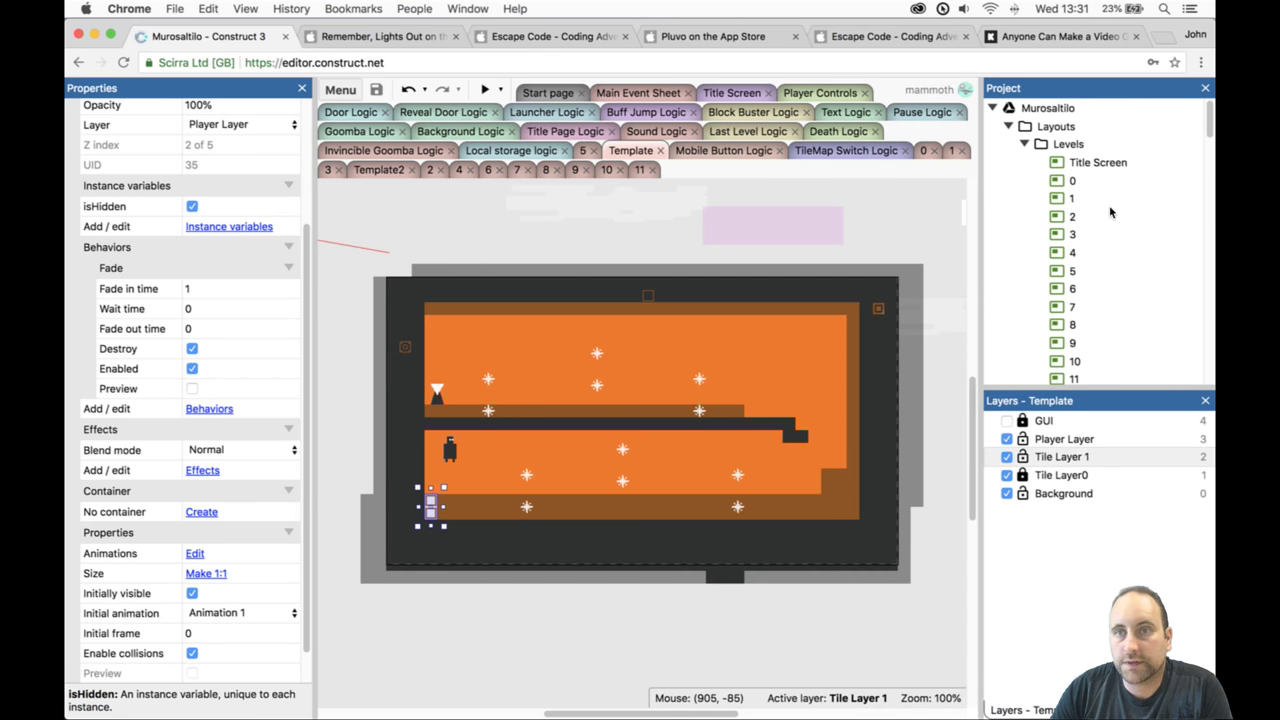
scroll(1108, 212, down, 5)
Select the Template layout in the Project bar, briefly opening layout 12 and Template.
click(1090, 296)
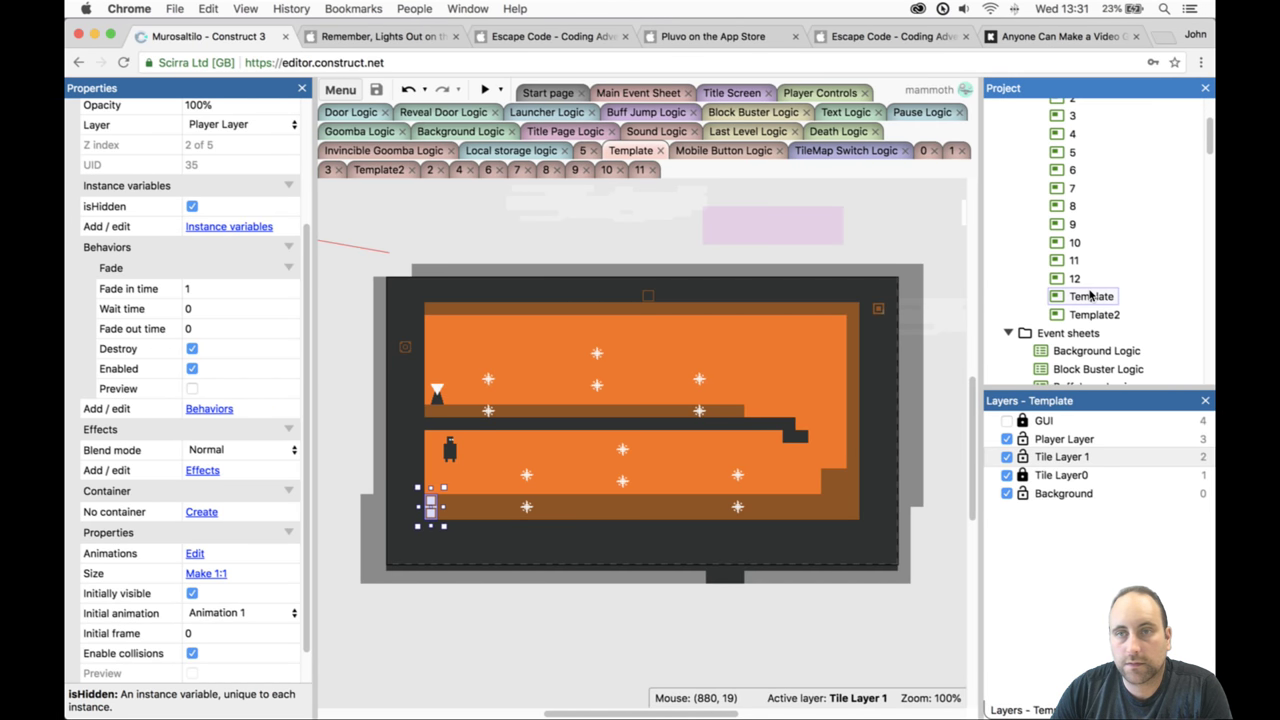
click(1090, 295)
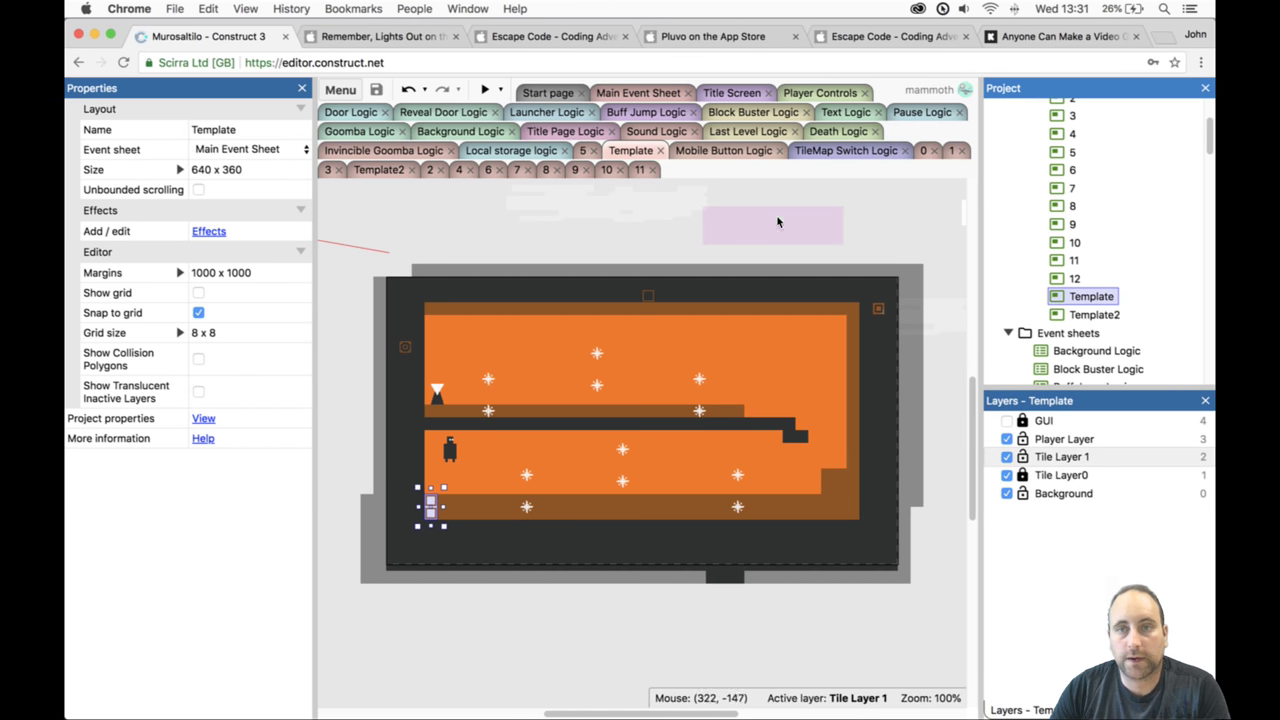
double_click(1074, 279)
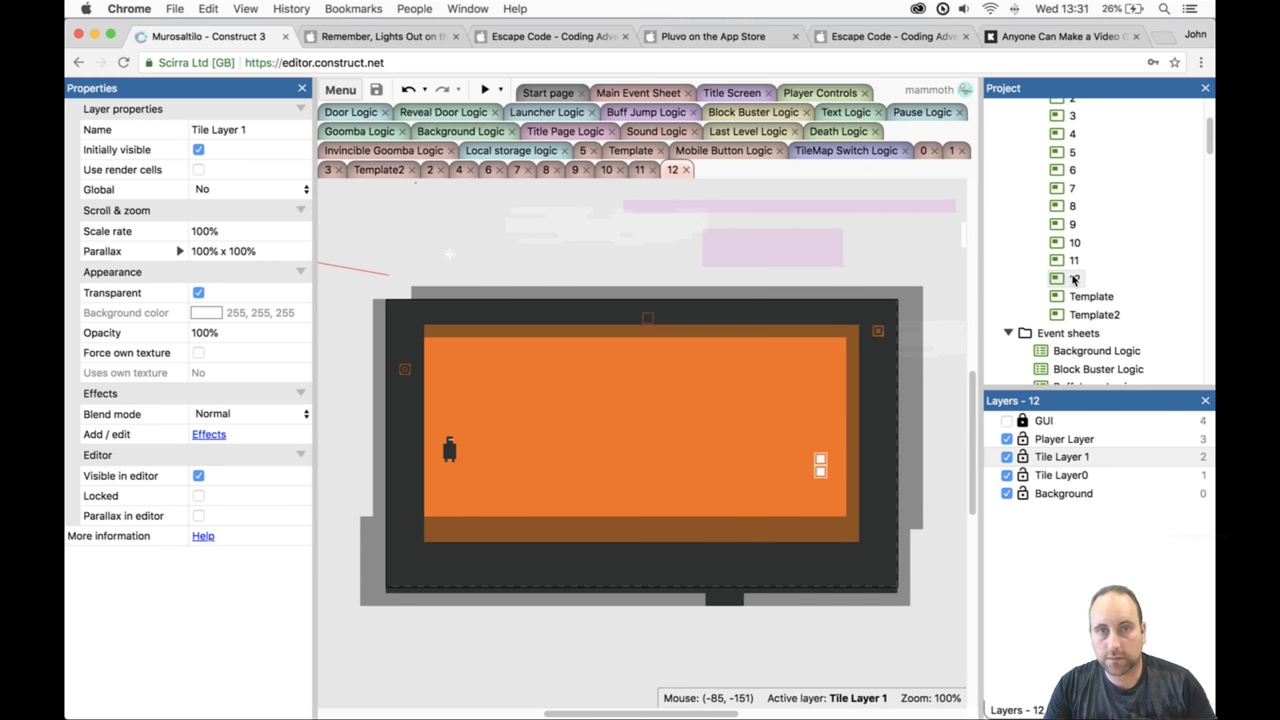
double_click(1082, 296)
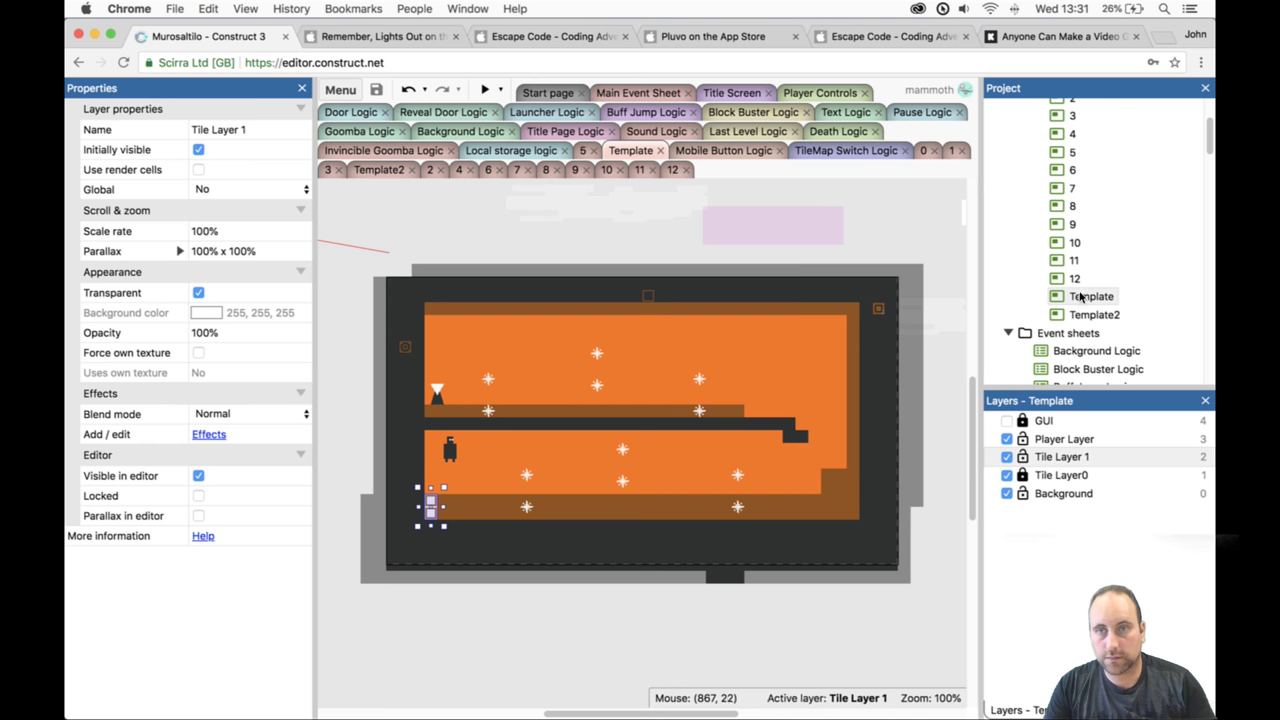
click(1081, 296)
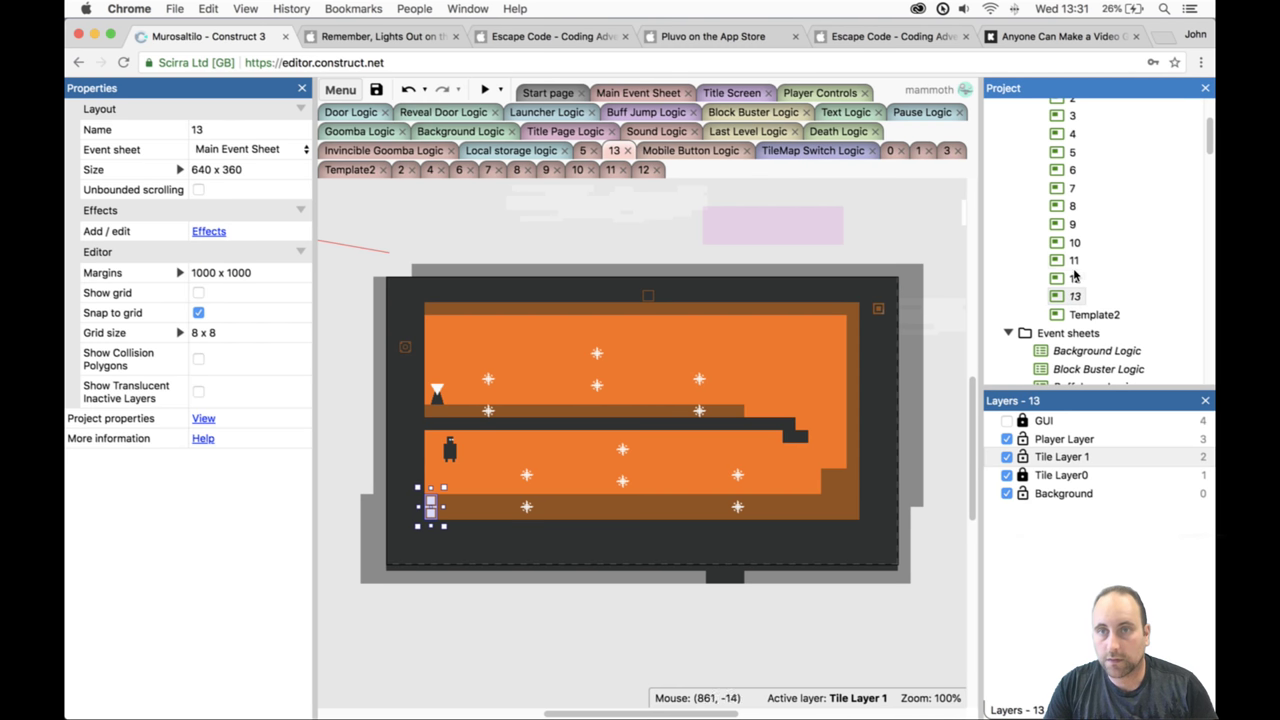
Duplicate the Template2 layout to create Template3.
click(1090, 314)
right_click(1088, 316)
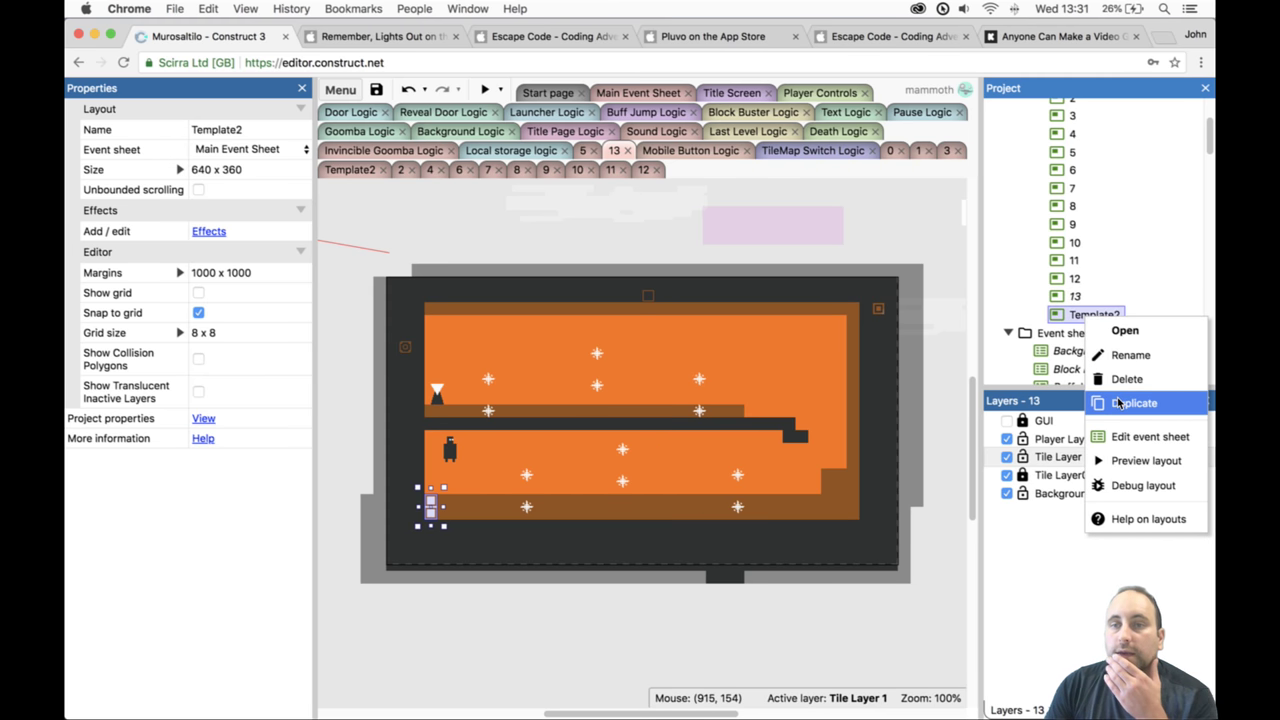
click(1118, 403)
Open layout 12 for editing and select its tilemap.
click(1075, 281)
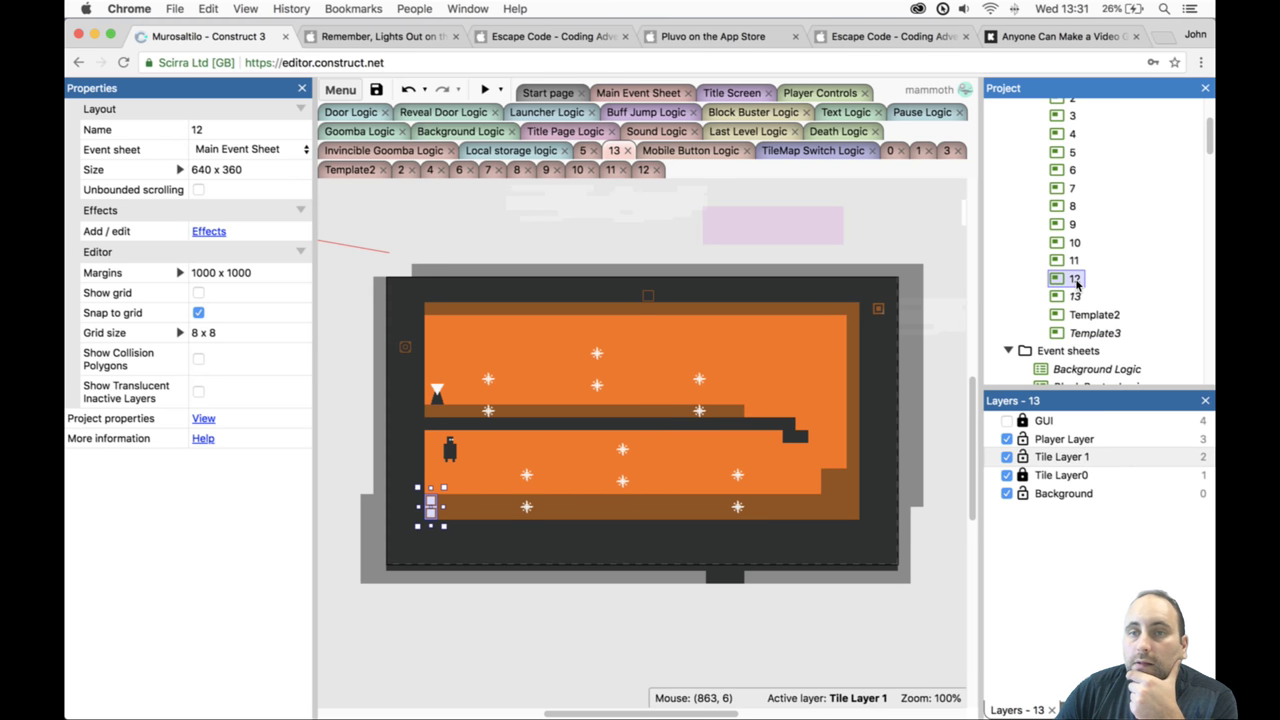
double_click(1075, 280)
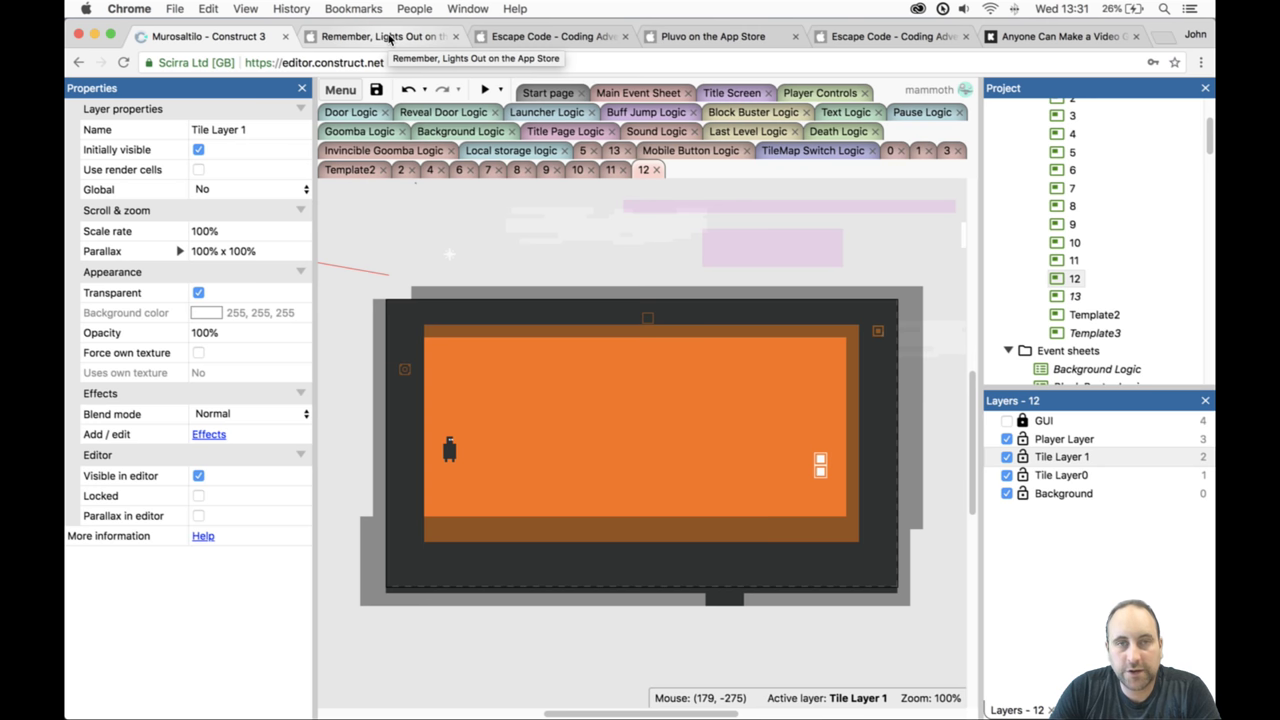
click(482, 474)
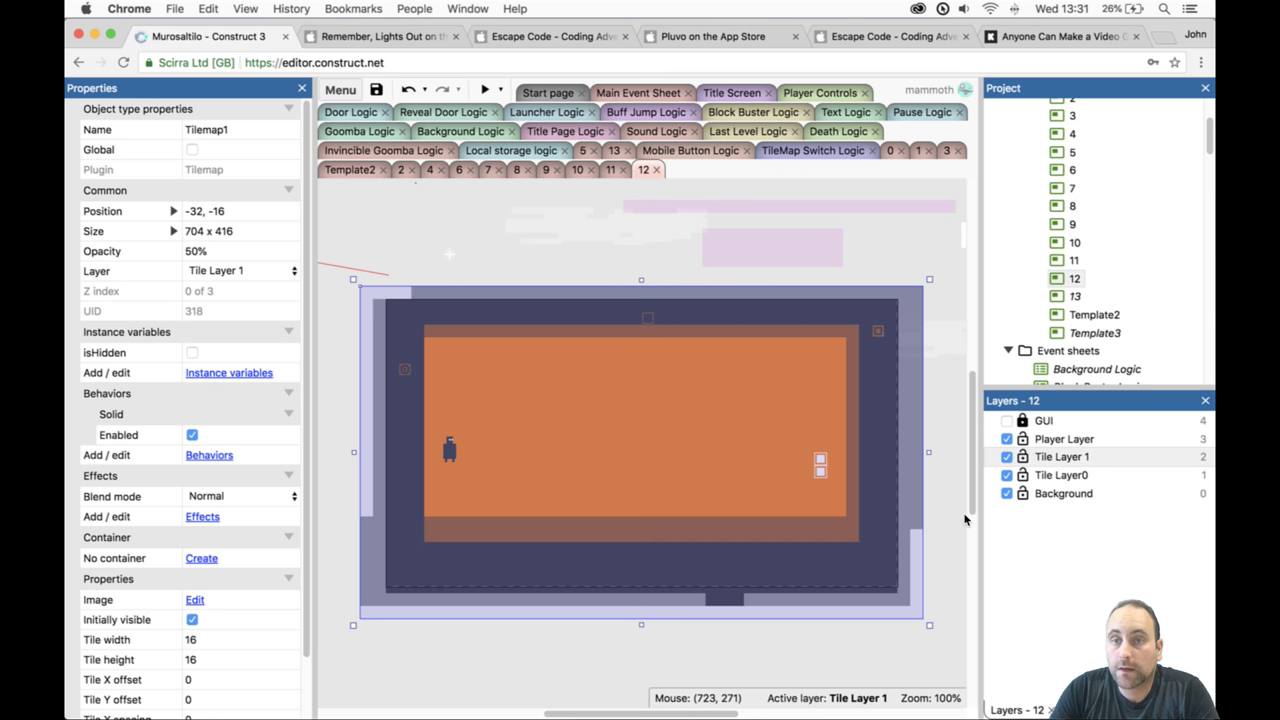
Drag a mine onto the orange room and move the player upward.
click(936, 342)
drag(453, 262, 505, 497)
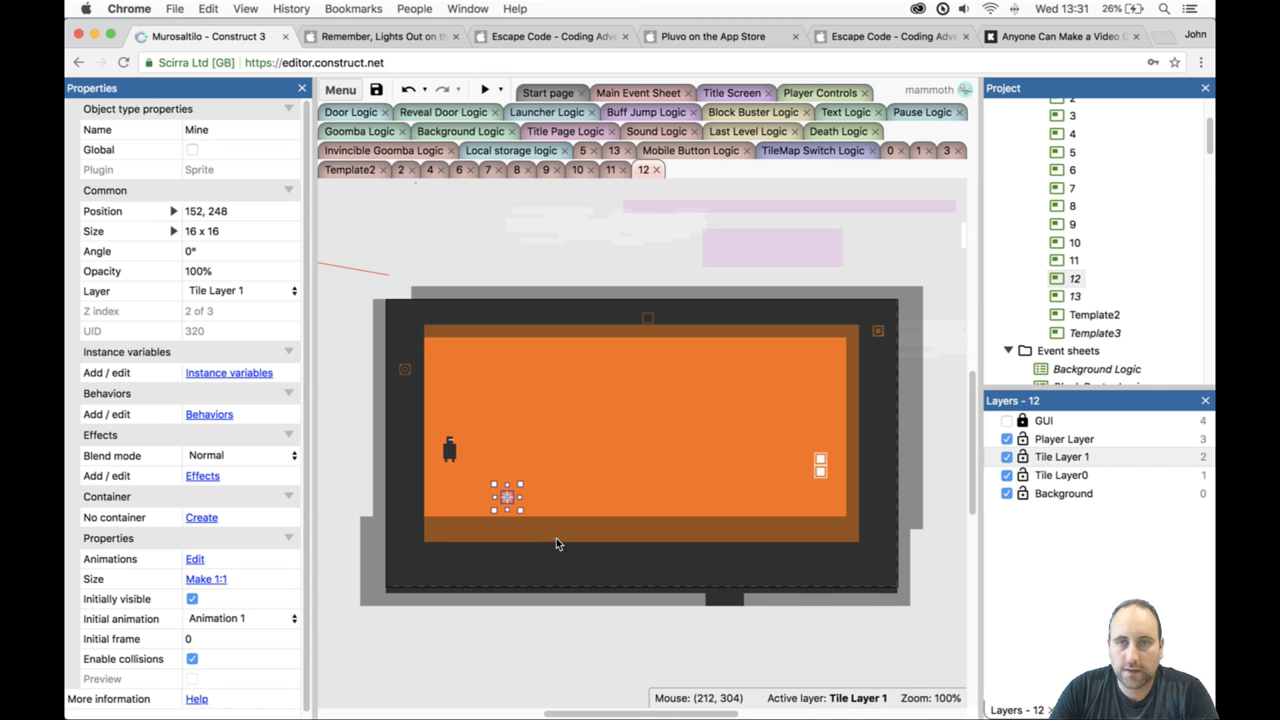
drag(448, 447, 448, 353)
click(672, 462)
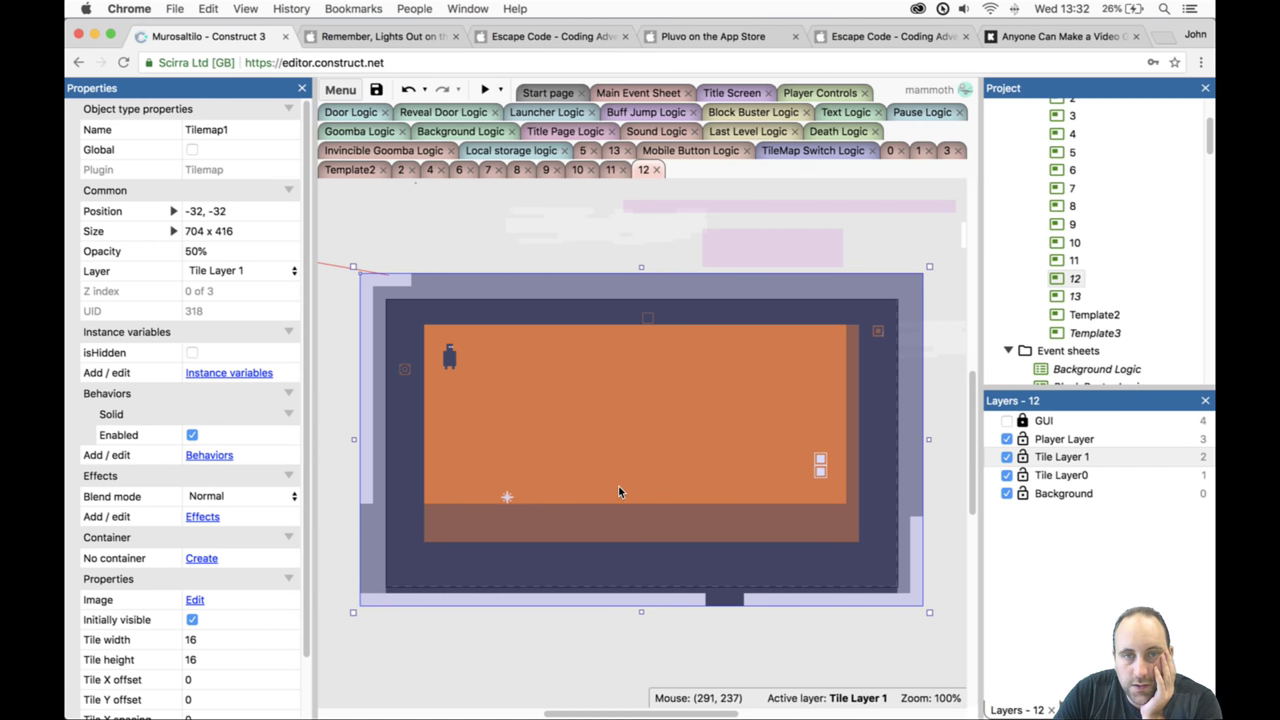
Put the player top-left with a mine beside it and a second mine below at 144, 88.
click(507, 498)
drag(511, 498, 451, 348)
click(450, 358)
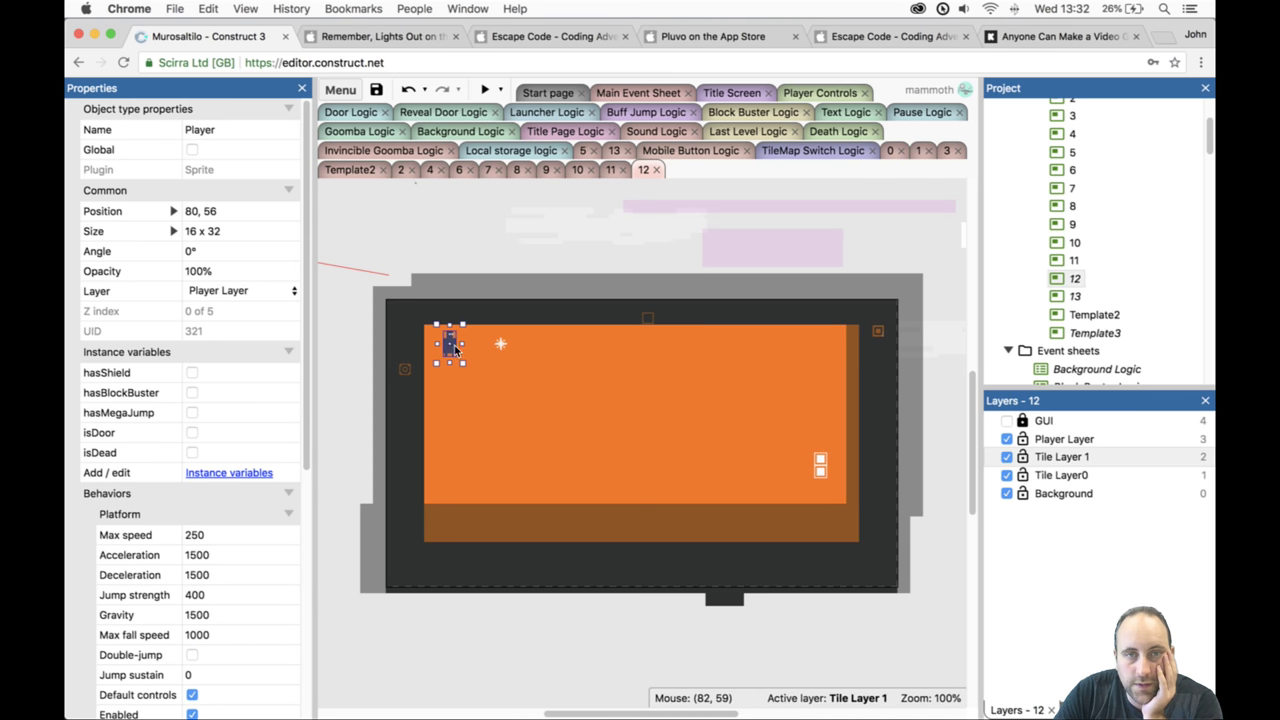
click(502, 347)
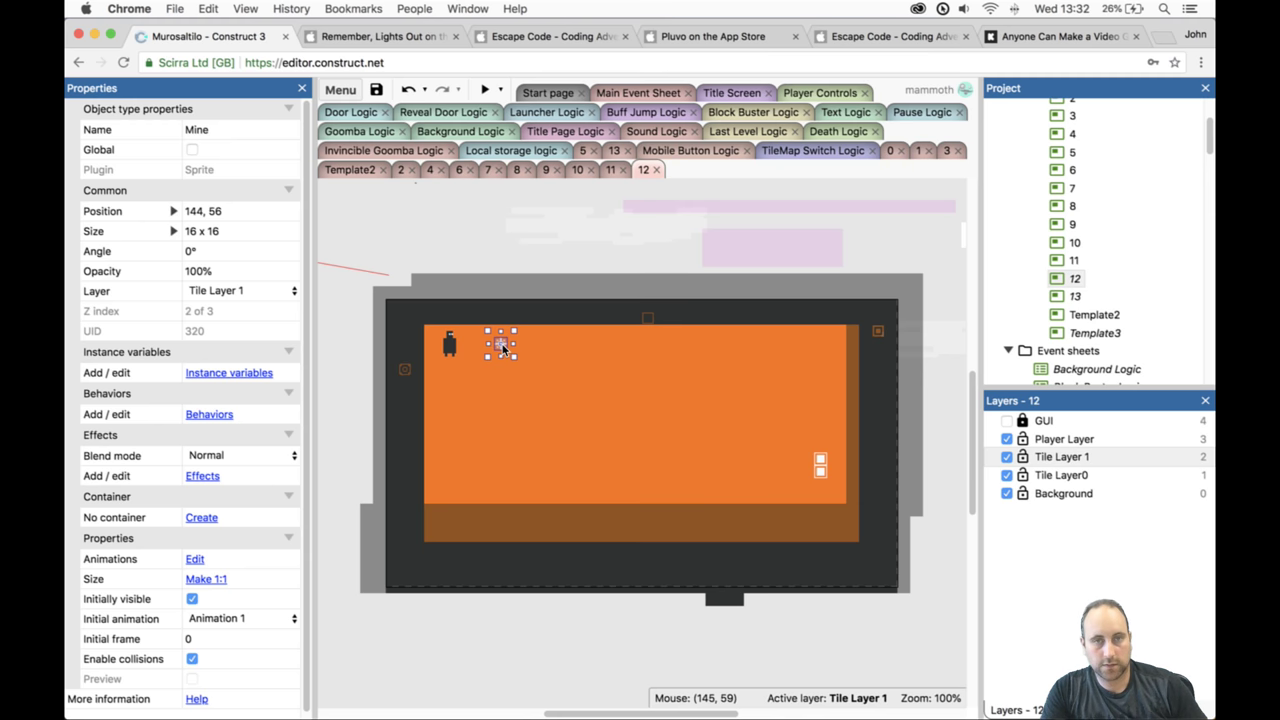
drag(502, 369, 500, 376)
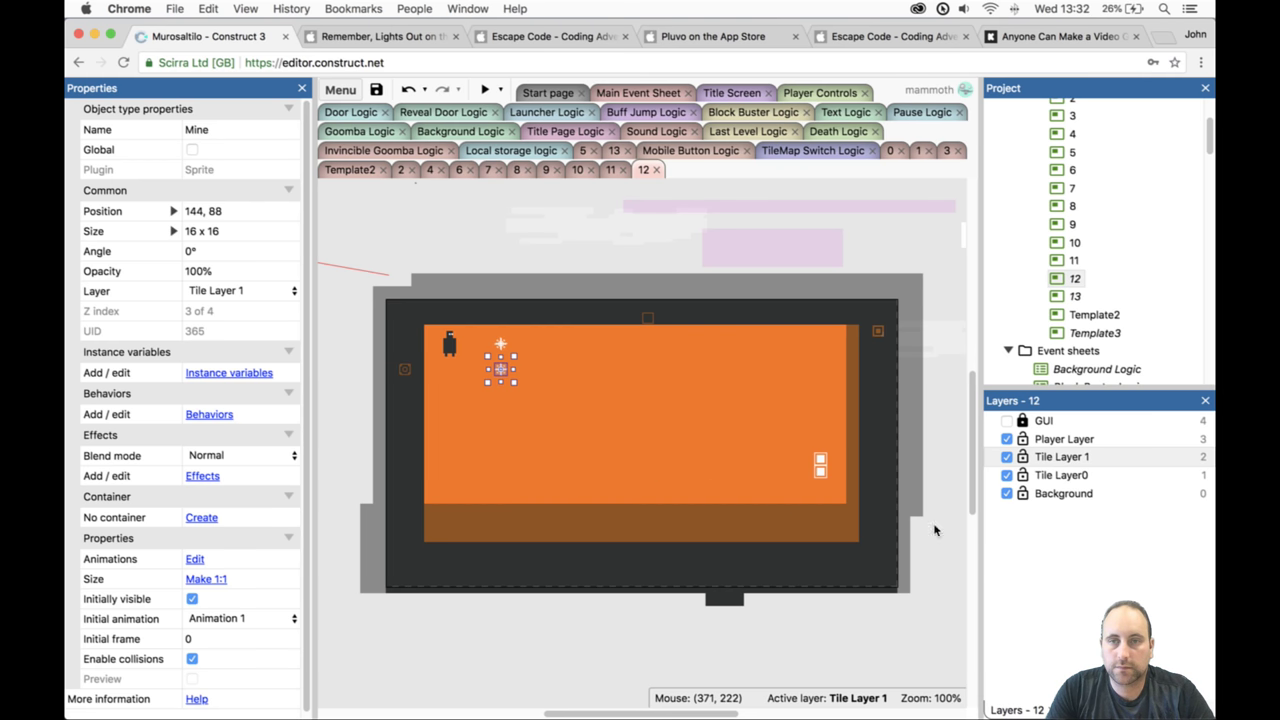
click(1030, 475)
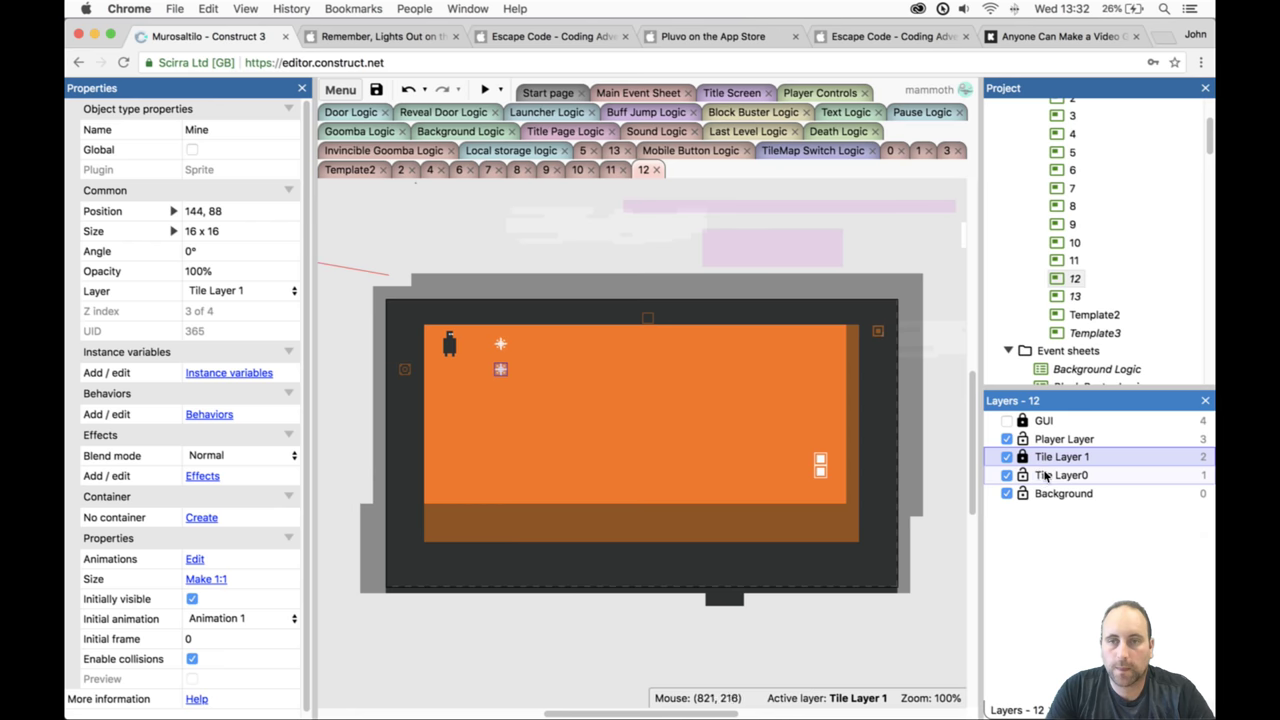
Paint dark tile ledges on Tilemap0: one below the player and one across the lower level.
click(673, 475)
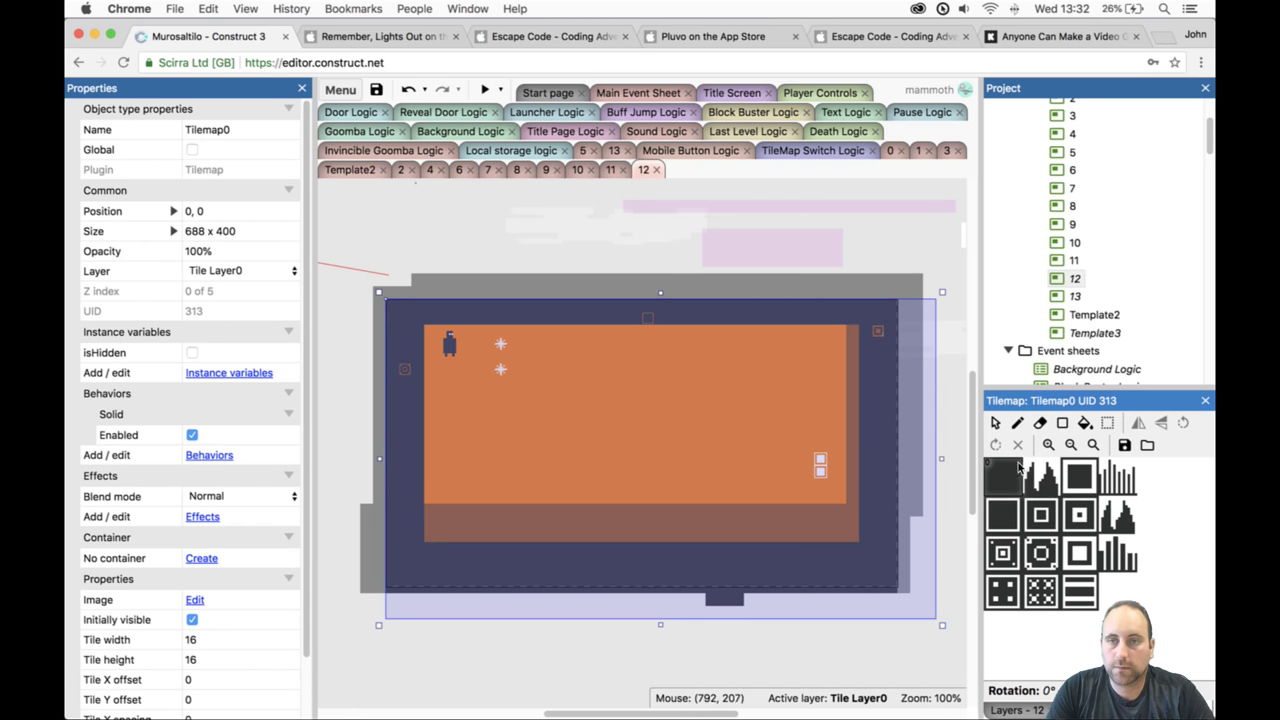
click(1040, 422)
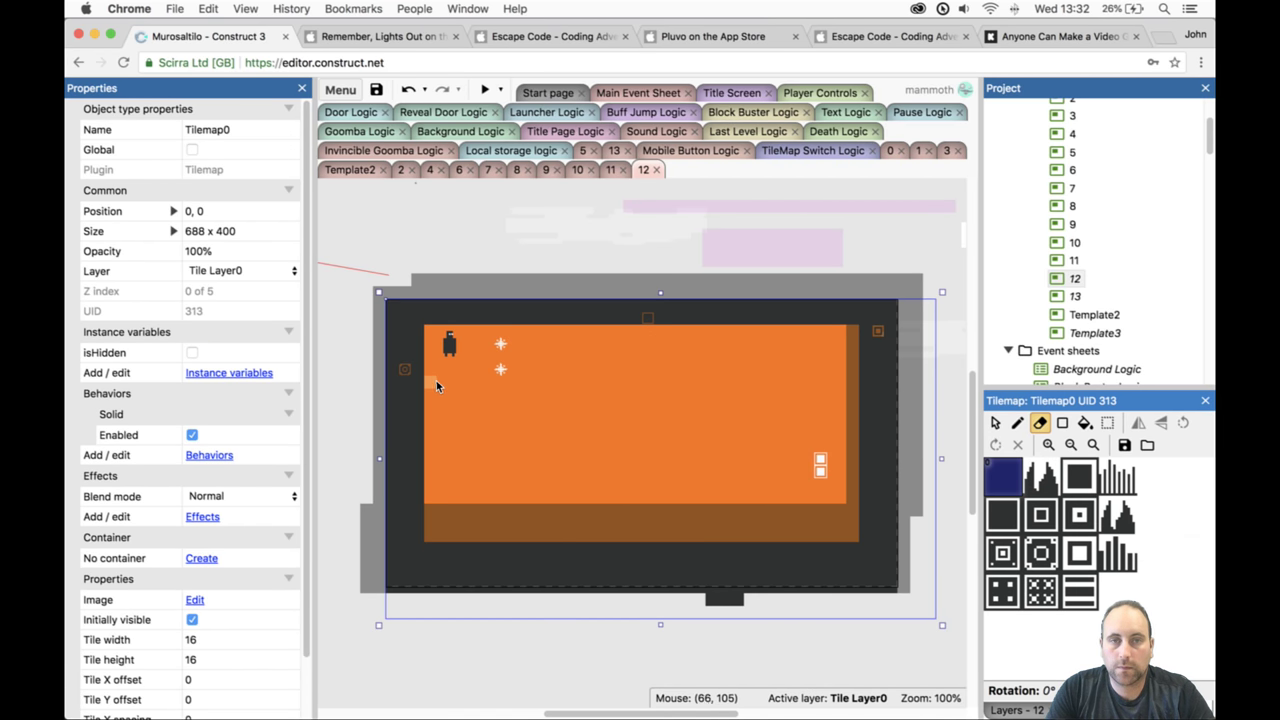
click(1062, 422)
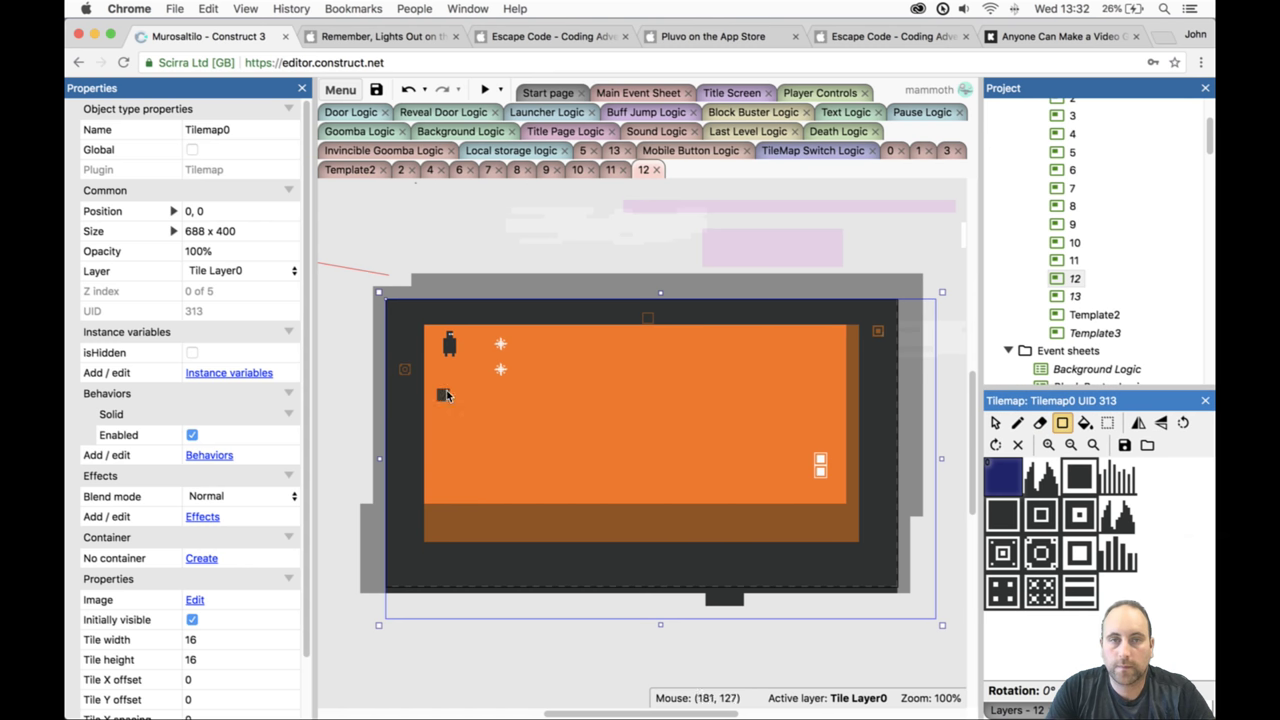
drag(433, 382, 495, 385)
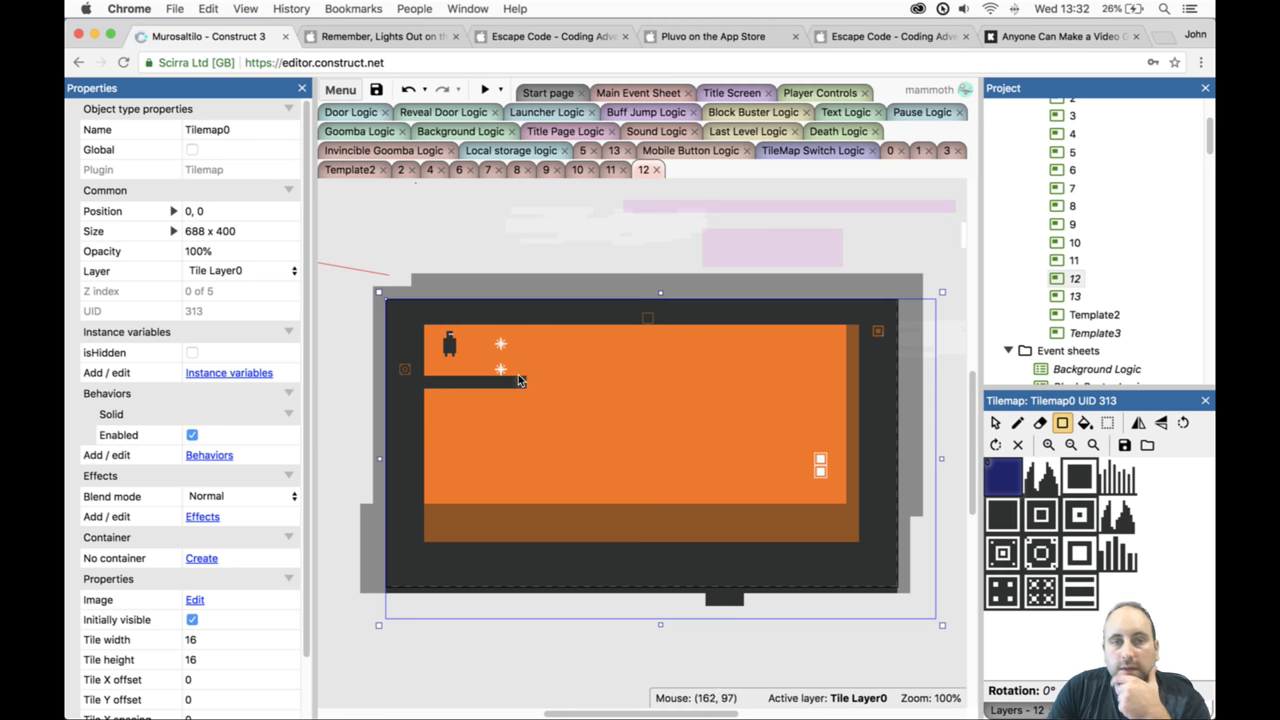
drag(516, 382, 795, 384)
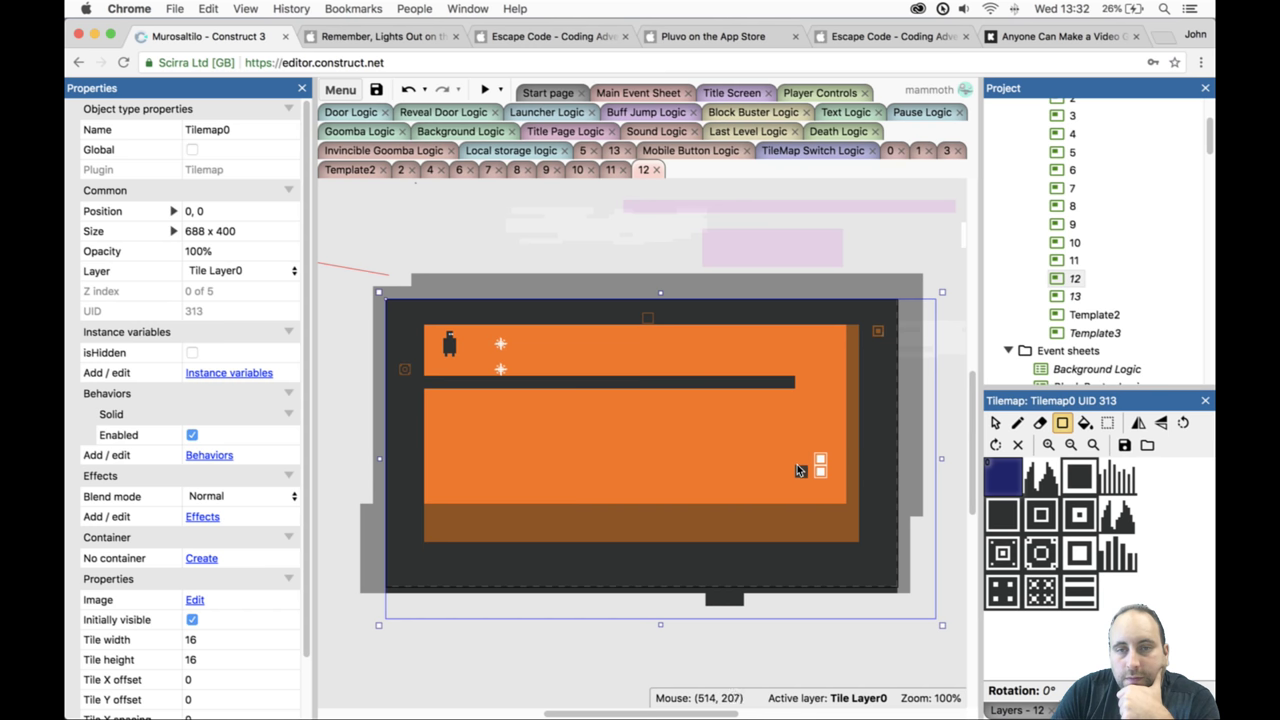
drag(800, 471, 480, 472)
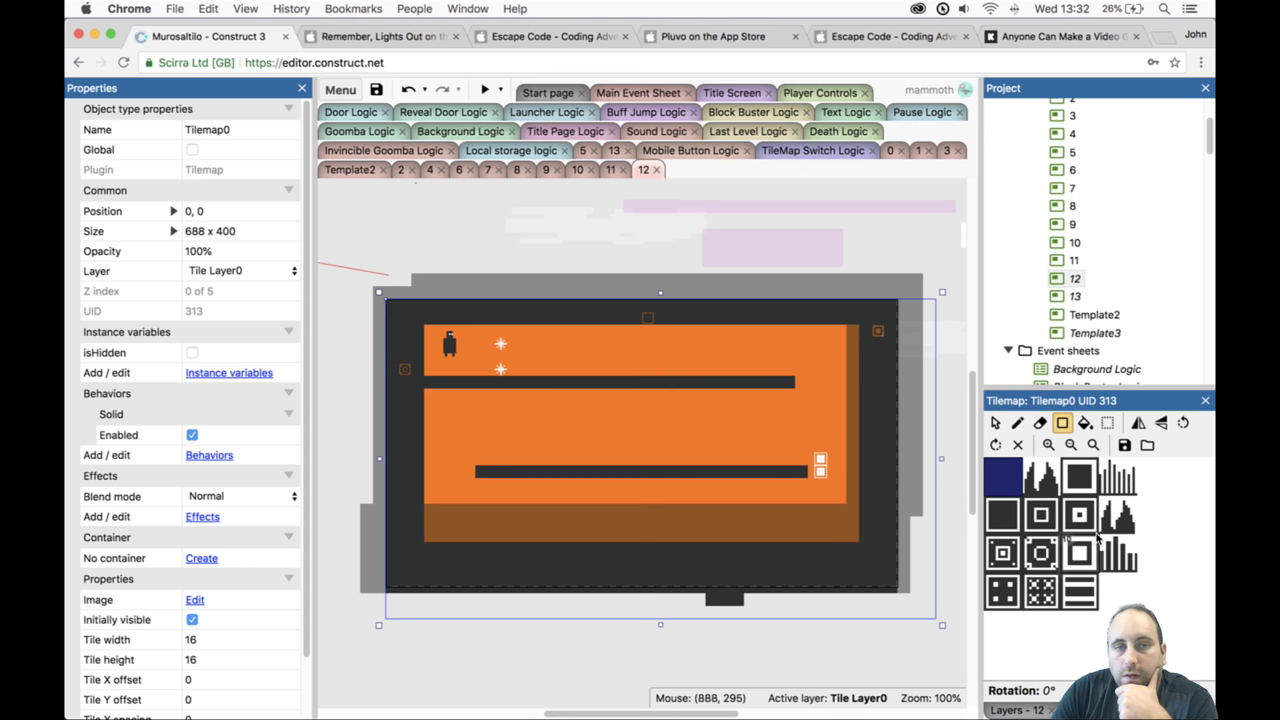
Lock Tile Layer0 and select the overlay tilemap on Tile Layer 1.
click(1015, 710)
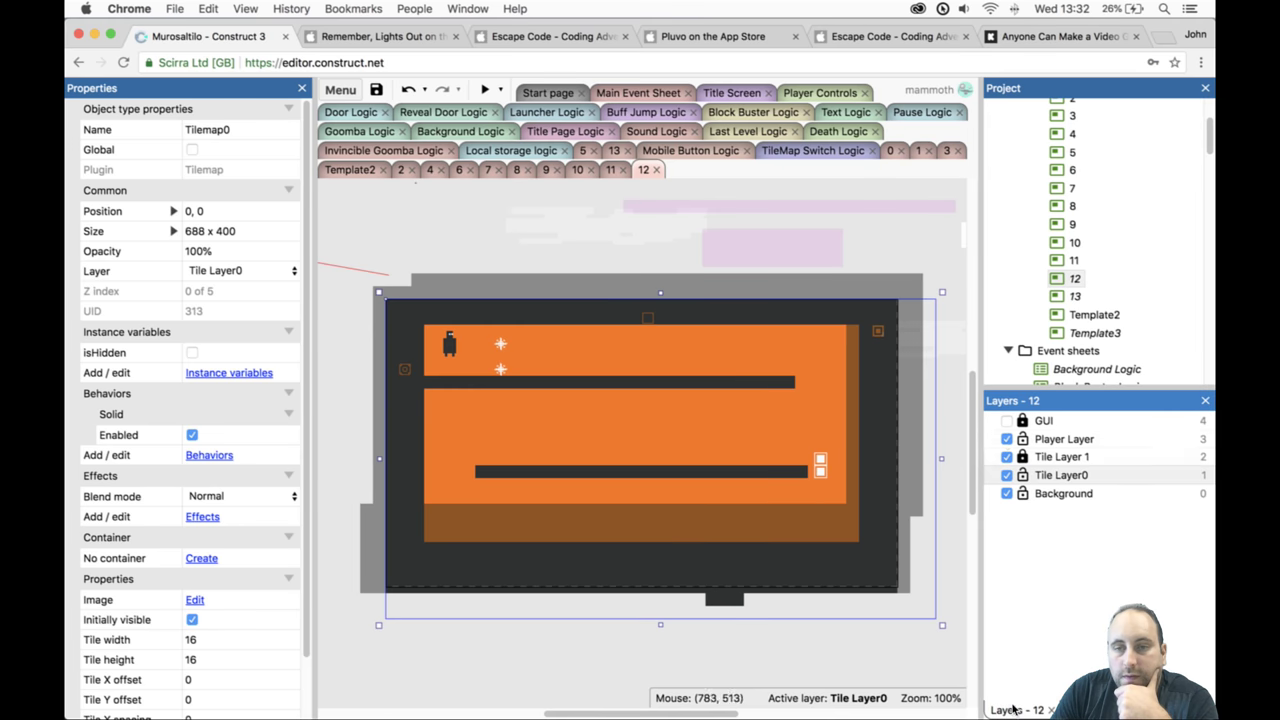
click(1030, 457)
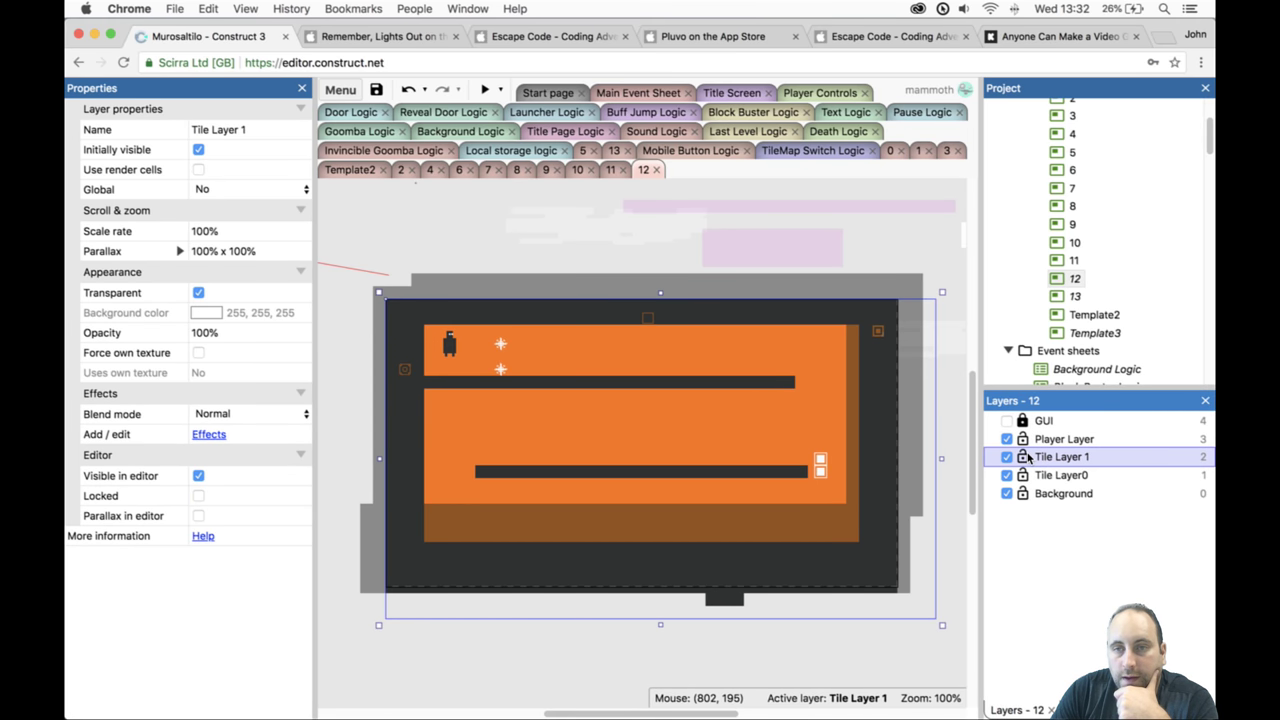
click(945, 624)
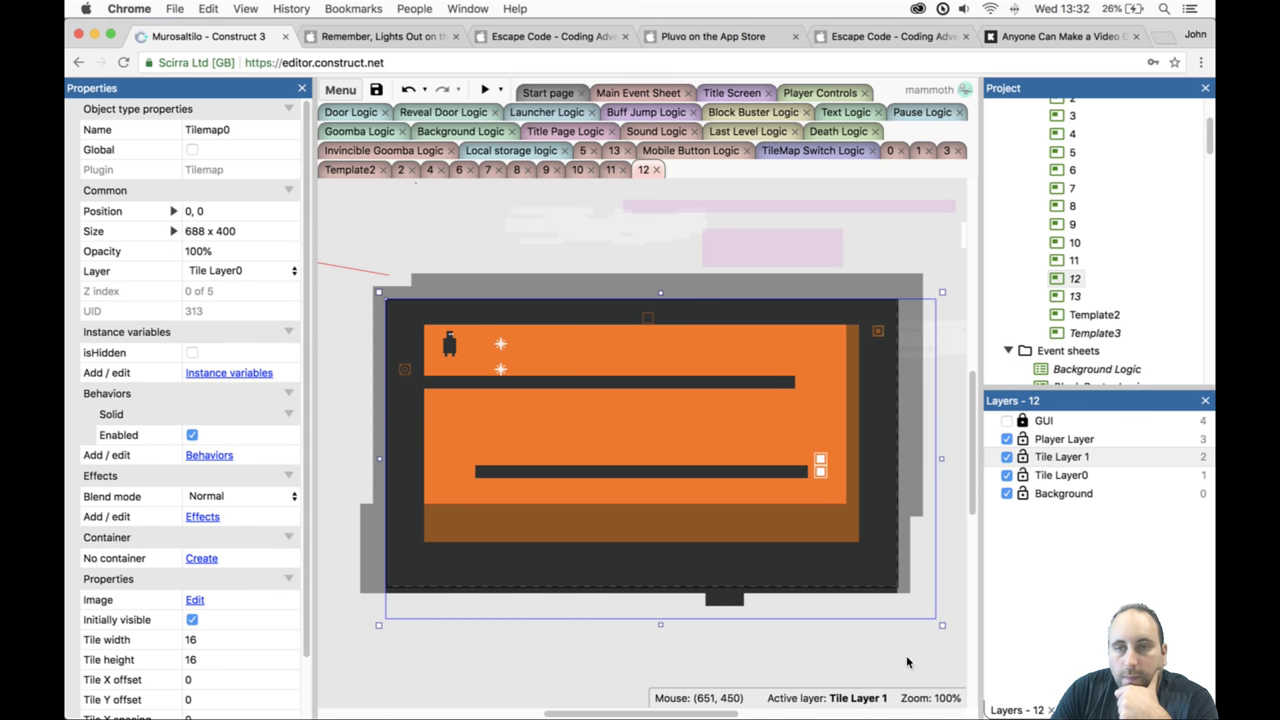
click(1022, 476)
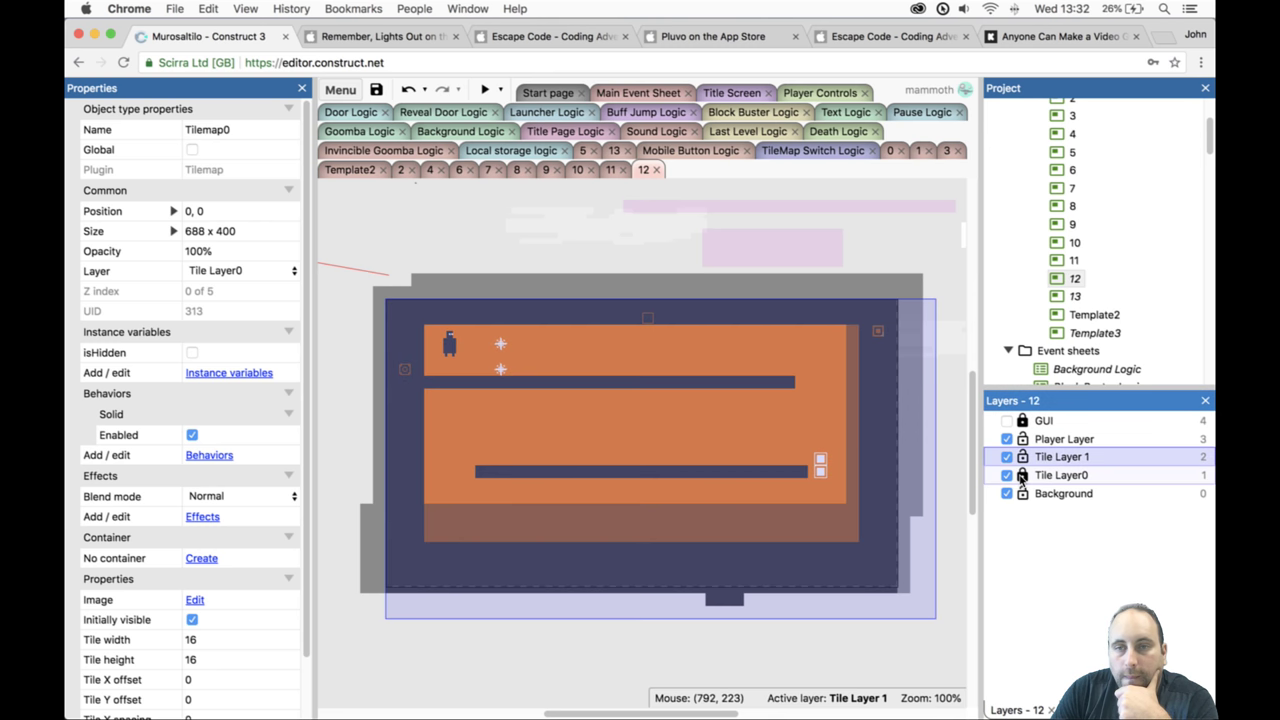
click(817, 497)
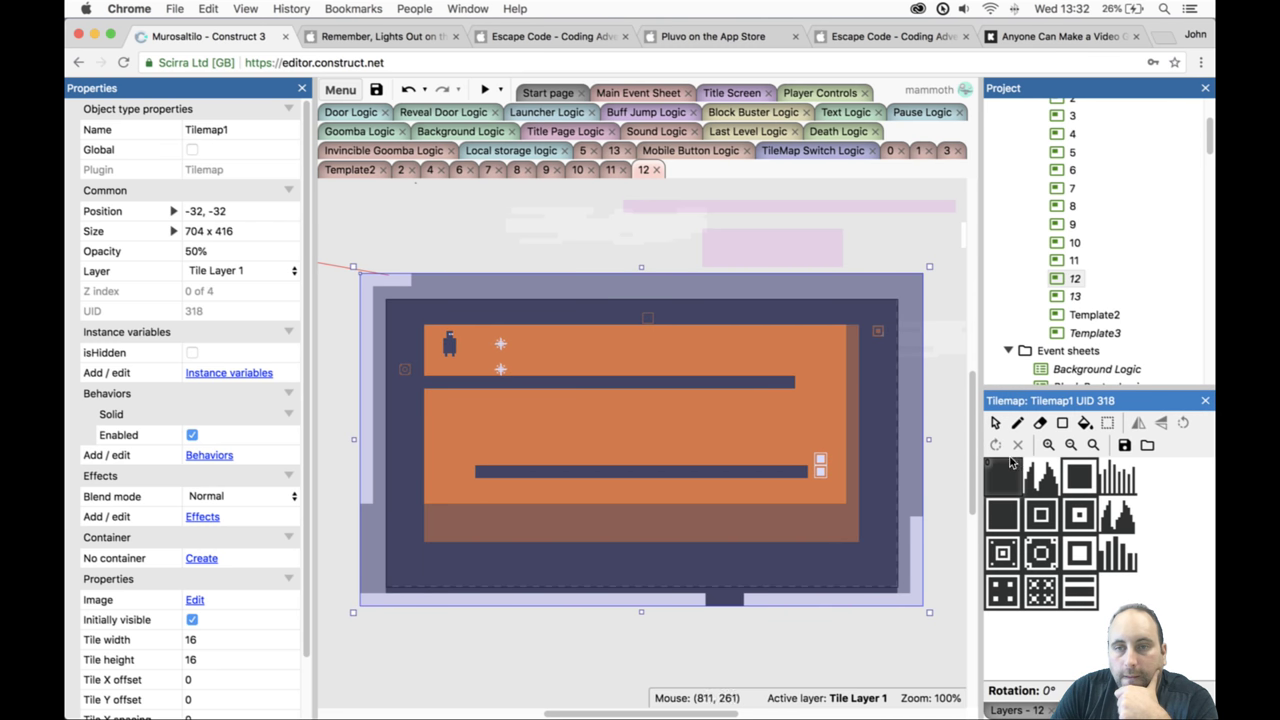
Paint brown floor strips under the upper ledge and above the lower ledge, and move the door beside the player.
click(1062, 422)
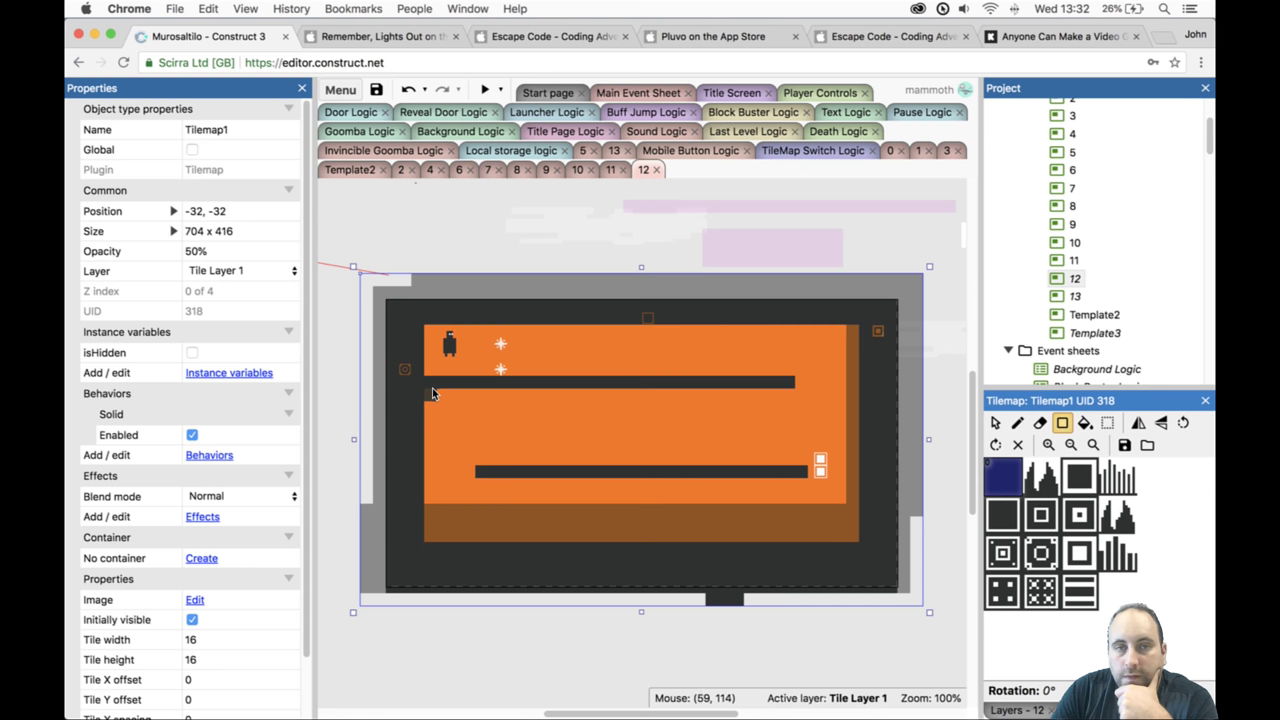
drag(436, 394, 804, 400)
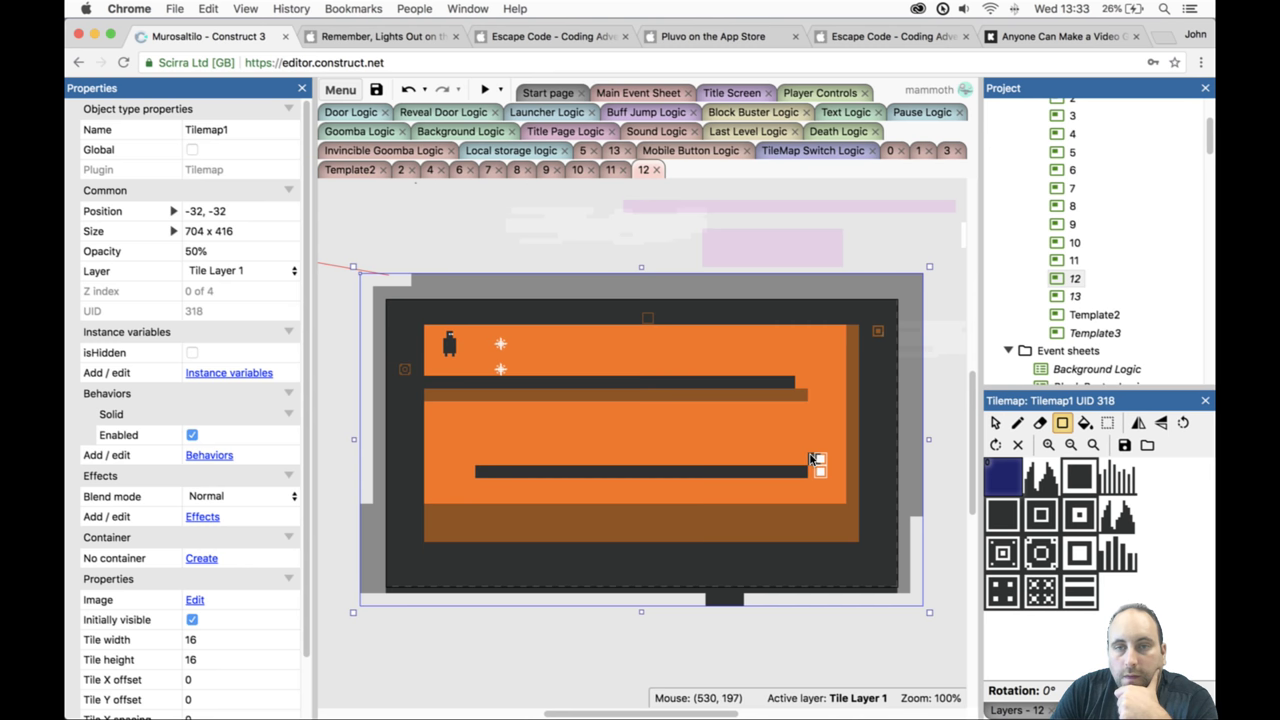
mouse_move(838, 459)
mouse_down()
mouse_move(474, 462)
mouse_move(508, 465)
mouse_up()
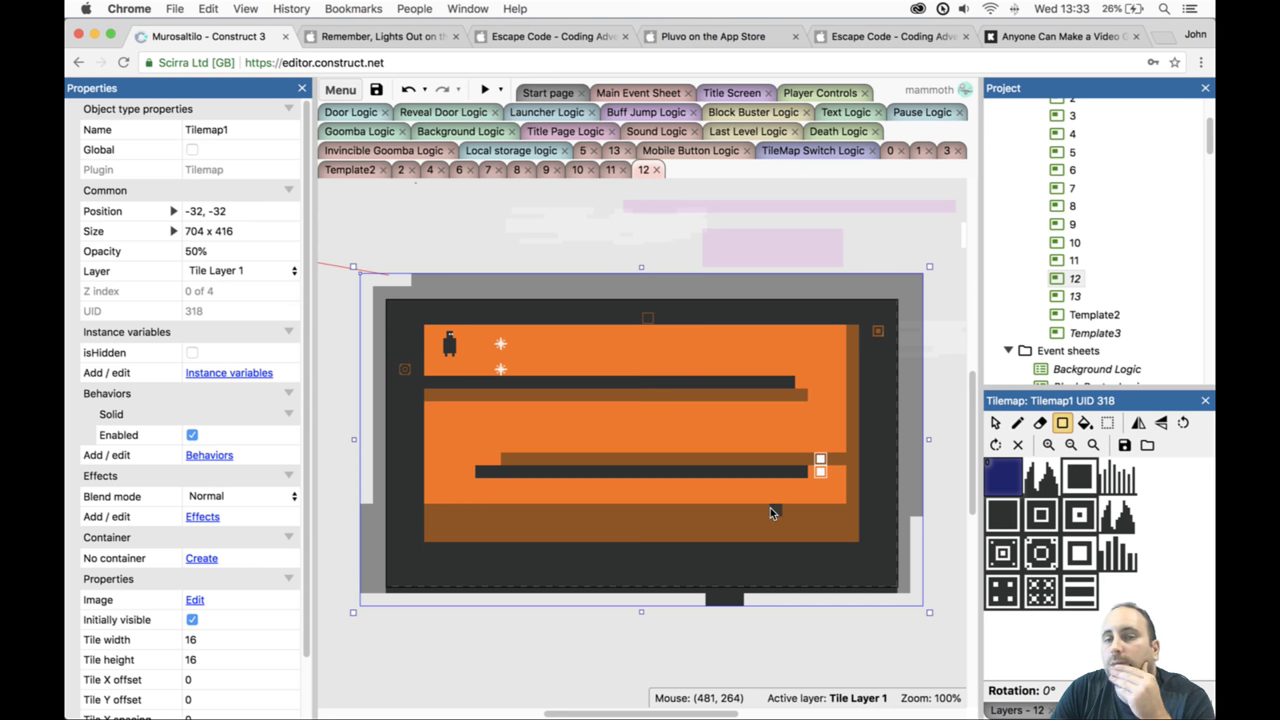
click(995, 423)
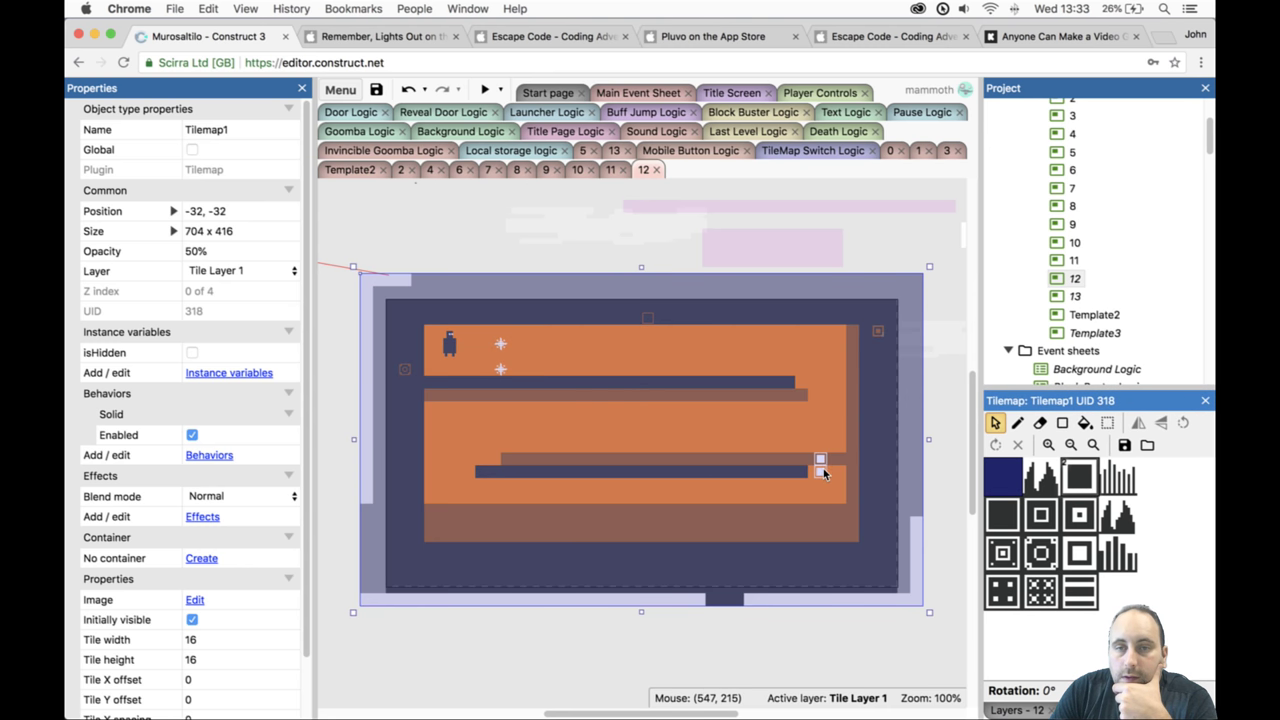
drag(822, 464, 433, 368)
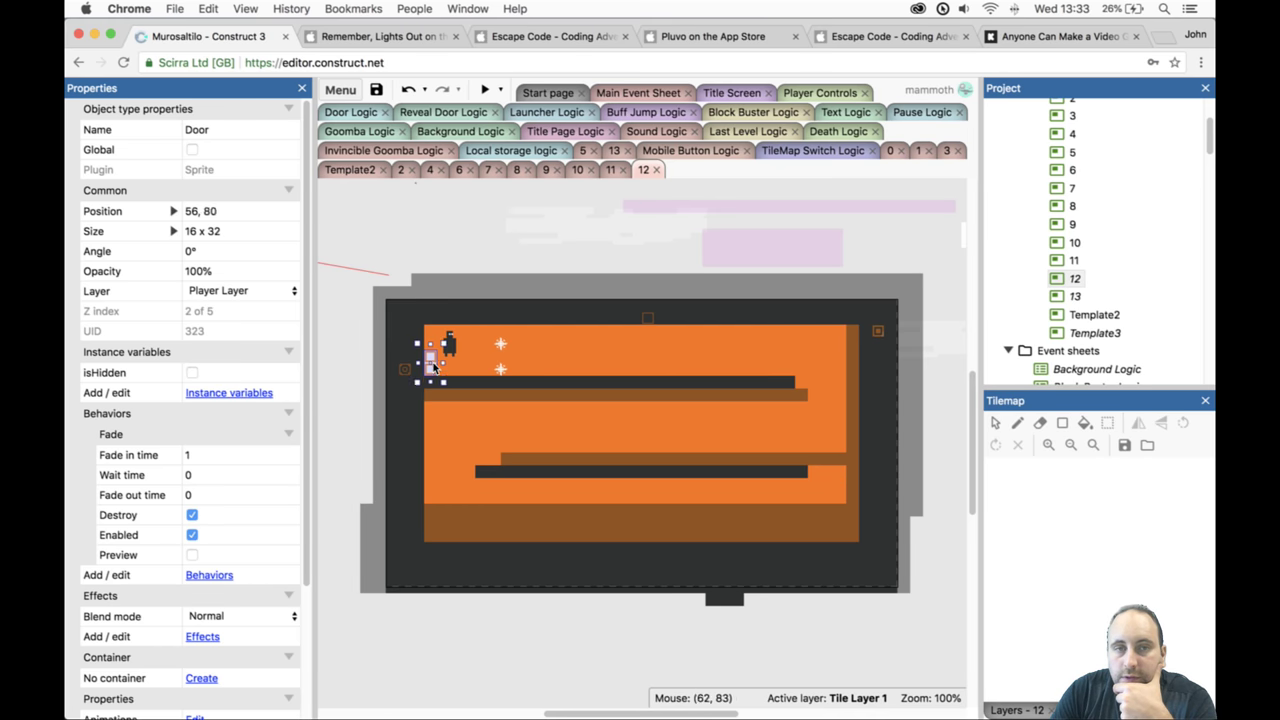
Make the door start hidden, place a Reveal trigger at 552, 272 on the lower-right floor, and preview.
click(192, 373)
scroll(1097, 288, down, 10)
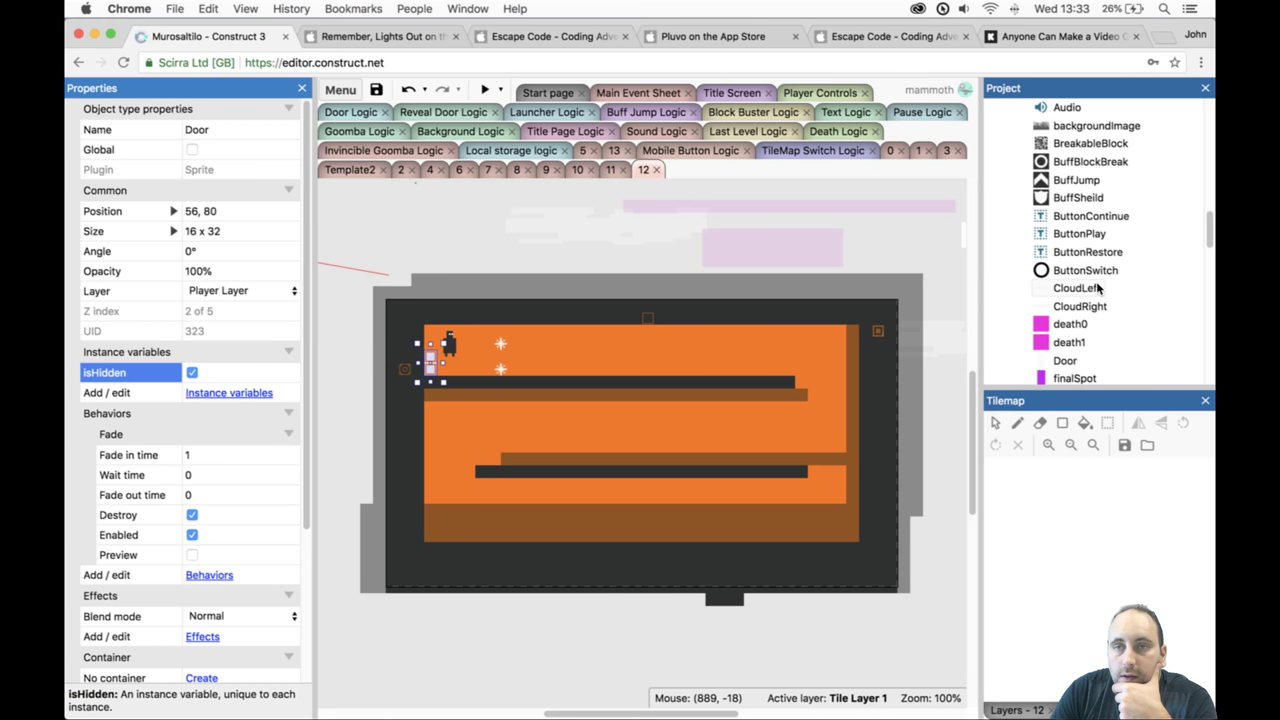
scroll(1097, 280, up, 2)
scroll(1097, 265, down, 3)
scroll(1095, 265, down, 3)
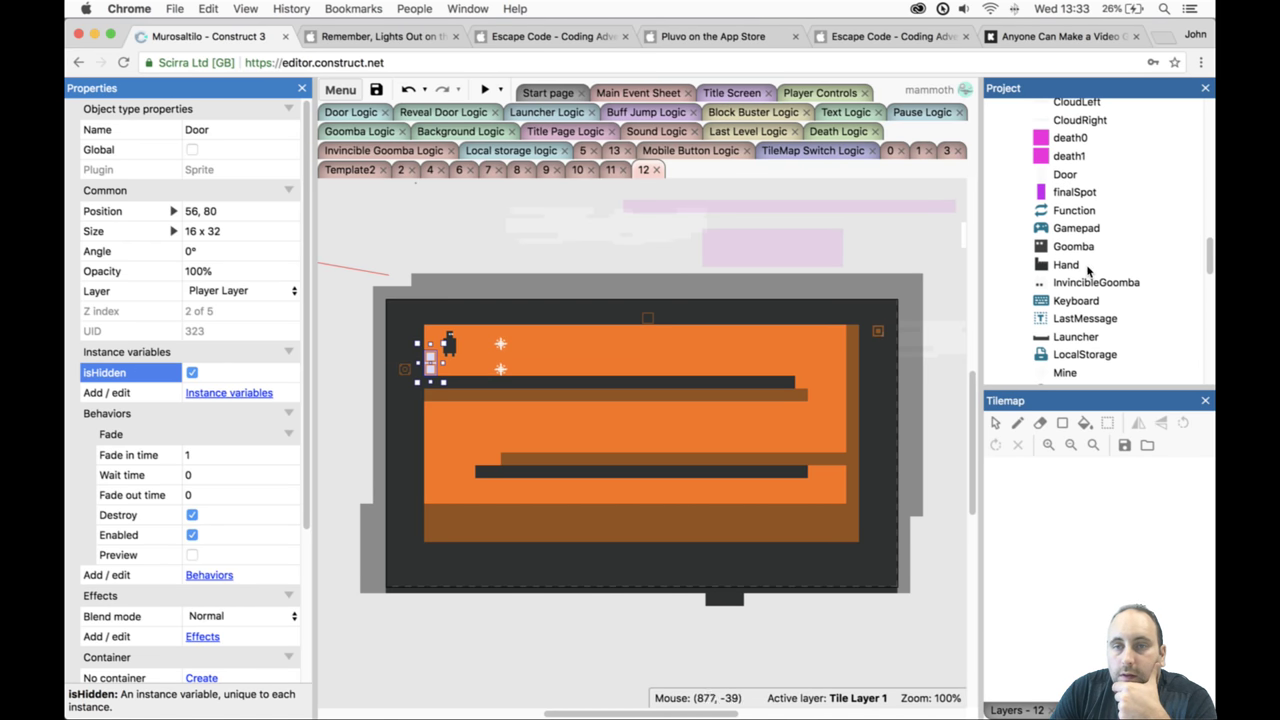
scroll(1085, 283, down, 6)
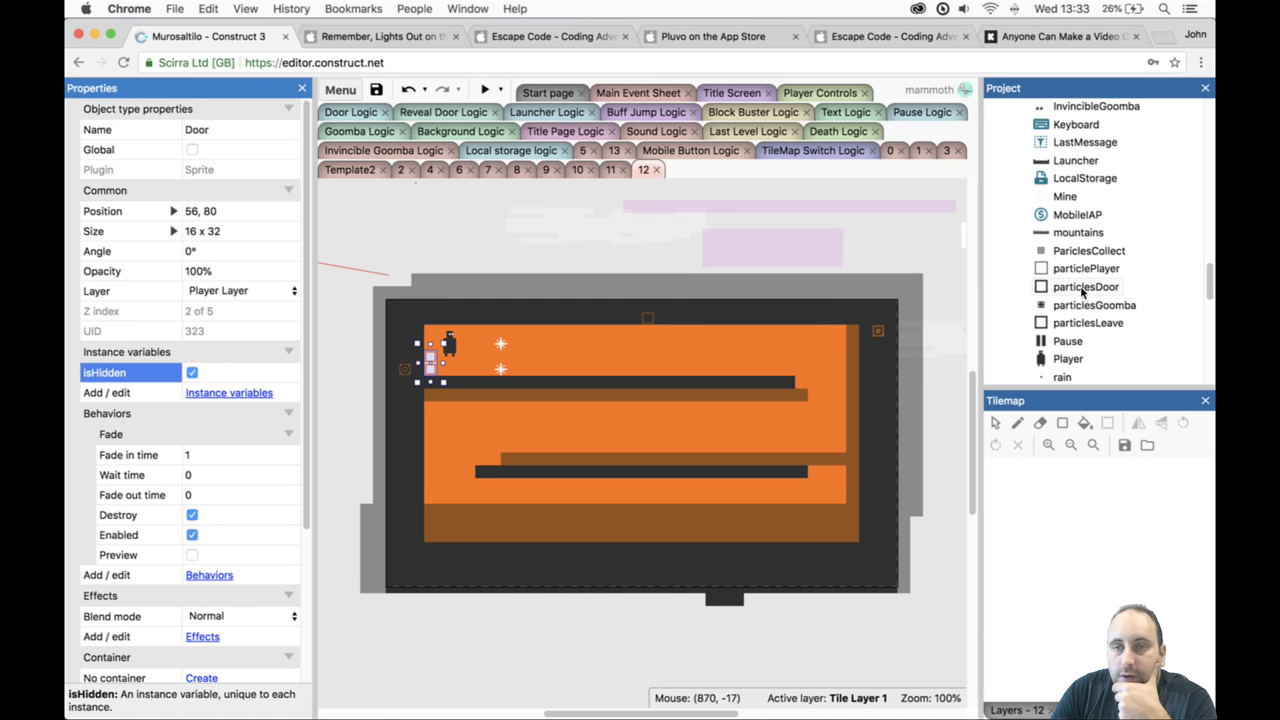
drag(1070, 281, 852, 526)
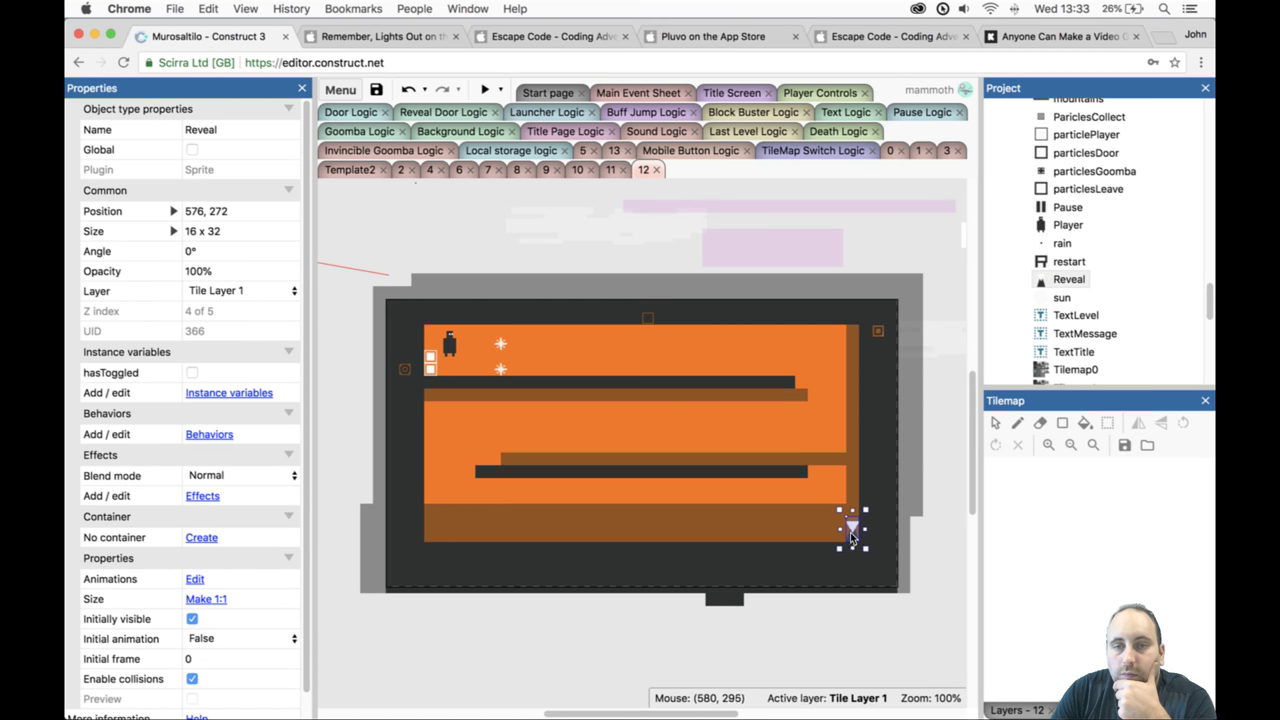
drag(852, 537, 834, 535)
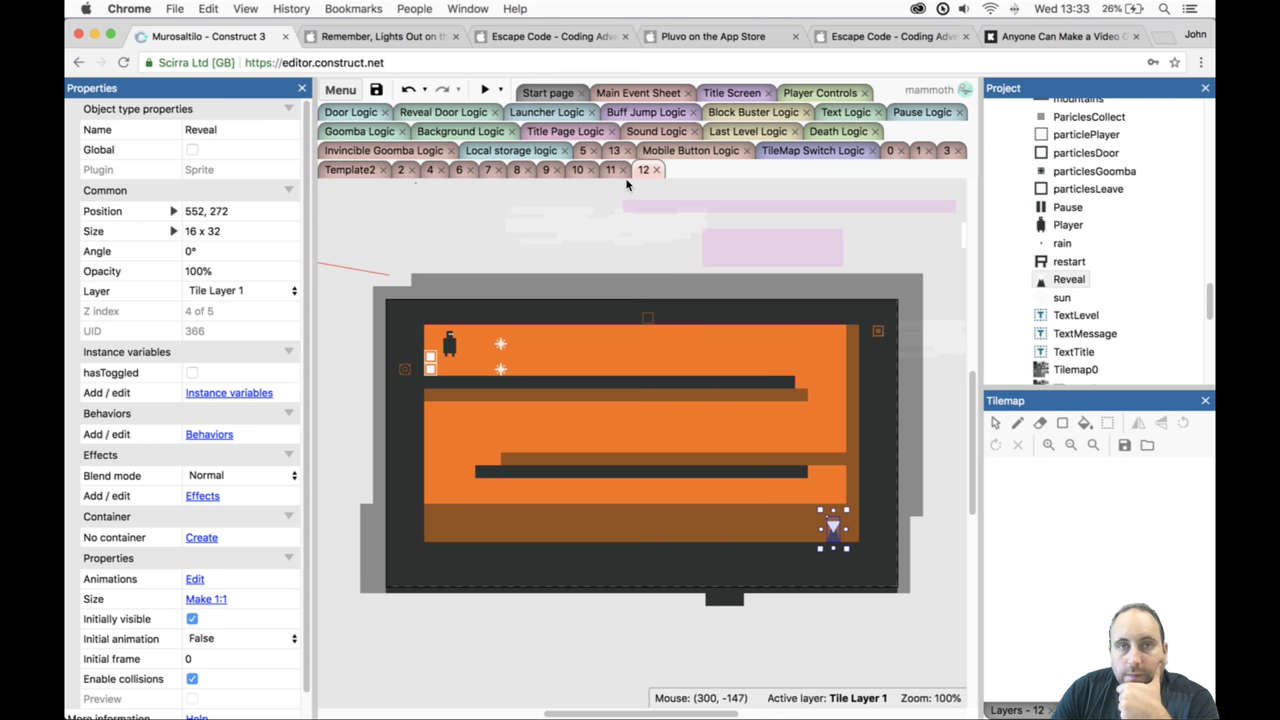
click(484, 89)
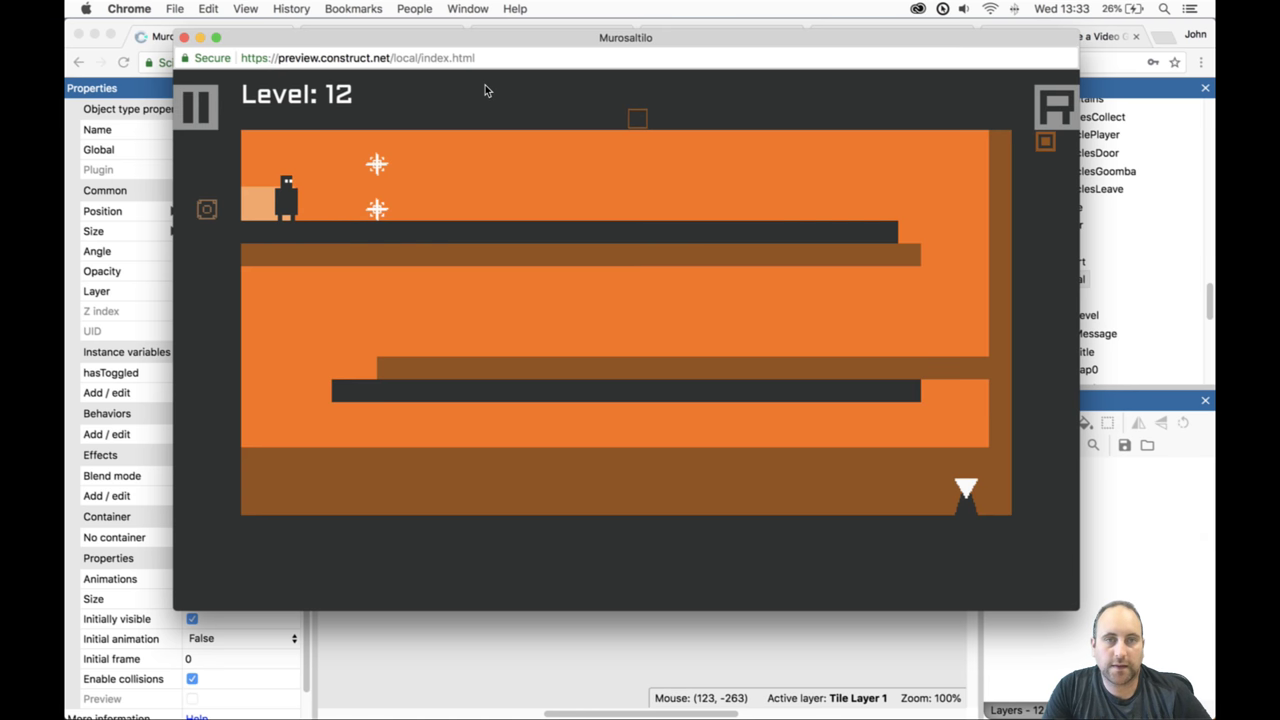
Test level 12 in preview, inspect the mine's image, and preview it once more.
key(Right)
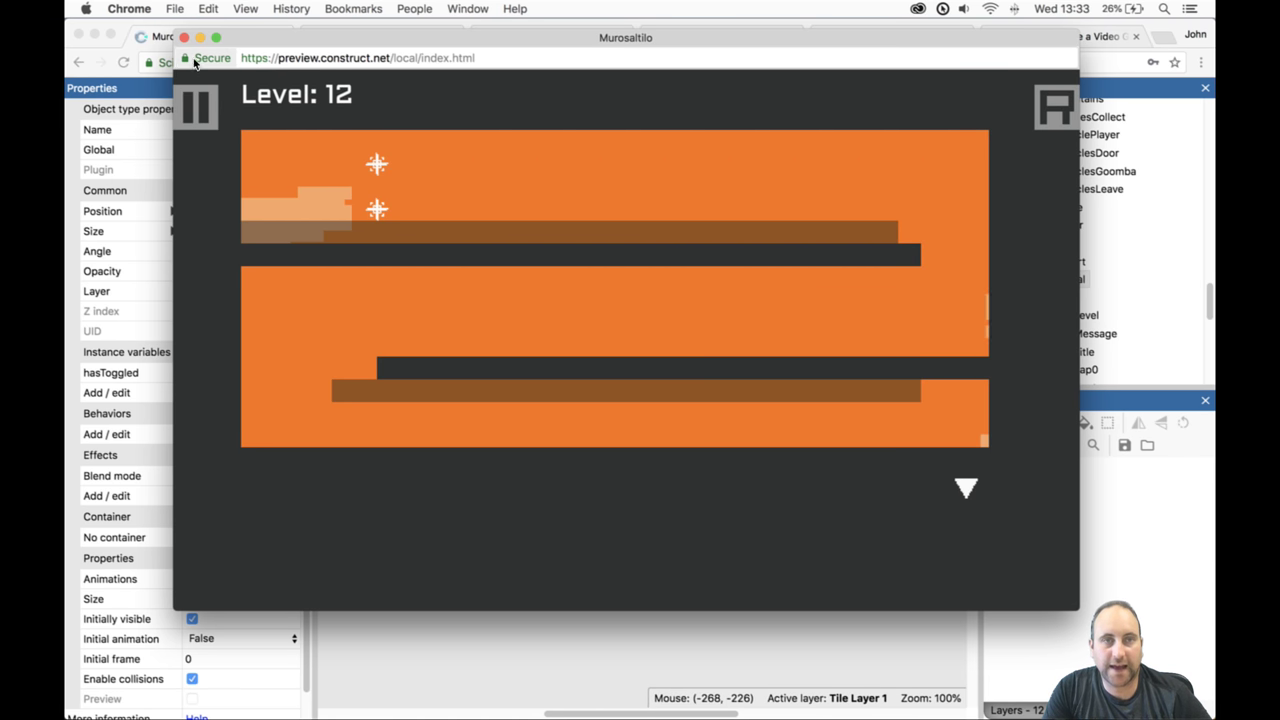
click(184, 37)
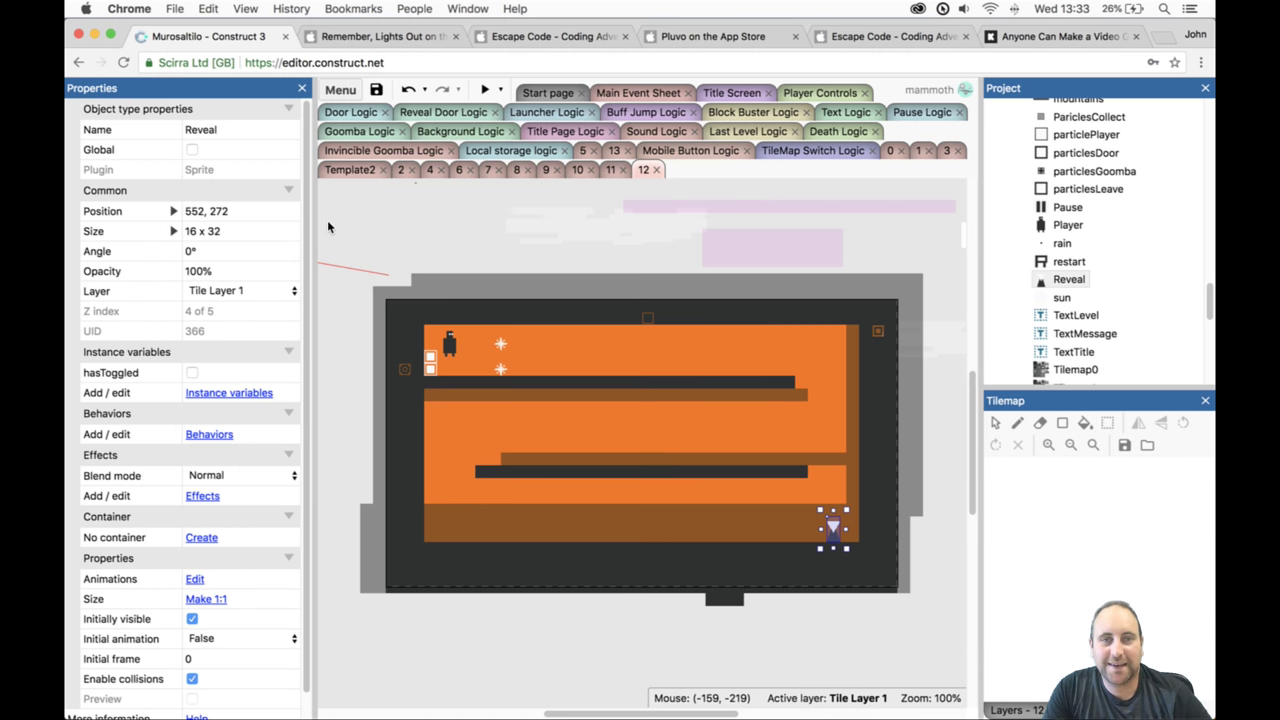
click(501, 365)
double_click(503, 362)
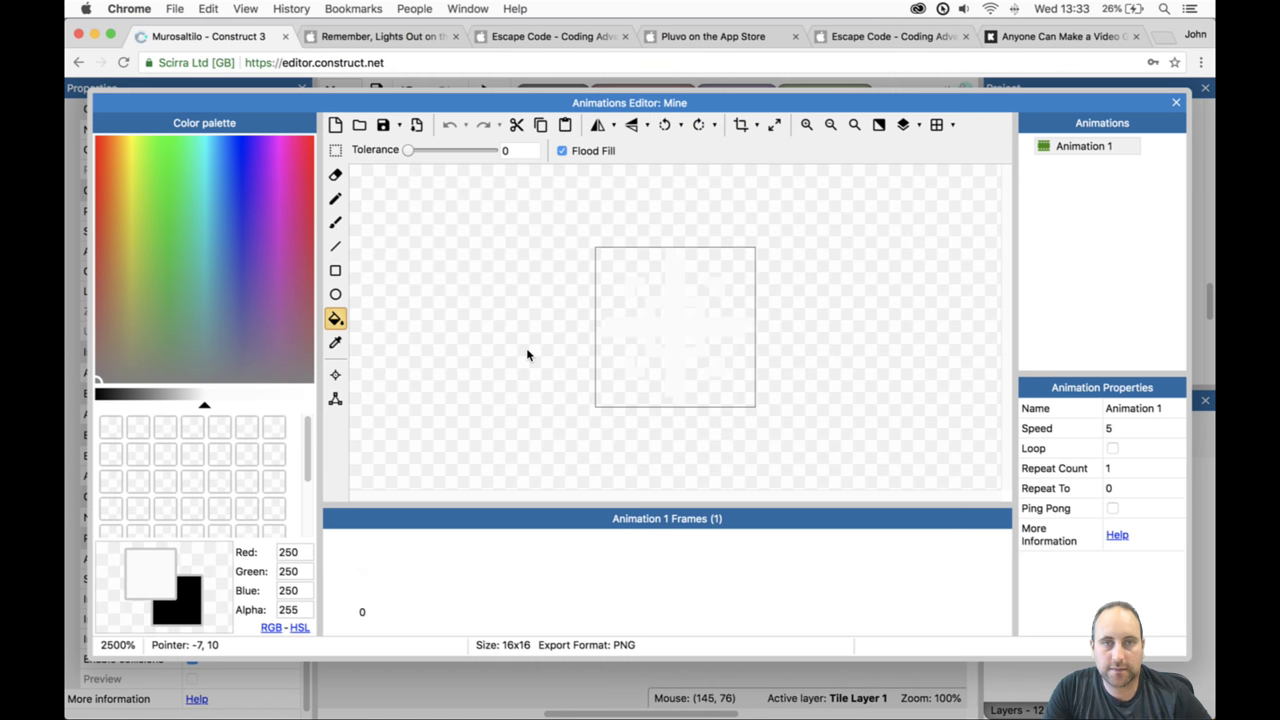
click(1176, 102)
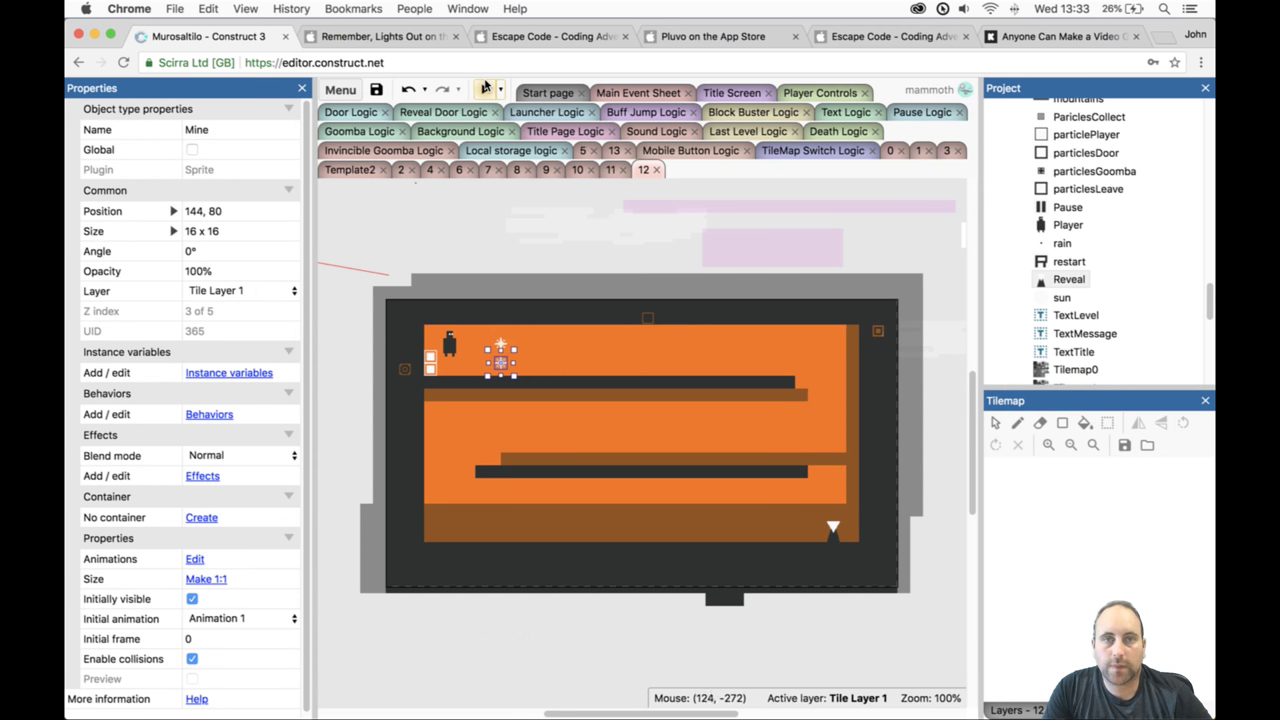
click(486, 86)
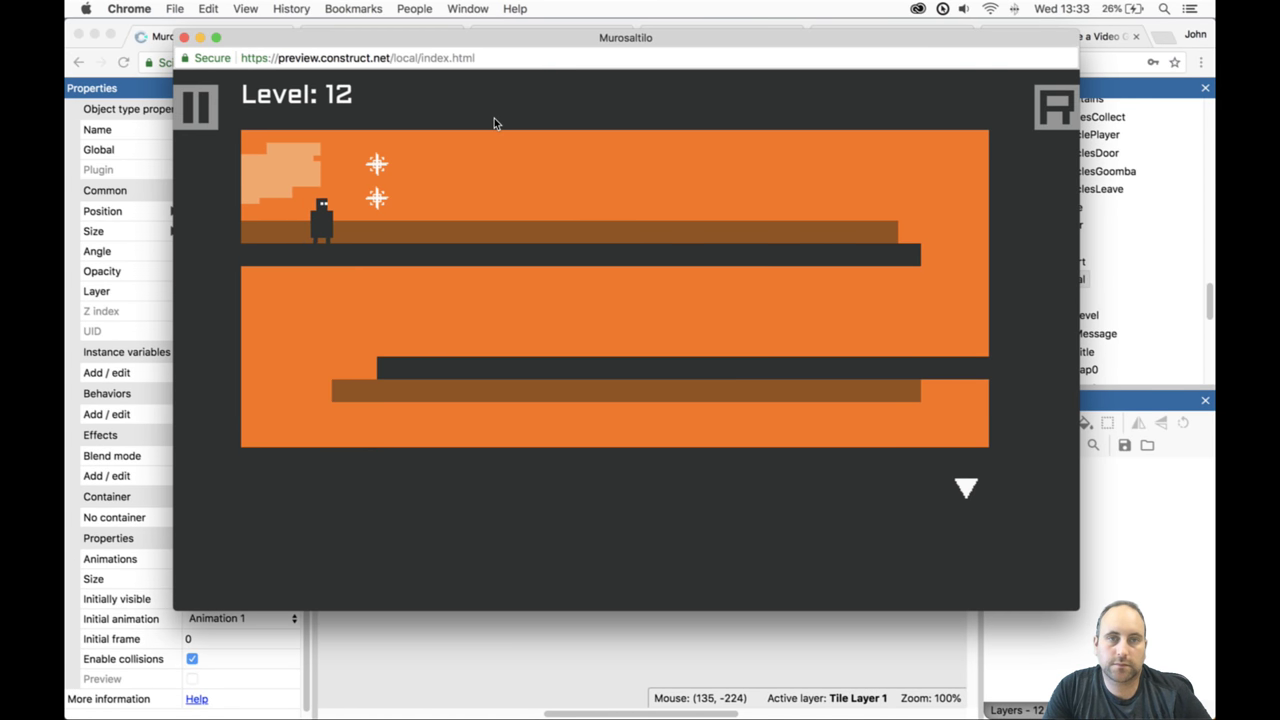
click(185, 38)
Raise the mine one tile to 144, 72 and test the change in a fresh preview.
drag(504, 368, 509, 357)
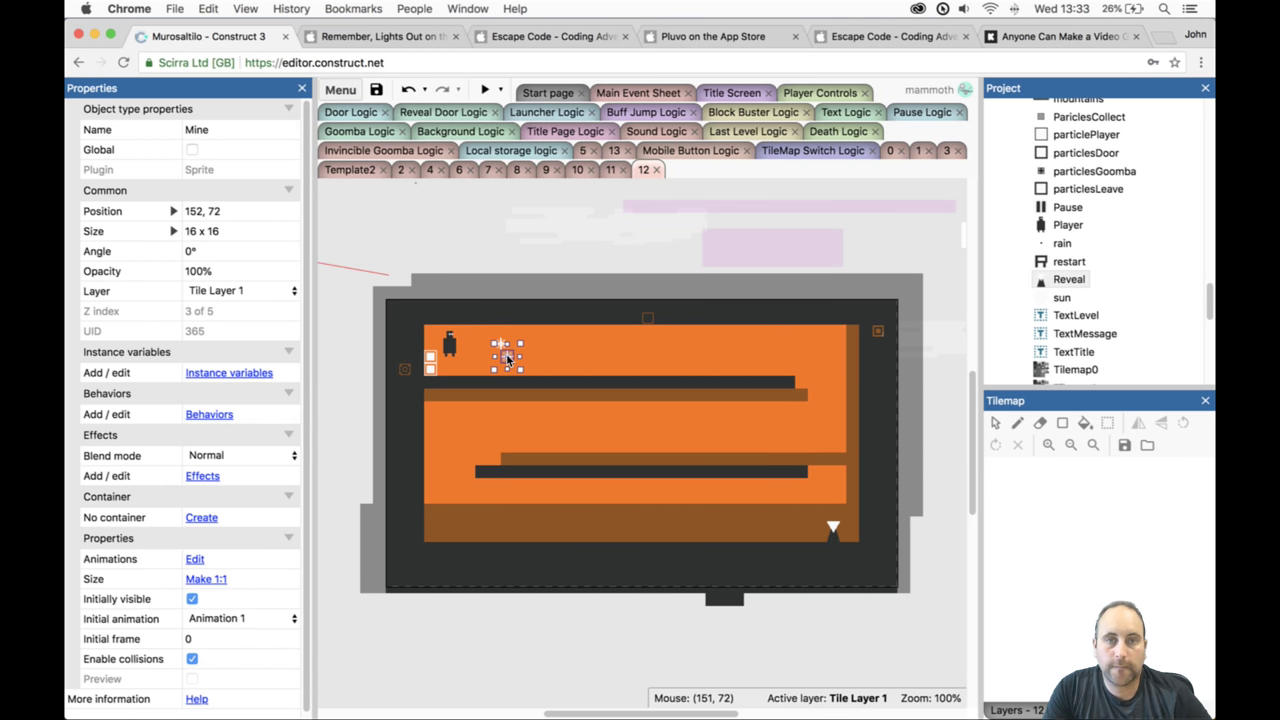
click(484, 90)
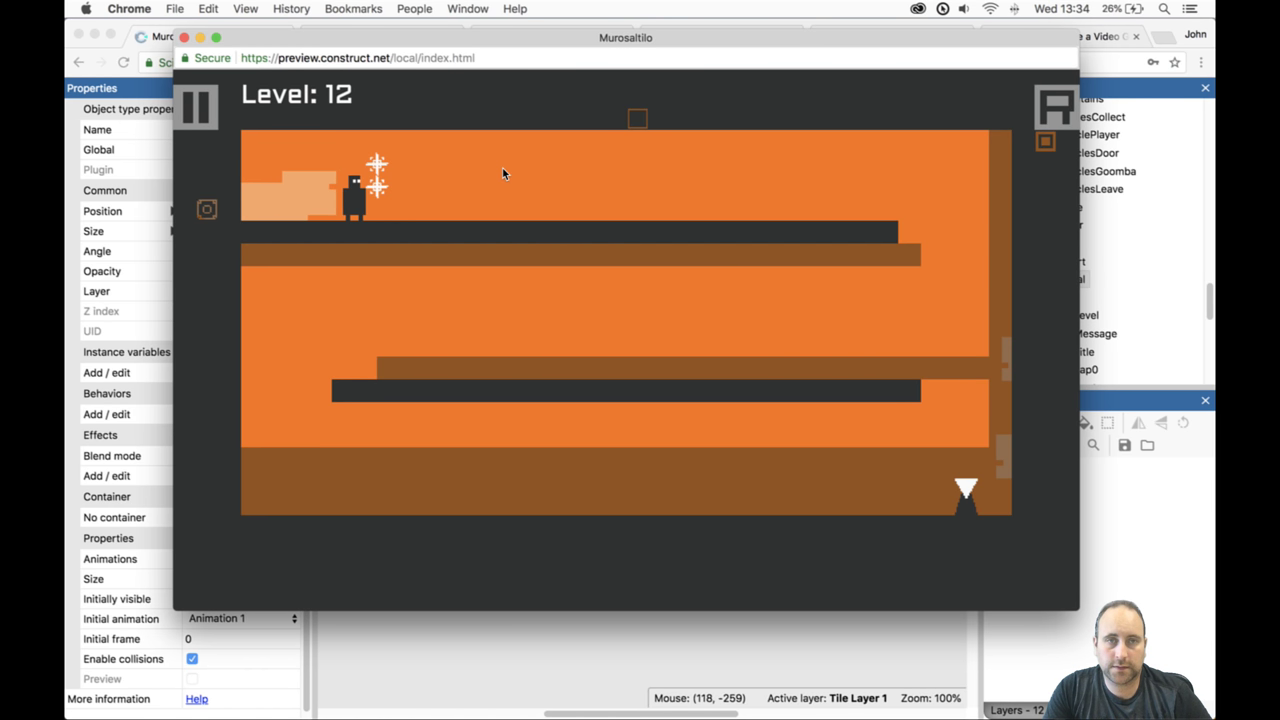
key(space)
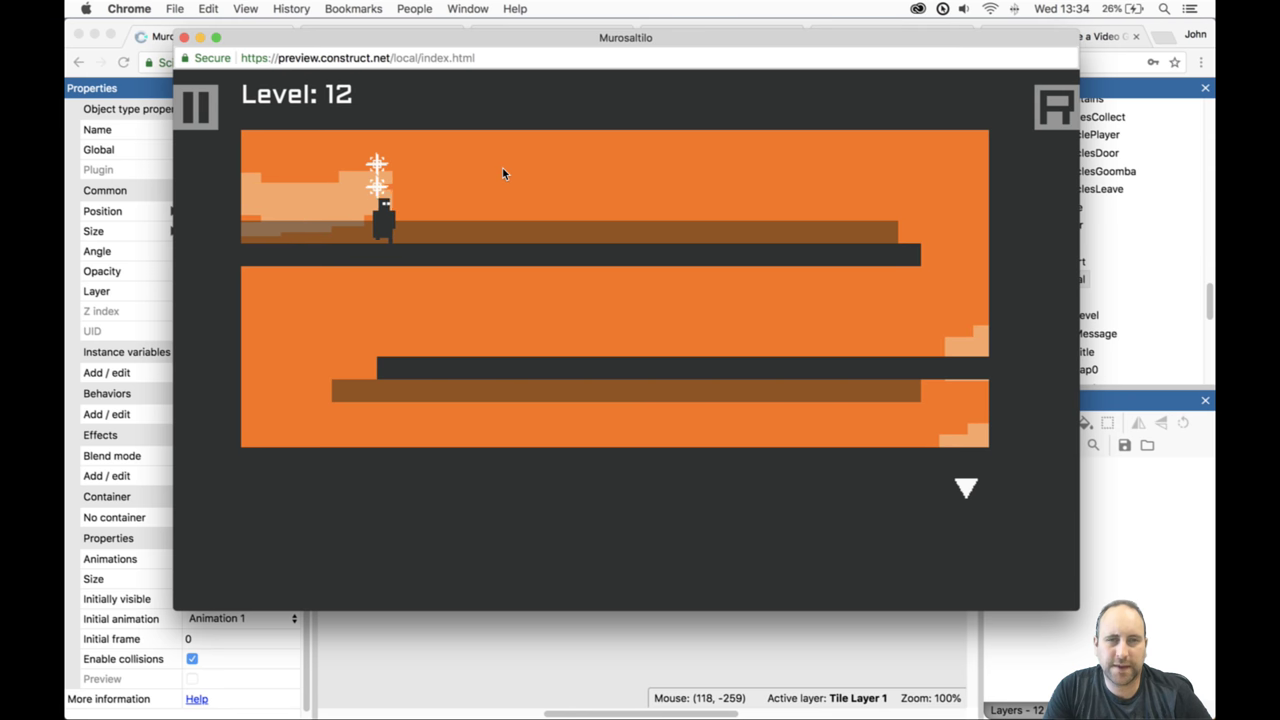
key(Left)
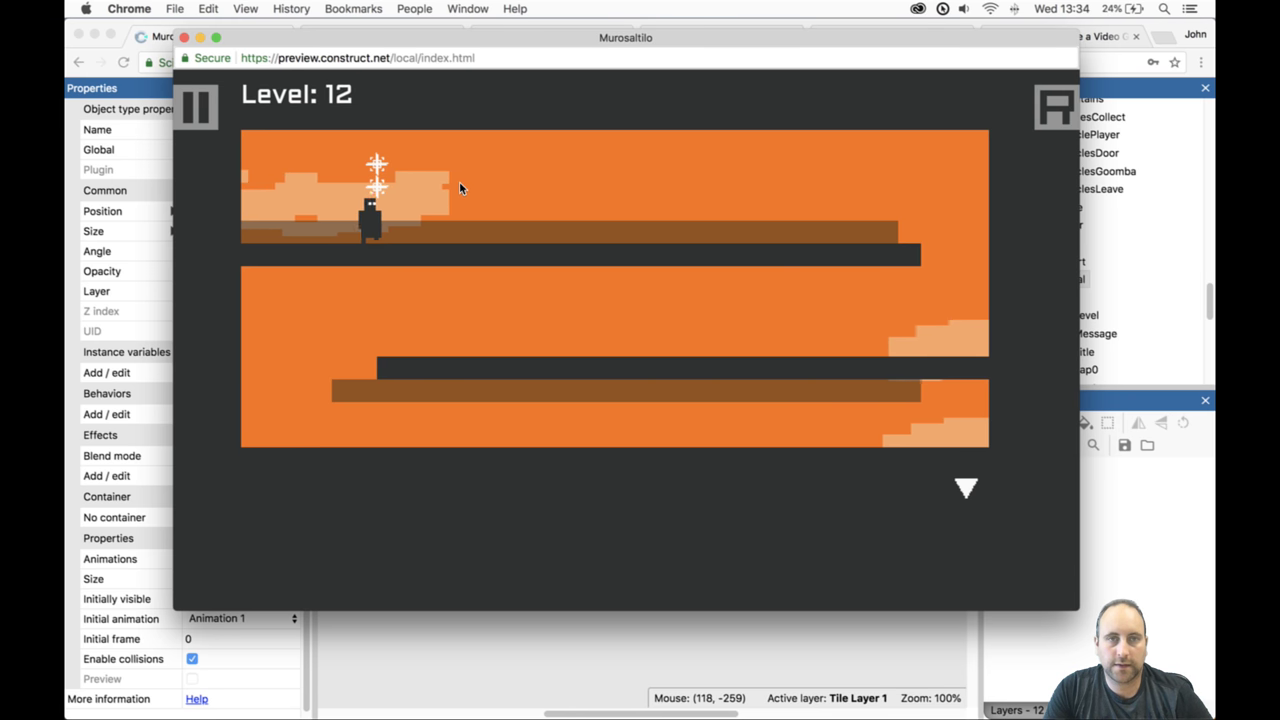
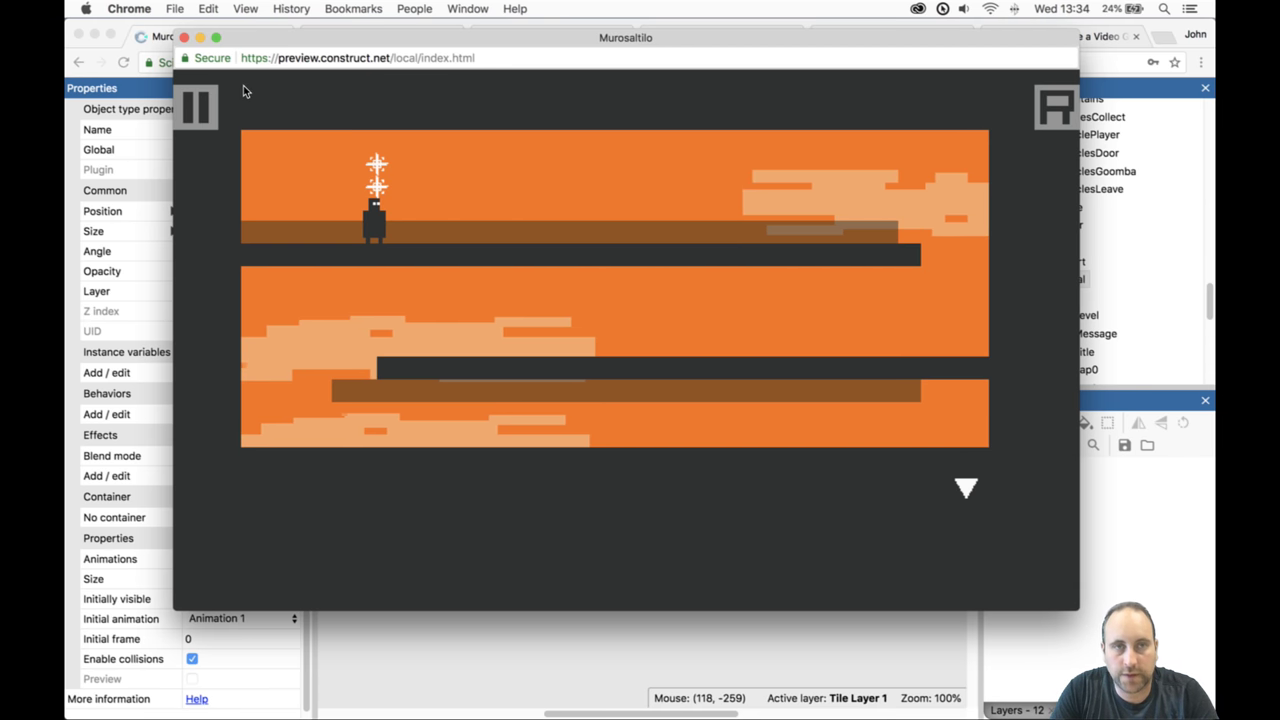
Duplicate the two-mine stack to the right, seating the copy at X 248 on the upper floor.
click(184, 37)
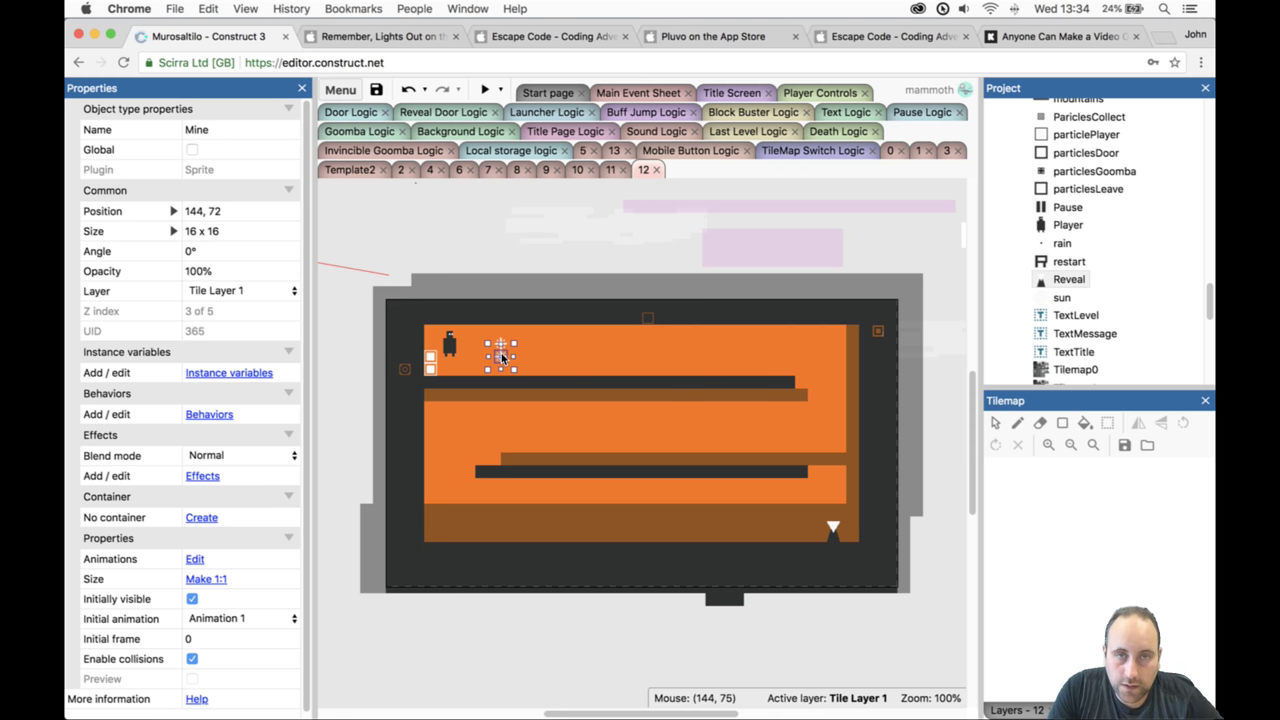
ctrl+scroll(500, 349, up, 5)
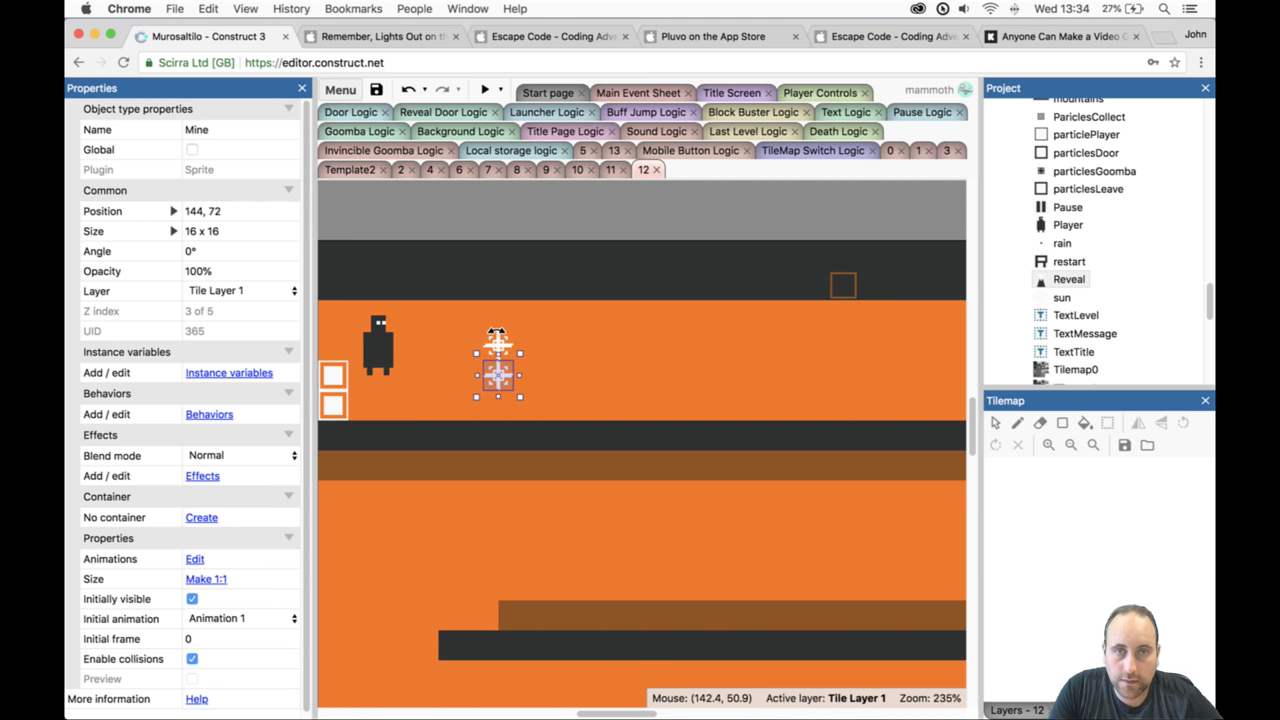
click(498, 333)
click(498, 350)
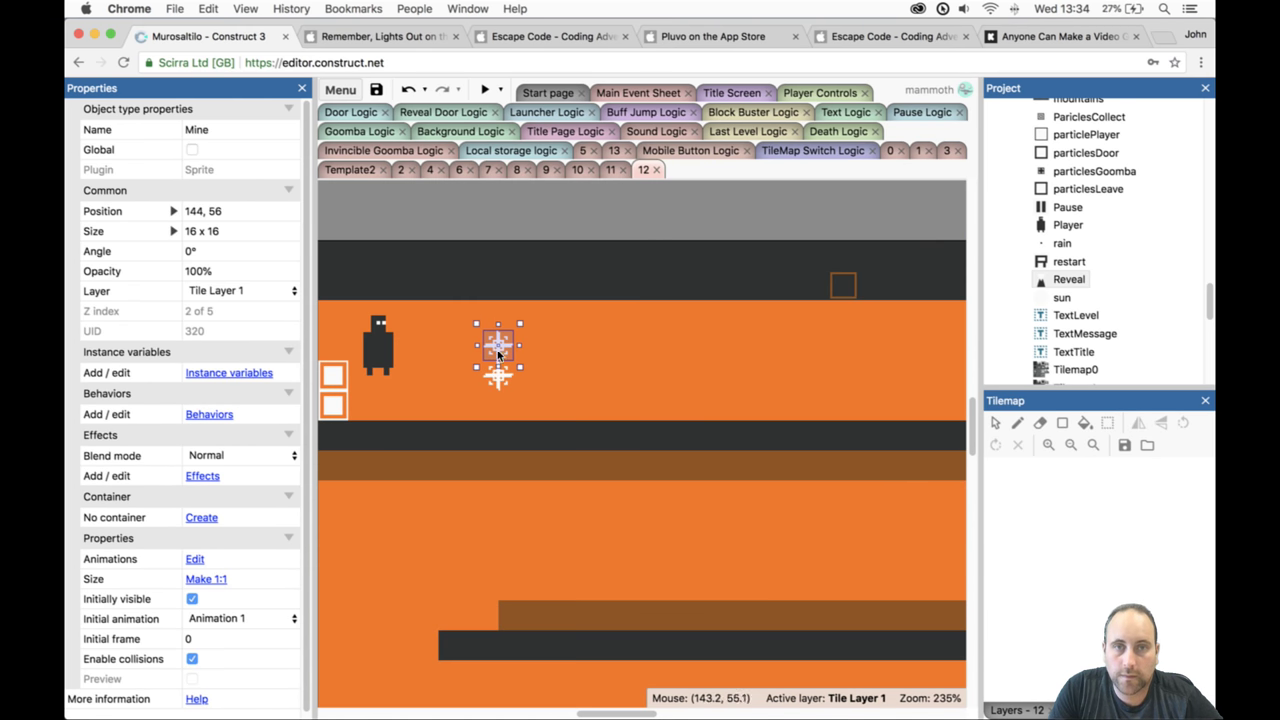
shift+click(496, 390)
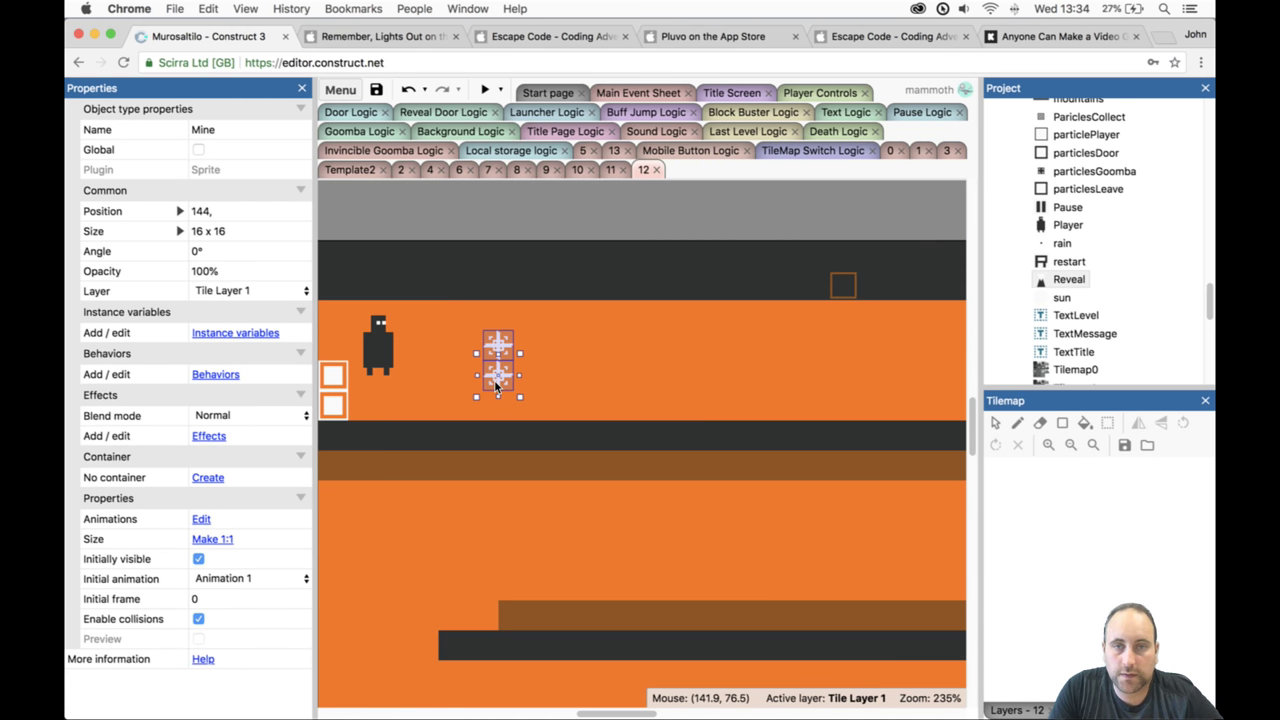
ctrl+drag(494, 390, 676, 415)
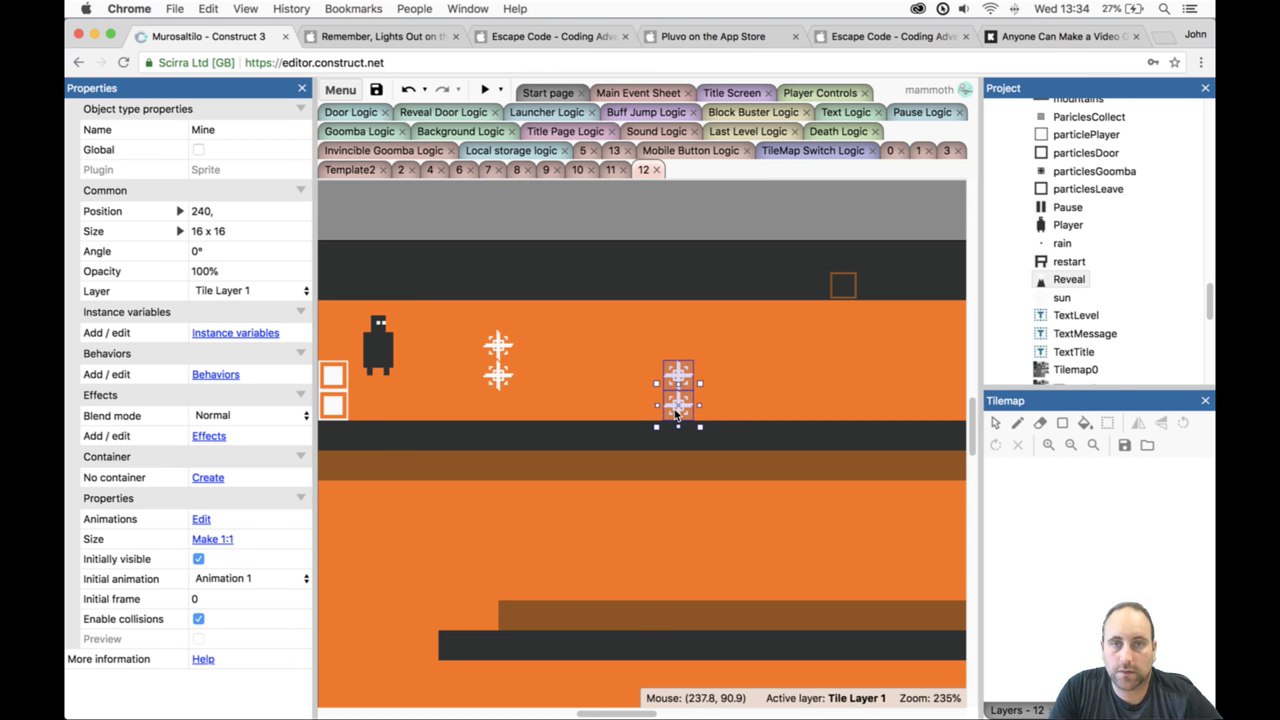
drag(674, 414, 688, 440)
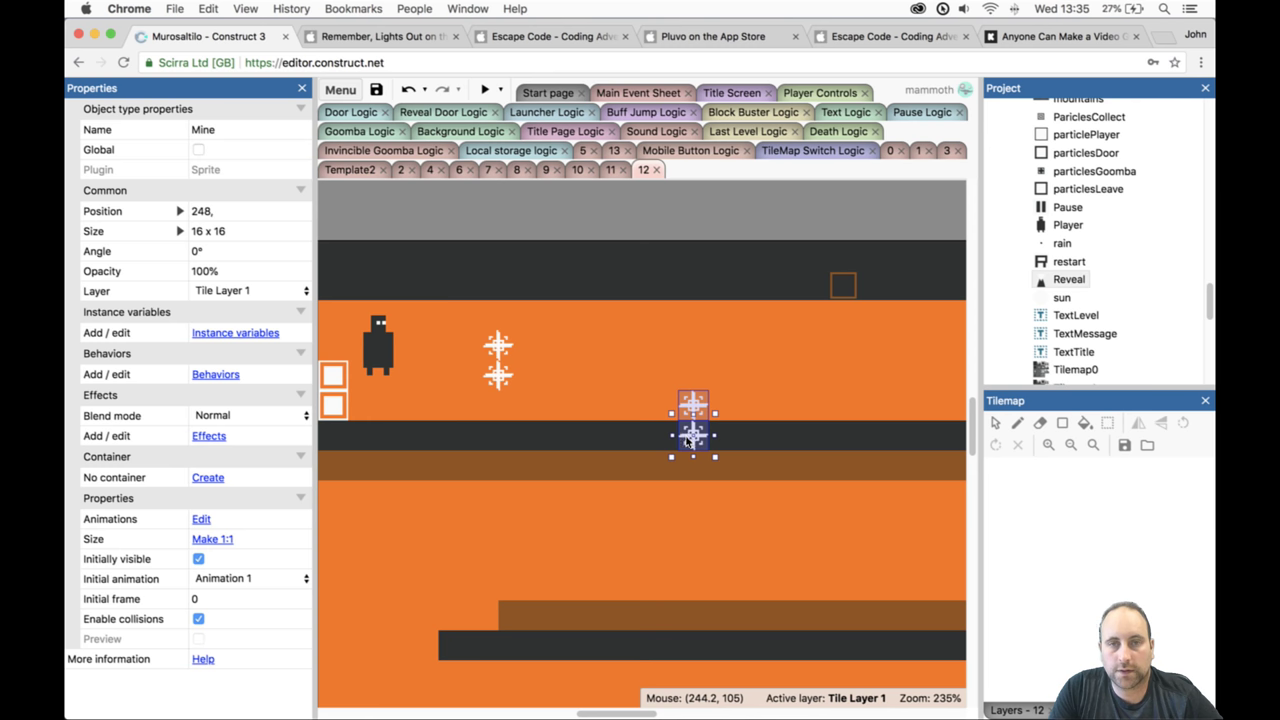
Playtest the level's jump in a preview, then close it.
click(485, 90)
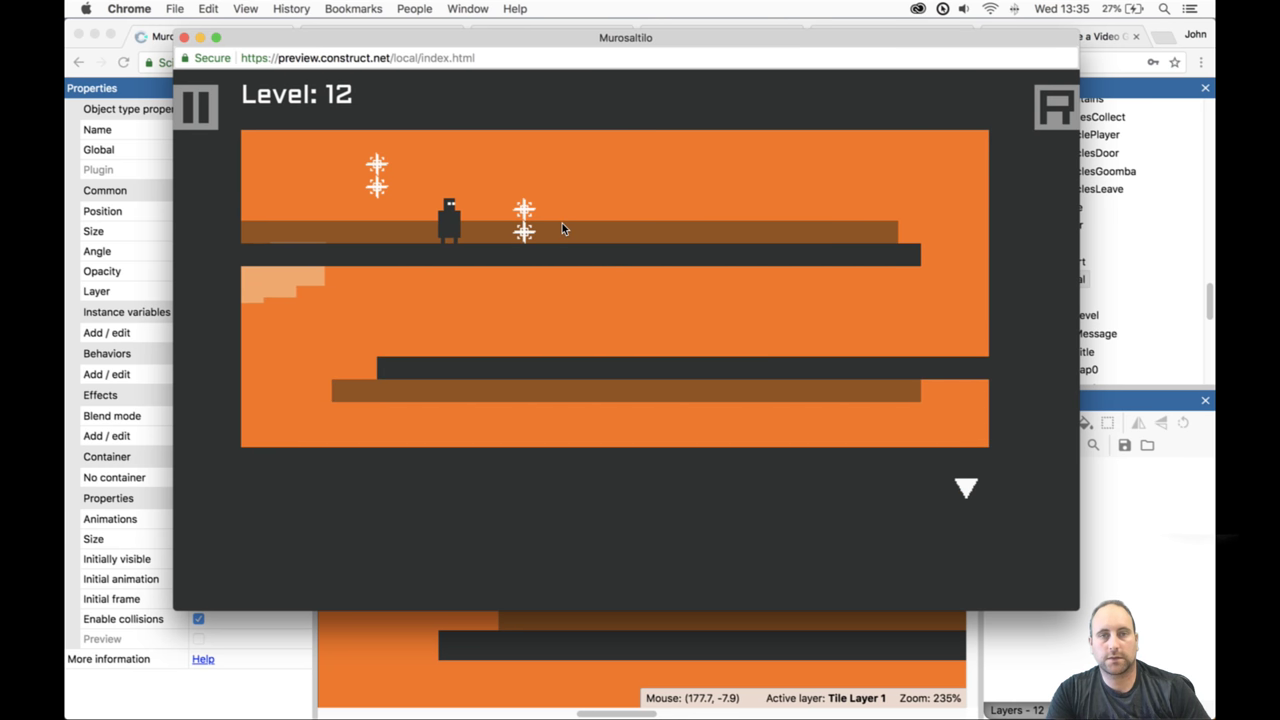
click(562, 223)
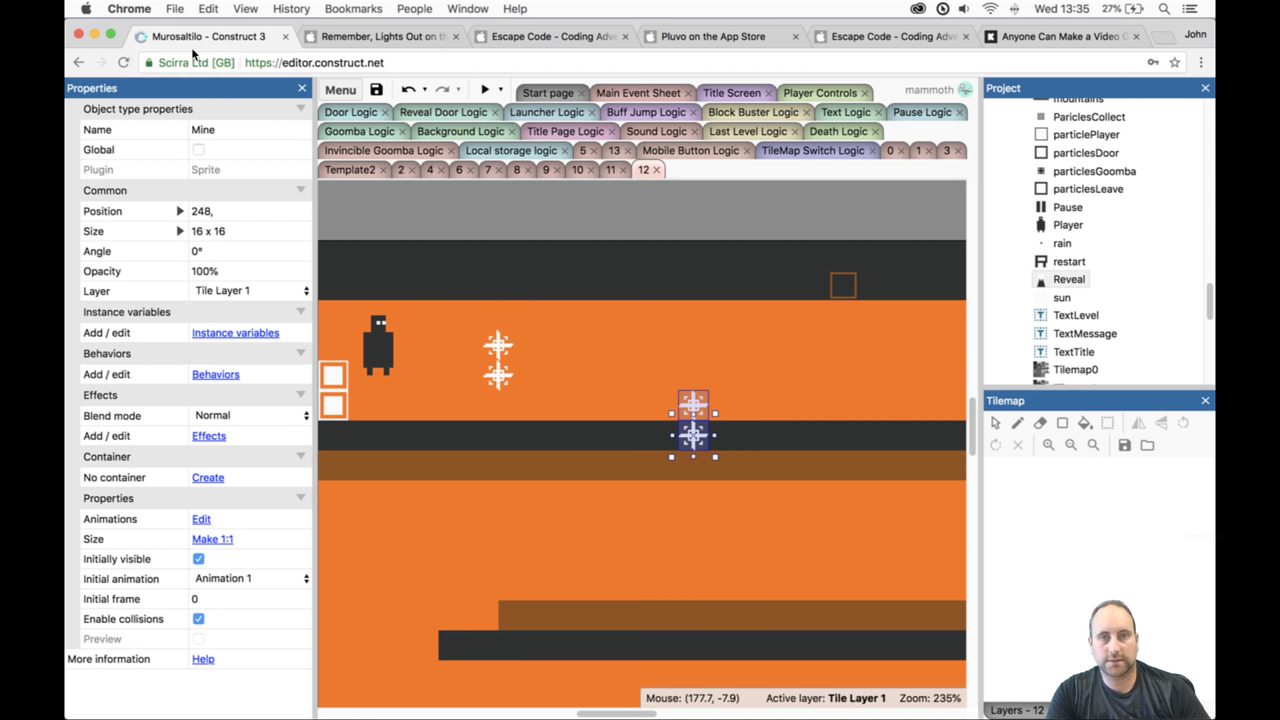
click(183, 38)
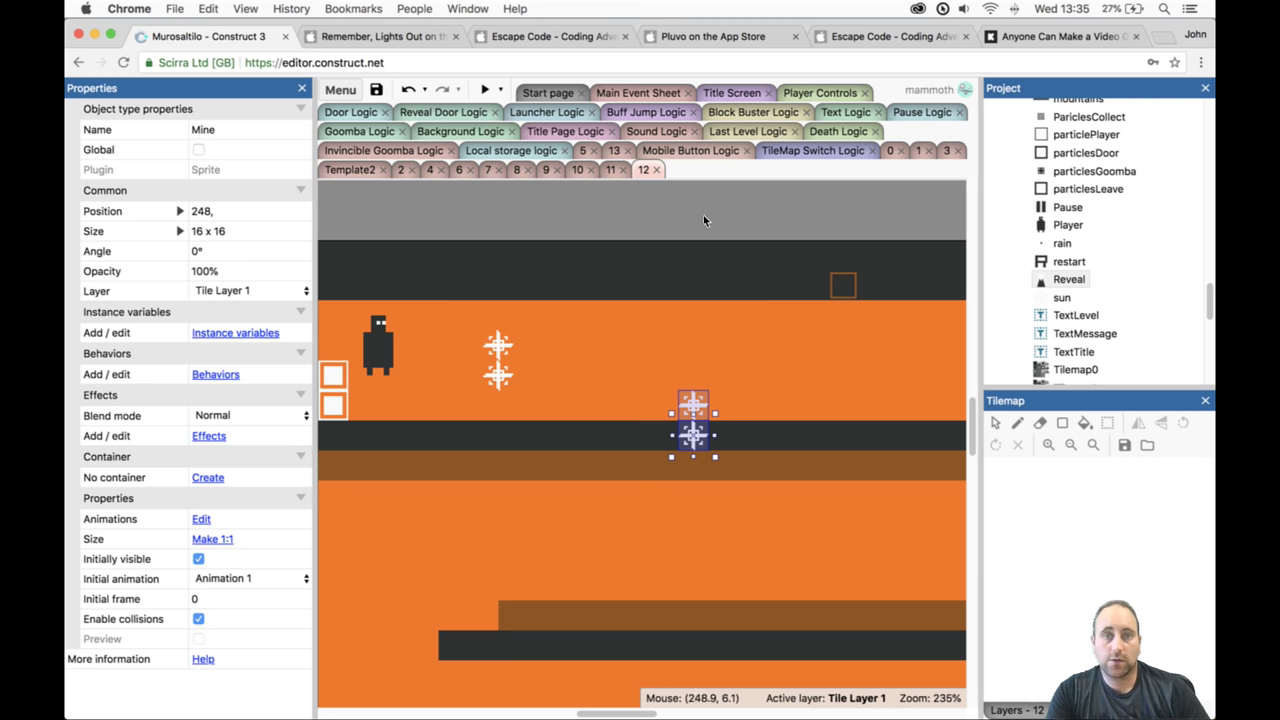
Stack a third mine on the right-hand pair at X 248 and preview again.
click(699, 303)
click(693, 404)
drag(693, 404, 698, 377)
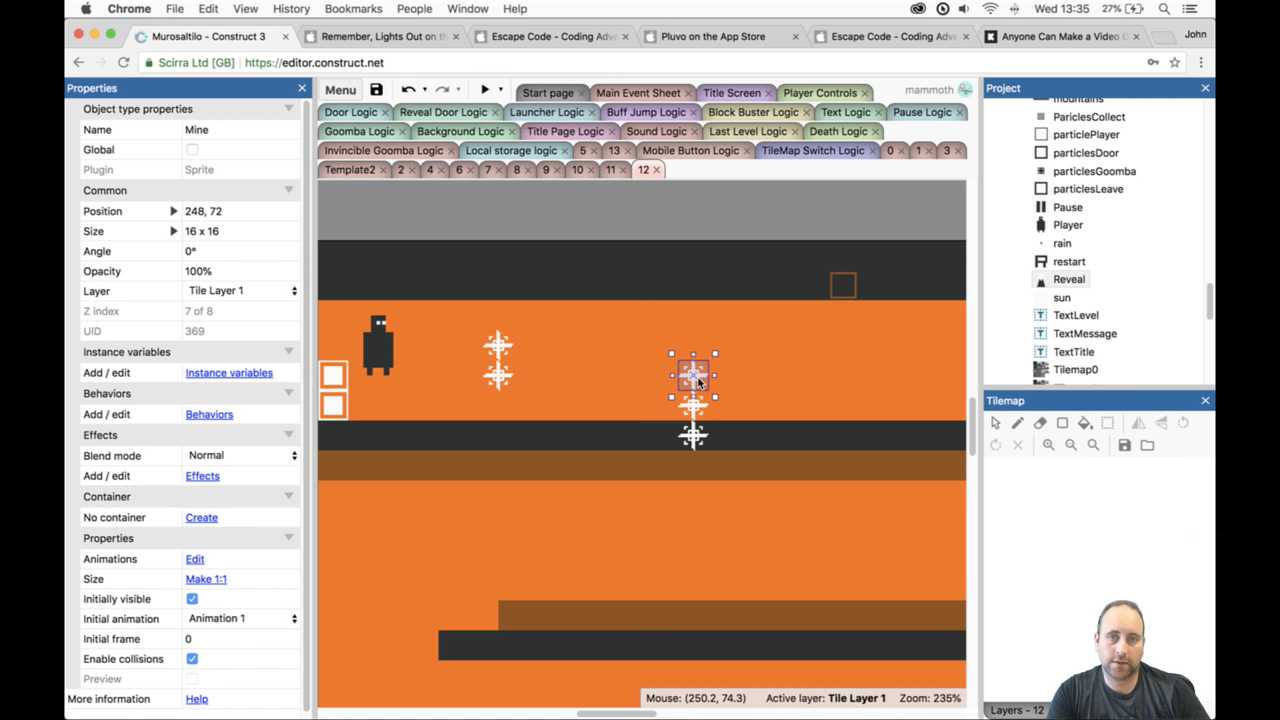
click(486, 90)
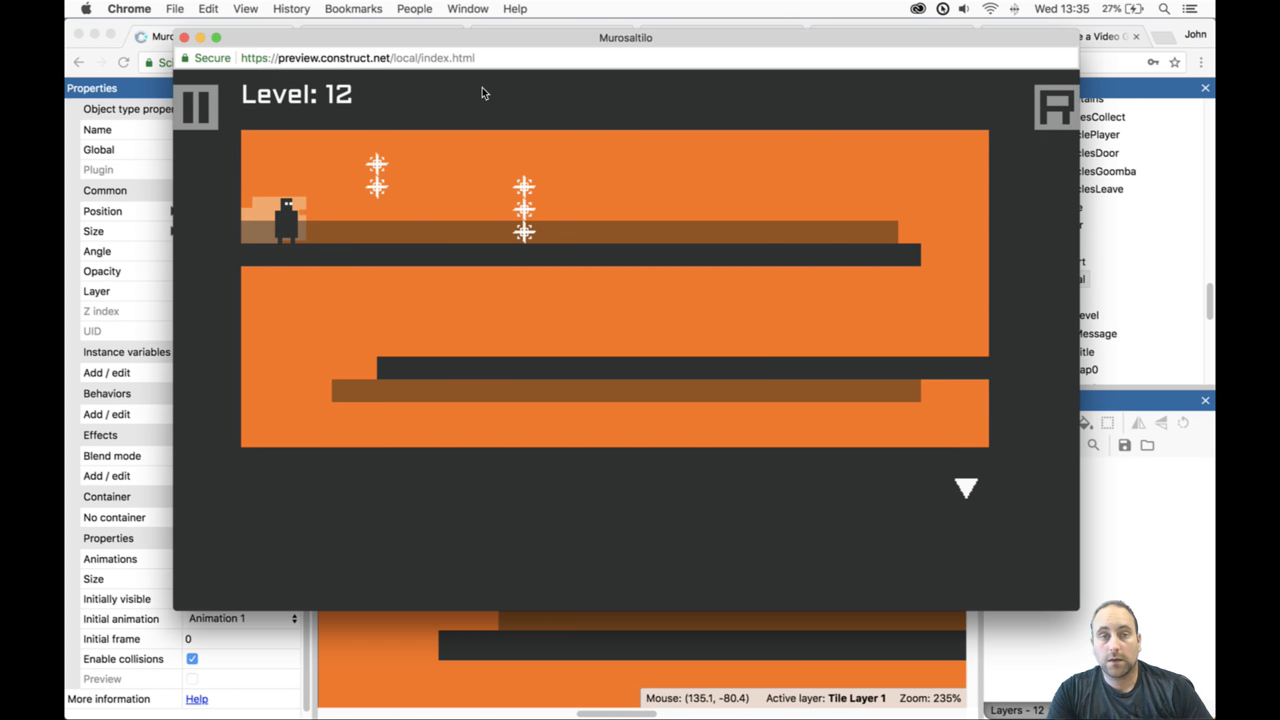
Run the player right, swapping platforms, into the three-mine stack, then close the preview.
key(Right)
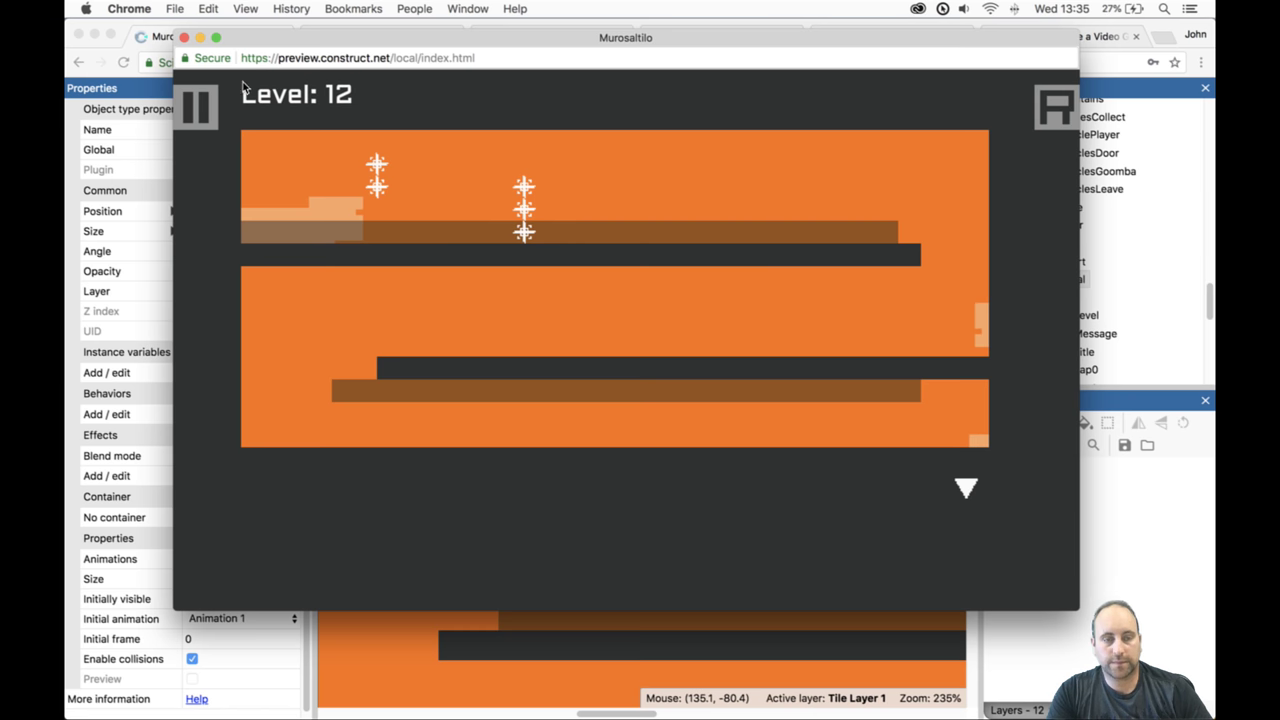
key(Right)
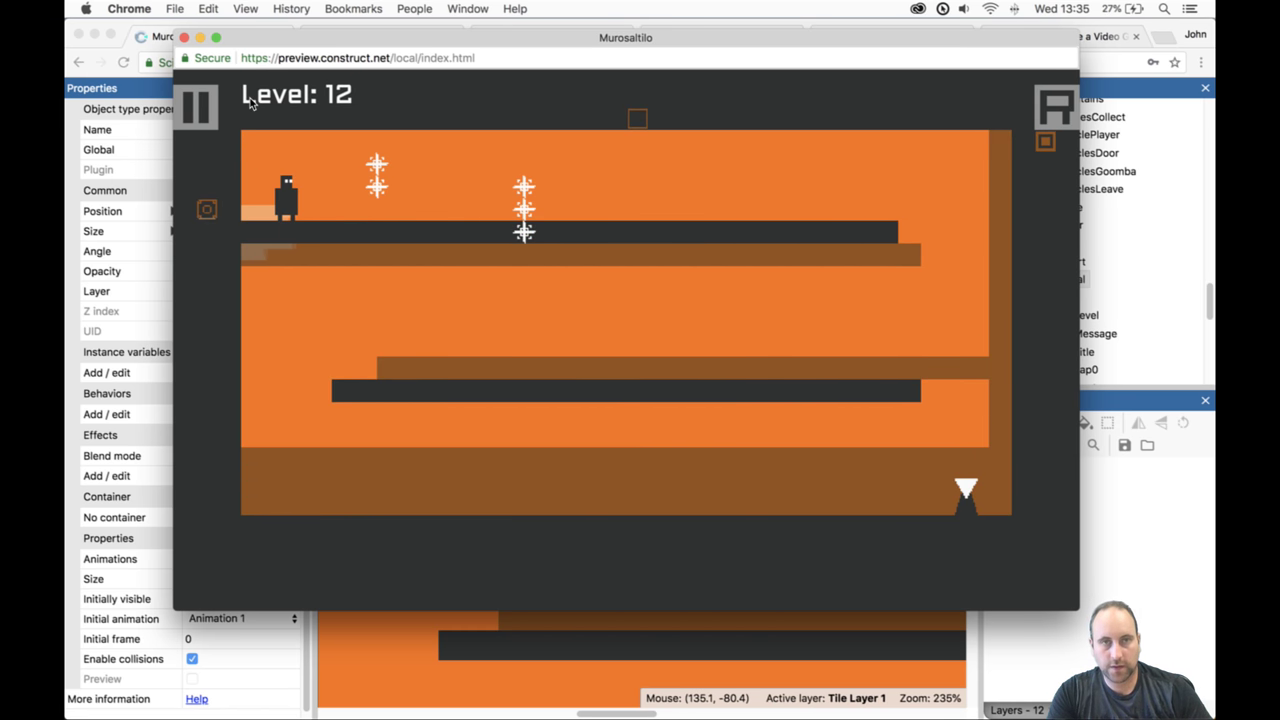
key(Right)
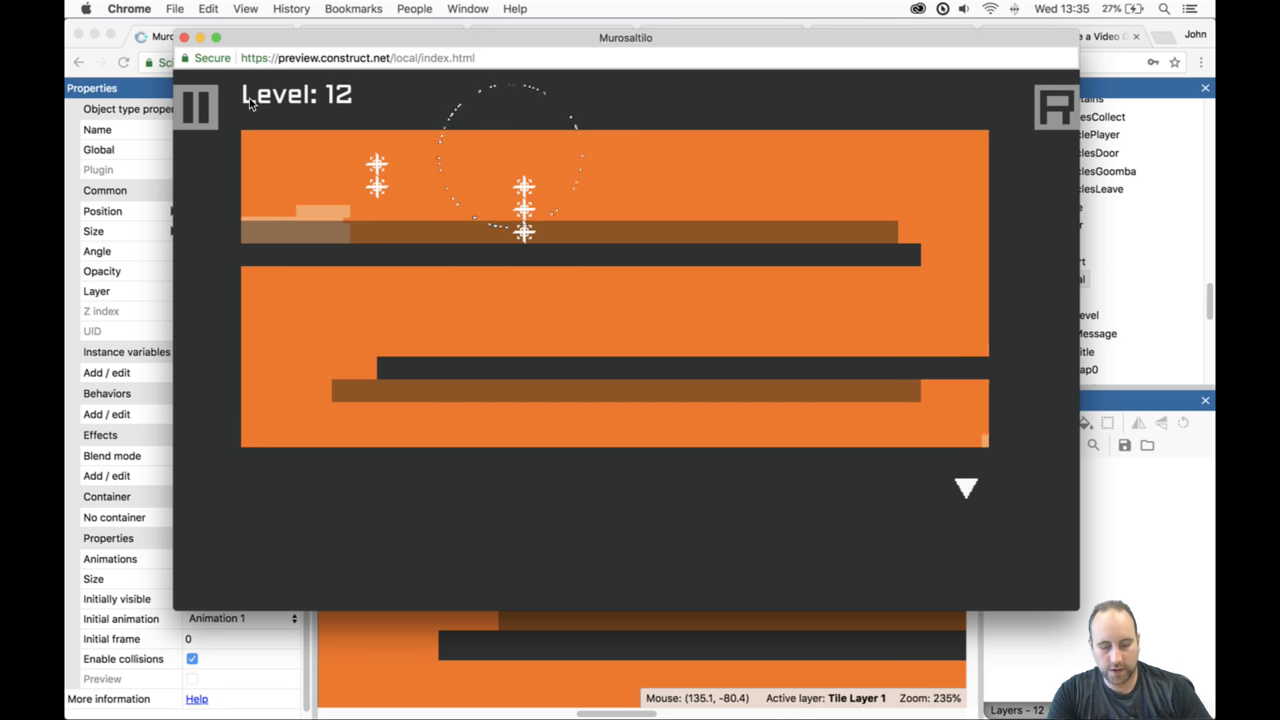
key(Right)
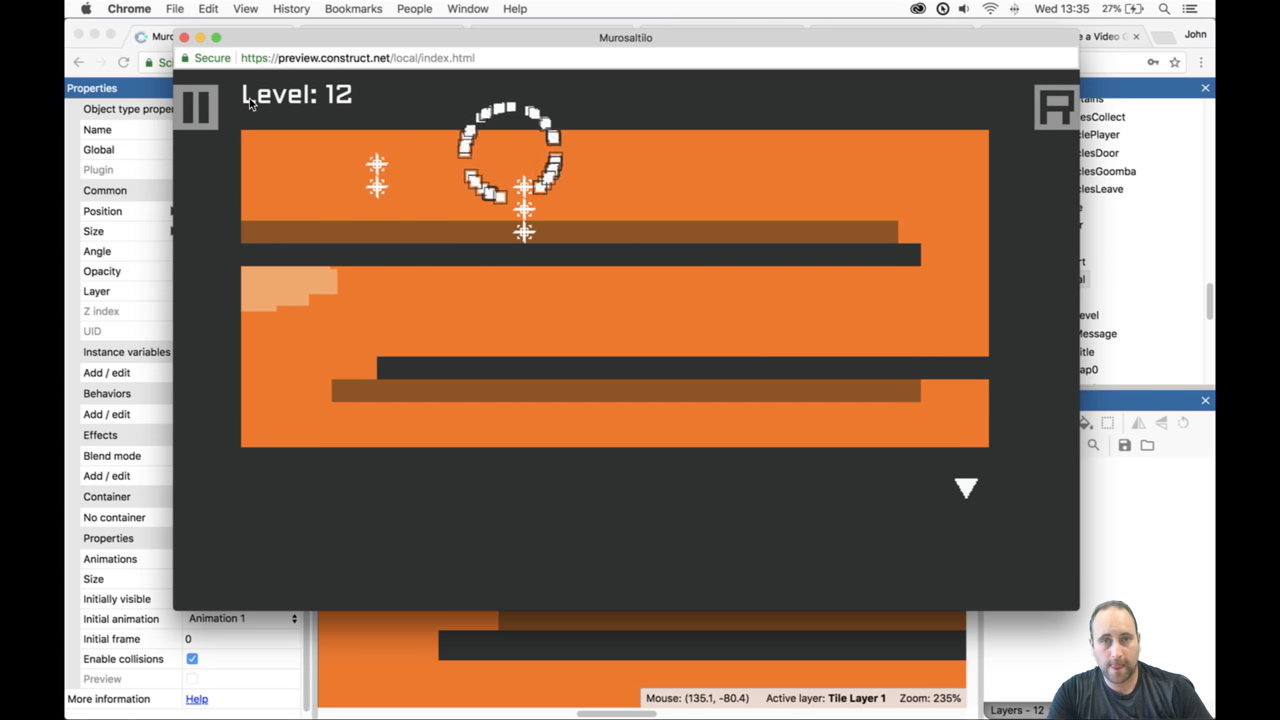
key(Right)
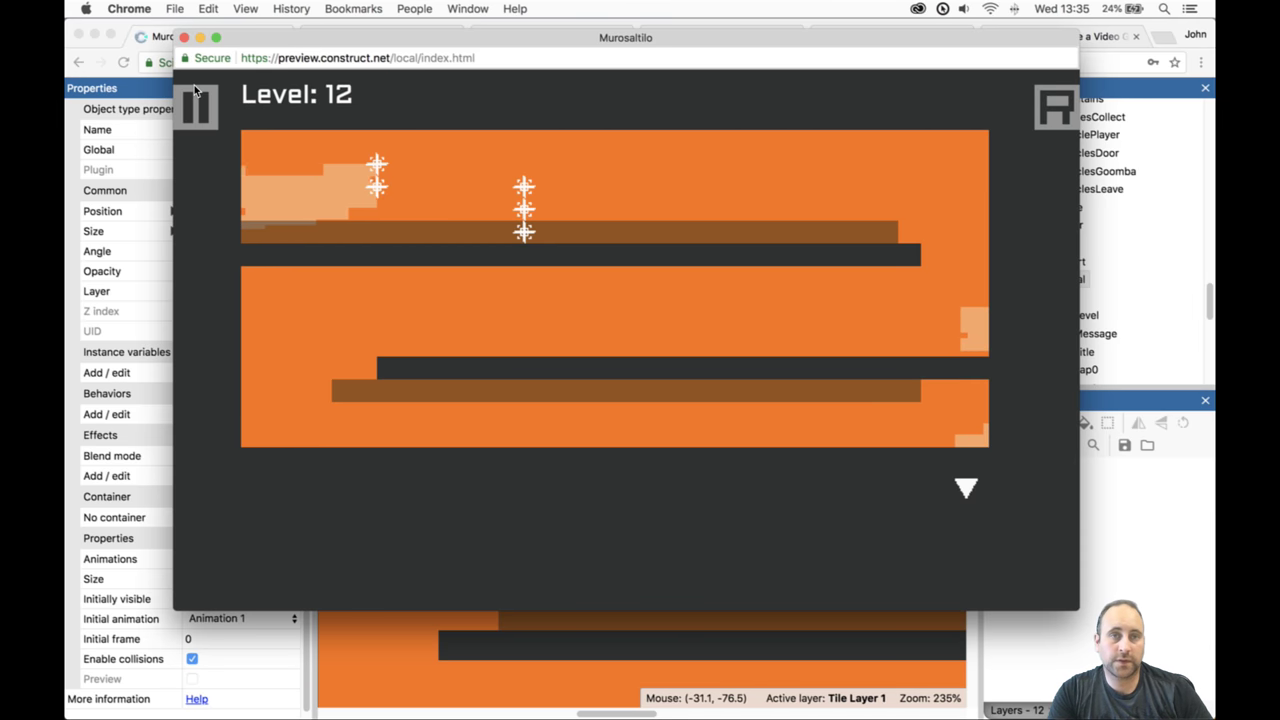
key(Right)
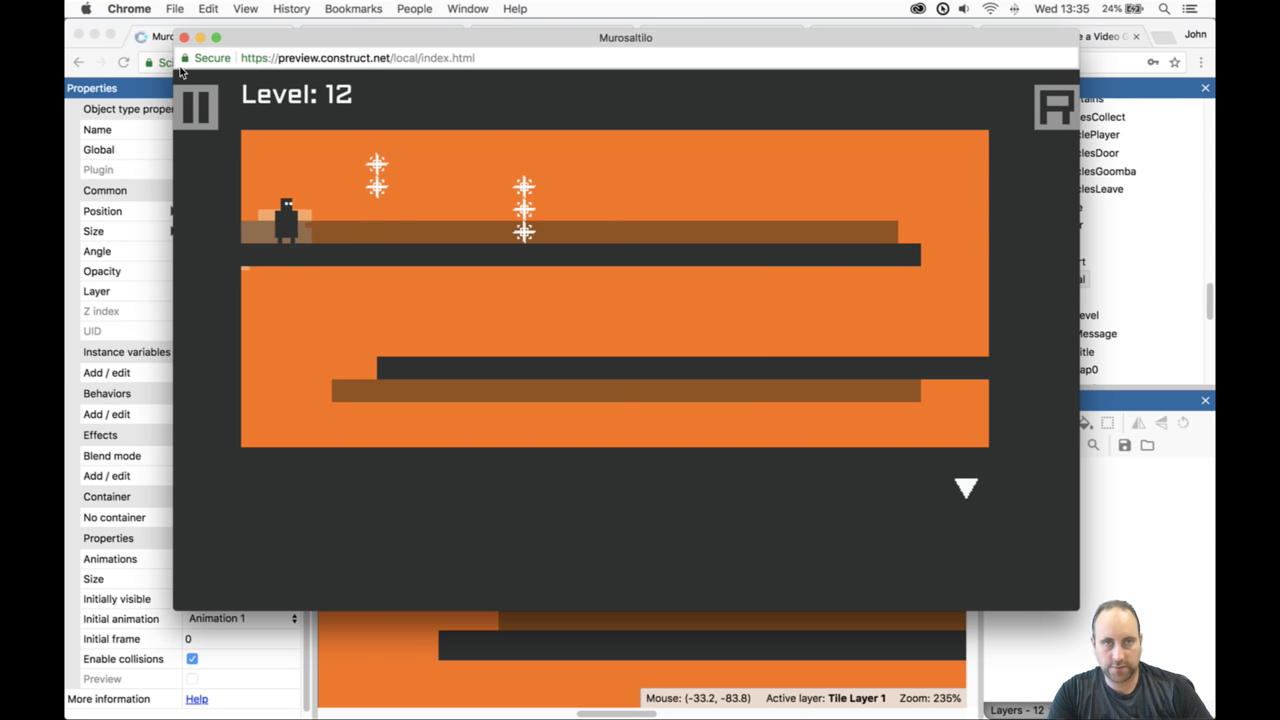
key(Right)
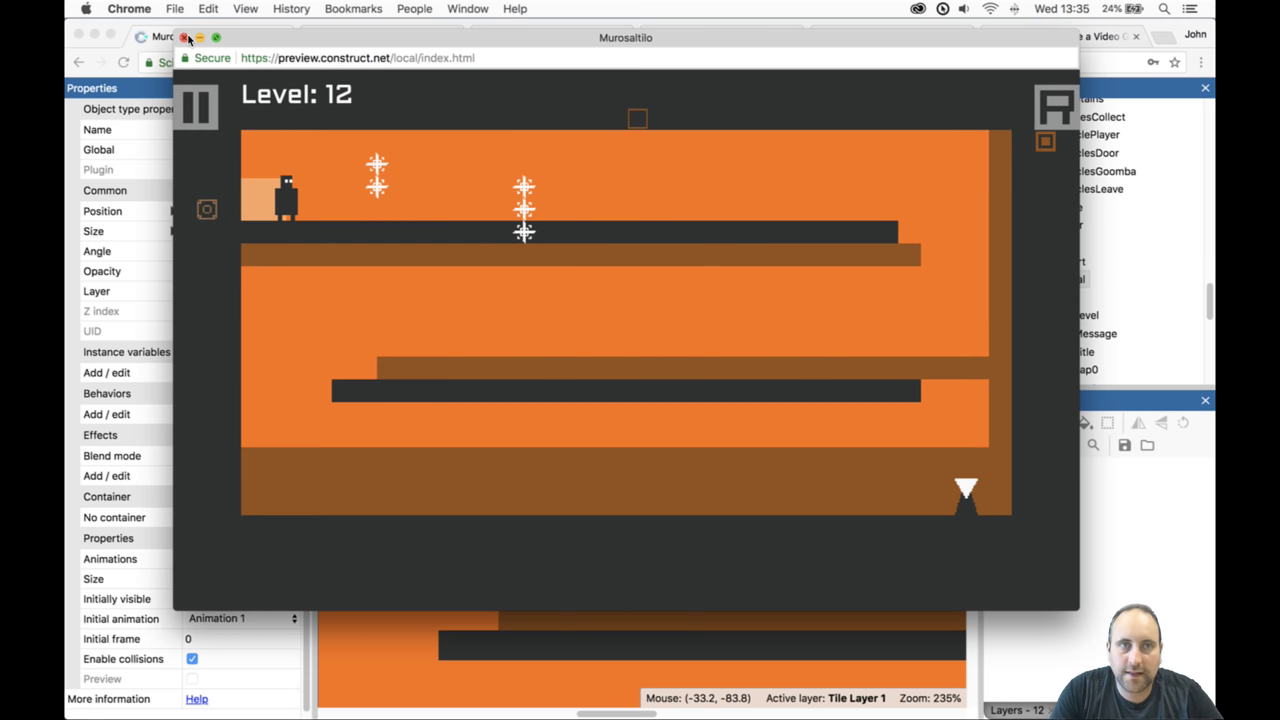
click(185, 37)
Paste a copy of the left stack's upper mine and move it onto the right stack.
ctrl+scroll(817, 387, down, 4)
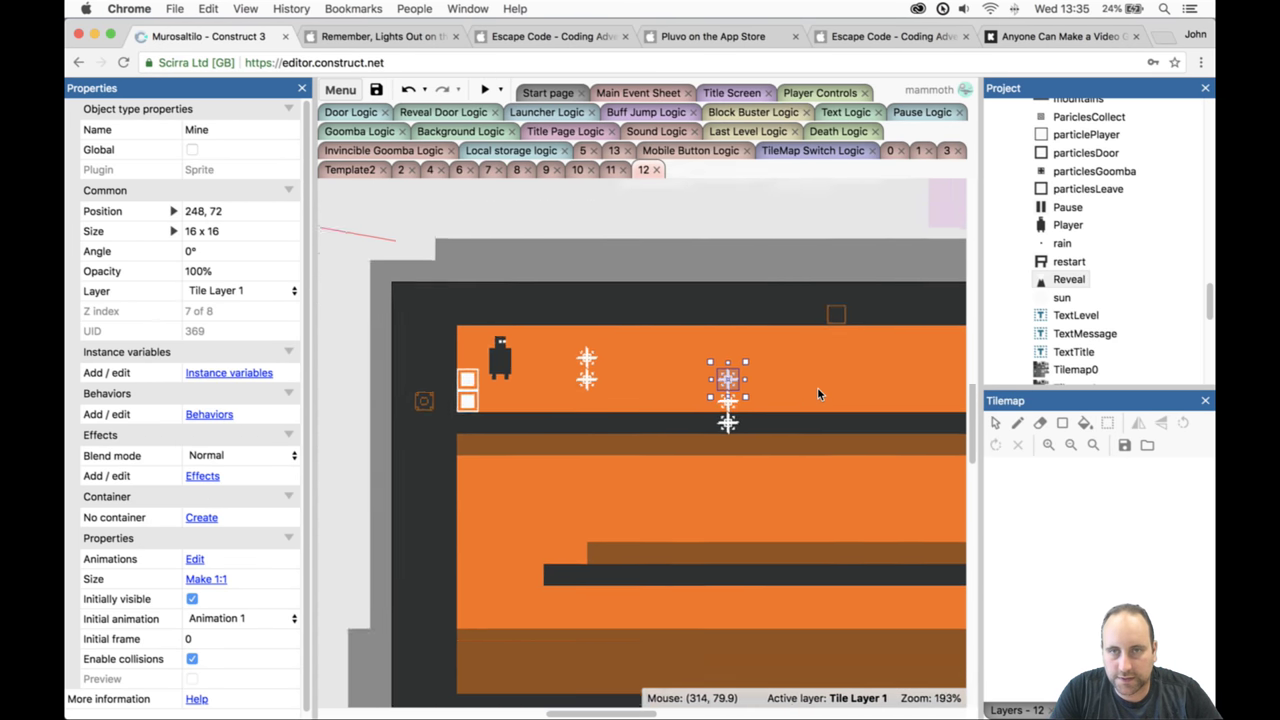
ctrl+scroll(922, 452, up, 1)
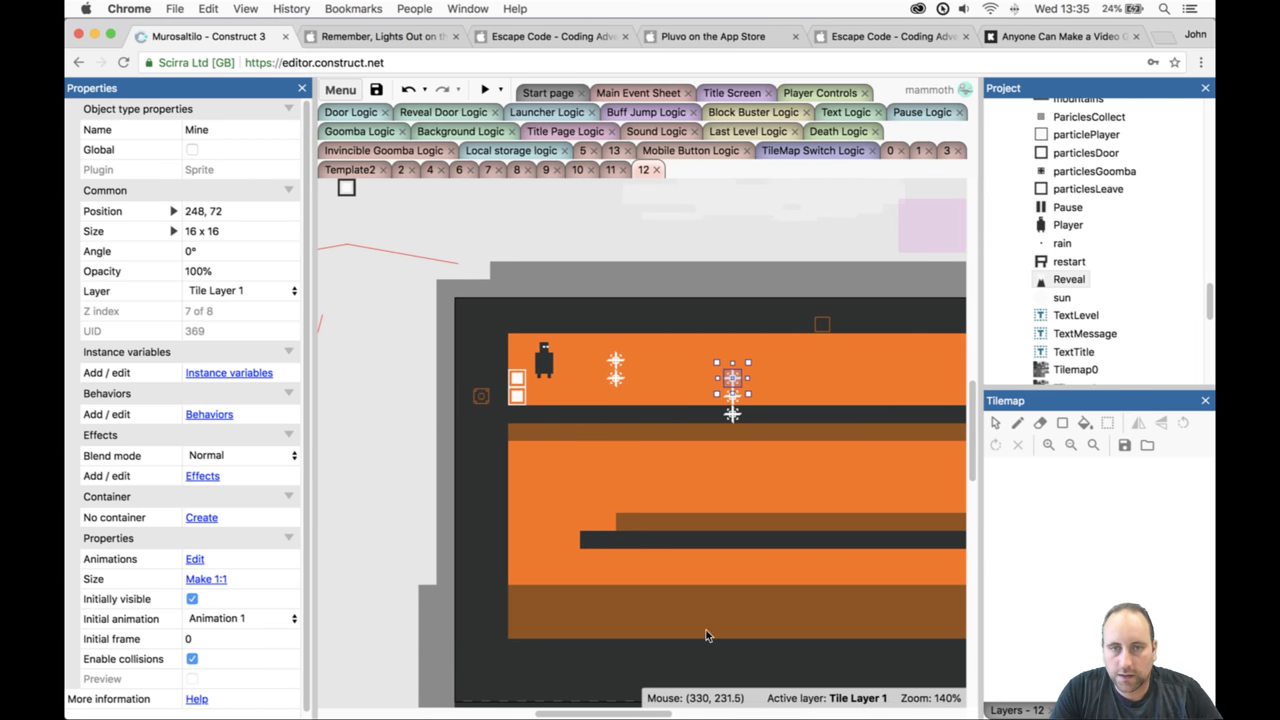
drag(632, 713, 660, 713)
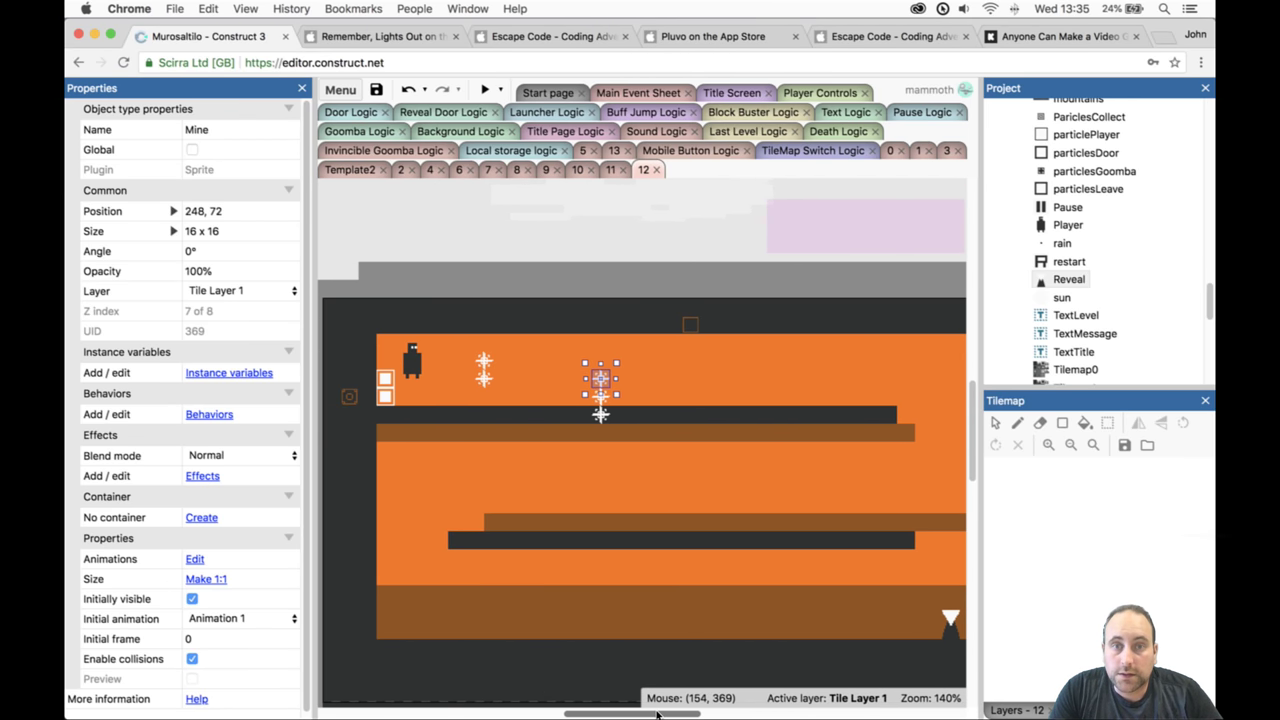
click(485, 378)
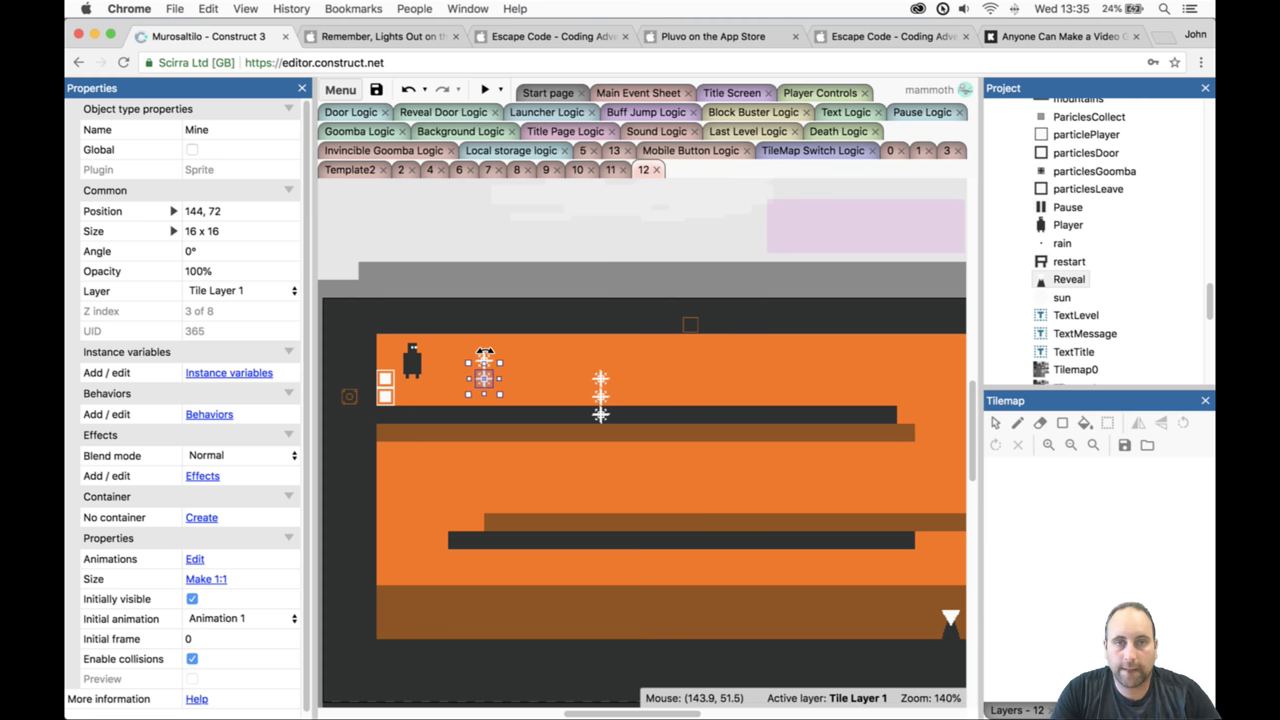
ctrl+scroll(484, 353, up, 4)
key(ctrl+v)
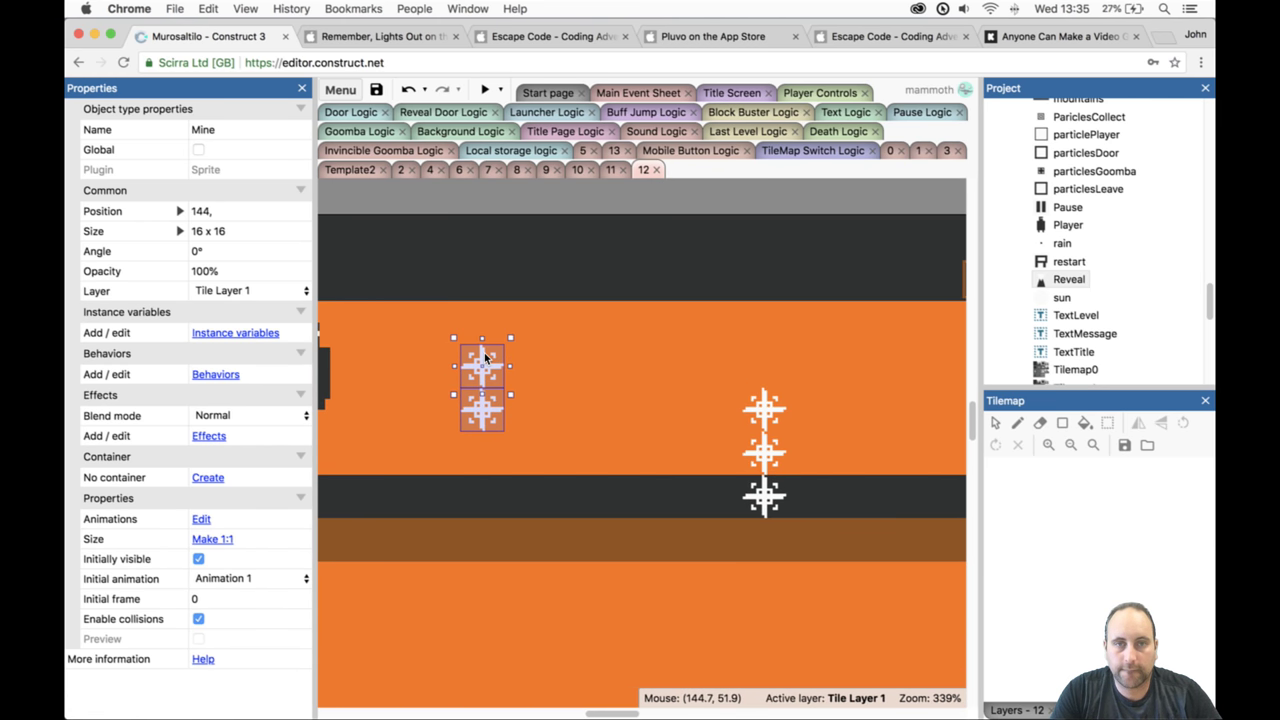
drag(477, 440, 995, 447)
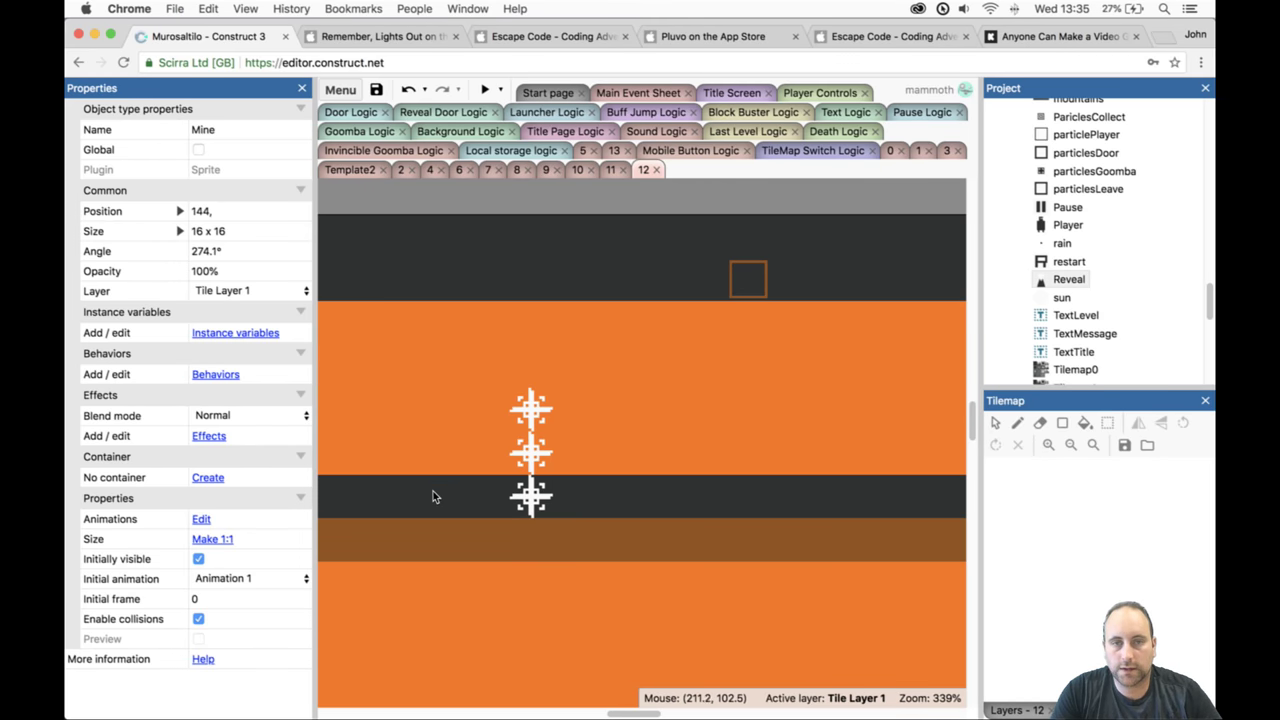
key(ctrl+z)
key(ctrl+z)
drag(645, 714, 624, 714)
ctrl+scroll(603, 489, down, 4)
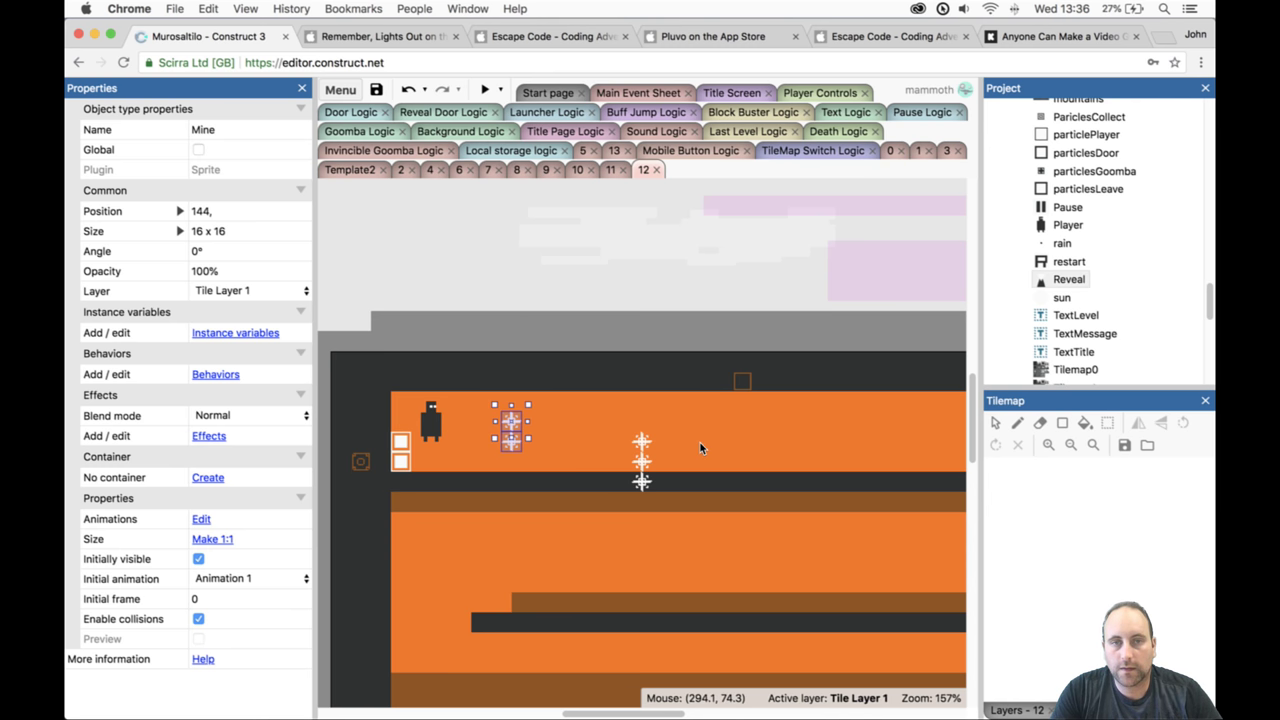
drag(516, 433, 640, 443)
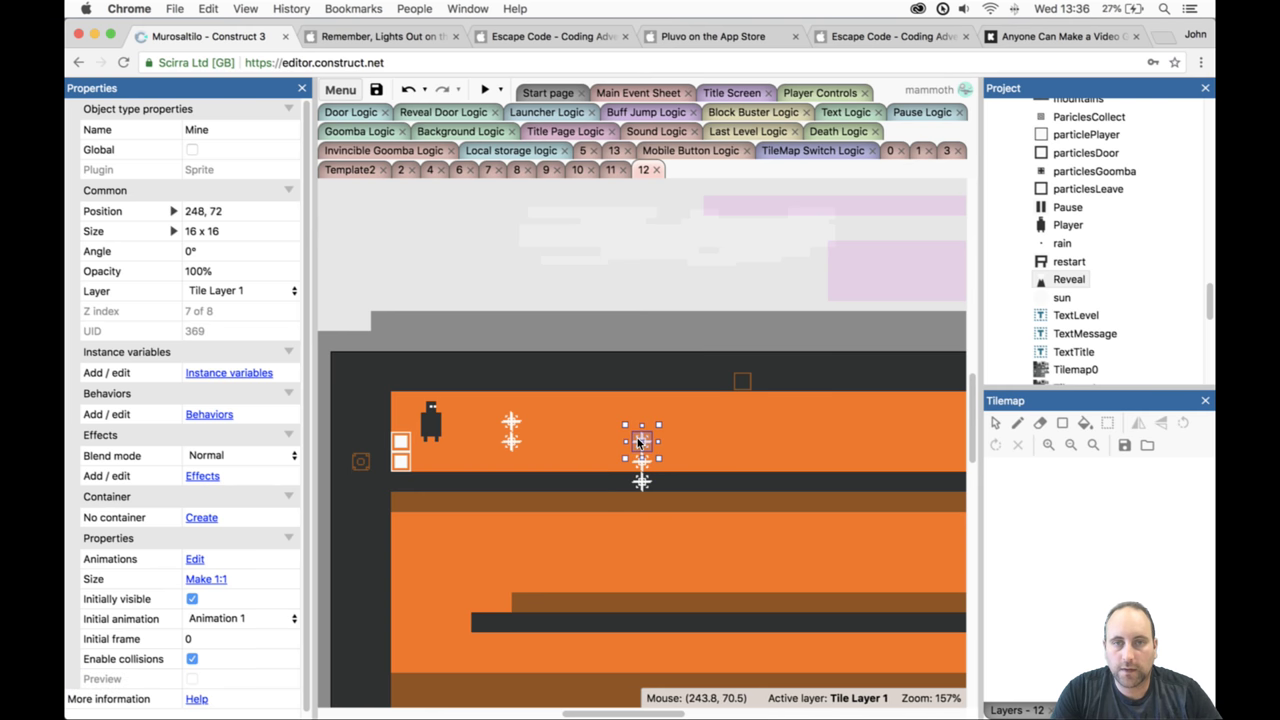
Paste another mine copy into the corridor and set it on top of the stack.
click(514, 442)
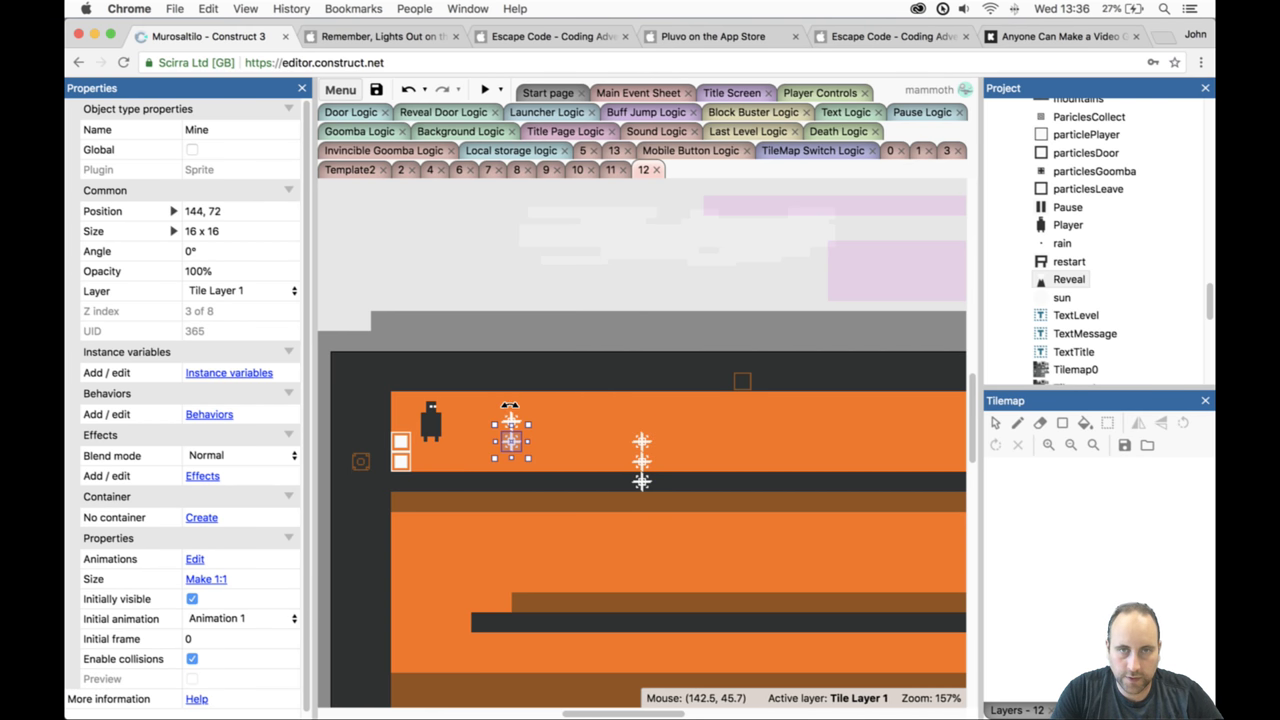
ctrl+scroll(510, 405, up, 8)
ctrl+scroll(535, 450, down, 9)
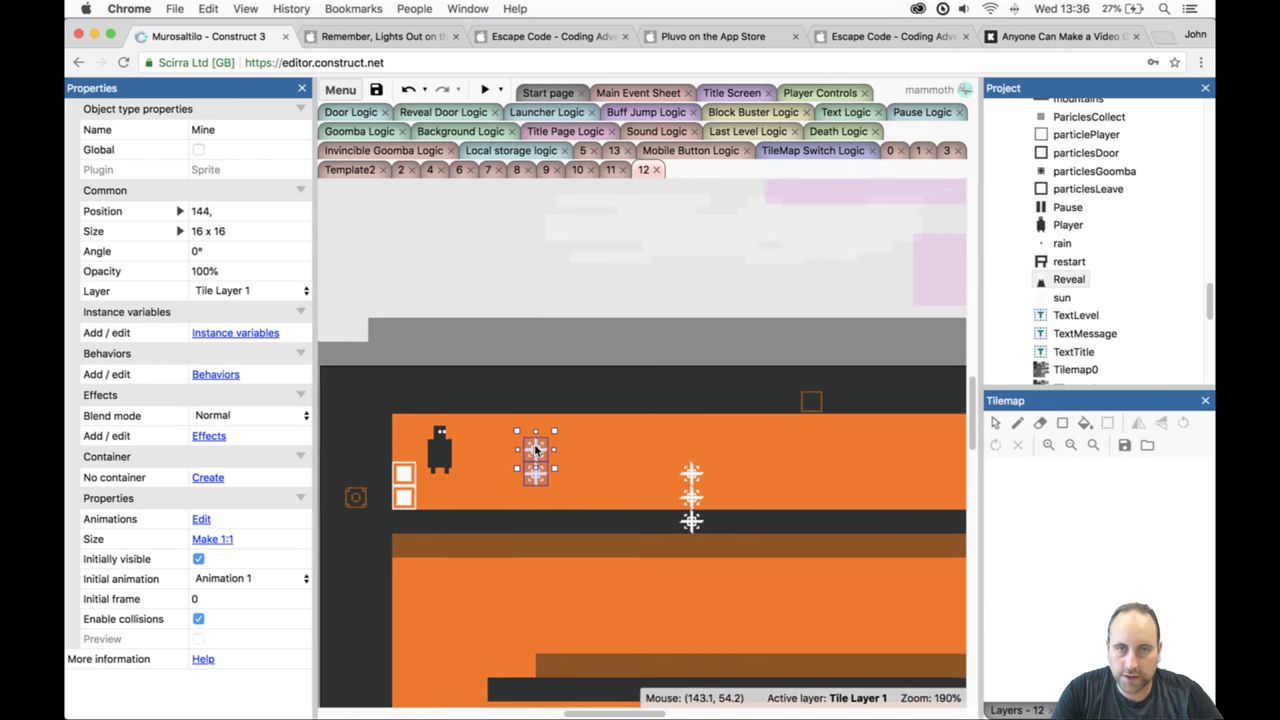
key(ctrl+v)
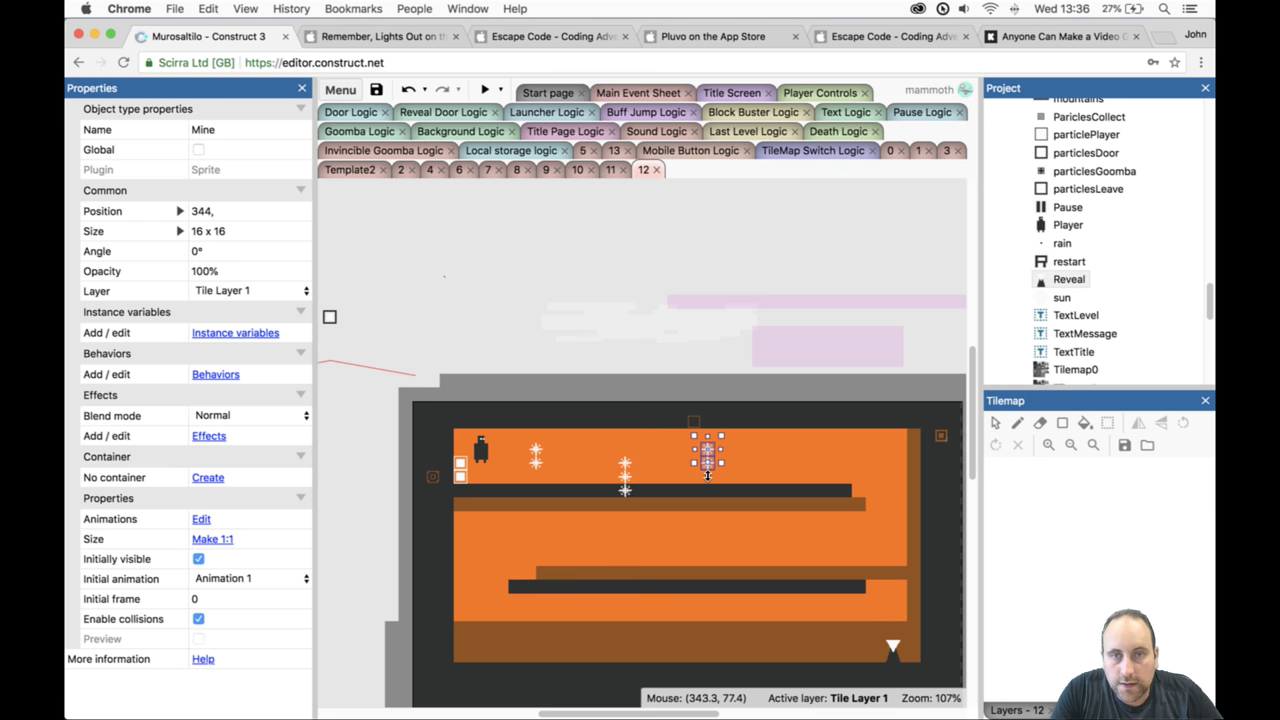
click(707, 471)
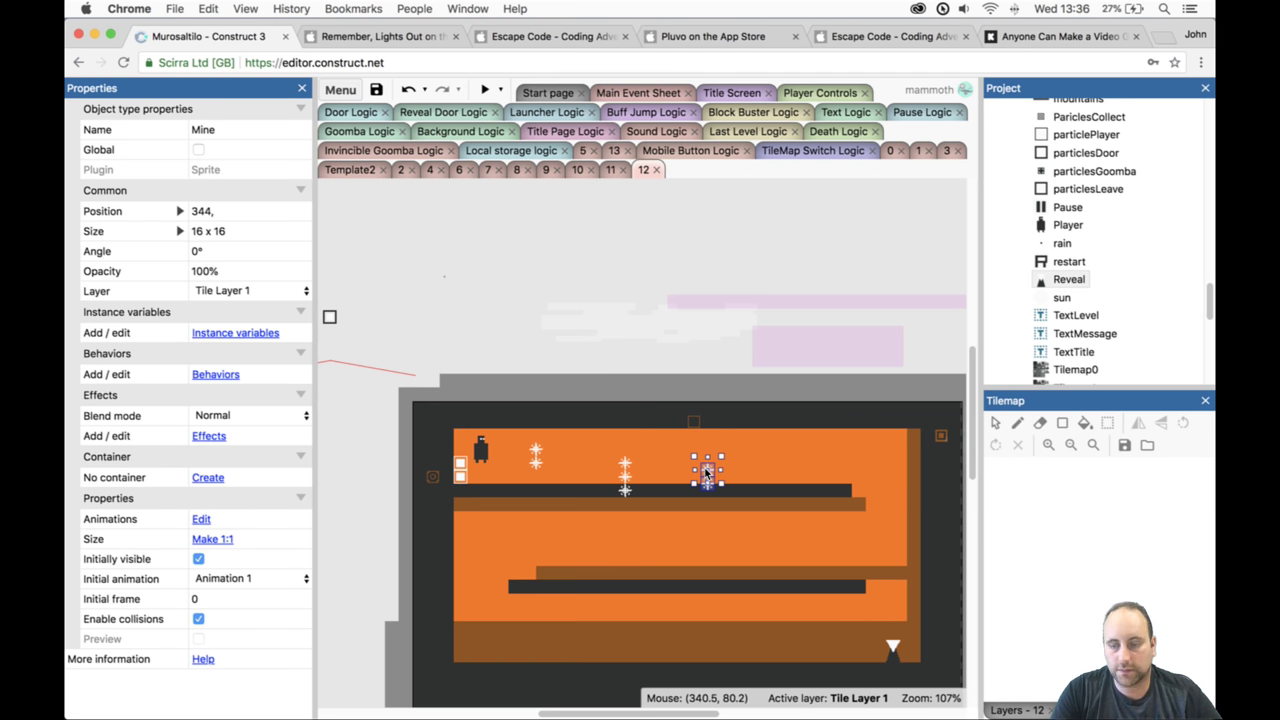
drag(706, 472, 707, 455)
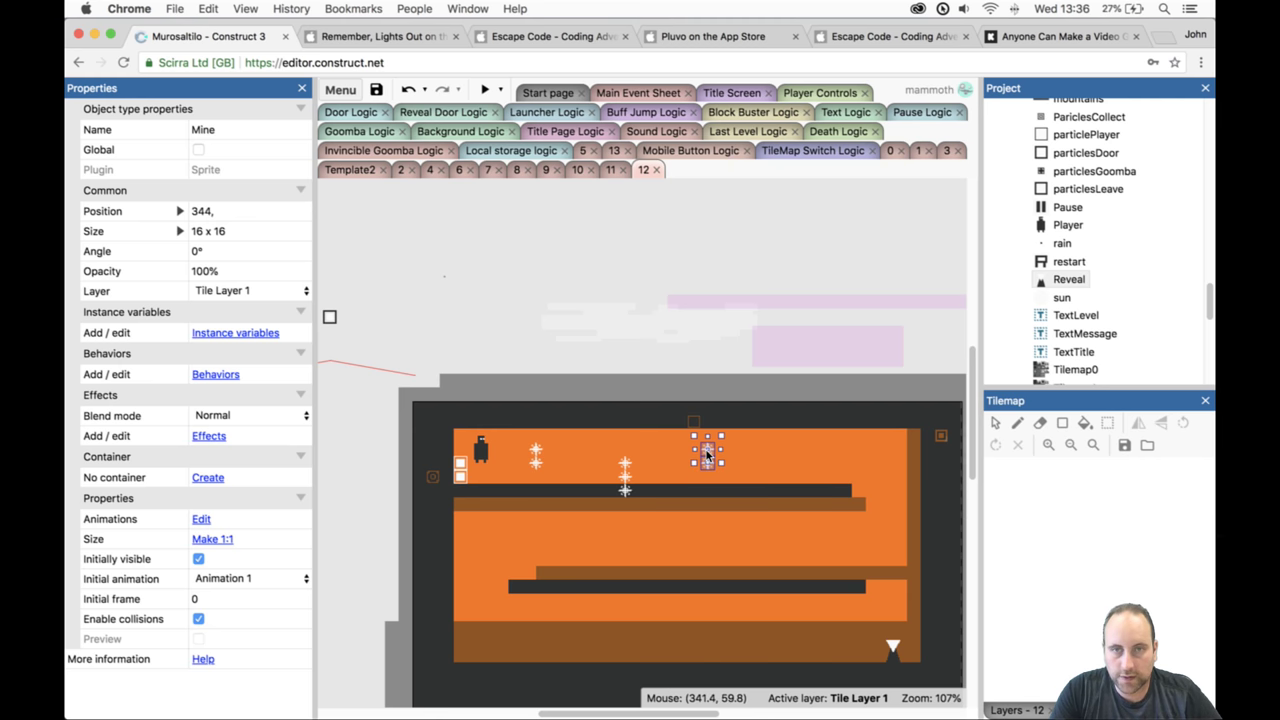
Clone the two-mine stack further right along the upper corridor.
ctrl+scroll(626, 465, up, 8)
click(626, 465)
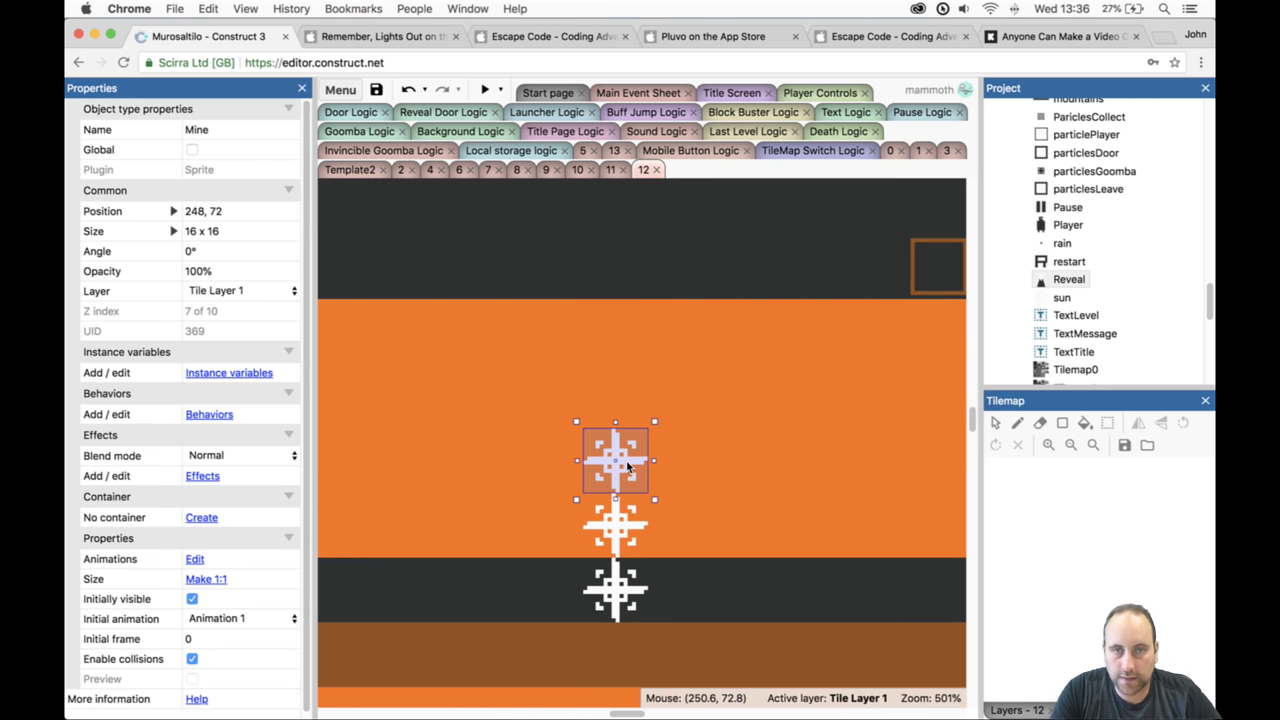
shift+click(617, 537)
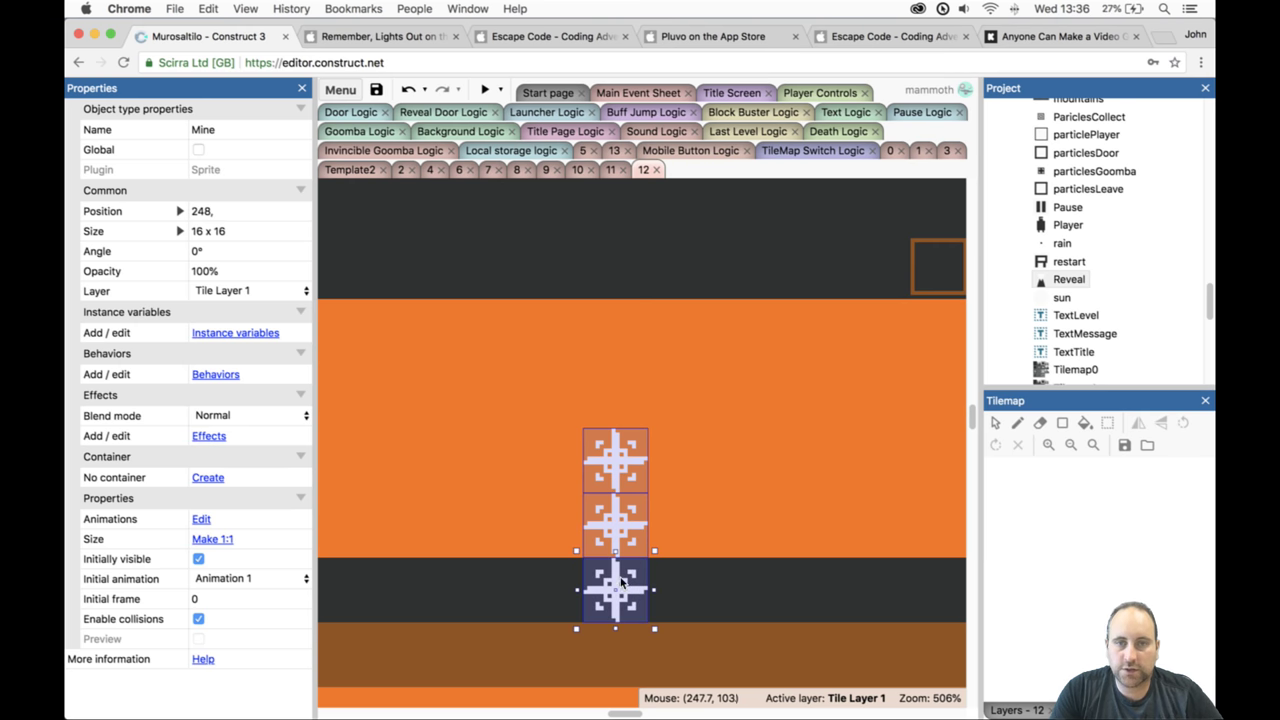
ctrl+scroll(621, 582, down, 6)
ctrl+drag(628, 578, 883, 577)
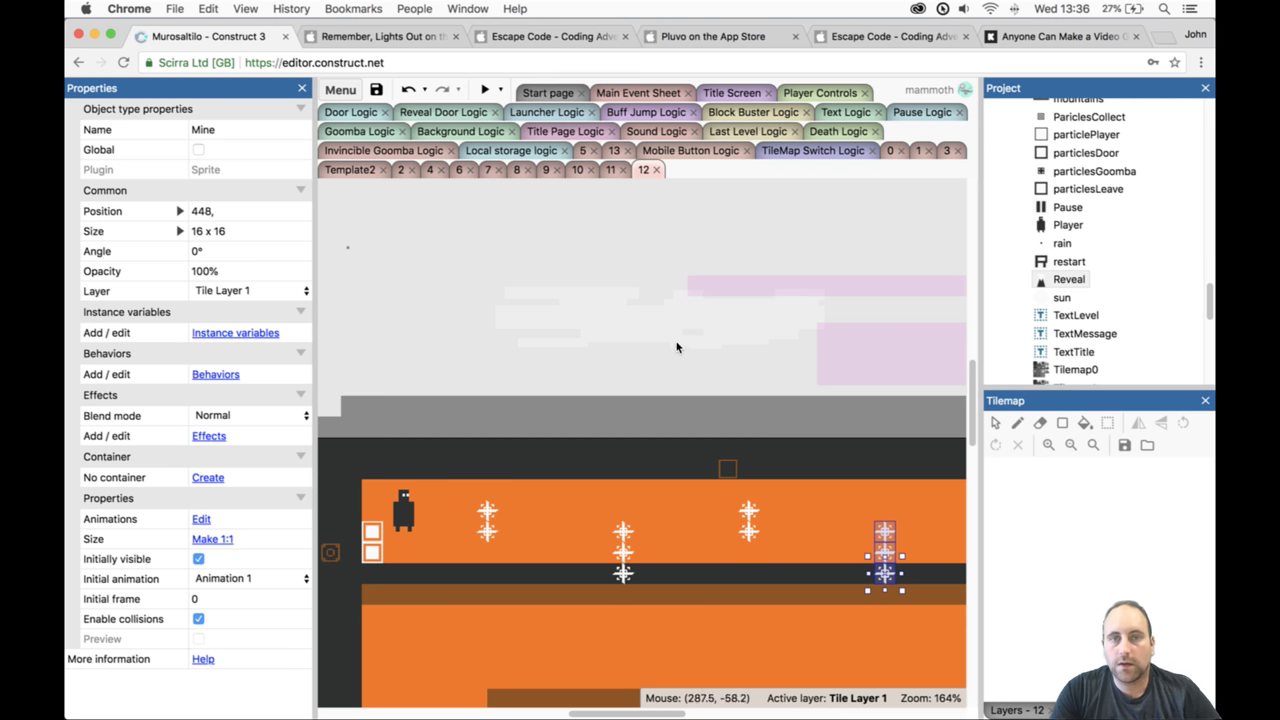
Rotate the two mines near the player diagonally, then undo it and open the Mine image.
click(493, 517)
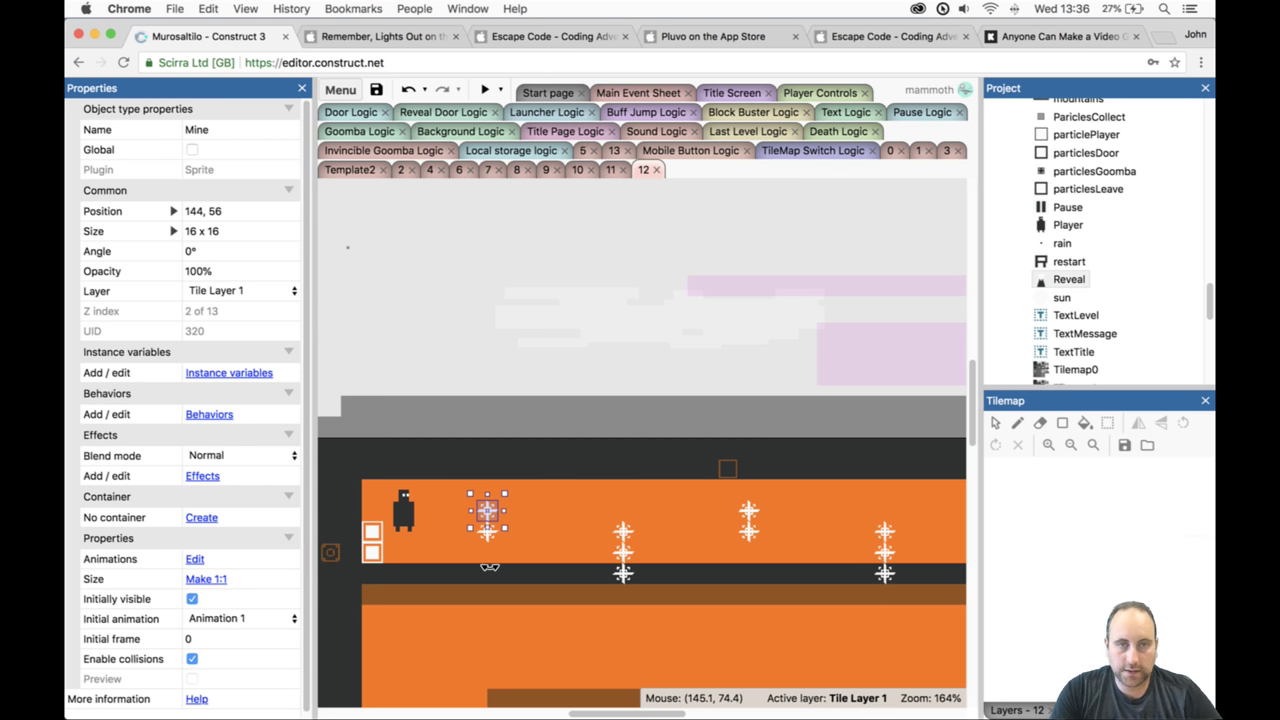
ctrl+scroll(482, 532, up, 8)
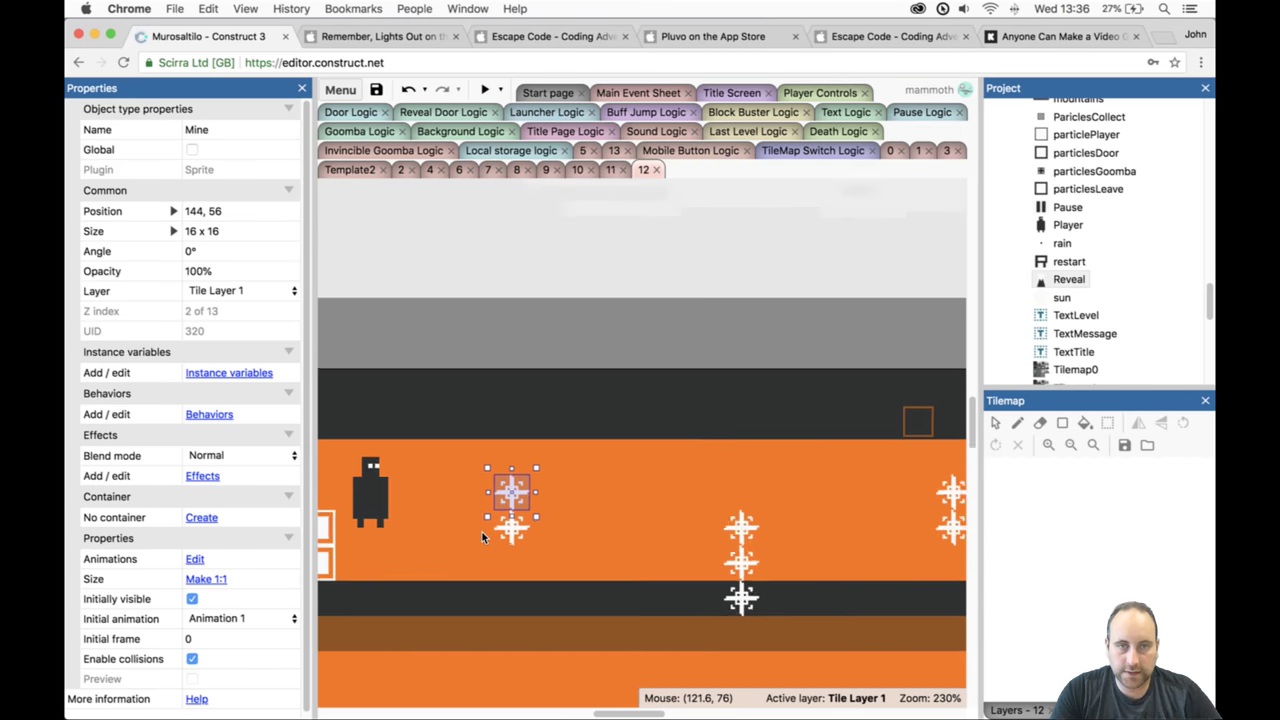
shift+click(467, 540)
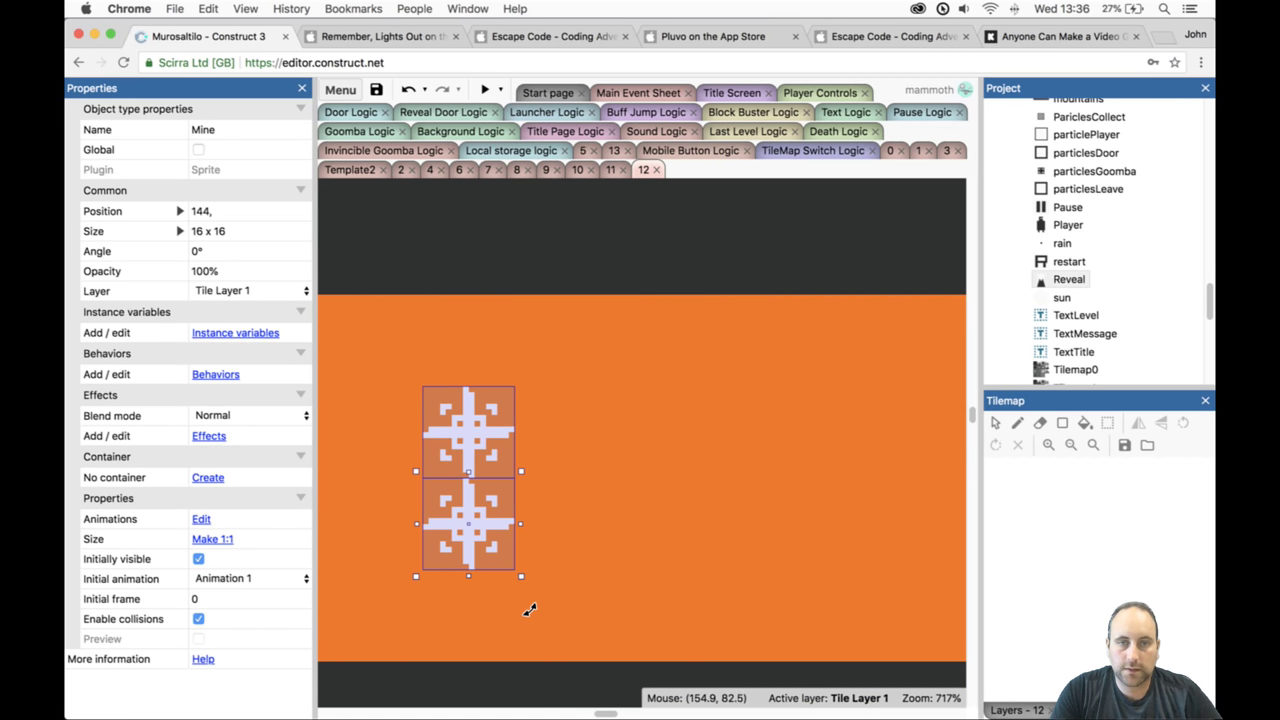
drag(530, 610, 538, 523)
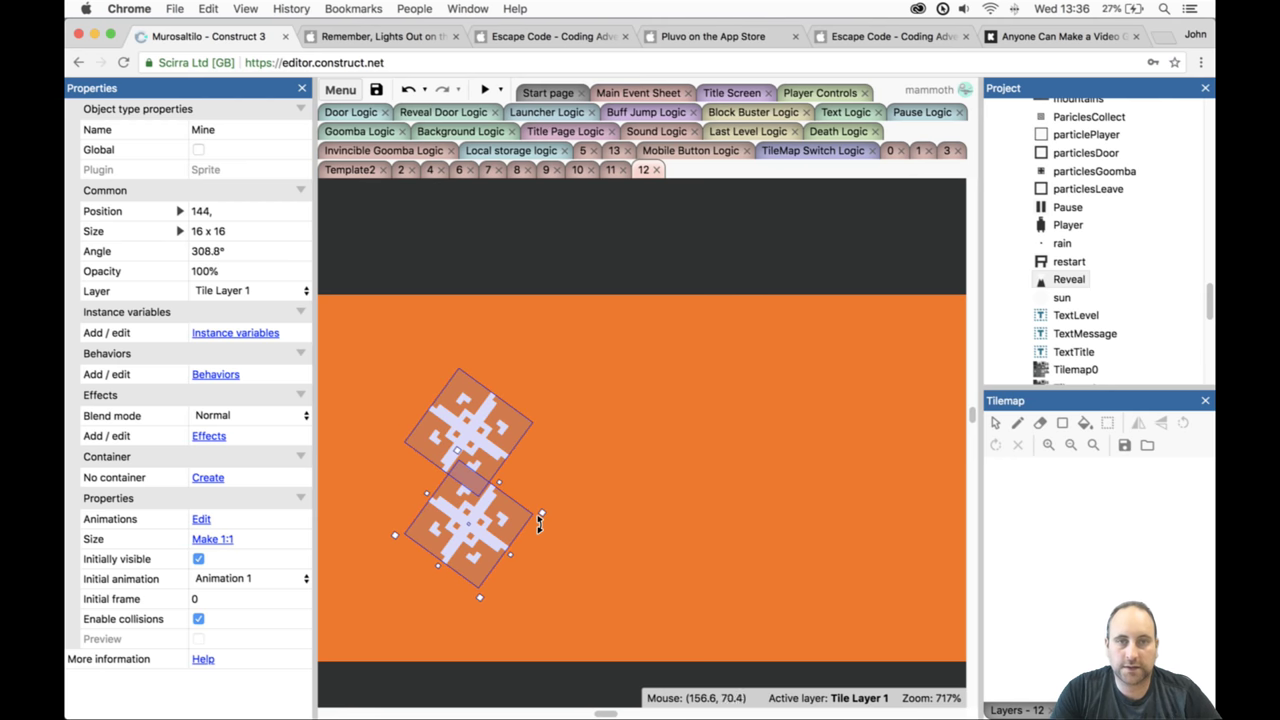
click(536, 245)
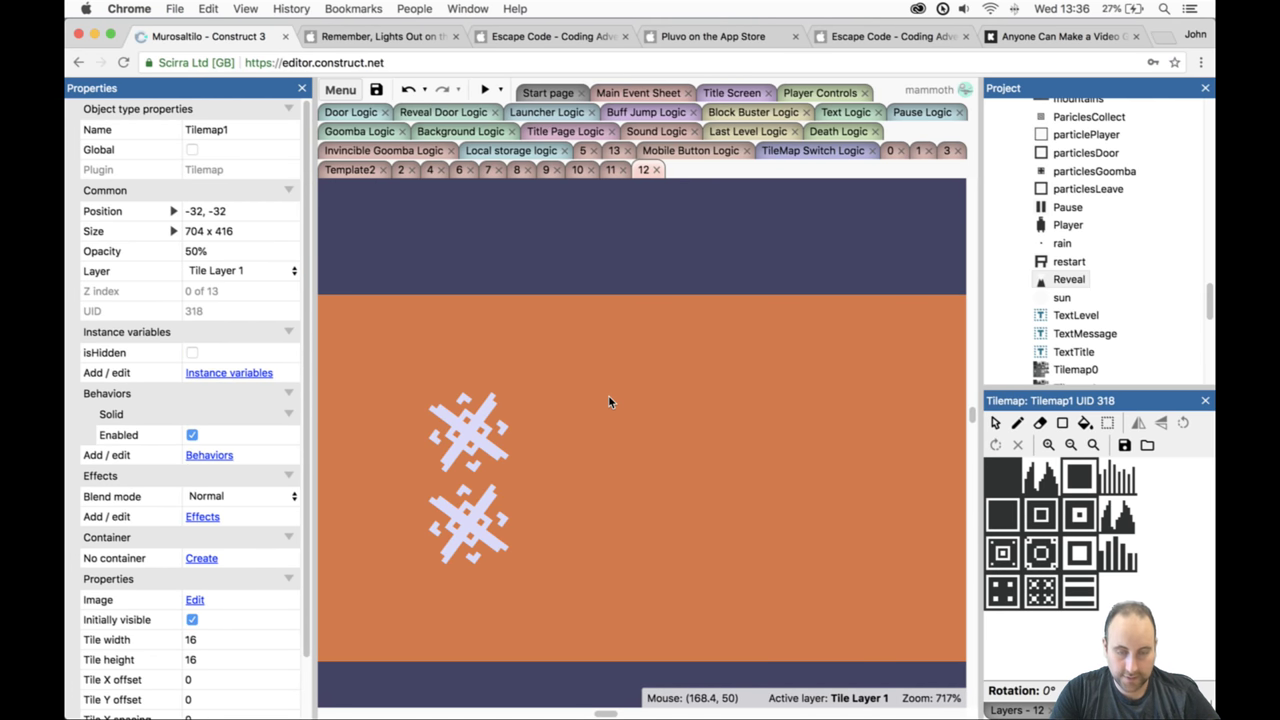
ctrl+scroll(608, 400, down, 6)
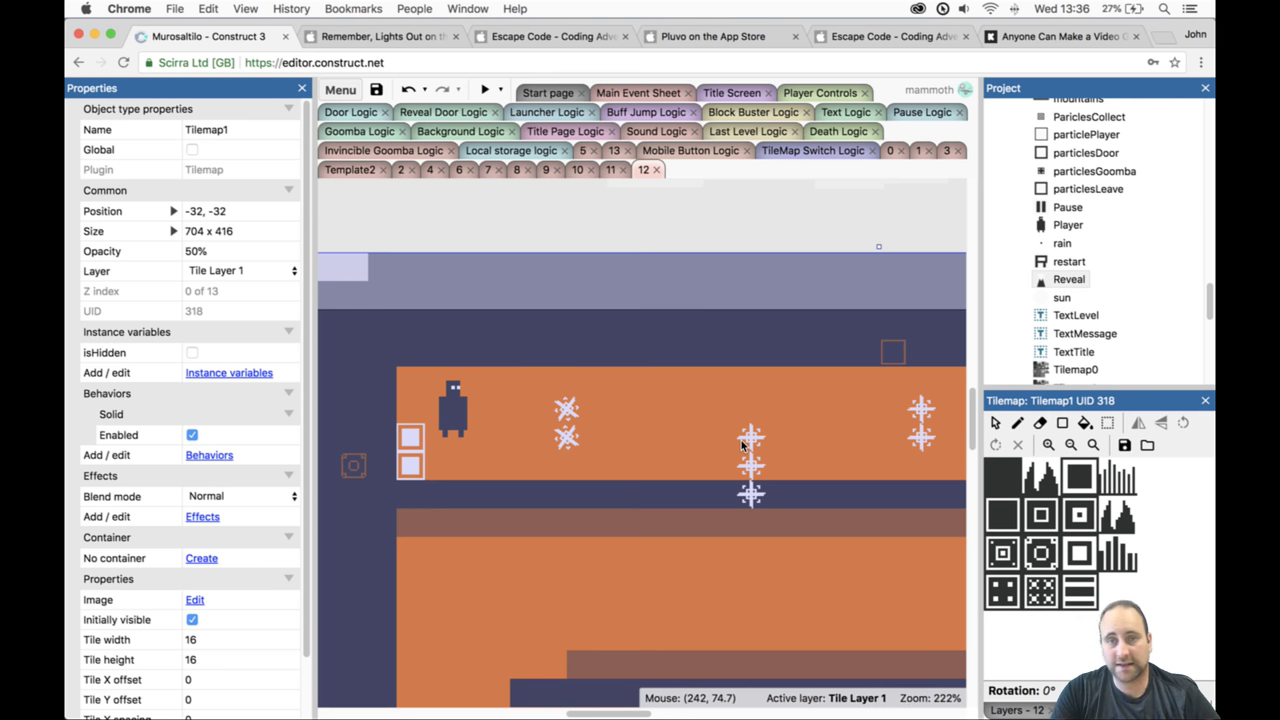
key(ctrl+z)
click(568, 410)
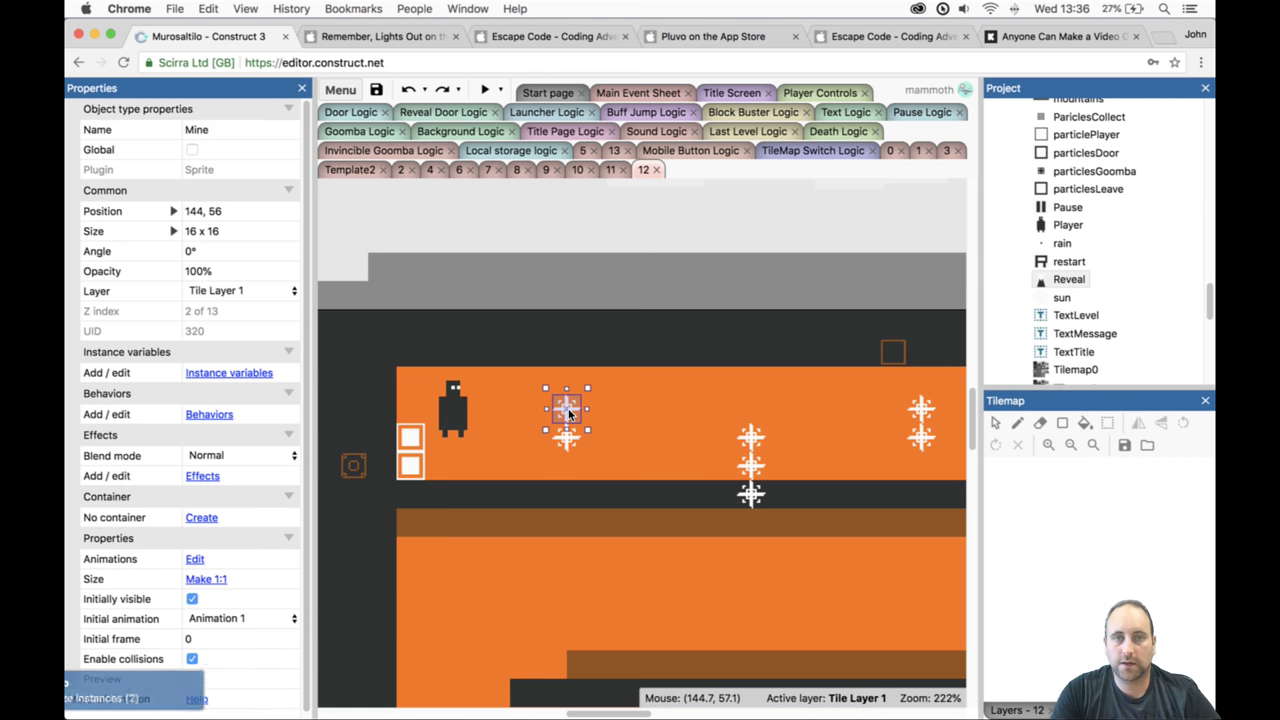
double_click(568, 410)
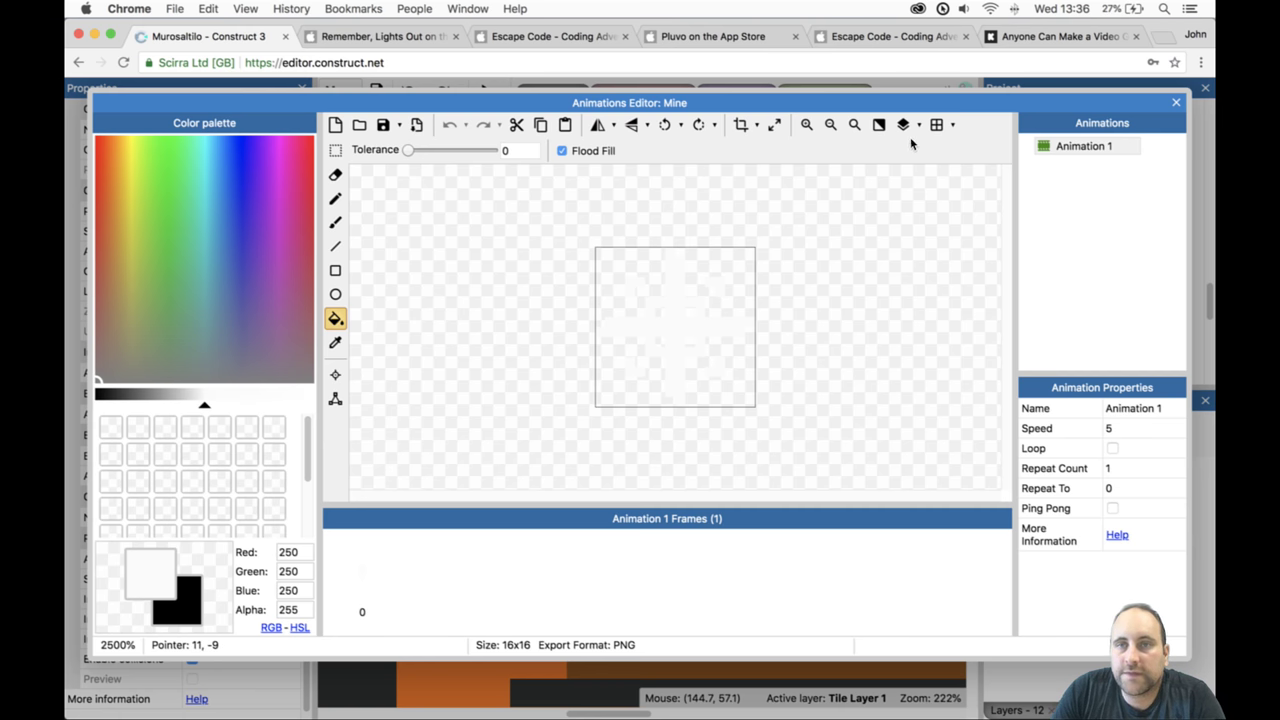
Darken the editor backdrop, trying then undoing a clockwise rotation and a black fill on the mine.
click(879, 124)
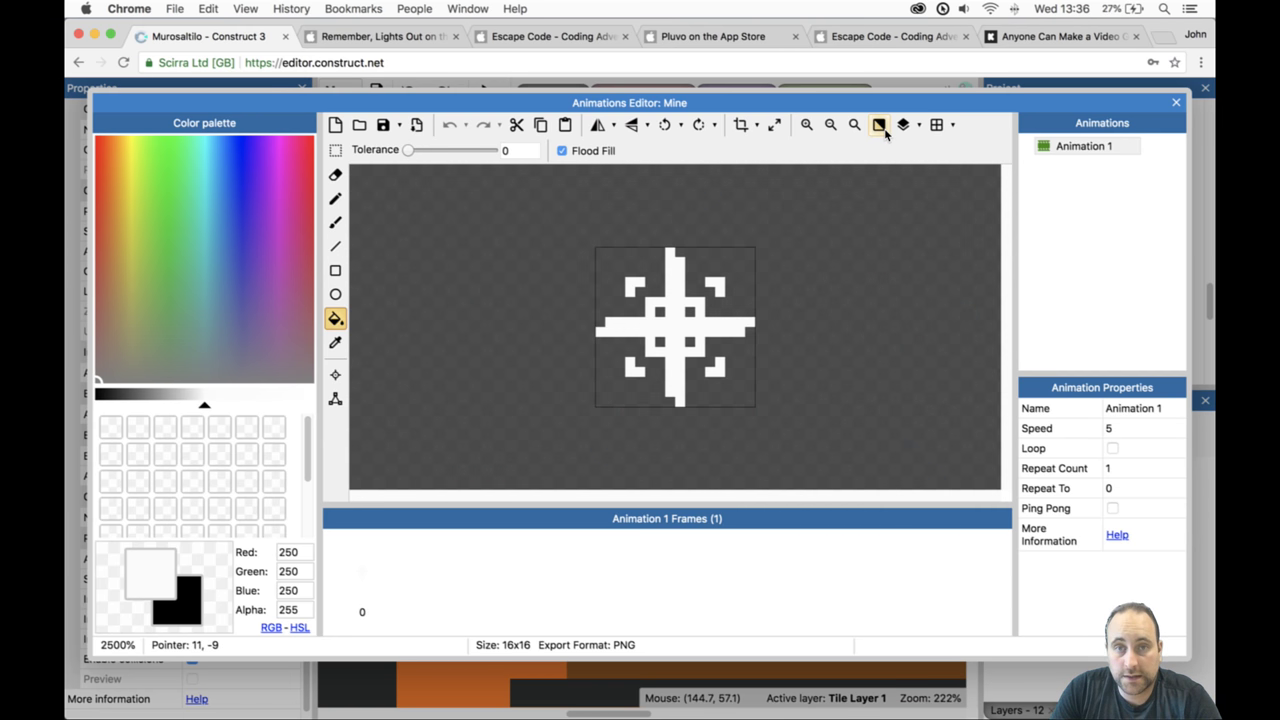
click(716, 126)
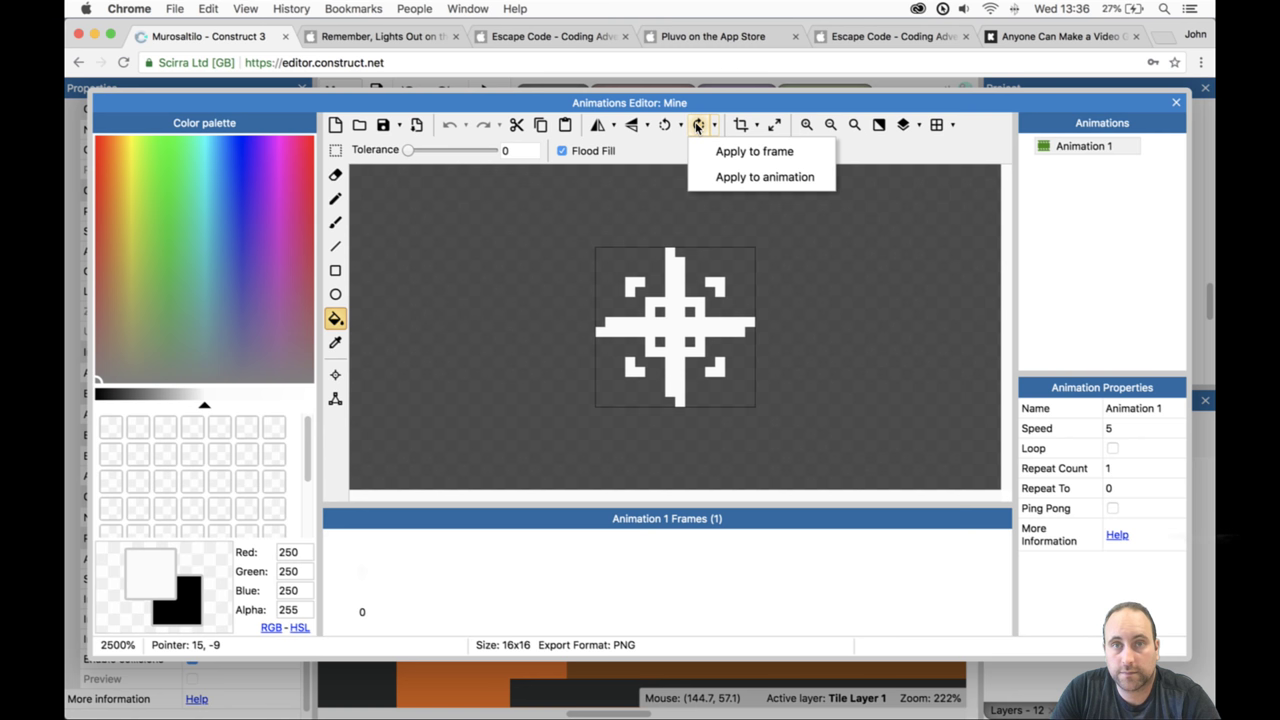
click(697, 126)
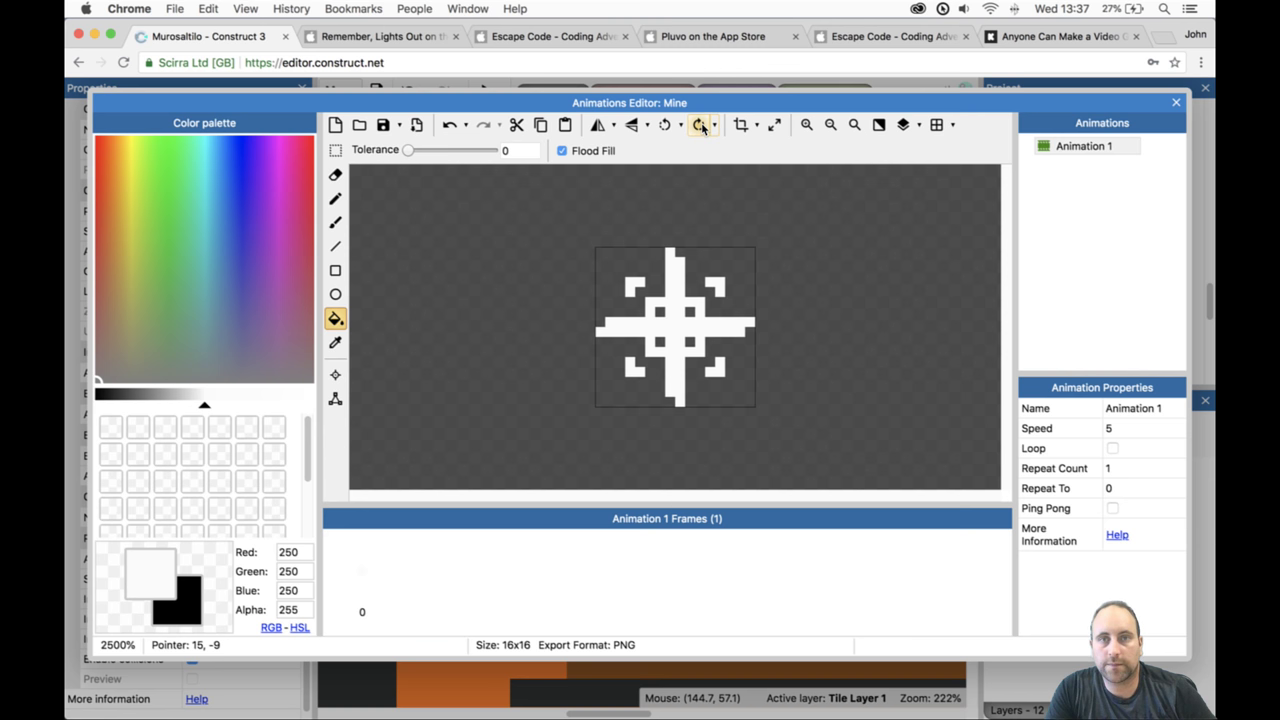
key(super+z)
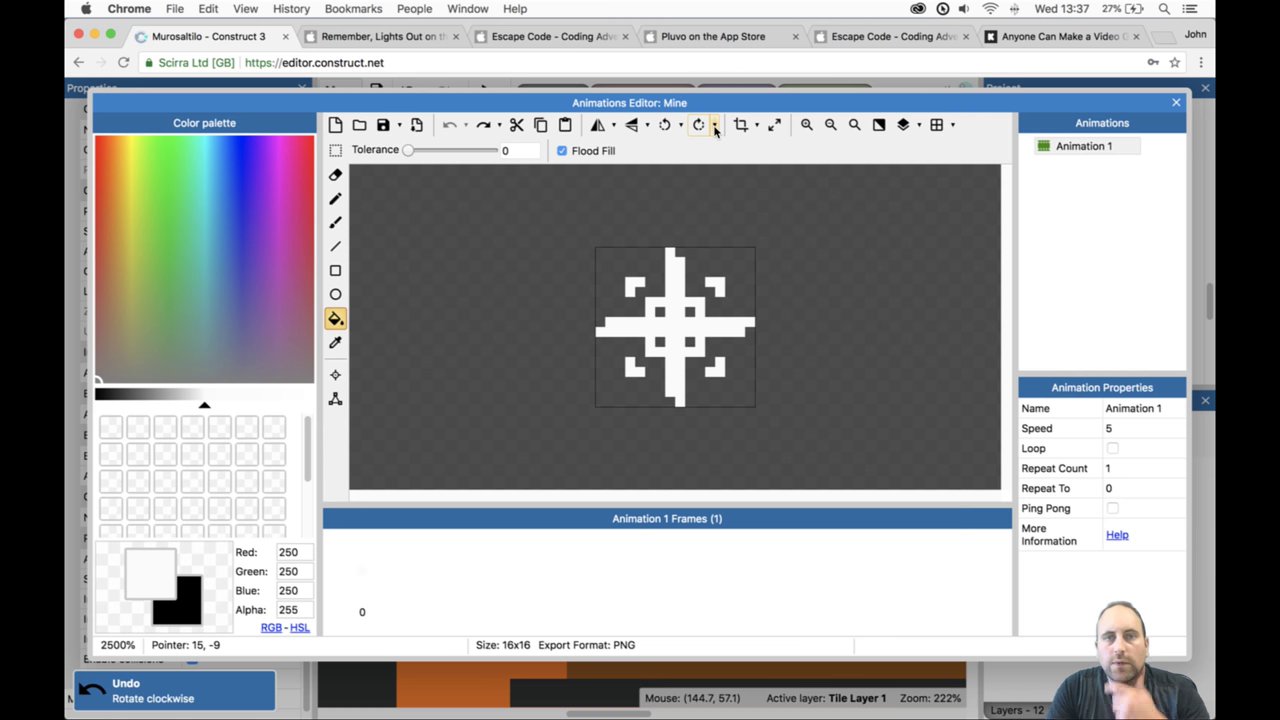
click(715, 126)
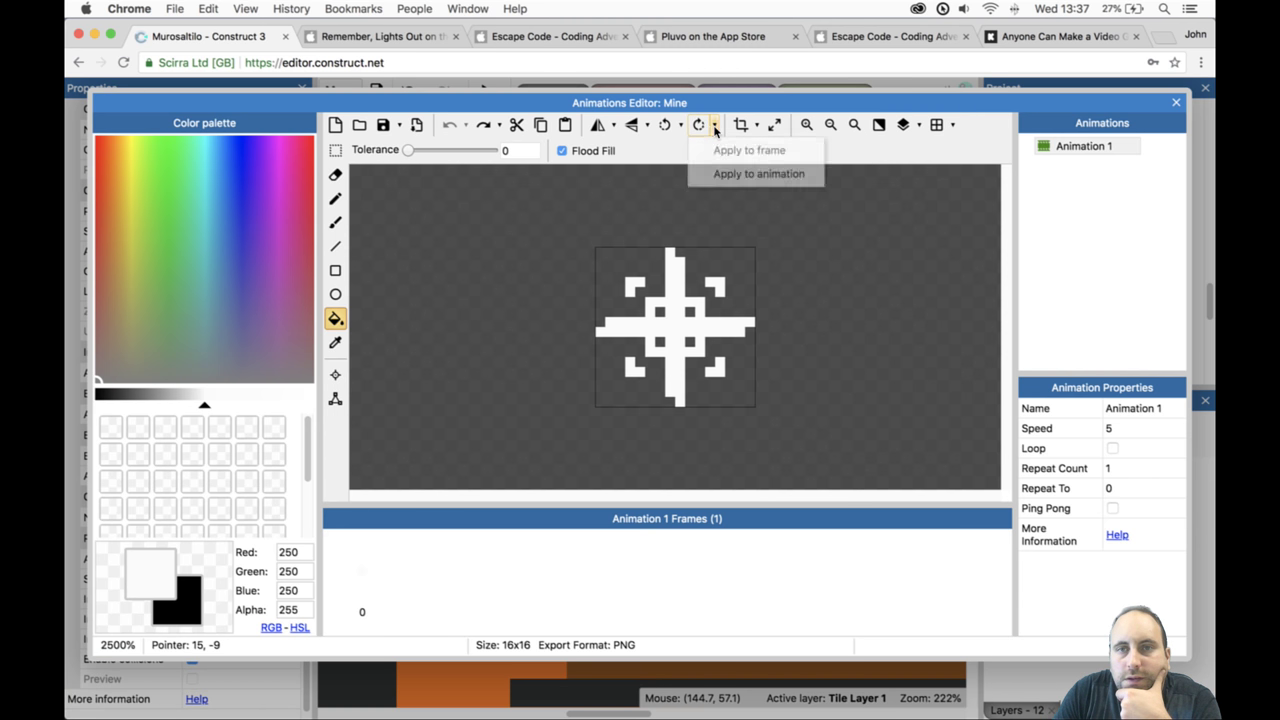
click(693, 128)
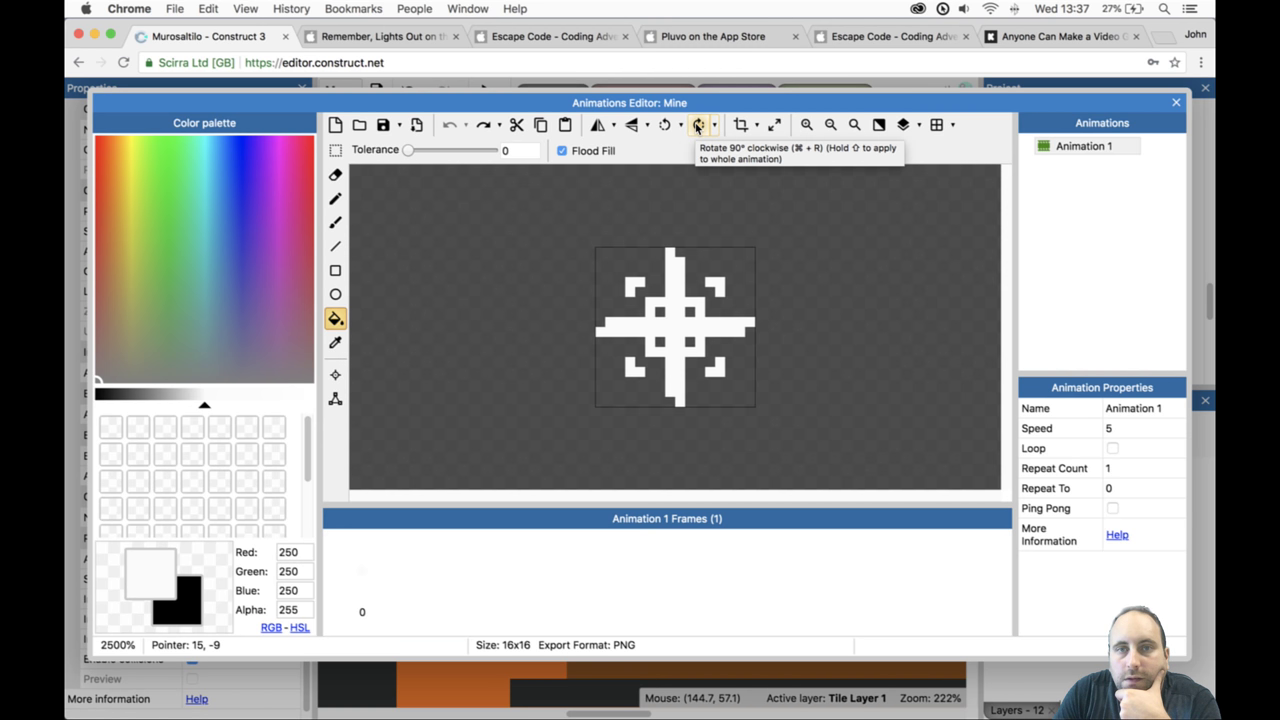
right_click(696, 292)
key(ctrl+z)
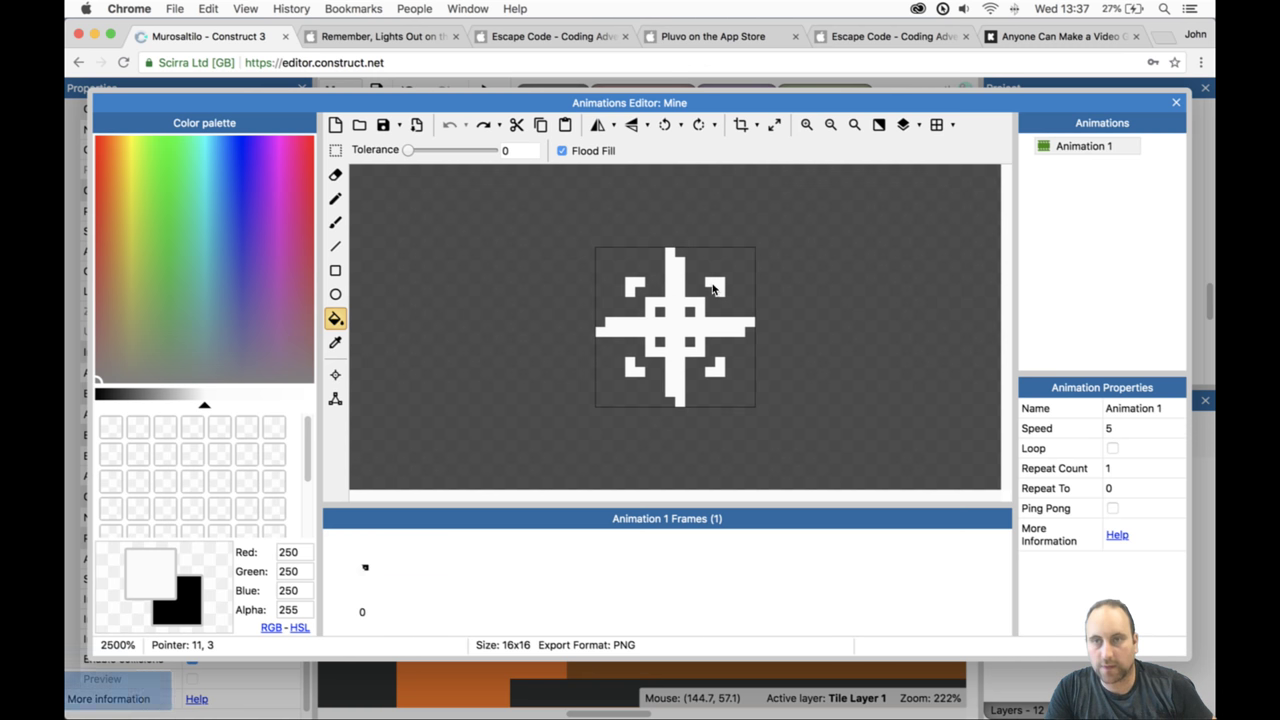
Close the Mine image editor and open the Mine Logic event sheet.
click(1176, 102)
scroll(1046, 272, down, 2)
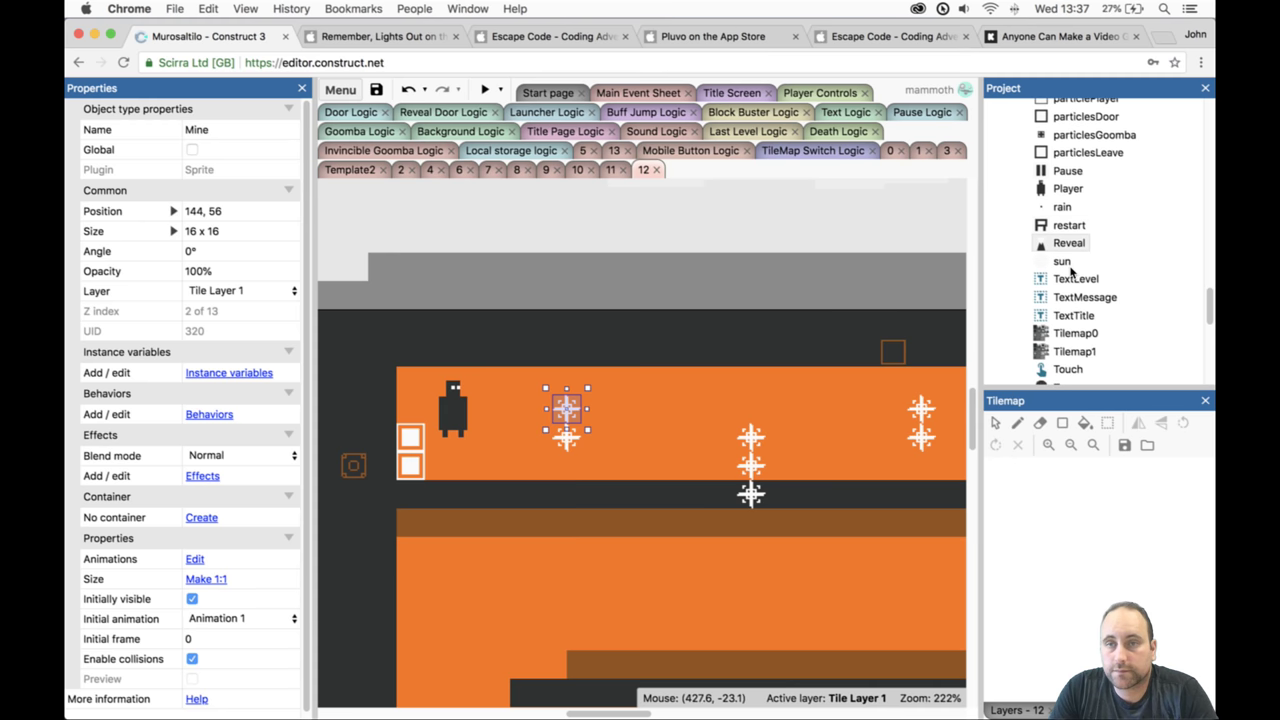
scroll(1108, 148, up, 5)
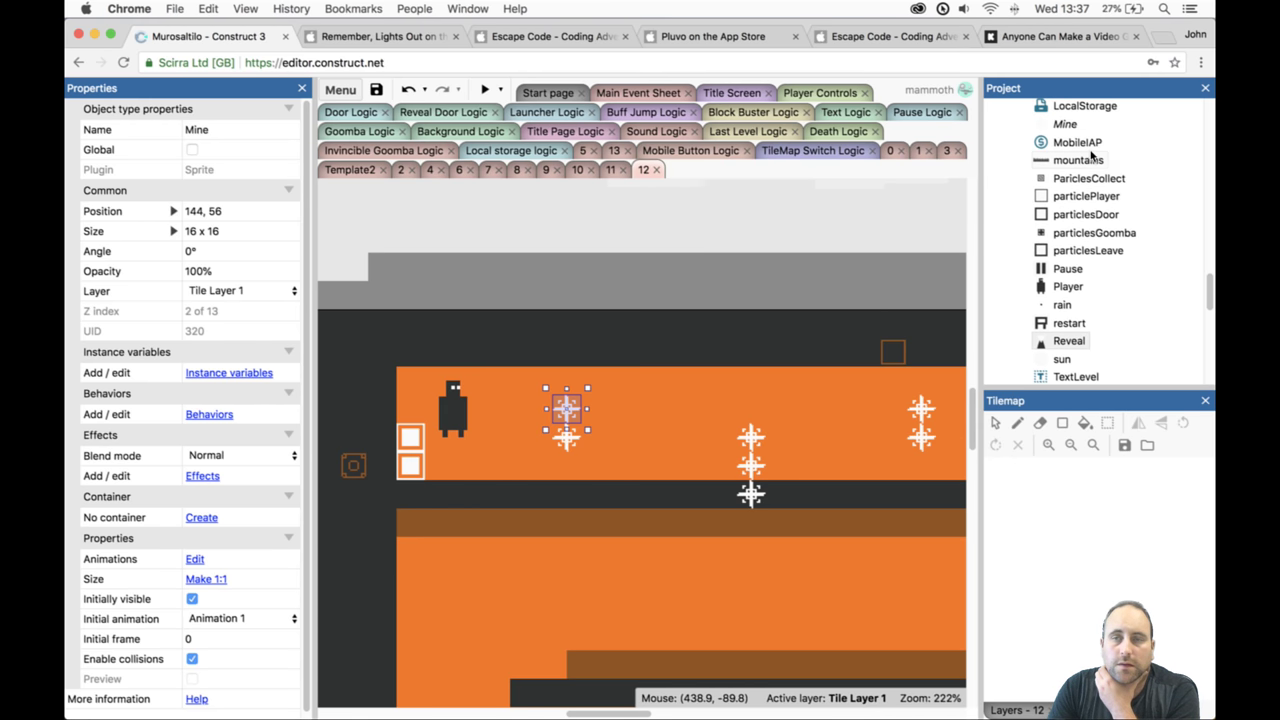
scroll(1095, 155, up, 15)
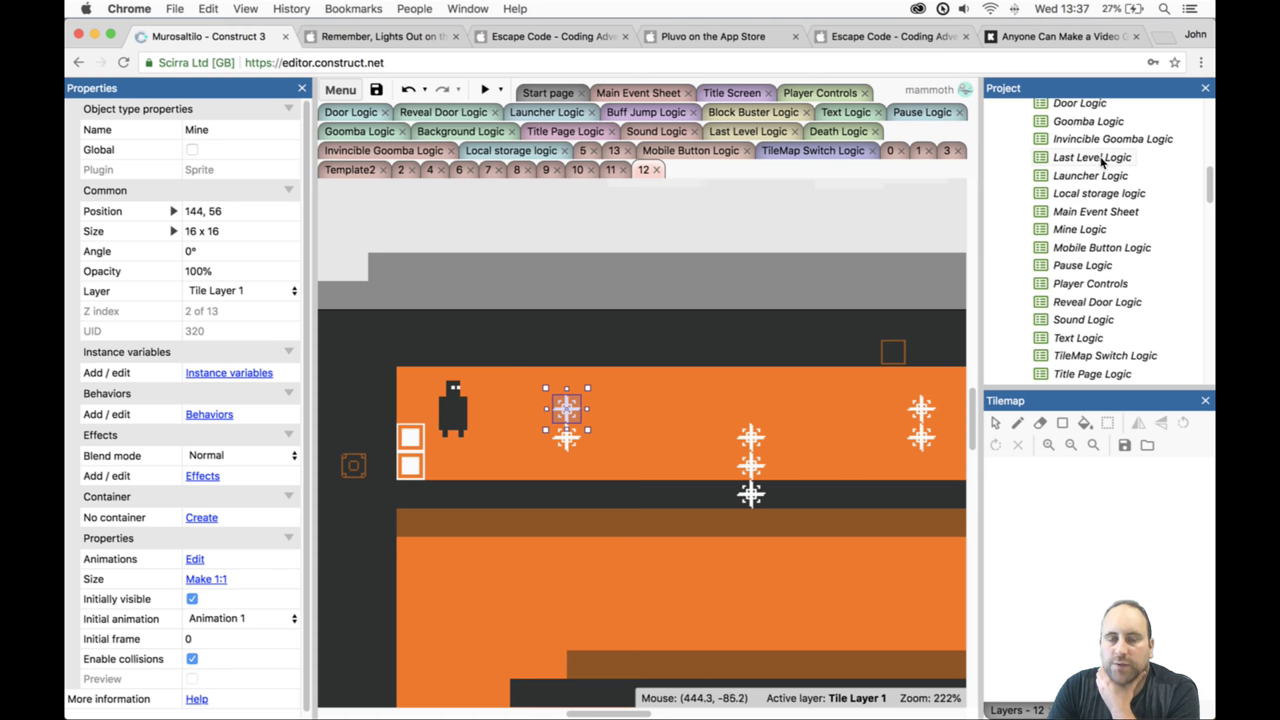
double_click(1084, 231)
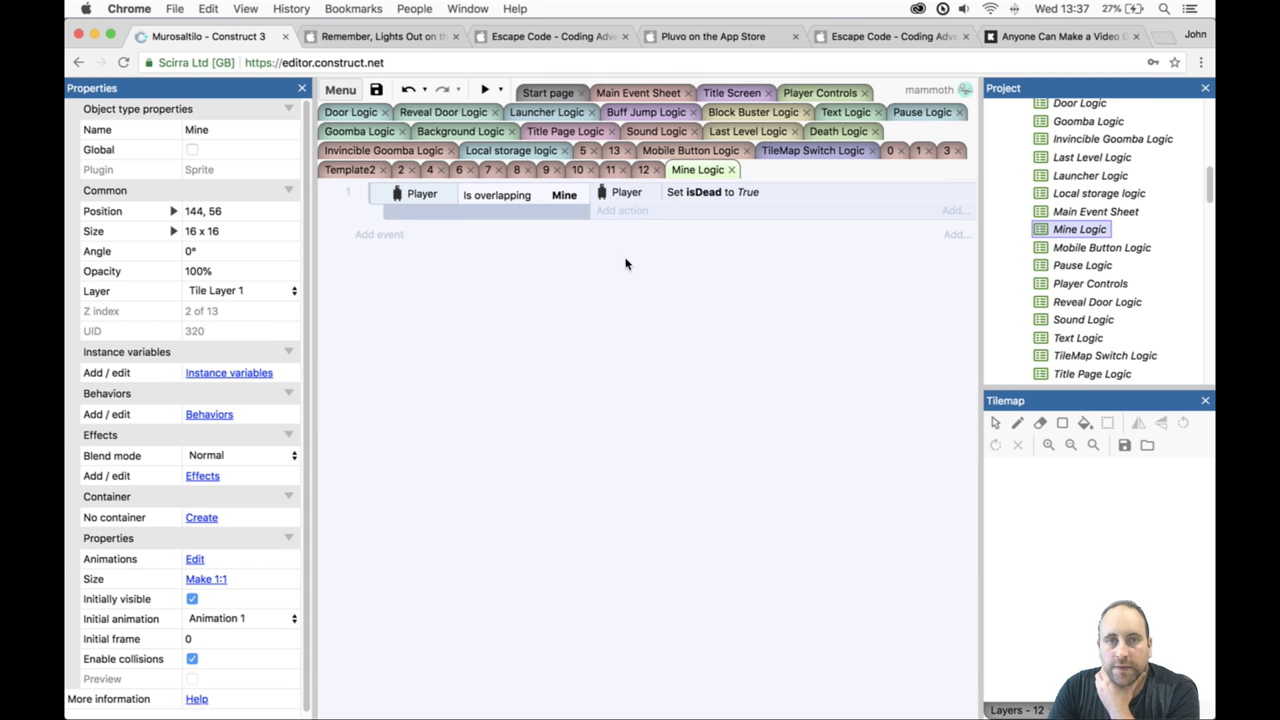
Add a new event with the condition Mine On created.
click(400, 236)
text(m9n)
key(BackSpace)
key(BackSpace)
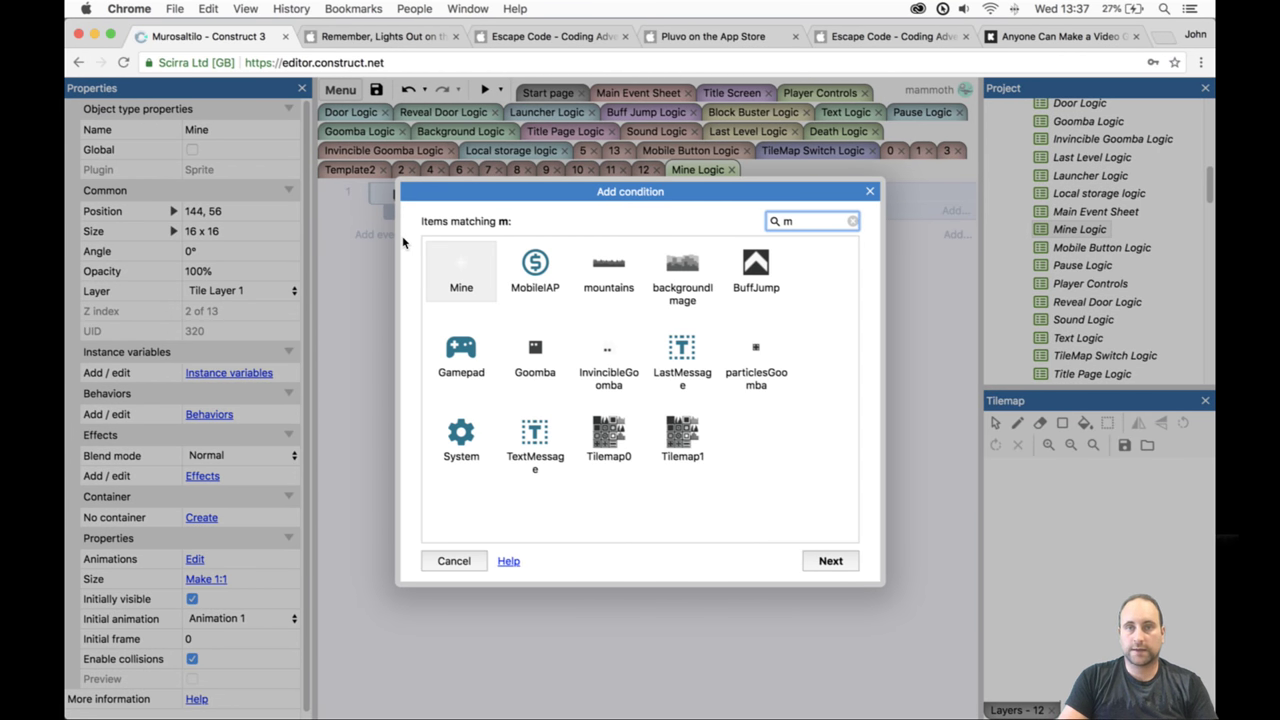
text(ine)
key(Return)
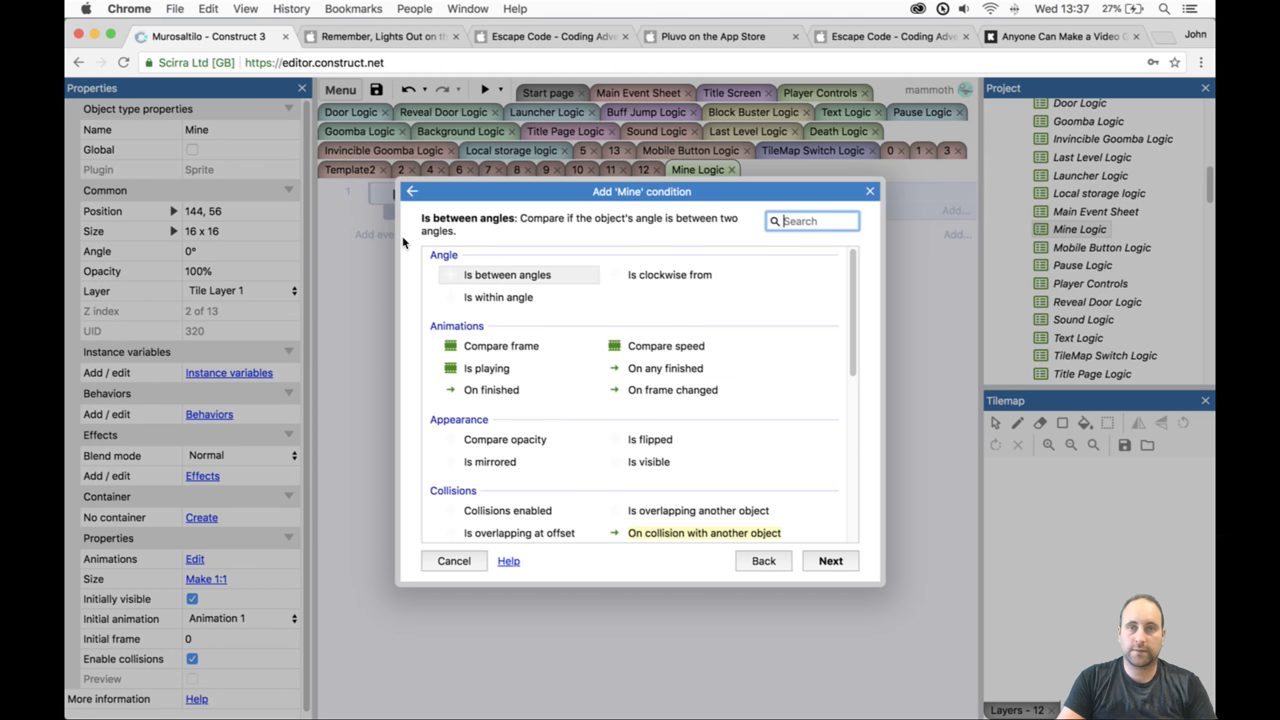
text(on cre)
key(Return)
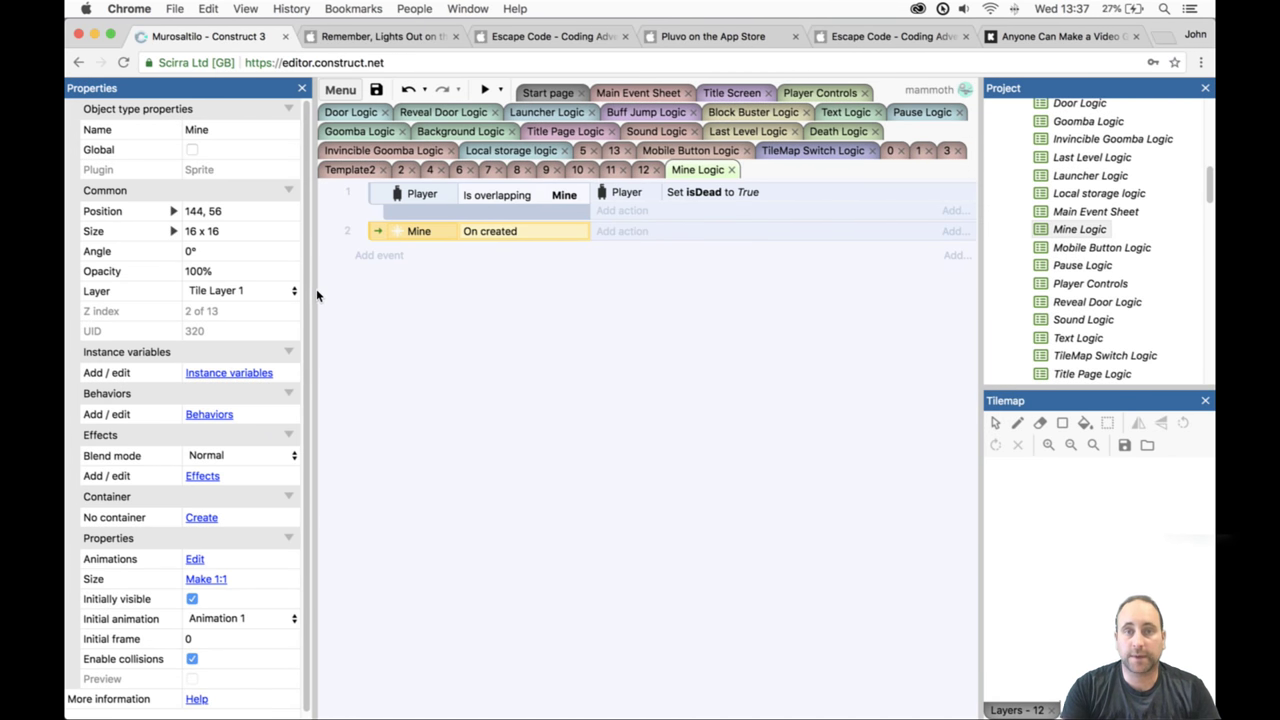
Start a Mine angle action on the On created event, entering a random(0, expression.
click(622, 231)
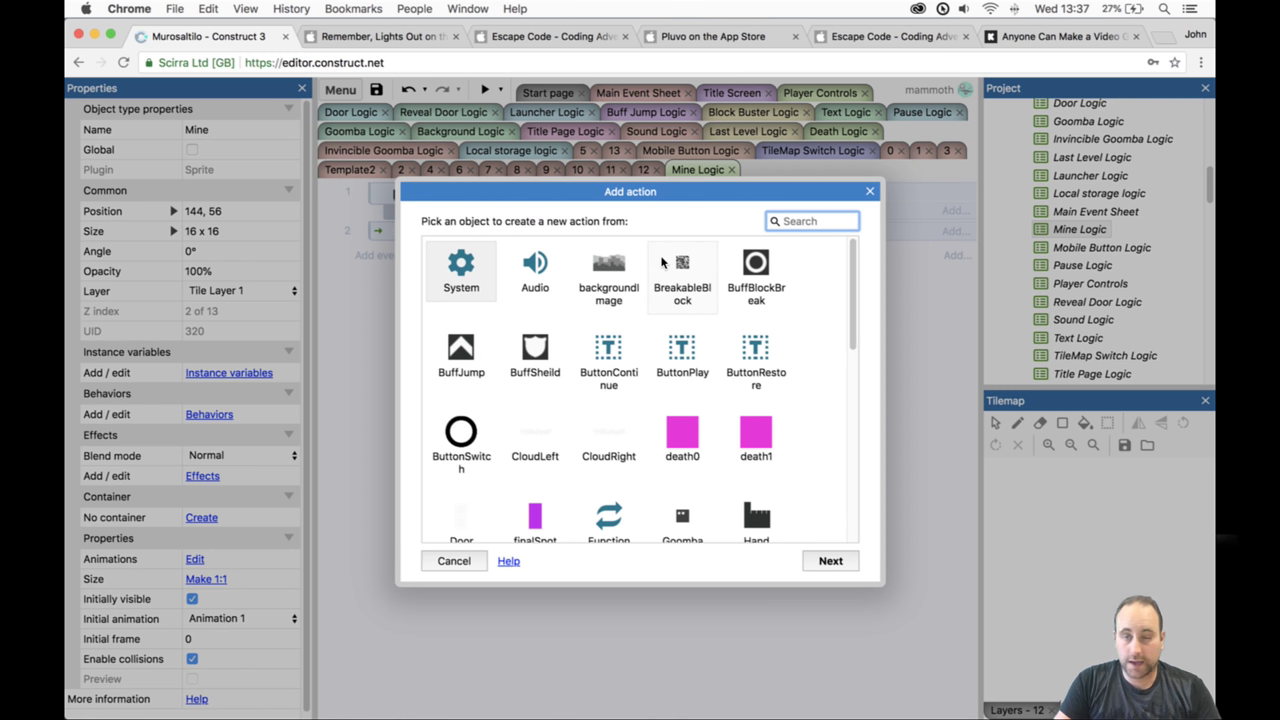
text(mine)
key(Return)
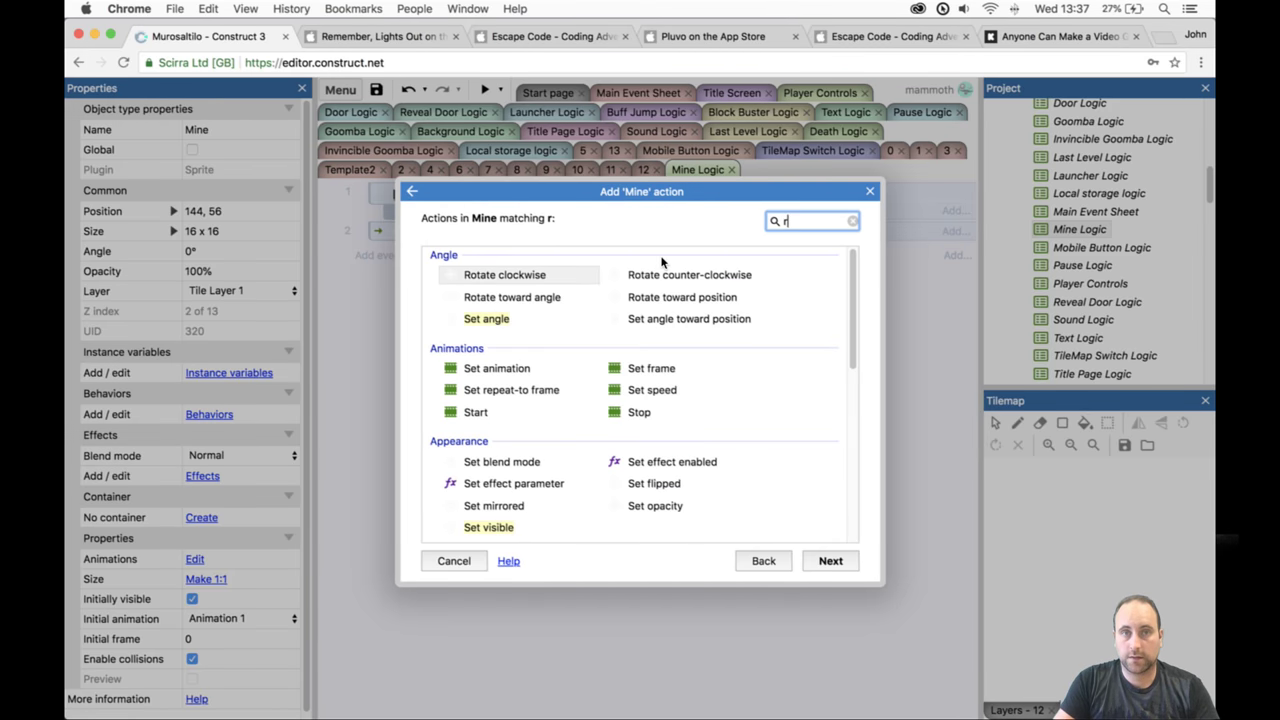
text(rot)
key(BackSpace)
key(BackSpace)
key(BackSpace)
text(angle)
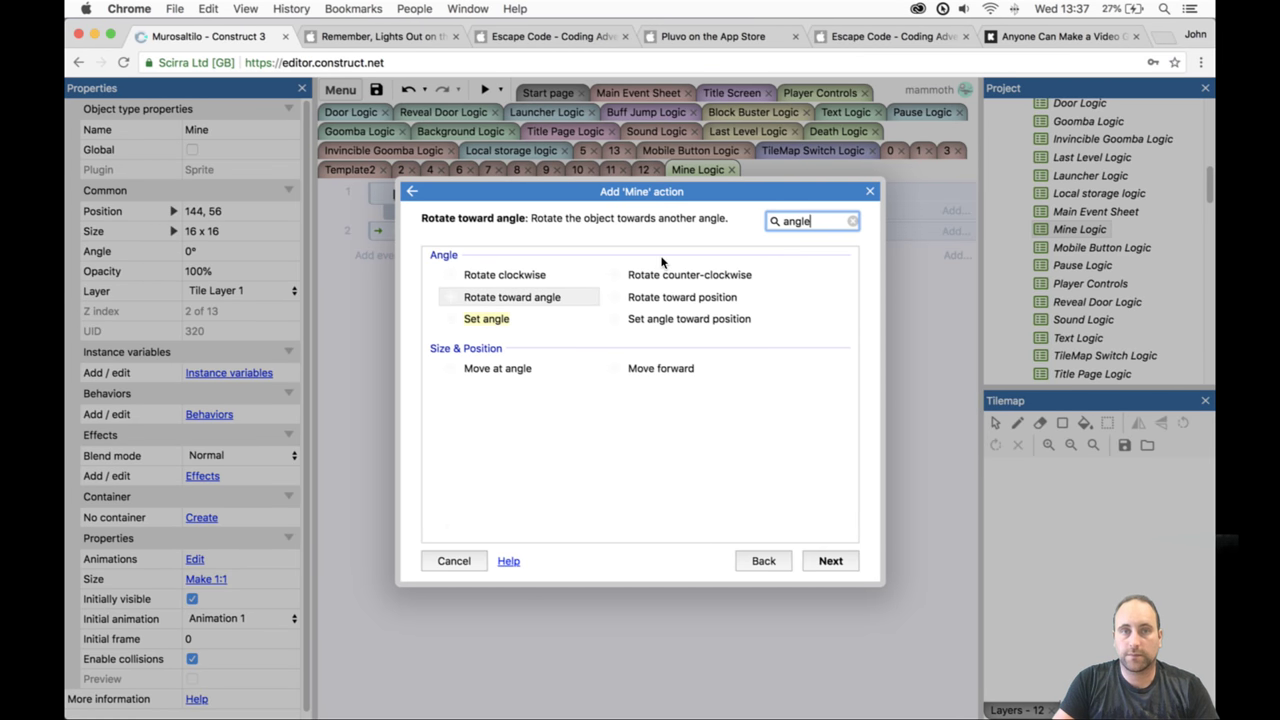
double_click(476, 300)
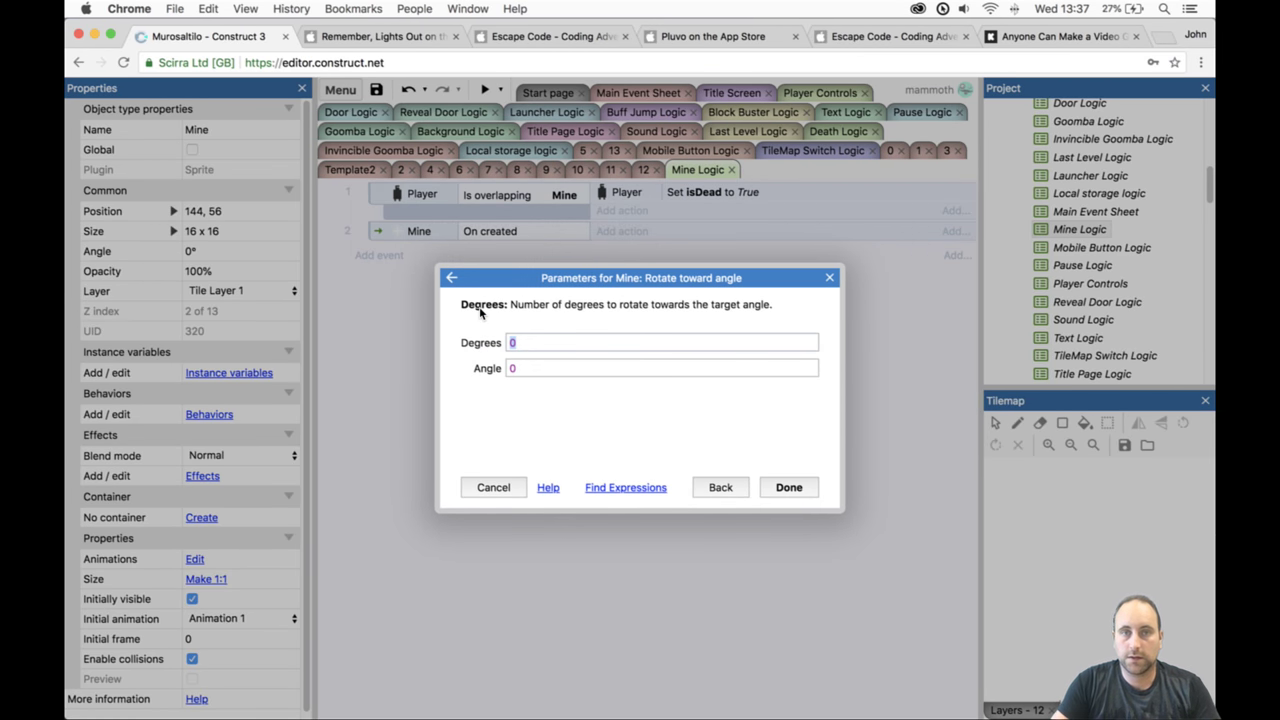
text(ranan)
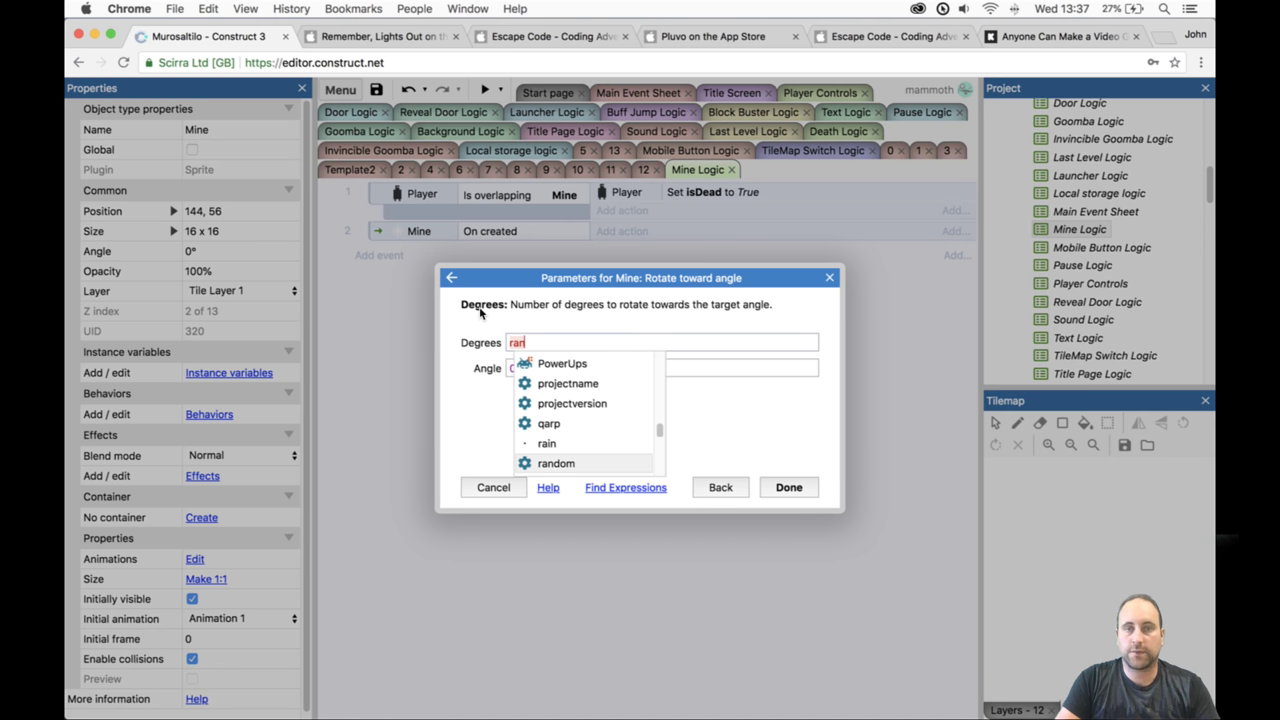
key(Return)
text((0,359)
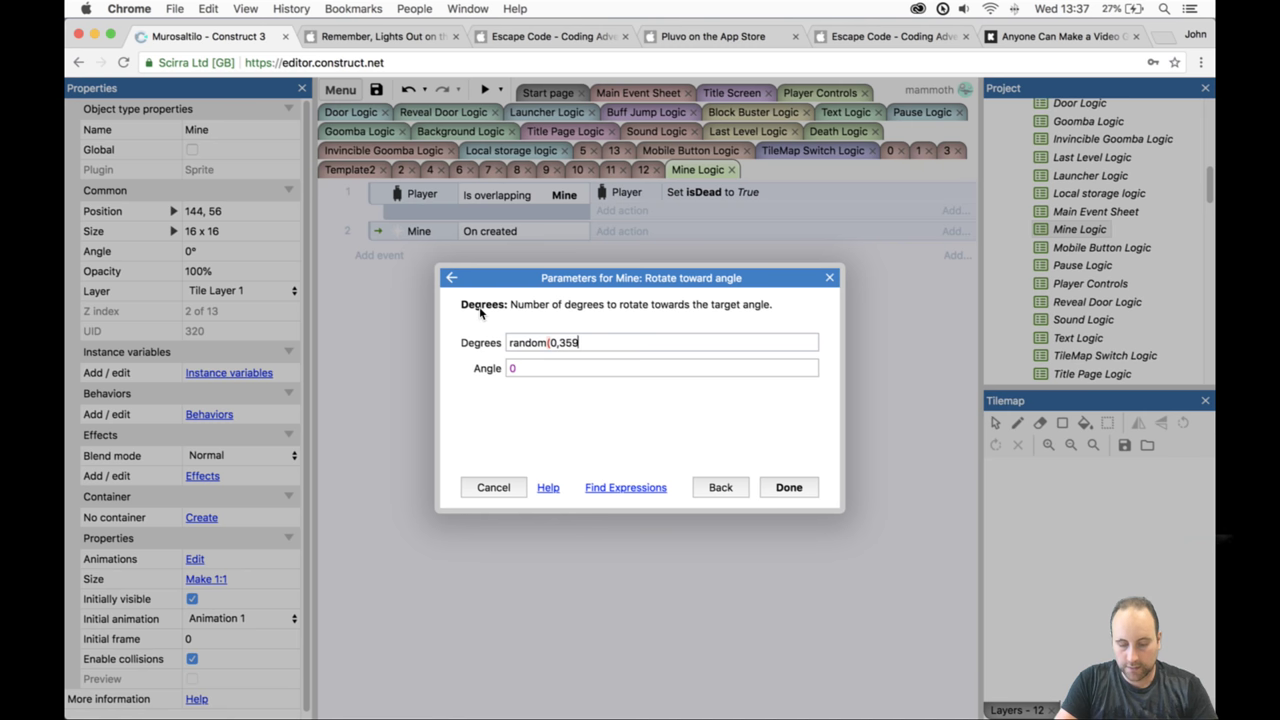
key(Tab)
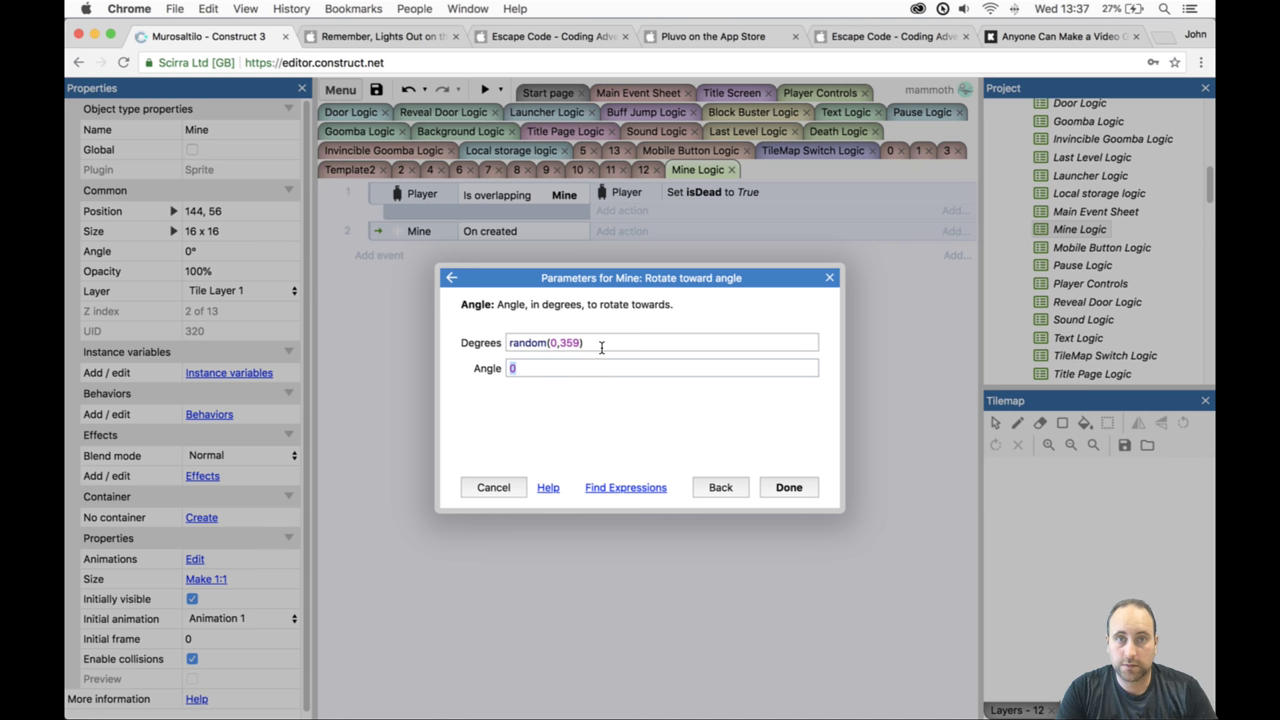
Switch to the Mine Set angle action with random(0,359) and confirm it.
click(451, 277)
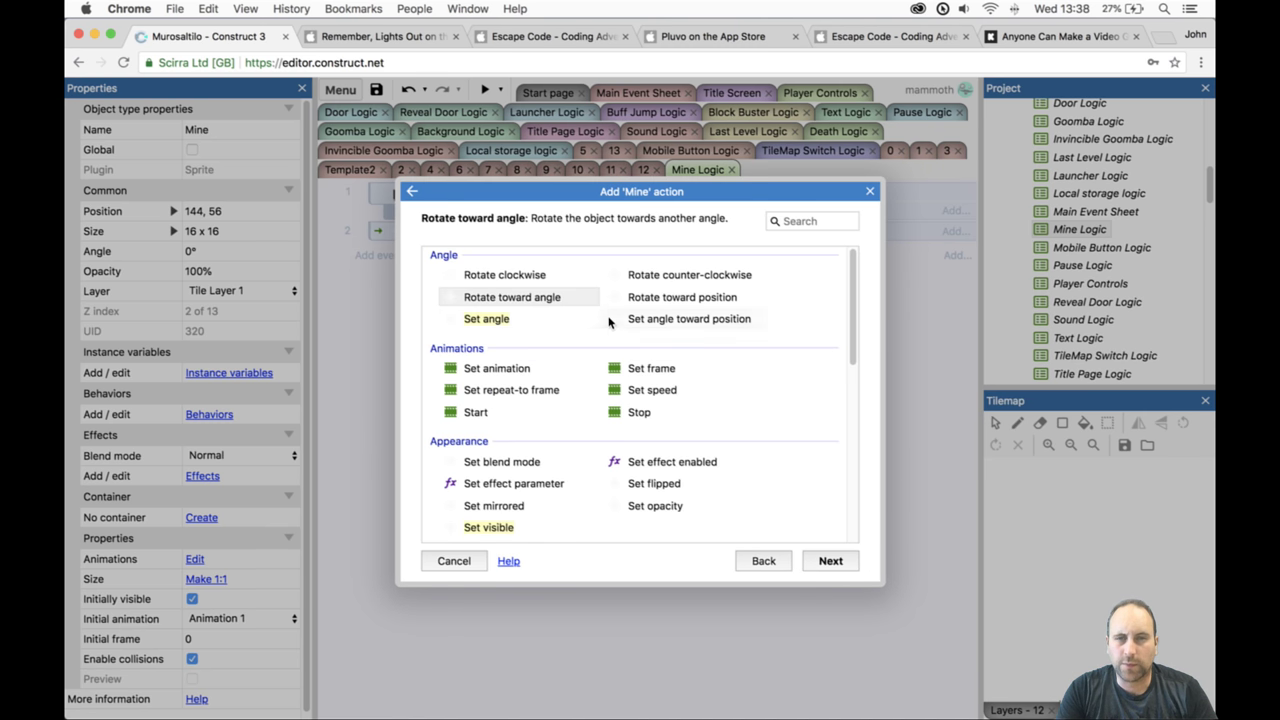
click(516, 320)
double_click(516, 320)
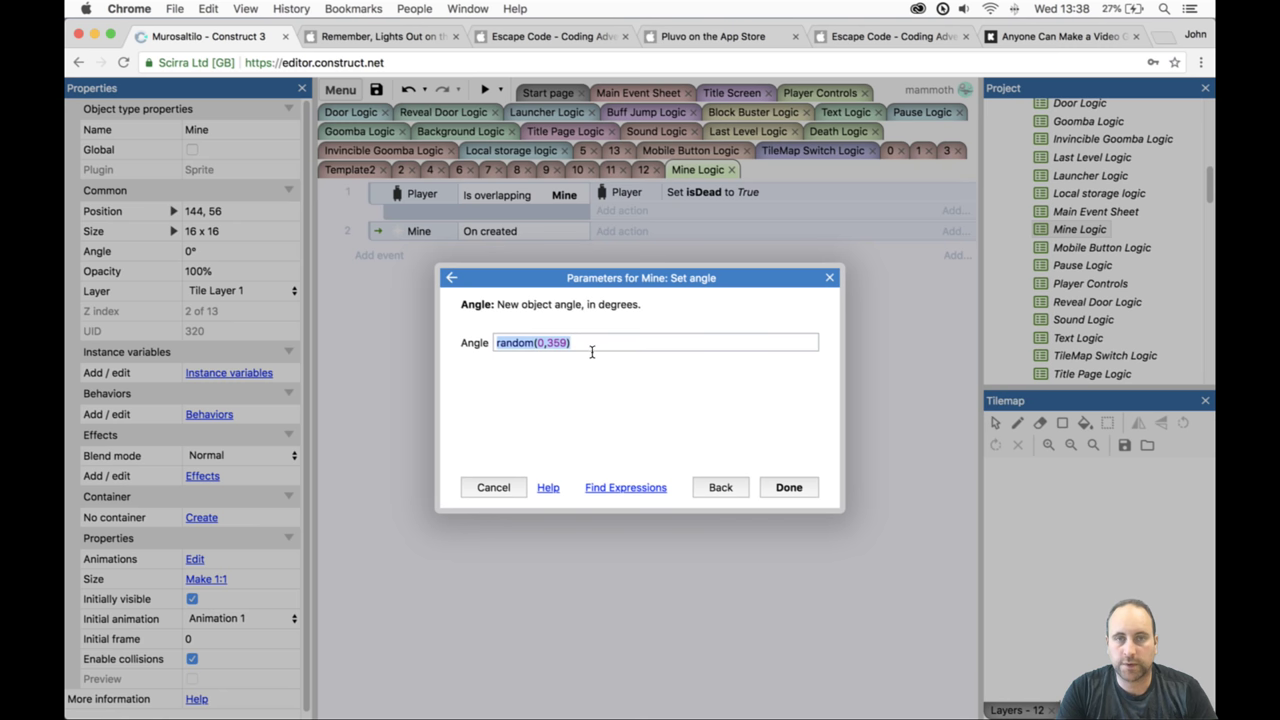
click(789, 487)
click(485, 89)
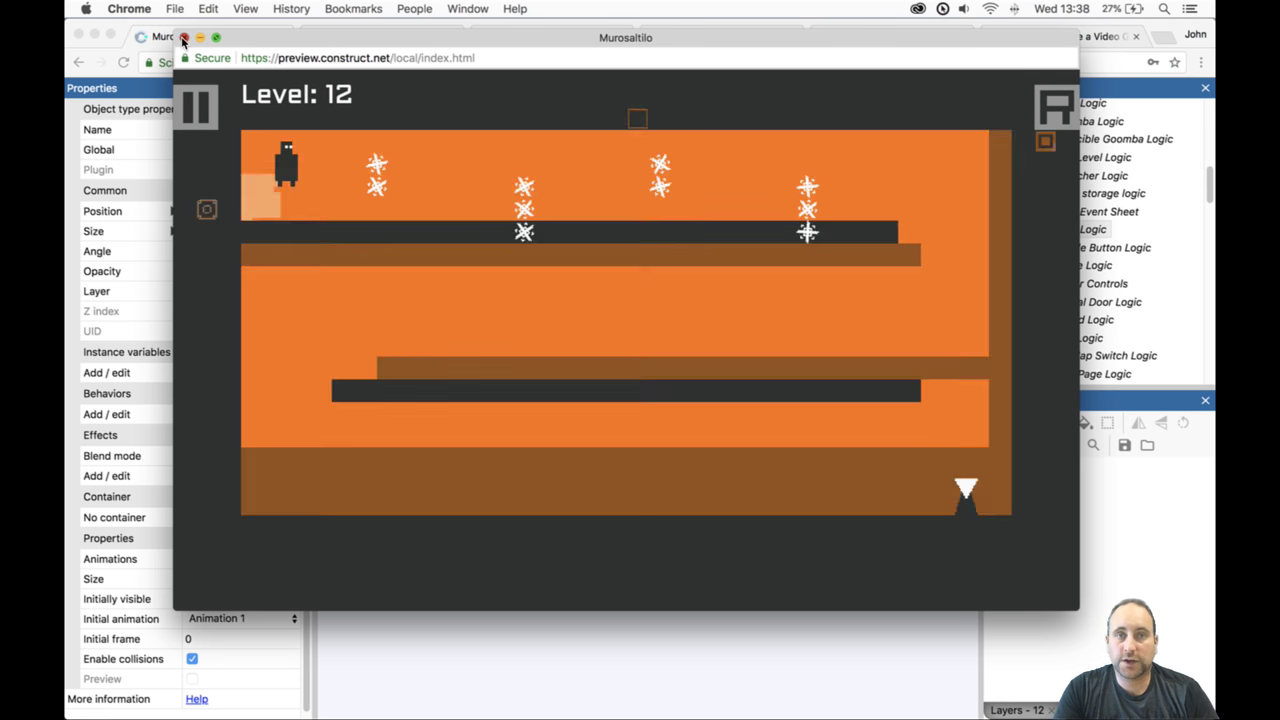
click(183, 39)
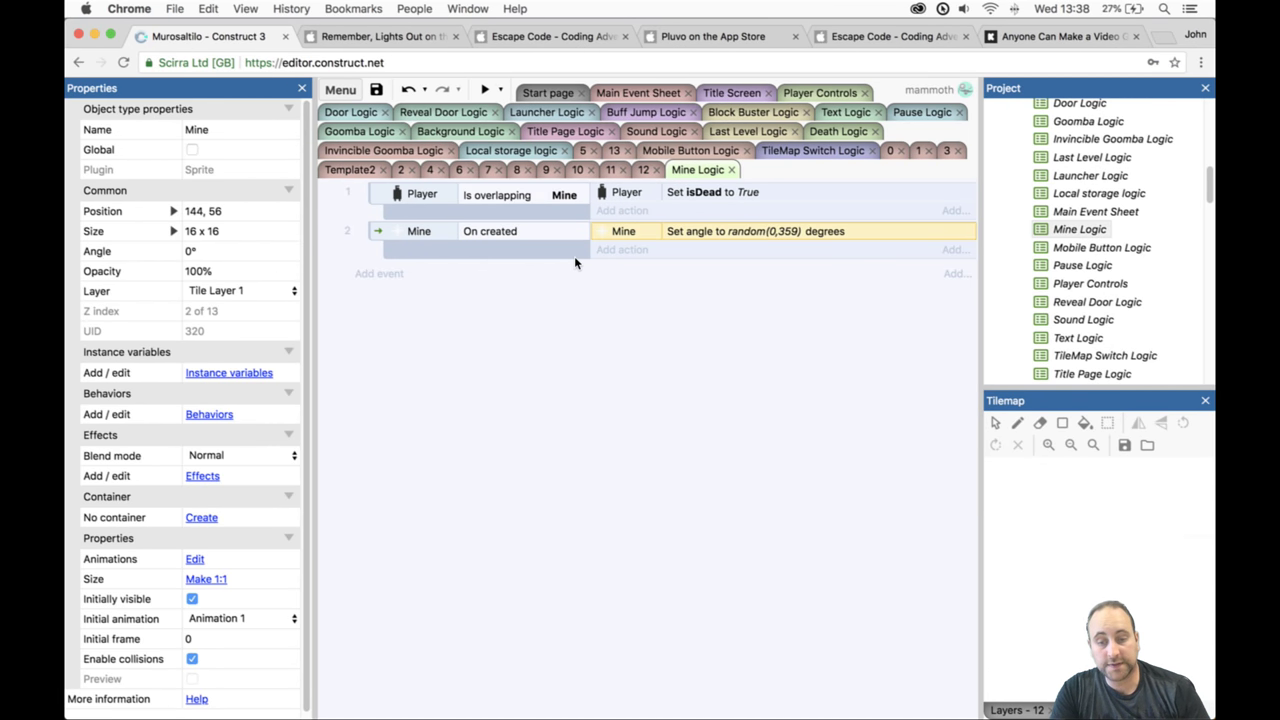
Delete the random Set angle action and abandon adding a replacement Mine action.
key(Delete)
click(622, 232)
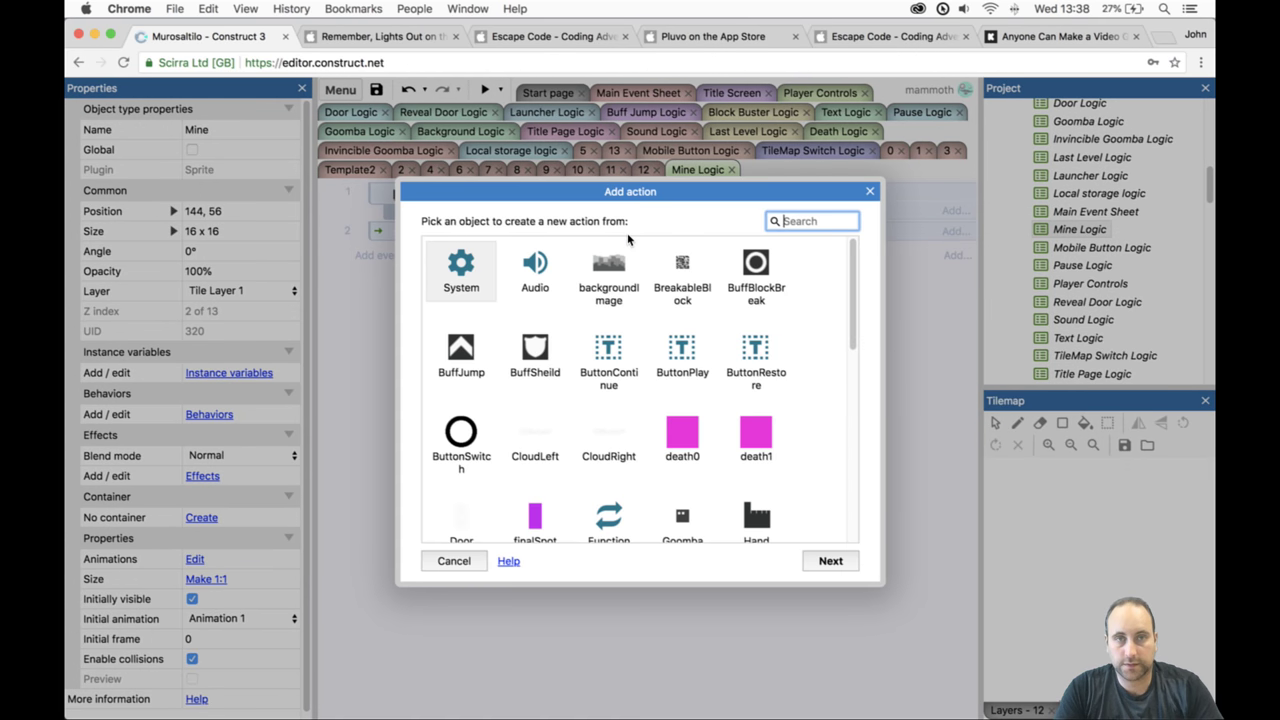
text(mine)
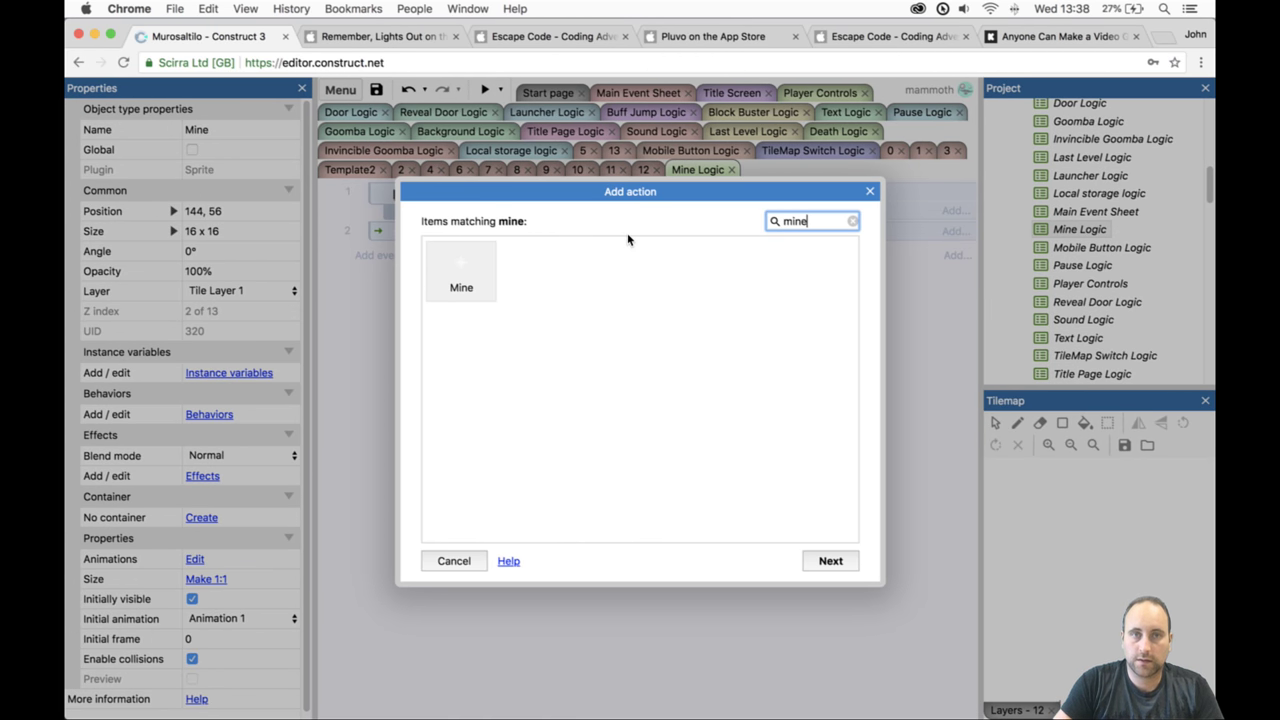
key(Return)
text(an)
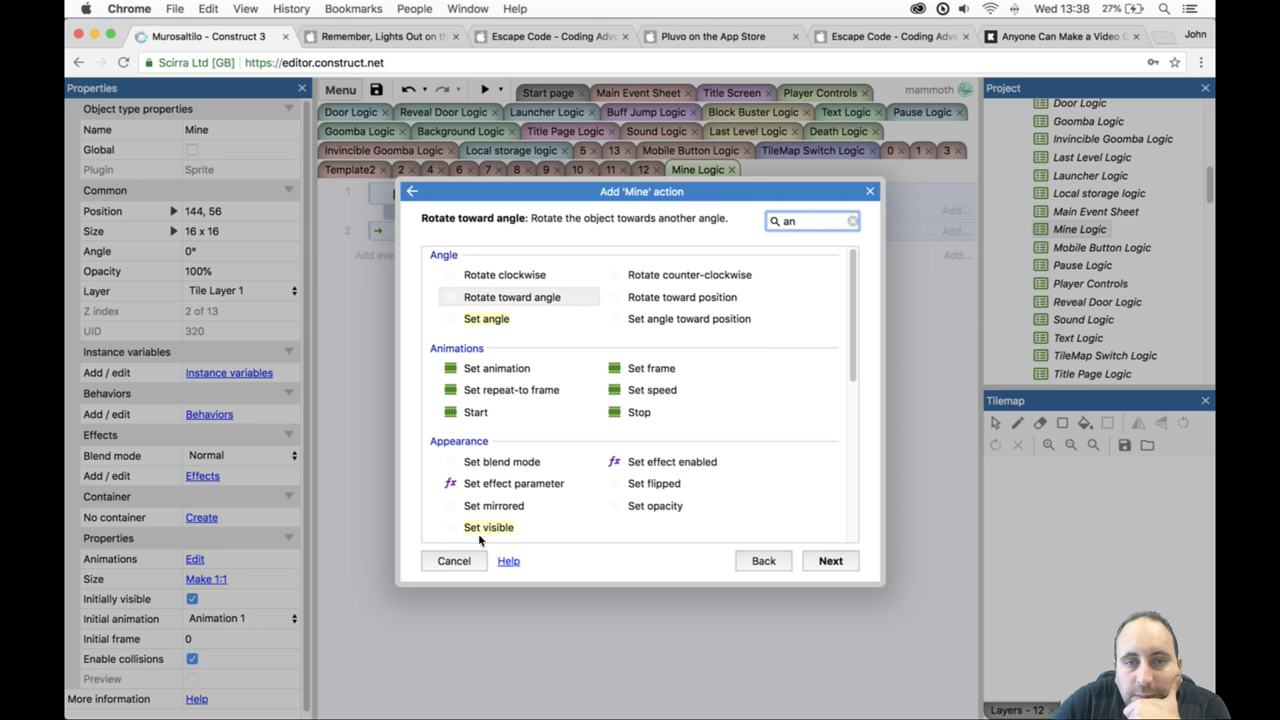
scroll(540, 490, down, 5)
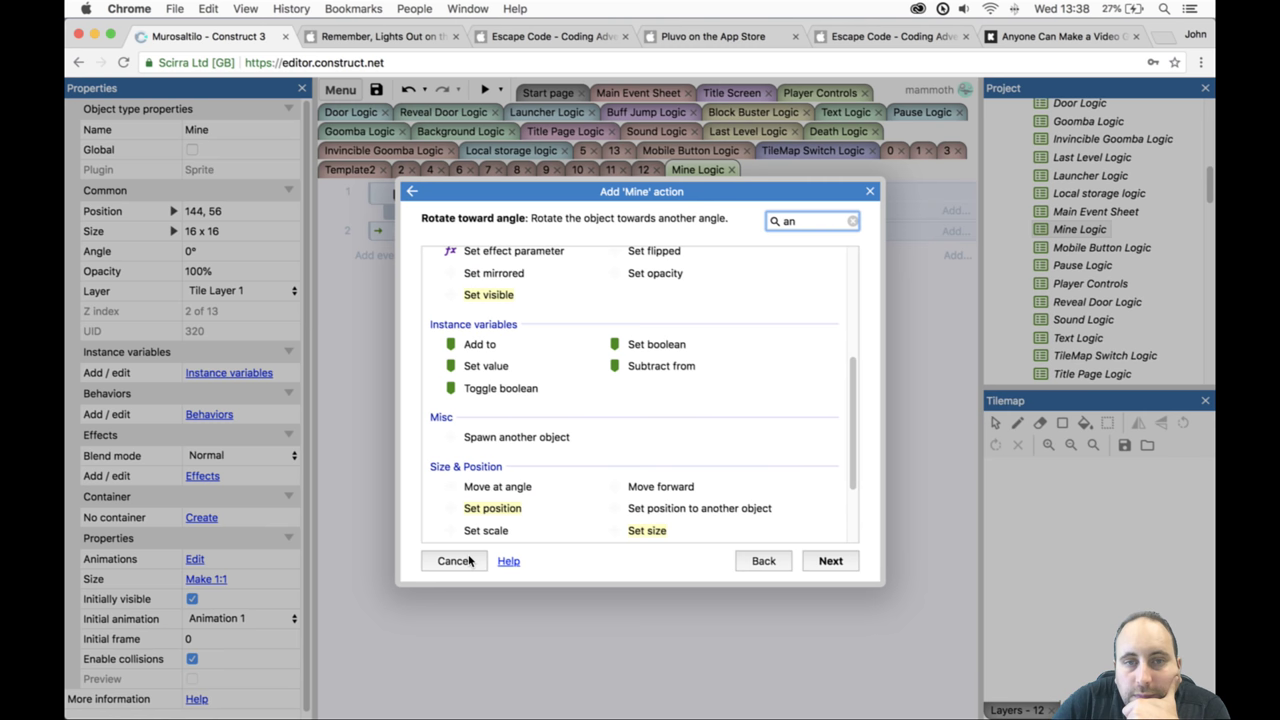
scroll(520, 510, up, 5)
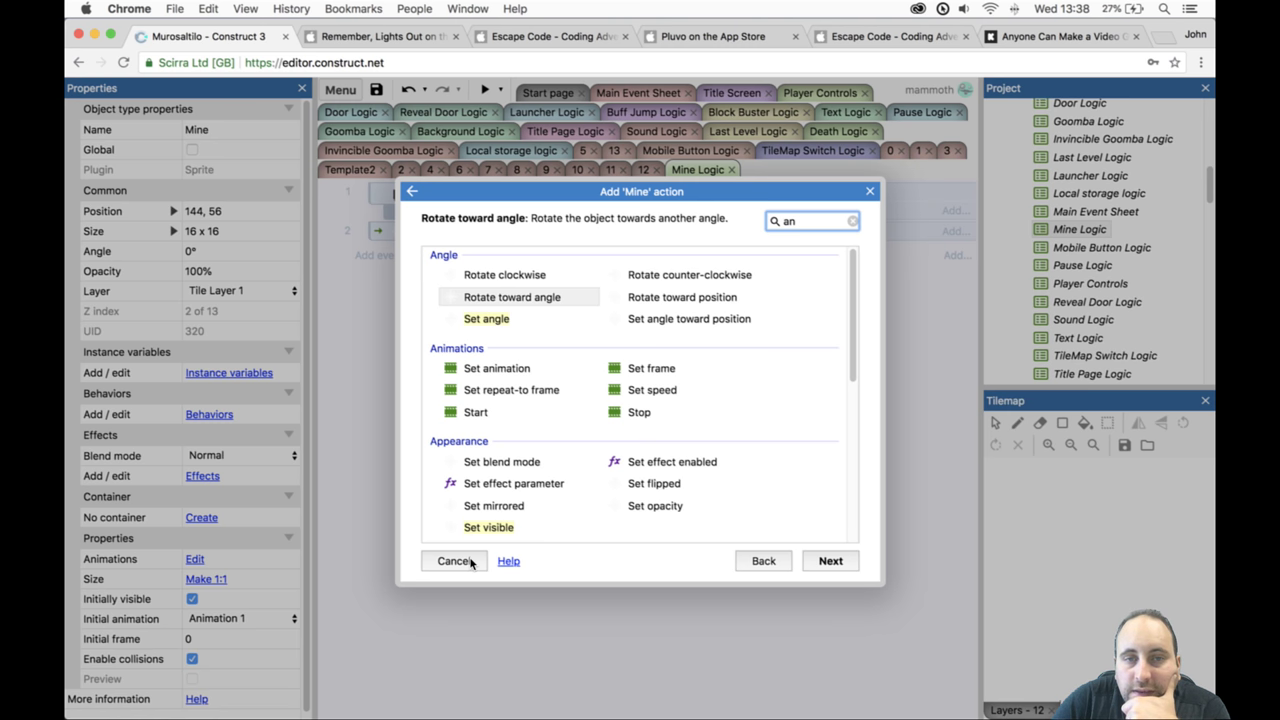
click(455, 561)
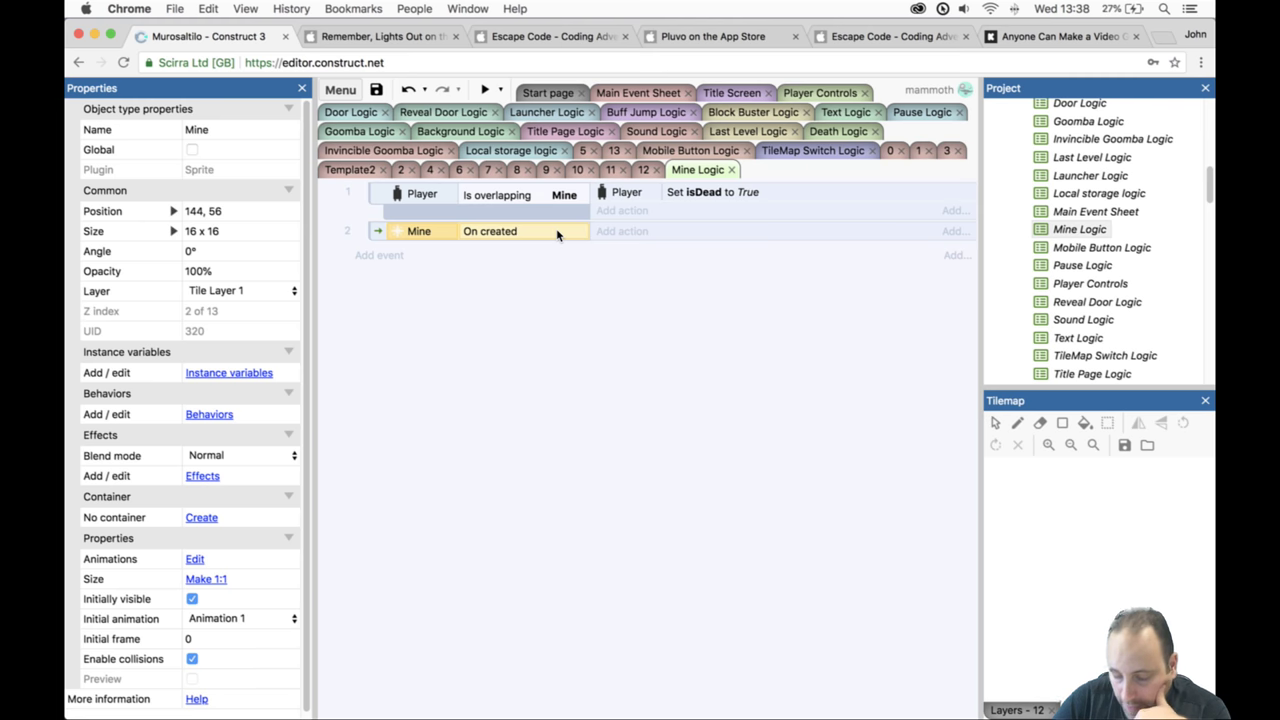
Delete the Mine On created event and close the Mine Logic sheet.
click(556, 231)
key(Delete)
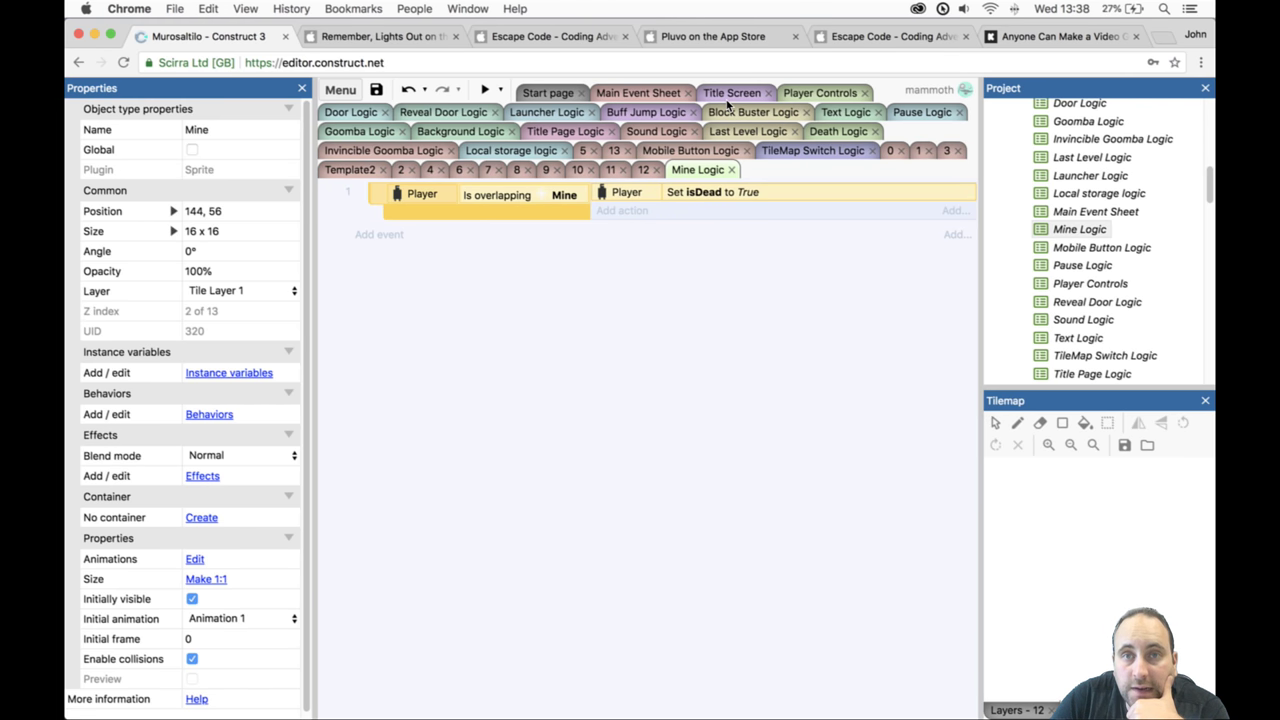
click(730, 170)
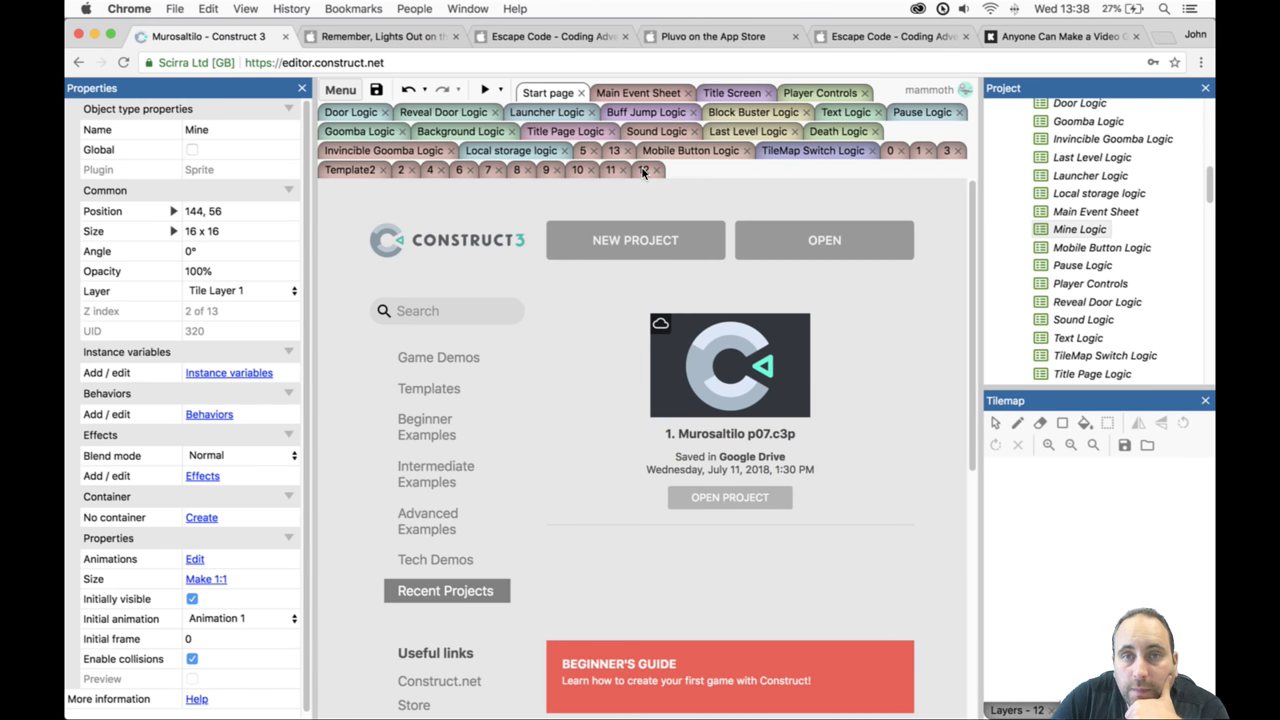
Return to layout 12 and playtest jumping toward the mines in preview.
click(643, 170)
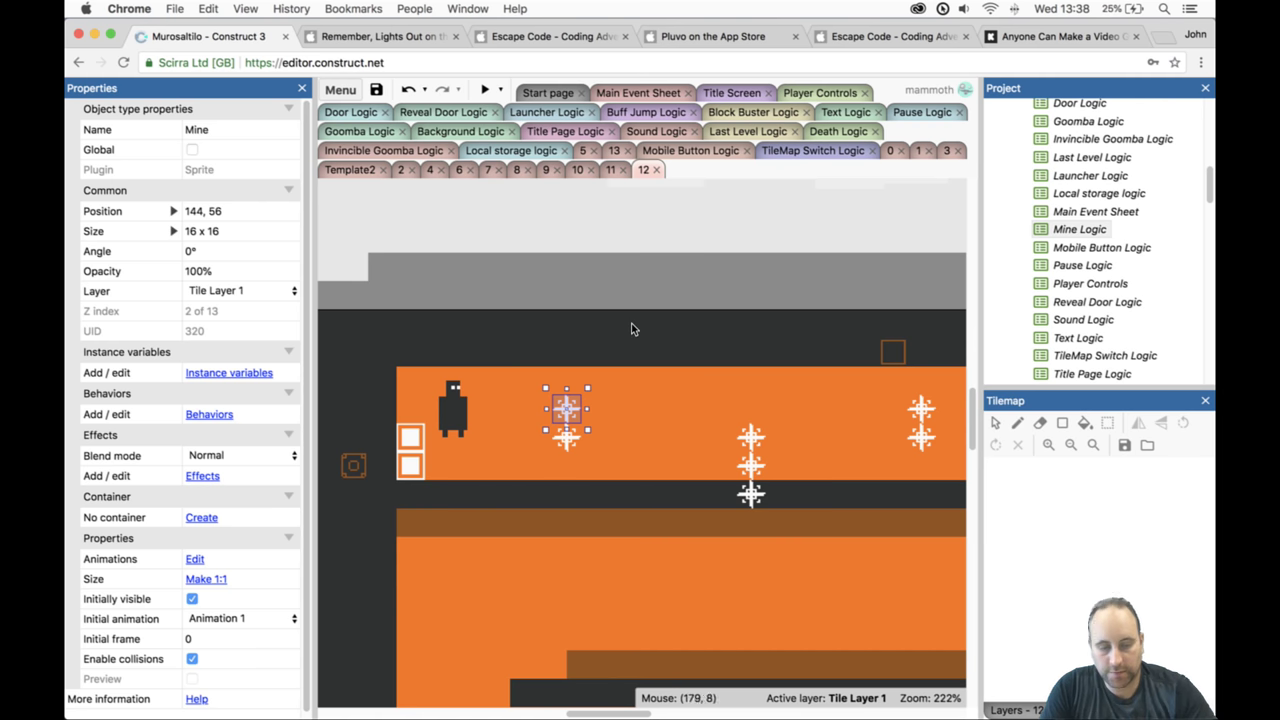
click(483, 90)
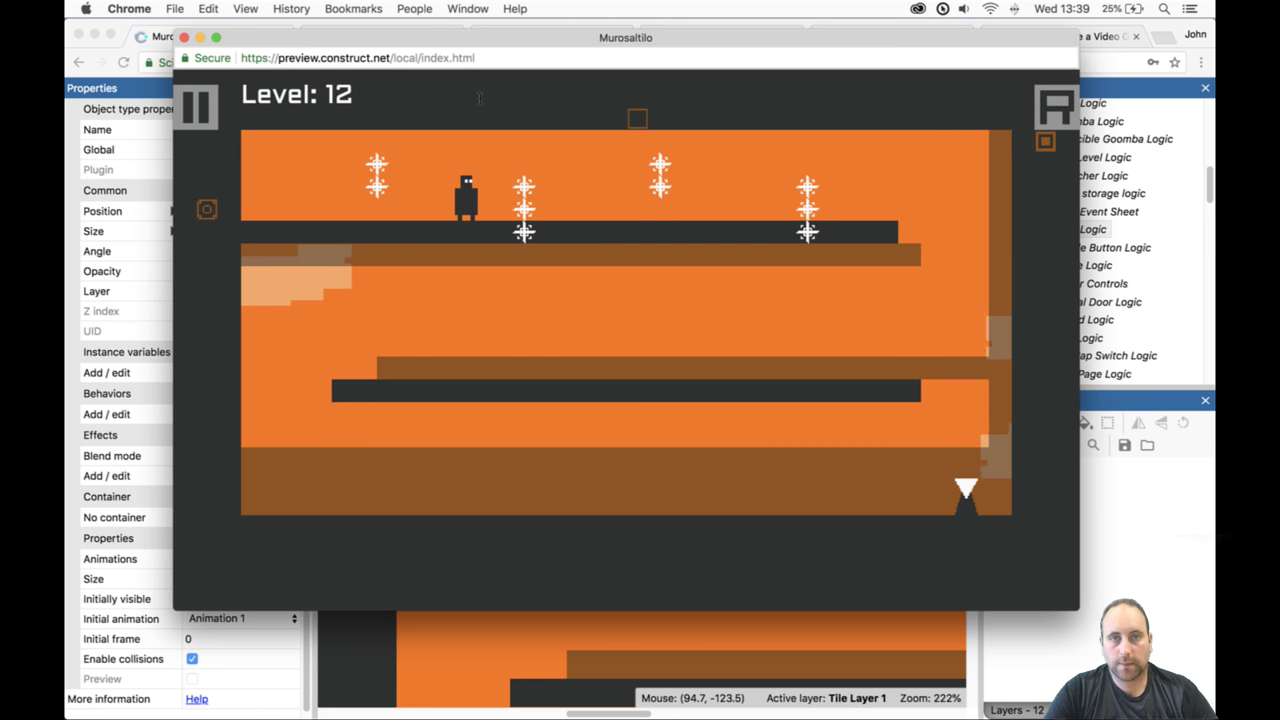
key(space)
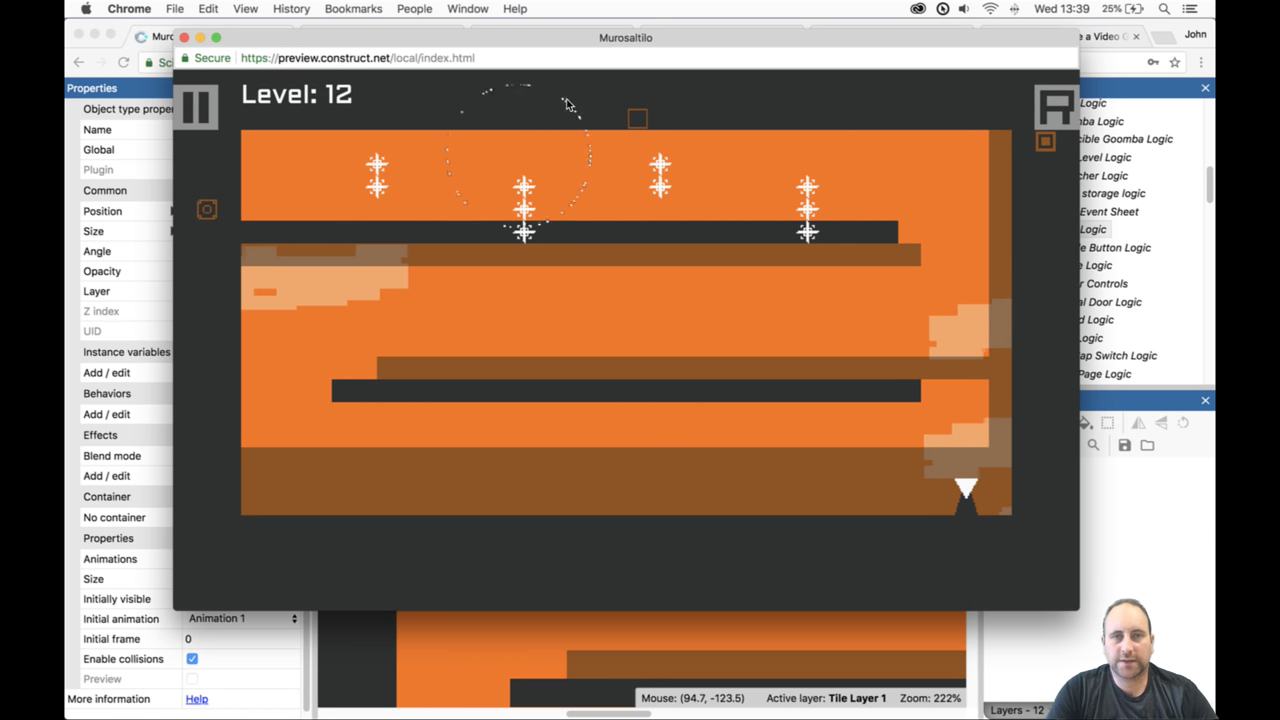
click(185, 40)
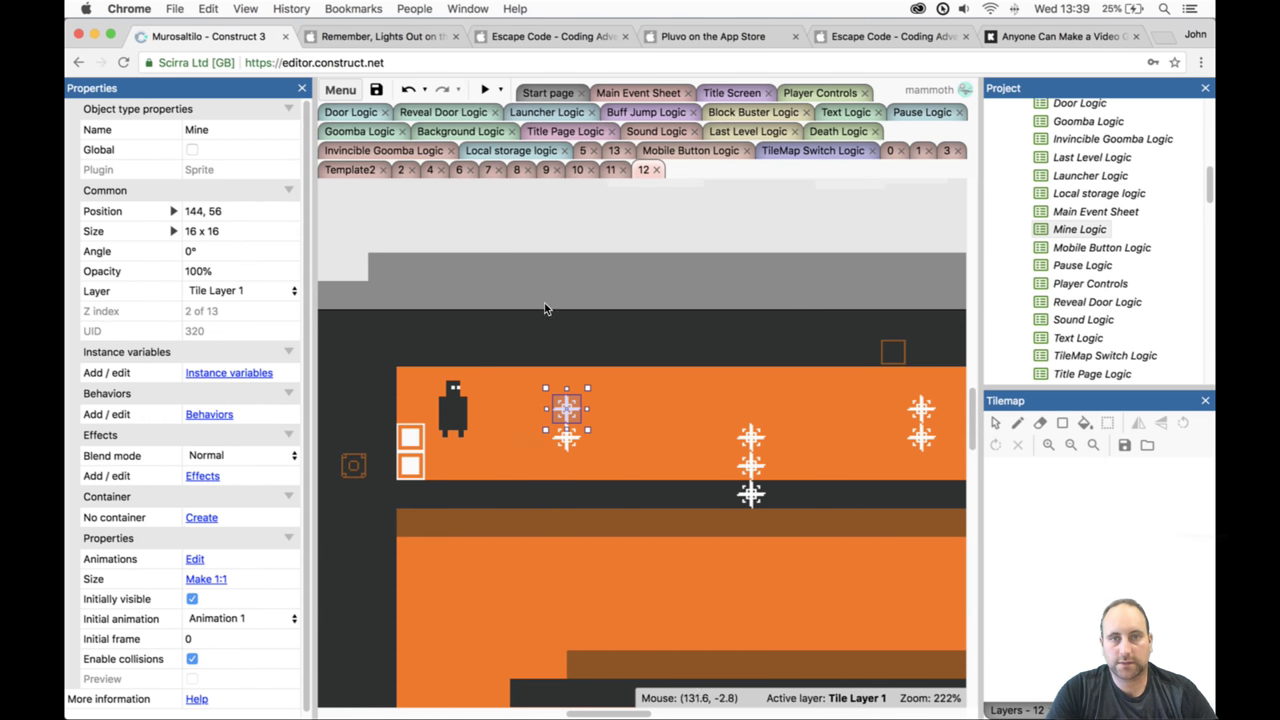
Delete the middle stack's top mine, playtest without it, then restore it with undo.
click(752, 437)
key(Delete)
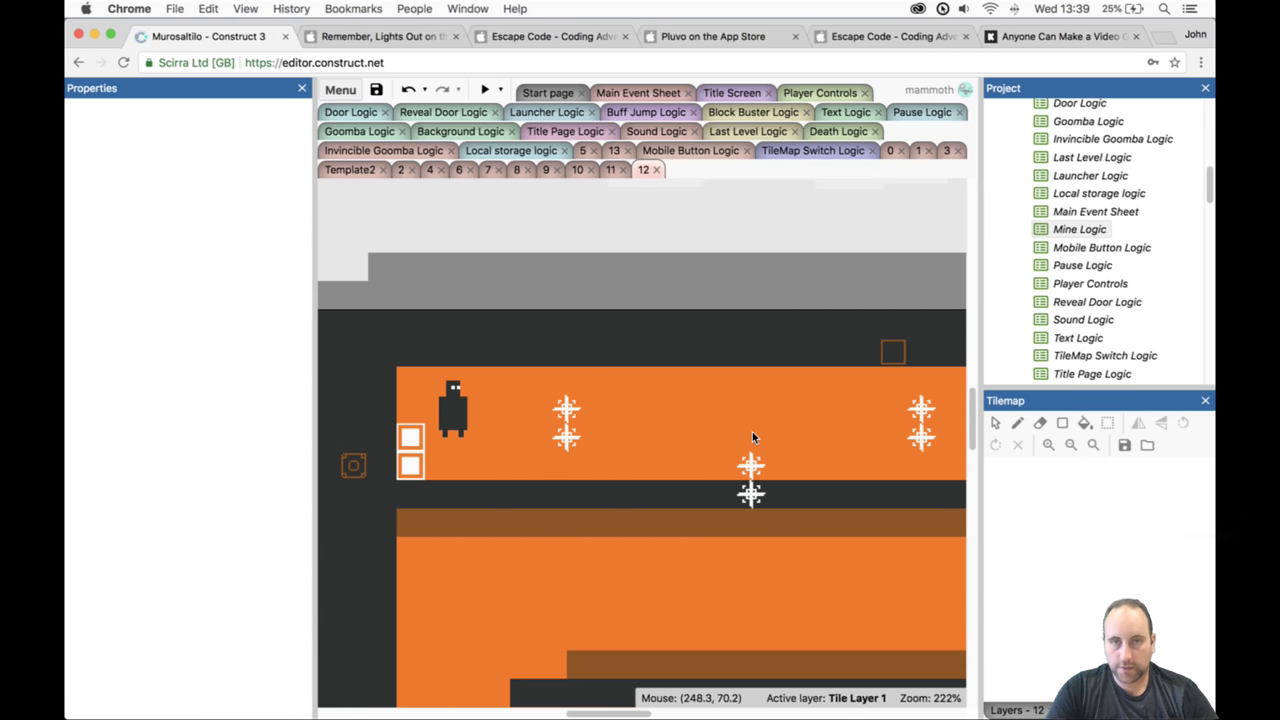
click(484, 88)
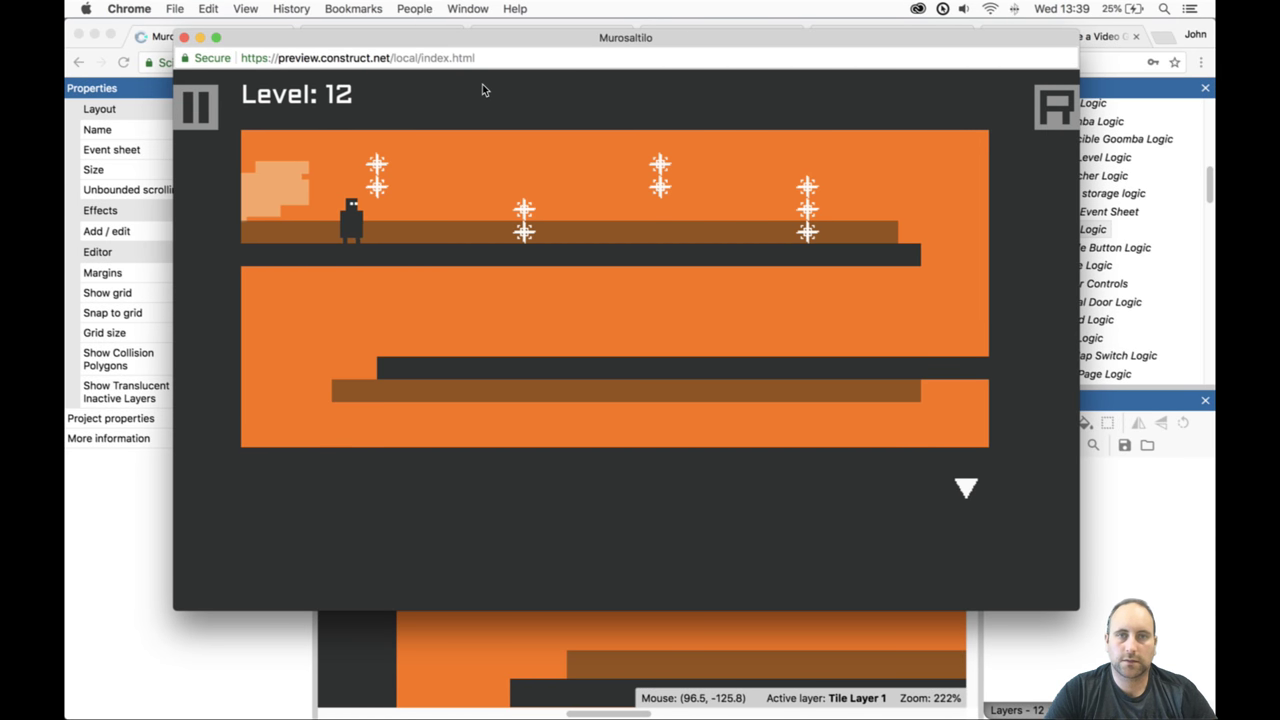
click(482, 90)
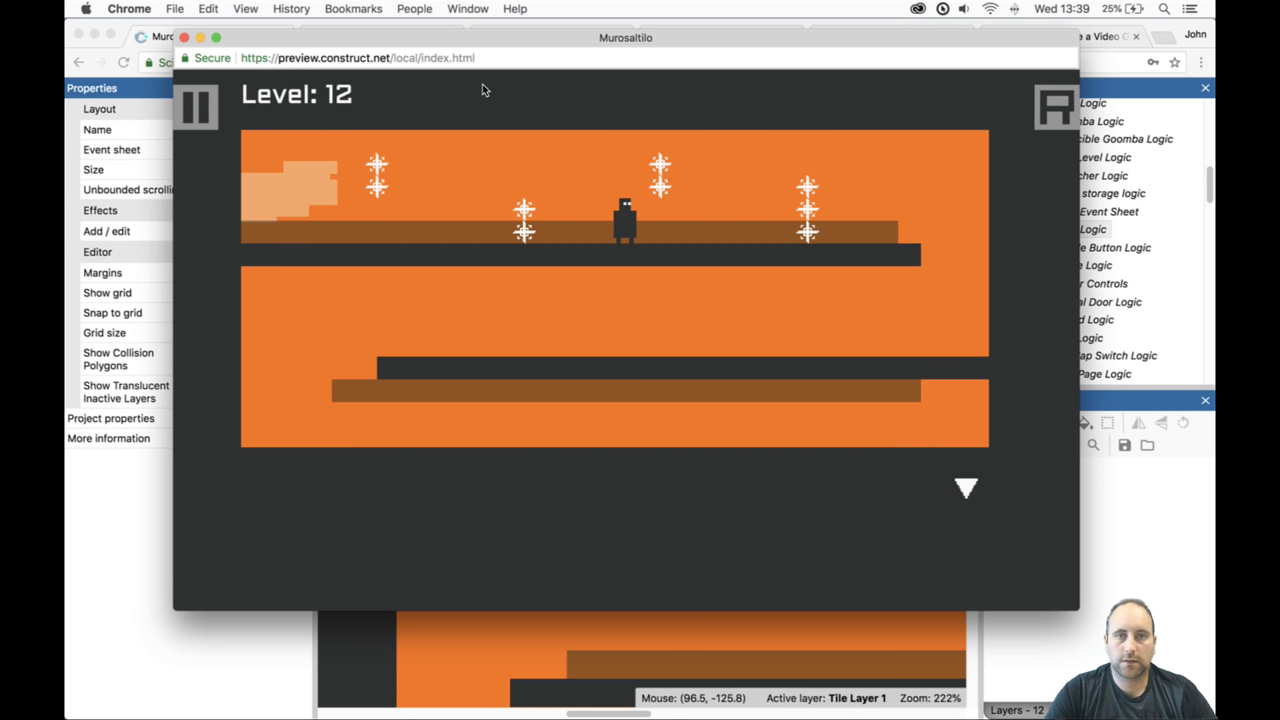
click(482, 90)
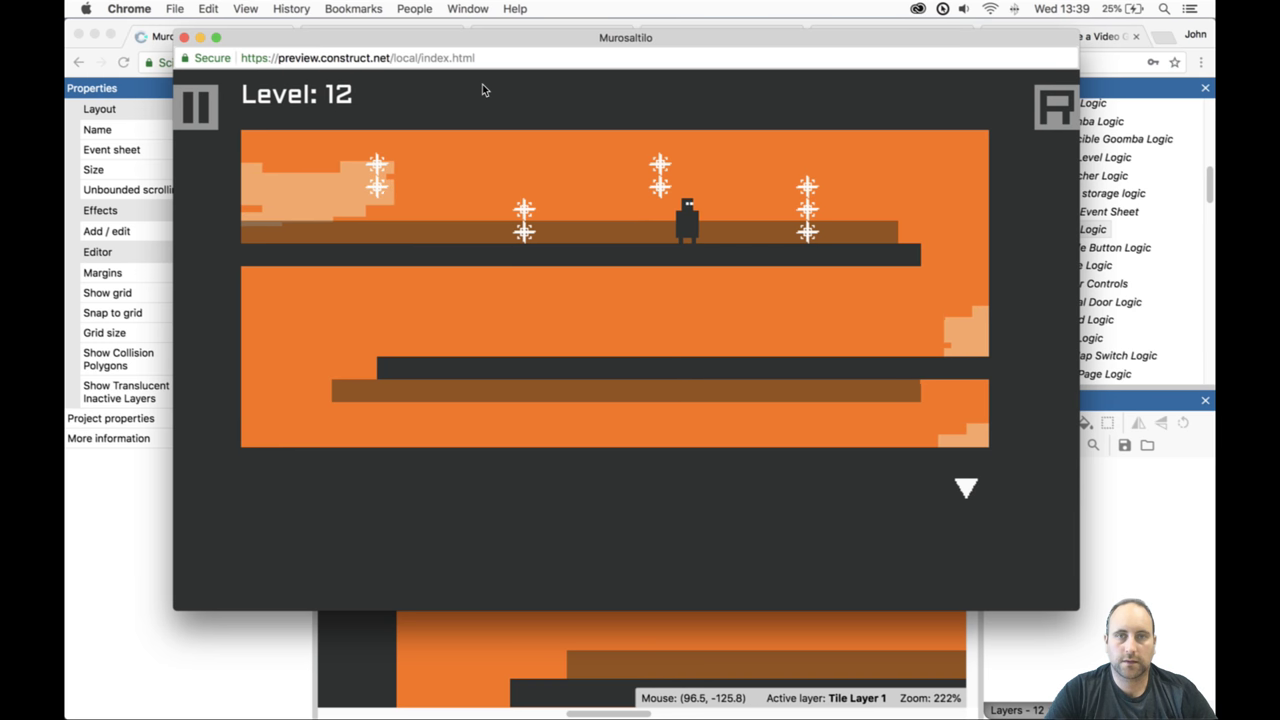
click(482, 90)
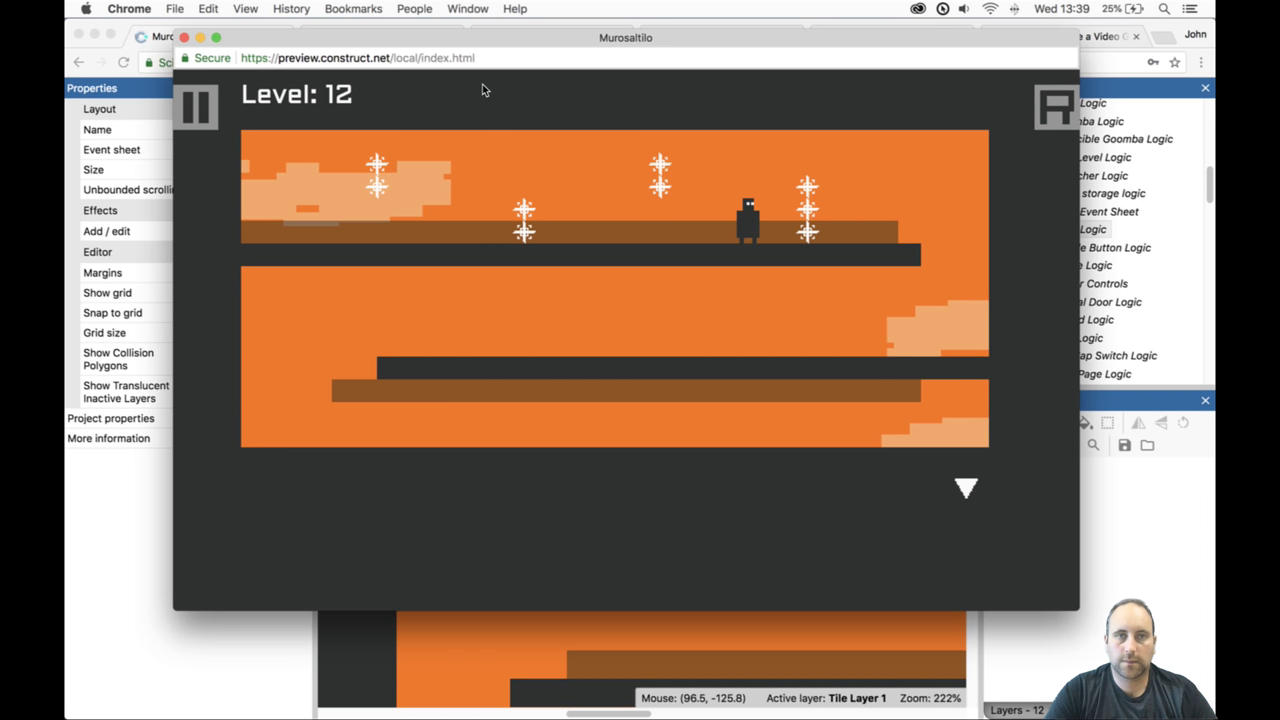
click(183, 37)
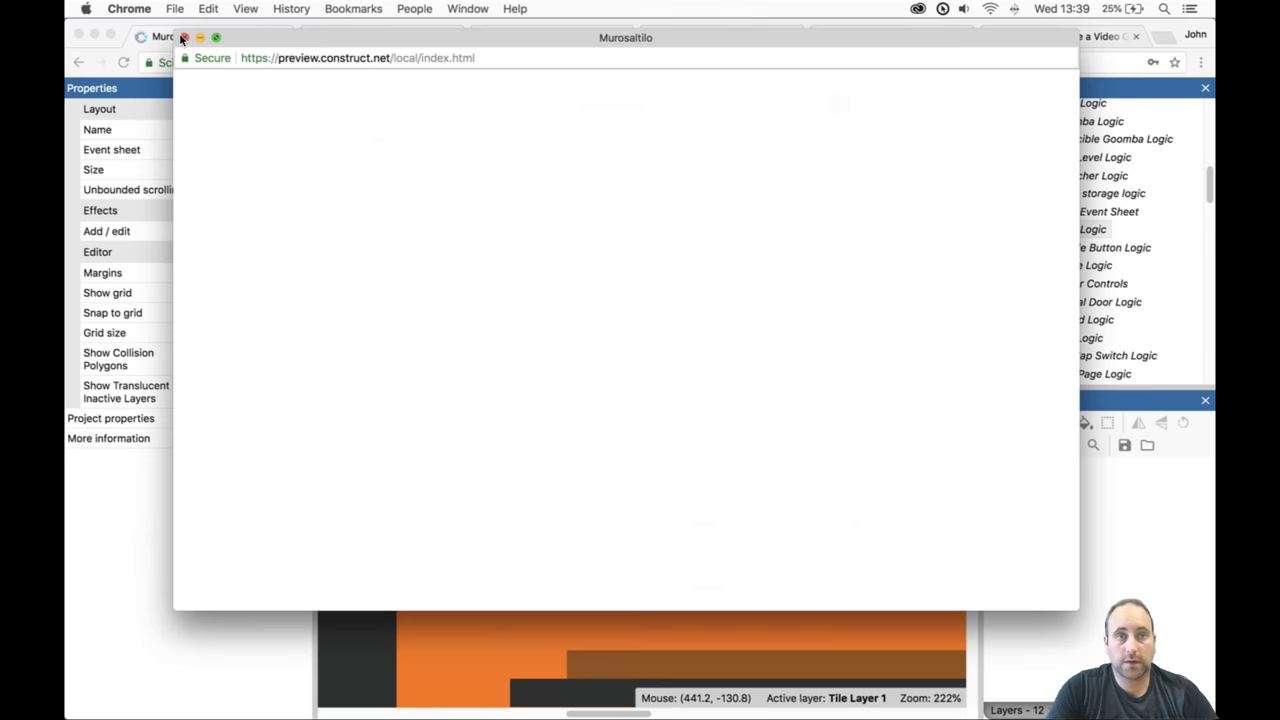
key(ctrl+z)
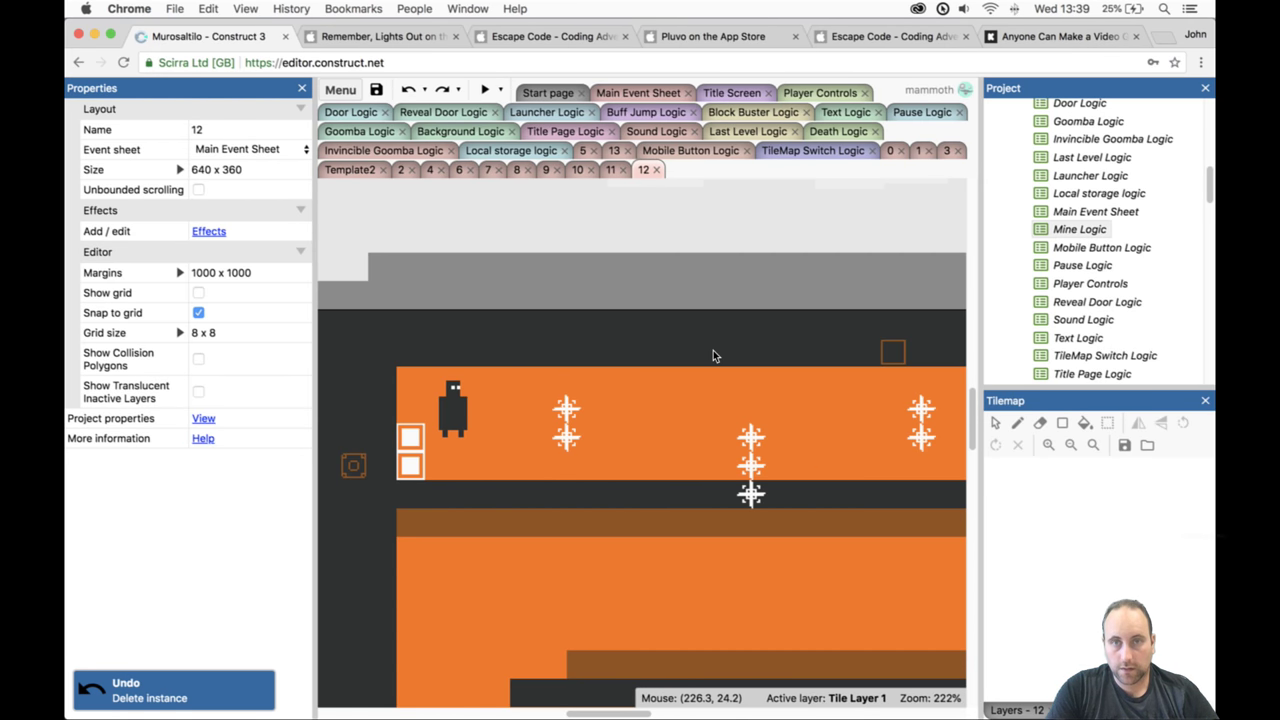
Unlock Tile Layer0 and erase Tilemap0's dark tiles along the top row above the mines.
click(713, 350)
ctrl+scroll(872, 464, down, 3)
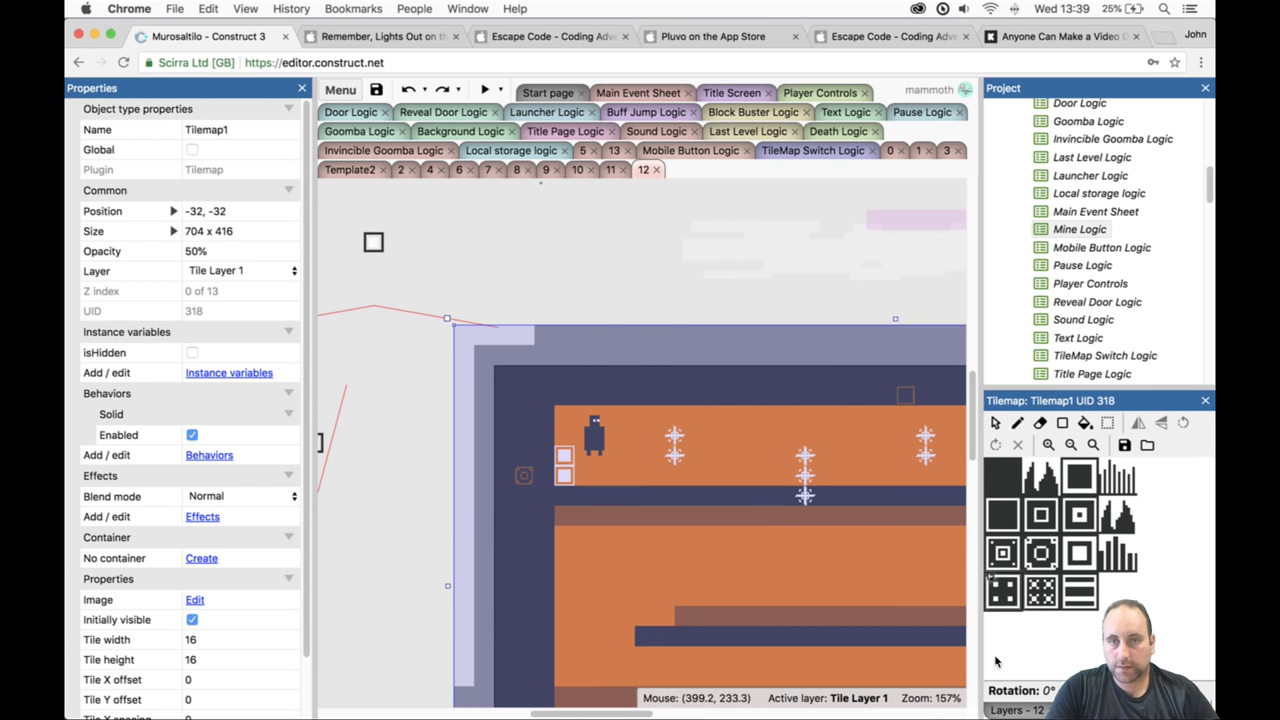
click(1011, 708)
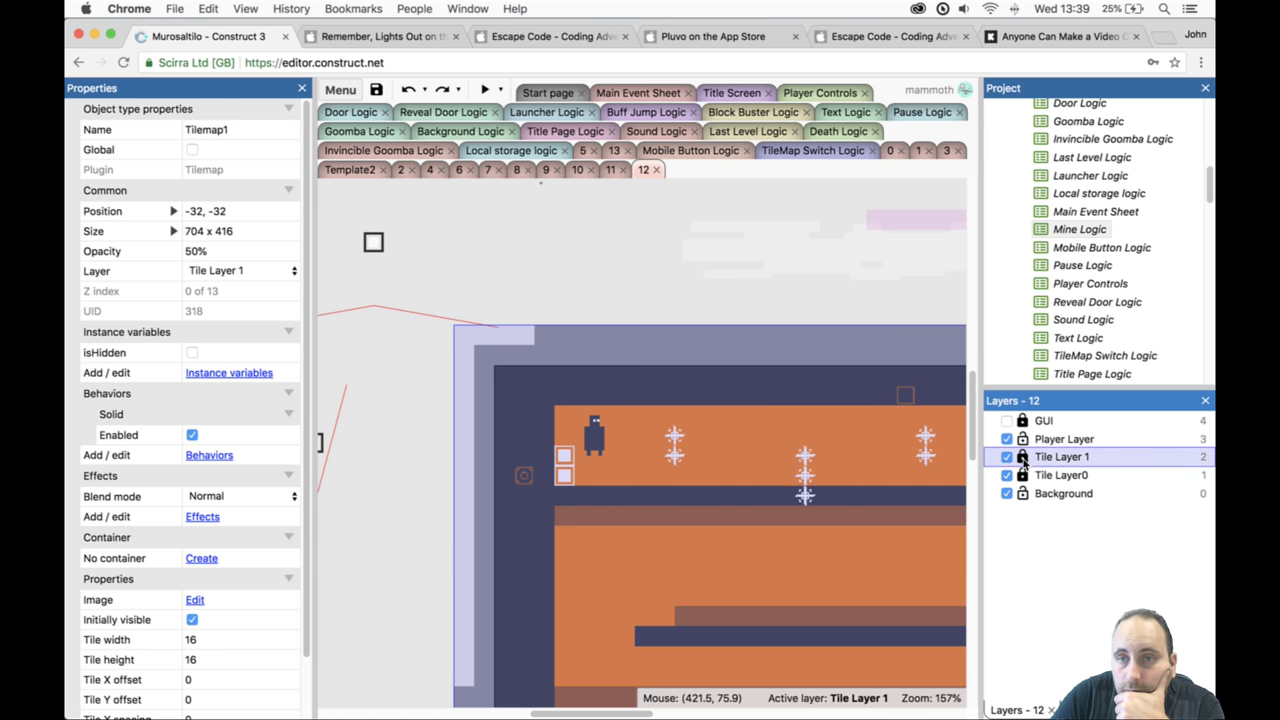
click(1045, 475)
click(1024, 475)
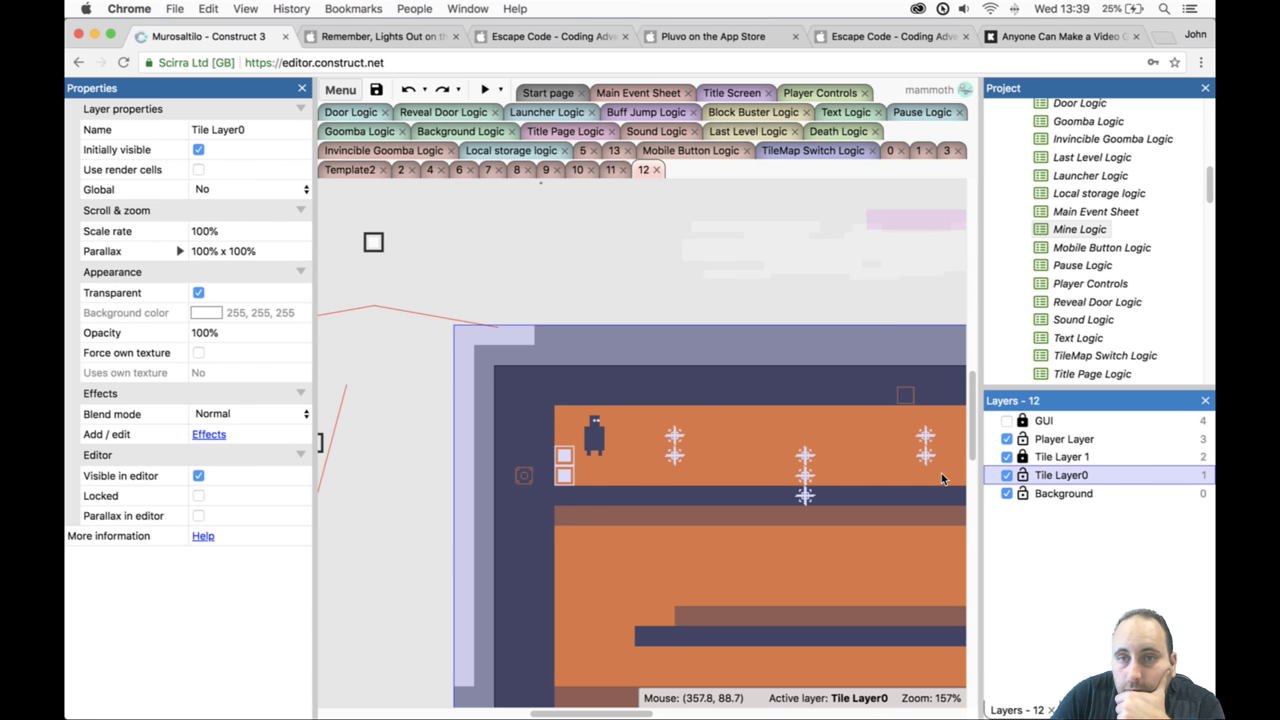
click(938, 506)
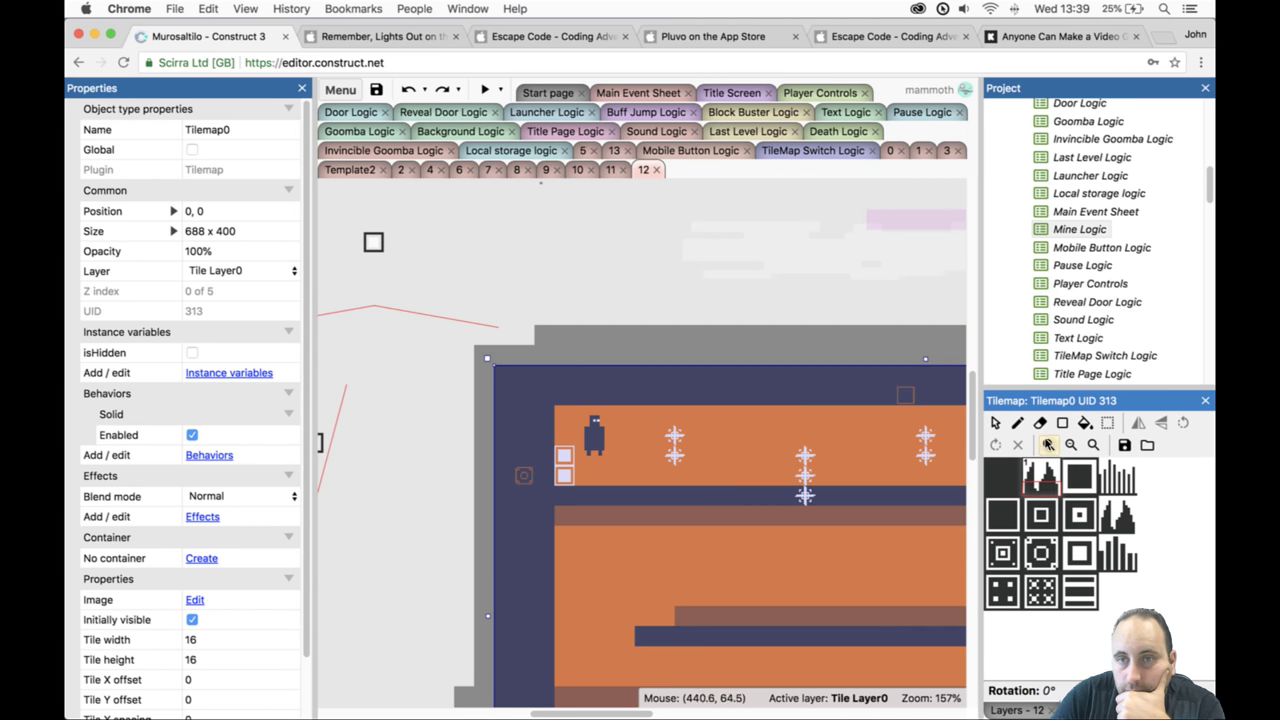
click(1040, 422)
mouse_move(822, 401)
mouse_down()
mouse_move(905, 400)
mouse_move(638, 400)
mouse_up()
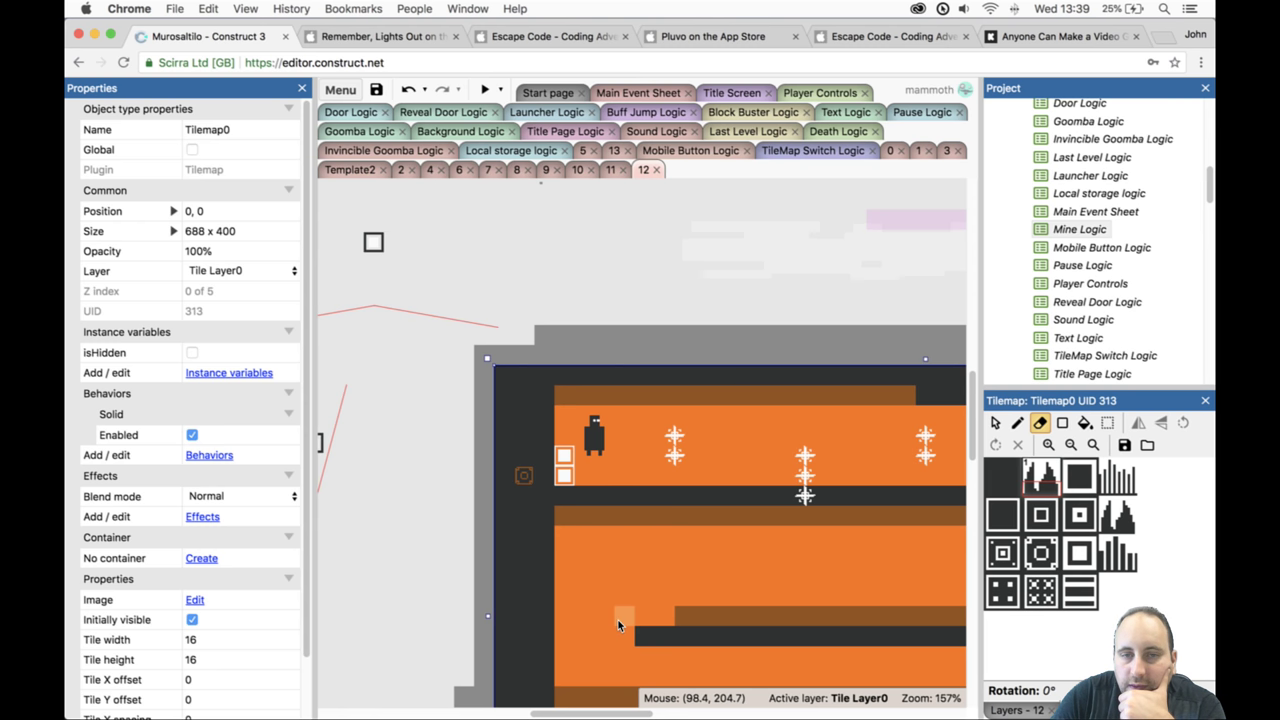
scroll(665, 650, right, 10)
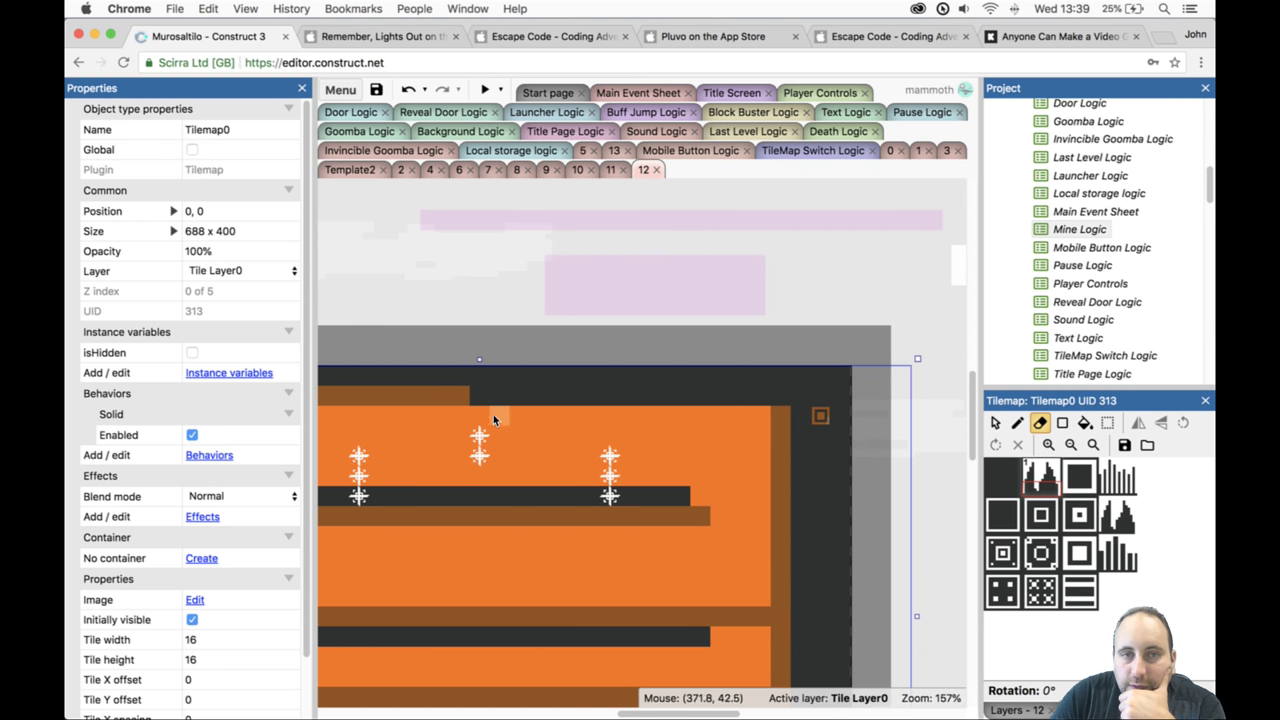
Erase the last top-row dark tiles, preview Level 12 and jump along the platforms into a mine.
drag(478, 400, 782, 403)
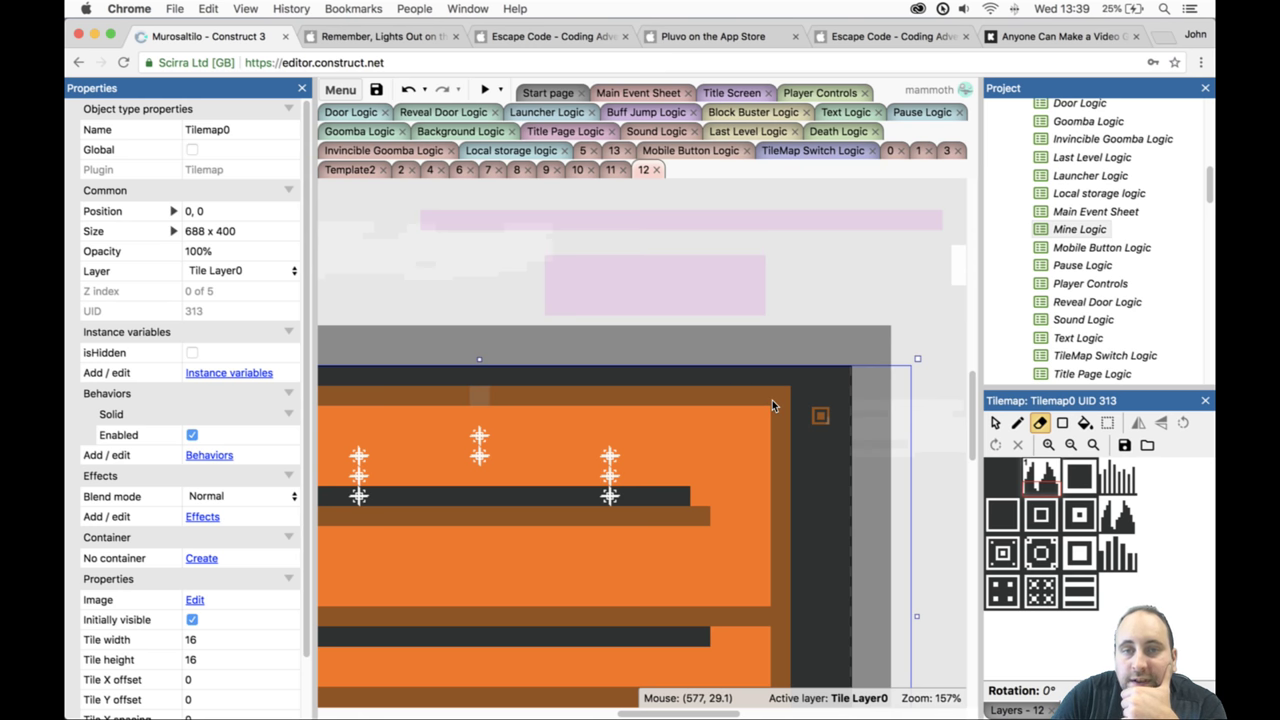
click(488, 90)
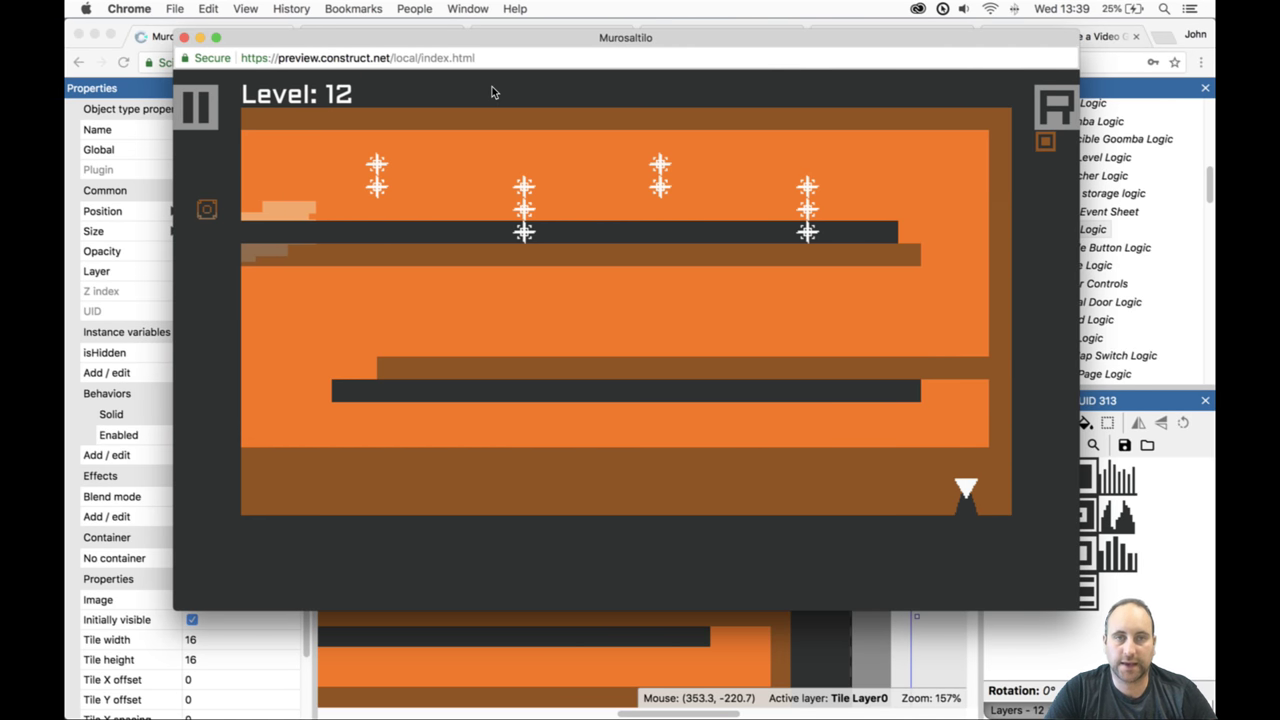
key(Right)
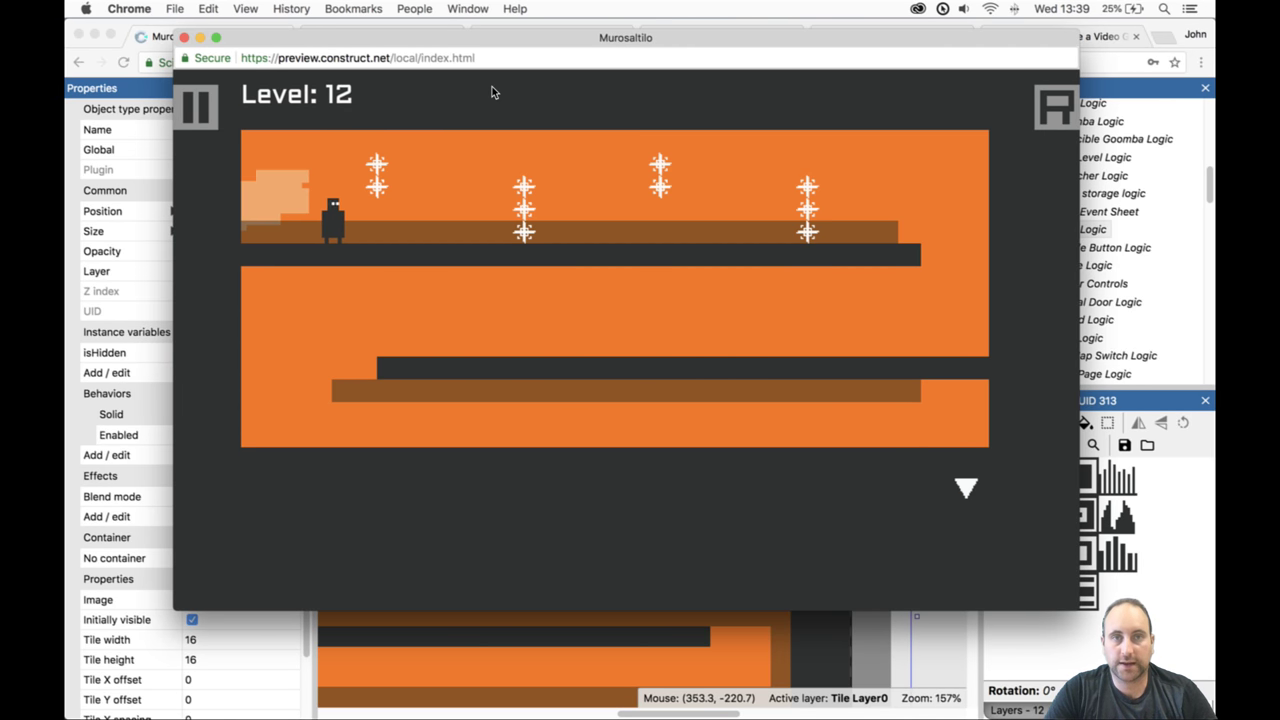
key(Up)
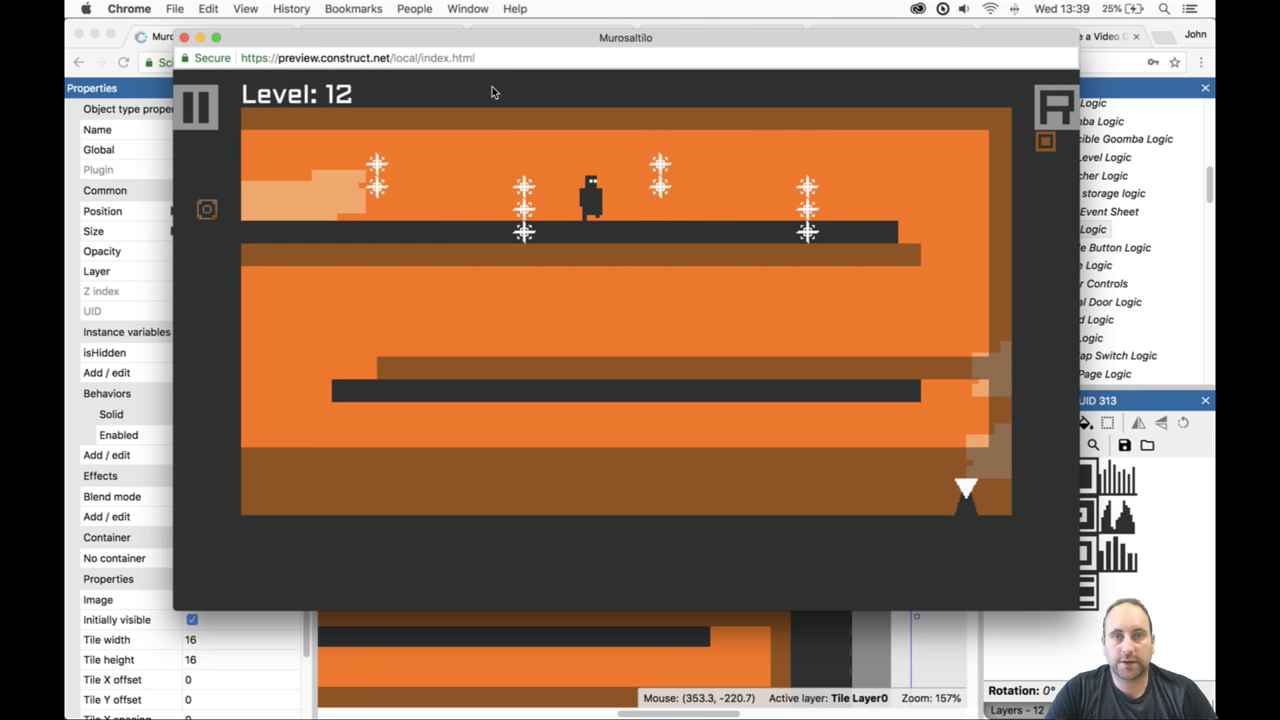
key(Right)
key(Up)
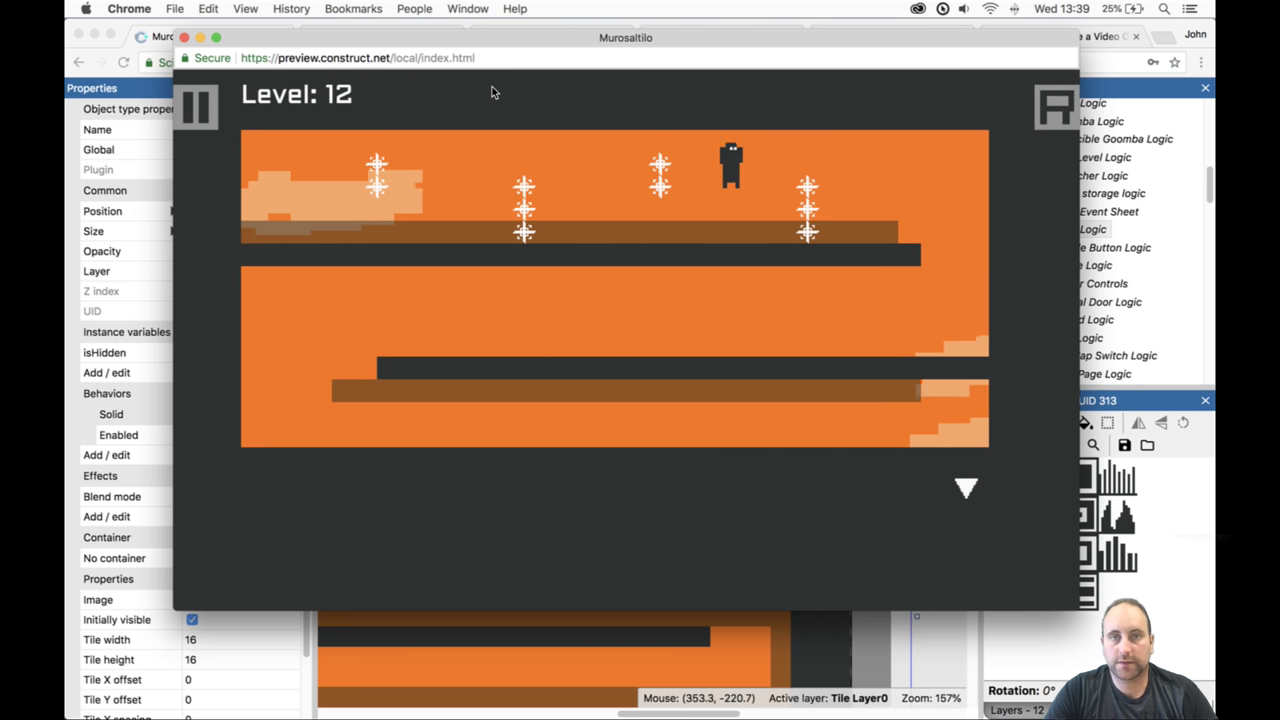
key(Left)
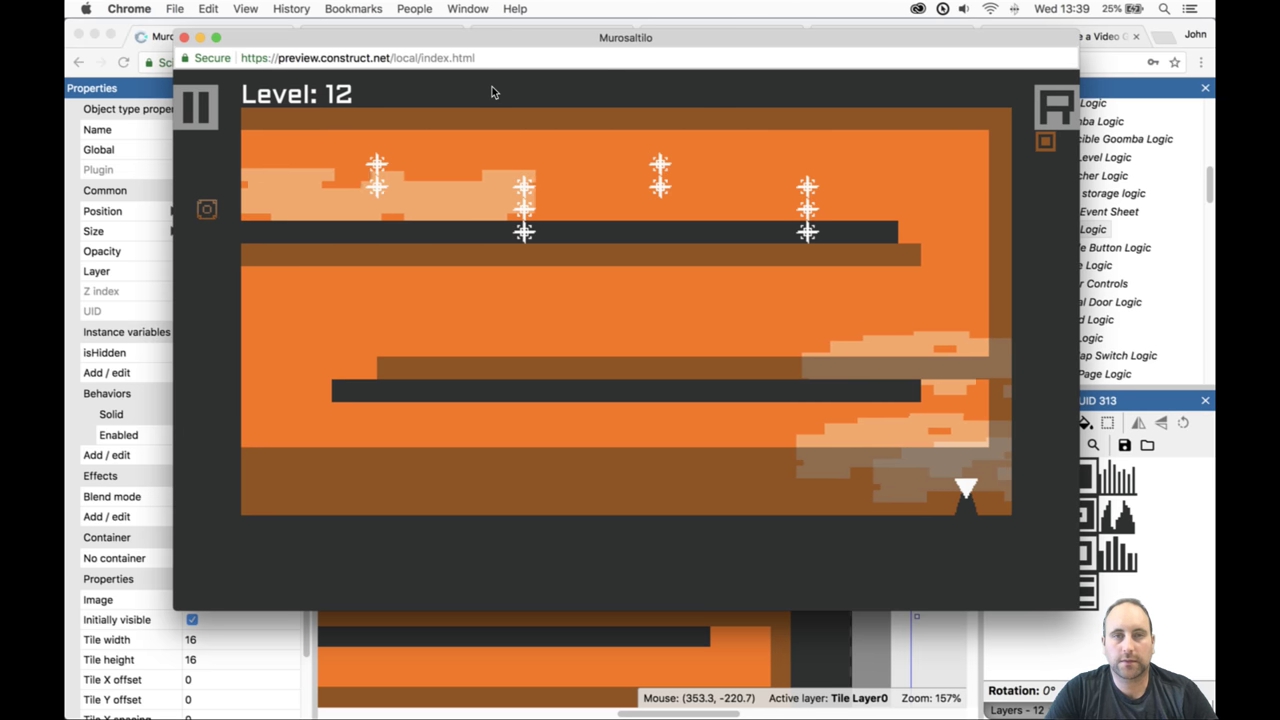
Replay across the dark and lower platforms to the level's right edge, then close the preview.
key(Up)
key(Right)
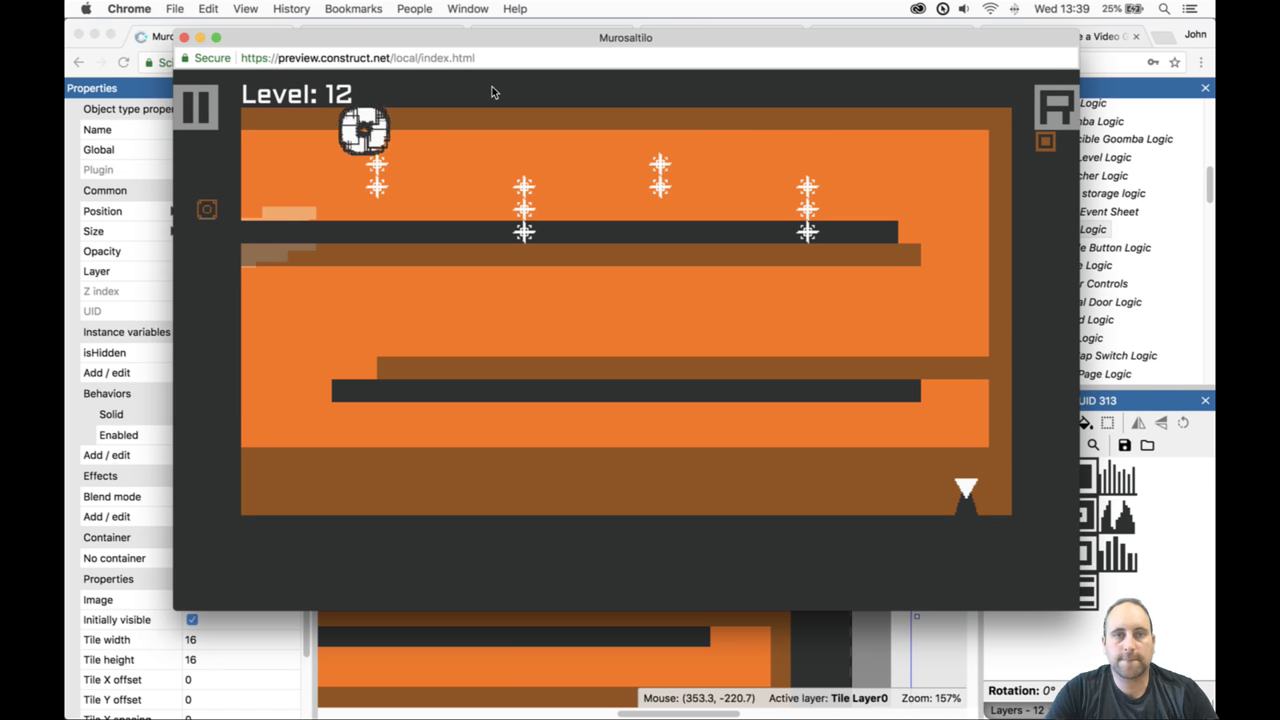
key(Right)
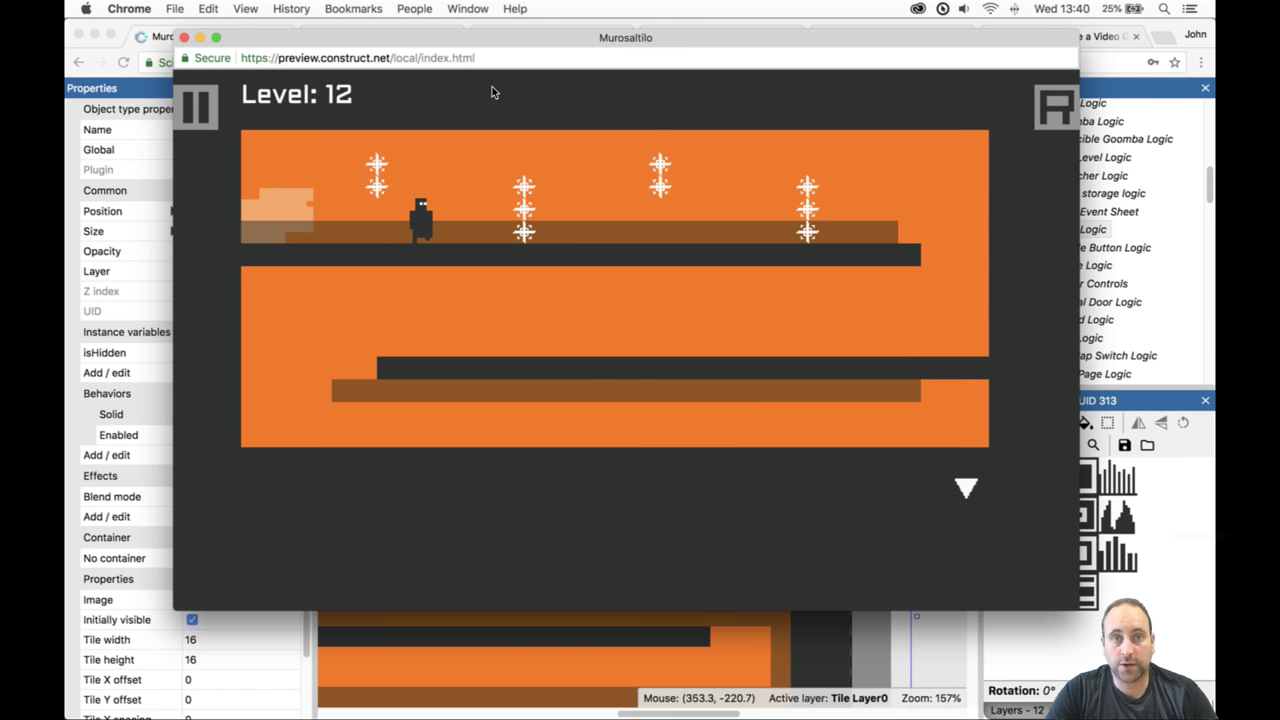
key(Up)
key(Right)
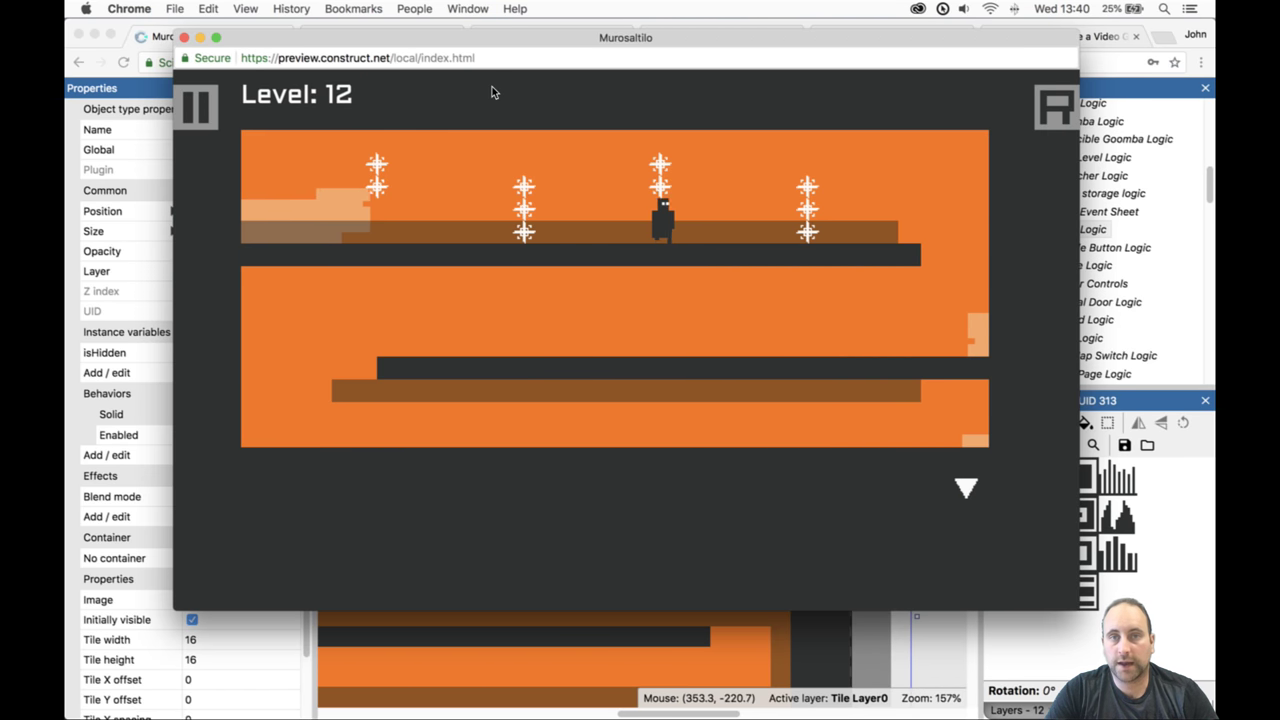
key(Up)
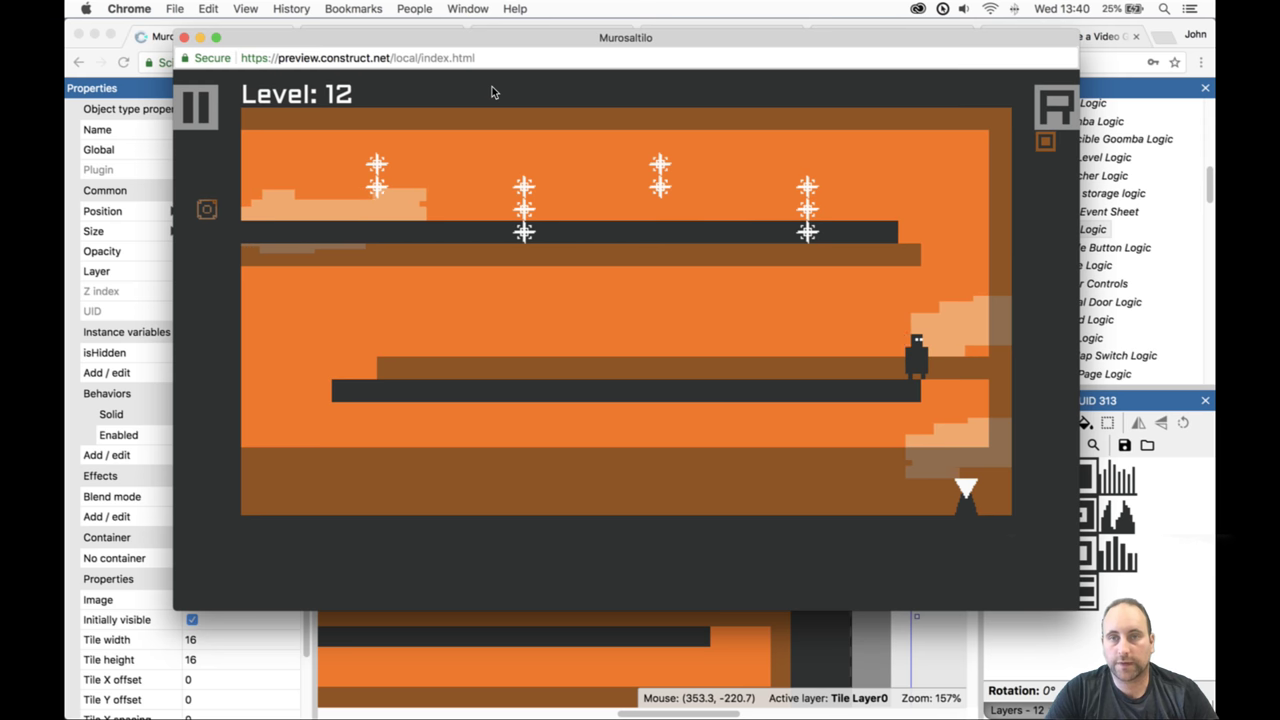
key(Left)
key(Up)
key(Right)
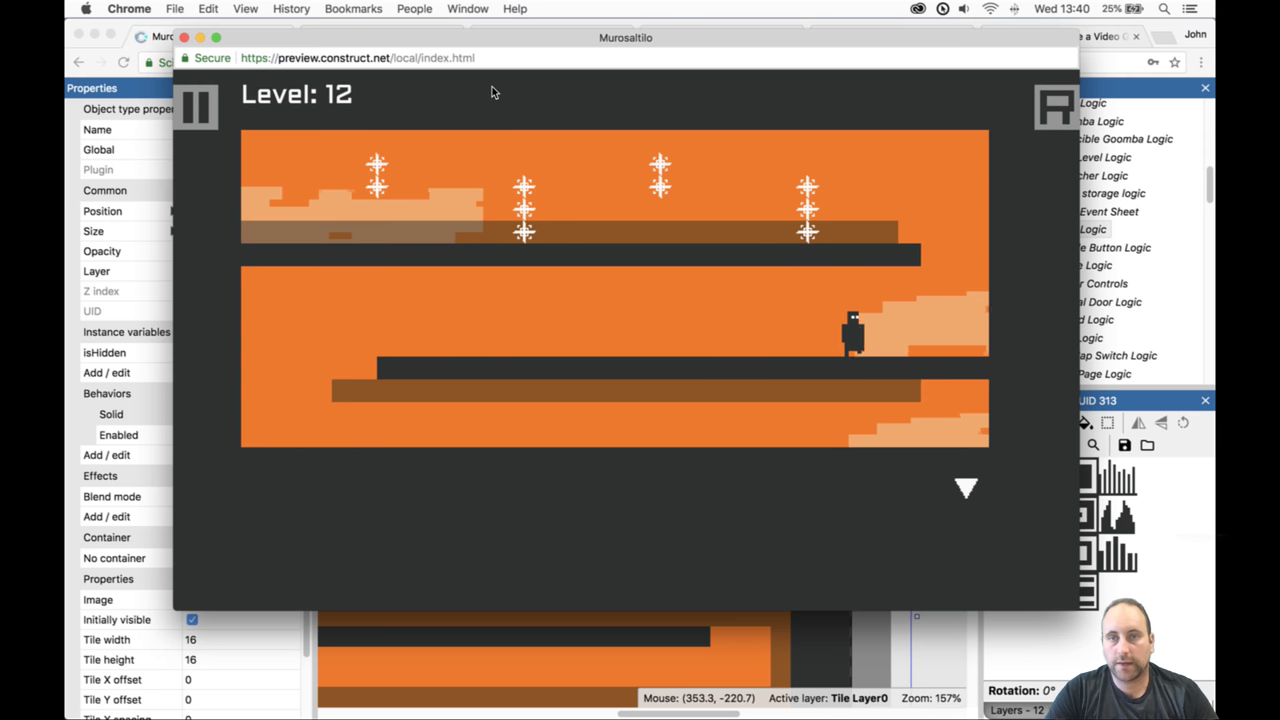
key(Up)
key(Up)
key(Up)
key(Up)
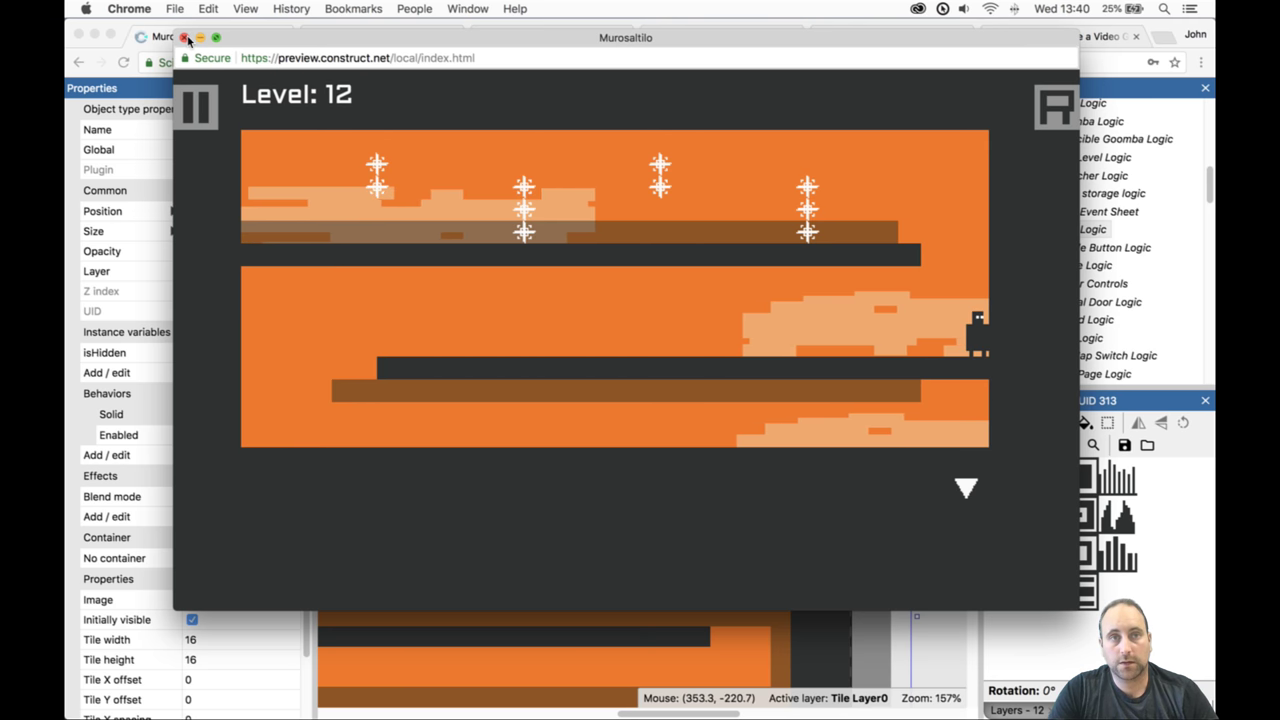
key(super+w)
Return to the select tool and make Tile Layer 1 the active layer.
scroll(753, 469, down, 1)
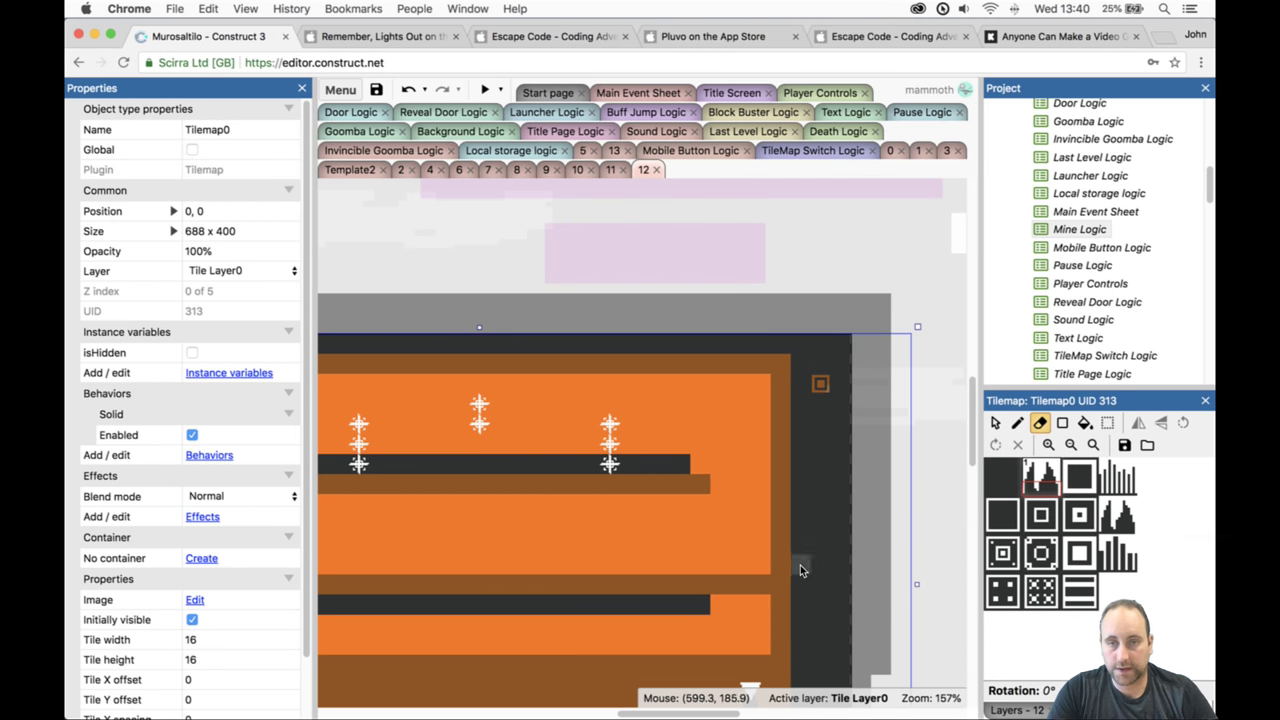
mouse_move(717, 716)
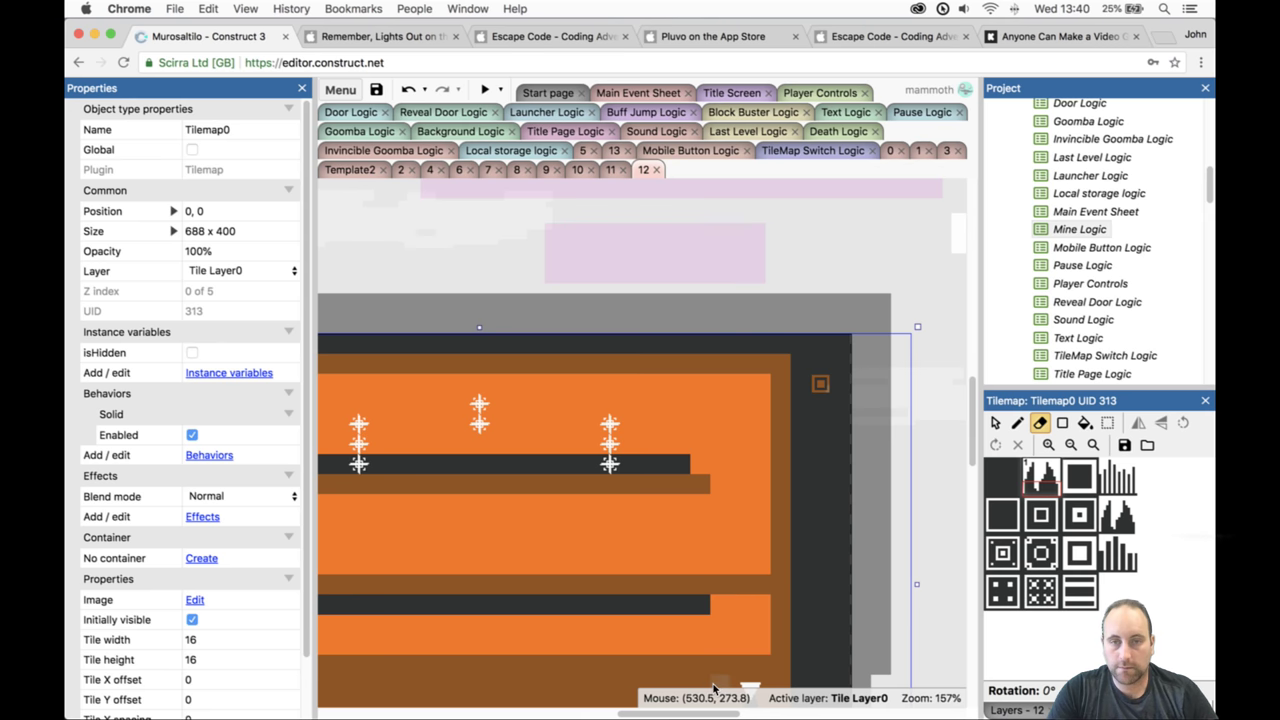
drag(707, 714, 680, 714)
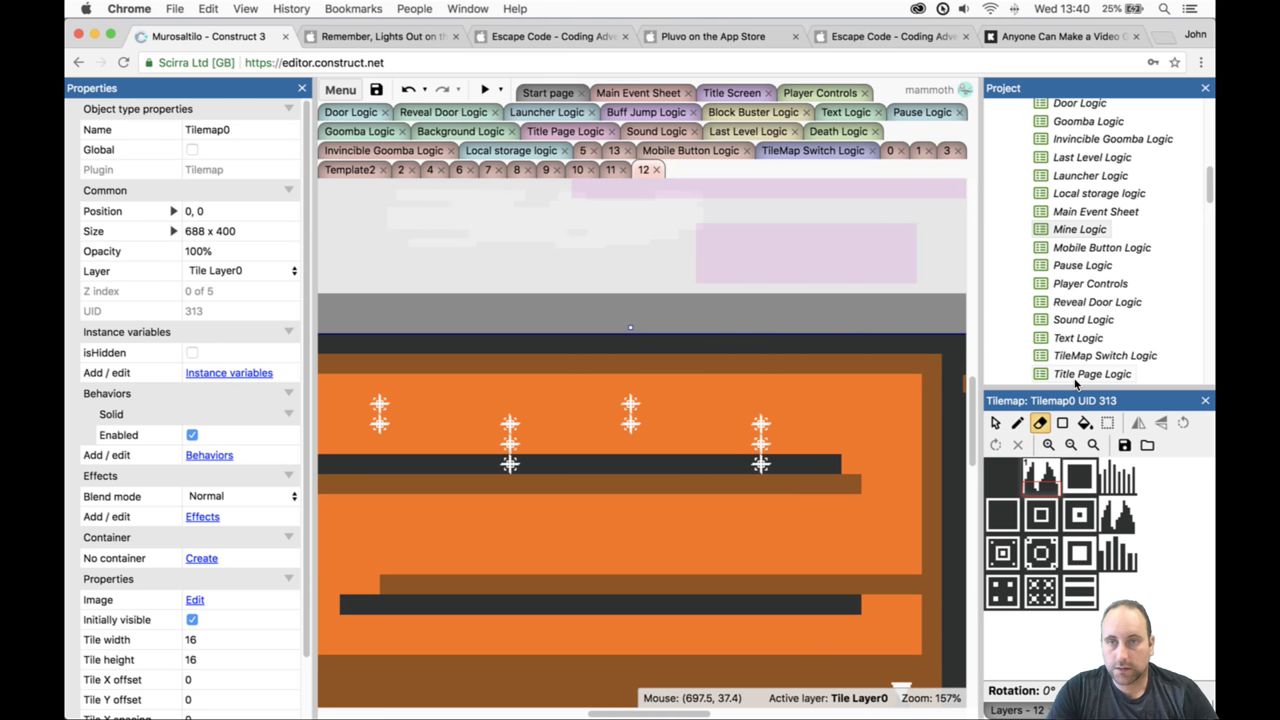
click(996, 423)
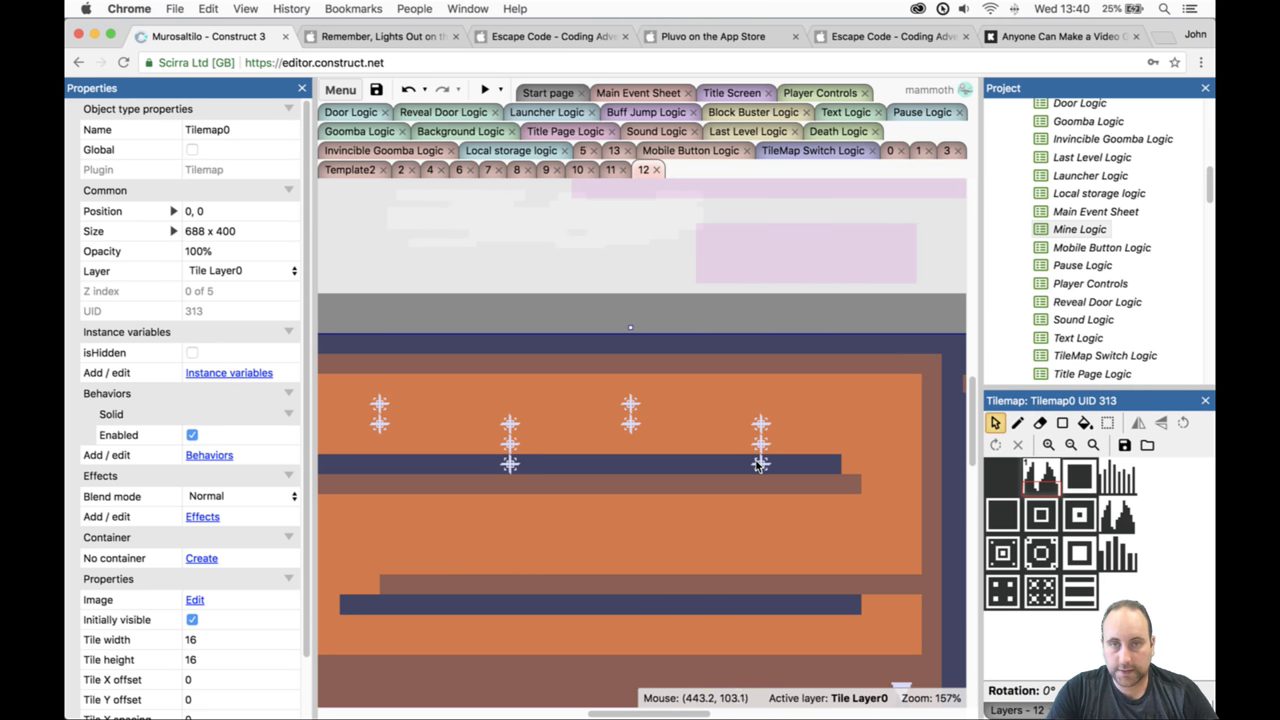
click(1008, 709)
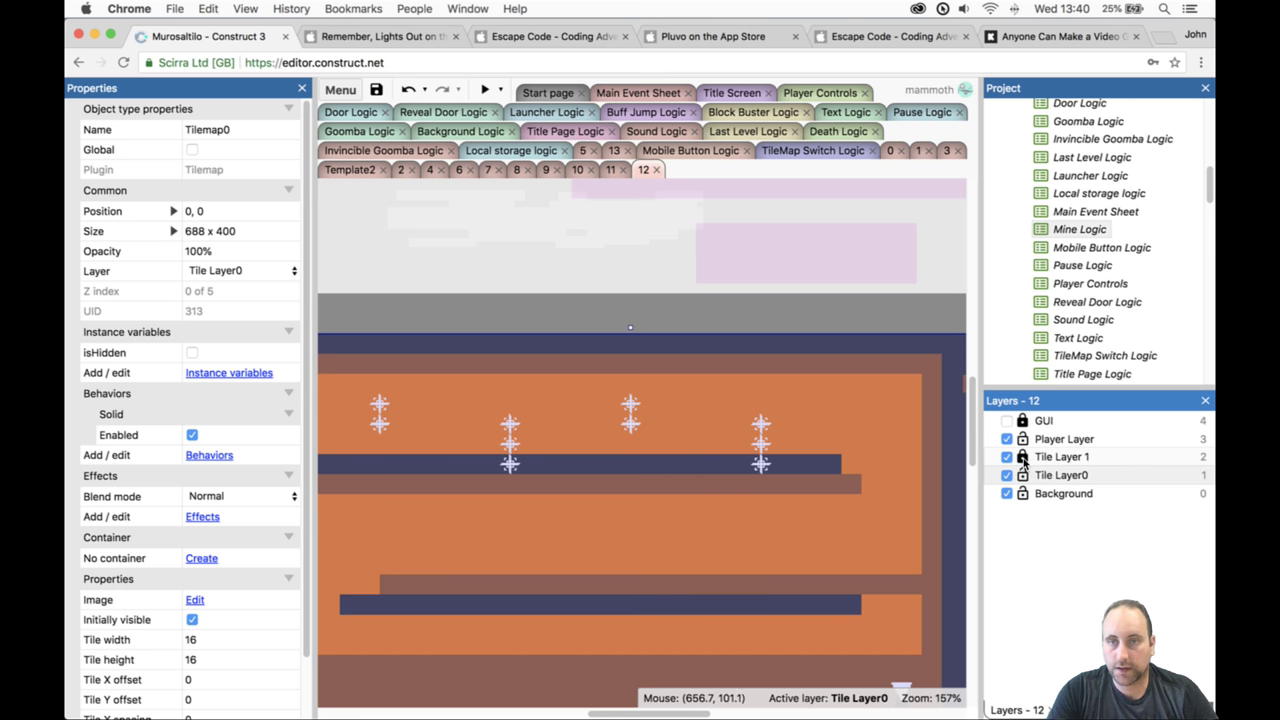
click(1024, 459)
Select the upper, middle and left mines and move them higher up.
click(761, 464)
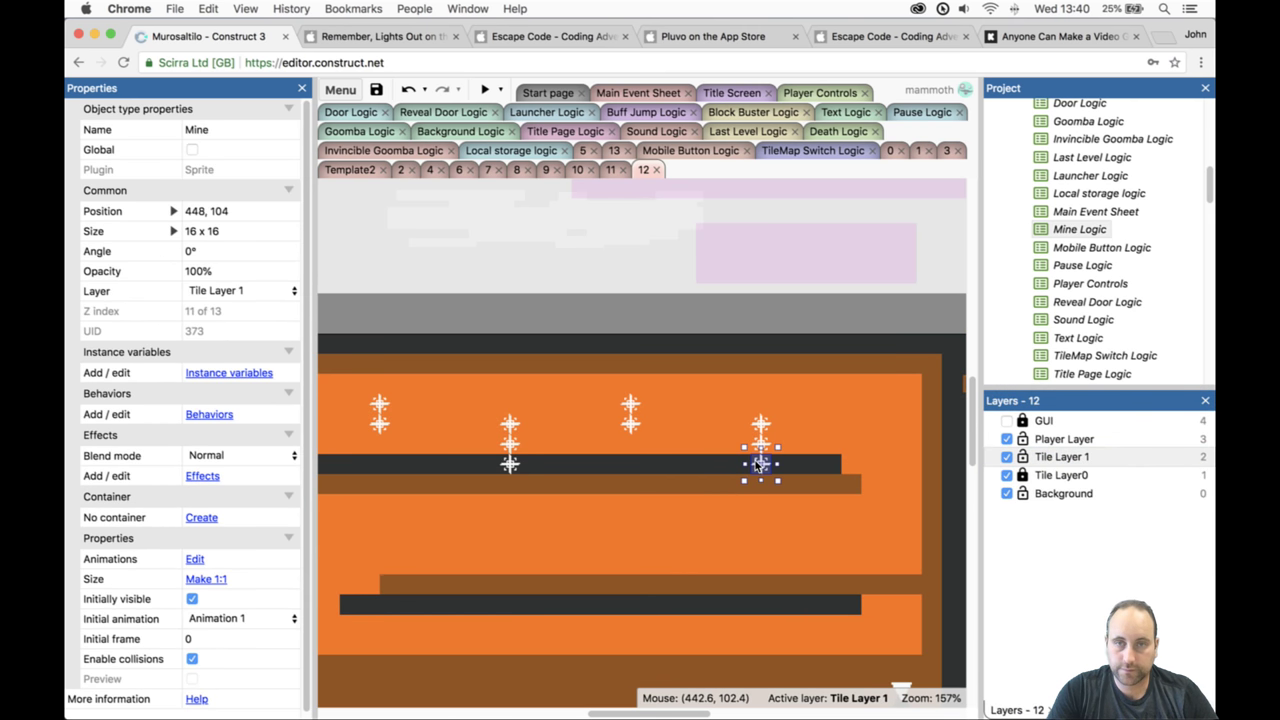
ctrl+scroll(663, 422, down, 2)
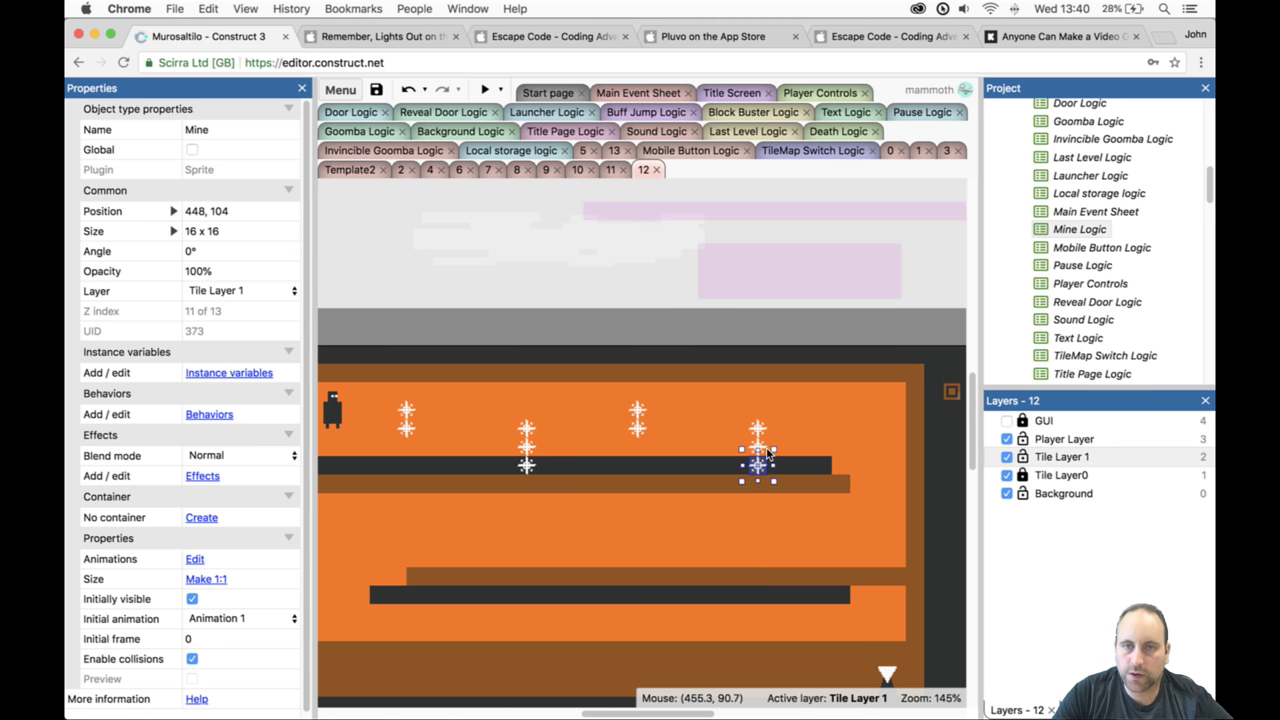
ctrl+scroll(759, 438, up, 5)
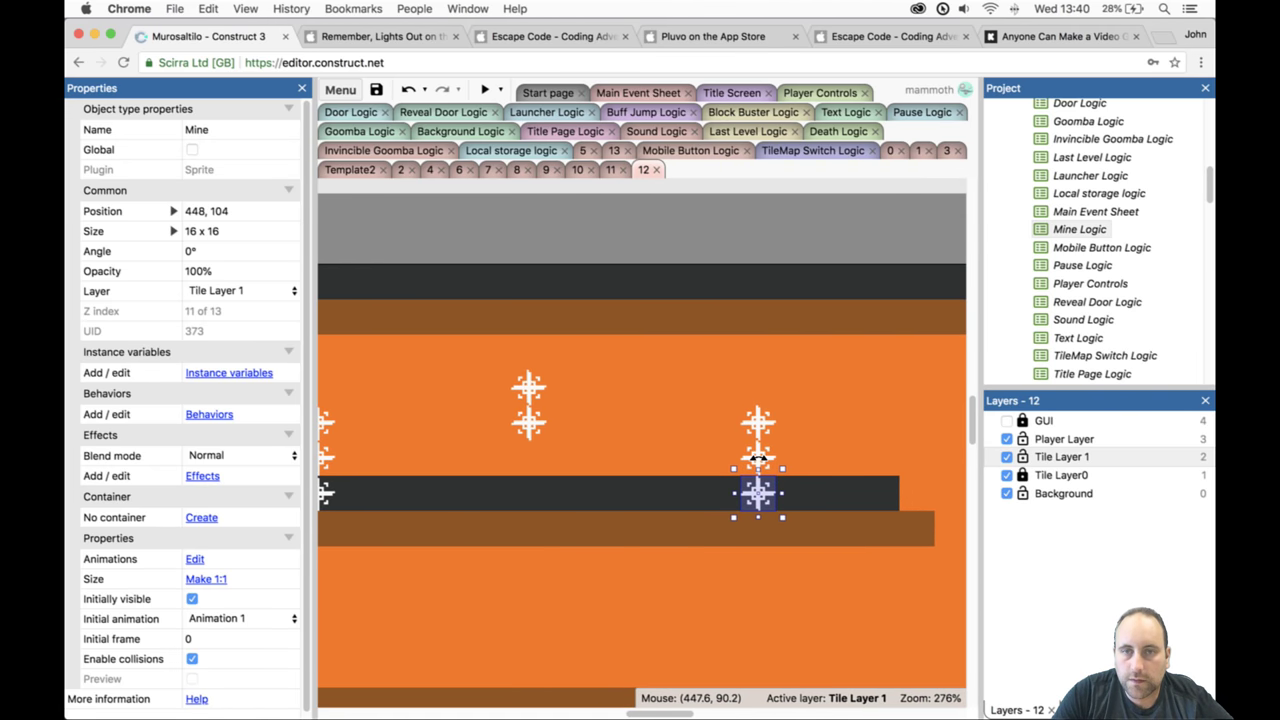
ctrl+scroll(759, 445, up, 4)
ctrl+click(757, 457)
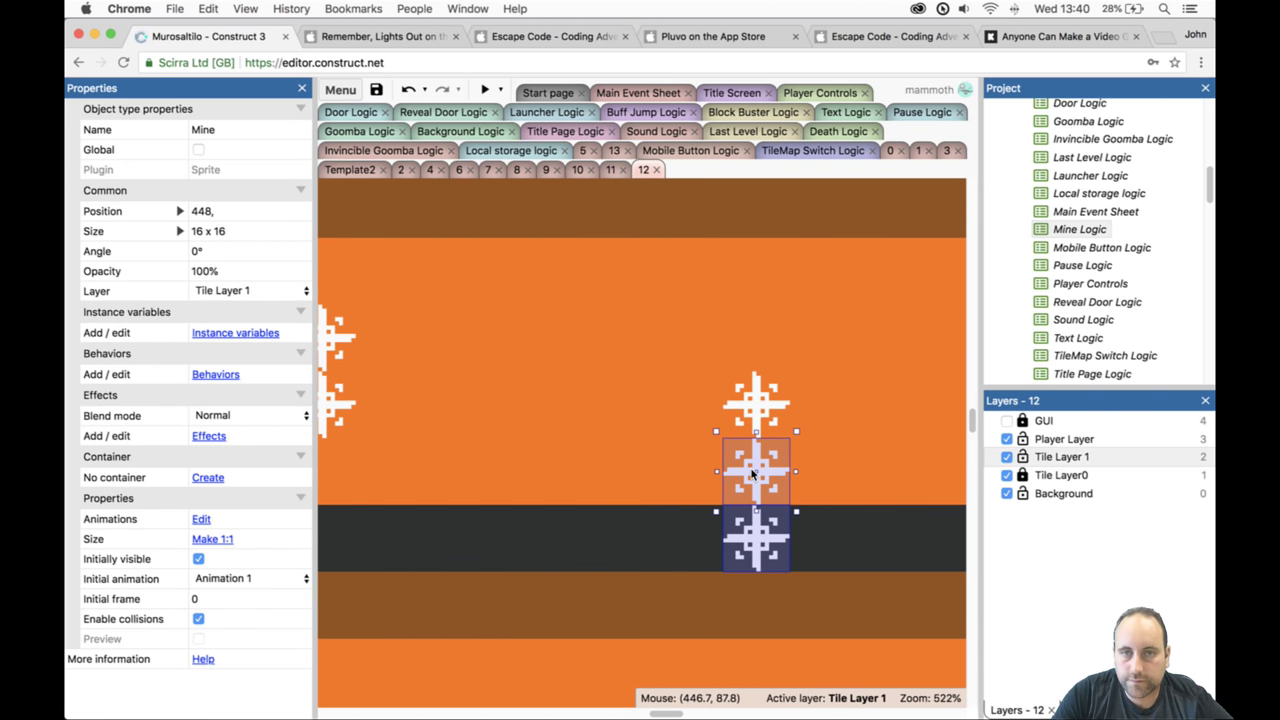
ctrl+scroll(461, 397, down, 2)
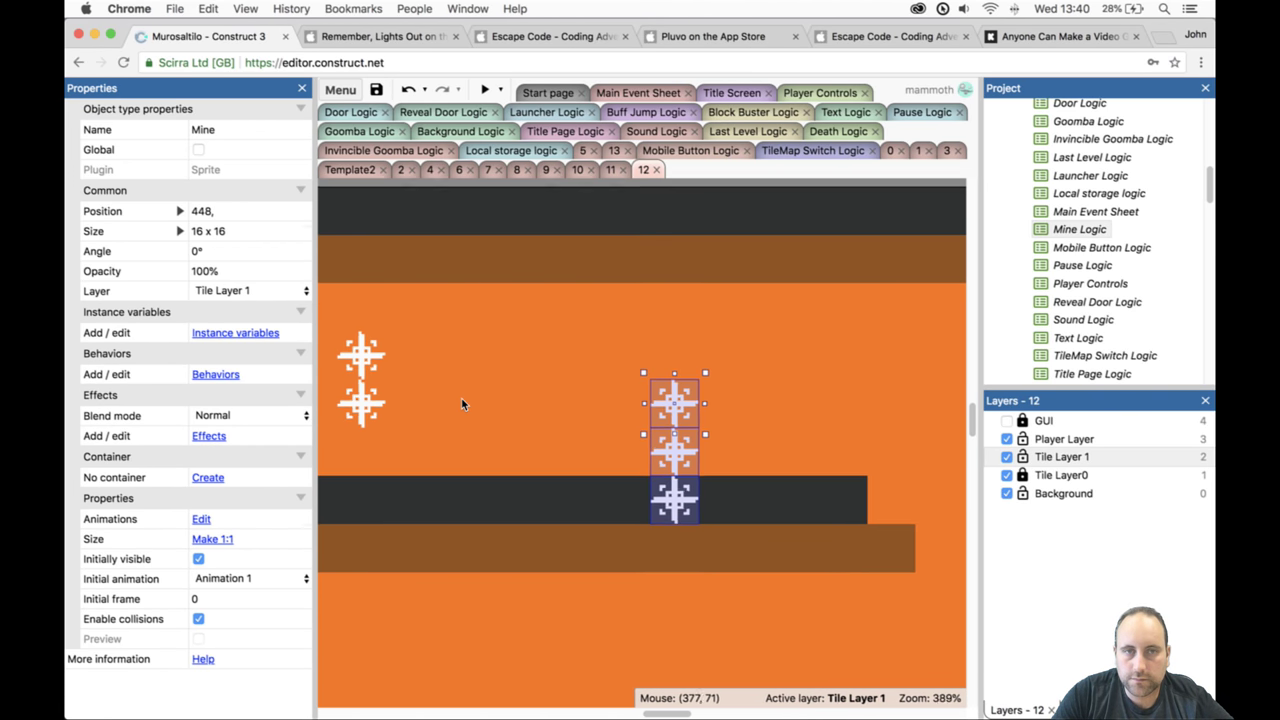
ctrl+click(364, 385)
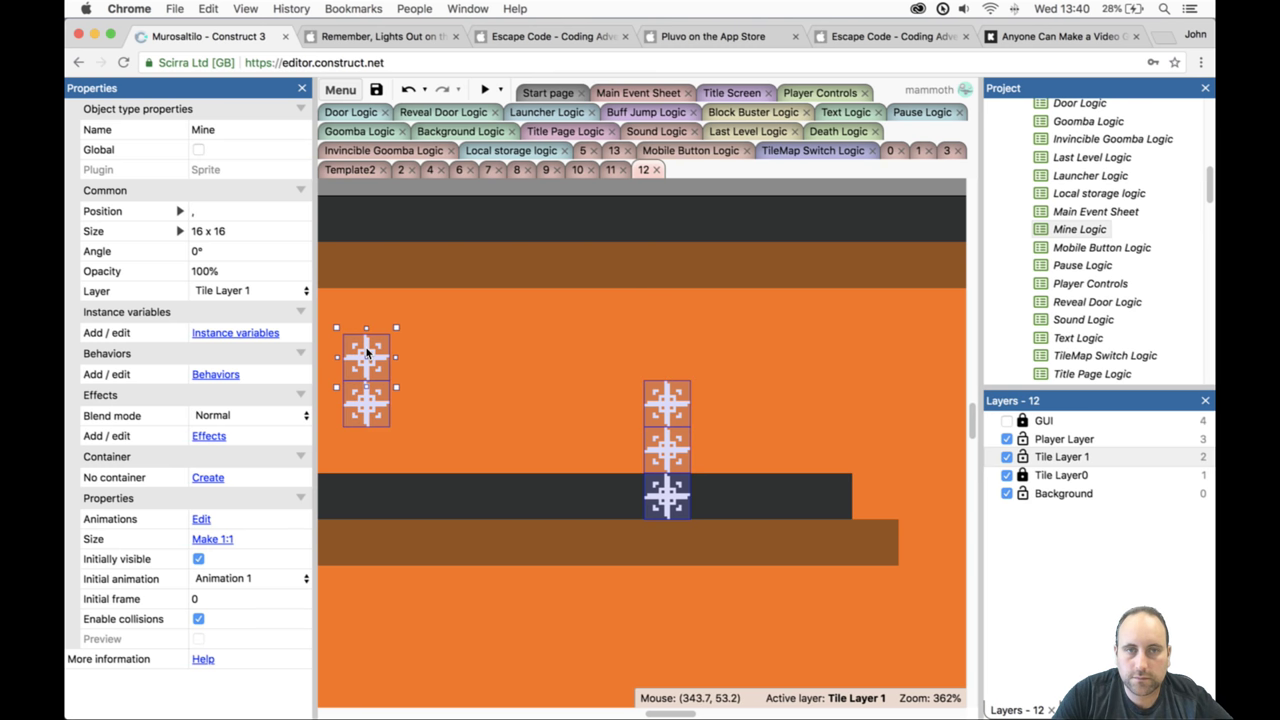
scroll(363, 679, down, 3)
drag(363, 679, 460, 333)
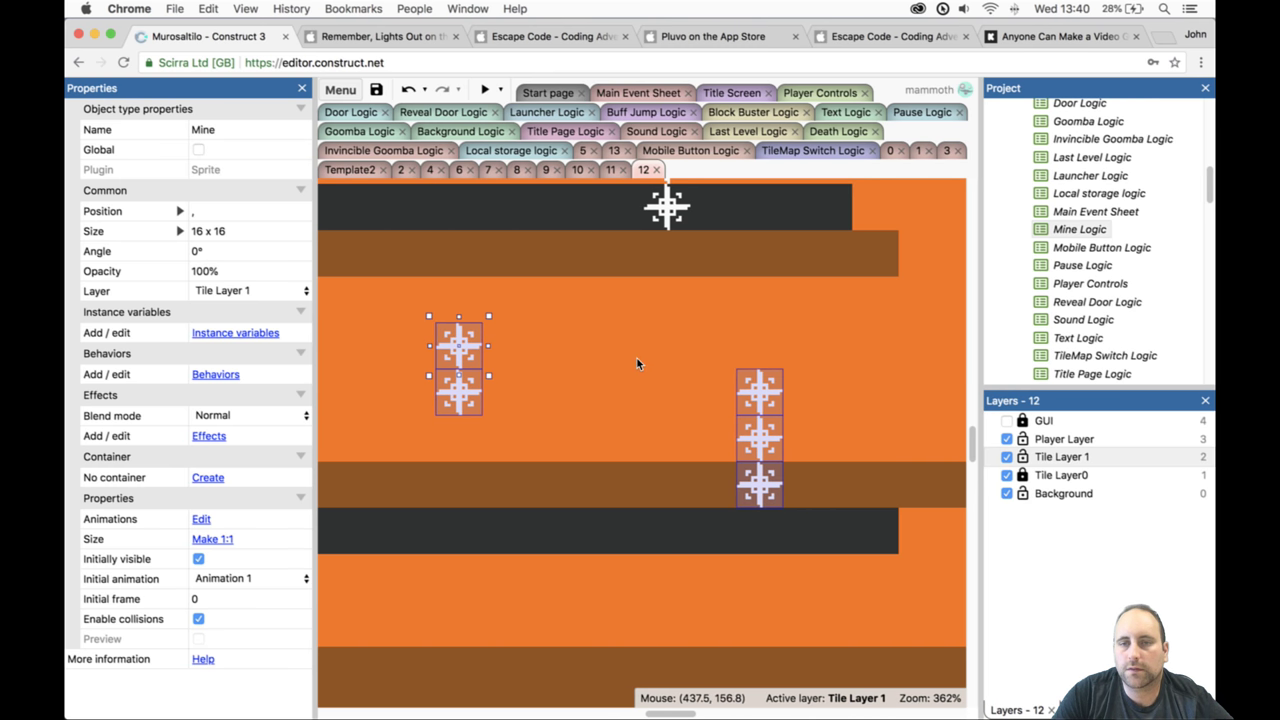
Copy a mine onto the bottom floor near the exit at Y 280.
ctrl+scroll(637, 364, down, 5)
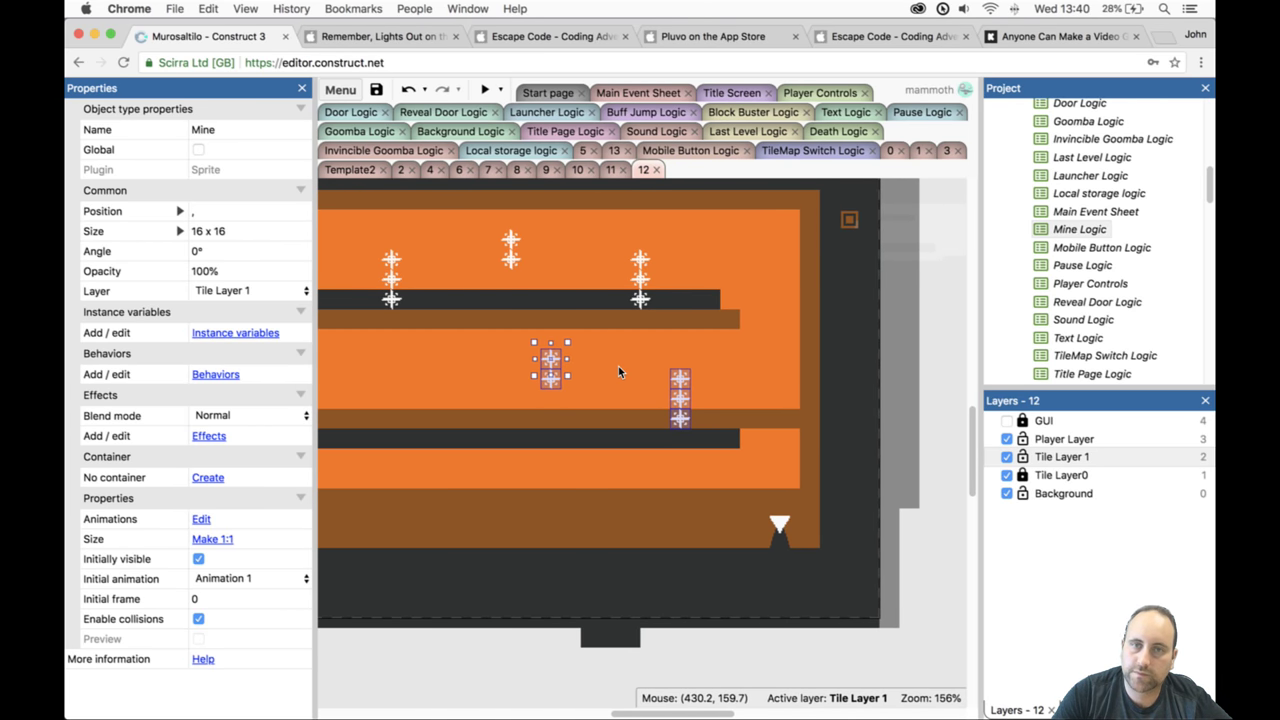
scroll(690, 404, left, 5)
drag(679, 404, 726, 405)
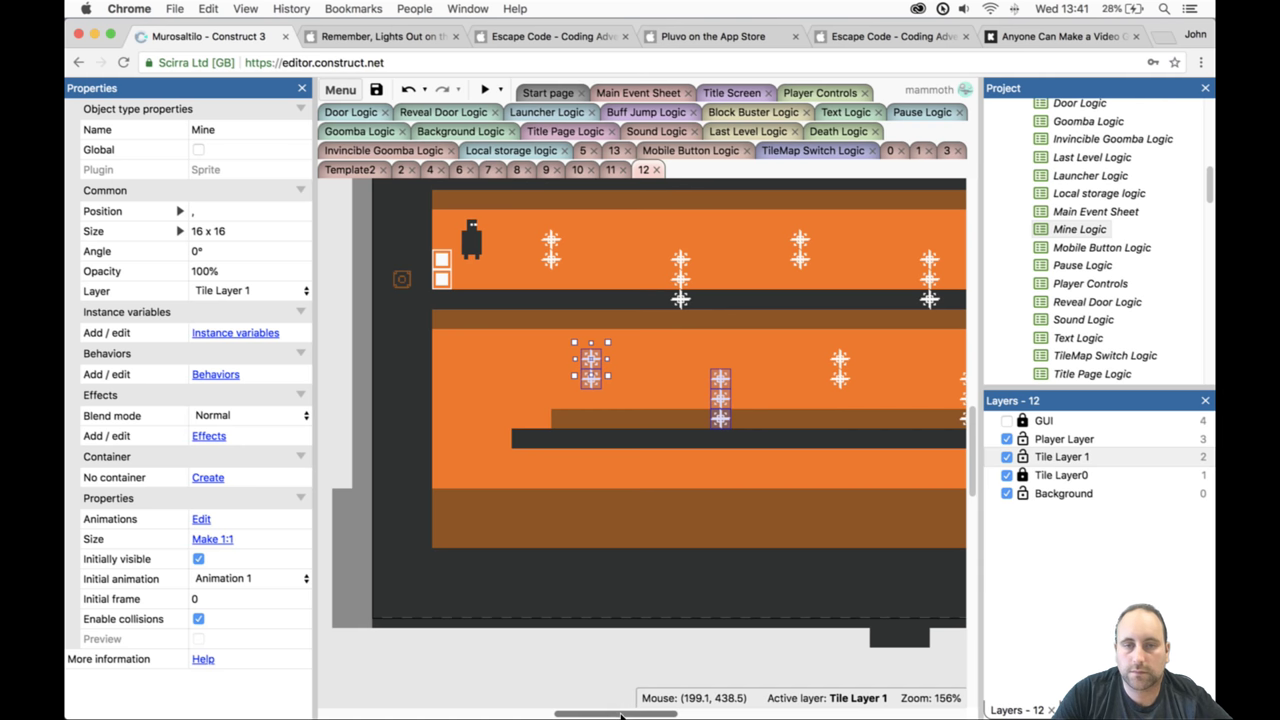
drag(620, 714, 634, 714)
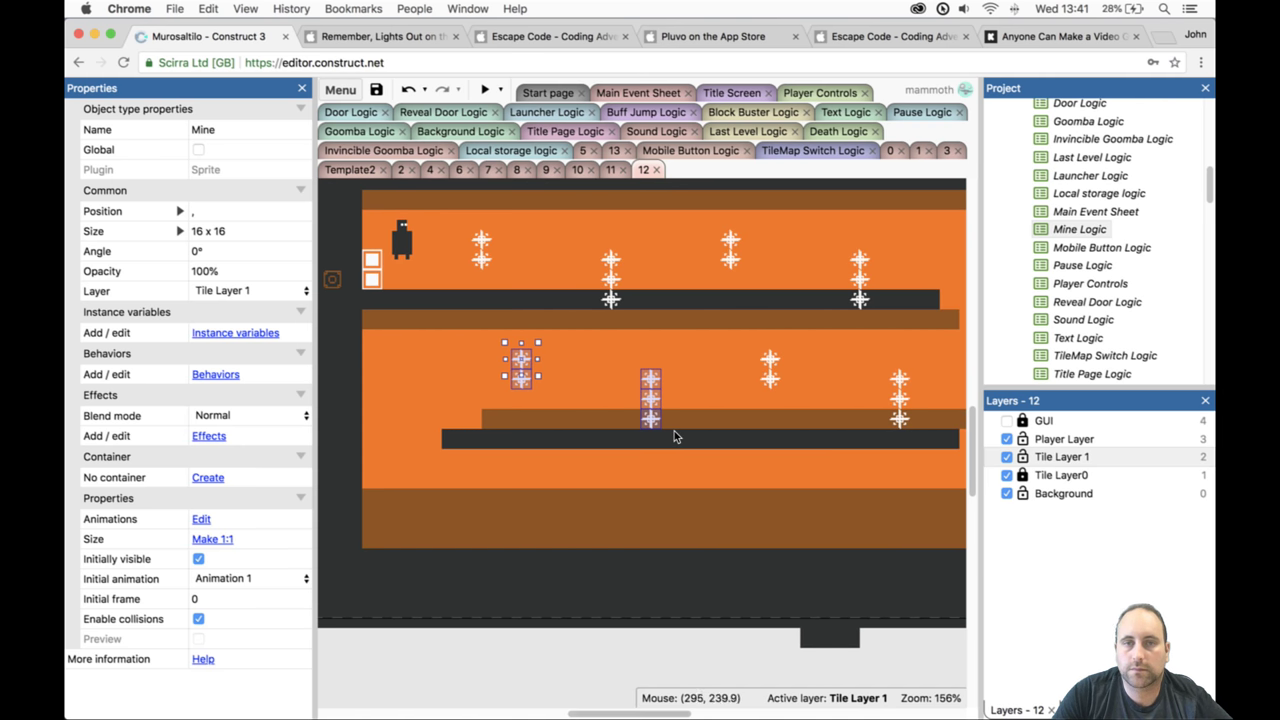
click(648, 378)
ctrl+drag(648, 378, 696, 518)
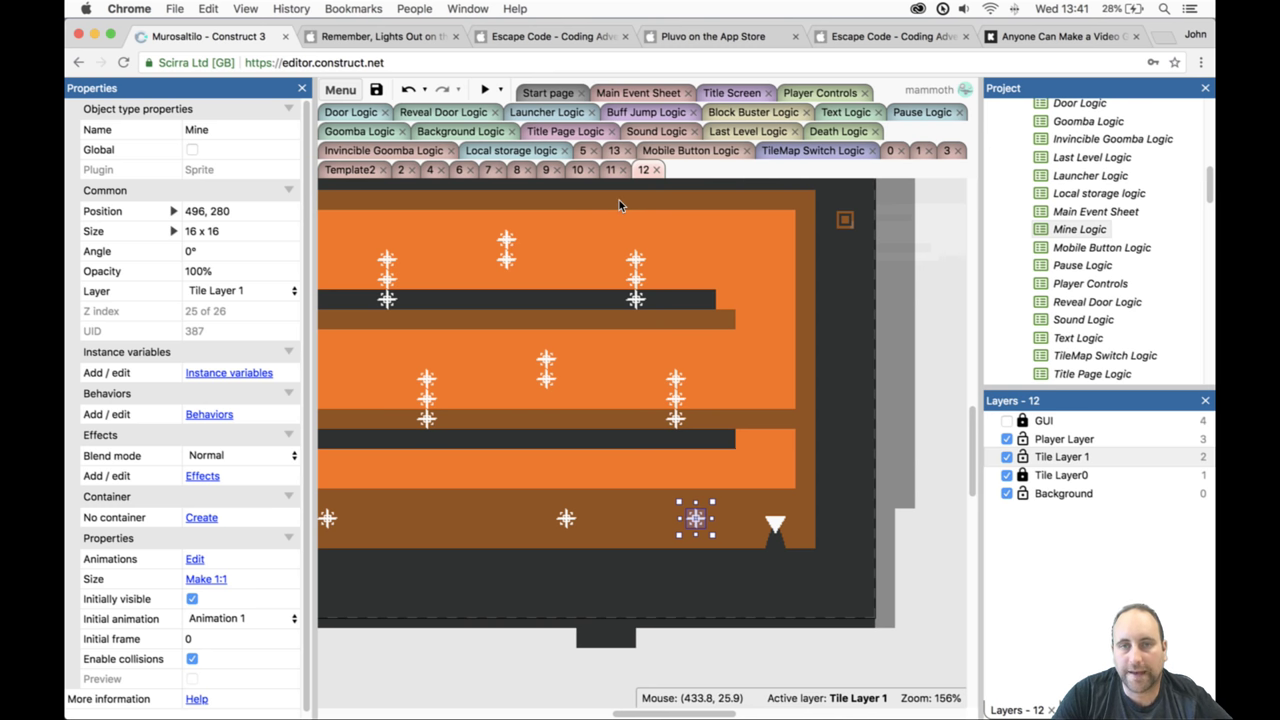
click(733, 406)
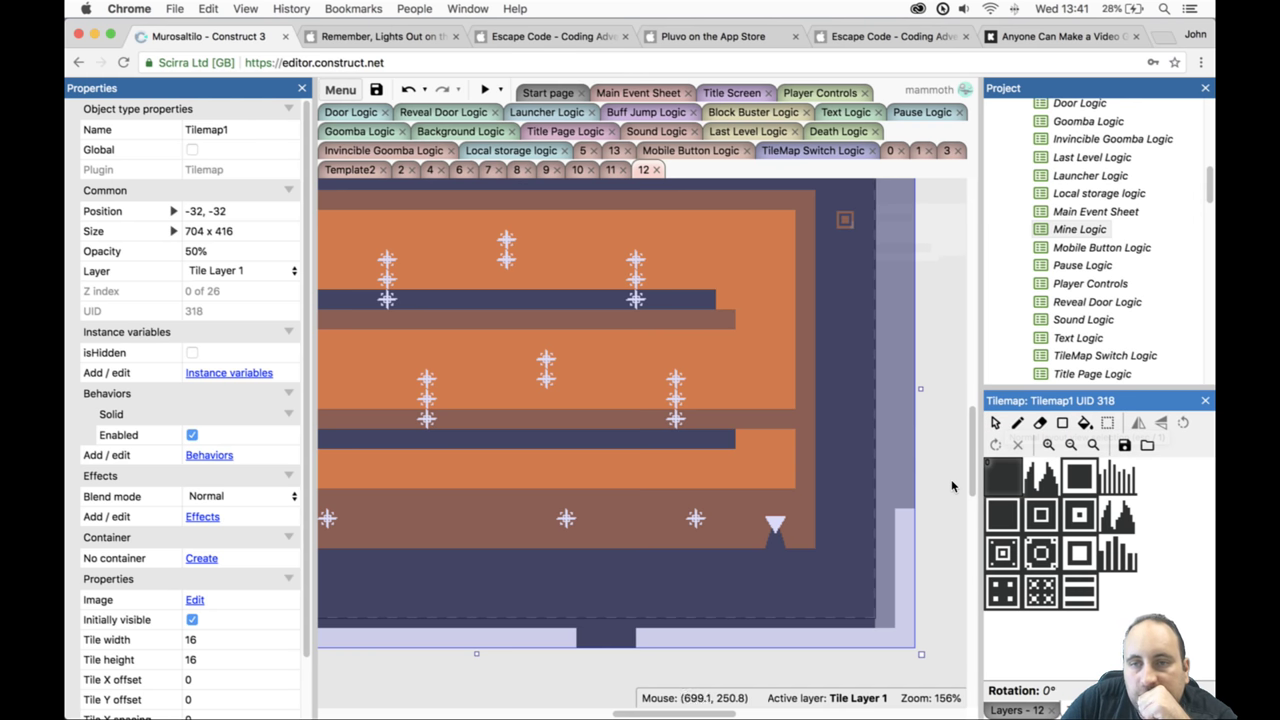
On Tile Layer0, paint a dark stepped wall block at the right end, then preview.
key(Escape)
click(1018, 710)
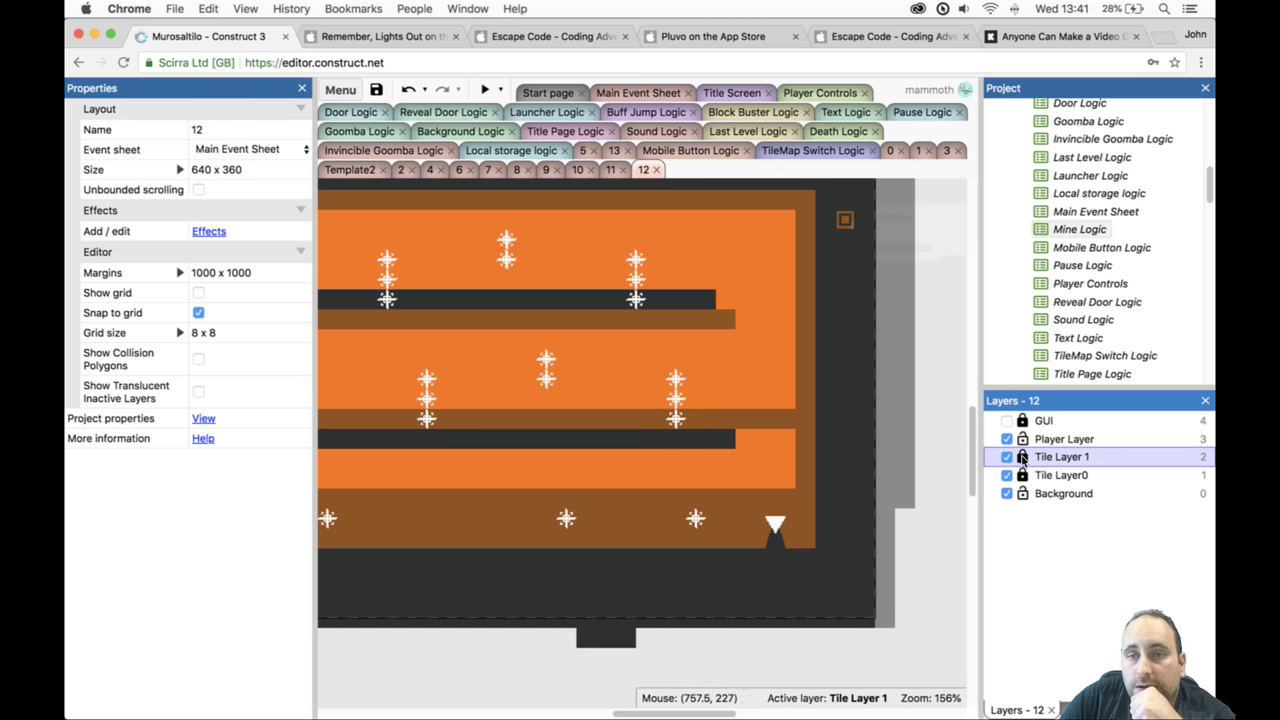
click(1028, 477)
click(836, 465)
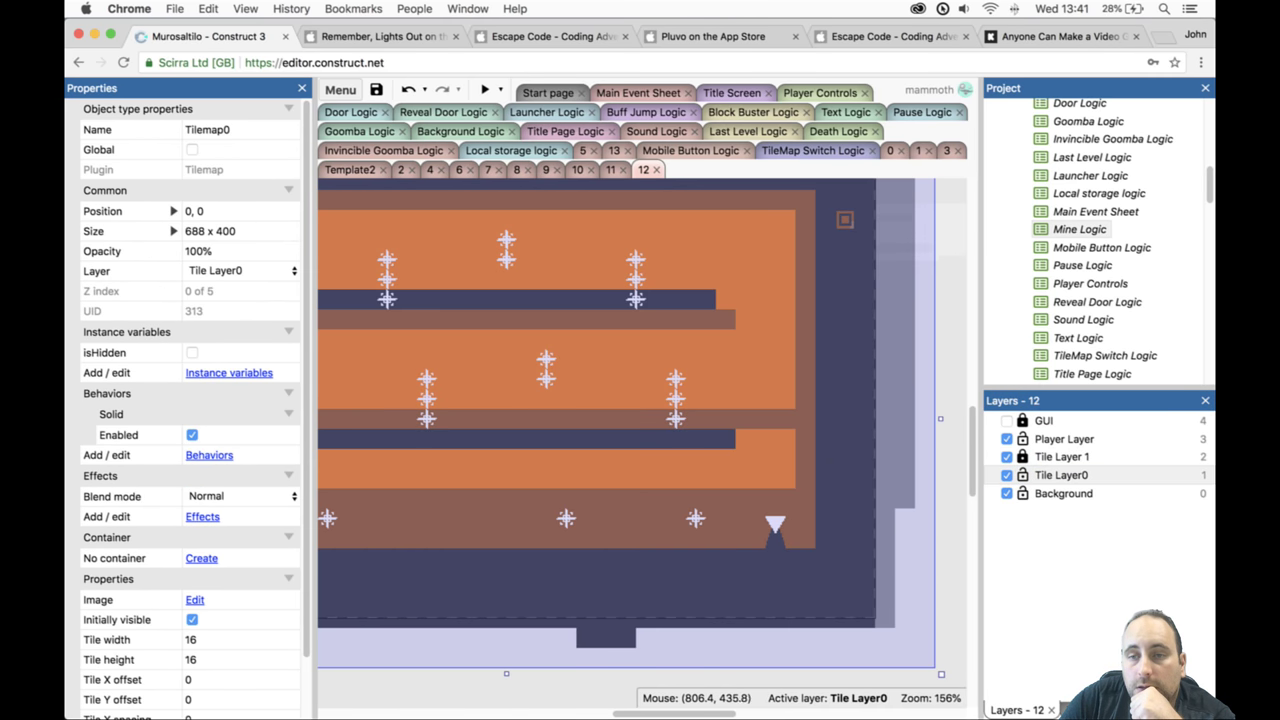
click(1063, 423)
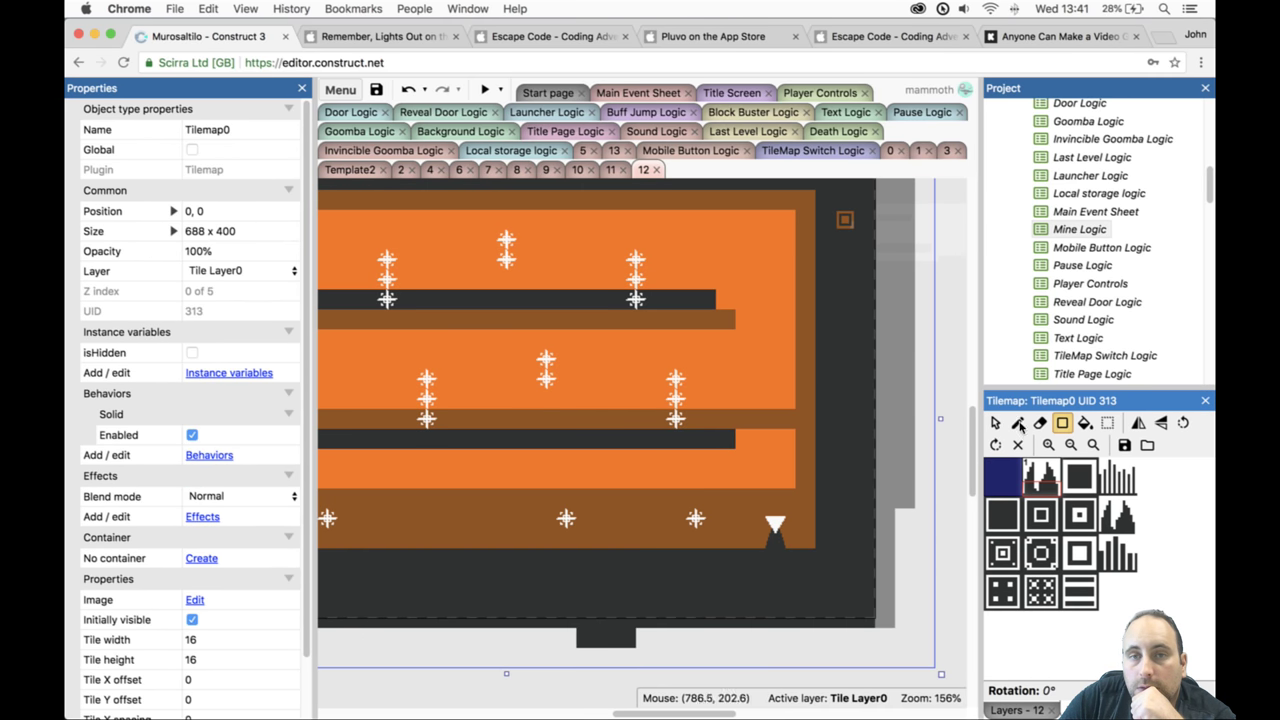
drag(768, 381, 785, 394)
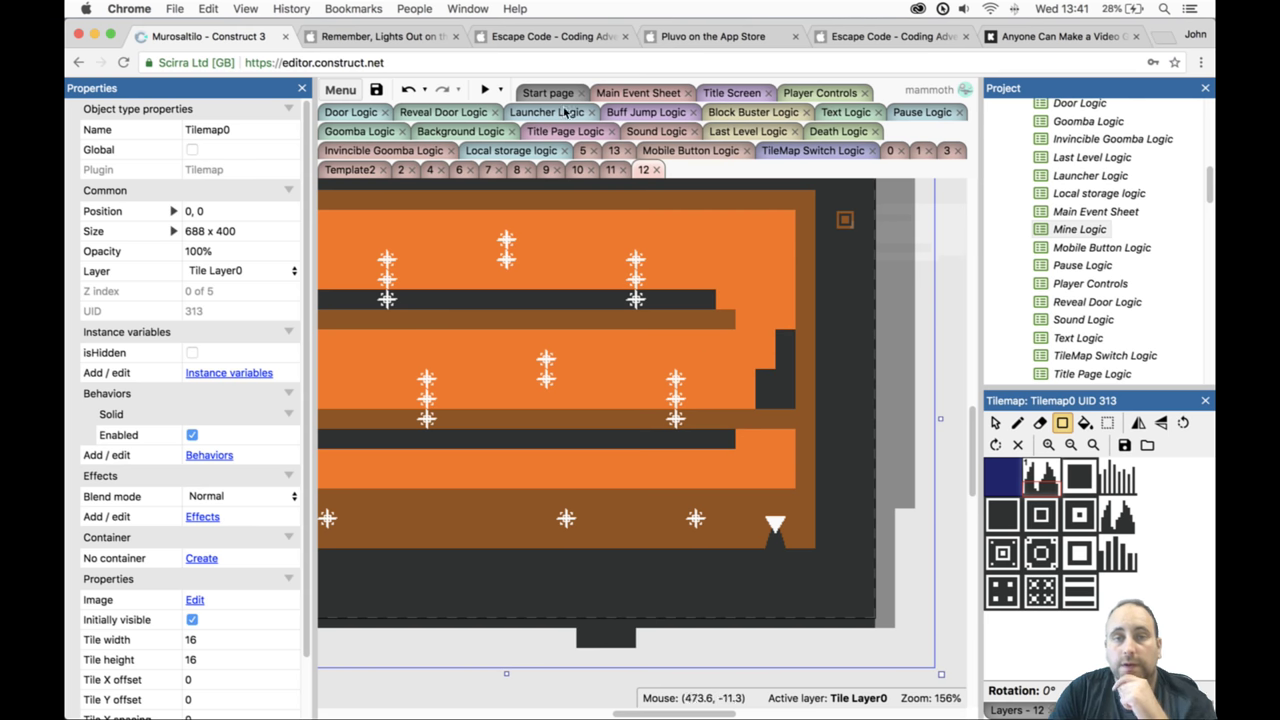
click(484, 91)
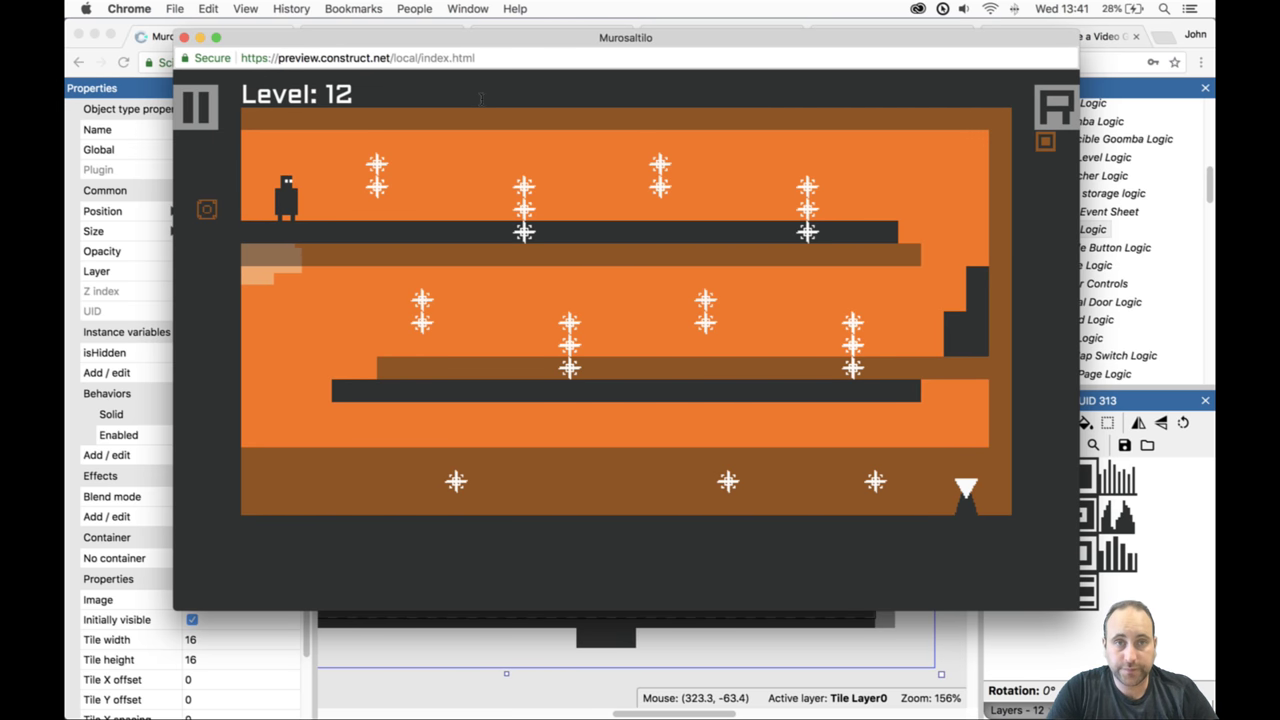
Run and jump along the top platform, climb the right wall and drop back left.
key(Right)
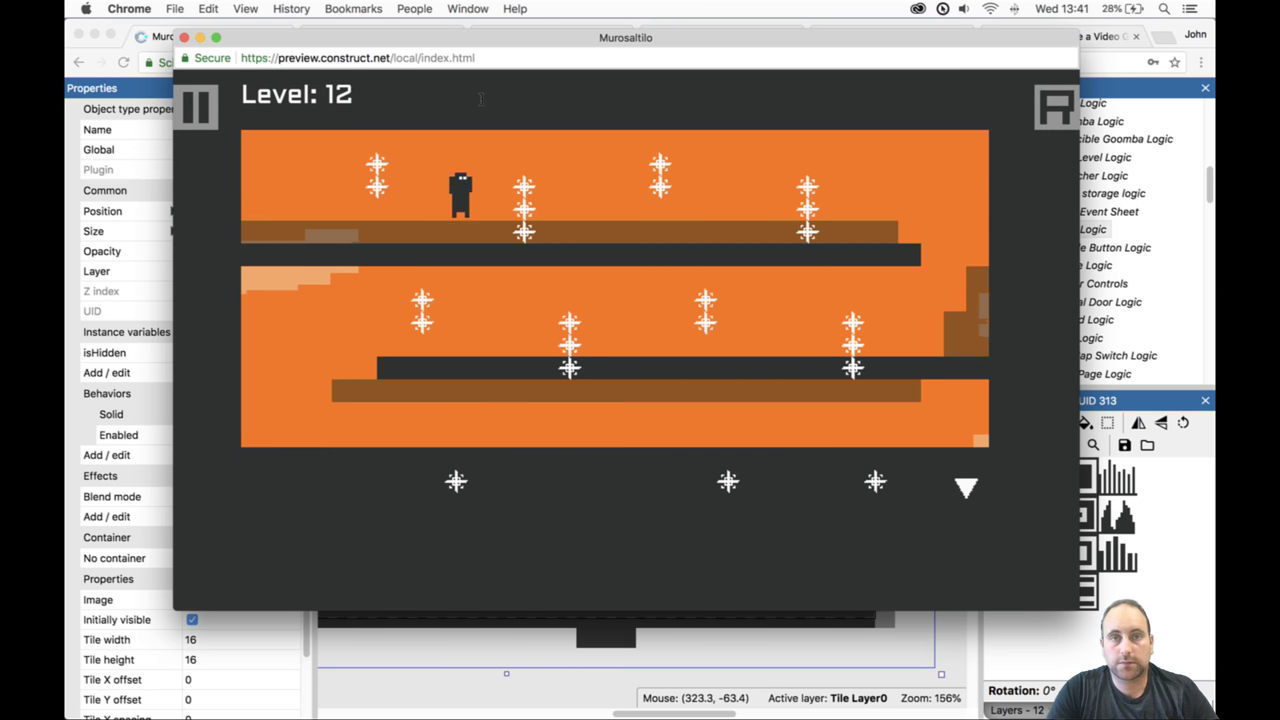
key(Up)
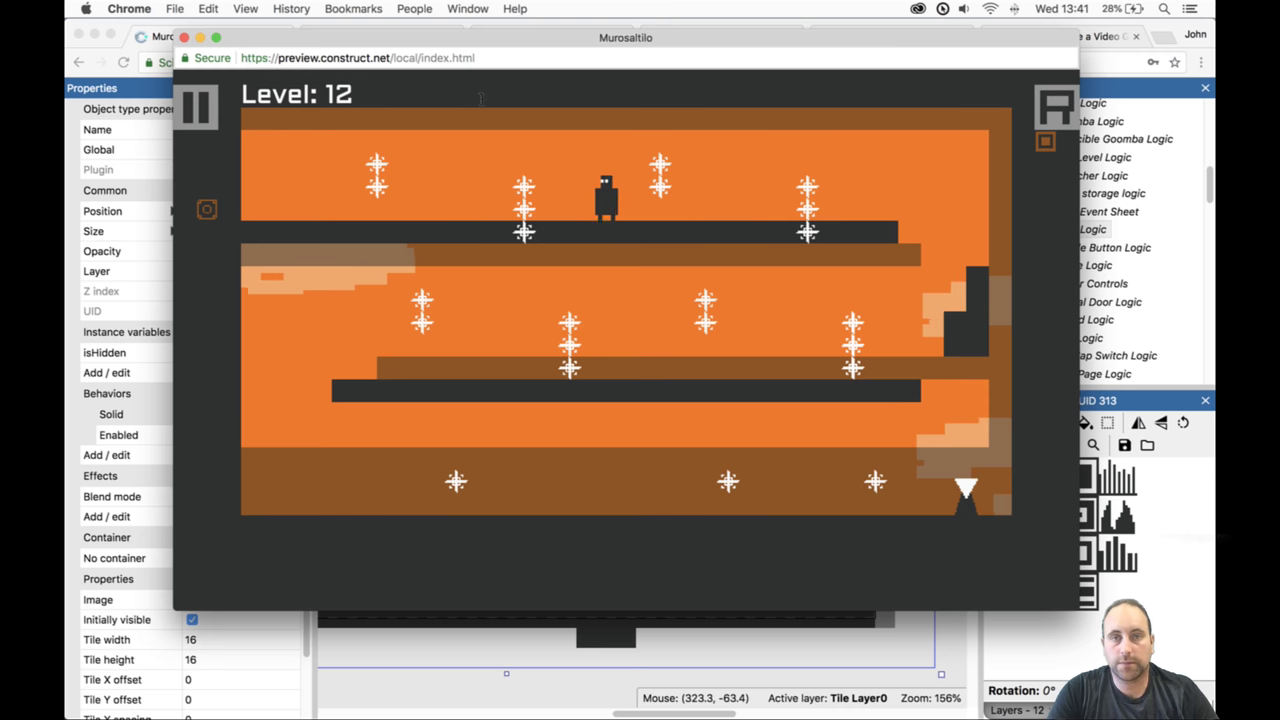
key(space)
key(Right)
key(Up)
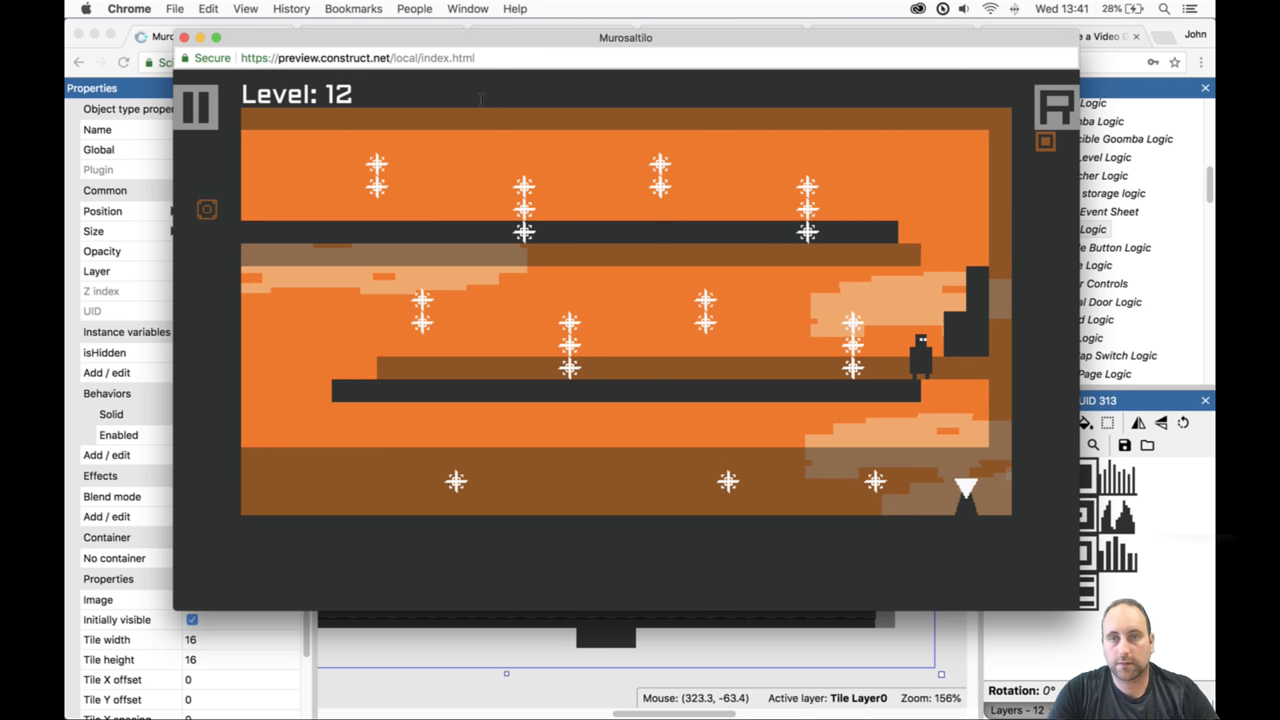
key(Up)
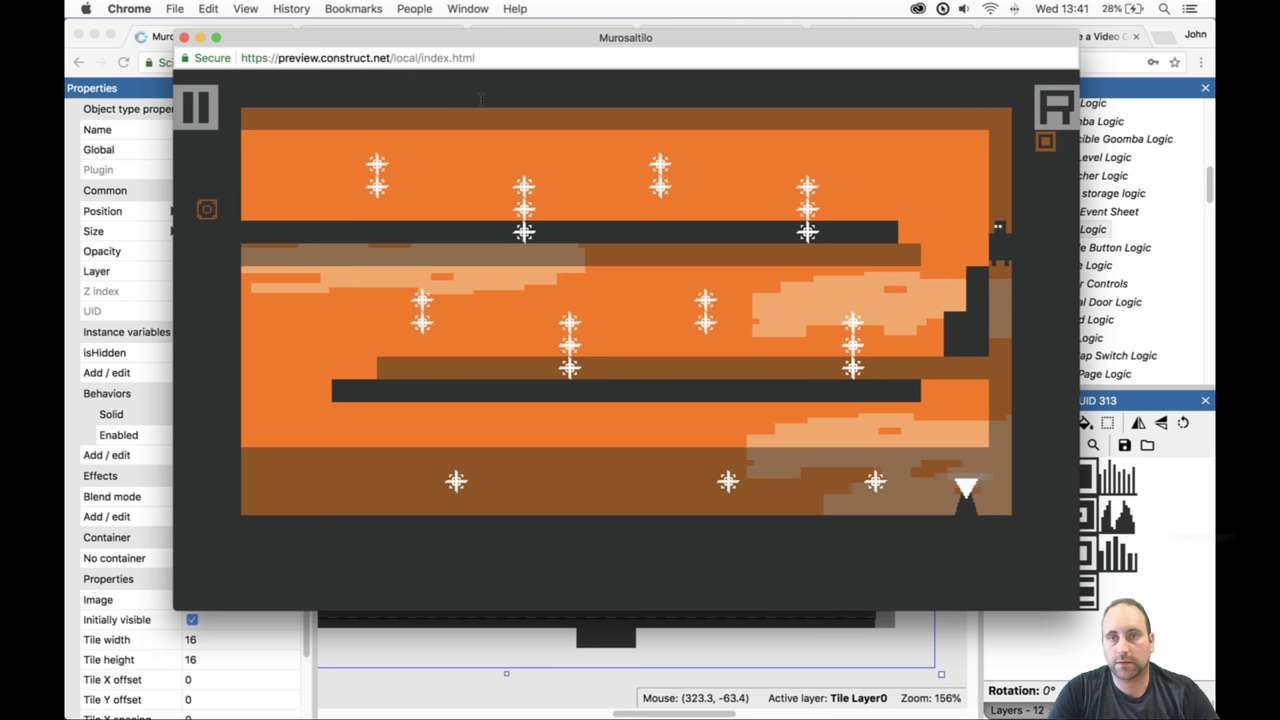
key(Left)
key(Right)
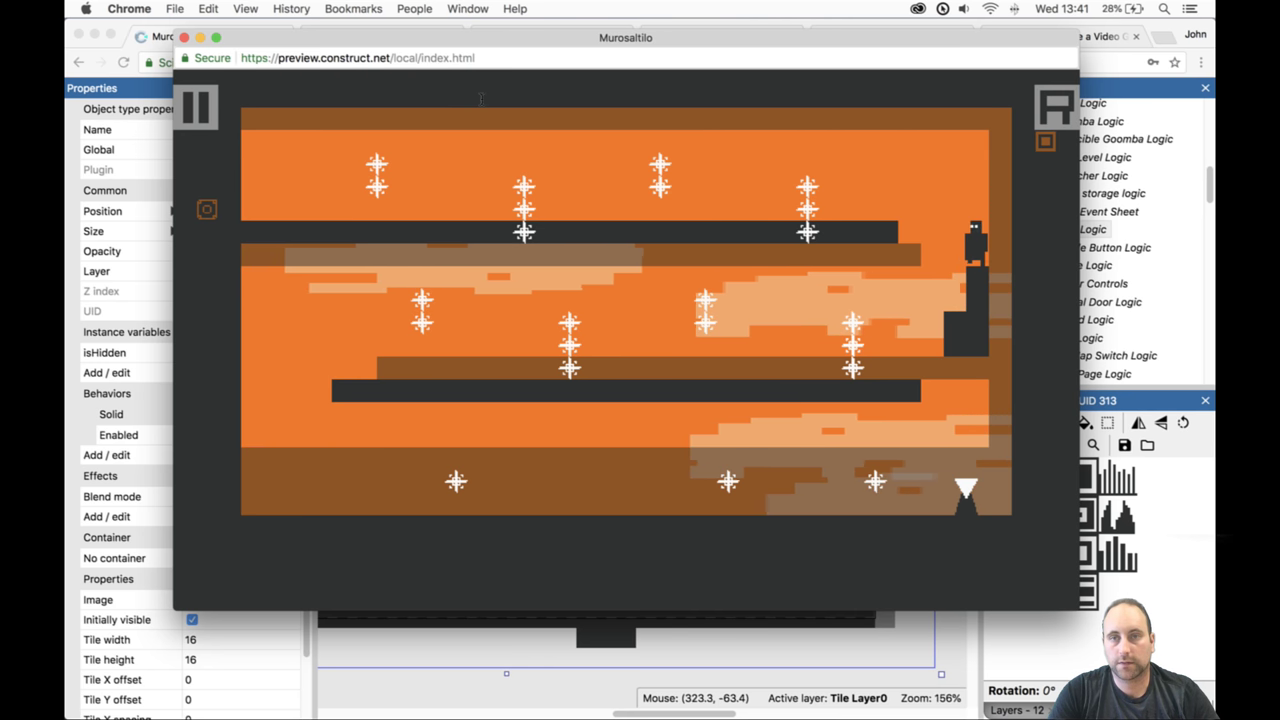
key(Left)
key(Left)
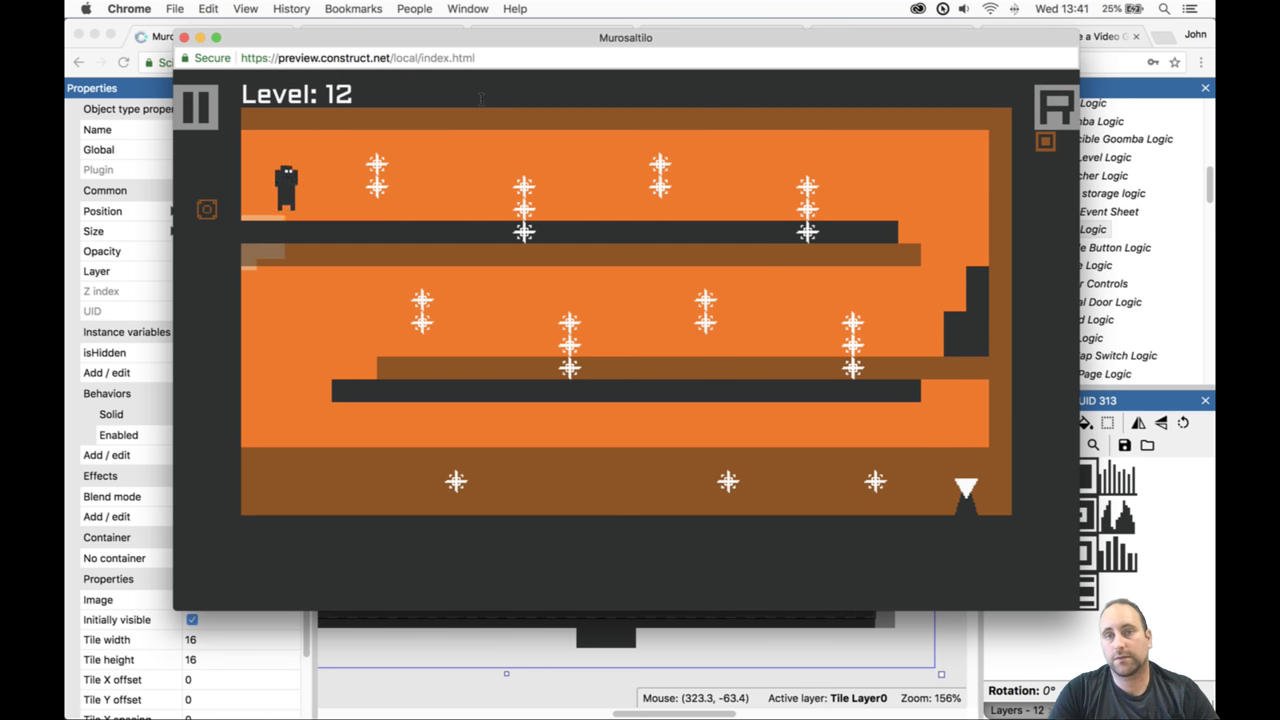
Flip the world, run the top platform to its far edge and drop off the right ledge.
key(Right)
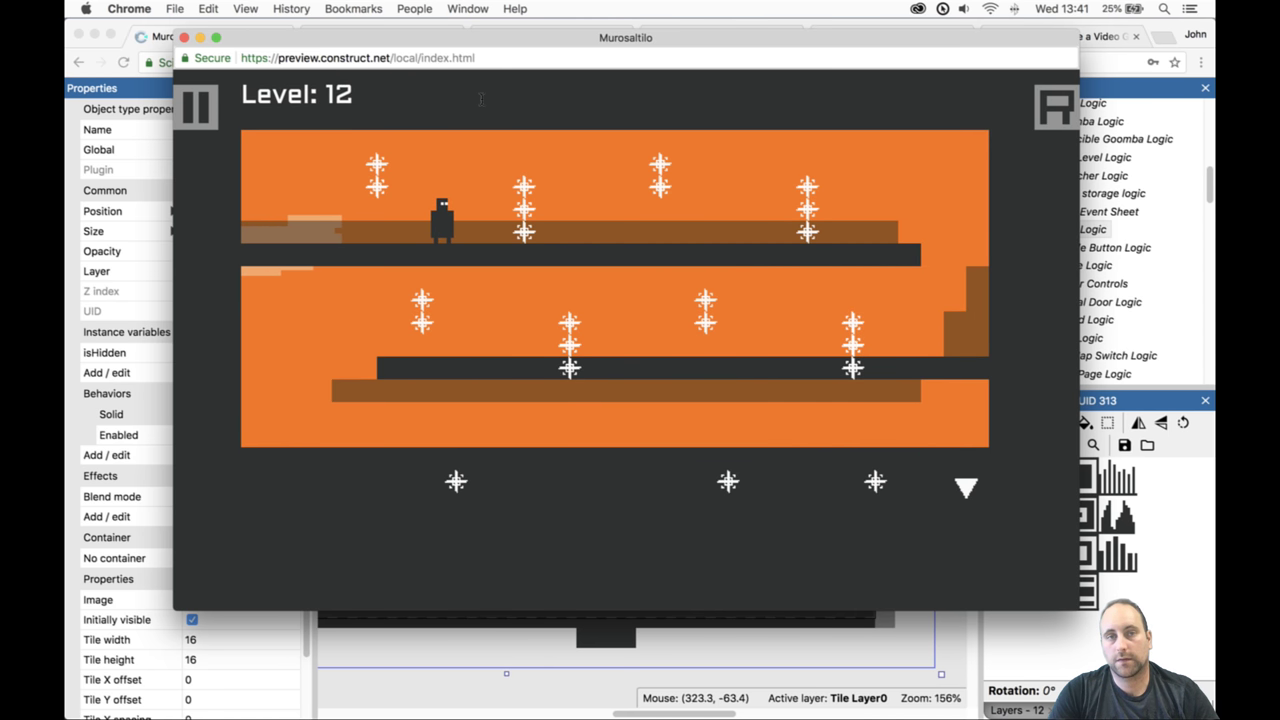
key(Up)
key(Right)
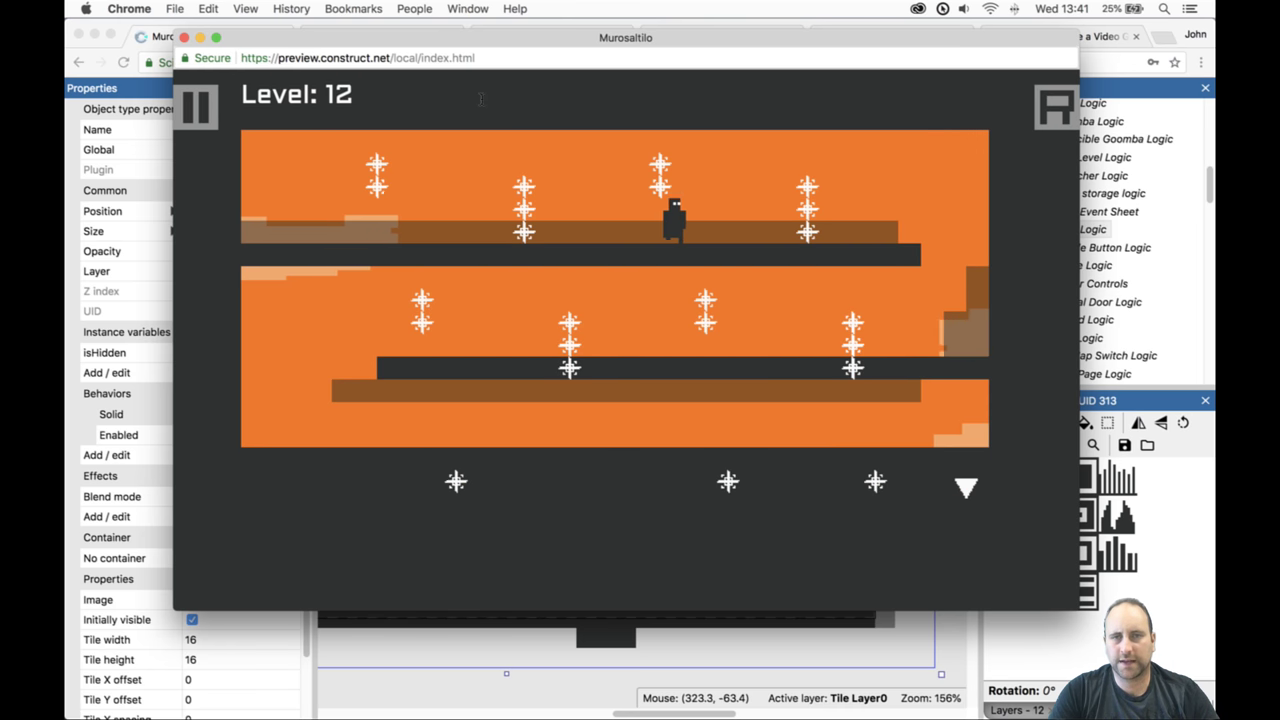
key(Up)
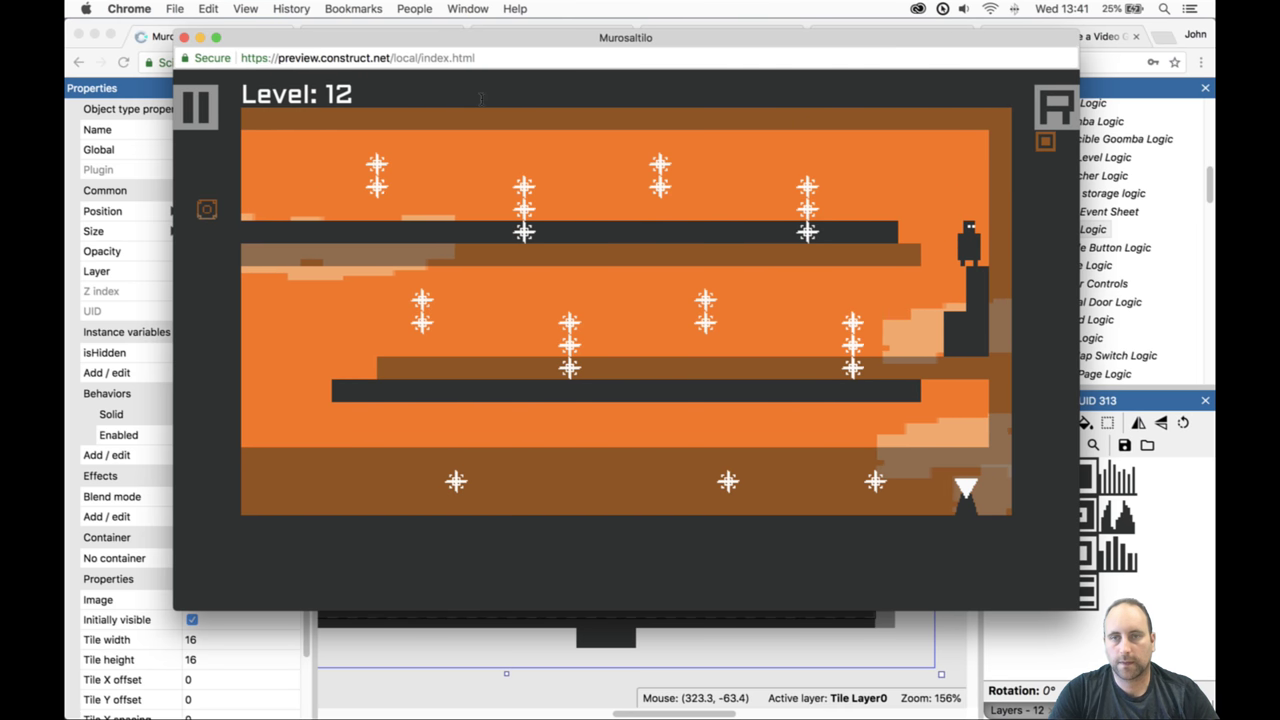
key(Left)
key(Up)
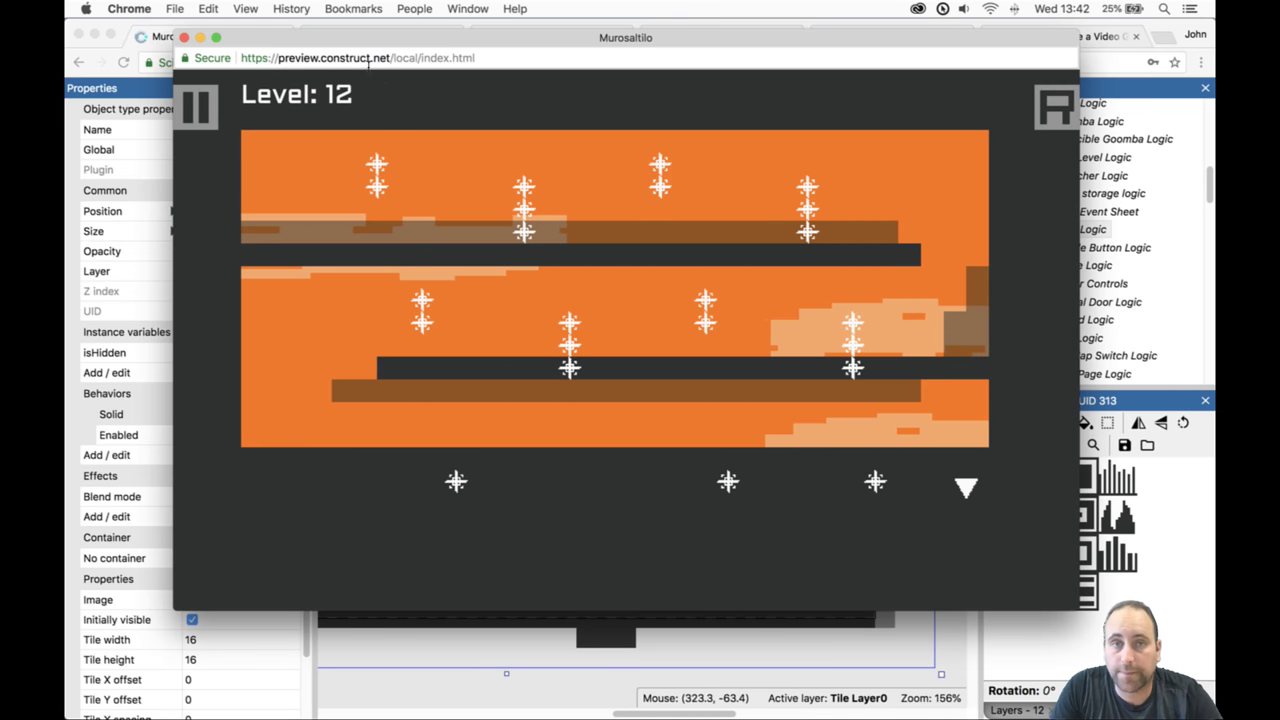
Close the preview, extend the middle dark platform to the right wall, and rerun the preview.
click(184, 37)
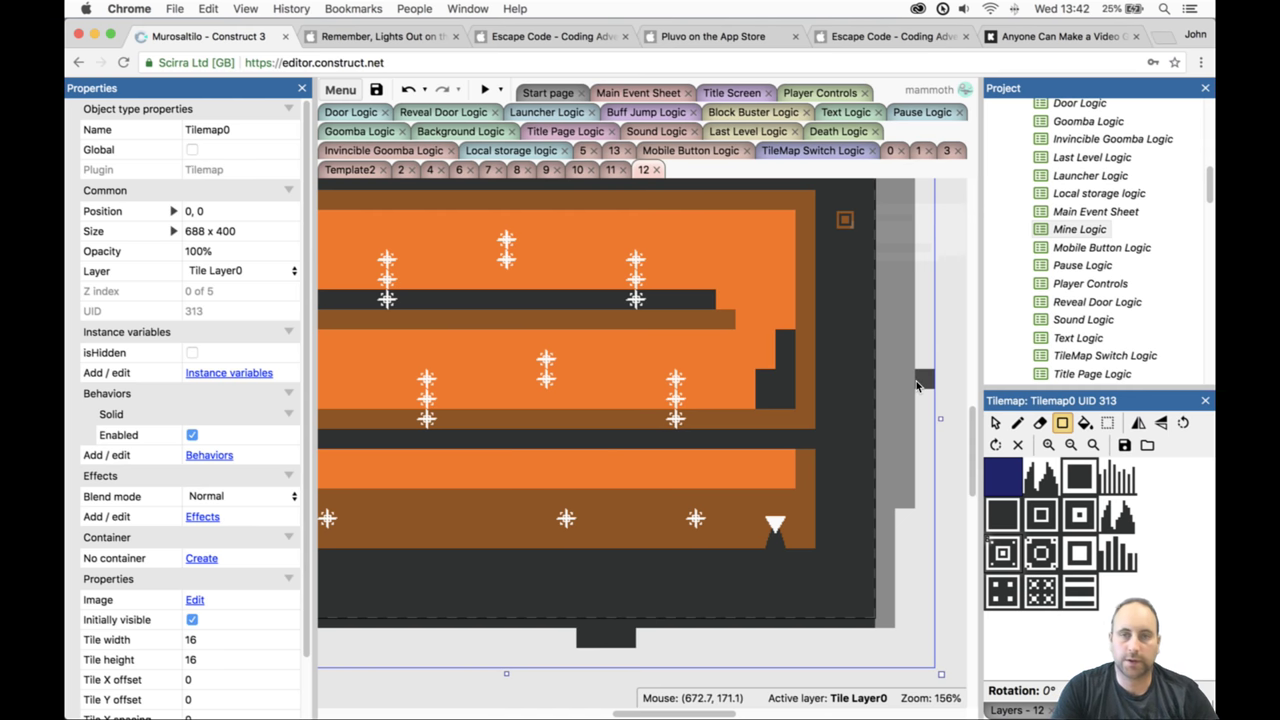
click(484, 91)
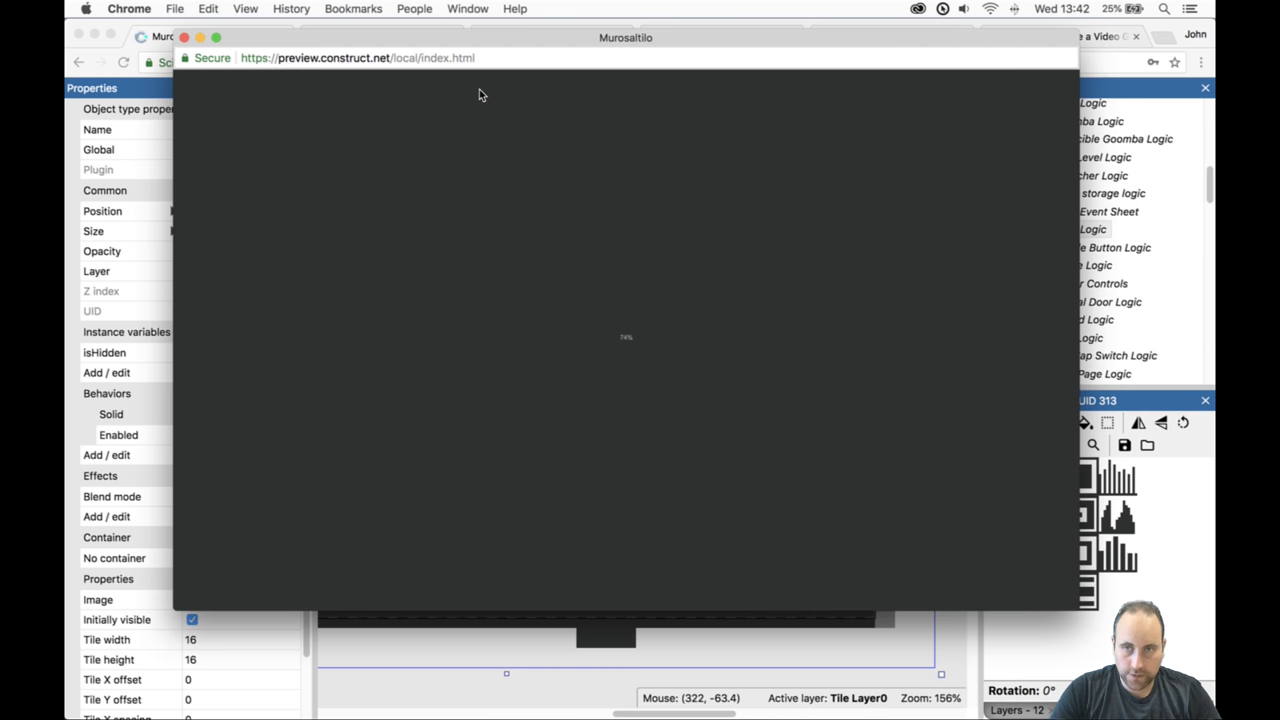
Walk right flipping between ceiling and floor, then drop to the middle floor.
key(Right)
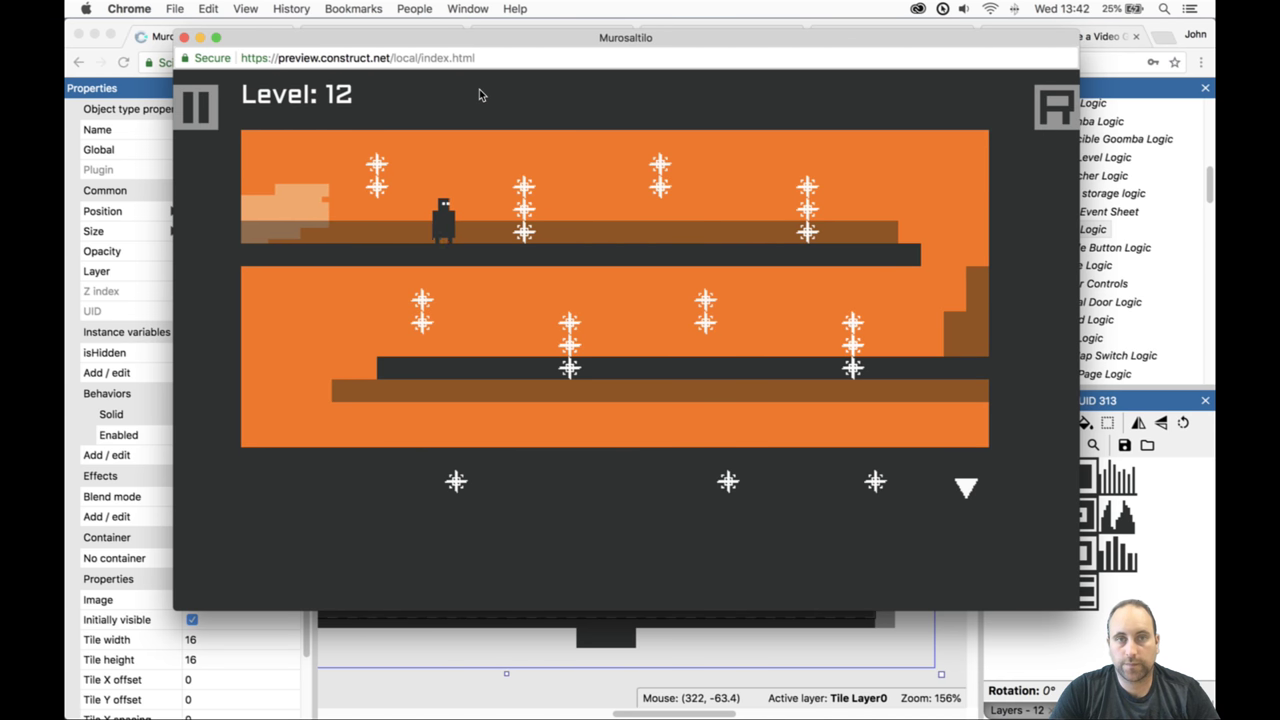
key(Up)
key(Up)
key(Right)
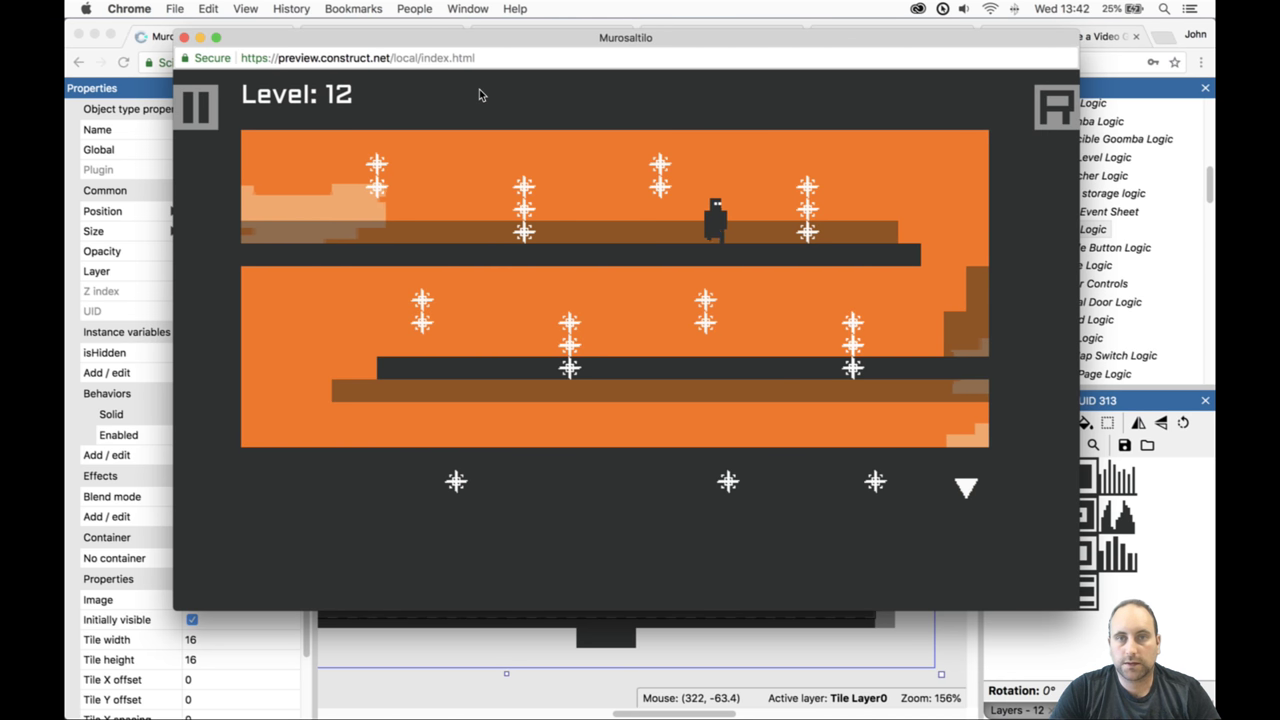
key(Up)
key(Right)
key(Up)
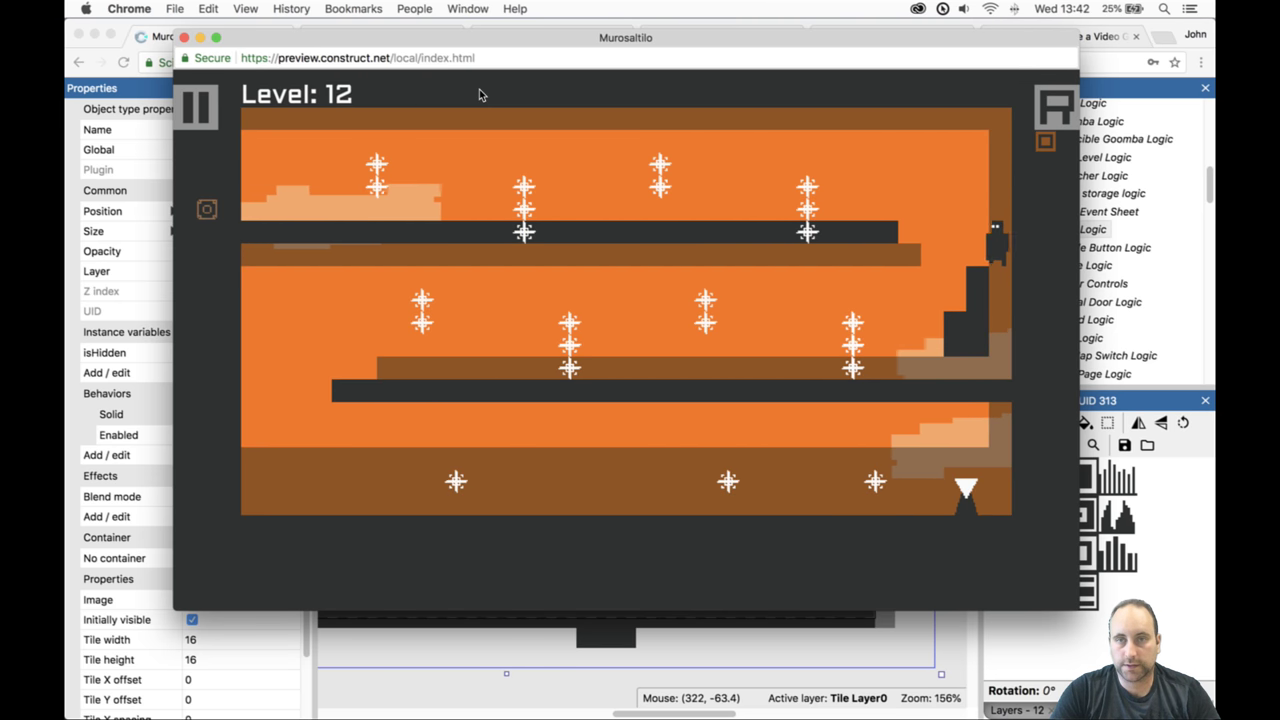
key(Left)
key(Up)
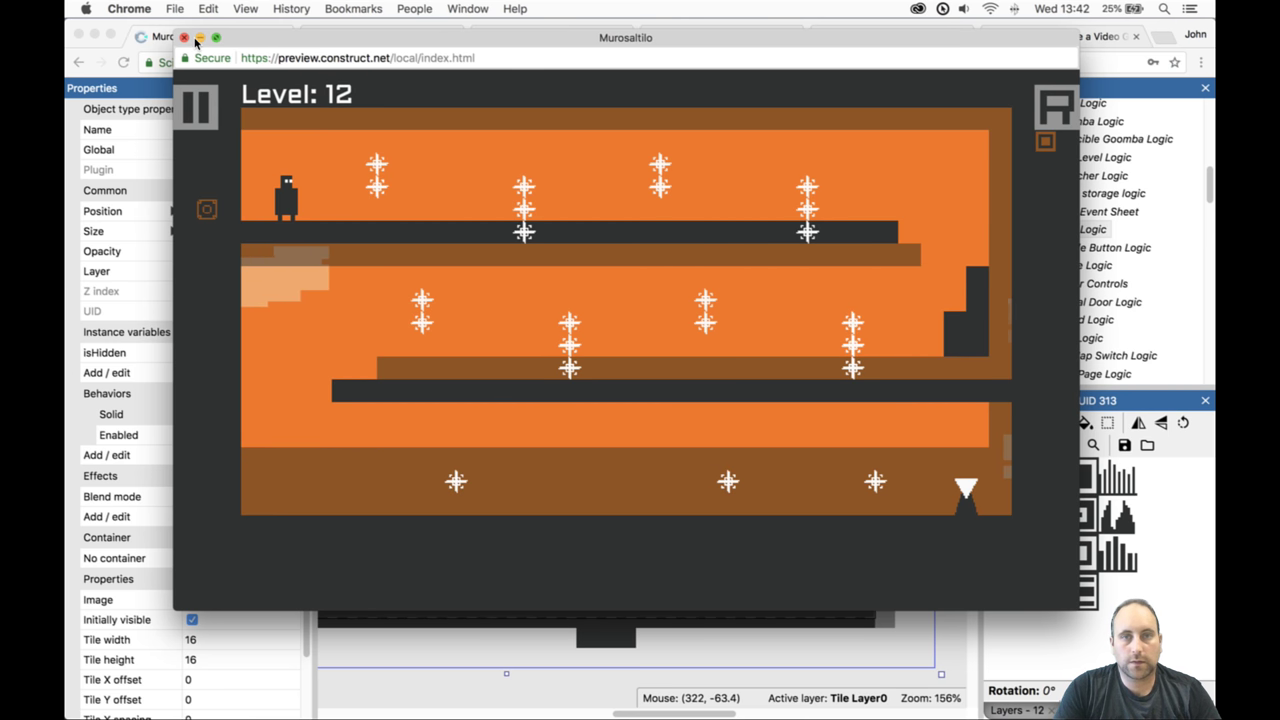
Run right through repeated world flips and drop into the middle corridor.
key(Up)
key(Right)
key(Up)
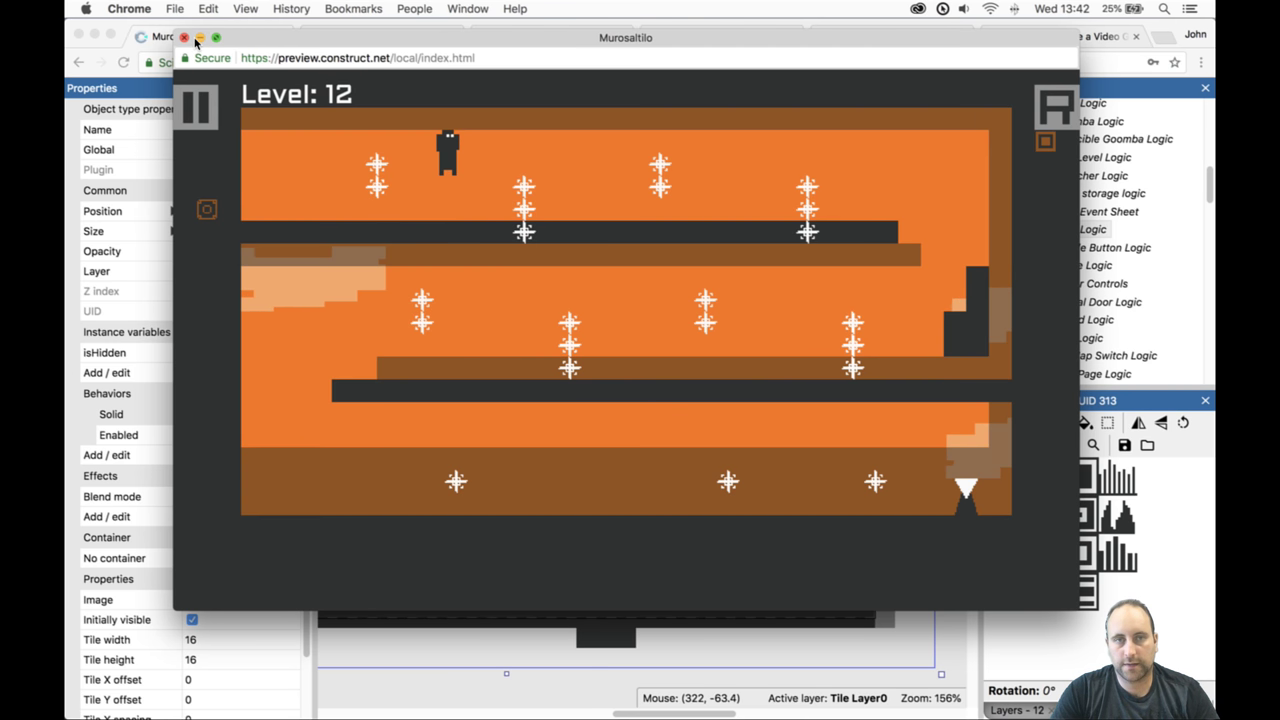
key(Up)
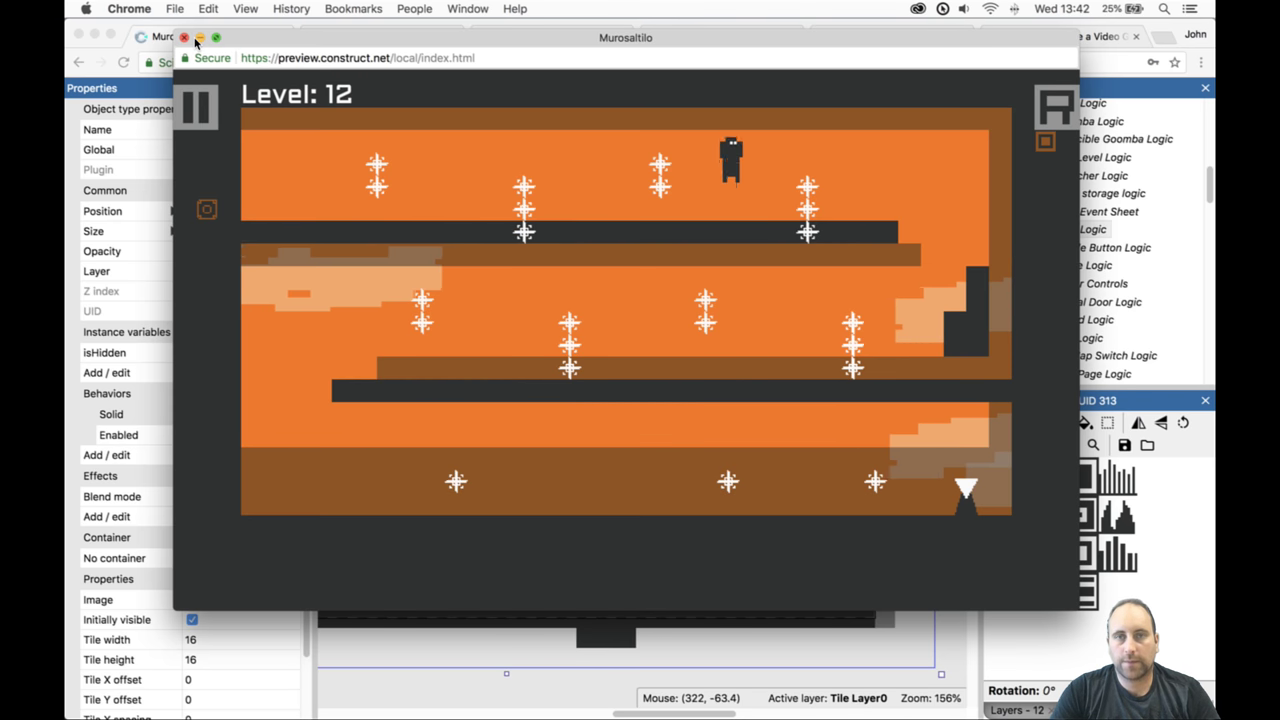
key(Up)
key(Up)
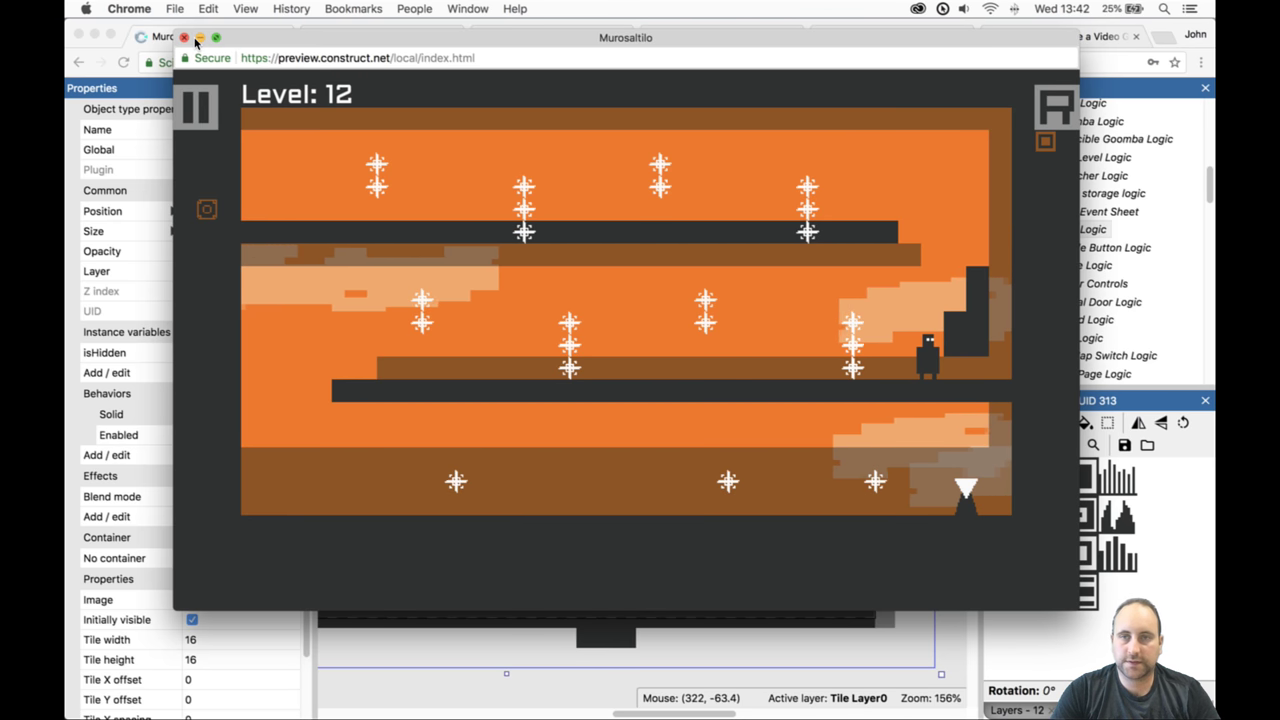
key(Up)
key(Up)
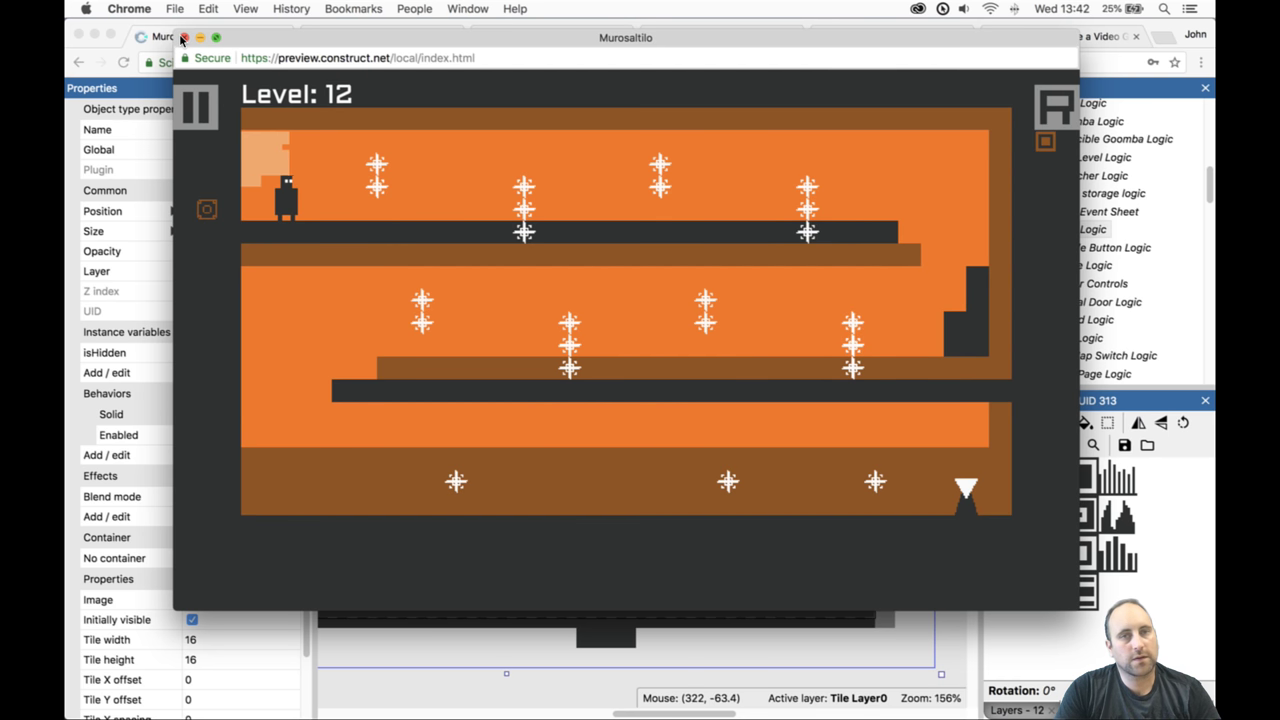
Flip gravity along the ceiling past the right wall to the lower platform, then close the preview.
key(Up)
key(Right)
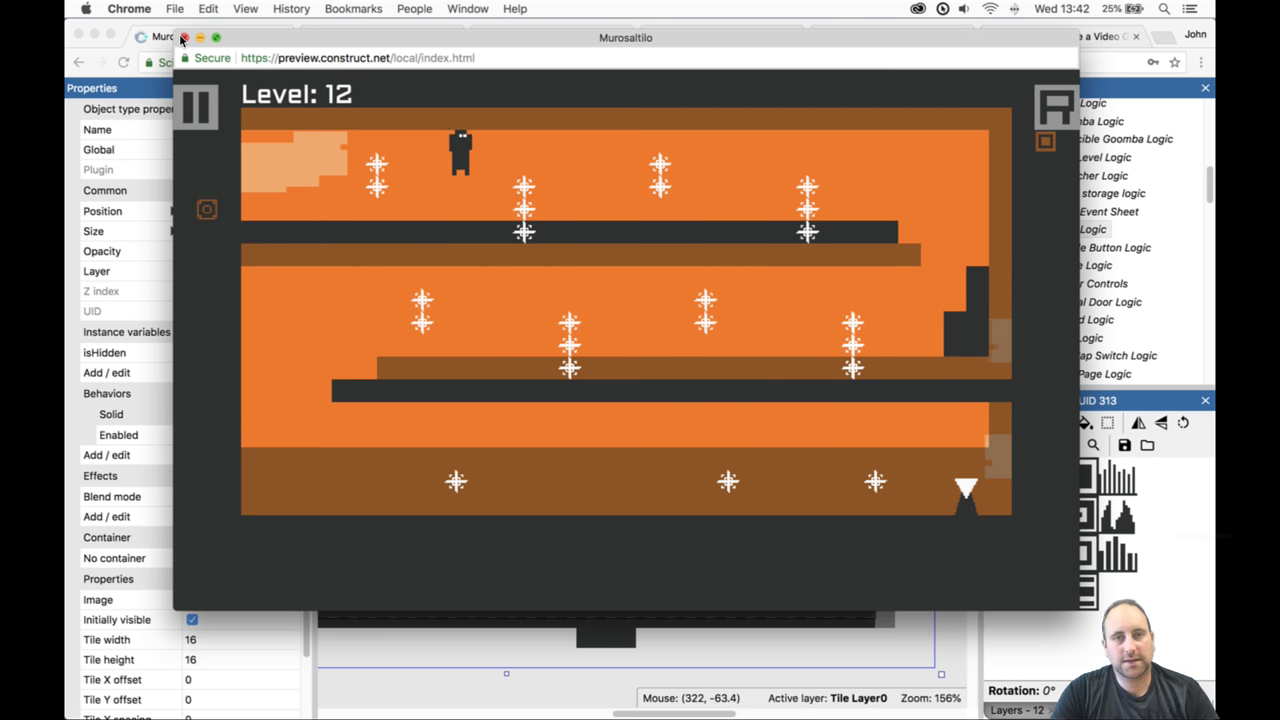
key(Up)
key(Right)
key(Up)
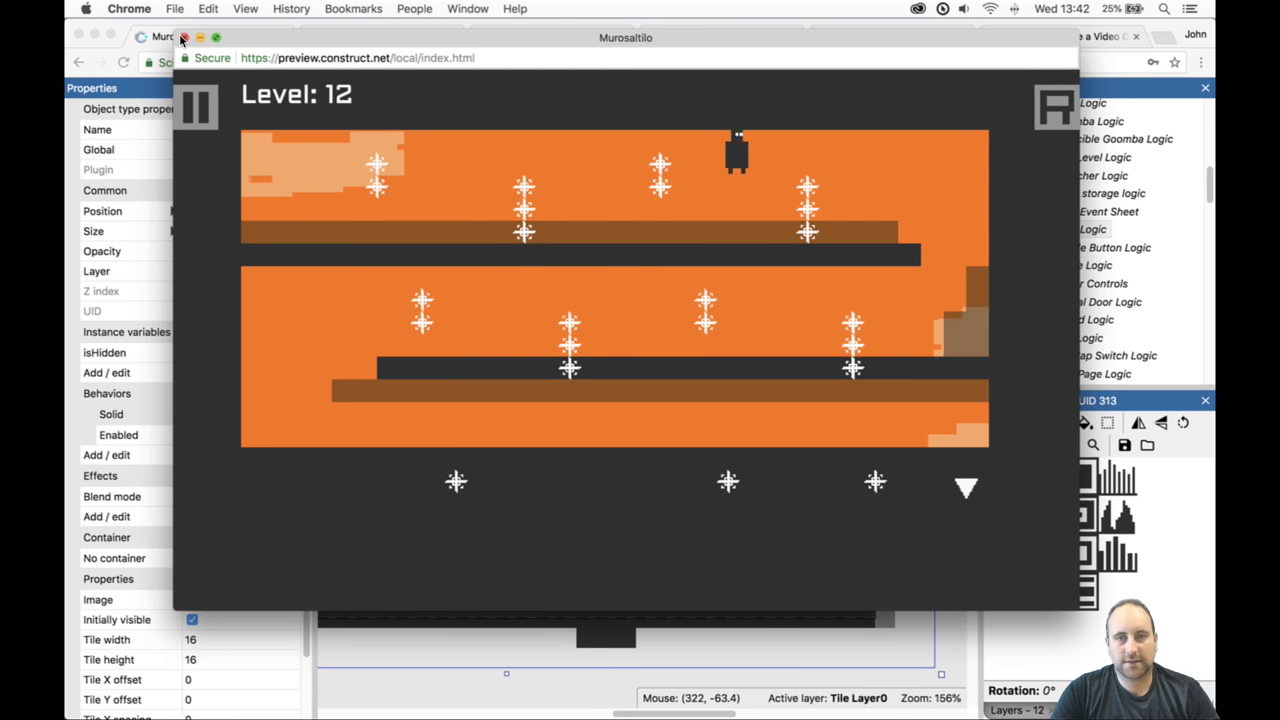
key(Up)
key(Right)
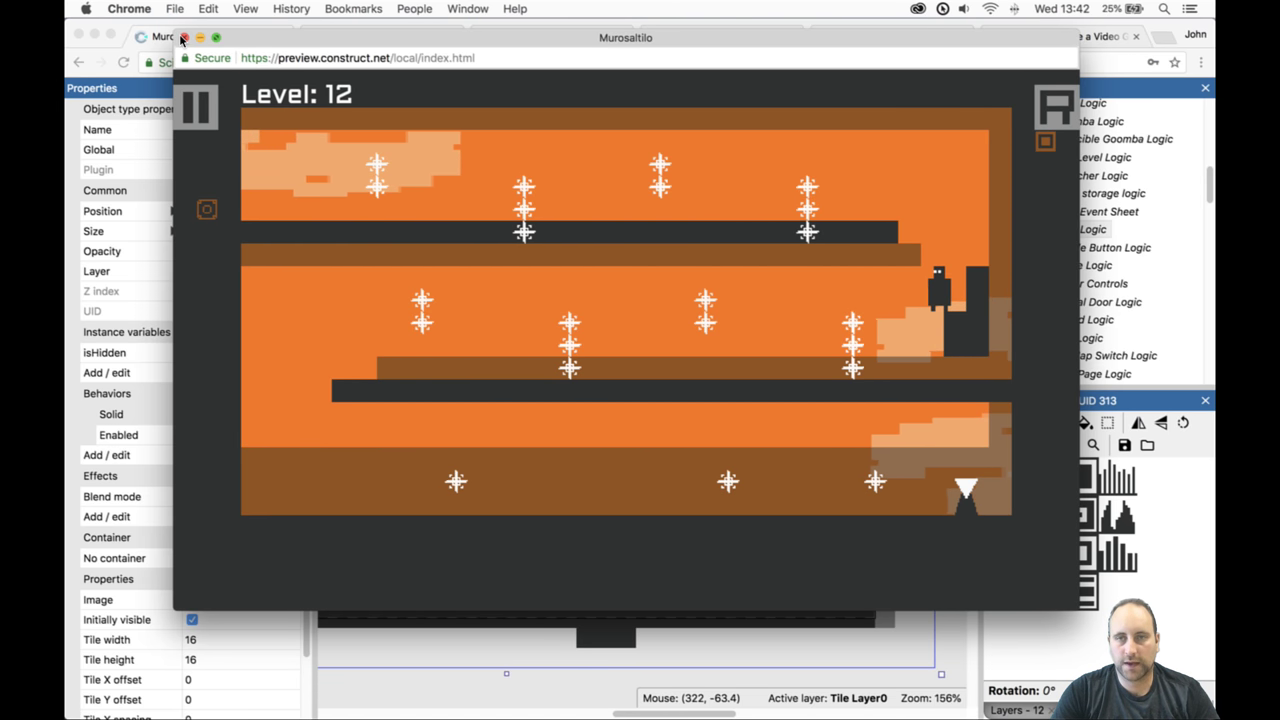
key(Up)
key(Left)
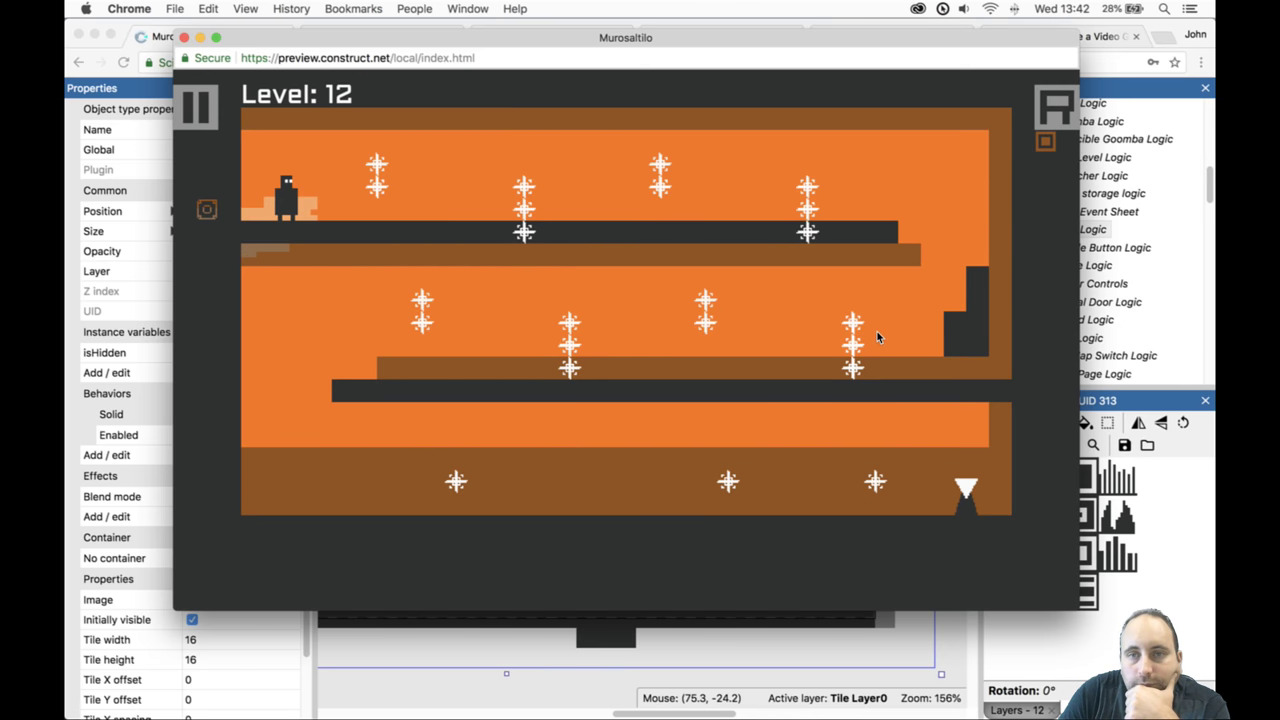
click(184, 37)
On Tile Layer 1, delete the top mines of the stacks at X 280 and X 480.
click(995, 422)
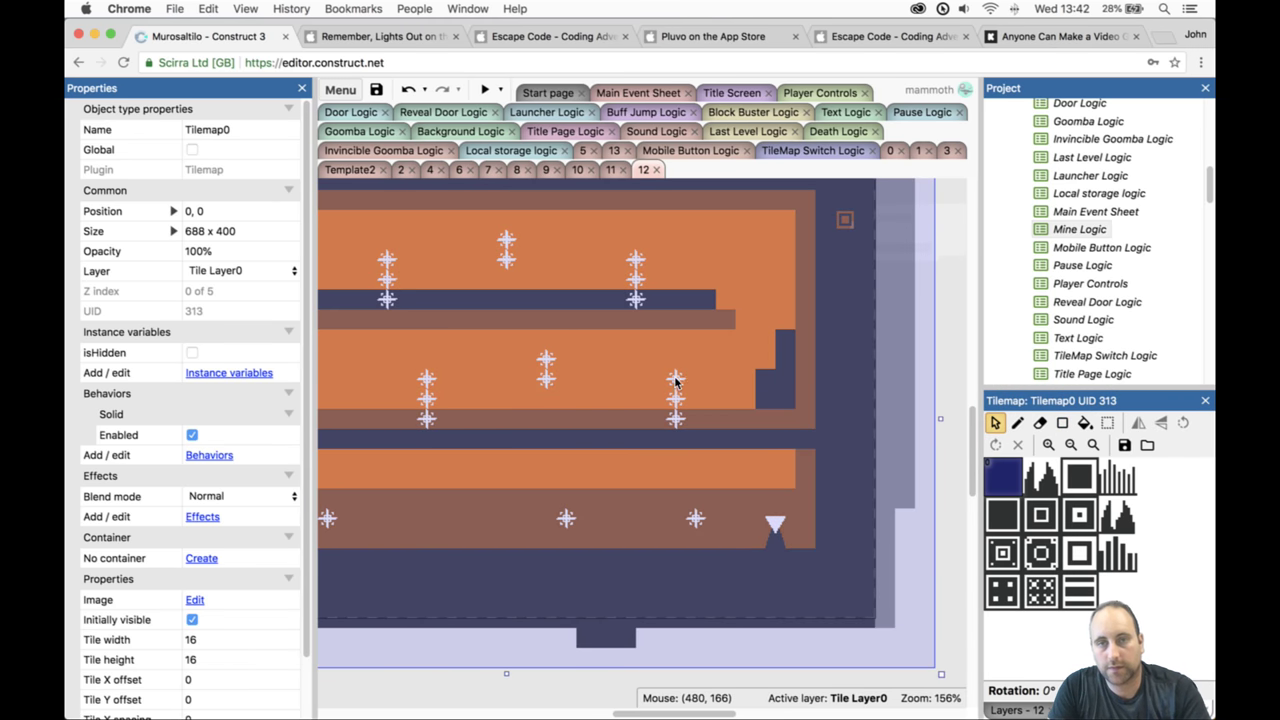
click(1012, 709)
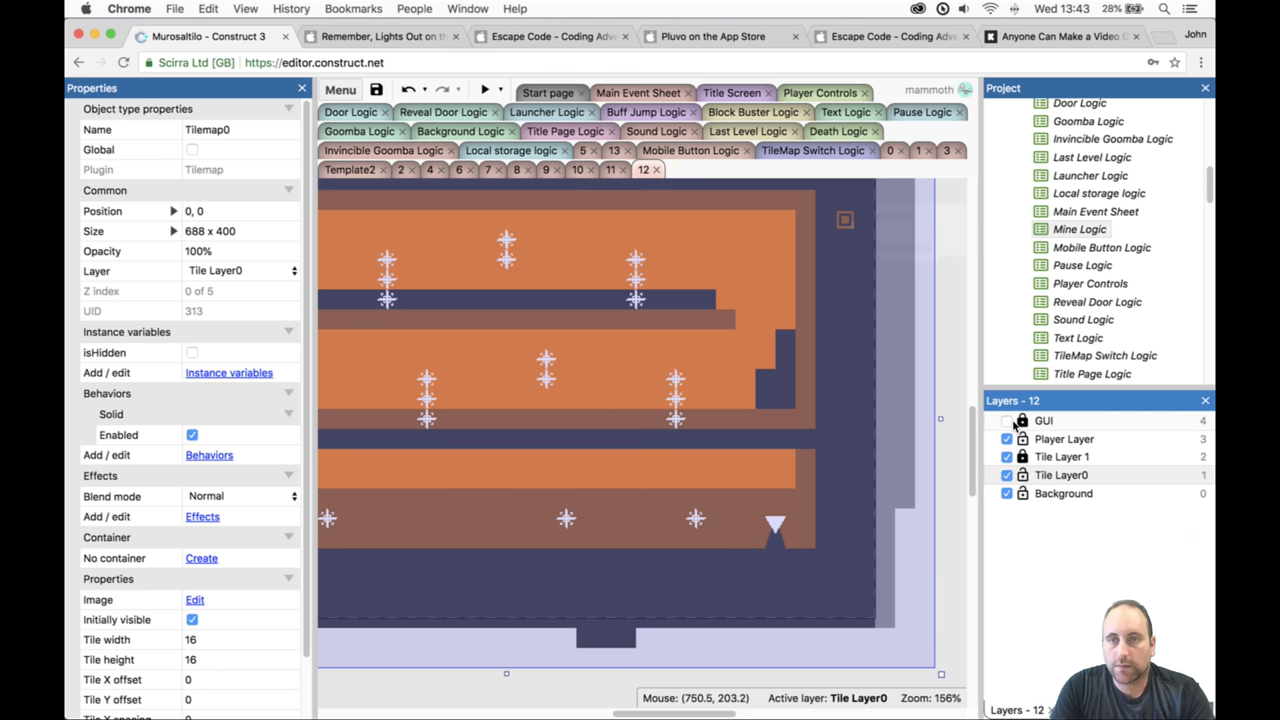
click(1012, 458)
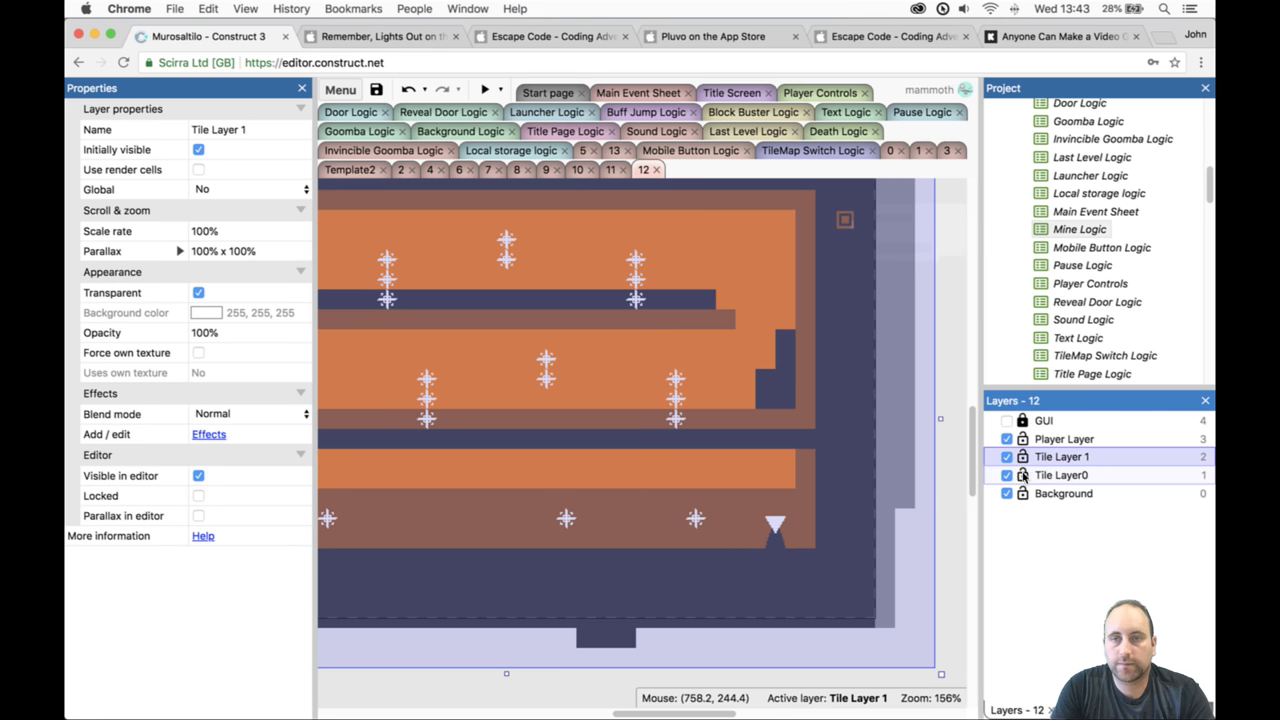
click(677, 378)
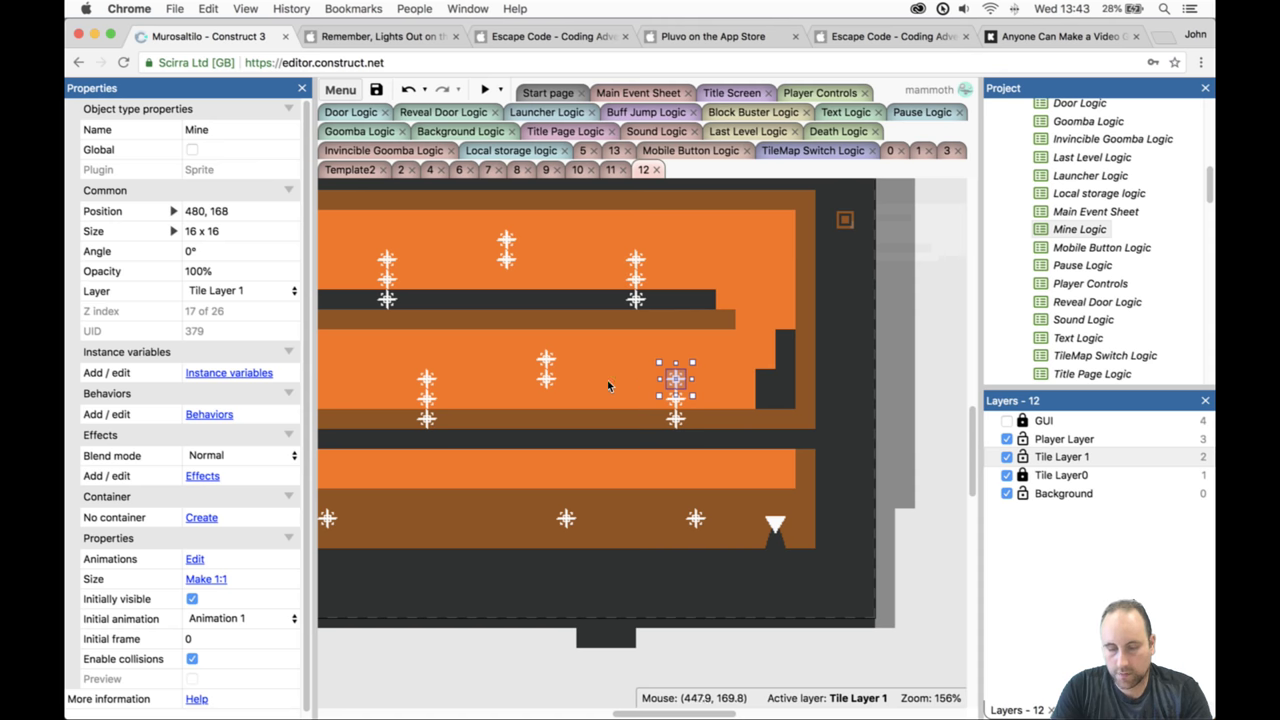
key(Delete)
click(424, 378)
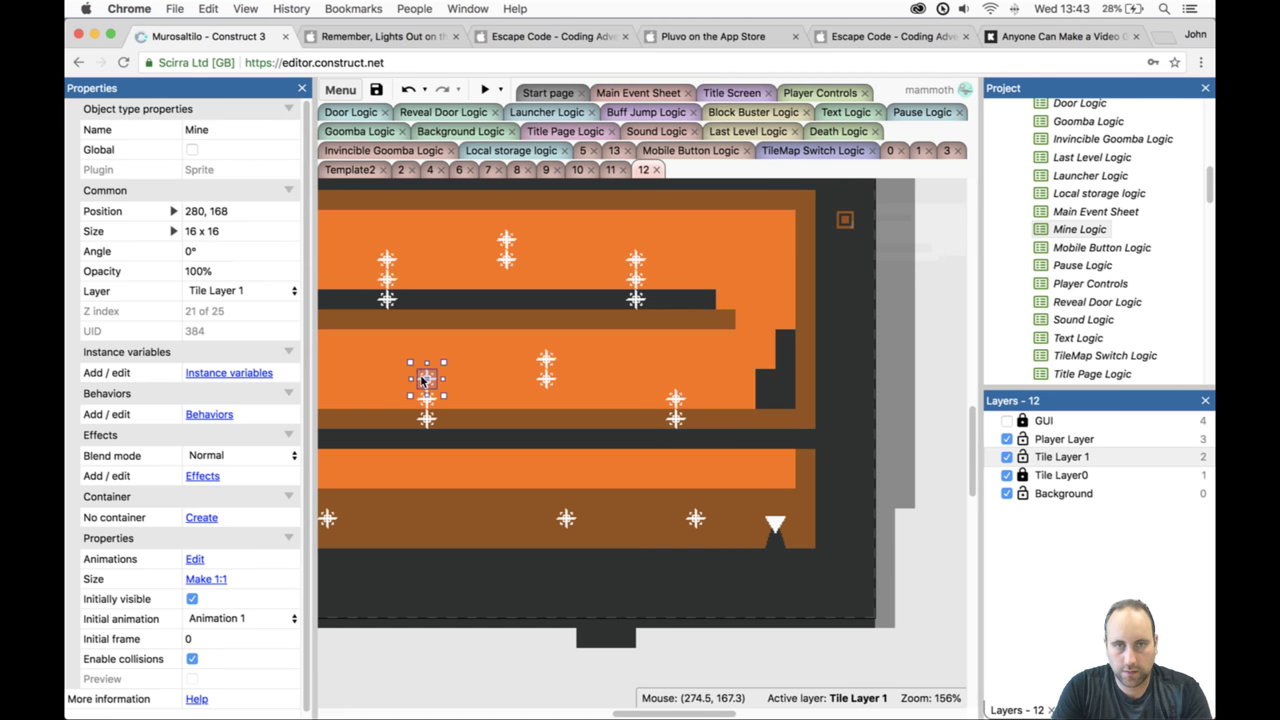
key(Delete)
click(566, 520)
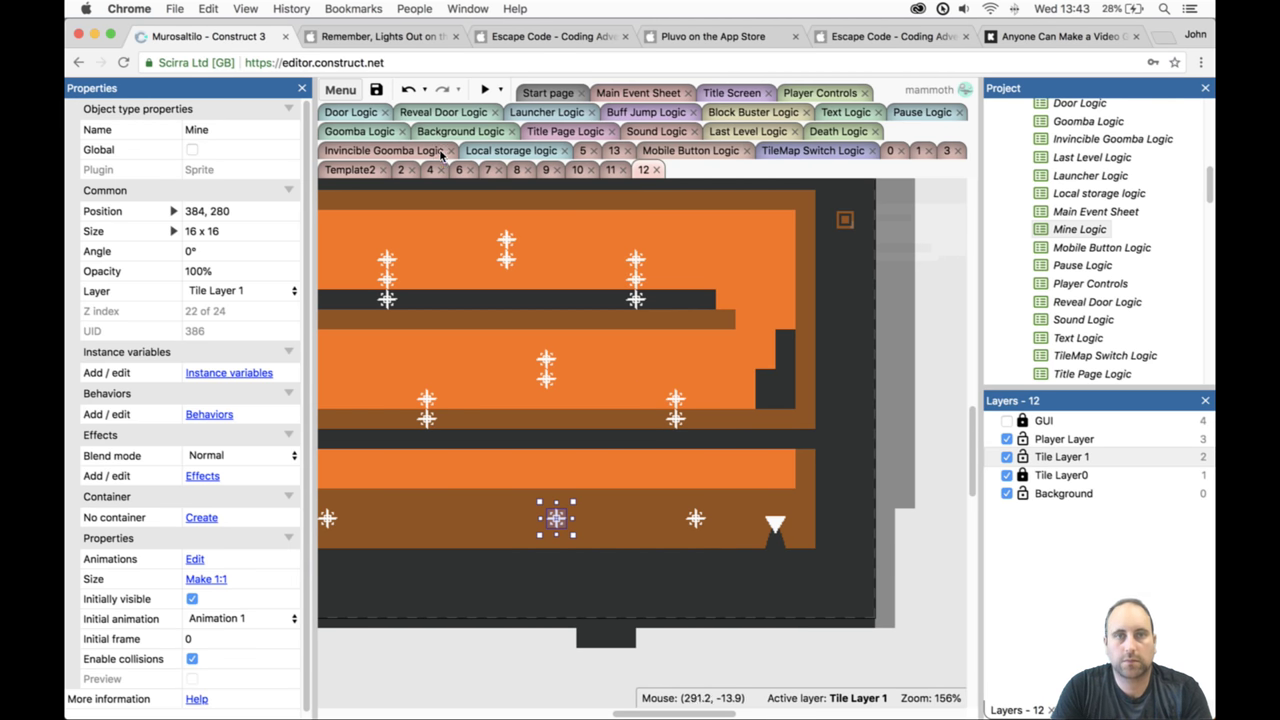
click(487, 90)
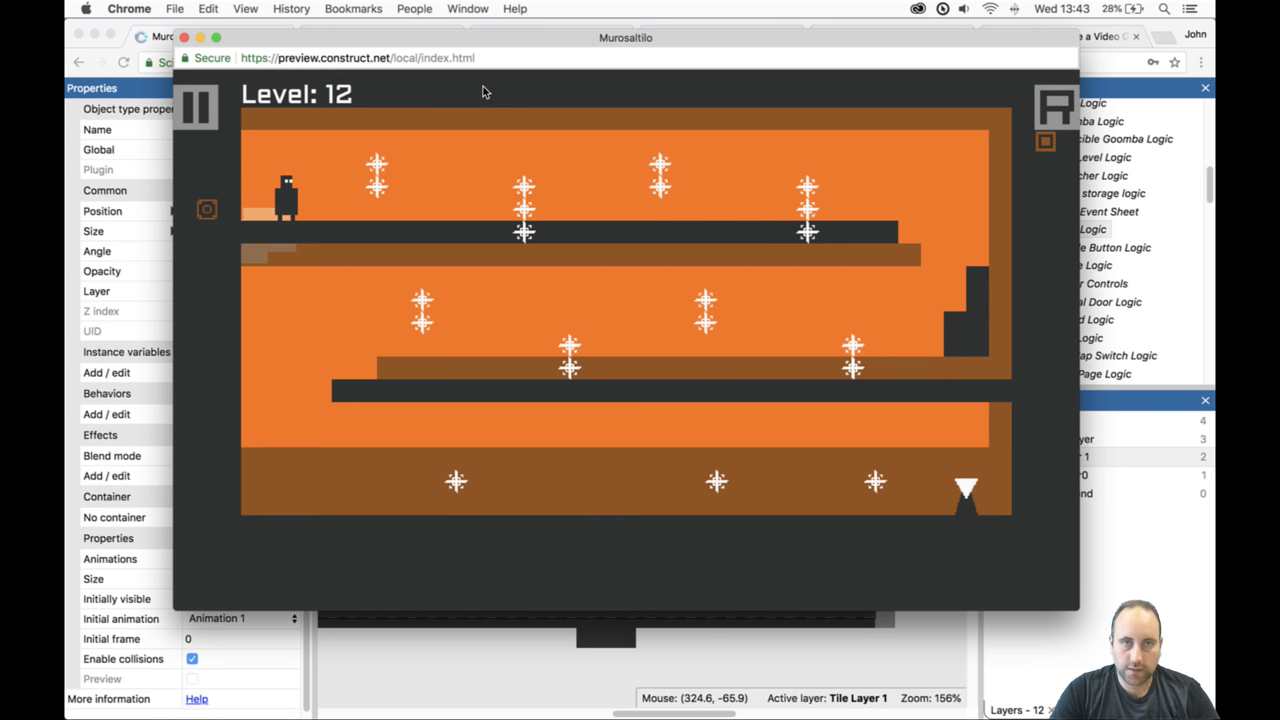
key(space)
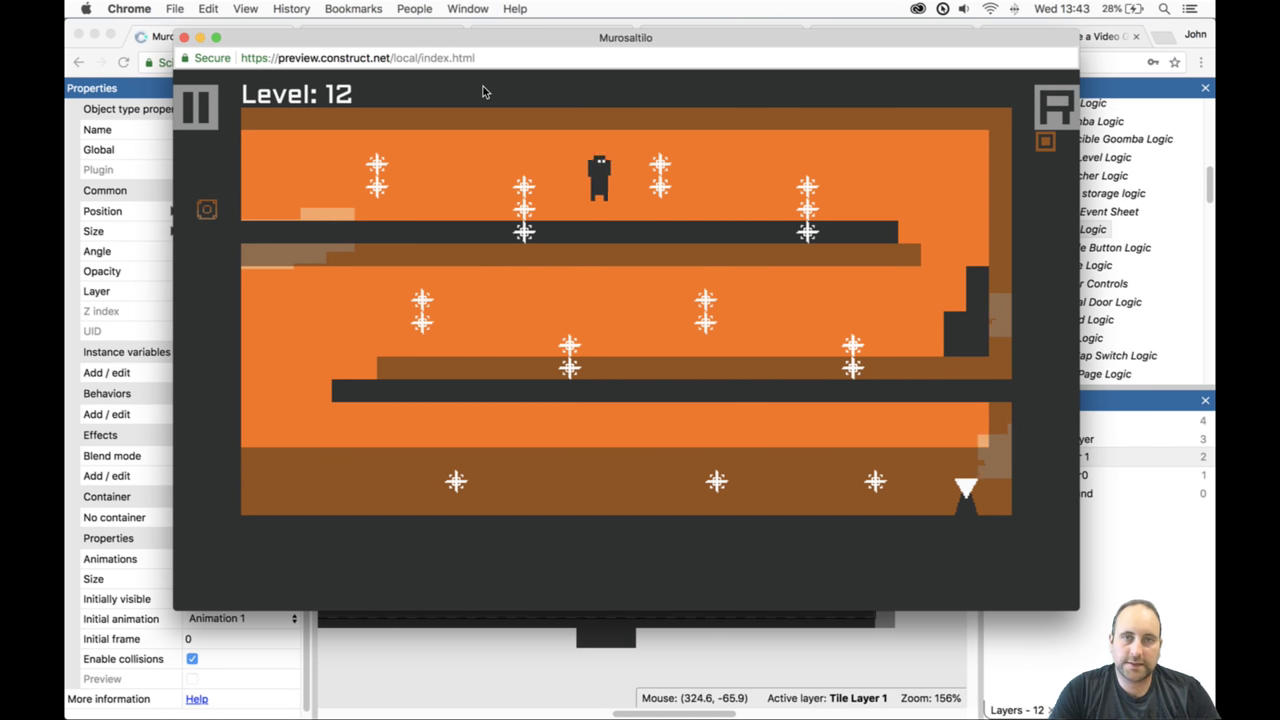
key(space)
key(space)
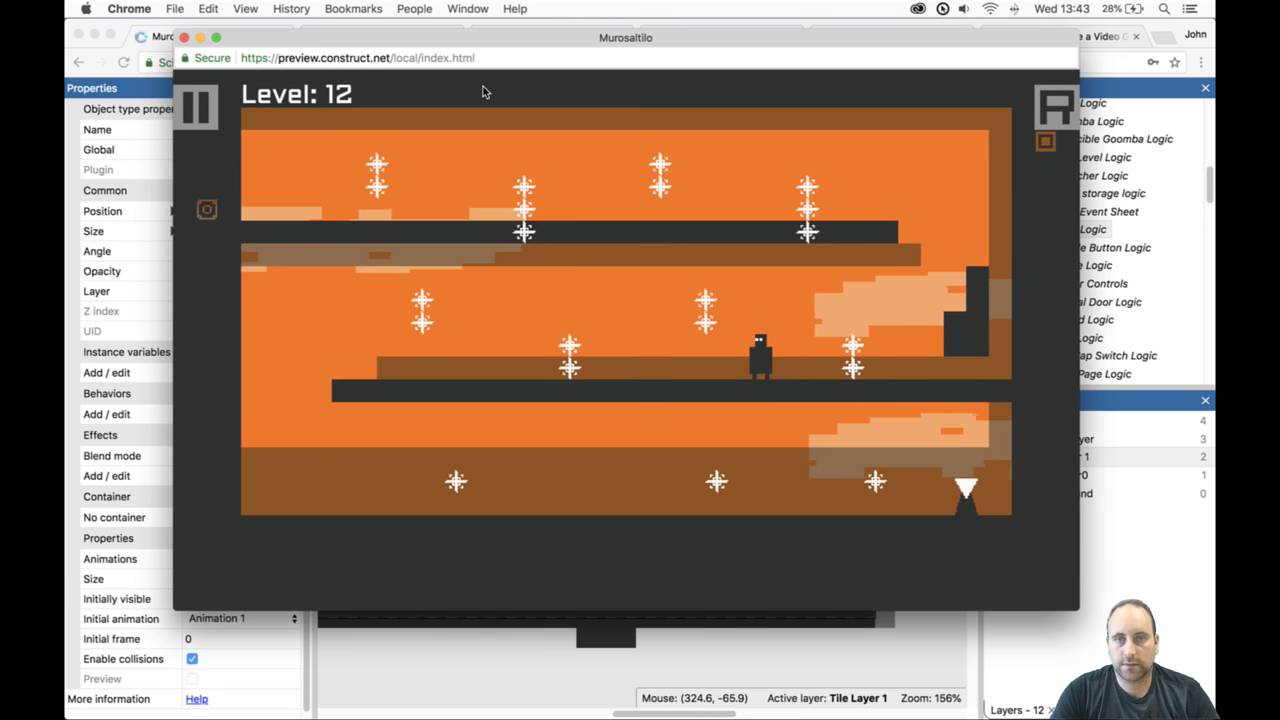
key(space)
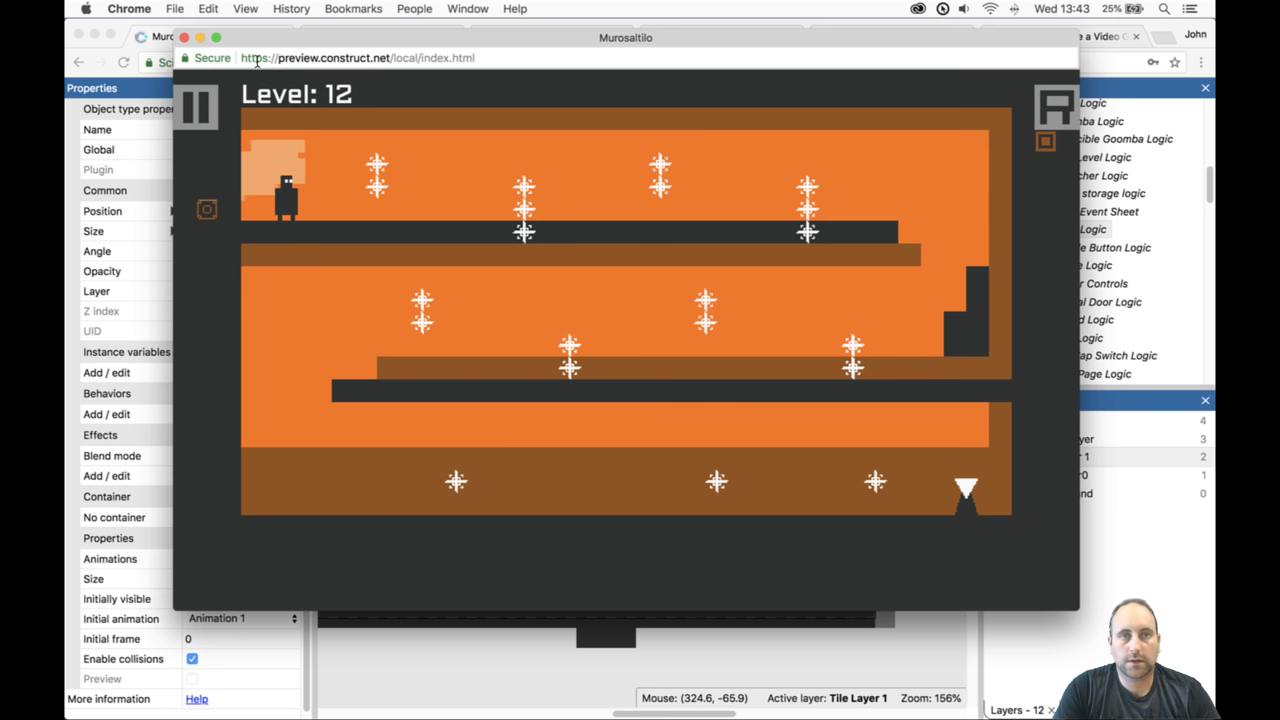
click(182, 38)
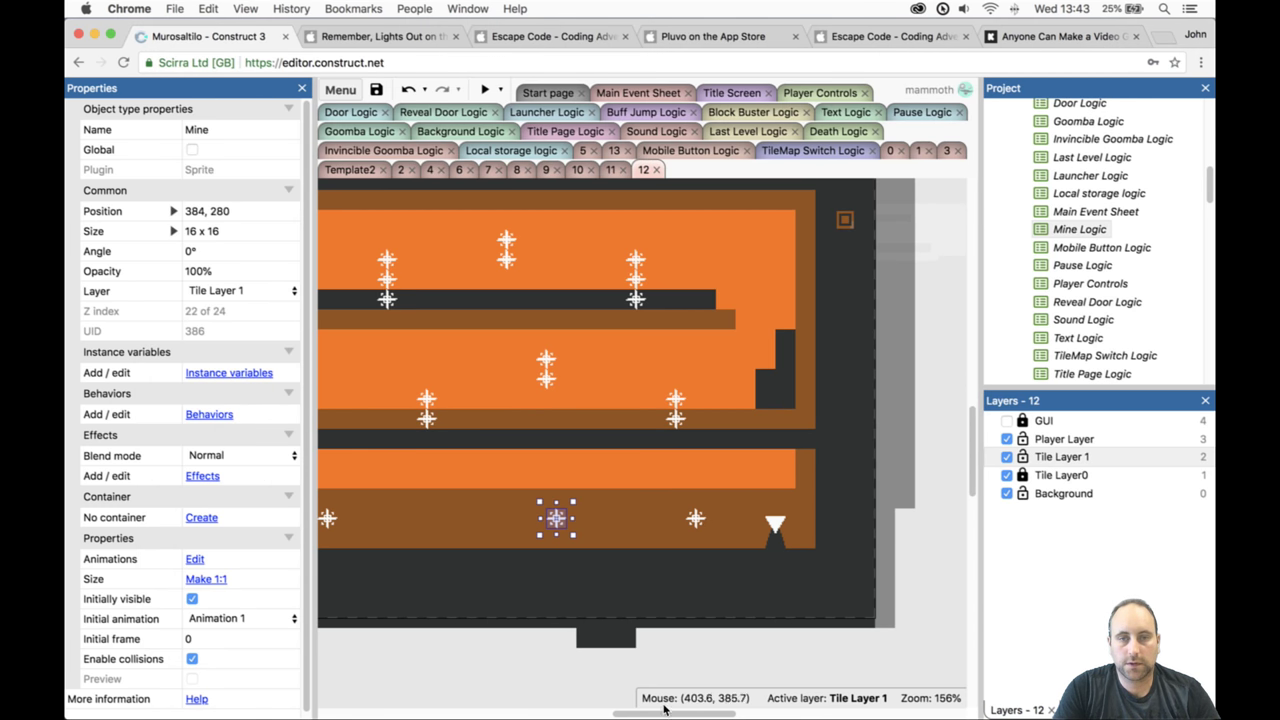
Move the player start down to the middle corridor.
drag(663, 712, 566, 695)
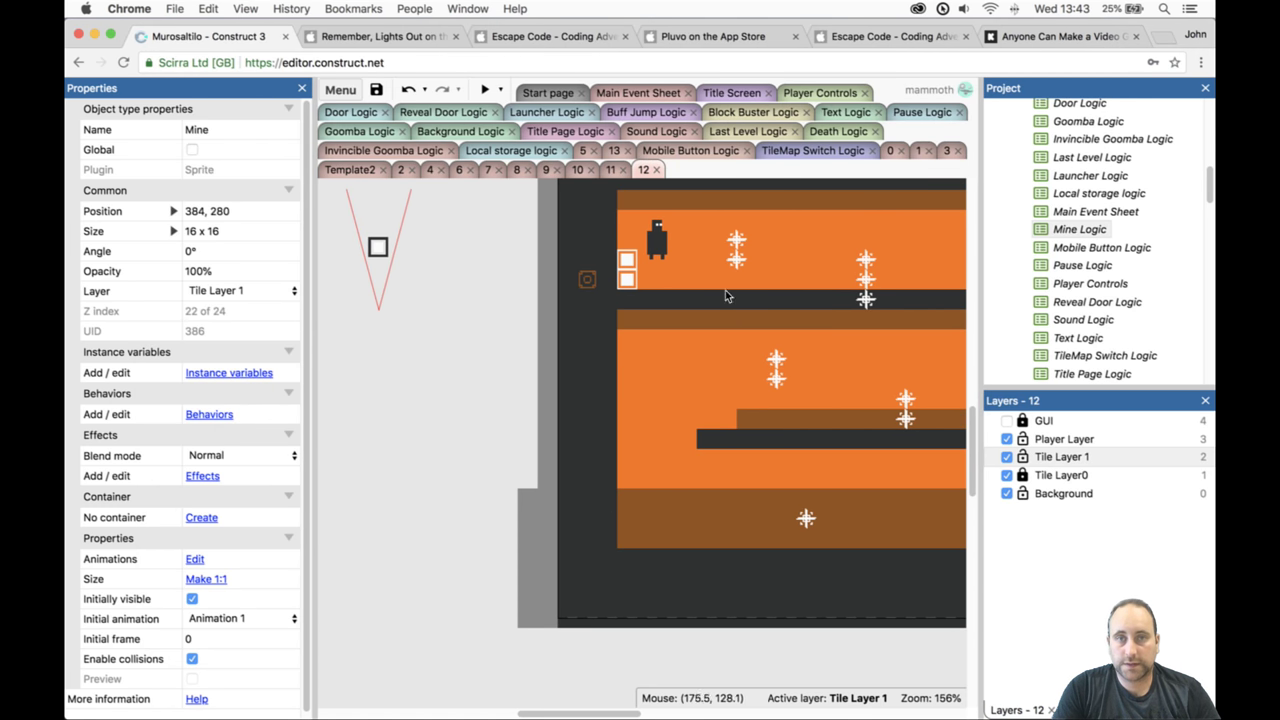
drag(661, 248, 668, 420)
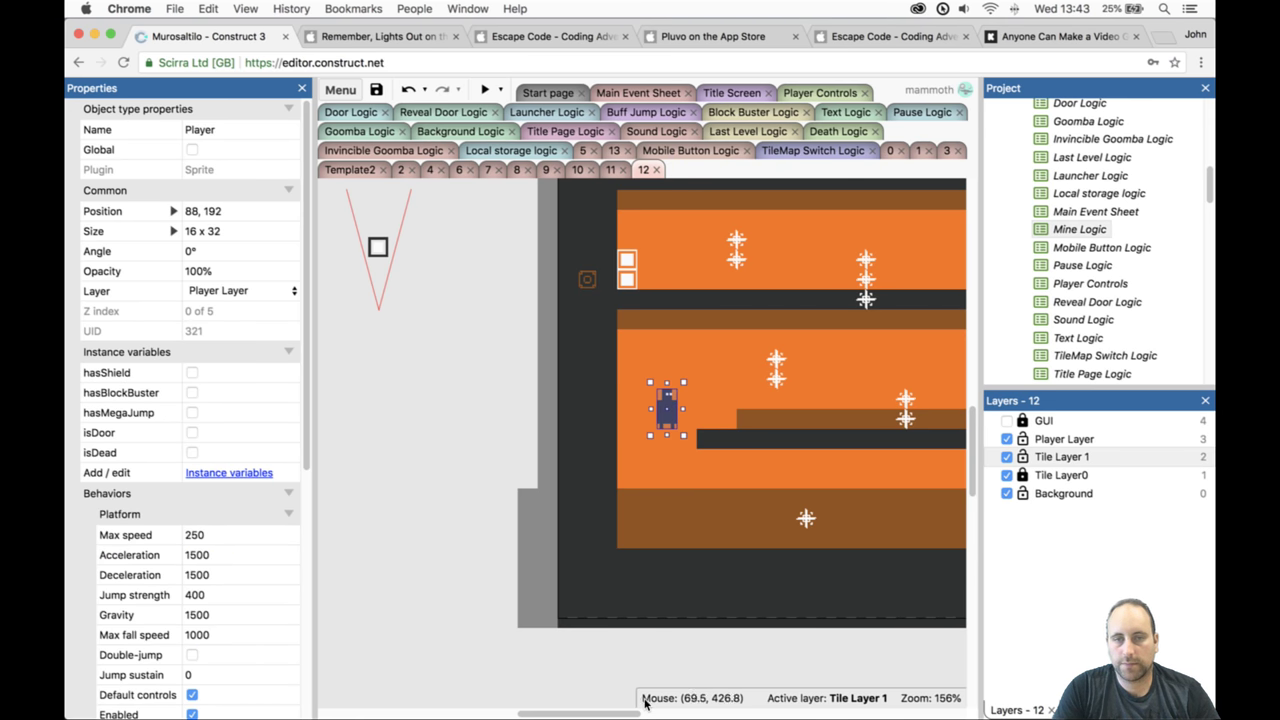
drag(628, 714, 665, 714)
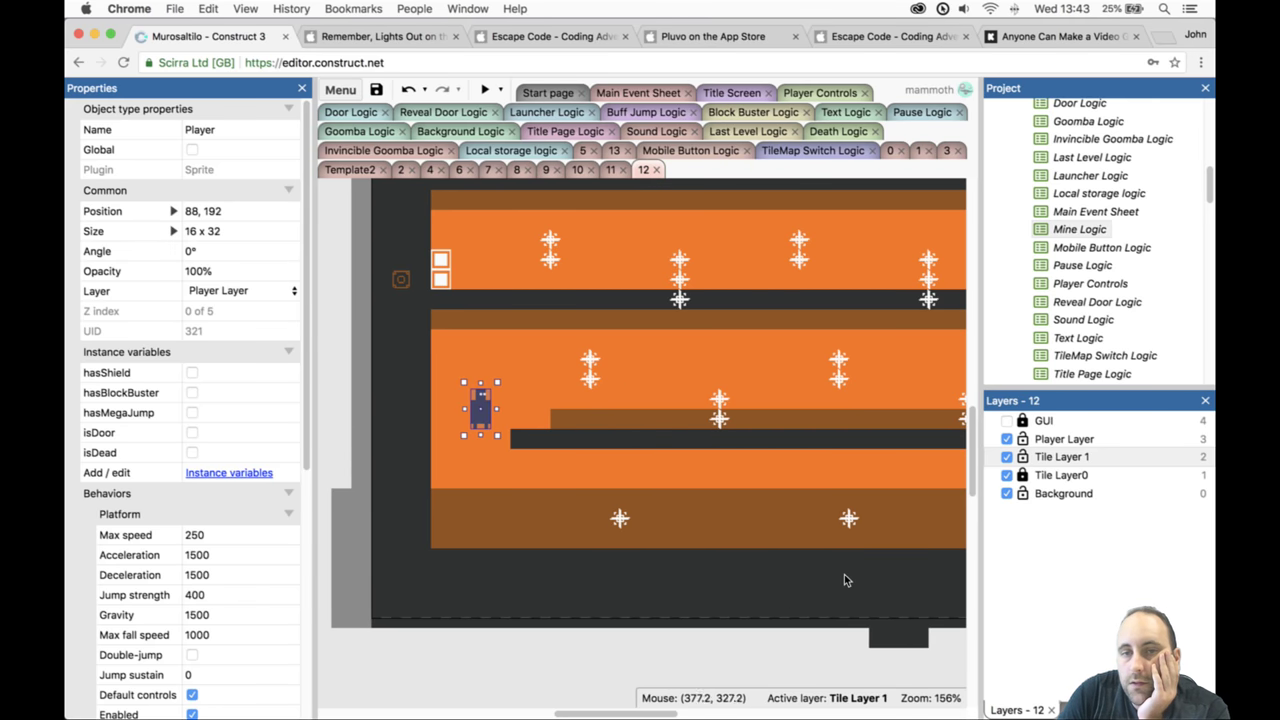
On Tile Layer0, fill the left end of the bottom floor with wall tiles, then preview.
click(845, 580)
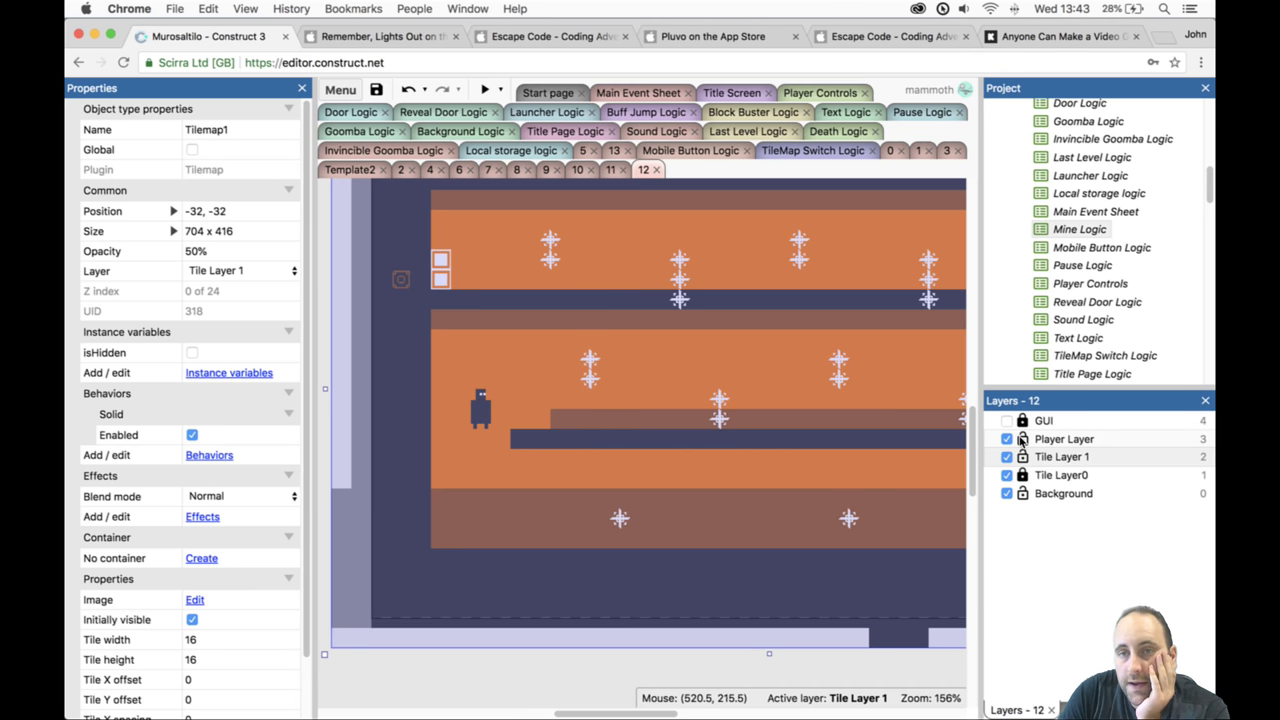
click(1024, 476)
click(790, 584)
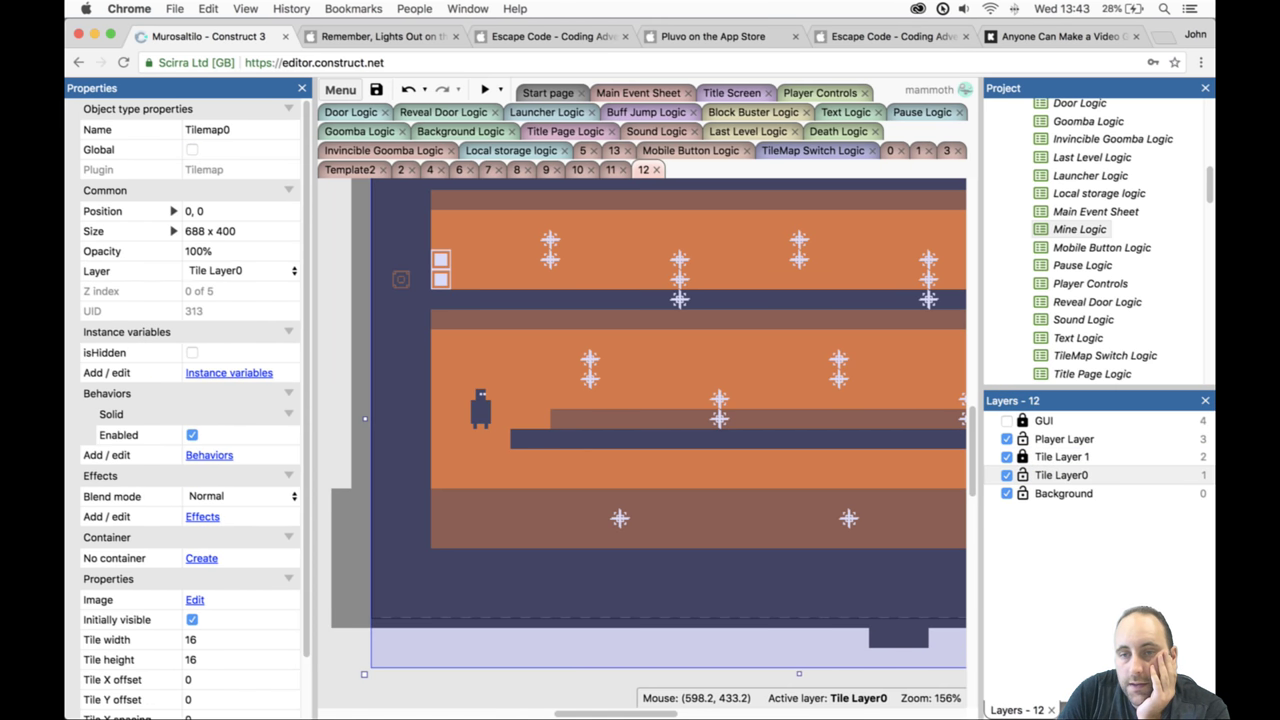
click(1061, 422)
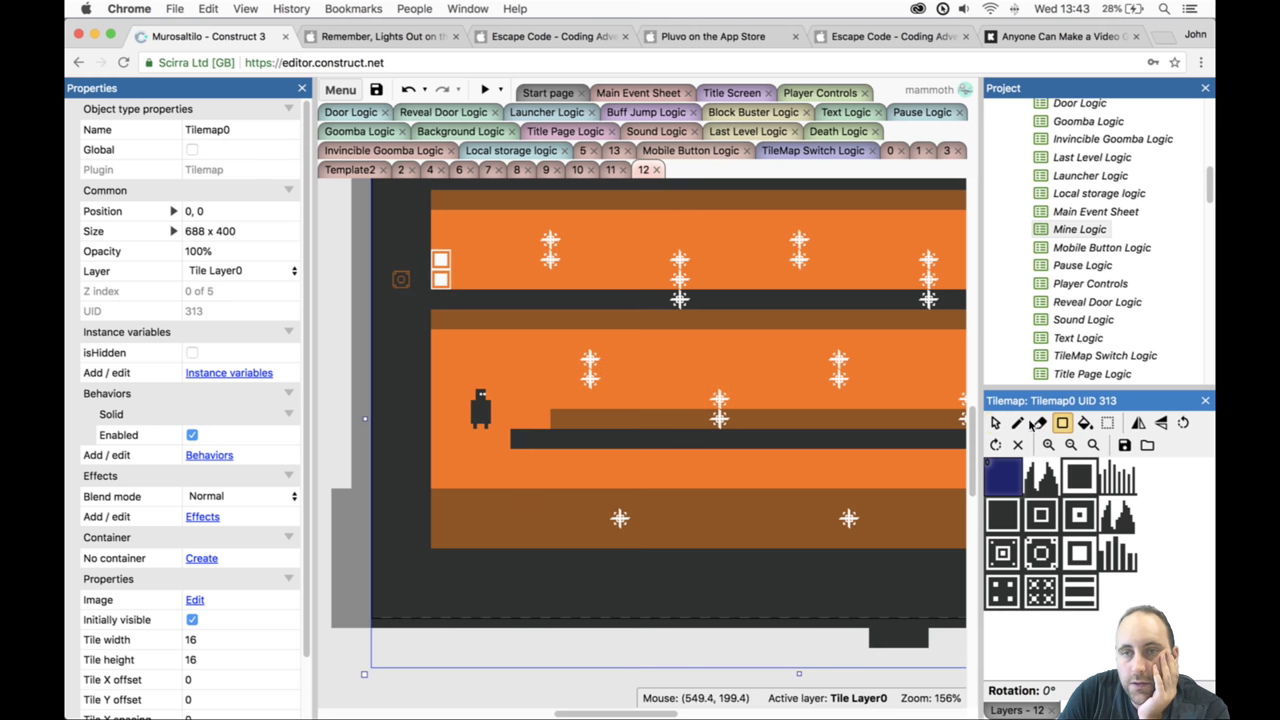
drag(448, 502, 490, 536)
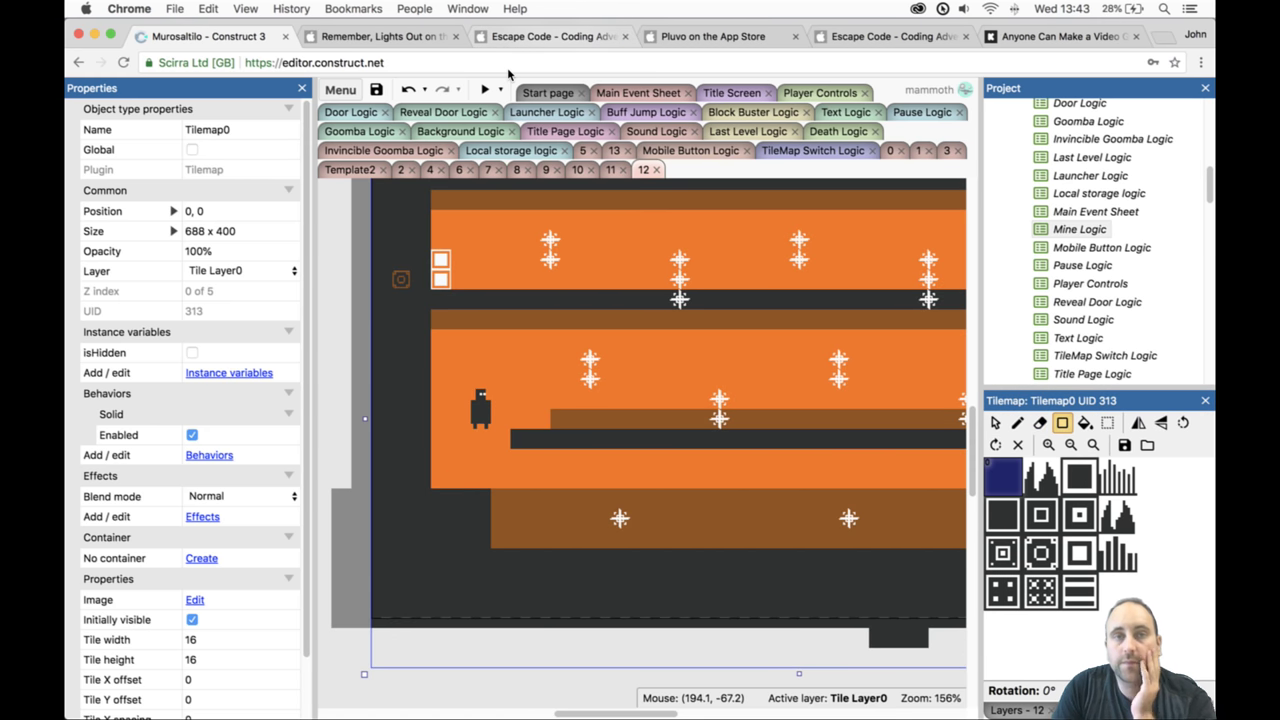
click(483, 90)
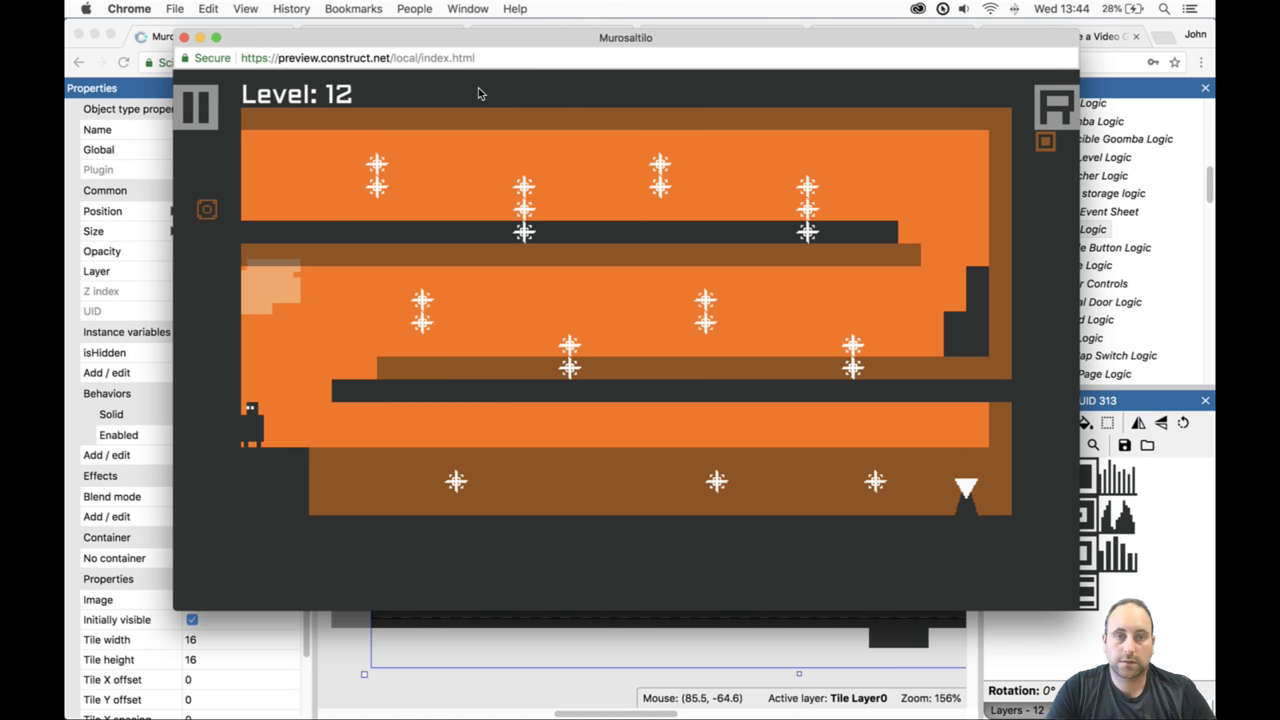
Flip gravity down, run the bottom floor, and jump up the left ledge onto the middle platform.
key(space)
key(Right)
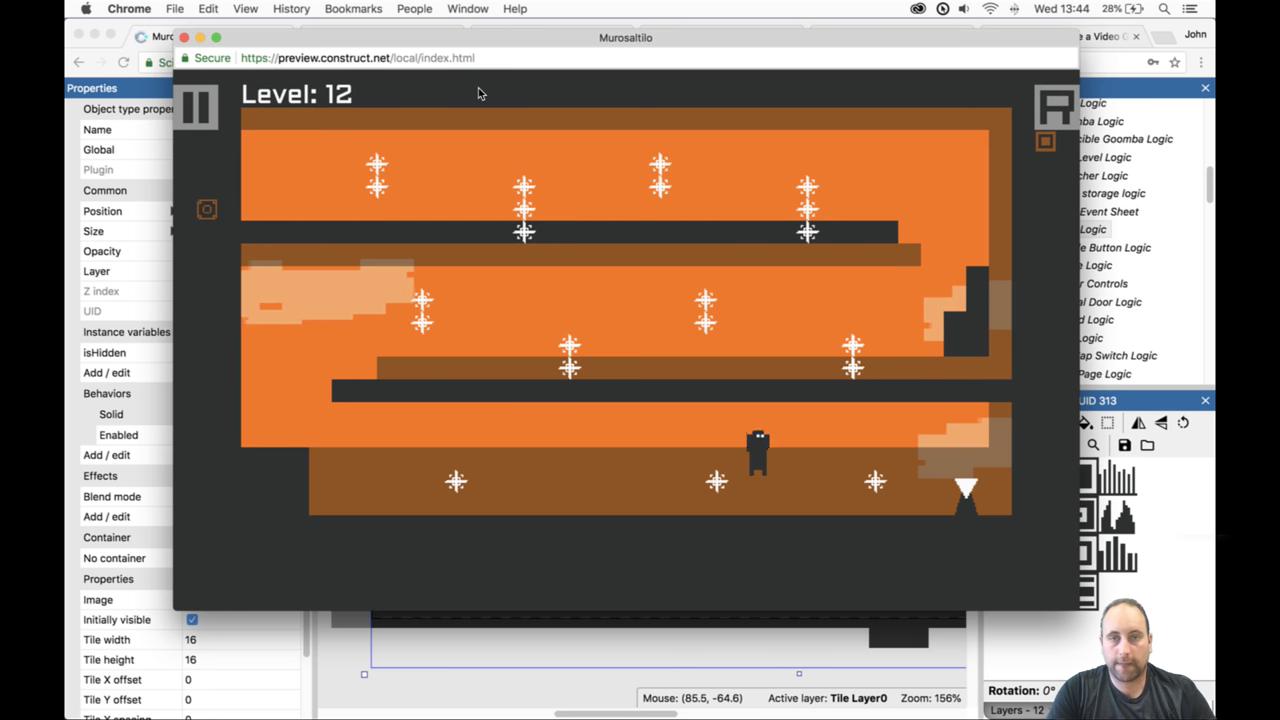
key(Left)
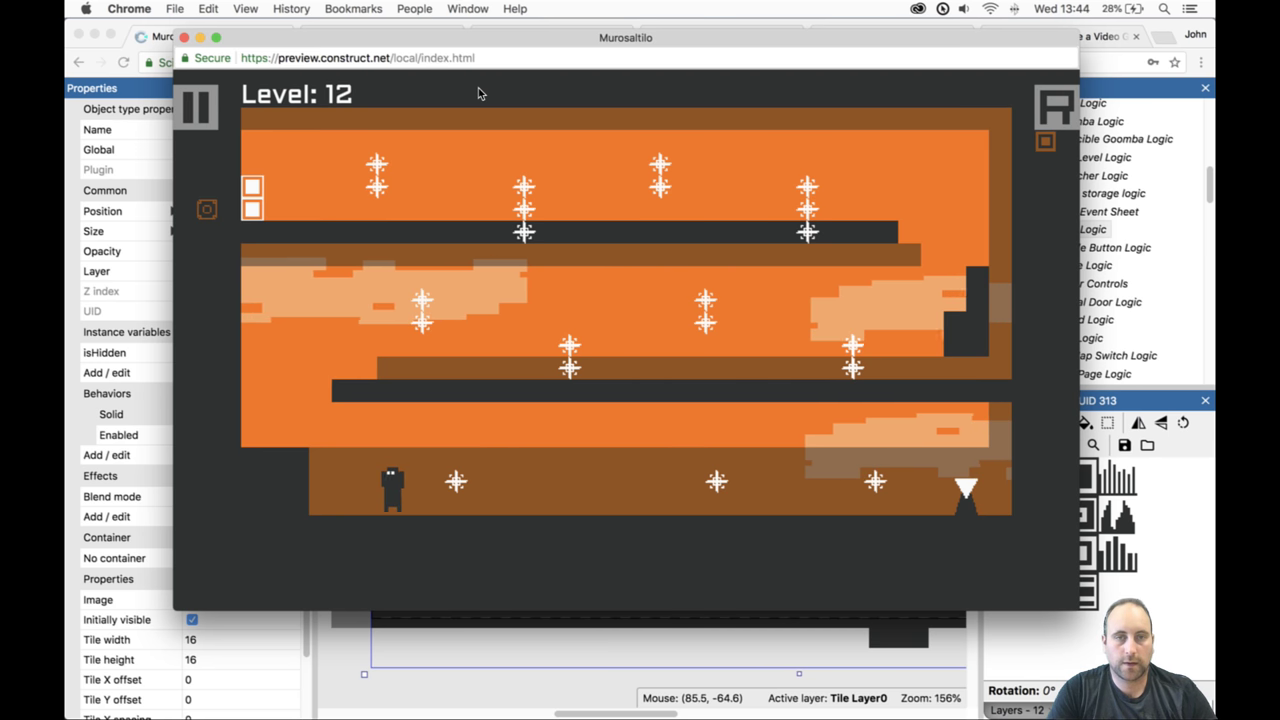
key(Up)
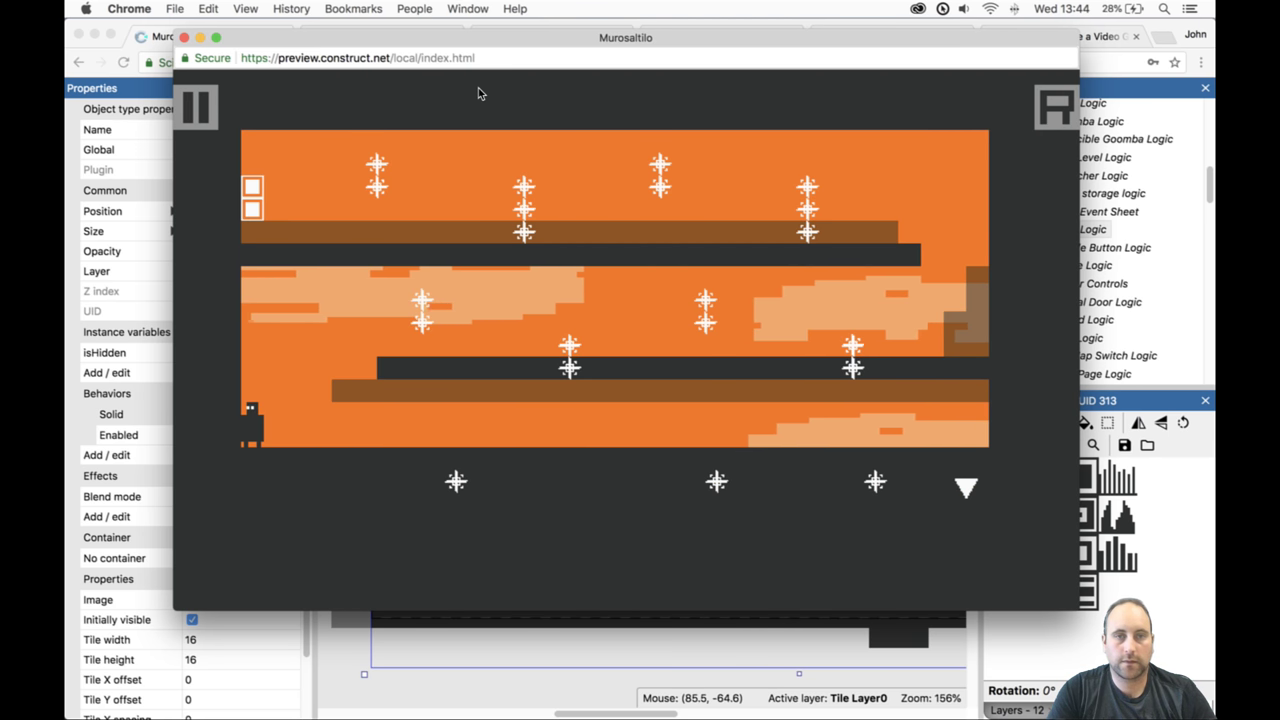
key(Right)
key(Up)
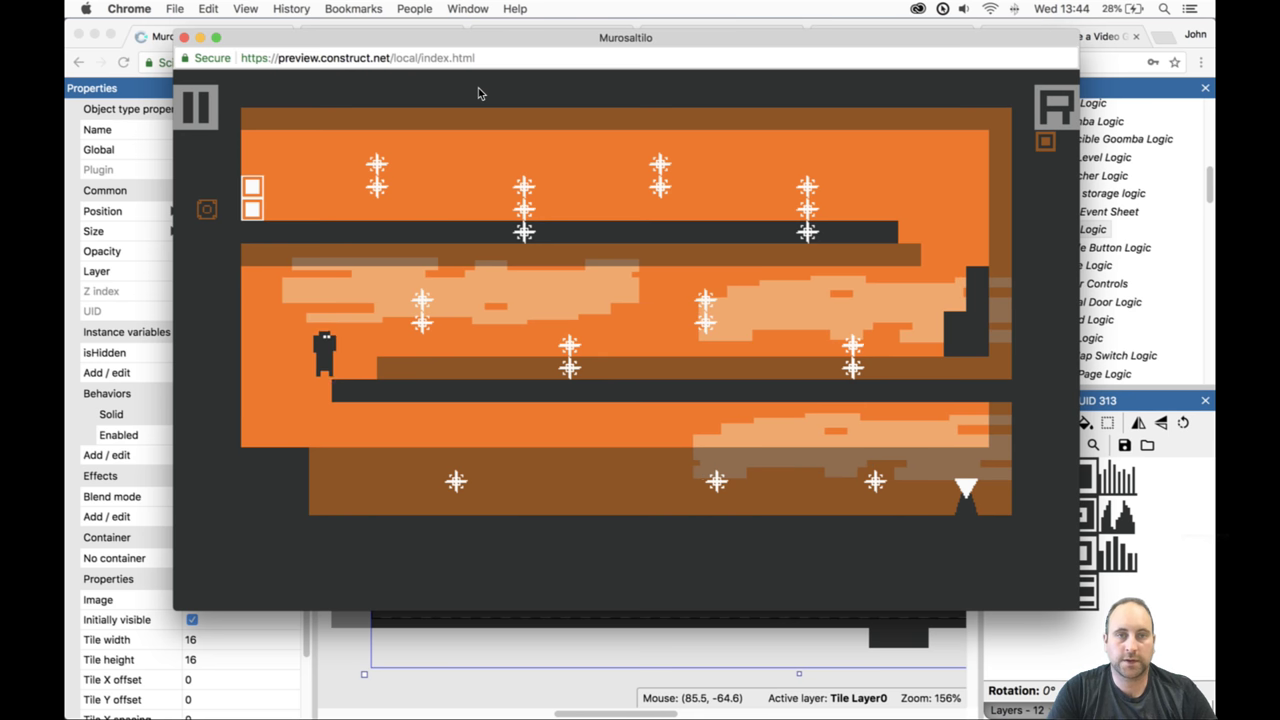
key(Right)
key(Up)
key(Right)
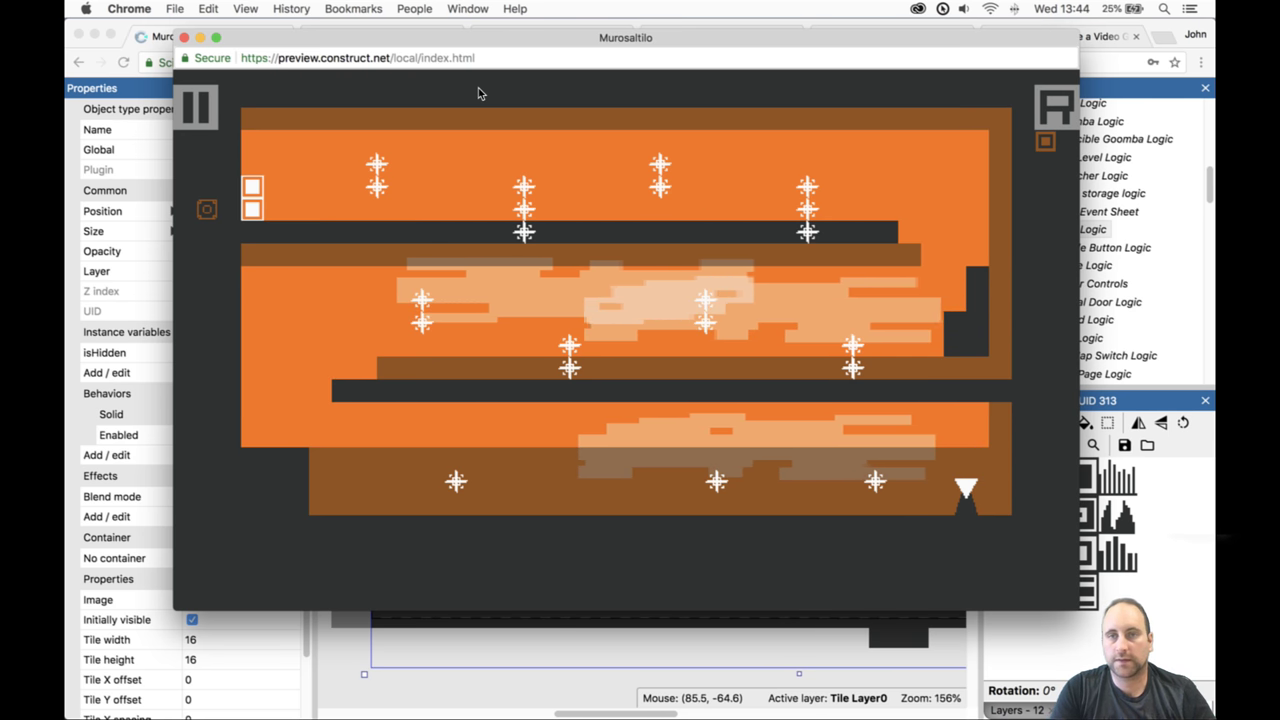
Close the game preview and duplicate Template3 into a new layout named 14.
click(184, 38)
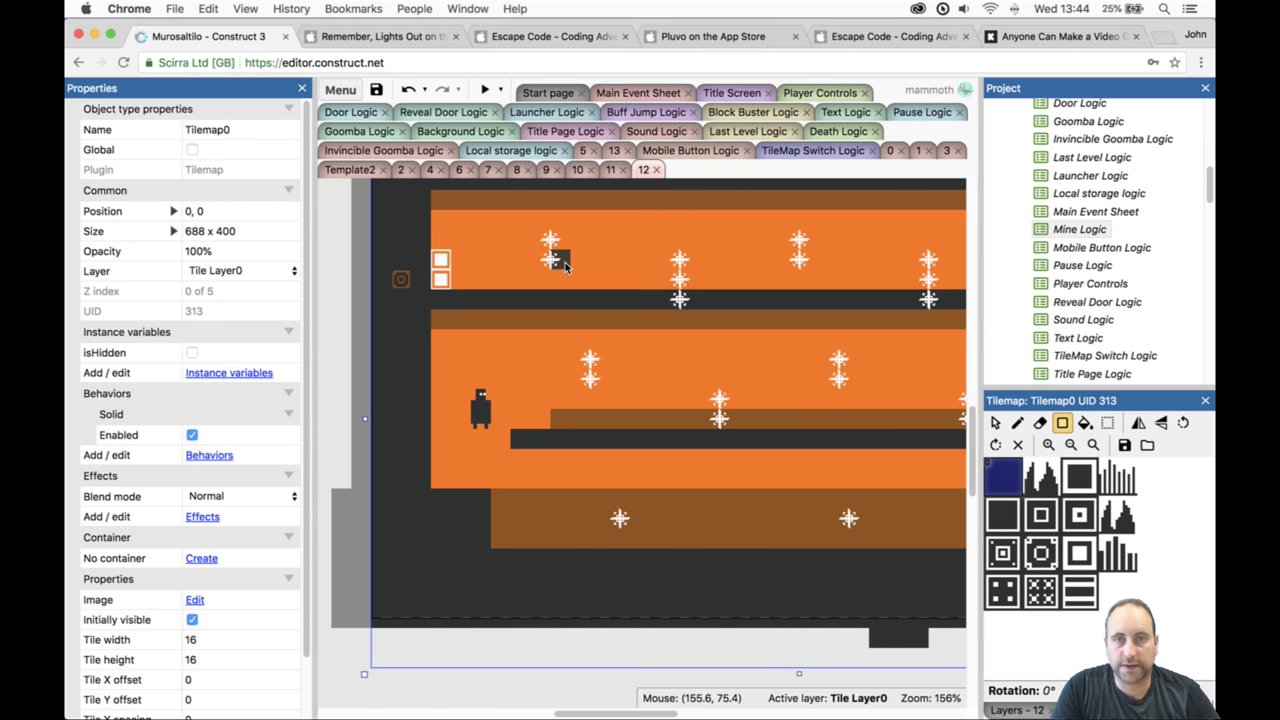
scroll(1124, 200, up, 5)
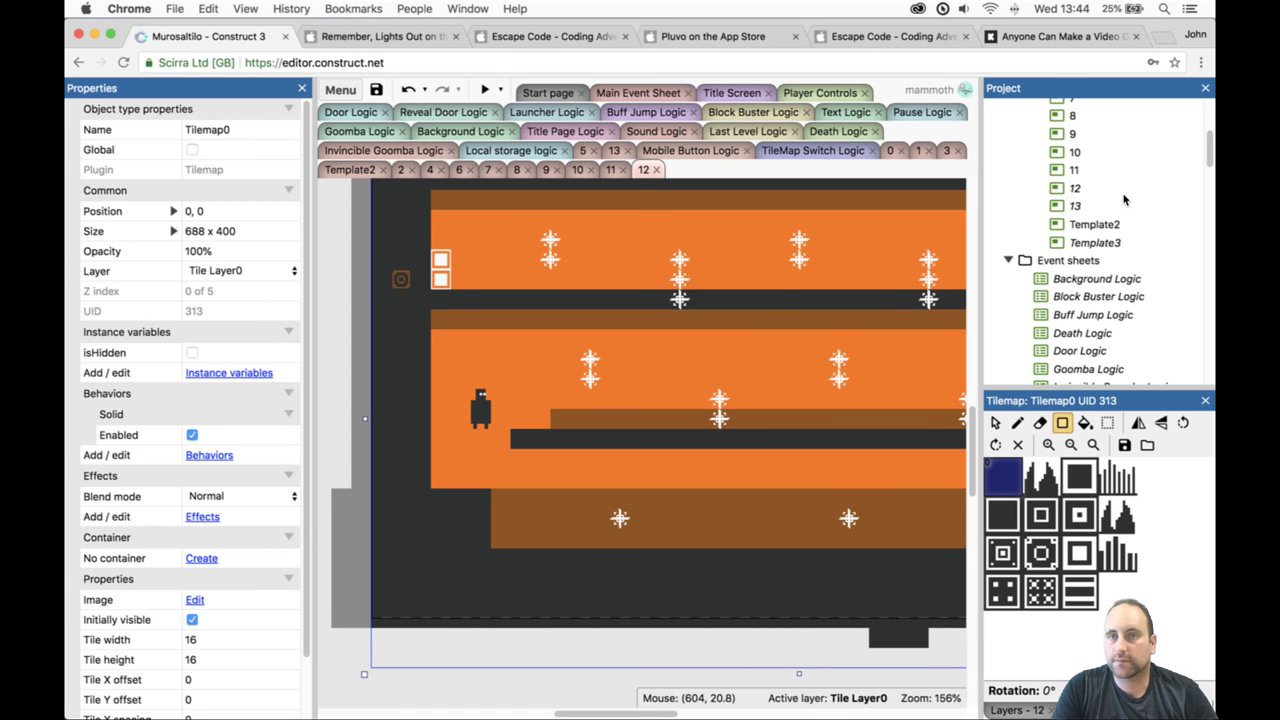
right_click(1085, 243)
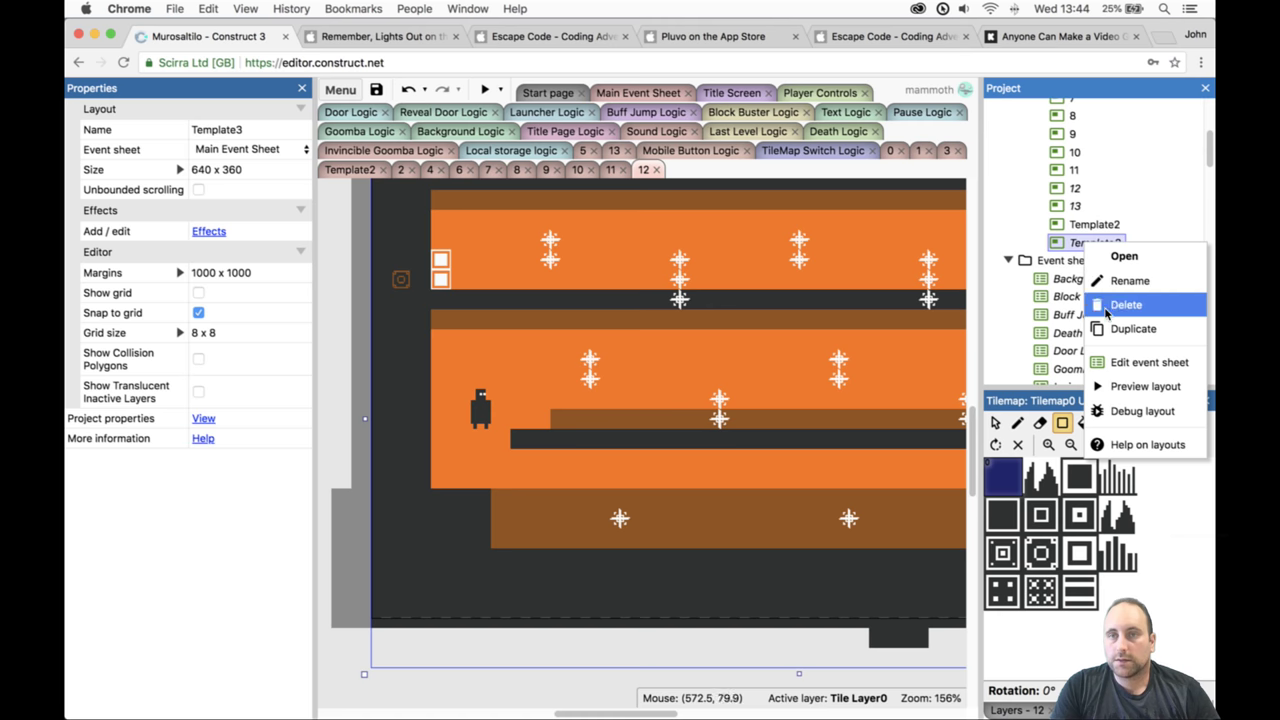
click(1130, 329)
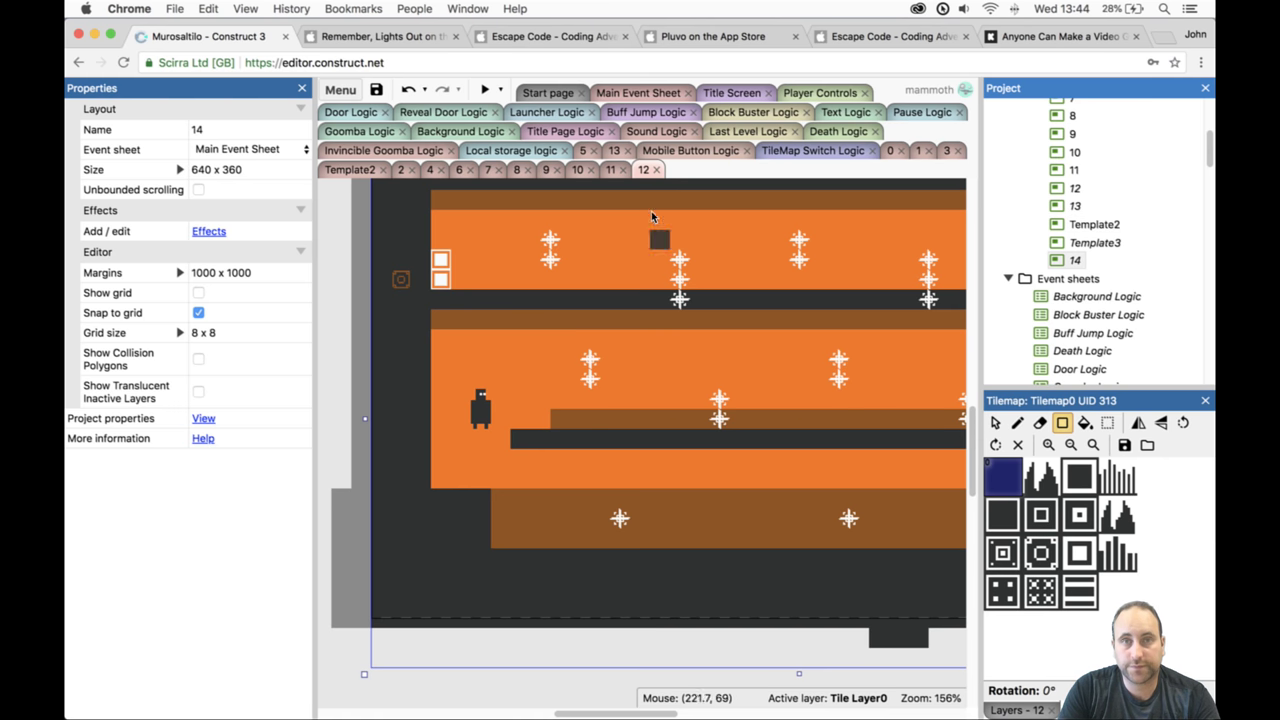
click(1066, 206)
Open layout 14 and move it right after layout 13 in the Project list.
double_click(1066, 206)
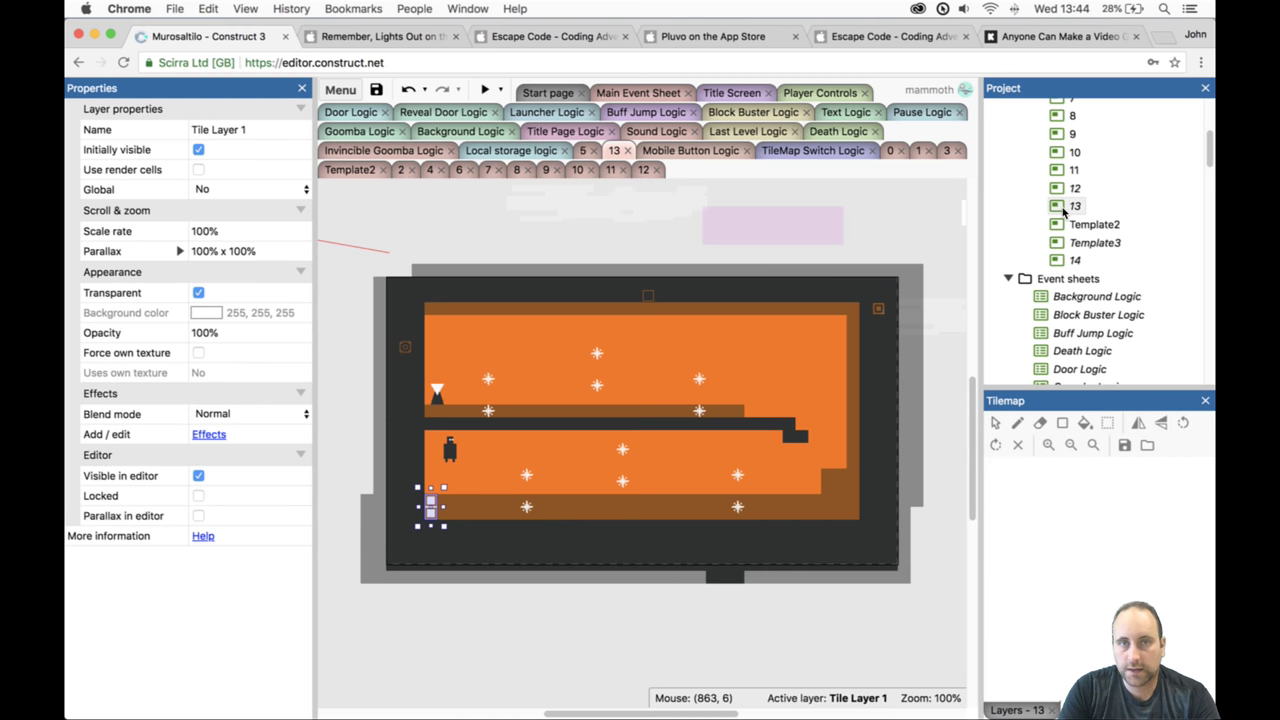
double_click(1064, 260)
drag(1062, 254, 1060, 218)
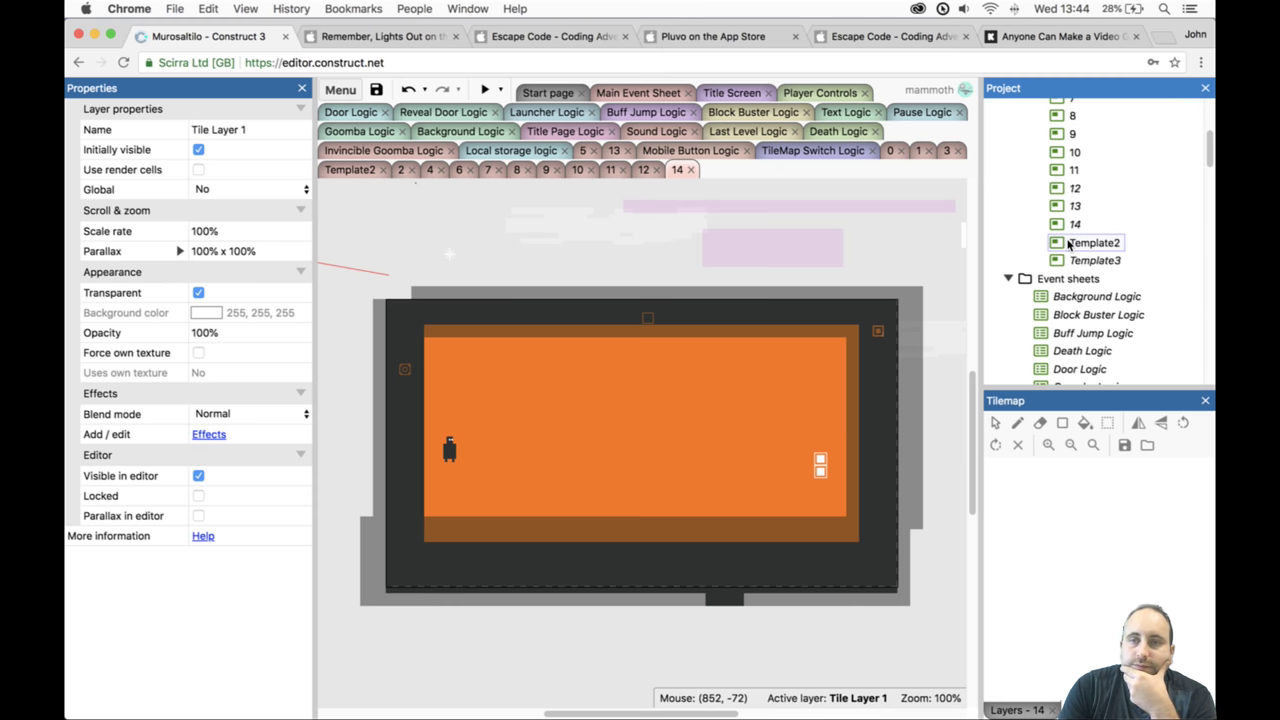
Move the player up to the room's top-left corner at 80, 72.
click(610, 457)
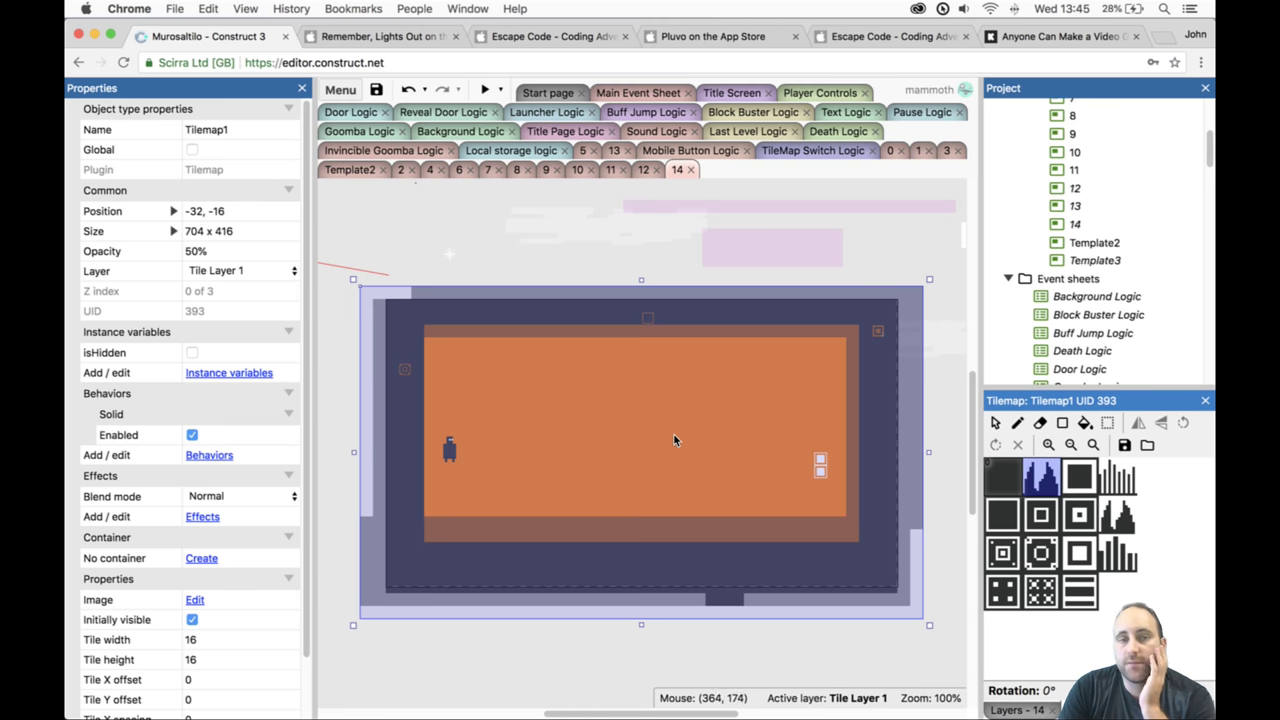
drag(449, 447, 451, 356)
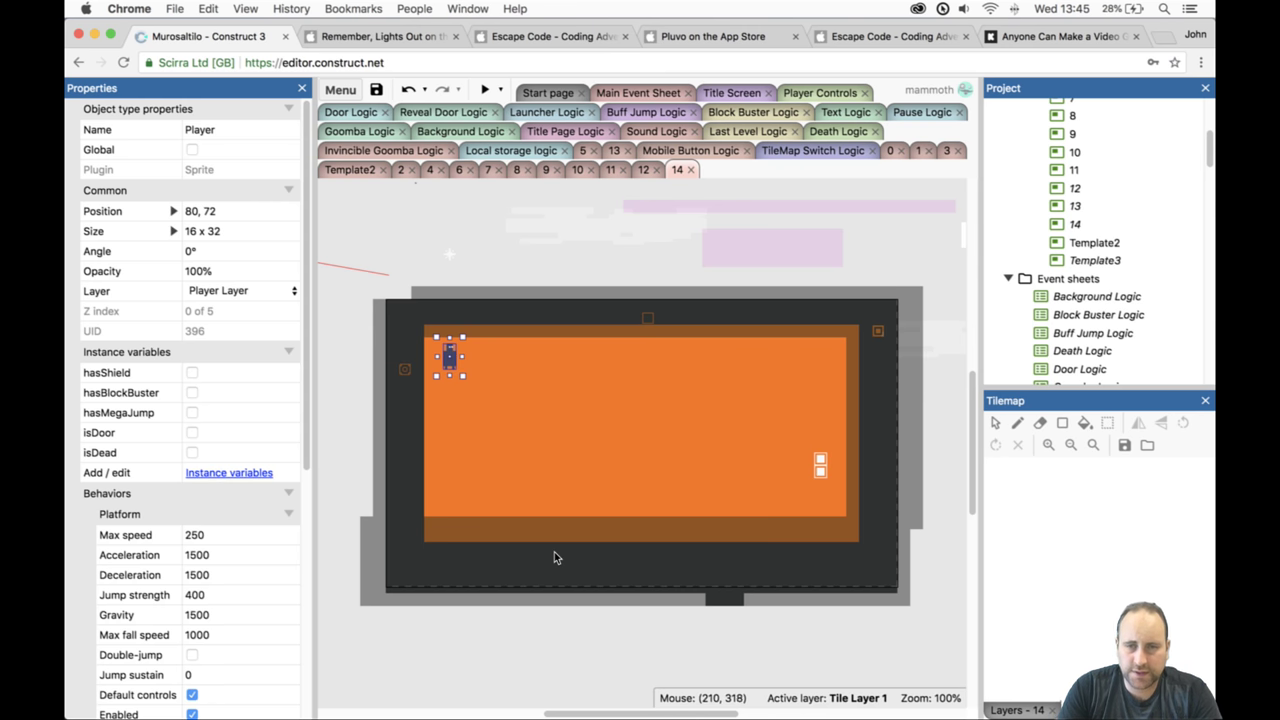
click(546, 651)
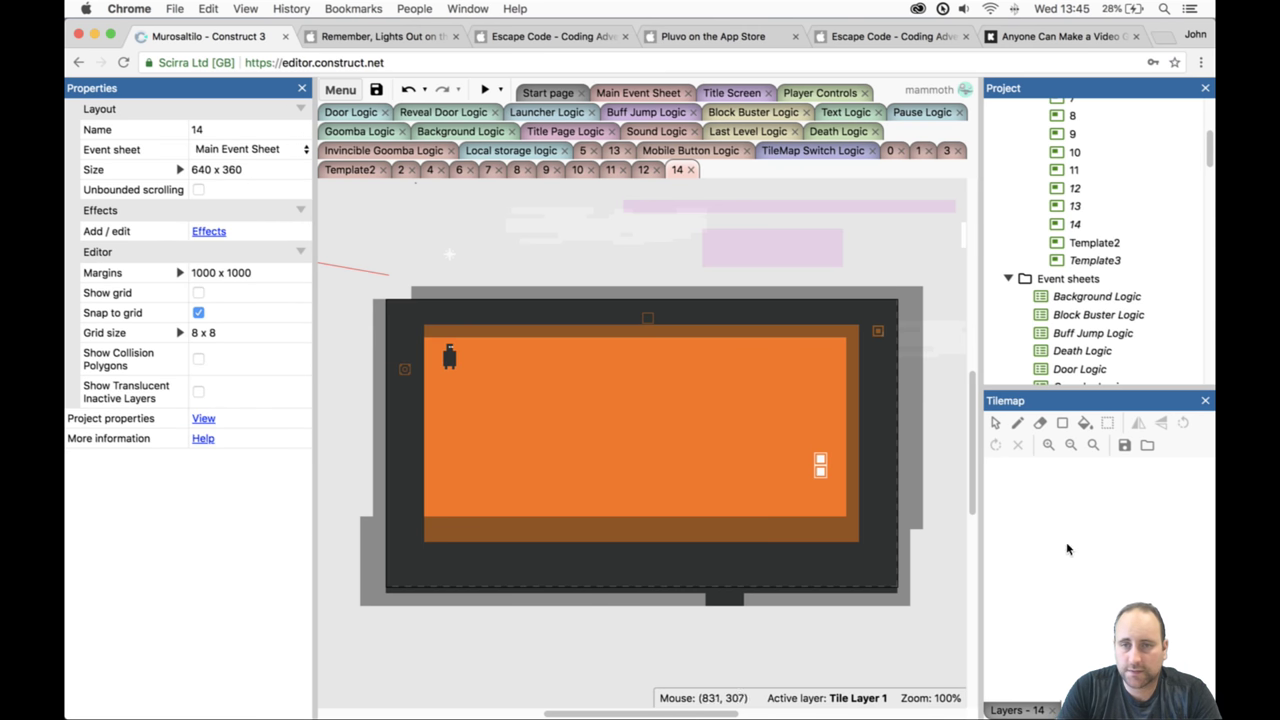
click(1010, 709)
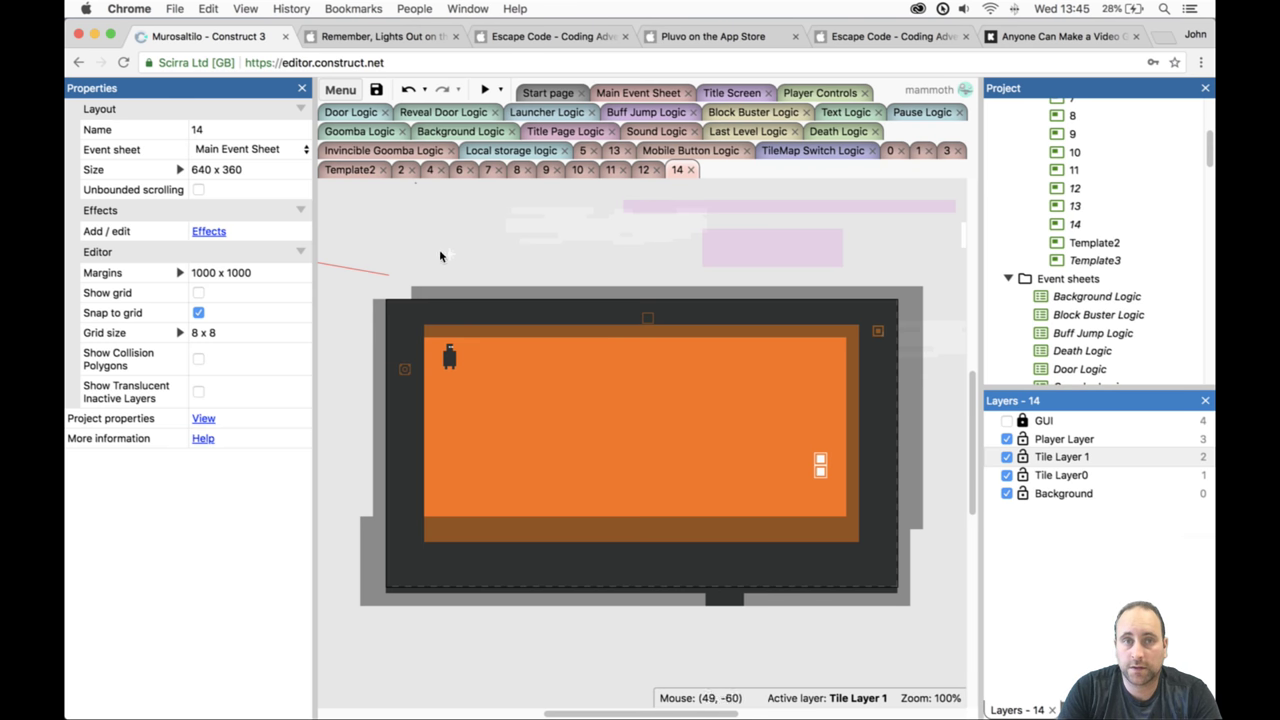
Paste four Mine sprites in a square near the room's left wall.
key(super+v)
drag(450, 257, 433, 419)
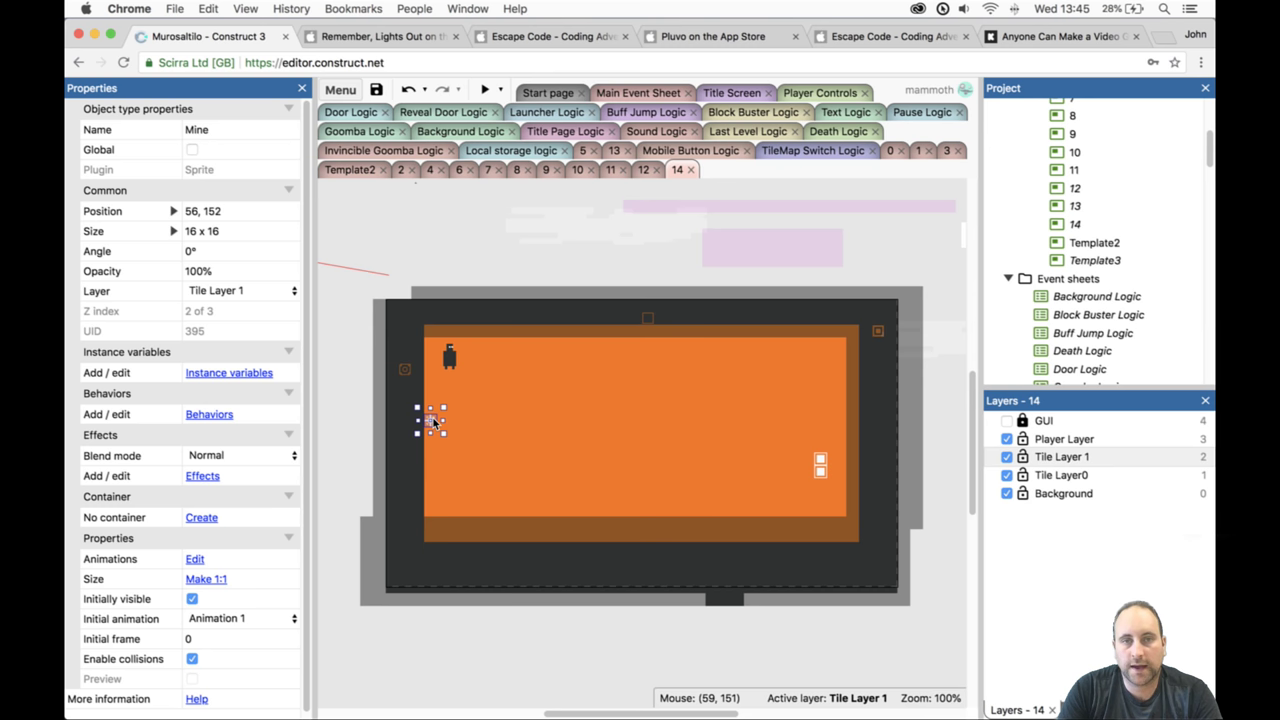
key(super+v)
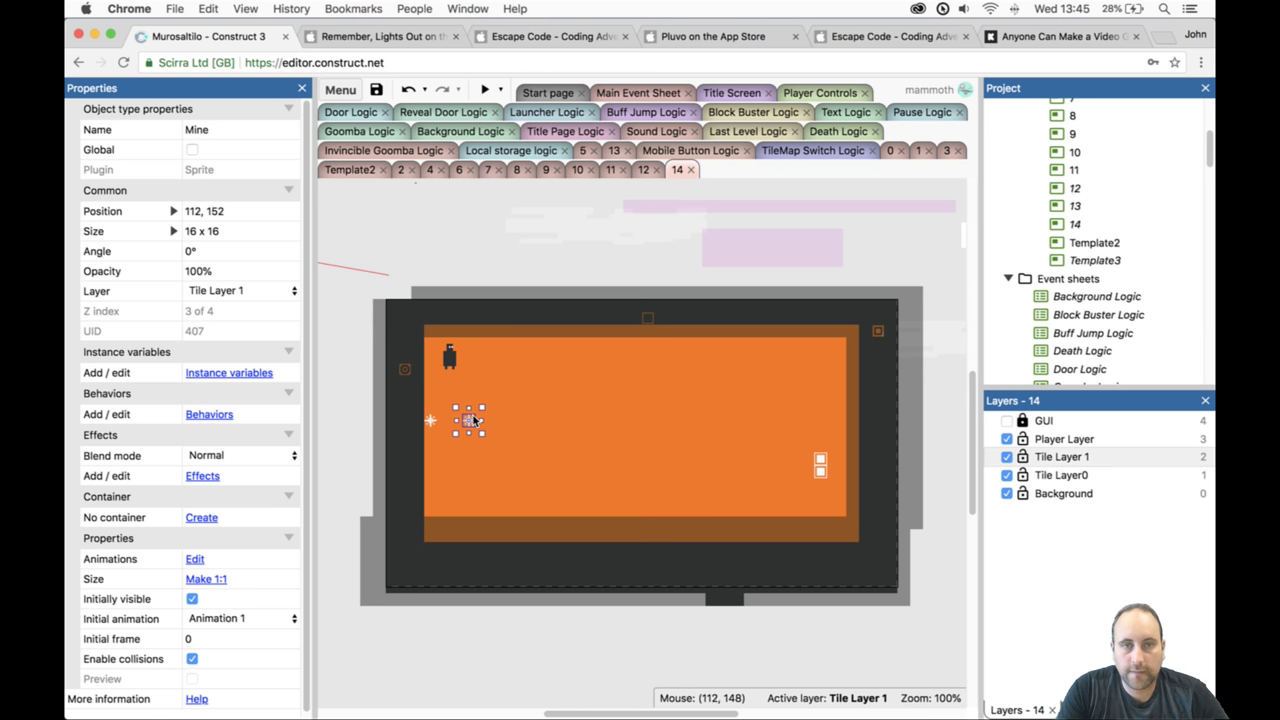
key(super+v)
drag(472, 415, 476, 492)
key(super+v)
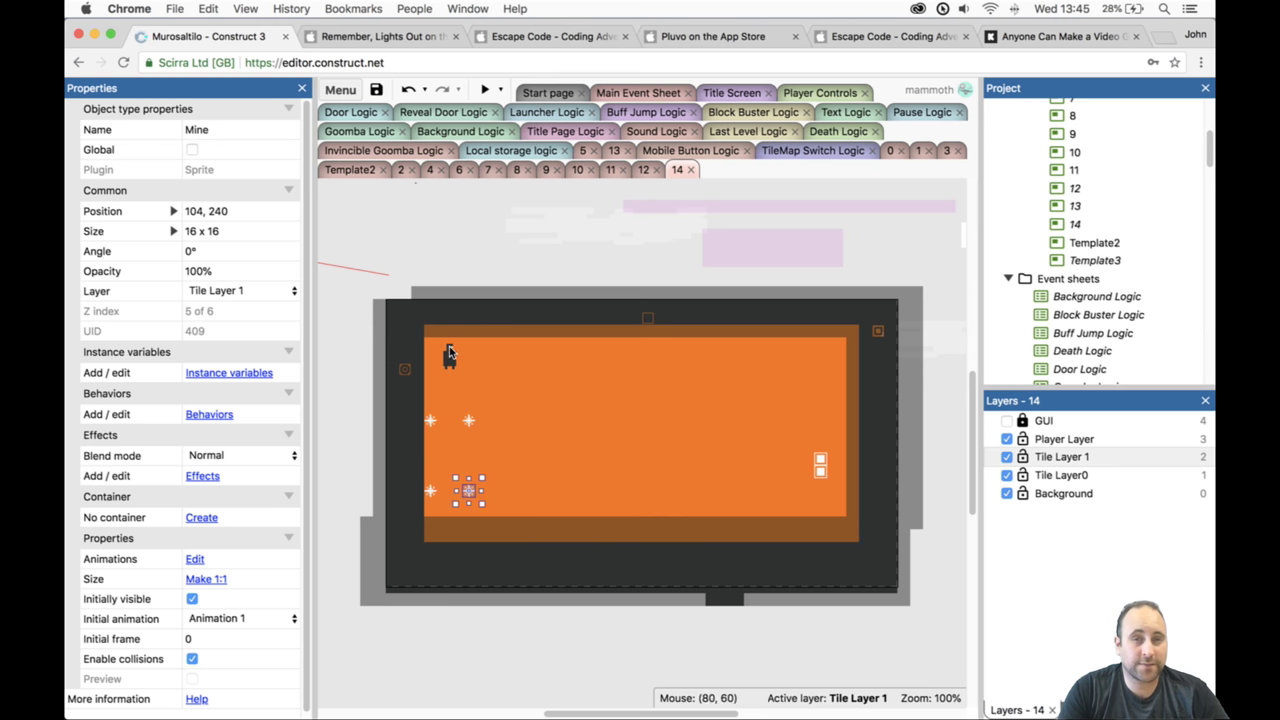
Playtest level 14 in a preview, moving the player right, then close it.
click(450, 356)
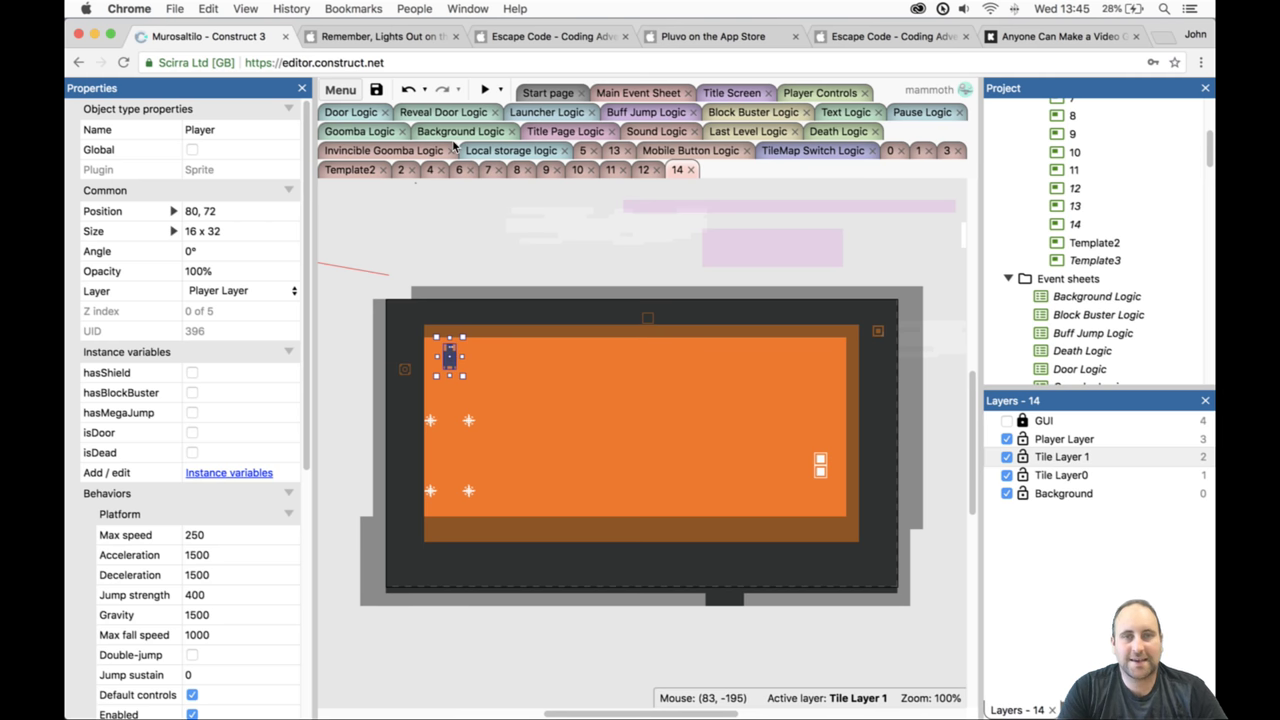
click(486, 89)
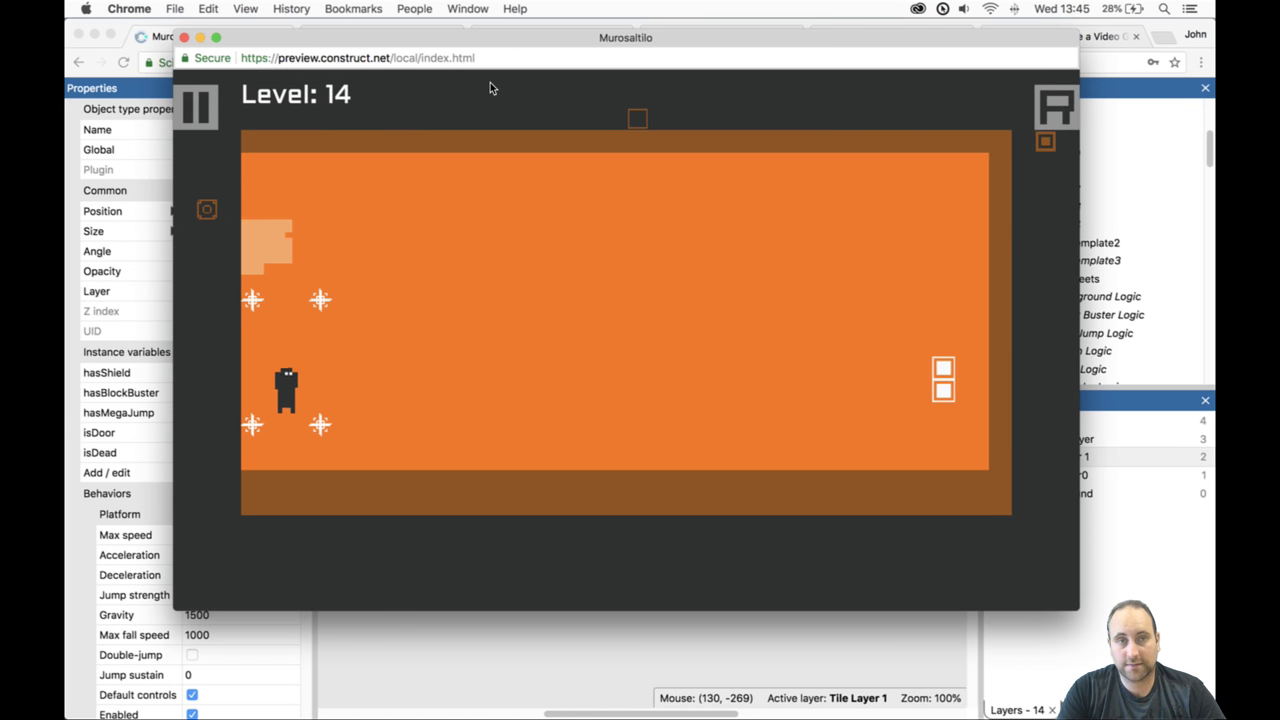
key(Right)
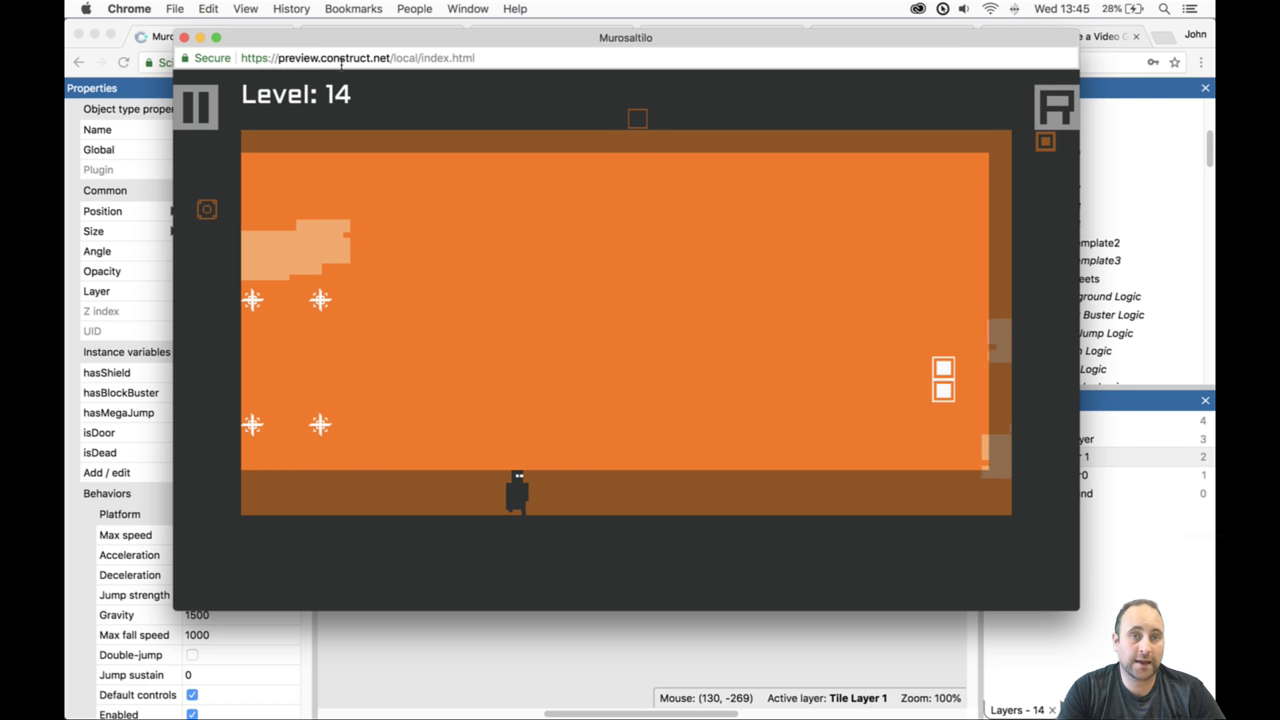
key(super+w)
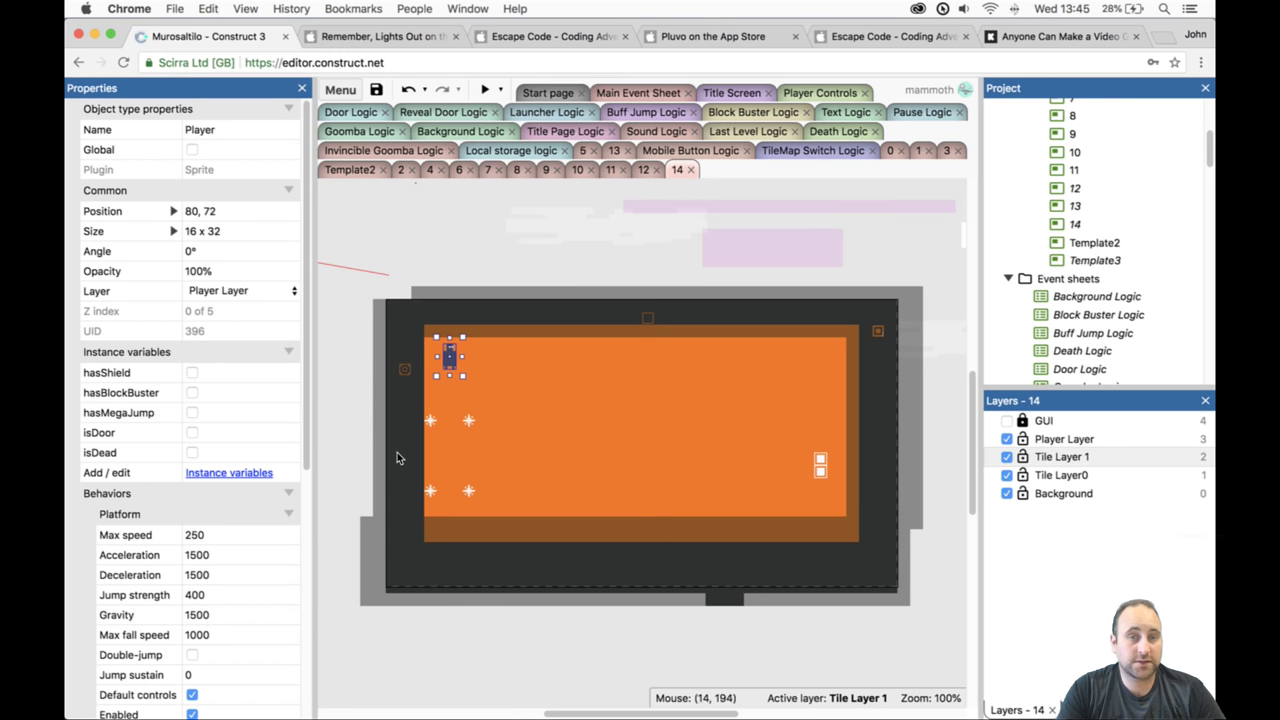
Nudge a lower mine, then erase the right-edge dark tile column and stray floor tile.
click(432, 493)
mouse_move(470, 491)
mouse_down()
mouse_move(487, 491)
mouse_move(430, 492)
mouse_move(451, 493)
mouse_up()
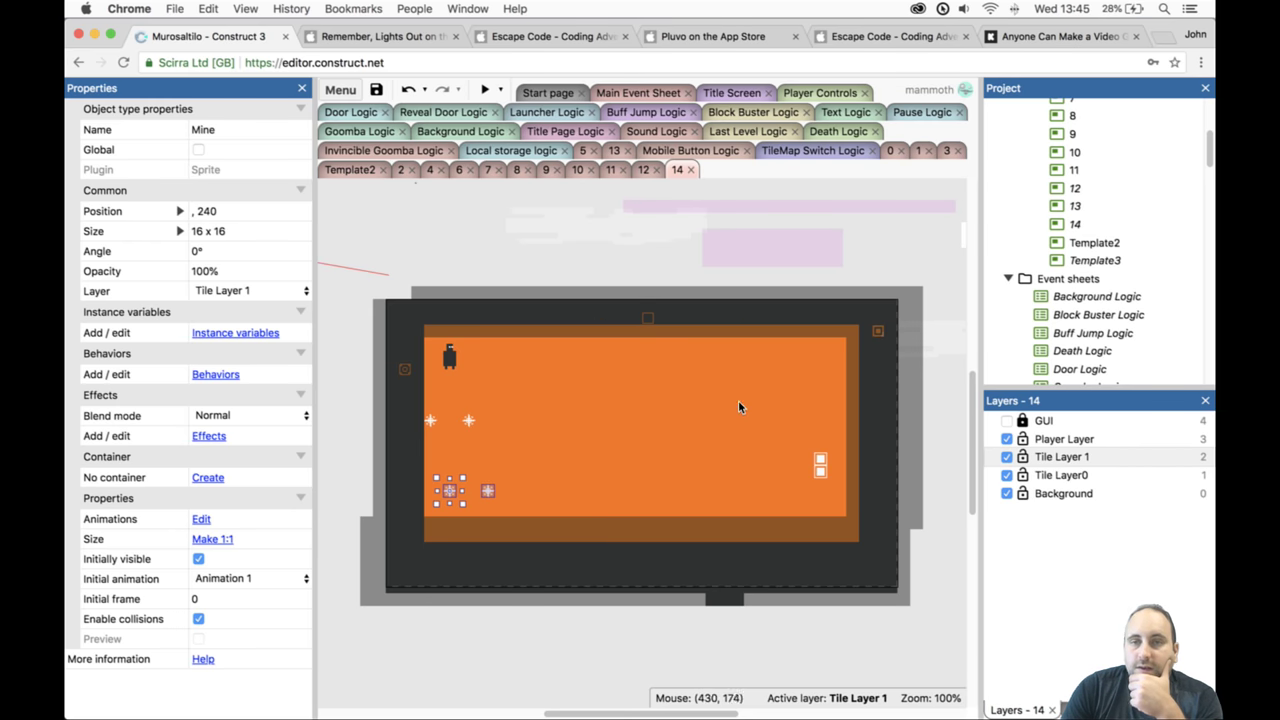
click(722, 465)
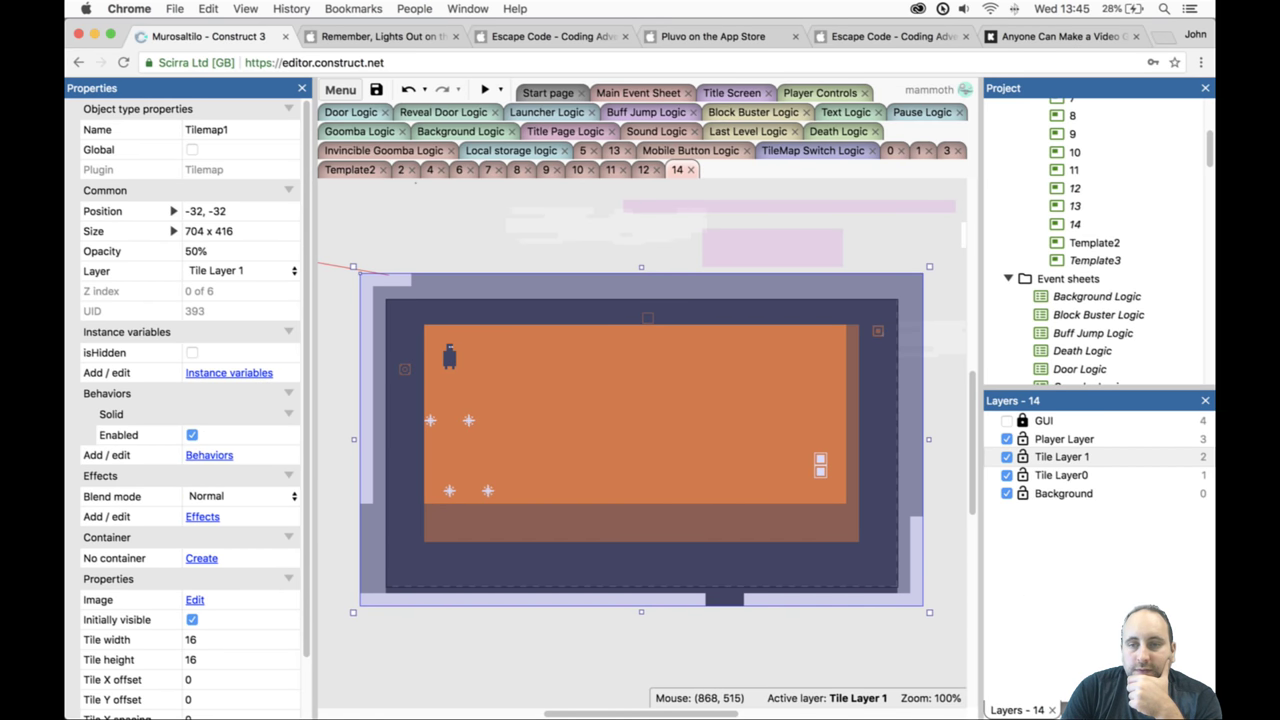
click(1040, 422)
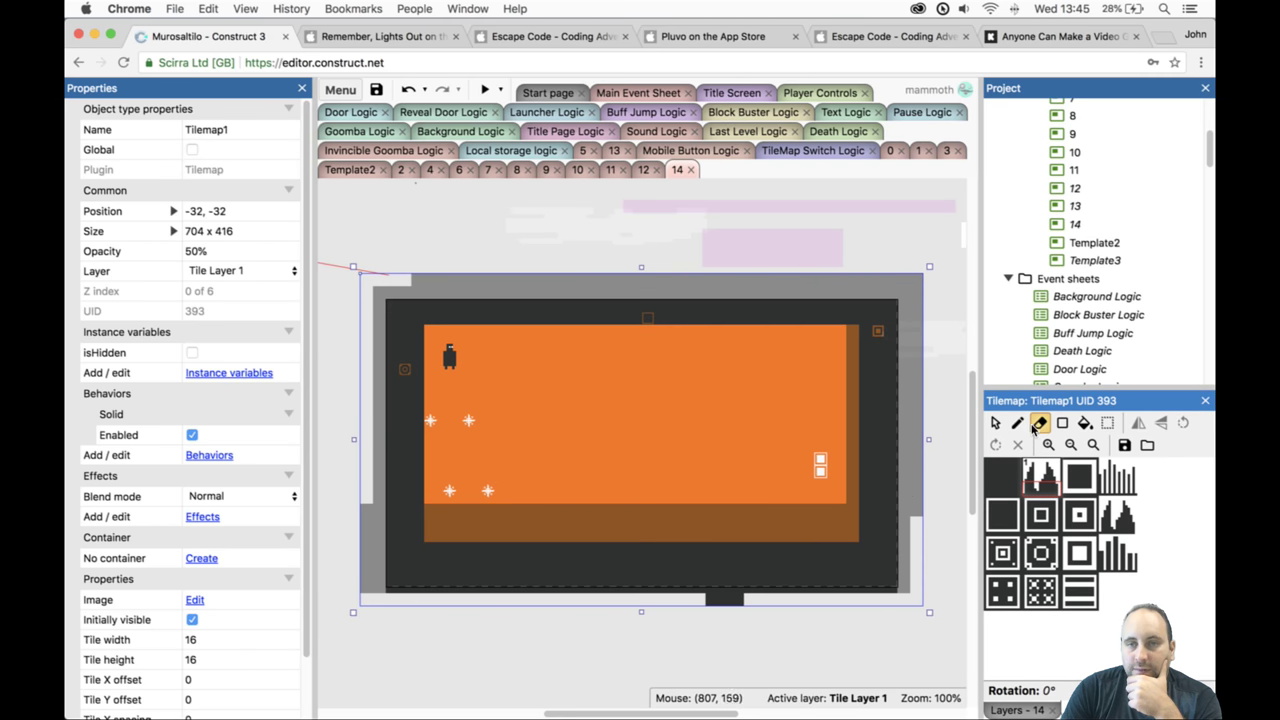
drag(851, 502, 854, 343)
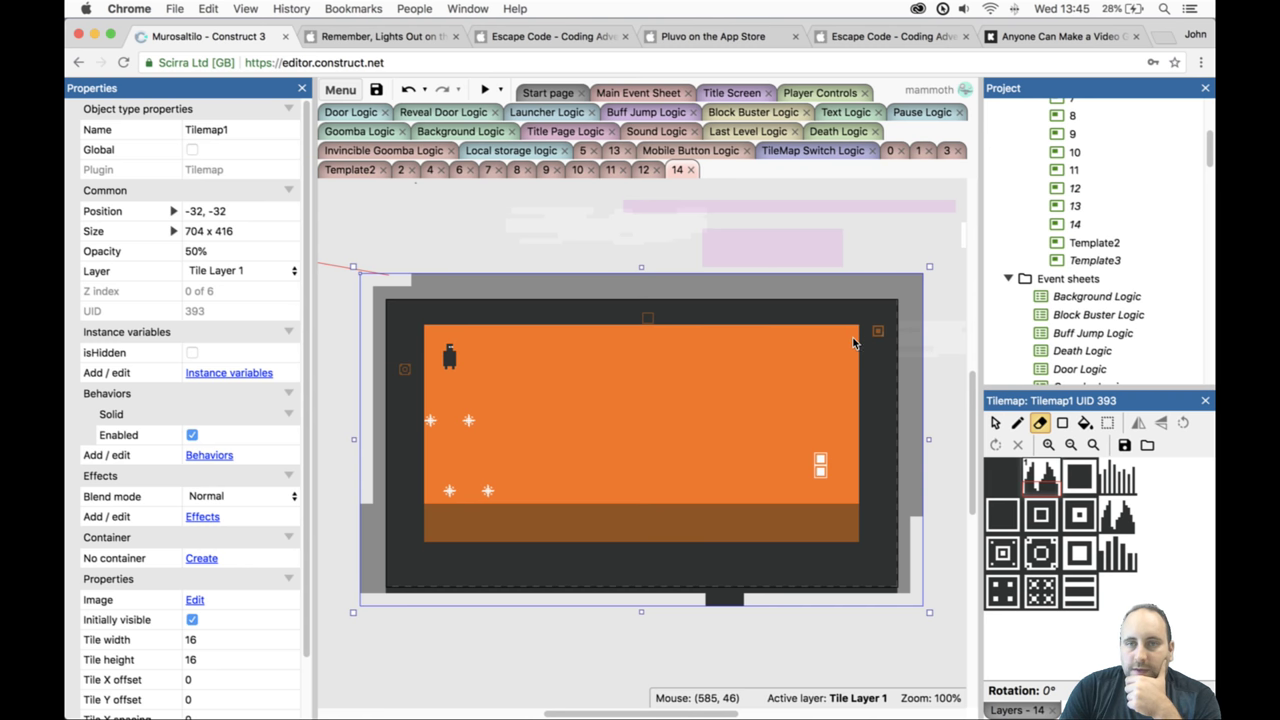
click(840, 520)
Erase the brown floor strip using a 3x3 eraser brush.
drag(1003, 488, 1041, 516)
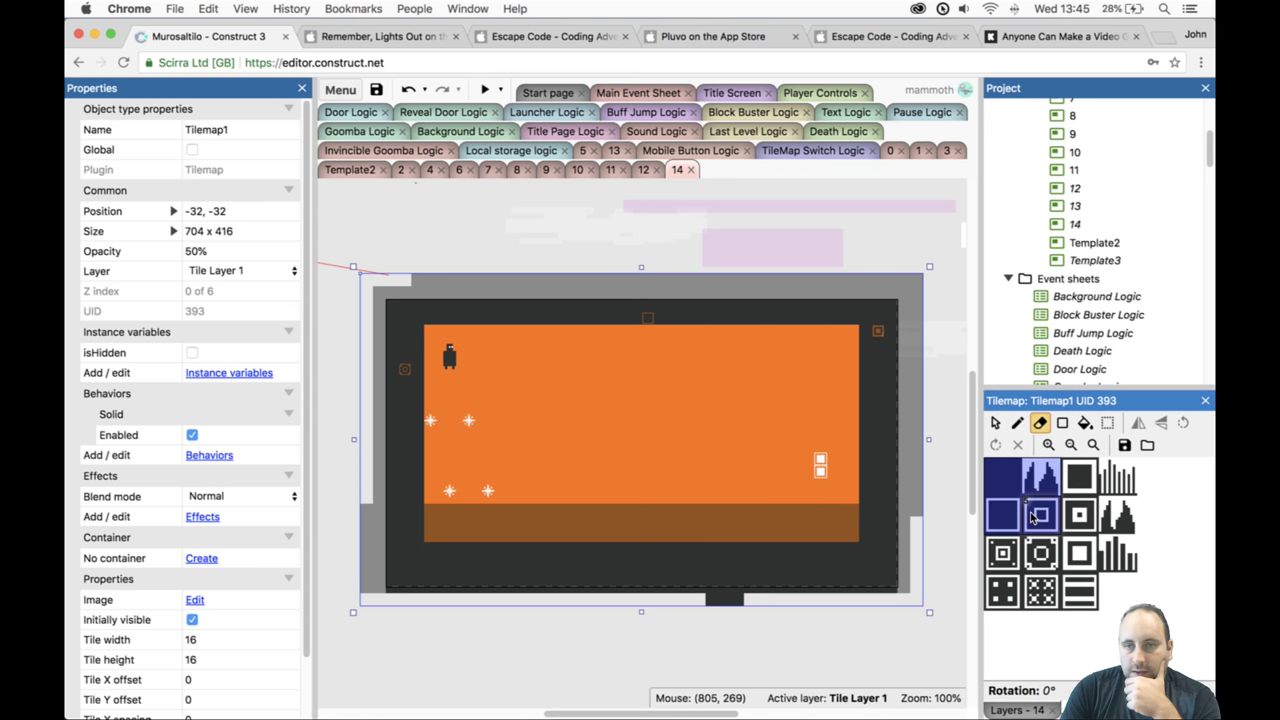
drag(1003, 478, 1079, 553)
drag(833, 513, 452, 518)
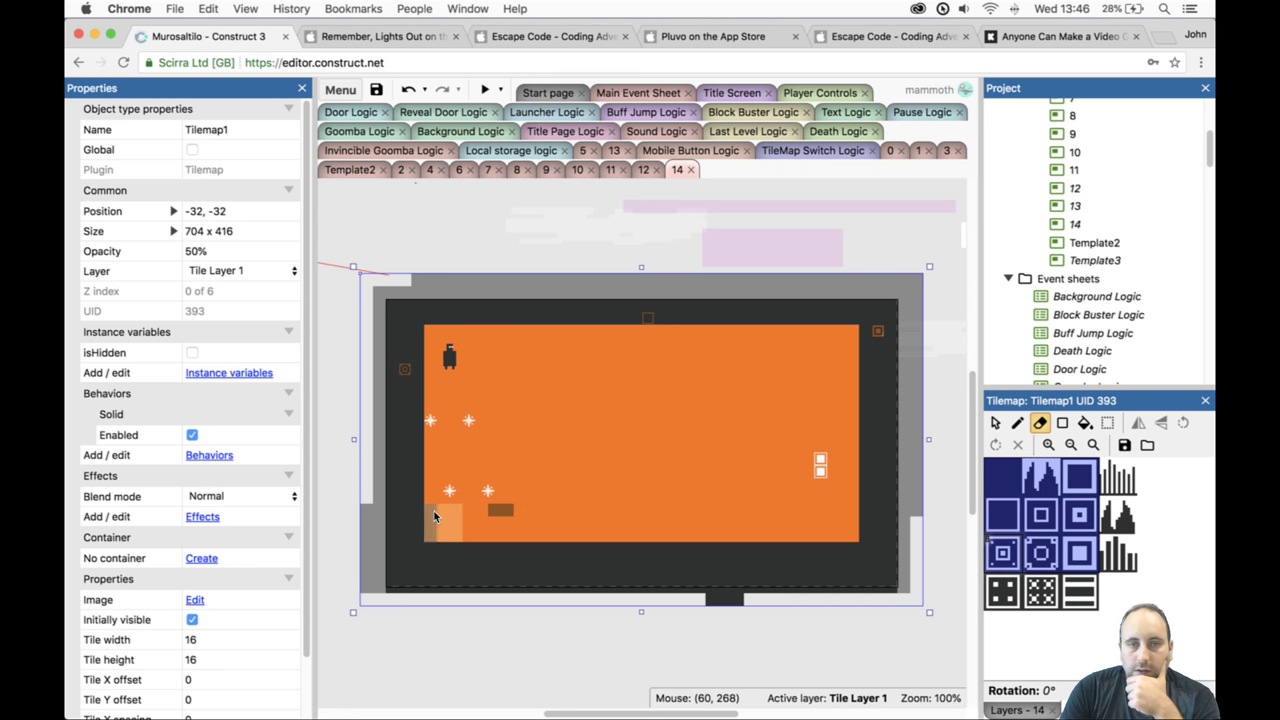
click(500, 511)
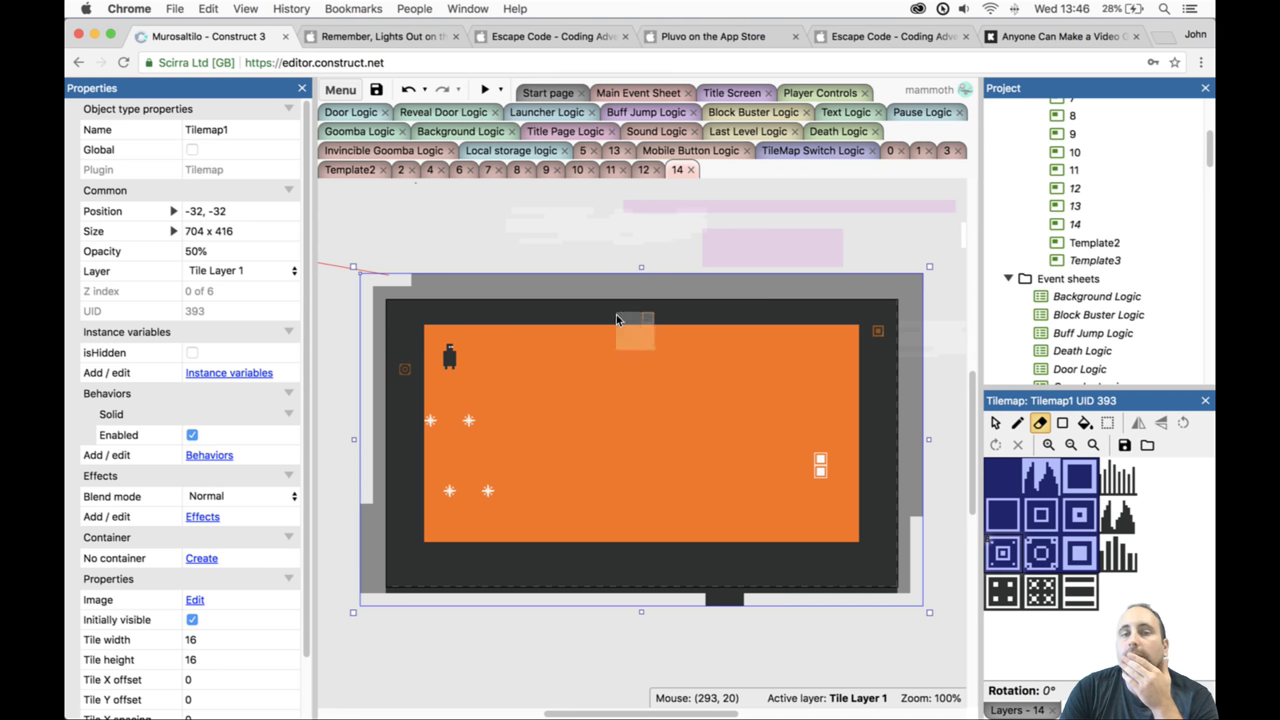
click(1002, 472)
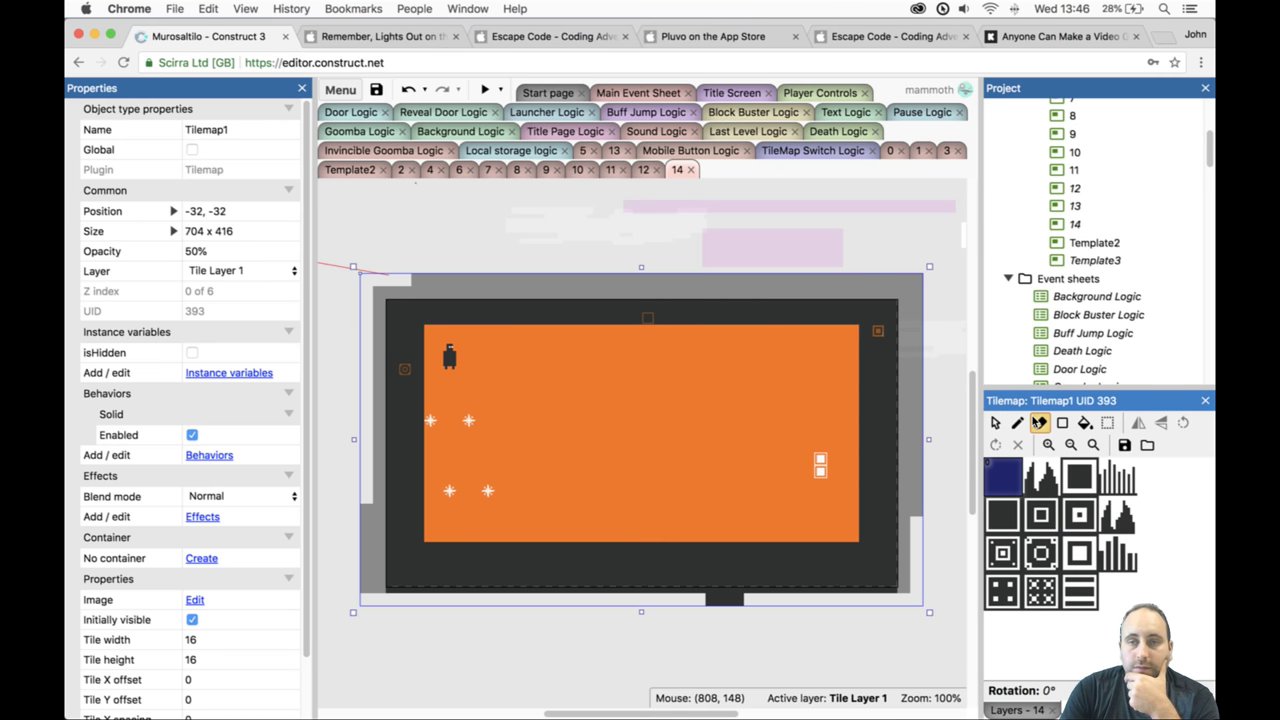
click(1038, 422)
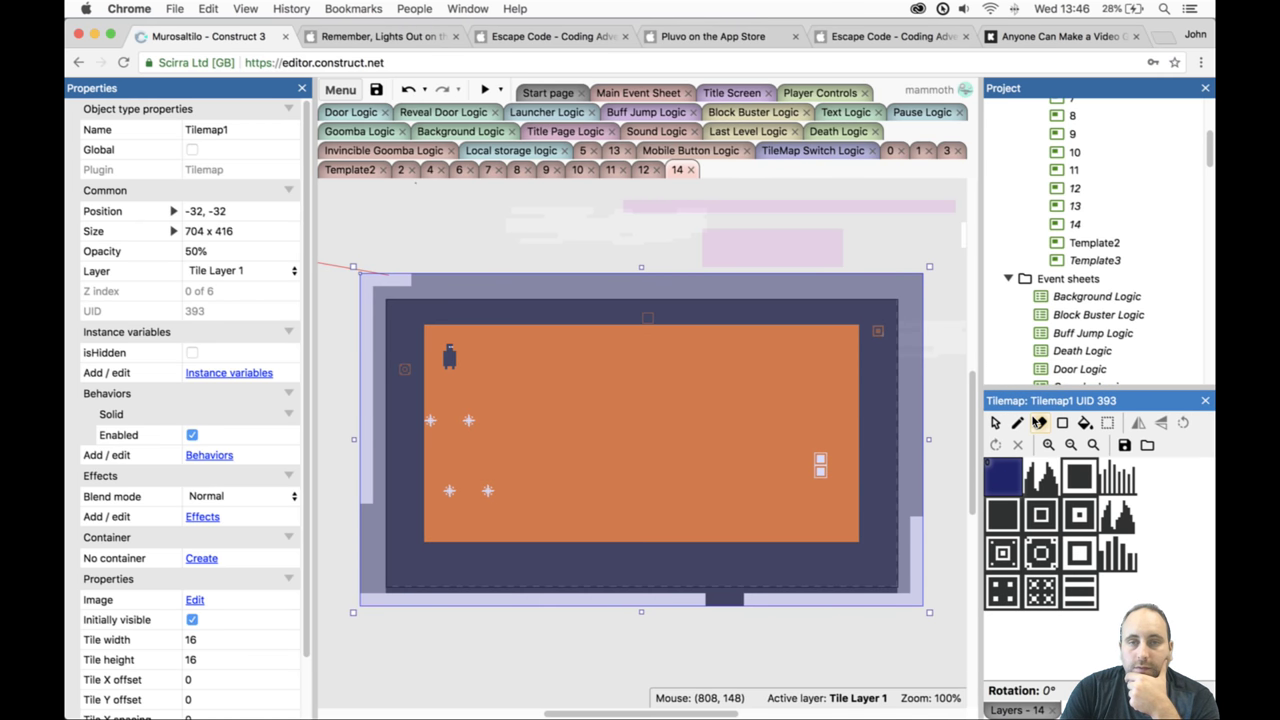
On Tile Layer0, draw a dark strip and wall column around the player start, then preview.
click(998, 709)
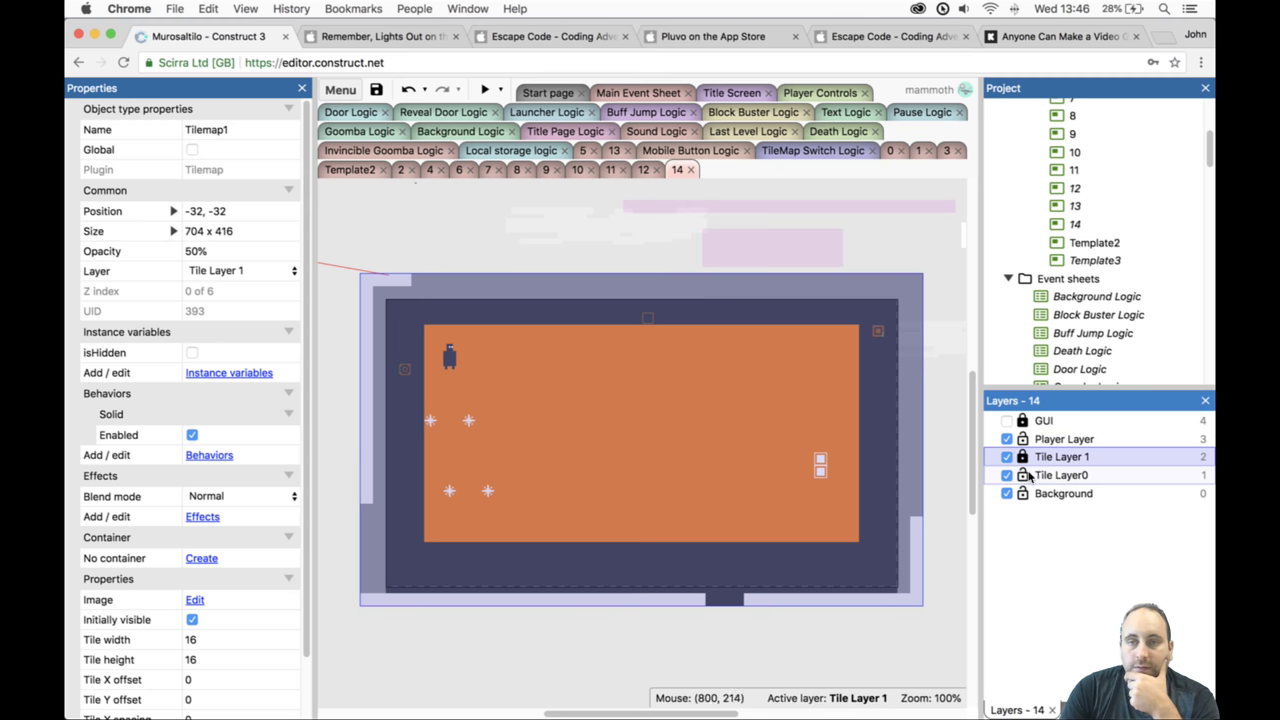
click(1058, 475)
click(769, 474)
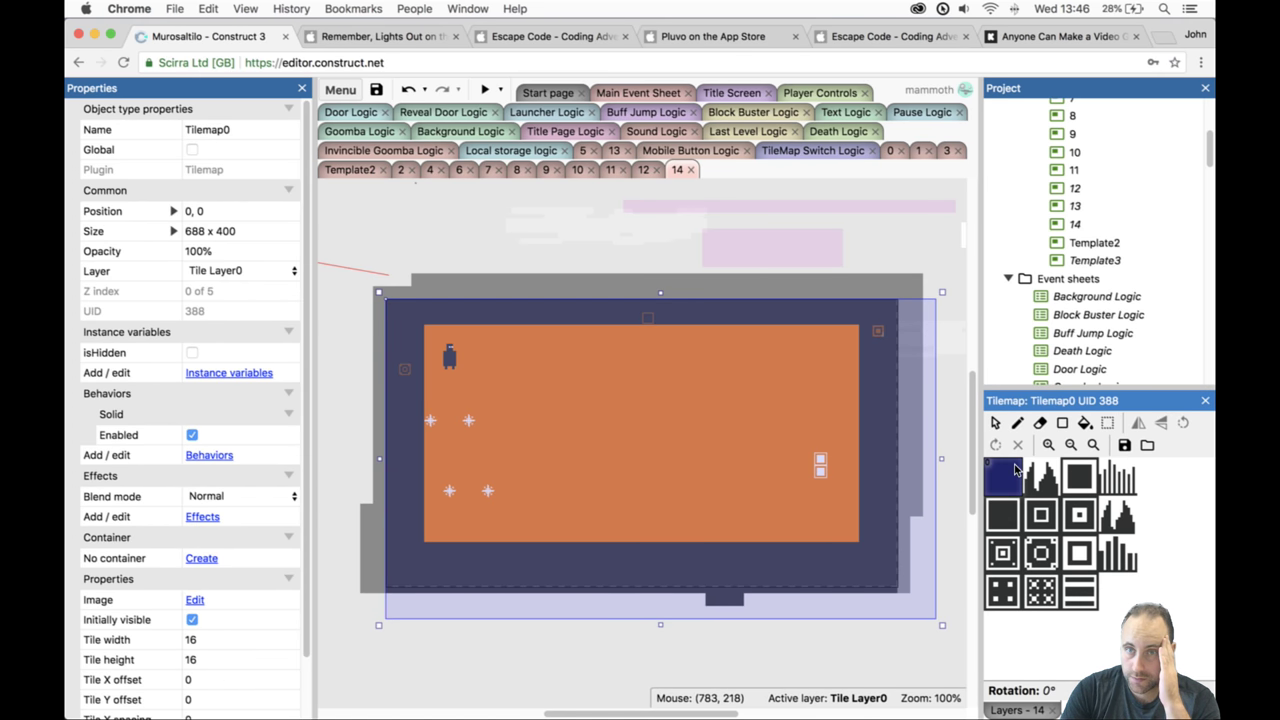
click(1061, 423)
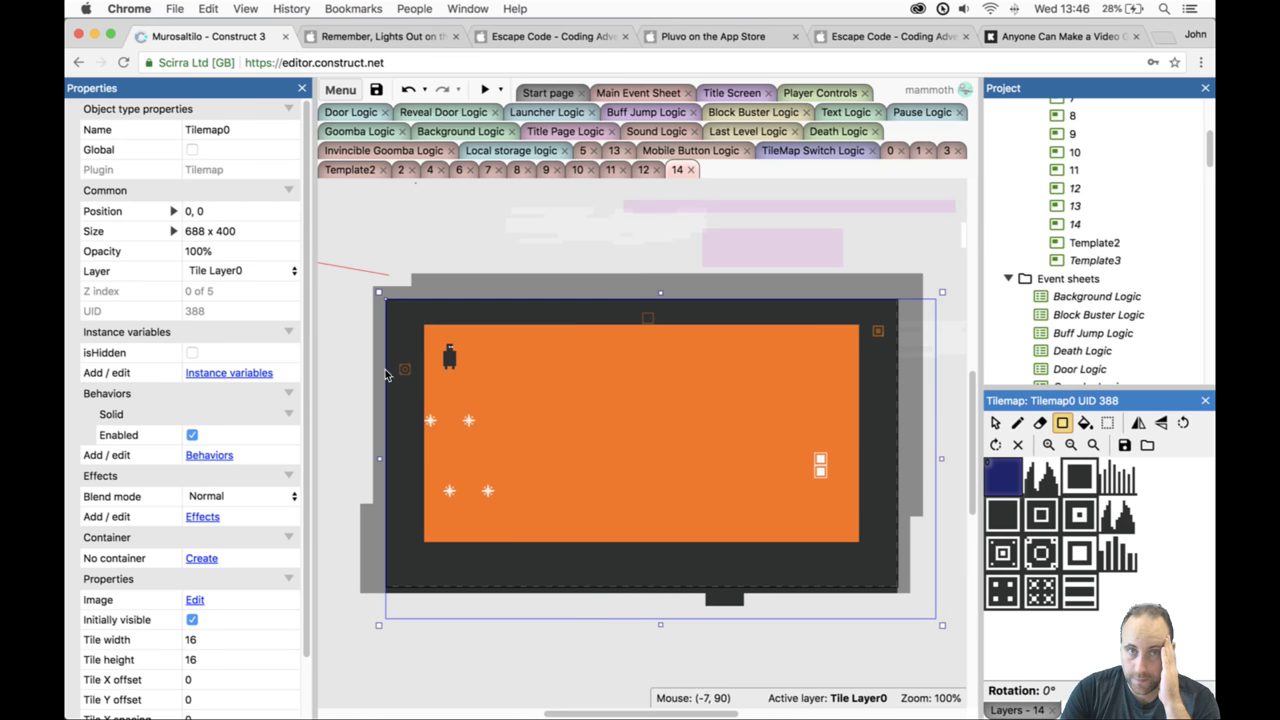
drag(434, 380, 469, 380)
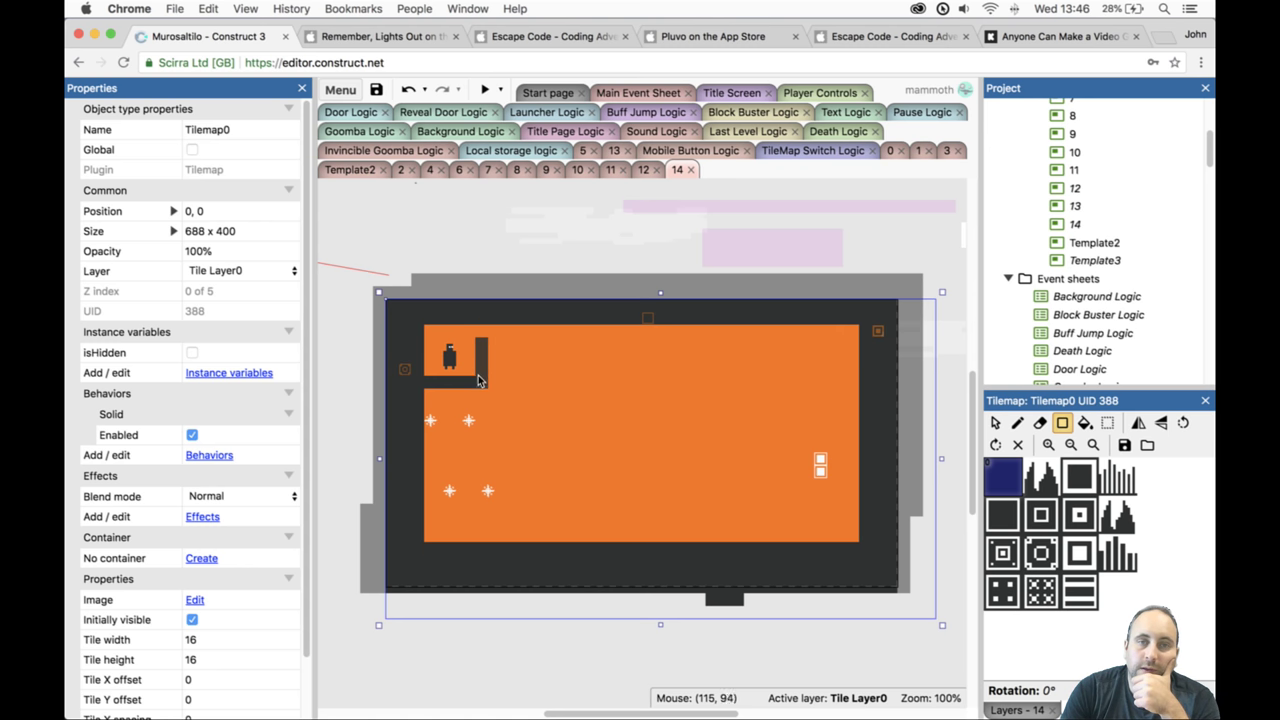
drag(482, 384, 480, 342)
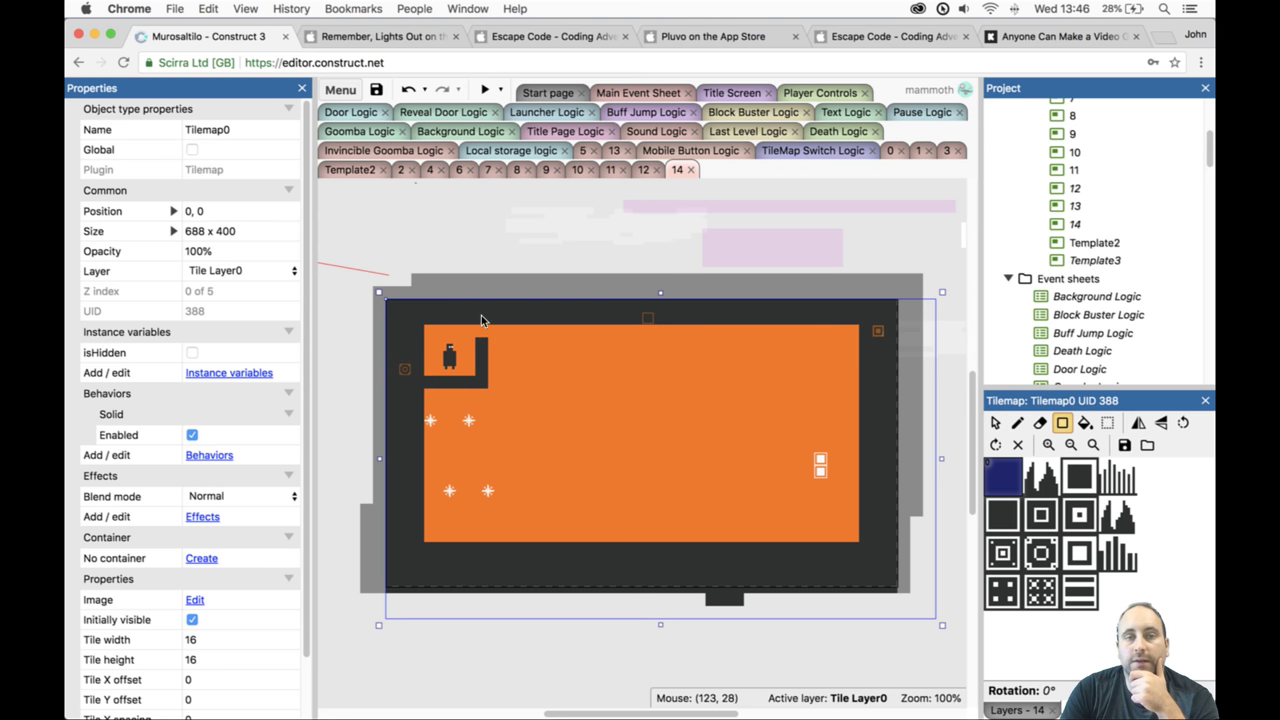
click(485, 90)
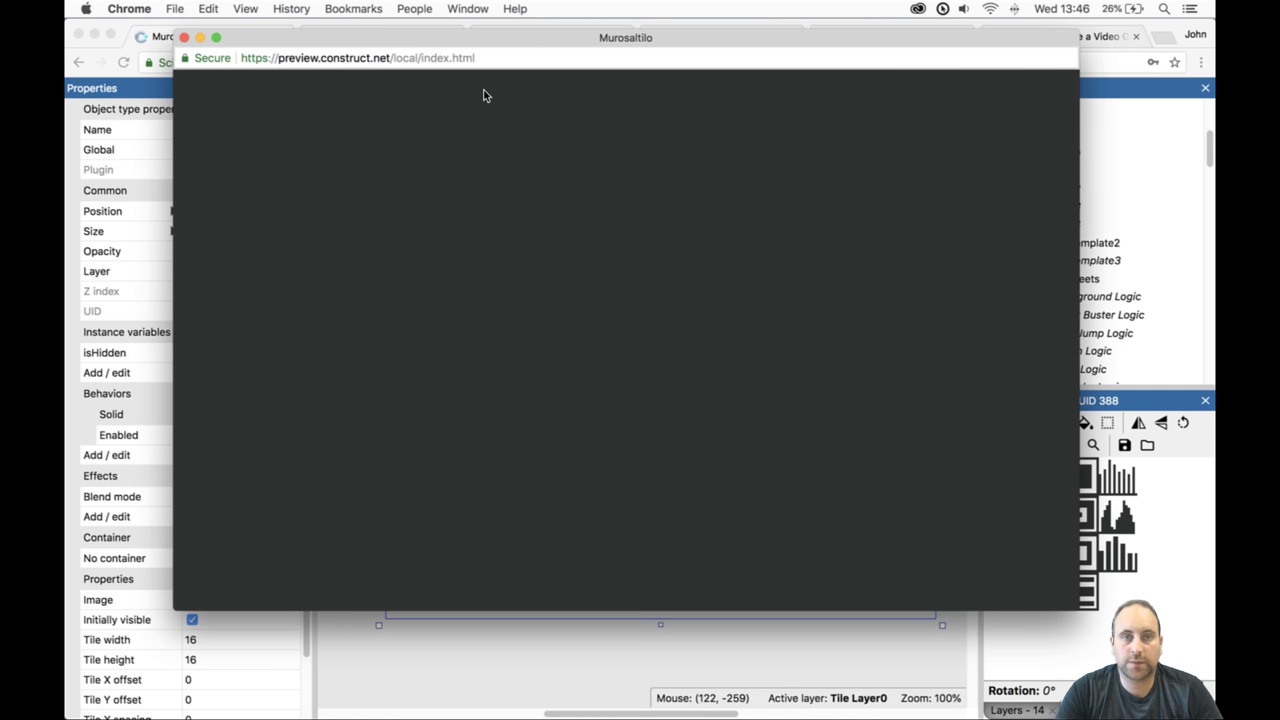
Run the player right in the level 14 preview, then close the preview window.
key(Right)
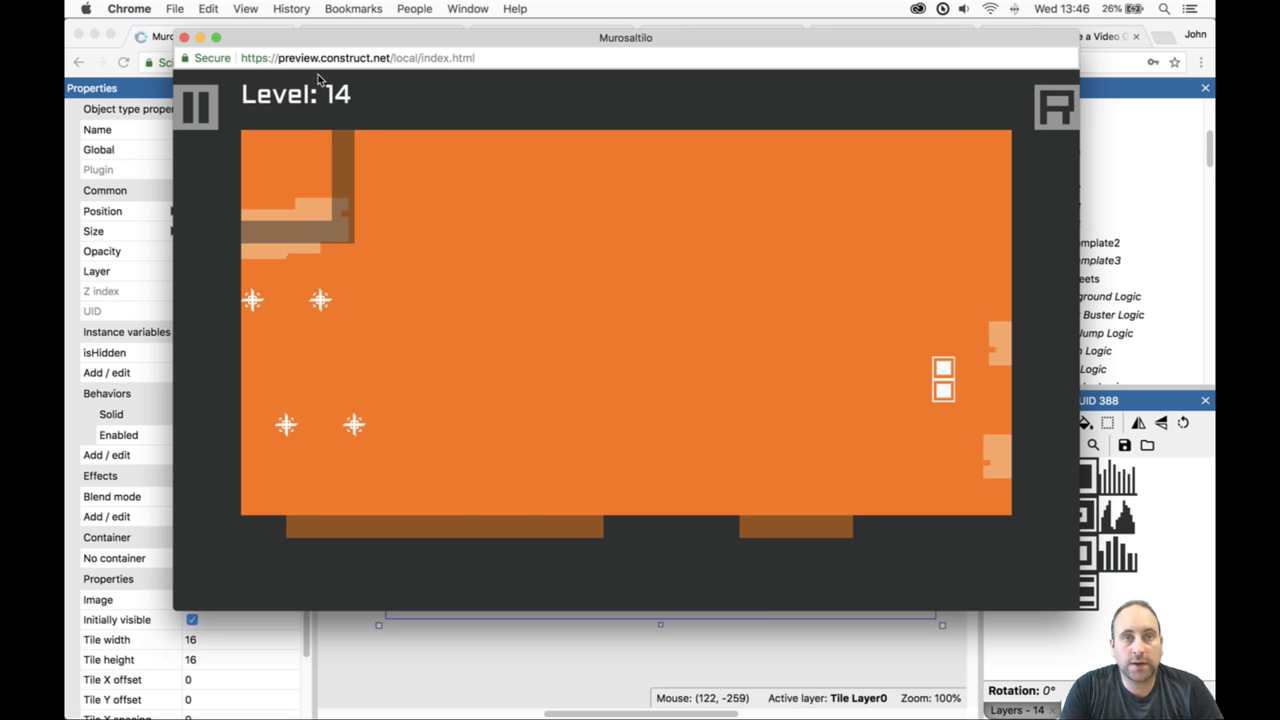
click(183, 37)
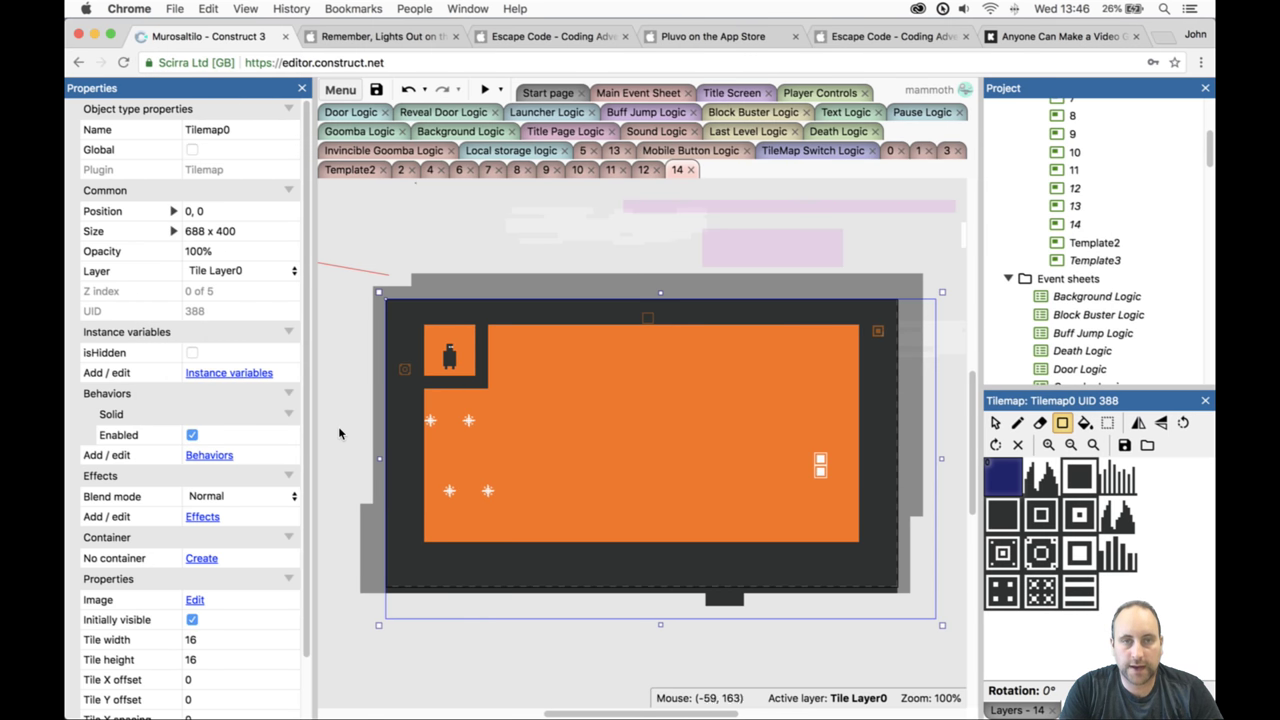
Try moving the tilemap down 32 px, then undo the move.
click(996, 424)
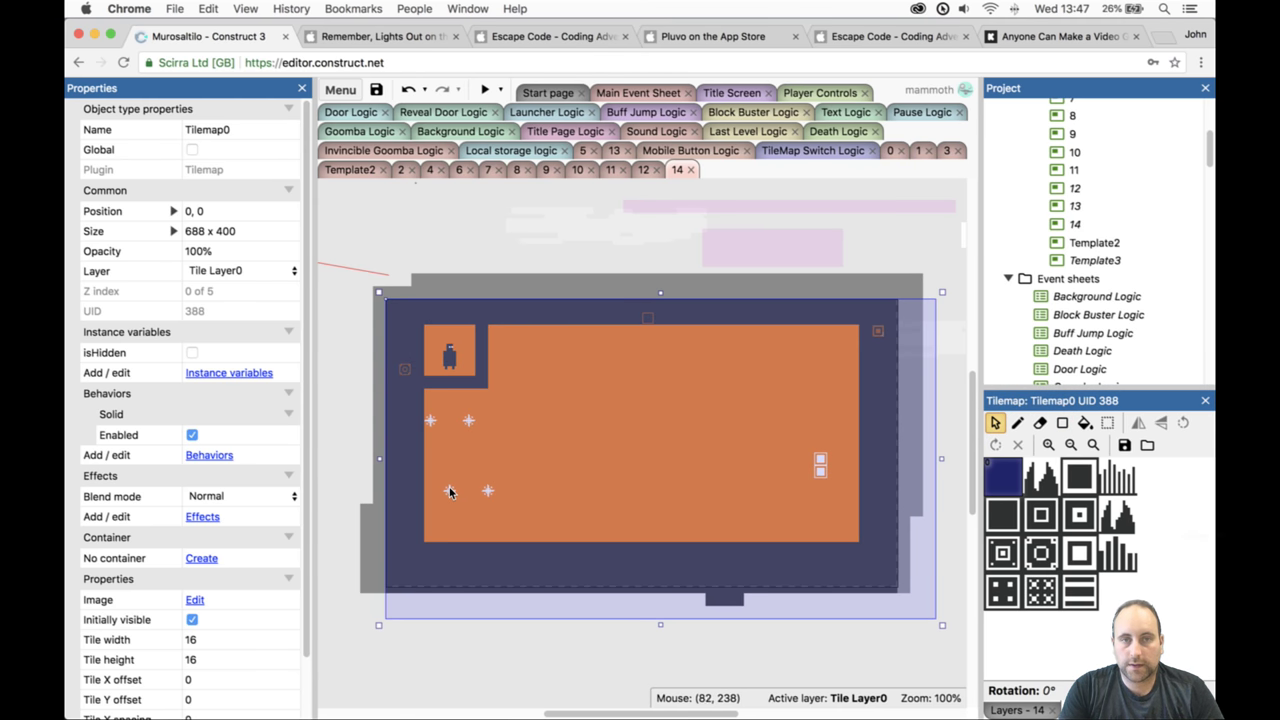
click(335, 420)
click(450, 495)
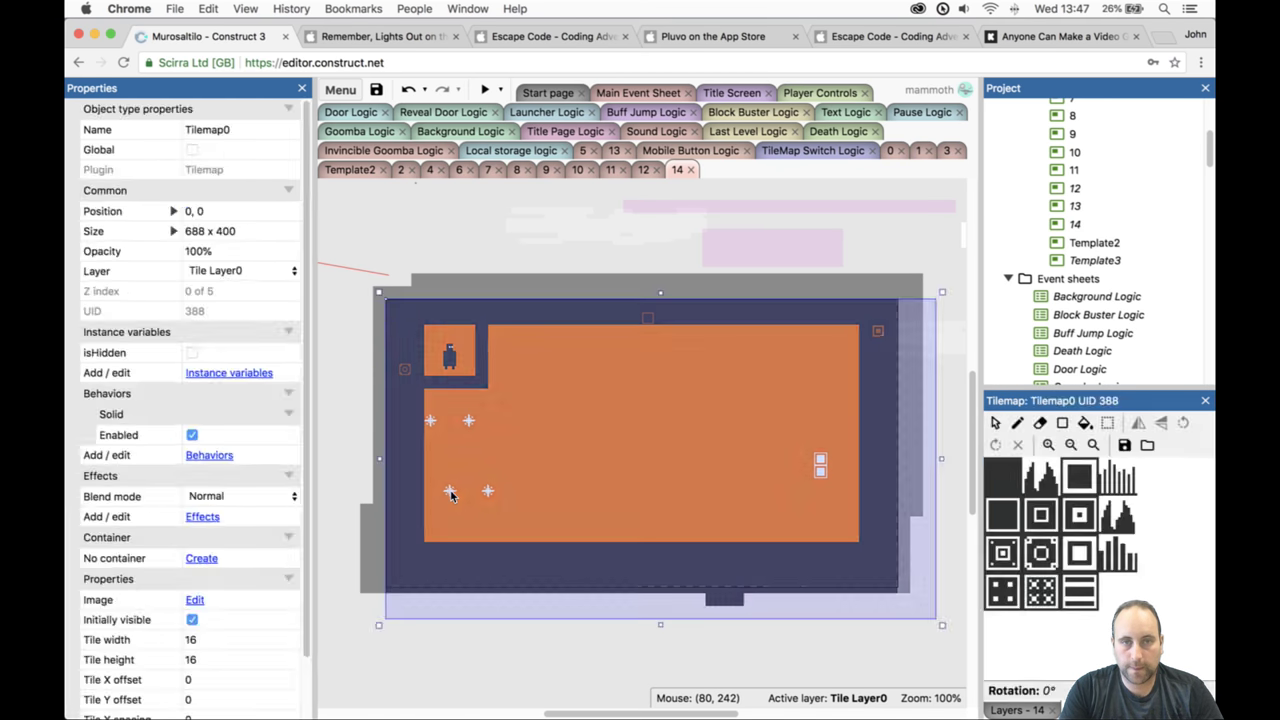
drag(639, 503, 637, 520)
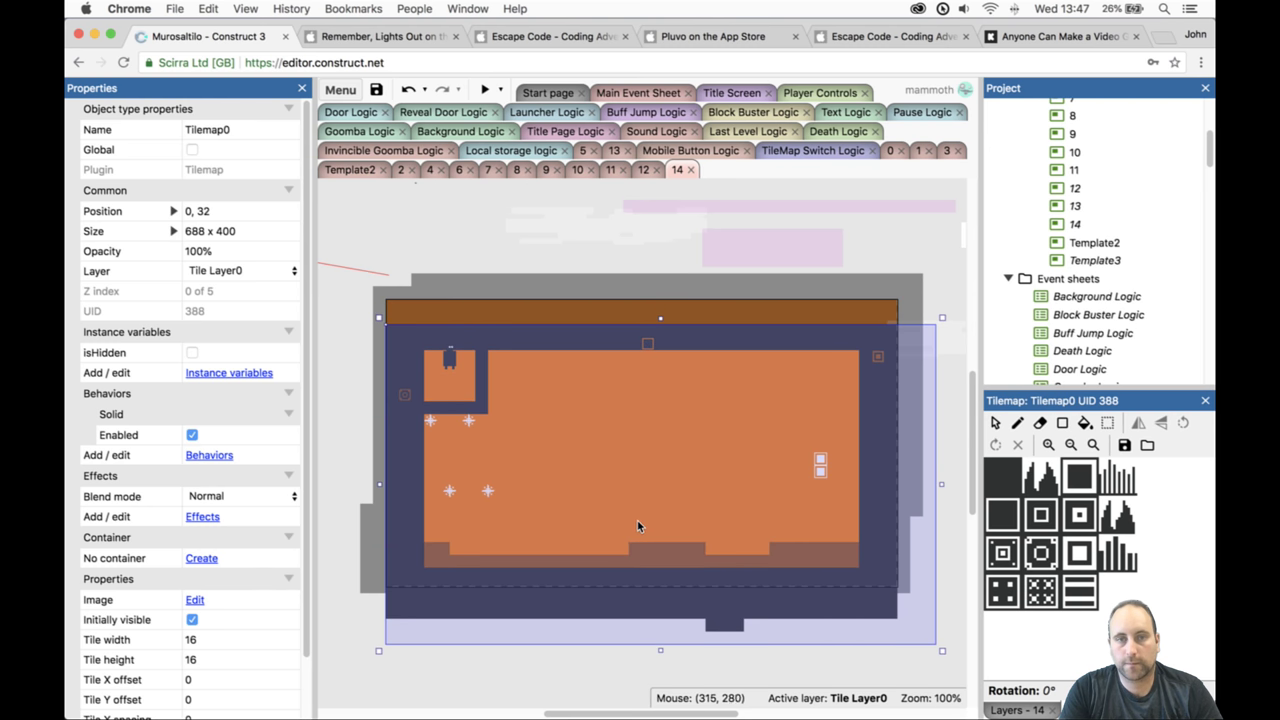
key(super+z)
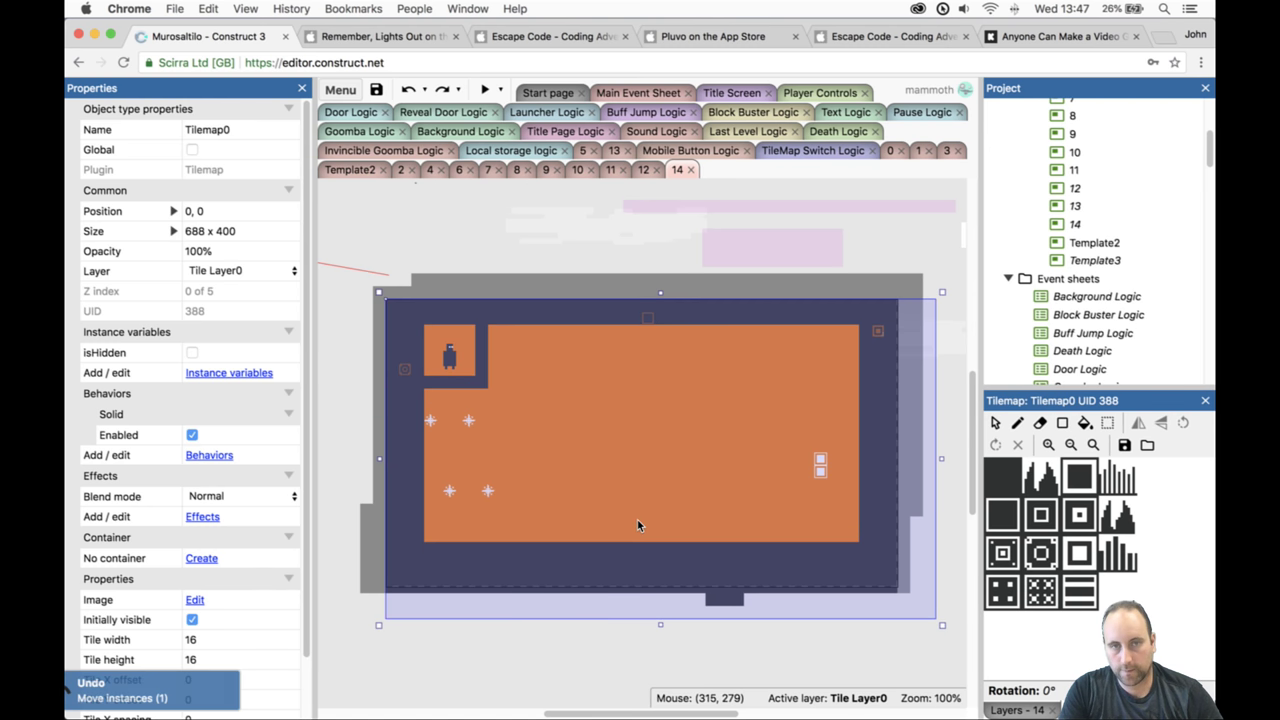
Hide Tile Layer0 in the editor from the Layers list.
click(995, 422)
click(998, 710)
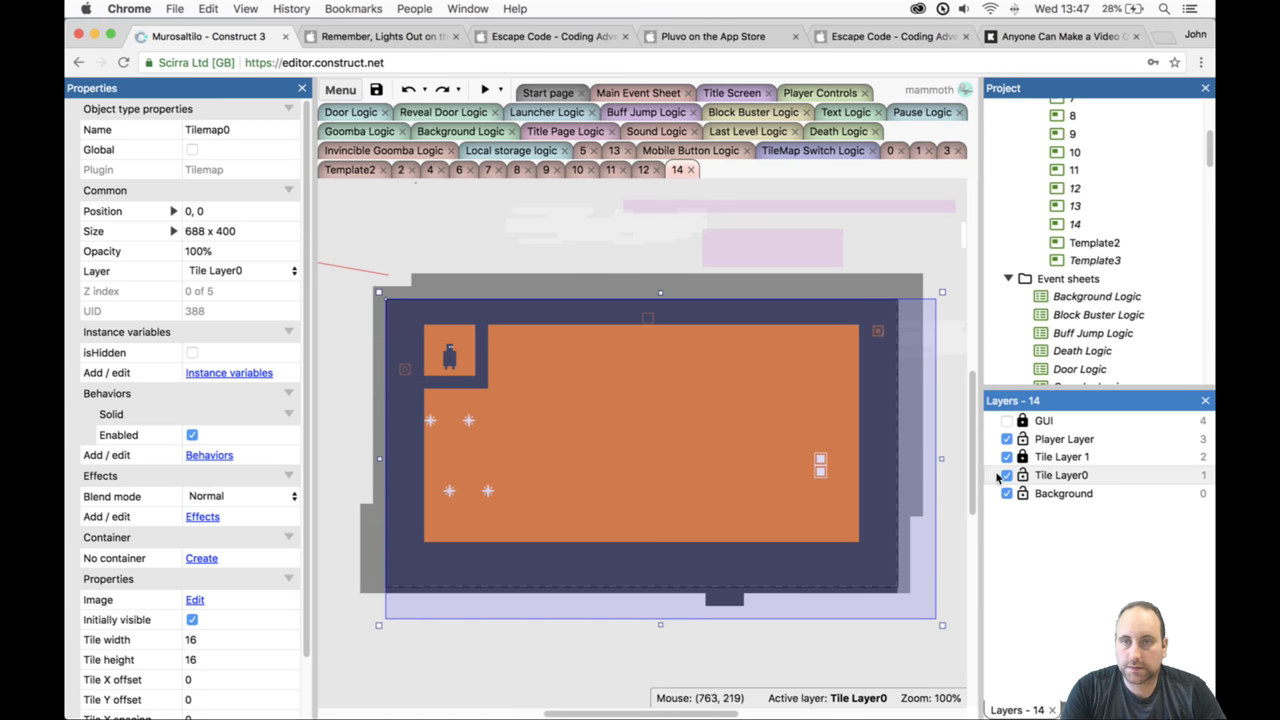
click(1026, 460)
click(1003, 479)
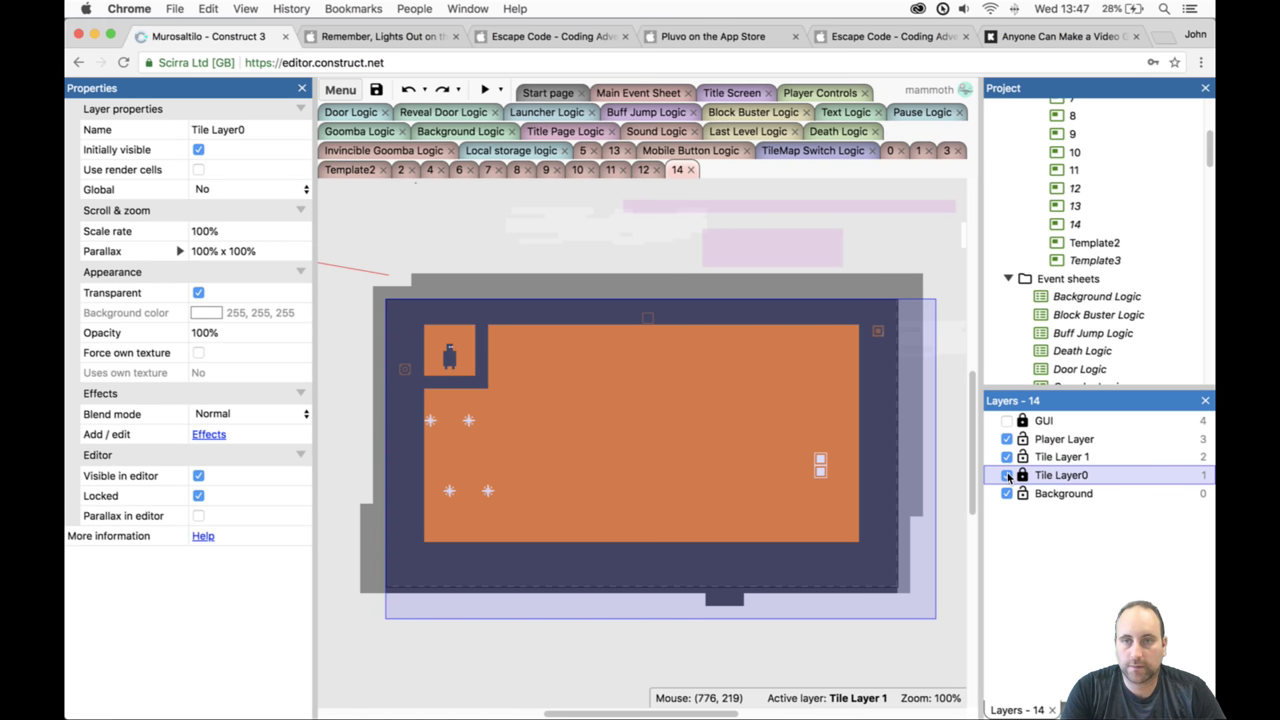
click(1007, 475)
Erase the raised bottom and bottom-left steps from Tilemap1's floor, then preview.
click(458, 495)
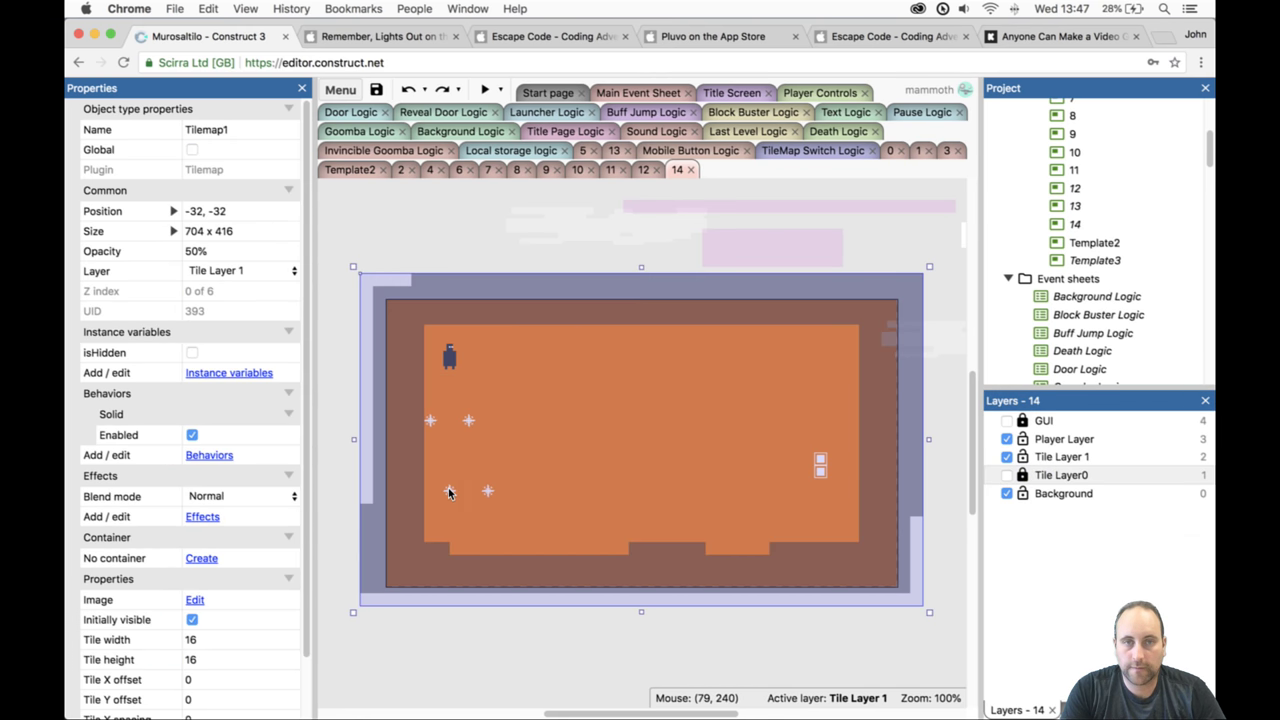
click(449, 492)
click(489, 490)
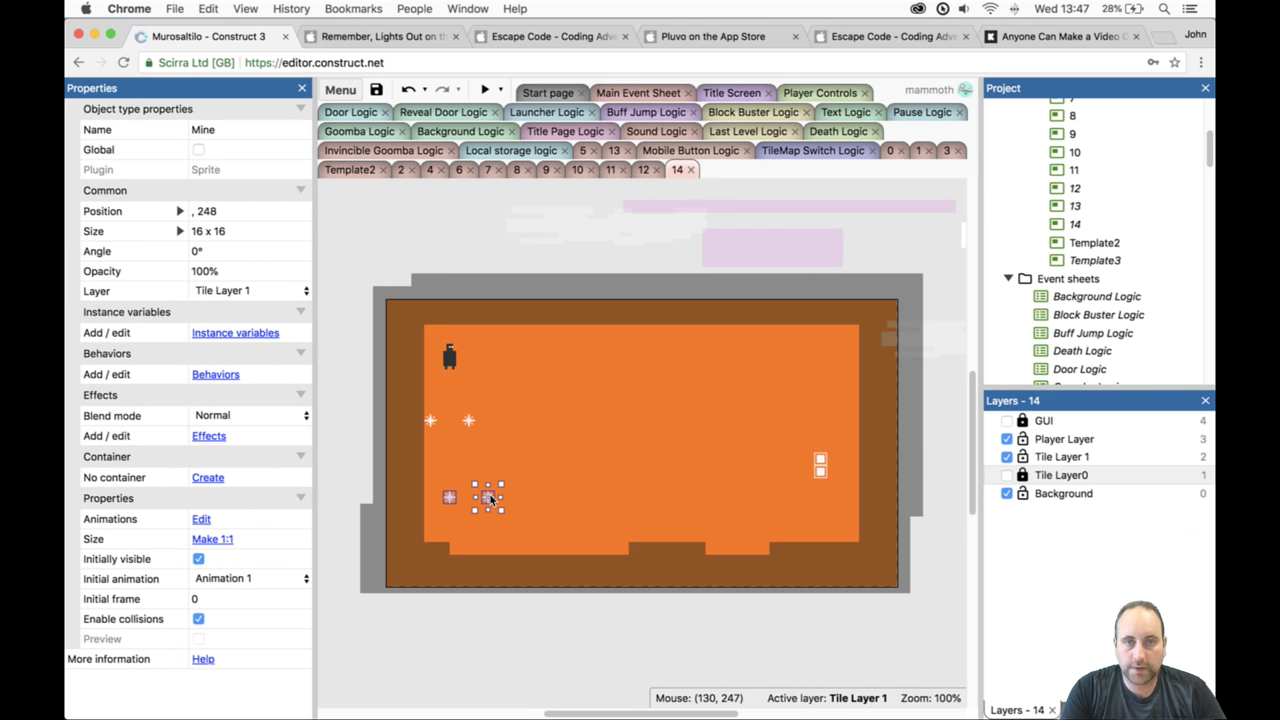
click(884, 561)
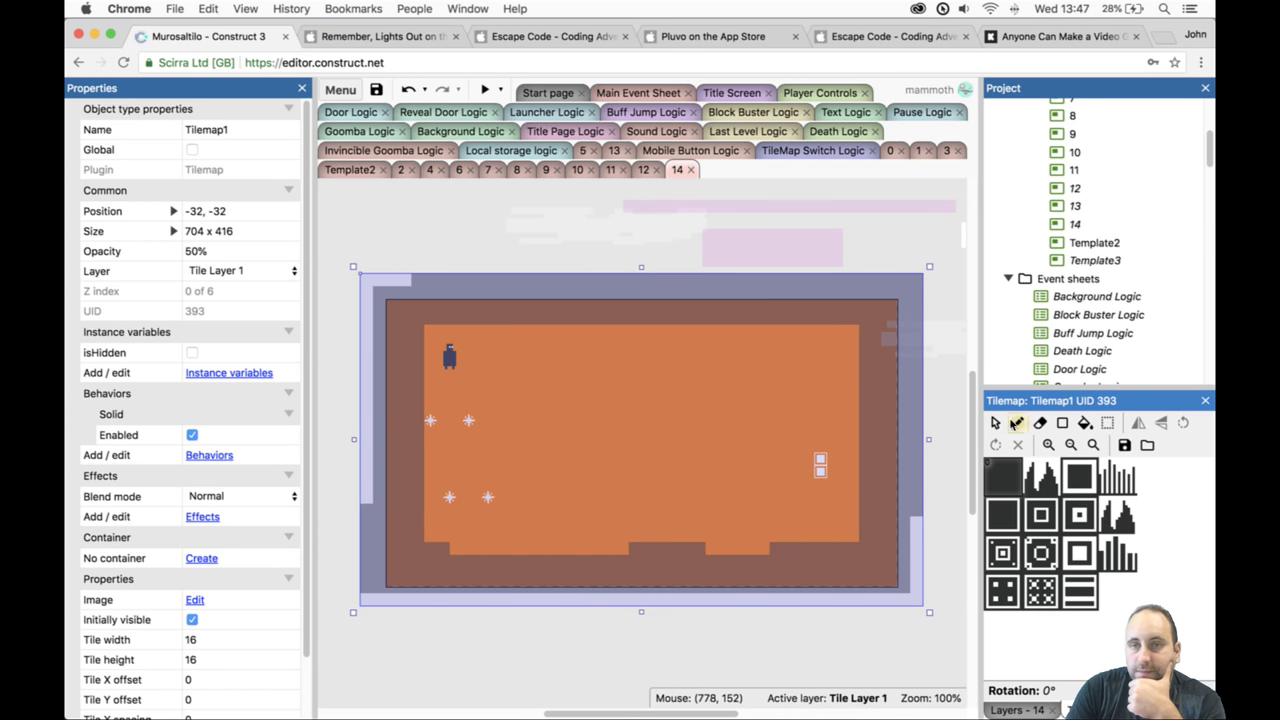
click(1040, 423)
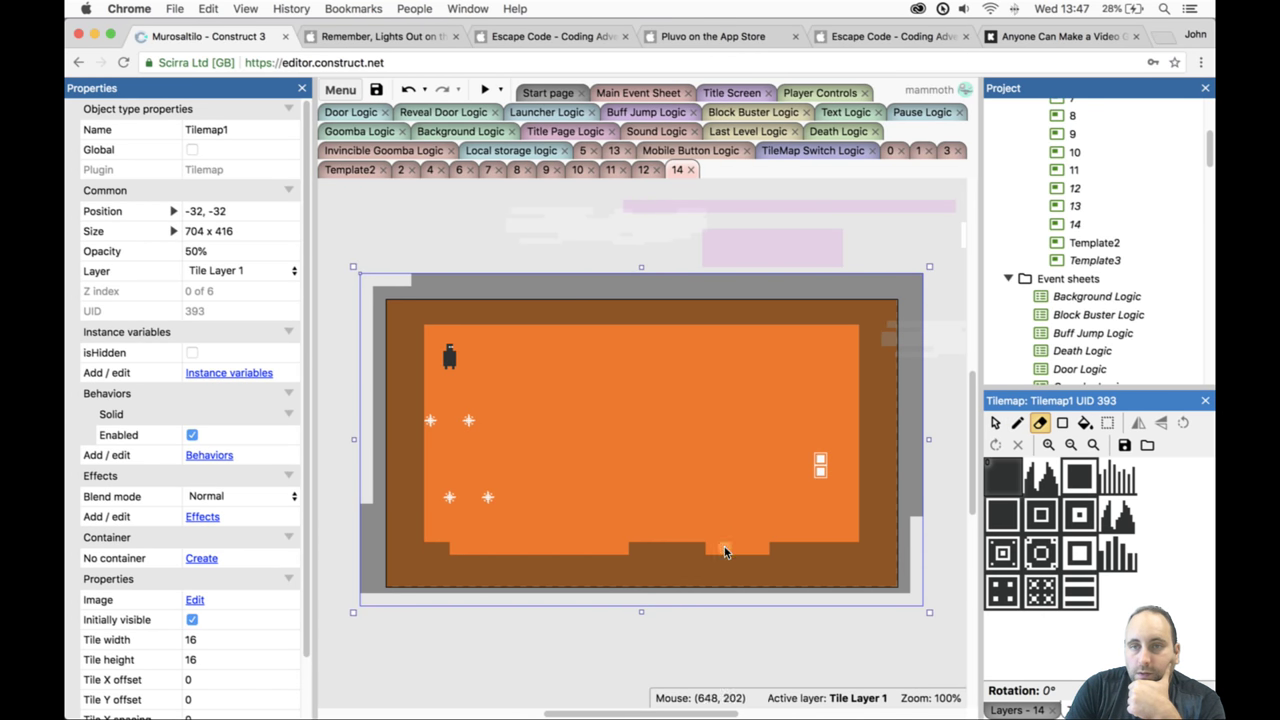
drag(851, 546, 797, 551)
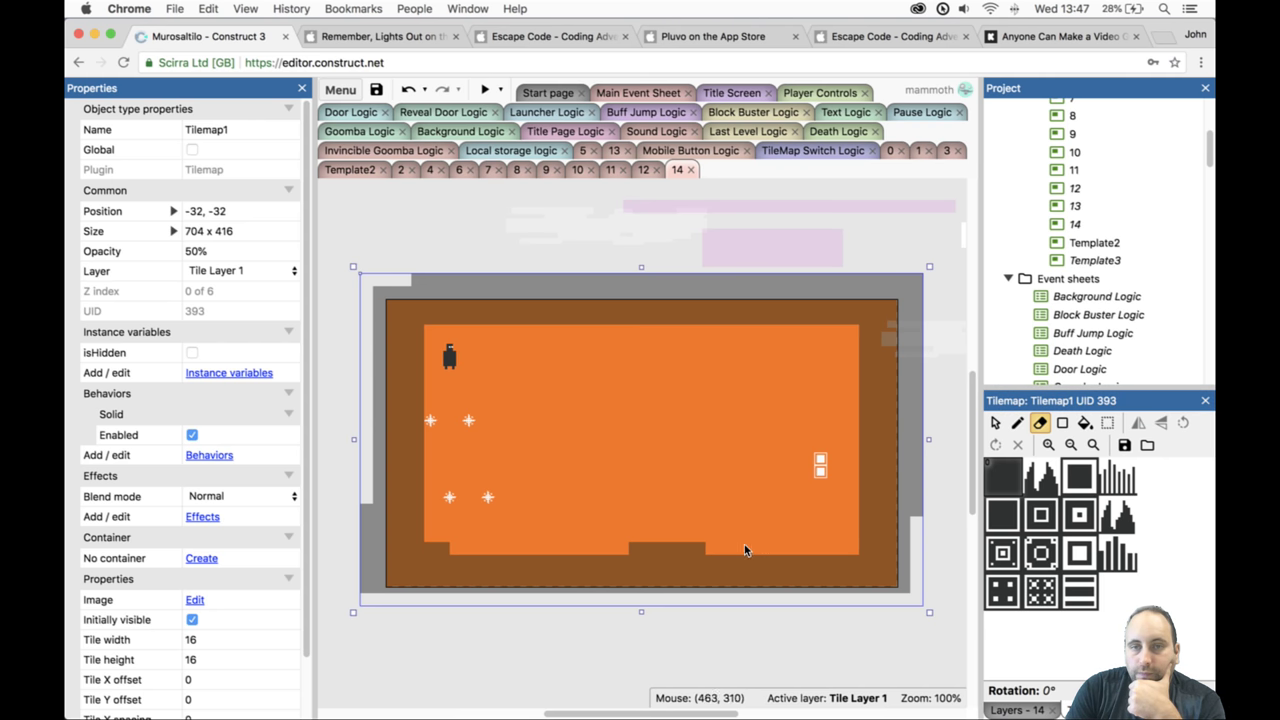
click(445, 546)
click(486, 89)
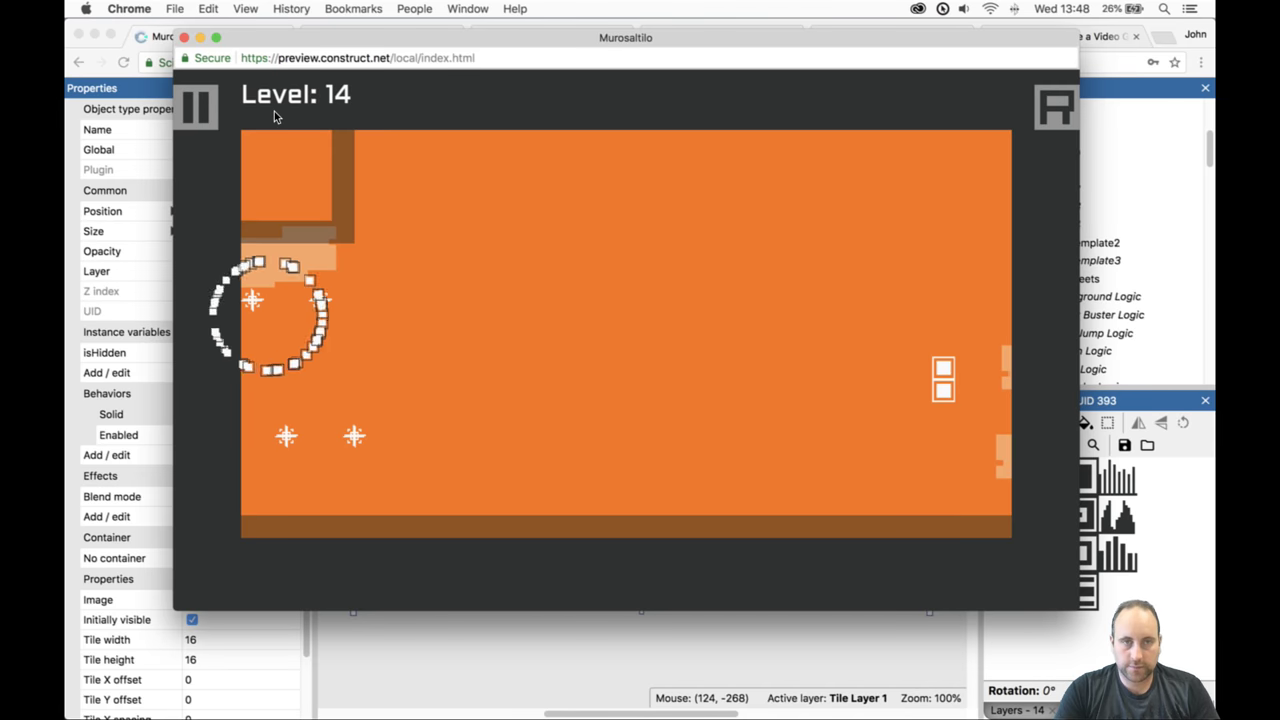
Erase the bottom row of brown floor tiles, undo once, and preview again.
key(super+w)
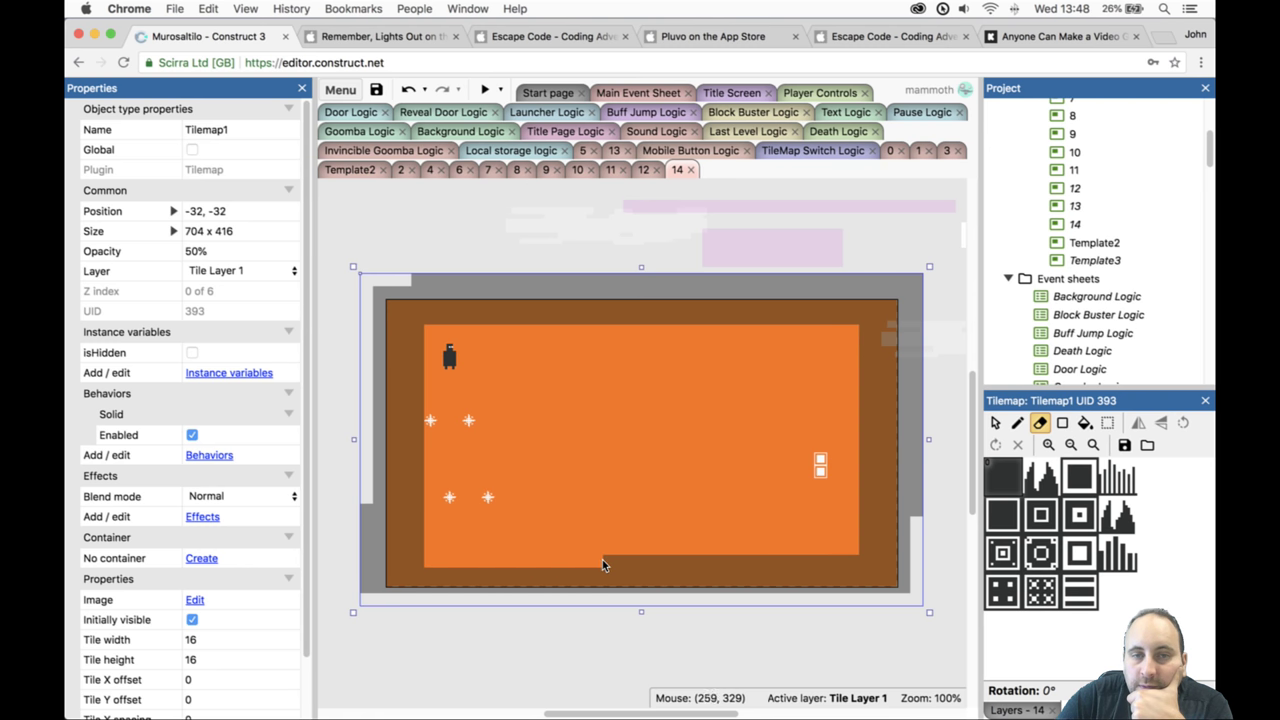
mouse_move(602, 559)
mouse_down()
mouse_move(808, 560)
mouse_move(691, 558)
mouse_up()
key(ctrl+z)
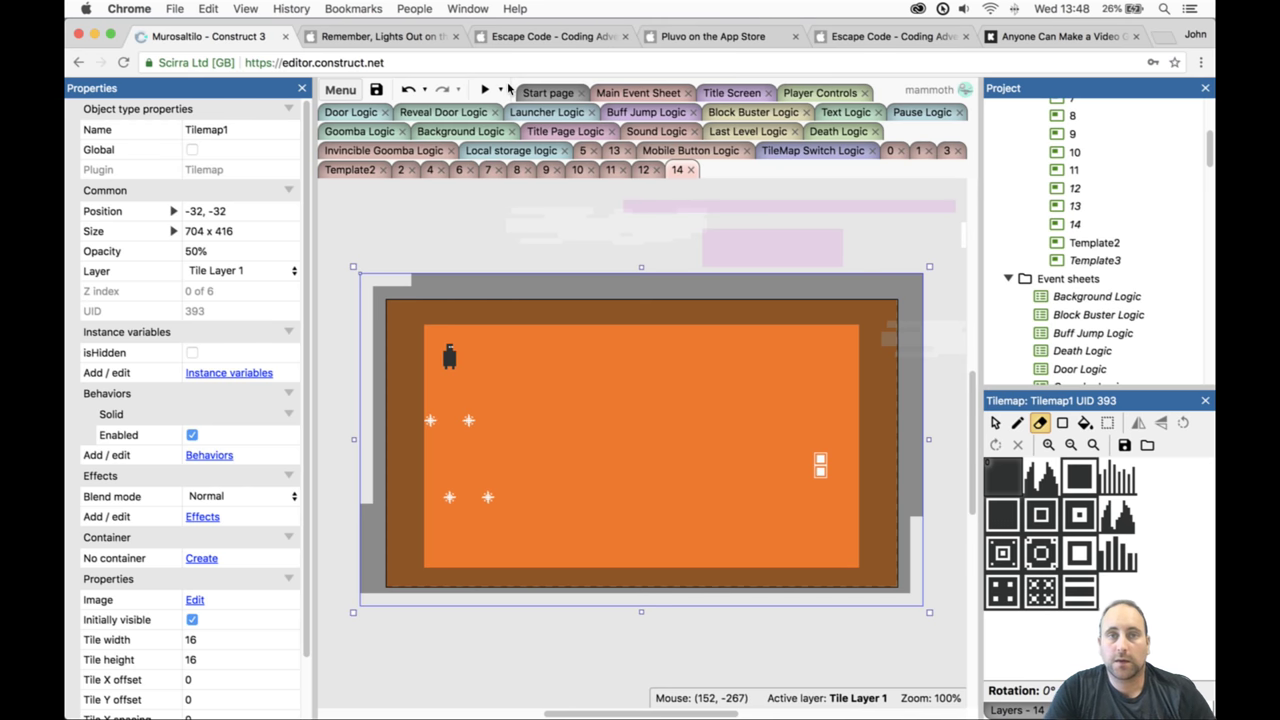
click(486, 90)
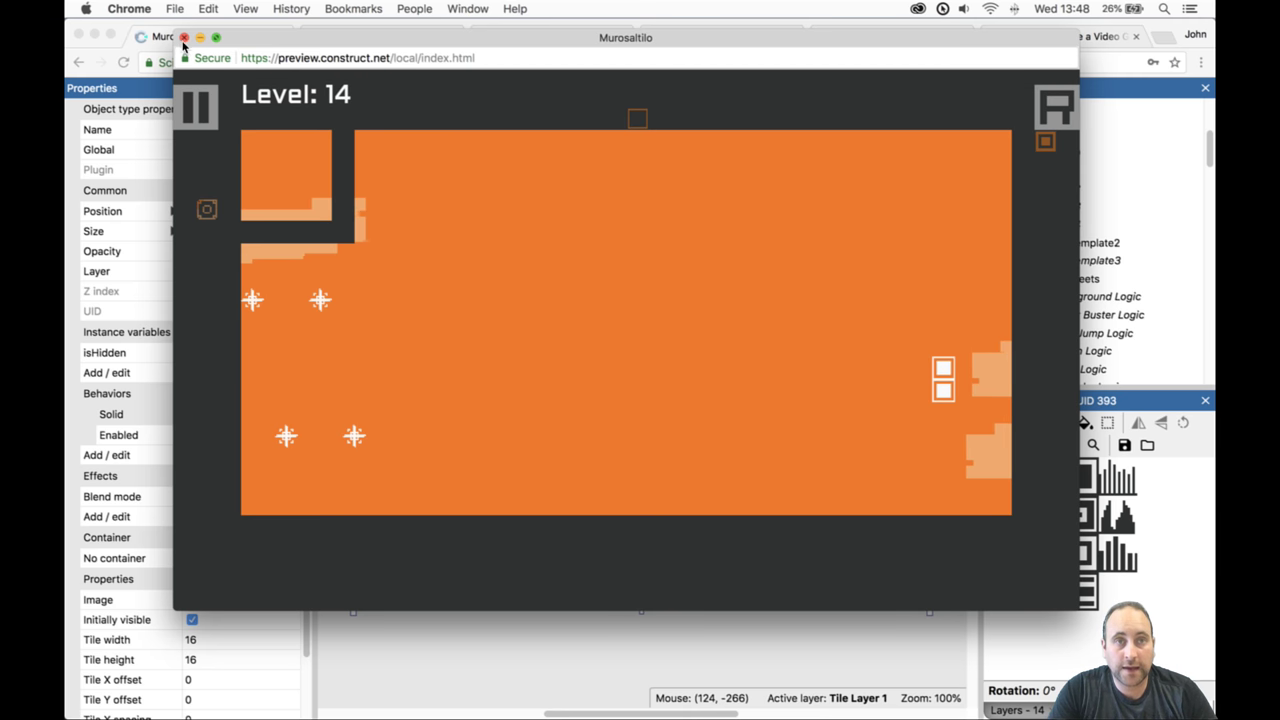
key(super+w)
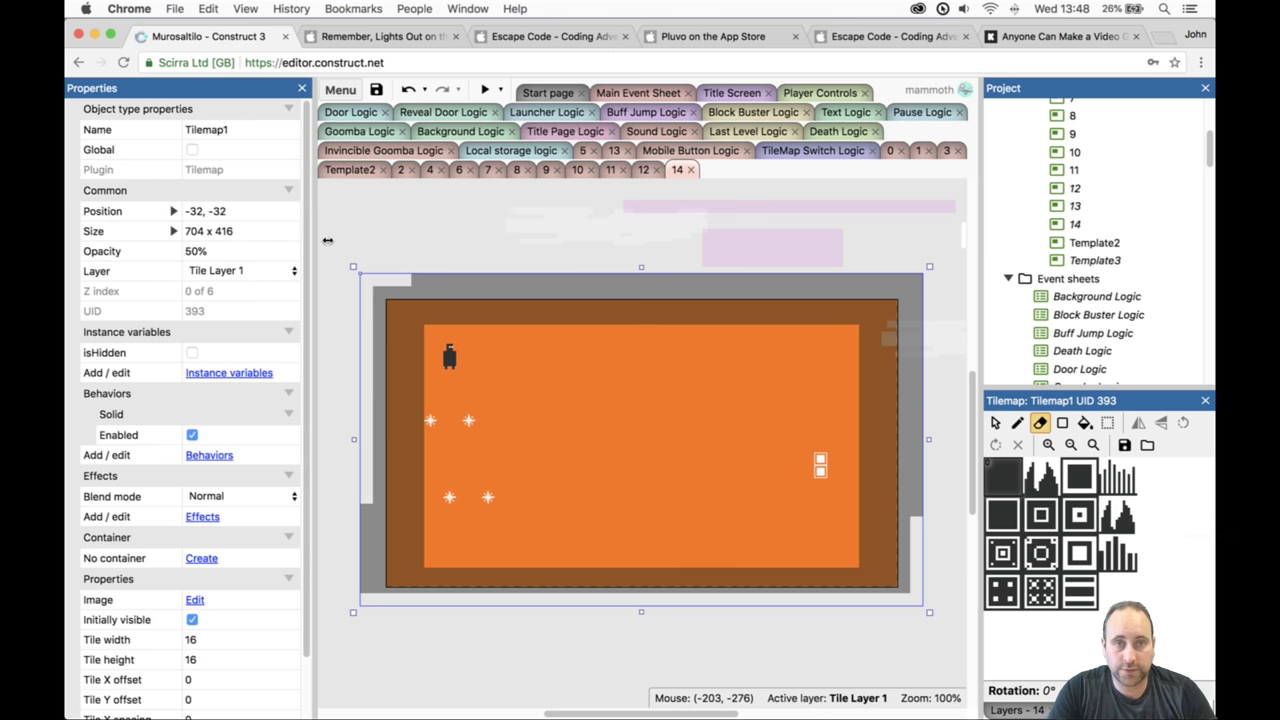
Move the player start to the lower-left floor at 64, 288 and playtest running and jumping.
click(996, 423)
drag(448, 361, 434, 530)
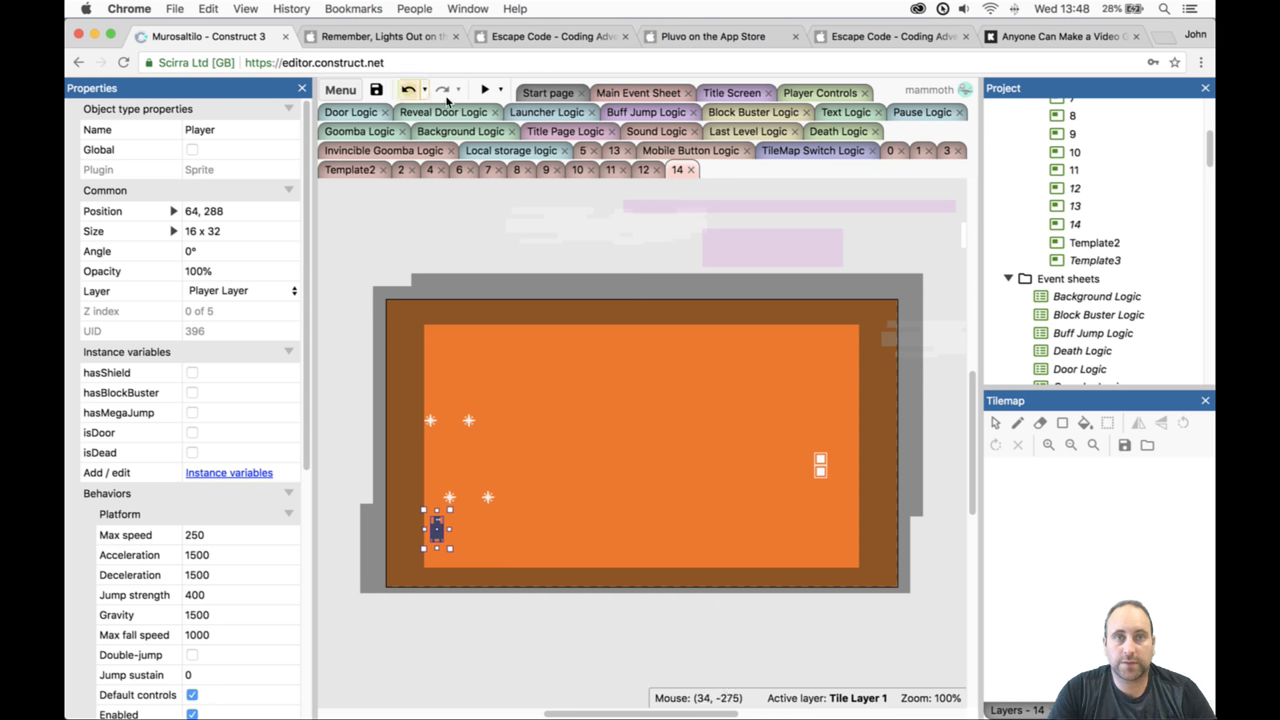
click(484, 91)
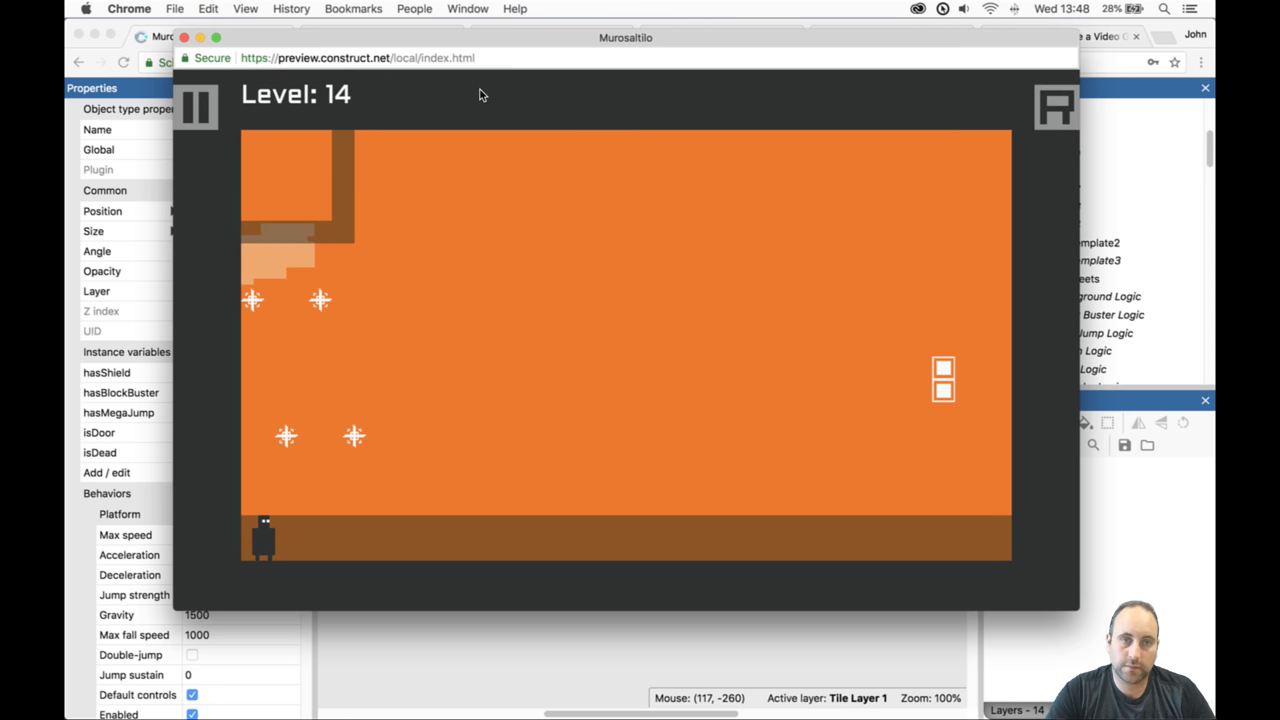
key(Right)
key(Up)
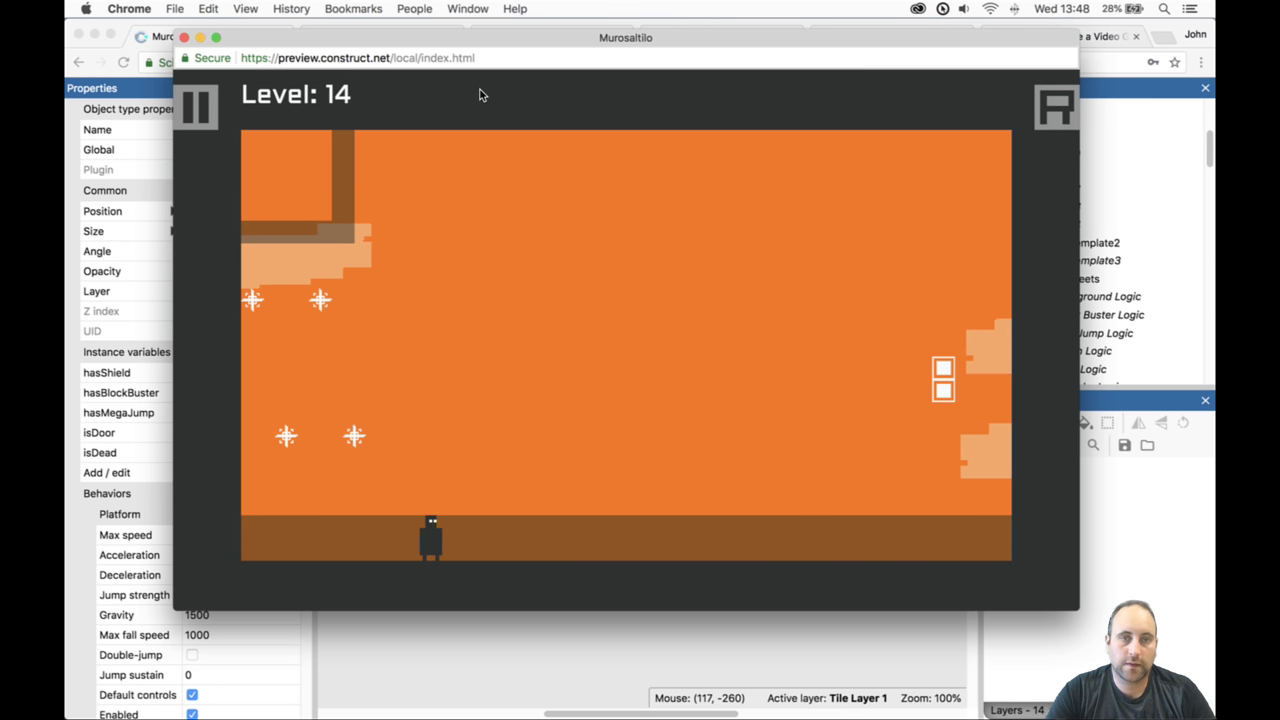
key(Up)
key(Up)
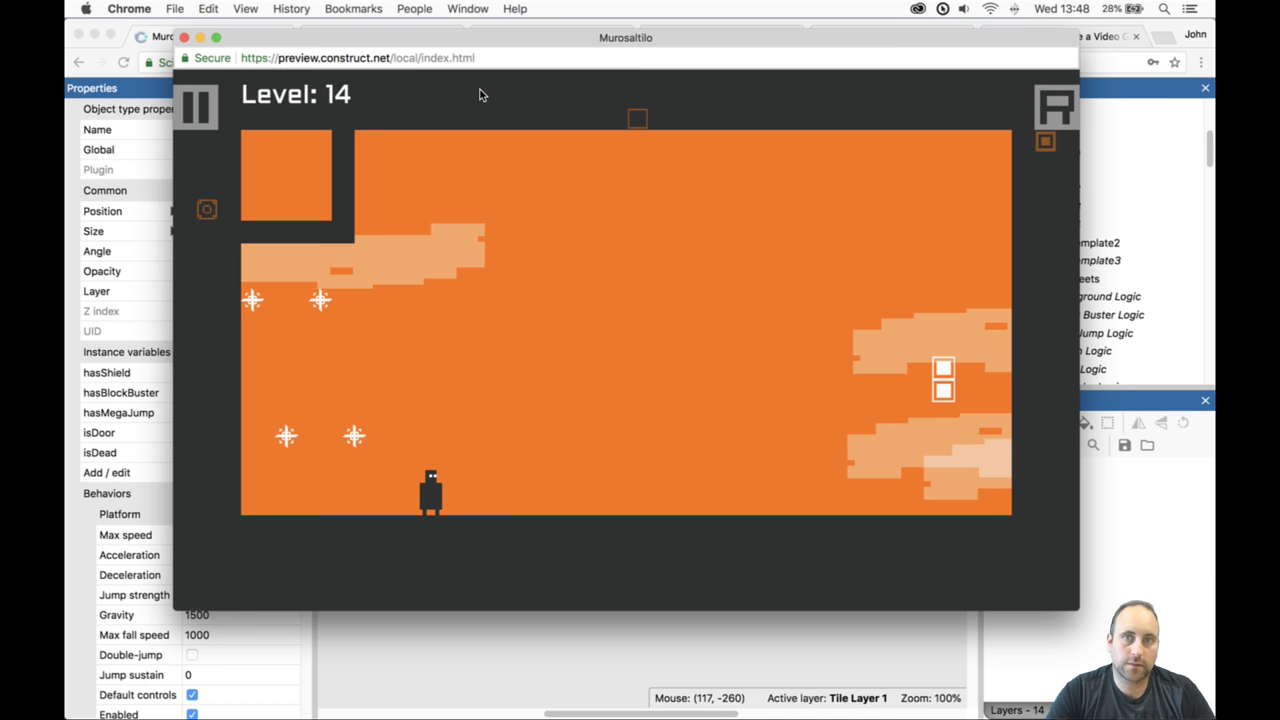
key(Up)
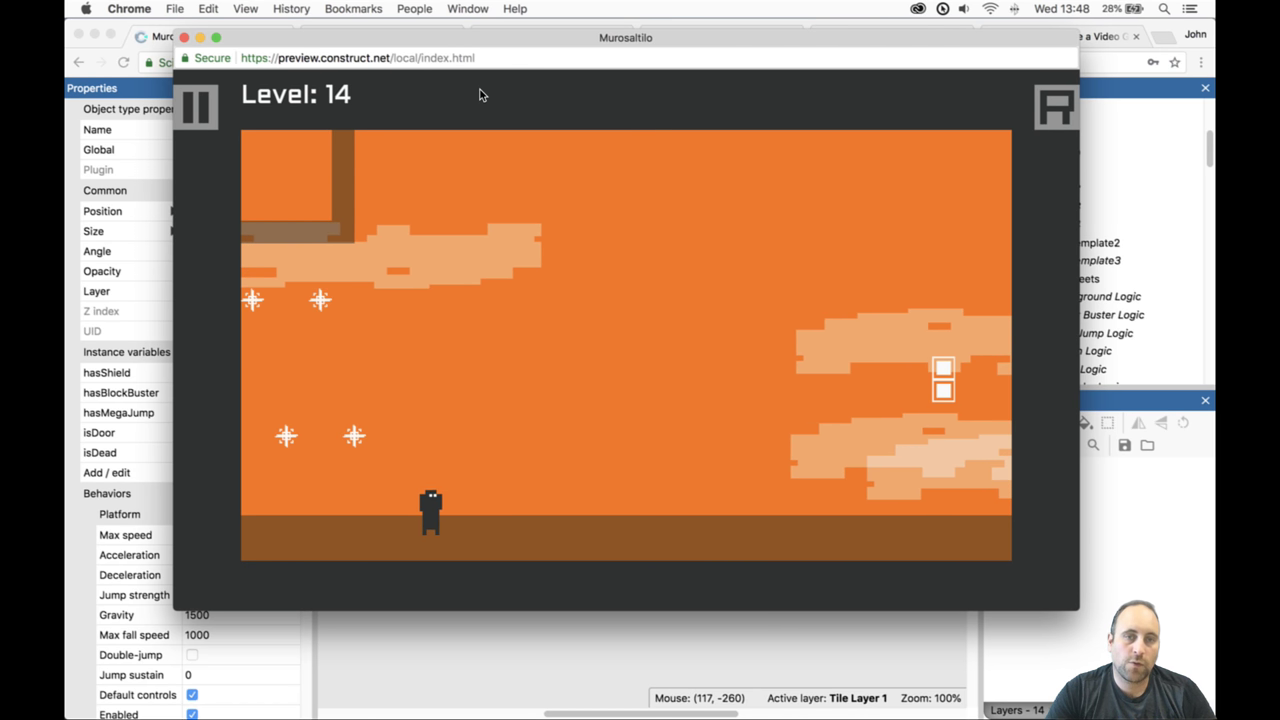
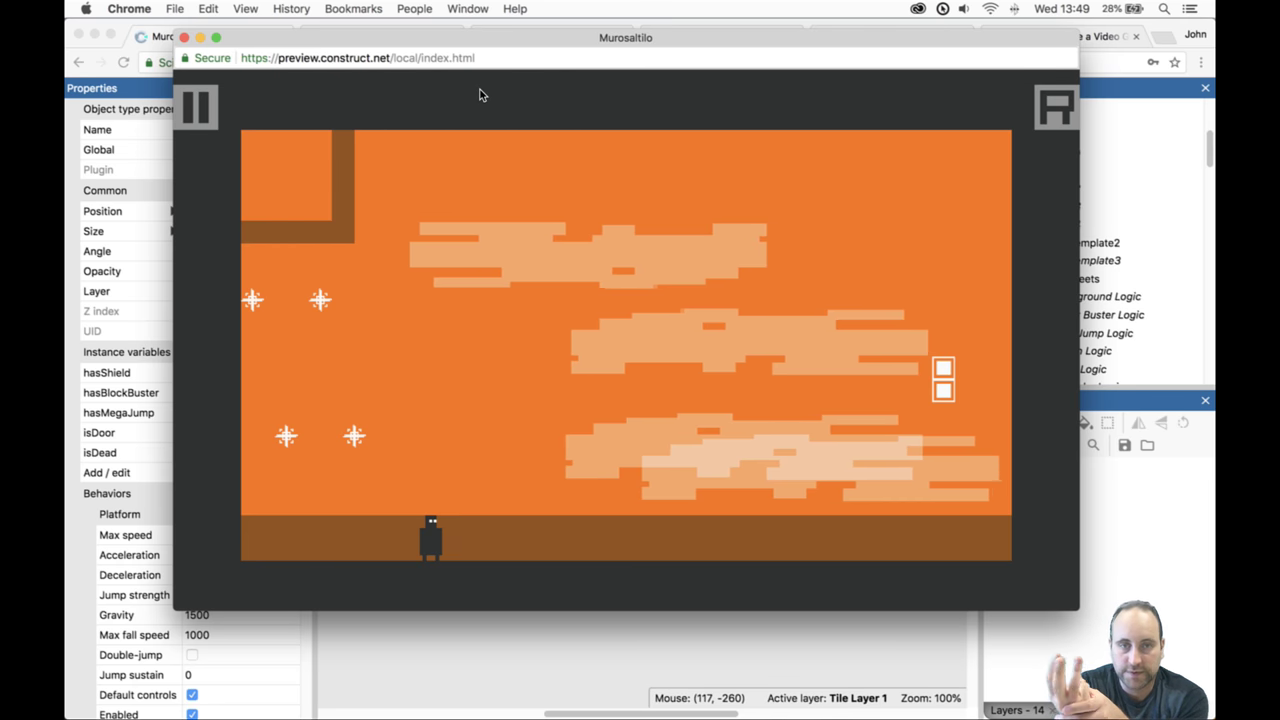
Jump and walk the character left and right across the level preview, then close it.
key(Up)
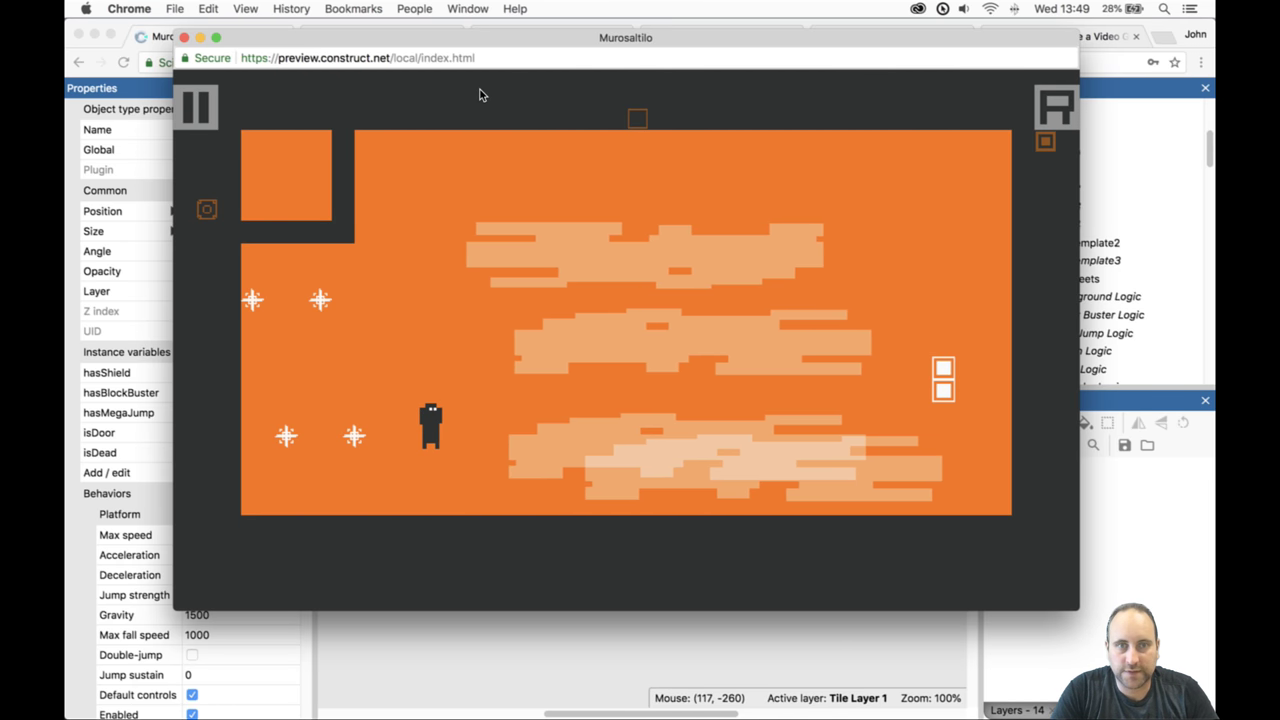
key(Up)
key(Up)
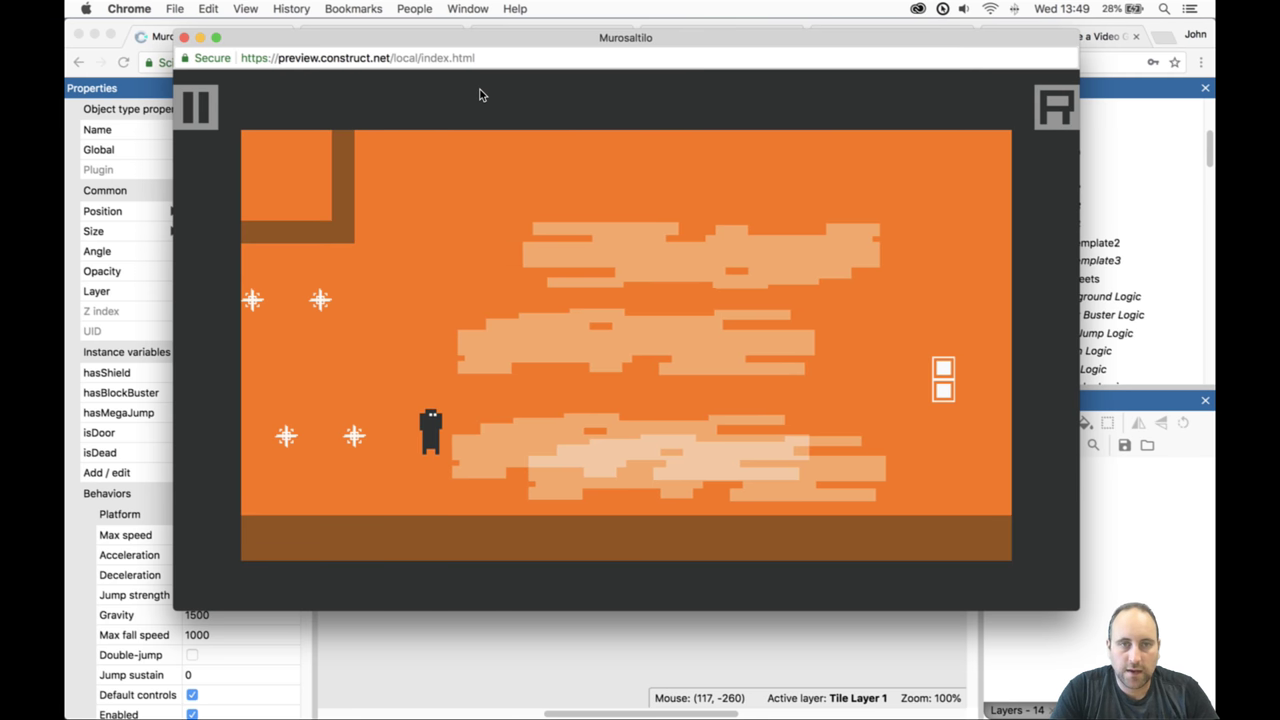
key(Up)
key(Up)
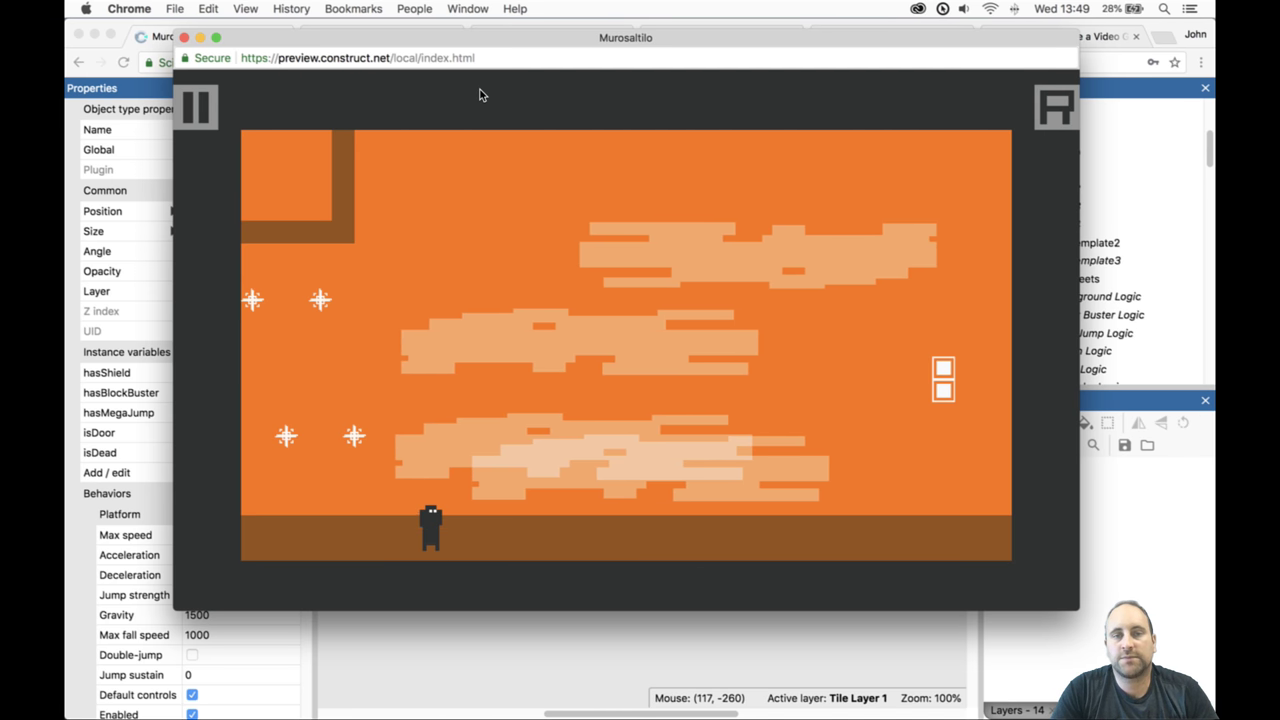
key(Right)
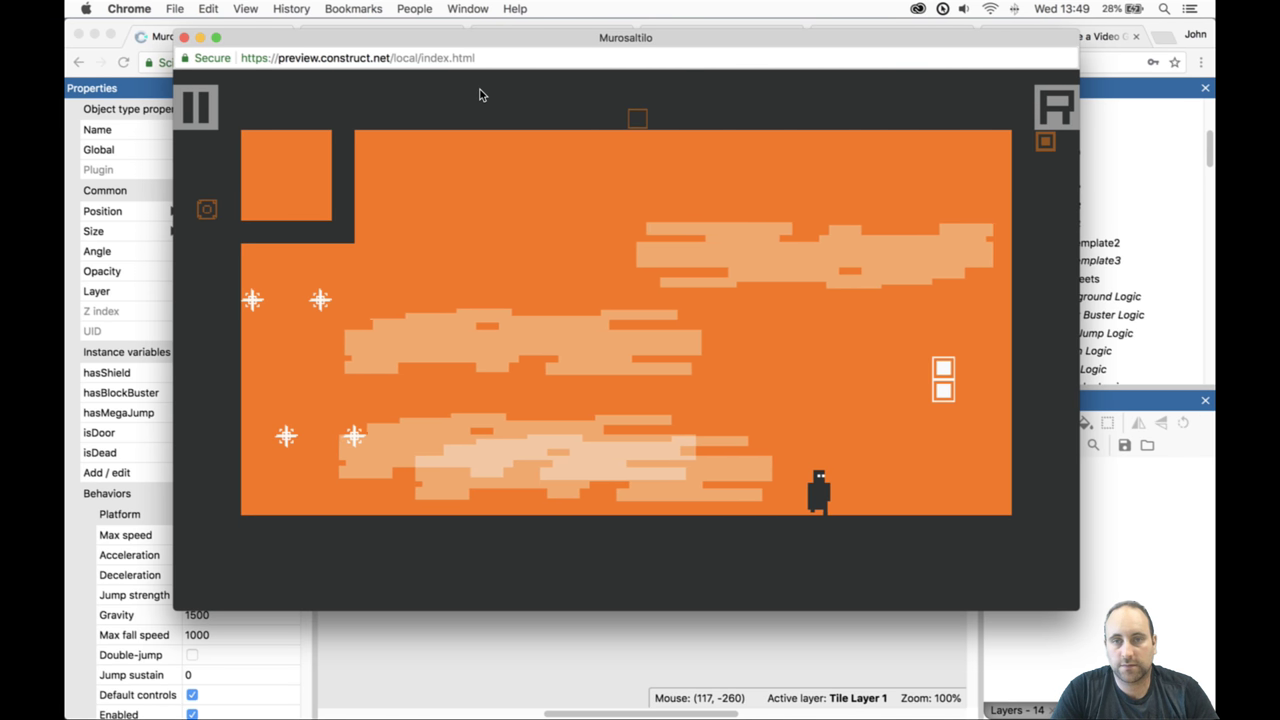
key(Left)
key(Up)
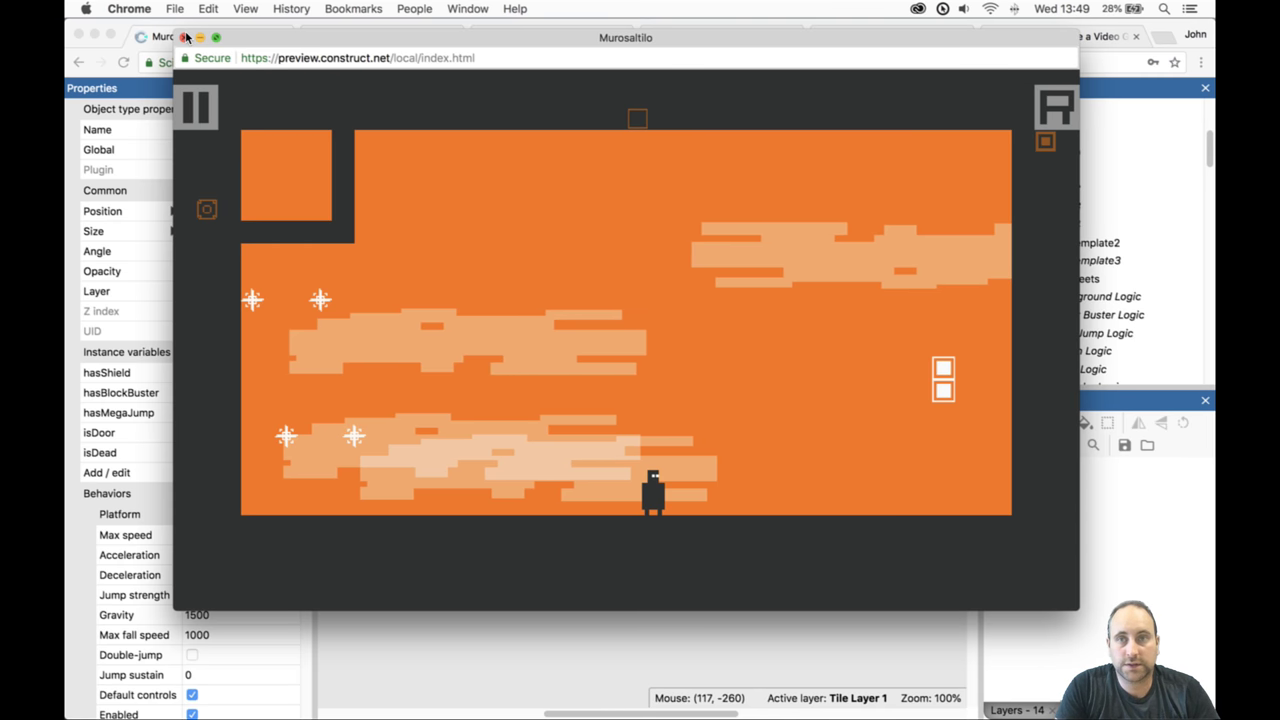
click(185, 37)
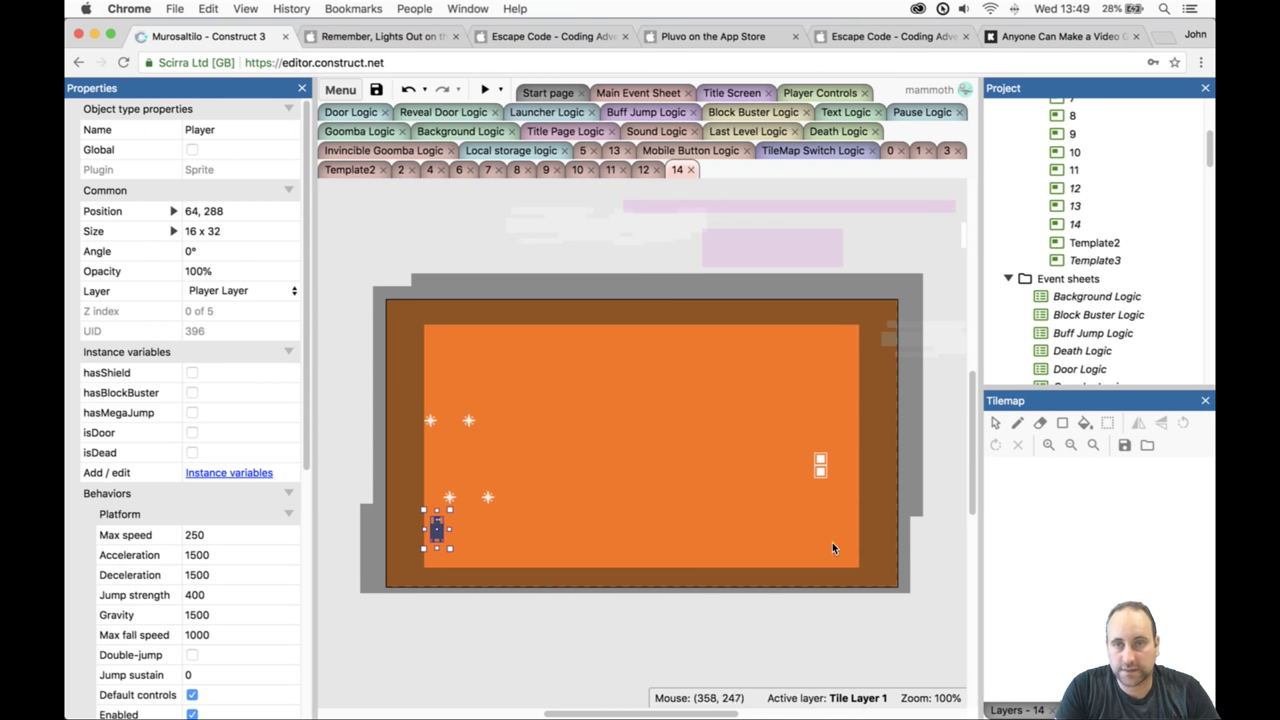
In the Layers list, lock Tile Layer 1 and turn on Tile Layer0's visibility.
click(1012, 709)
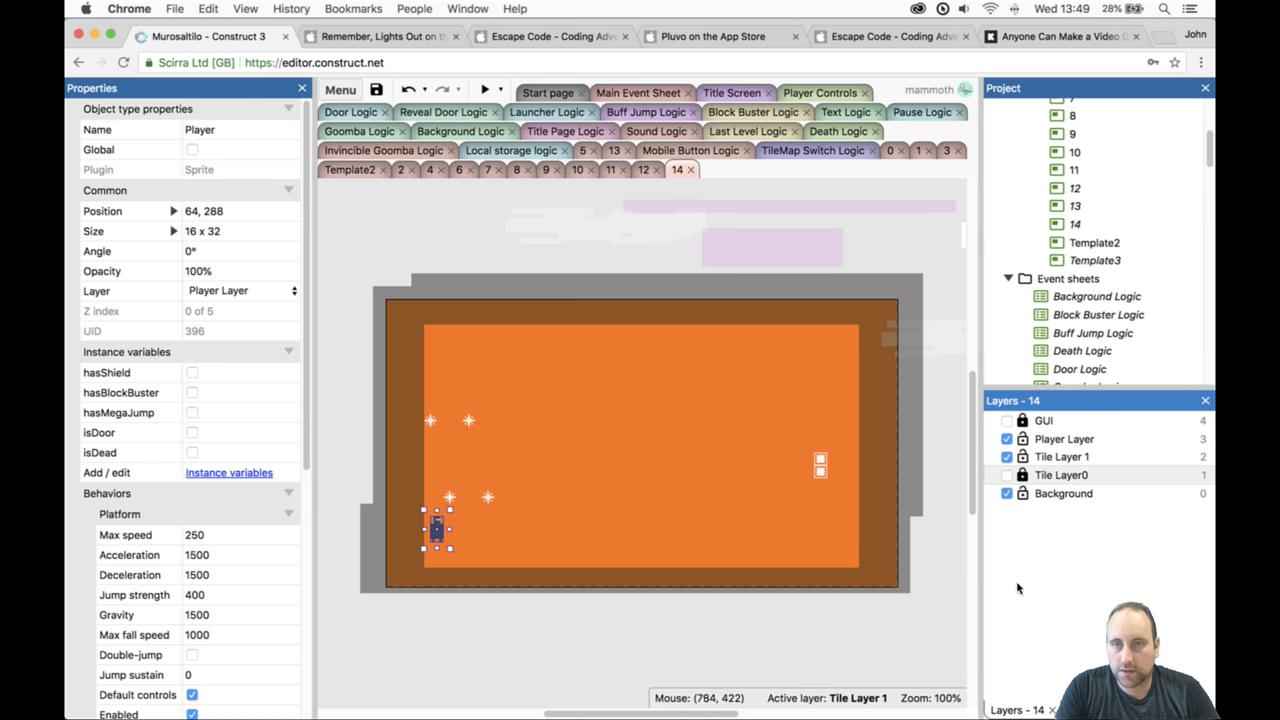
click(1023, 457)
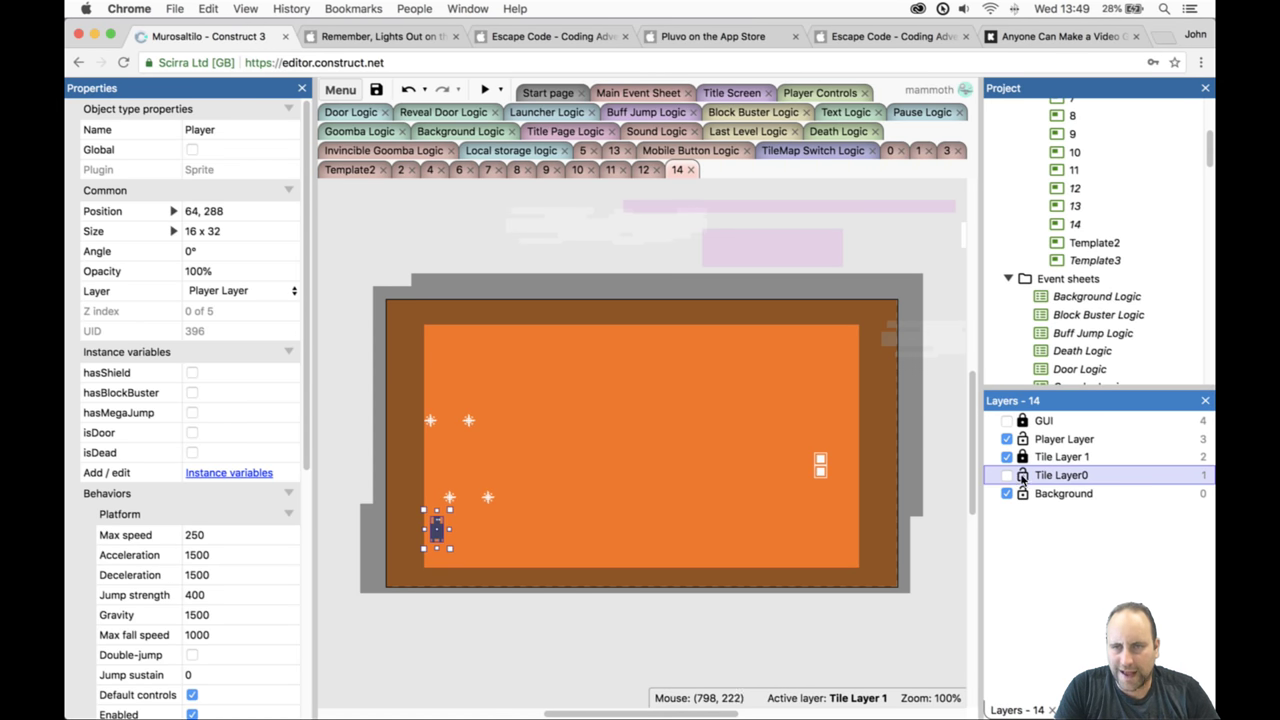
click(1006, 476)
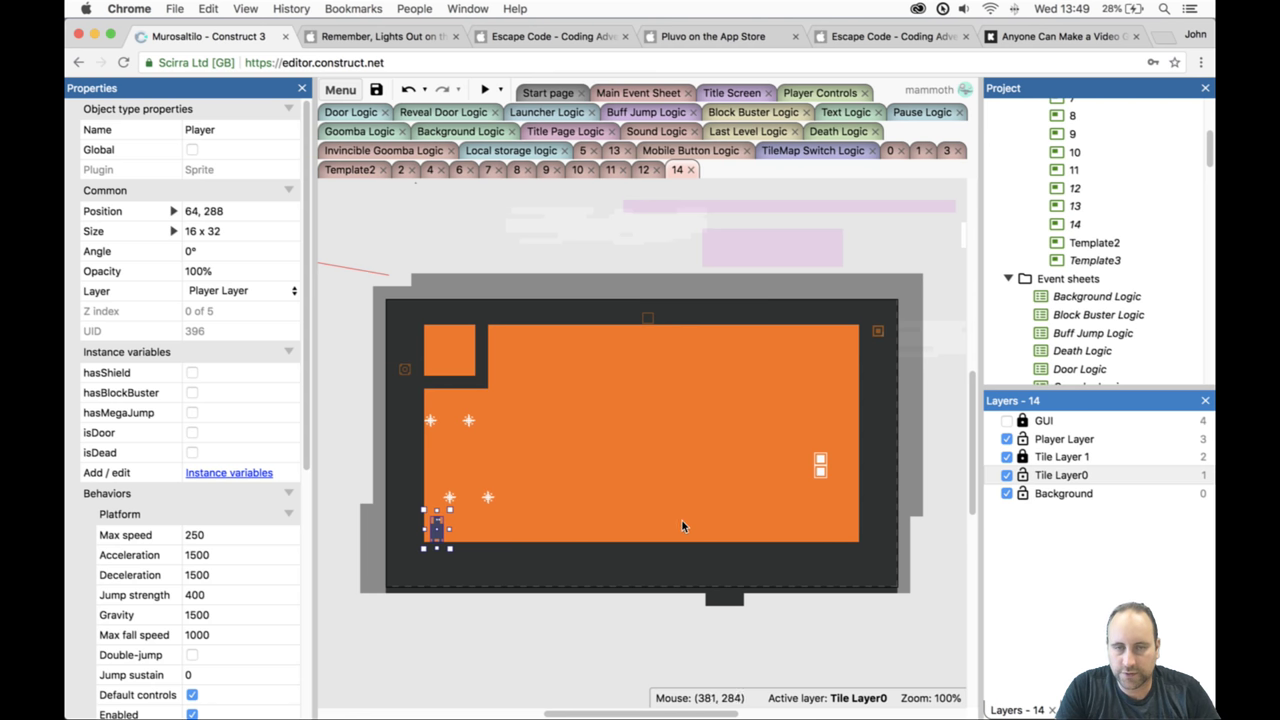
click(1021, 458)
click(1022, 475)
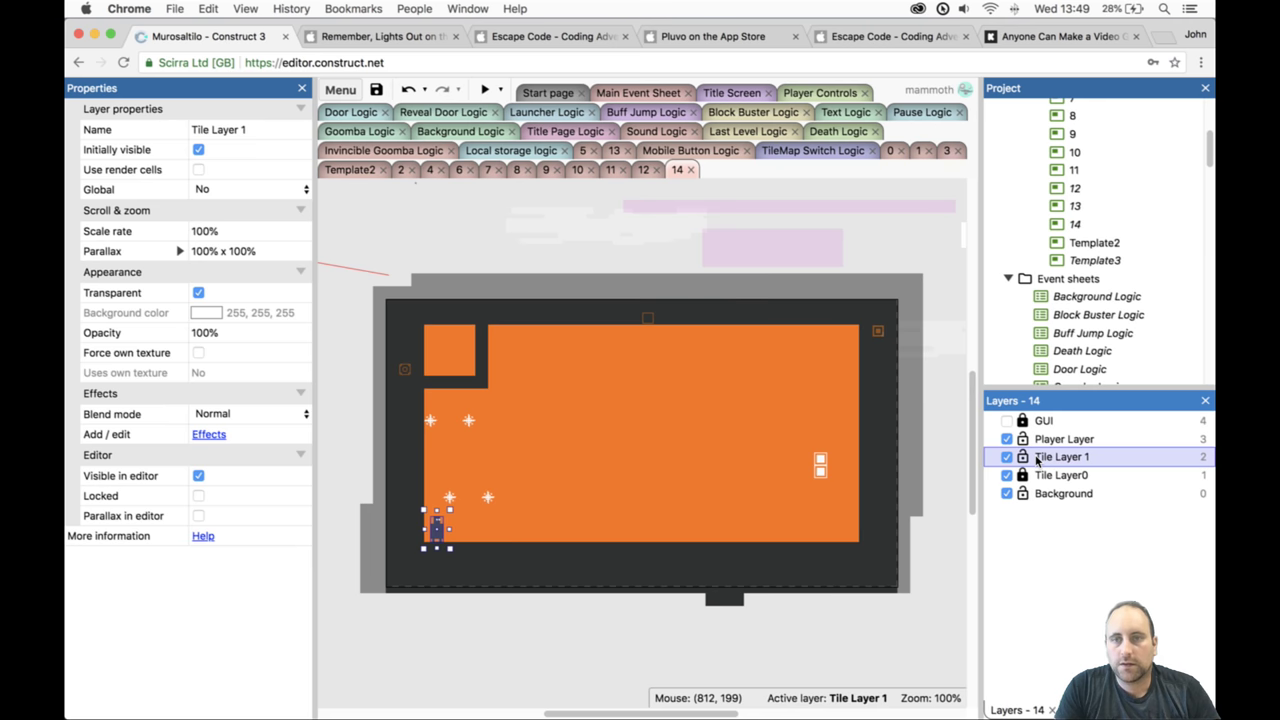
double_click(1036, 458)
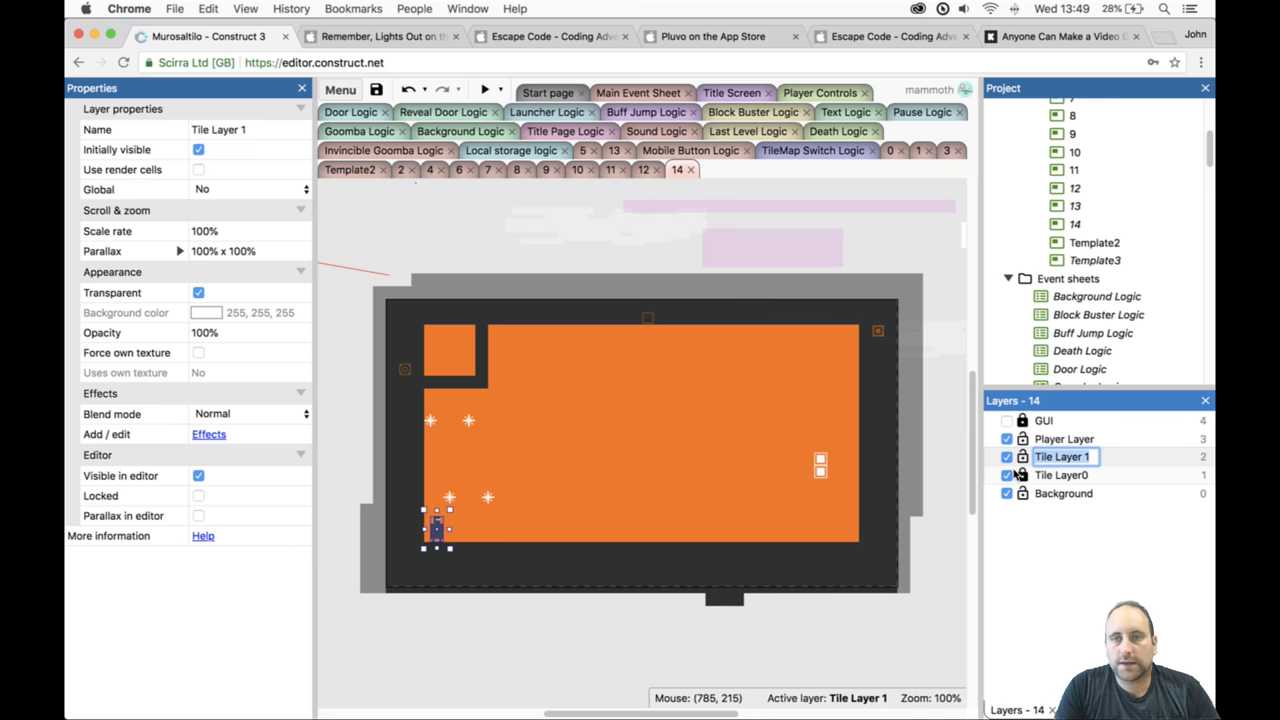
click(838, 623)
Select Tilemap1 with the rectangle tool and the first solid tile.
click(1092, 708)
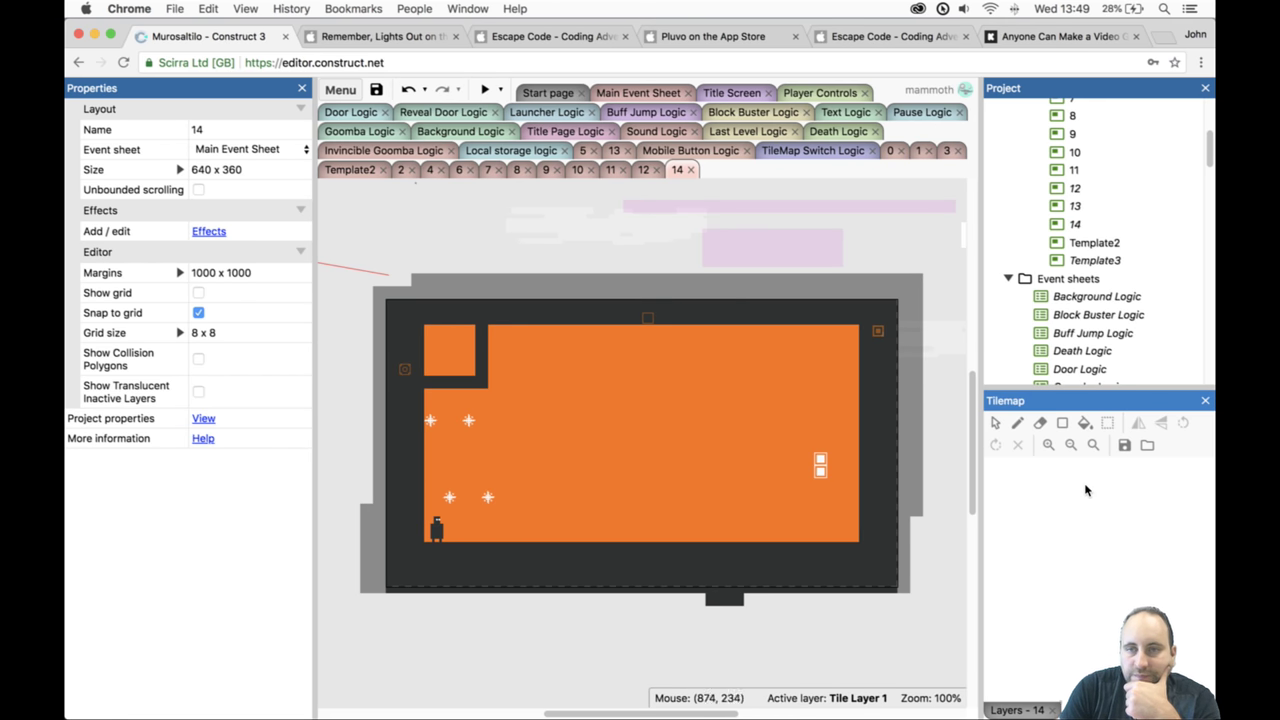
click(768, 491)
click(1003, 476)
click(1062, 424)
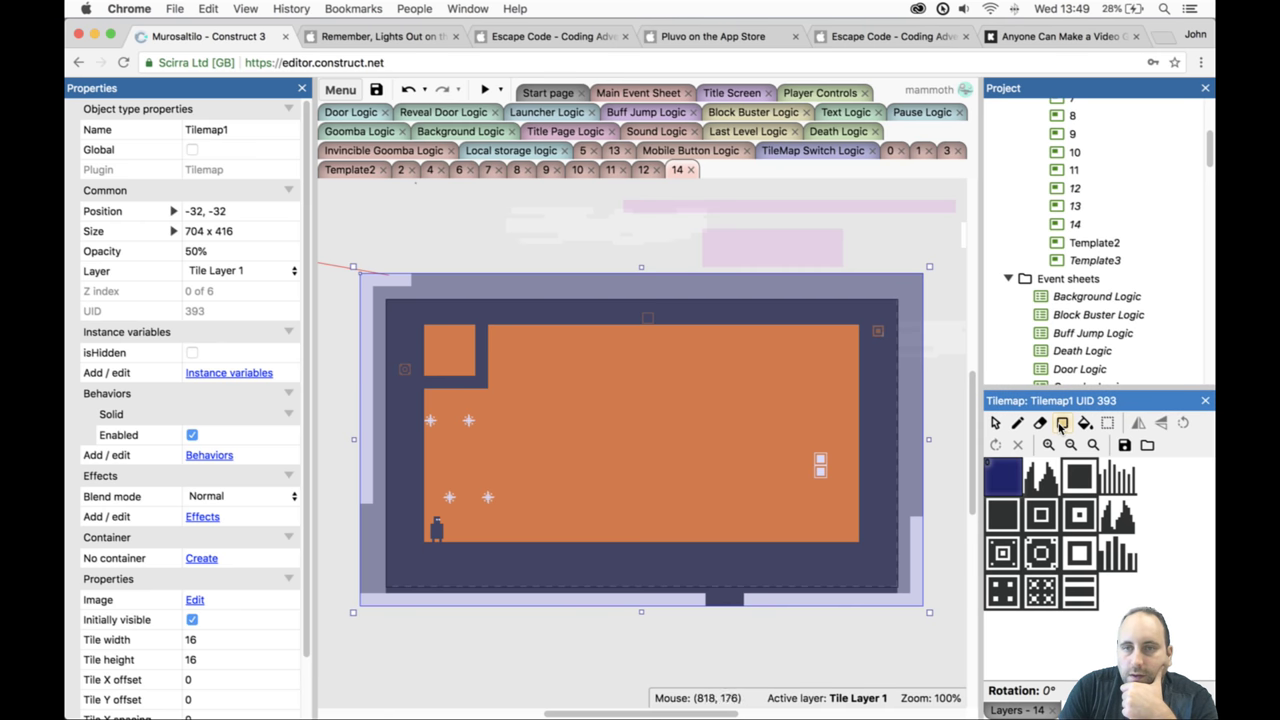
click(1020, 424)
click(1062, 424)
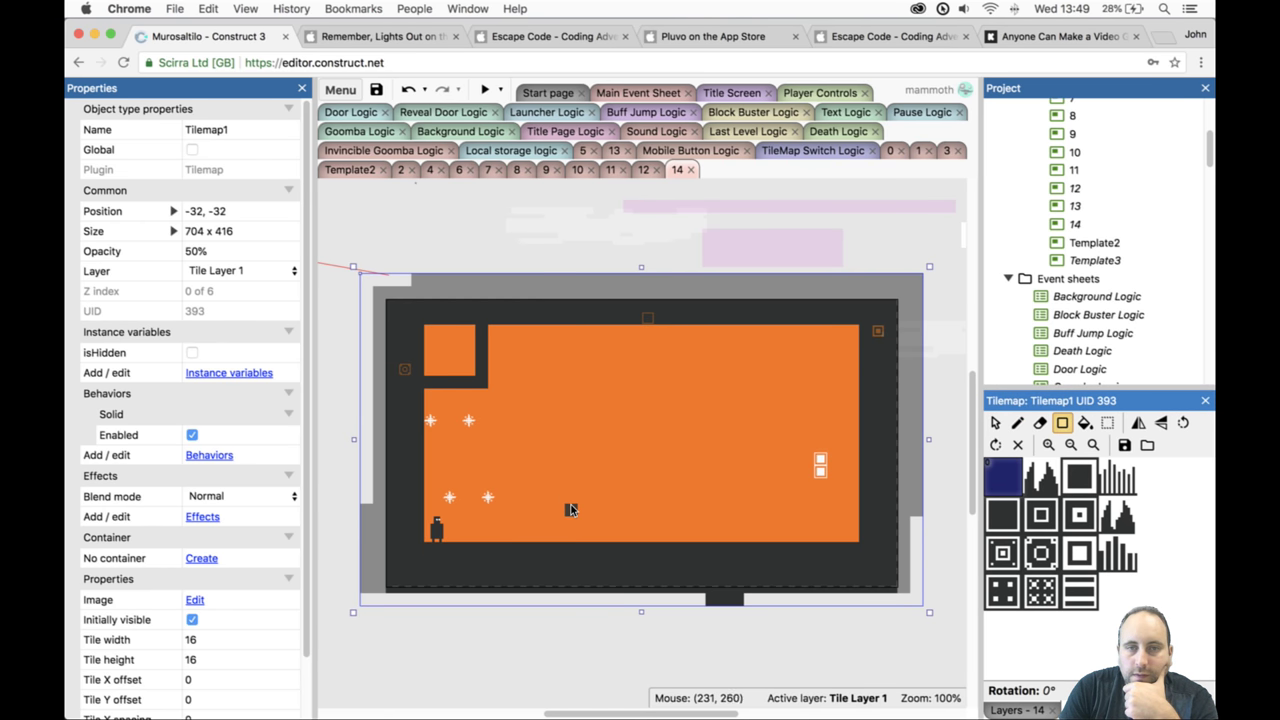
Draw brown pillars of varying heights along the floor and launch a preview.
drag(572, 500, 617, 537)
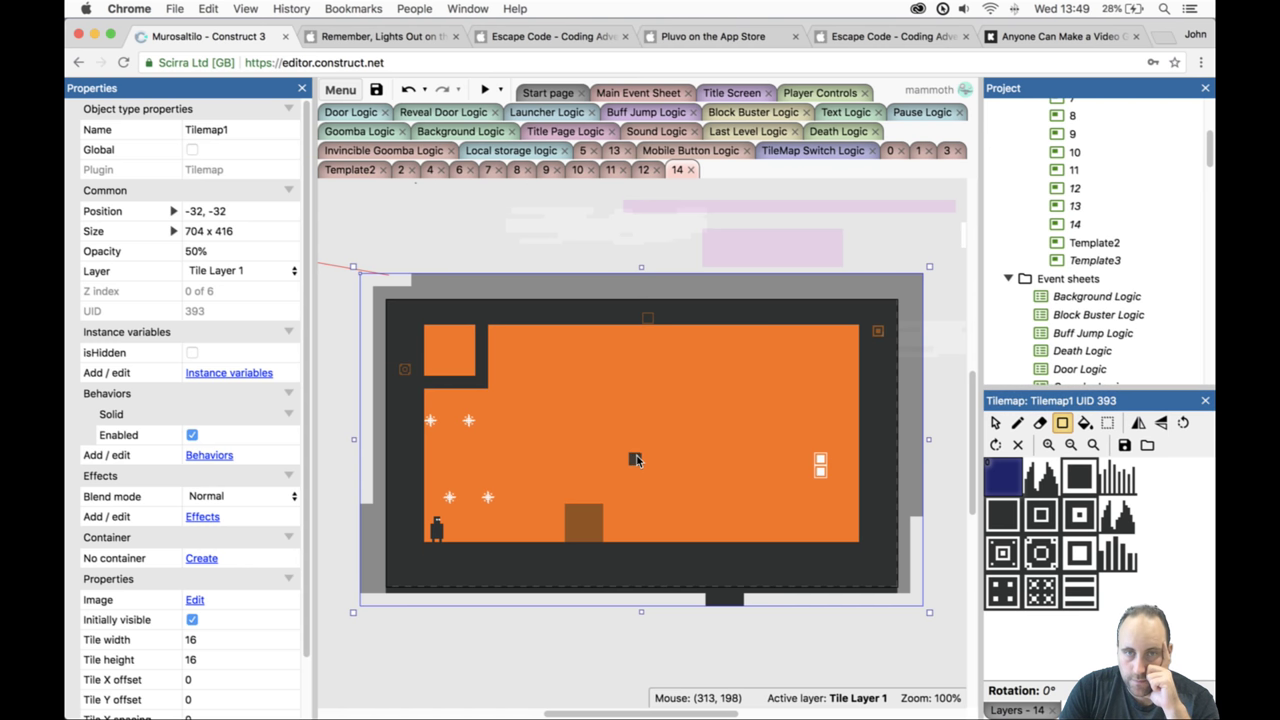
drag(658, 533, 658, 534)
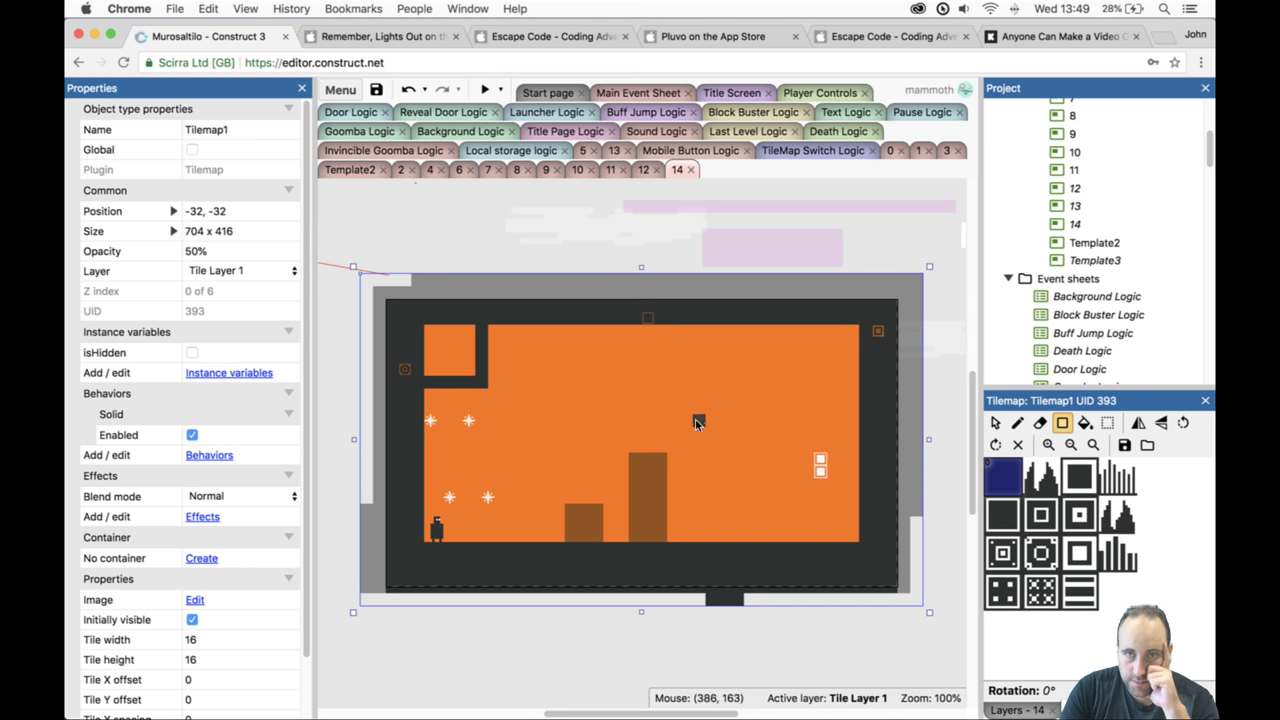
drag(697, 411, 723, 531)
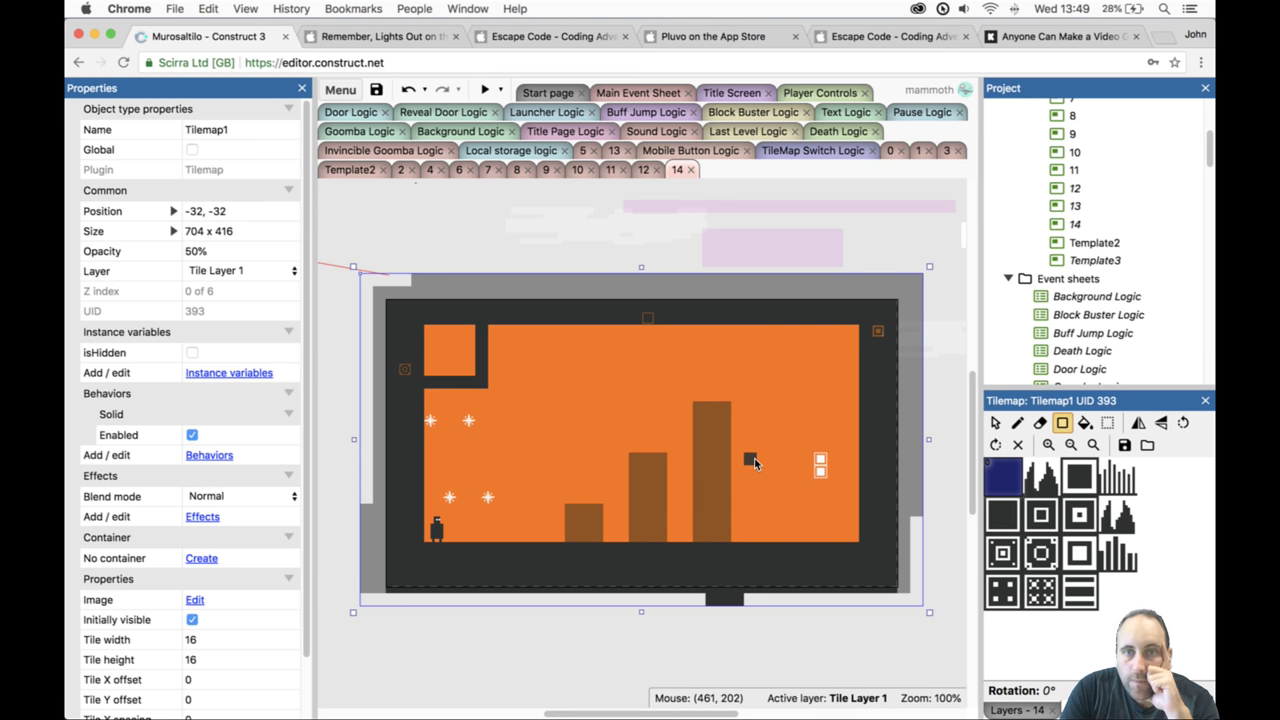
drag(781, 523, 856, 542)
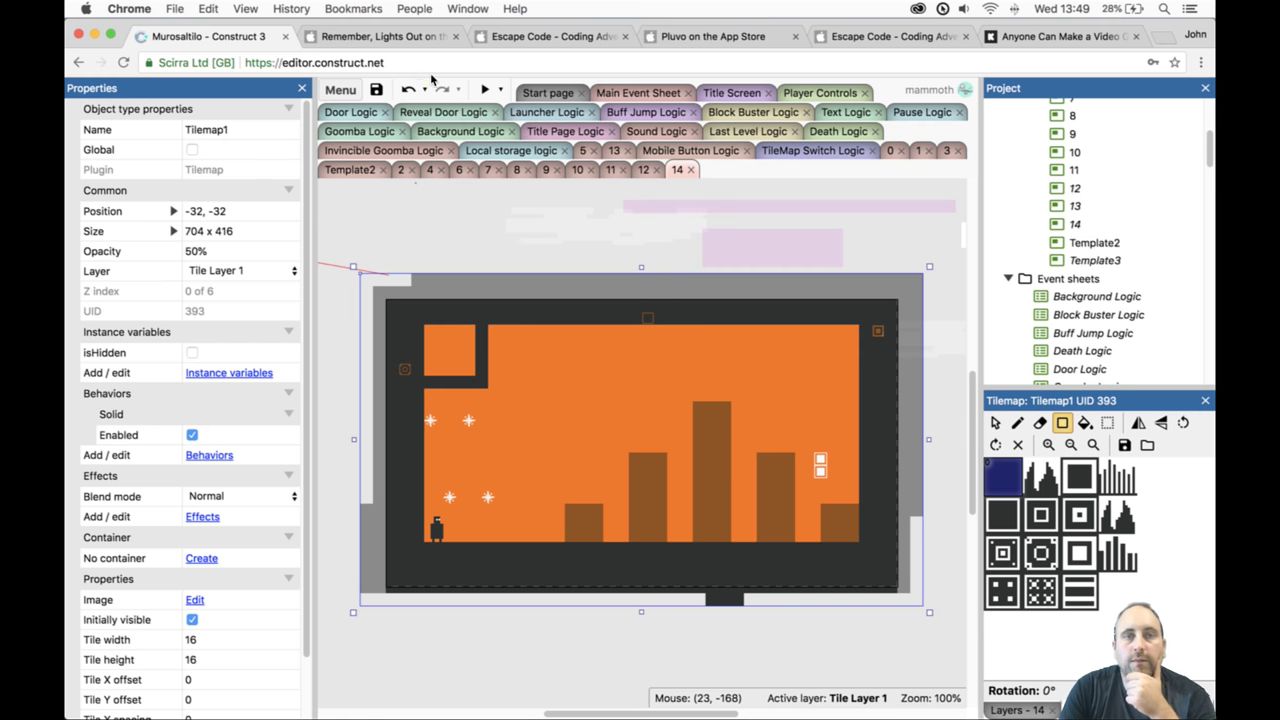
click(483, 90)
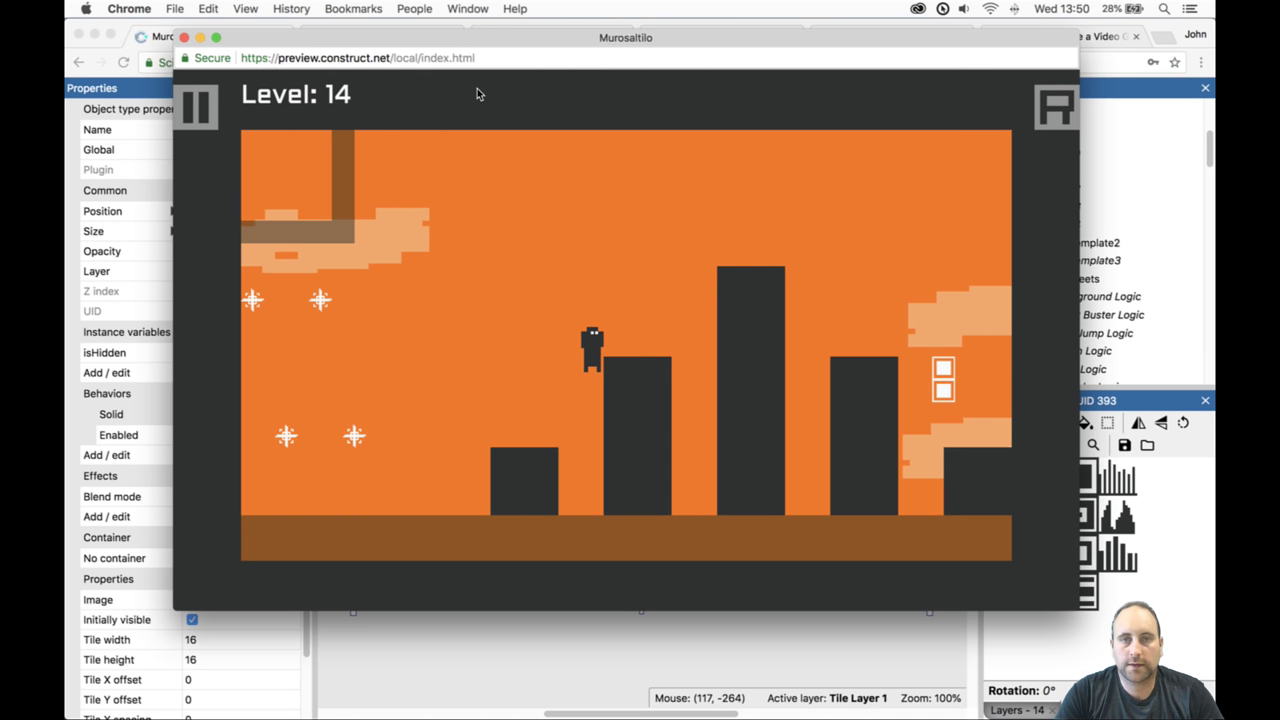
Run and jump the character onto the new pillars, then close the preview.
key(Left)
key(Up)
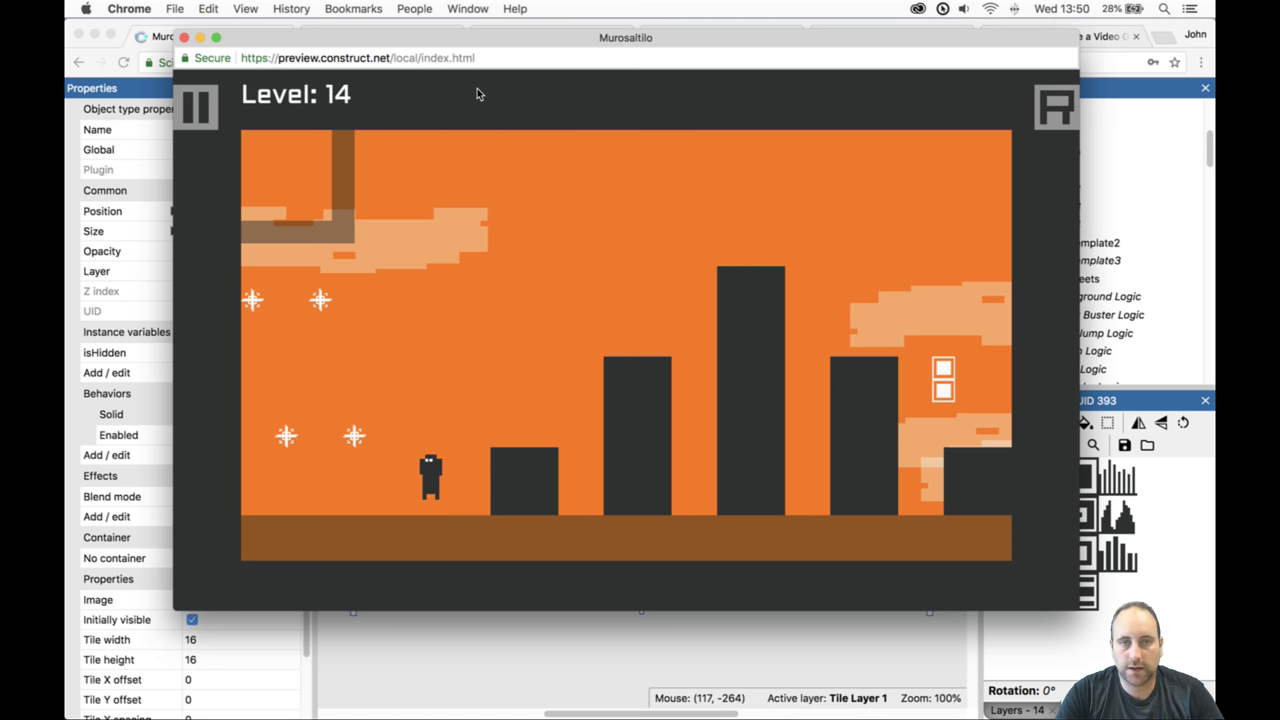
key(Right)
key(Up)
key(Left)
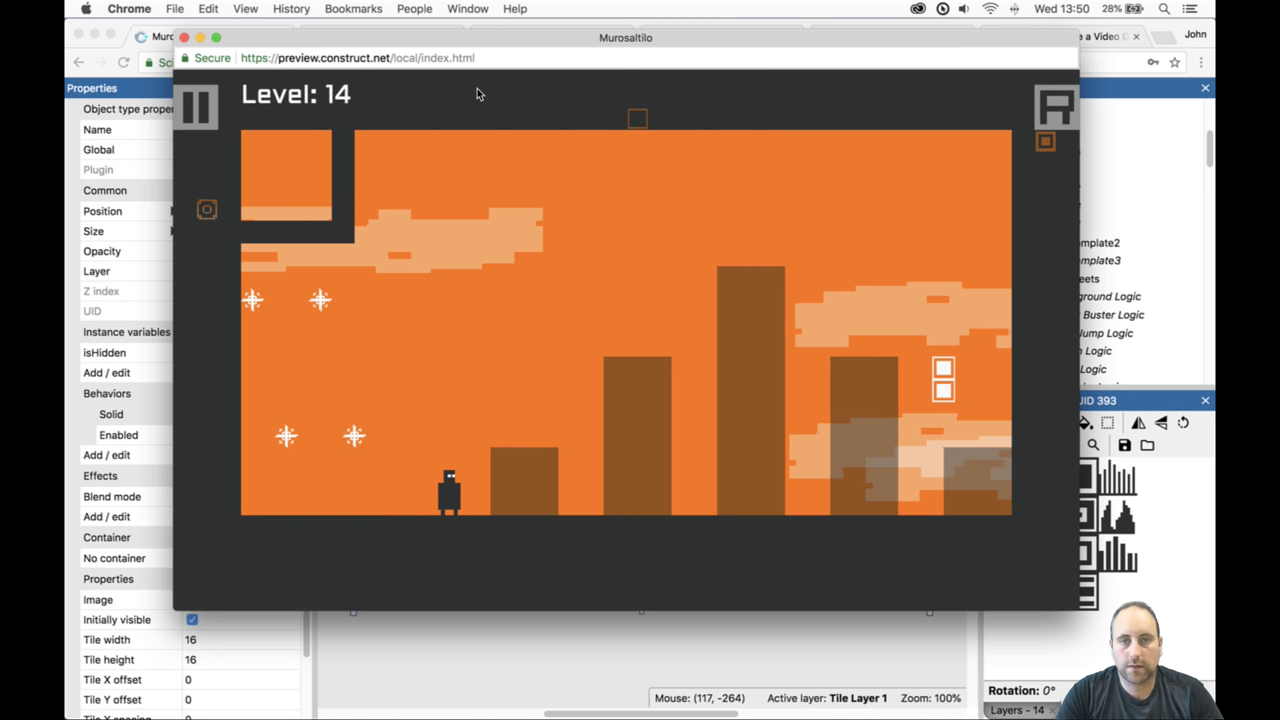
key(Up)
key(Right)
key(Left)
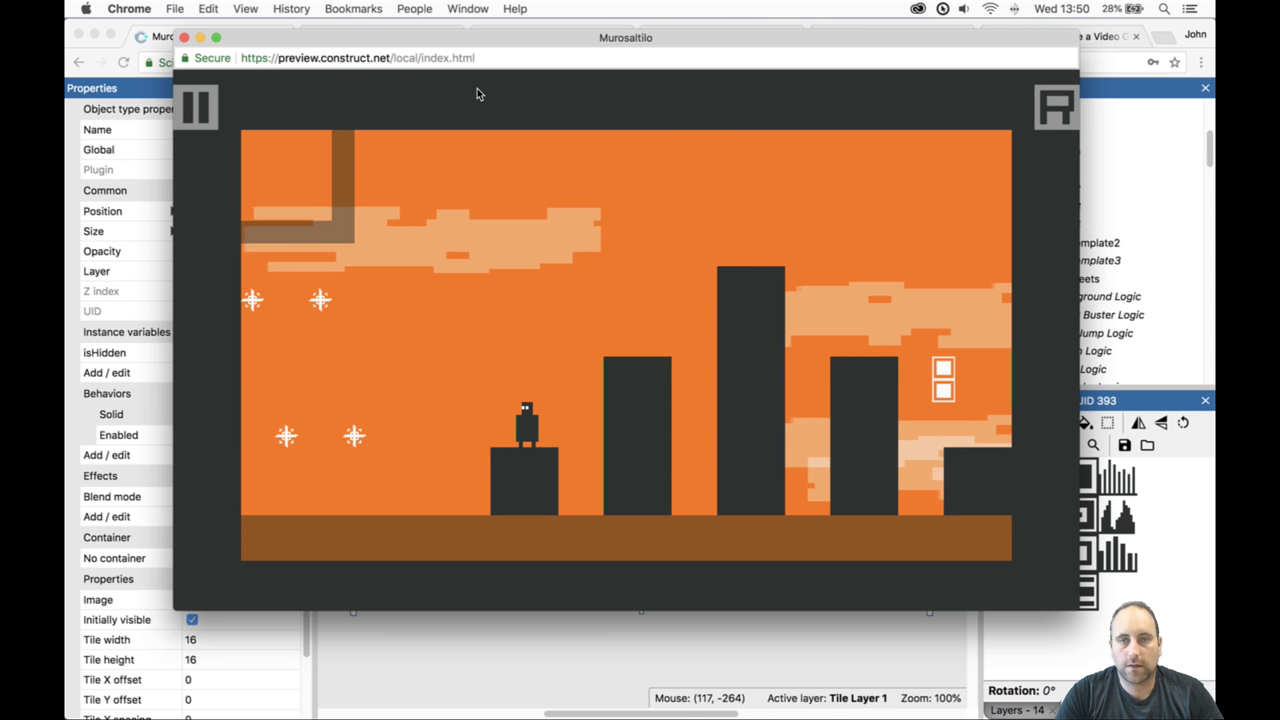
key(Up)
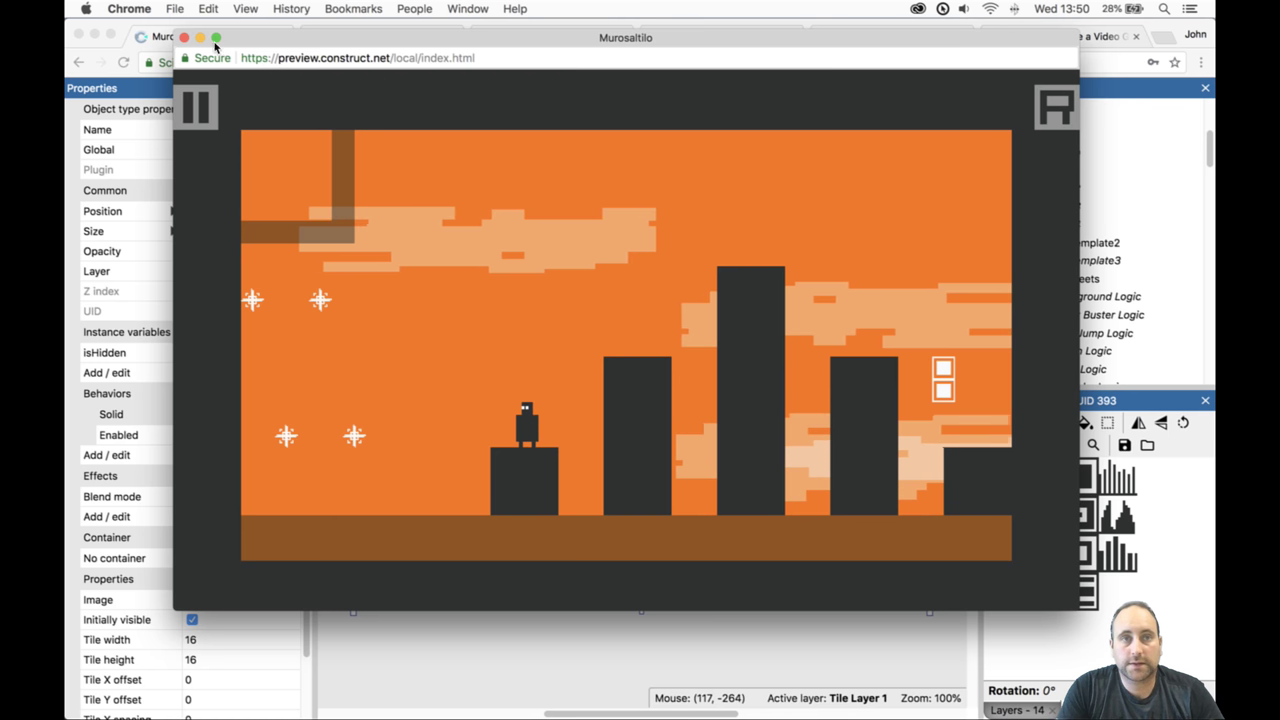
click(185, 37)
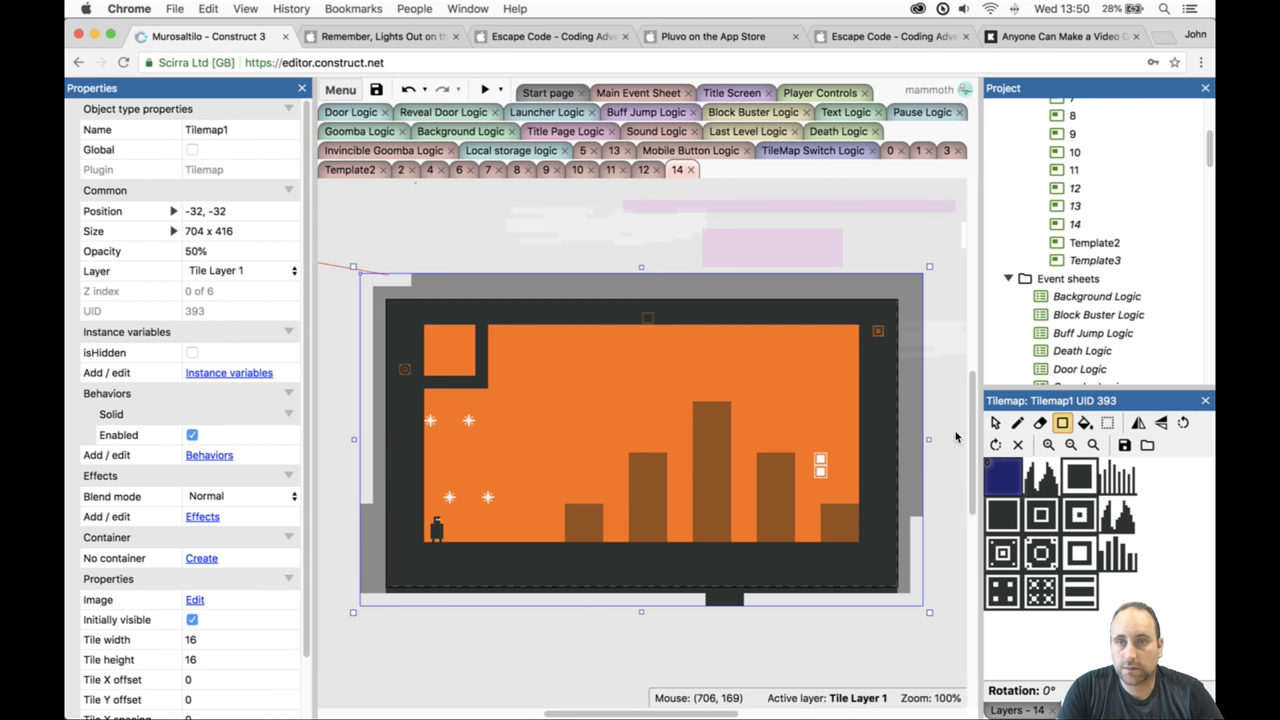
On Tile Layer0's Tilemap0, paint dark rectangles over the second and fourth pillars.
click(899, 655)
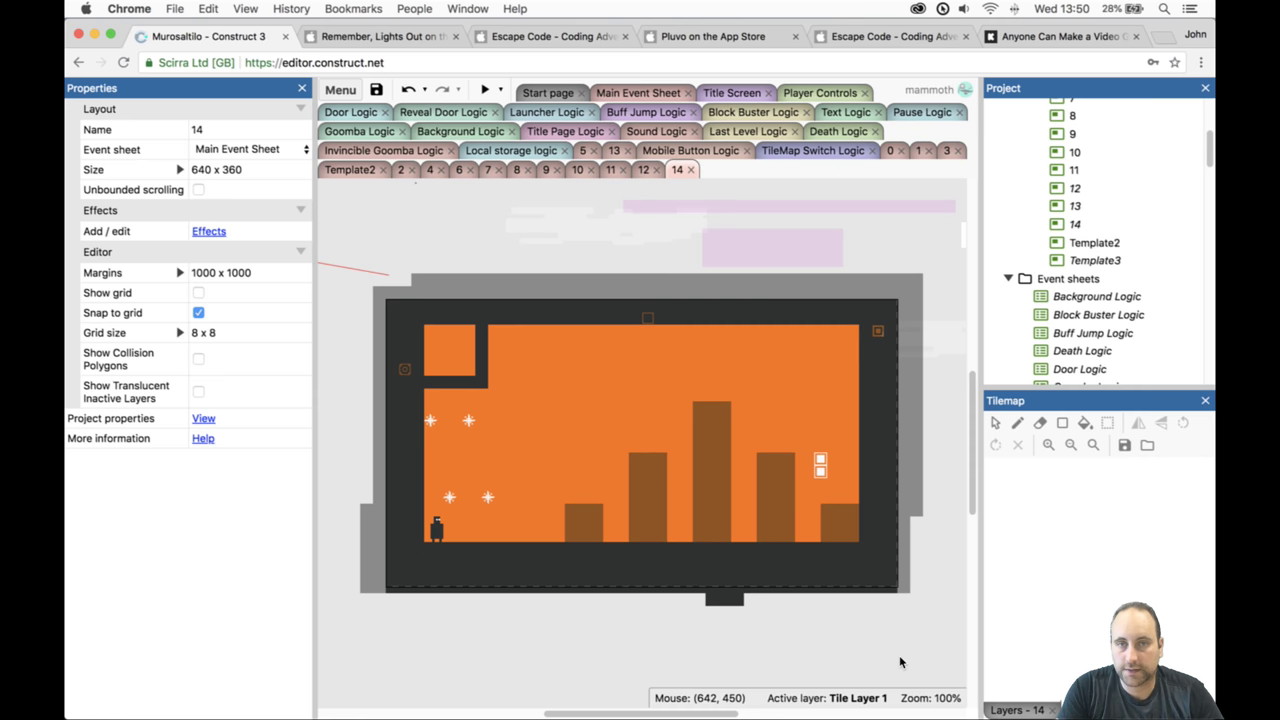
click(1022, 708)
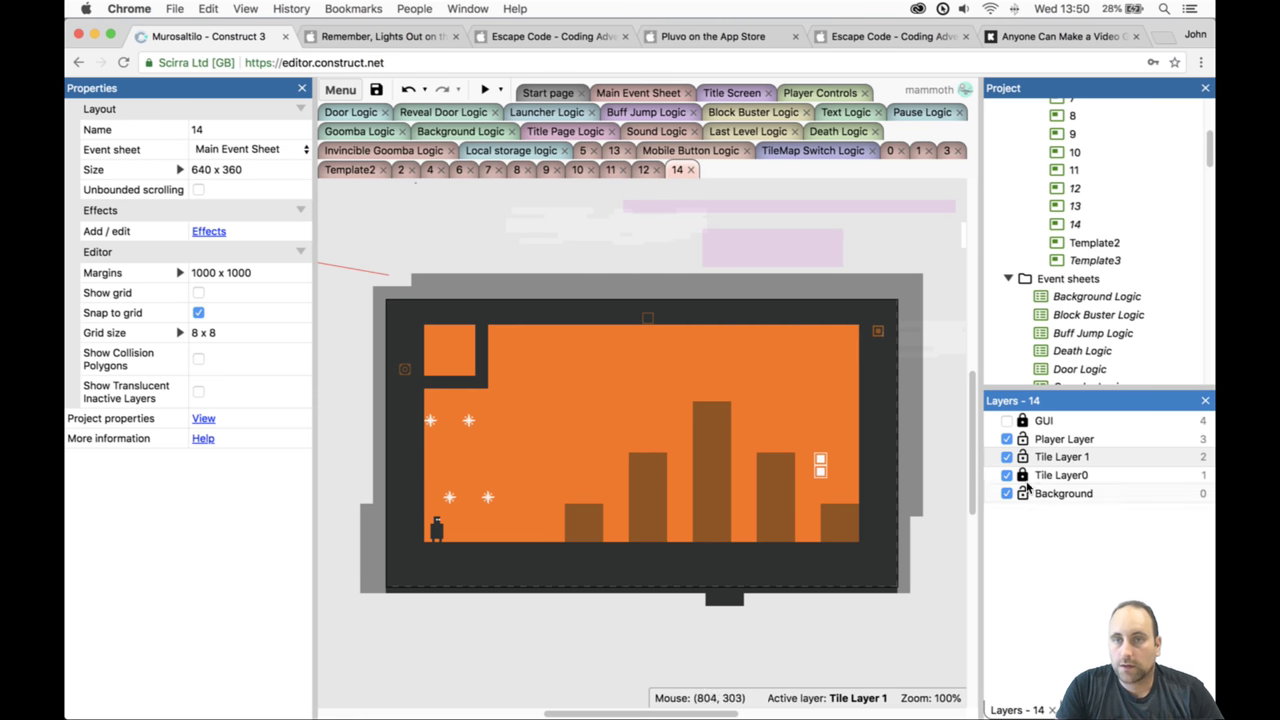
click(1050, 475)
click(878, 500)
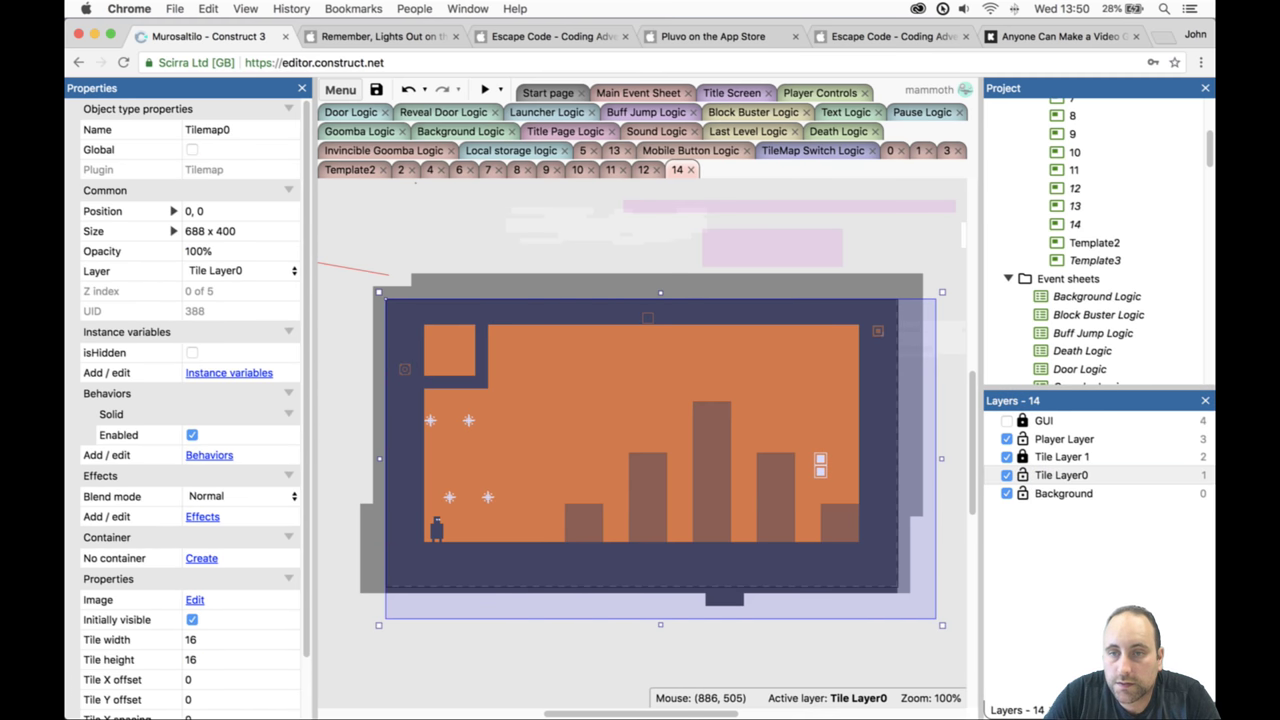
click(1062, 422)
click(1006, 475)
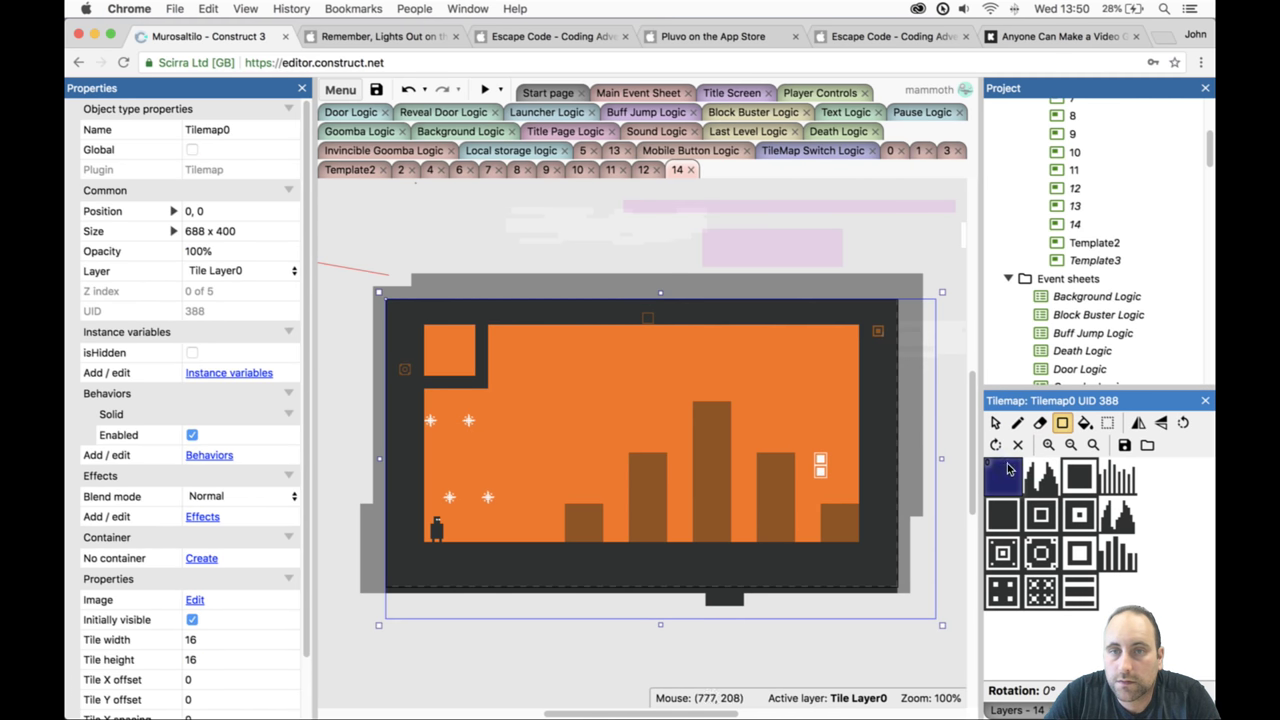
drag(637, 469, 657, 518)
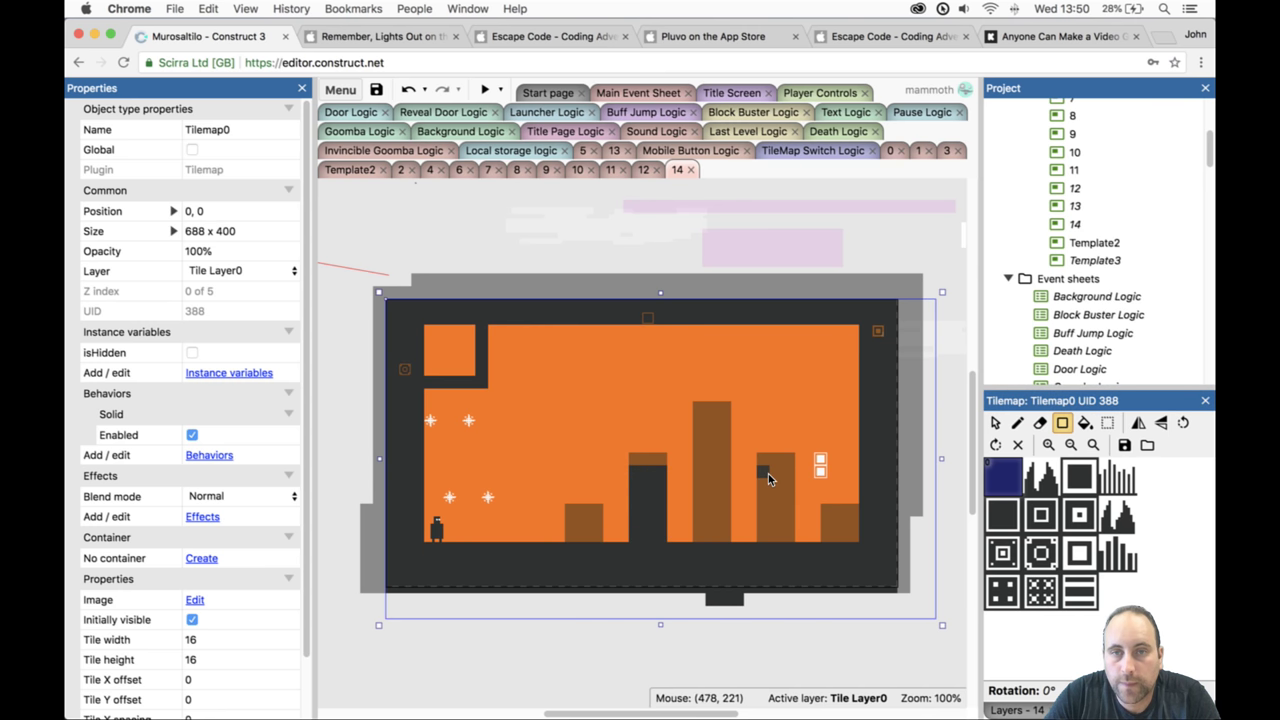
drag(768, 474, 794, 530)
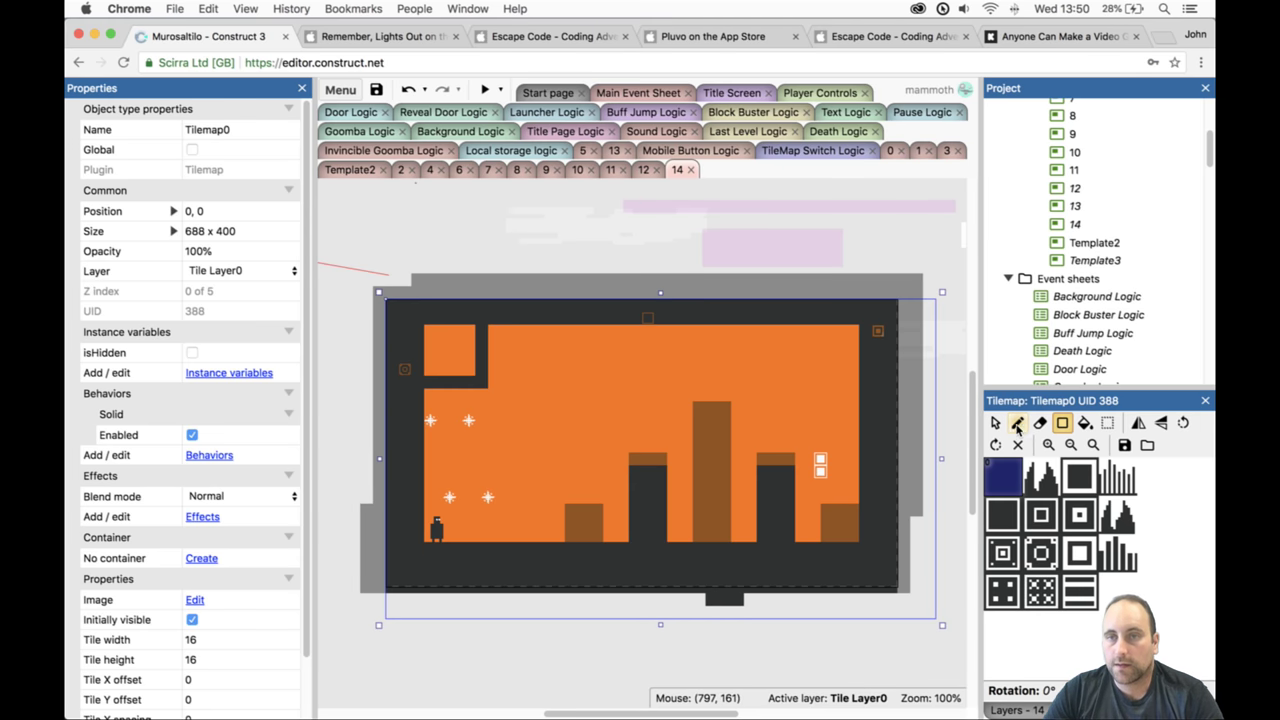
Select Tile Layer 1 and hide Tile Layer0 in the Layers list.
click(1007, 710)
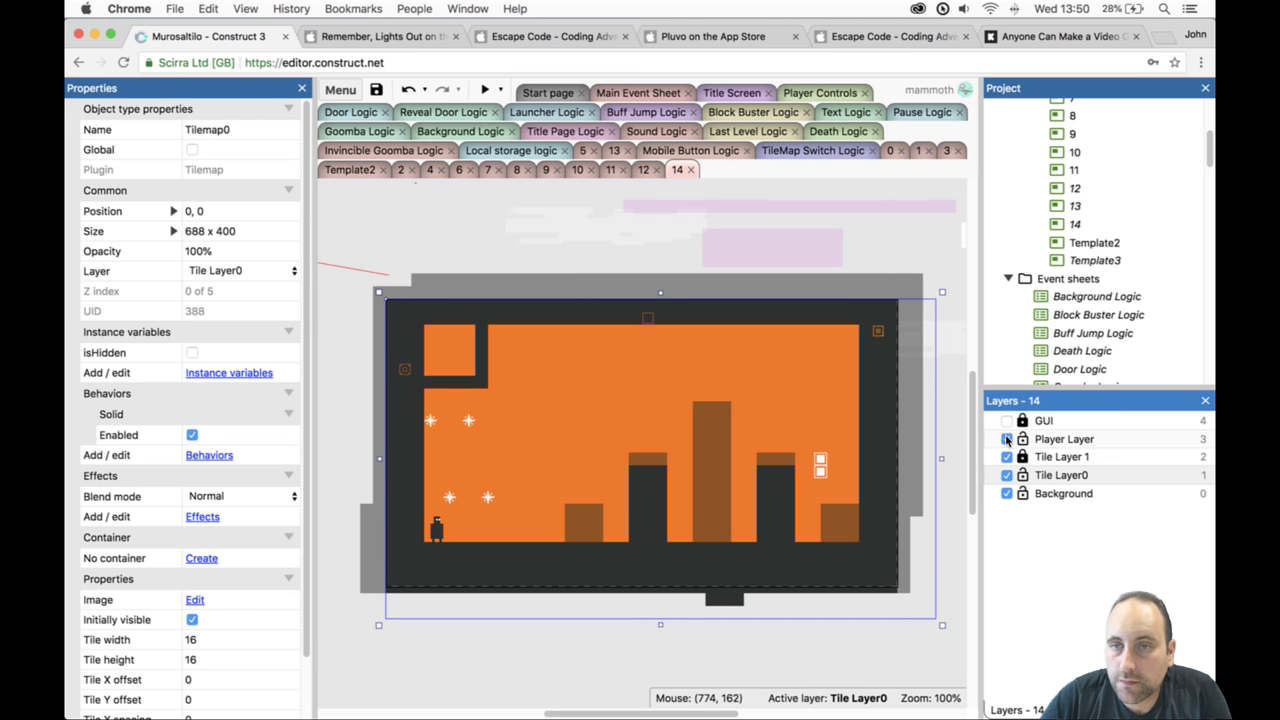
click(1022, 457)
click(1008, 476)
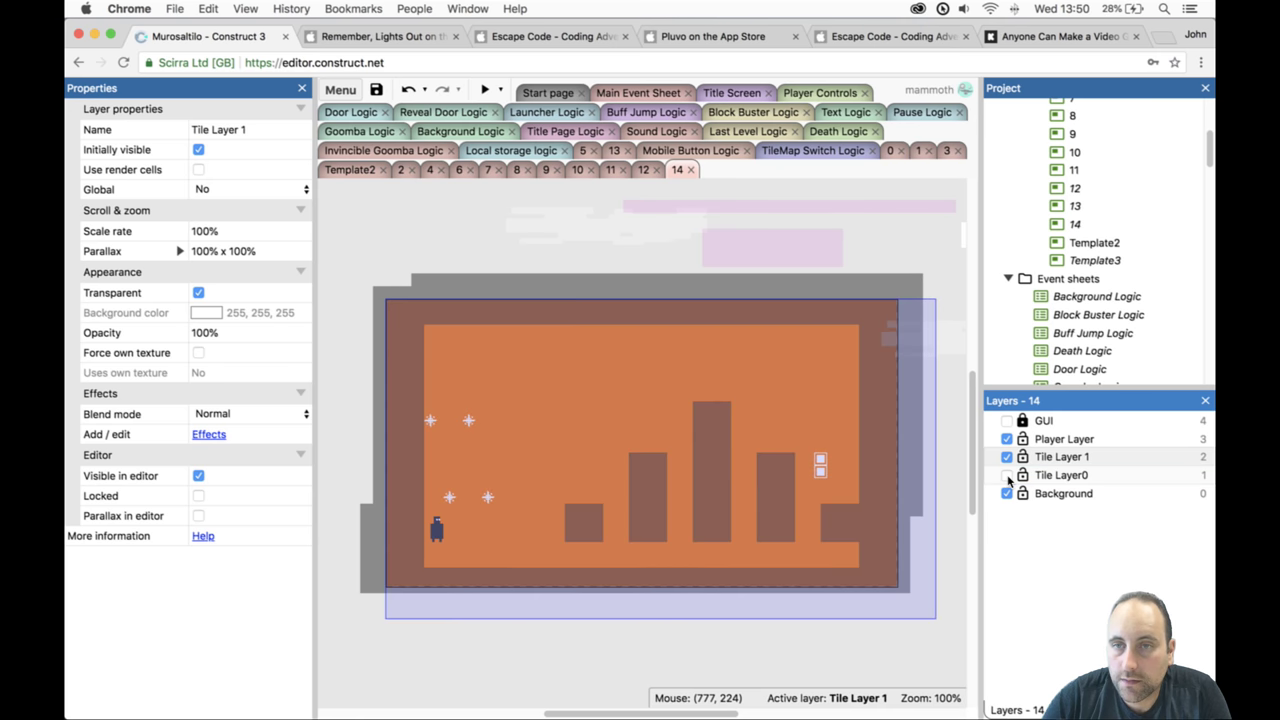
click(1008, 476)
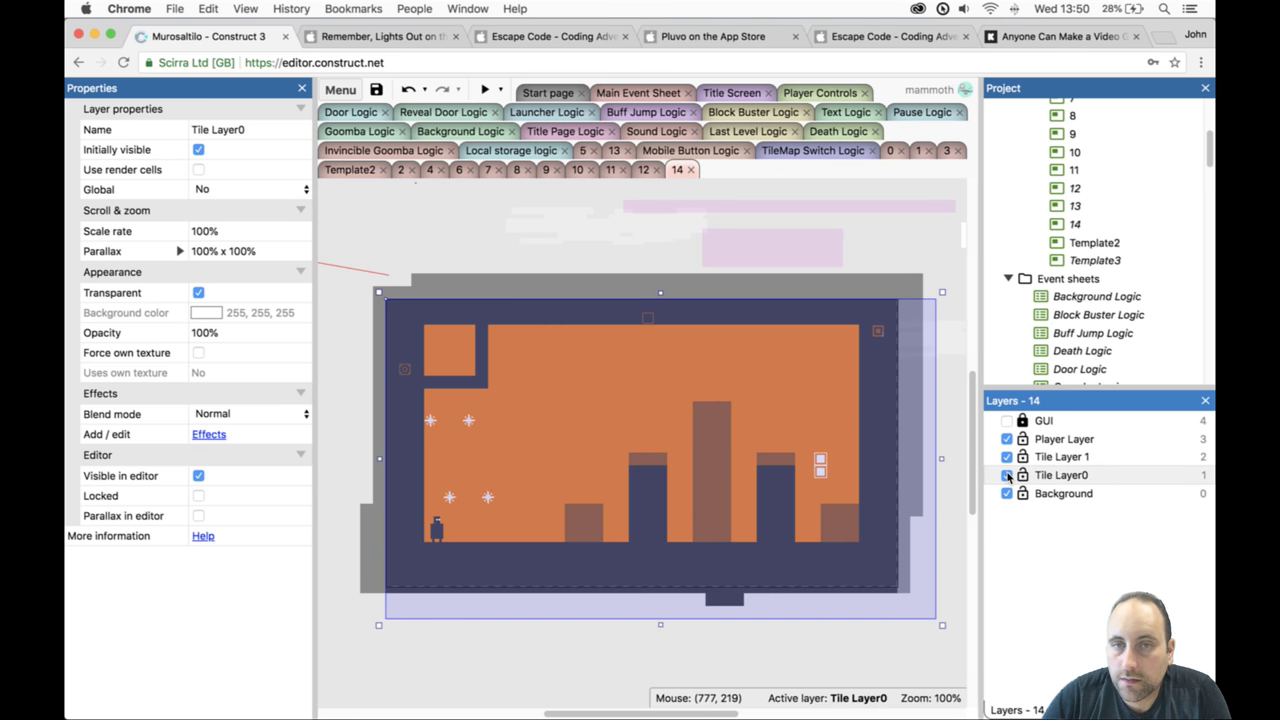
click(1008, 476)
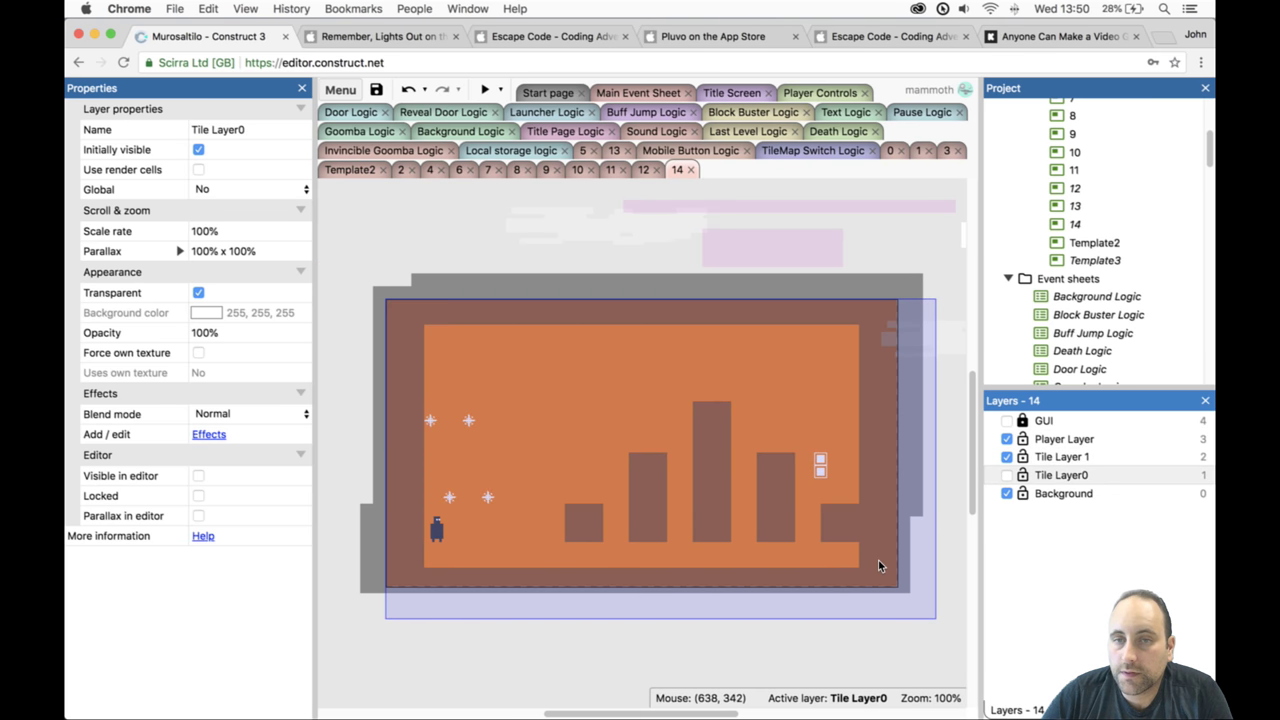
Erase the medium brown pillars from Tilemap1 and launch a preview.
click(893, 455)
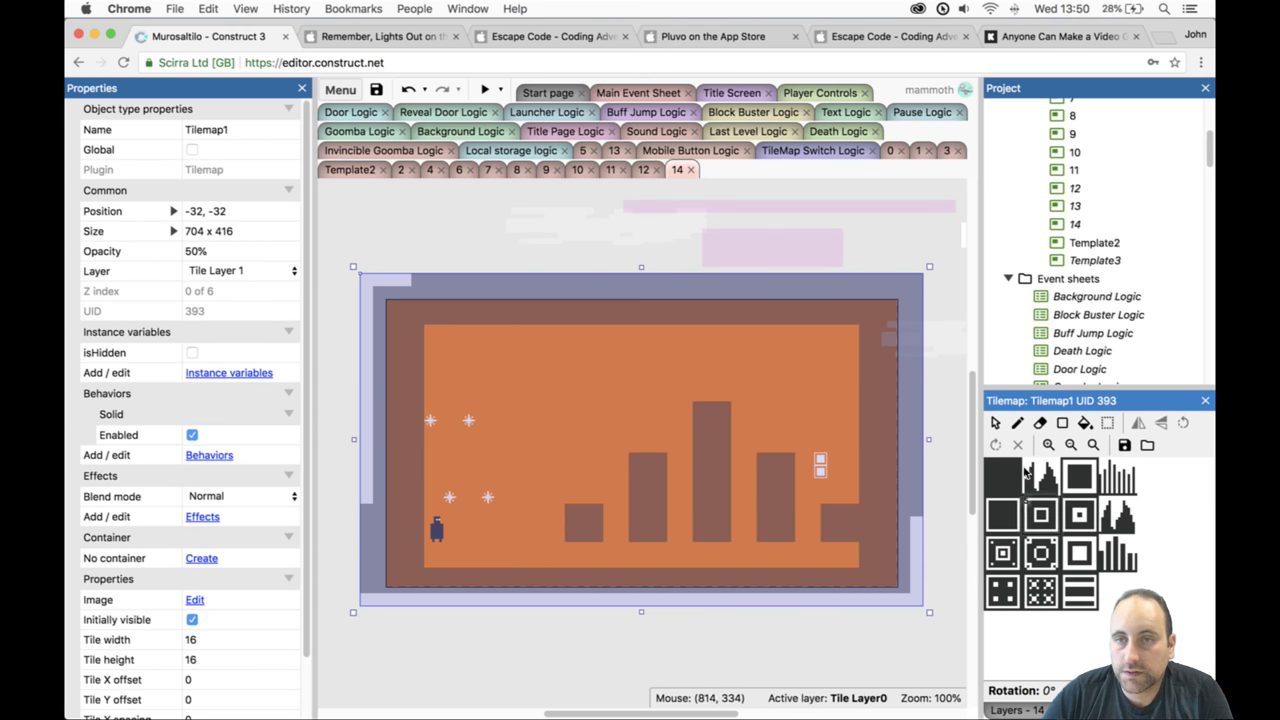
click(1041, 425)
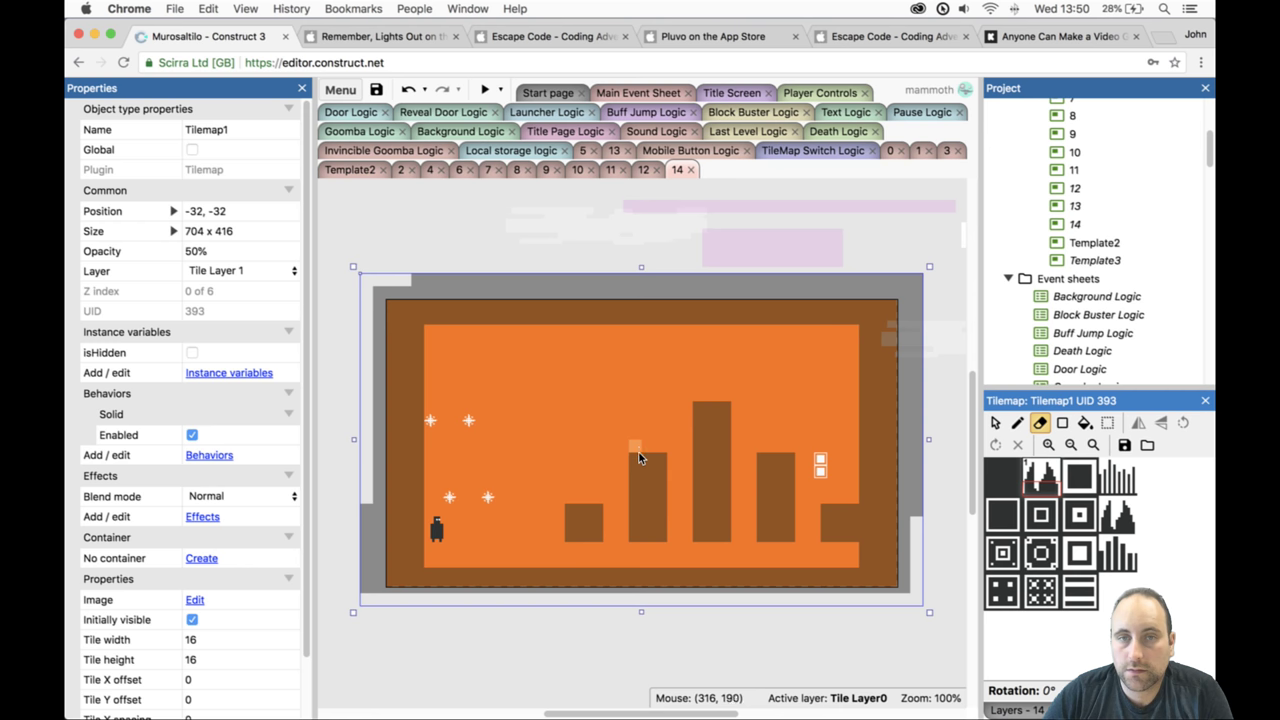
drag(640, 458, 648, 462)
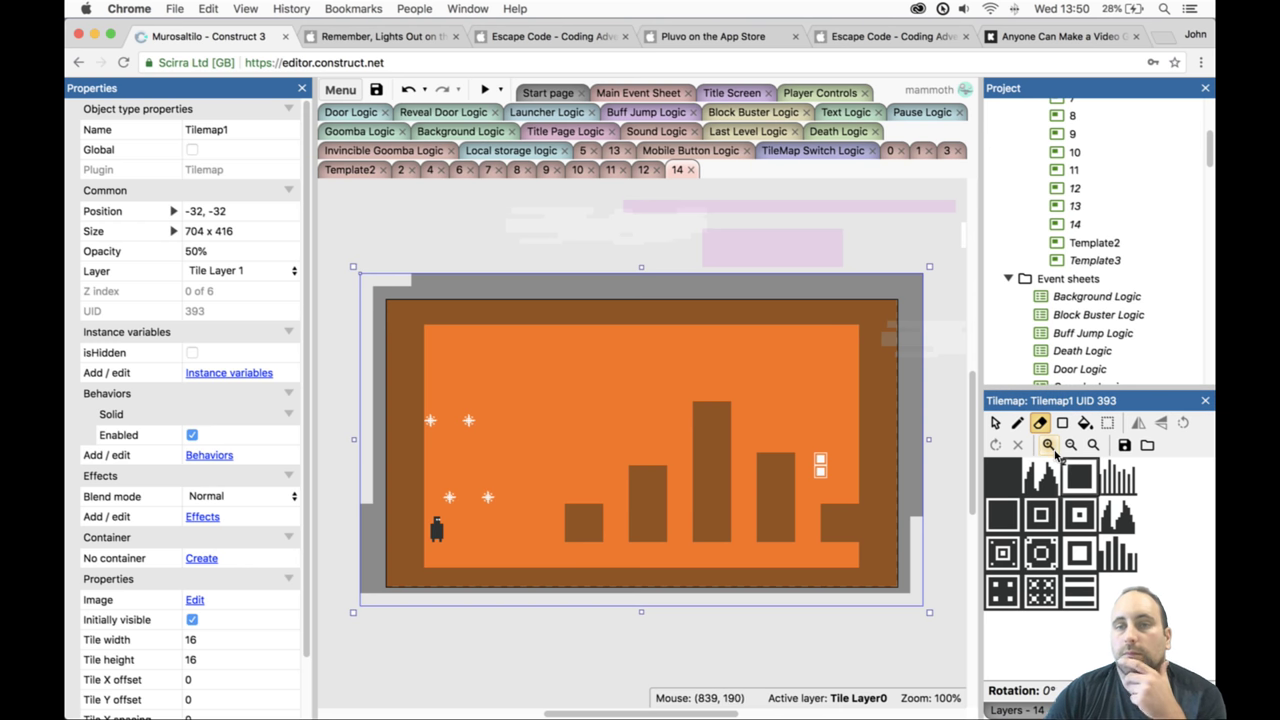
drag(1008, 468, 1032, 502)
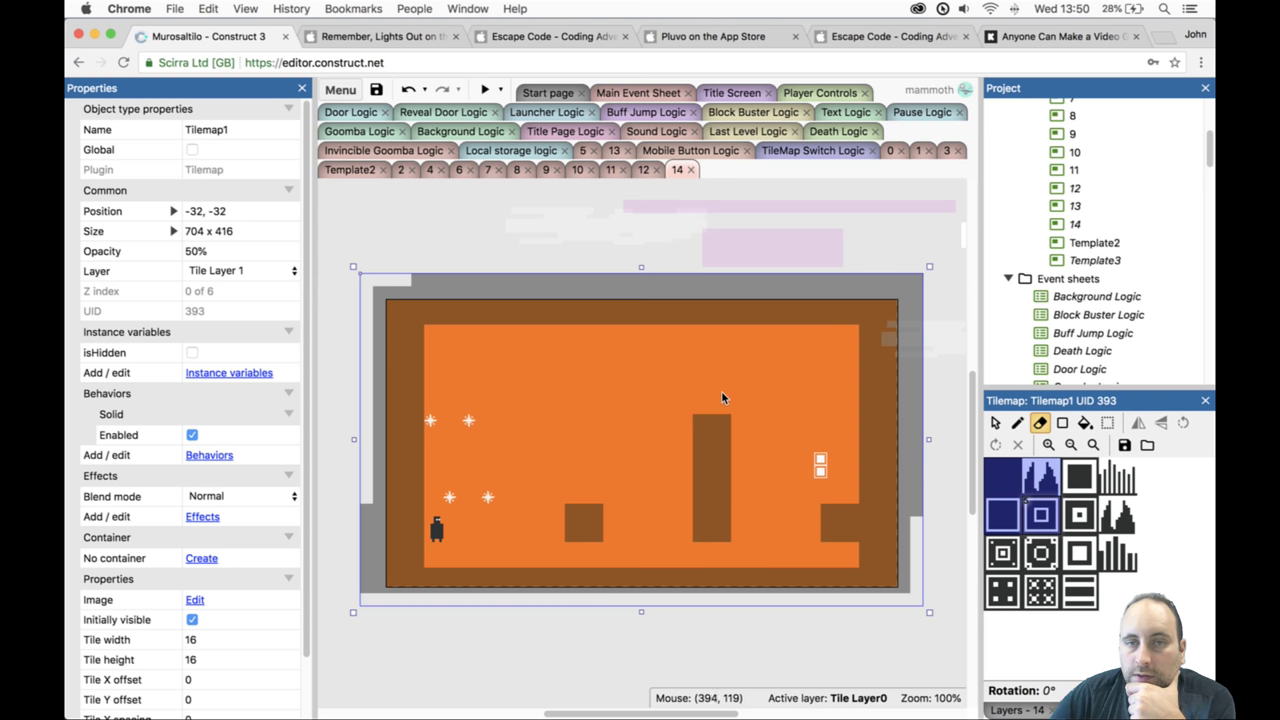
click(485, 90)
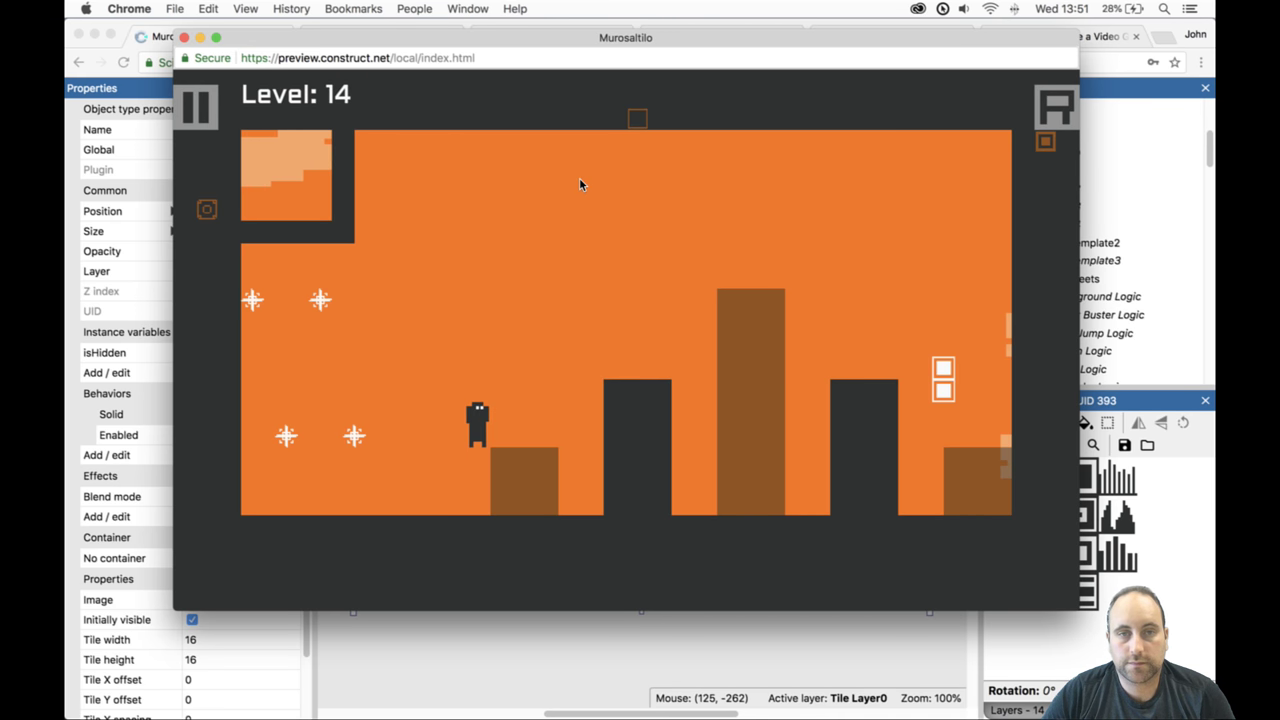
Jump across the pillars with space to swap dark and brown blocks, then close the preview.
key(space)
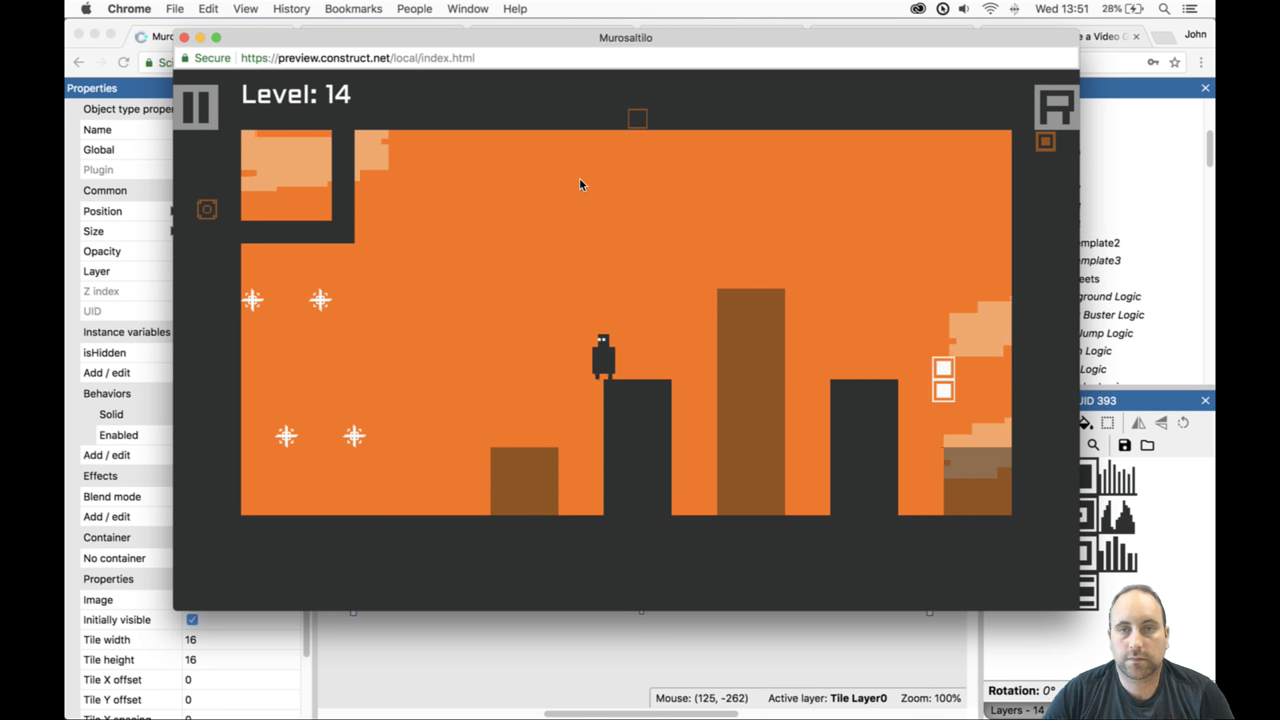
key(space)
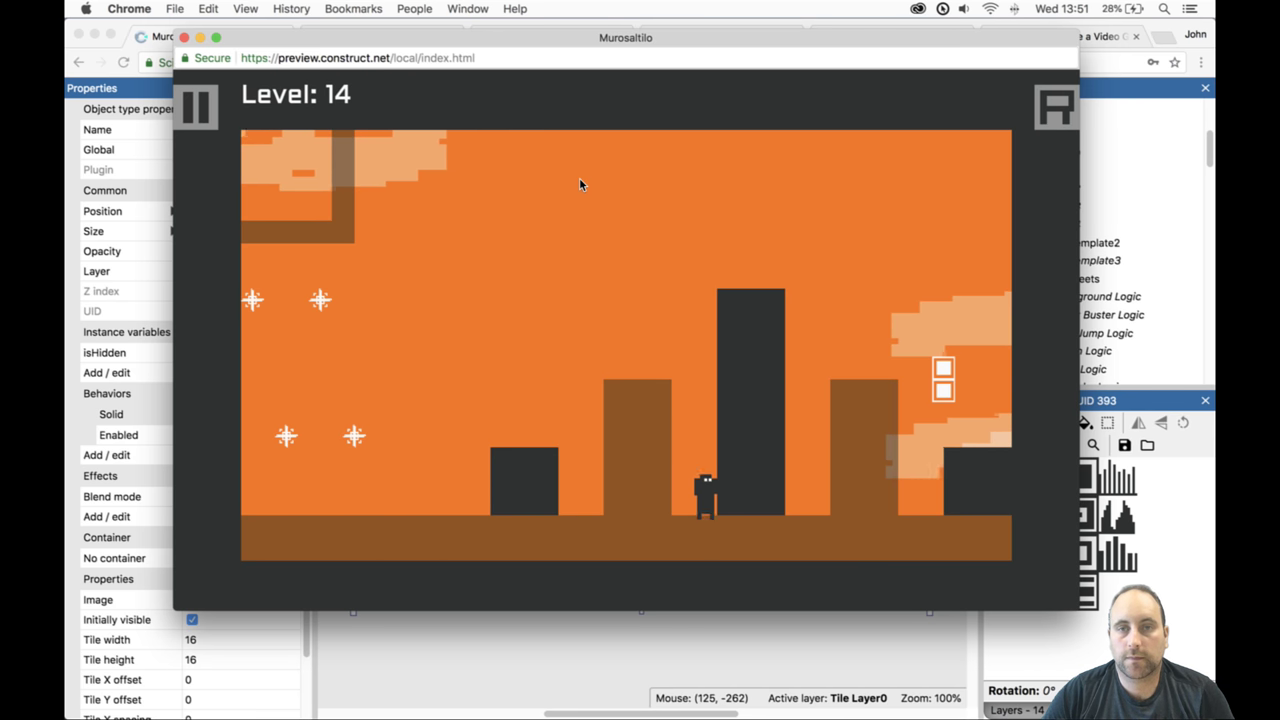
key(space)
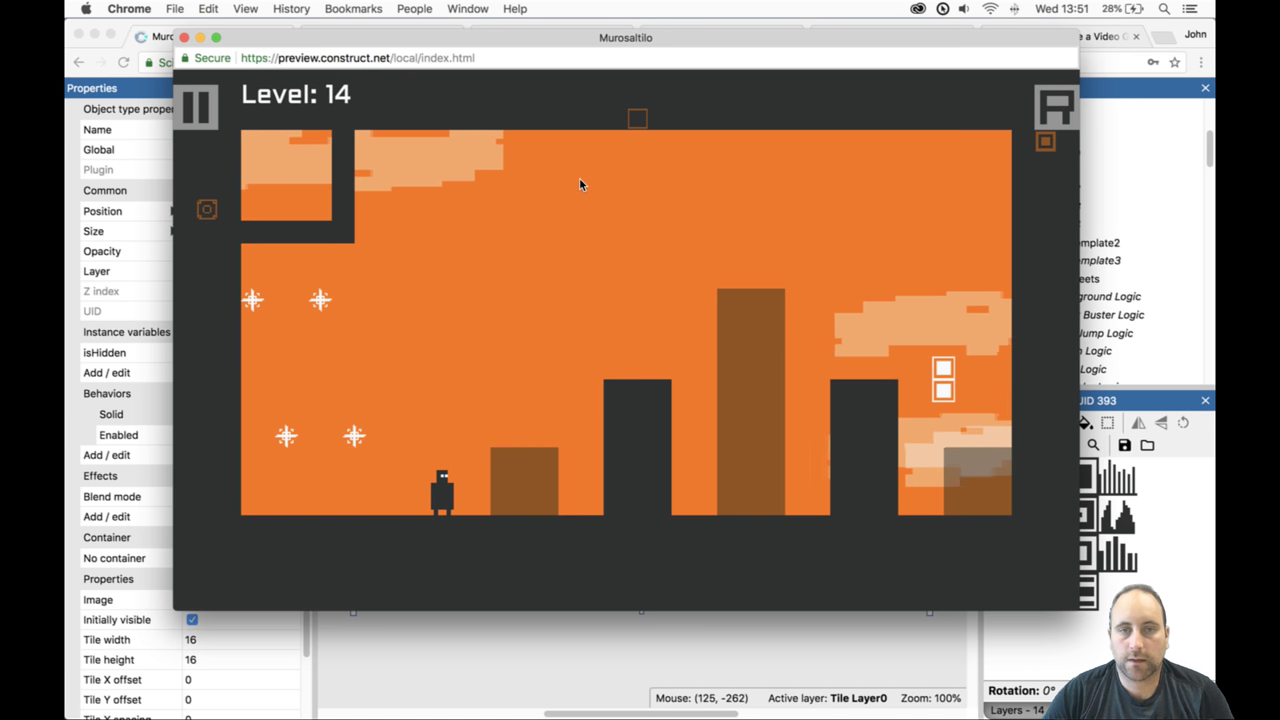
key(Right)
key(space)
key(Left)
key(space)
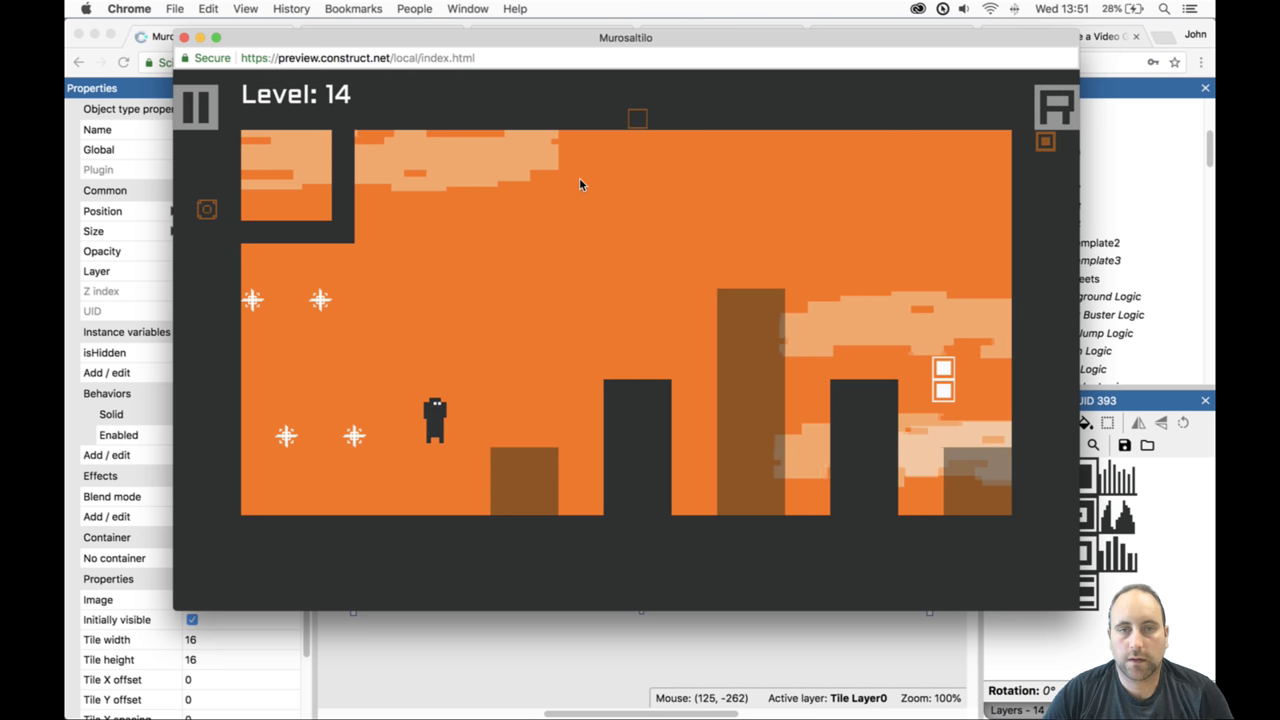
key(Right)
key(space)
key(space)
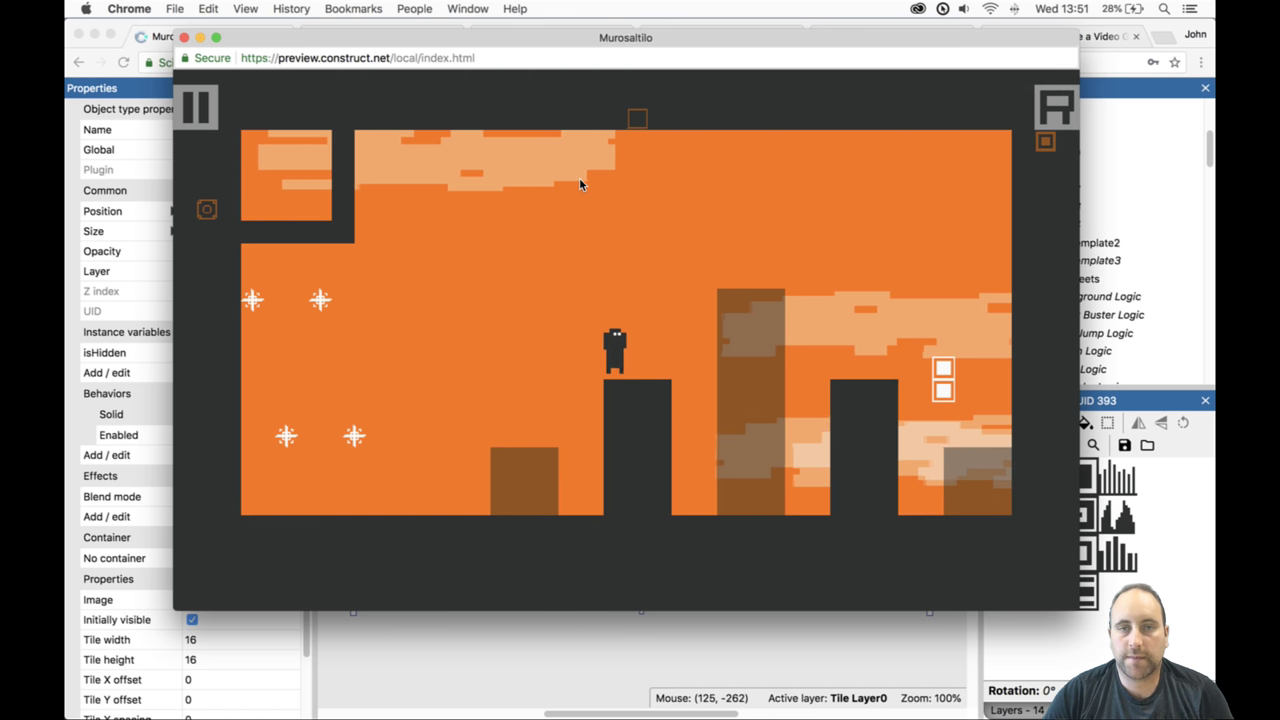
key(Right)
key(Left)
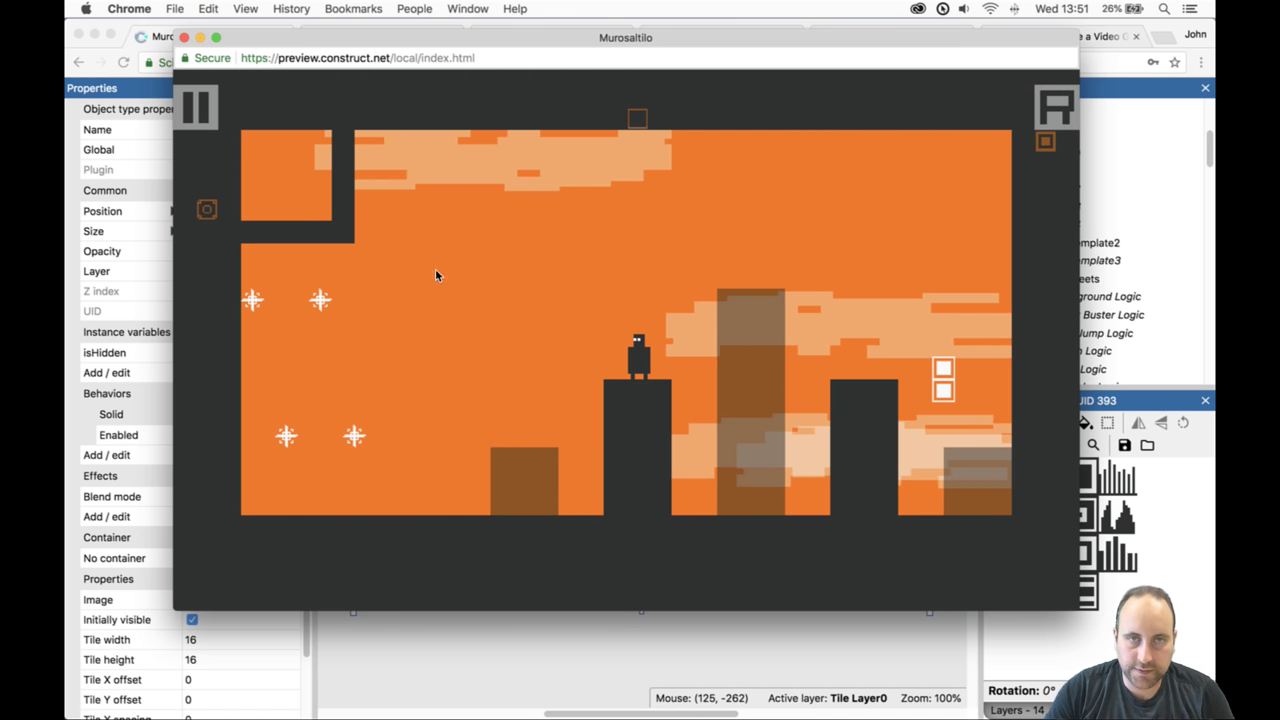
click(183, 37)
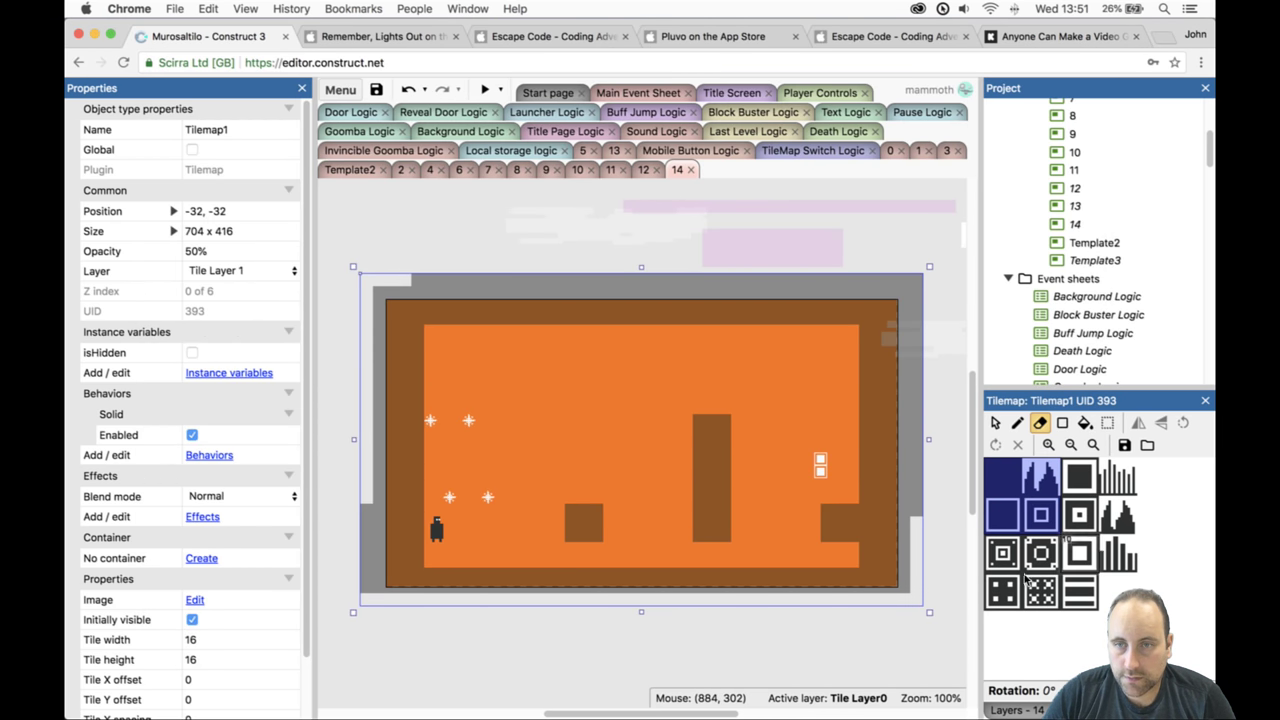
Turn Tile Layer0's visibility back on and make it the active layer.
click(1010, 709)
click(1007, 475)
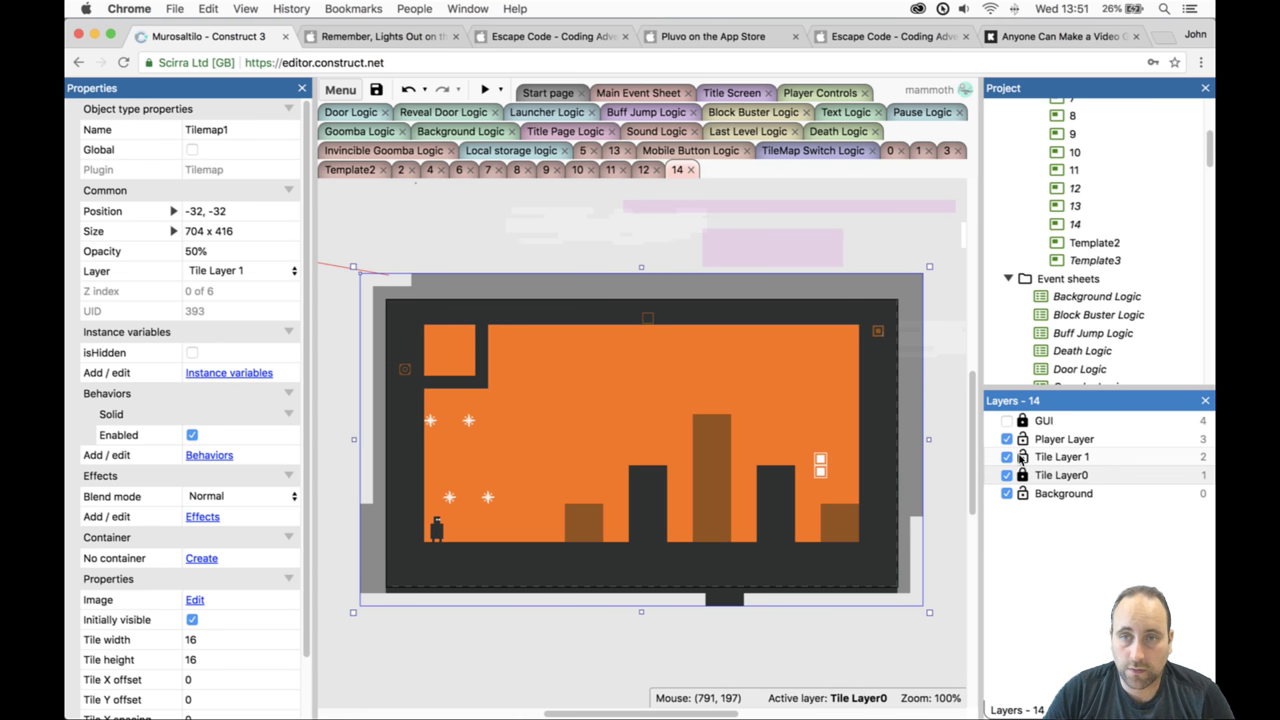
click(1025, 474)
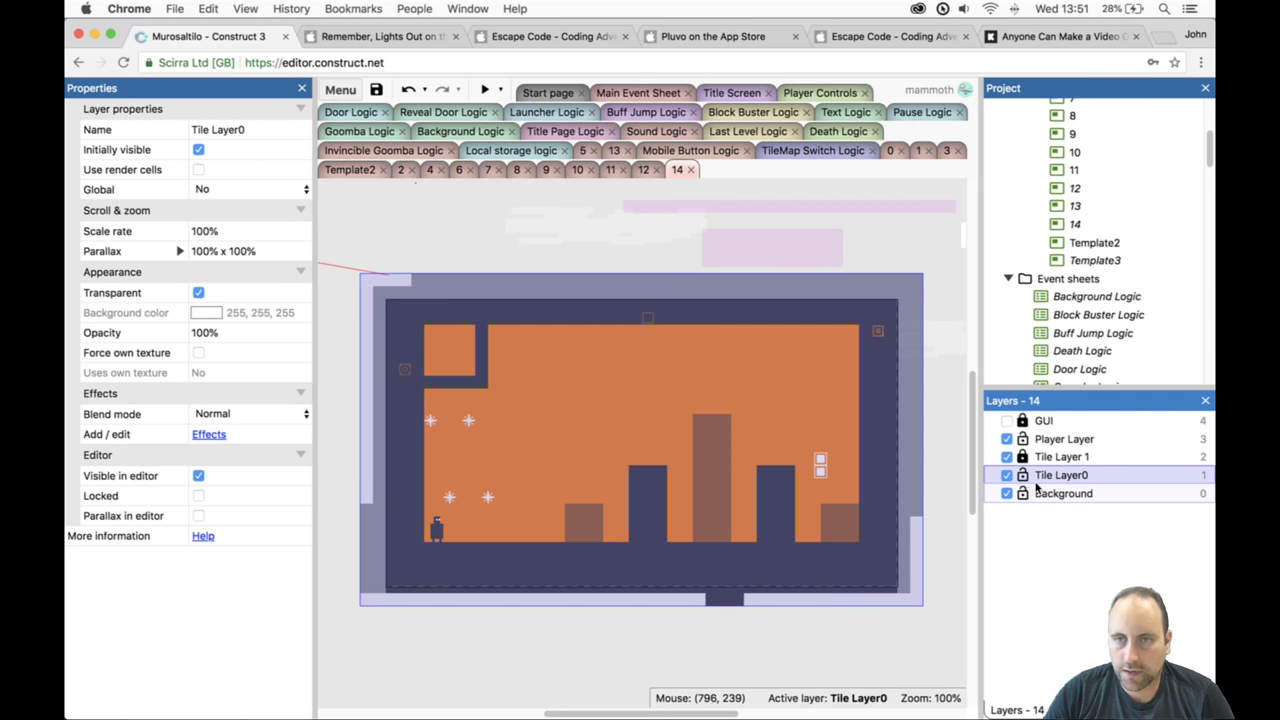
Unlock Tile Layer 1 and draw two floating brown platforms with Tilemap1's rectangle tool.
click(897, 652)
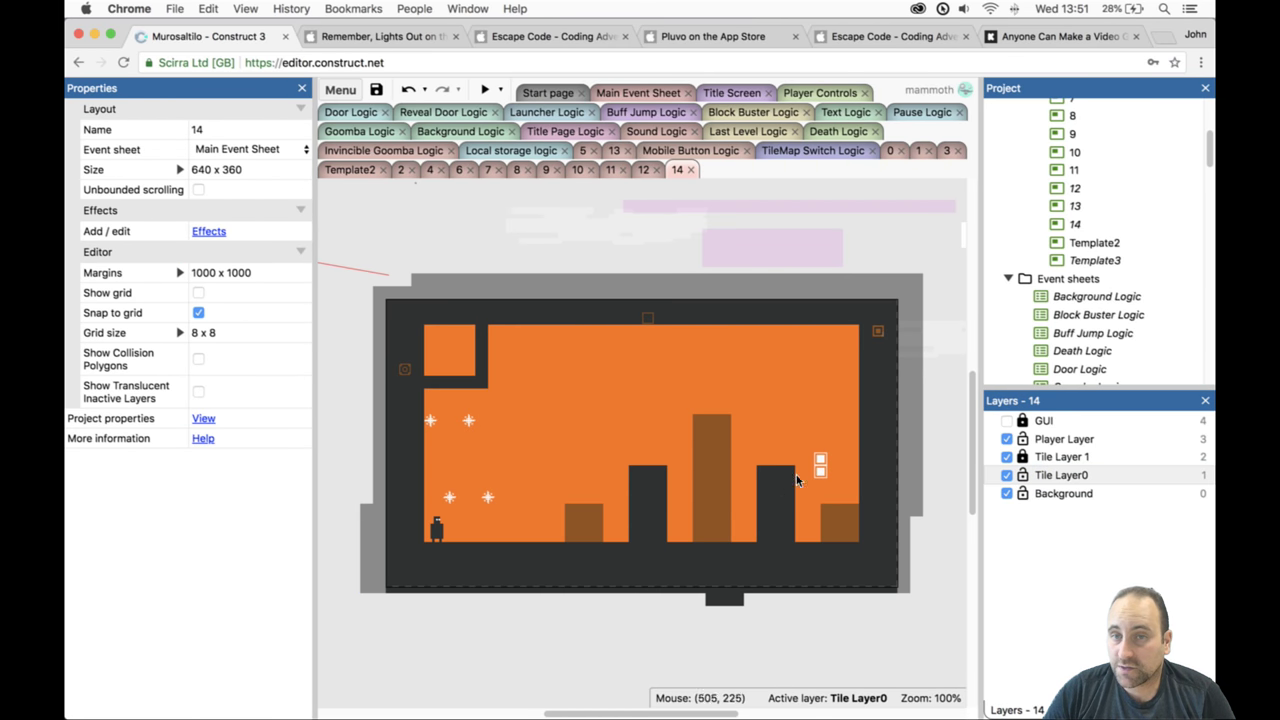
click(699, 465)
click(1023, 457)
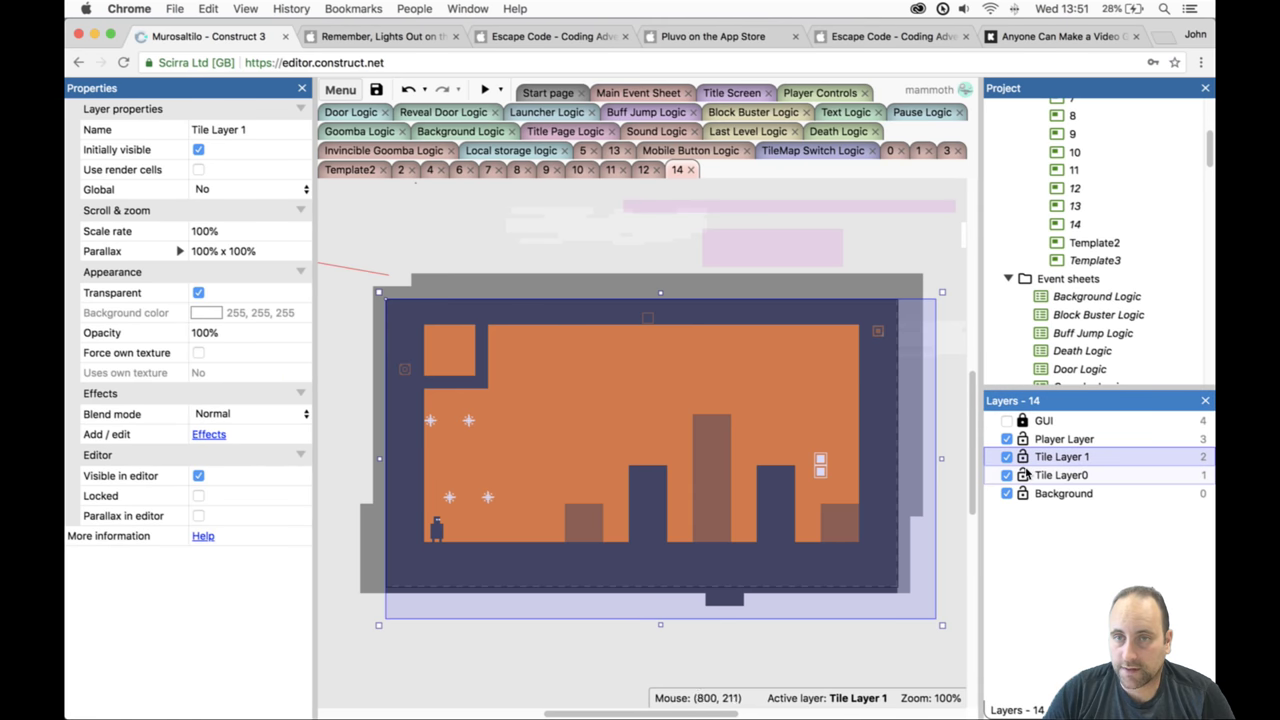
click(762, 424)
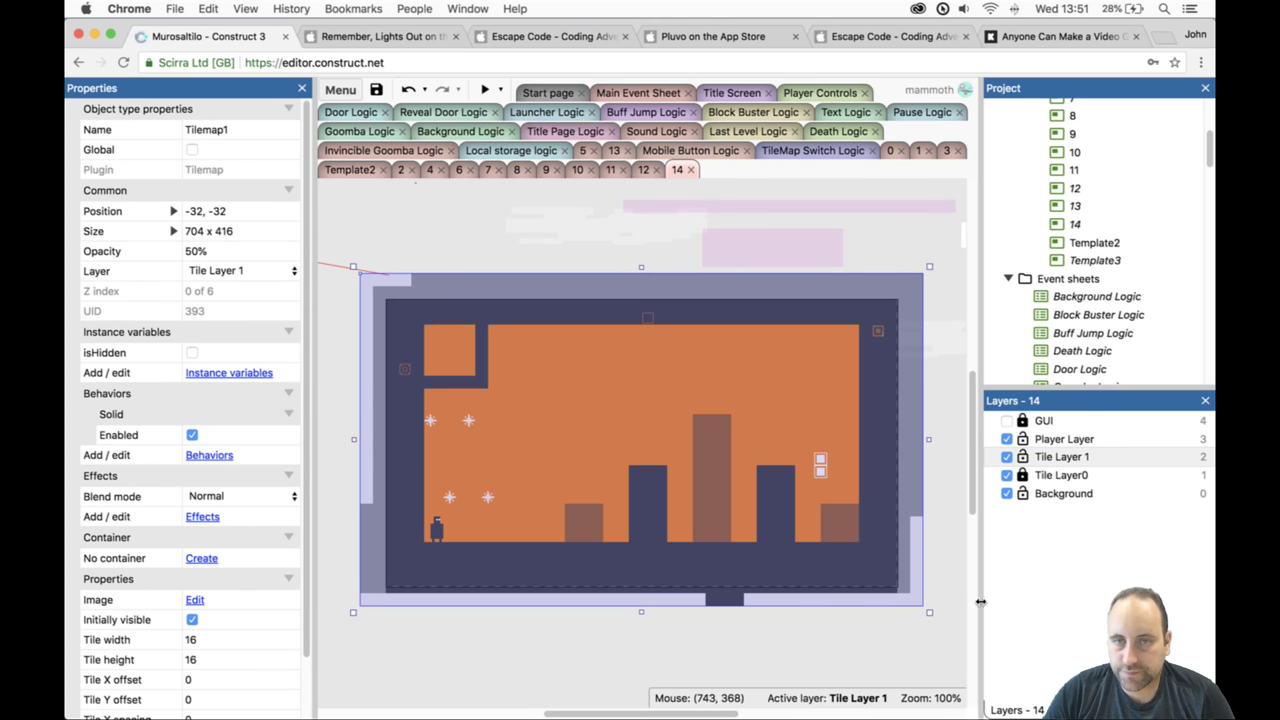
click(1109, 710)
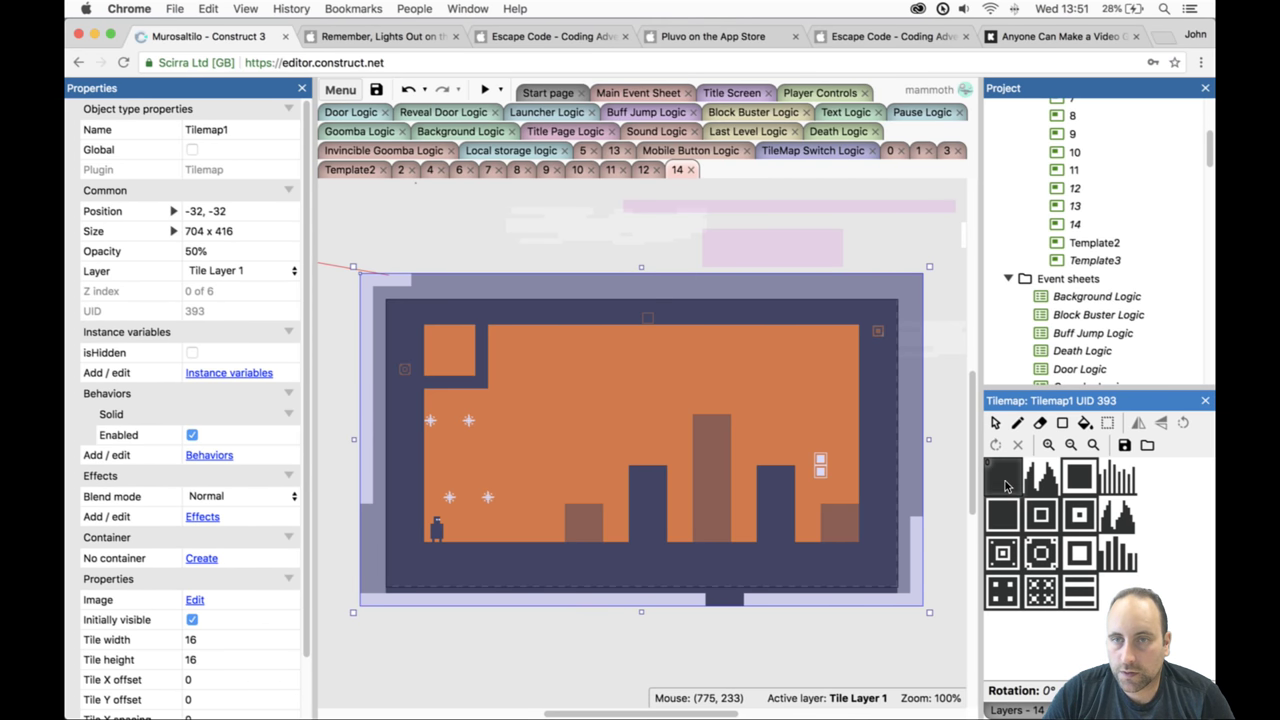
click(1062, 422)
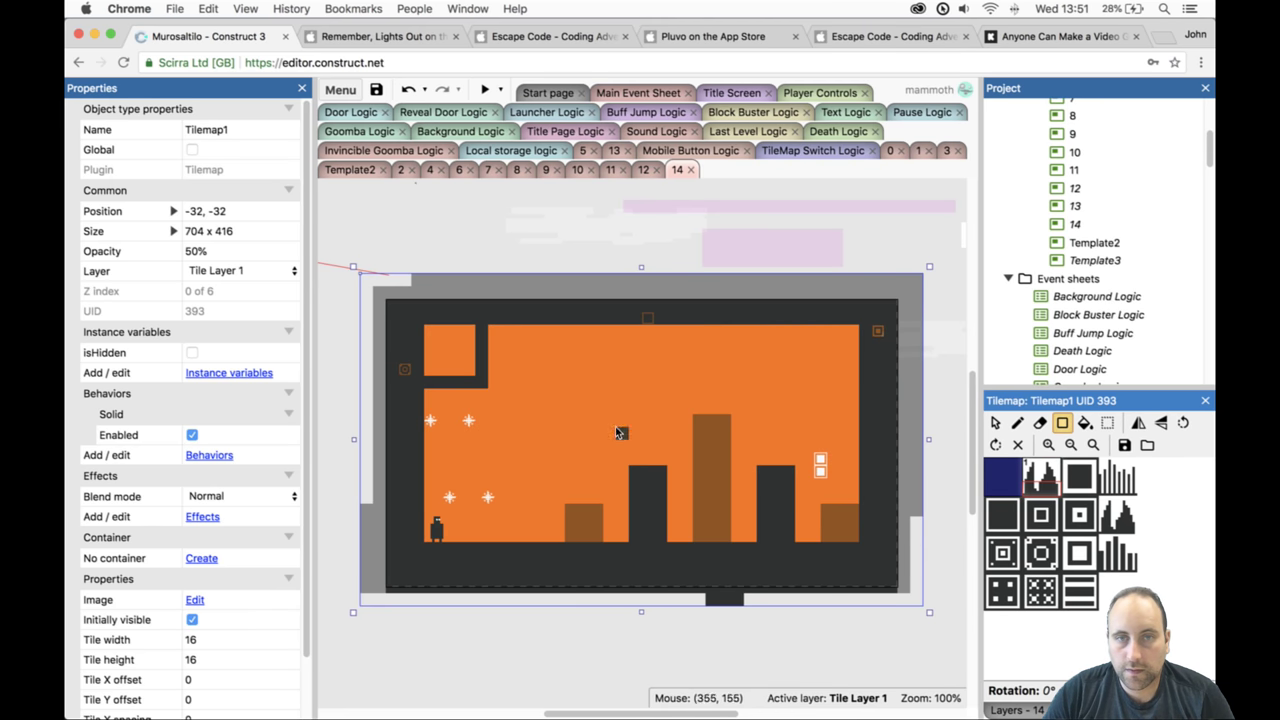
drag(613, 436, 580, 432)
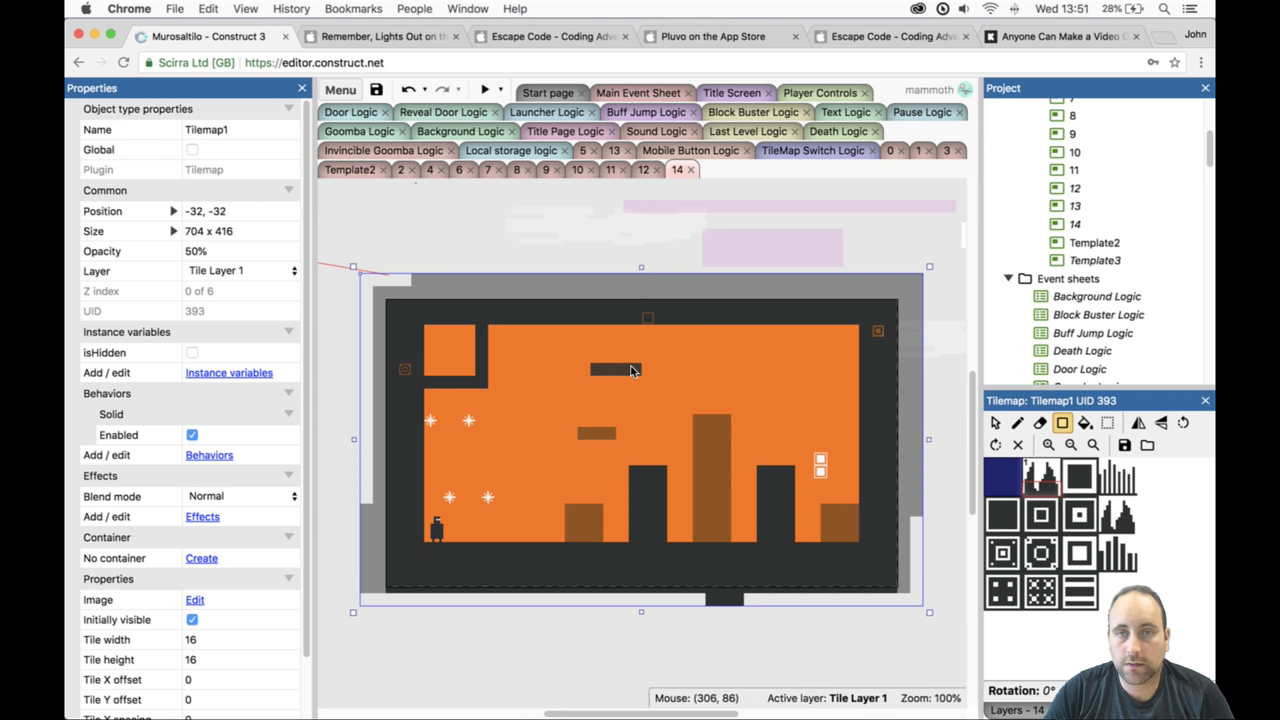
drag(632, 371, 633, 371)
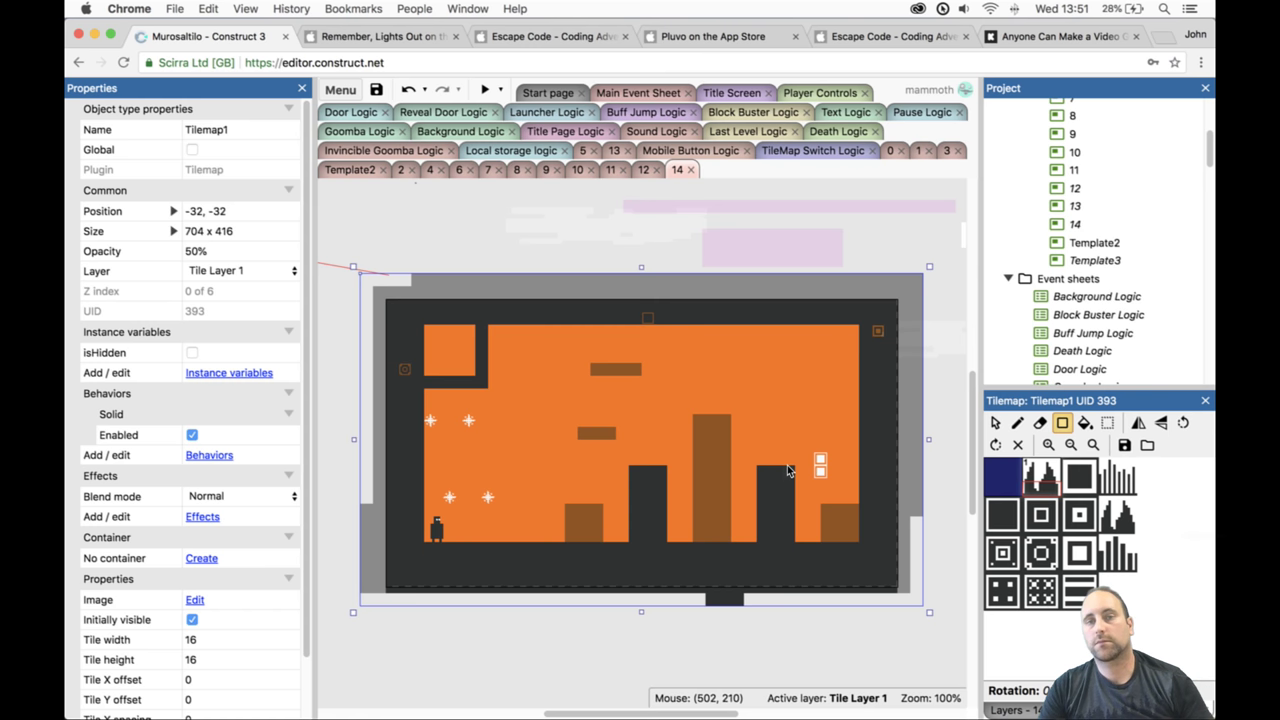
Lock Tile Layer 1 and paint a dark stepped block in the upper-left on Tilemap0.
click(1005, 708)
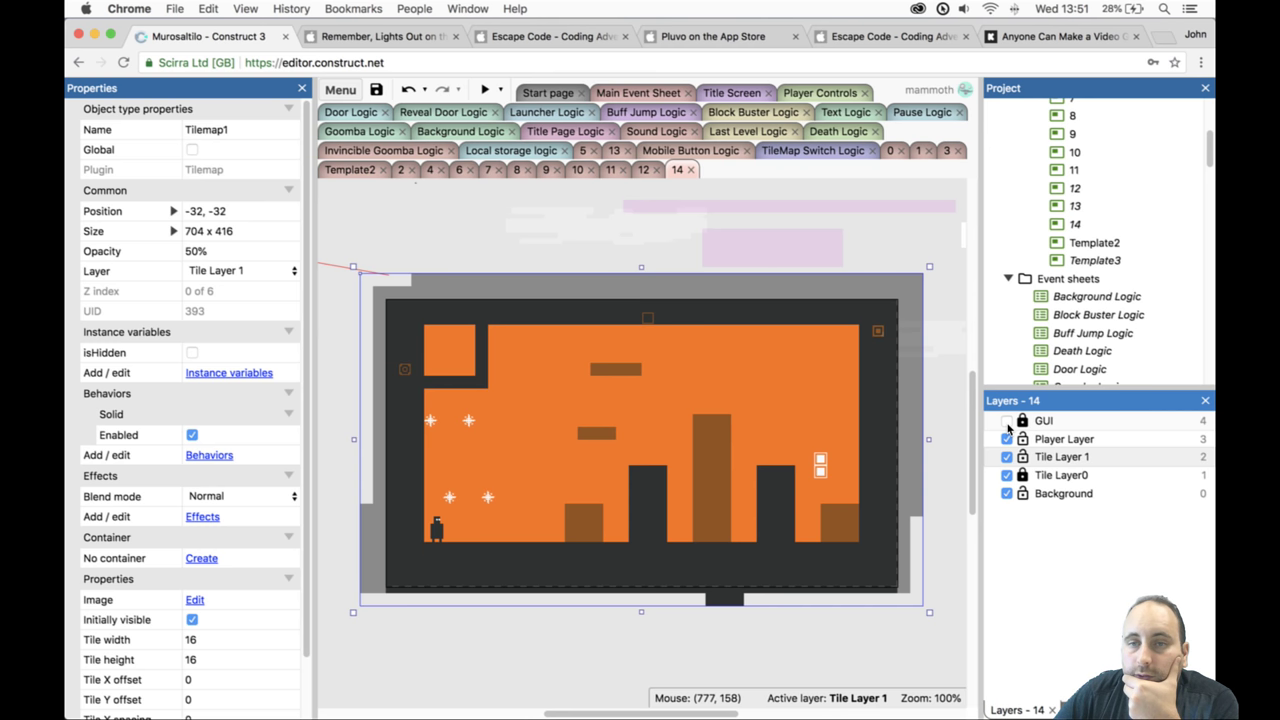
click(1023, 477)
click(1022, 456)
click(855, 515)
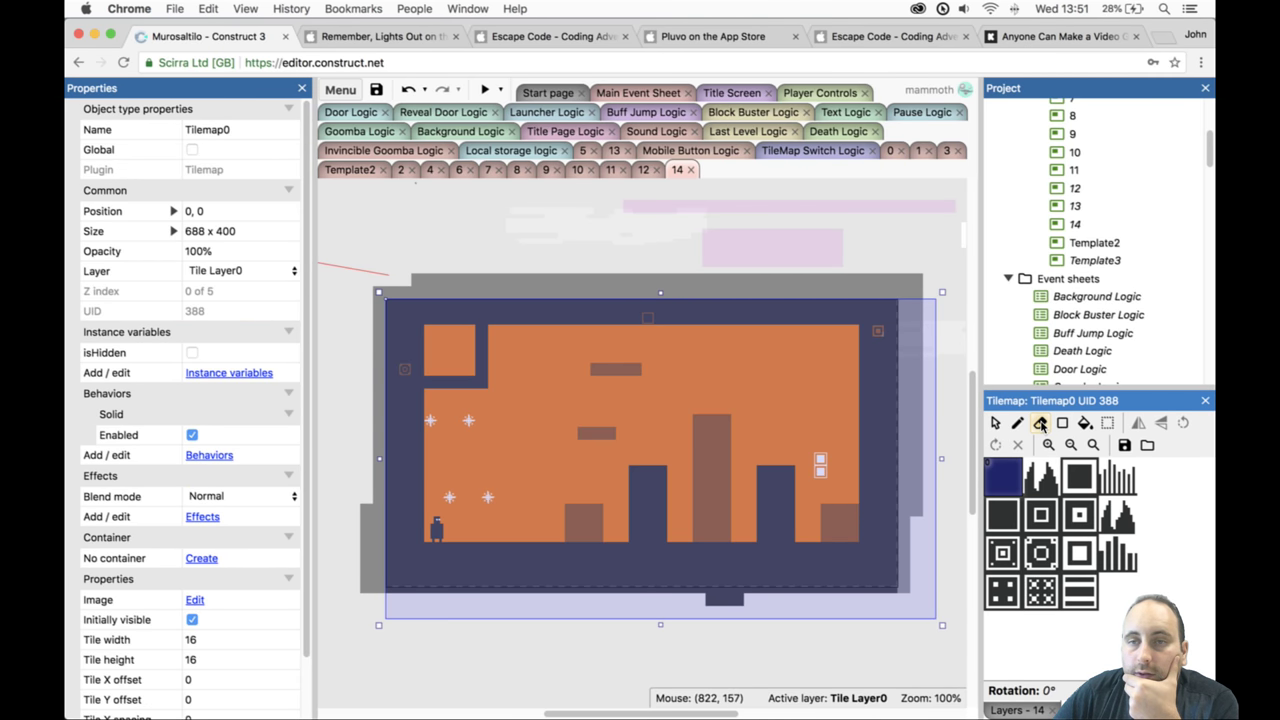
click(1062, 422)
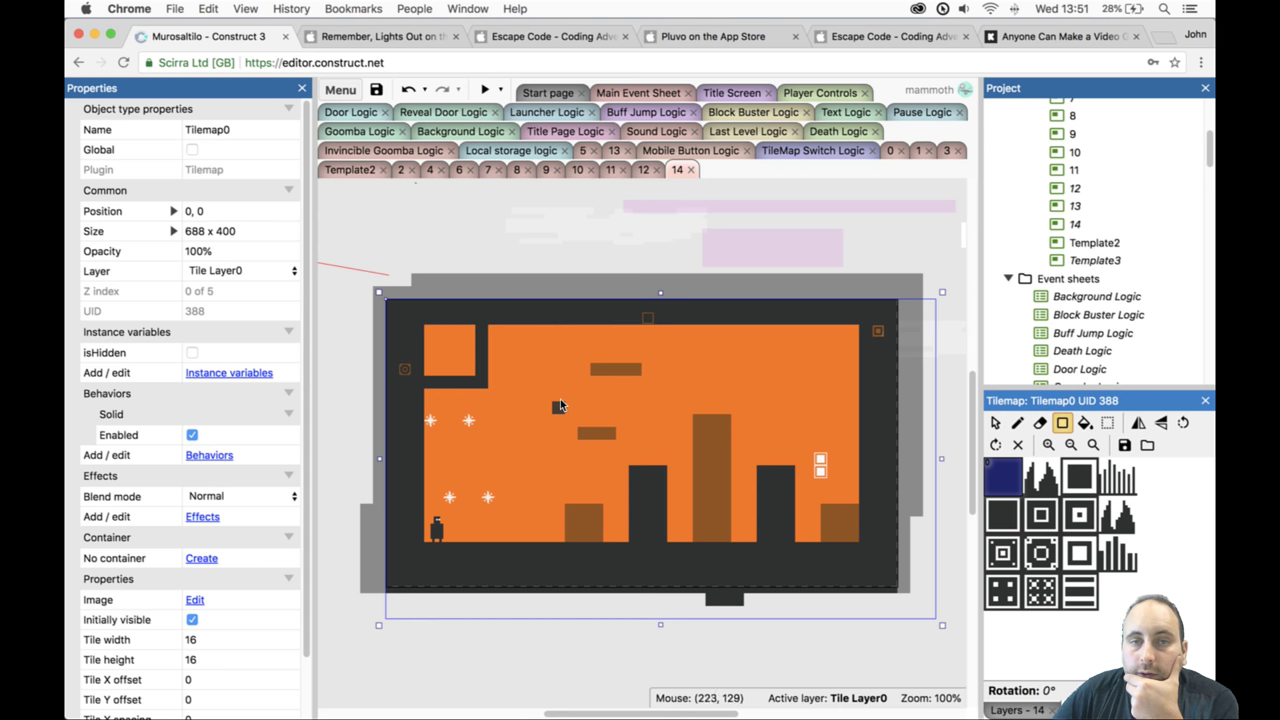
drag(559, 402, 522, 410)
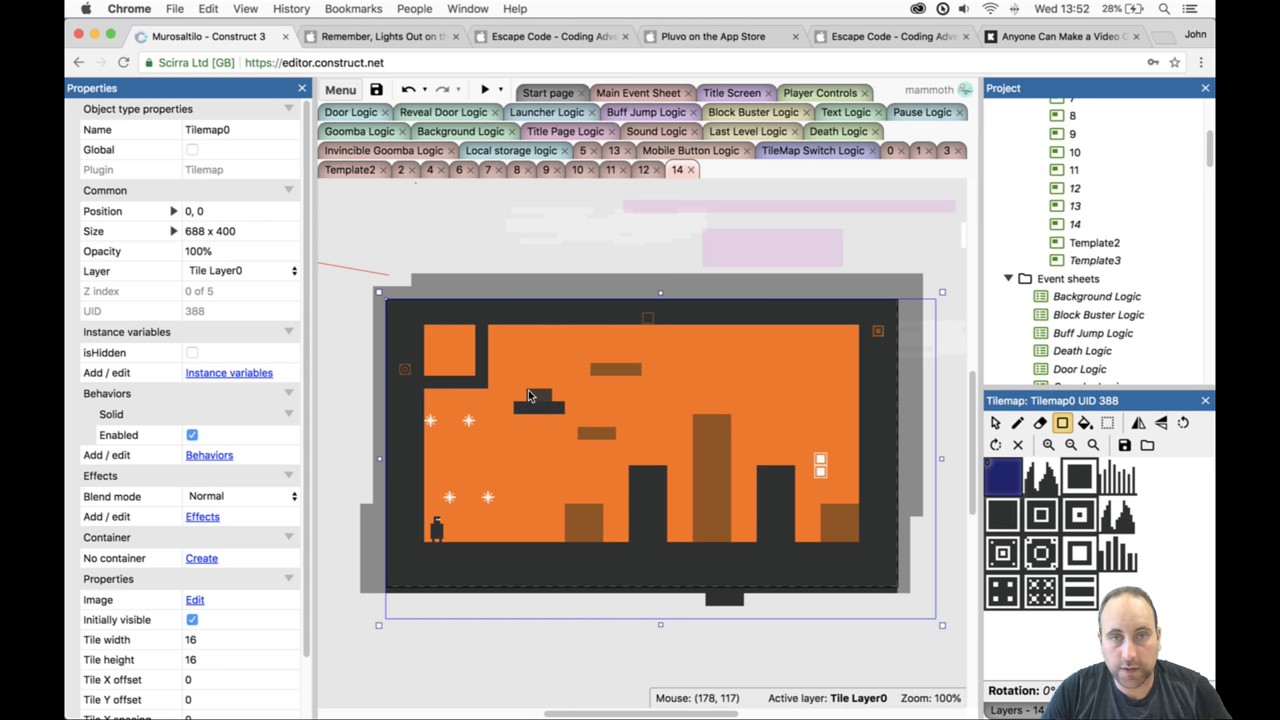
key(super+z)
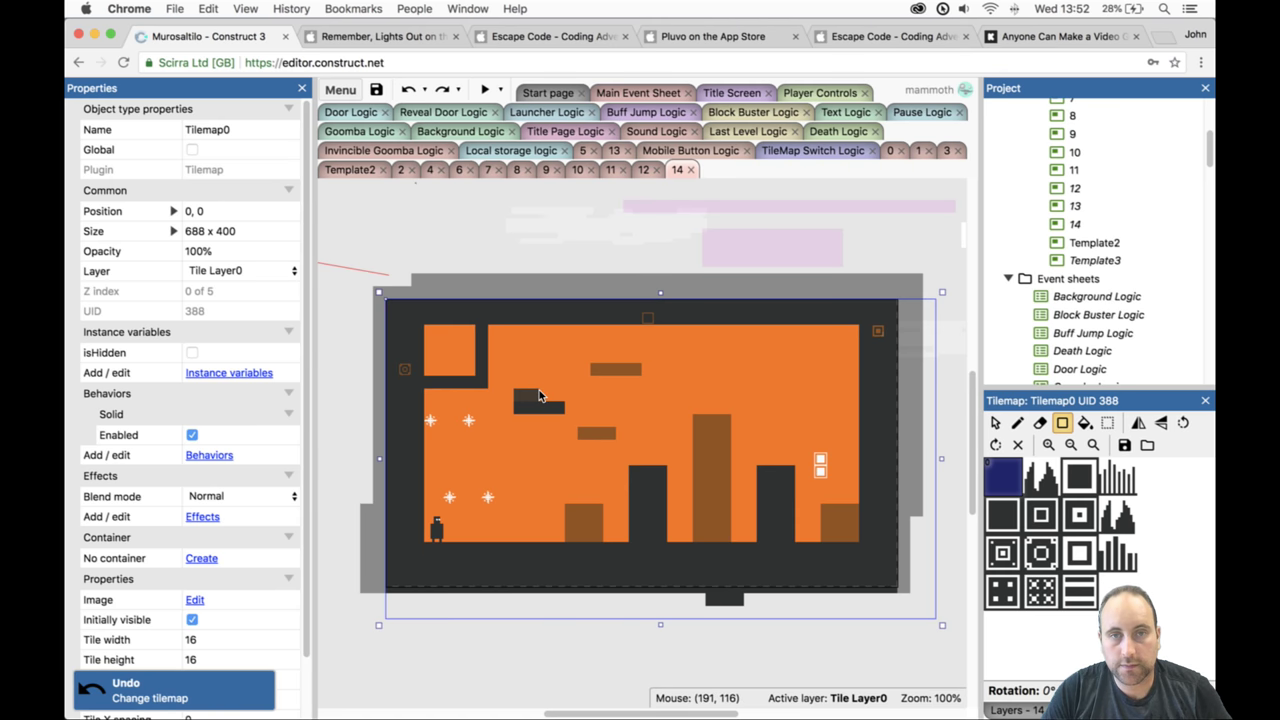
click(540, 396)
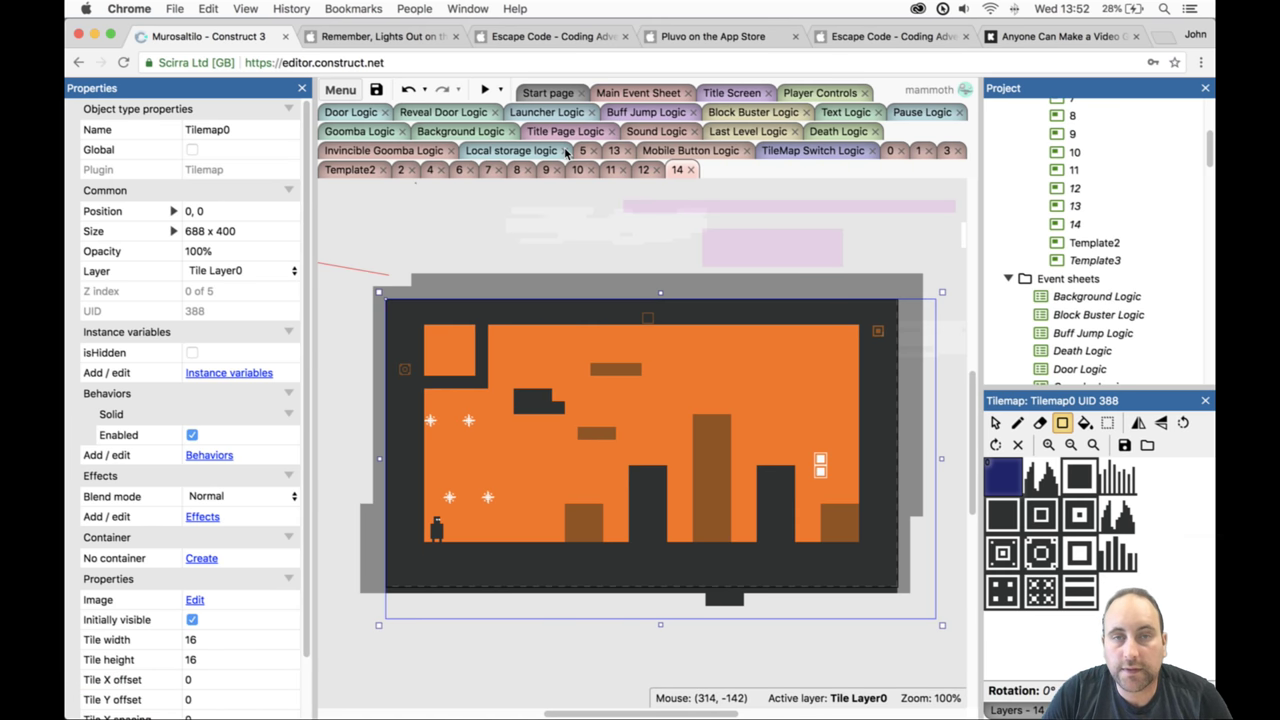
Preview the level and hop between the dark pillar, upper dark block and floating platform.
click(485, 89)
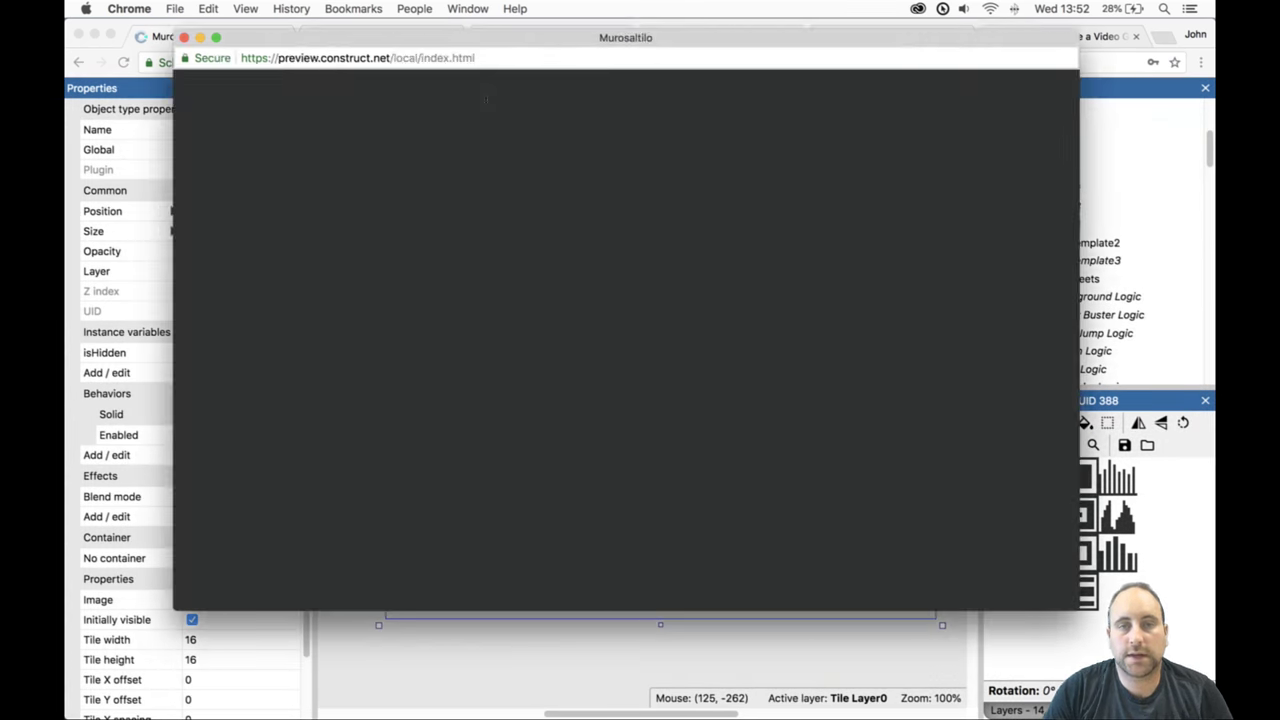
key(Right)
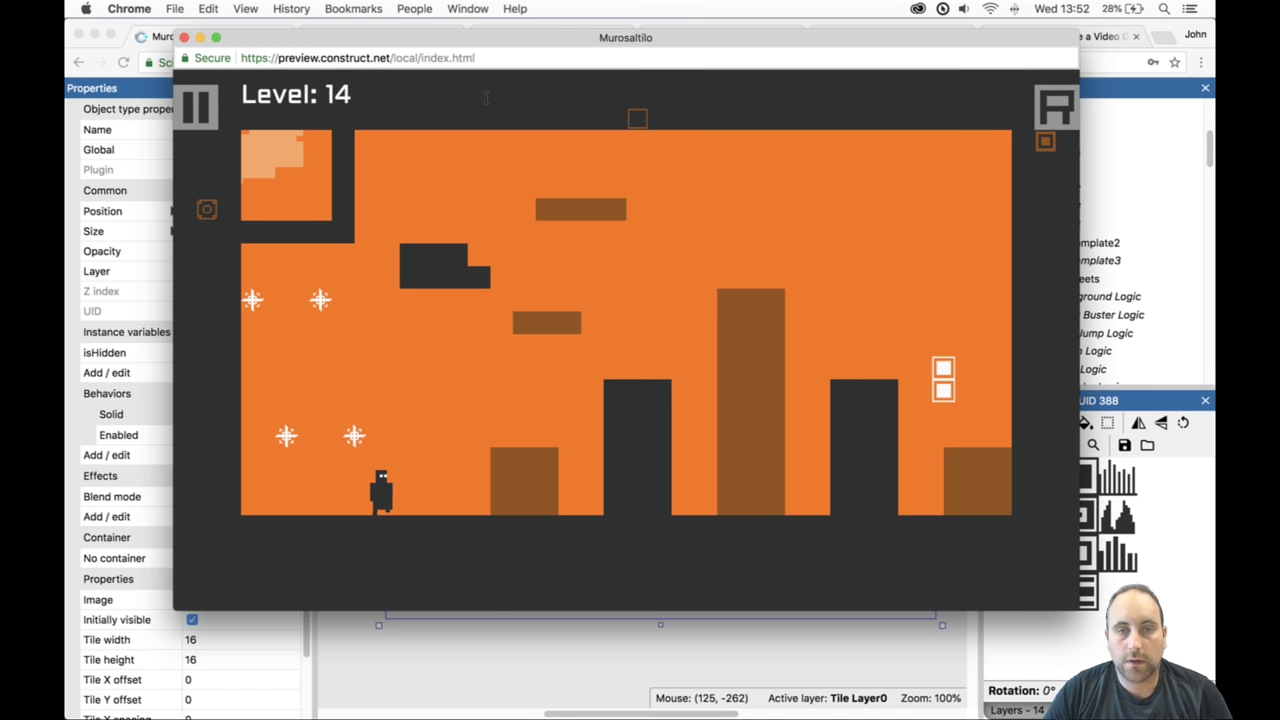
key(Up)
key(Right)
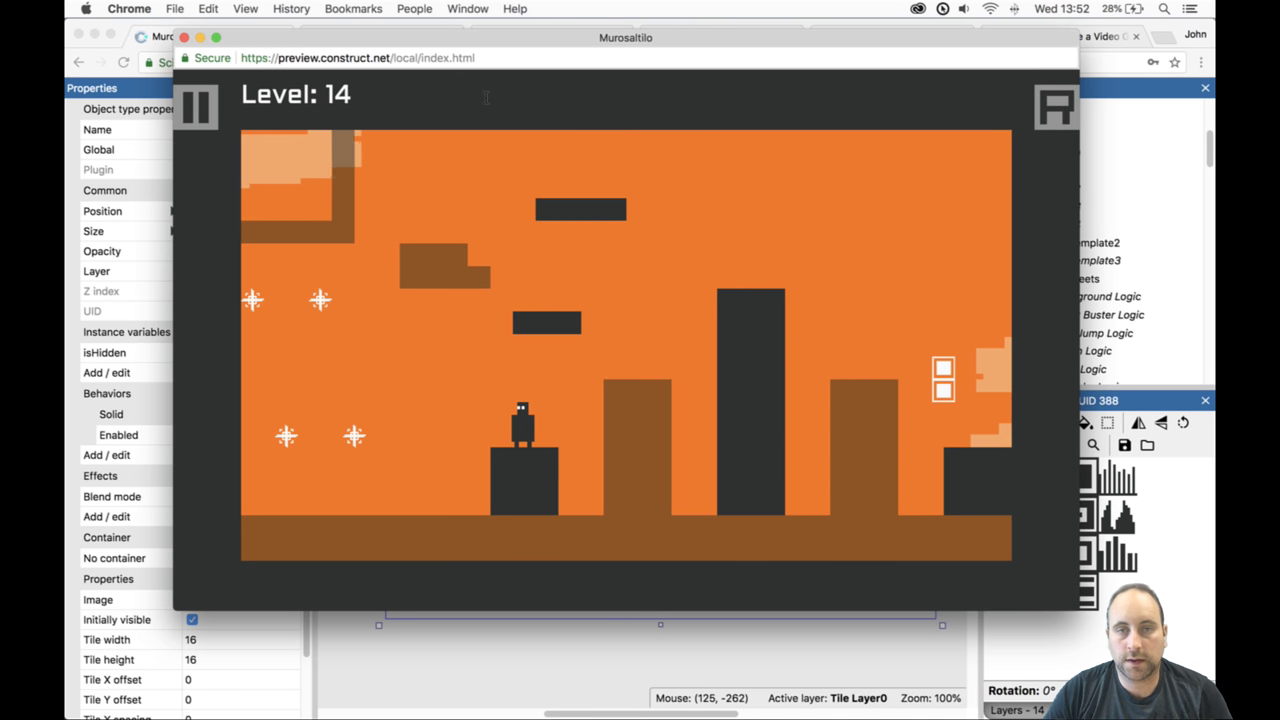
key(Up)
key(Up)
key(Left)
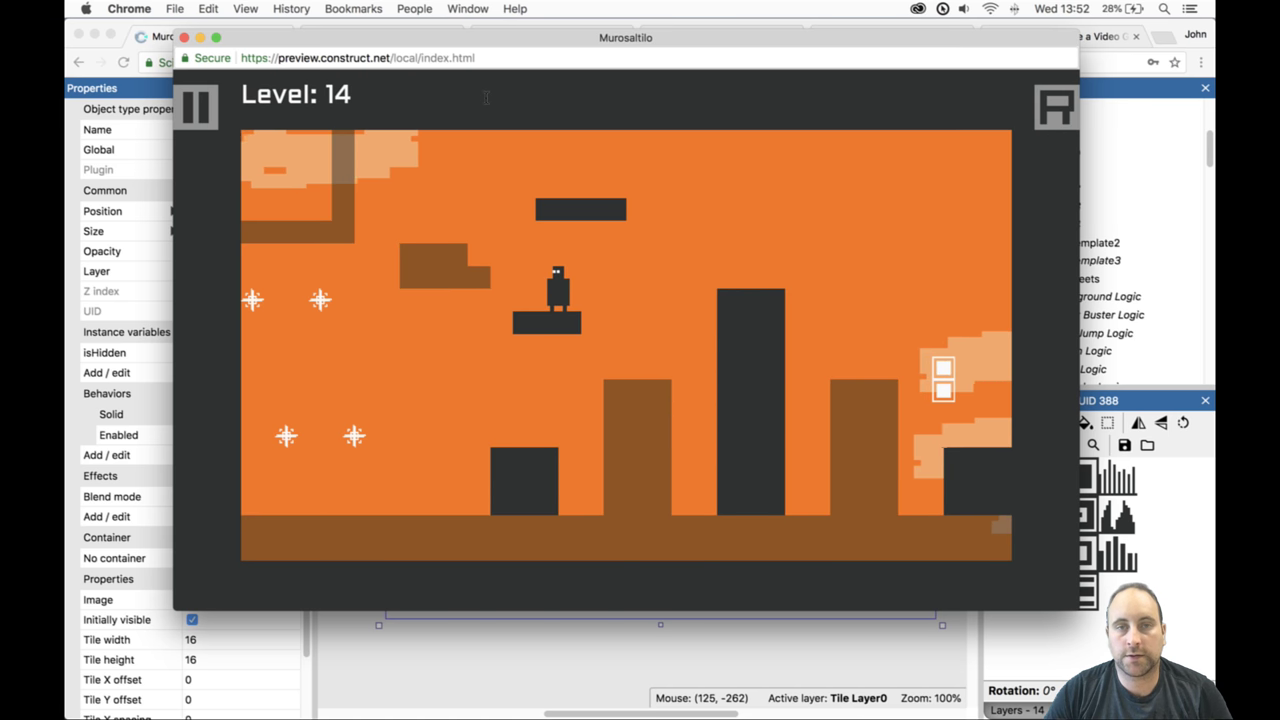
key(Left)
key(Up)
key(Right)
key(Left)
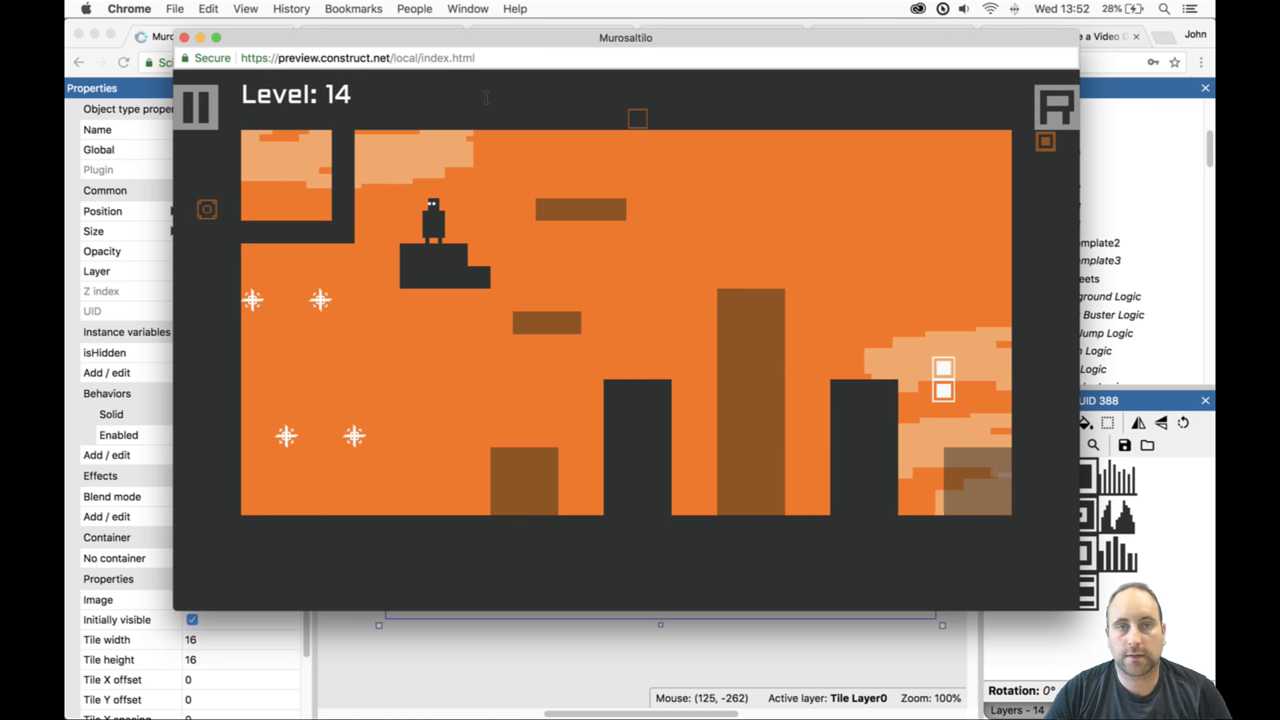
key(Up)
key(Right)
Jump from the tall pillar to the right block, drop to the bottom floor, and close the preview.
key(Right)
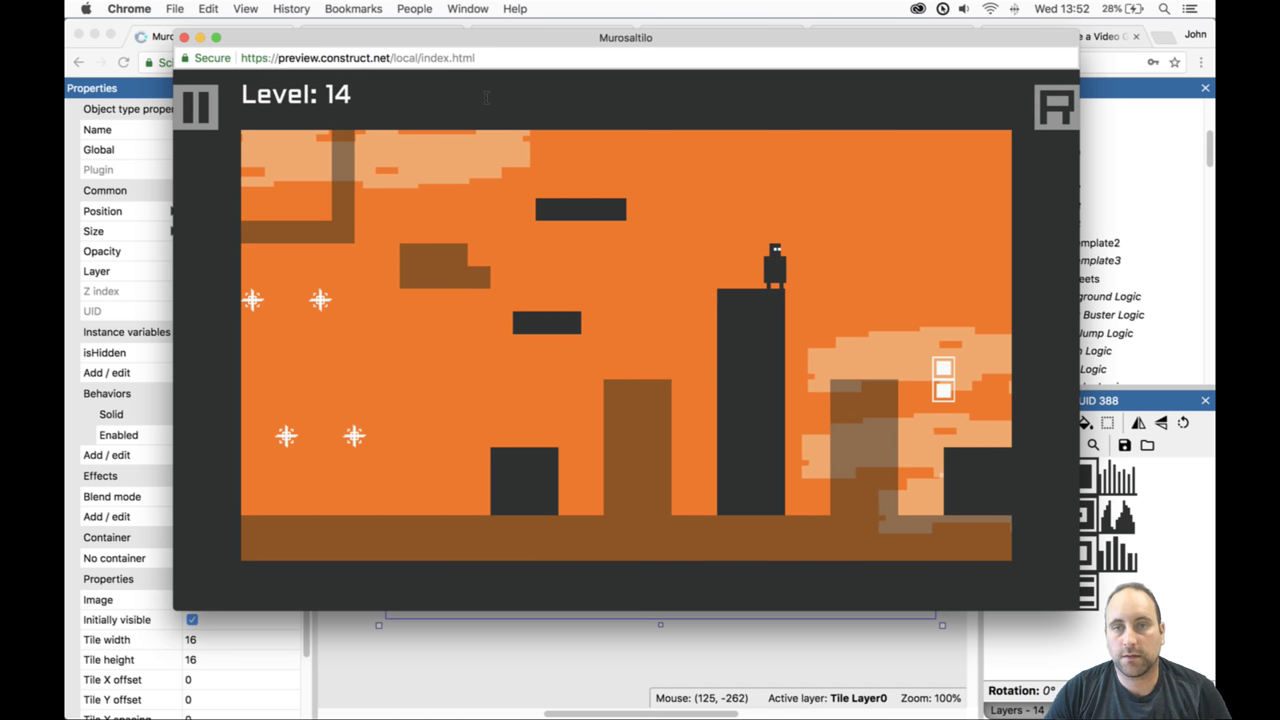
key(Up)
key(Right)
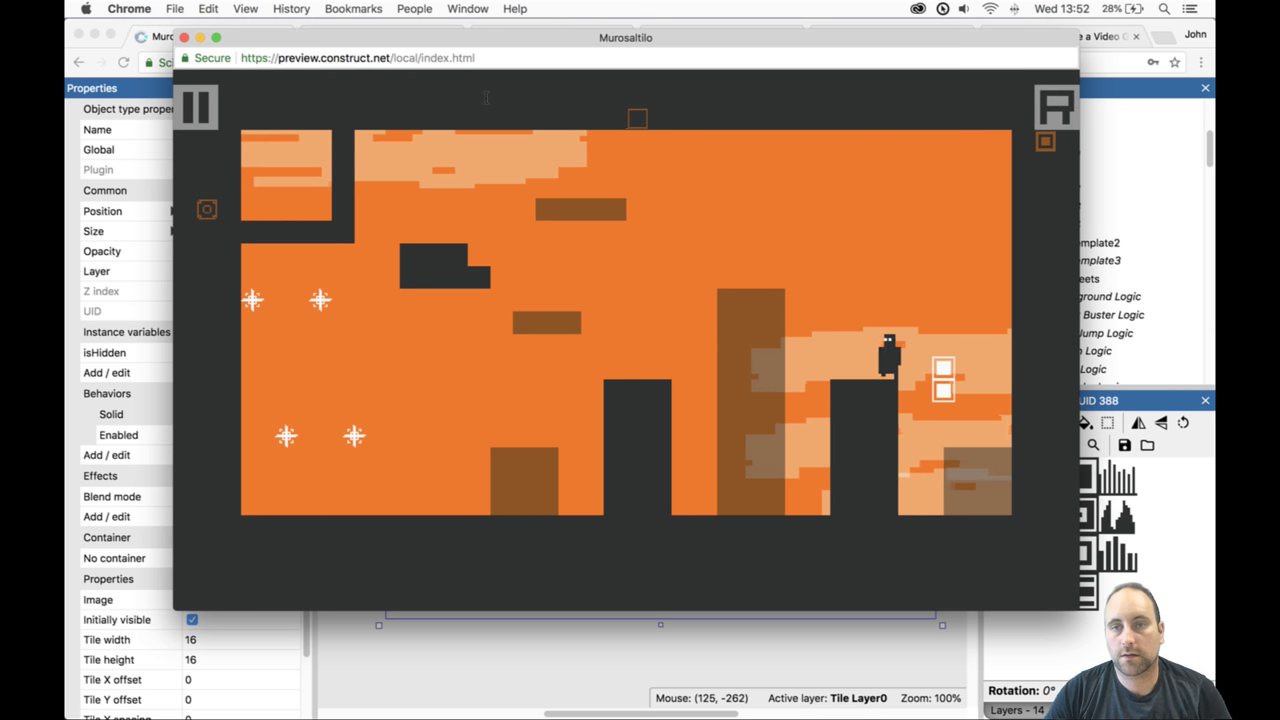
key(Left)
key(Up)
key(Right)
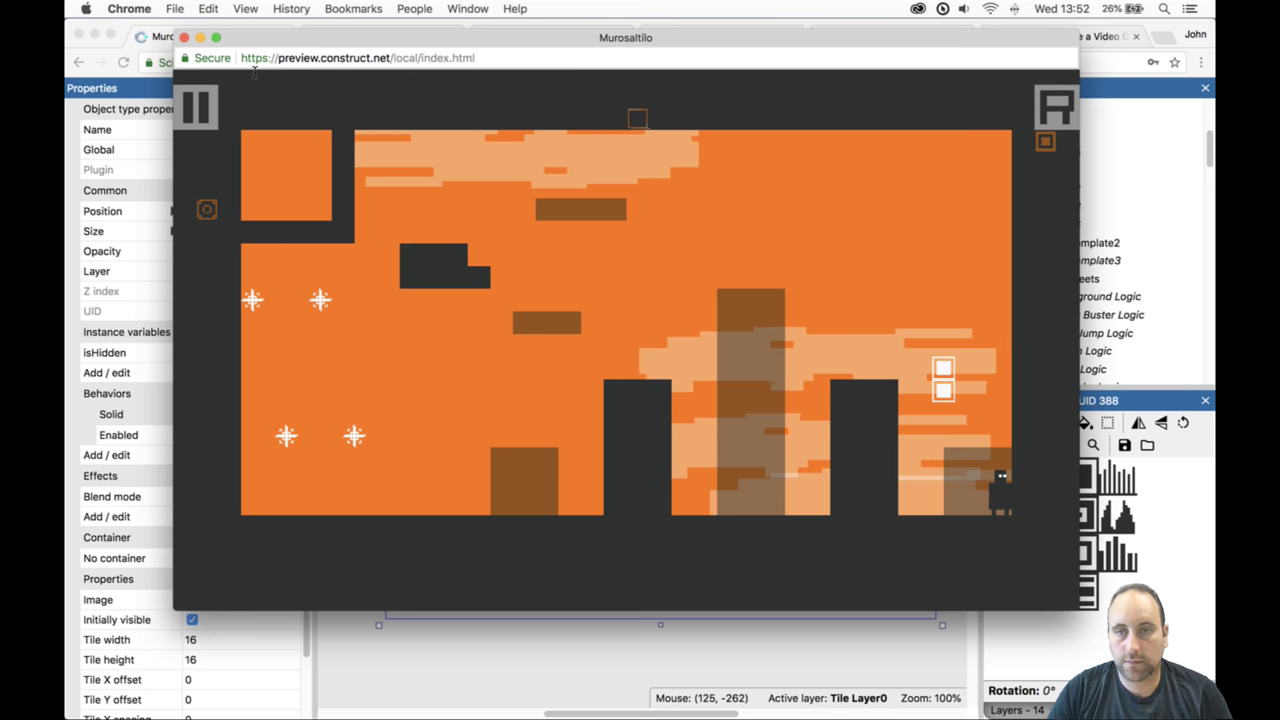
key(Left)
key(Up)
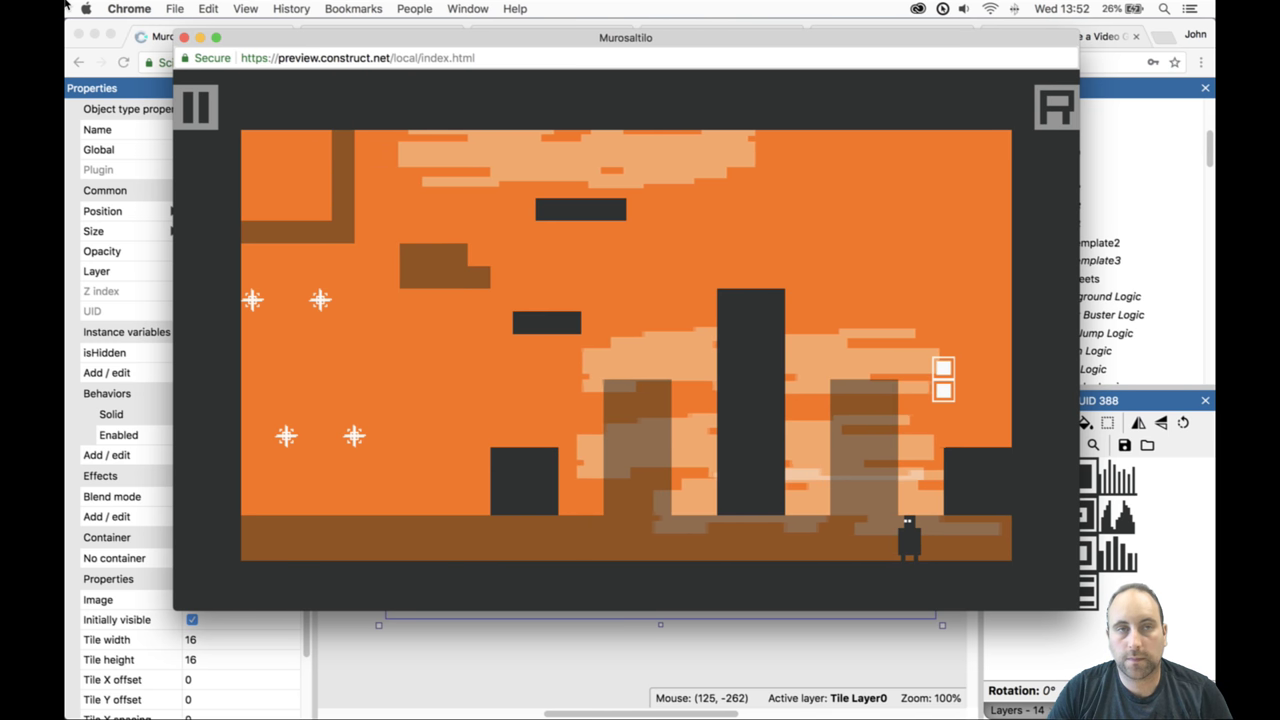
click(185, 37)
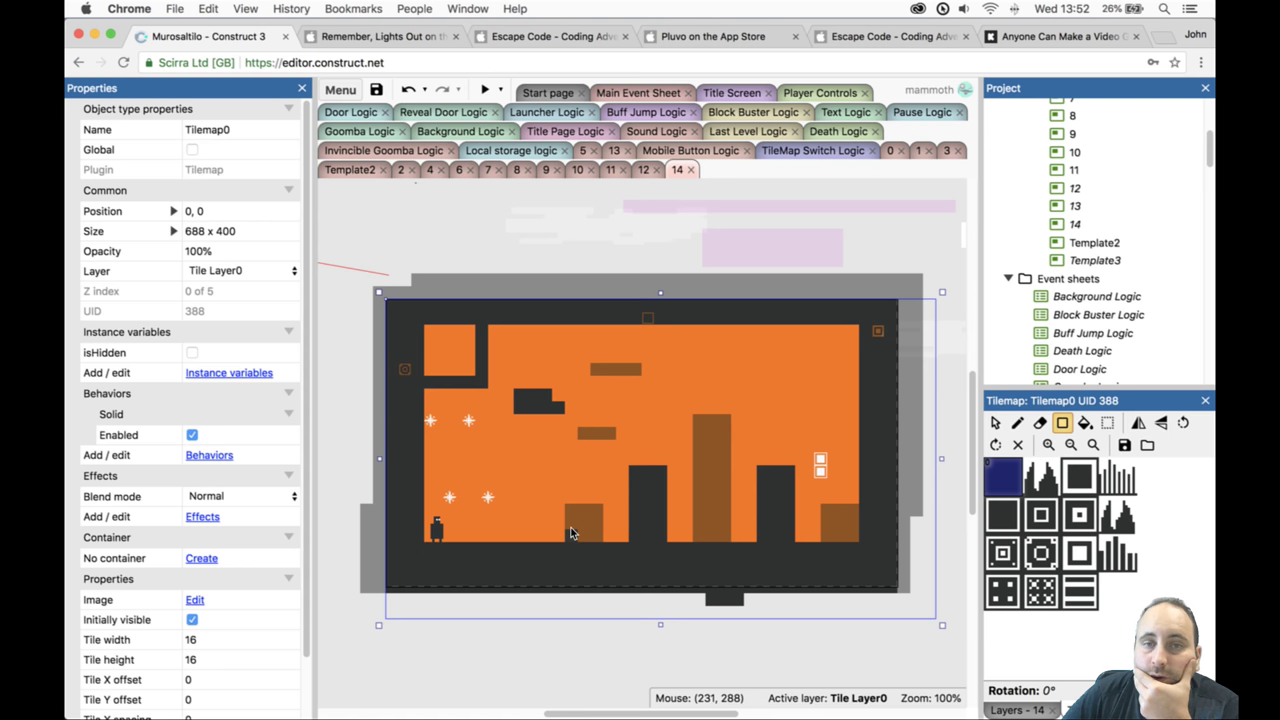
Move the door up beside the small dark block and tick its isHidden property.
click(995, 423)
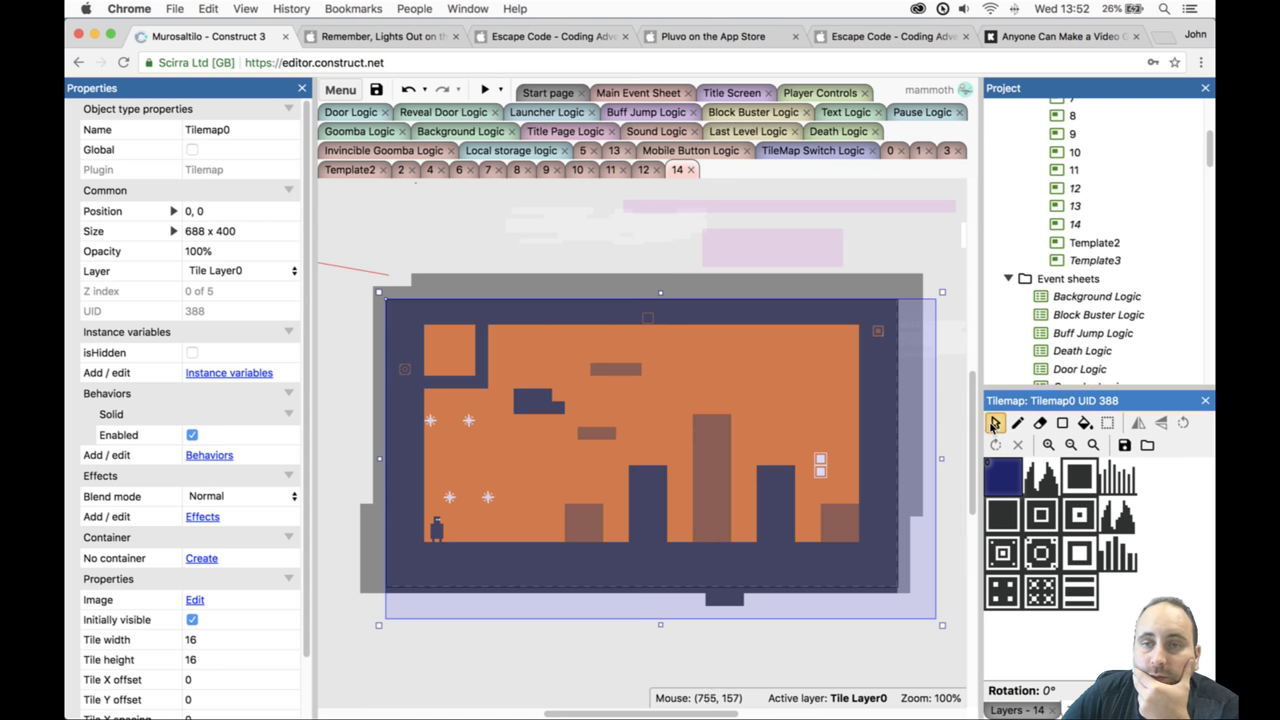
drag(822, 468, 514, 371)
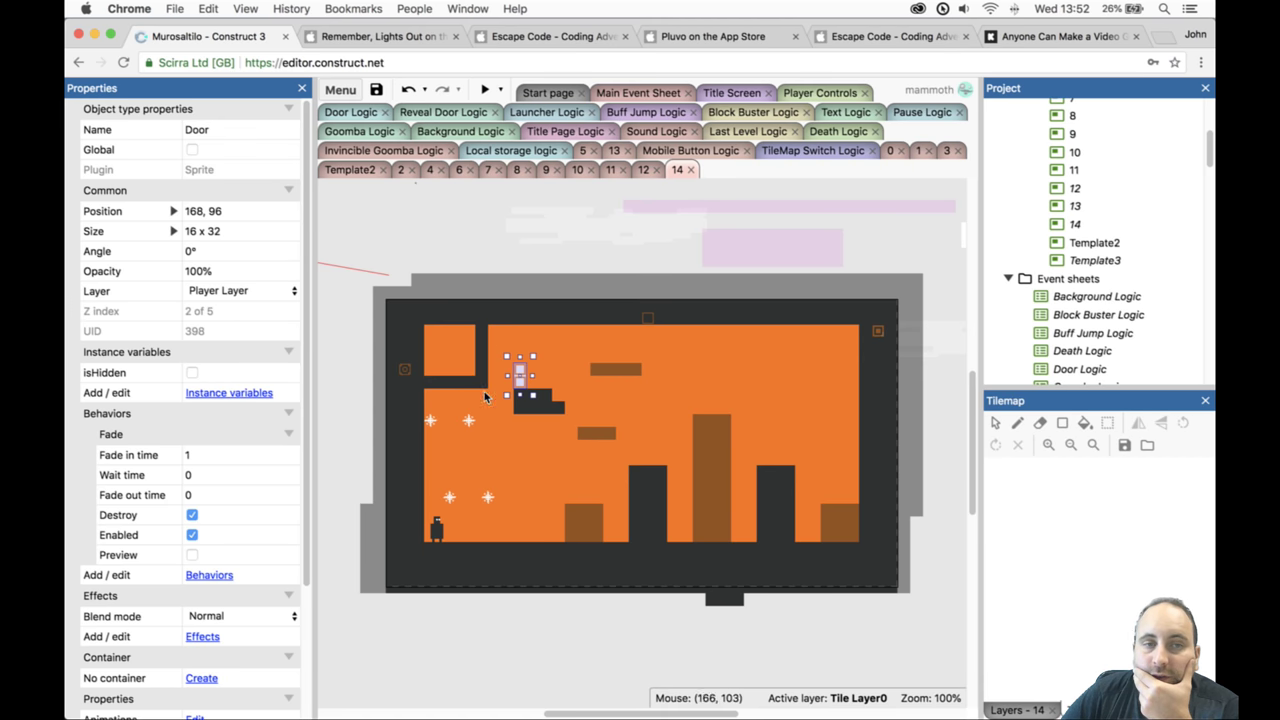
click(192, 372)
Place a Reveal trigger on the right-hand brown block and make Tile Layer 1 active.
scroll(1157, 329, down, 10)
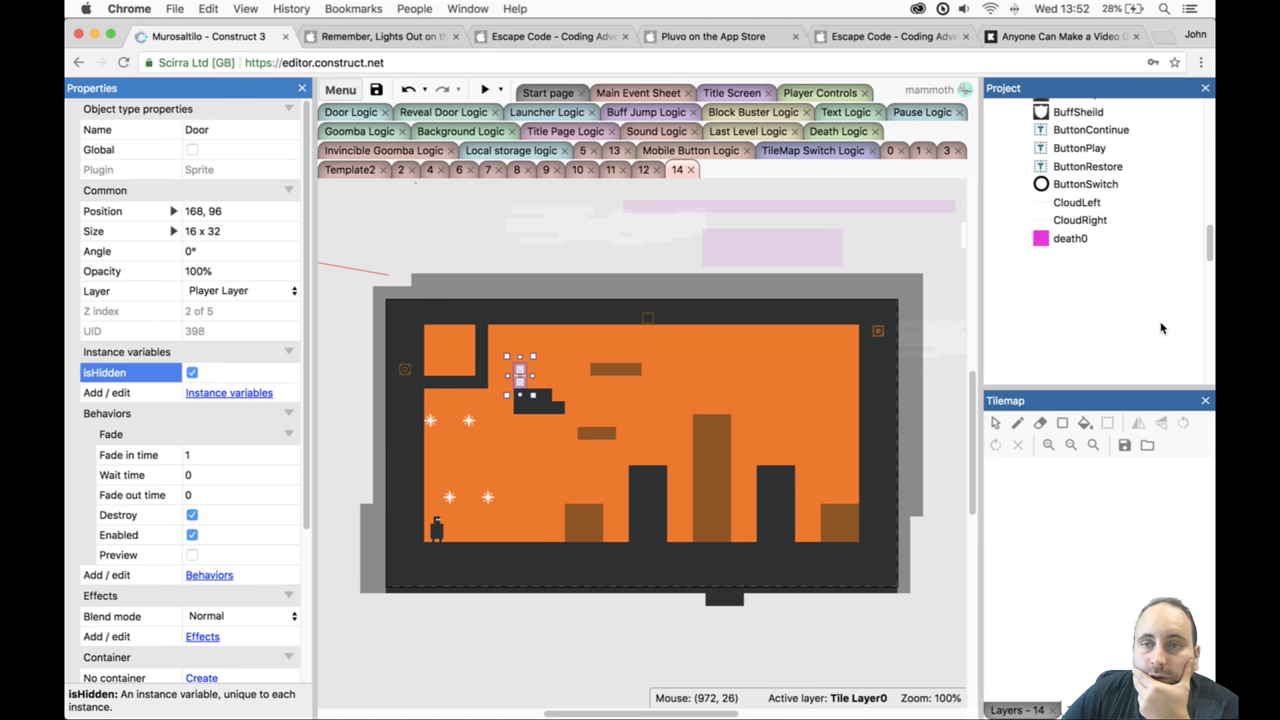
scroll(1125, 305, up, 5)
scroll(1121, 298, up, 1)
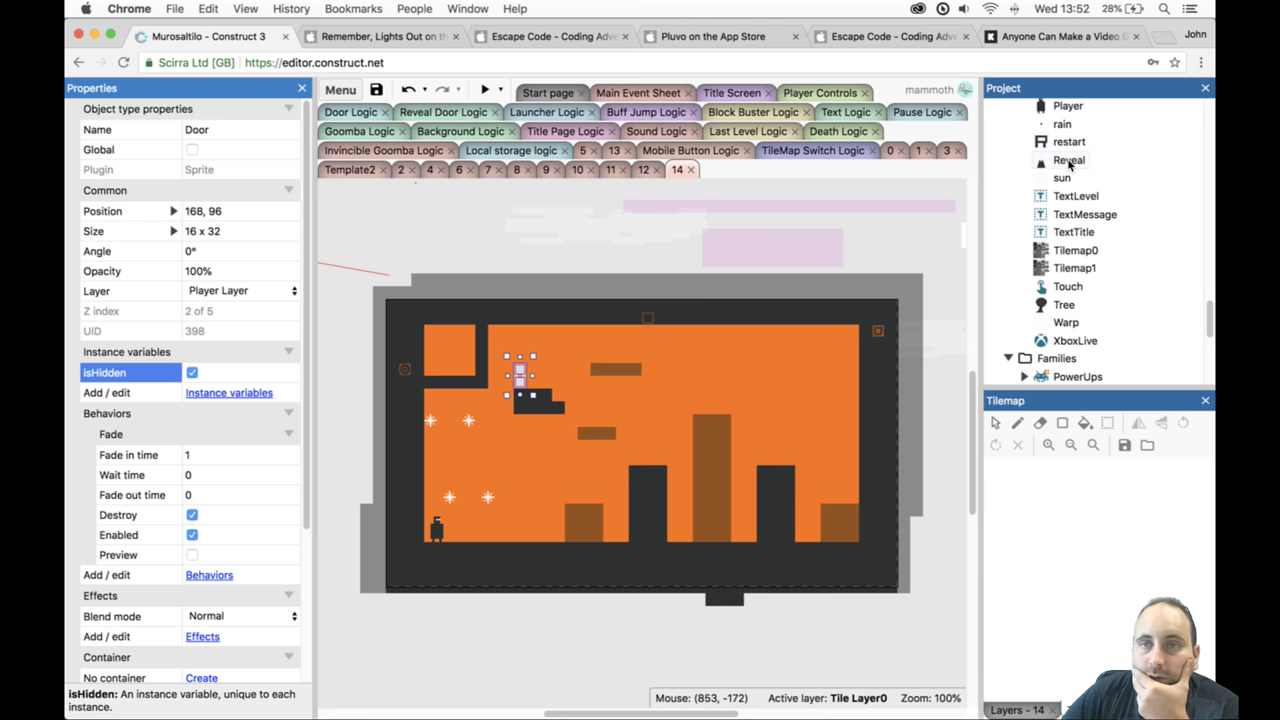
drag(1070, 162, 845, 498)
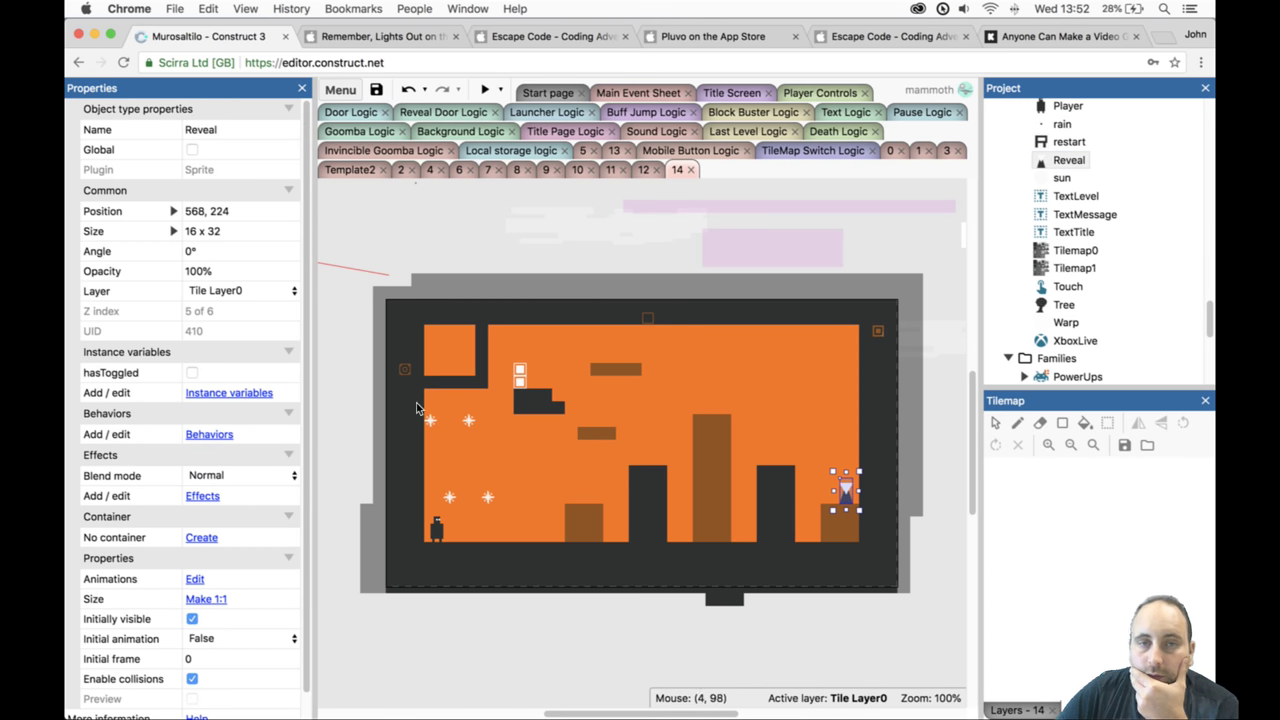
click(488, 501)
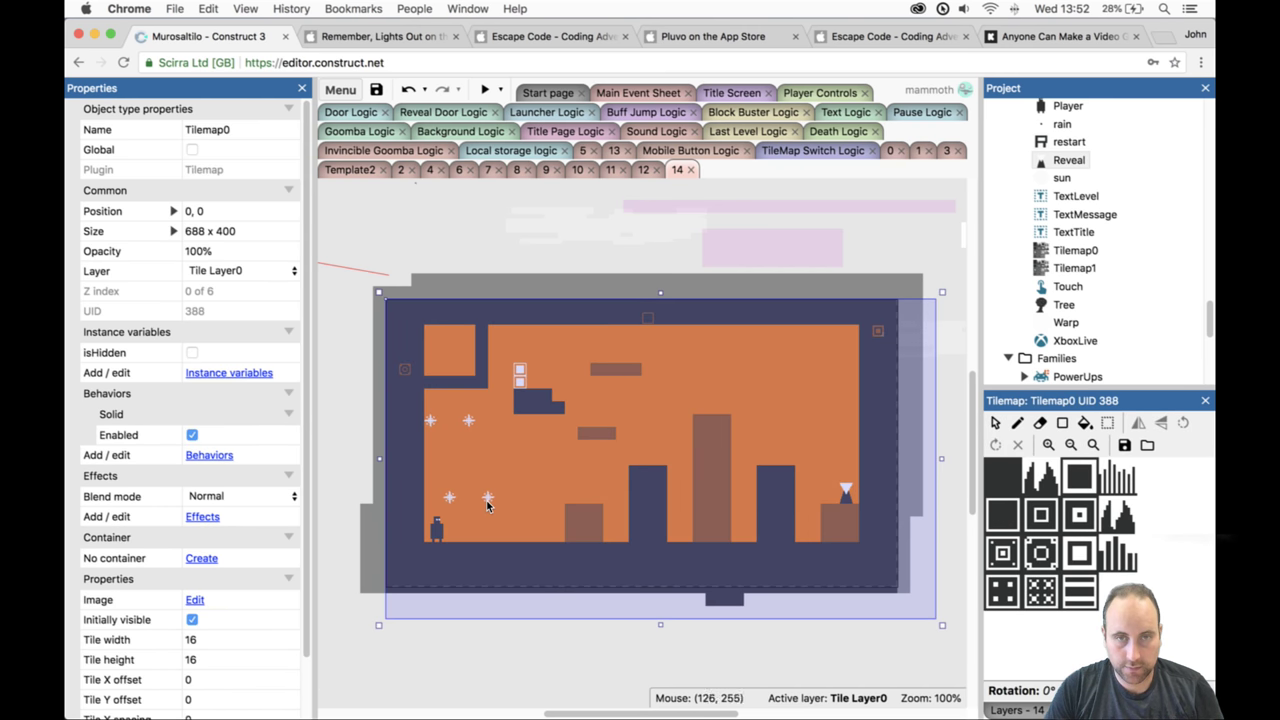
click(1000, 708)
click(1020, 459)
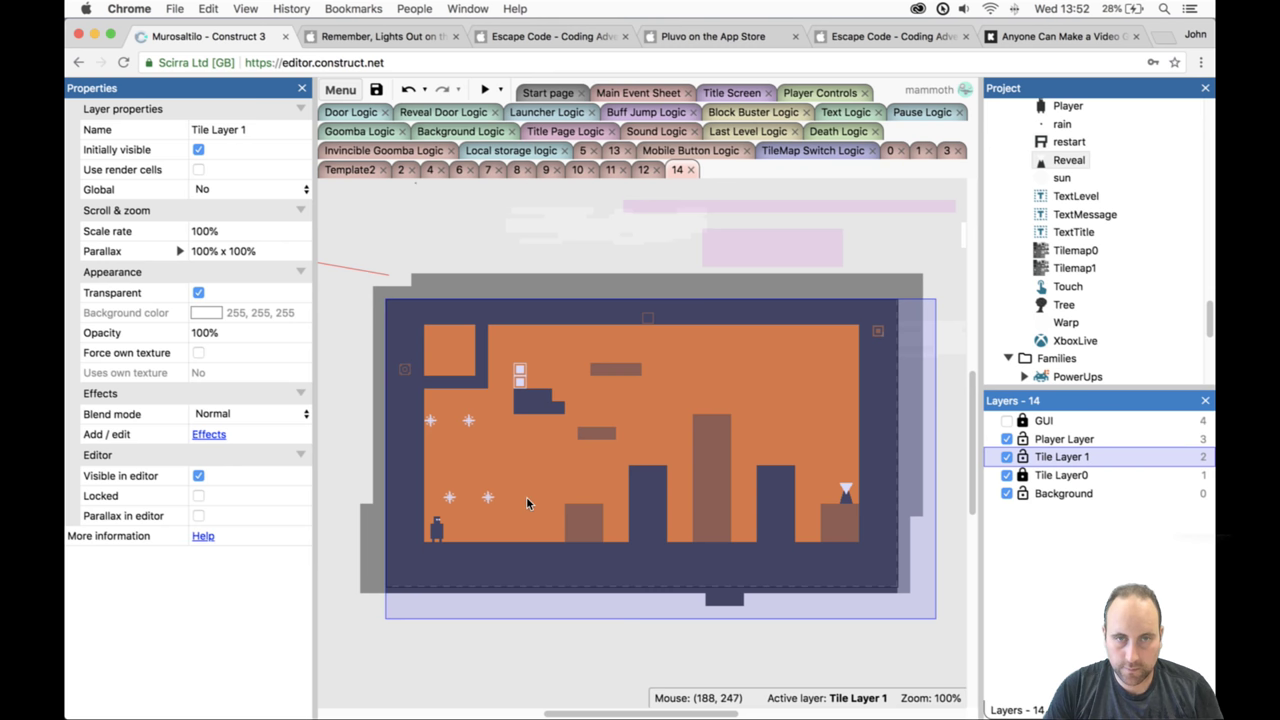
Copy Mines into the floor and onto the middle pillar's base, then launch a preview.
ctrl+drag(488, 499, 648, 532)
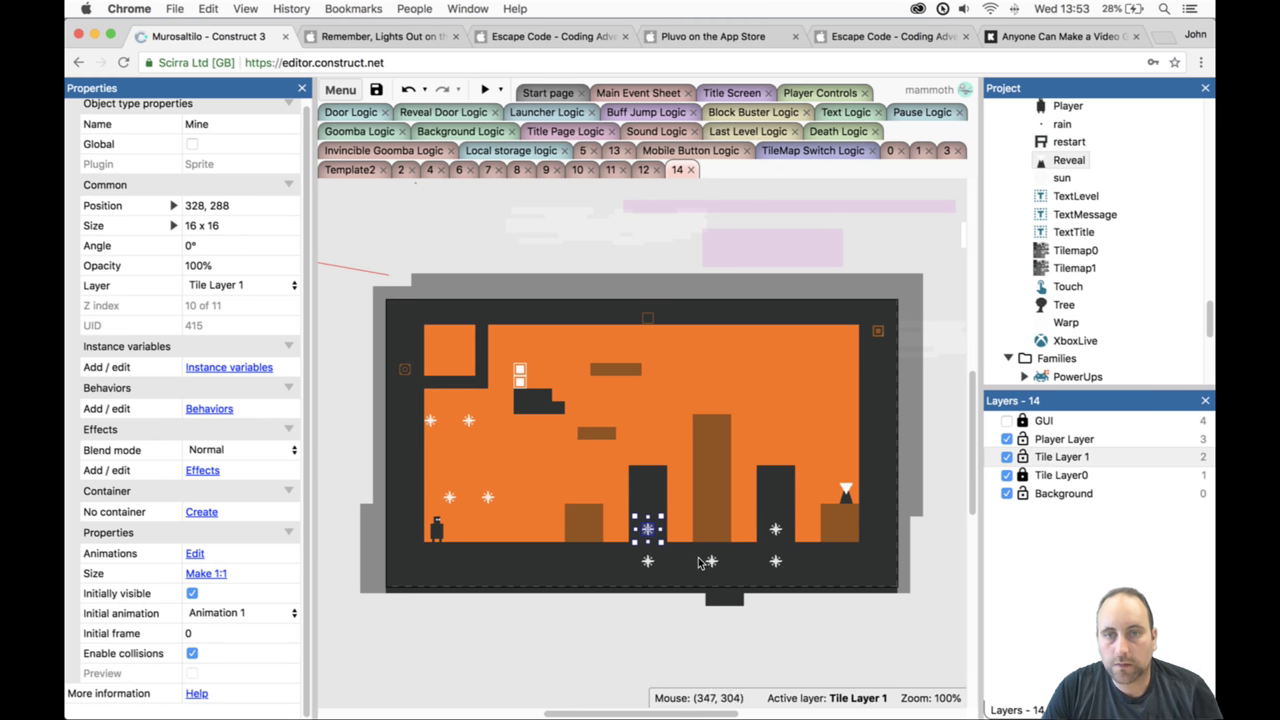
ctrl+drag(715, 563, 713, 524)
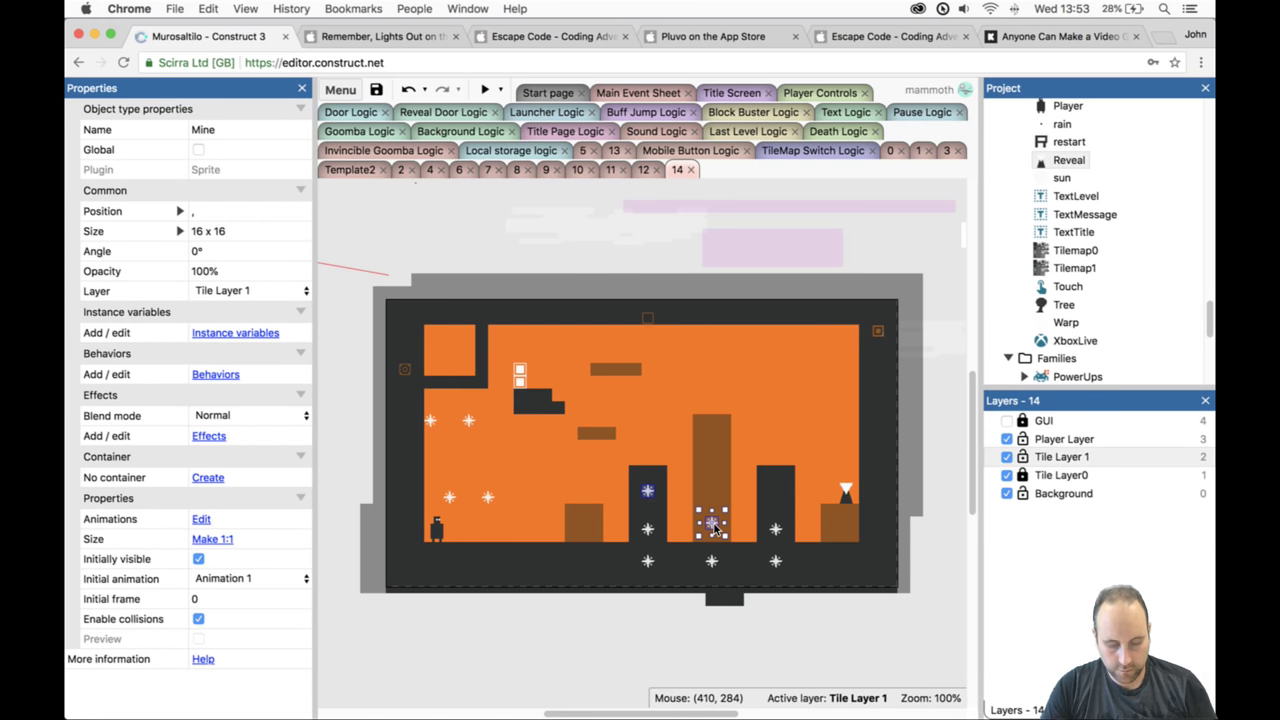
click(710, 563)
click(711, 524)
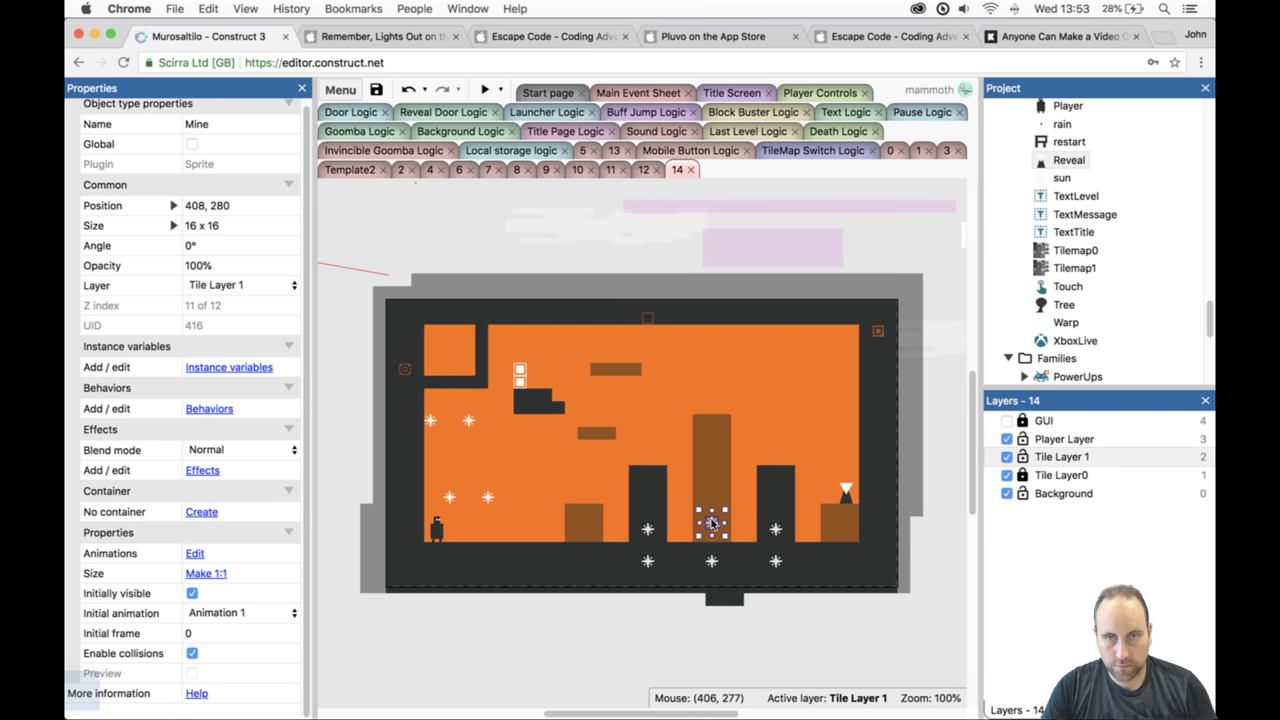
drag(711, 524, 712, 530)
click(484, 89)
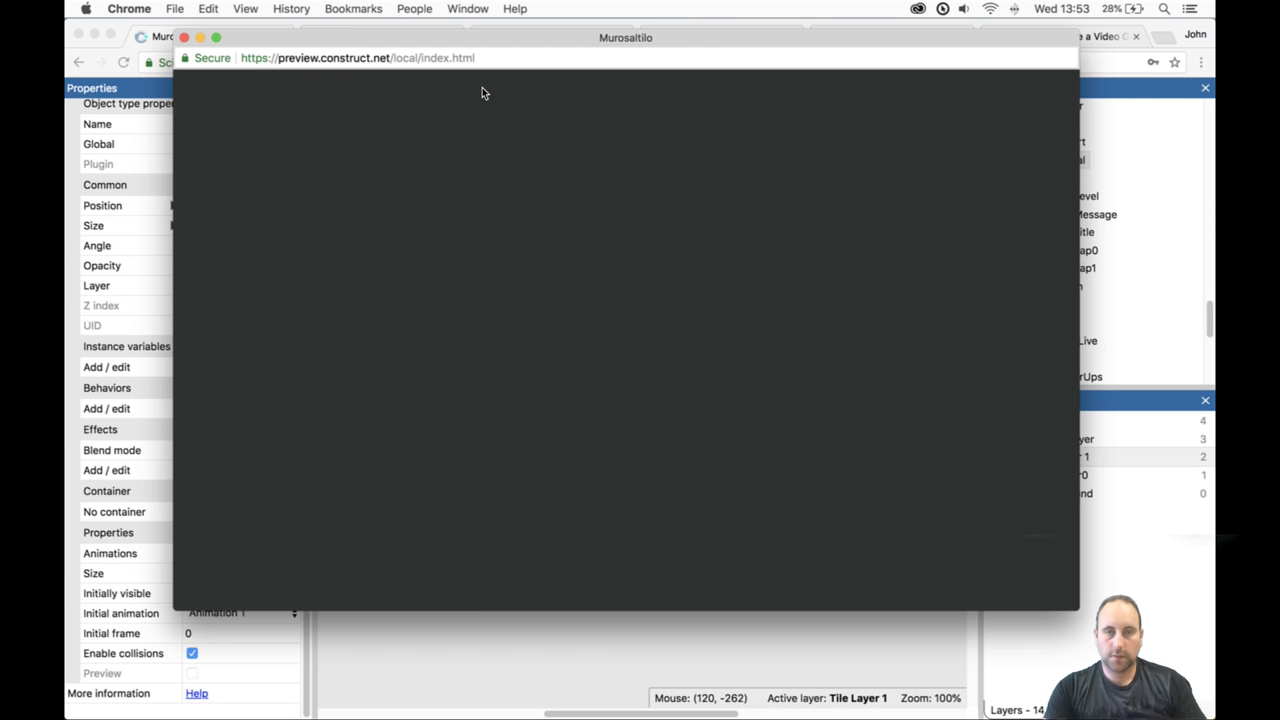
key(Right)
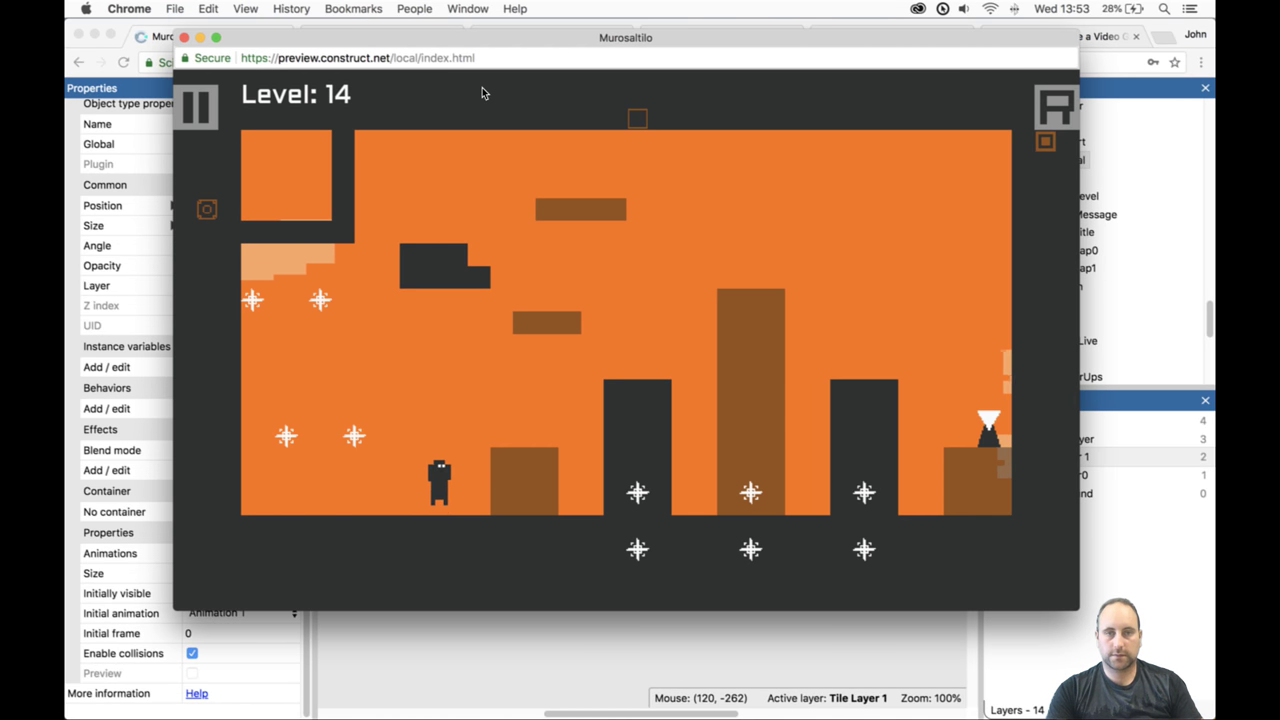
key(Up)
key(Up)
key(Left)
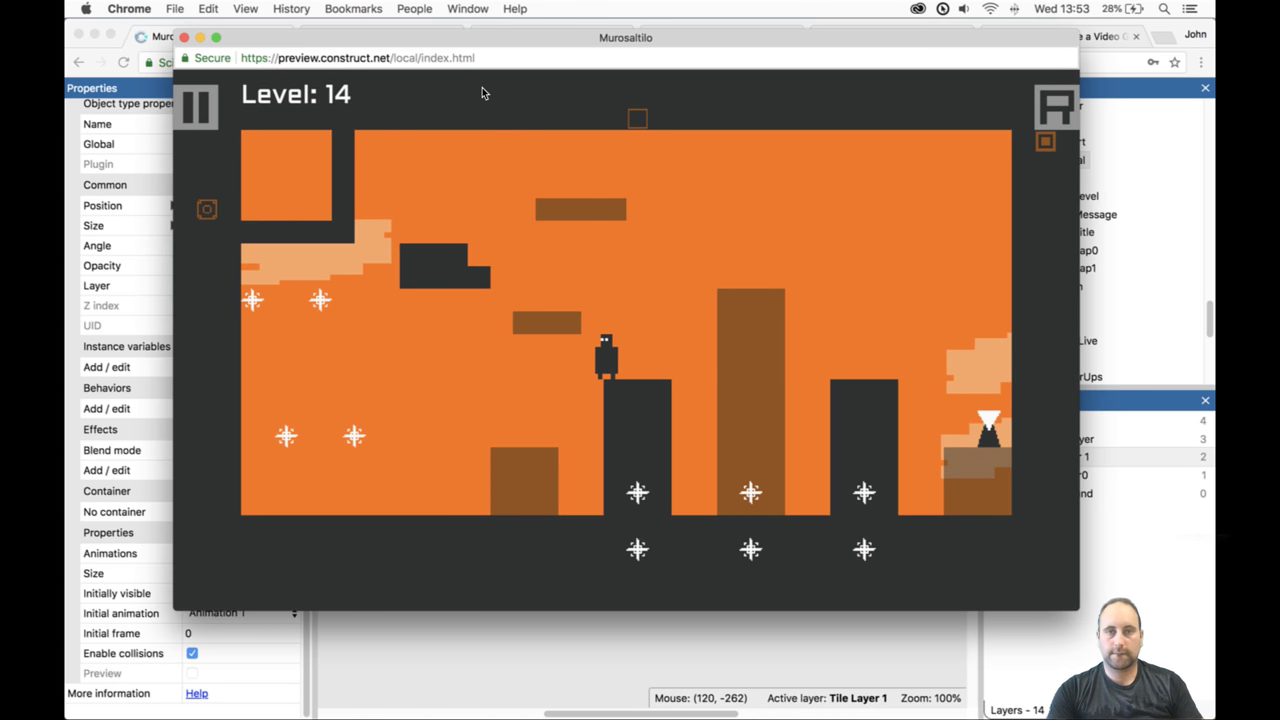
key(Up)
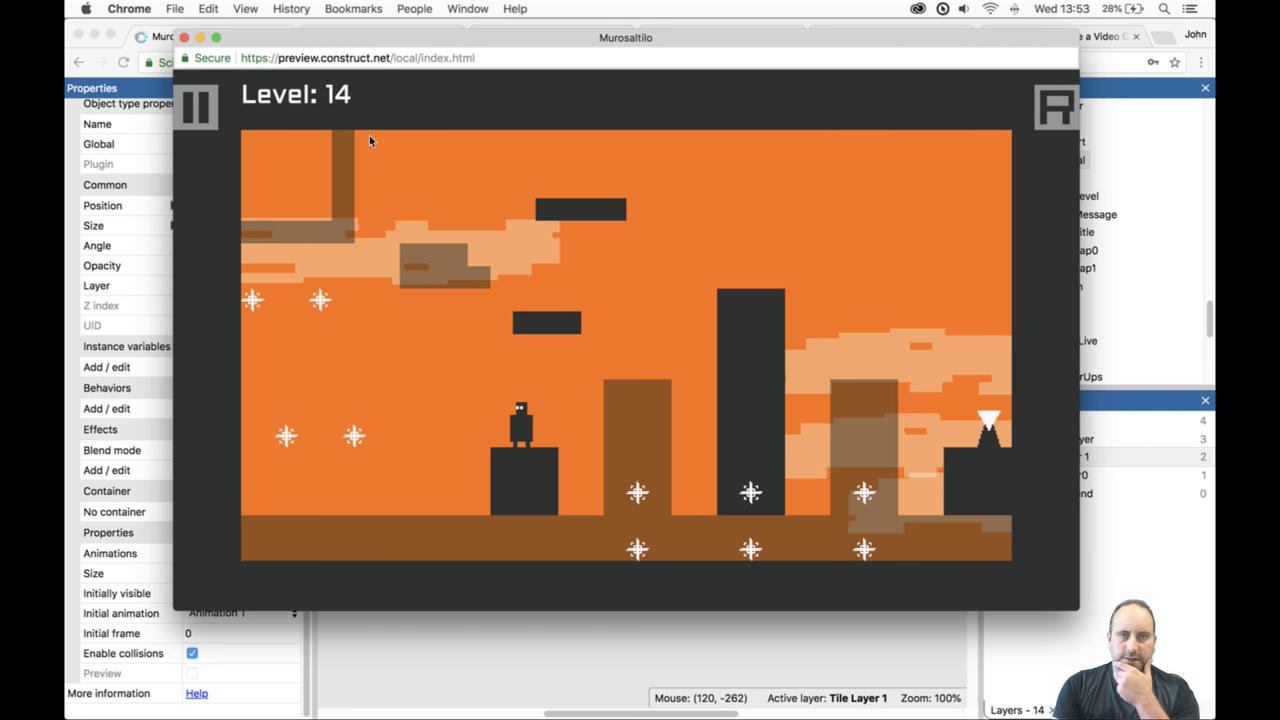
click(184, 37)
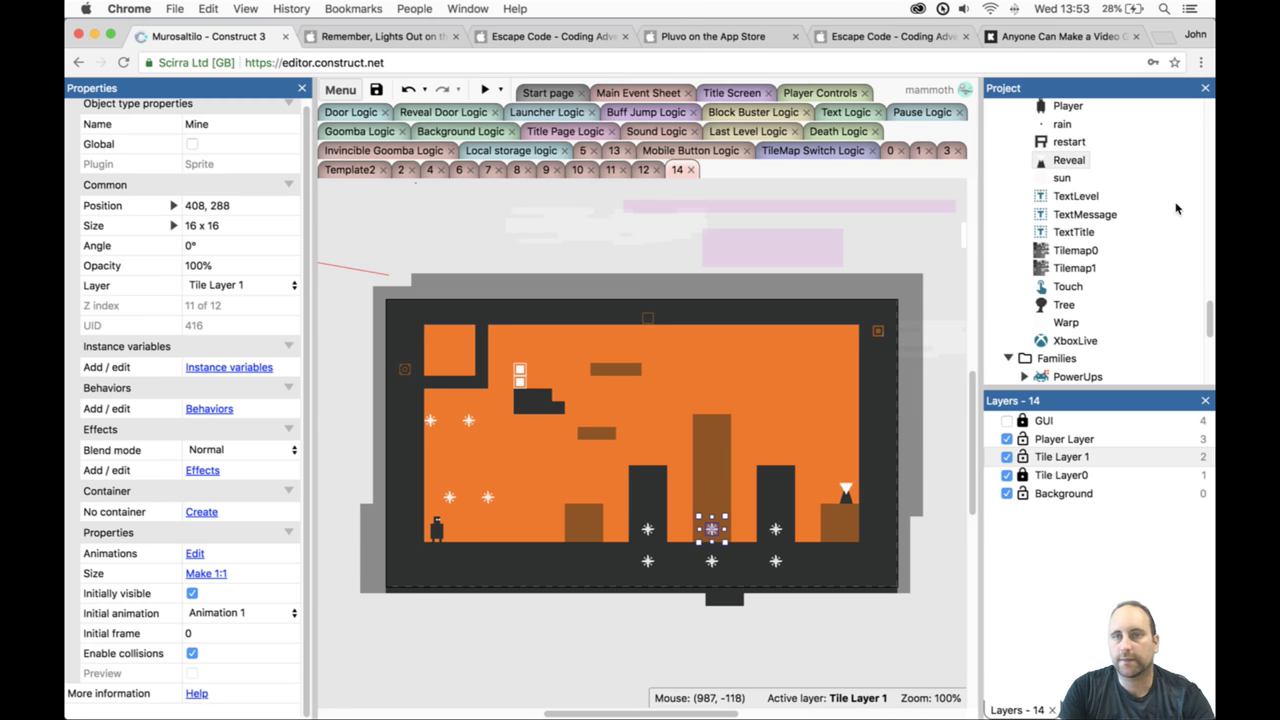
Duplicate the Template3 layout as '15', place it after layout 14, and open it.
scroll(1160, 207, up, 15)
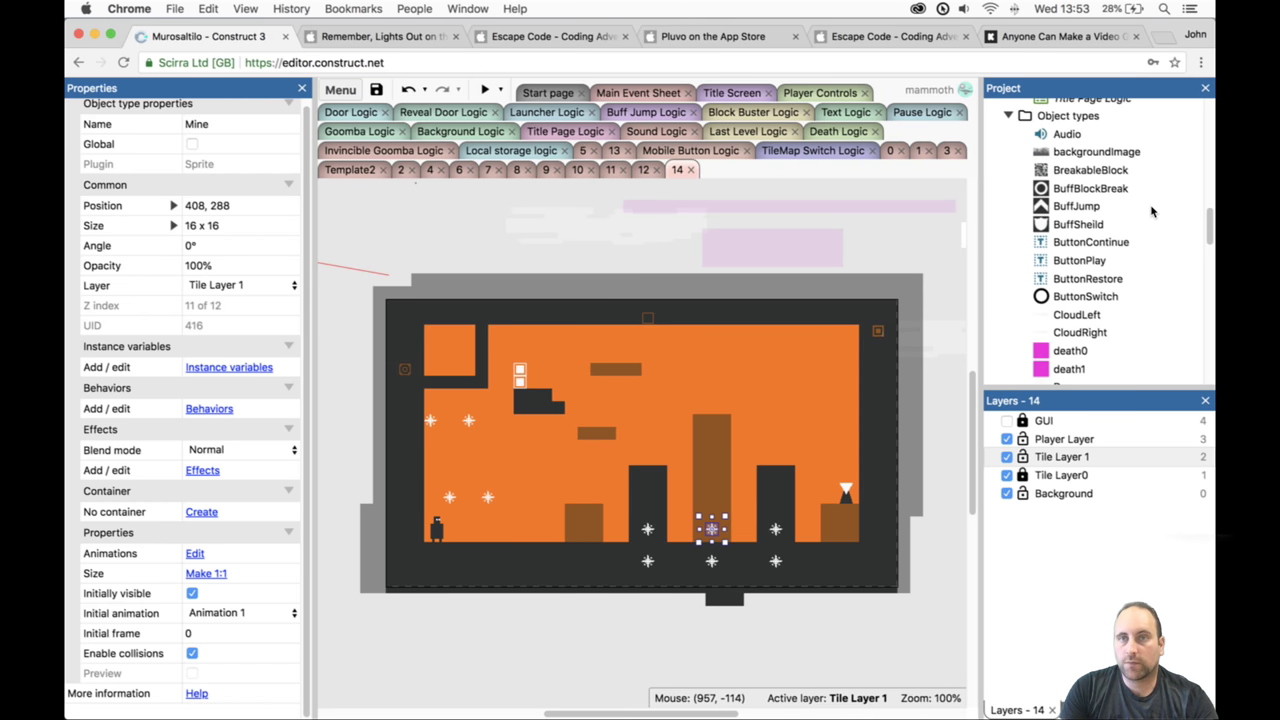
right_click(1093, 262)
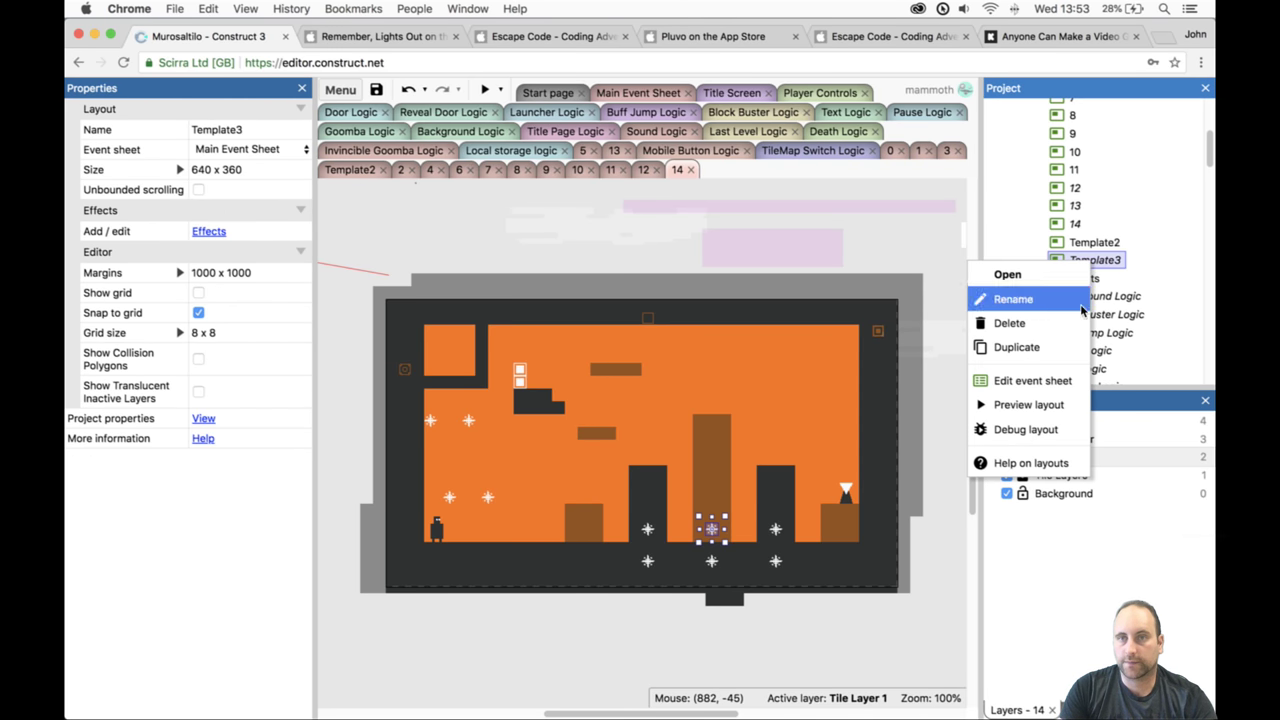
click(1052, 347)
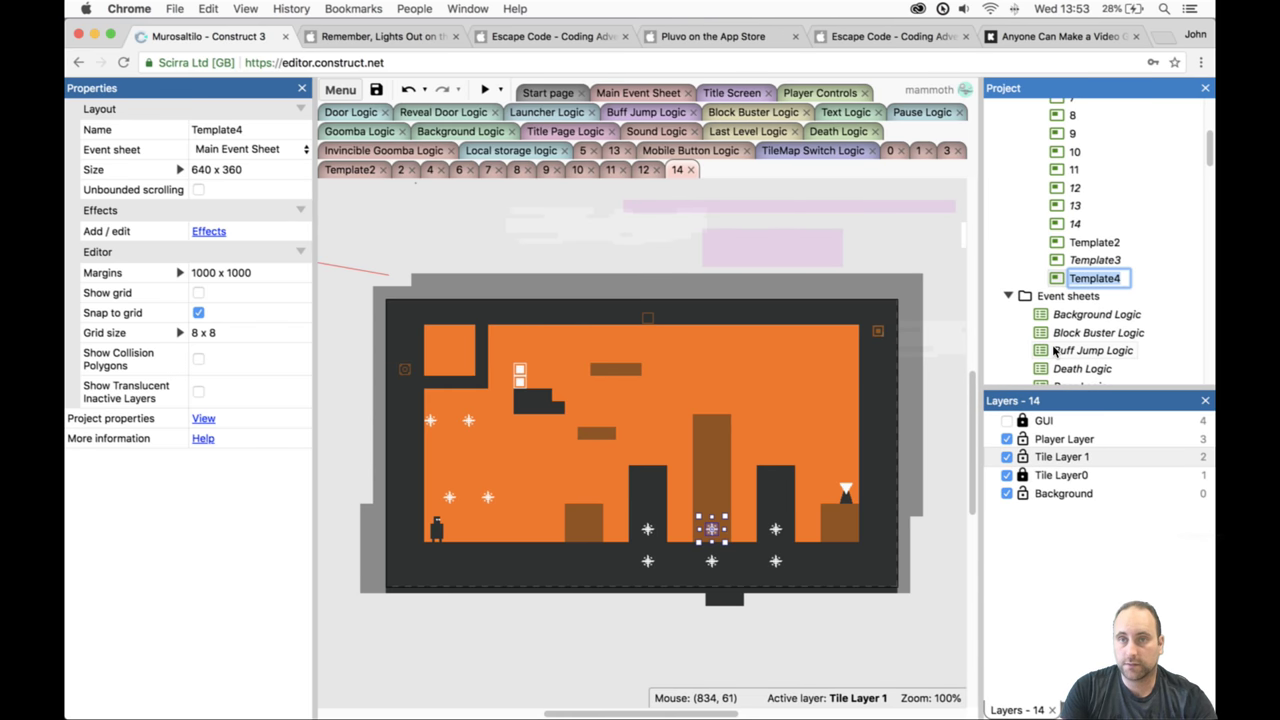
text(15)
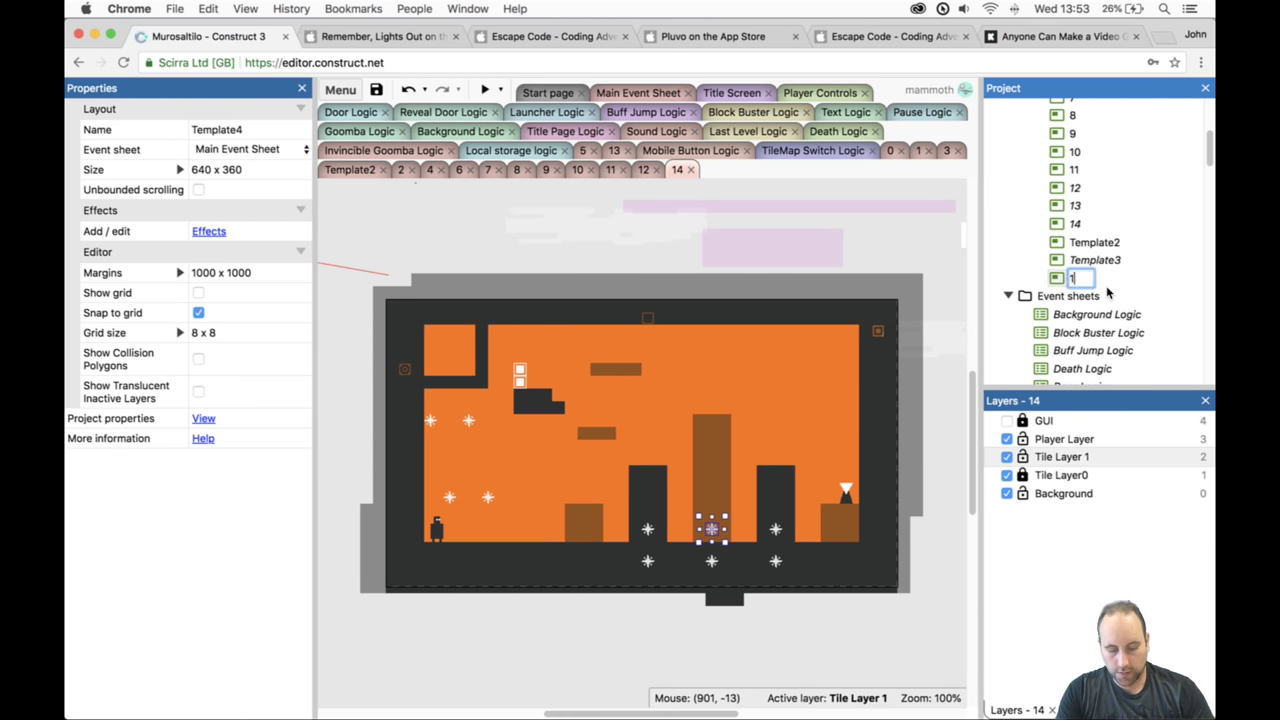
key(Return)
drag(1073, 283, 1075, 243)
click(1072, 245)
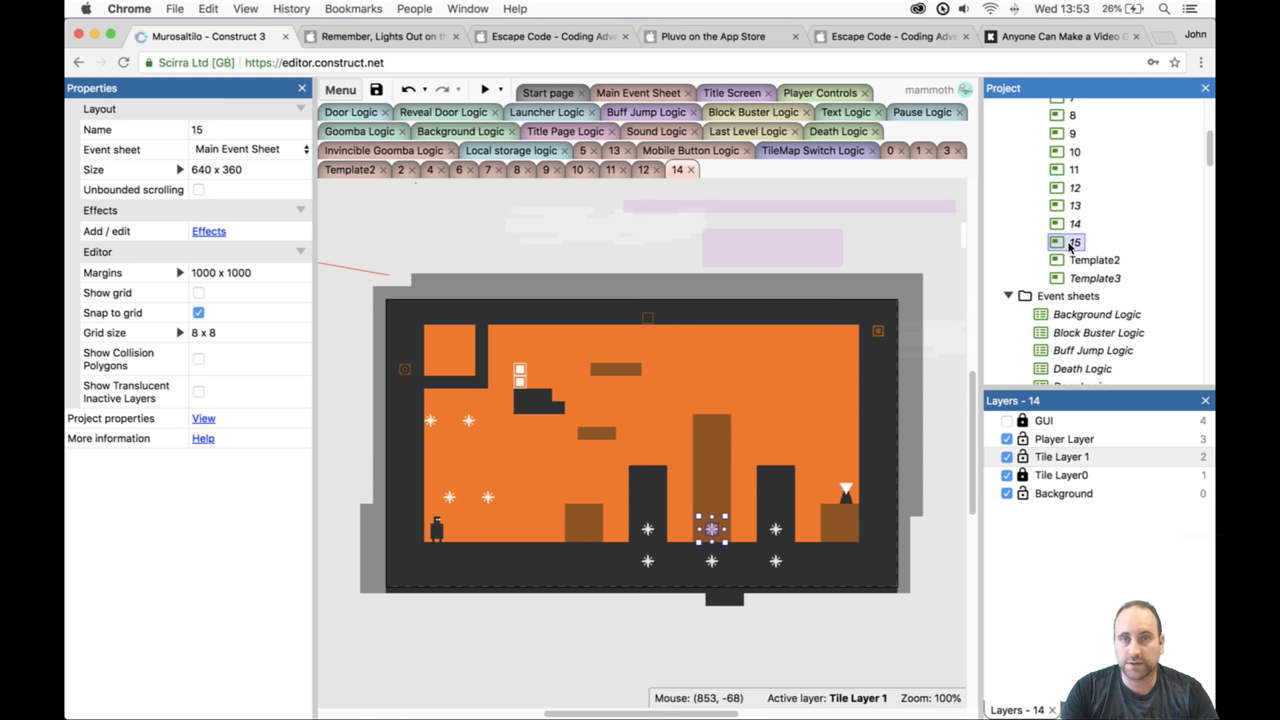
double_click(1072, 243)
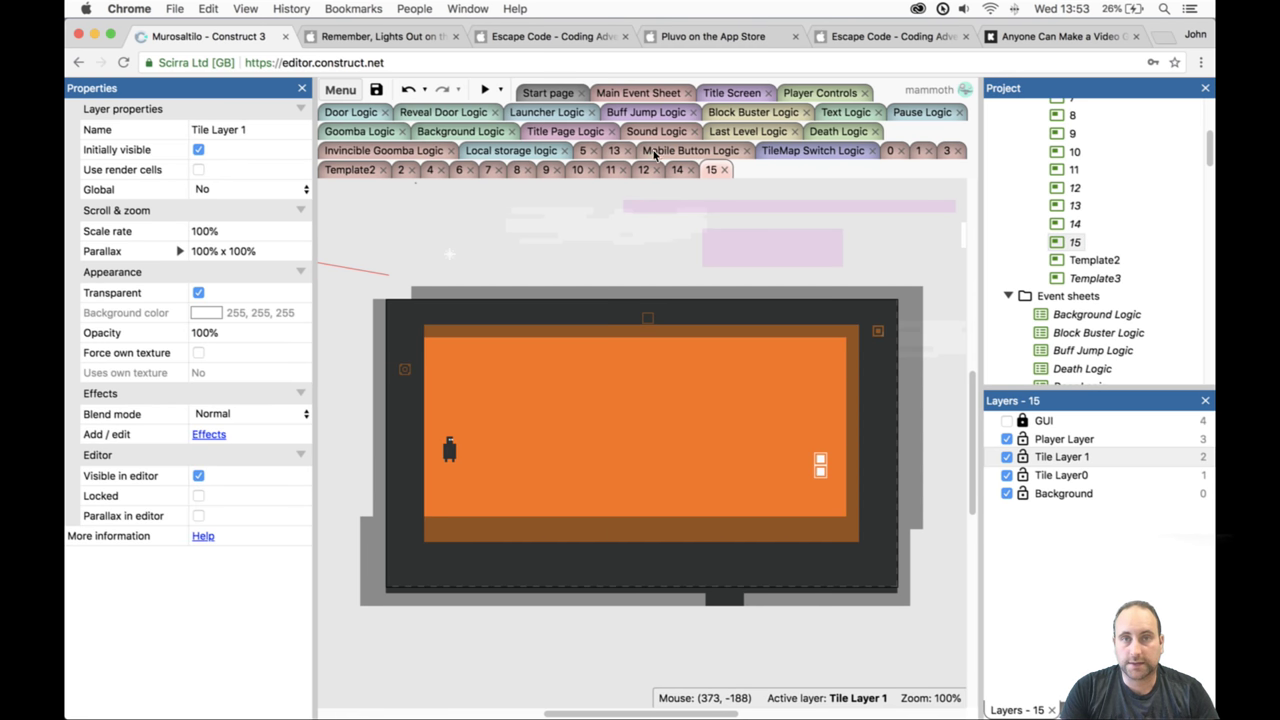
Save the project to Google Drive as Murosaltilo p08.c3p.
drag(614, 150, 650, 174)
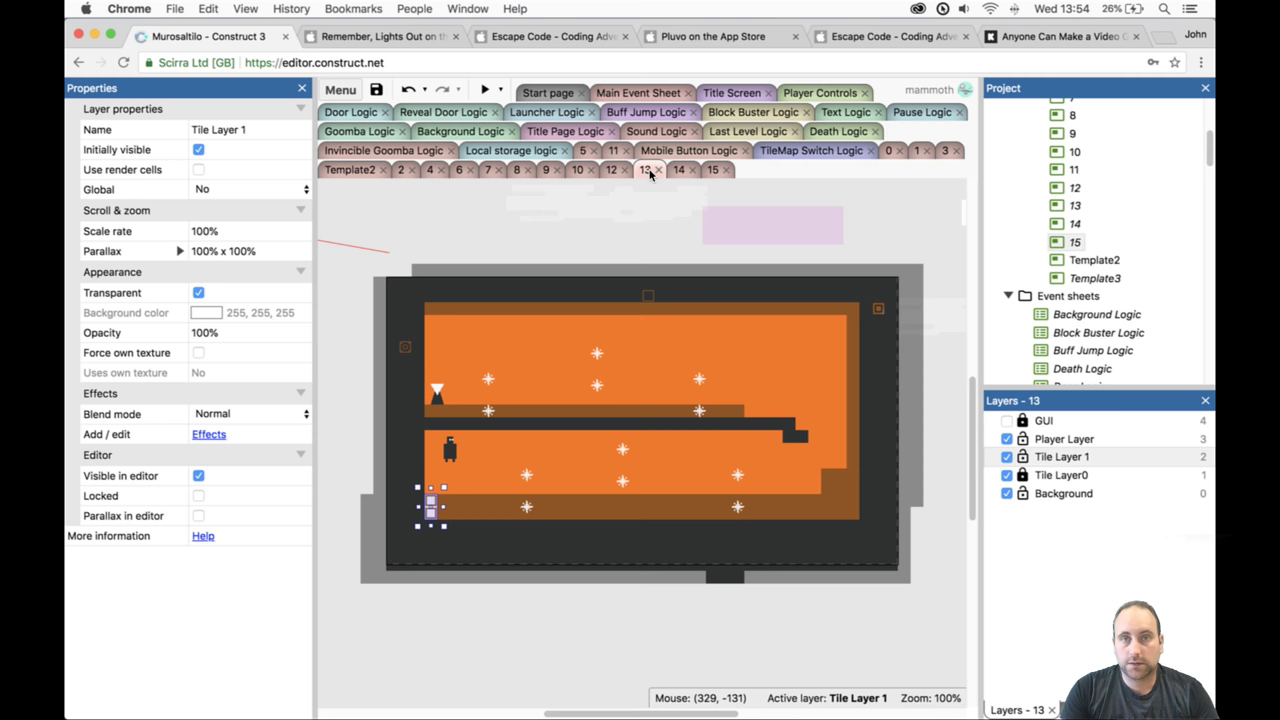
click(340, 90)
mouse_move(380, 123)
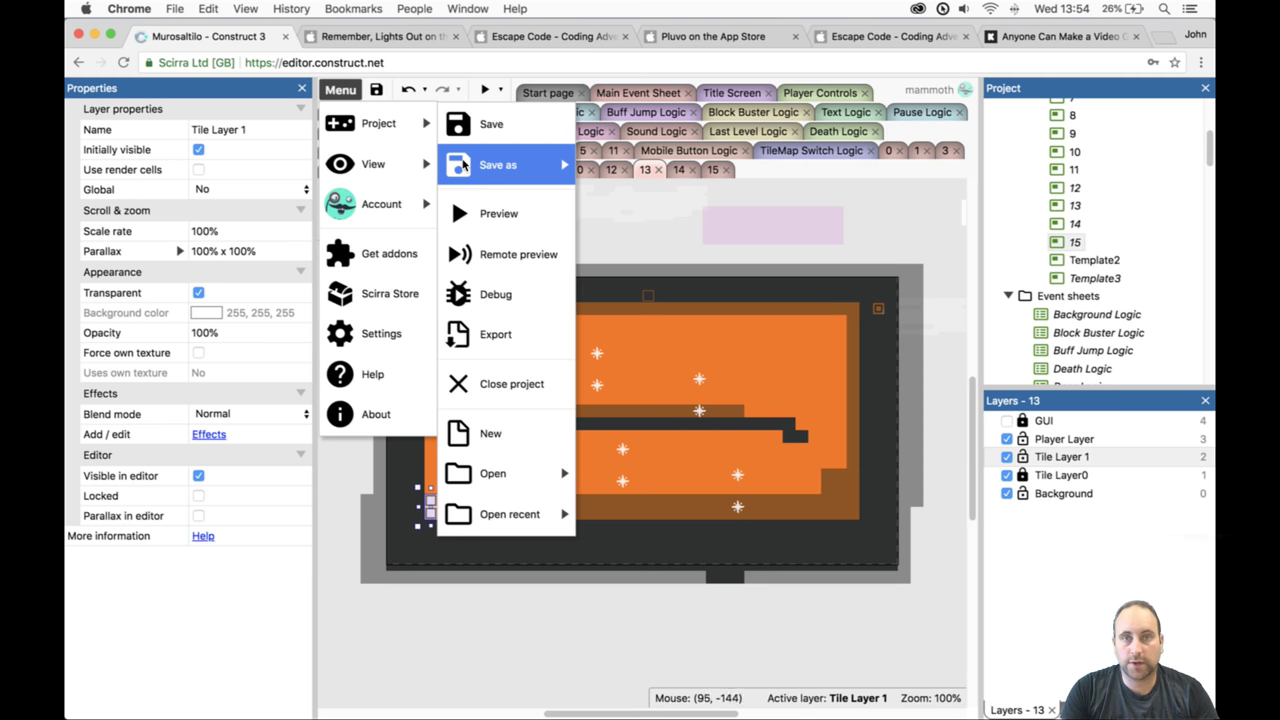
mouse_move(500, 175)
click(626, 172)
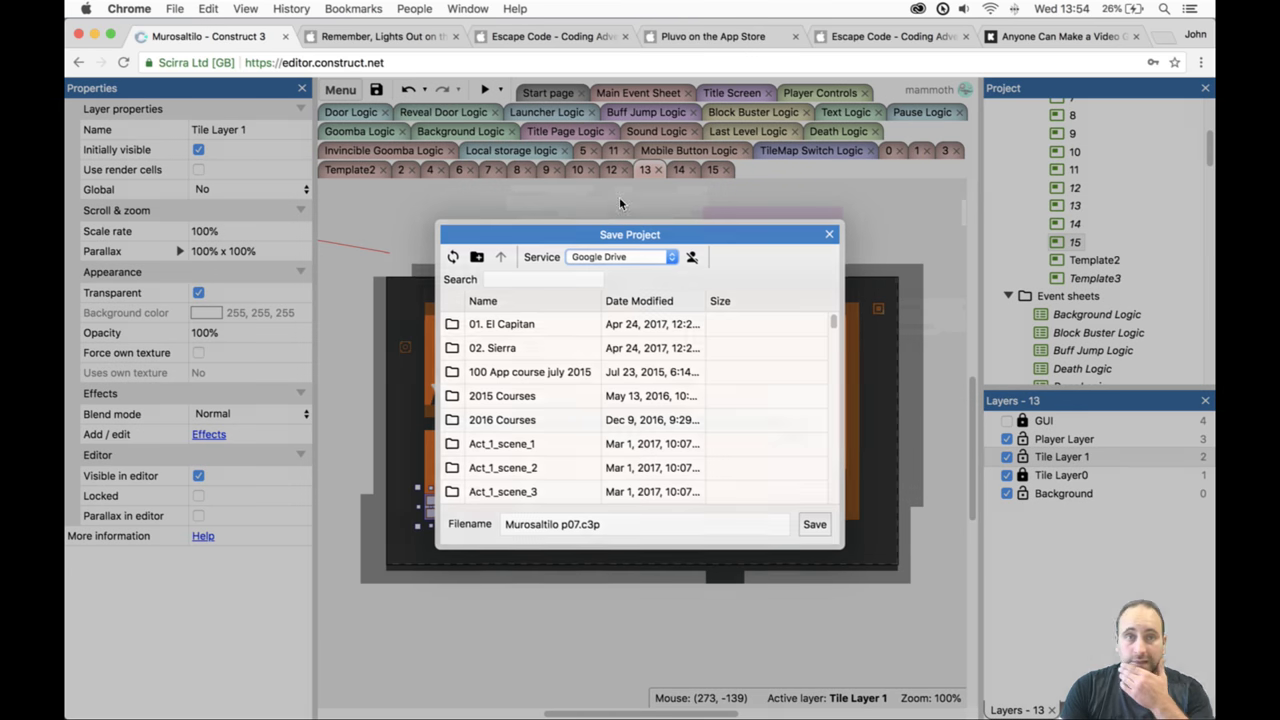
click(576, 533)
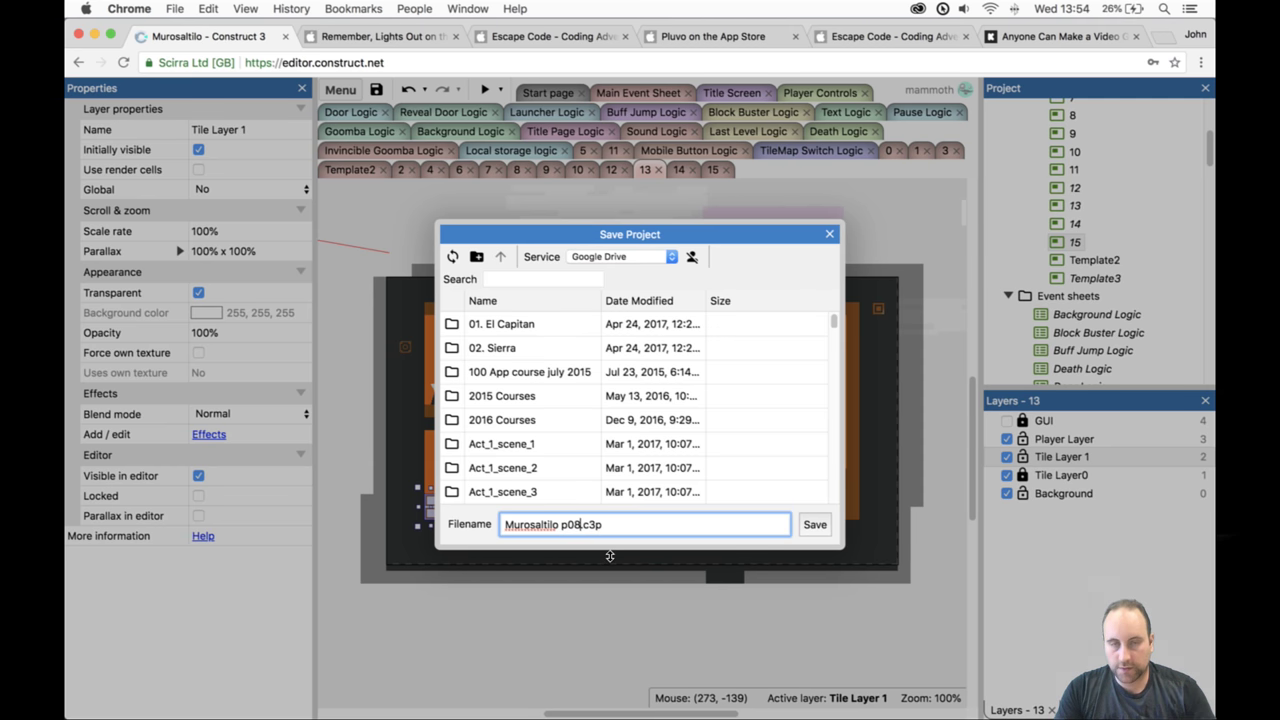
key(Return)
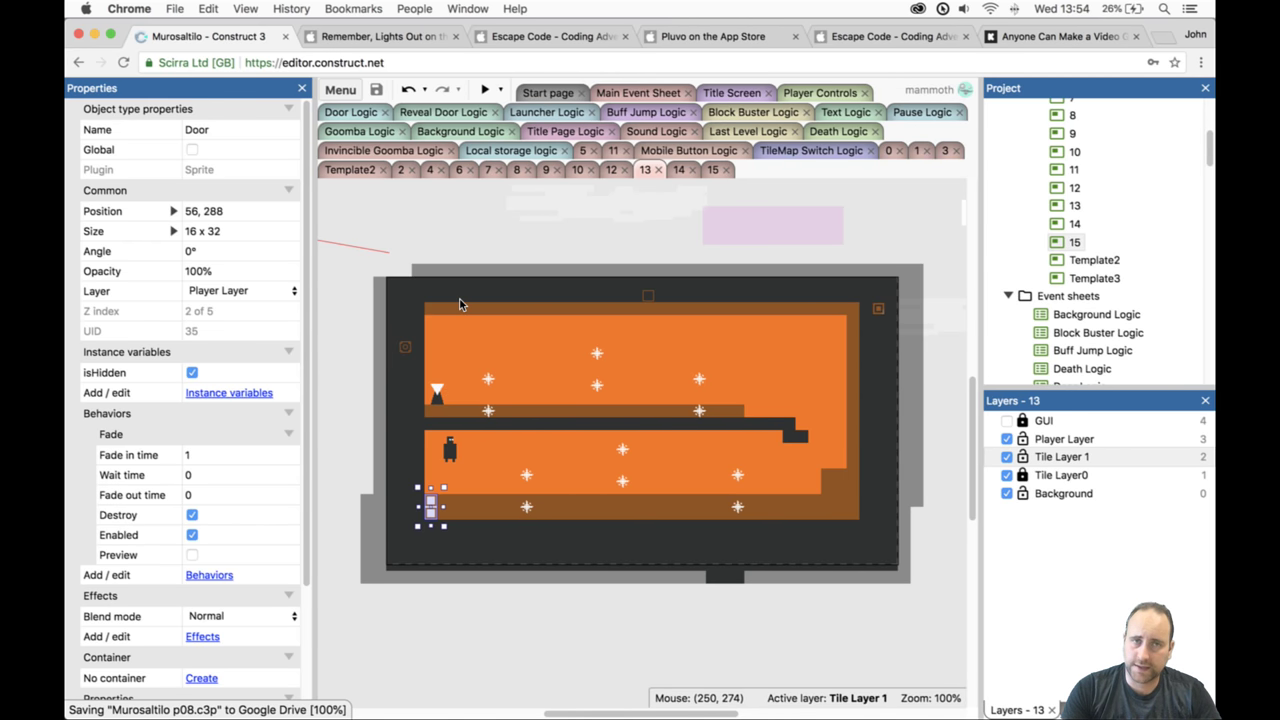
Download a local copy of the project as Murosaltilo.c3p.
click(340, 89)
mouse_move(371, 120)
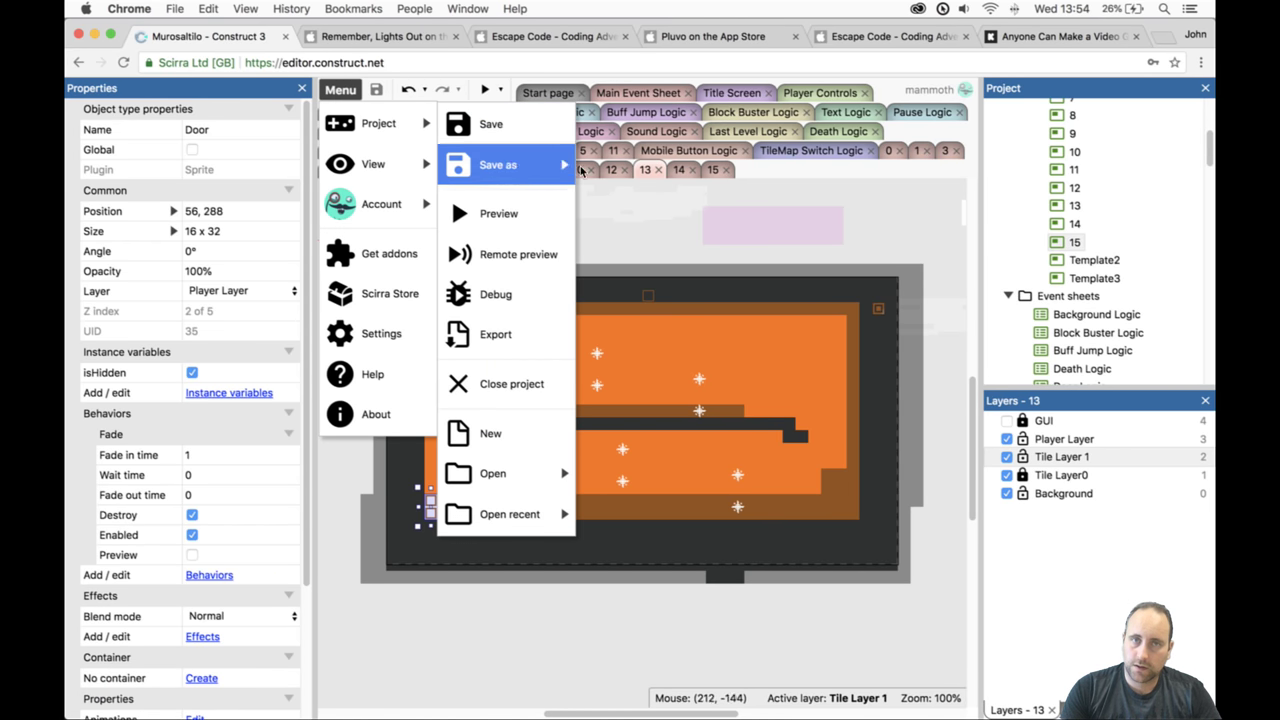
mouse_move(540, 165)
click(617, 252)
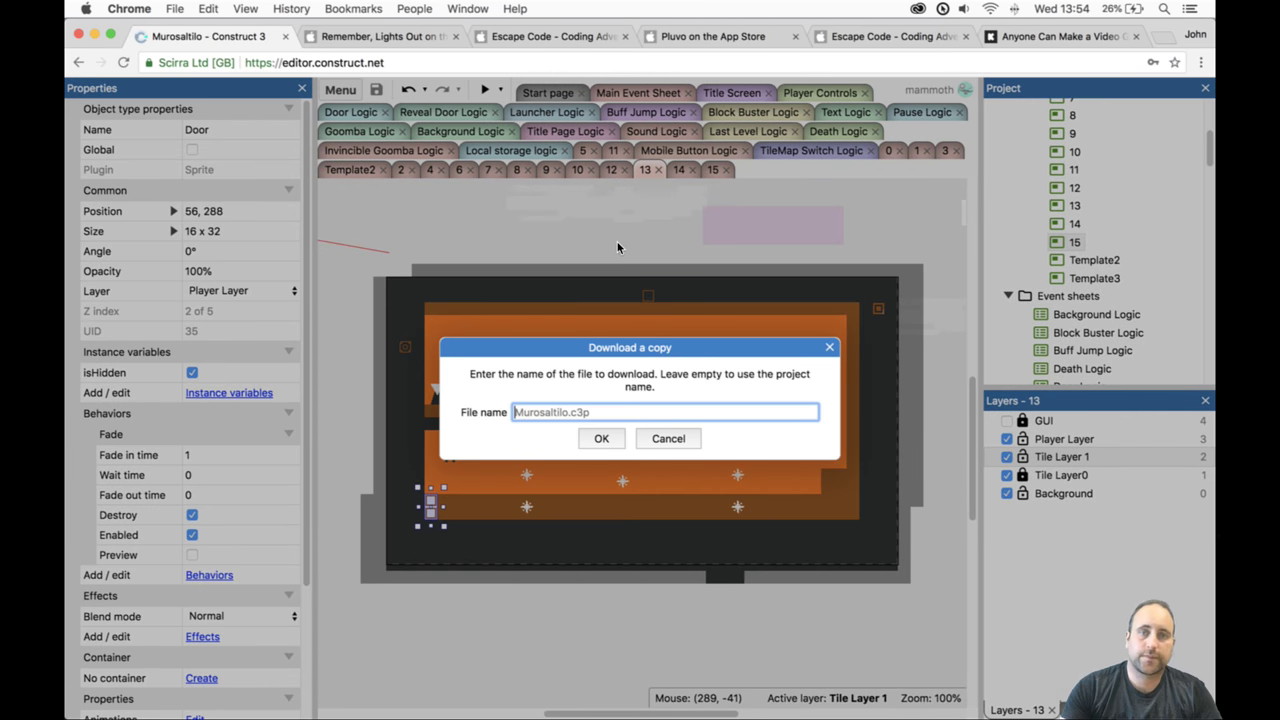
key(Return)
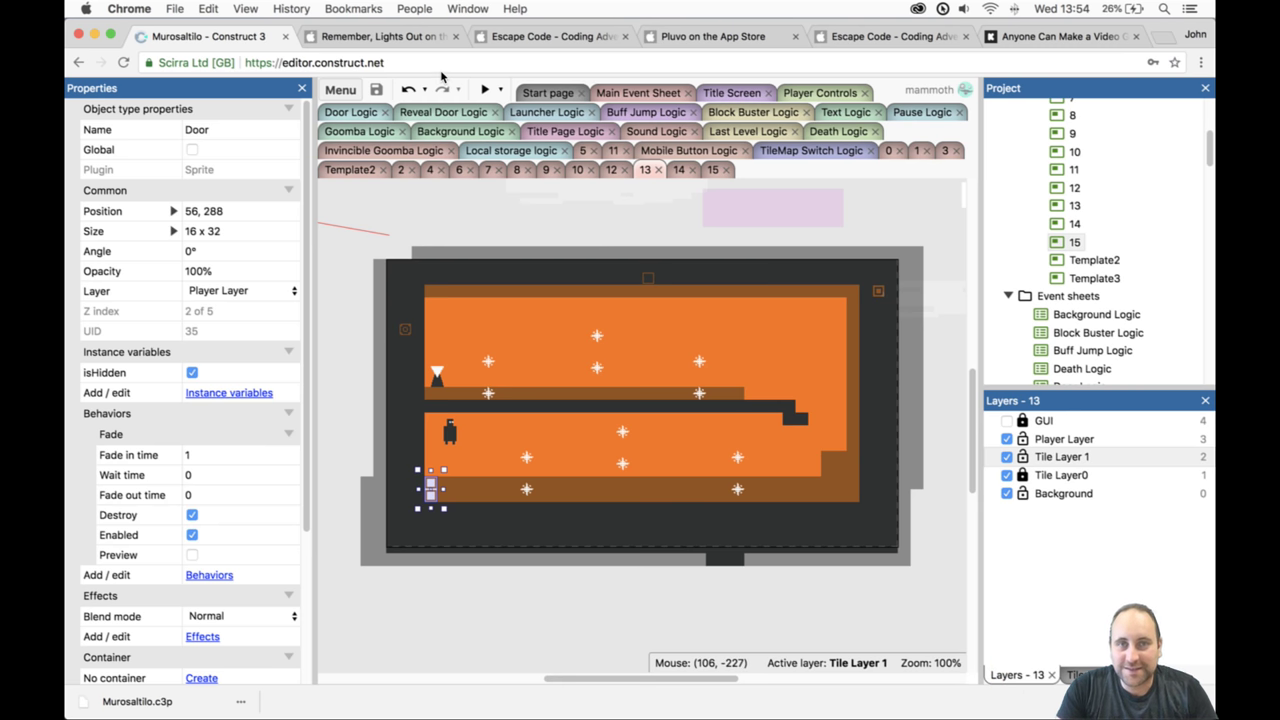
Playtest level 13 in a preview, jumping once, then close the preview window.
click(487, 90)
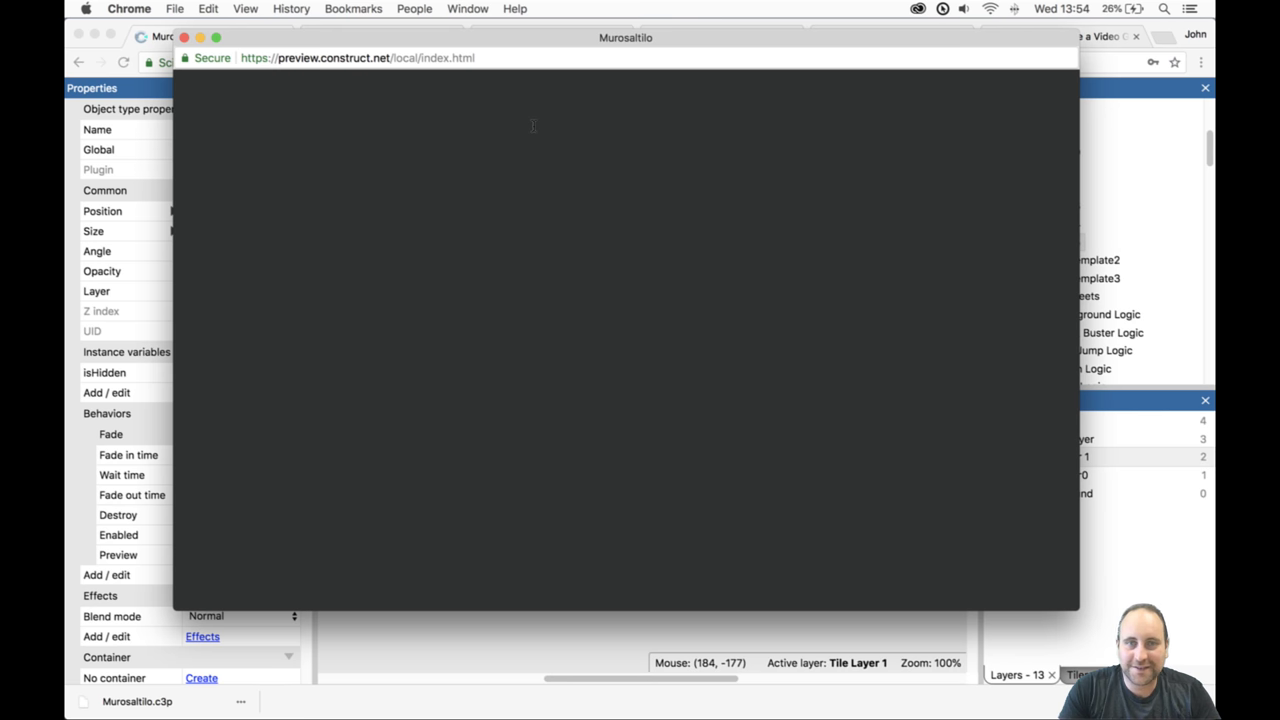
key(Up)
key(Up)
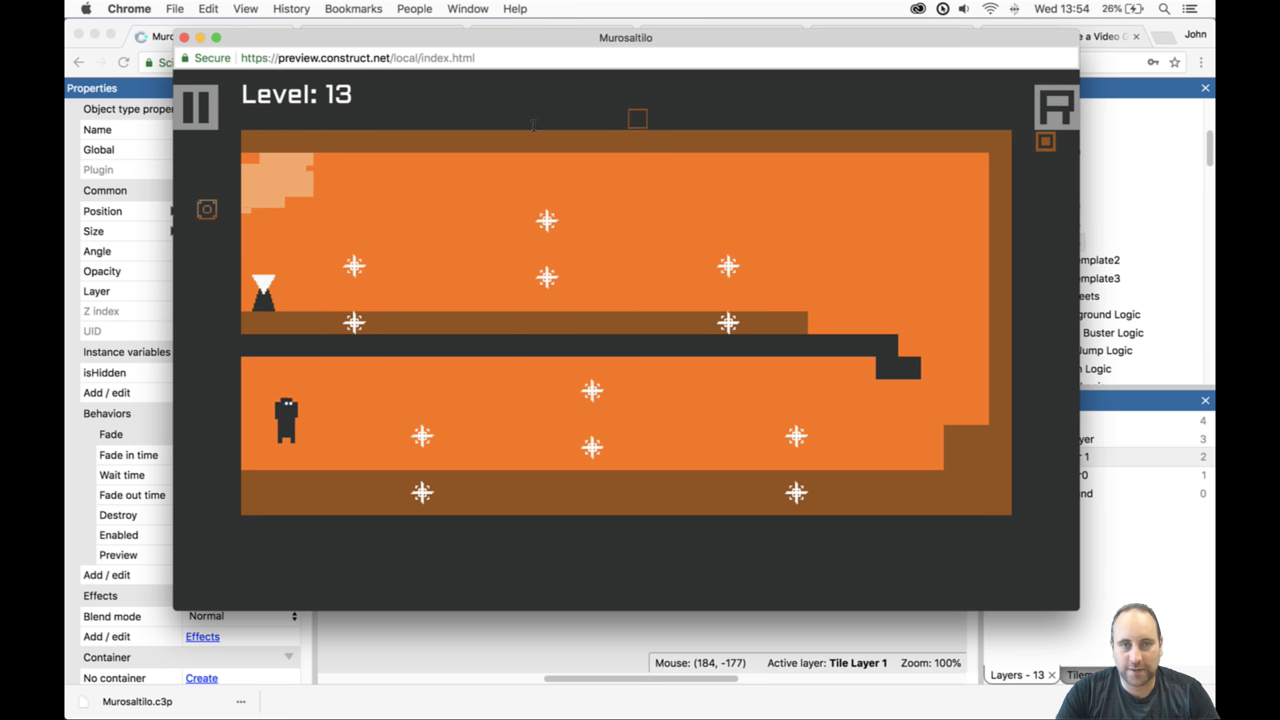
click(184, 37)
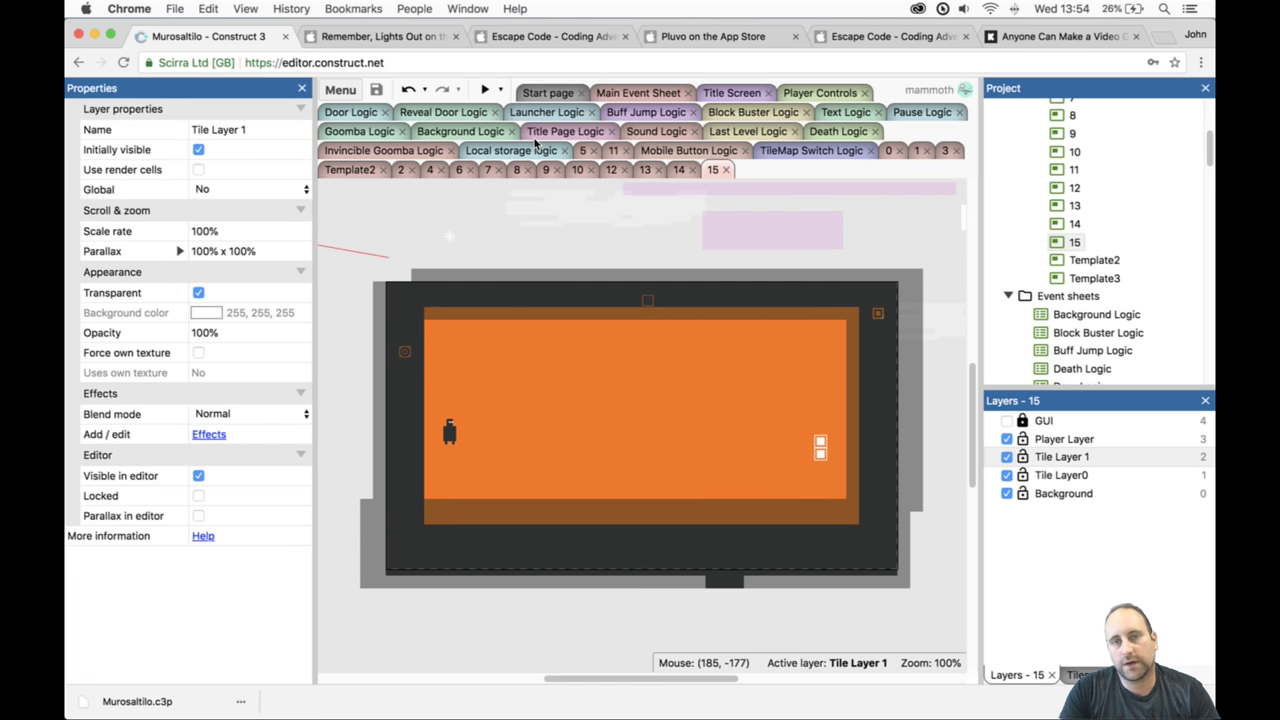
Lower Tilemap1, move the player to the top right and the door to the bottom-right corner.
click(668, 369)
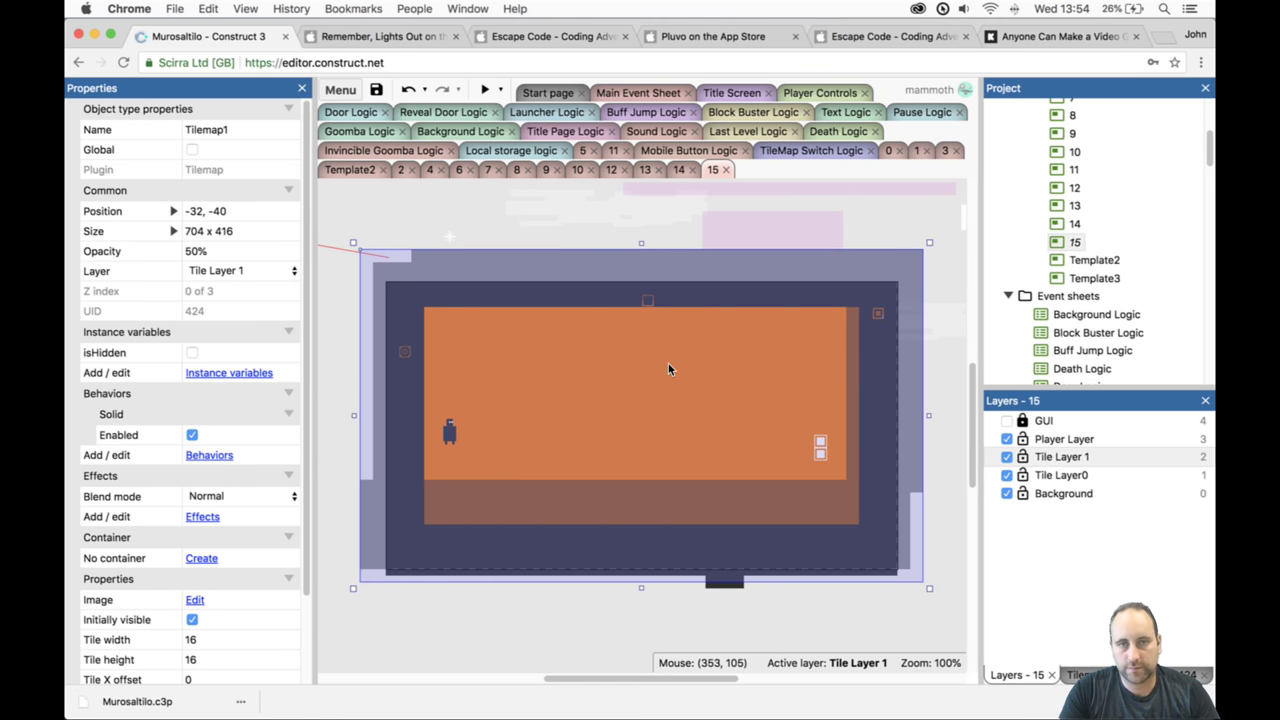
drag(668, 369, 667, 410)
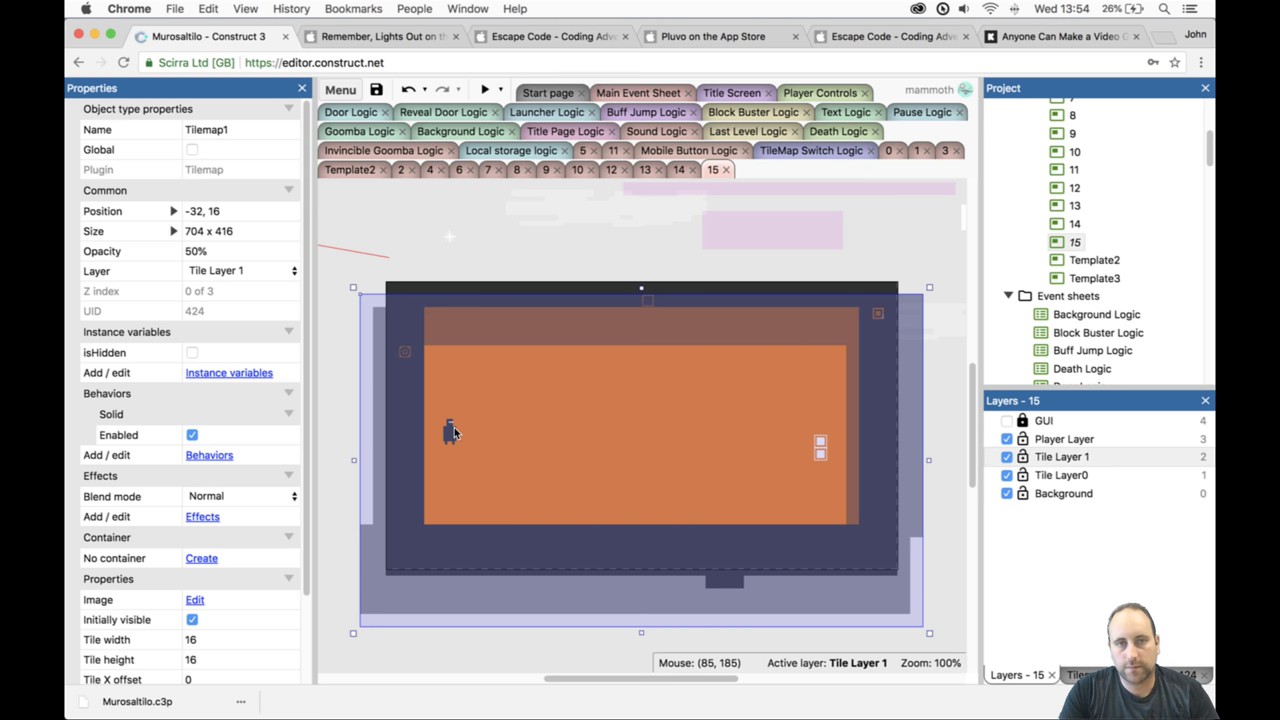
drag(453, 432, 838, 322)
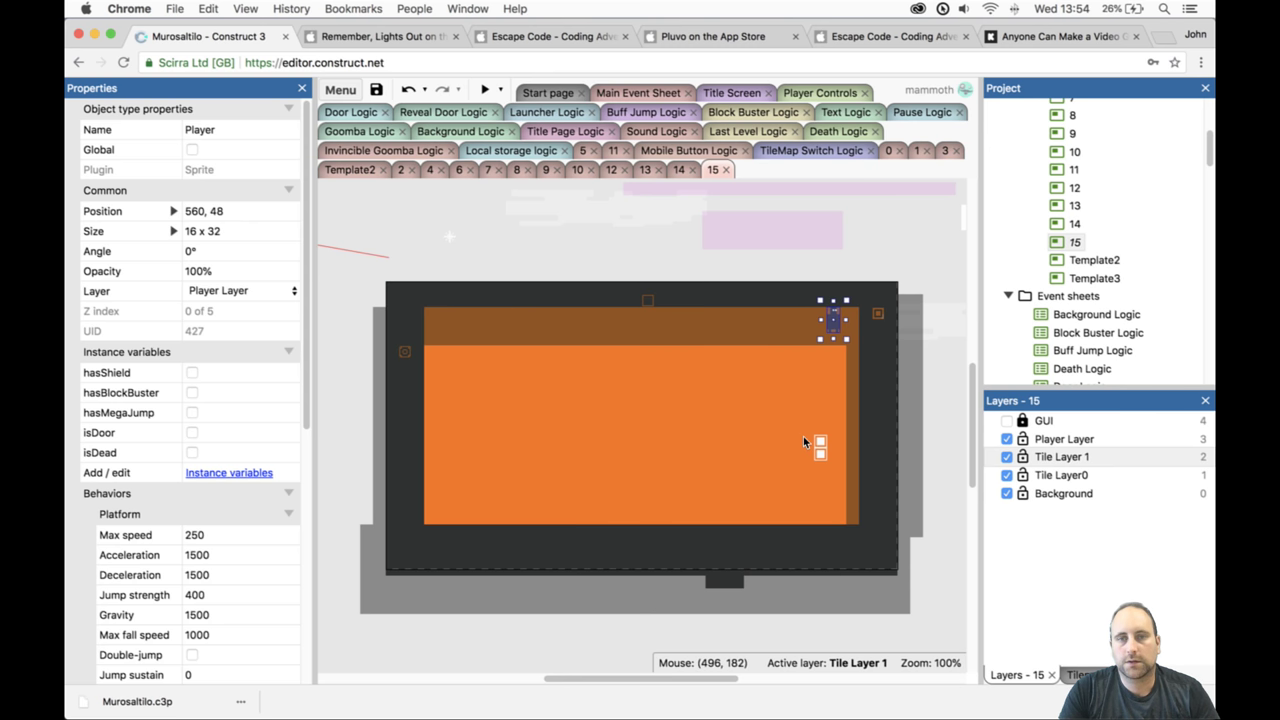
drag(821, 450, 831, 510)
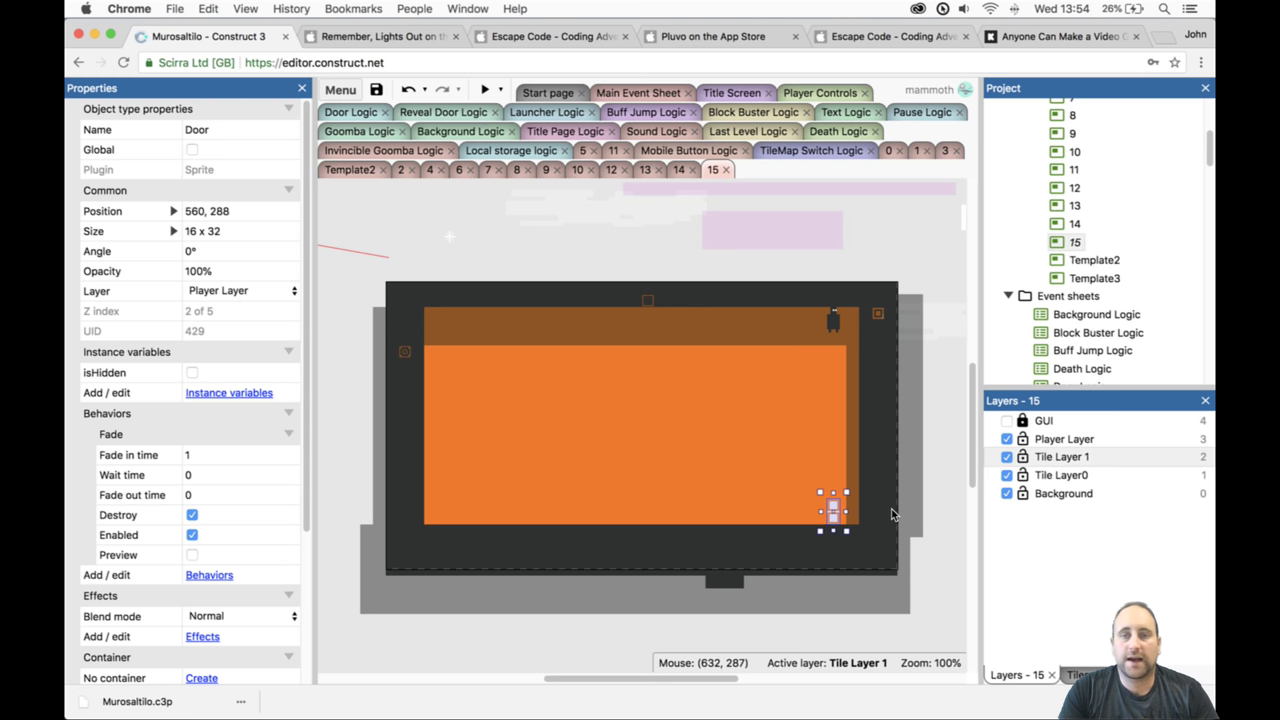
Erase the tile column along the orange room's right edge.
click(852, 416)
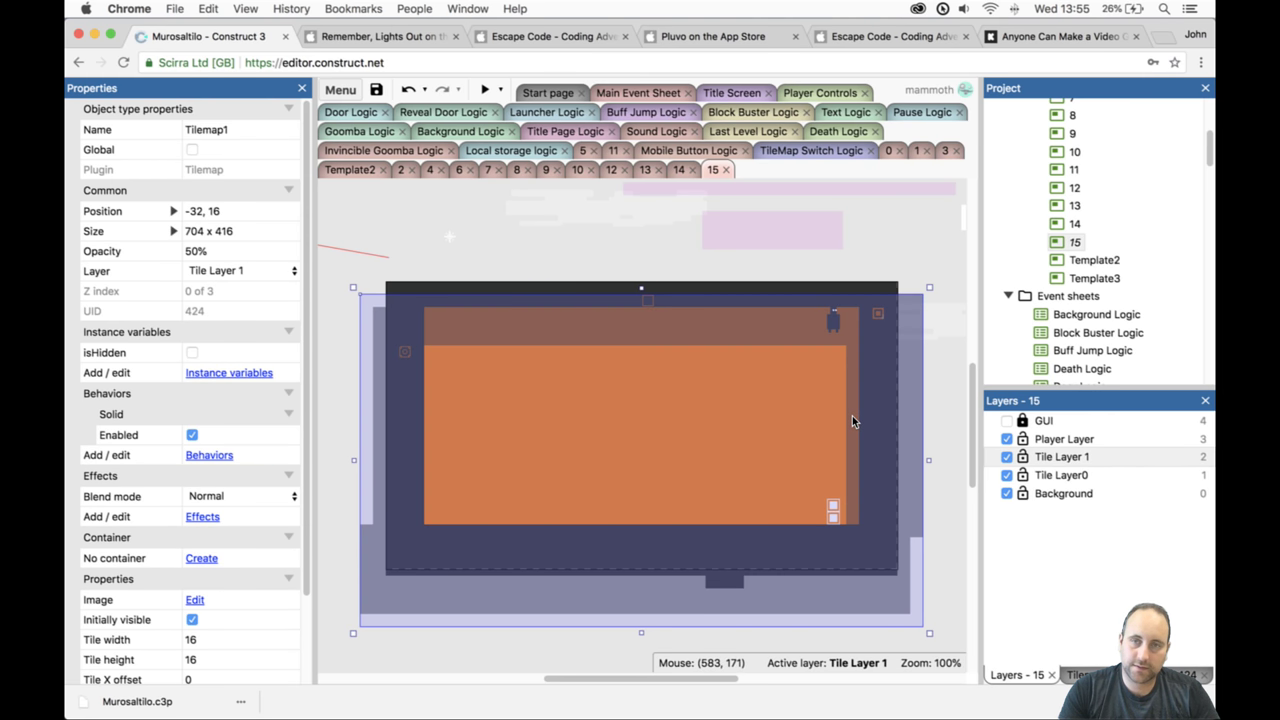
click(1078, 675)
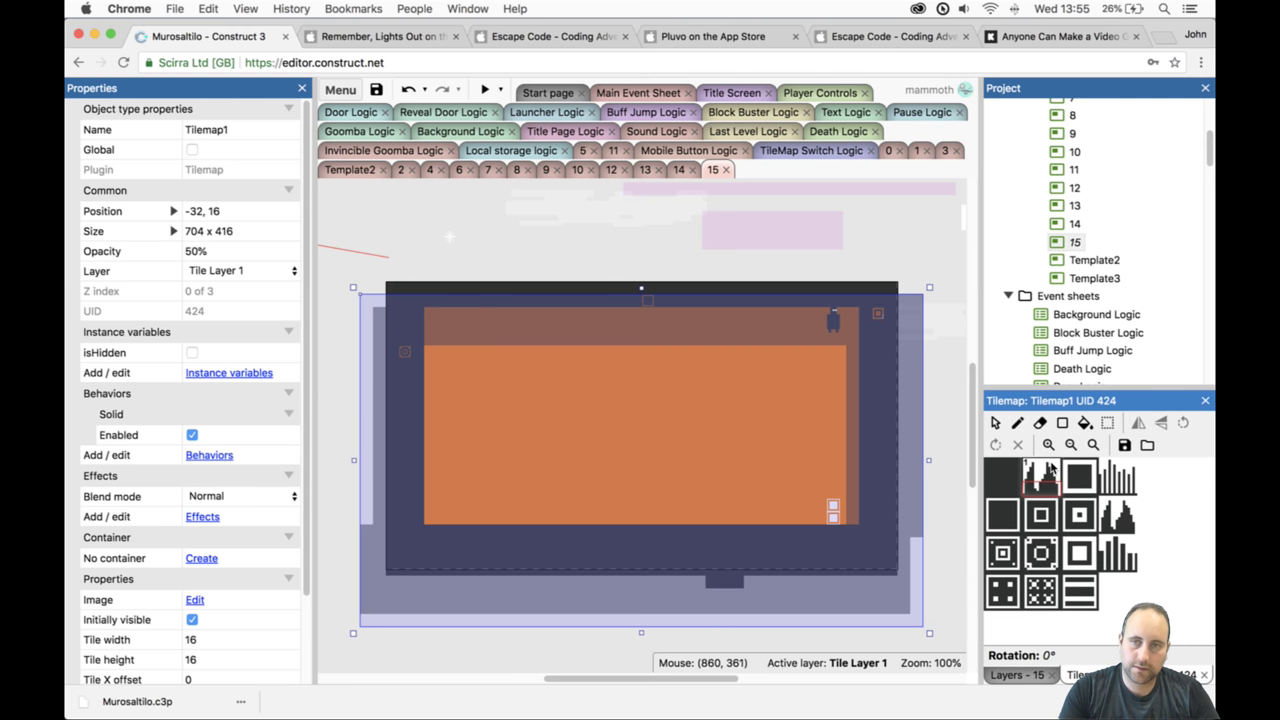
click(1040, 422)
drag(854, 350, 853, 518)
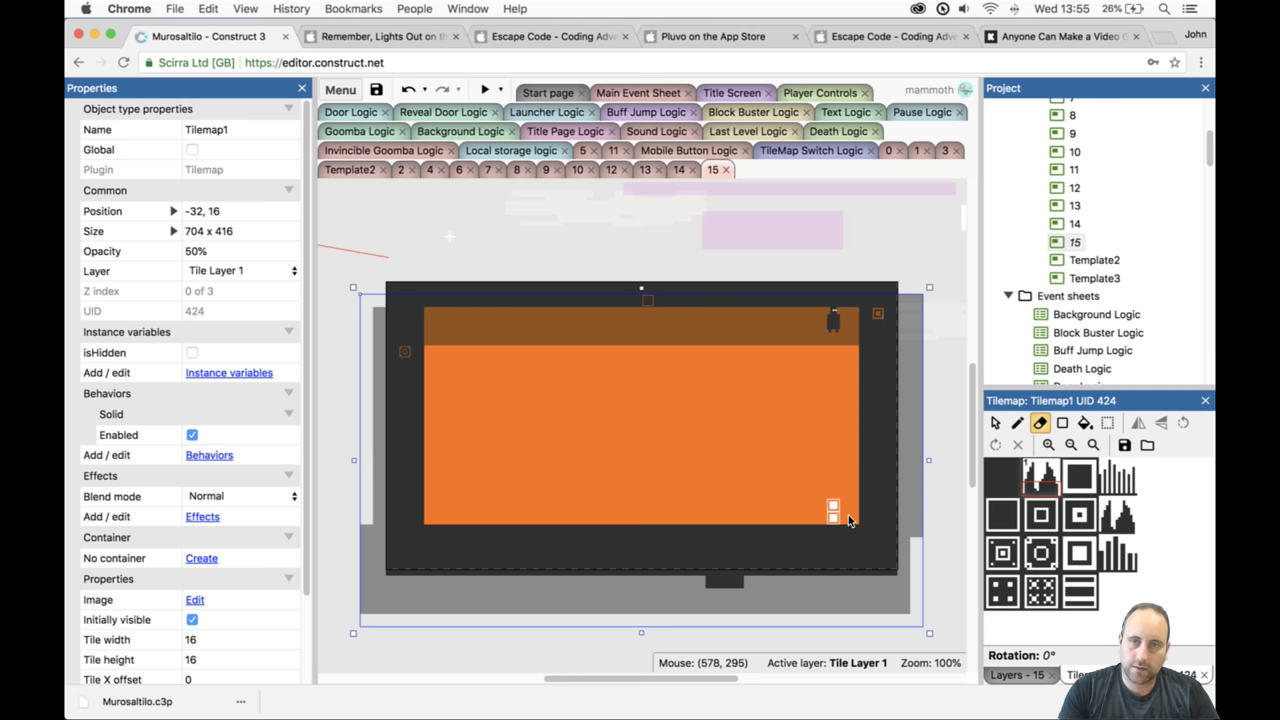
click(486, 89)
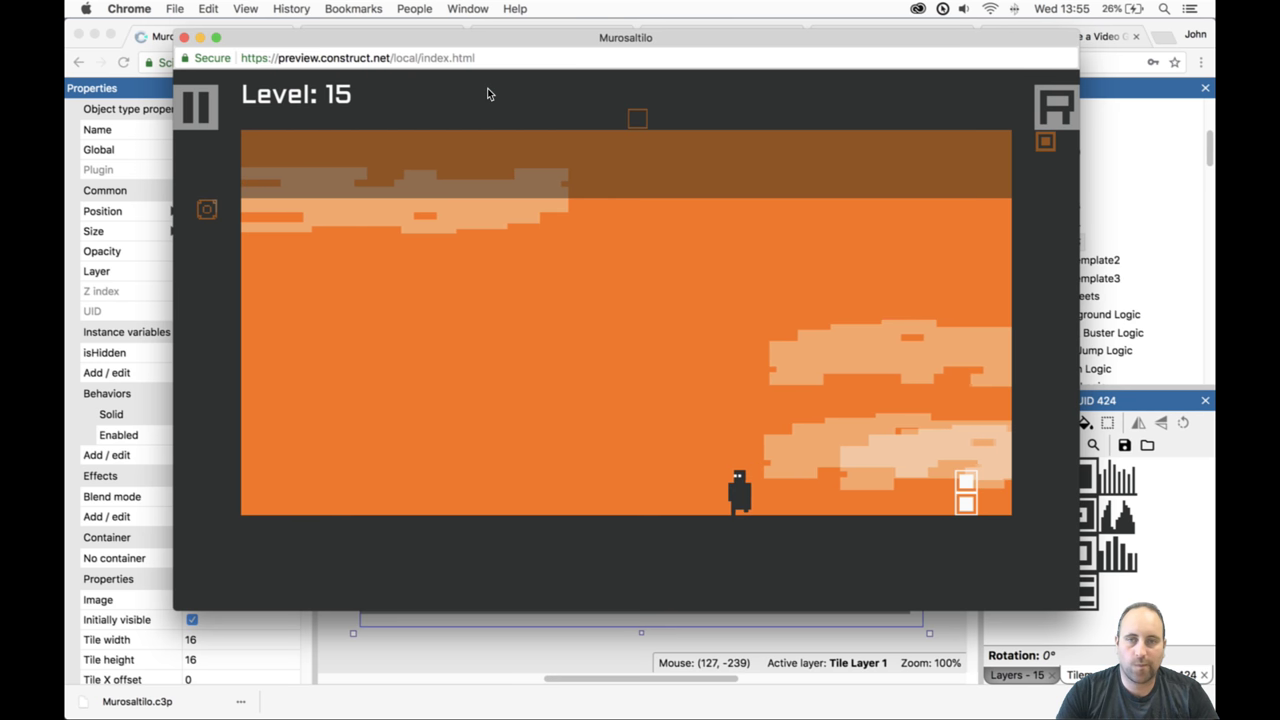
key(Right)
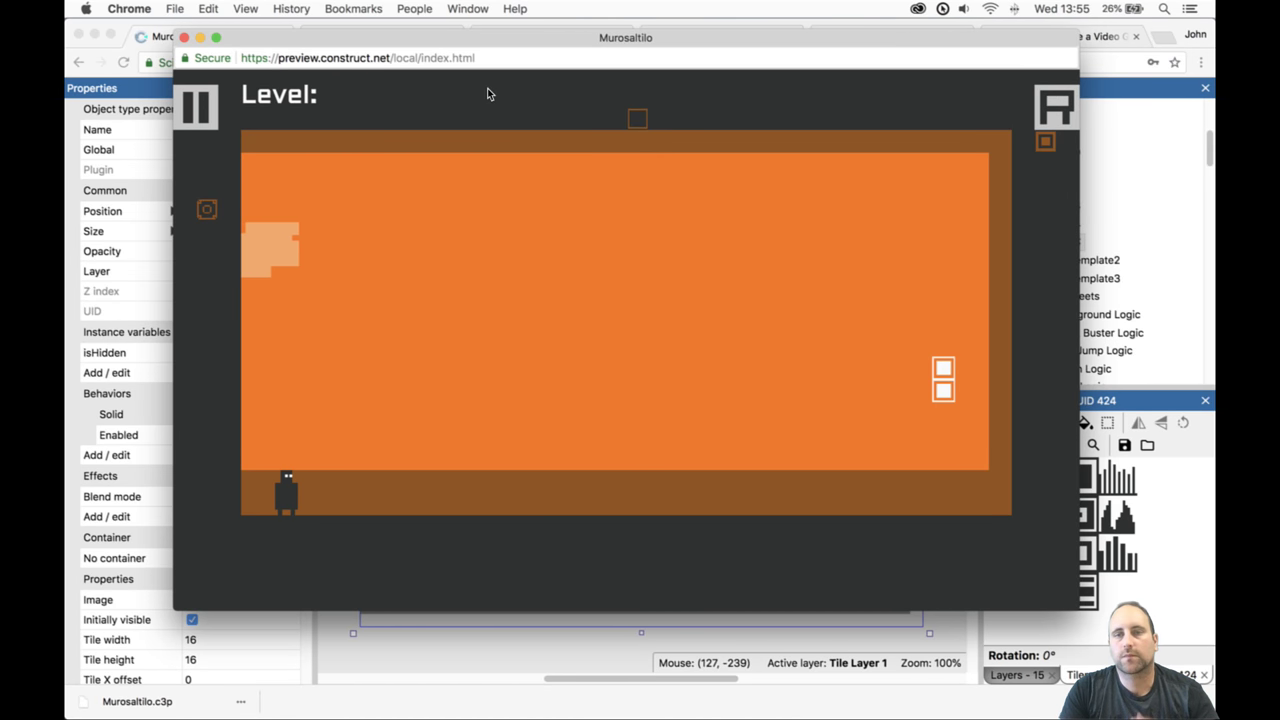
click(185, 37)
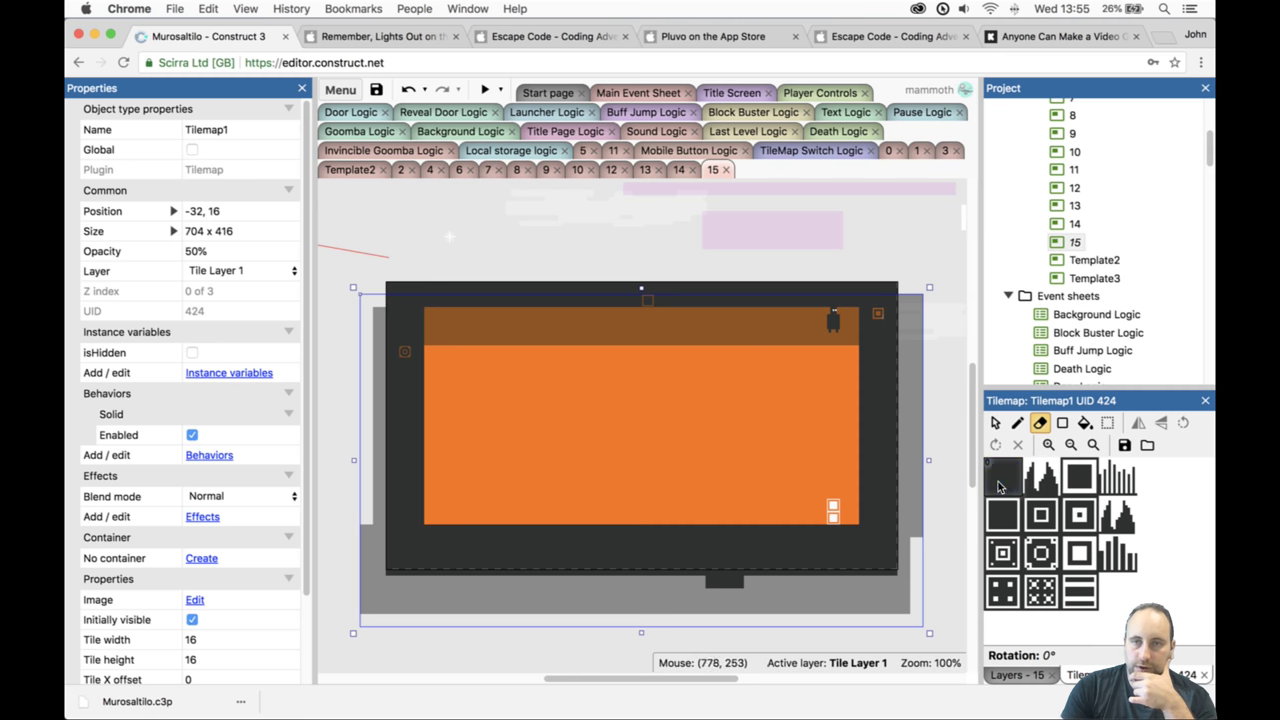
Draw trial tile strips near the right wall and beside the door, undoing each one.
click(998, 482)
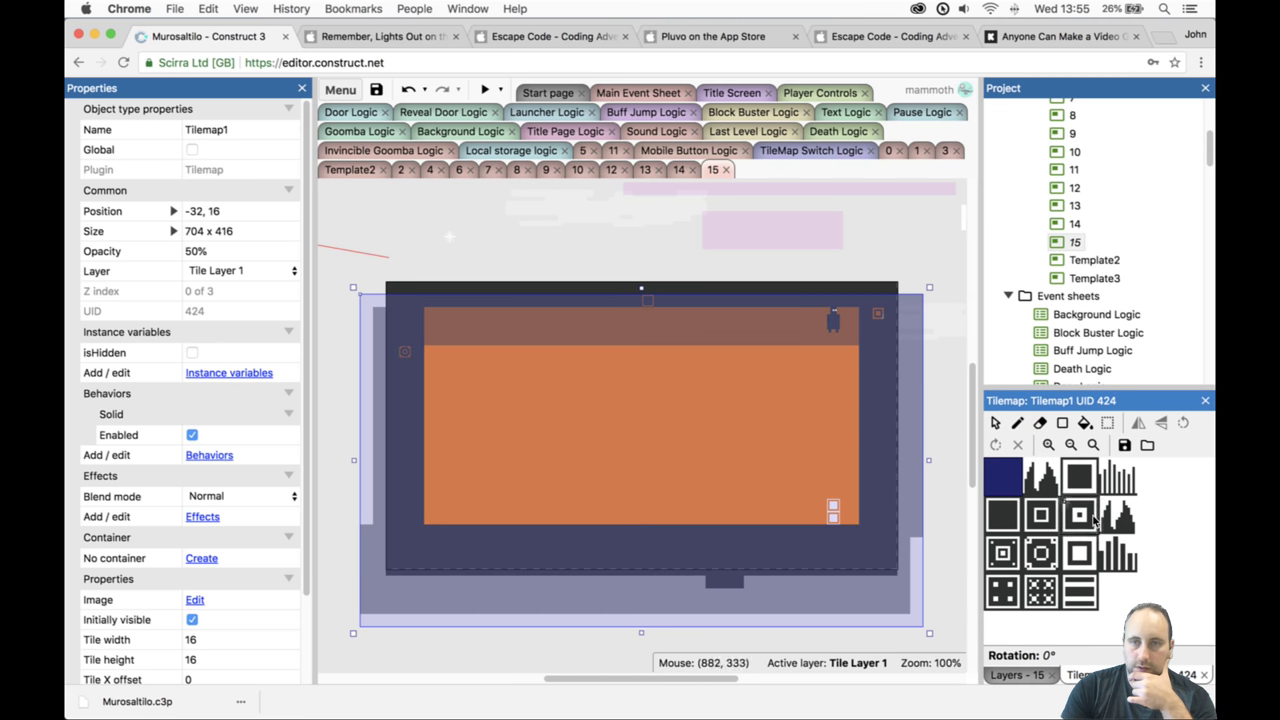
click(1040, 478)
click(1062, 422)
drag(808, 452, 856, 453)
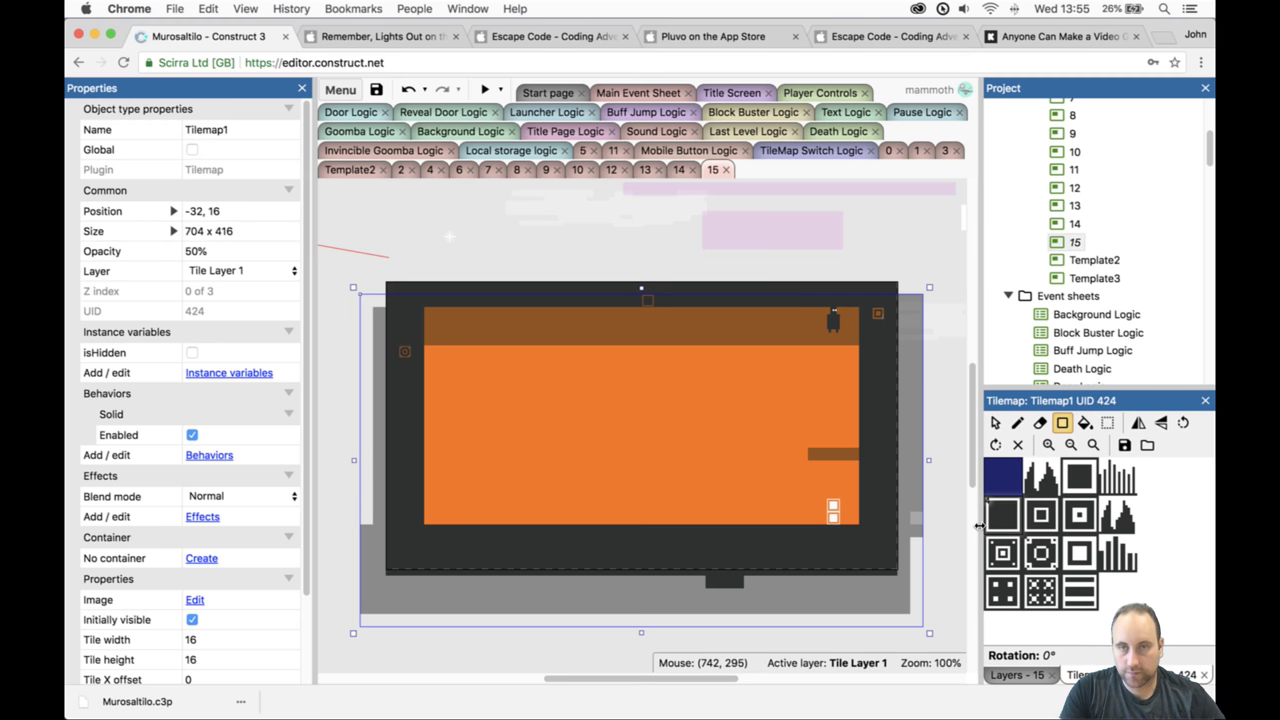
key(super+z)
mouse_move(815, 510)
mouse_down()
mouse_move(818, 492)
mouse_move(826, 508)
mouse_move(855, 497)
mouse_up()
key(super+z)
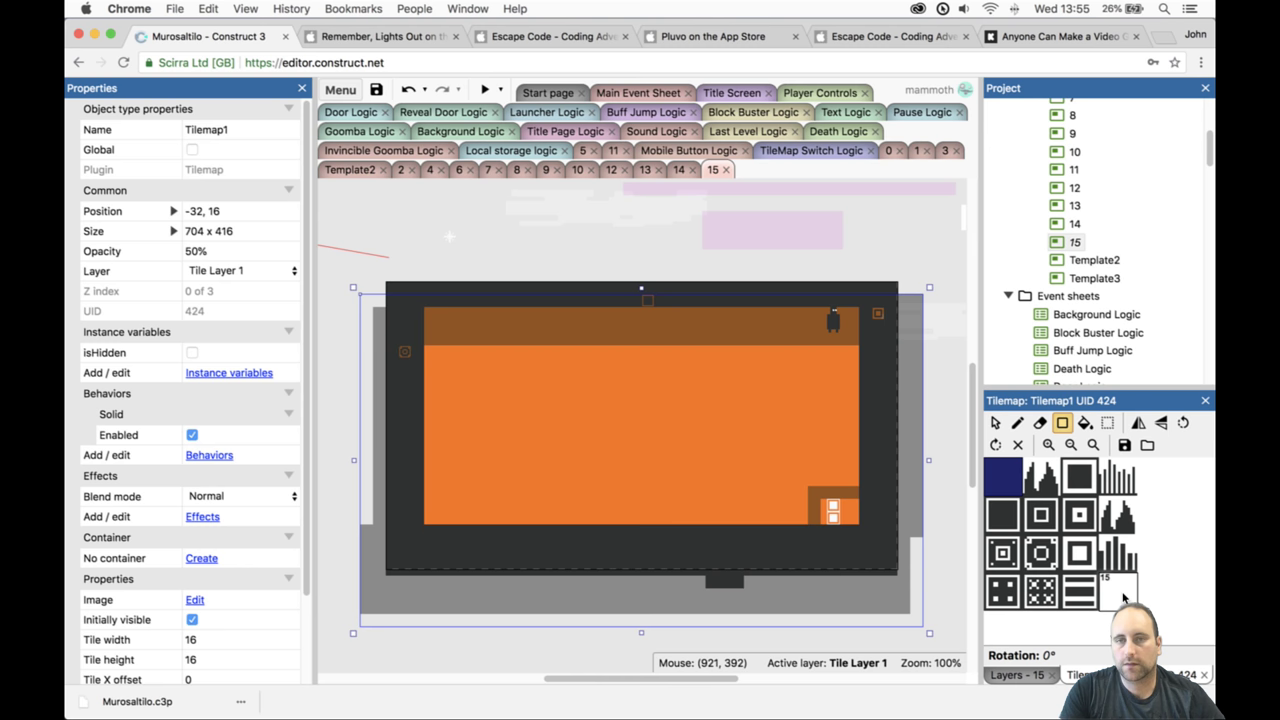
Undo the remaining tiles beside the door, return to the select tool, and show the layers.
click(1015, 480)
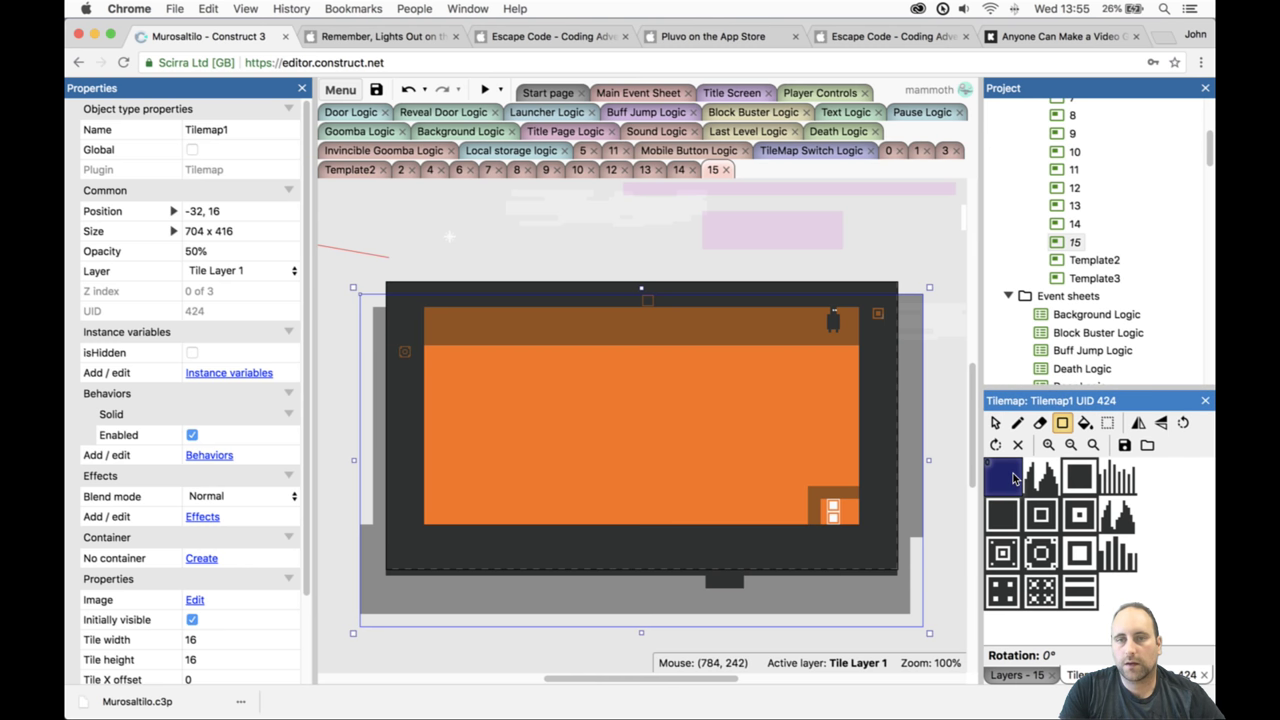
key(super+z)
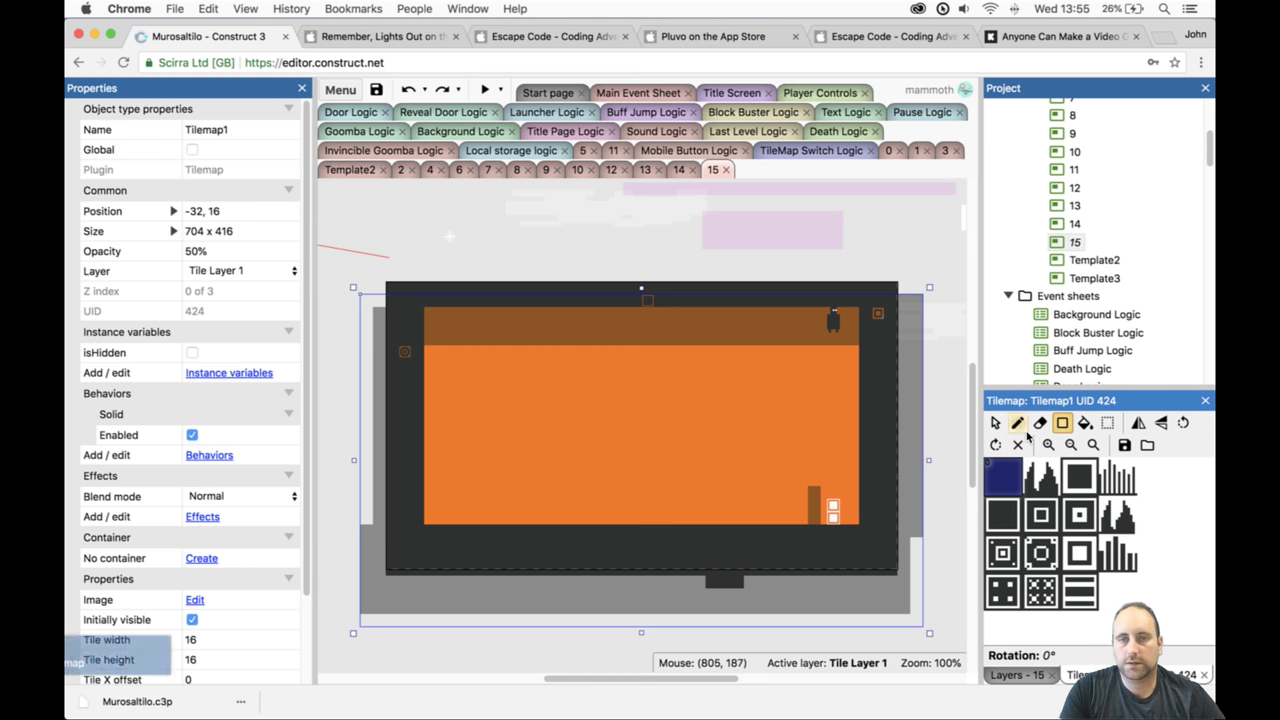
key(super+z)
key(super+z)
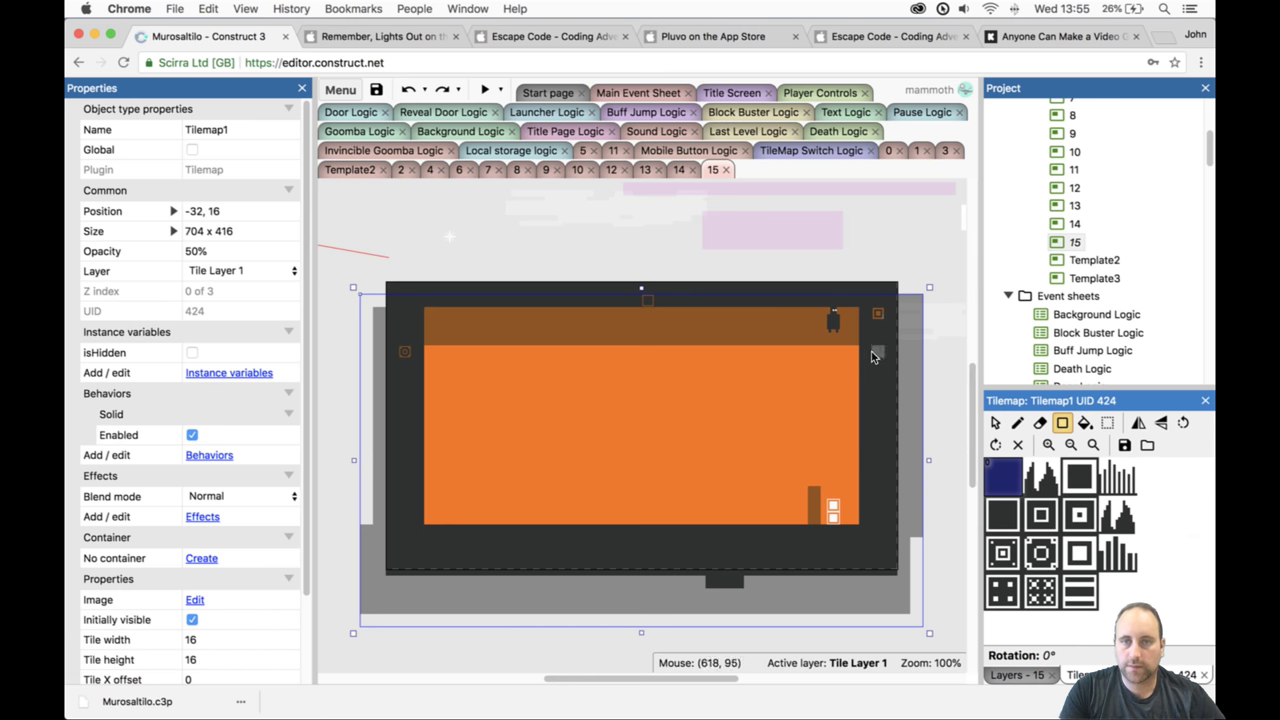
click(995, 421)
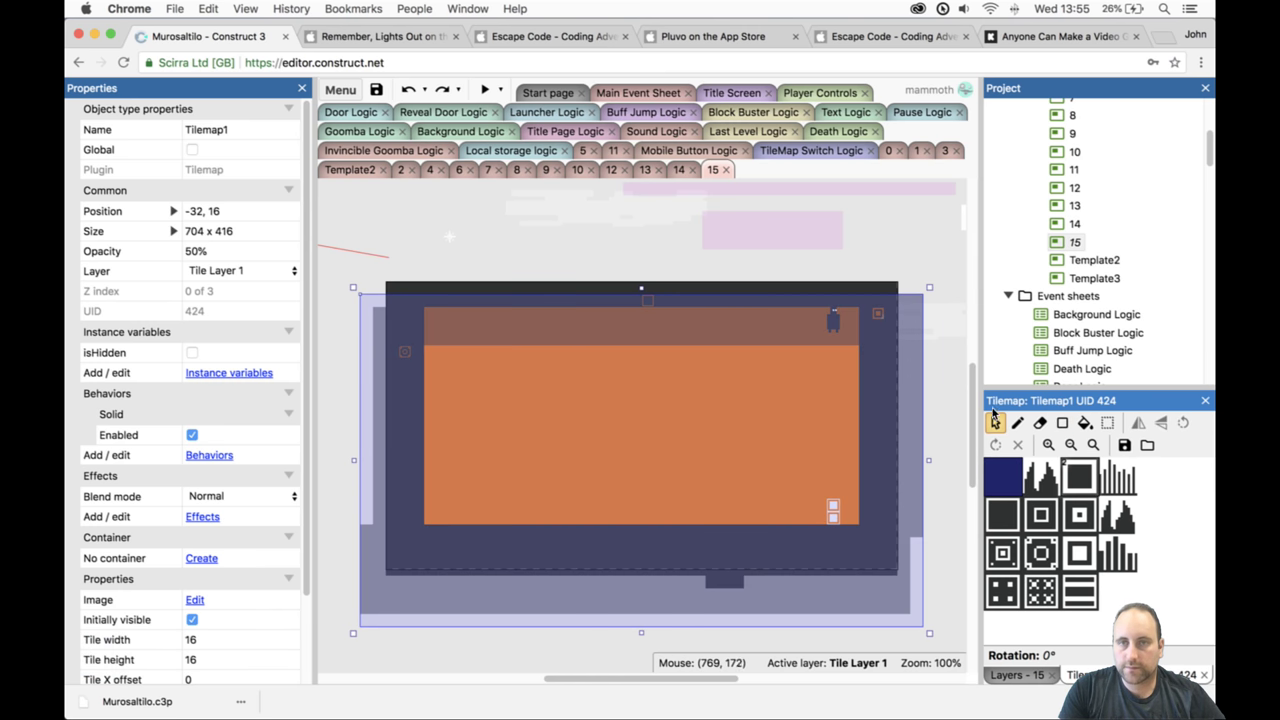
click(996, 485)
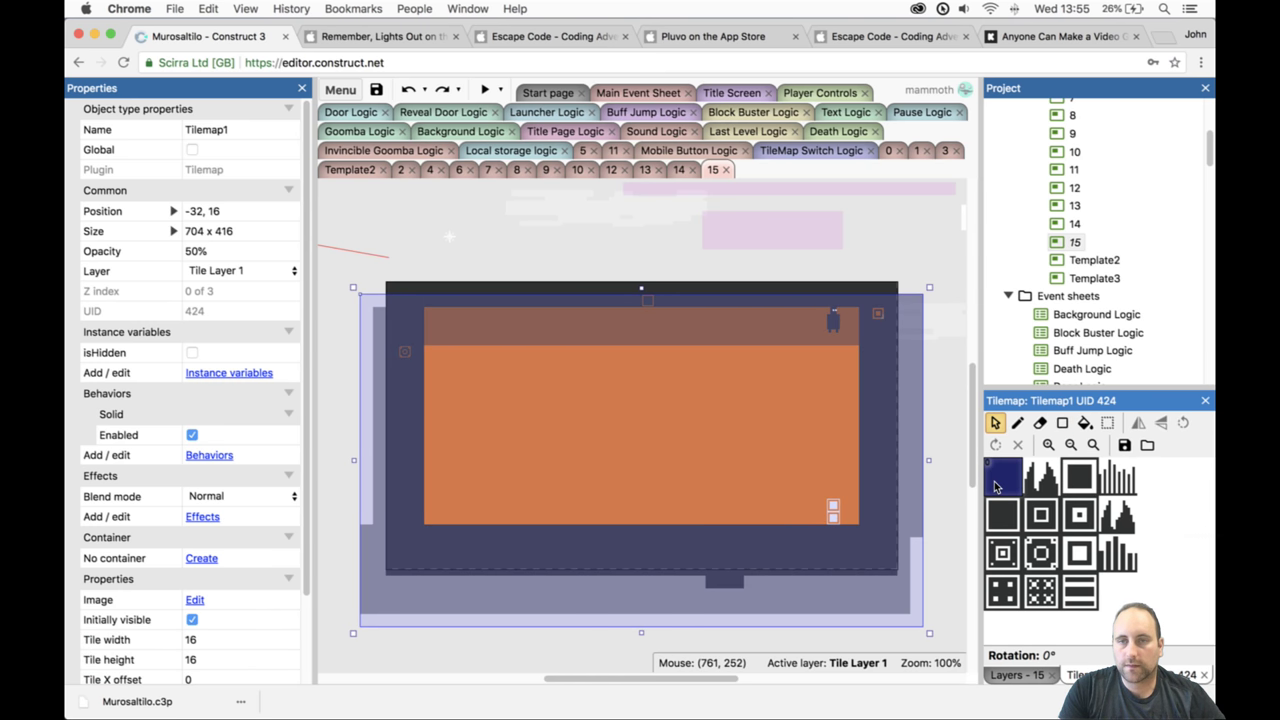
click(1017, 676)
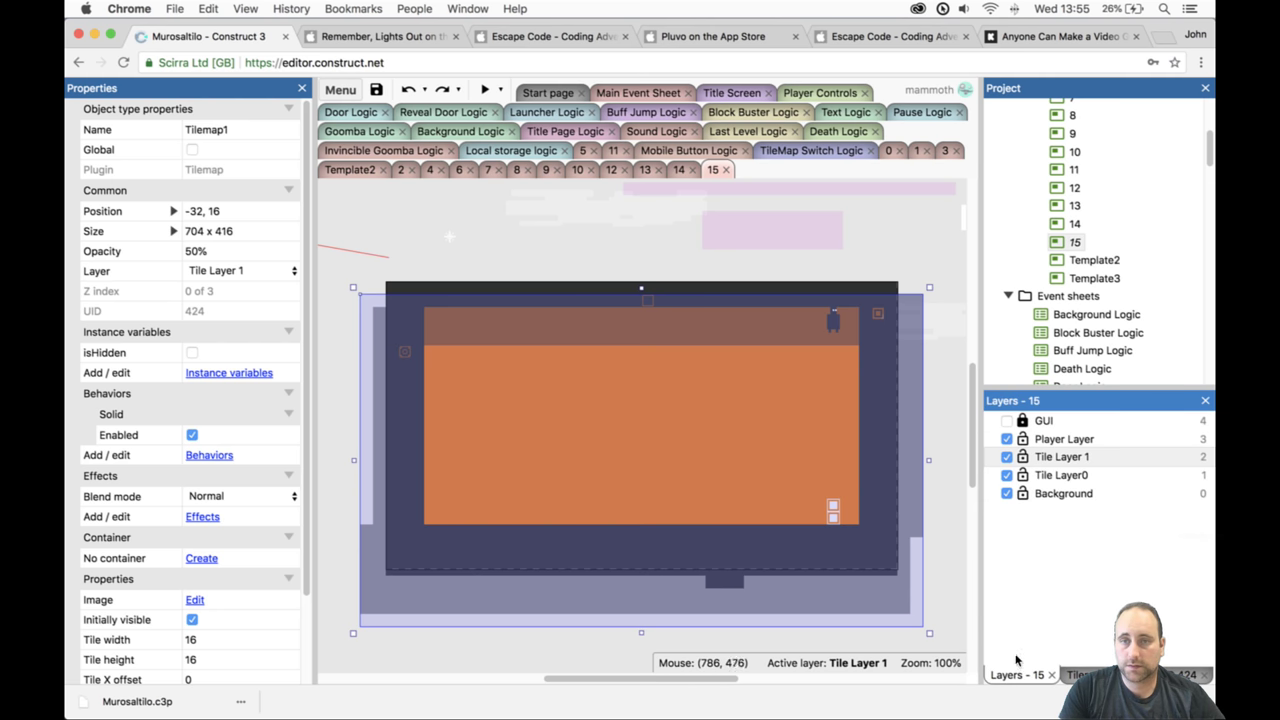
Make Tile Layer0 active and open Tilemap0's tile palette.
click(1040, 476)
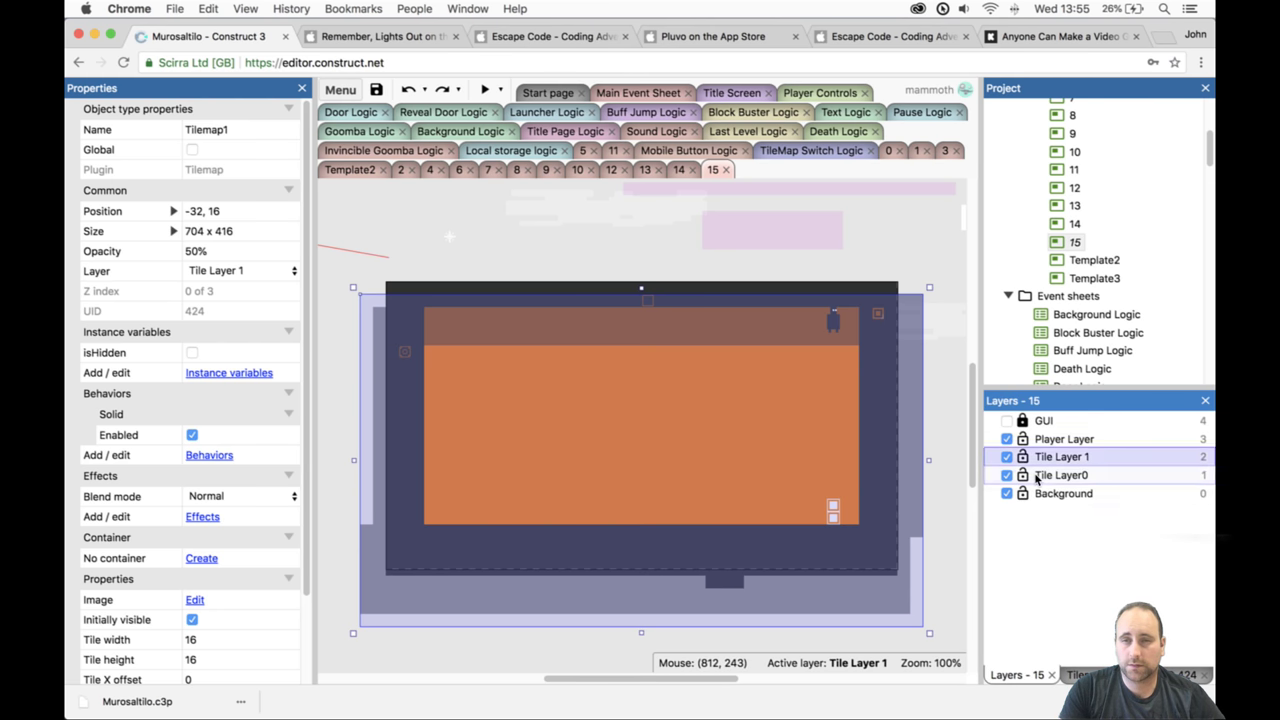
click(827, 476)
click(925, 641)
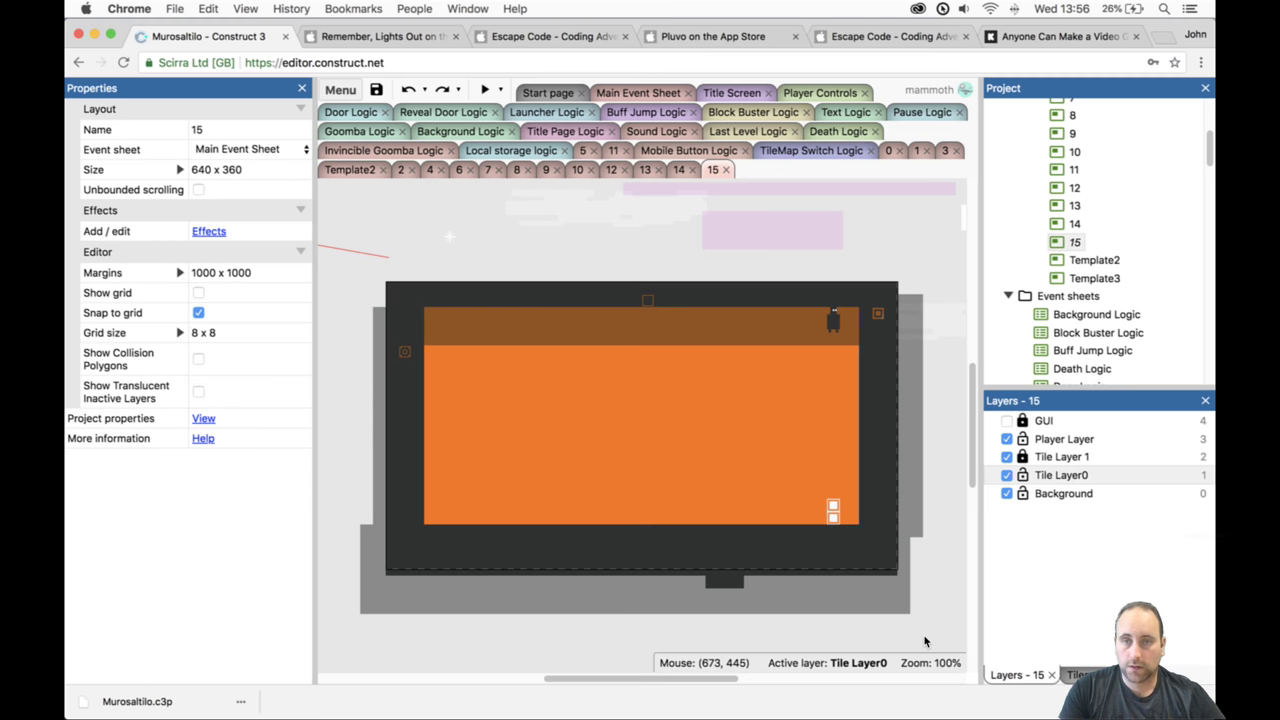
click(836, 520)
click(765, 501)
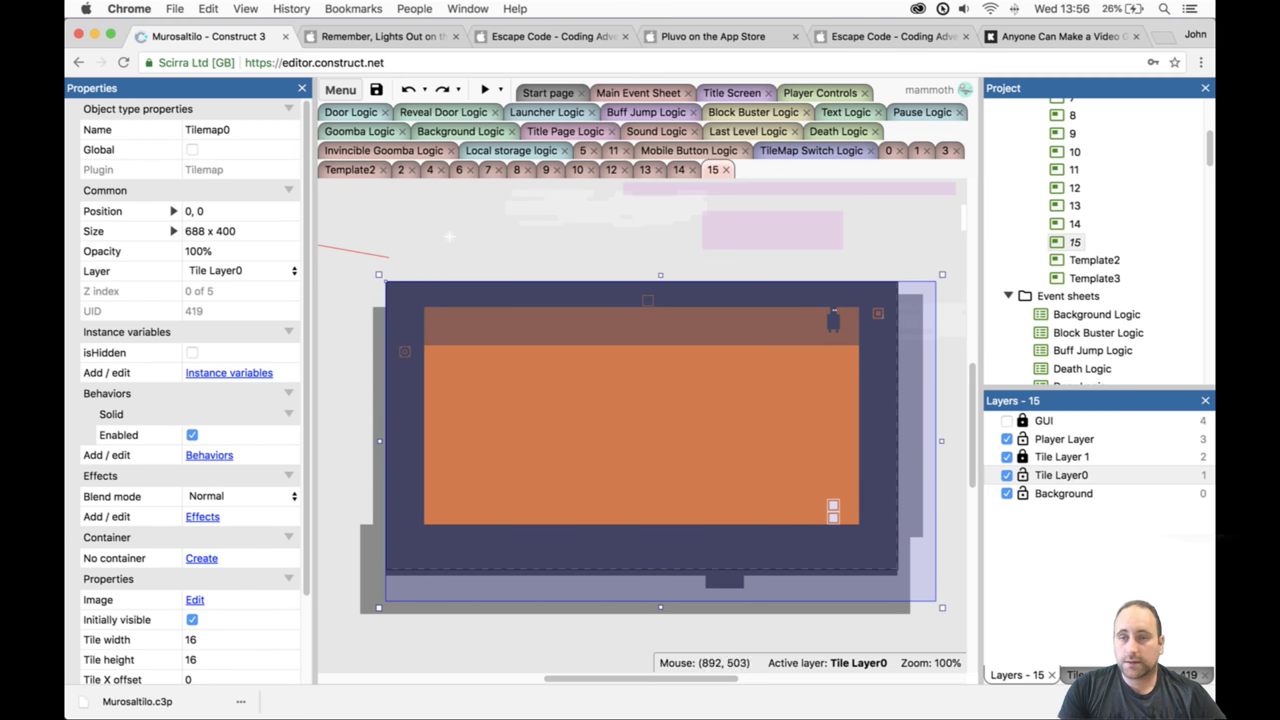
click(1092, 676)
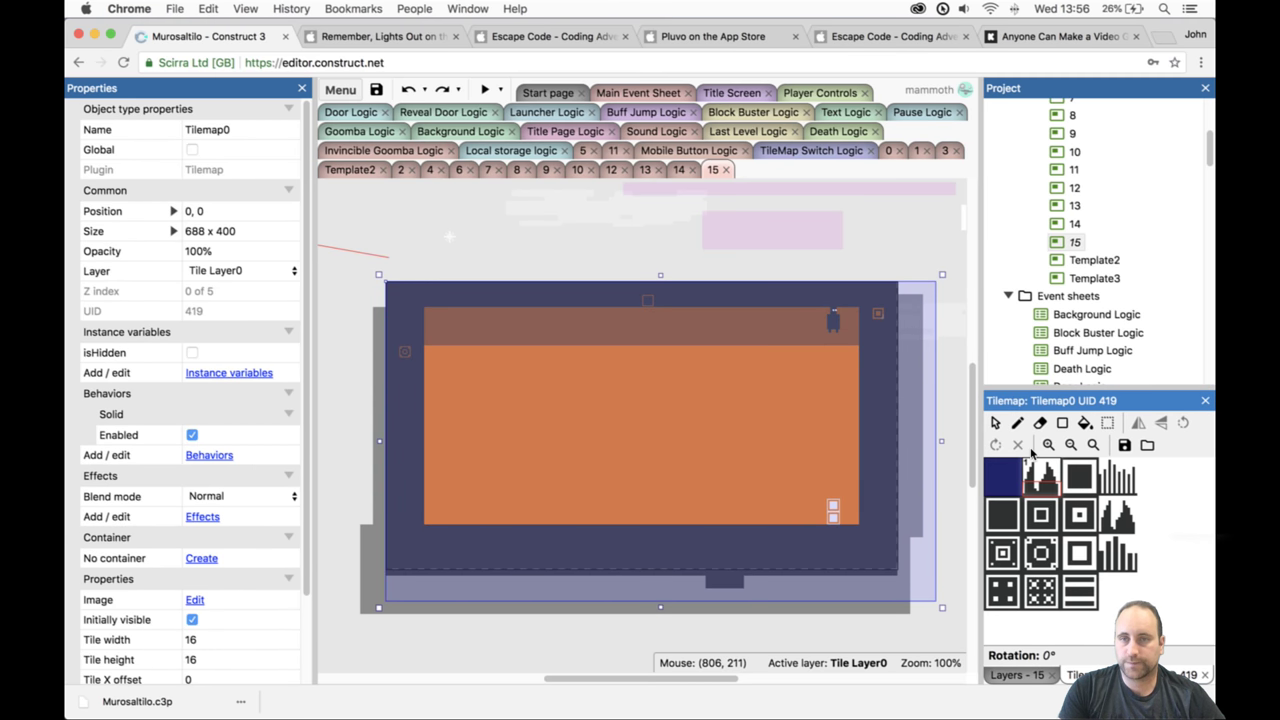
Draw a dark tile wall around the lower-right door alcove, undoing a misplaced strip.
click(1062, 422)
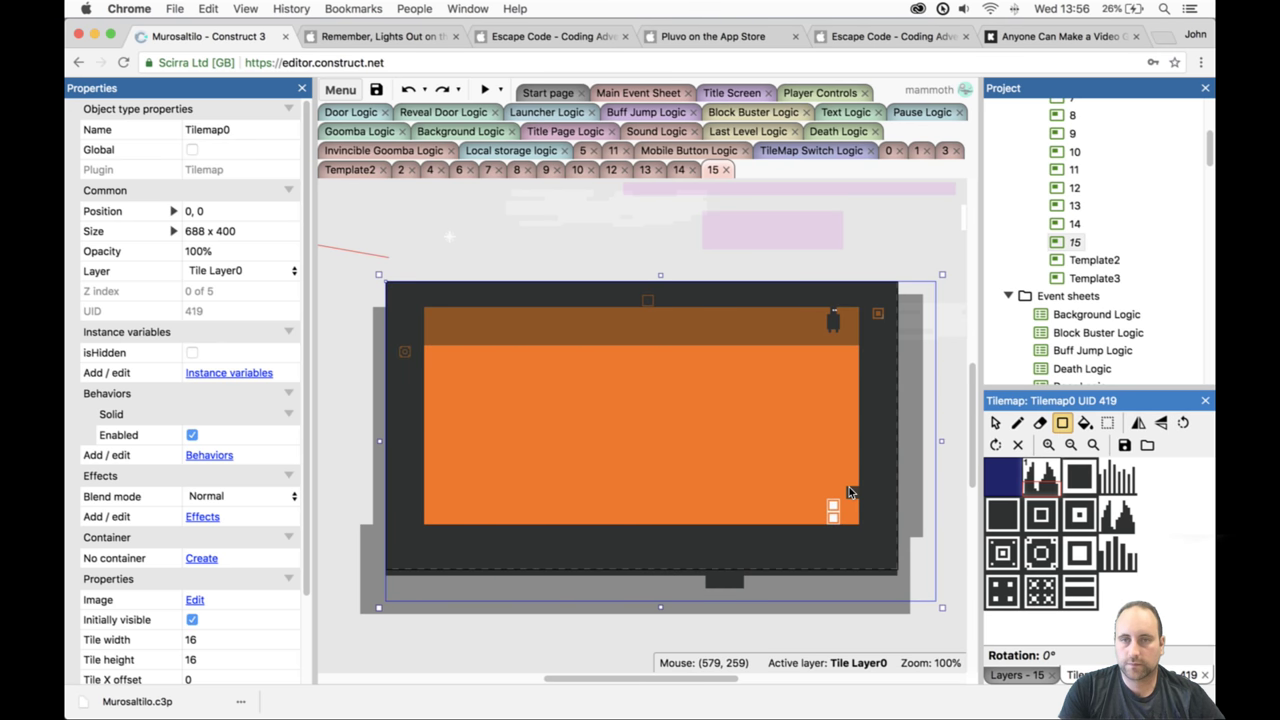
drag(848, 492, 809, 492)
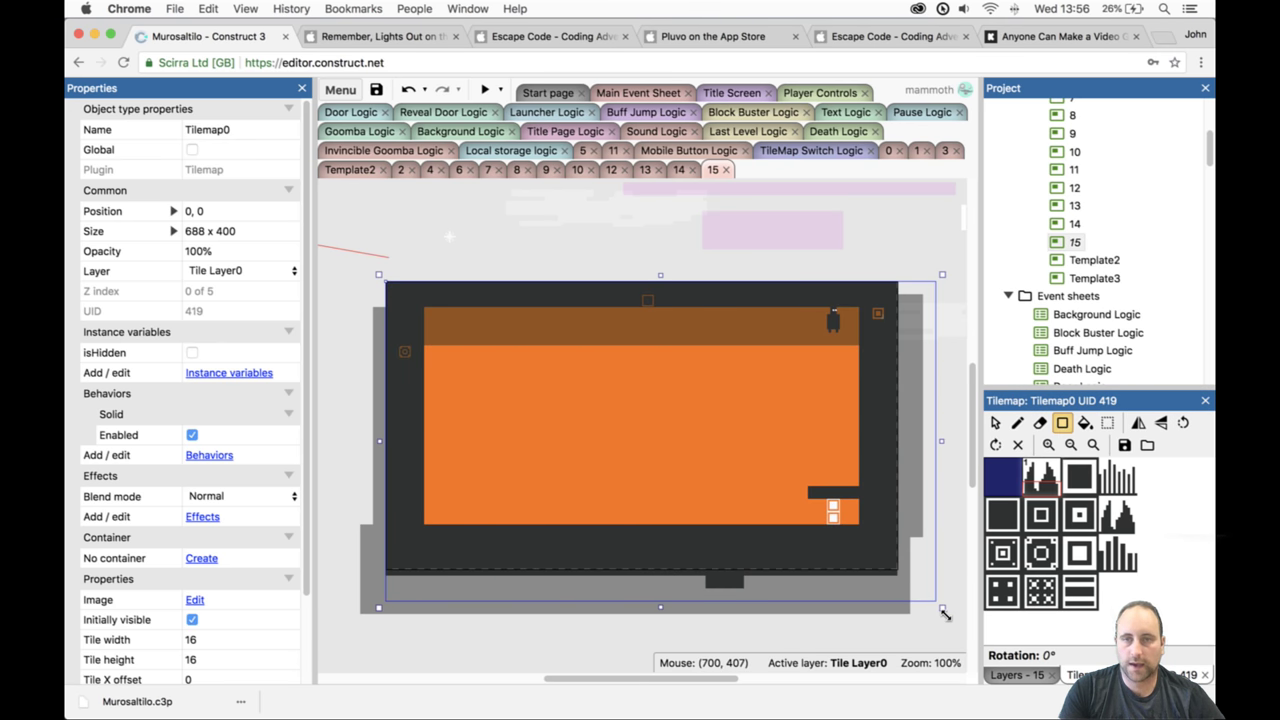
key(super+z)
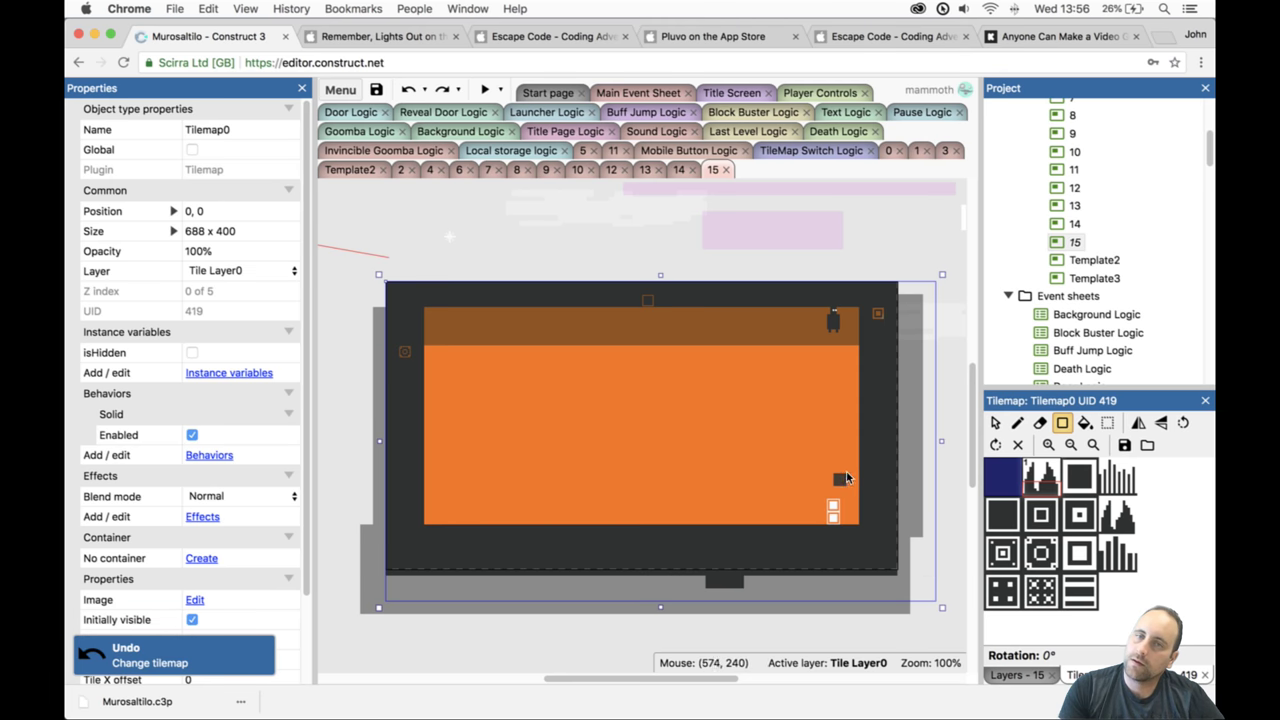
drag(852, 466, 801, 522)
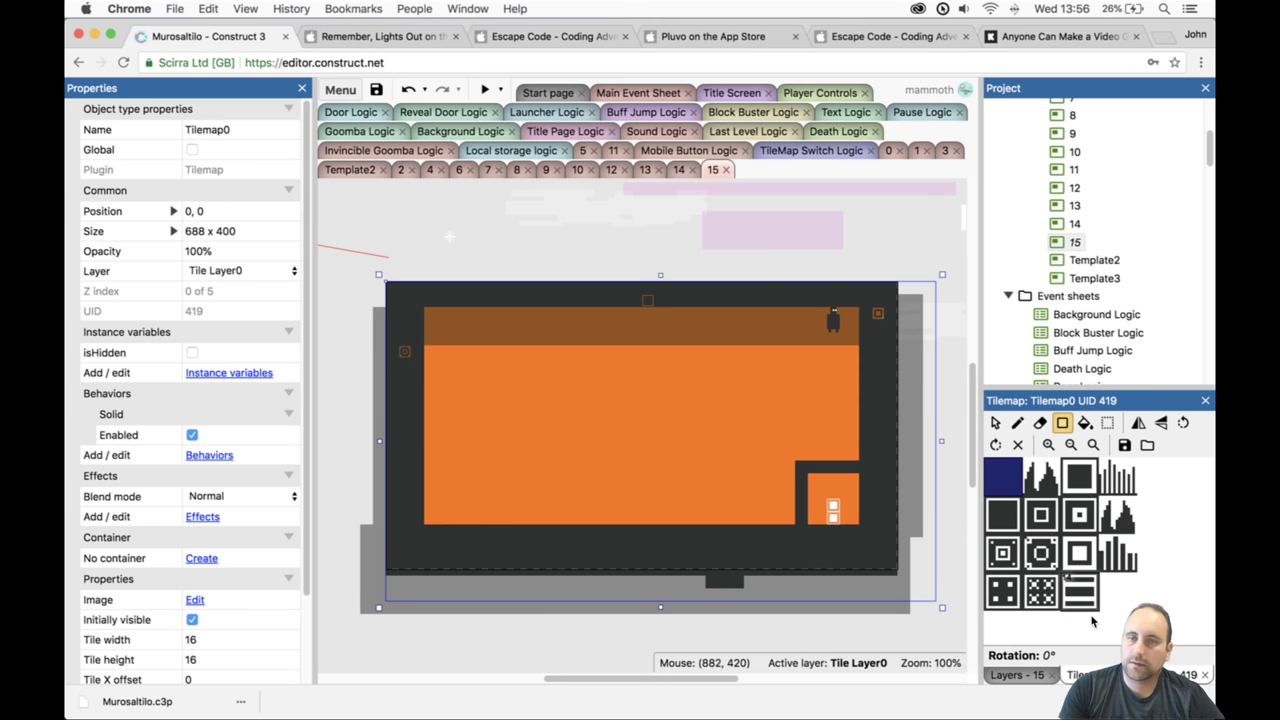
click(995, 423)
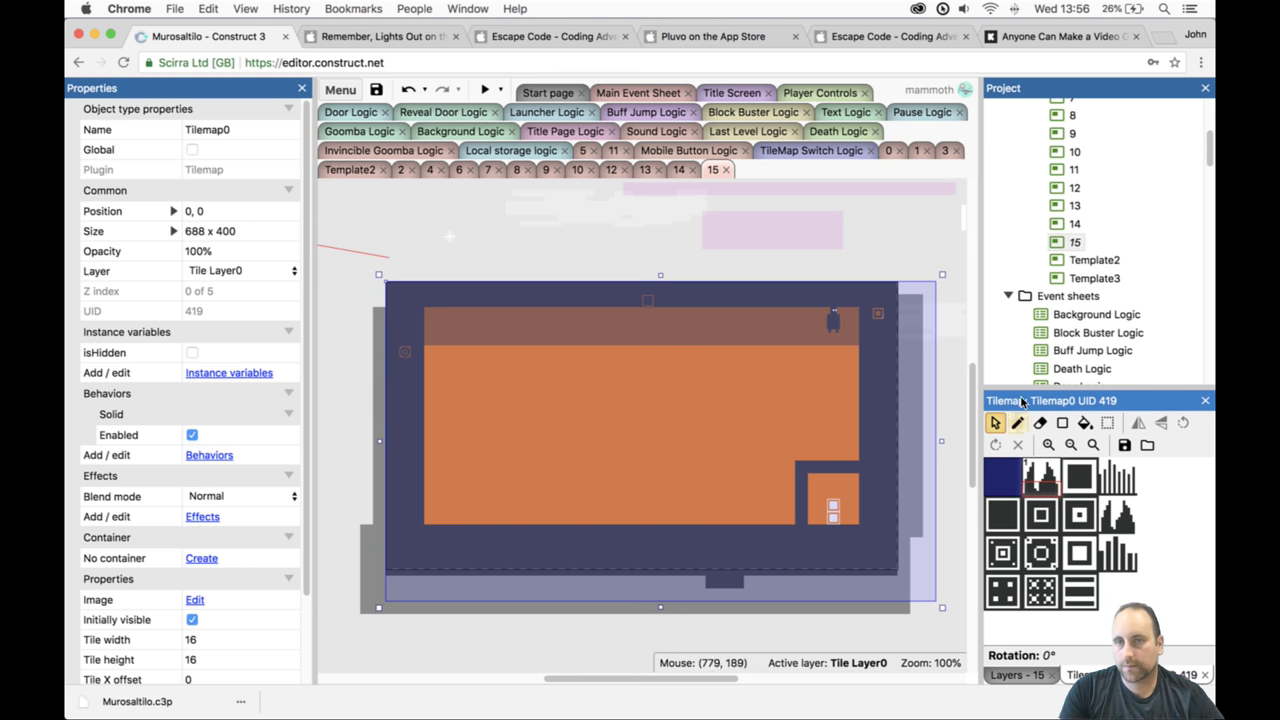
scroll(1176, 262, down, 10)
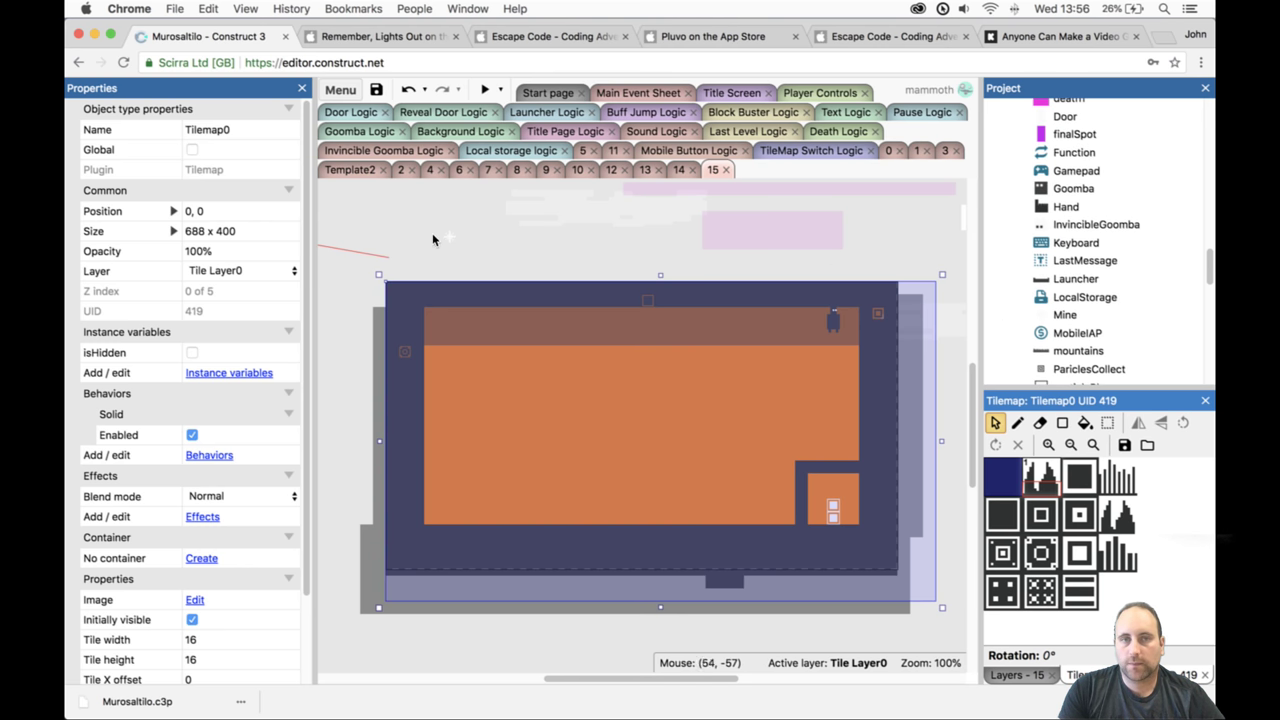
On Tile Layer 1, place Mines above the bottom-right door.
click(446, 236)
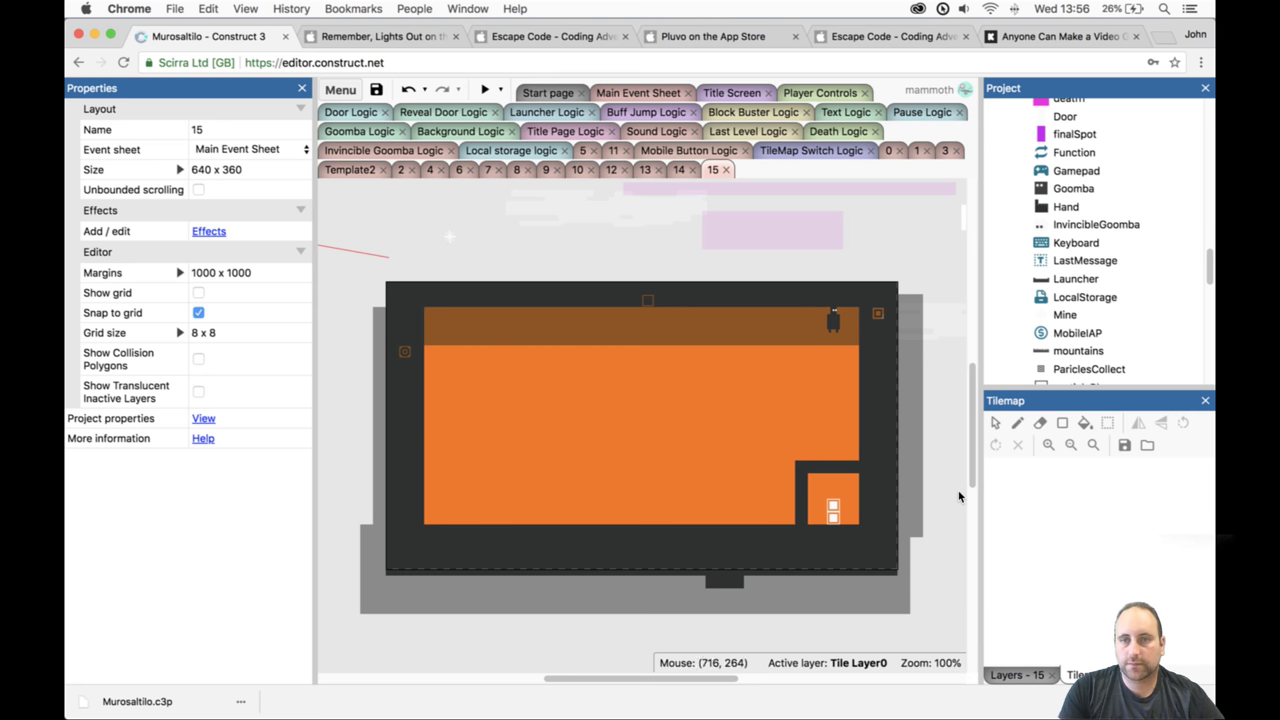
click(1022, 675)
click(1027, 457)
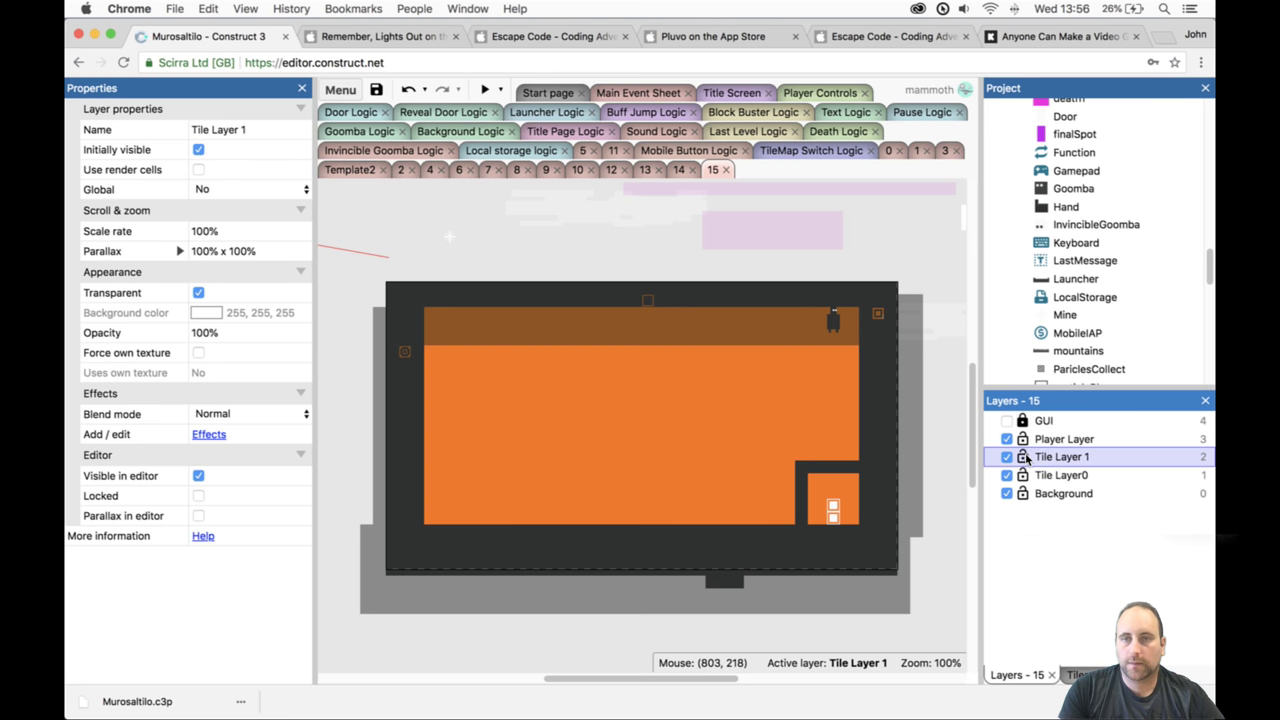
drag(455, 240, 773, 481)
ctrl+scroll(818, 490, up, 8)
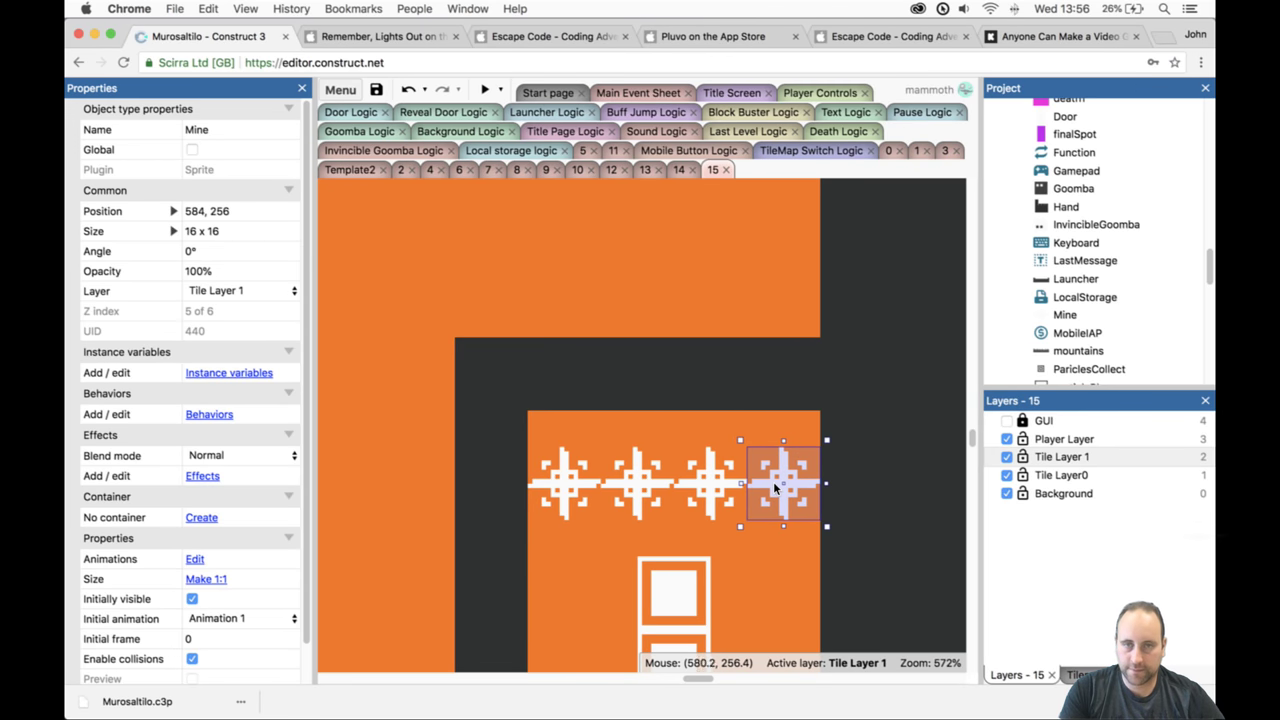
ctrl+scroll(648, 374, down, 7)
ctrl+scroll(640, 360, down, 3)
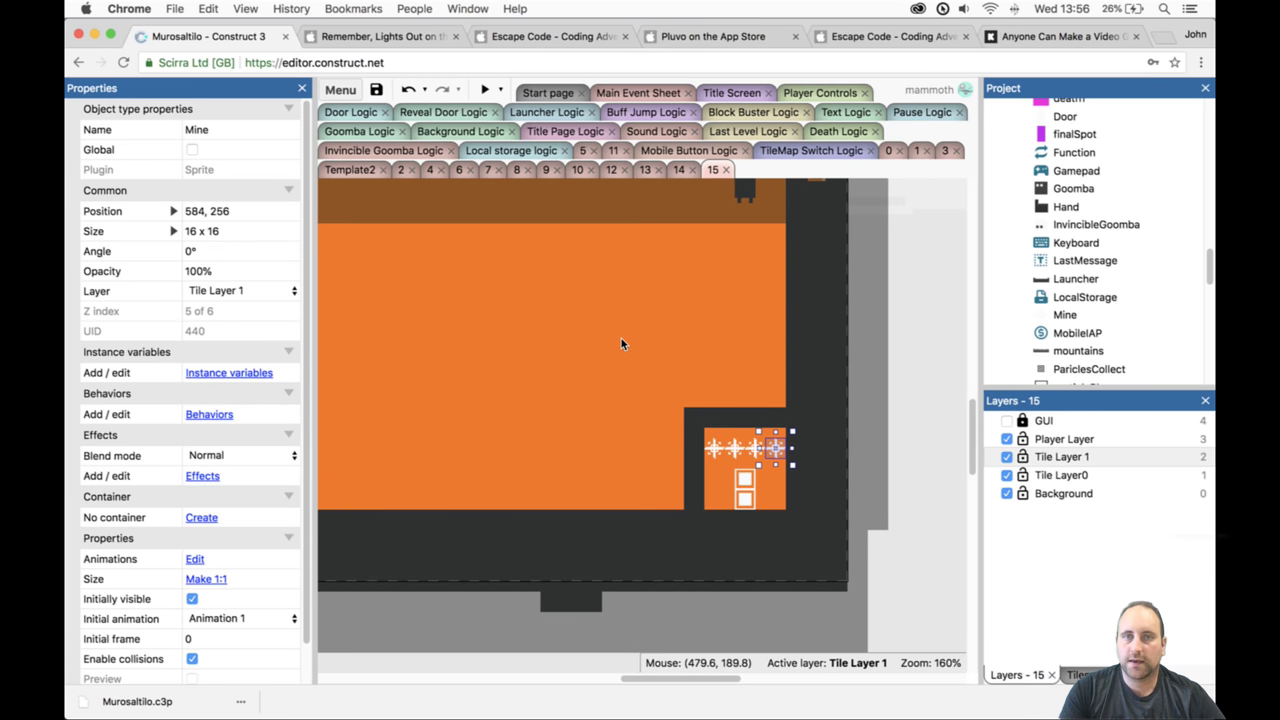
ctrl+scroll(575, 373, up, 2)
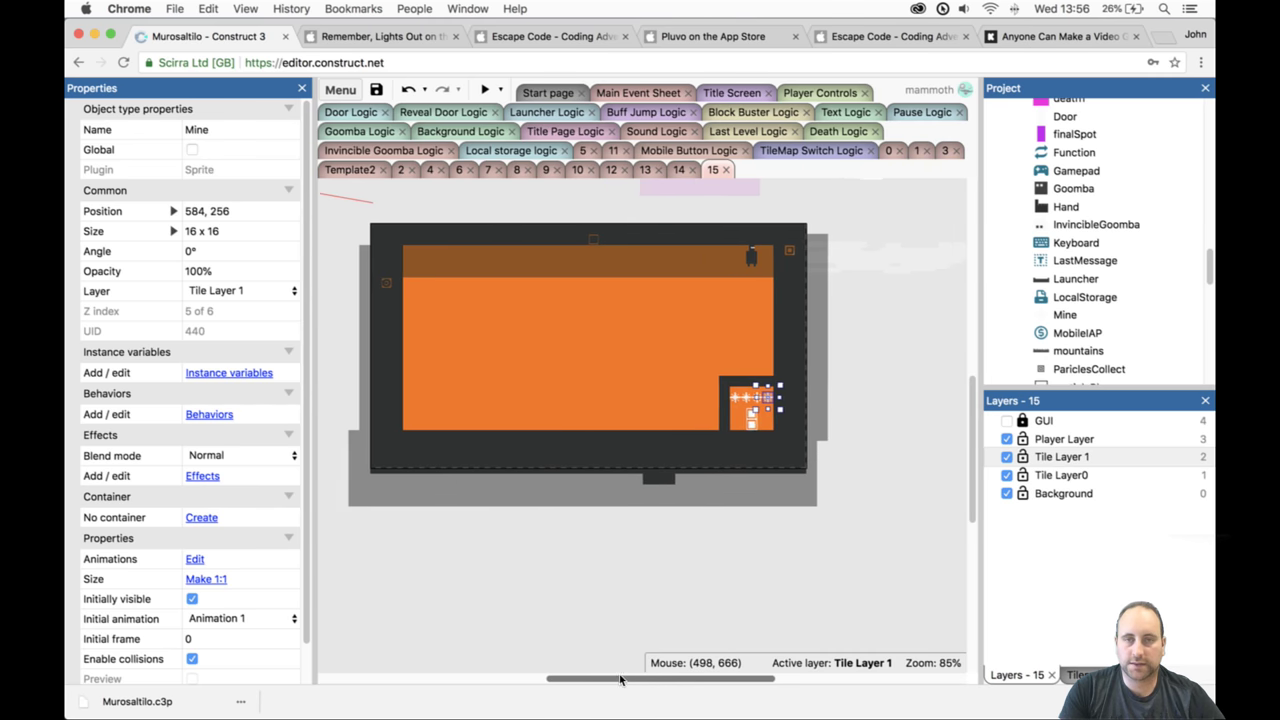
scroll(574, 373, up, 3)
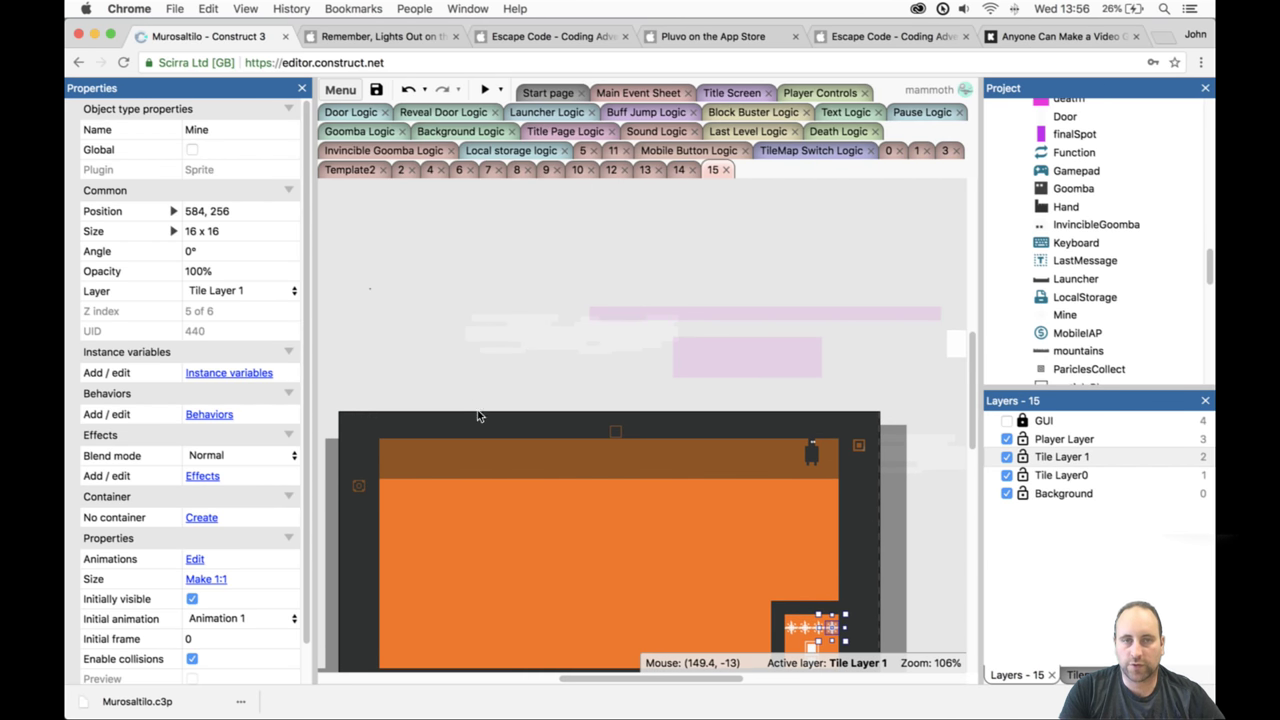
scroll(544, 580, down, 2)
drag(587, 686, 580, 681)
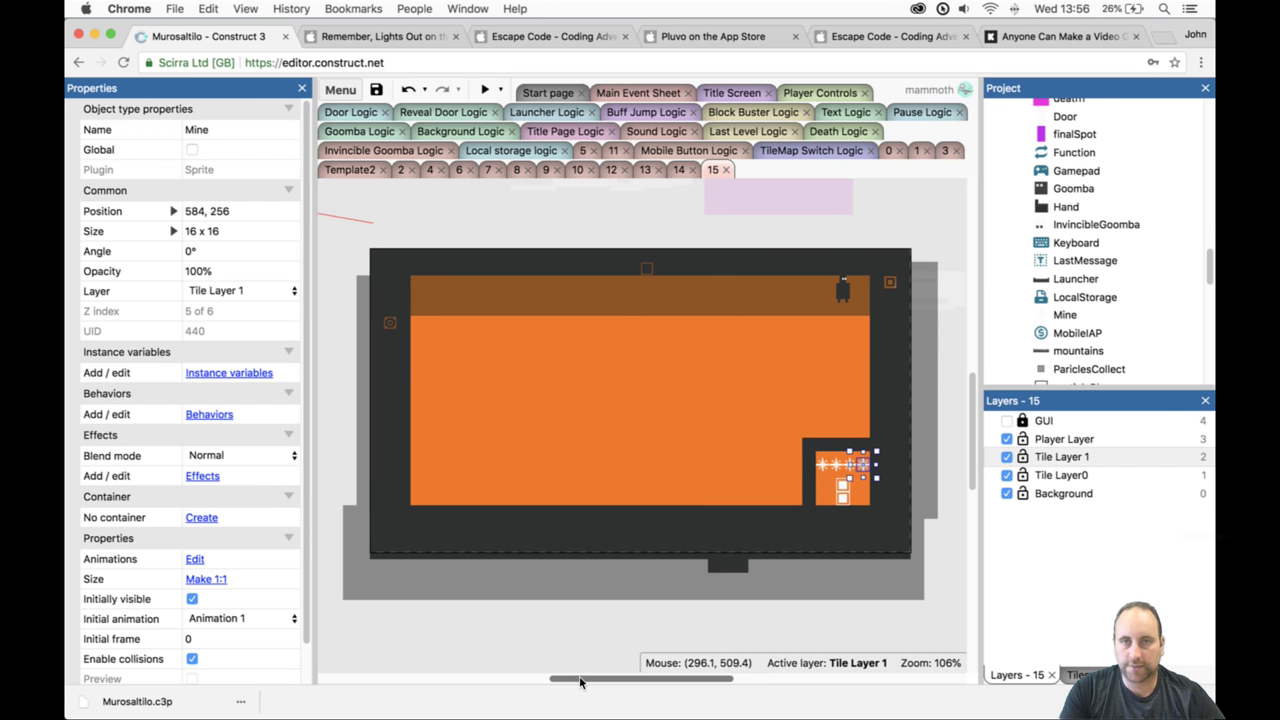
Erase the right part of Tilemap1's brown top strip with a 3x3 eraser.
click(678, 263)
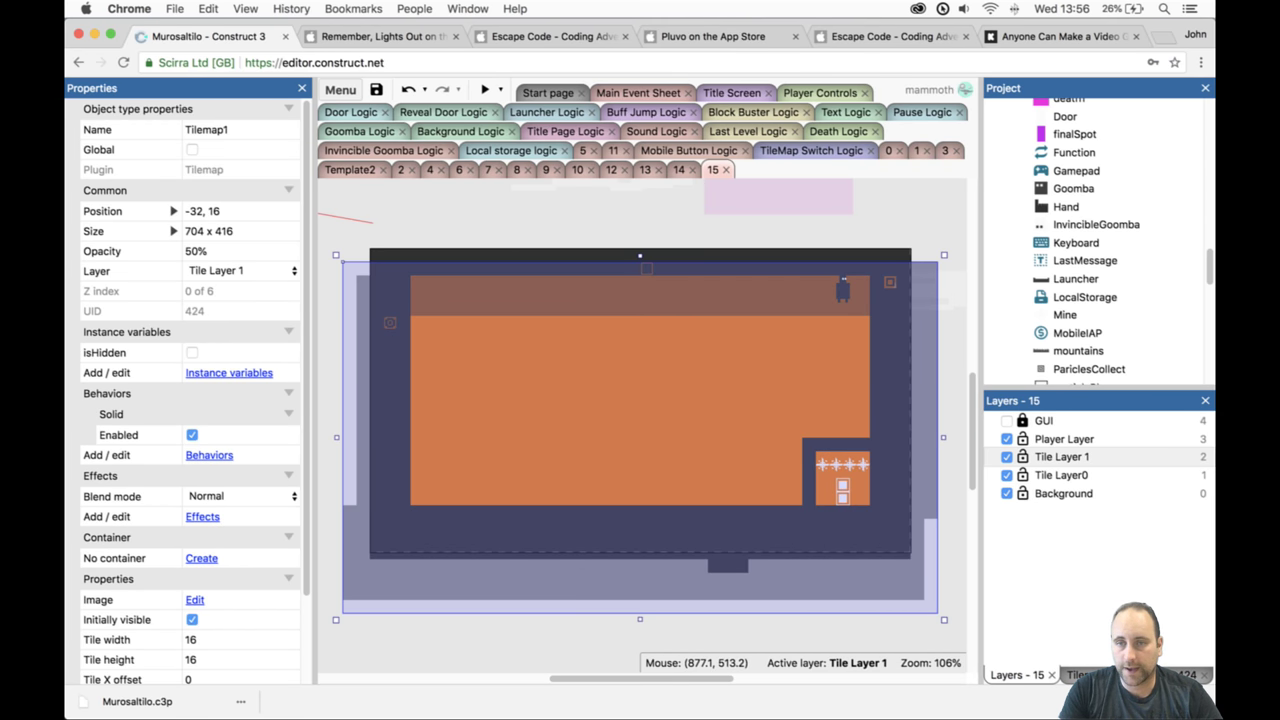
click(1078, 675)
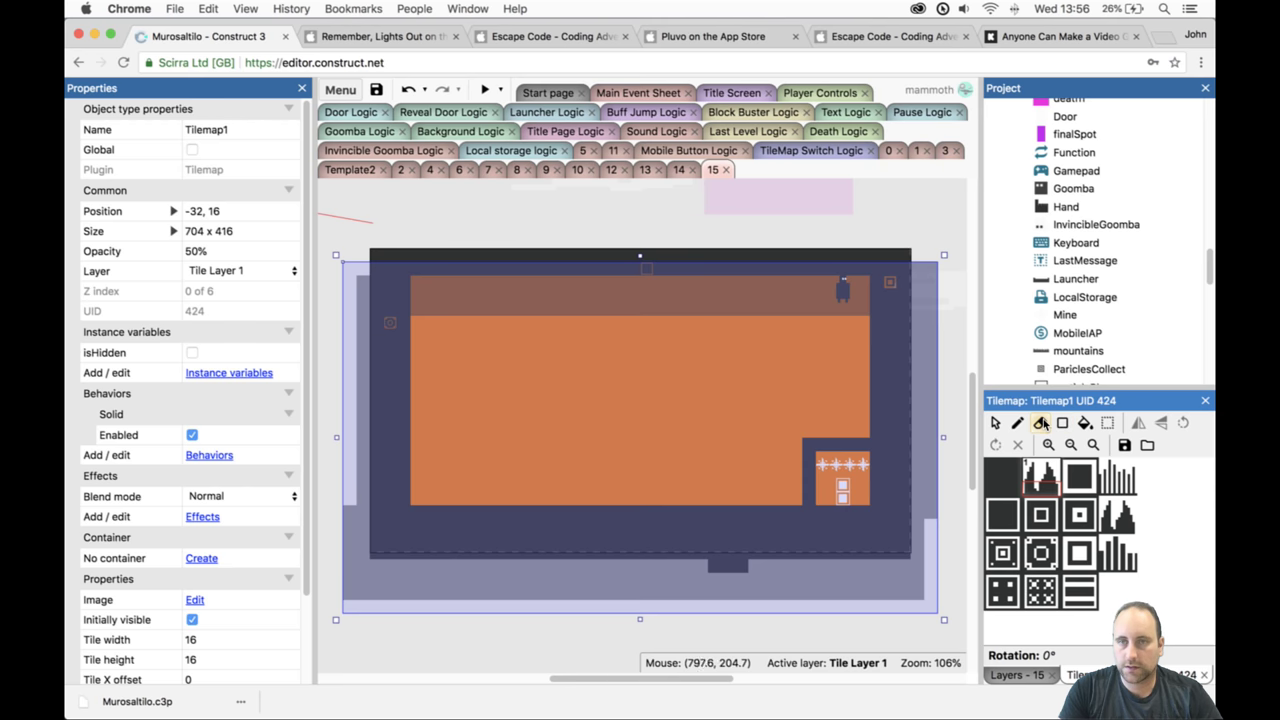
click(1041, 424)
mouse_move(1010, 472)
mouse_down()
mouse_move(1080, 525)
mouse_move(1070, 540)
mouse_up()
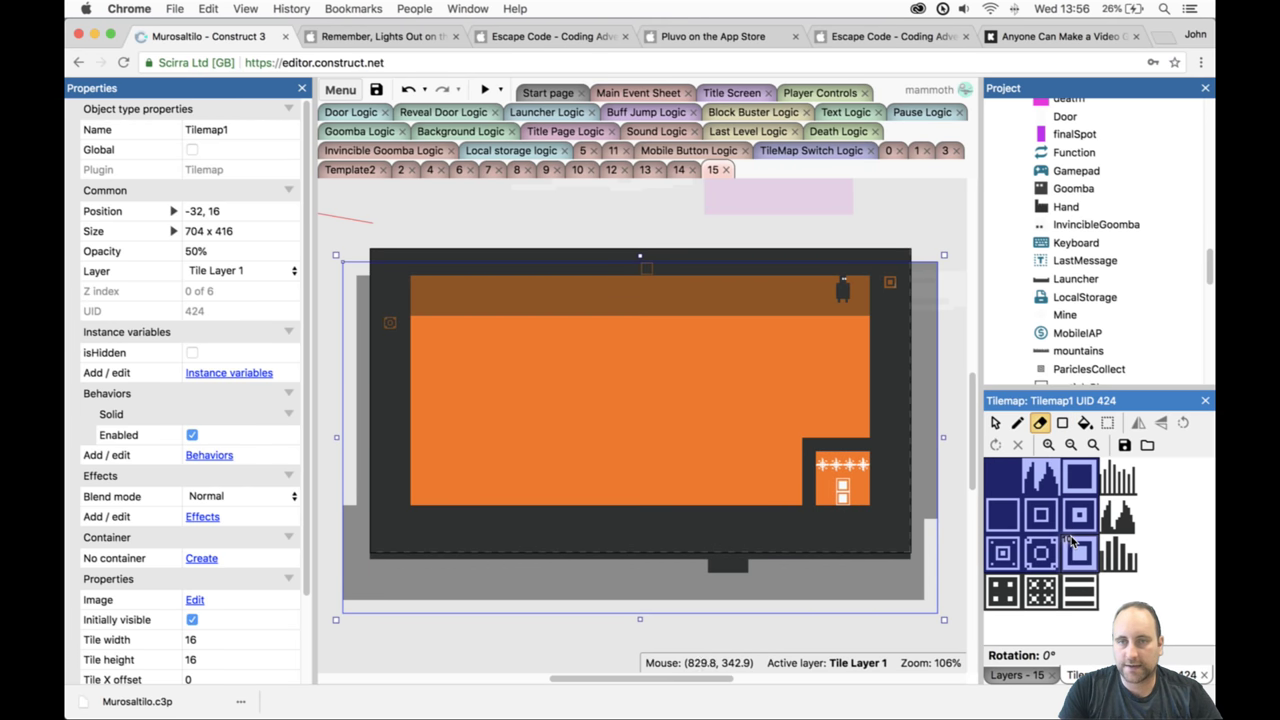
drag(858, 296, 811, 289)
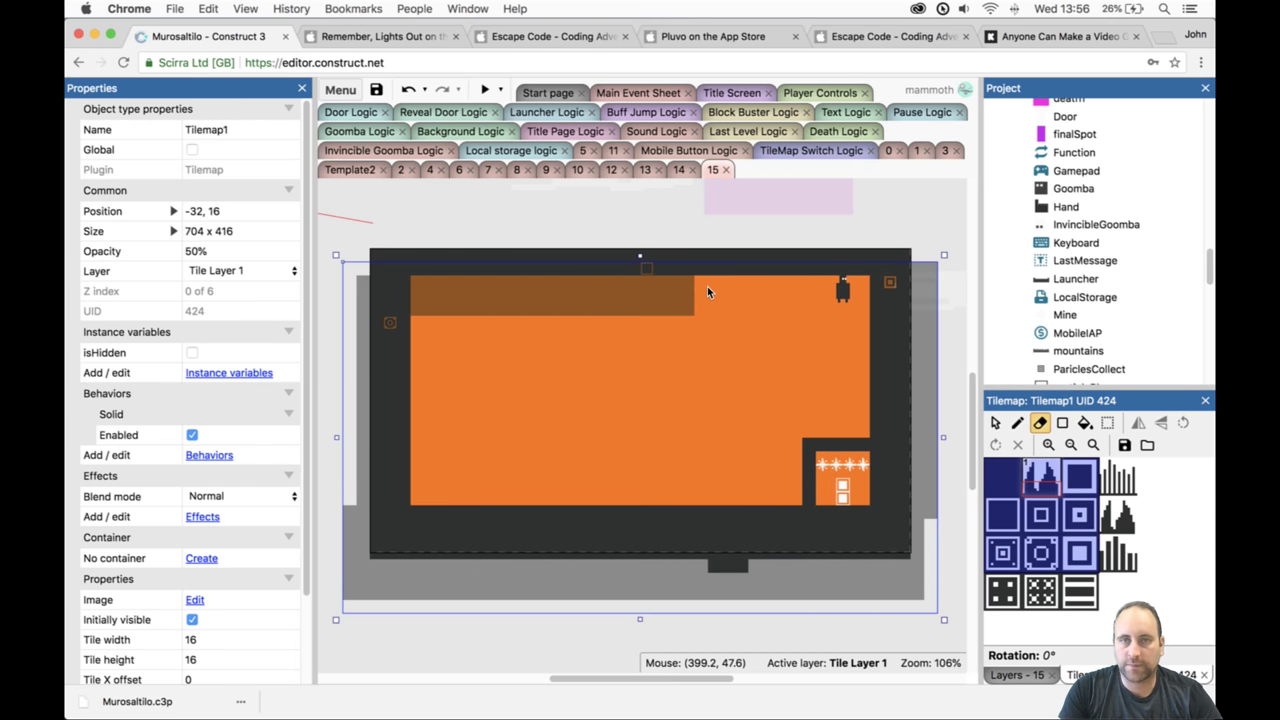
drag(707, 286, 629, 291)
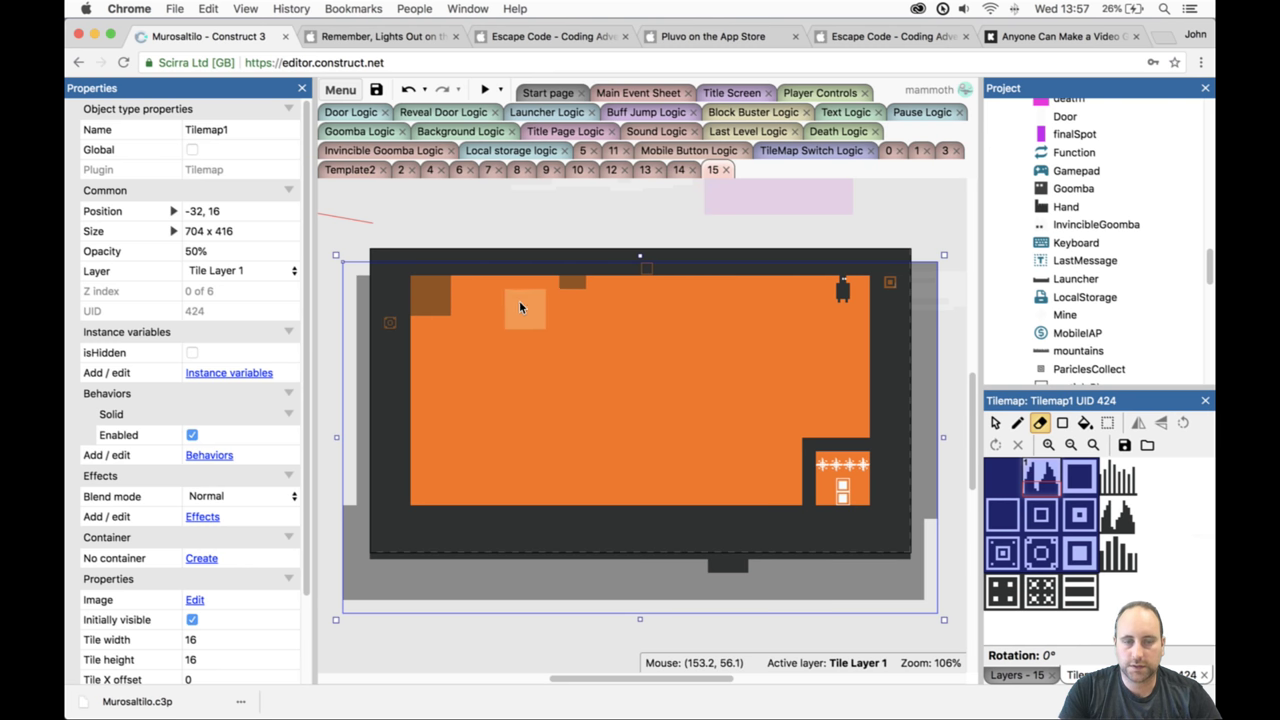
Erase the remaining brown top-row tiles and hide Tile Layer0.
shift+click(586, 287)
drag(624, 289, 459, 287)
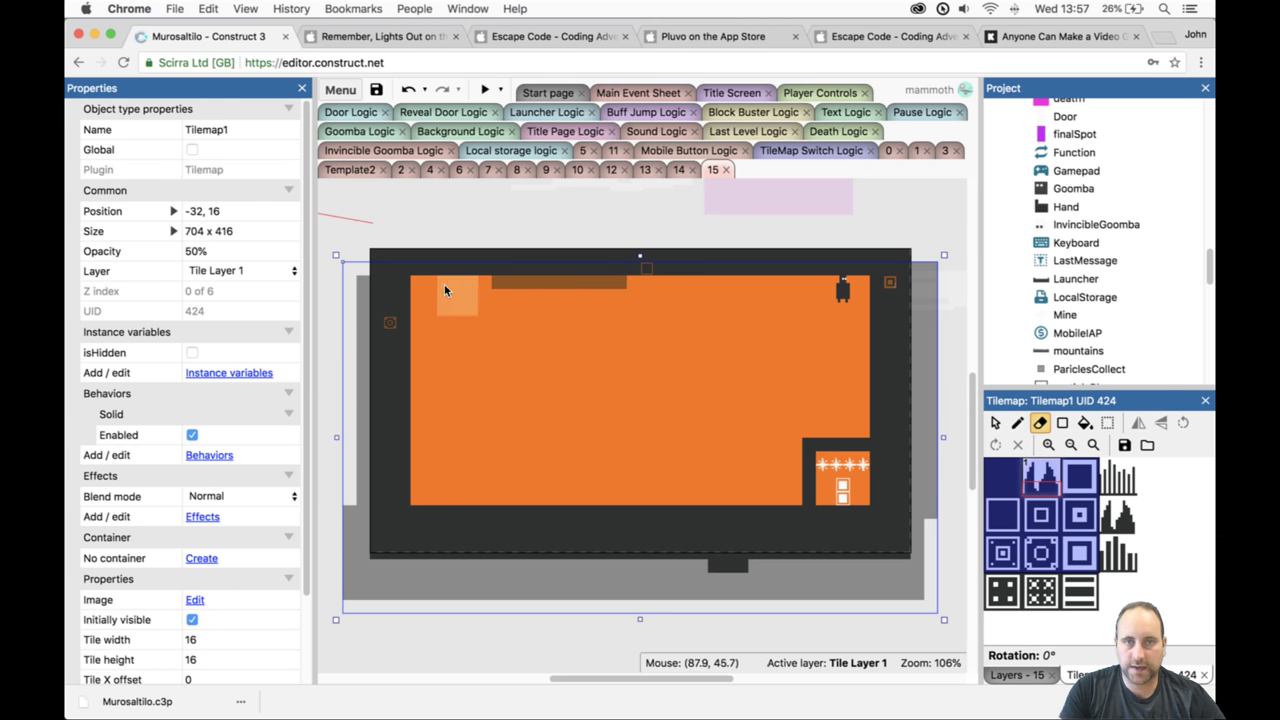
click(1024, 675)
click(1007, 475)
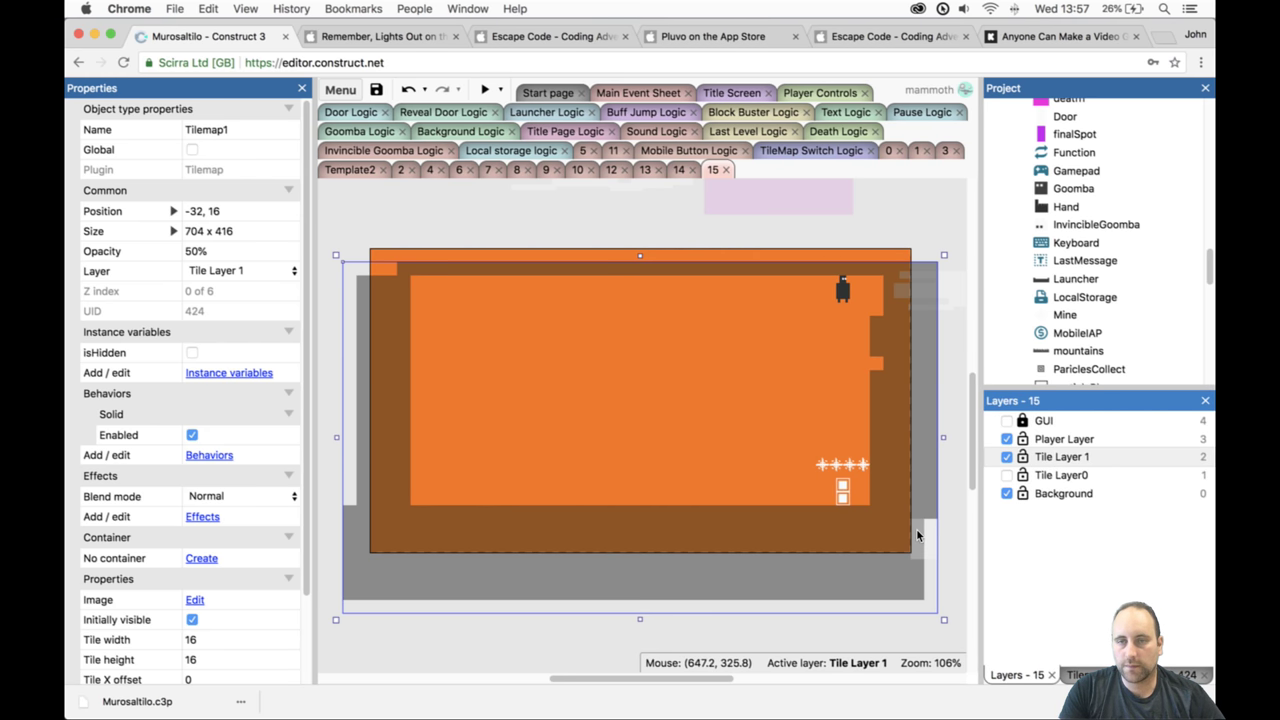
Shift Tilemap1 up by one tile.
click(1090, 675)
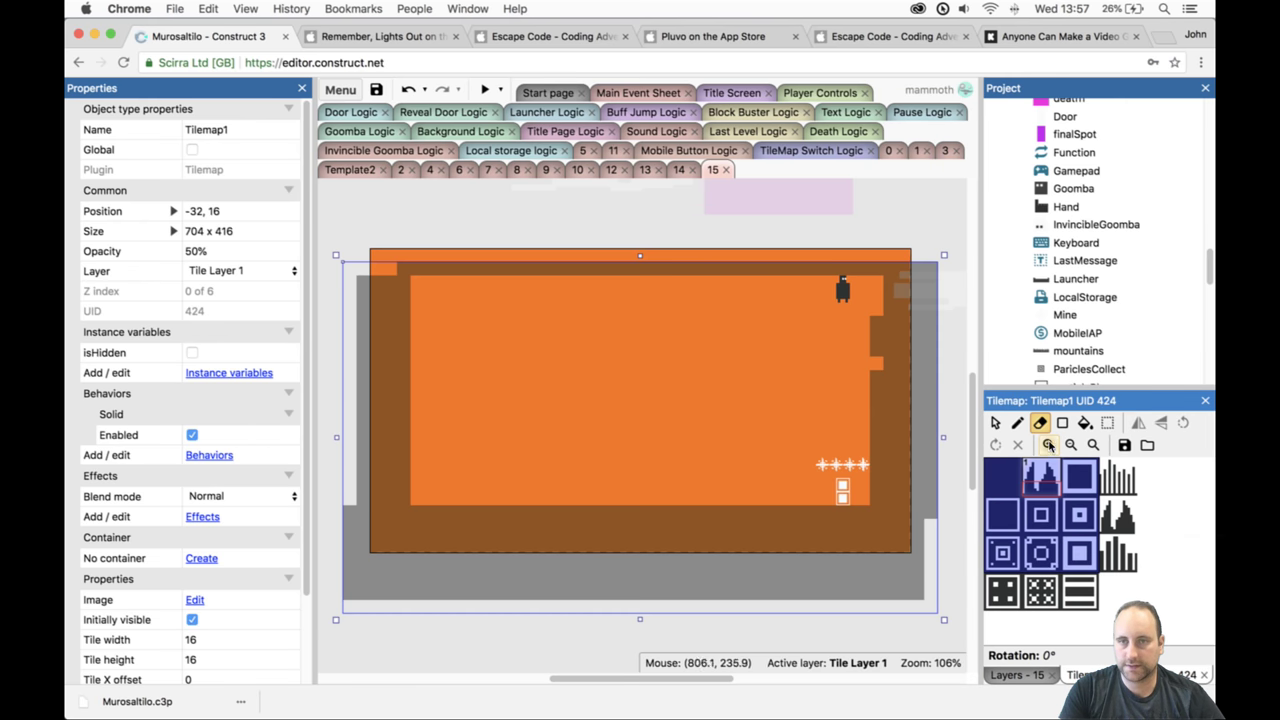
click(1062, 422)
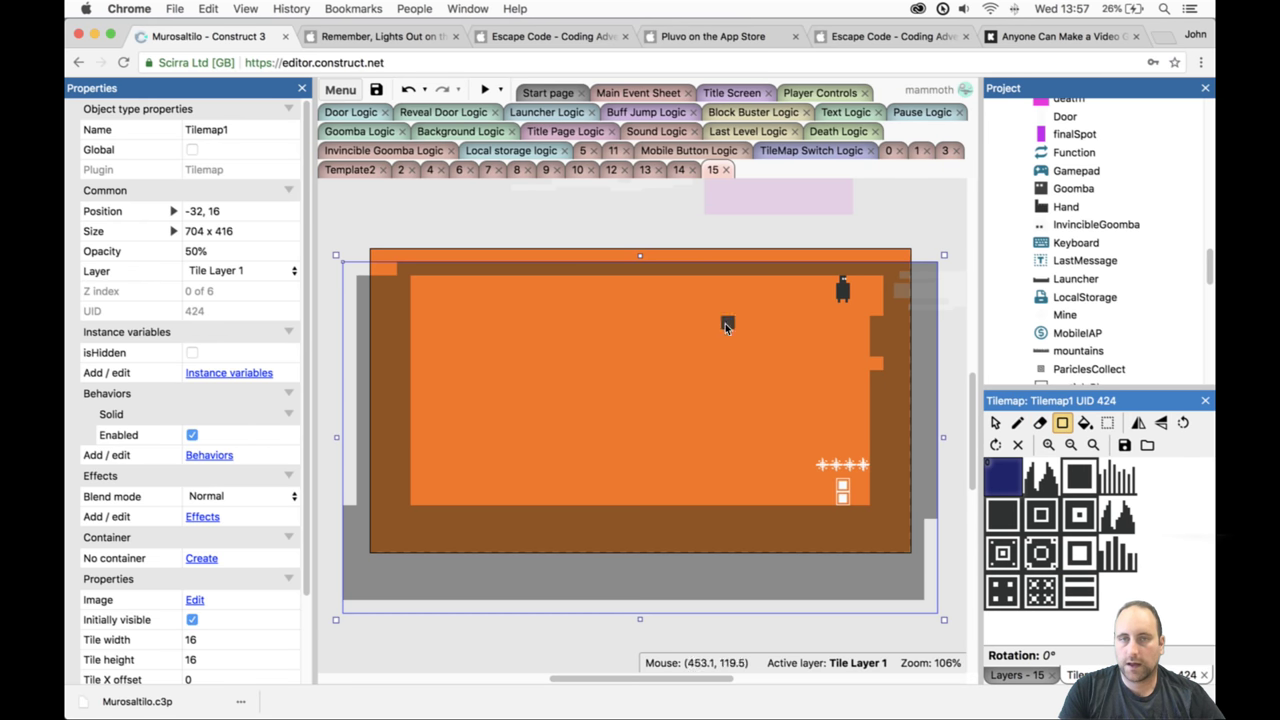
drag(382, 256, 414, 262)
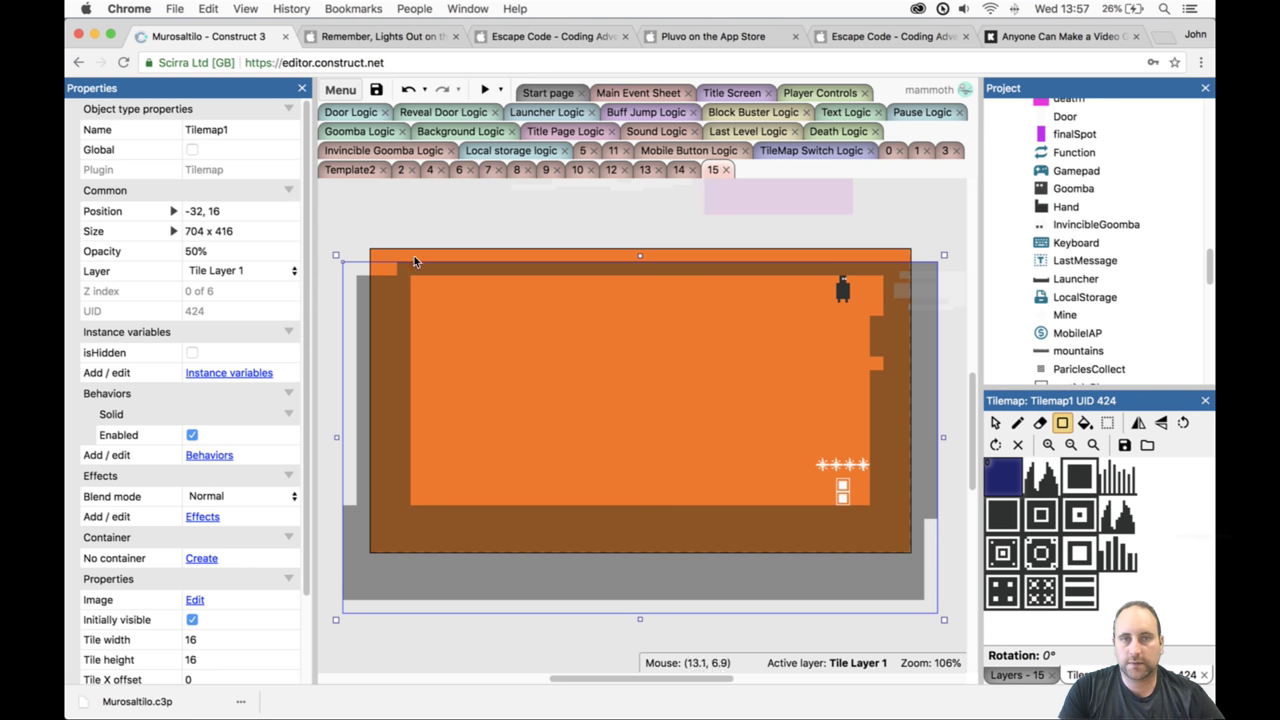
drag(640, 261, 635, 253)
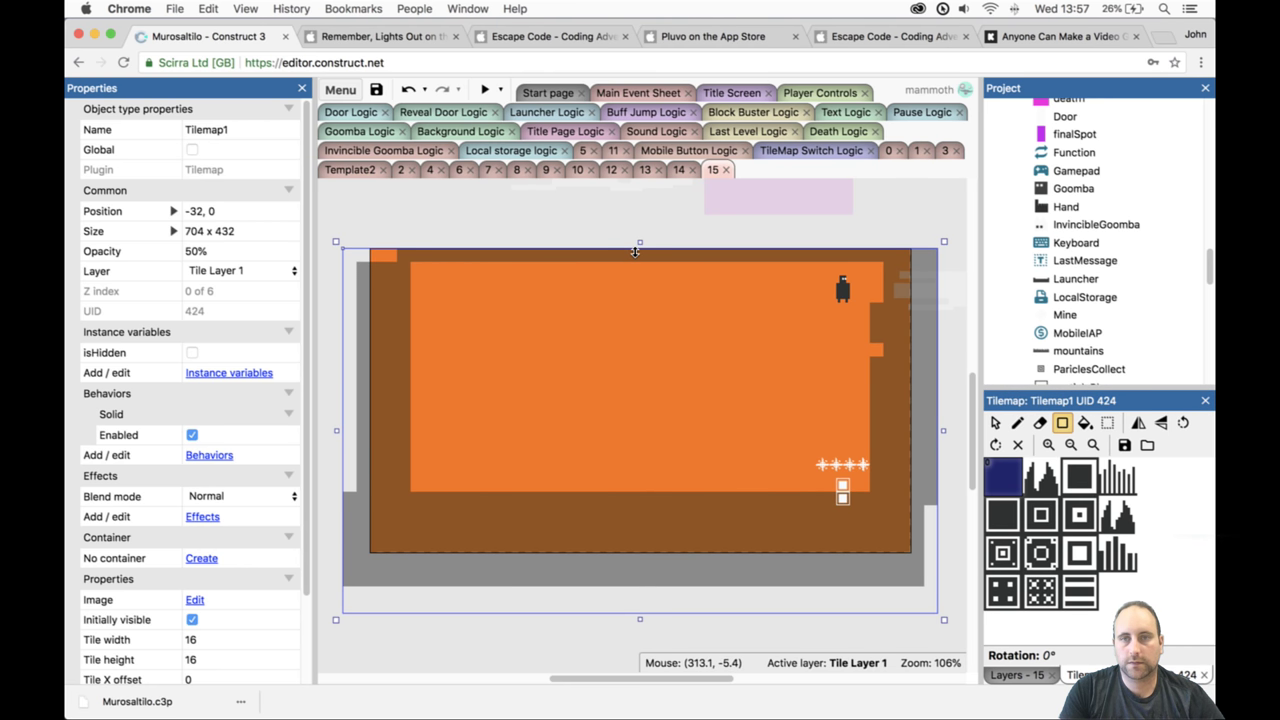
key(super+z)
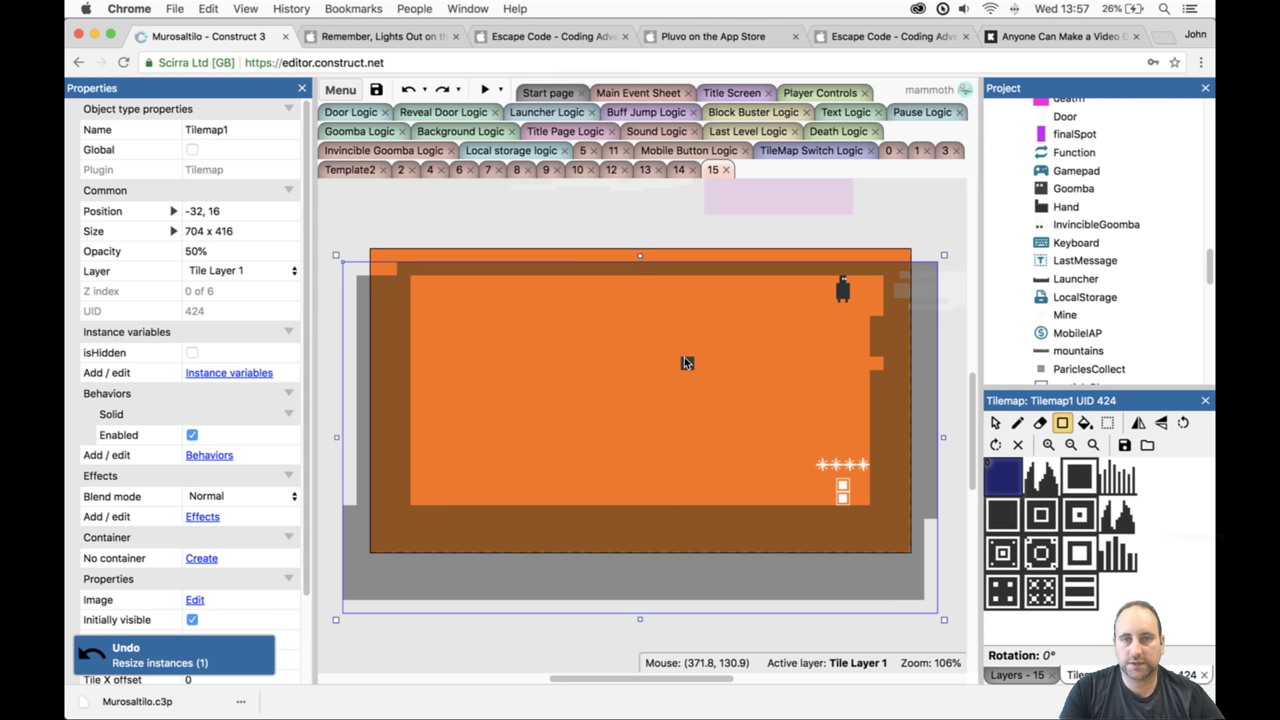
click(995, 423)
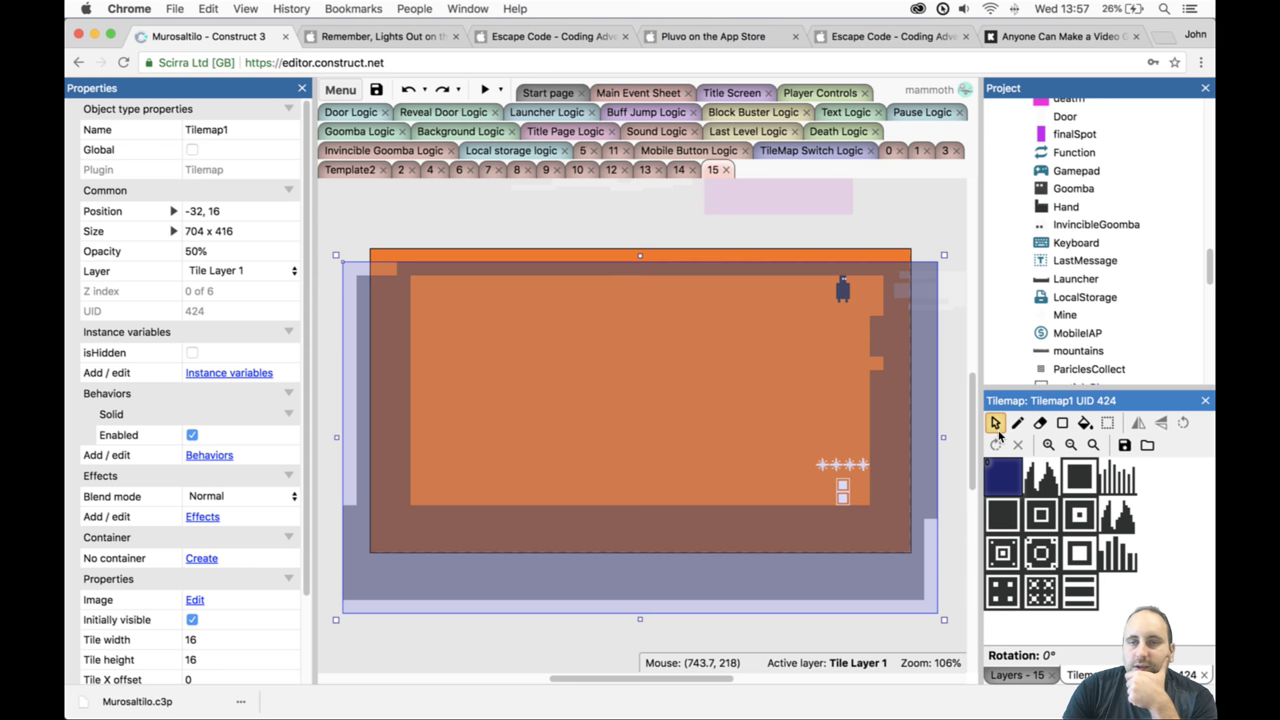
drag(720, 500, 721, 481)
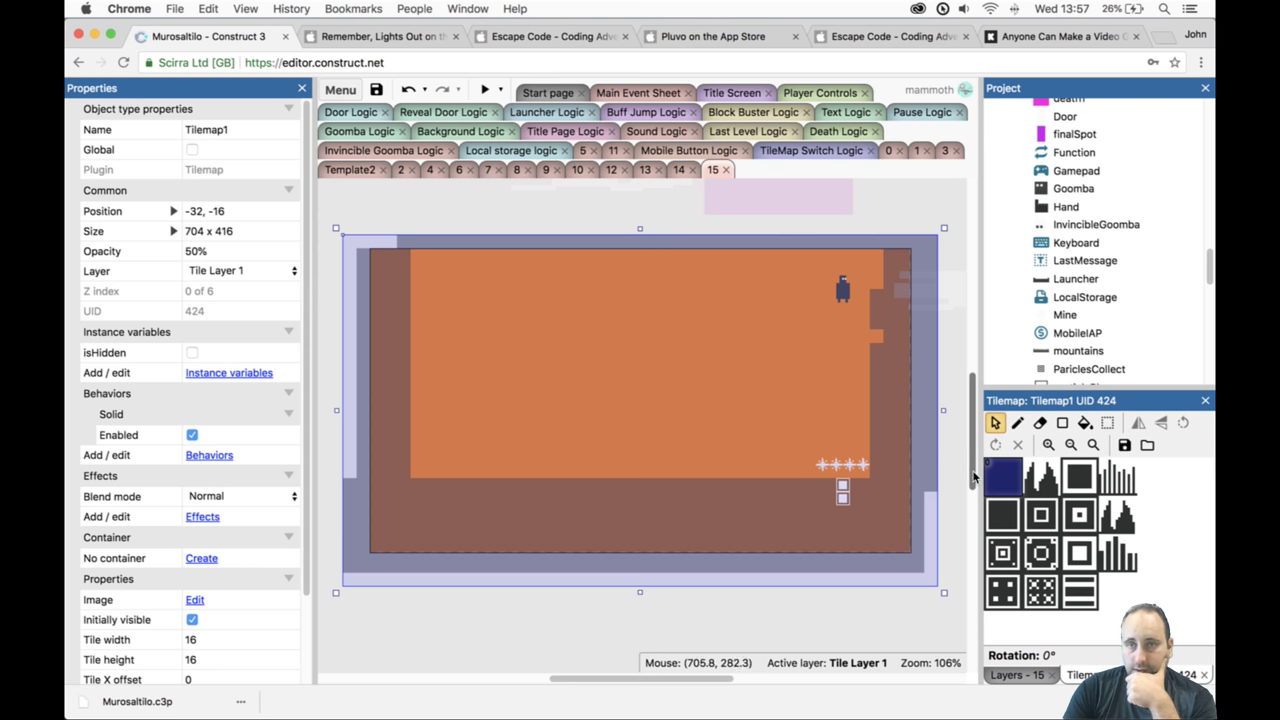
Erase Tilemap1's brown right-wall tiles and floor tiles with a 2x2 eraser.
click(1047, 424)
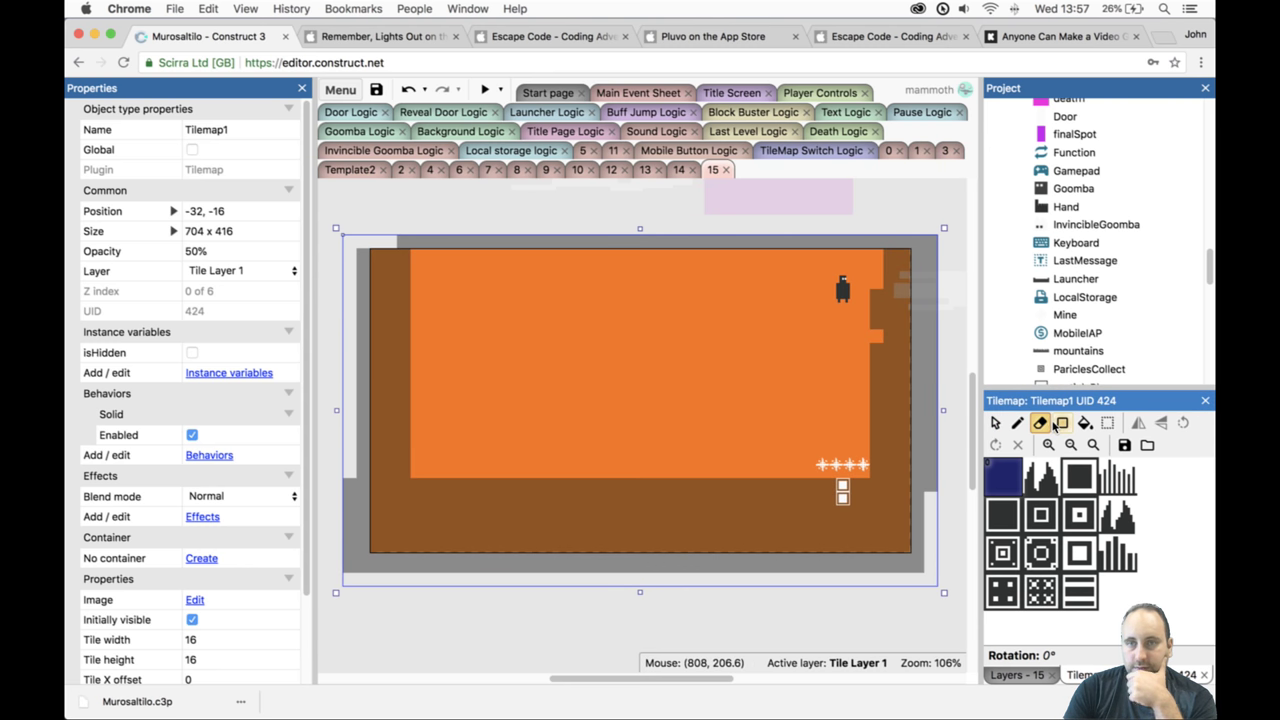
mouse_move(882, 310)
mouse_down()
mouse_move(880, 297)
mouse_move(877, 325)
mouse_up()
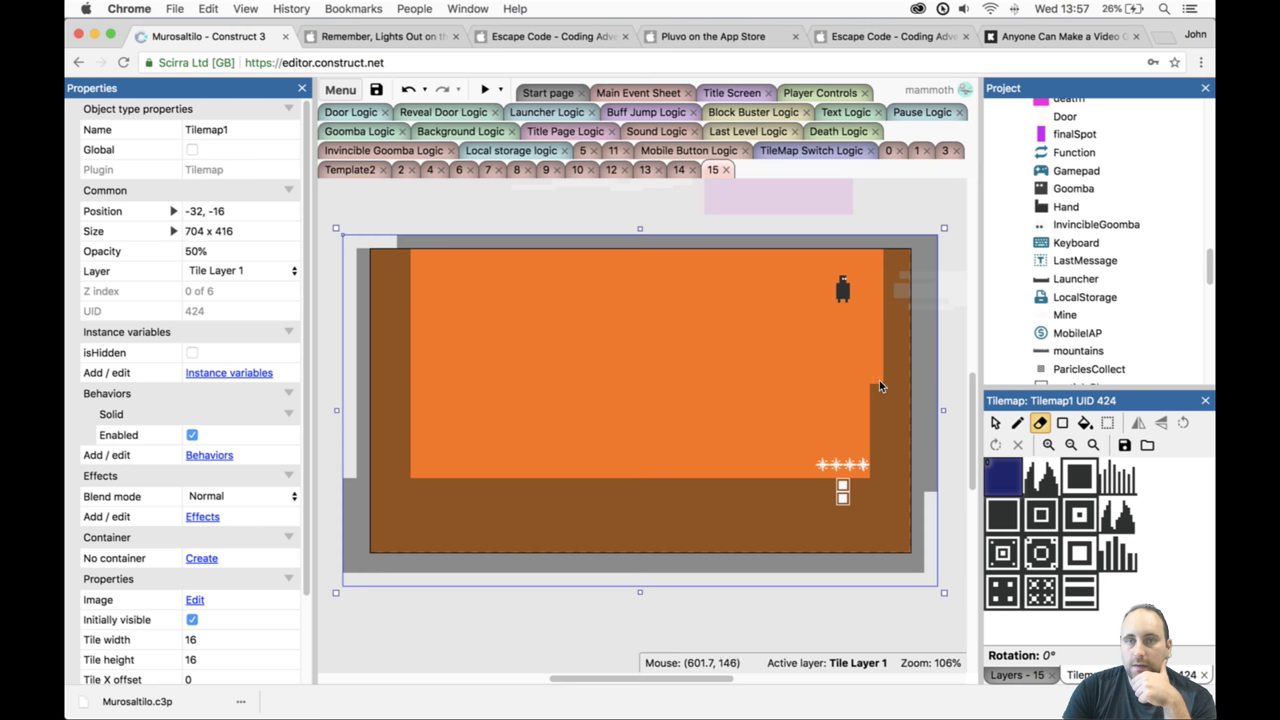
drag(881, 404, 876, 457)
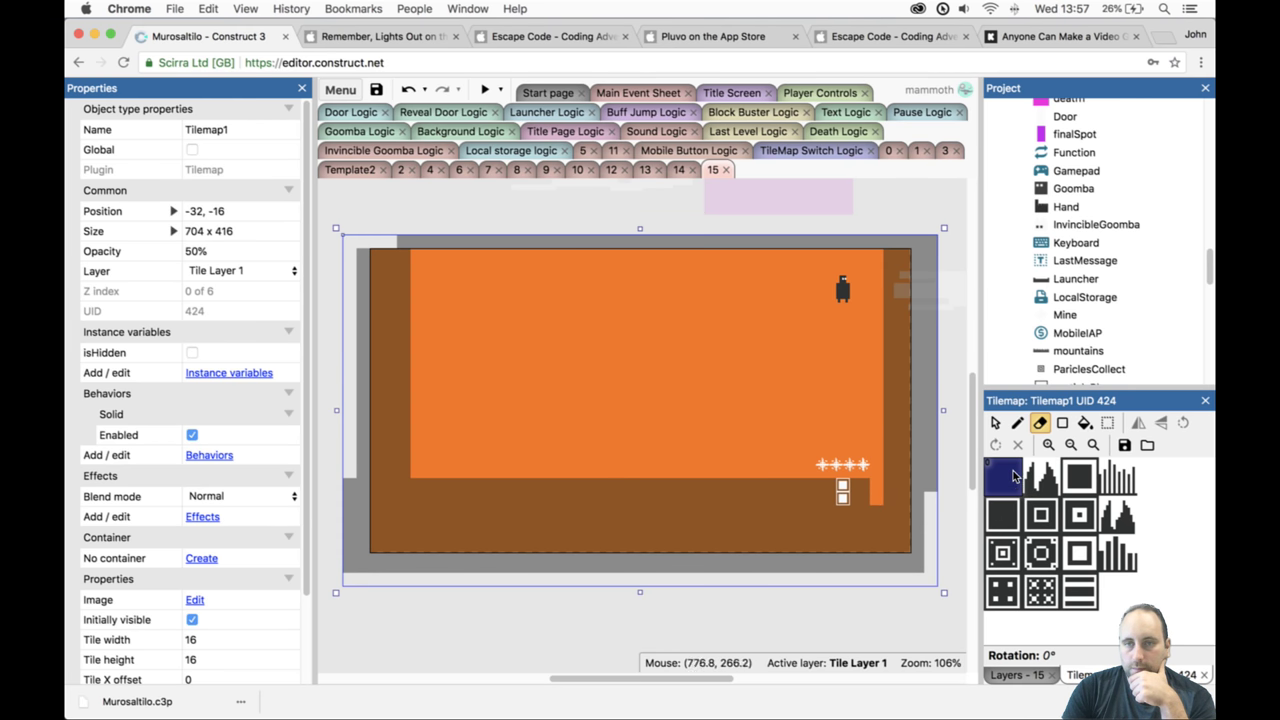
drag(1003, 478, 1041, 511)
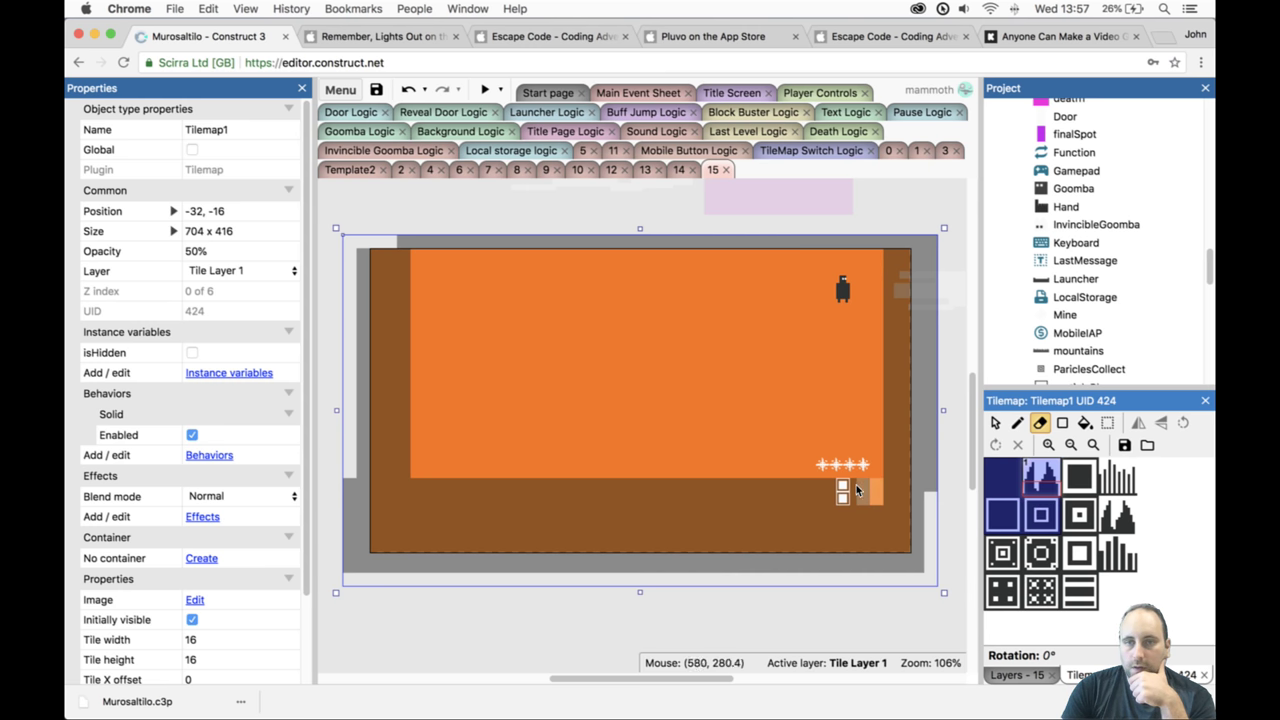
drag(837, 489, 418, 490)
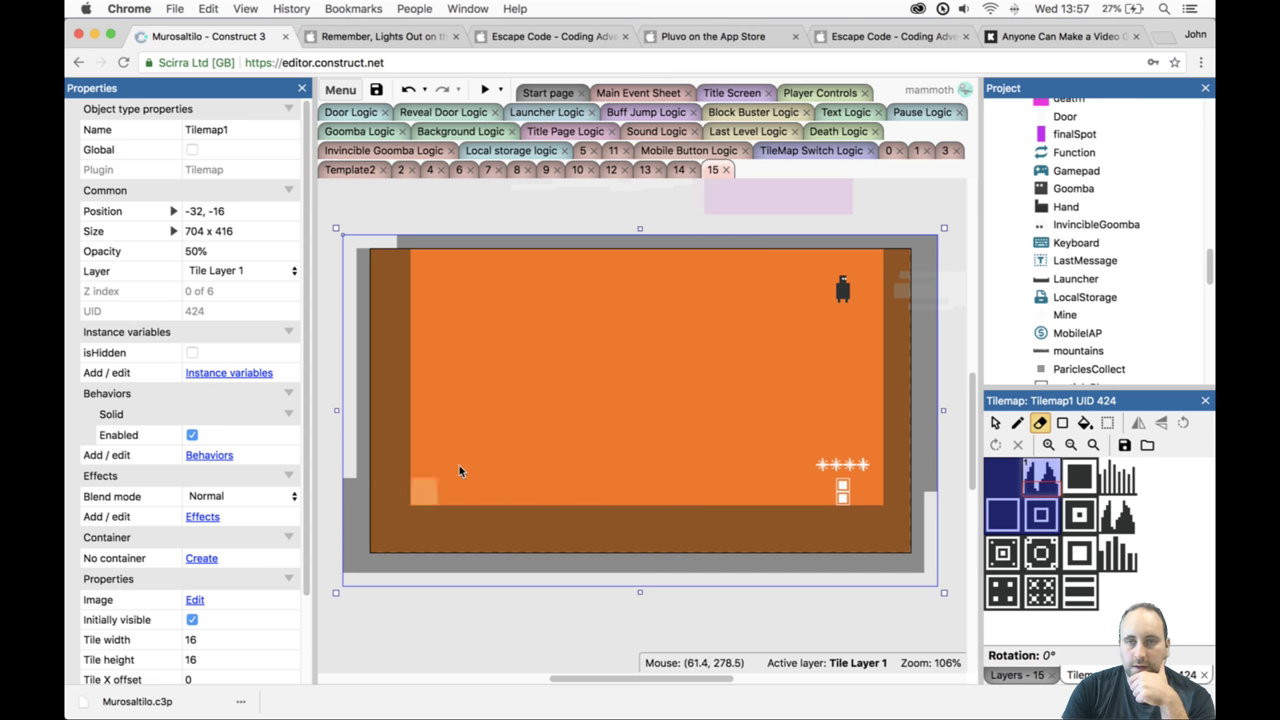
Playtest level 15, jumping off the ledge and running left and right, then close the preview.
click(487, 90)
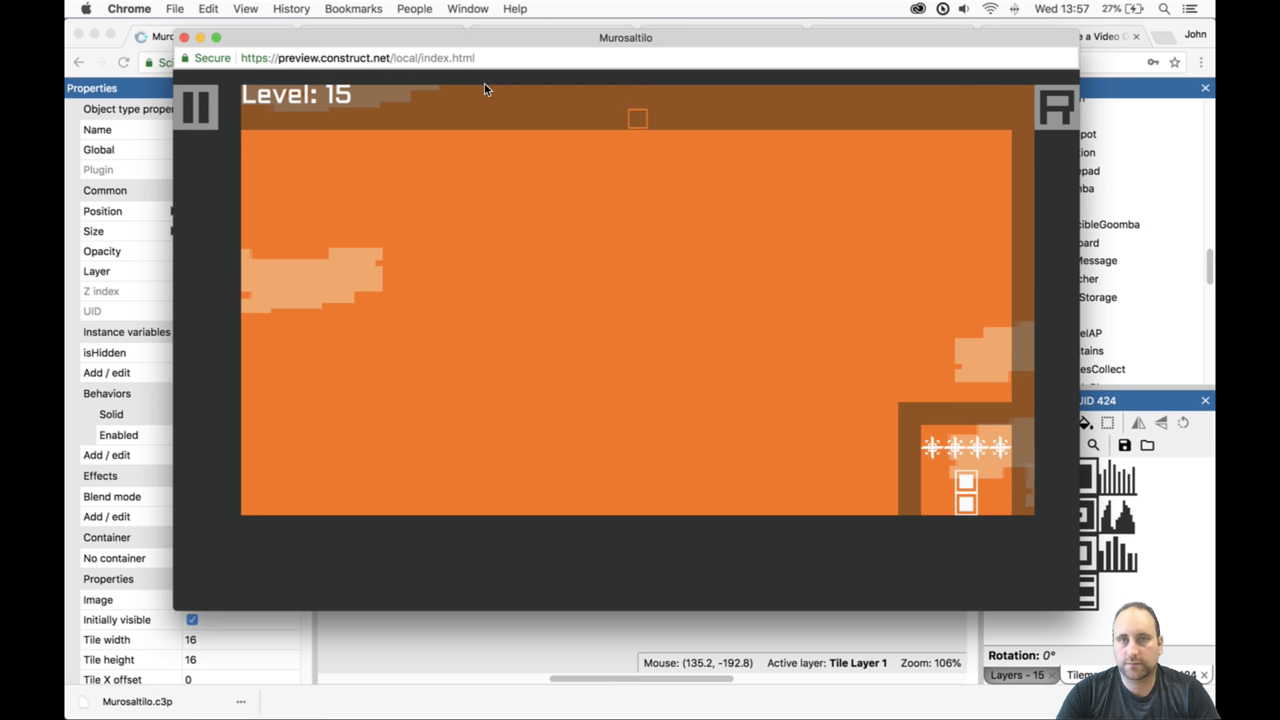
key(Up)
key(Left)
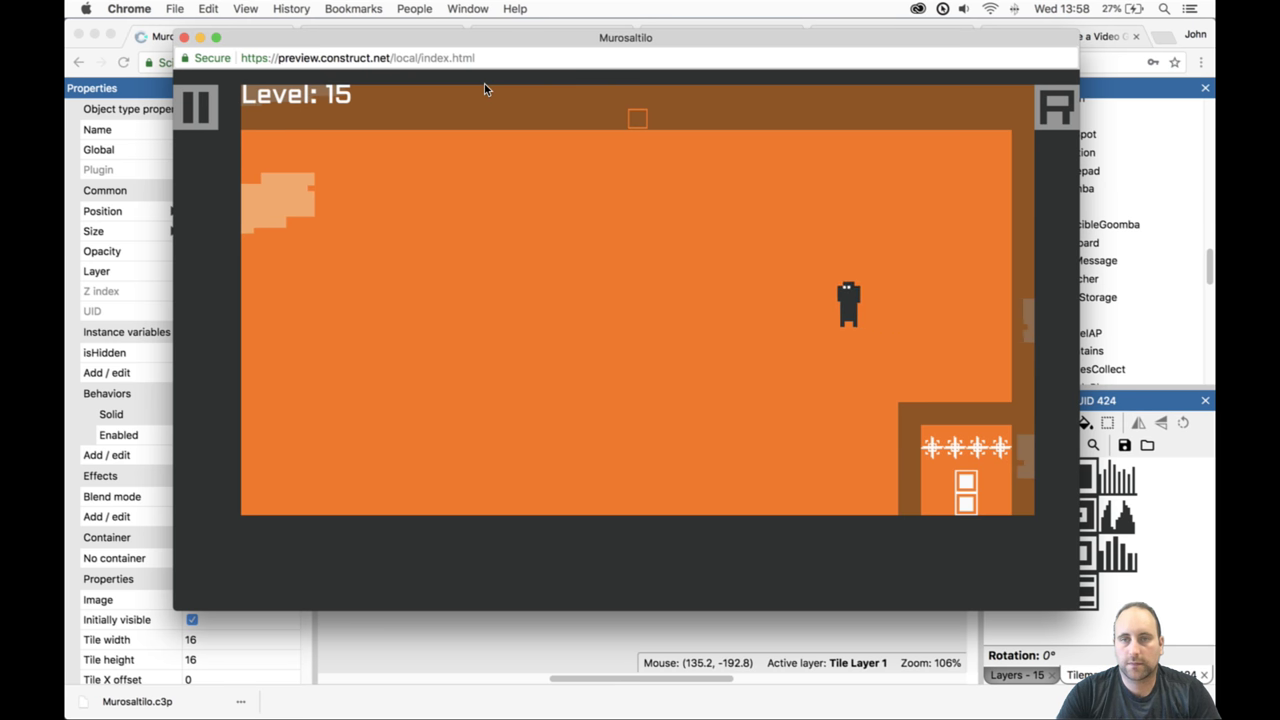
key(Right)
key(Left)
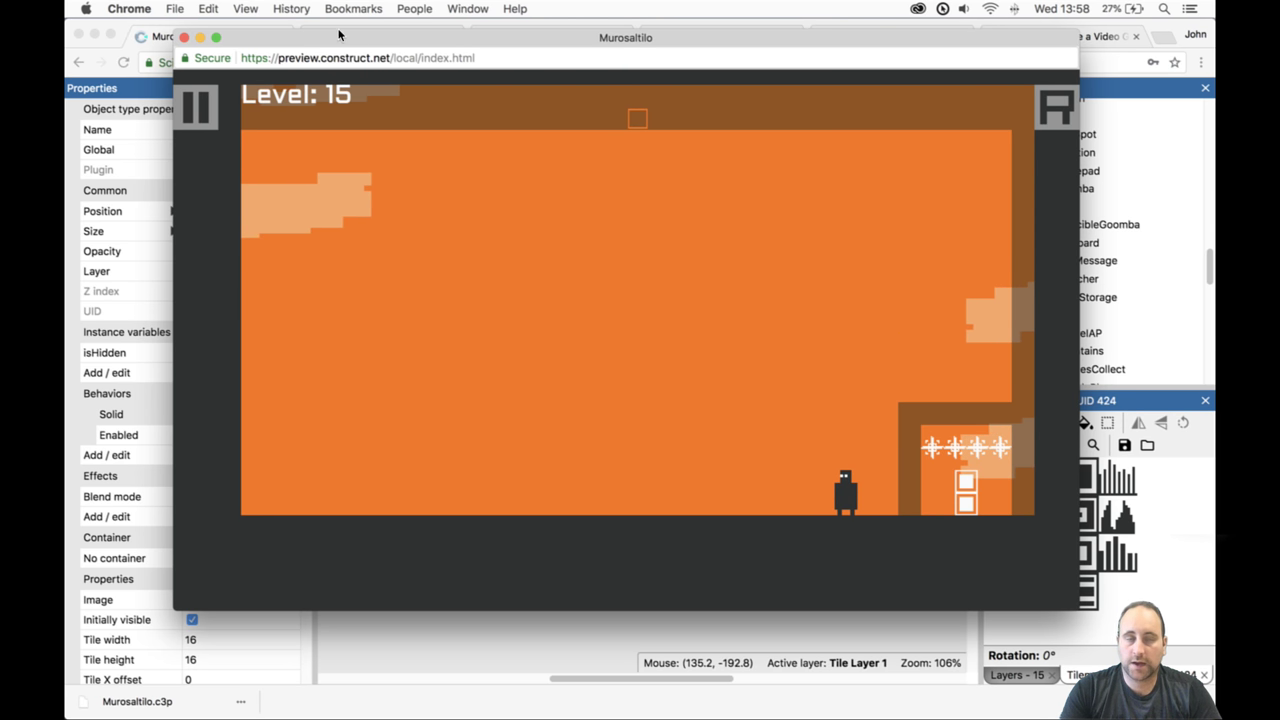
key(Left)
click(184, 37)
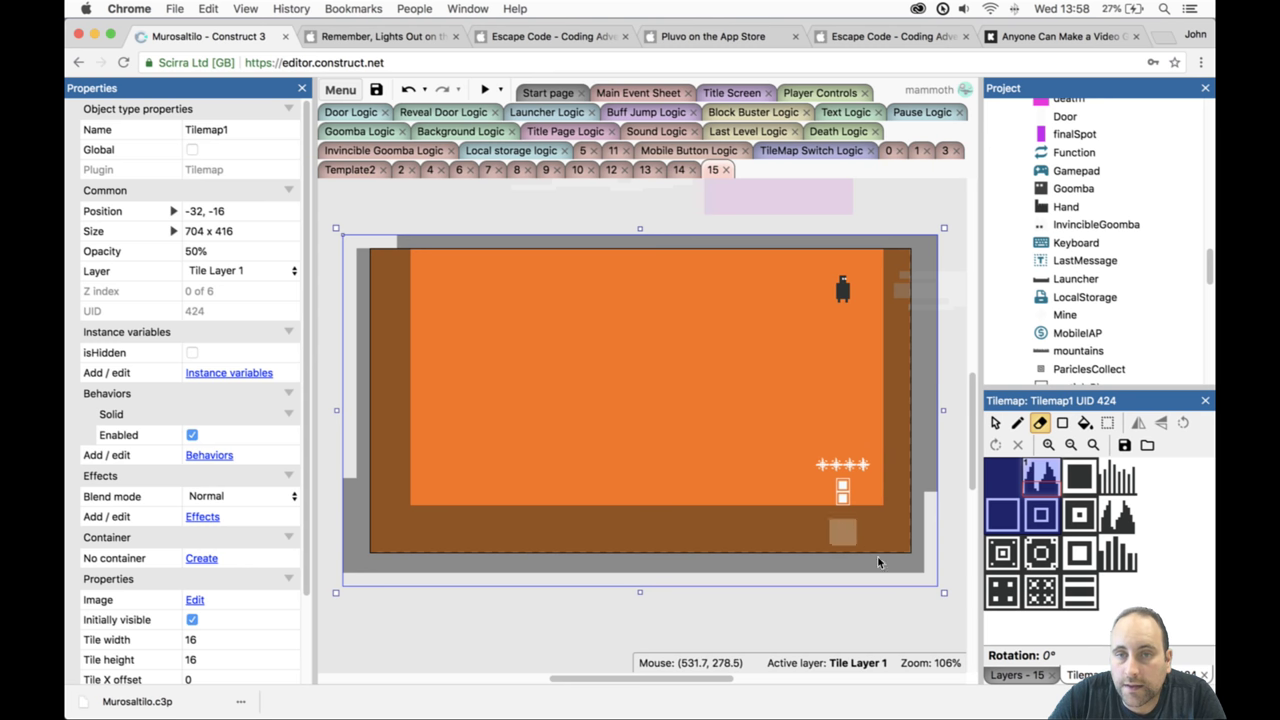
Show Tile Layer0 and draw a tall block on Tile Layer 1 left of the mine pit.
click(1022, 675)
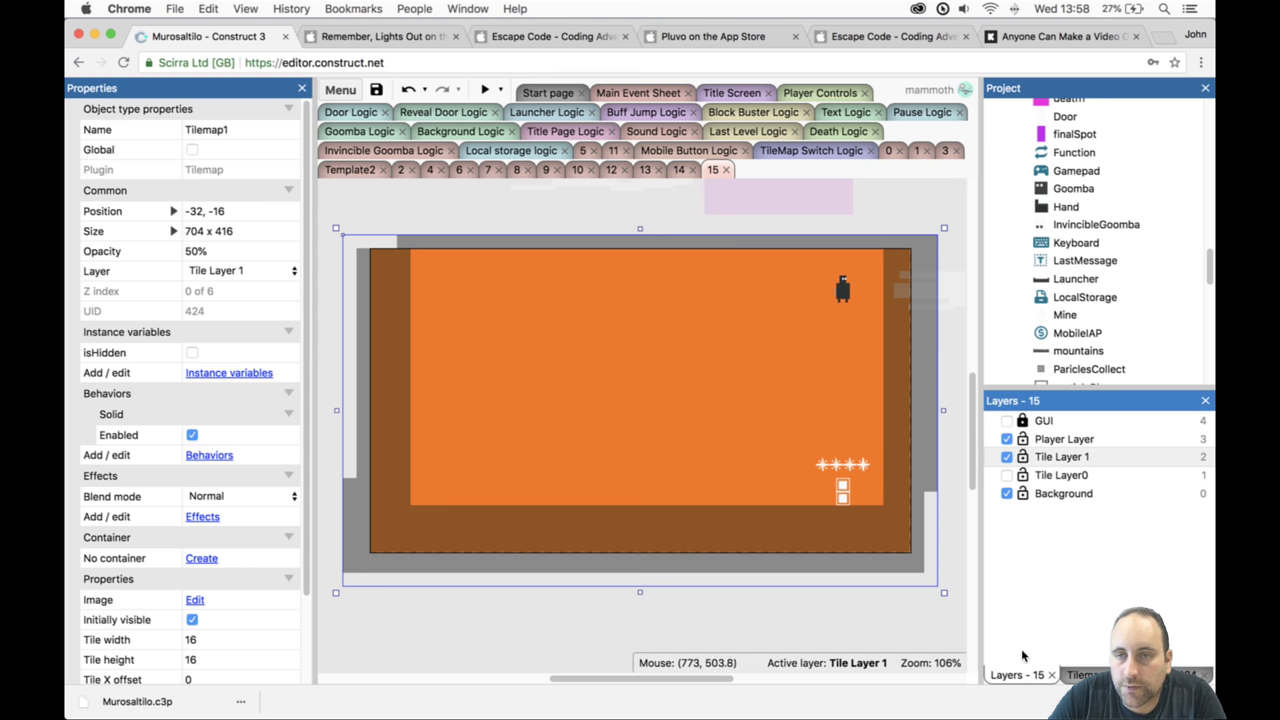
click(1008, 476)
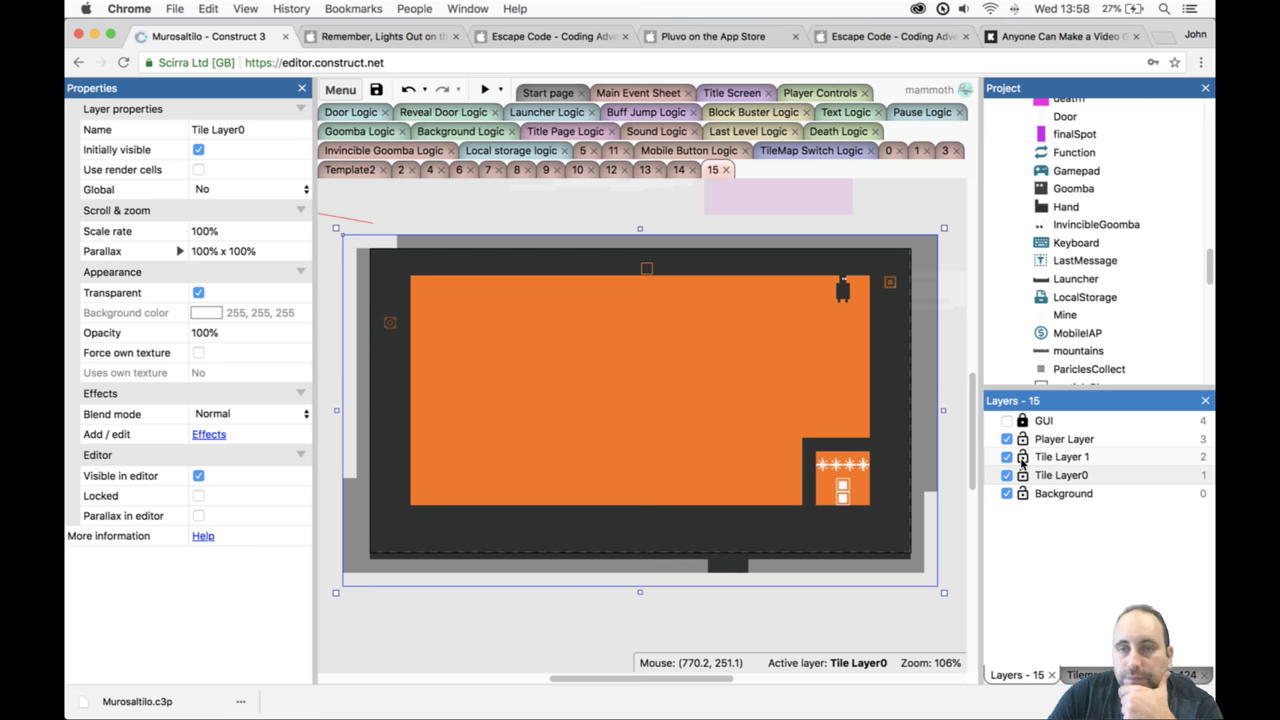
click(1025, 457)
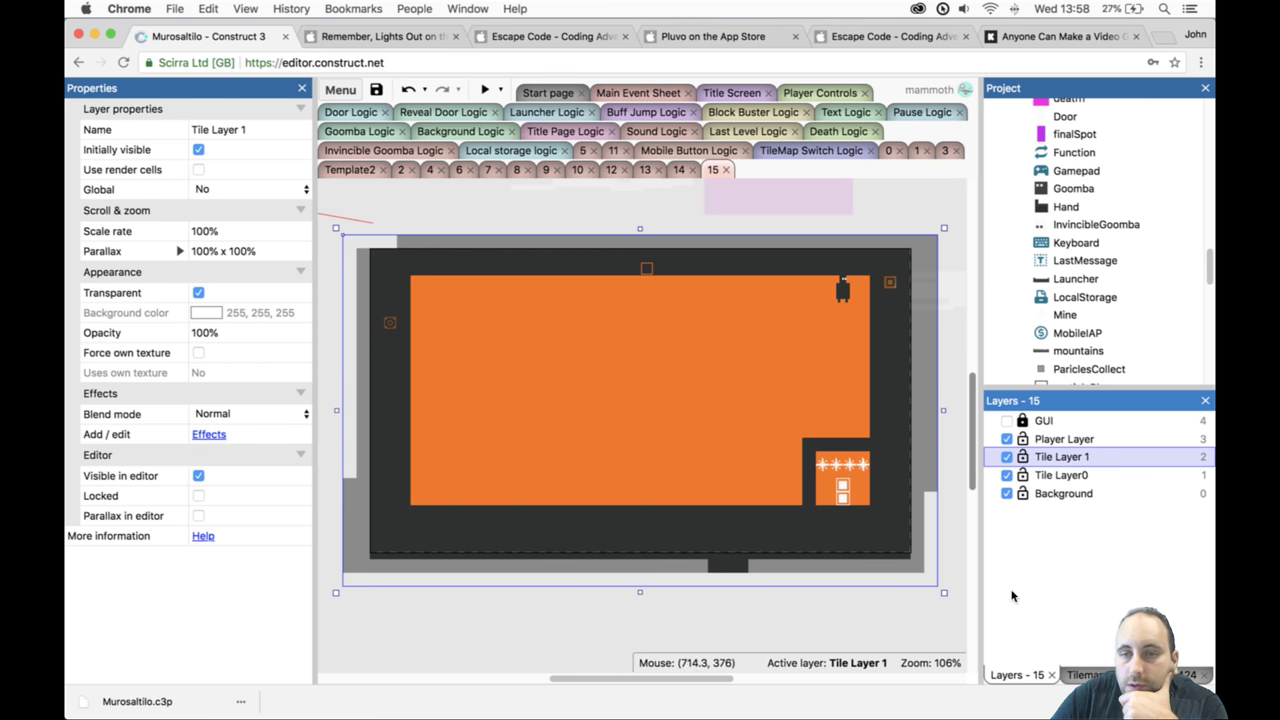
click(1088, 675)
click(997, 473)
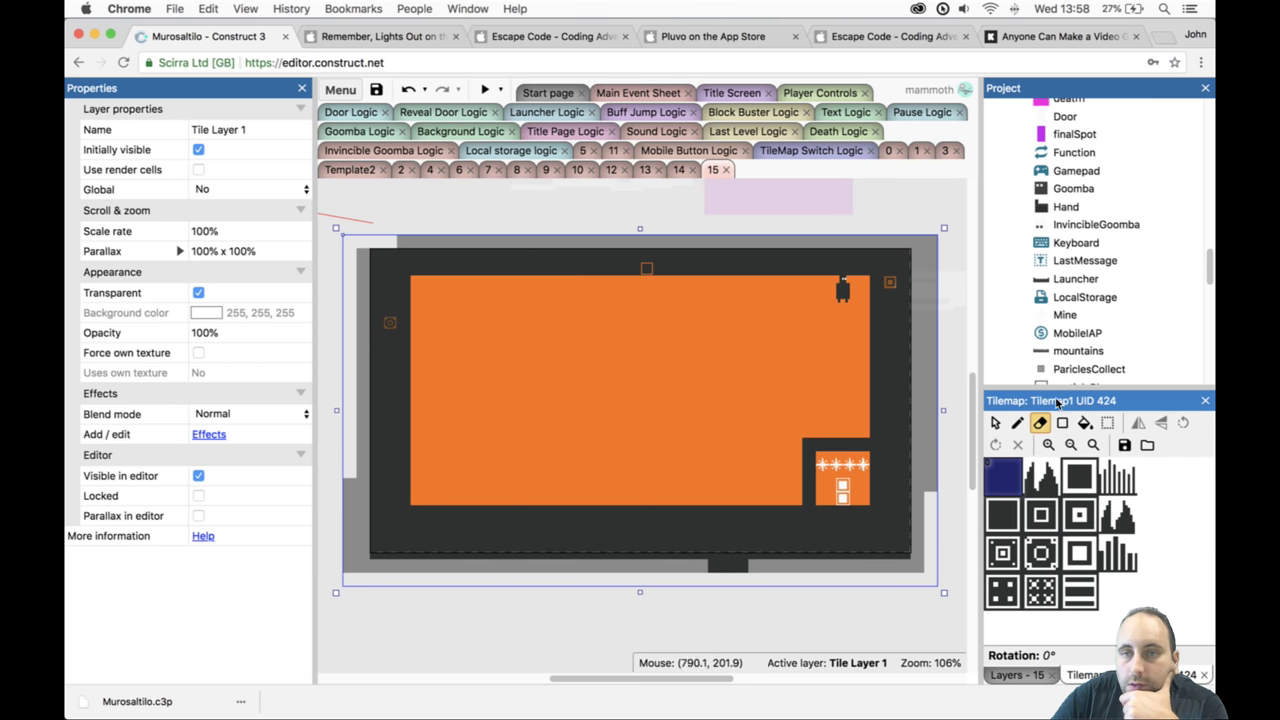
click(1063, 423)
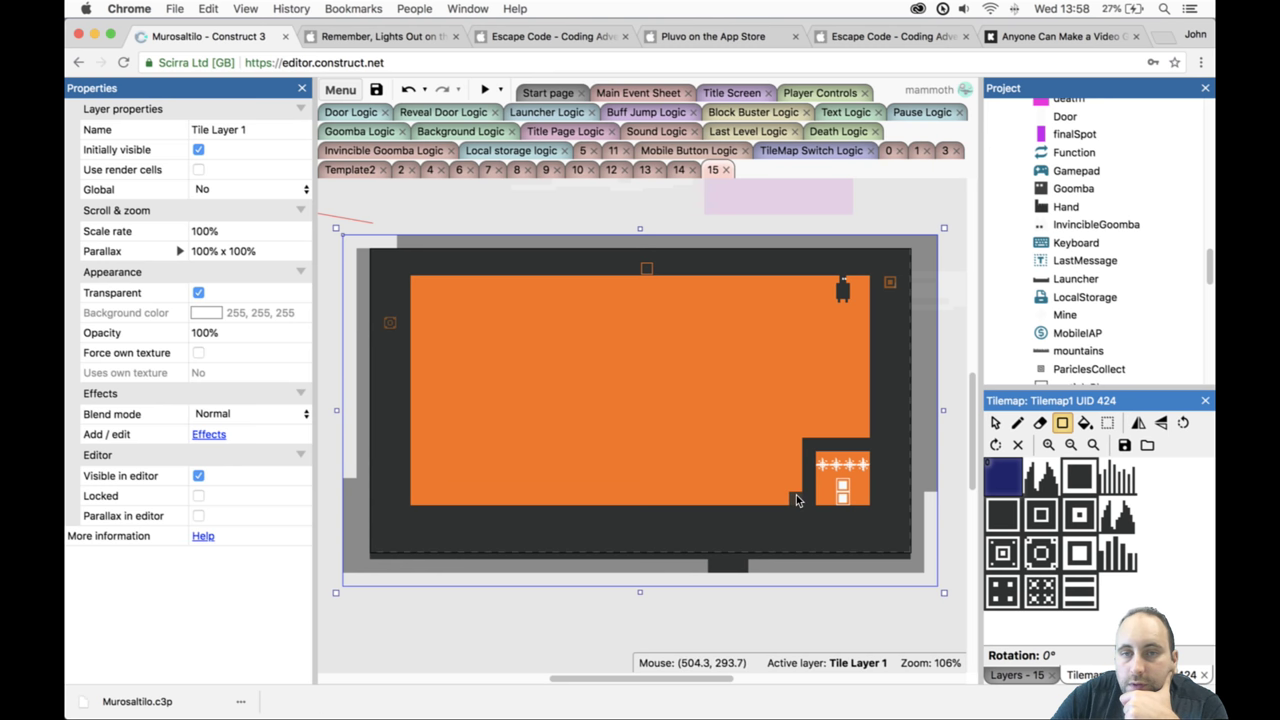
drag(797, 500, 740, 413)
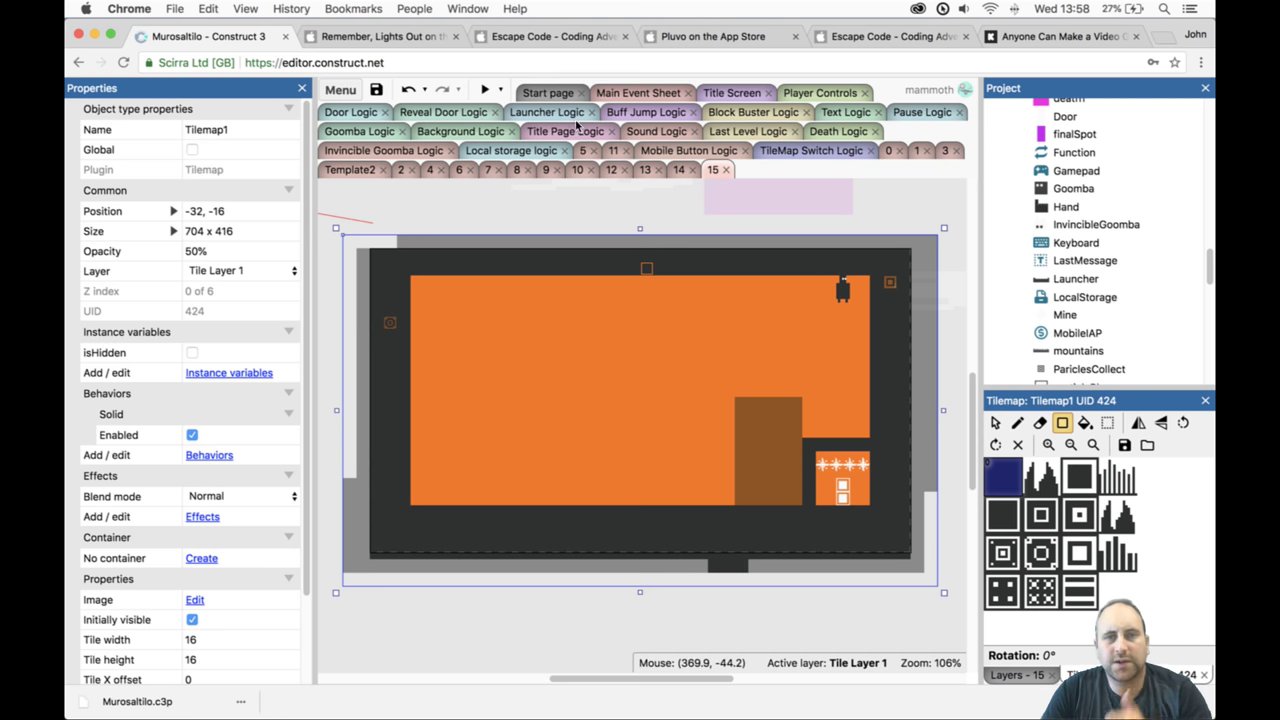
Playtest the level, walking right off the pillar and jumping left into the new block.
click(485, 89)
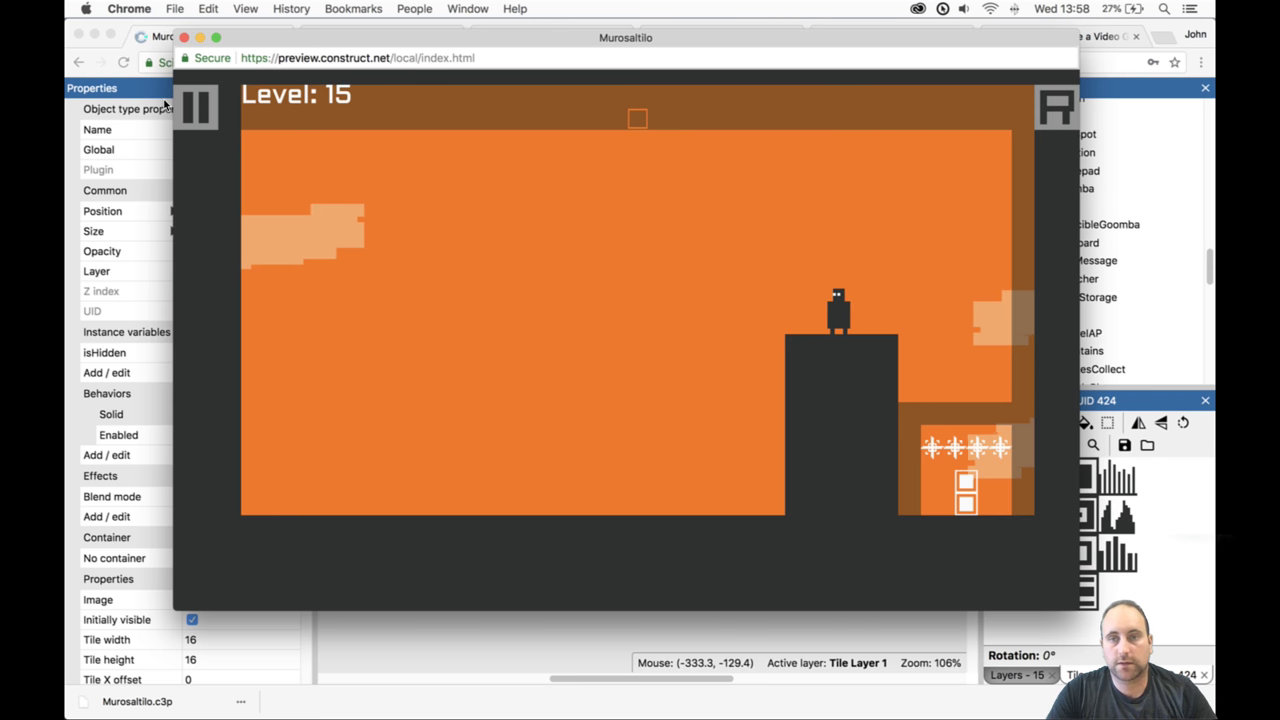
key(Right)
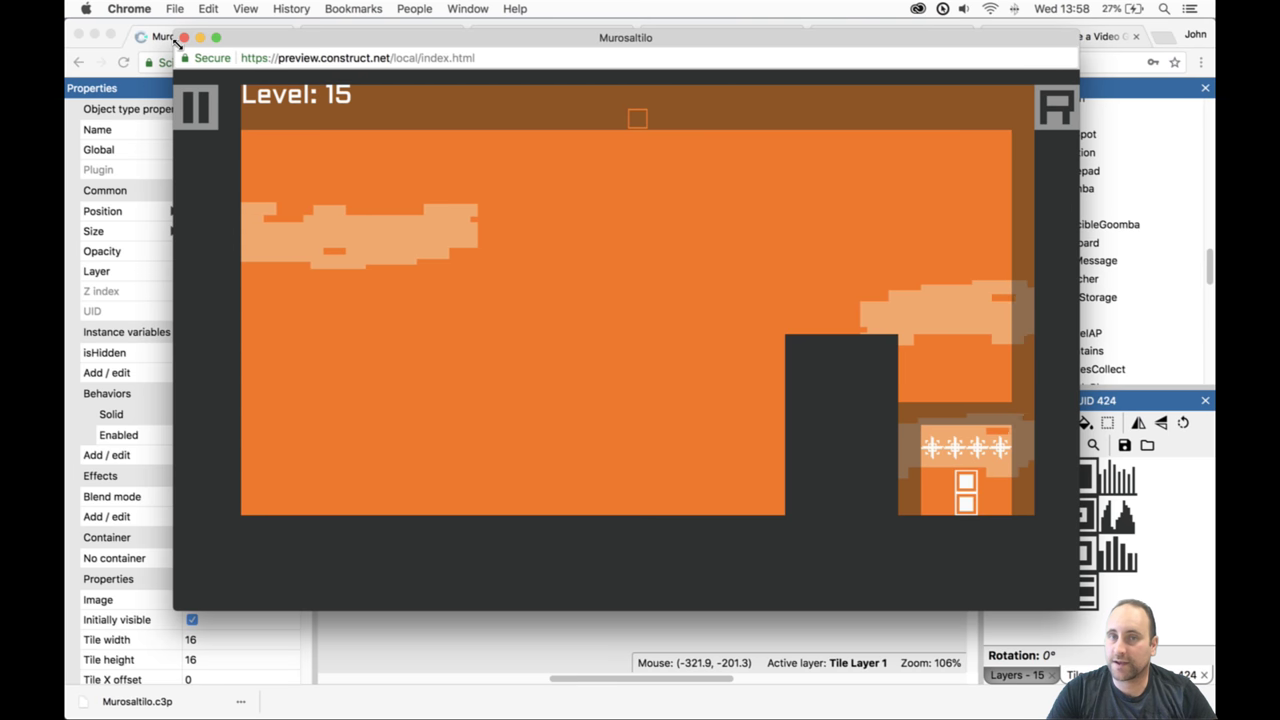
key(Up)
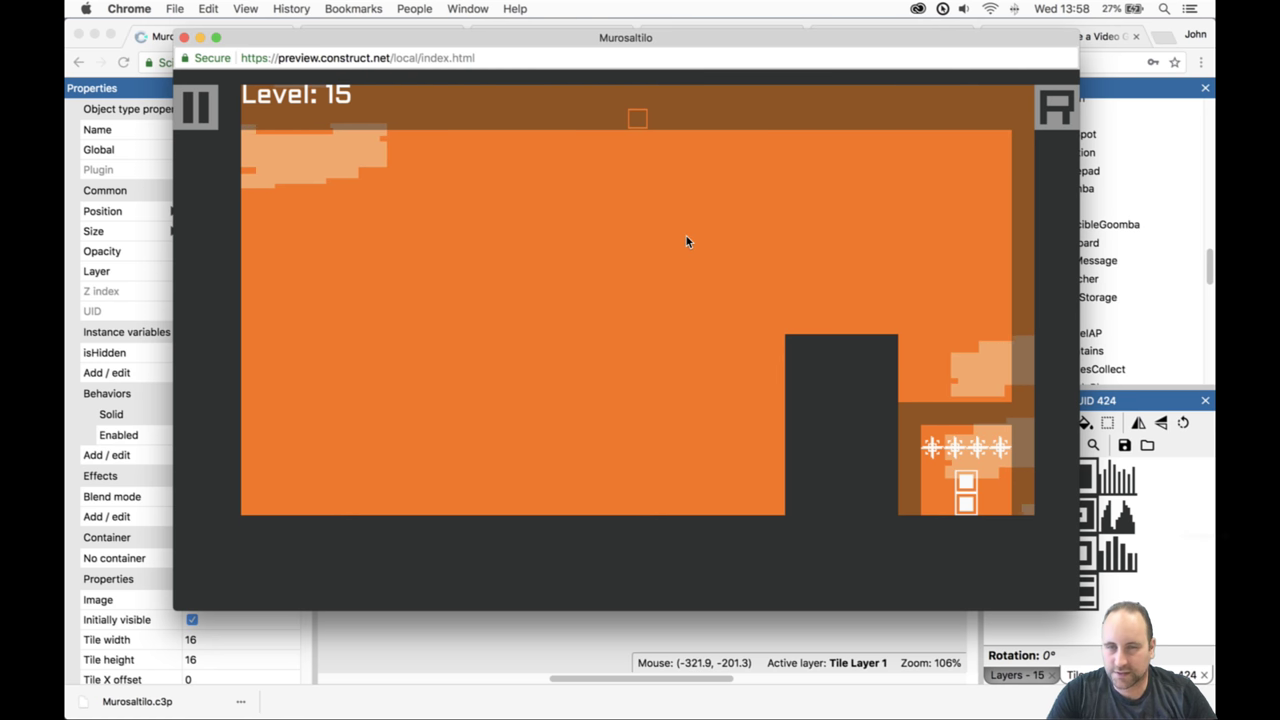
click(184, 37)
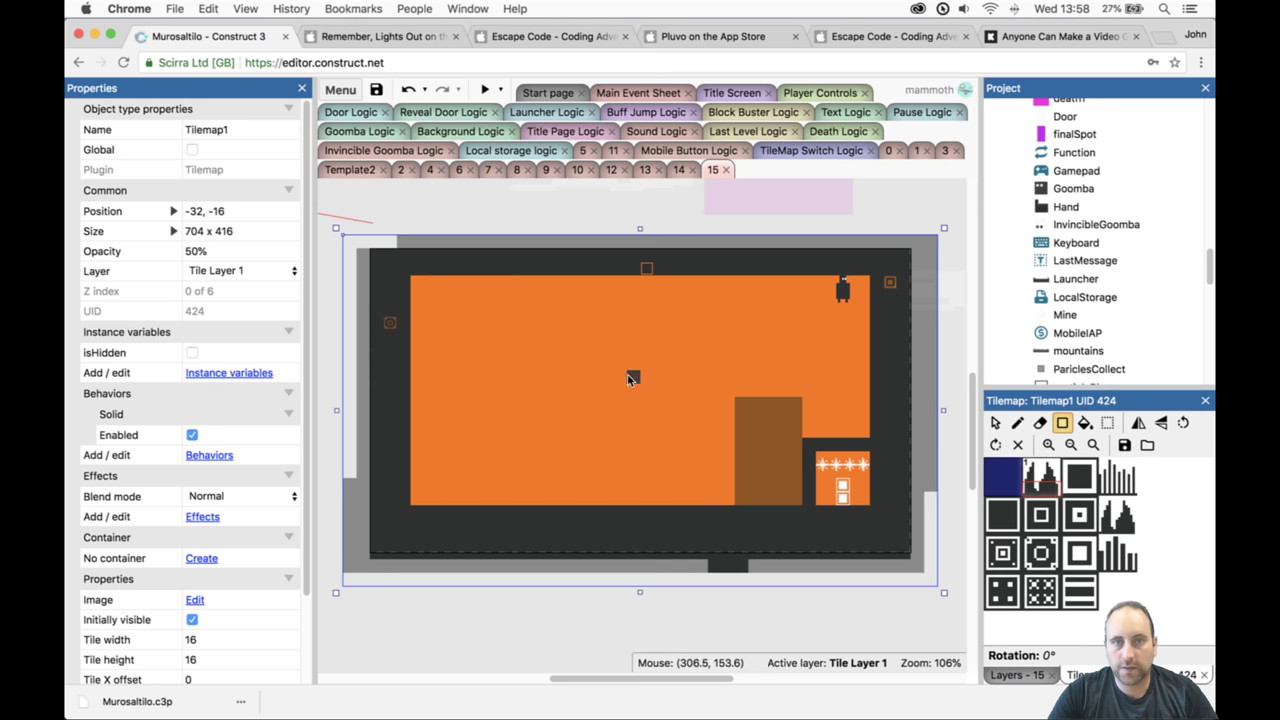
Draw two taller brown pillars, three tiles wide, stepping up to the left.
drag(612, 366, 679, 531)
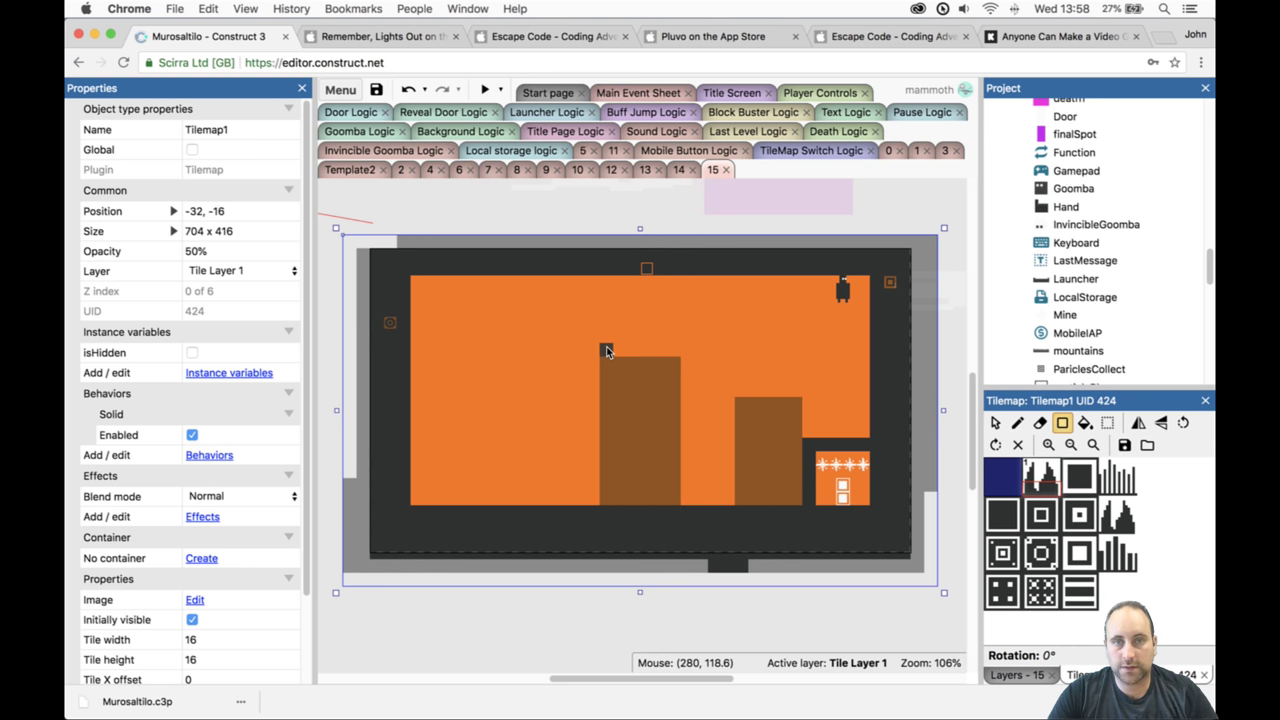
drag(607, 351, 672, 351)
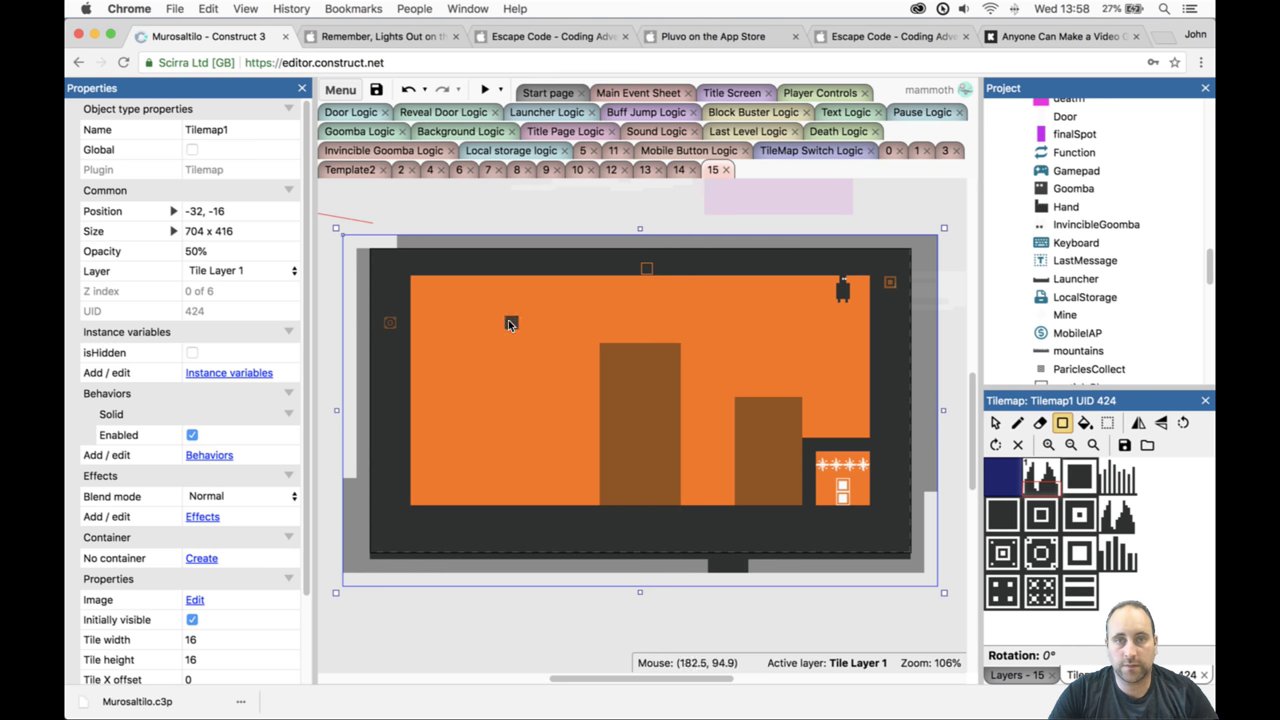
drag(480, 302, 542, 505)
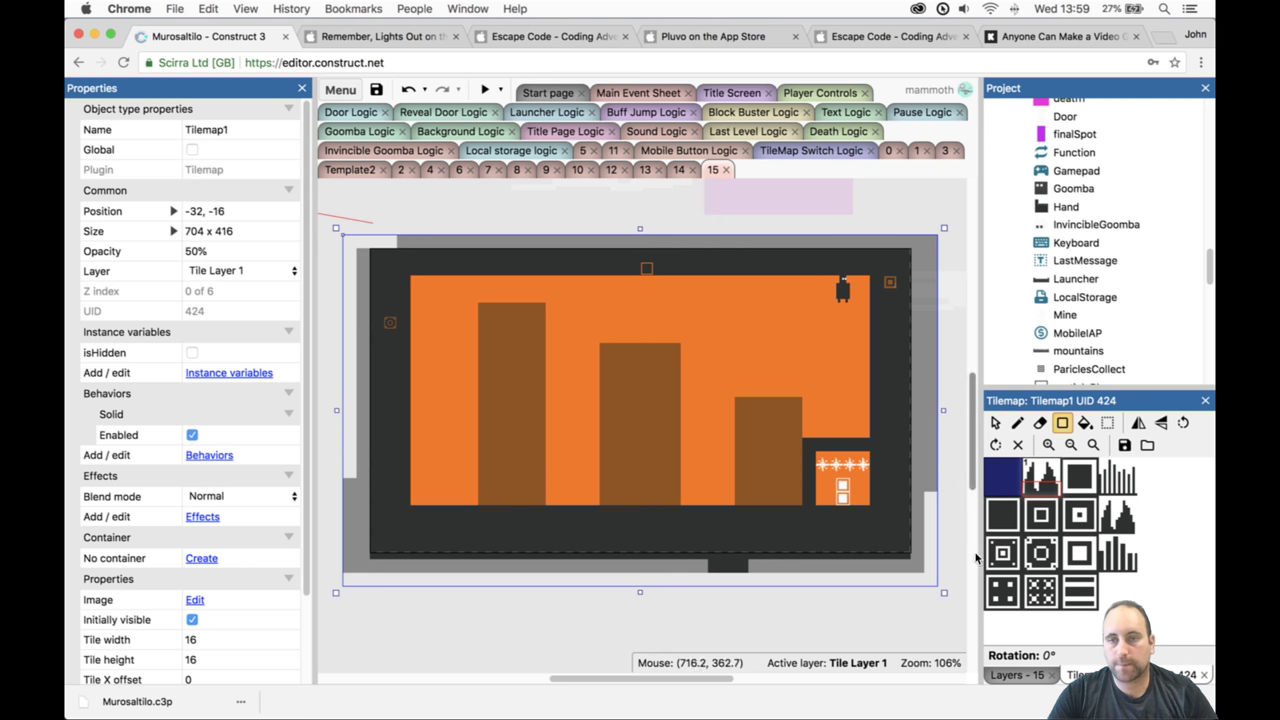
Draw dark Tilemap0 pillars on Tile Layer0 between the brown pillars.
click(1006, 674)
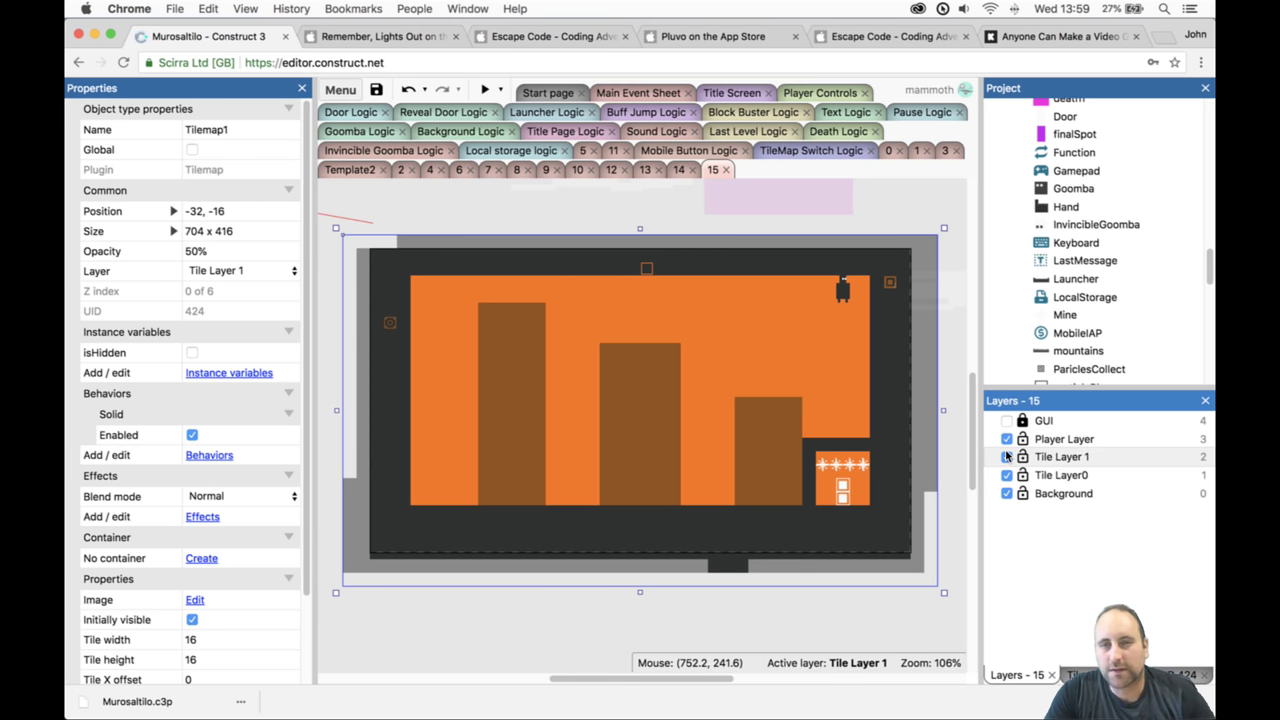
click(1007, 457)
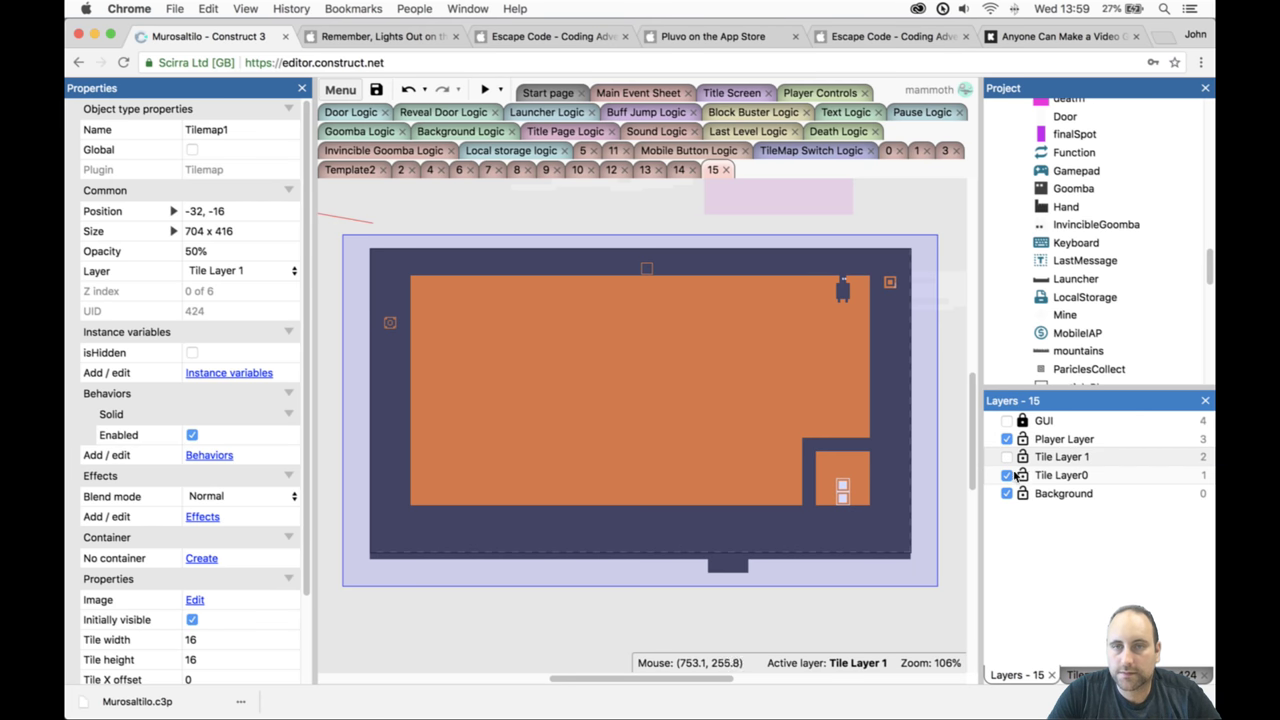
click(1007, 457)
click(1060, 457)
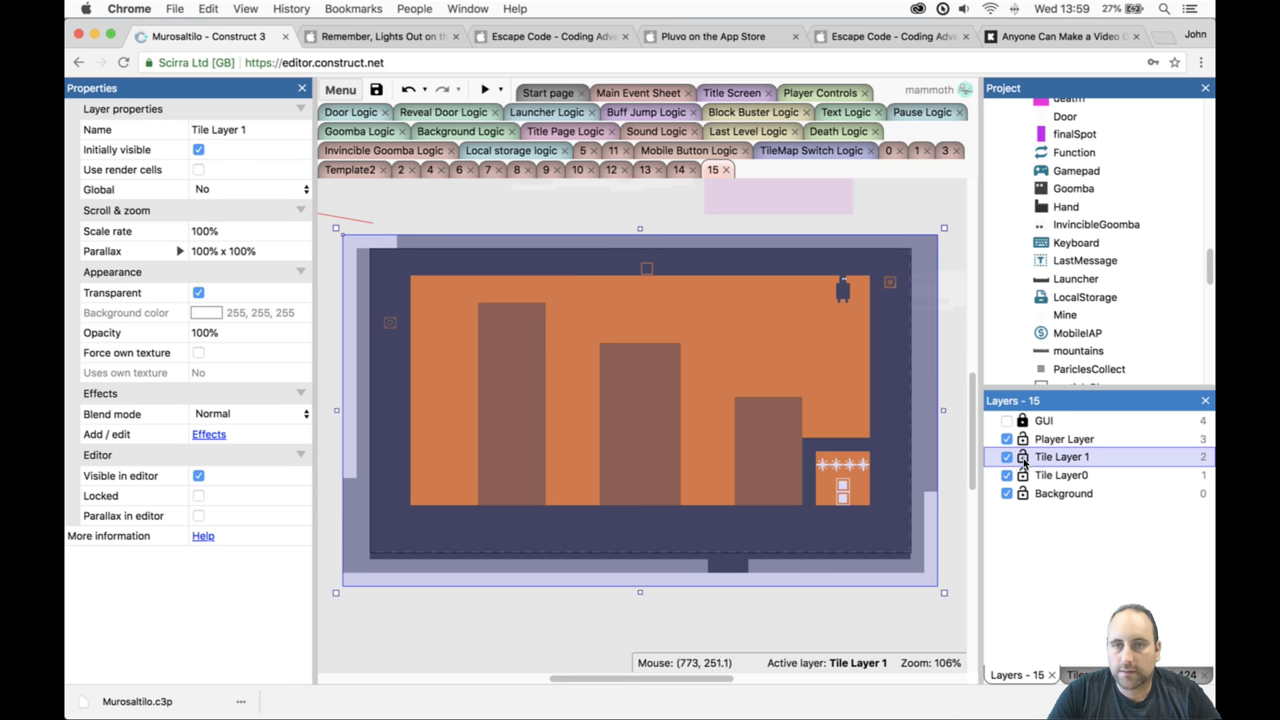
click(1060, 475)
click(763, 481)
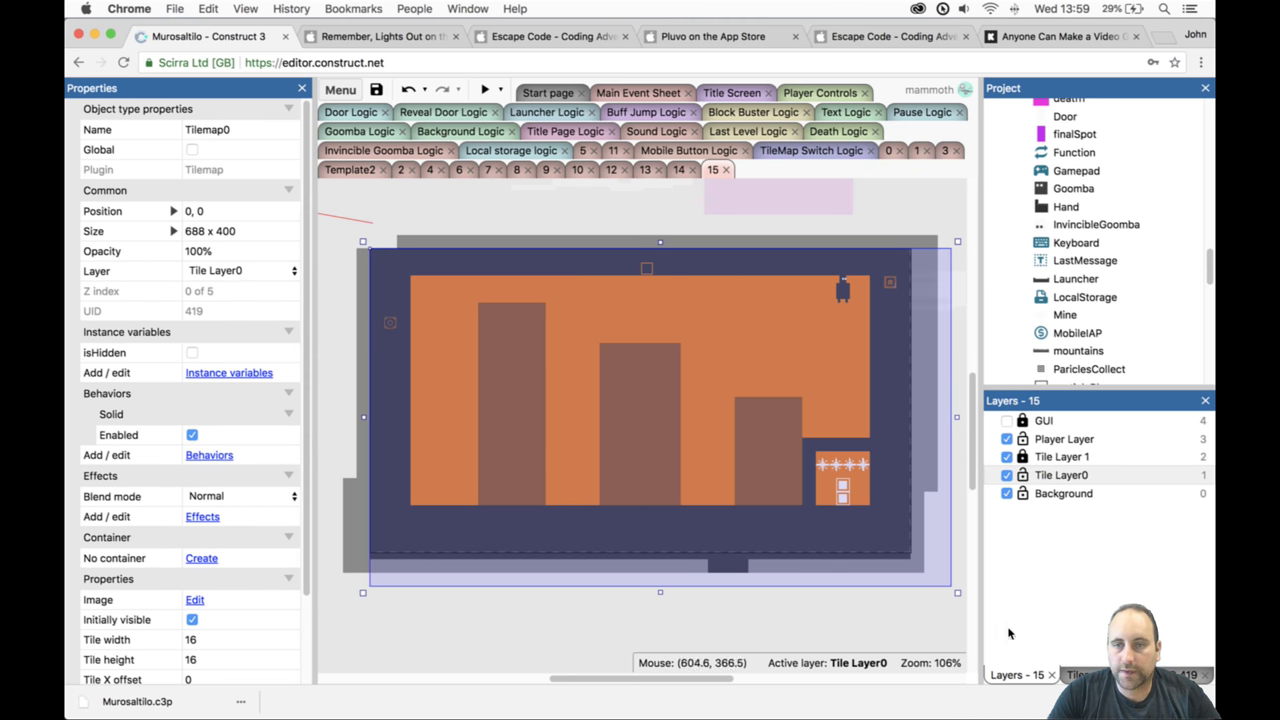
click(1095, 672)
click(1063, 423)
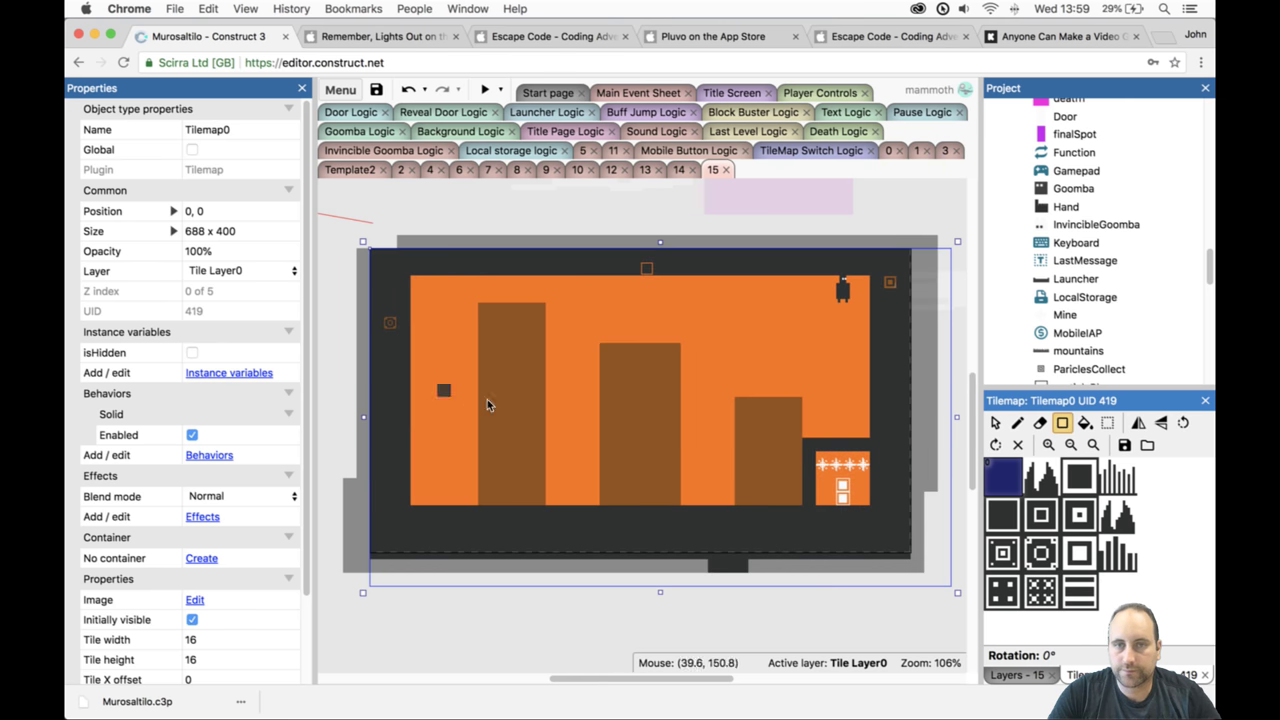
drag(688, 375, 726, 499)
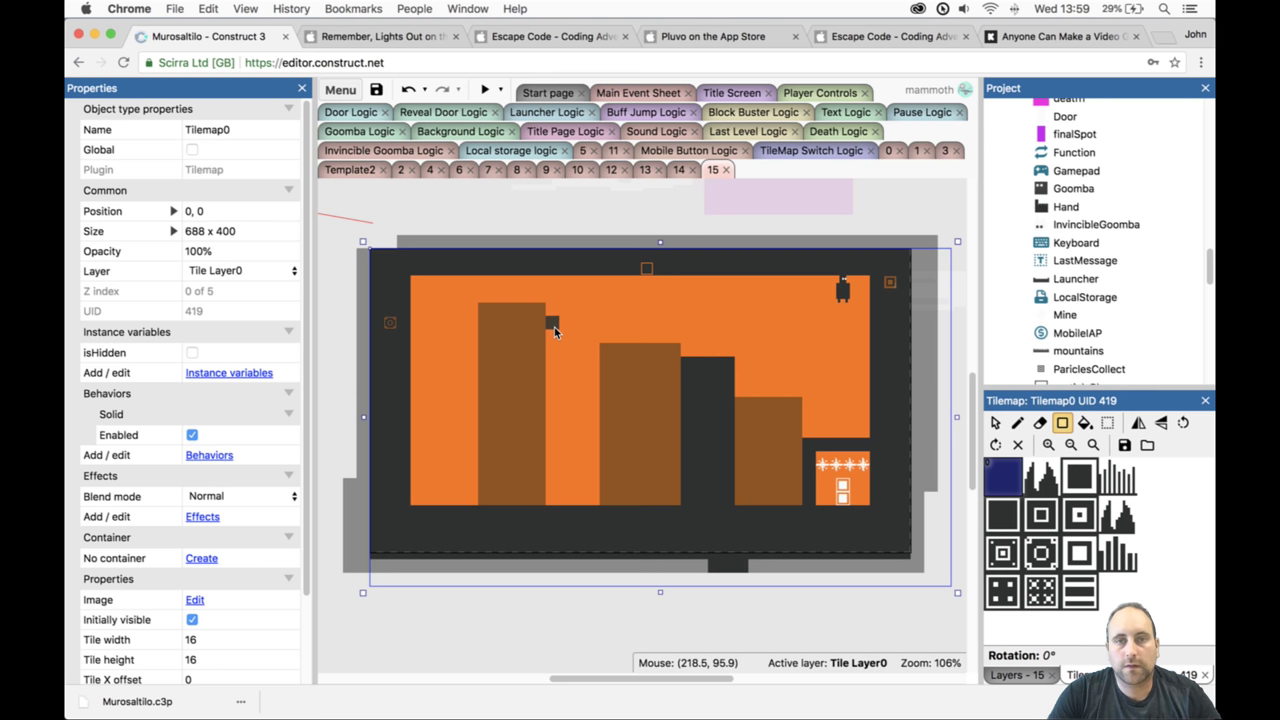
drag(554, 327, 597, 502)
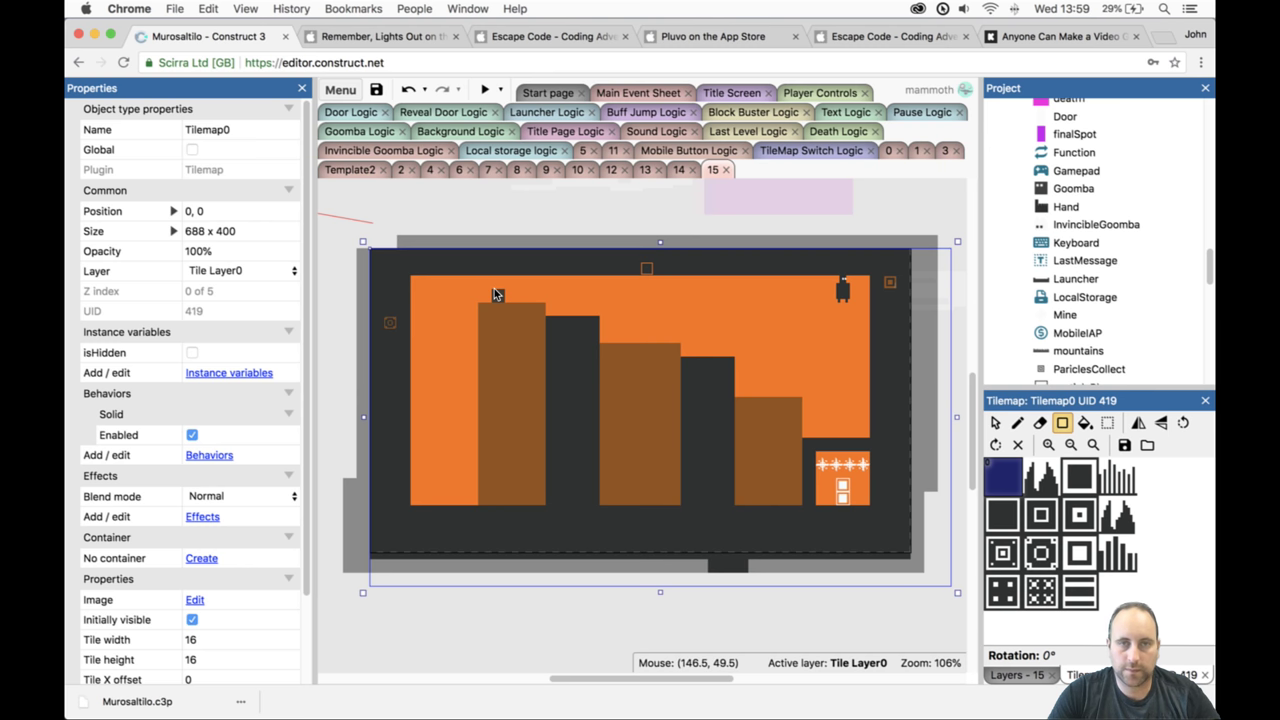
click(741, 349)
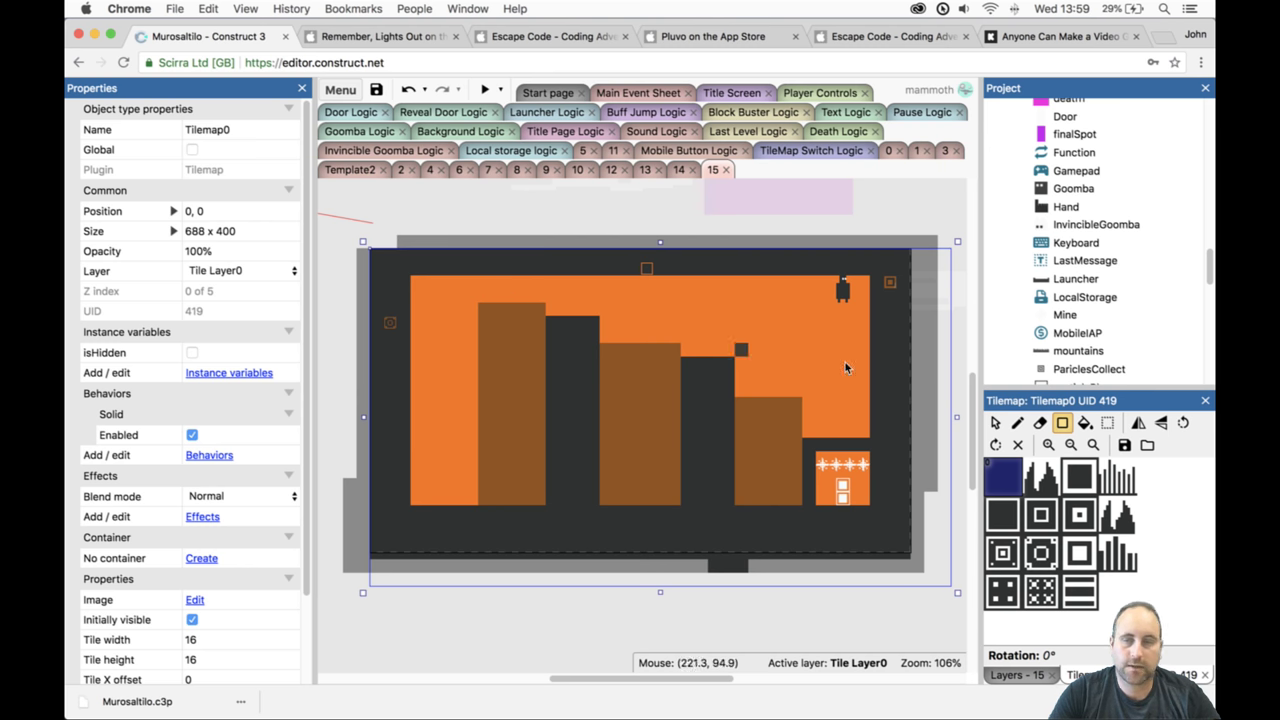
click(995, 423)
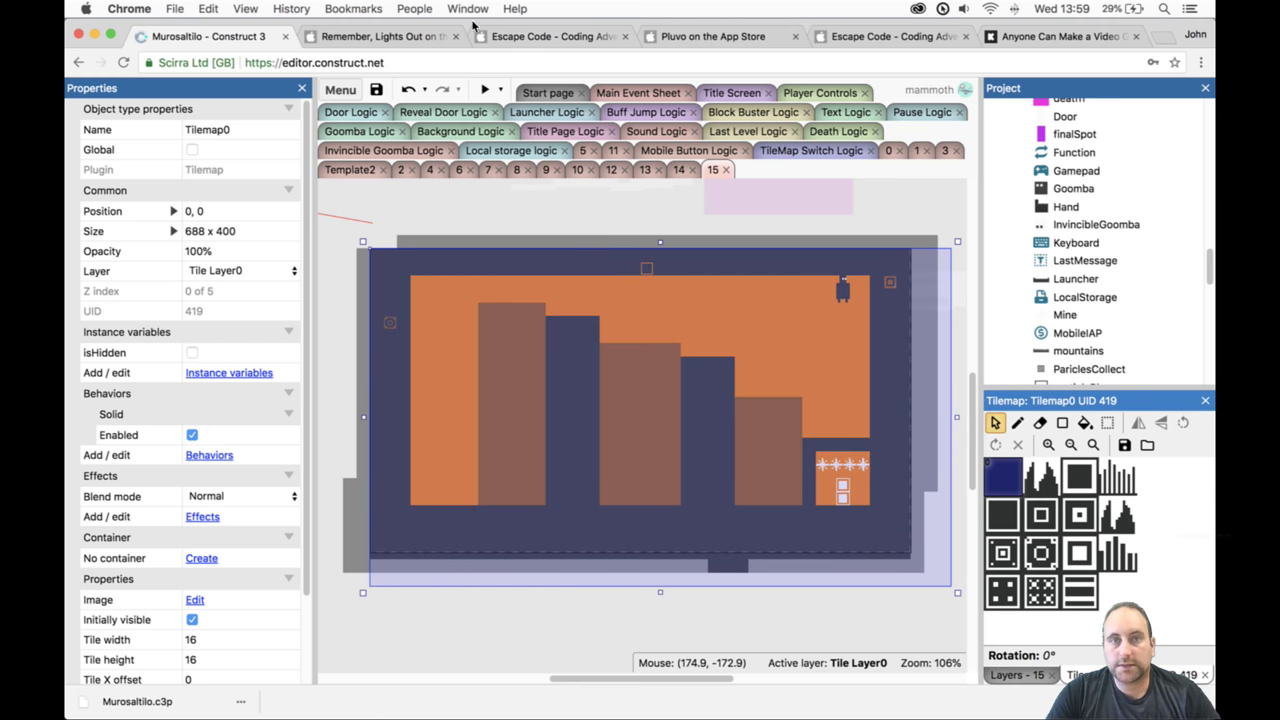
Preview Level 15 and jump the character left between the stepped pillars.
click(485, 89)
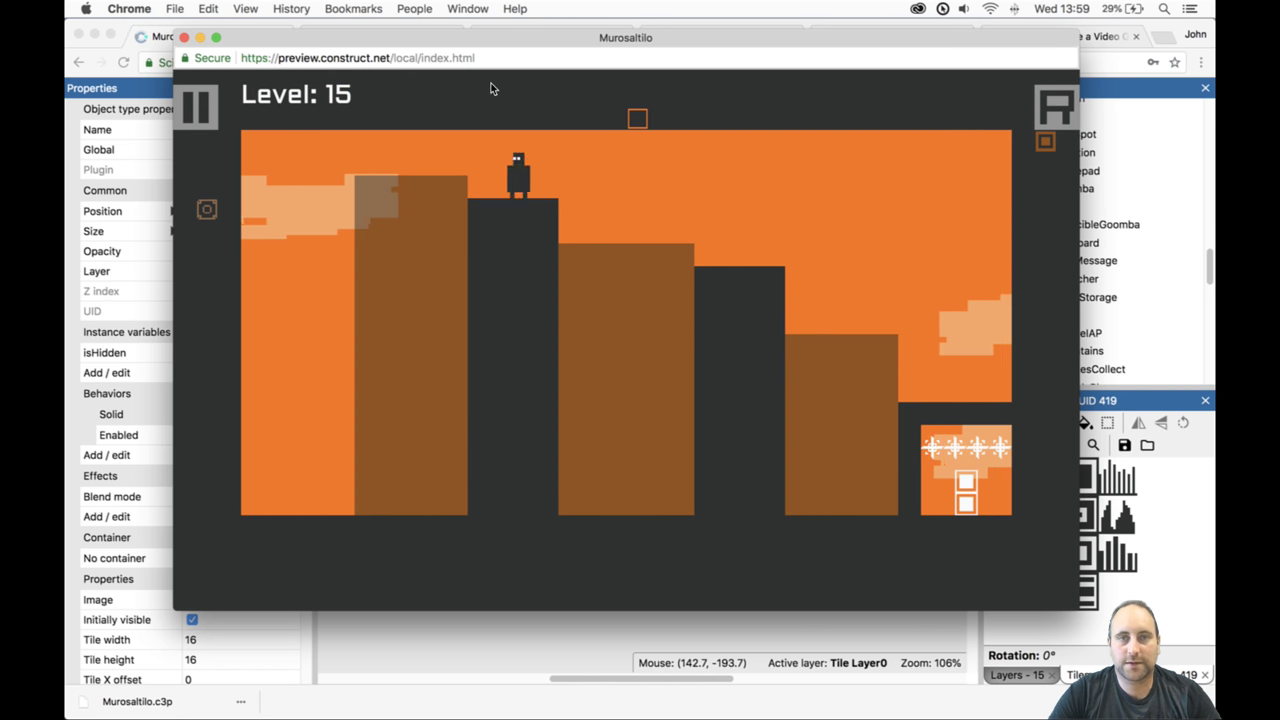
key(Left)
key(Up)
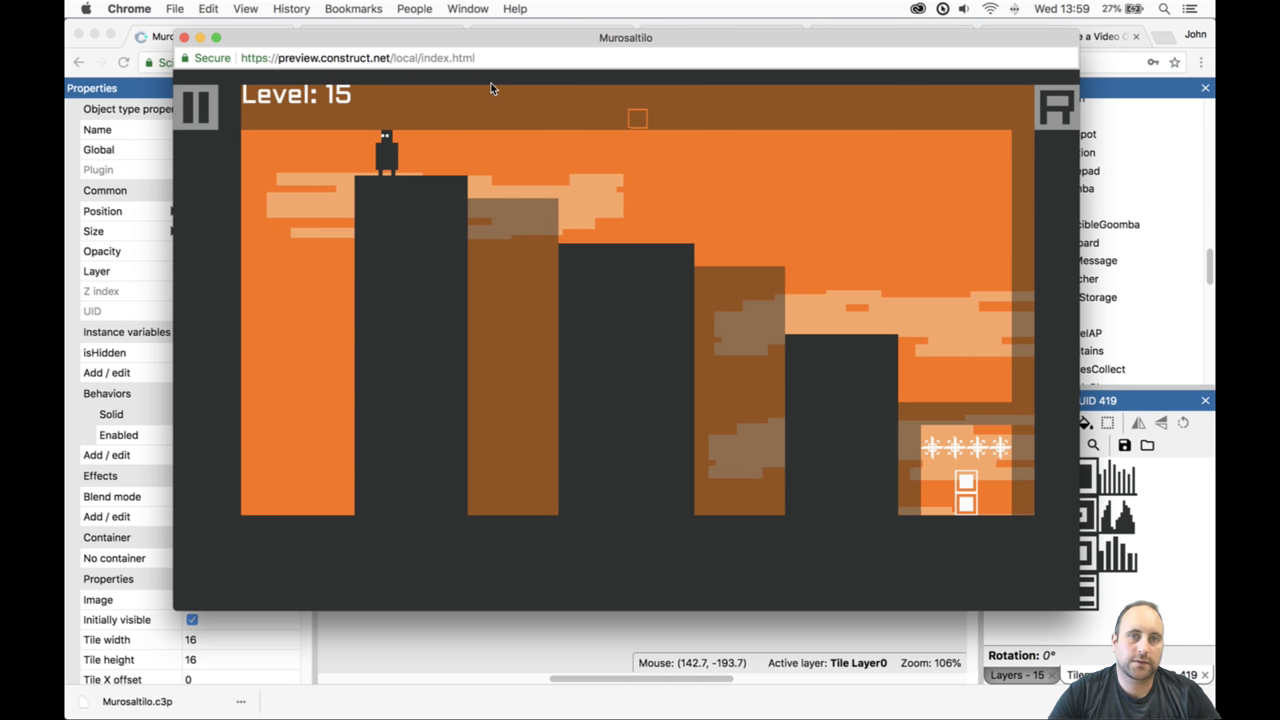
key(Up)
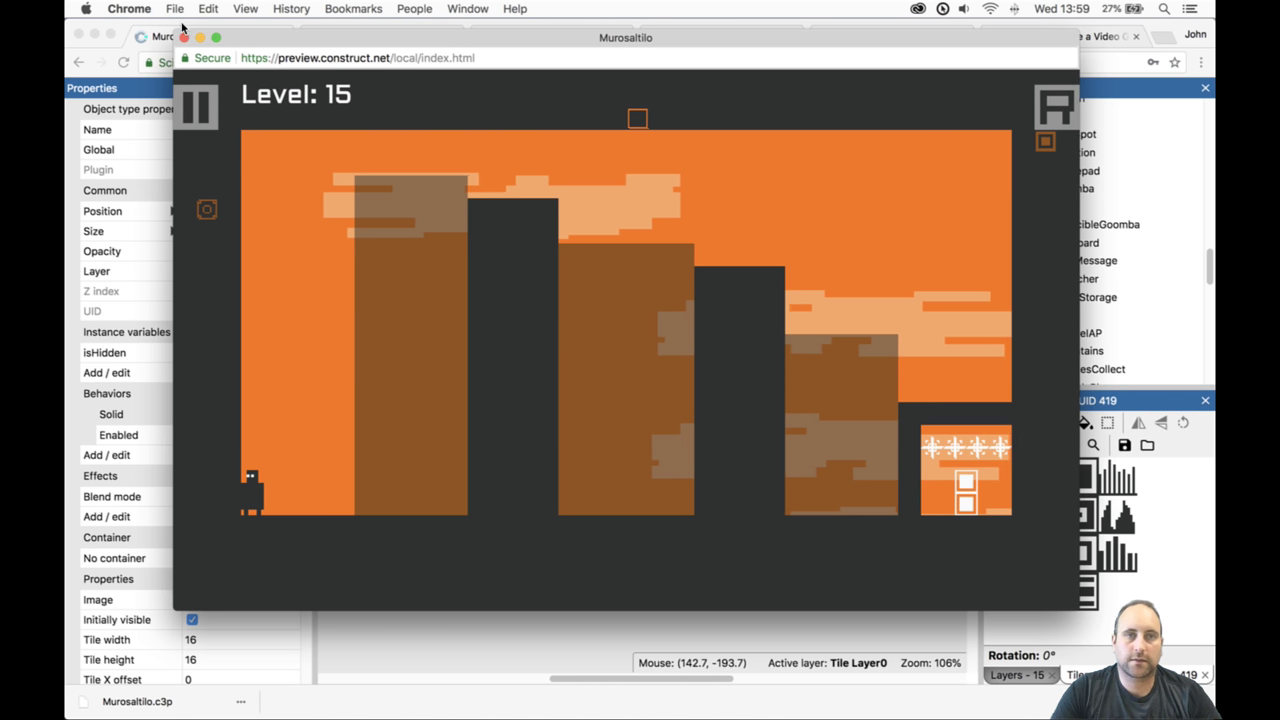
click(185, 38)
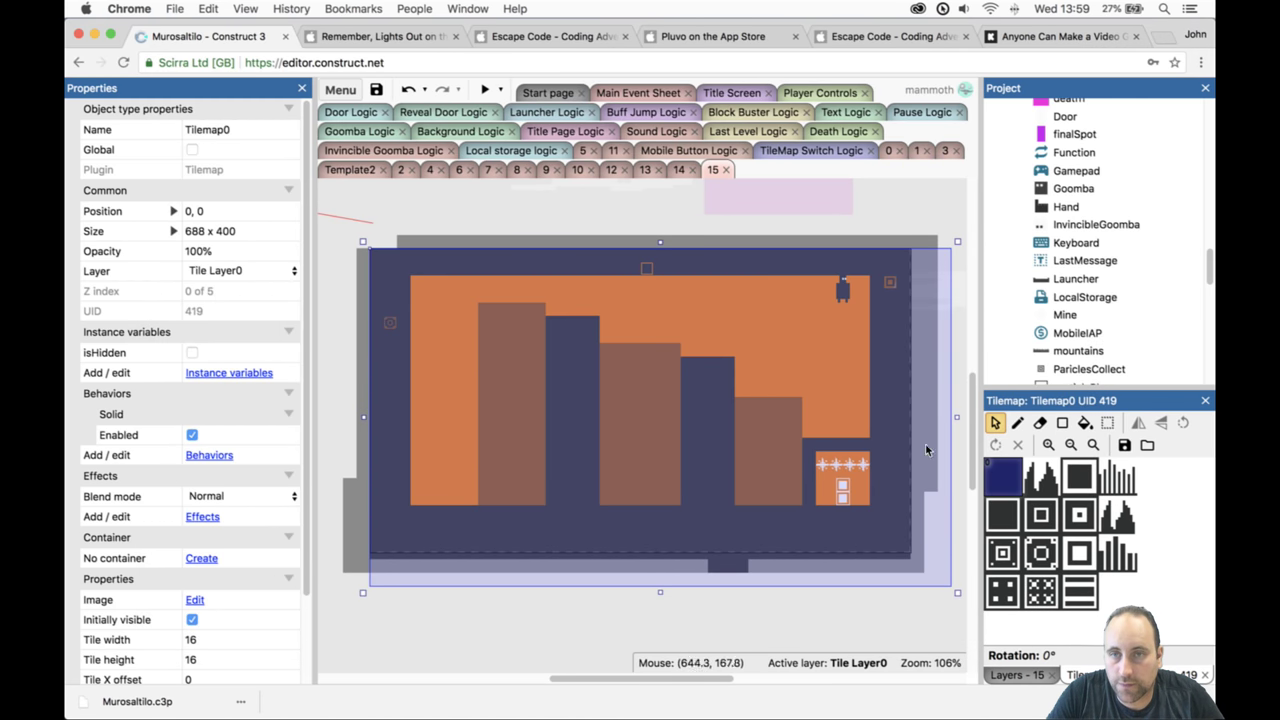
Rectangle-fill the room's top-left corner with dark wall tiles.
click(1062, 422)
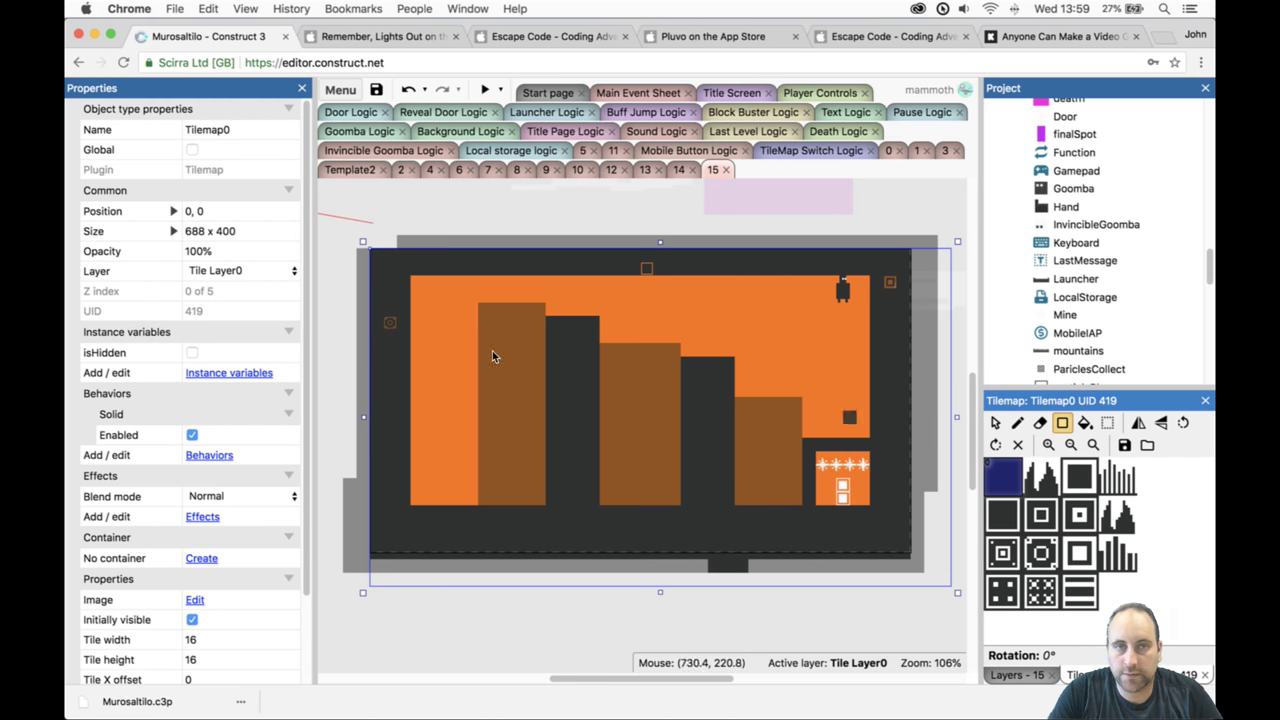
drag(417, 284, 476, 326)
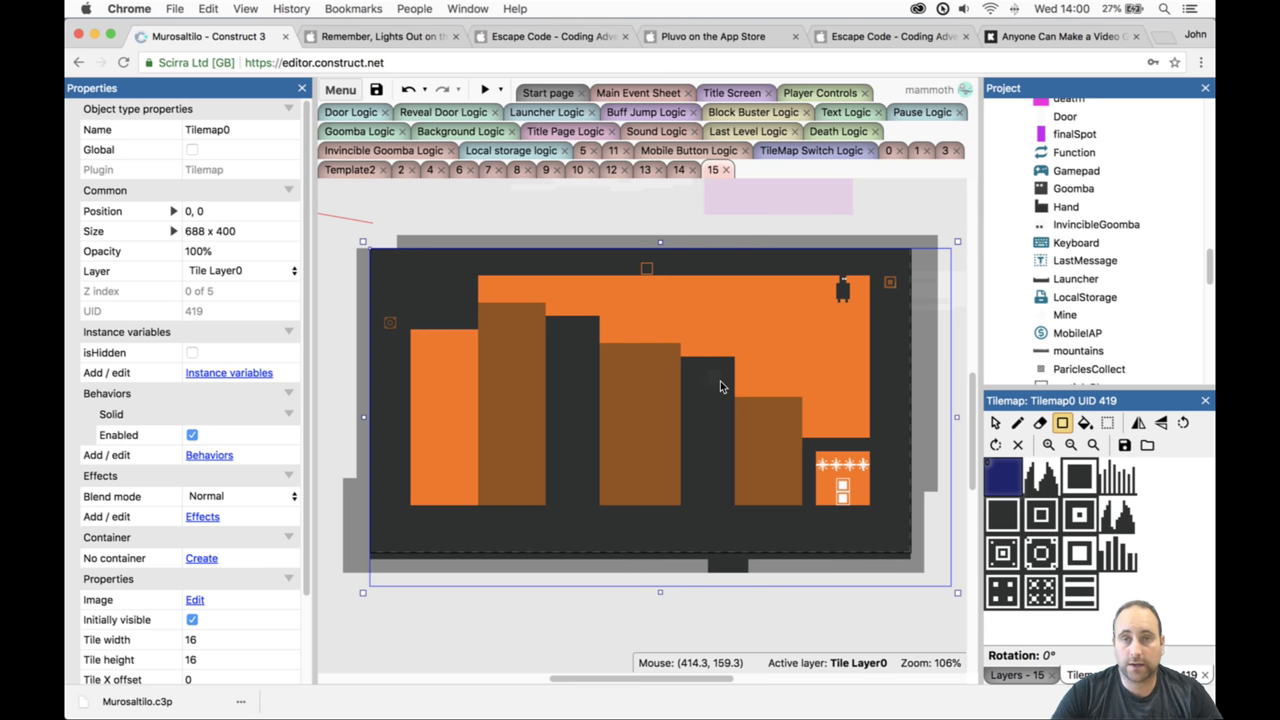
click(998, 424)
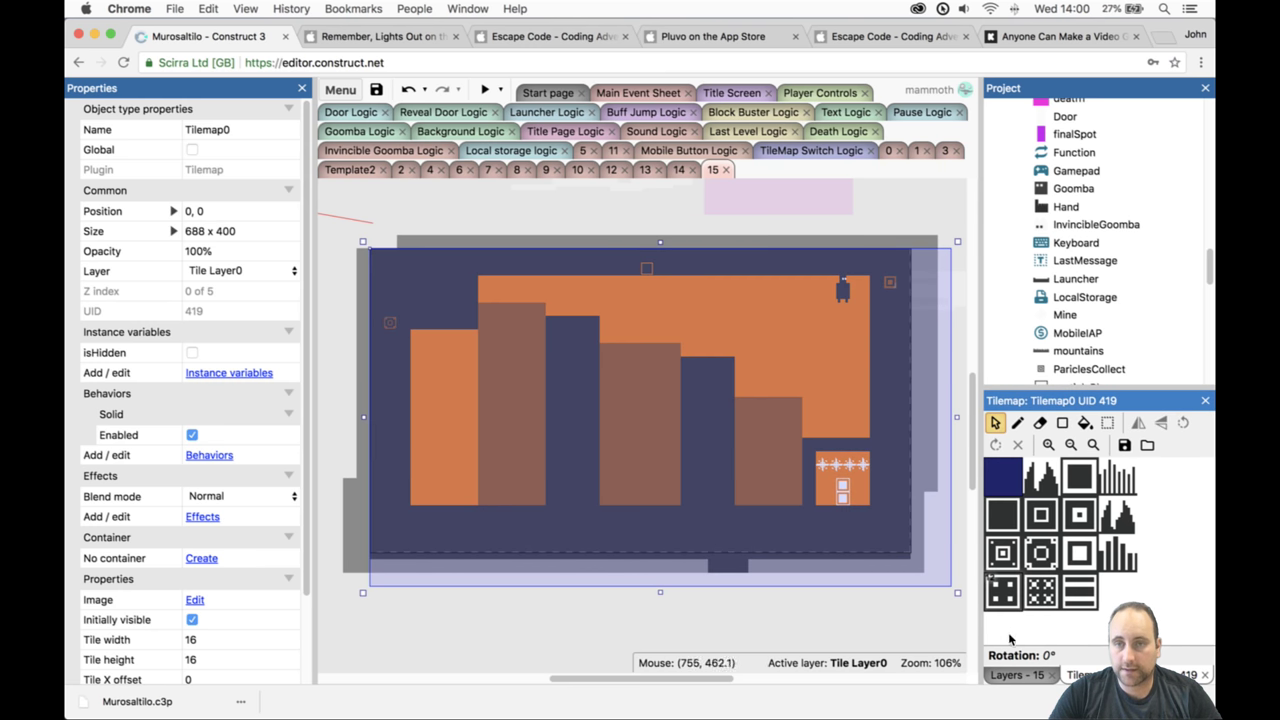
click(1012, 676)
Copy the four-mine row onto the brown pillar and add a fifth mine to its left.
click(1023, 456)
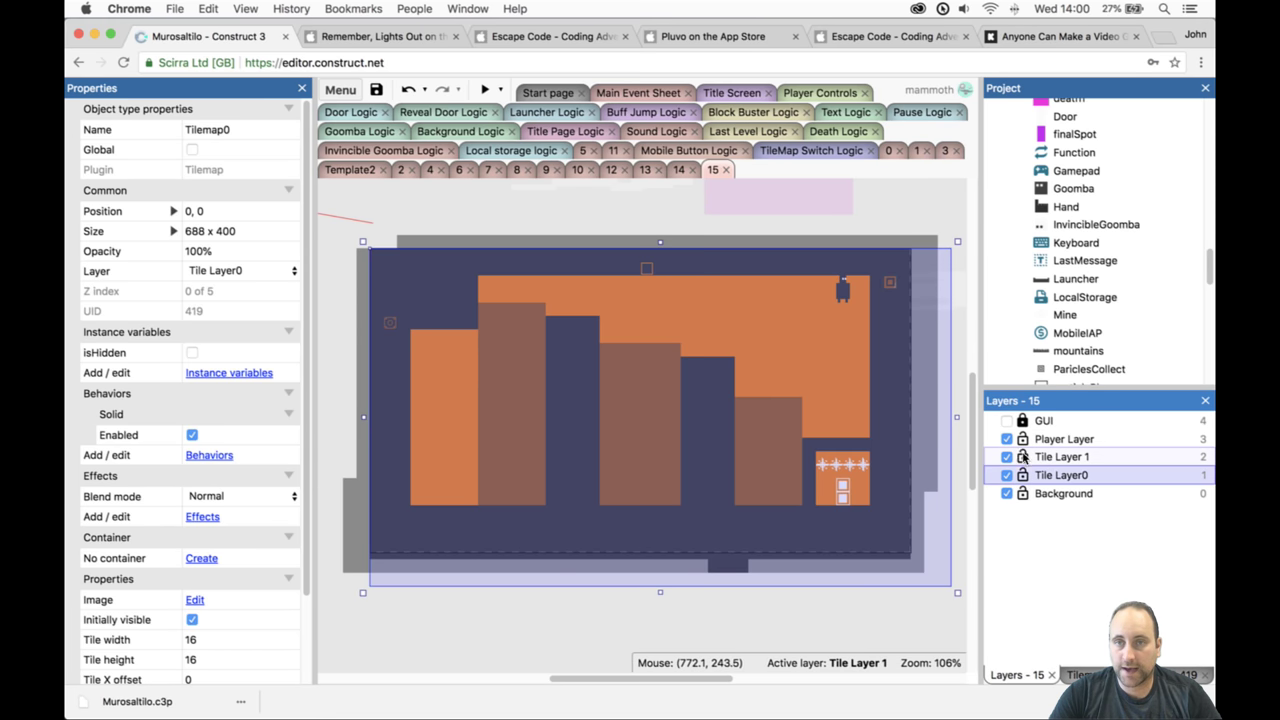
click(833, 466)
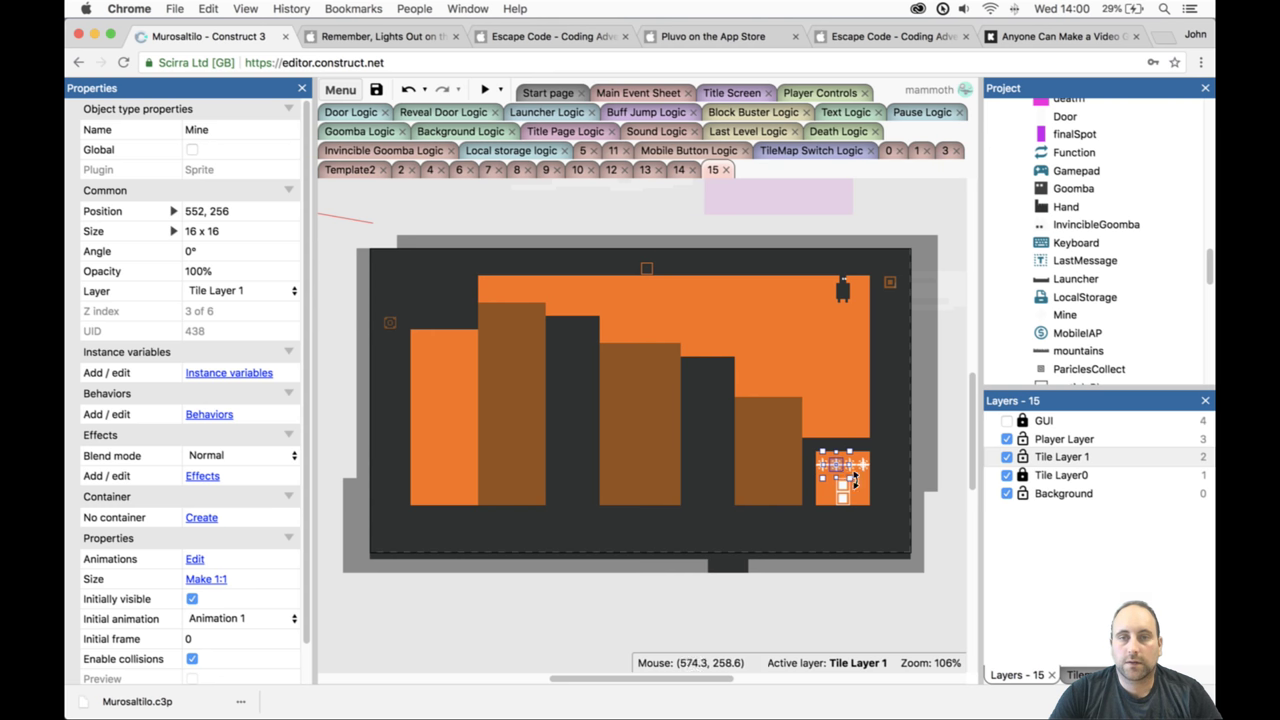
ctrl+scroll(859, 479, up, 6)
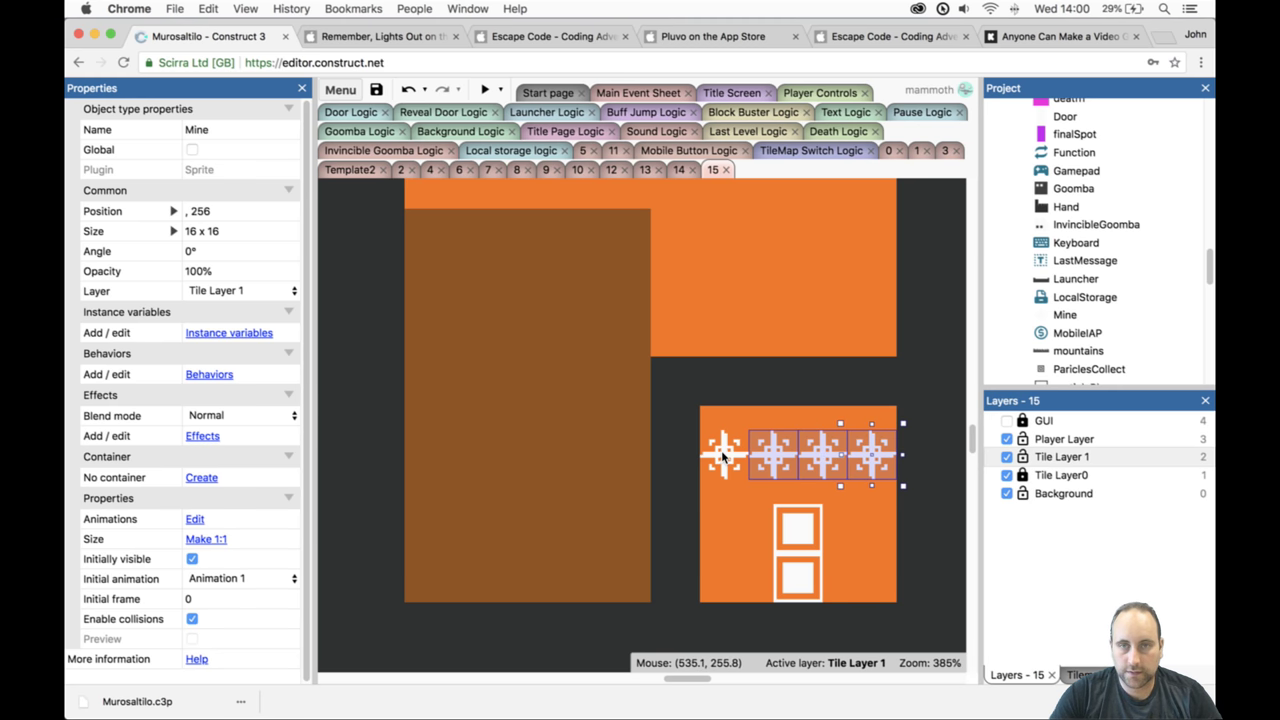
ctrl+drag(724, 456, 484, 374)
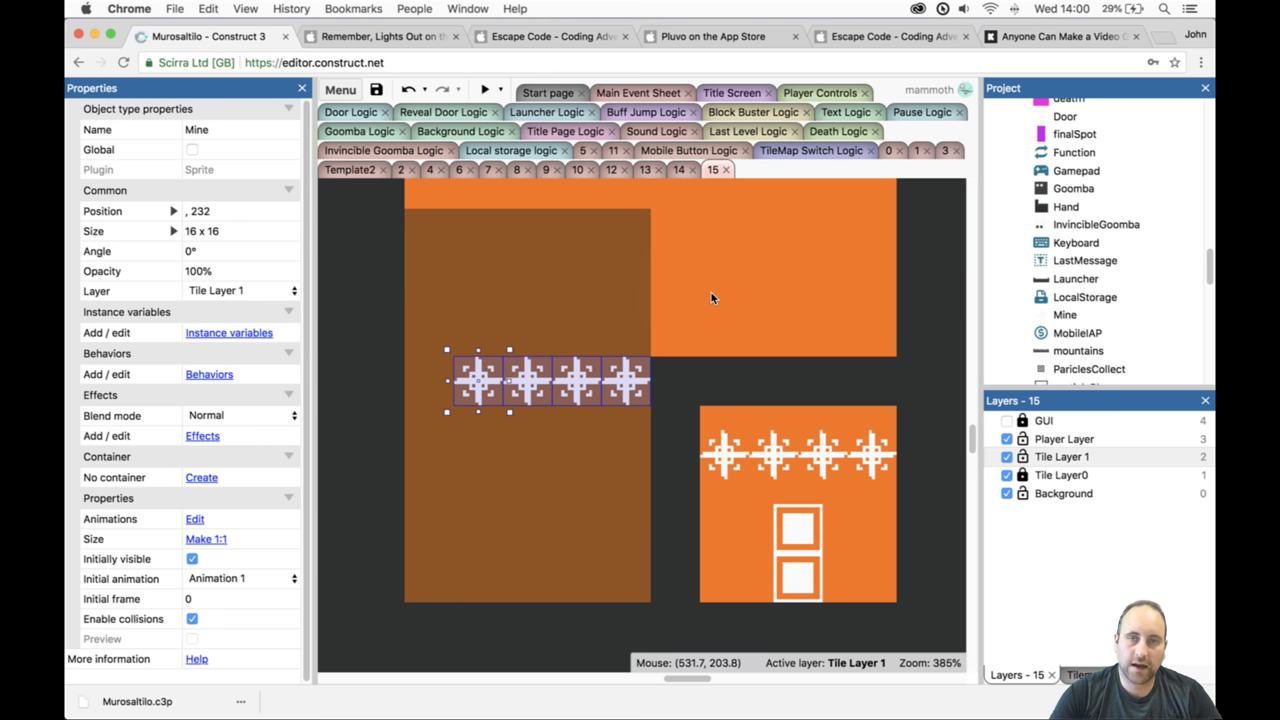
click(500, 420)
click(496, 385)
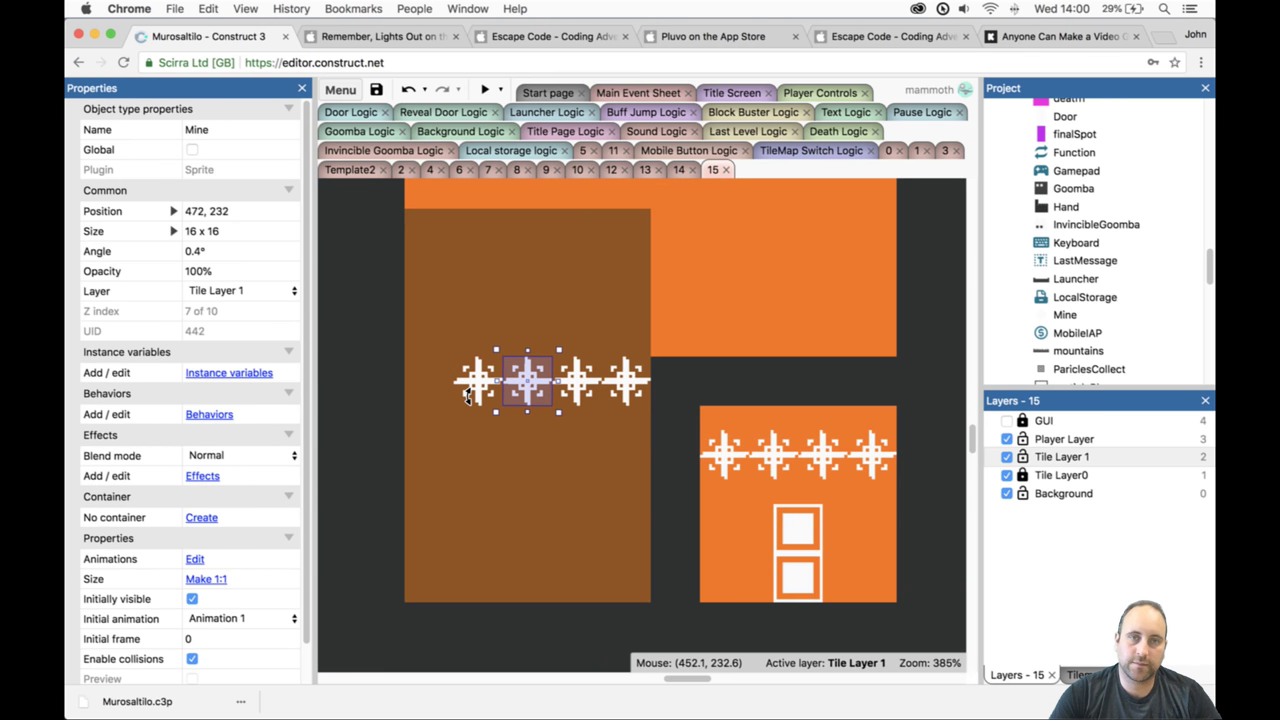
click(492, 320)
scroll(490, 330, down, 2)
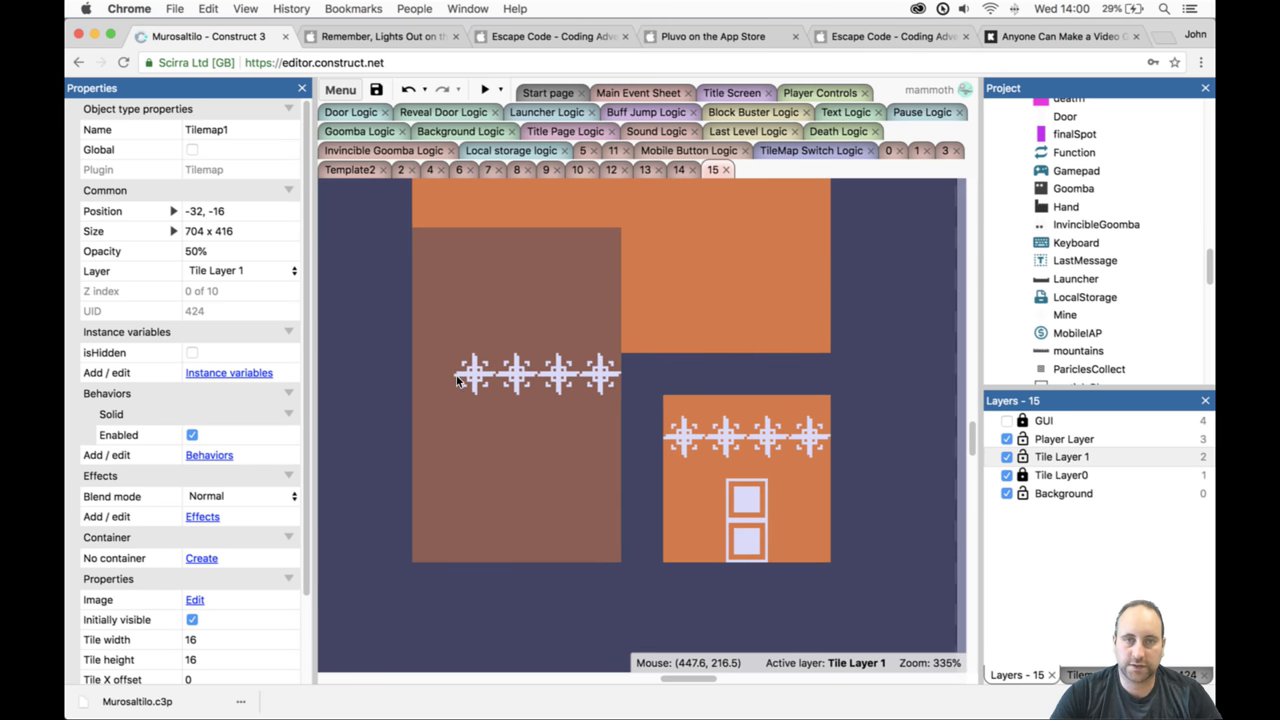
click(478, 378)
ctrl+drag(463, 378, 440, 377)
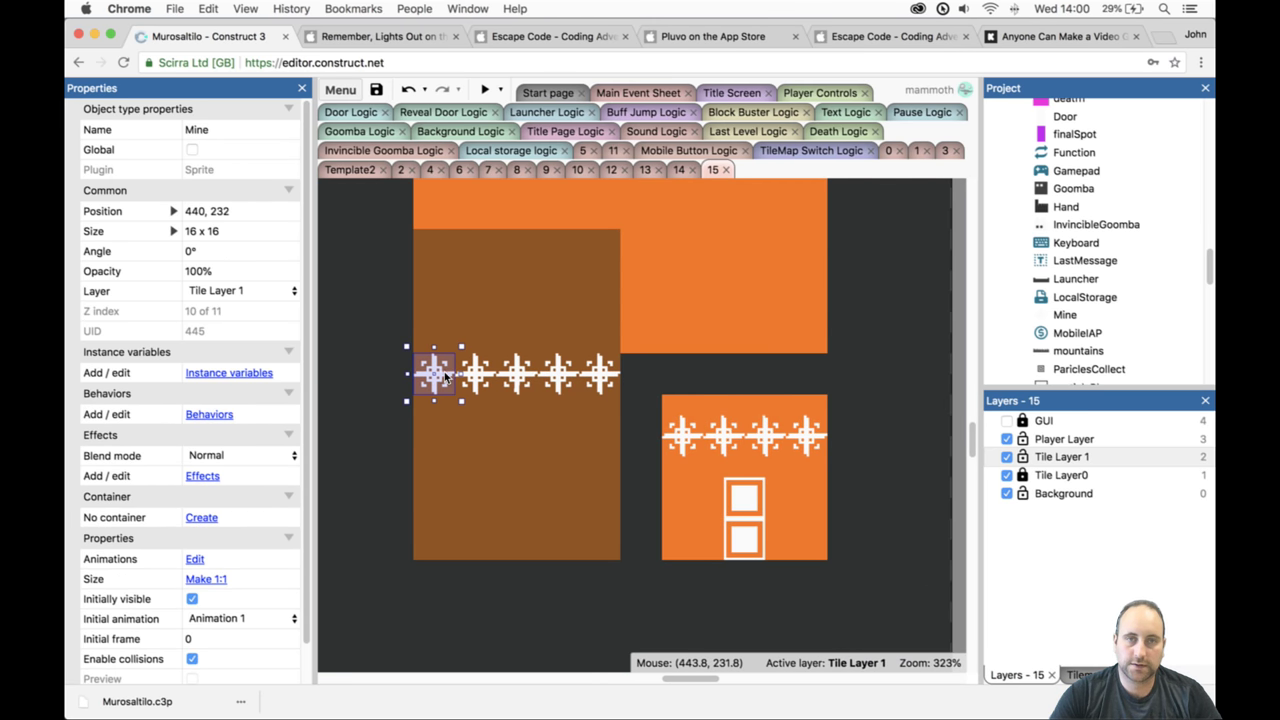
Copy the five-mine row higher onto the next pillar left, align it, and preview.
scroll(430, 345, down, 5)
scroll(796, 467, left, 10)
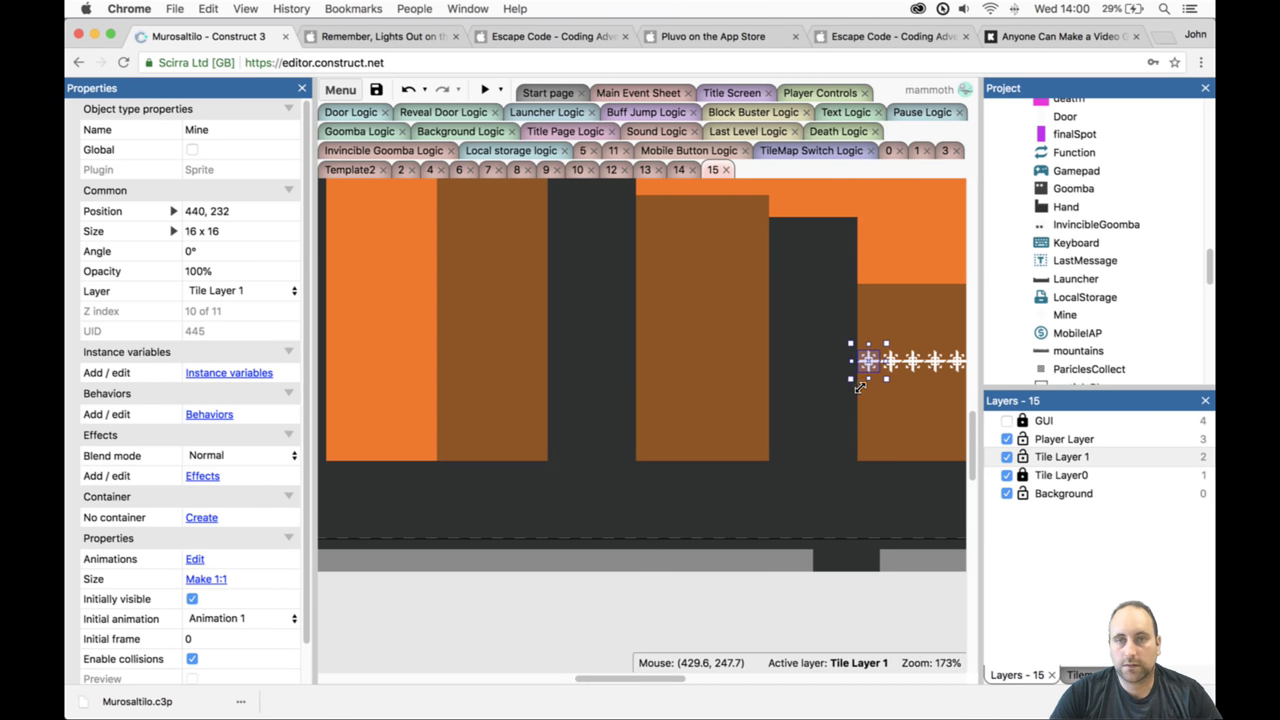
scroll(890, 372, up, 10)
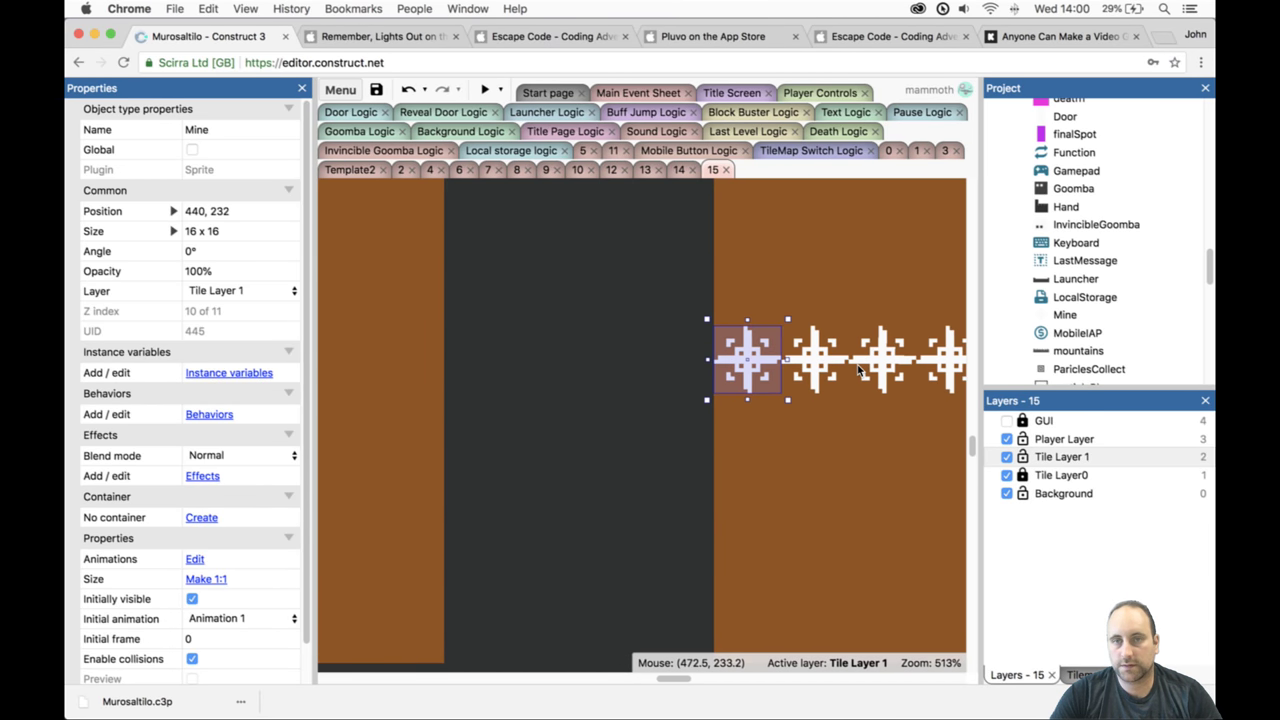
shift+click(801, 360)
shift+click(878, 360)
scroll(847, 423, down, 2)
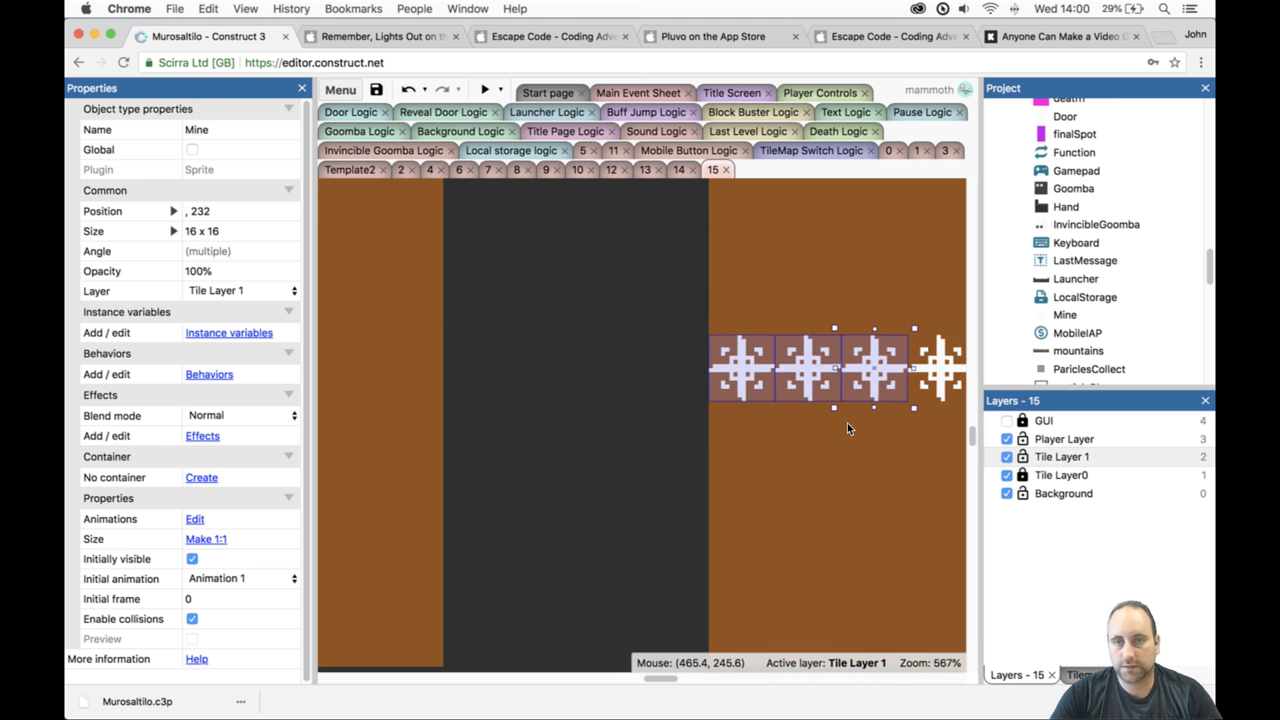
drag(667, 682, 684, 669)
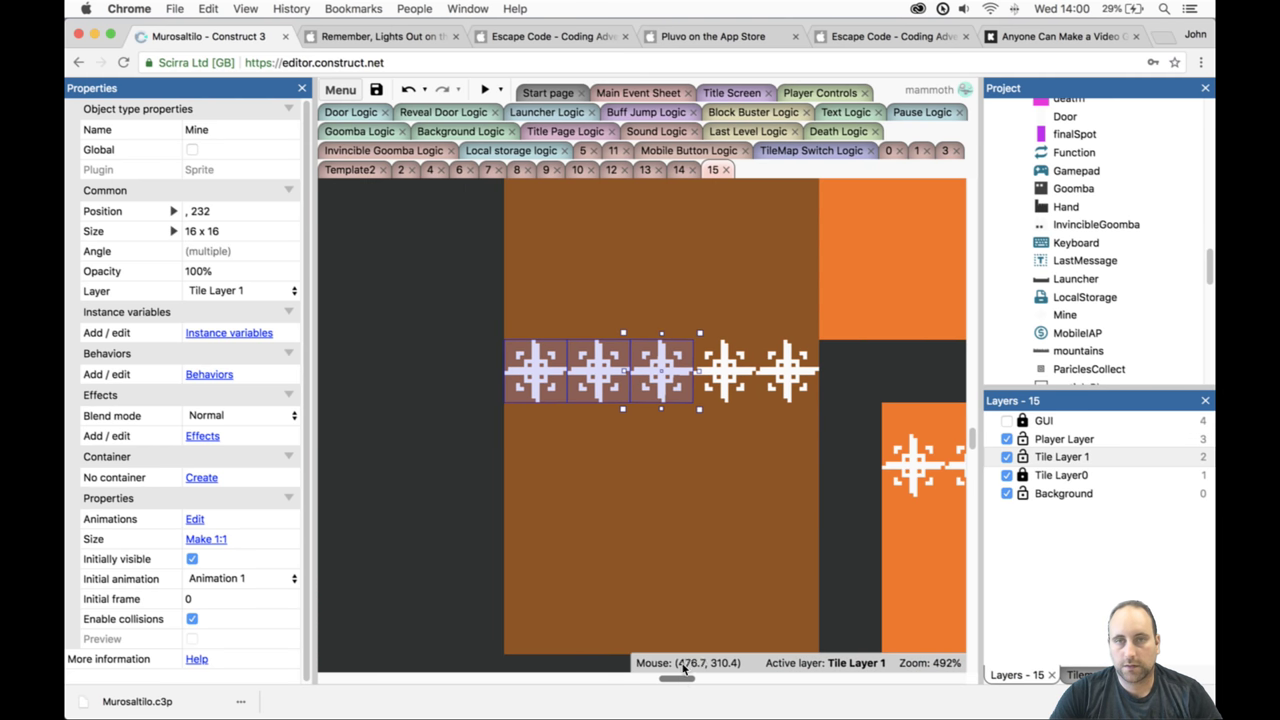
shift+click(752, 390)
shift+click(789, 379)
scroll(632, 374, down, 12)
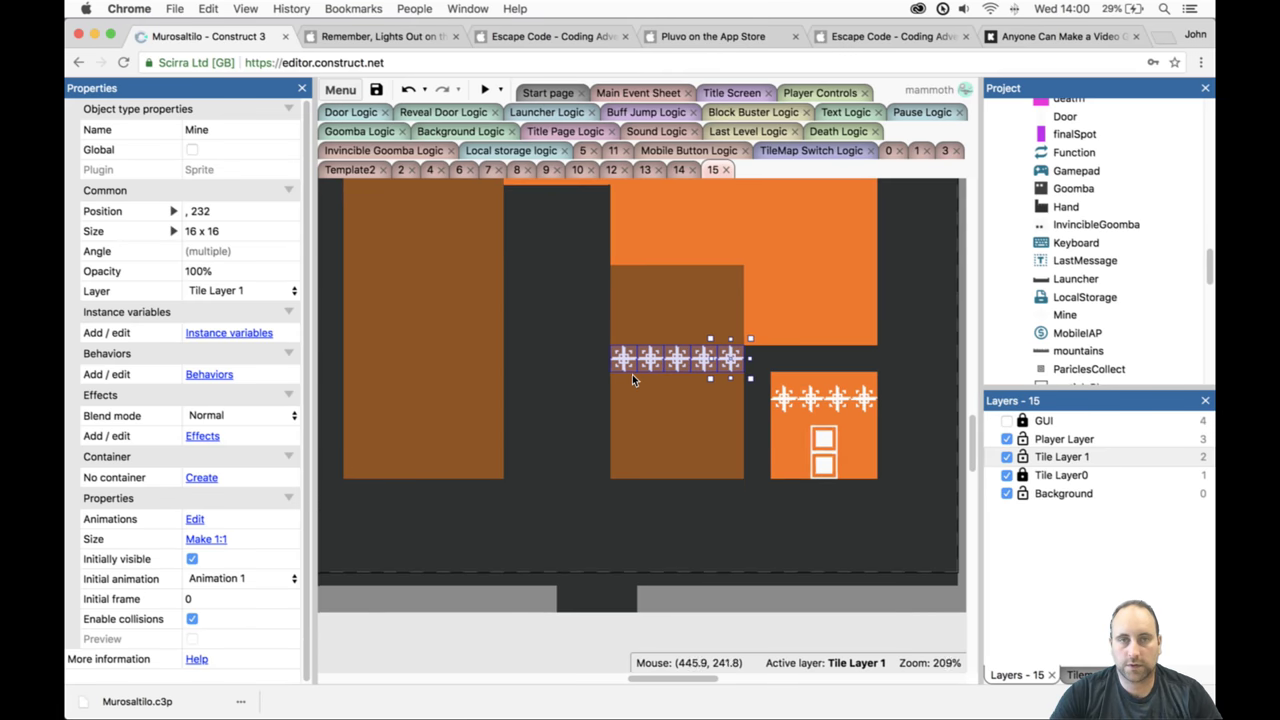
ctrl+drag(632, 368, 578, 330)
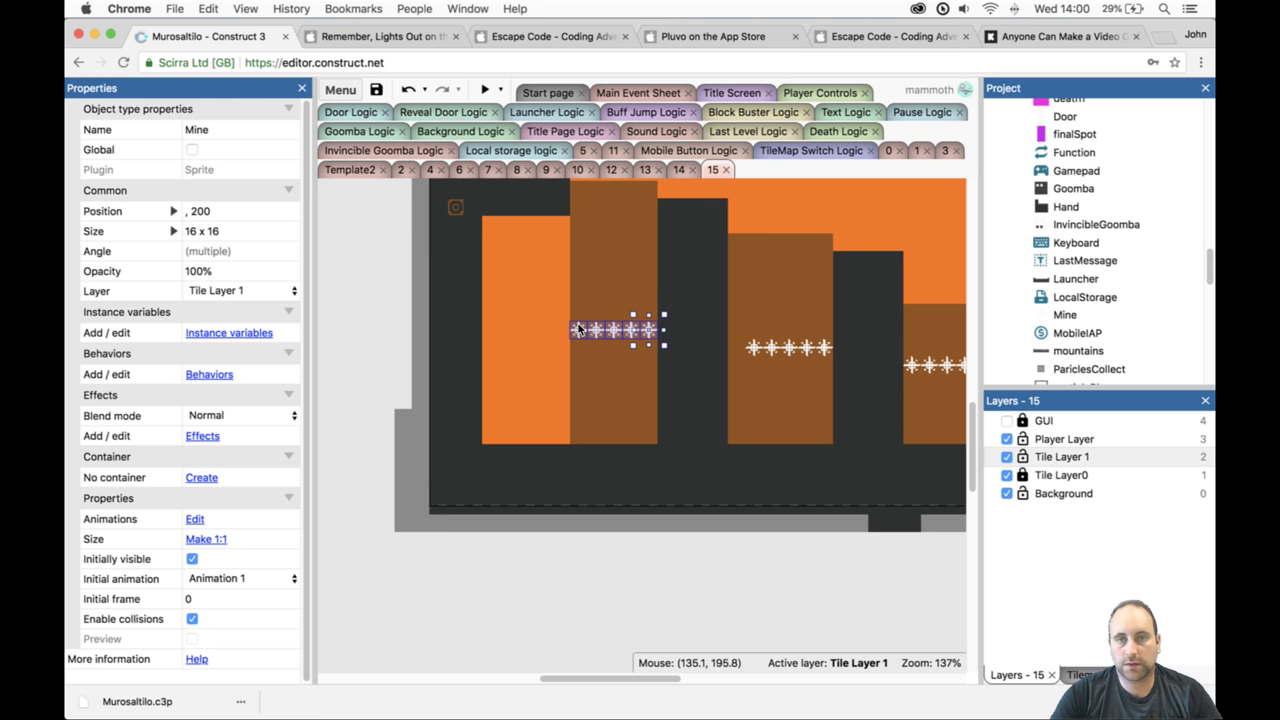
drag(765, 352, 742, 352)
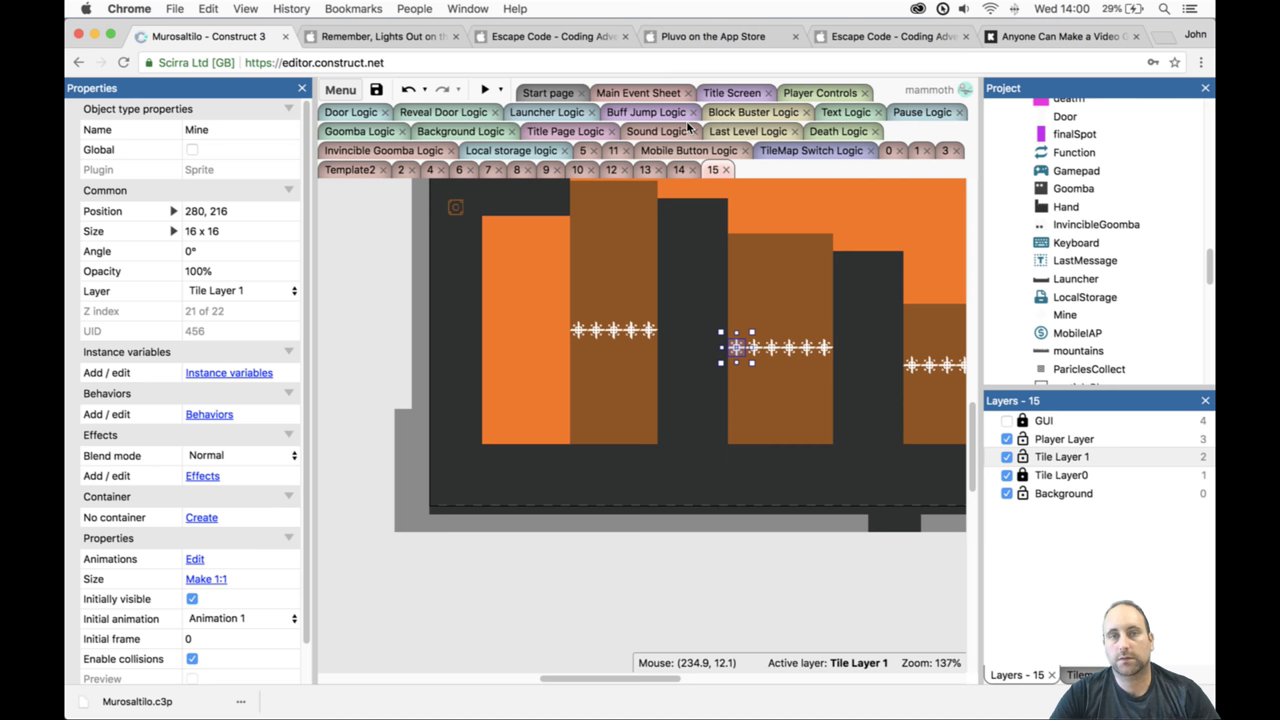
click(486, 90)
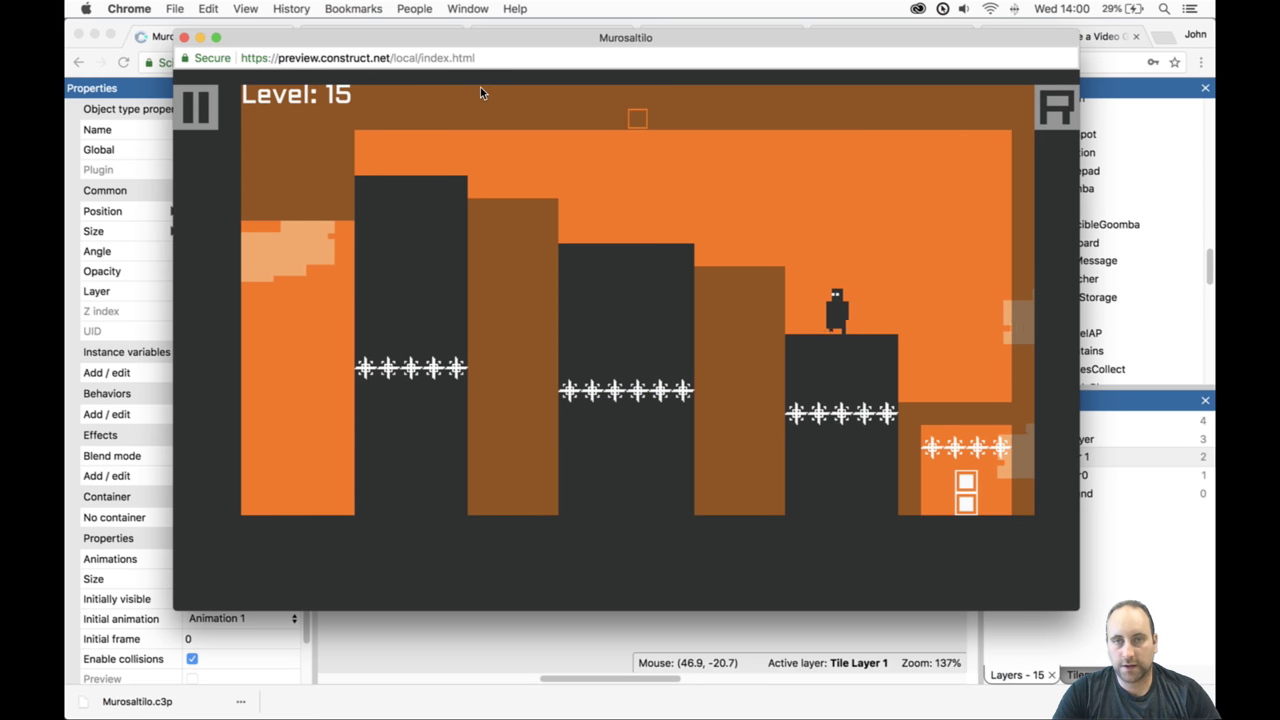
Jump across the pillars, drop to the floor and walk right until the level restarts.
key(space)
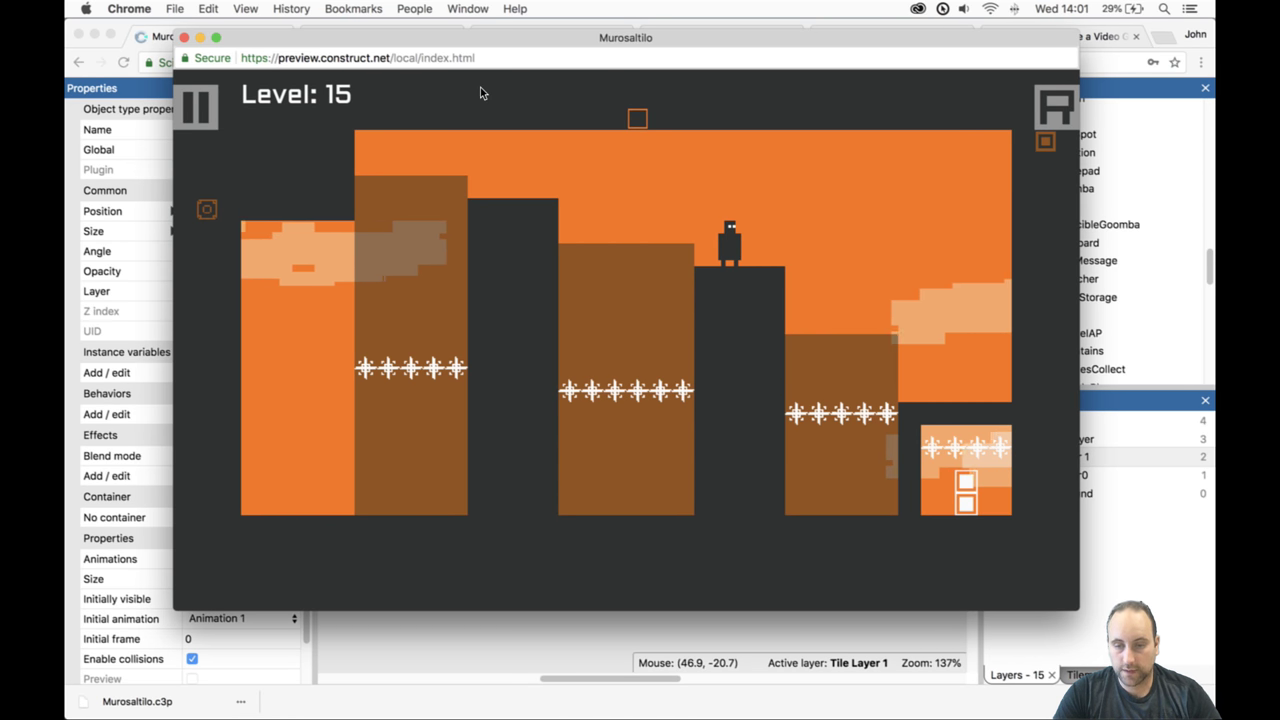
key(space)
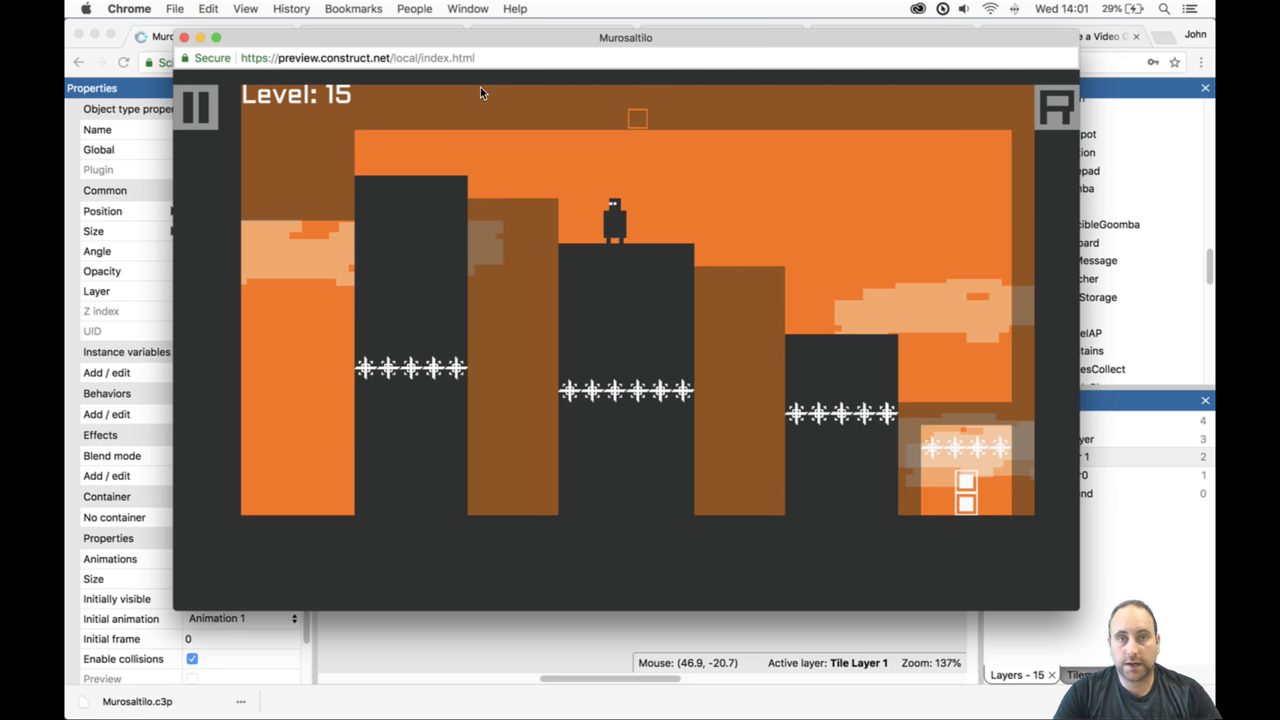
key(space)
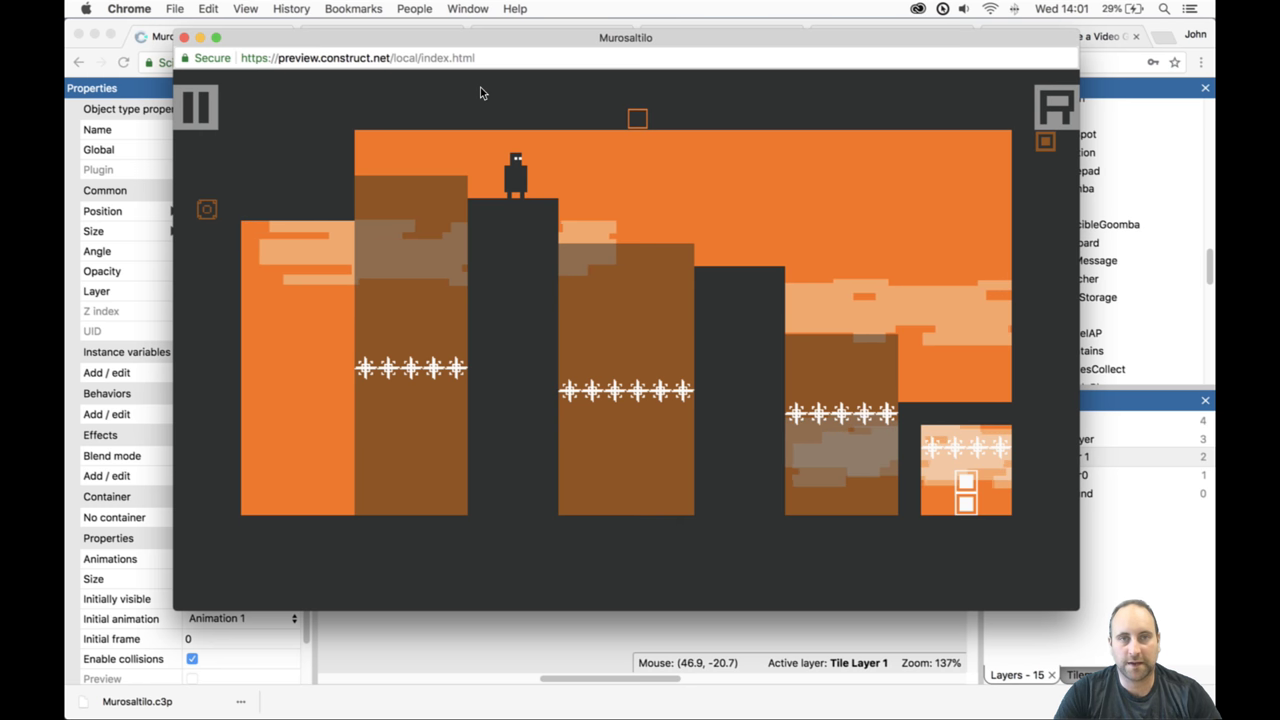
key(space)
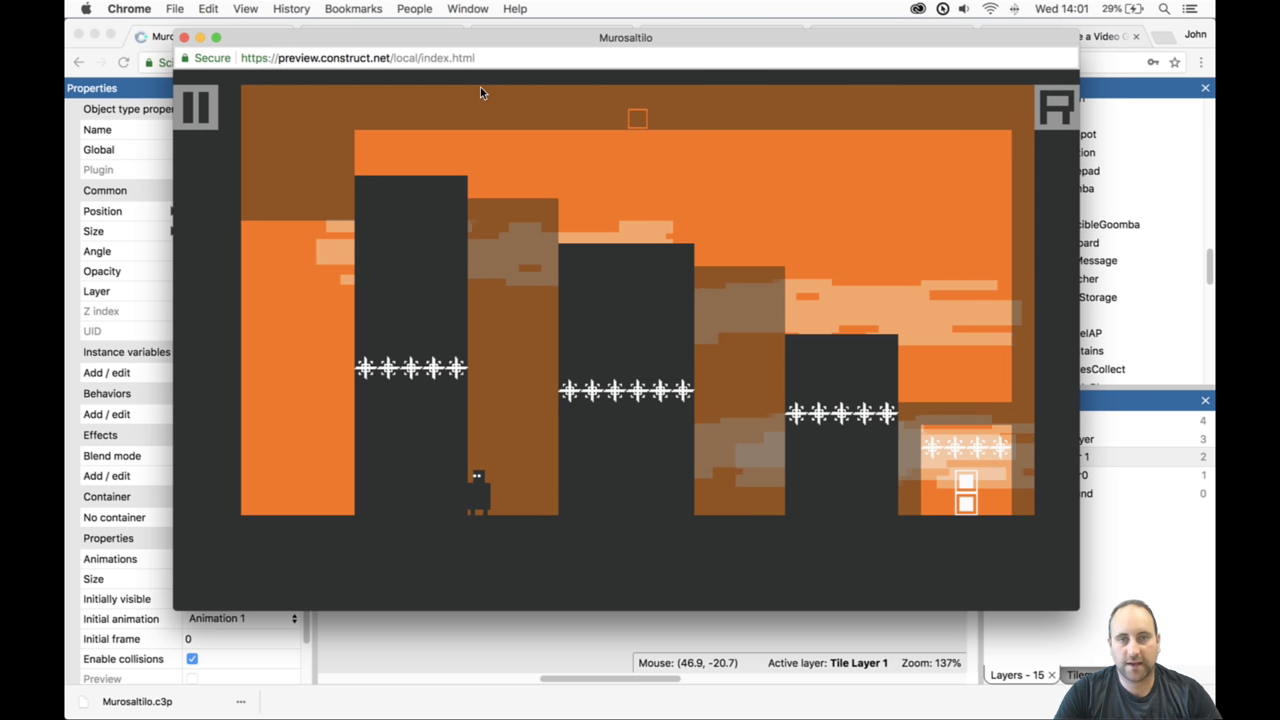
key(Right)
key(space)
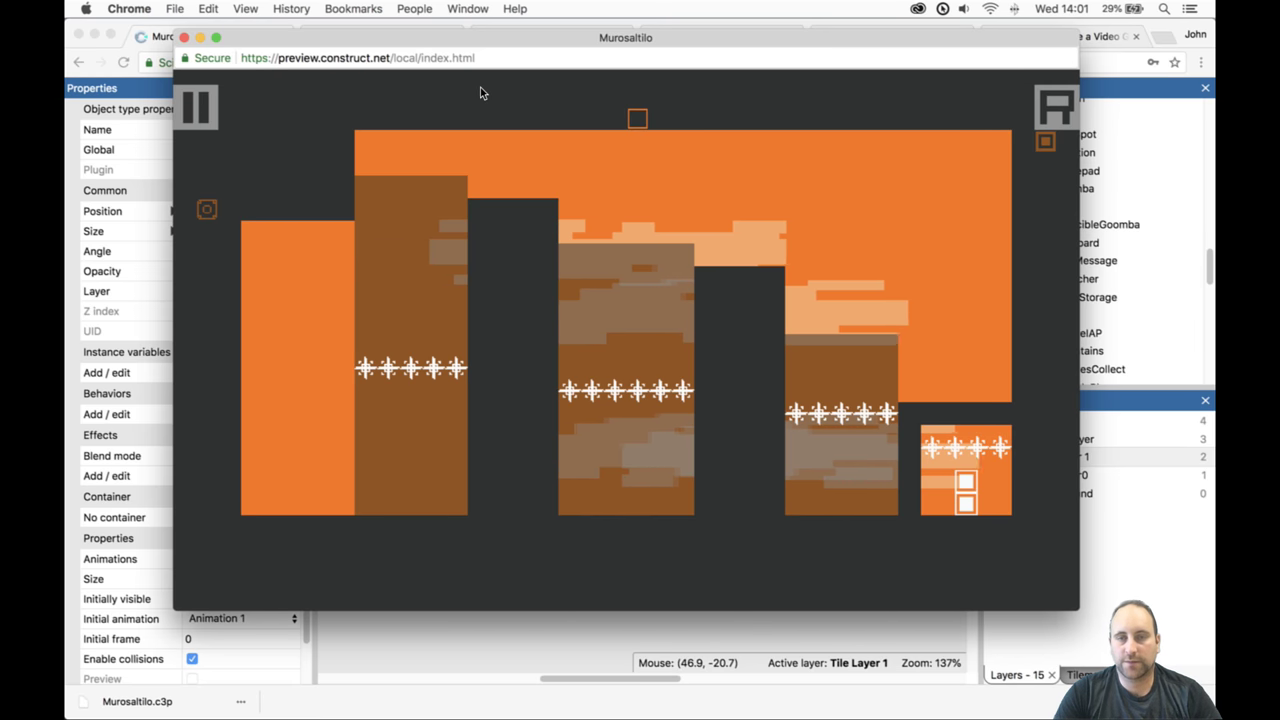
key(space)
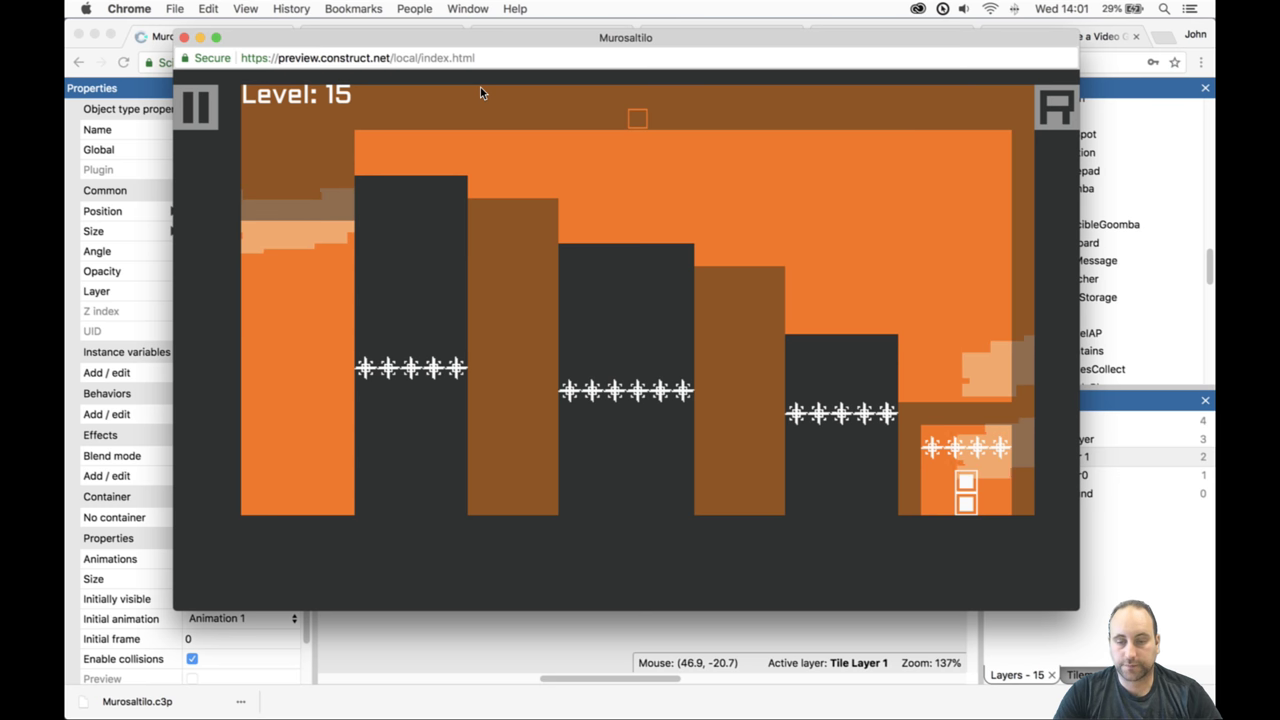
Climb left onto the middle and leftmost dark columns, then close the preview.
key(Left)
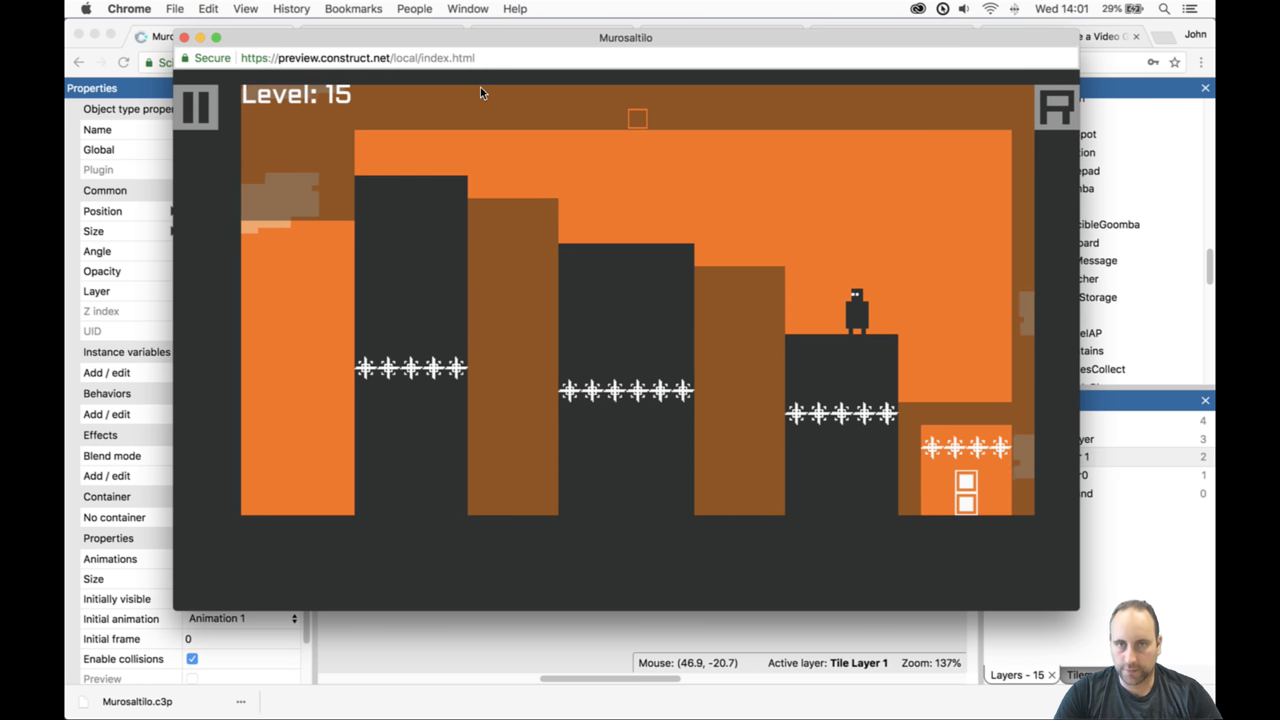
key(Up)
key(Left)
key(Up)
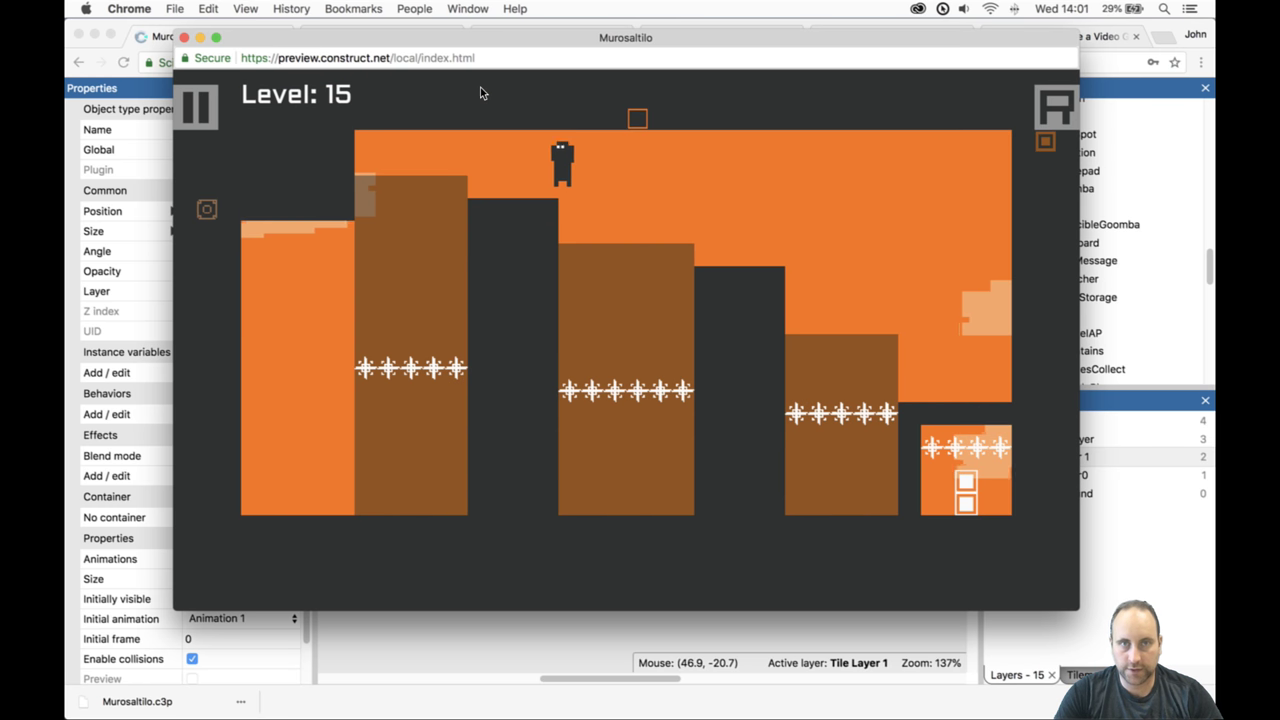
key(Up)
key(Left)
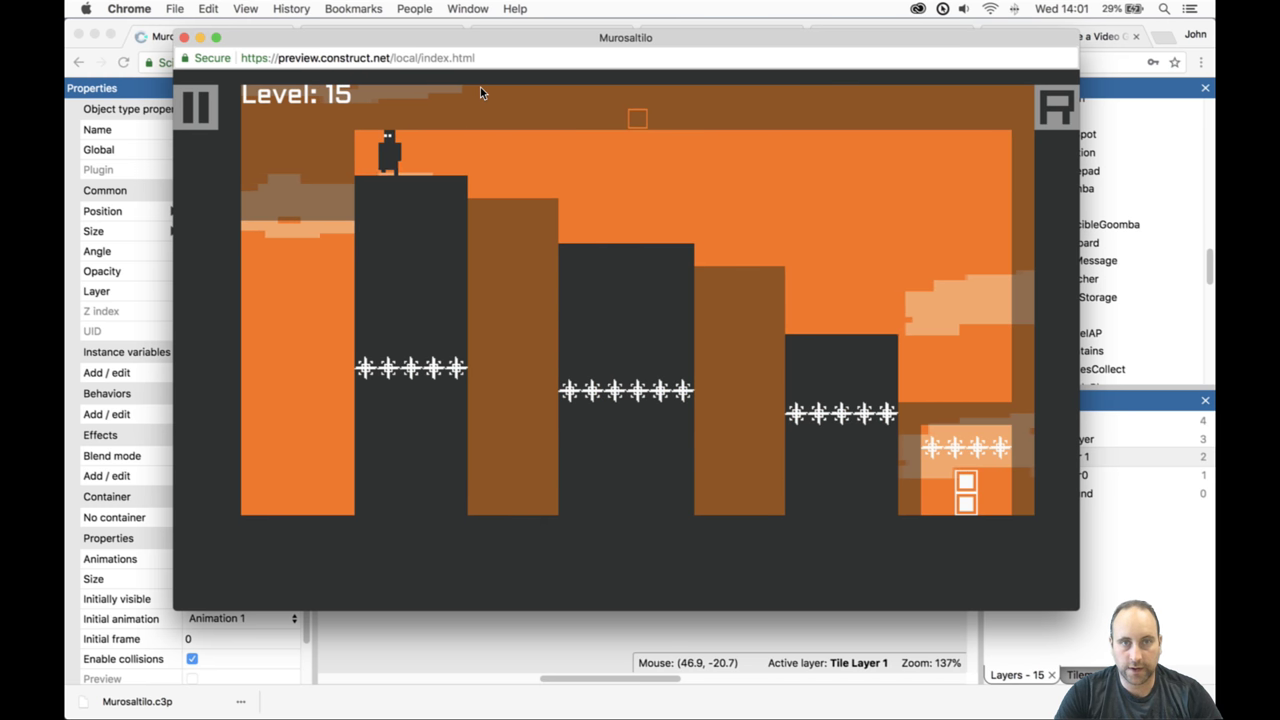
key(Right)
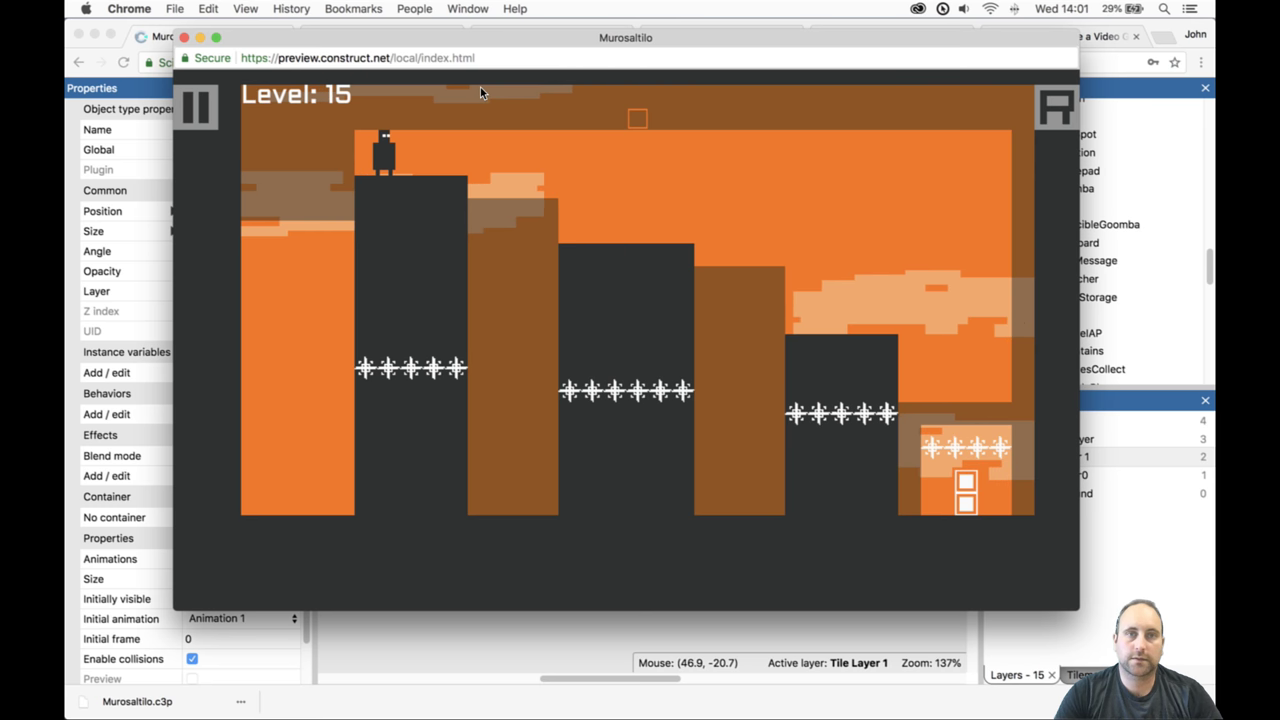
key(Up)
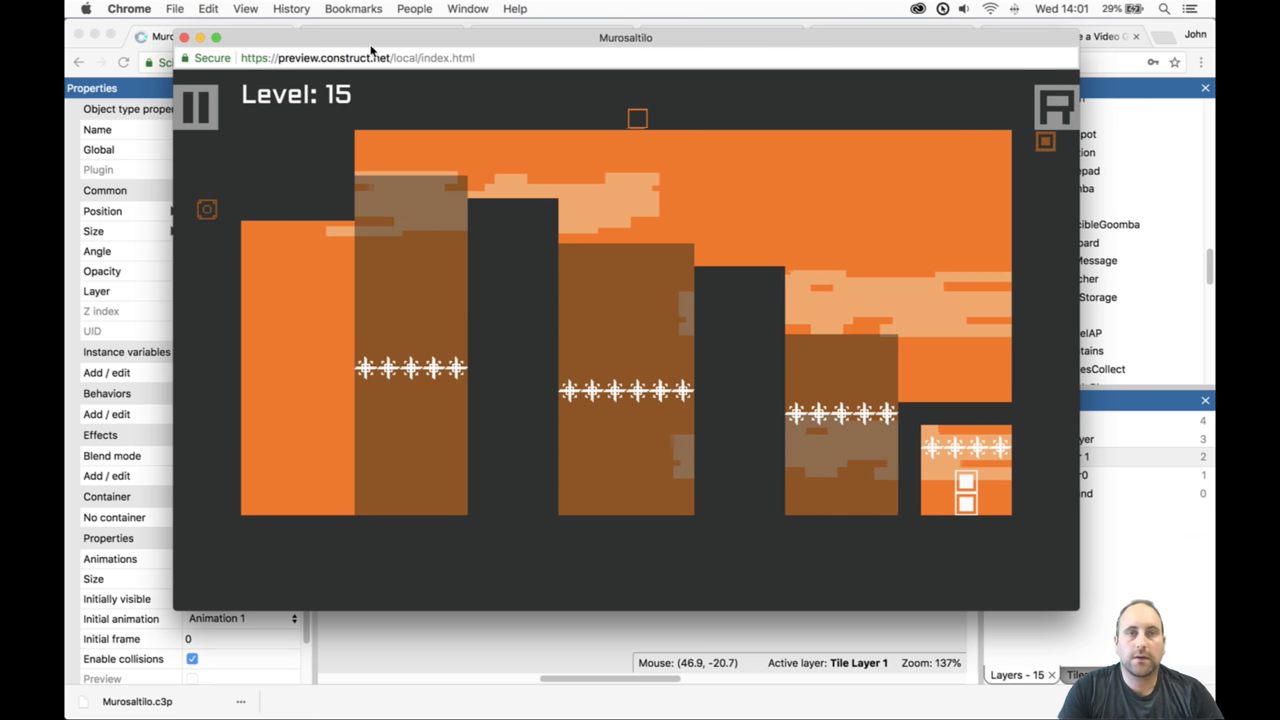
key(super+w)
Undo the last added mine and erase the dark Tilemap0 tiles above the first orange pillar.
scroll(540, 231, up, 5)
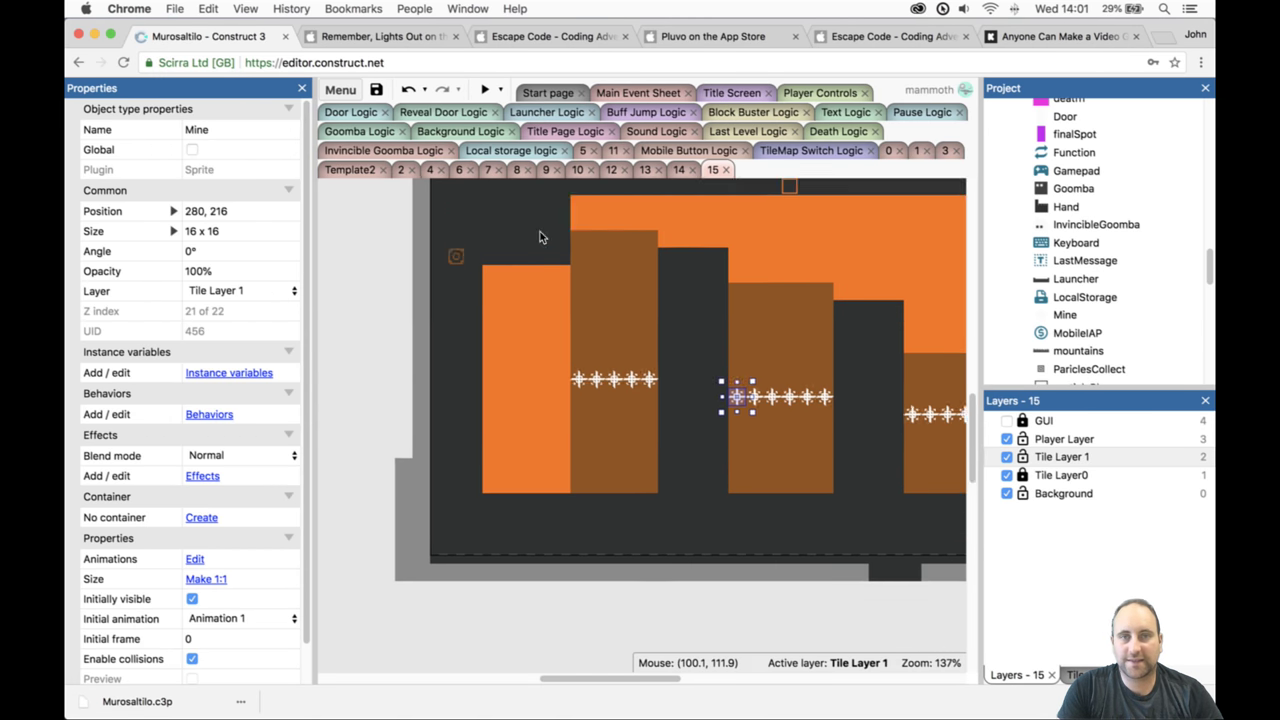
click(548, 403)
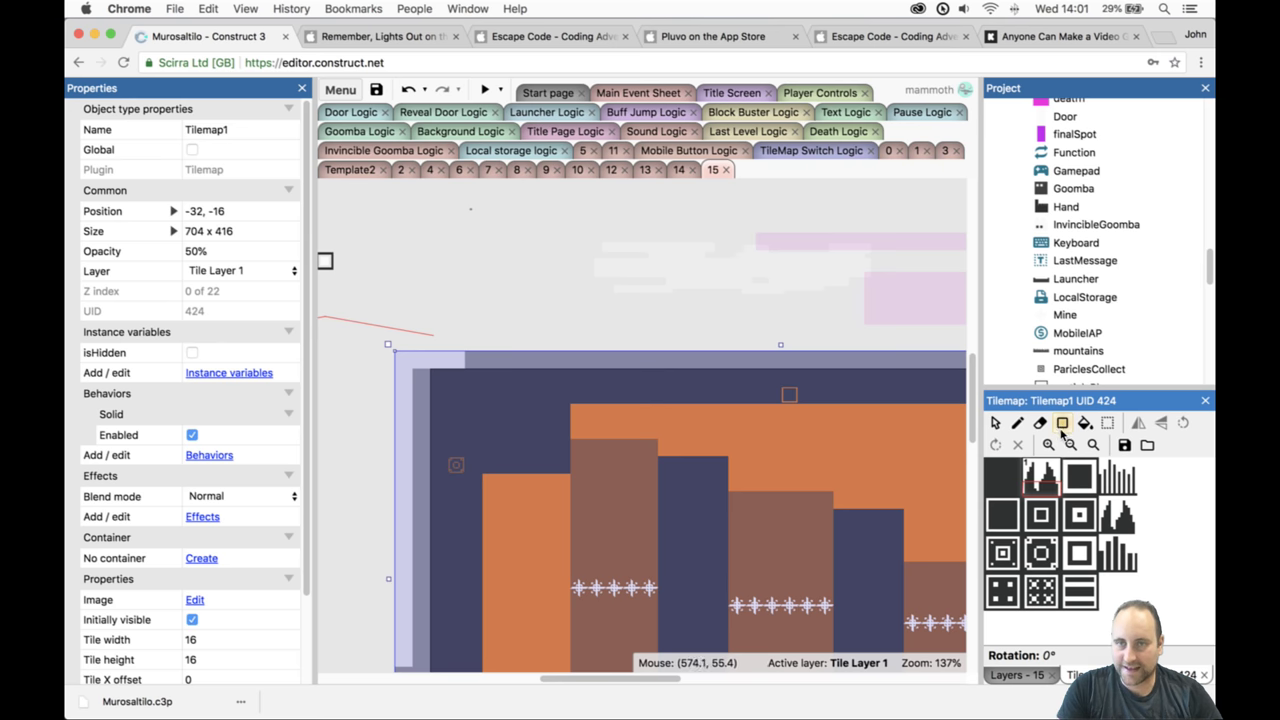
click(1040, 423)
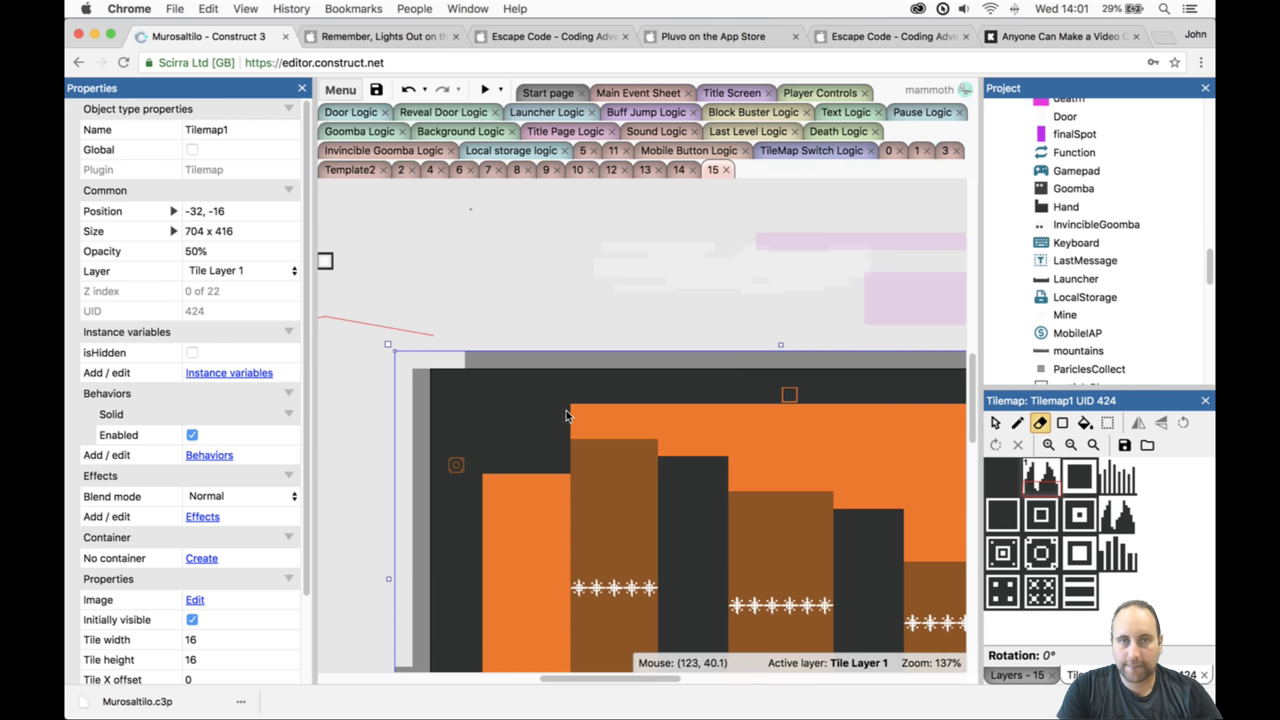
key(ctrl+z)
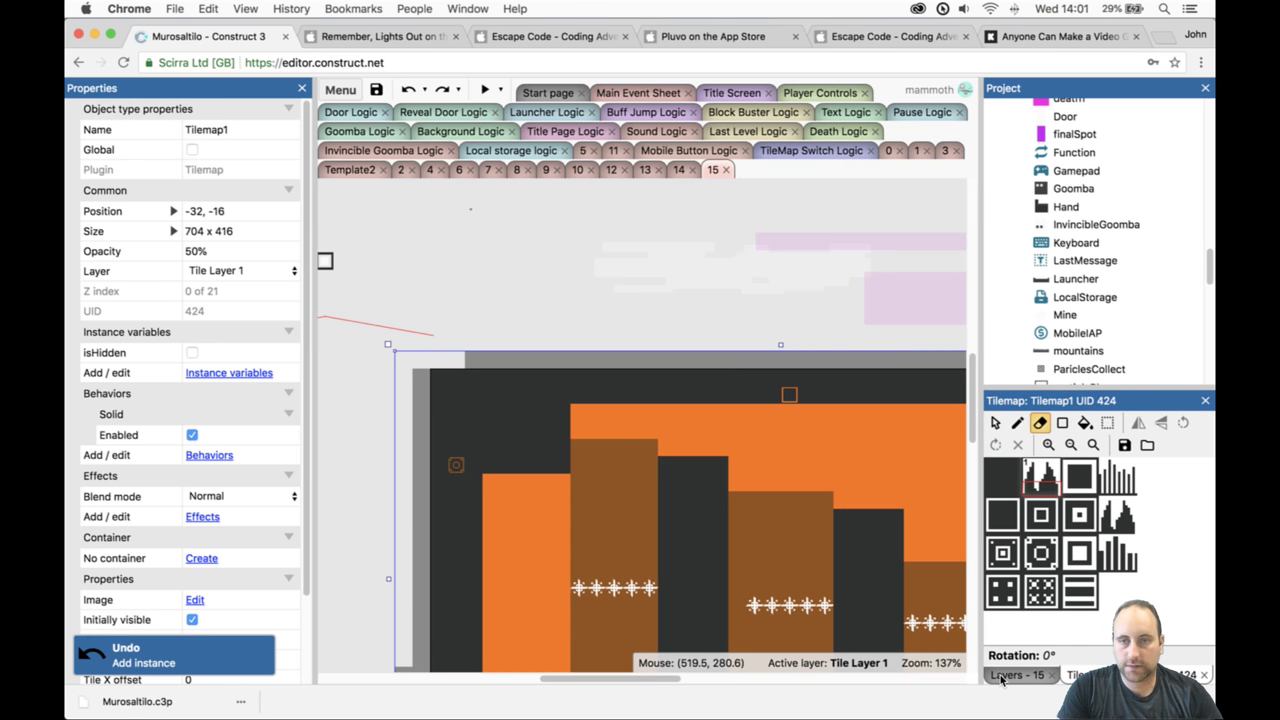
click(1002, 676)
click(1020, 458)
click(1066, 477)
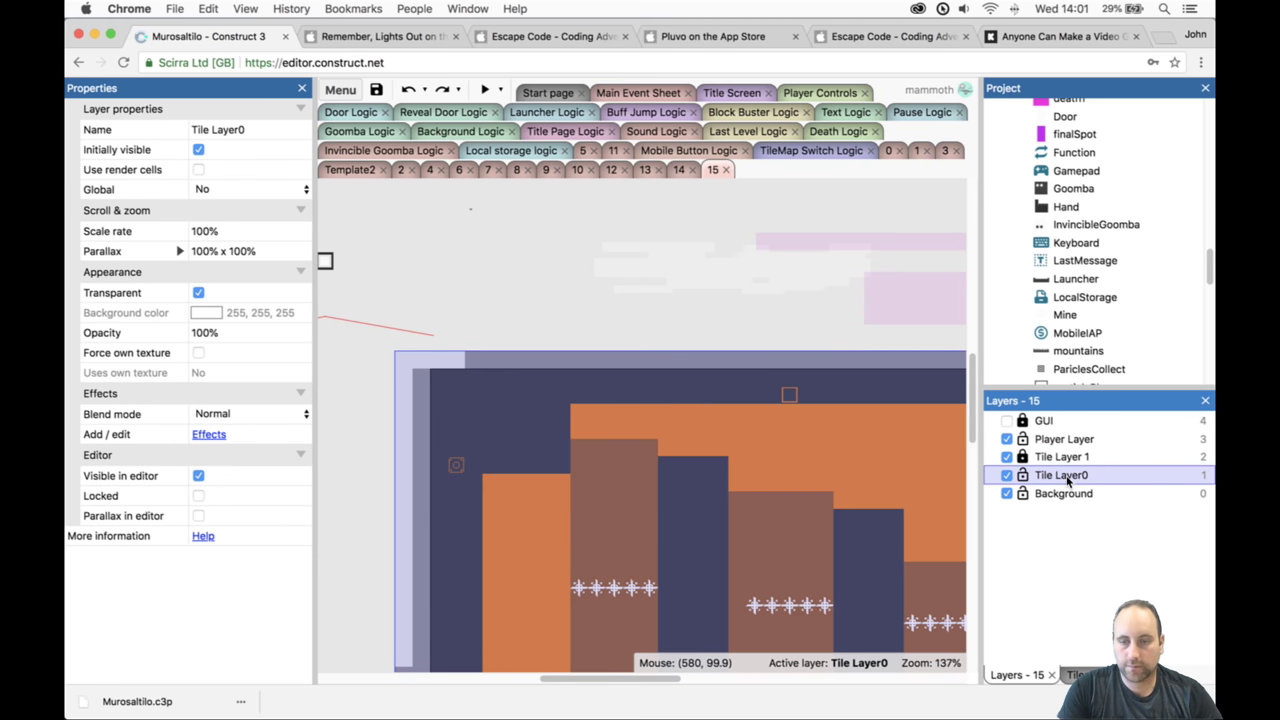
click(672, 484)
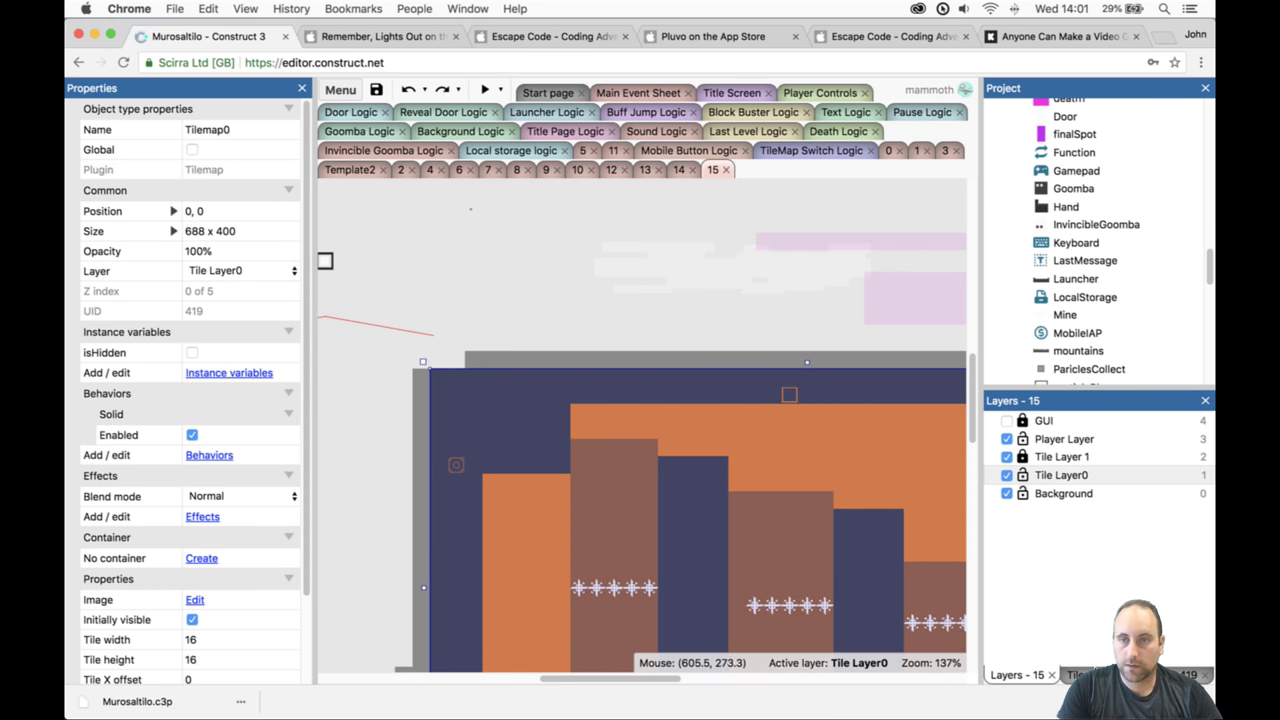
click(1040, 422)
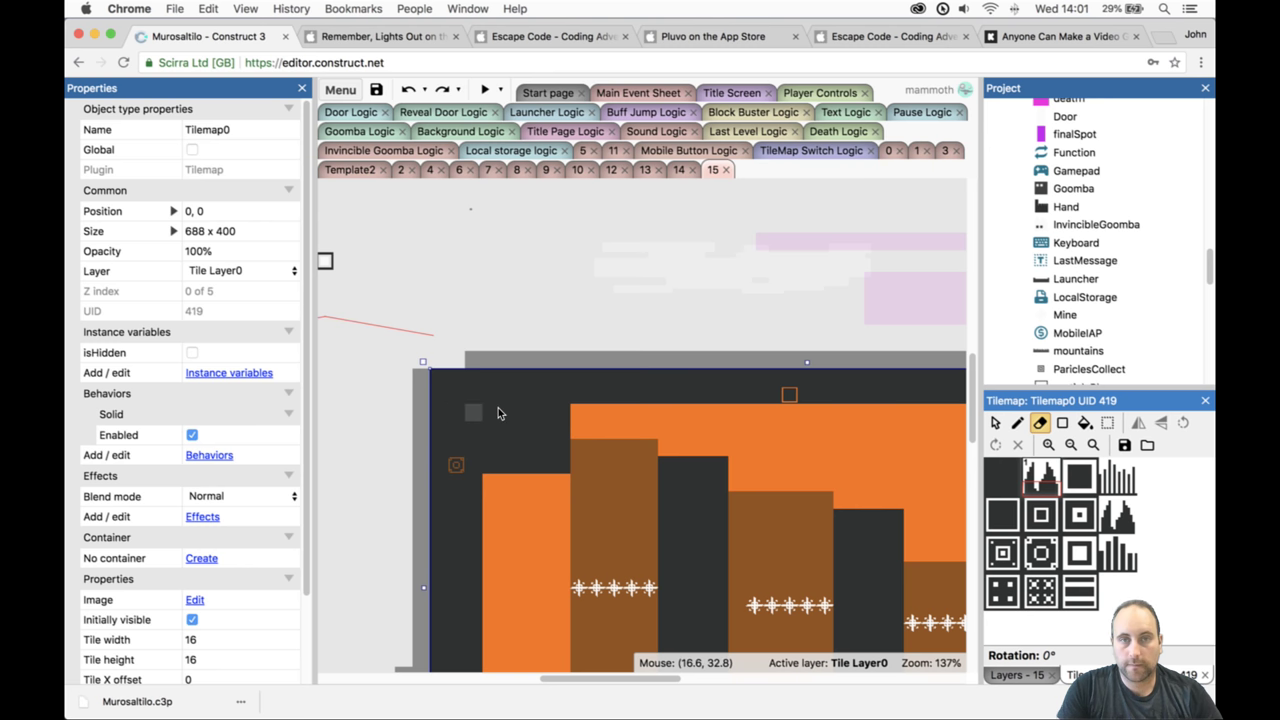
drag(497, 413, 558, 413)
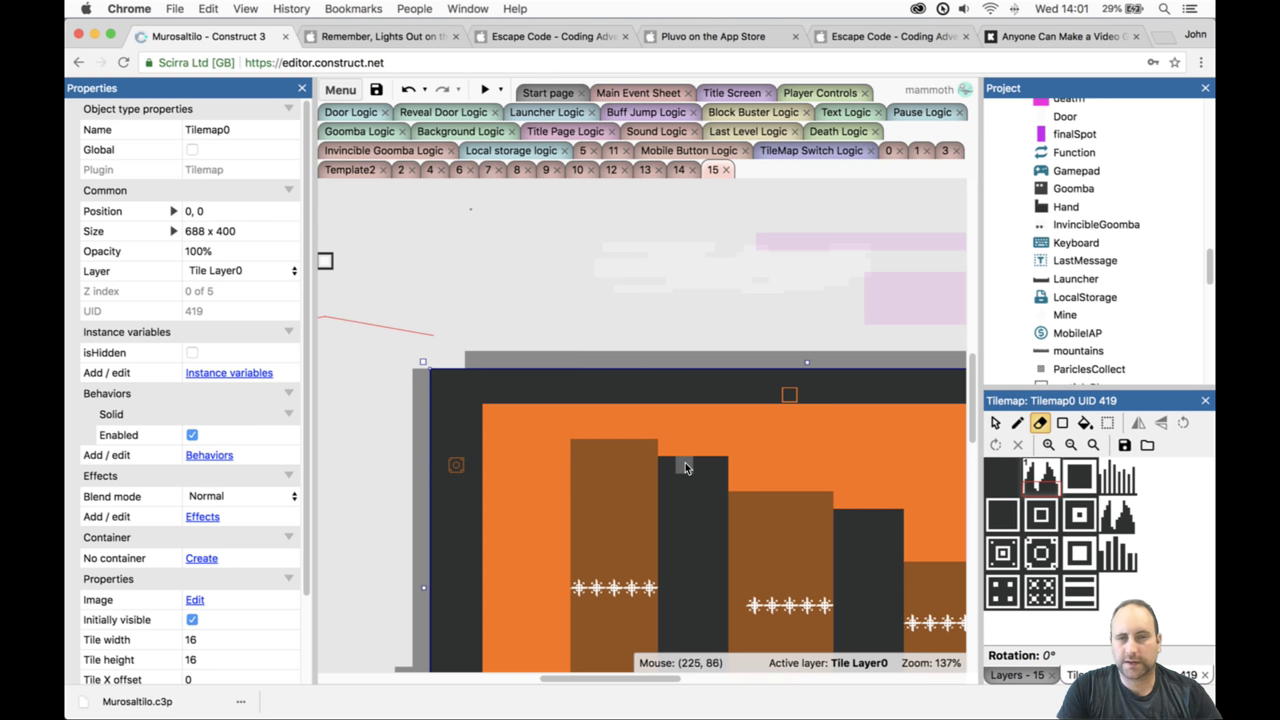
Fill the erased area with solid brown Tilemap1 tiles on Tile Layer 1 and preview.
click(1016, 674)
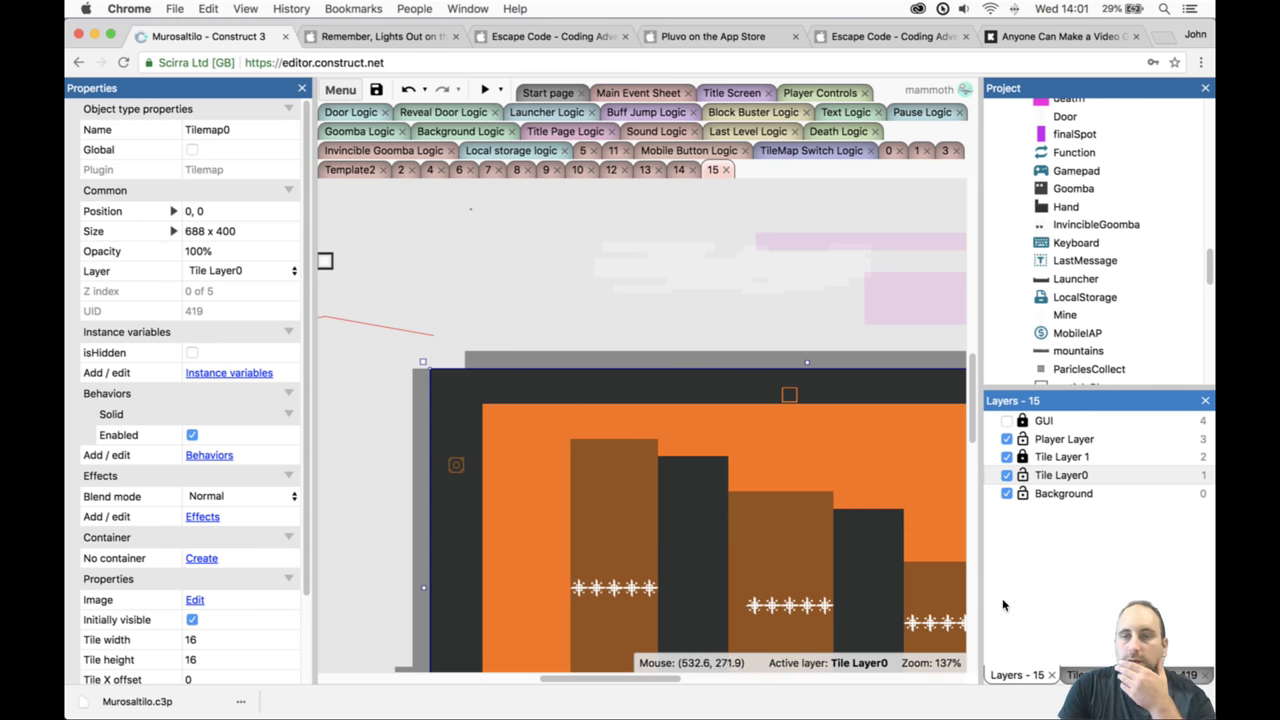
click(1050, 457)
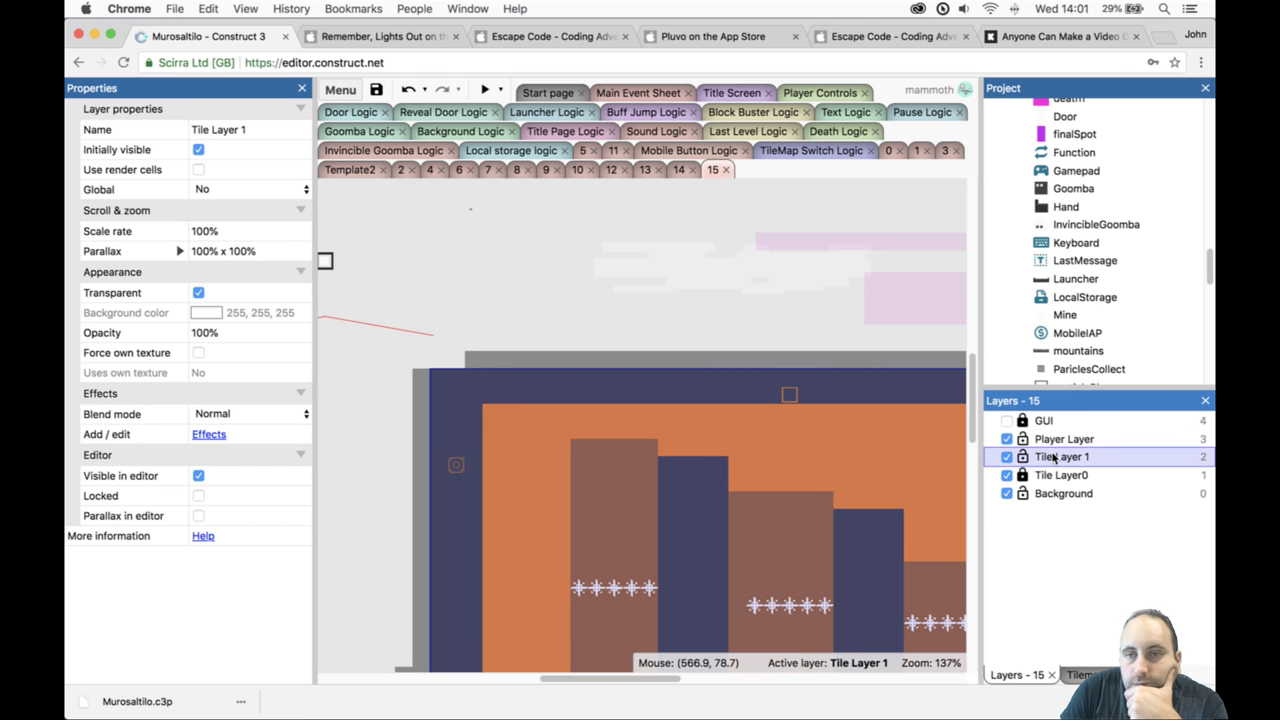
double_click(1038, 457)
click(795, 467)
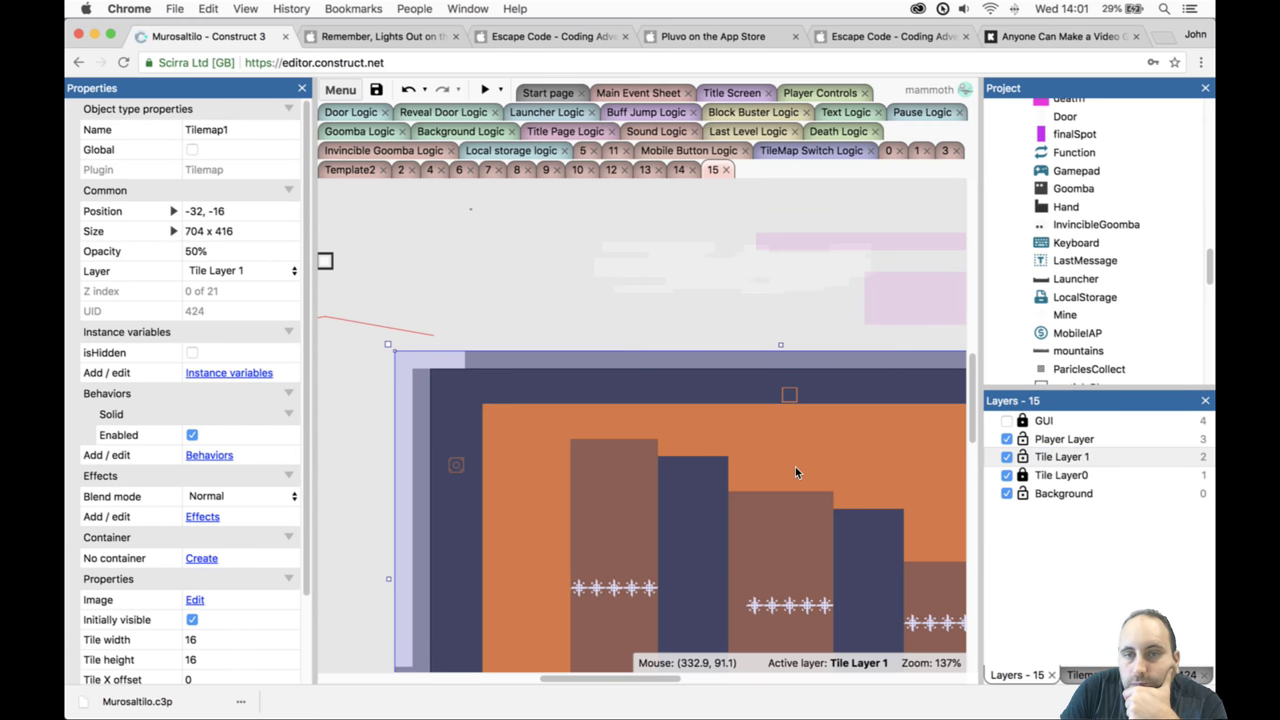
click(1014, 480)
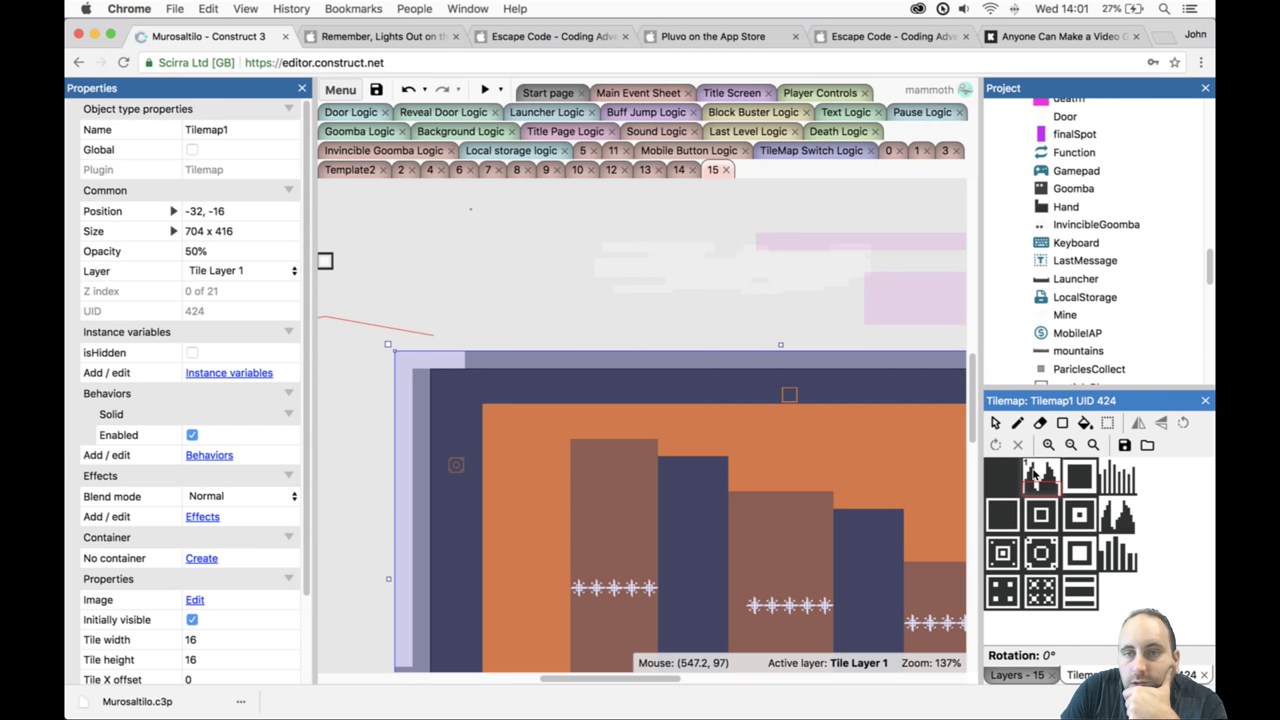
click(1063, 422)
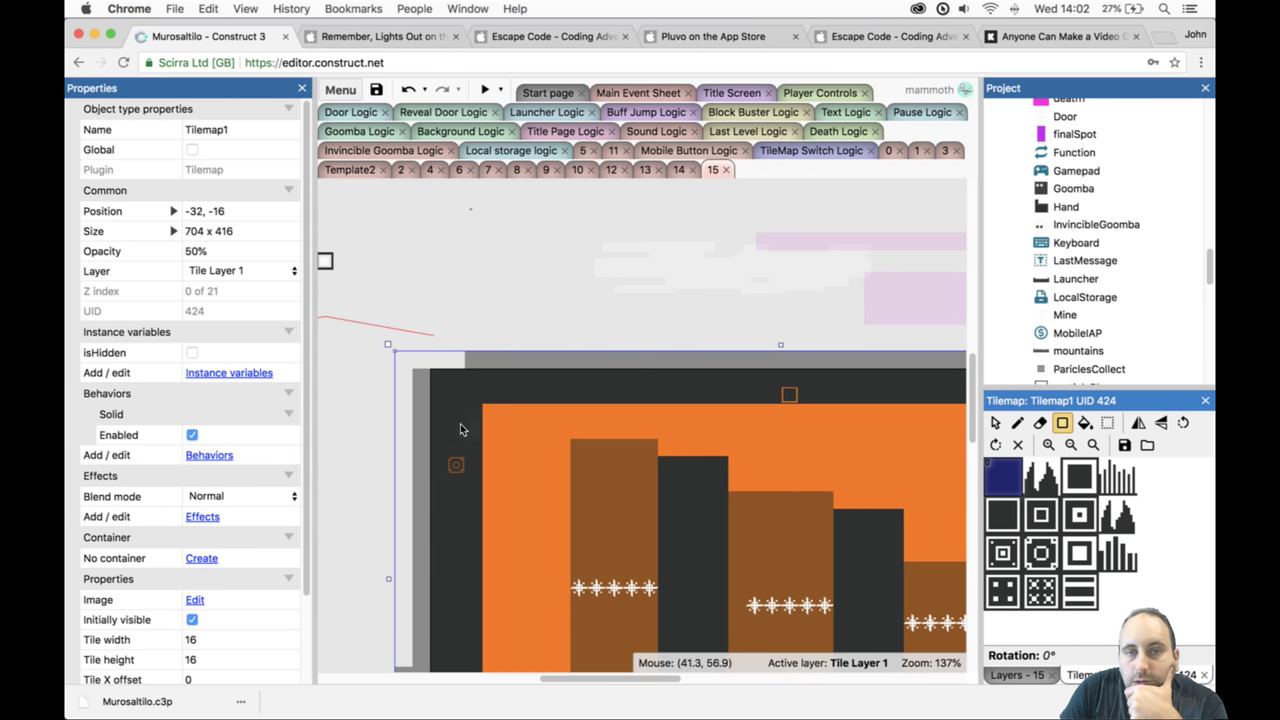
drag(483, 416, 560, 476)
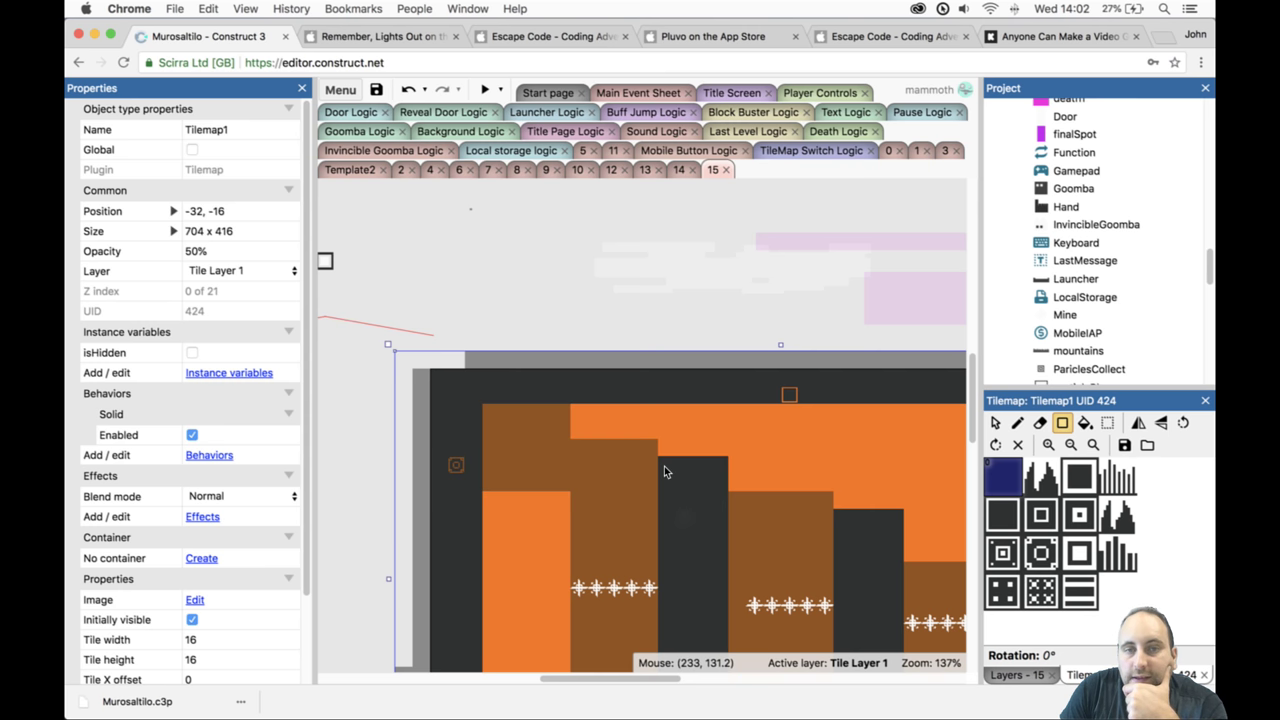
click(485, 90)
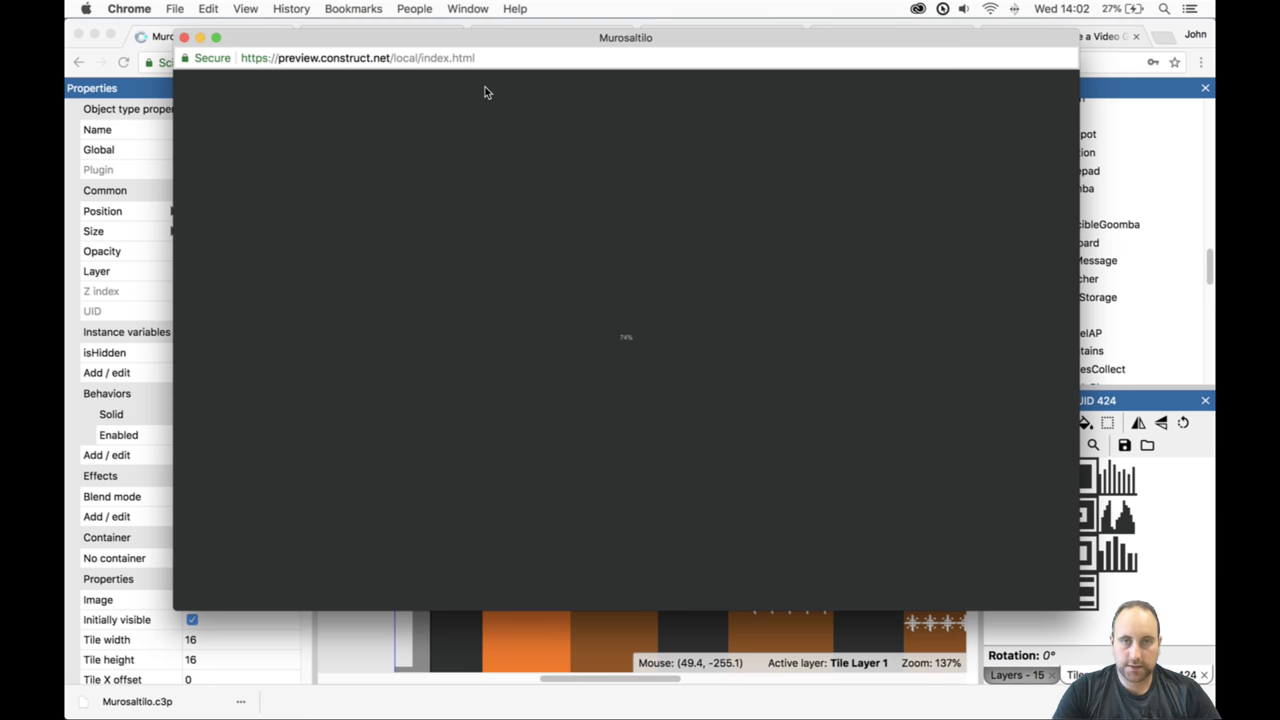
key(Up)
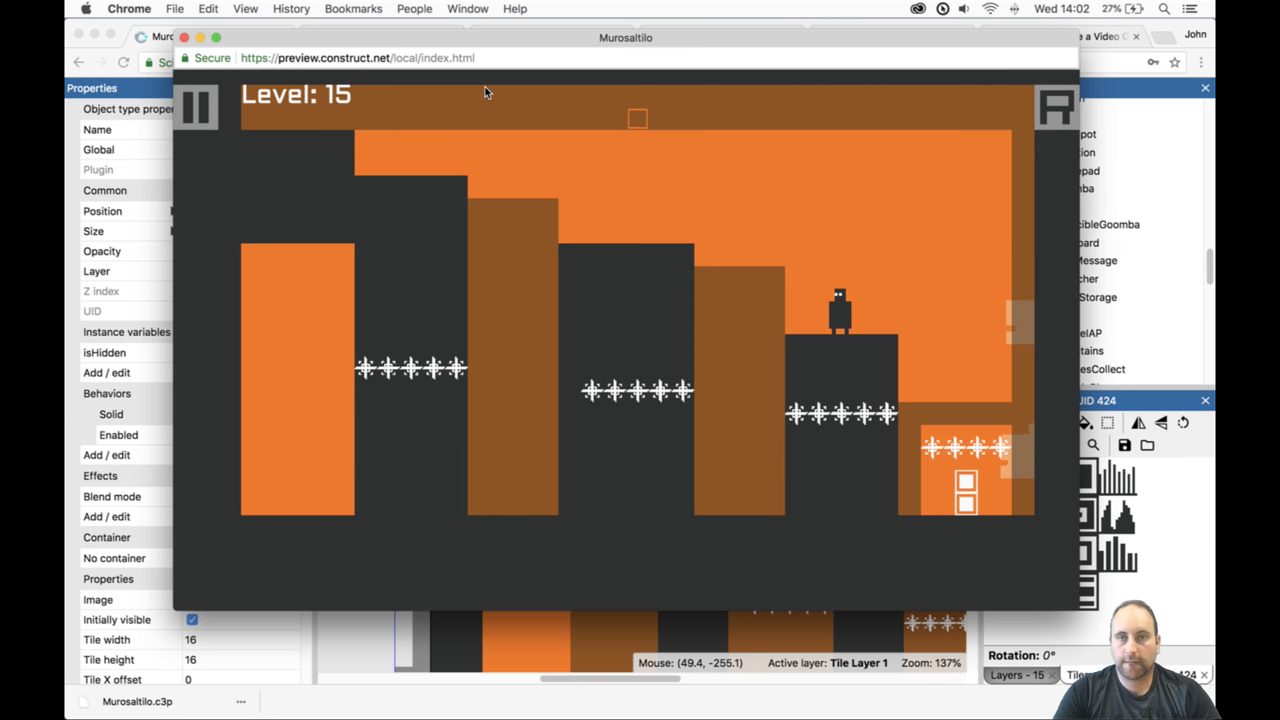
key(Up)
key(Up)
key(Up)
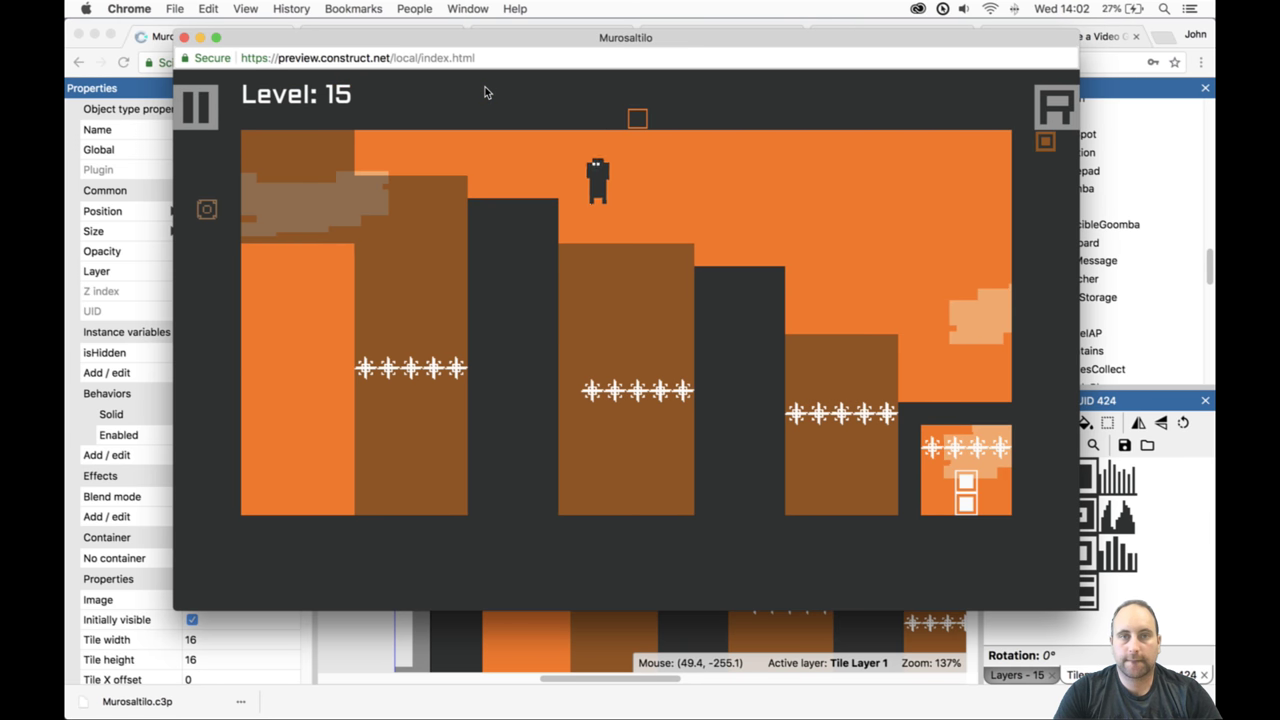
key(Left)
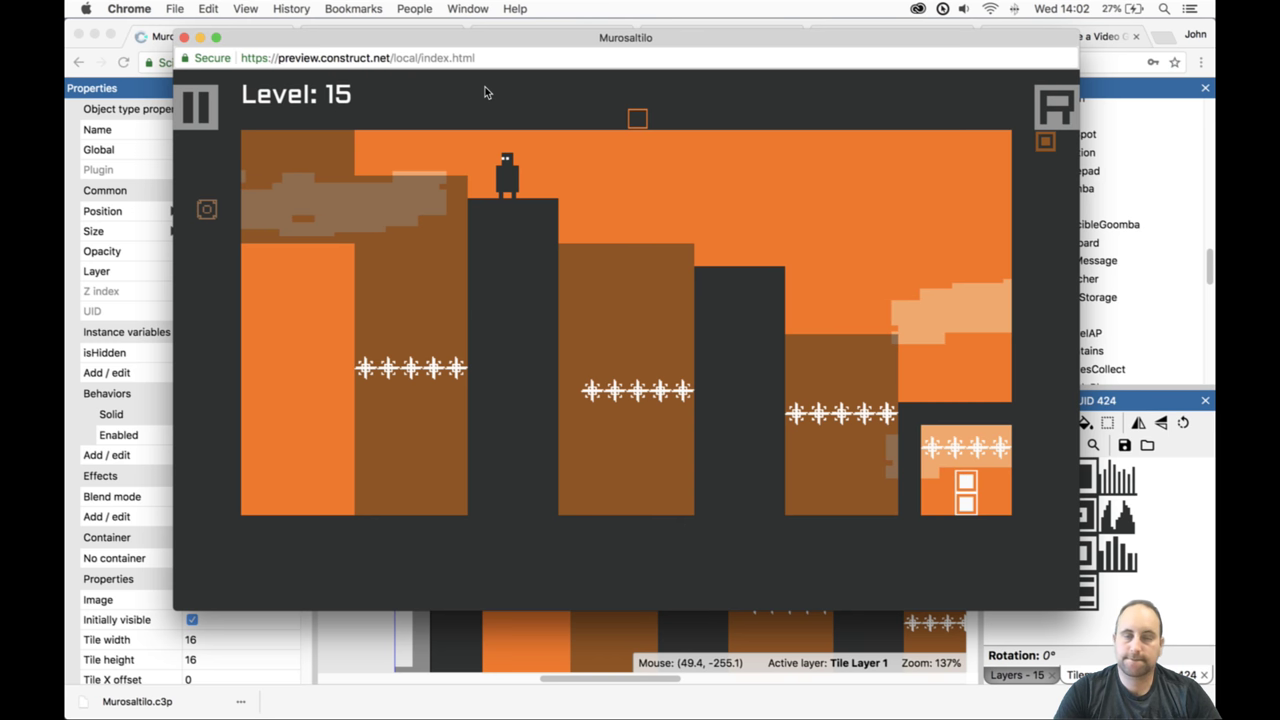
key(Up)
key(Left)
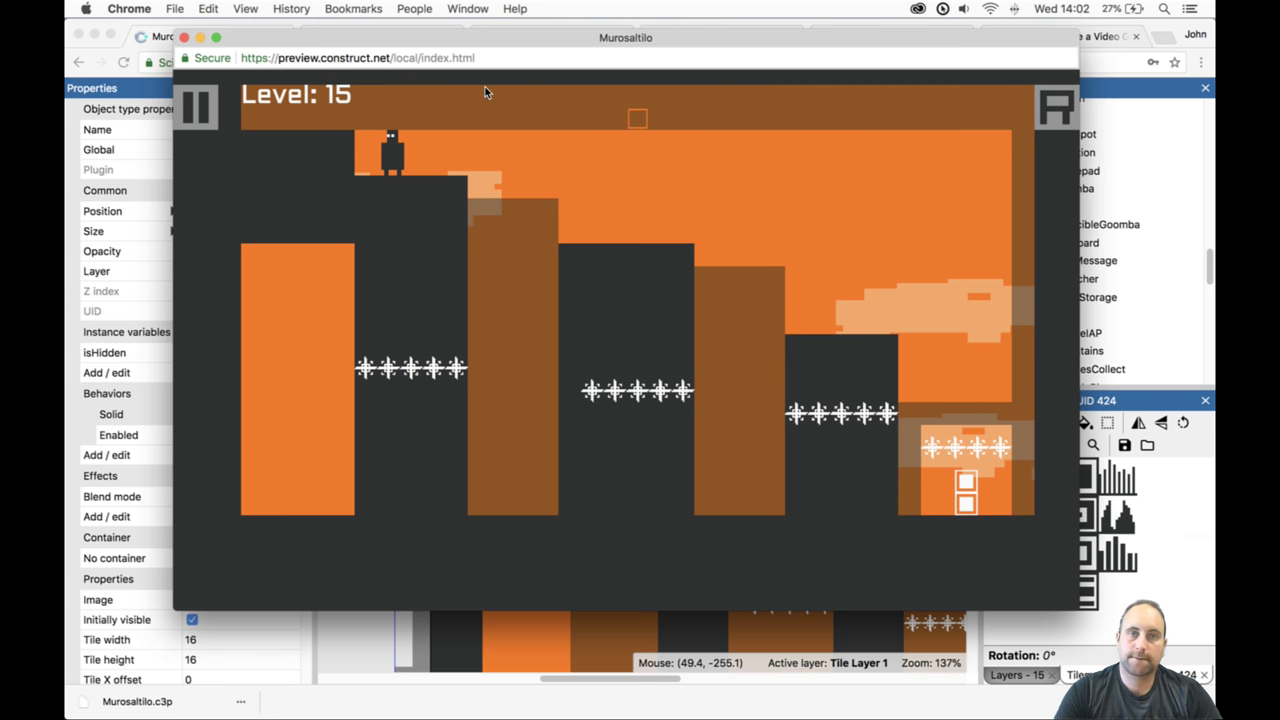
key(Left)
key(Up)
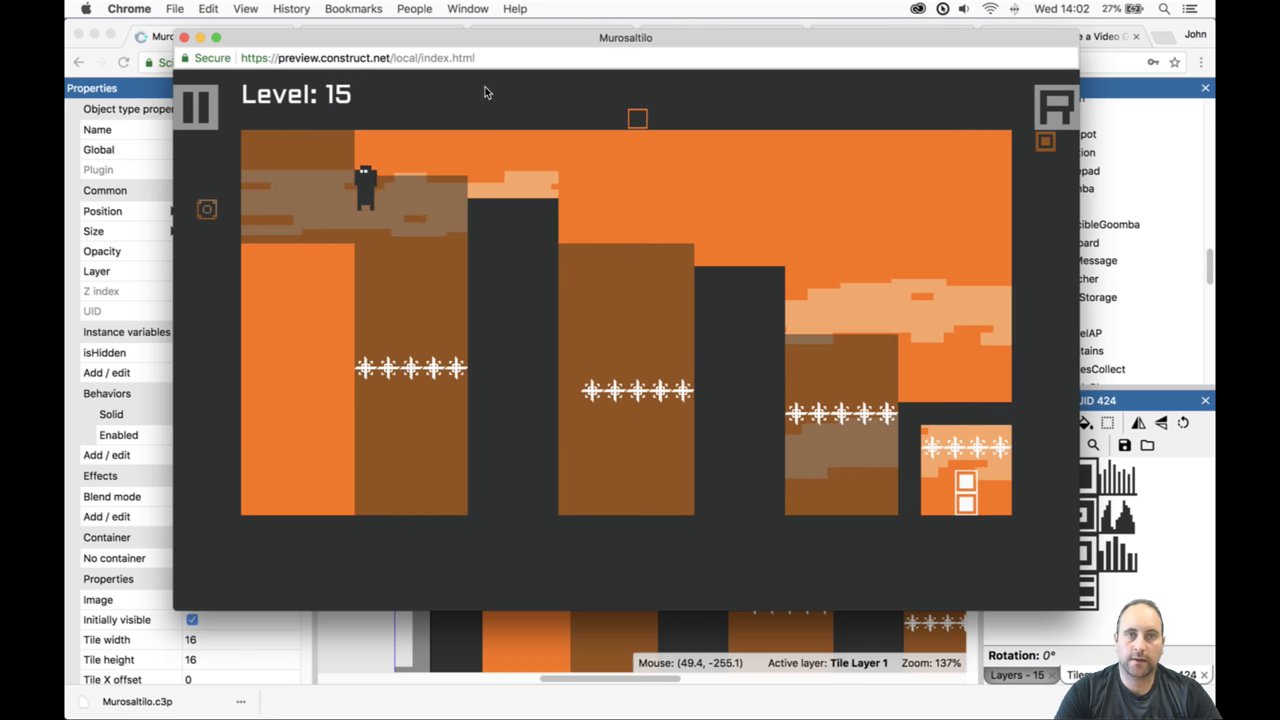
click(184, 37)
ctrl+scroll(697, 530, down, 3)
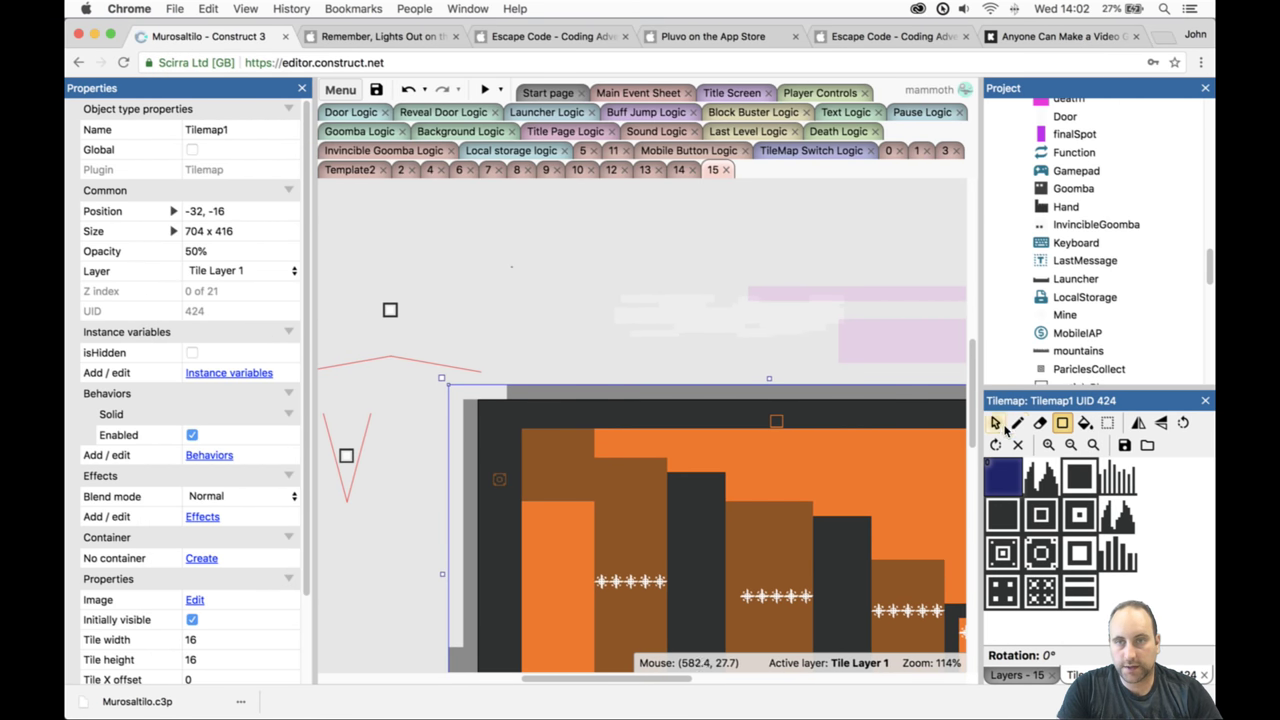
key(Escape)
ctrl+scroll(697, 482, up, 6)
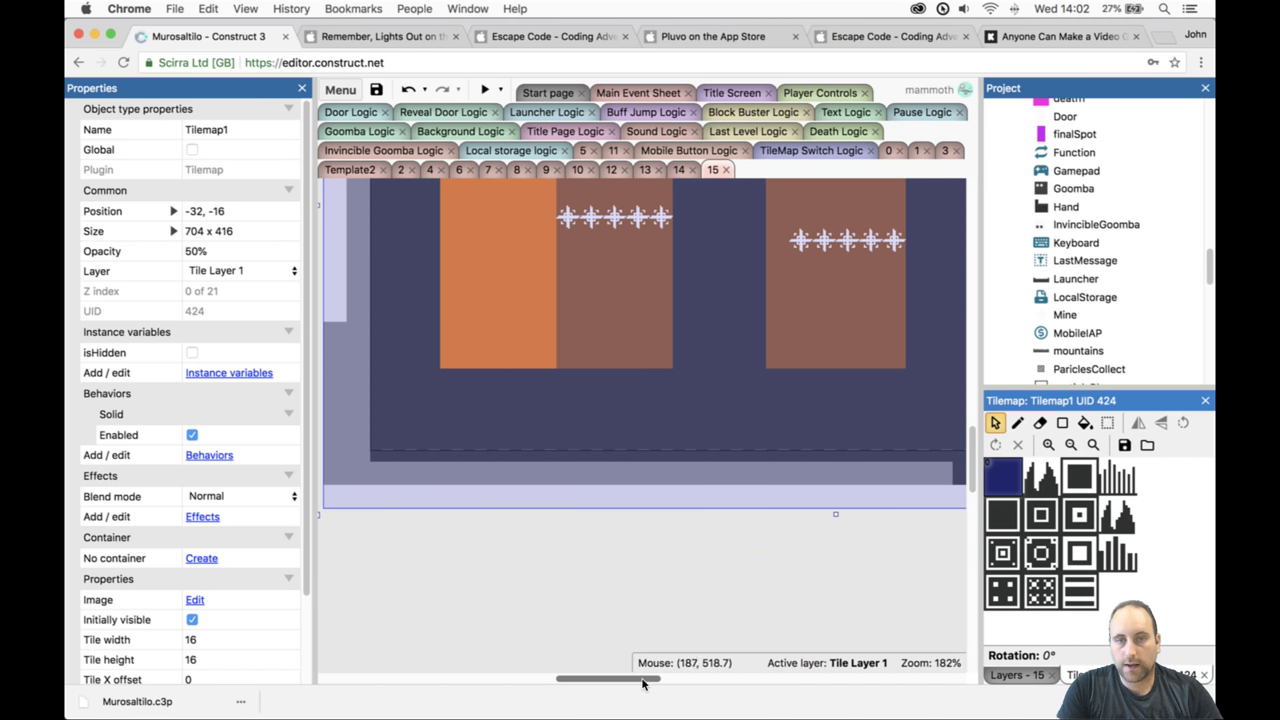
drag(651, 680, 695, 680)
scroll(747, 413, up, 2)
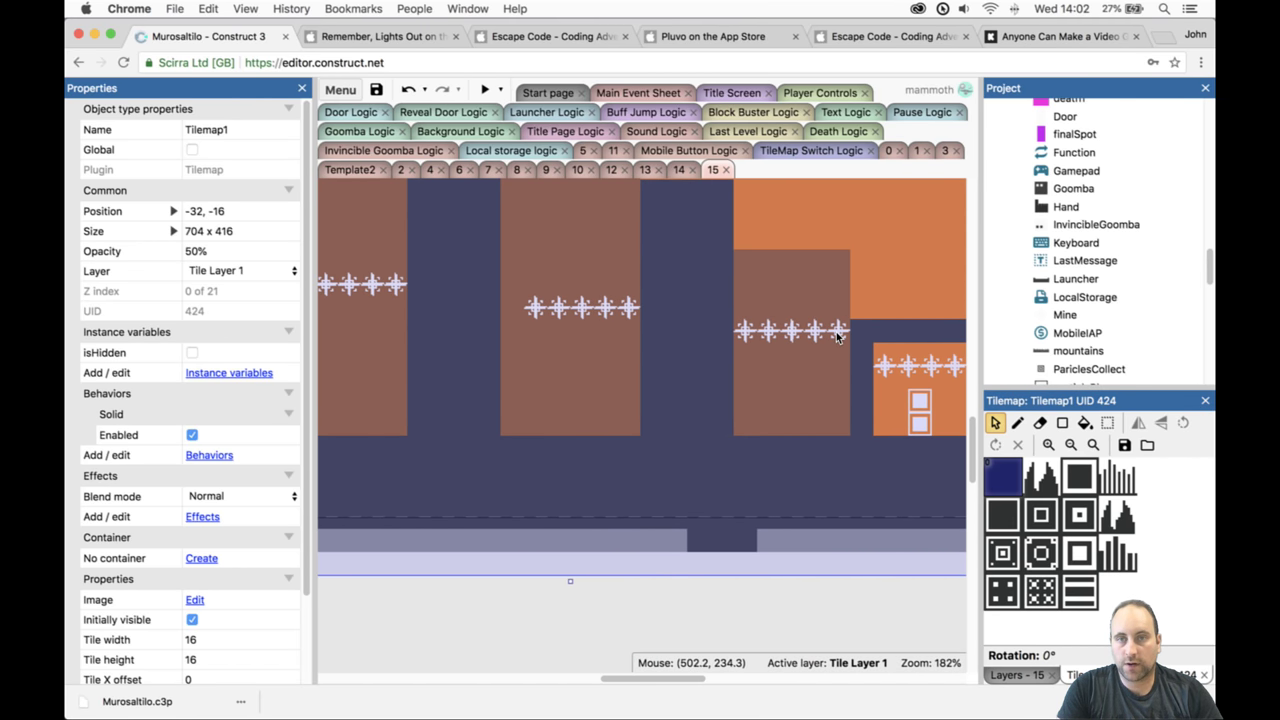
Move the row-end and middle-row mines up and down into a staggered pattern.
drag(838, 337, 745, 365)
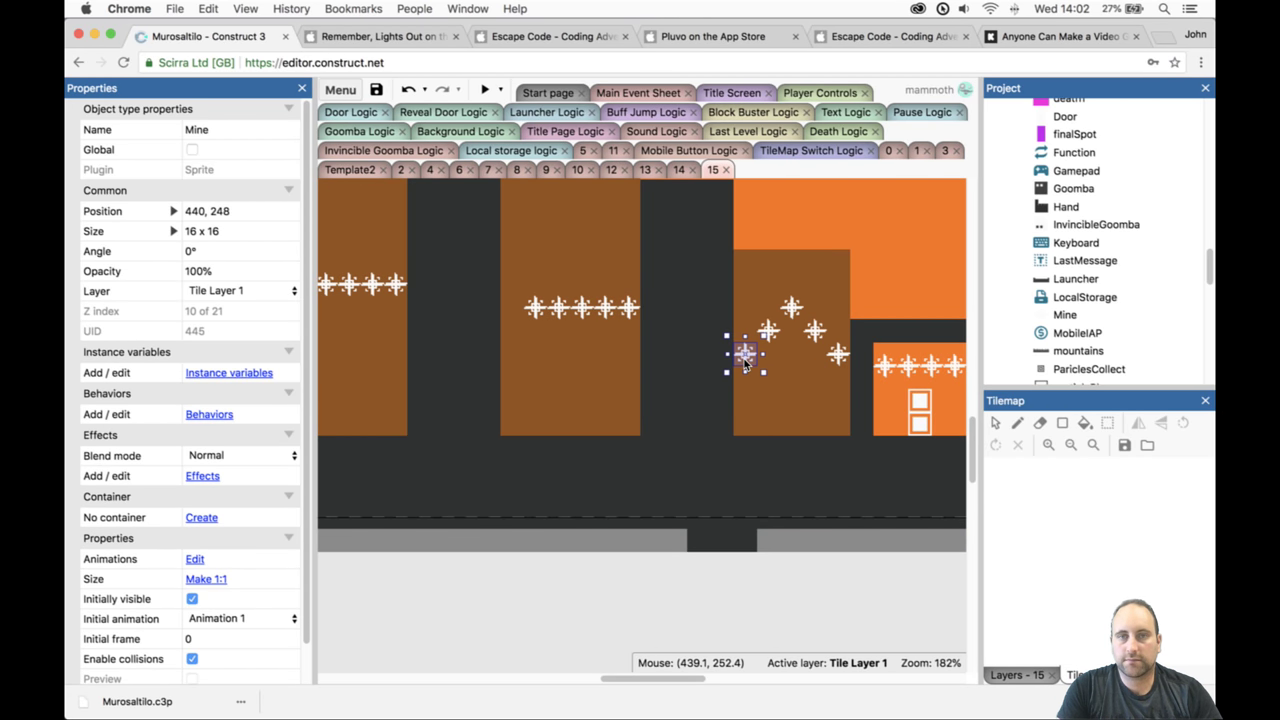
click(625, 308)
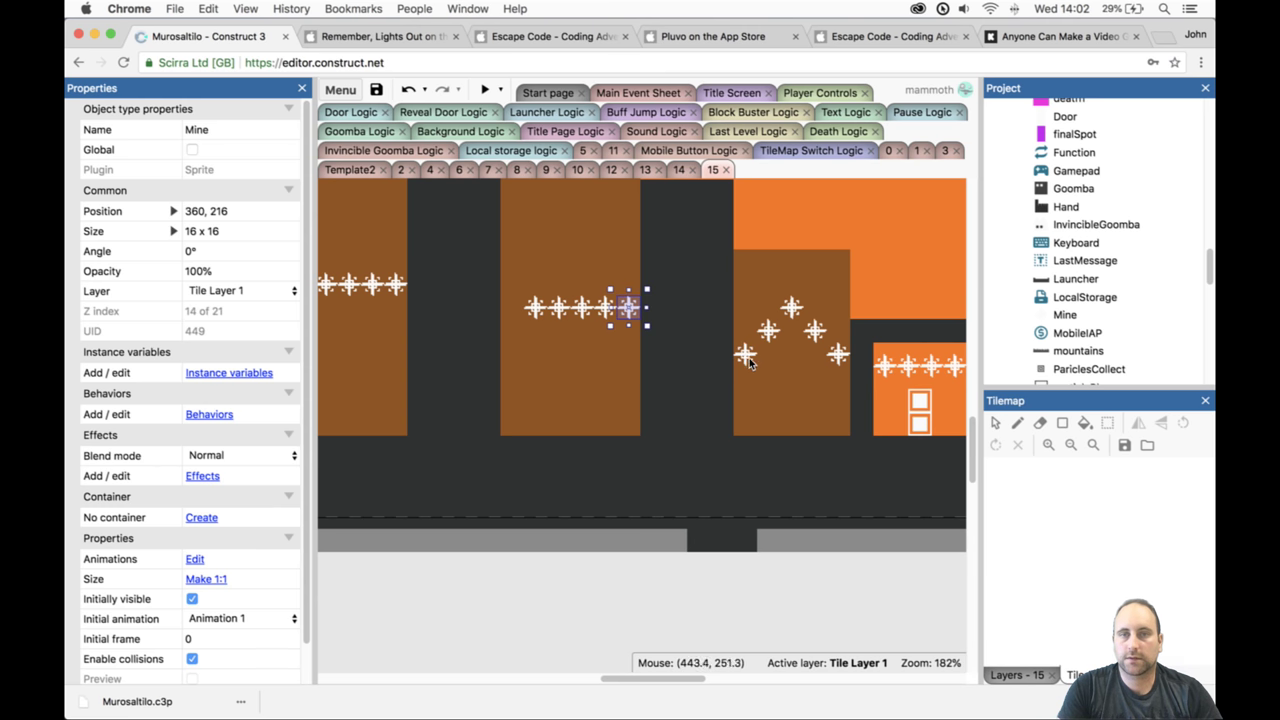
mouse_move(749, 363)
mouse_down()
mouse_move(749, 328)
mouse_move(743, 365)
mouse_up()
click(580, 305)
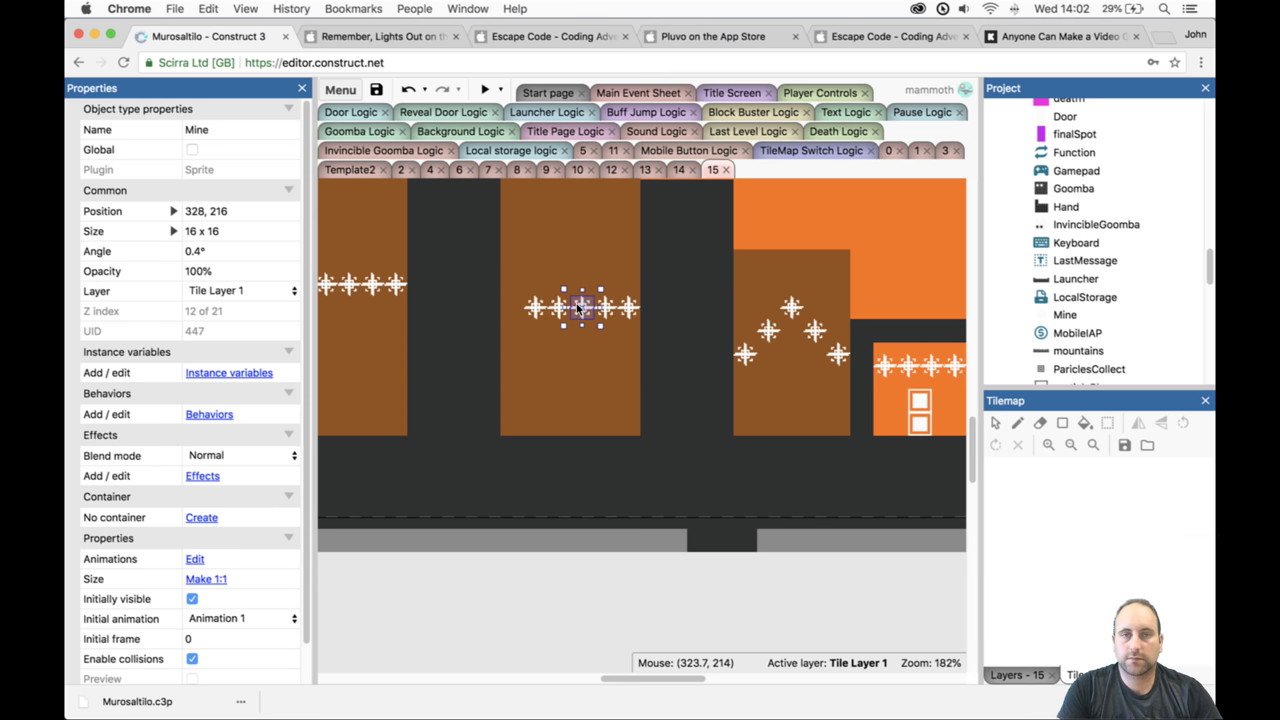
scroll(578, 306, up, 2)
drag(580, 369, 579, 310)
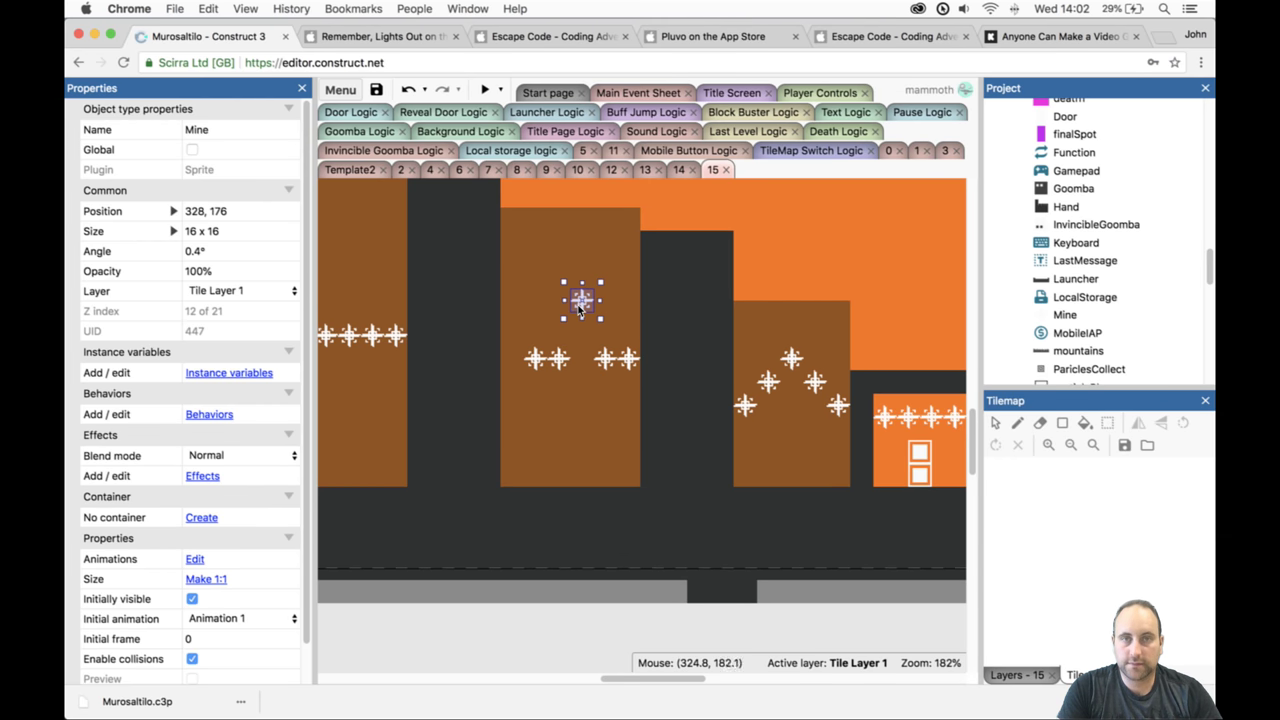
drag(555, 364, 518, 325)
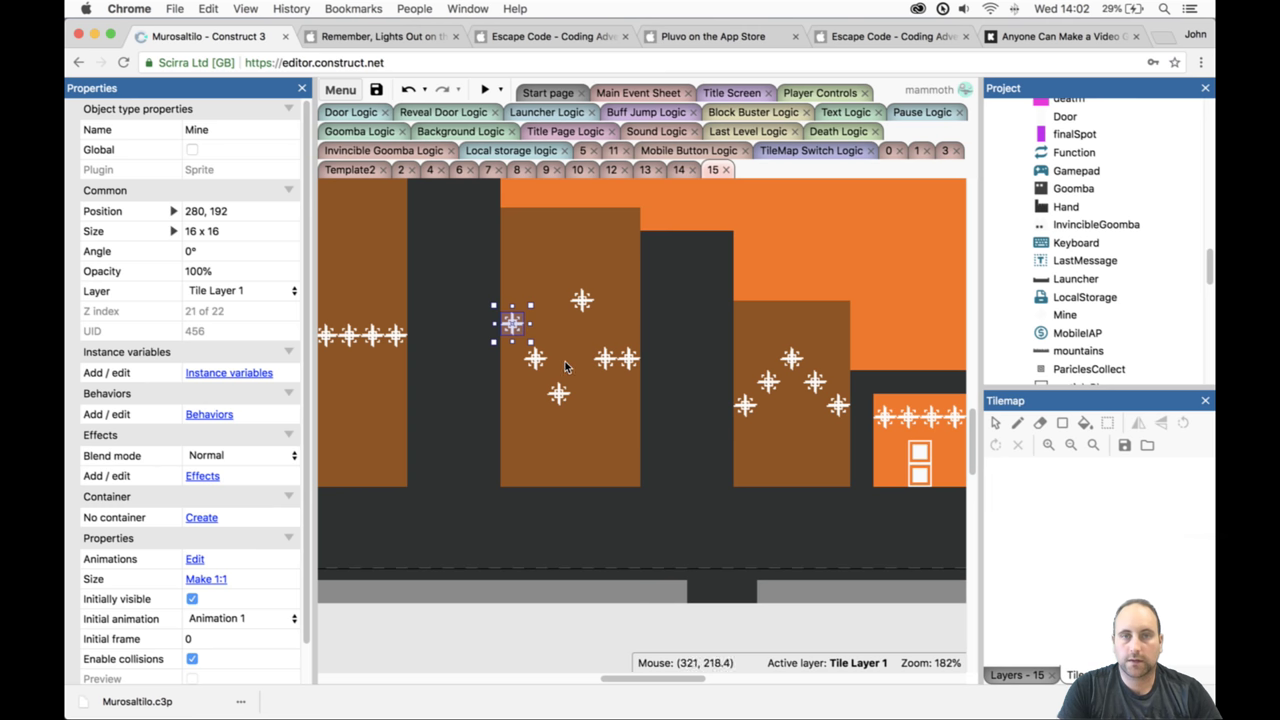
drag(620, 367, 561, 427)
drag(537, 363, 538, 372)
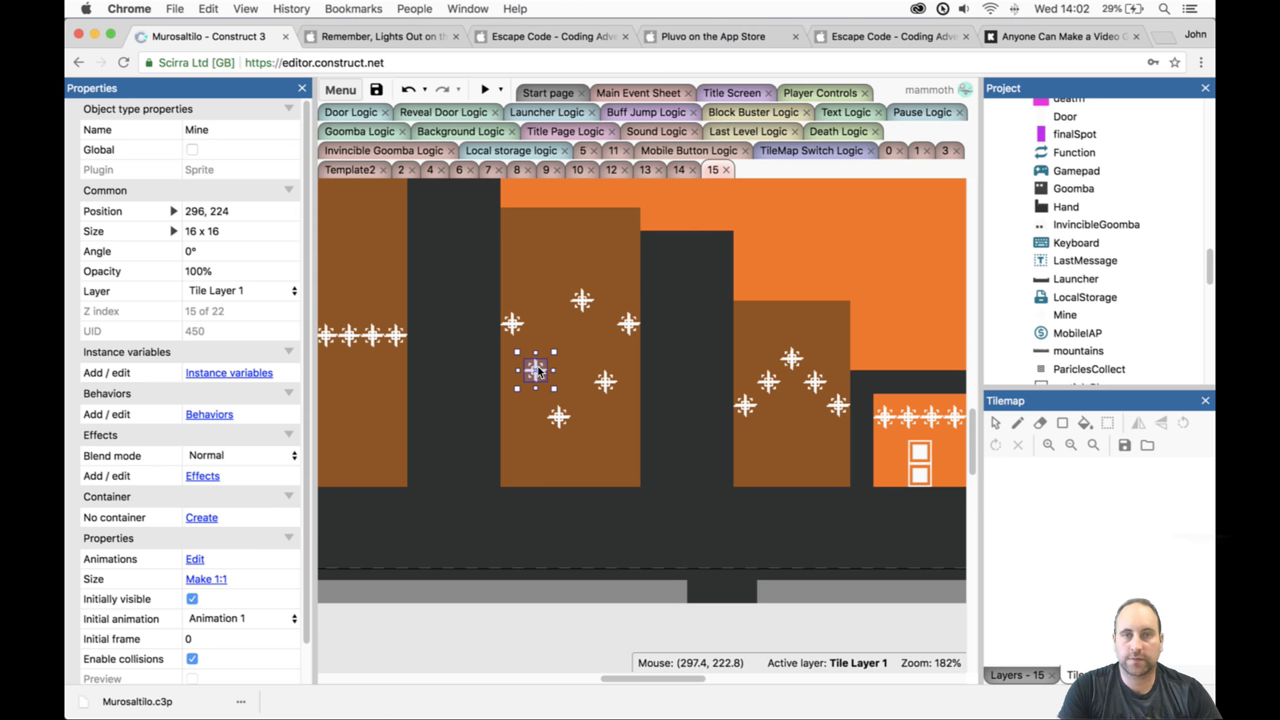
Duplicate two mines into the dark gap and shift other mines into diagonal lines.
ctrl+drag(633, 327, 686, 365)
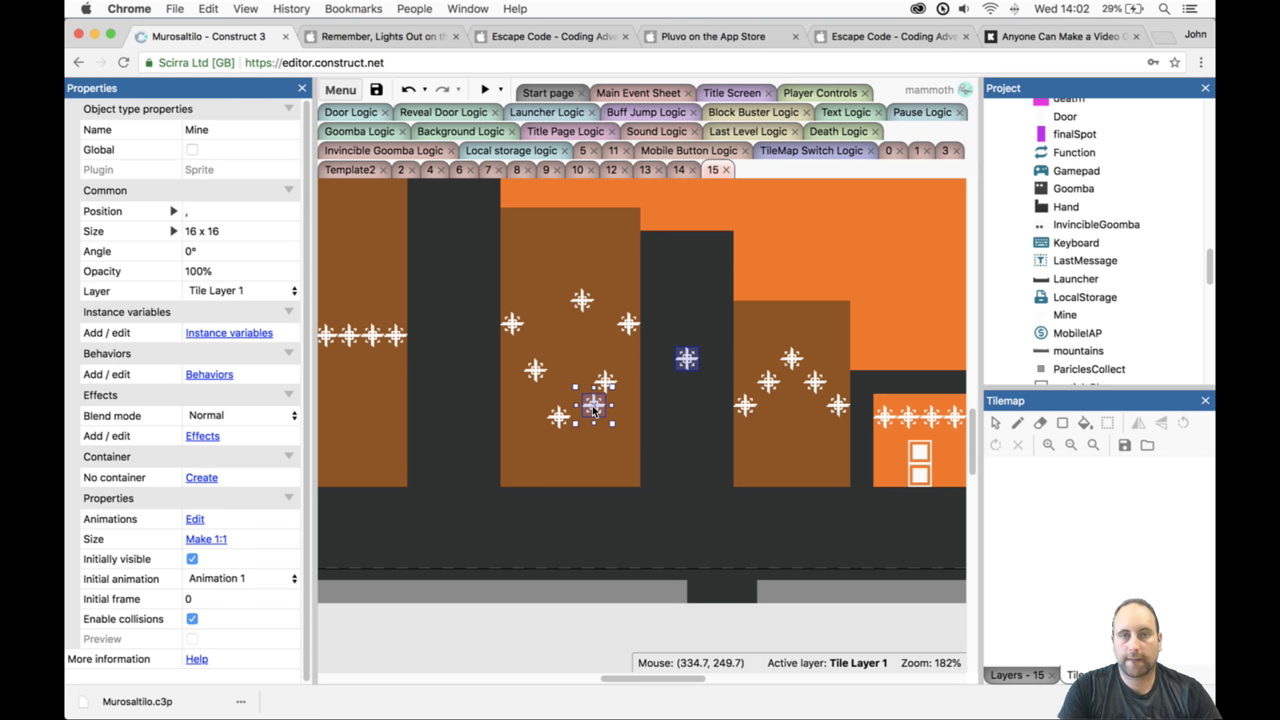
drag(593, 408, 652, 408)
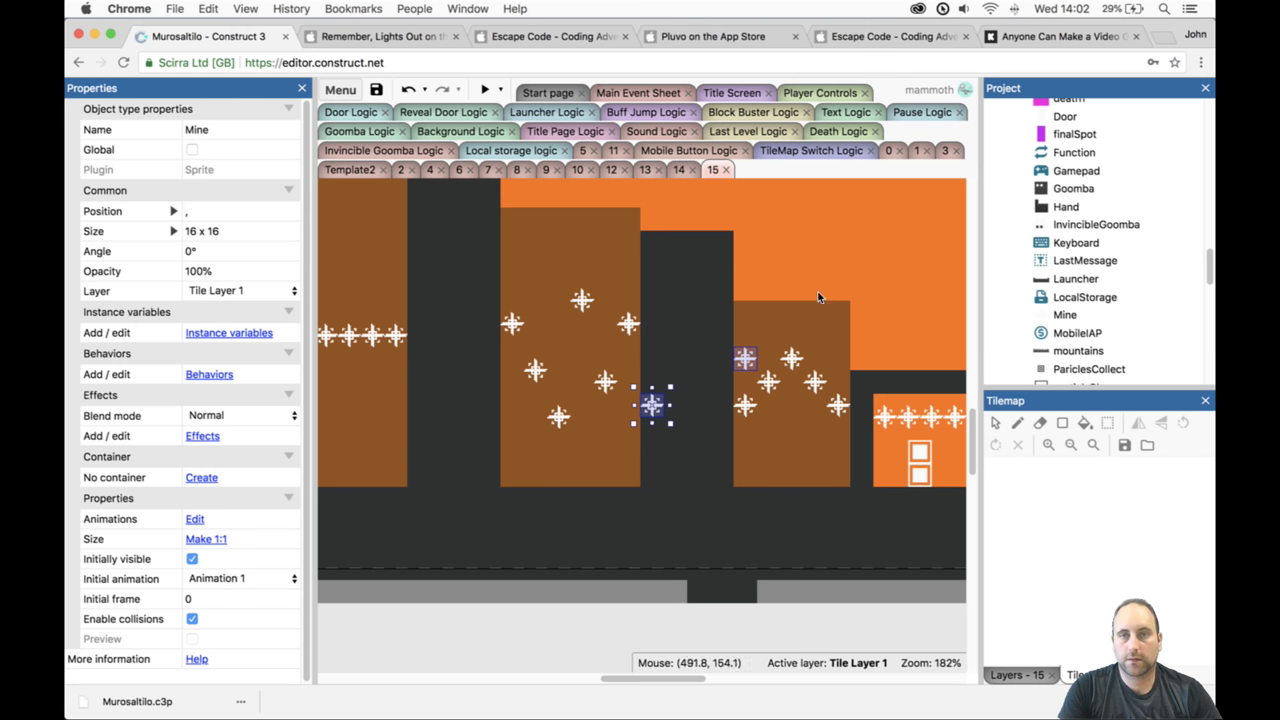
click(786, 632)
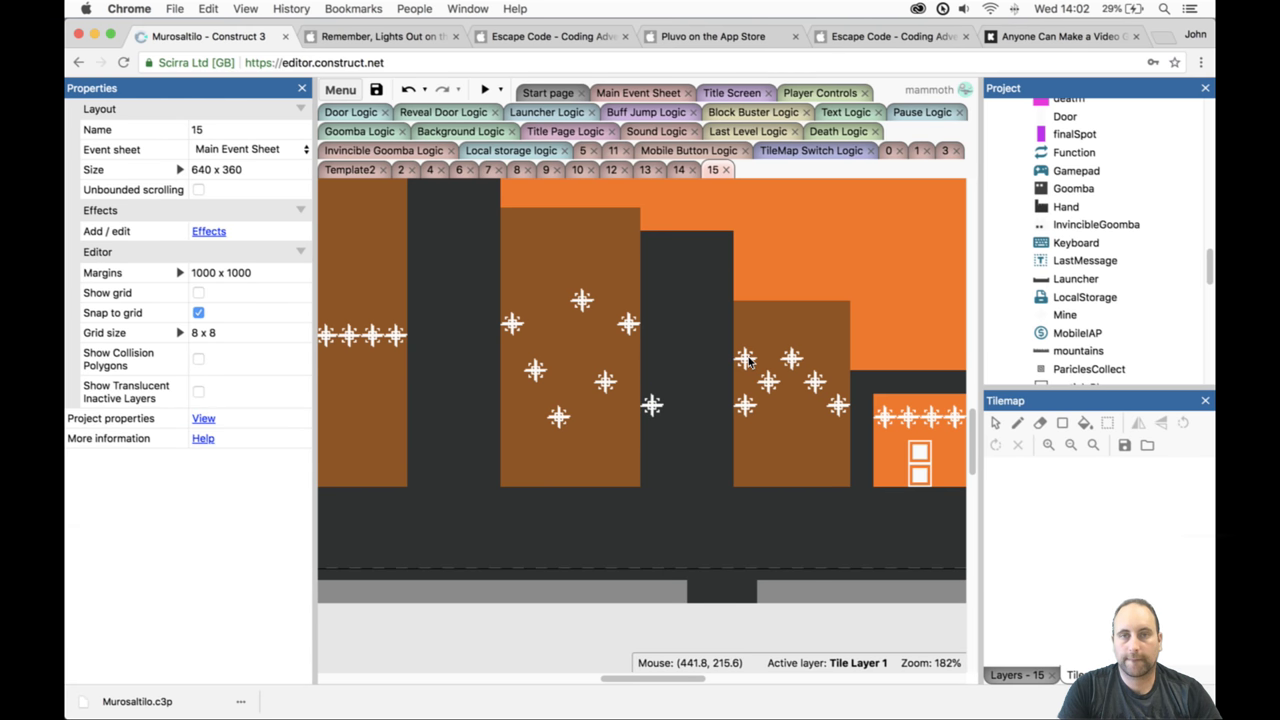
drag(746, 361, 724, 436)
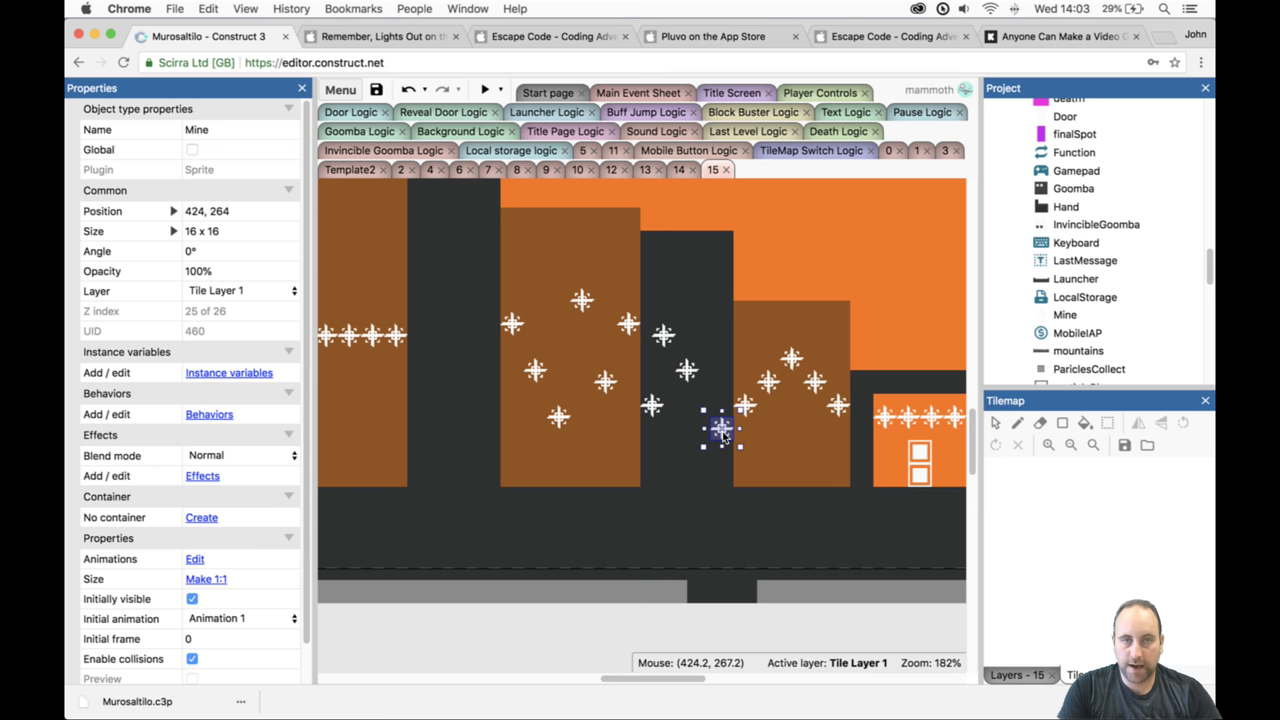
ctrl+drag(395, 336, 488, 289)
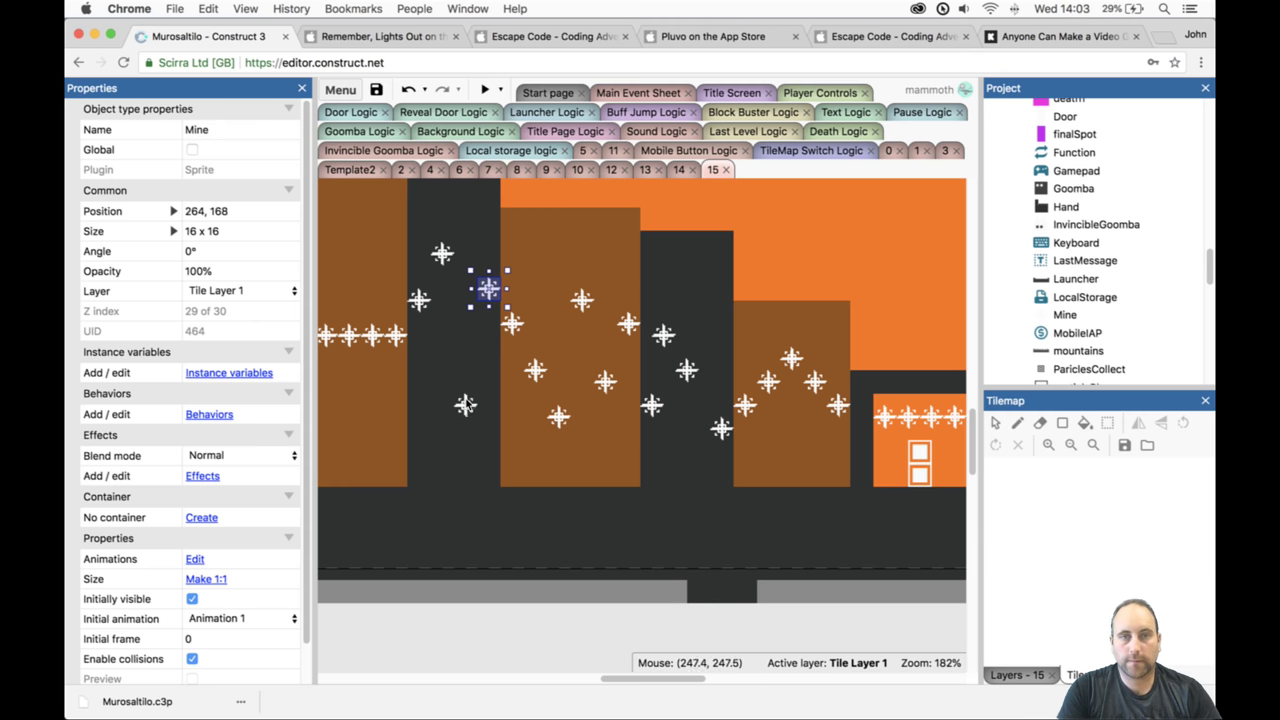
drag(465, 405, 453, 371)
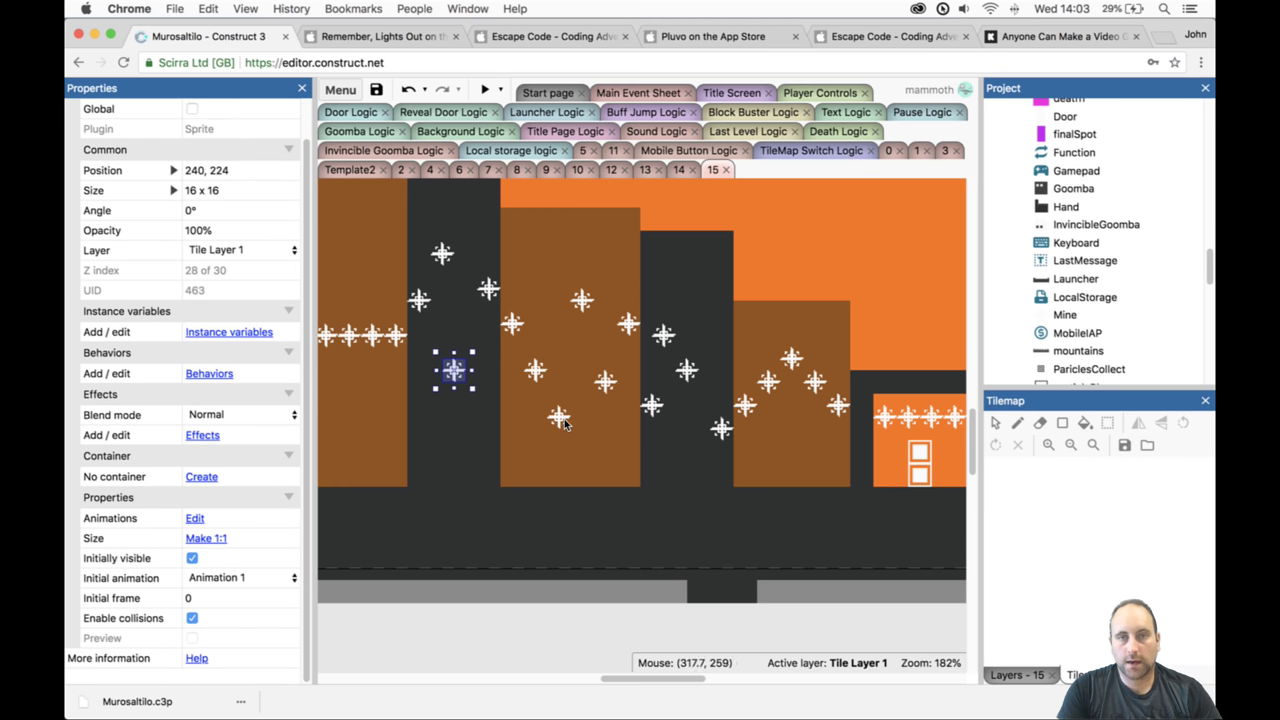
drag(564, 424, 545, 298)
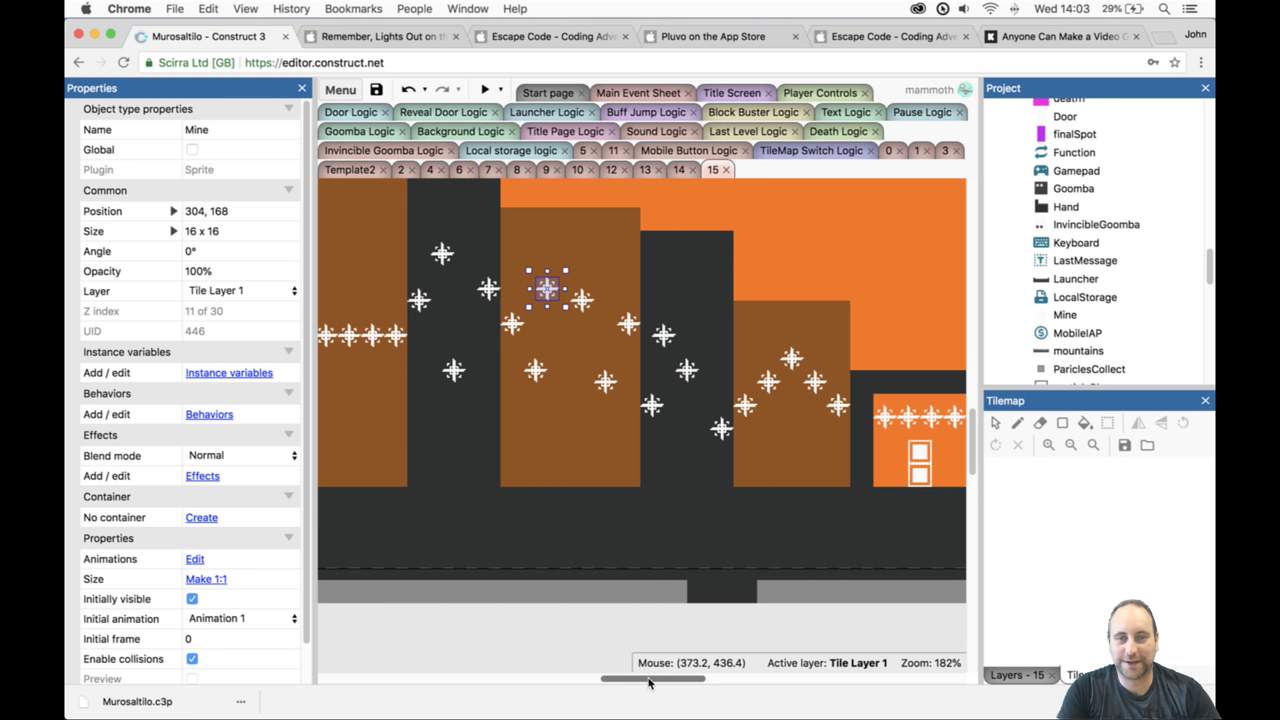
drag(649, 683, 622, 683)
scroll(541, 452, up, 5)
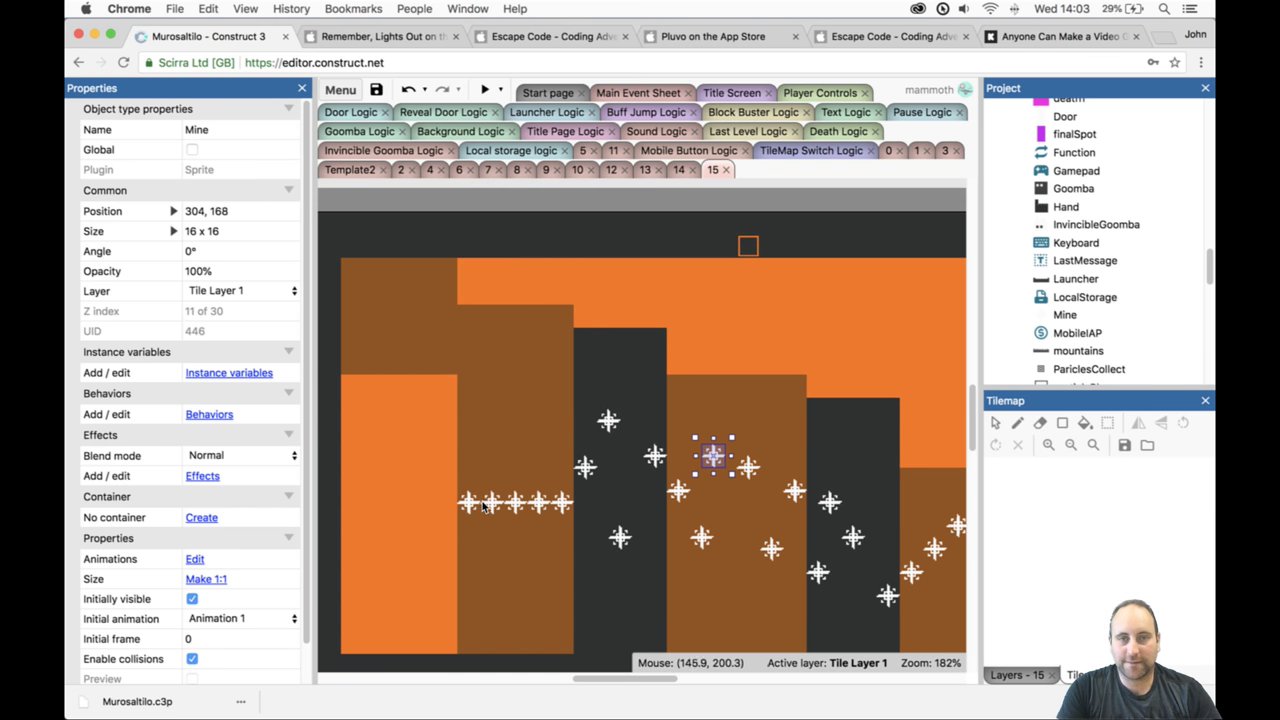
Raise and lower two left-row mines to finish the diagonal, then preview the level.
drag(476, 505, 562, 402)
drag(539, 497, 541, 575)
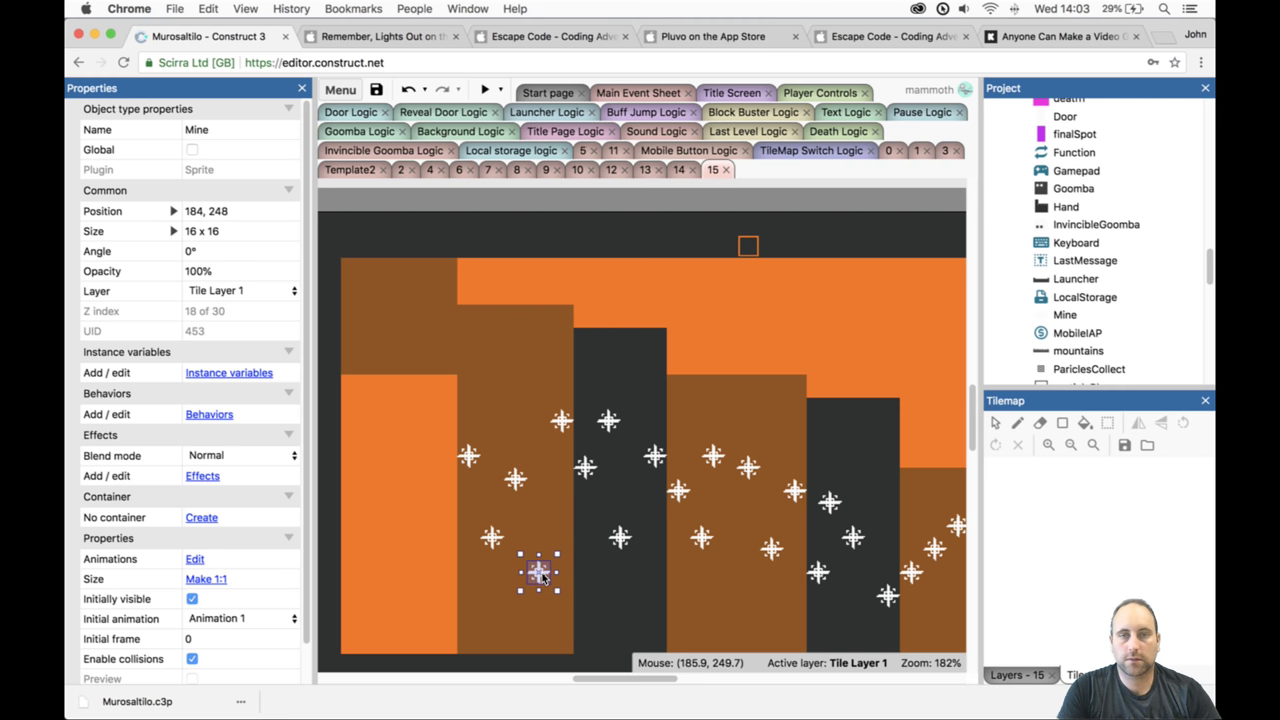
click(484, 91)
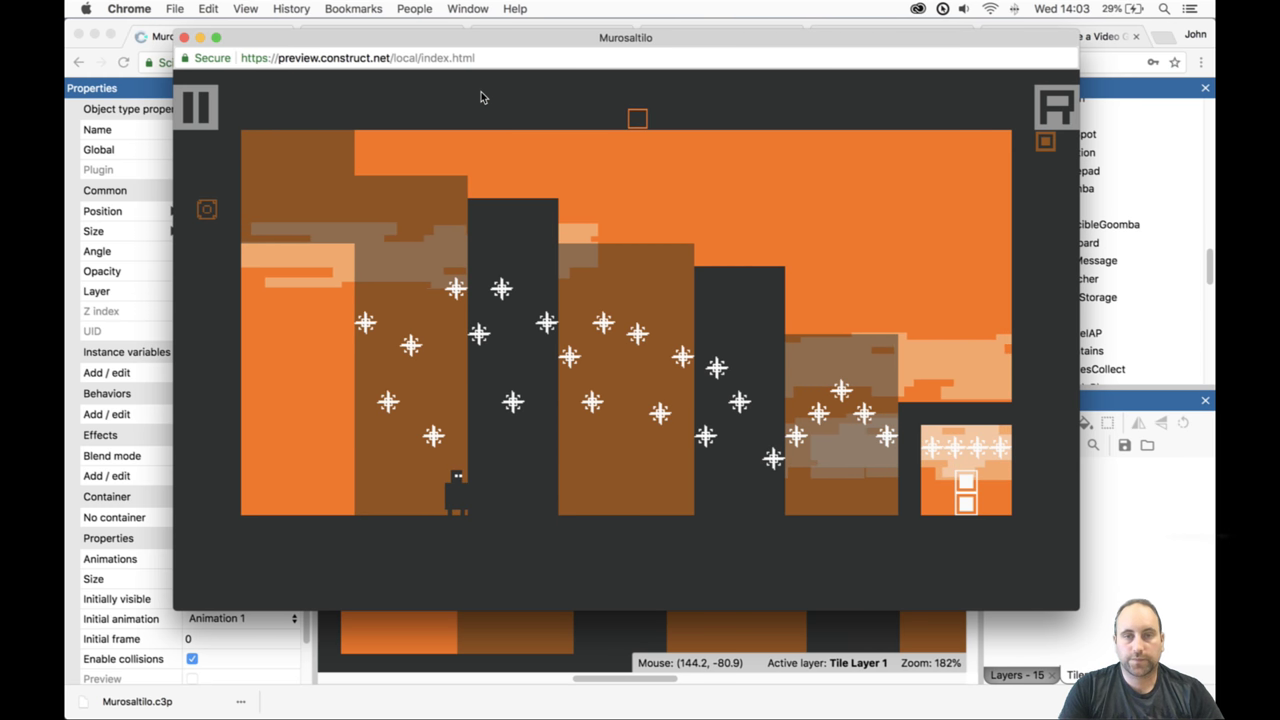
Erase the bottom row of brown Tilemap1 pillar tiles with a 2x2 eraser brush.
click(184, 37)
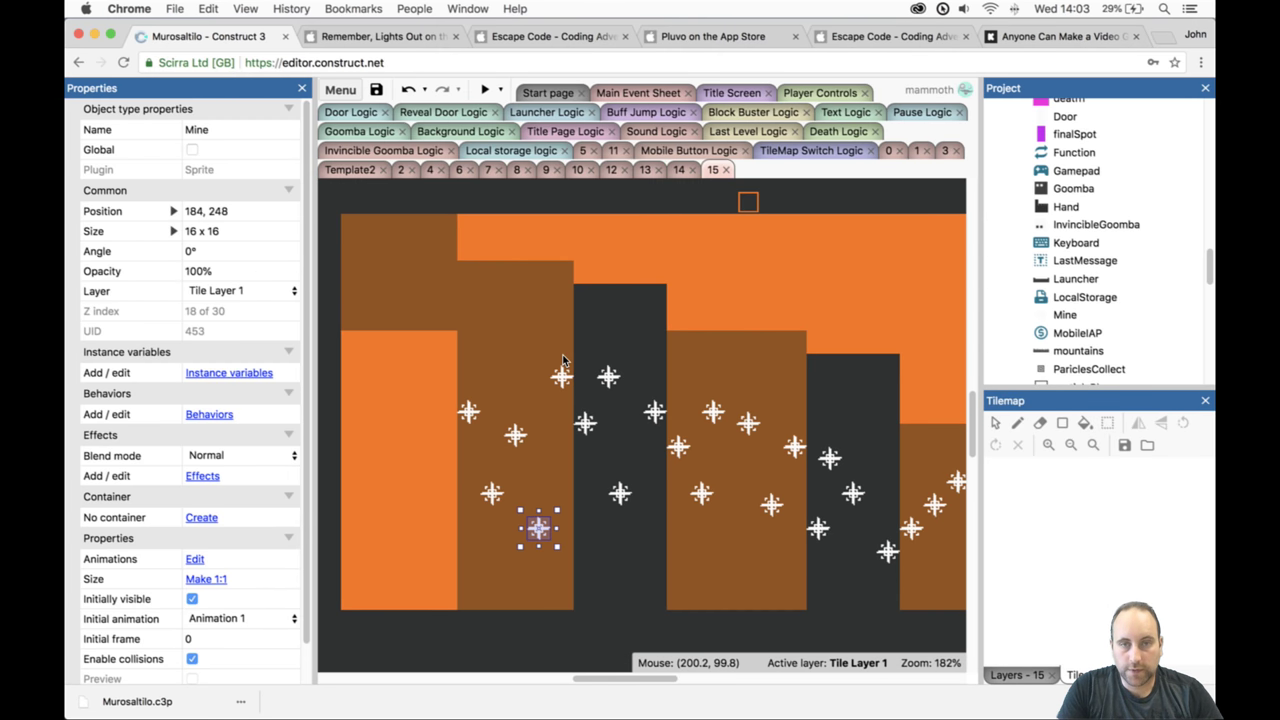
scroll(628, 520, down, 2)
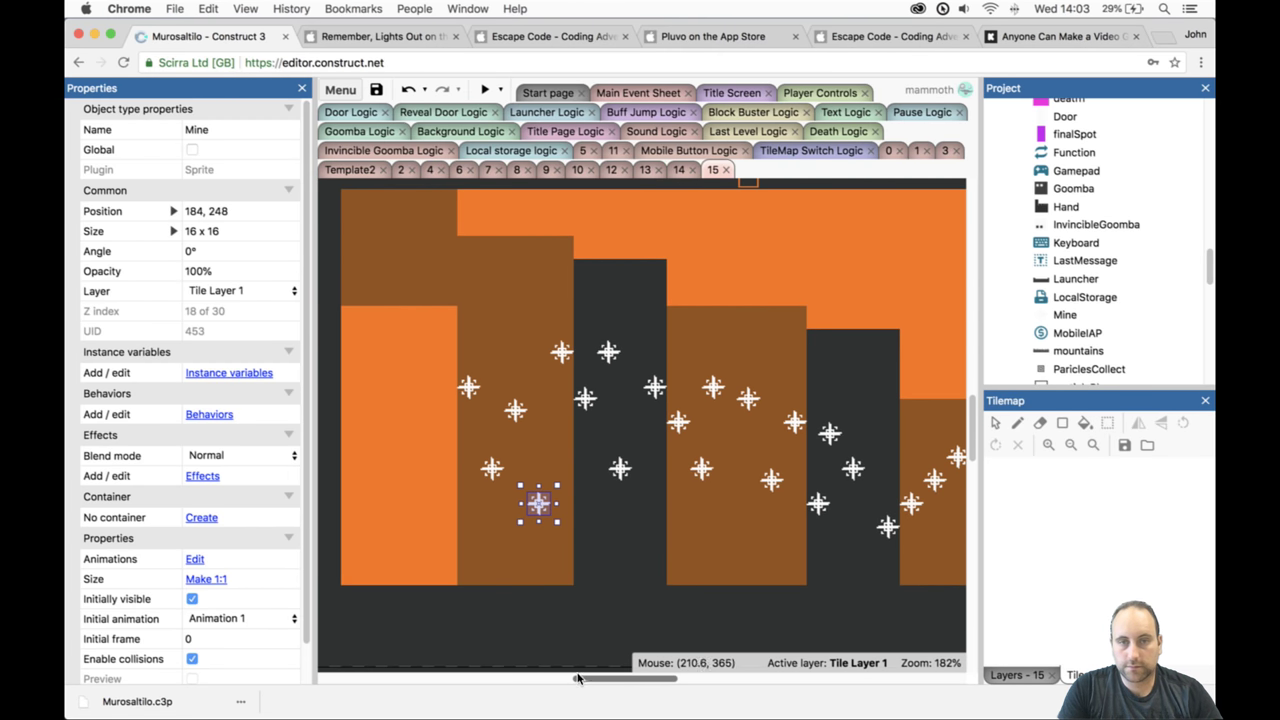
mouse_move(579, 679)
mouse_down()
mouse_move(608, 679)
mouse_move(595, 681)
mouse_up()
click(835, 589)
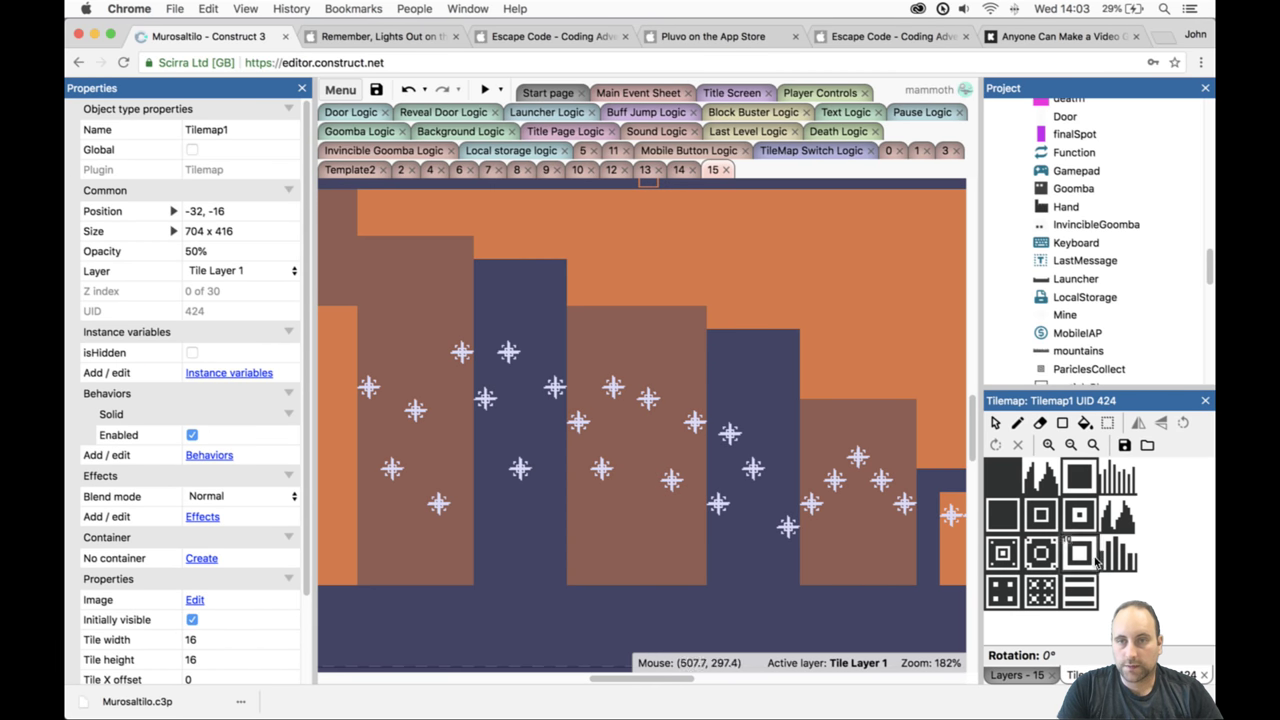
click(1040, 422)
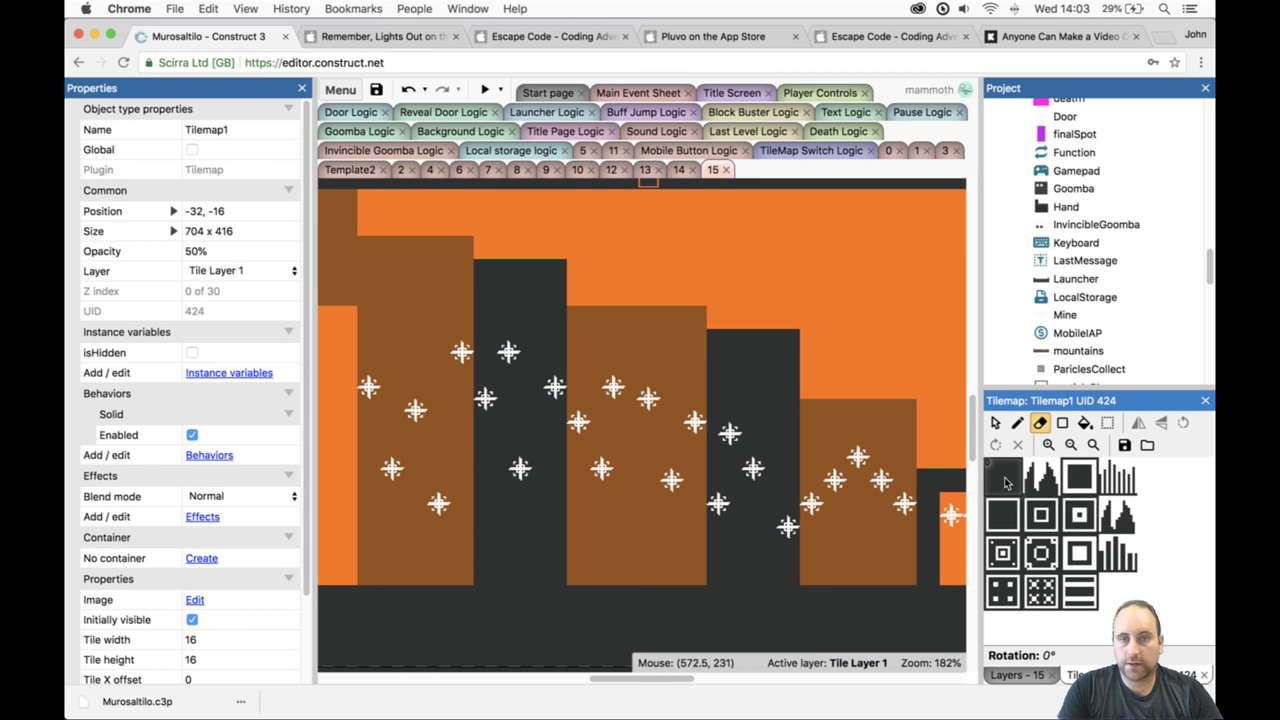
drag(1004, 481, 1040, 516)
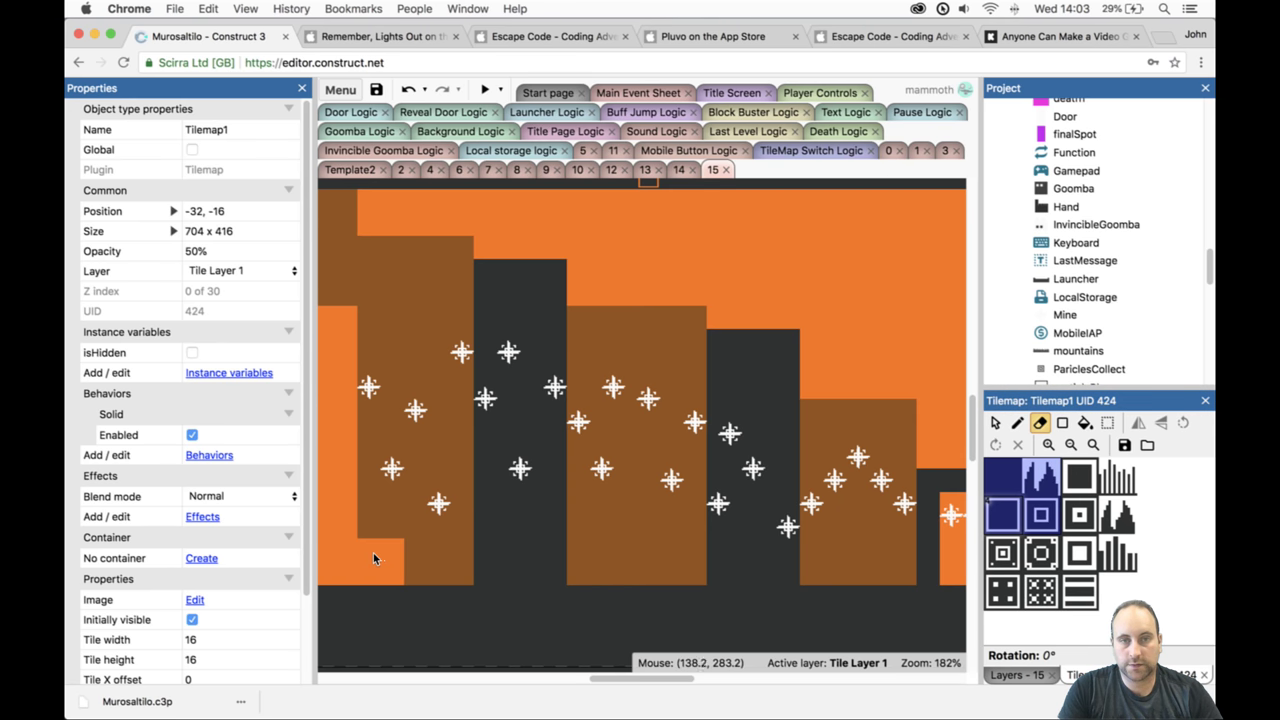
mouse_move(373, 552)
mouse_down()
mouse_move(803, 550)
mouse_move(831, 562)
mouse_up()
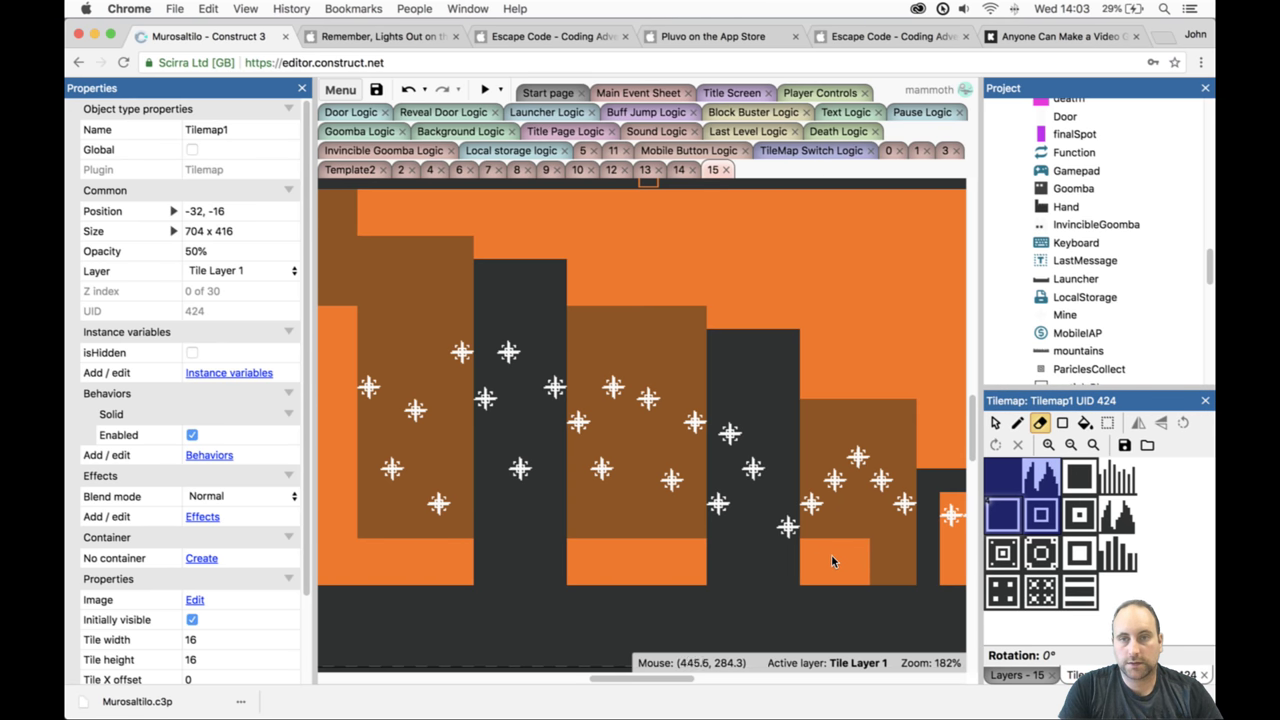
click(488, 90)
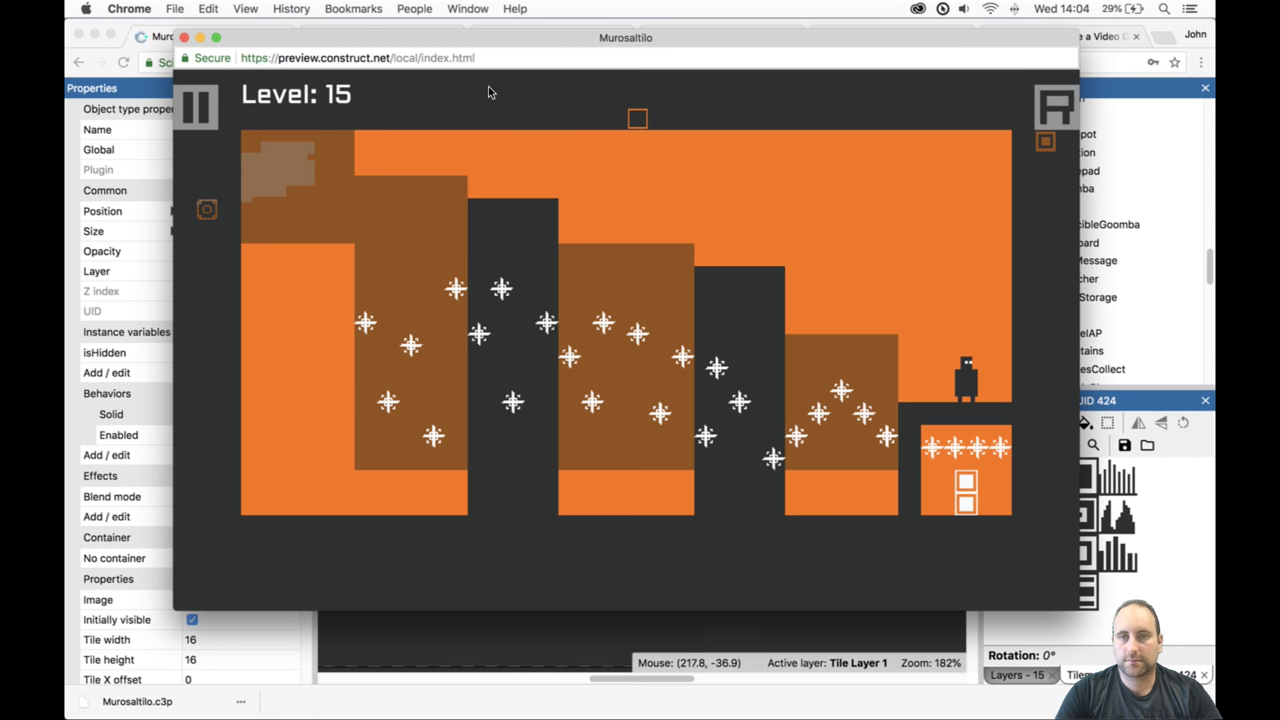
key(Left)
key(Up)
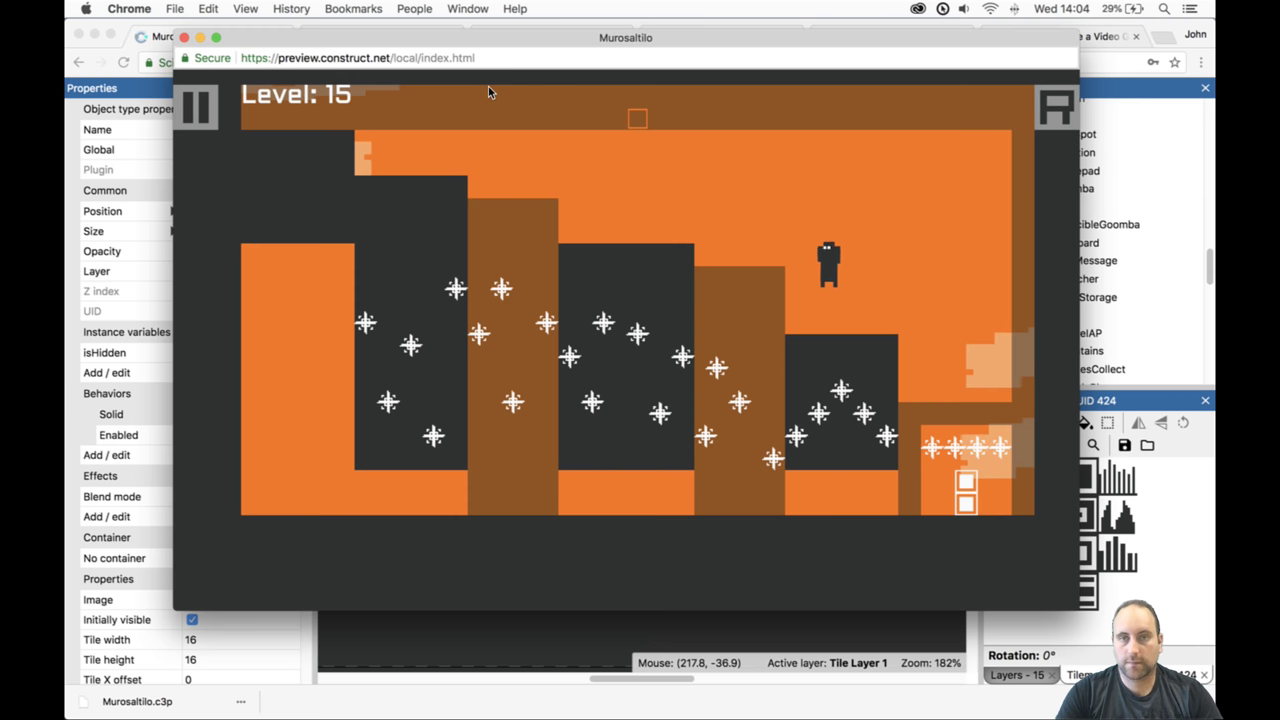
key(Up)
key(Up)
key(Up)
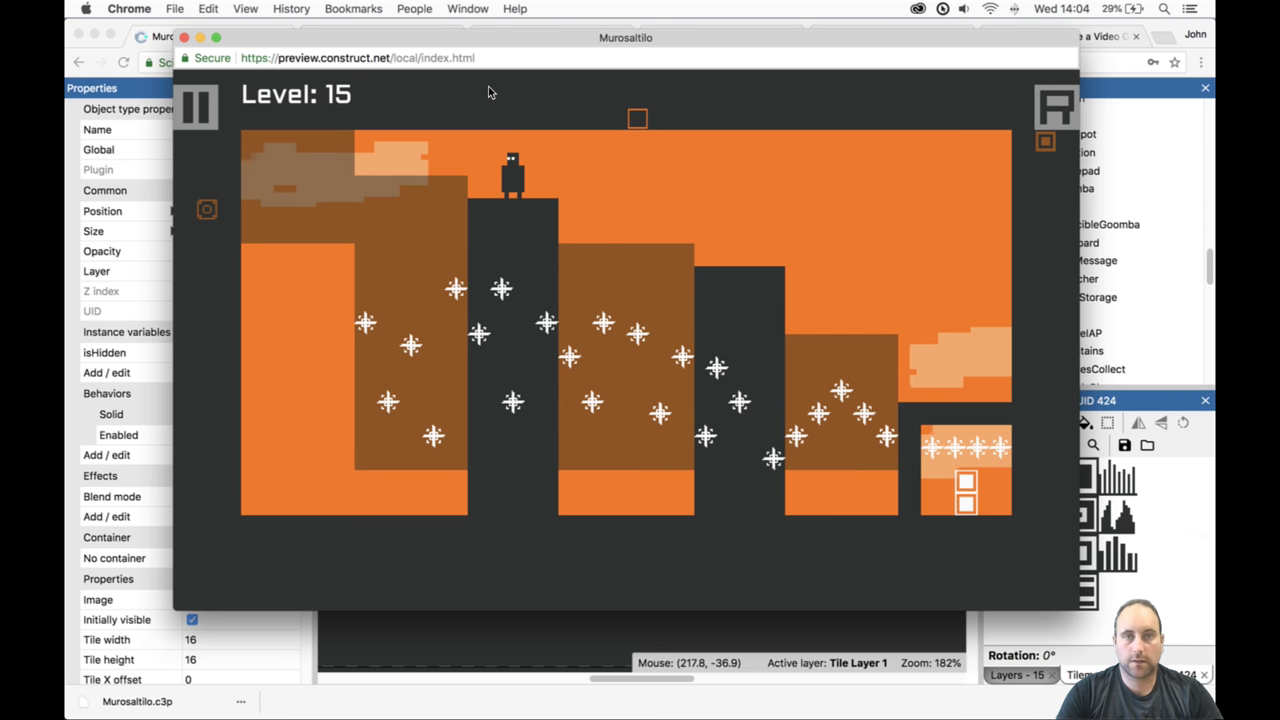
key(Up)
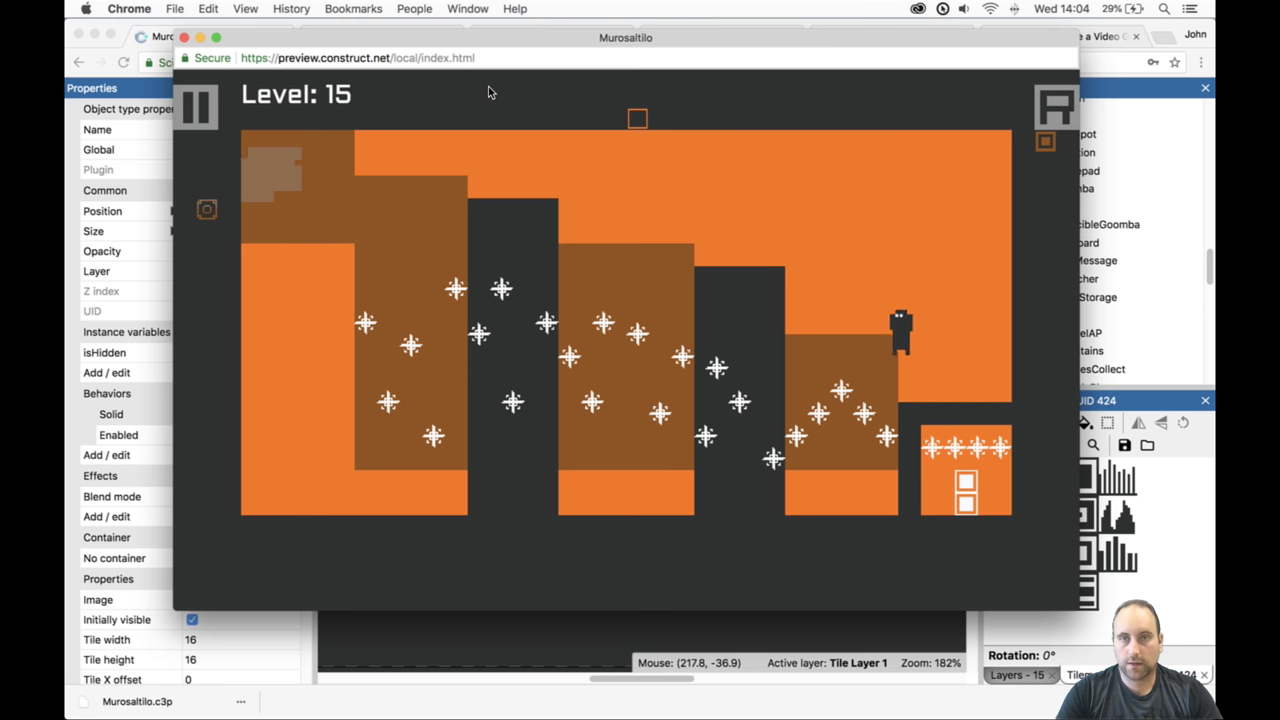
key(Up)
key(Left)
key(Up)
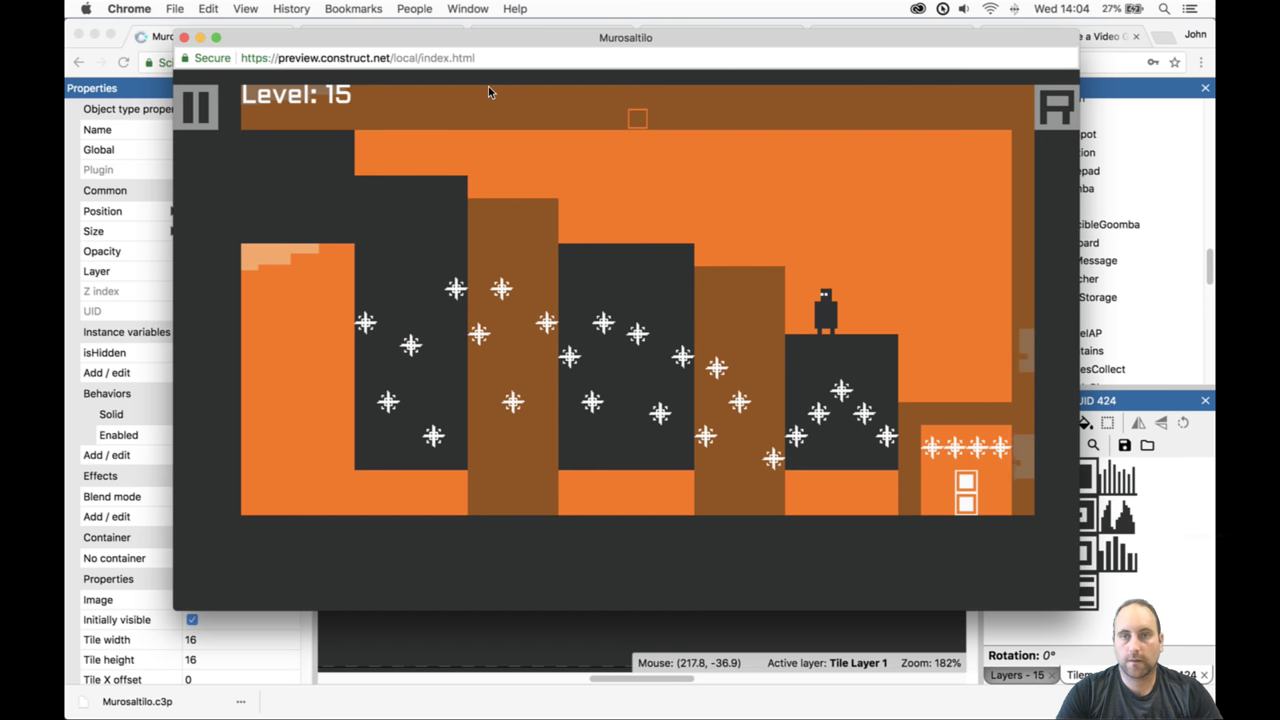
key(Left)
key(Up)
key(Up)
key(Up)
key(Up)
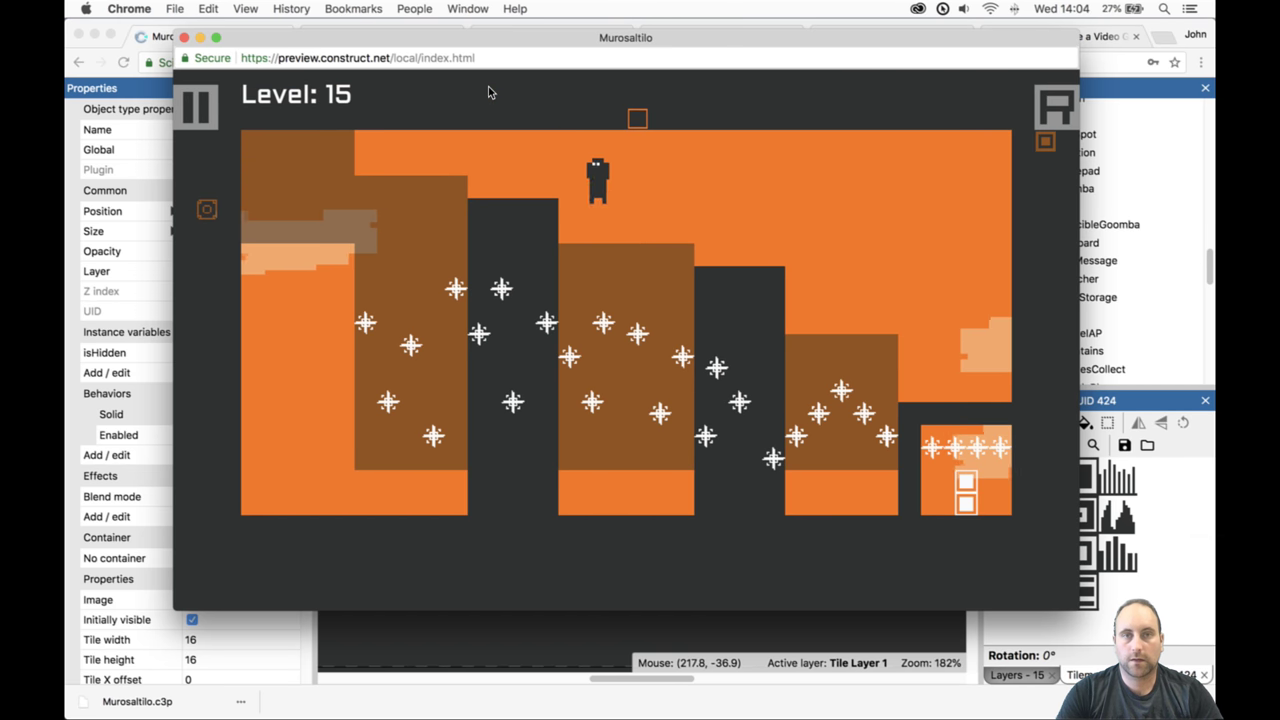
key(Left)
key(Up)
key(Up)
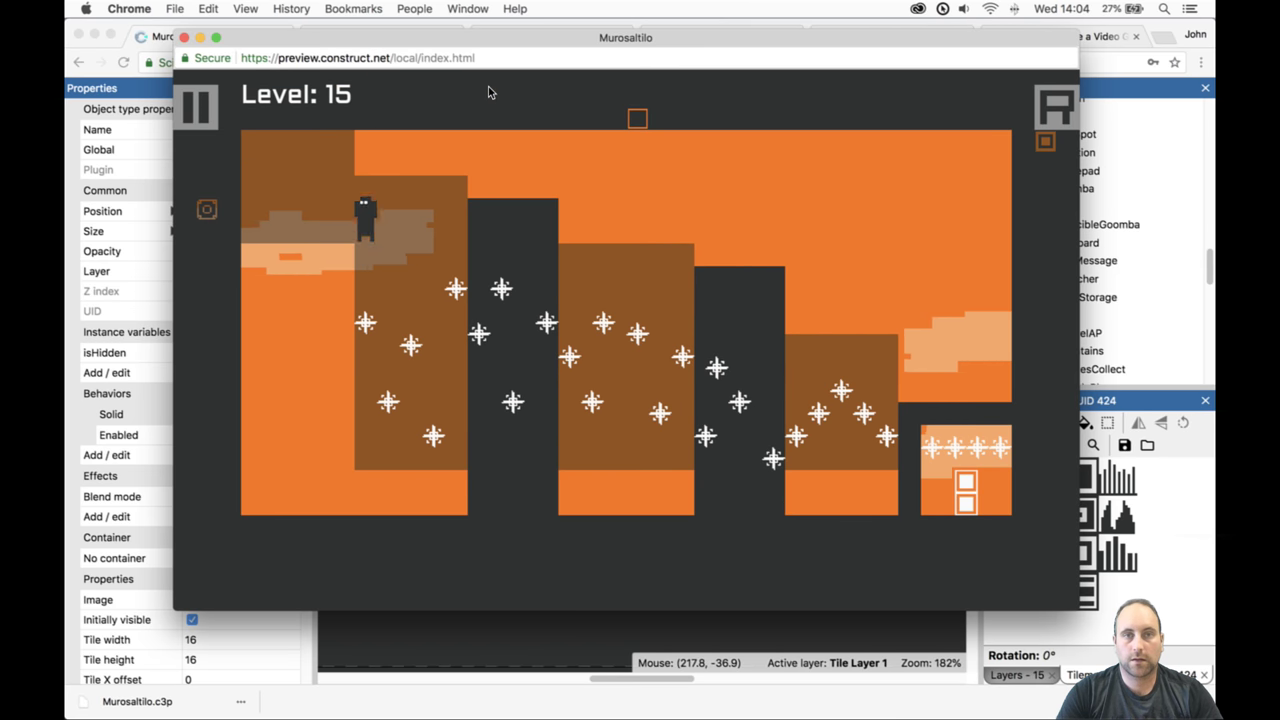
key(Right)
key(Up)
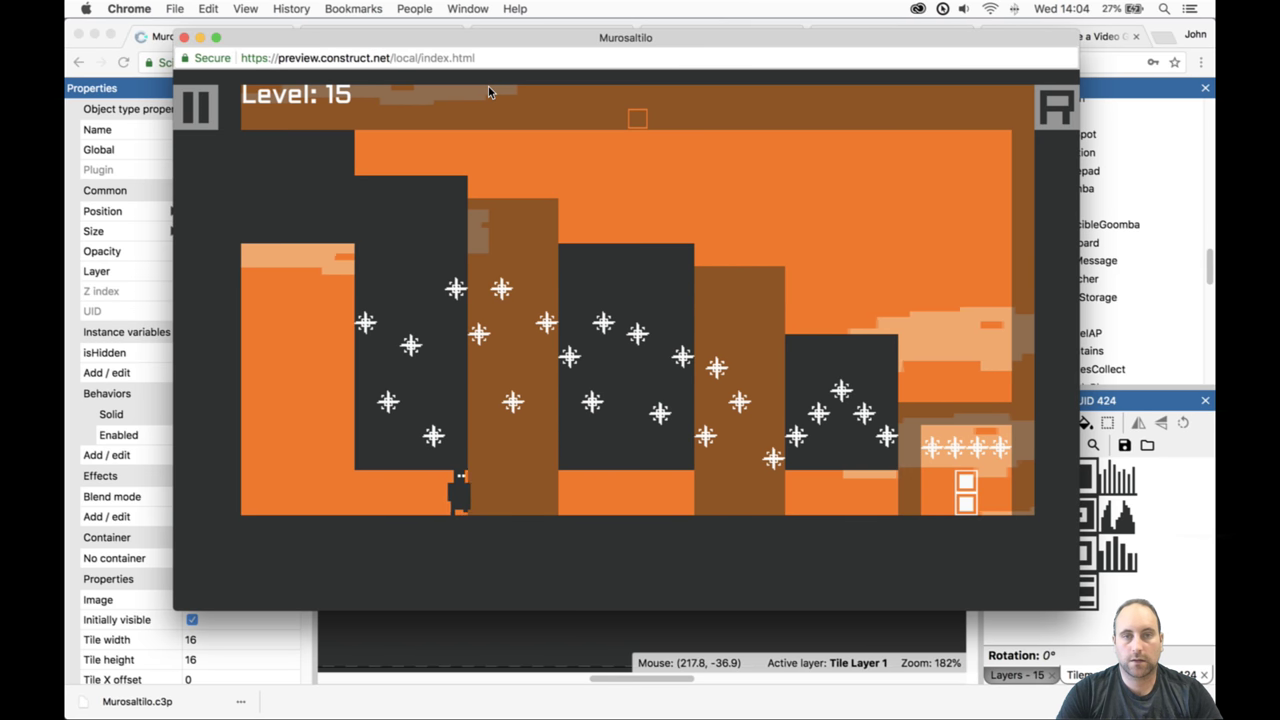
key(Right)
key(Up)
key(Up)
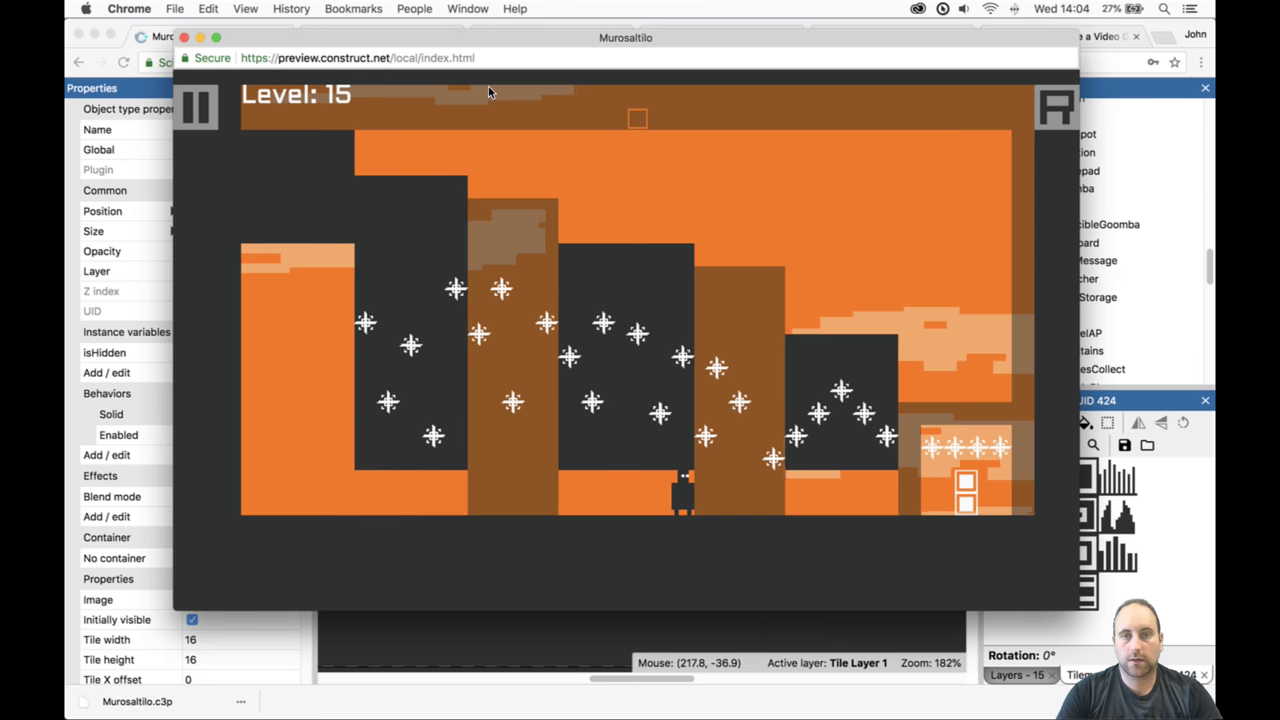
key(Right)
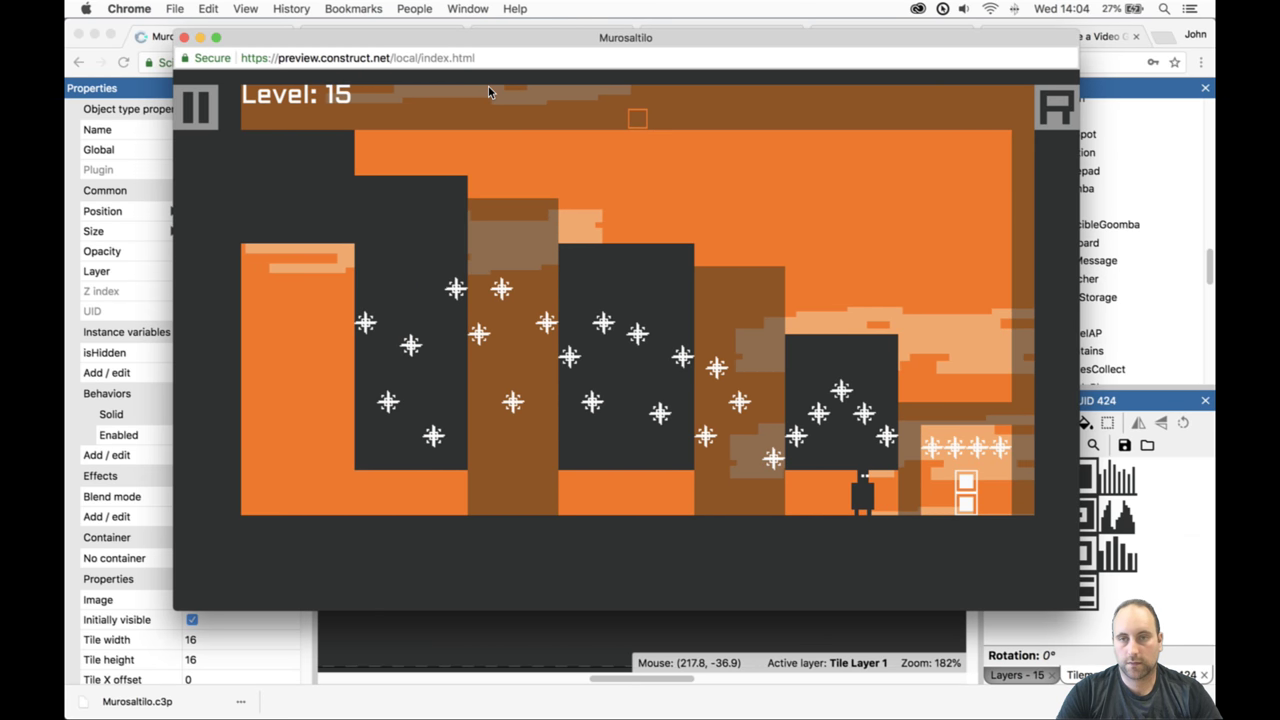
key(Right)
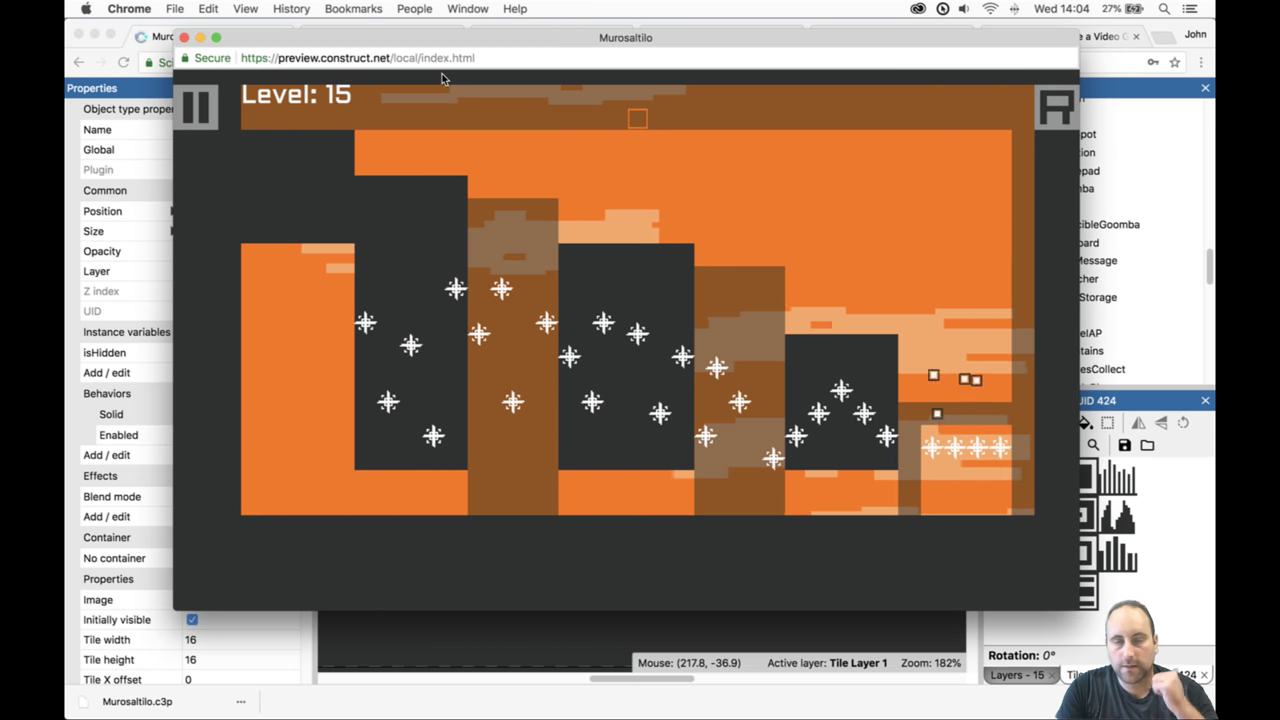
click(184, 37)
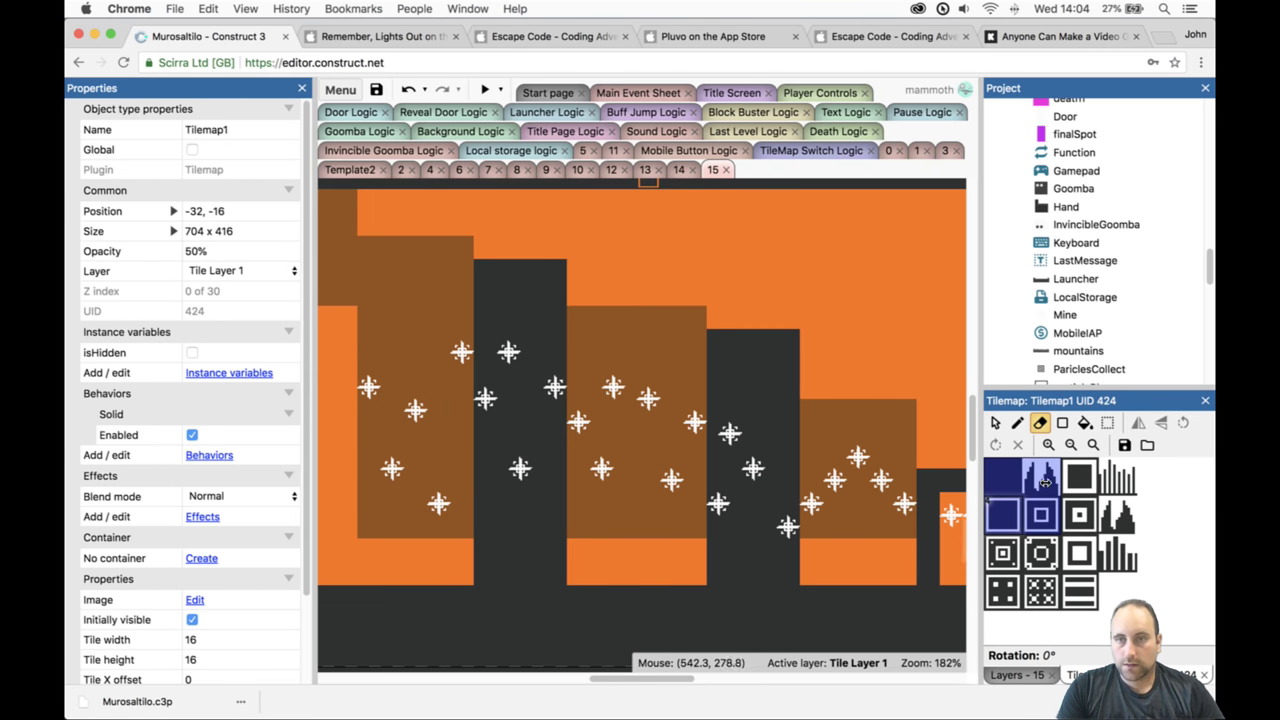
Fill two small tile rectangles beneath the pillars, including under the right brown pillar.
click(1003, 477)
click(1062, 422)
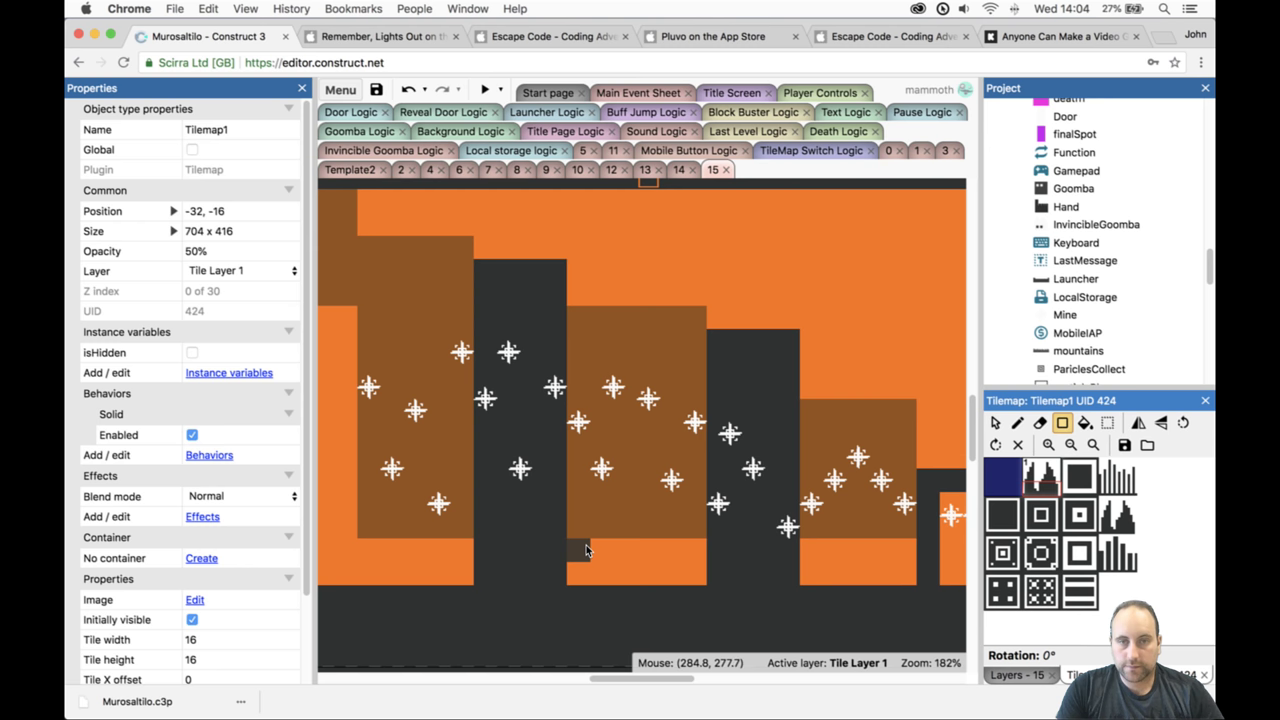
drag(598, 550, 686, 571)
drag(570, 548, 693, 571)
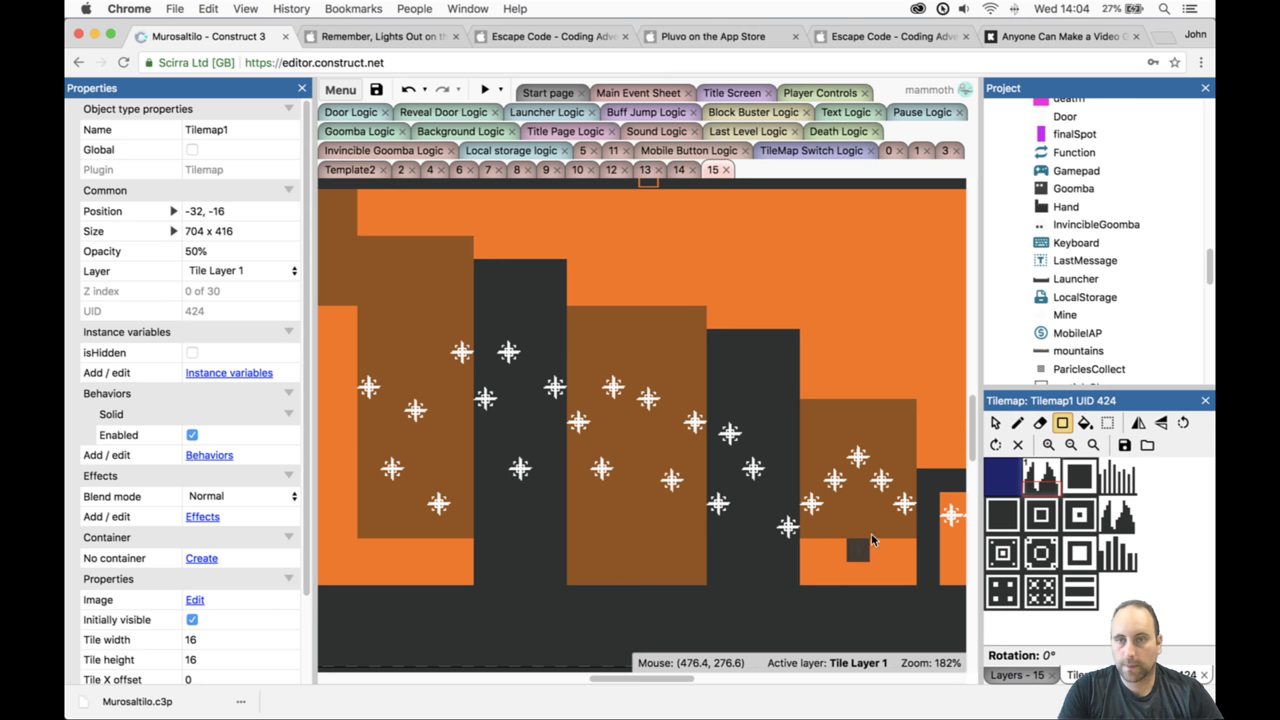
Select Tile Layer0 and its Tilemap0 for editing with the tile set shown.
click(1040, 676)
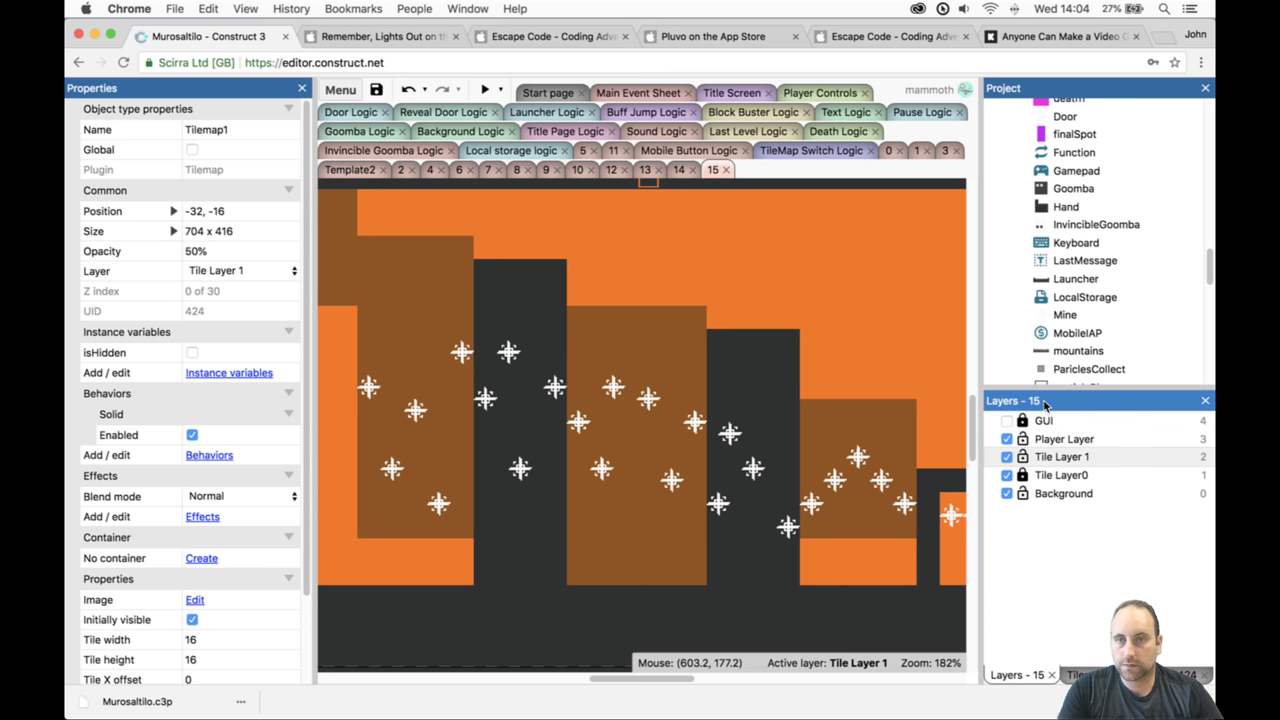
click(1040, 457)
click(1060, 475)
click(940, 562)
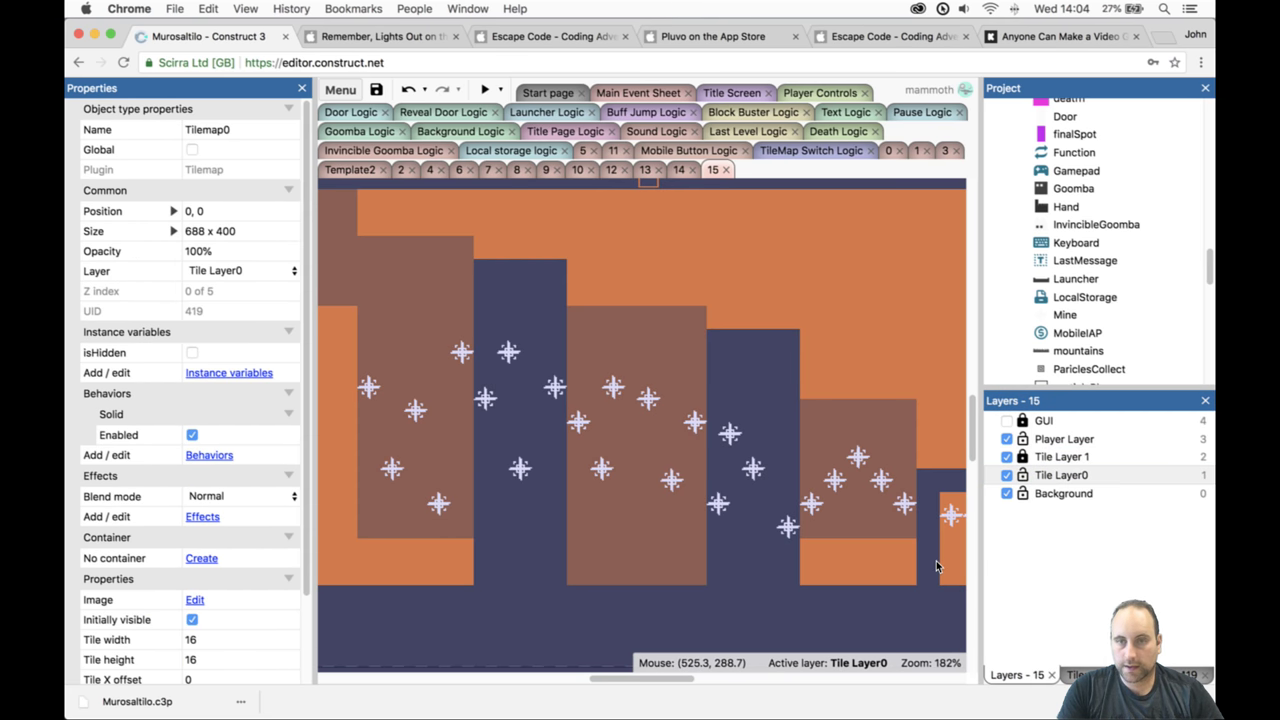
click(1085, 675)
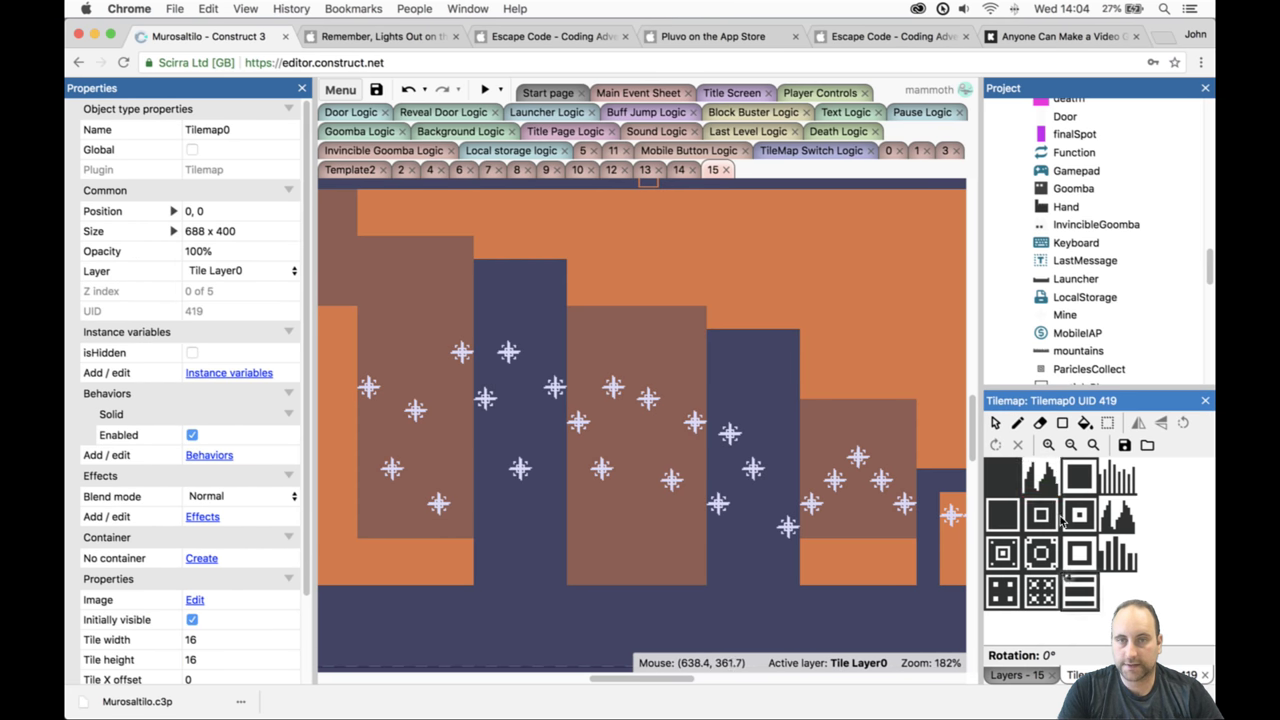
Erase the dark tiles under the fourth pillar to extend the orange gap, then preview Level 15.
click(1062, 423)
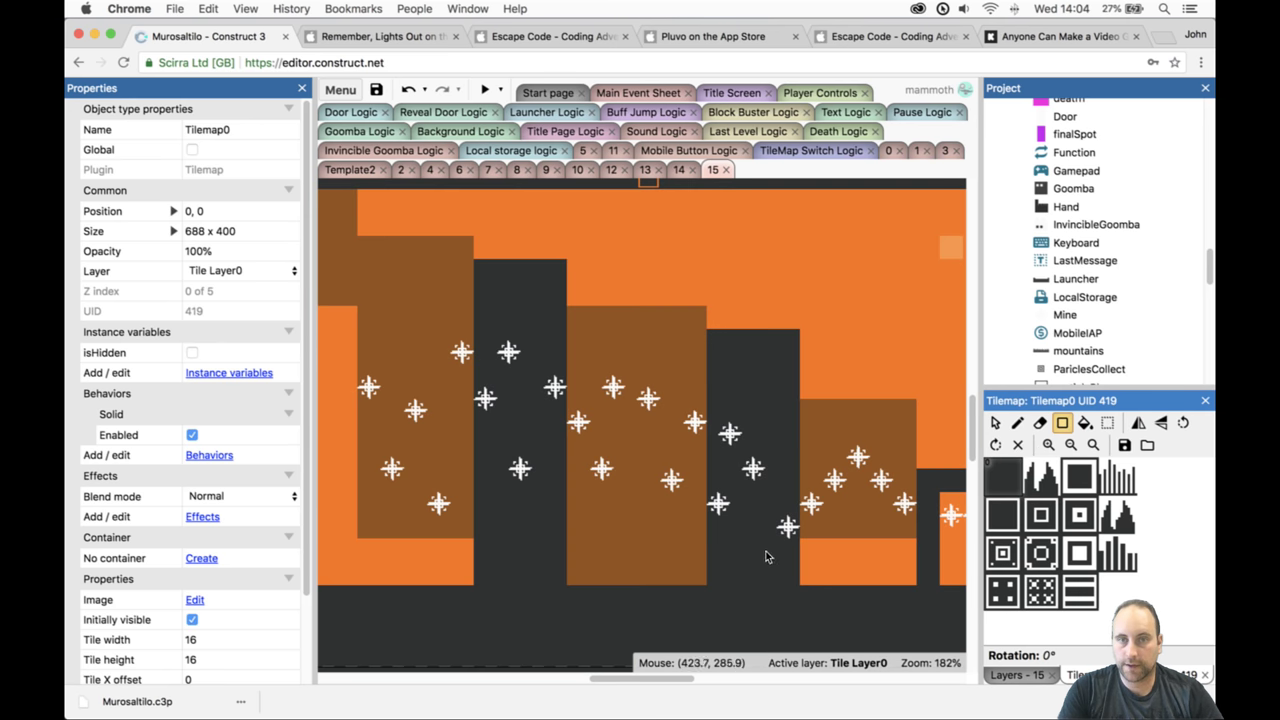
click(1039, 423)
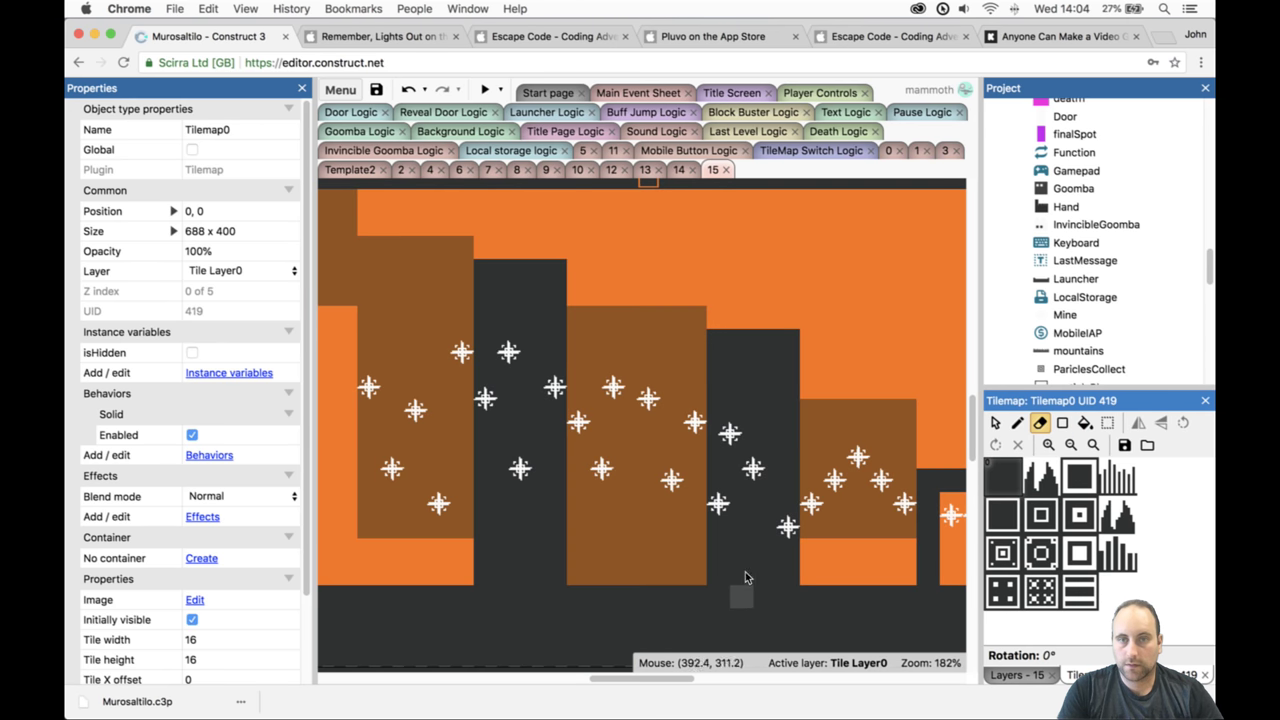
drag(718, 550, 792, 567)
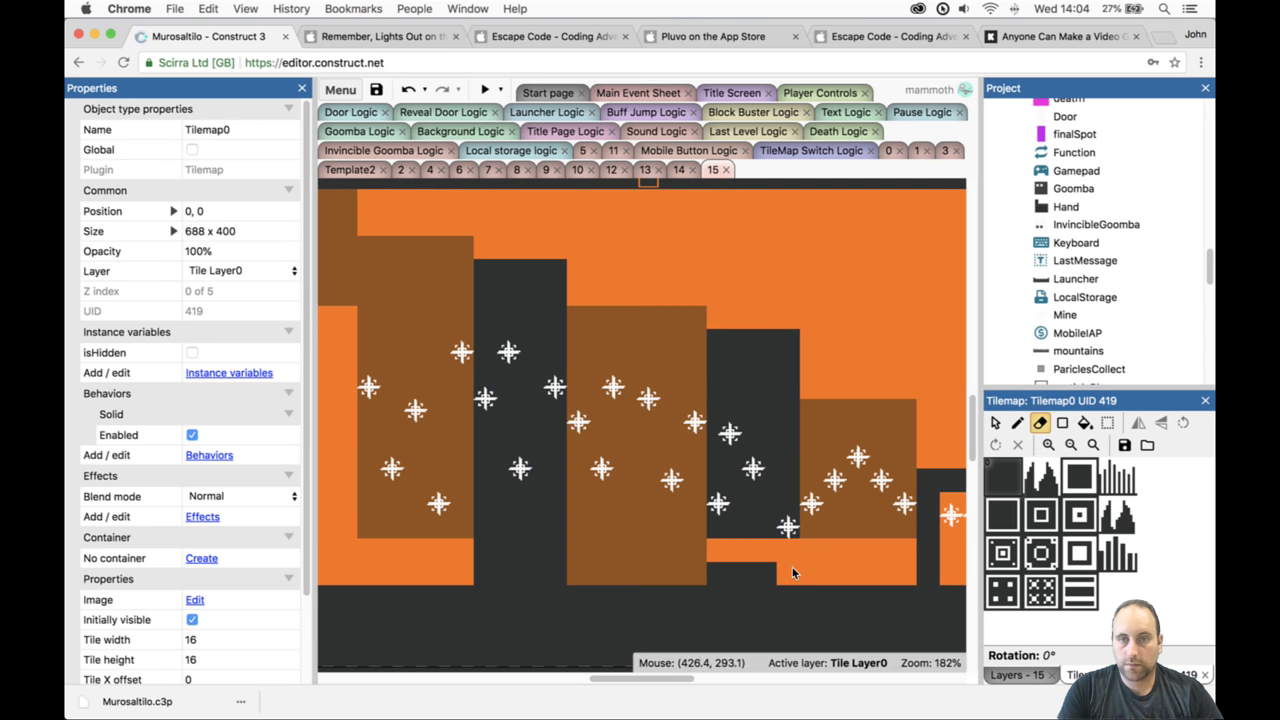
click(725, 565)
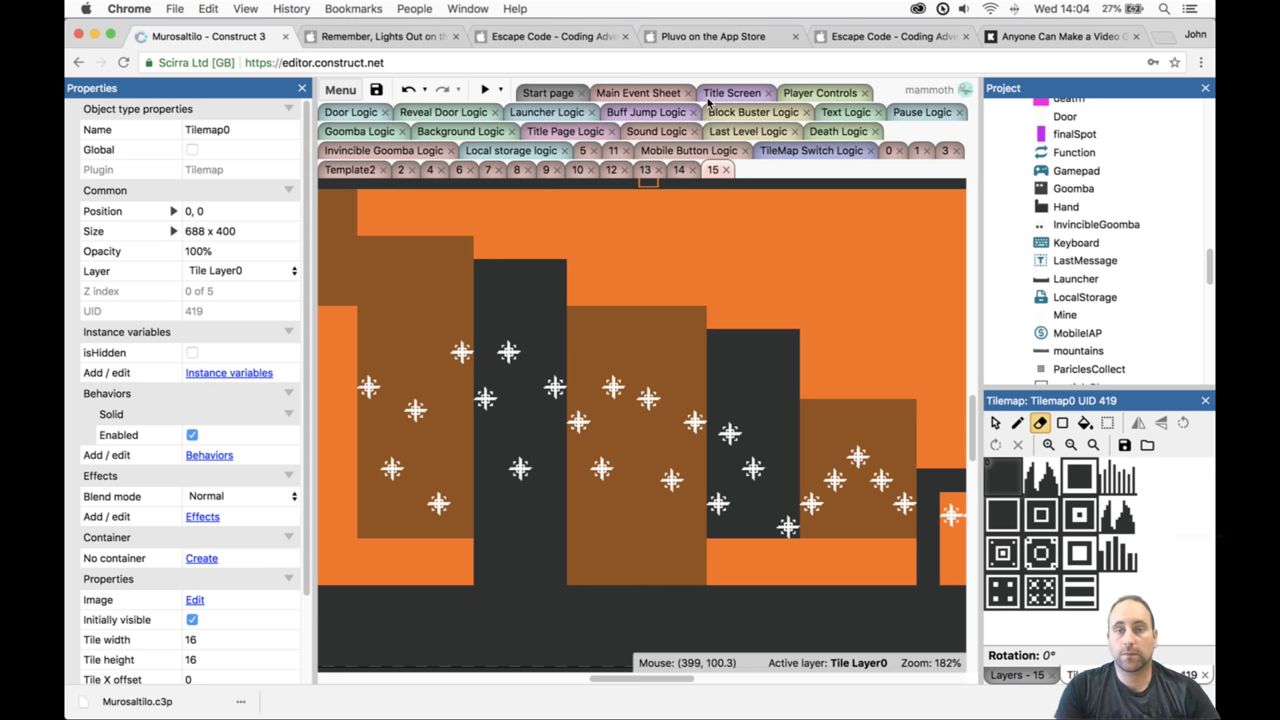
click(485, 90)
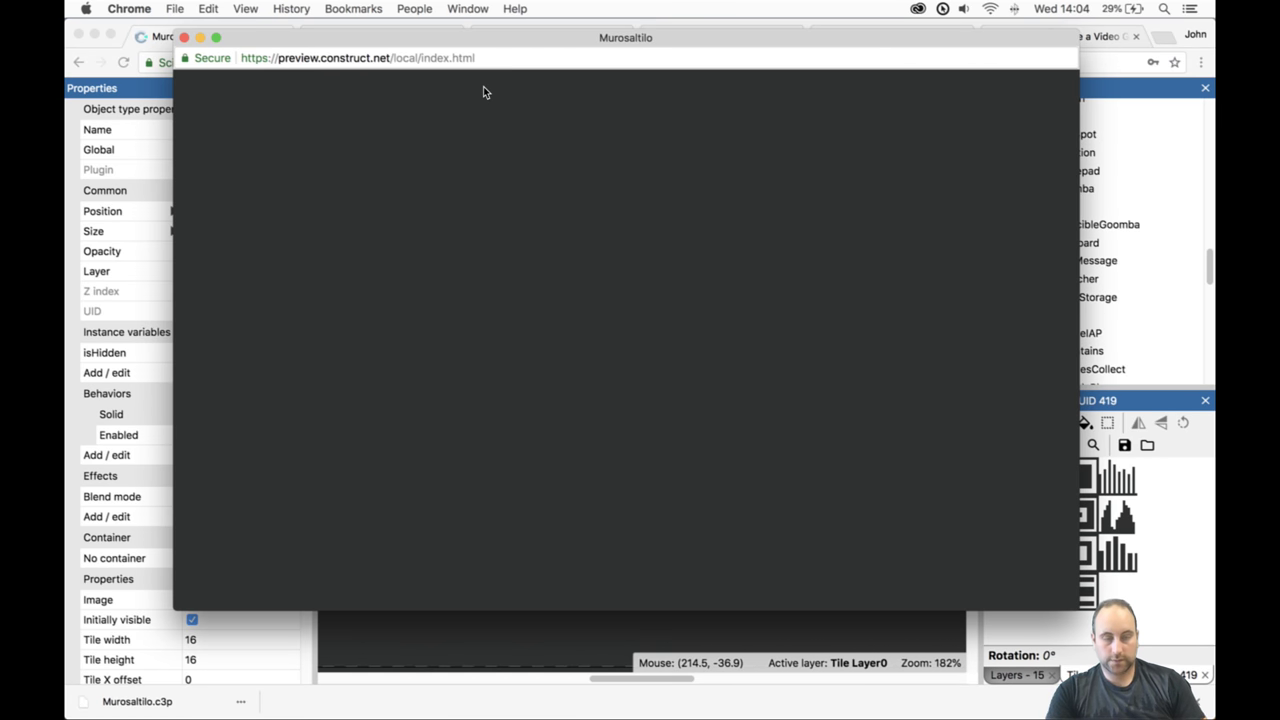
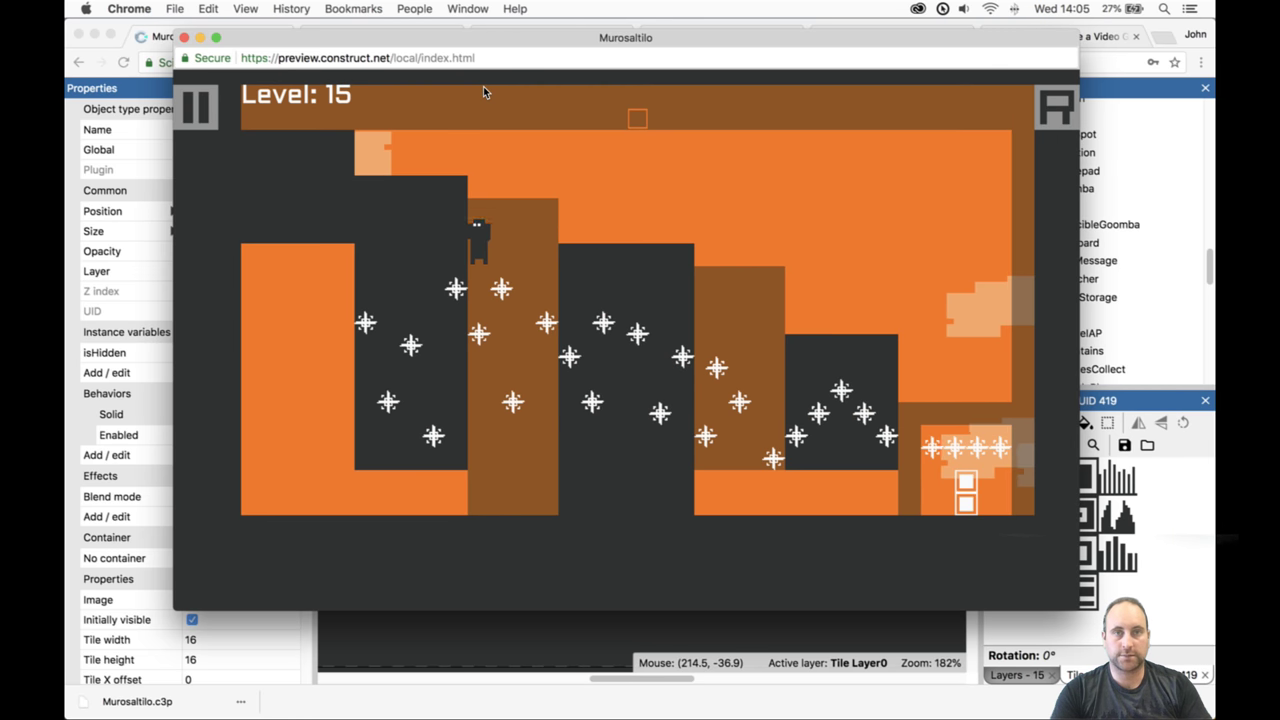
Play Level 15 leftward over the dark blocks, drop to the floor, run right, then close the preview.
key(Left)
key(Left)
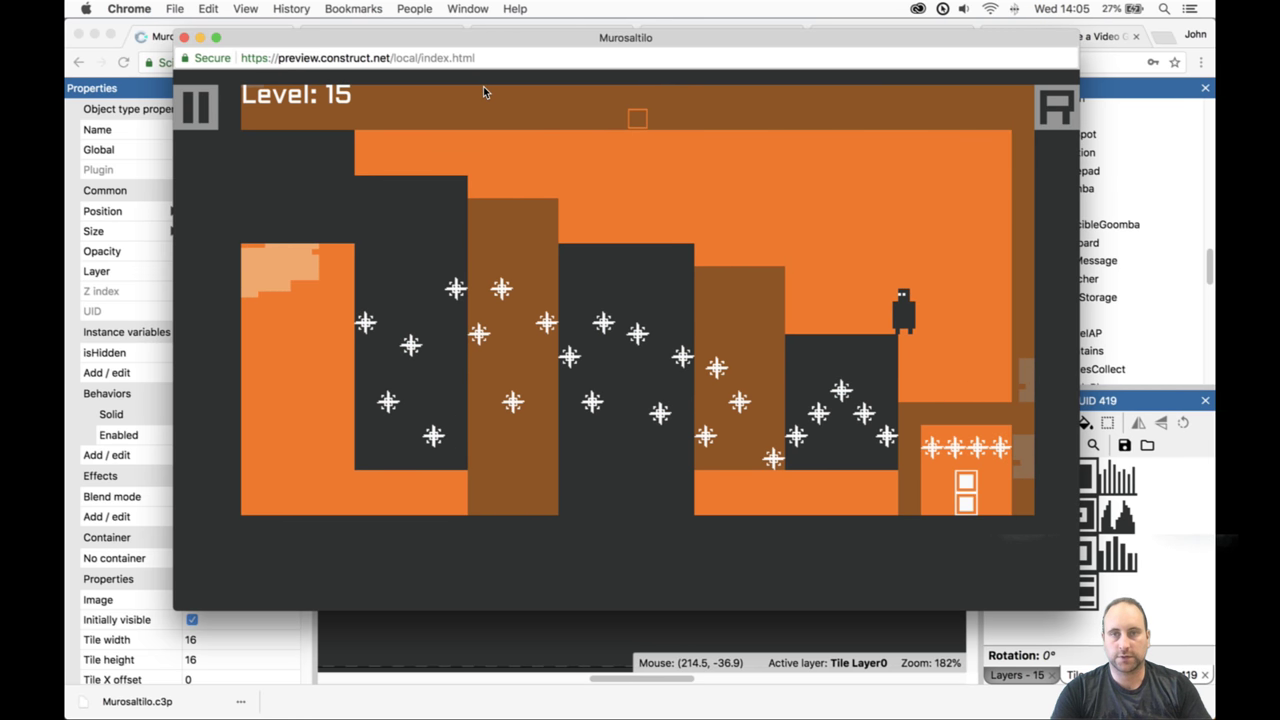
key(Left)
key(Up)
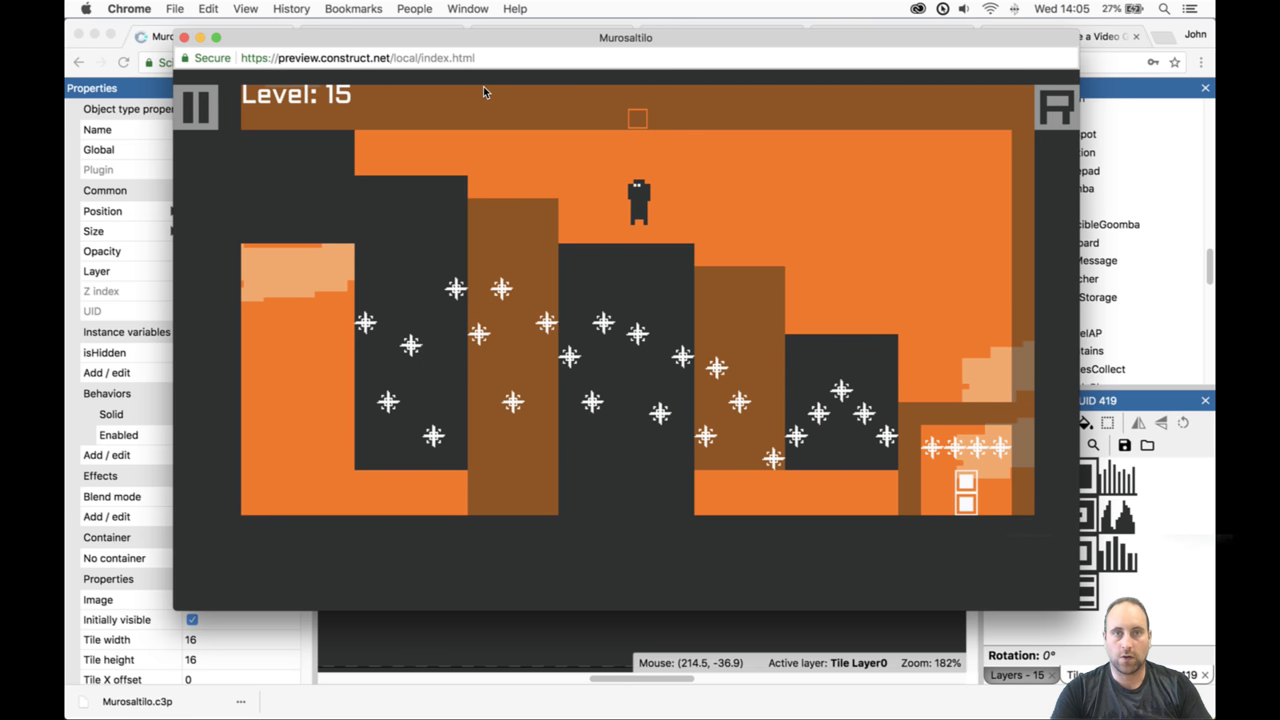
key(Left)
key(Up)
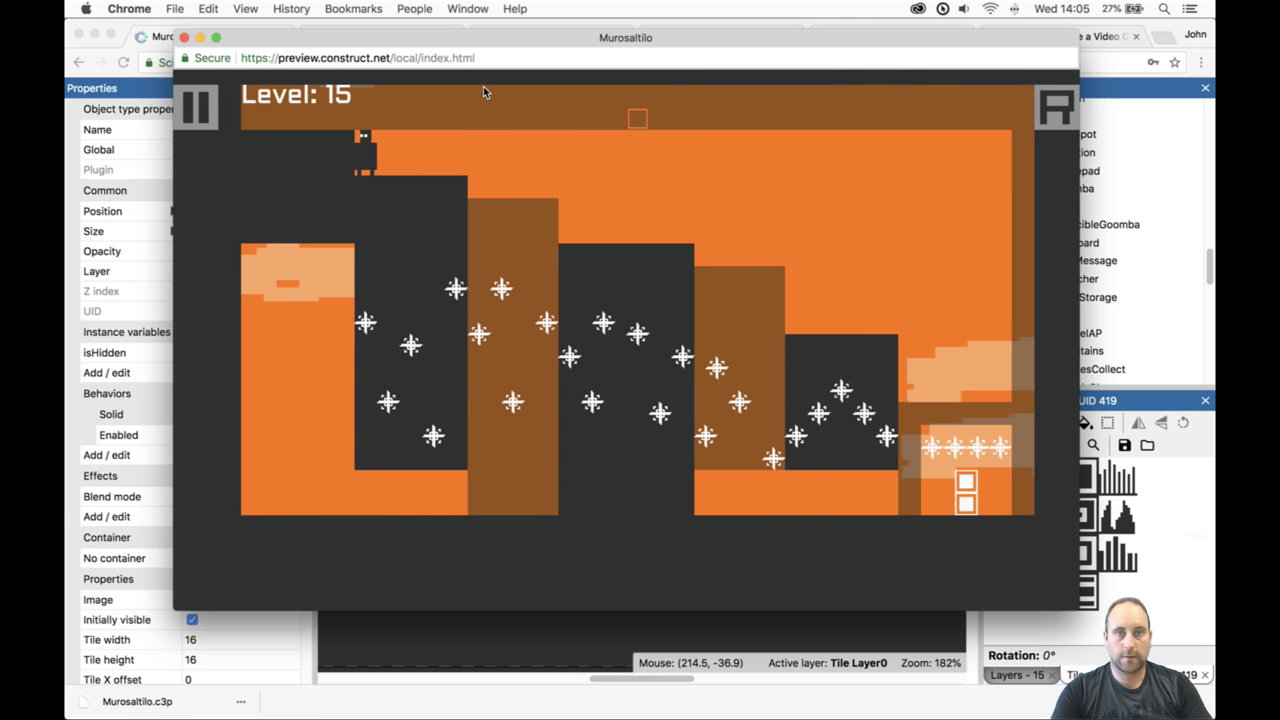
key(Right)
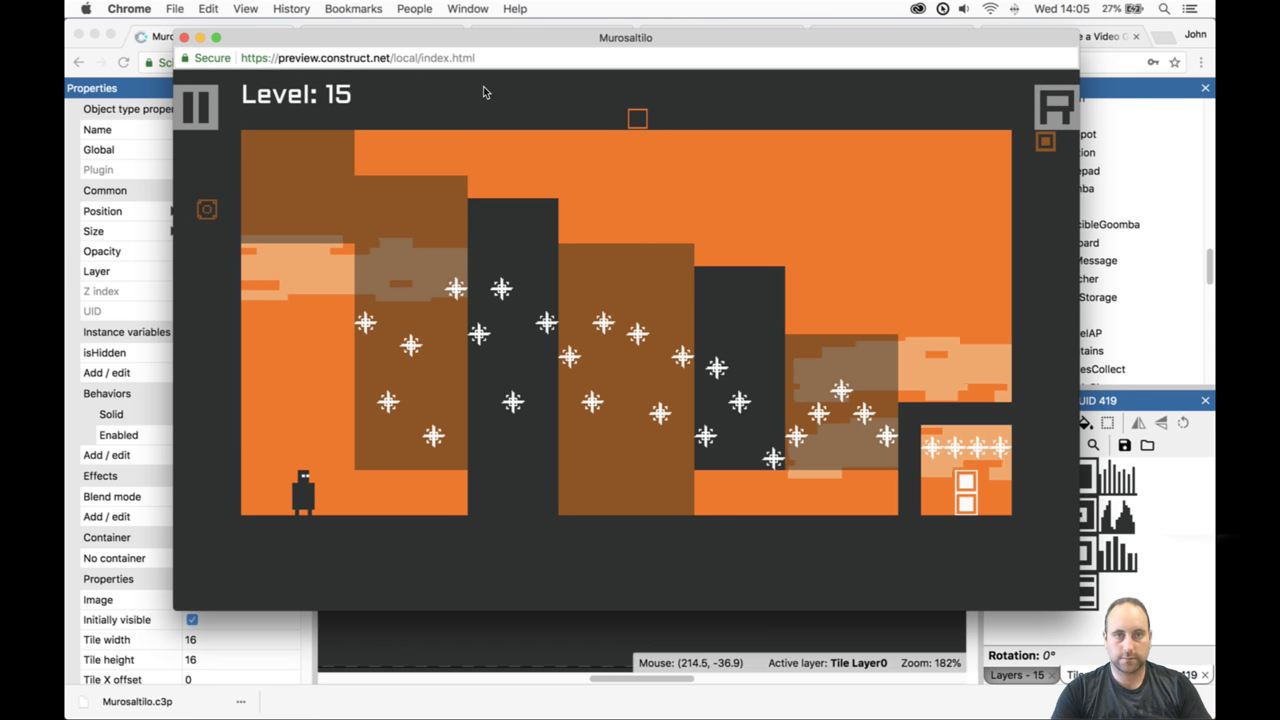
key(Right)
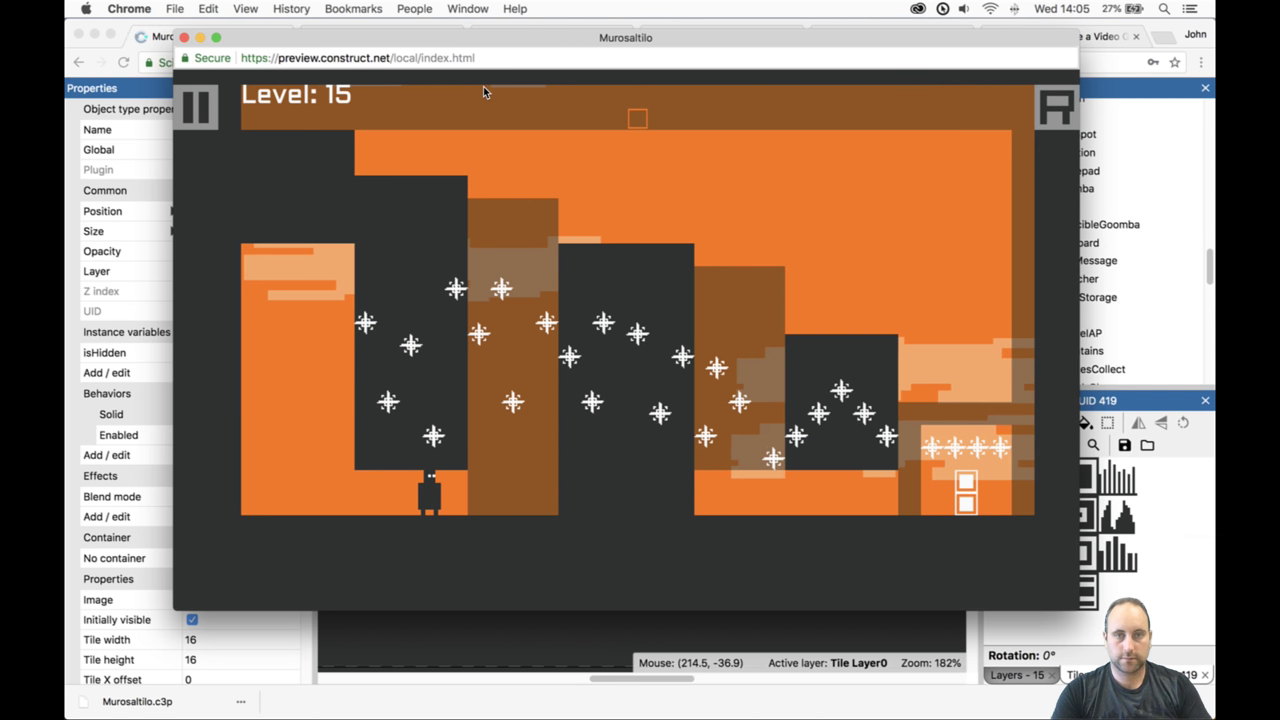
key(Right)
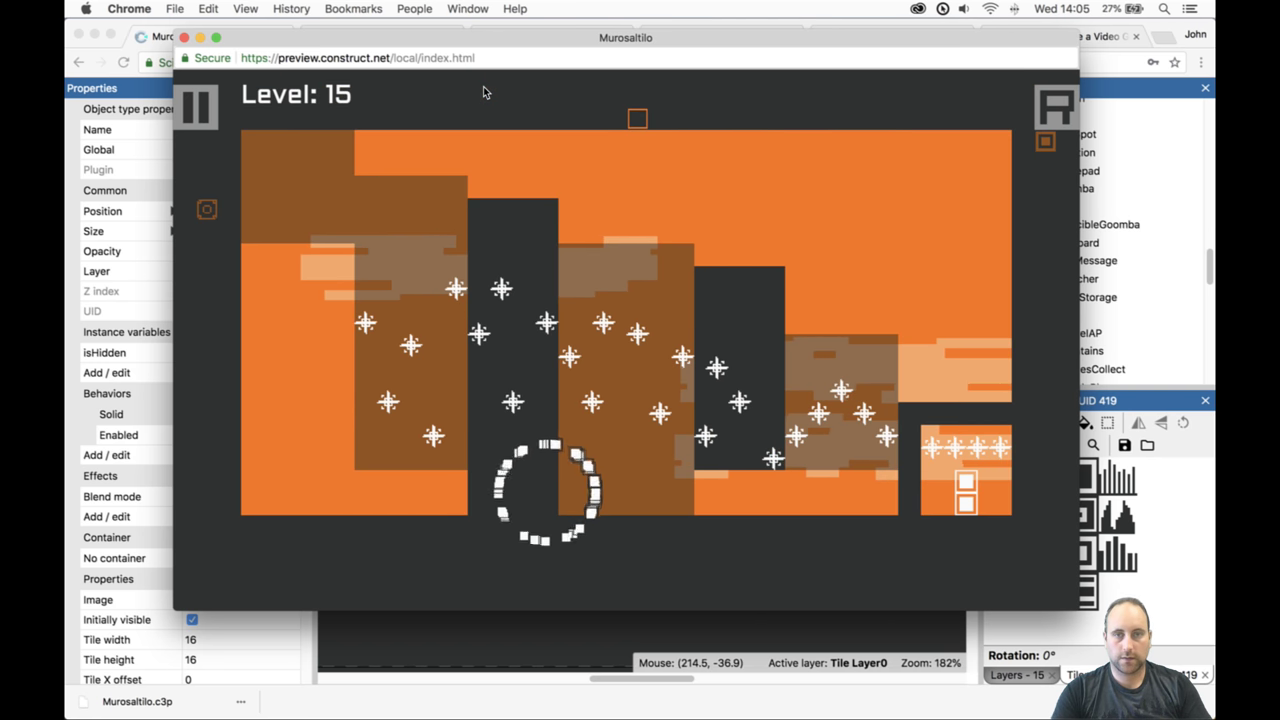
click(184, 37)
Erase dark tiles from the floor gap, then undo the last erase.
drag(558, 550, 555, 566)
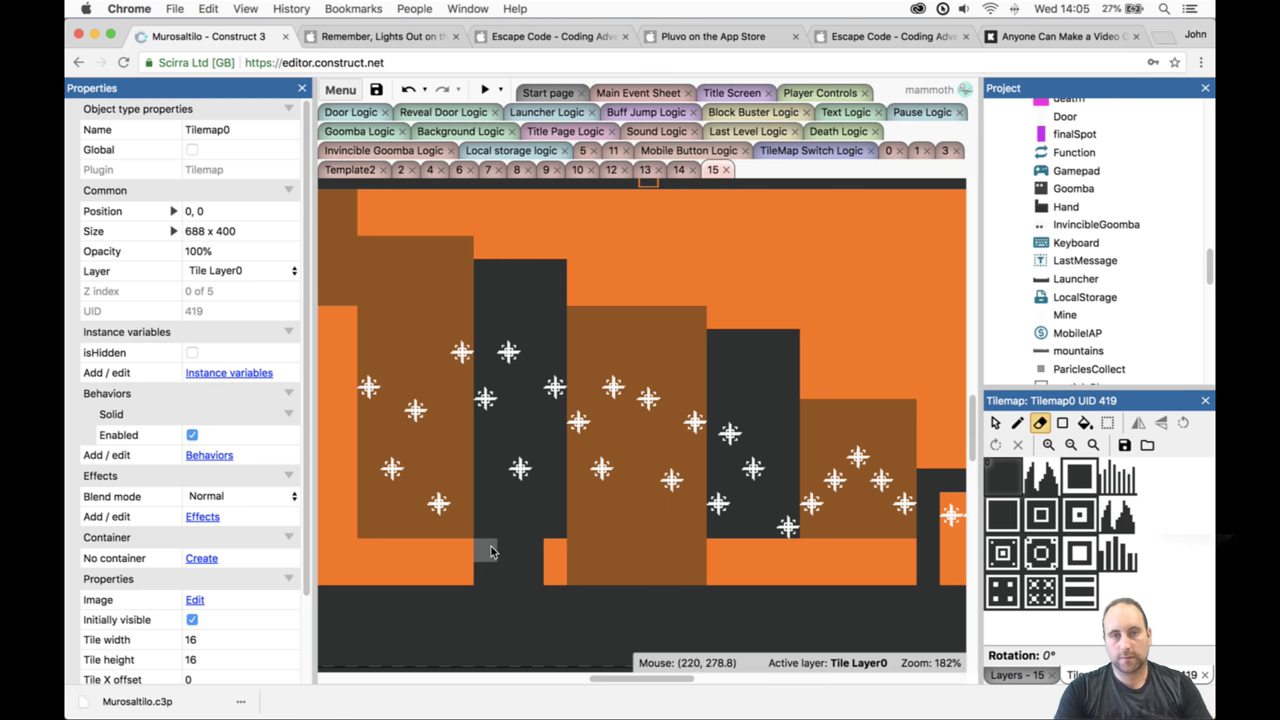
drag(486, 550, 498, 570)
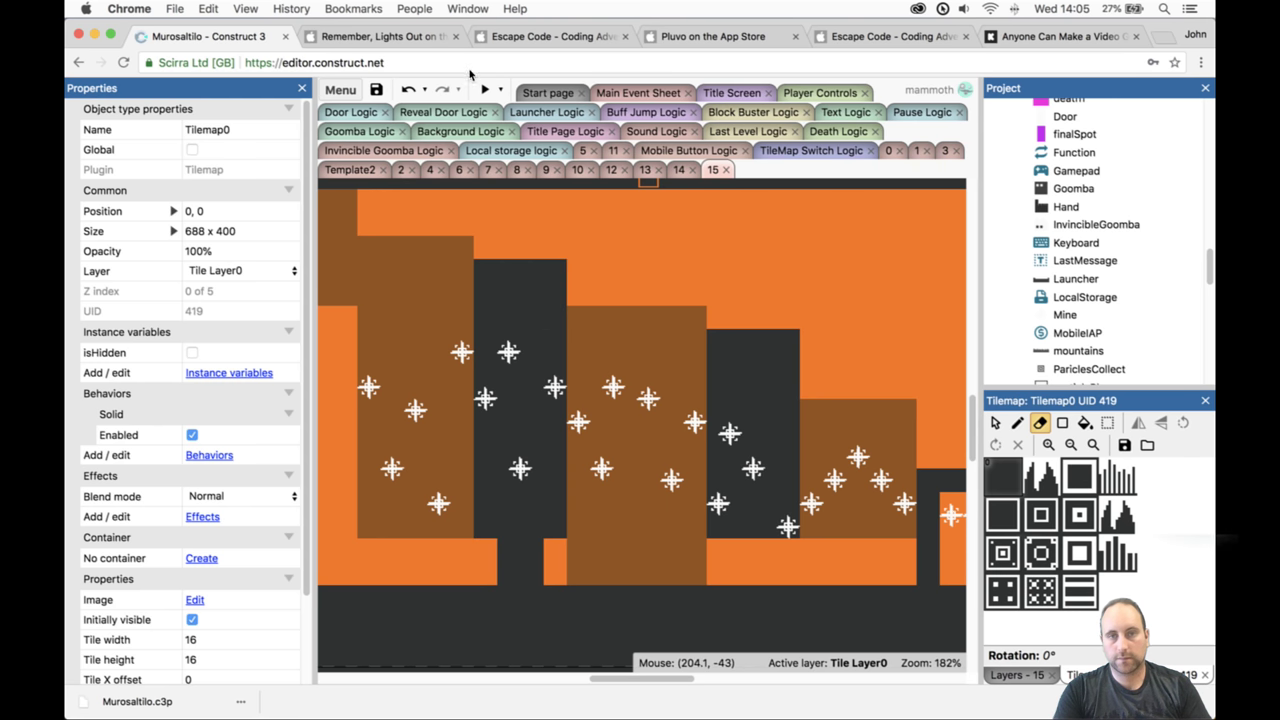
key(super+z)
key(super+z)
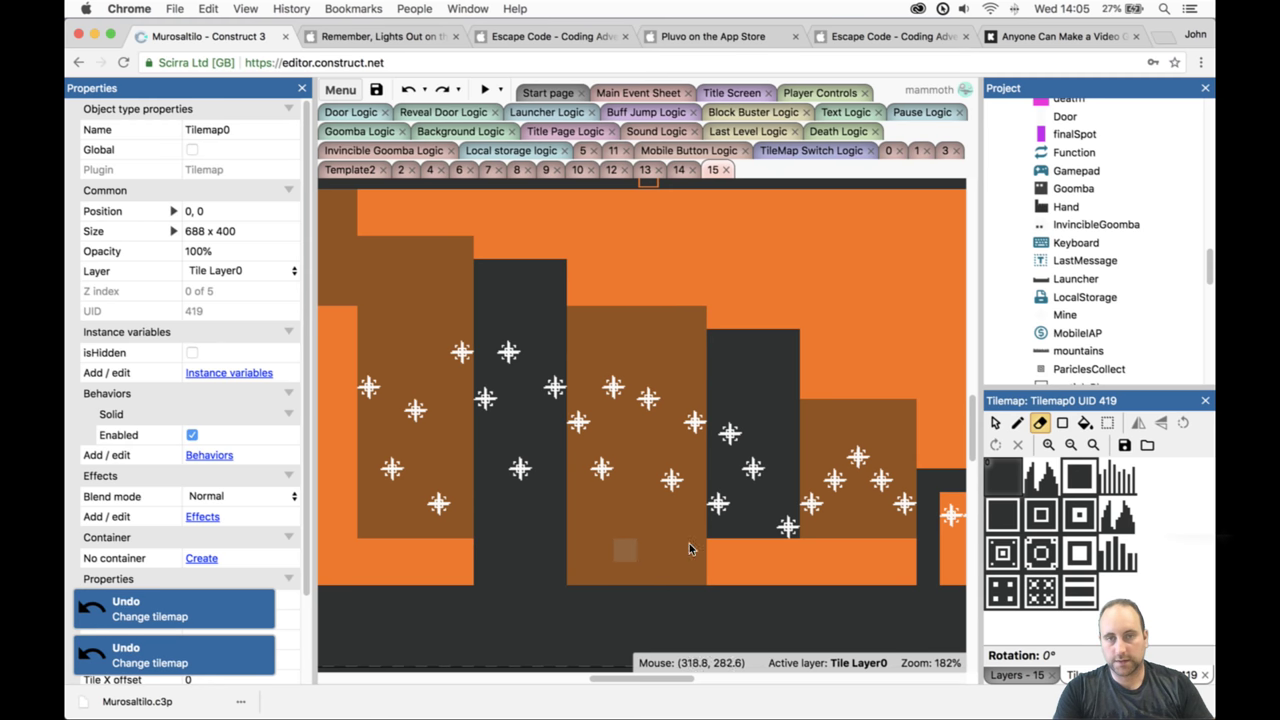
With Tilemap1 on Tile Layer 1 selected, erase the brown tiles along the bottom floor strip.
click(993, 676)
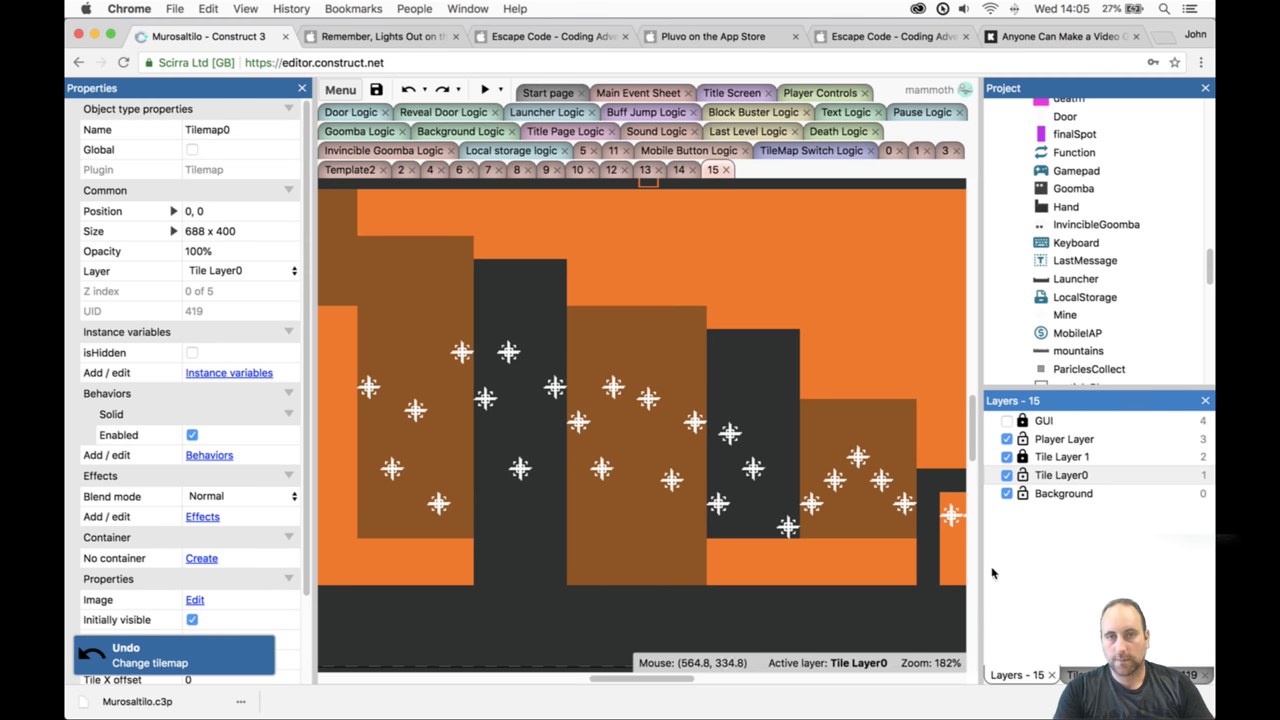
click(1022, 457)
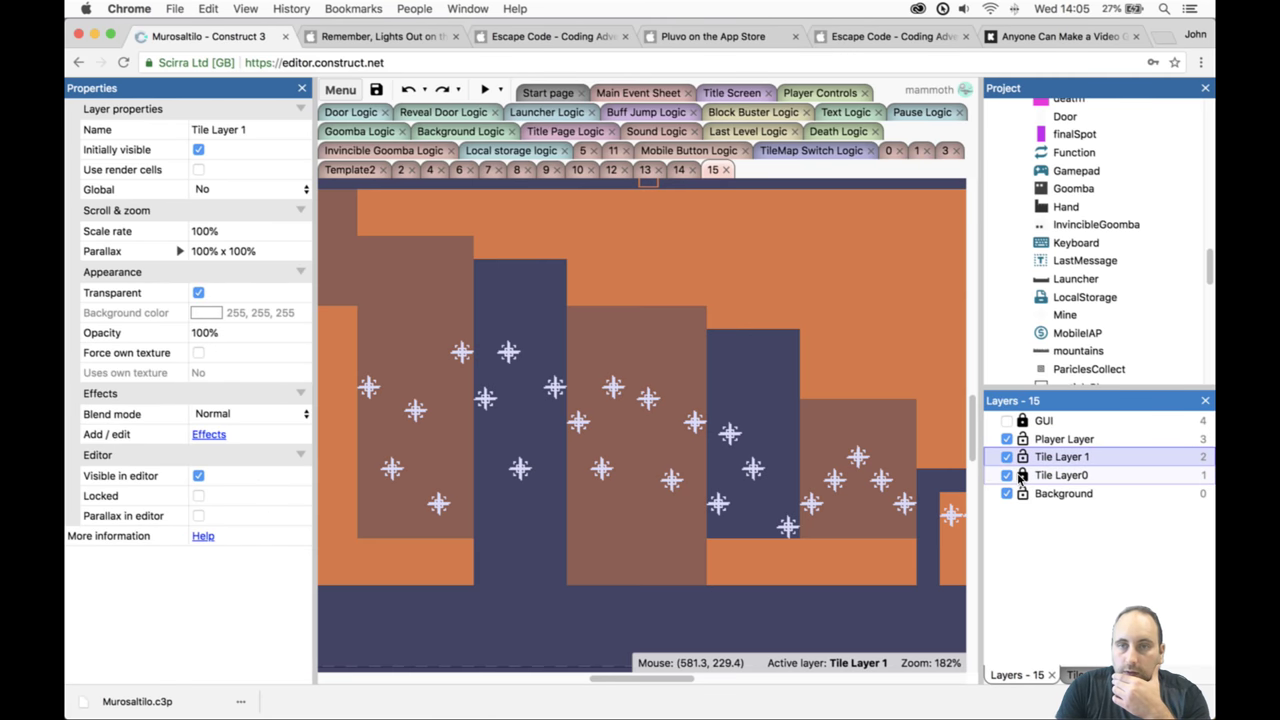
click(775, 563)
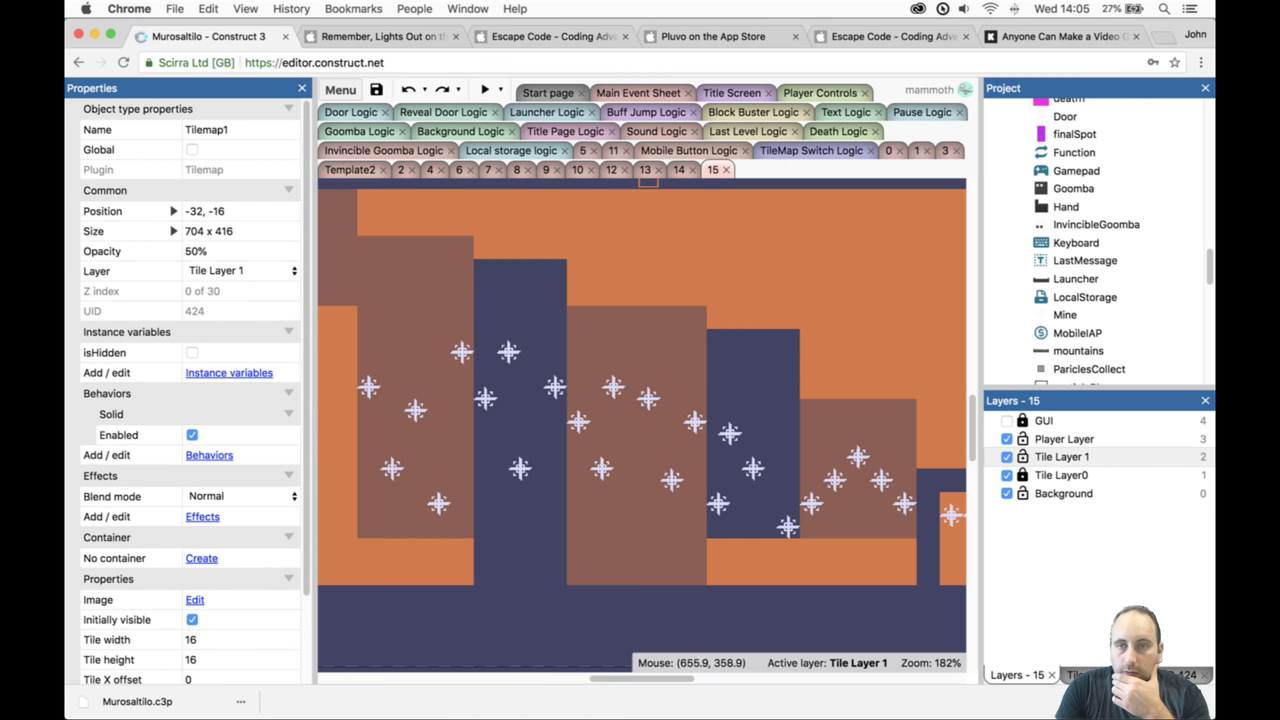
click(1040, 423)
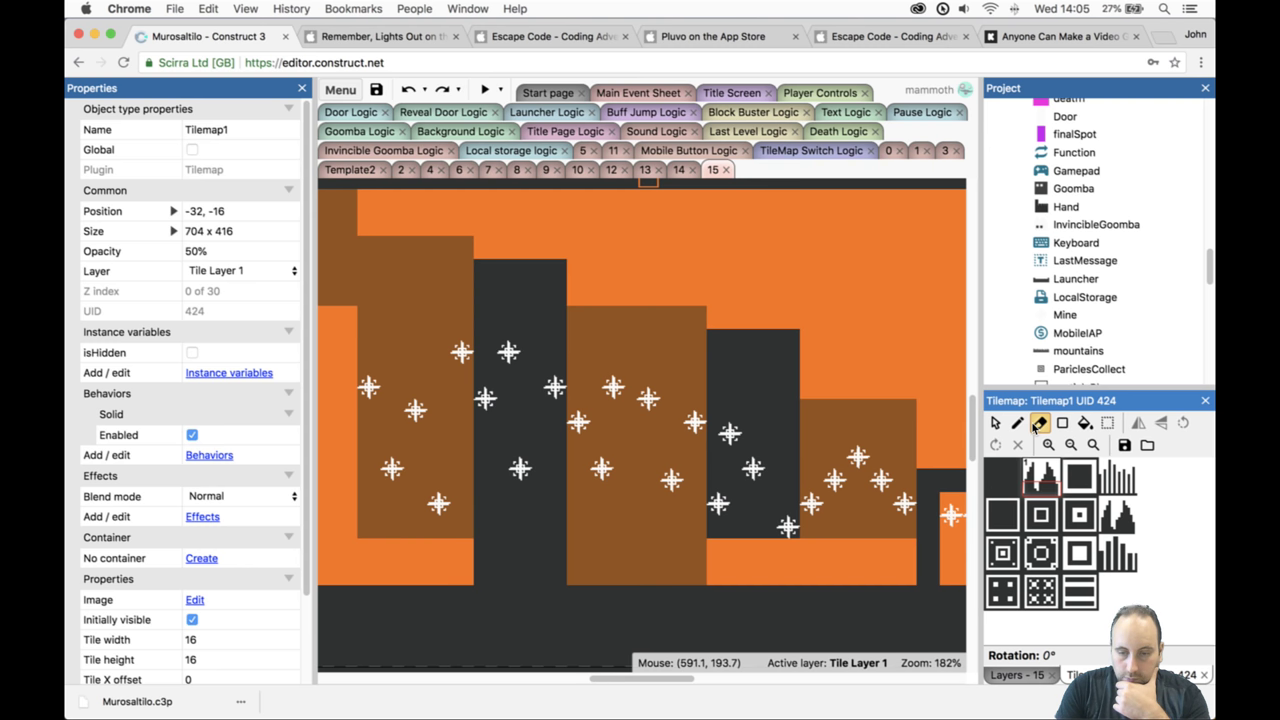
mouse_move(618, 548)
mouse_down()
mouse_move(685, 552)
mouse_move(579, 567)
mouse_up()
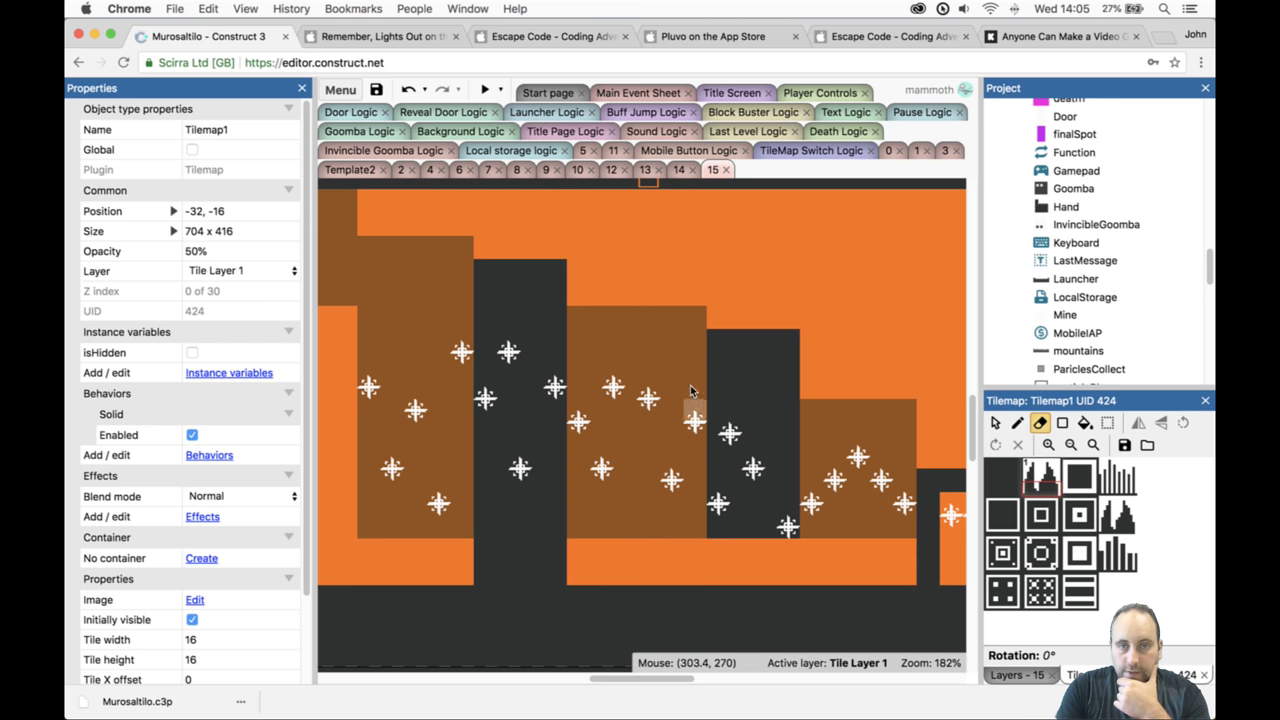
Preview Level 15 and jump the character left up the dark blocks and across the spikes.
click(486, 90)
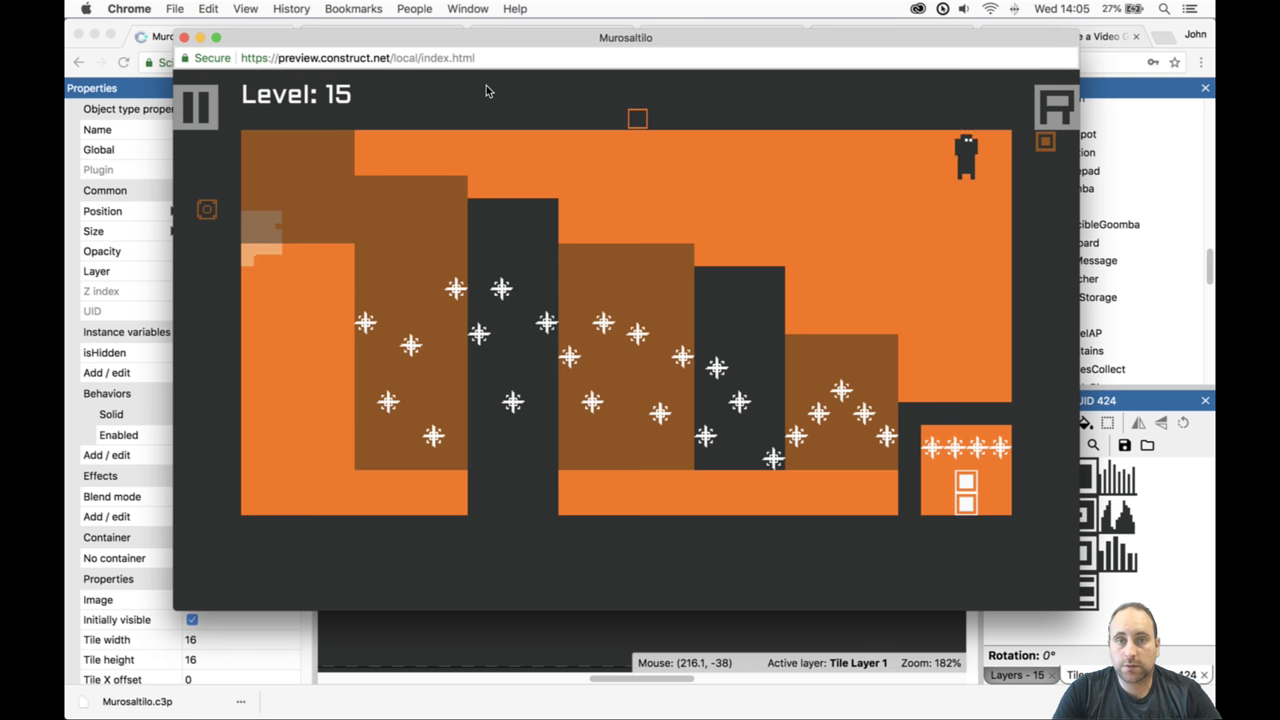
key(Up)
key(Left)
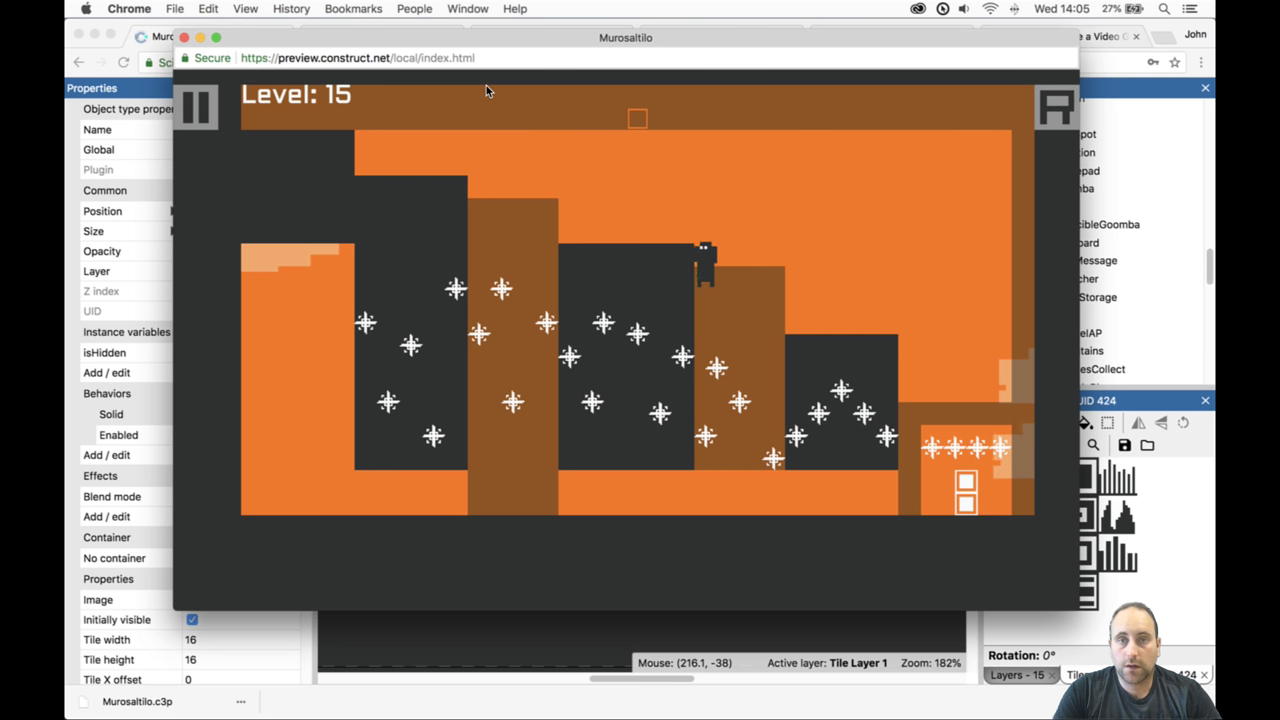
key(Left)
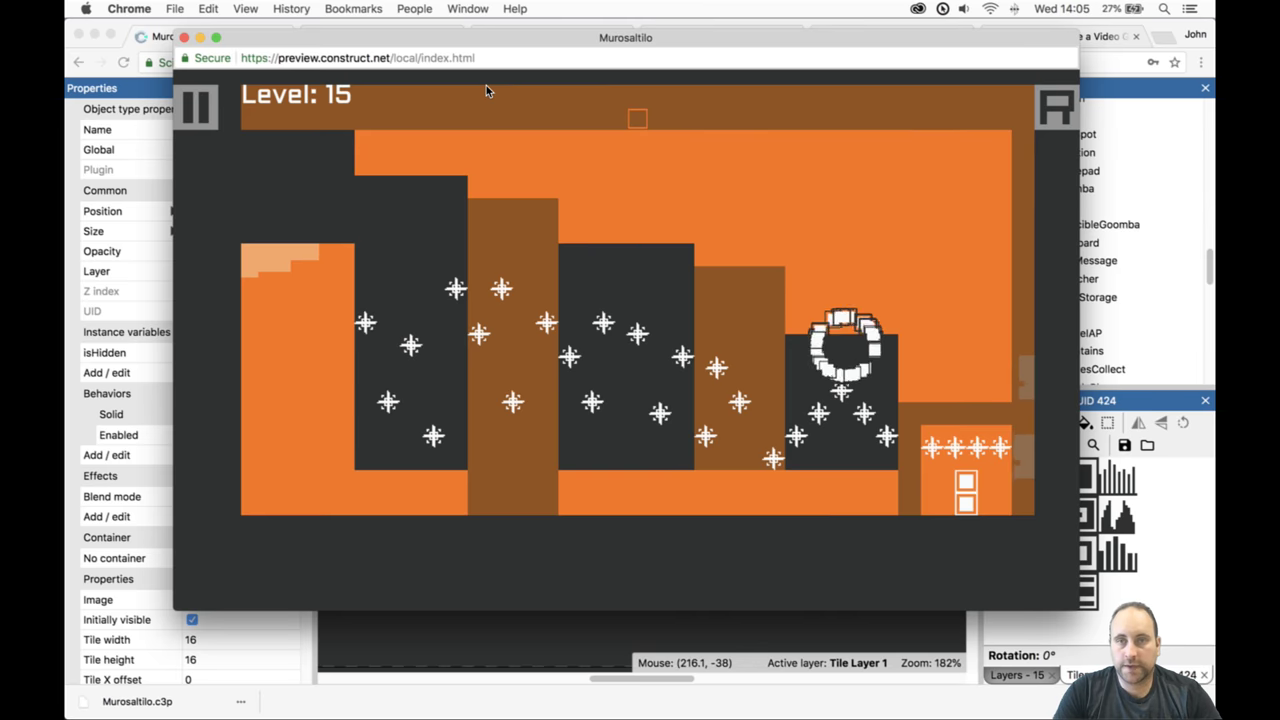
key(Left)
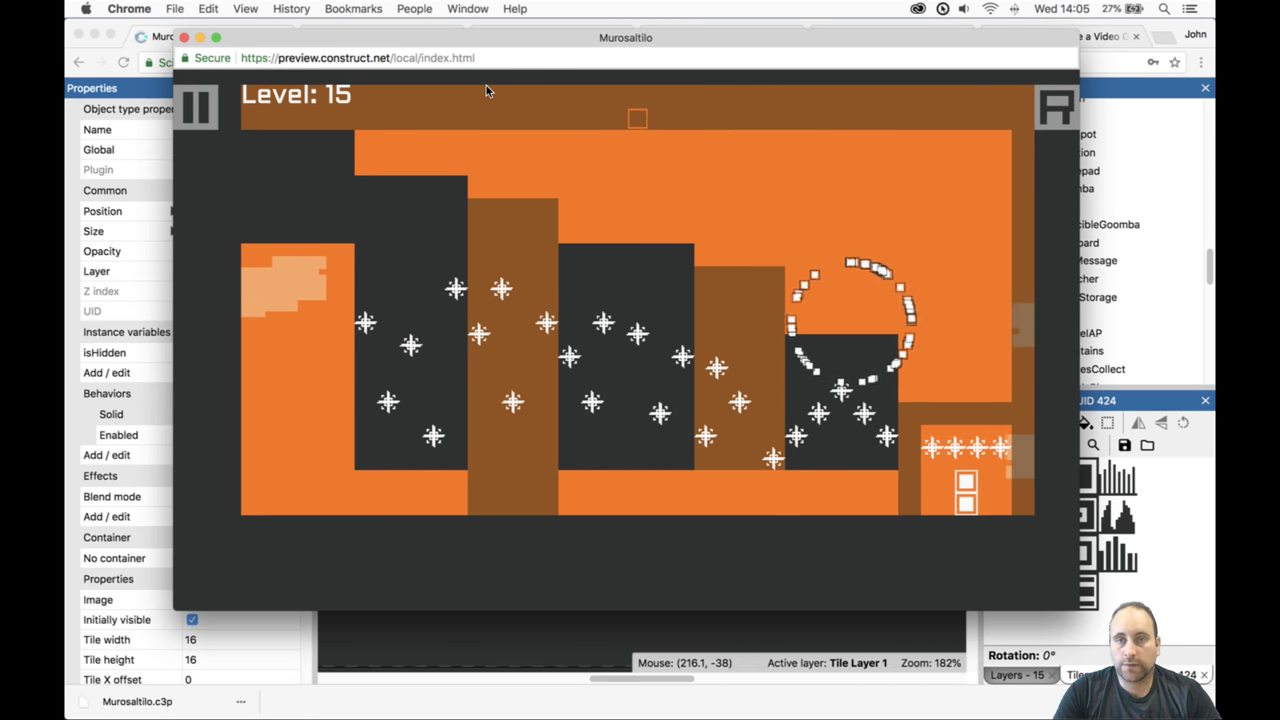
key(Up)
key(Left)
key(Up)
key(Left)
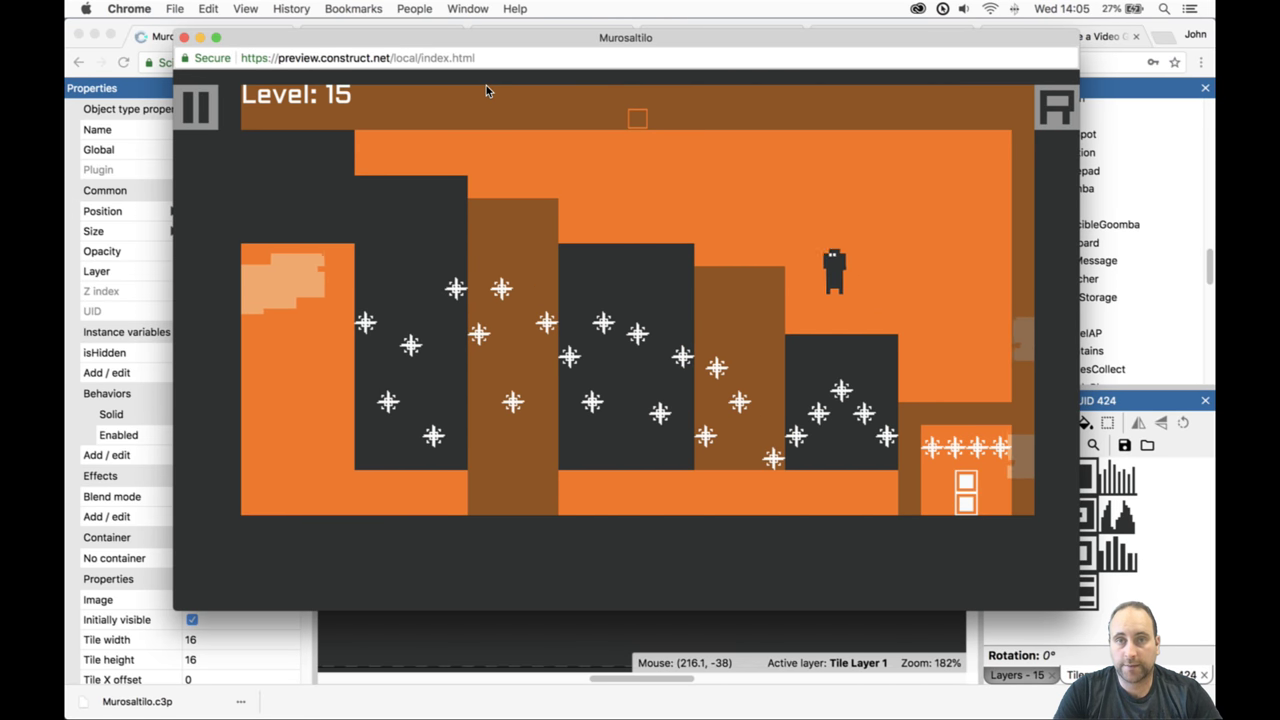
key(Up)
key(Up)
key(Left)
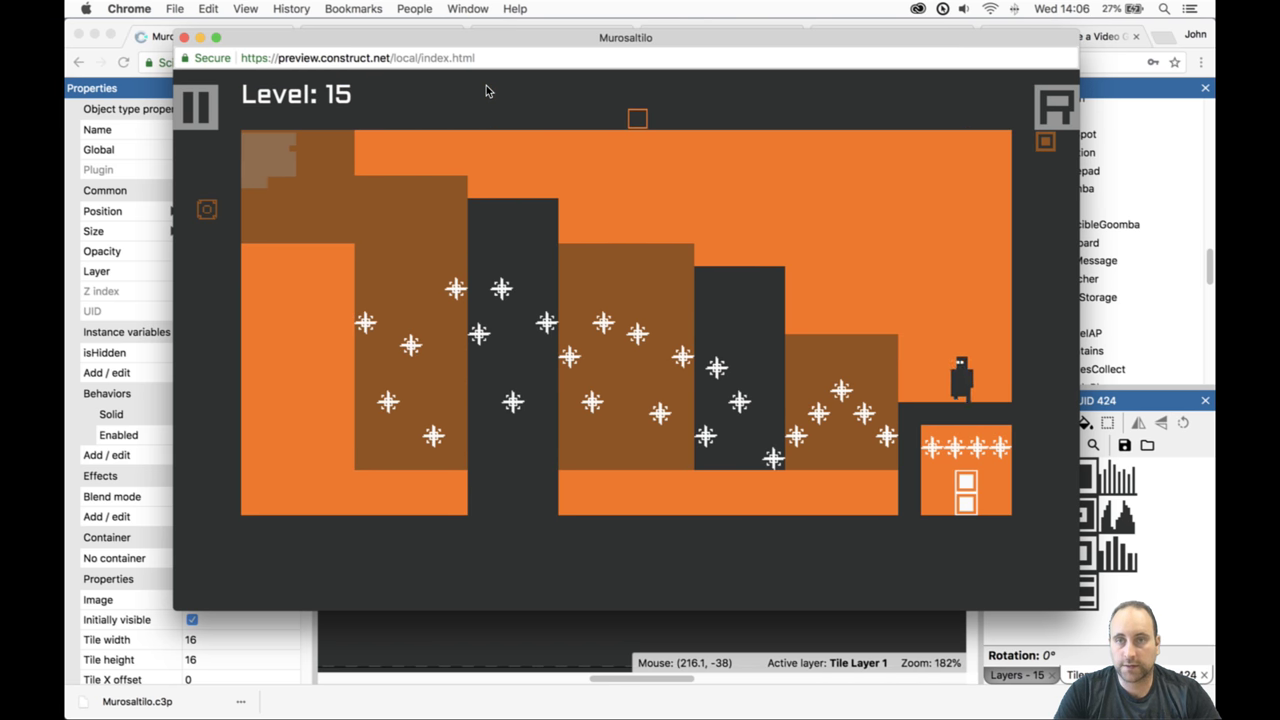
Climb the remaining blocks, drop to the bottom floor, and walk right through the exit door.
key(Up)
key(Left)
key(Up)
key(Up)
key(Left)
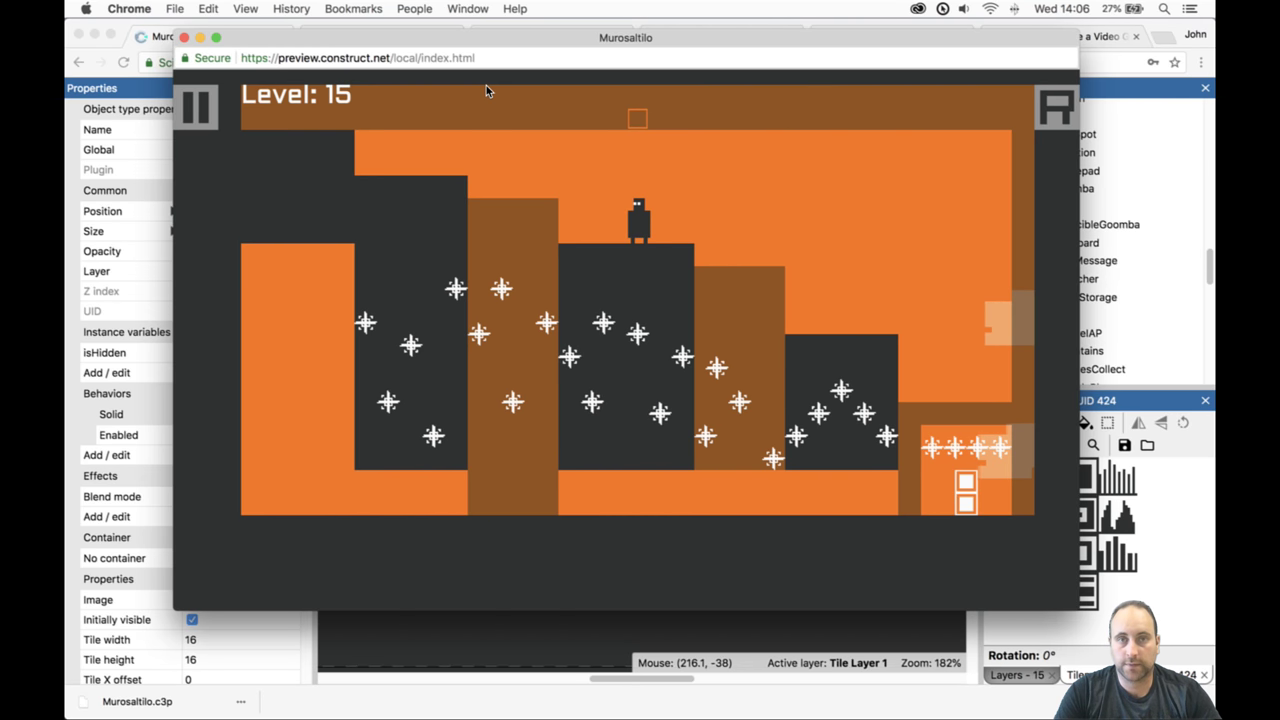
key(Up)
key(Up)
key(Left)
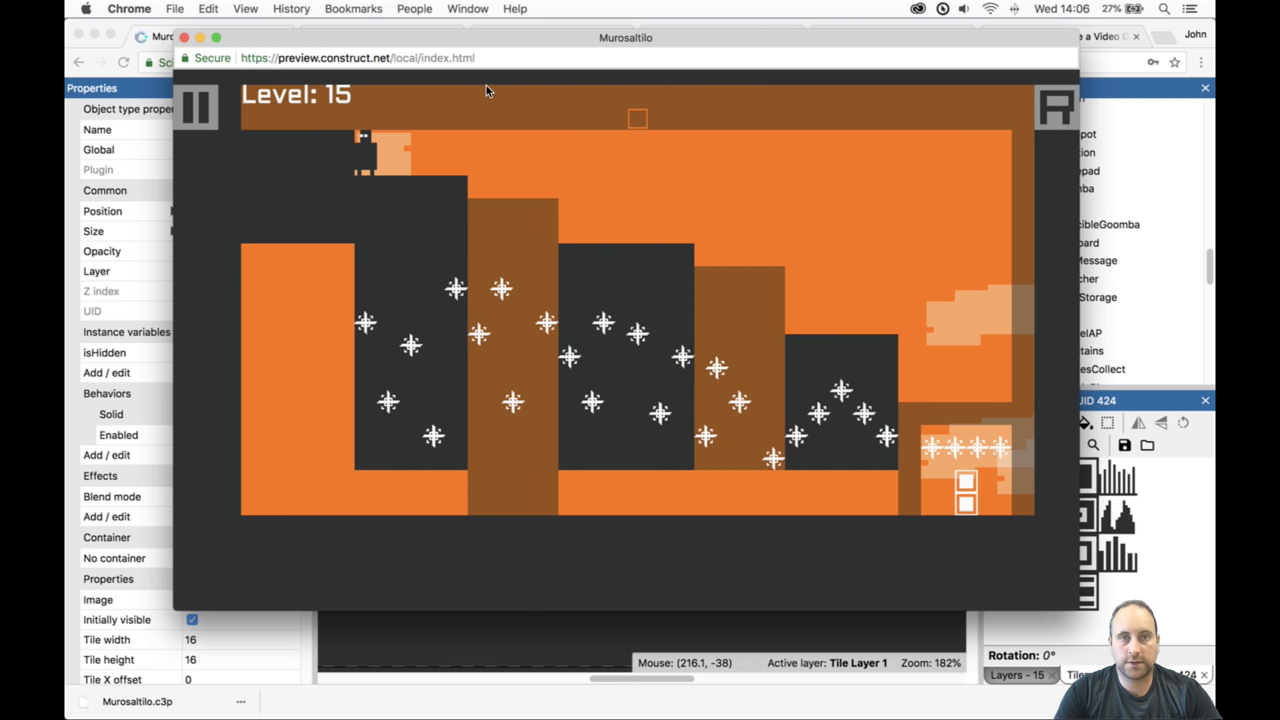
key(Up)
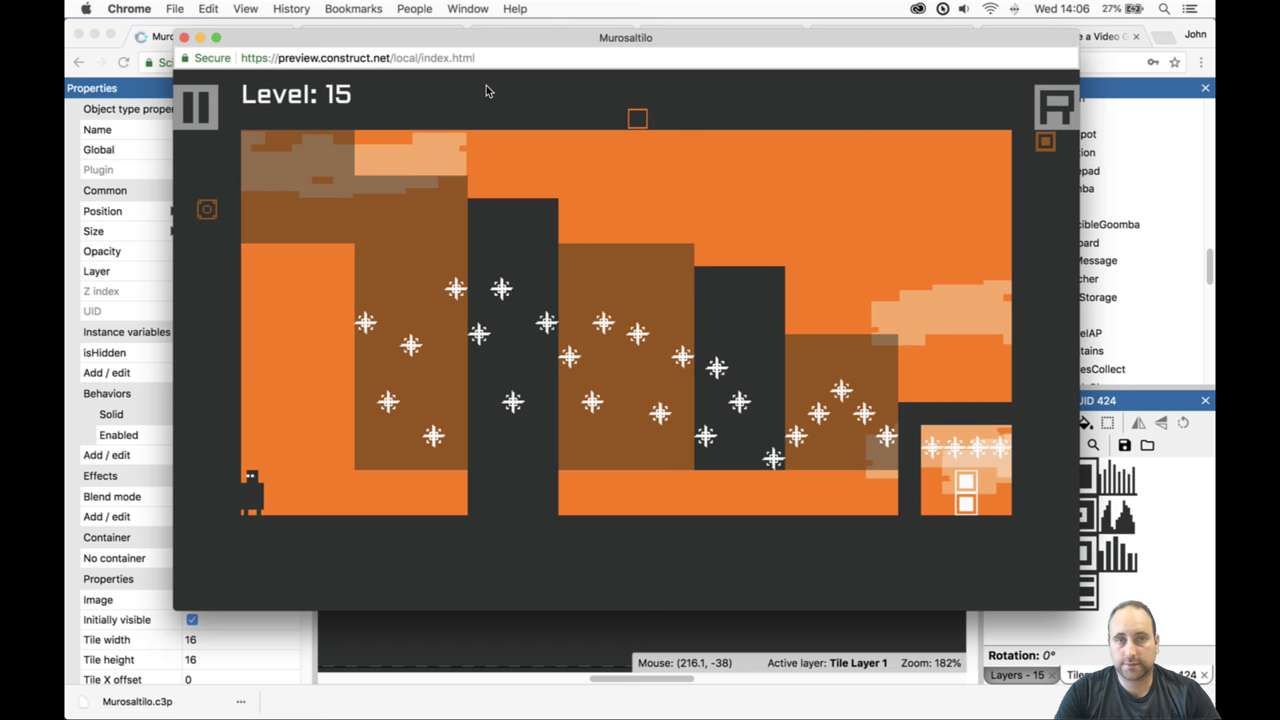
key(Right)
key(Up)
key(Right)
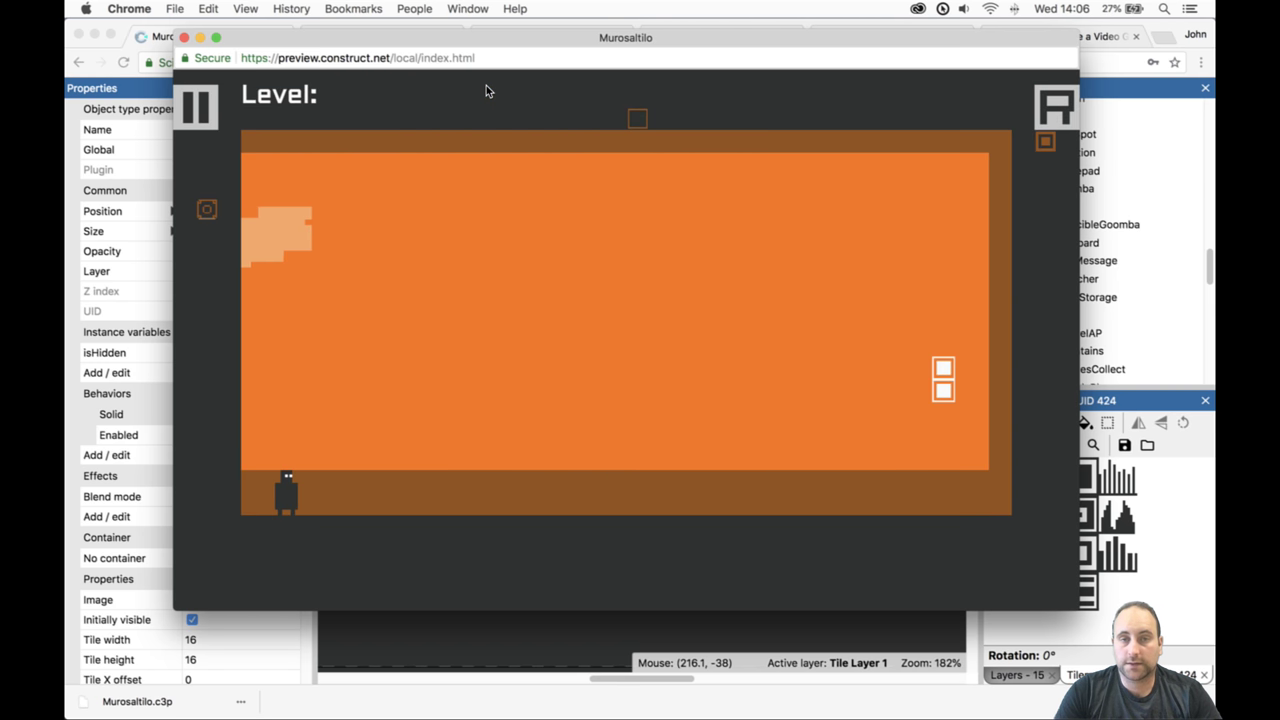
key(Right)
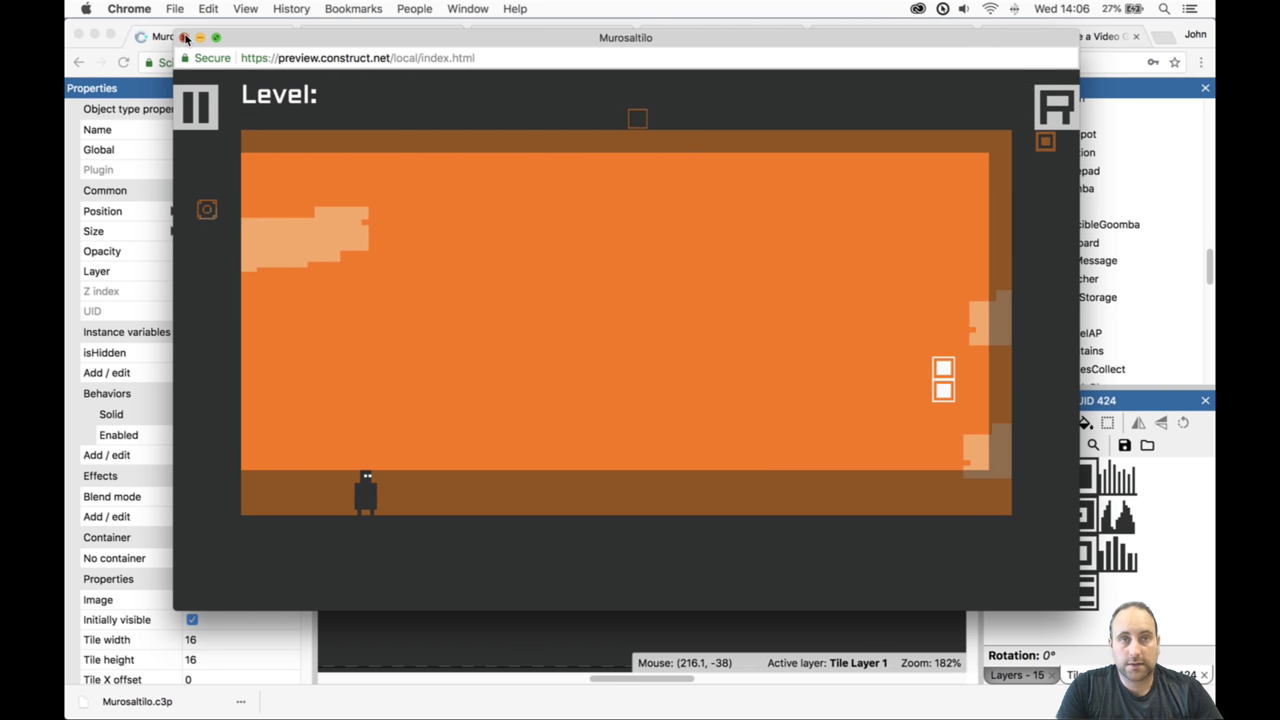
Close the game preview to get back to the Level 15 layout editor.
click(186, 38)
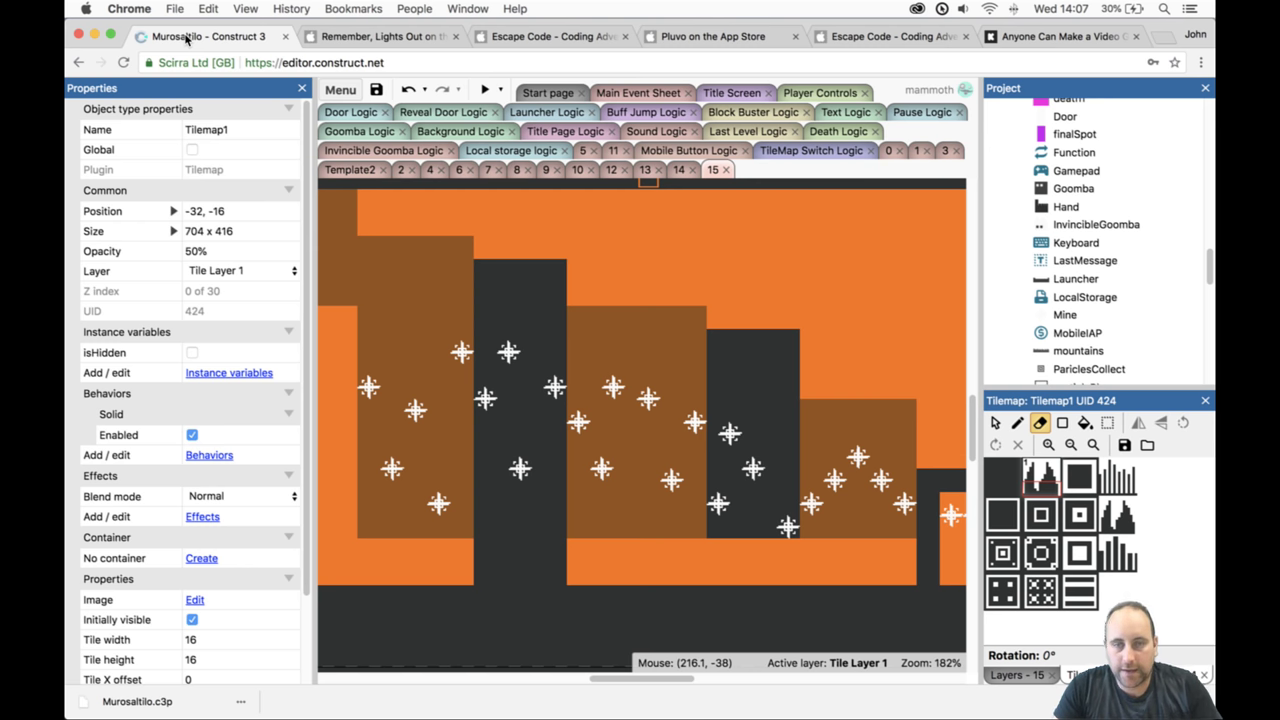
Zoom the layout out to about 107% so the whole Level 15 tilemap is visible.
scroll(588, 355, down, 3)
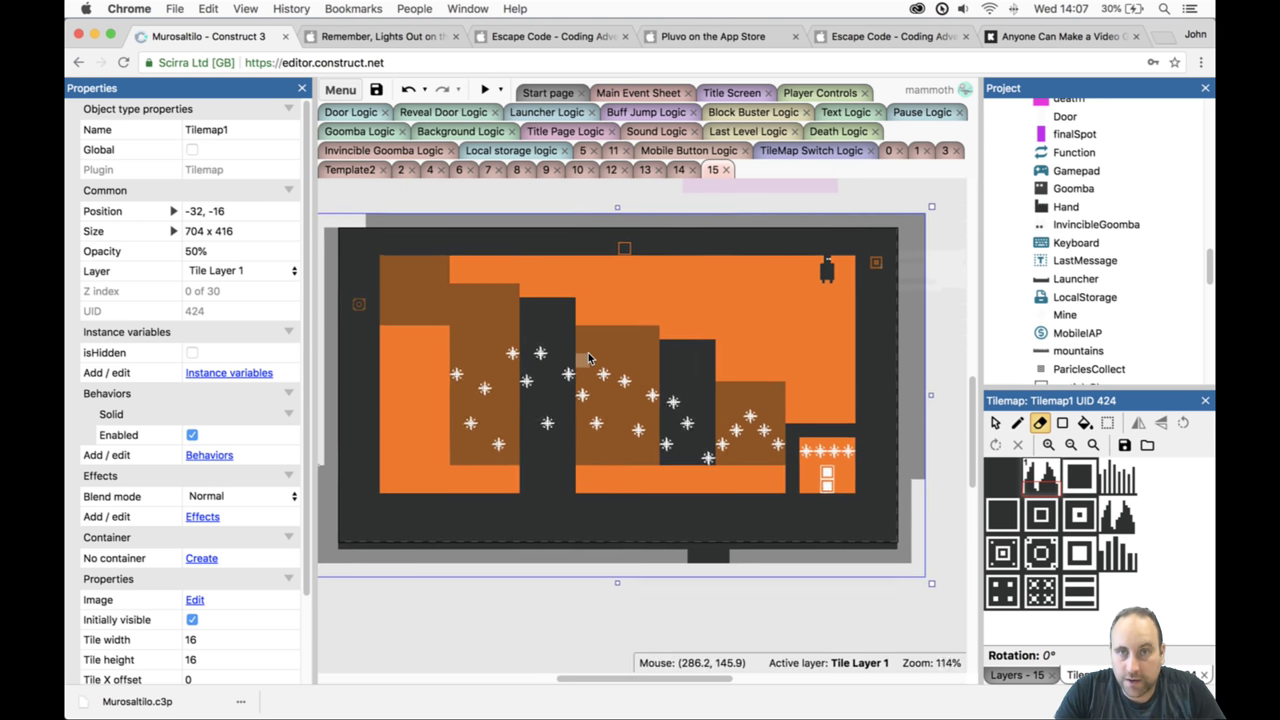
scroll(623, 340, down, 1)
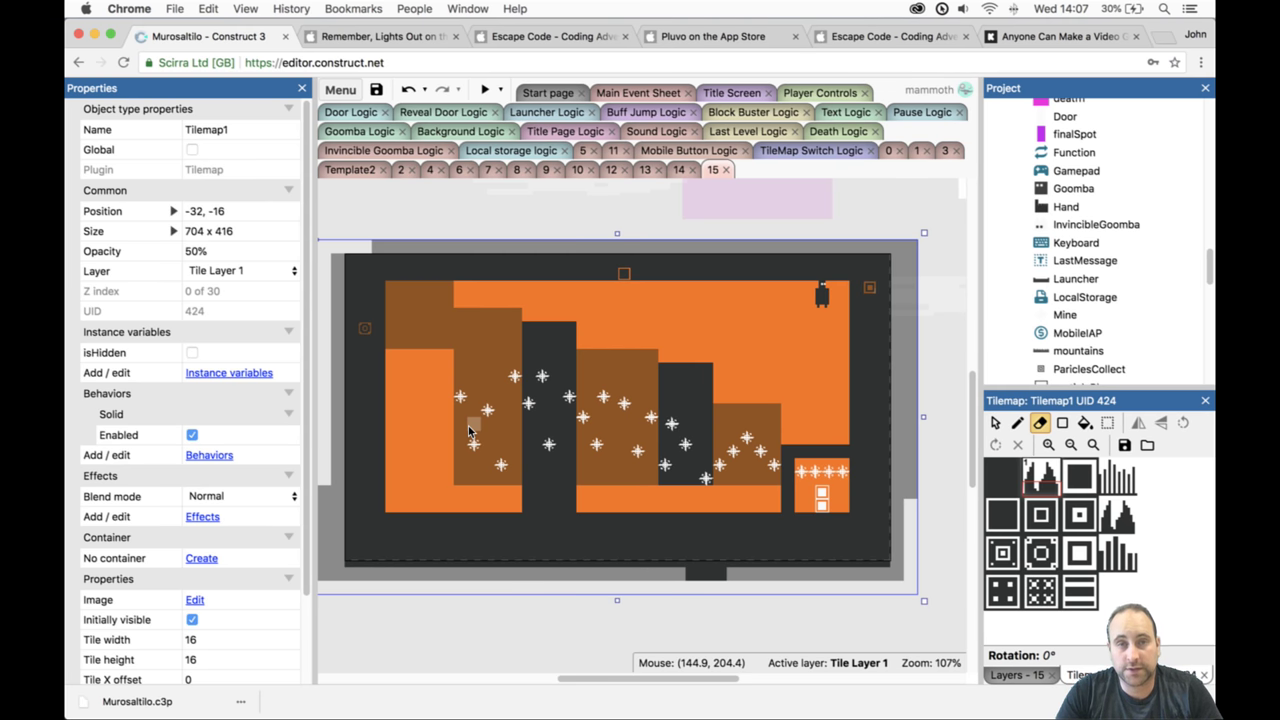
scroll(367, 318, up, 3)
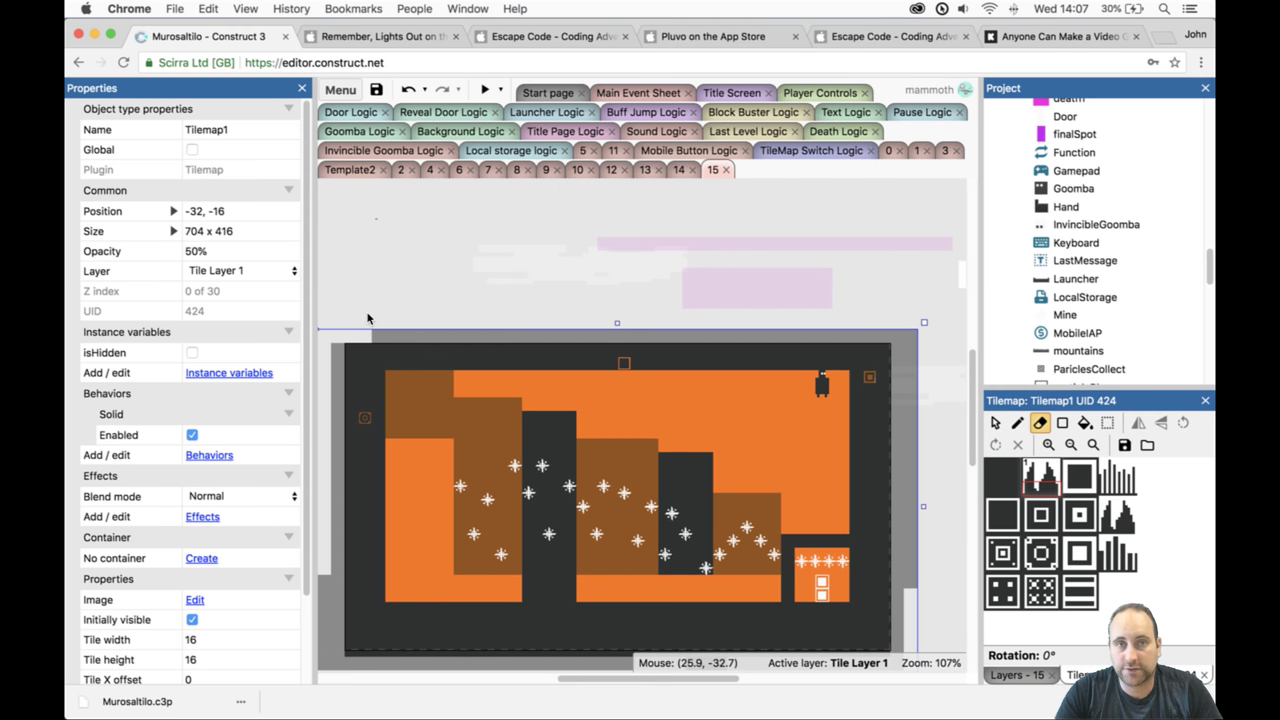
scroll(367, 318, down, 1)
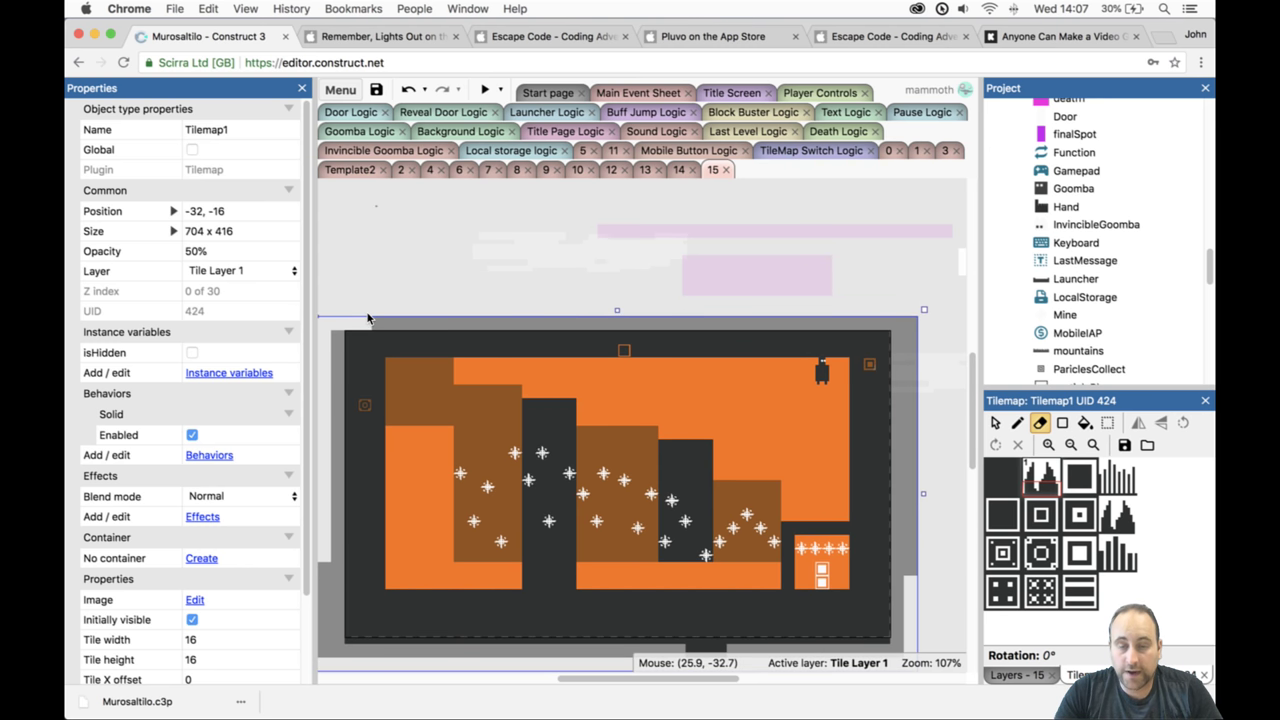
click(388, 36)
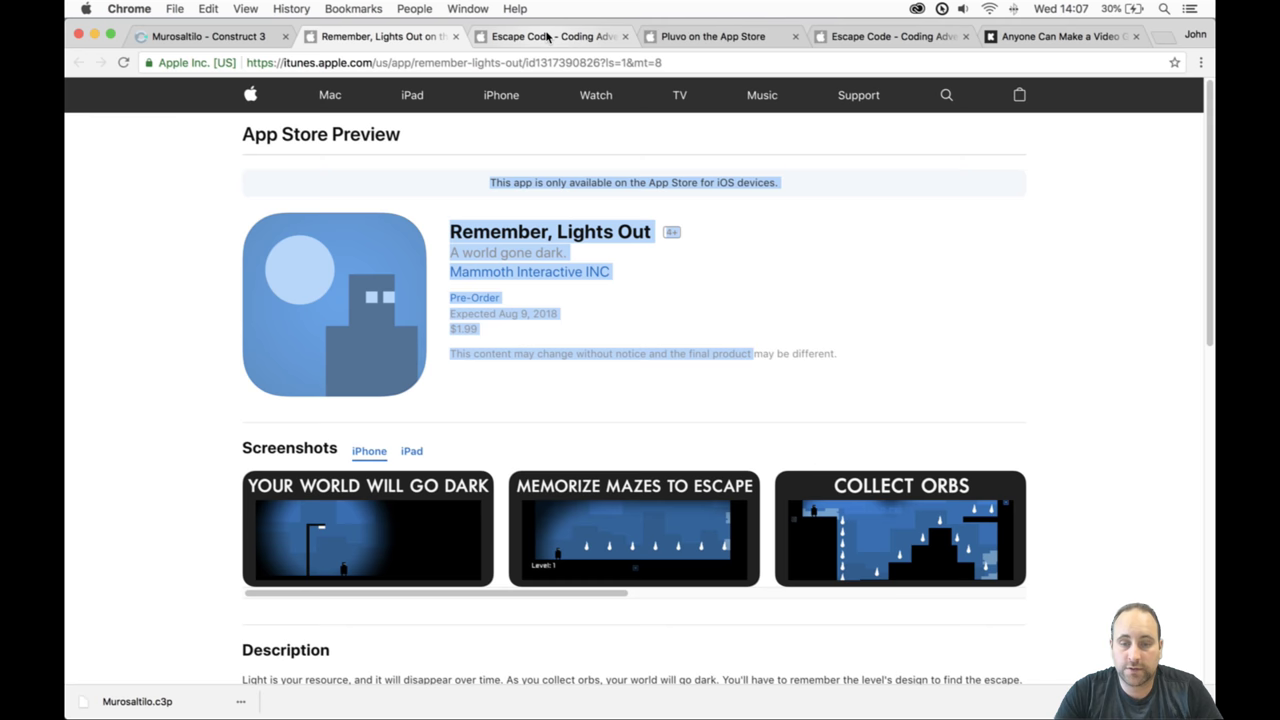
click(550, 37)
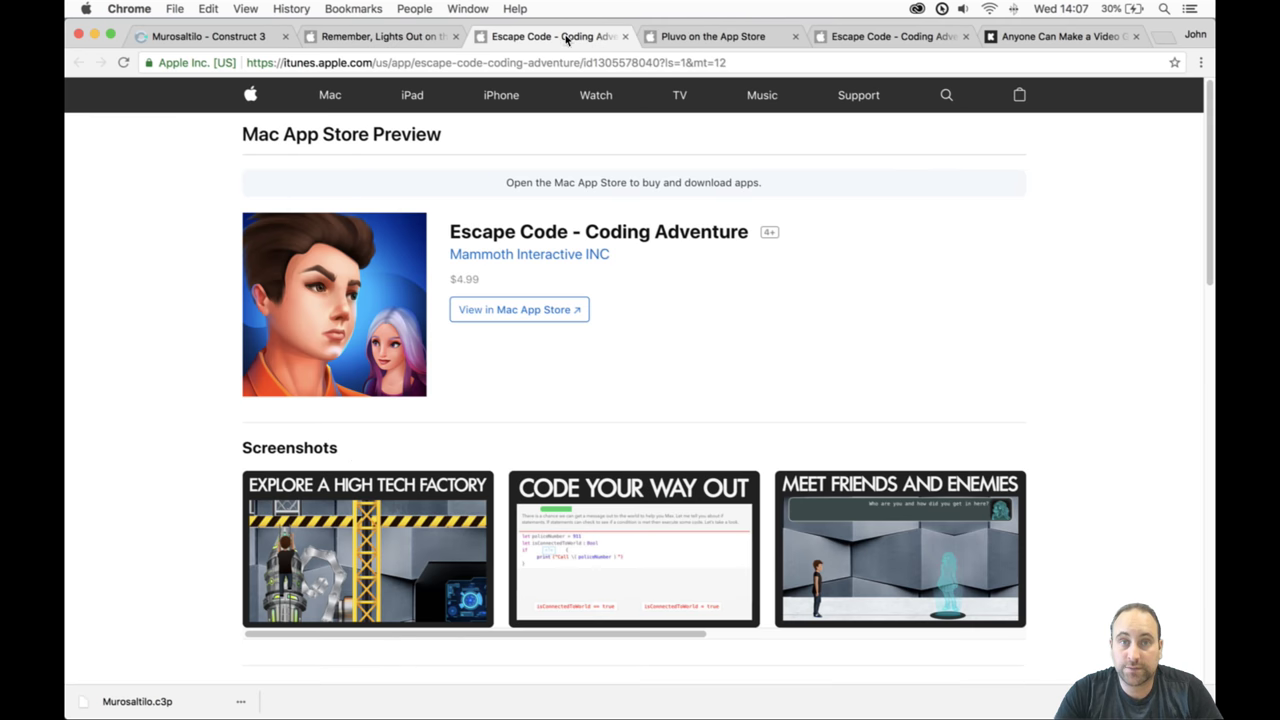
click(685, 40)
click(836, 40)
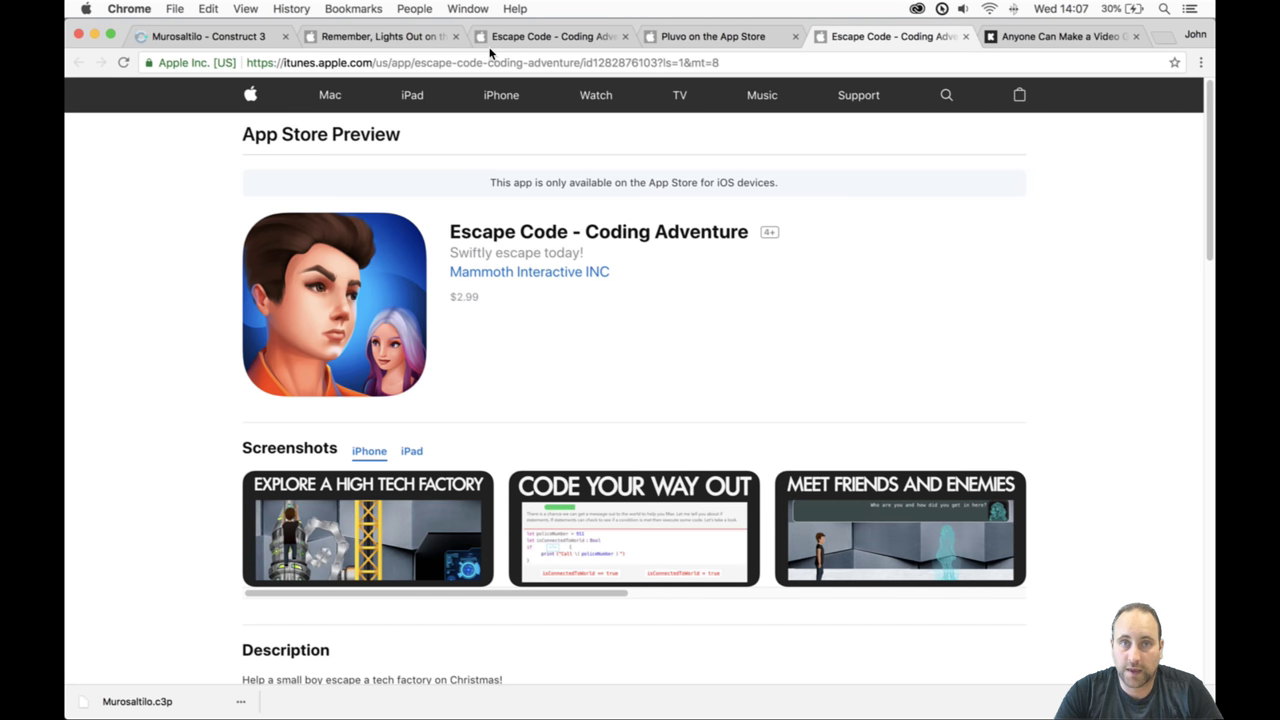
click(493, 42)
click(651, 42)
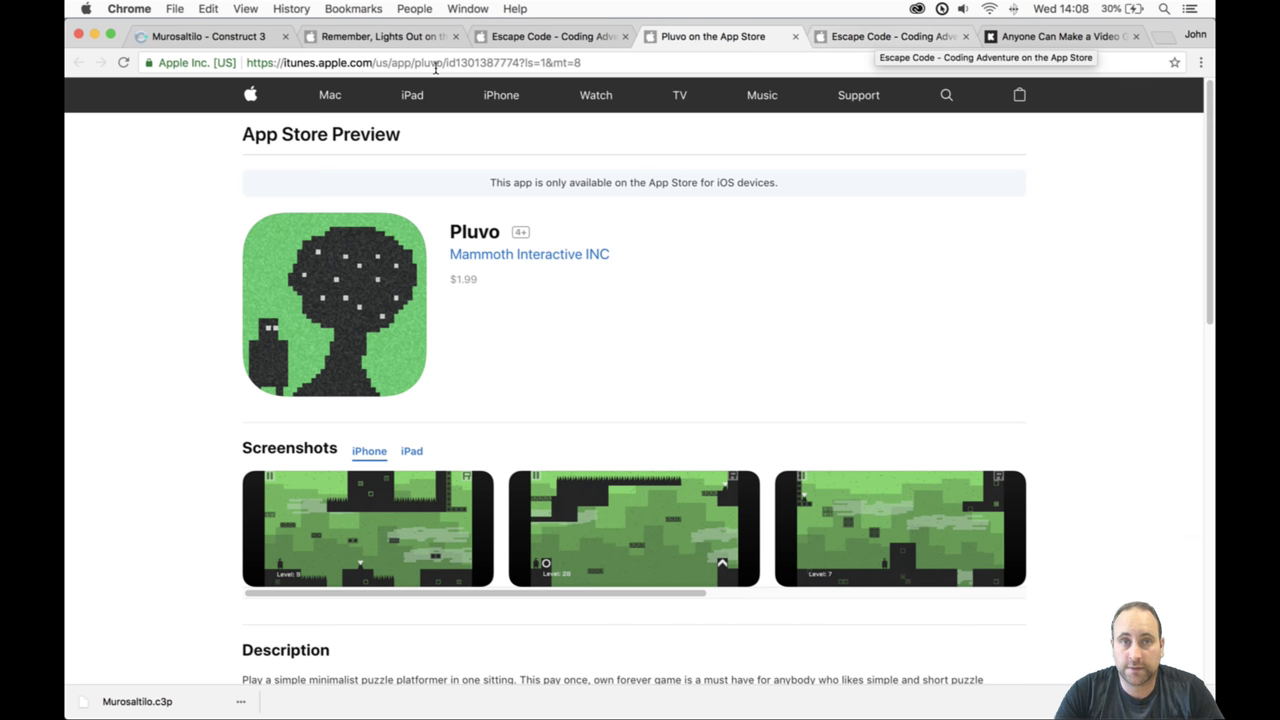
click(405, 44)
click(207, 38)
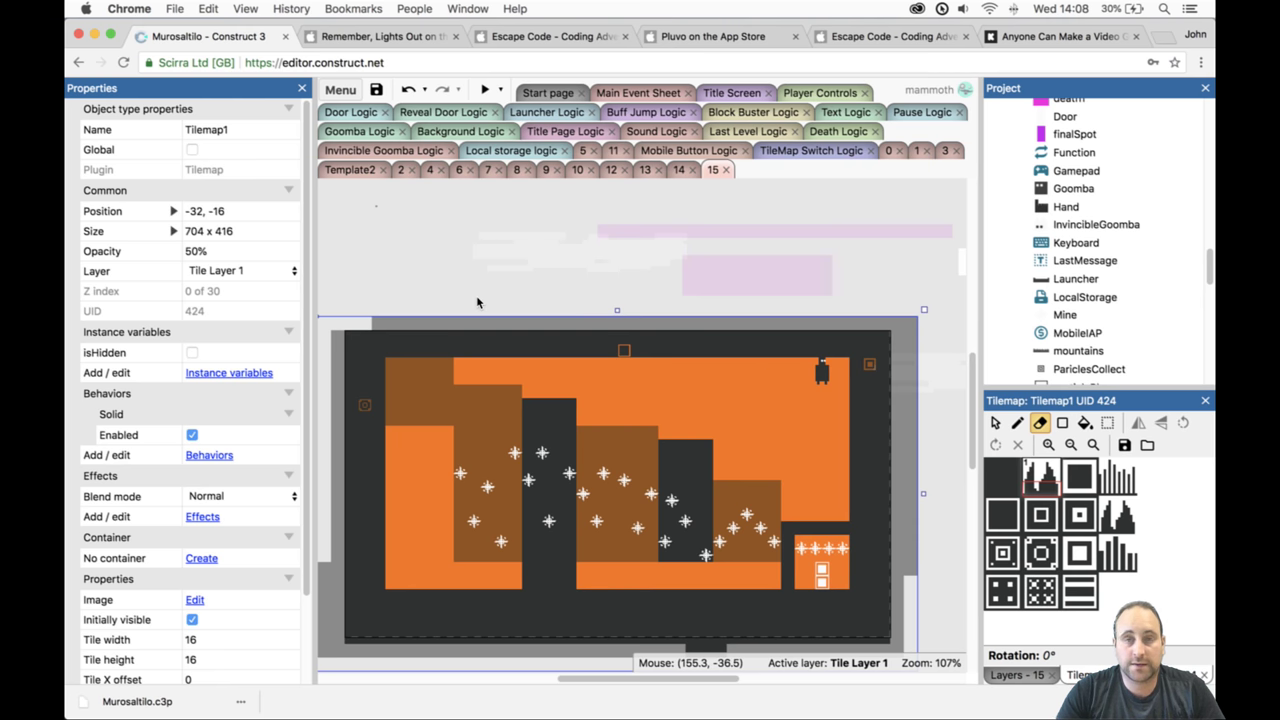
Open the Build a Battle Royale in Unity Kickstarter page and briefly select all its text.
click(1022, 36)
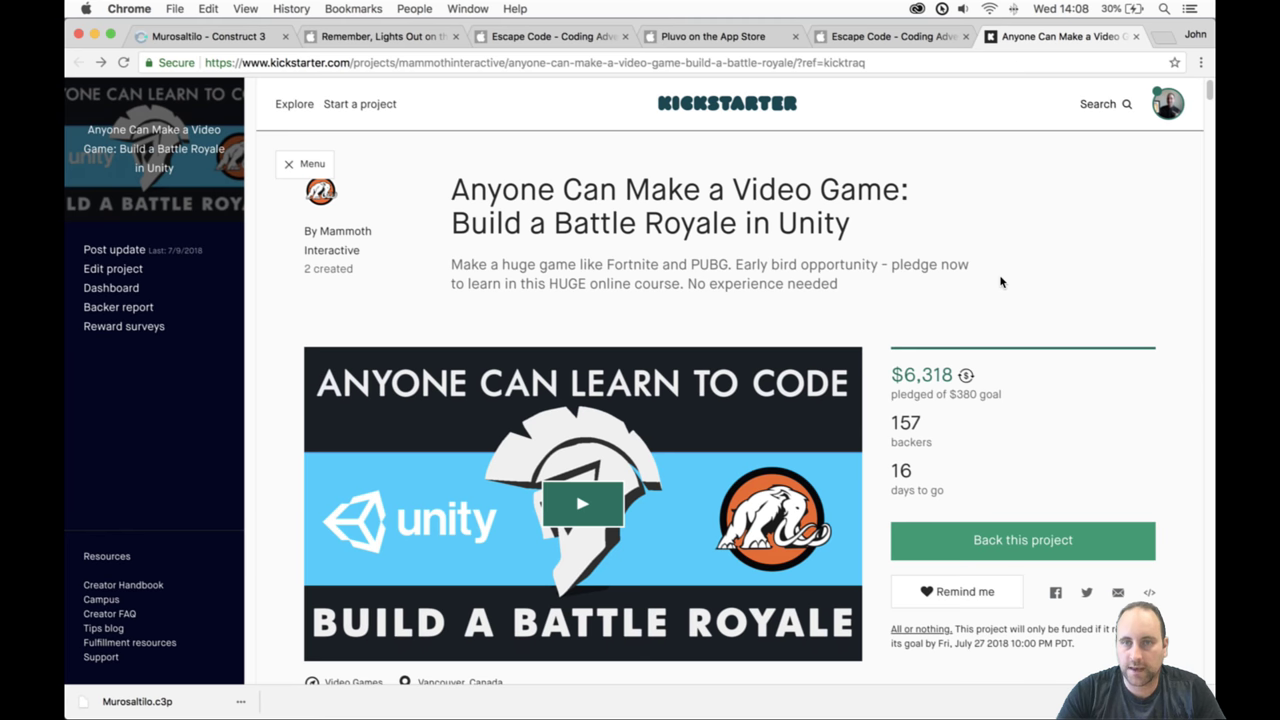
key(super+a)
click(1008, 426)
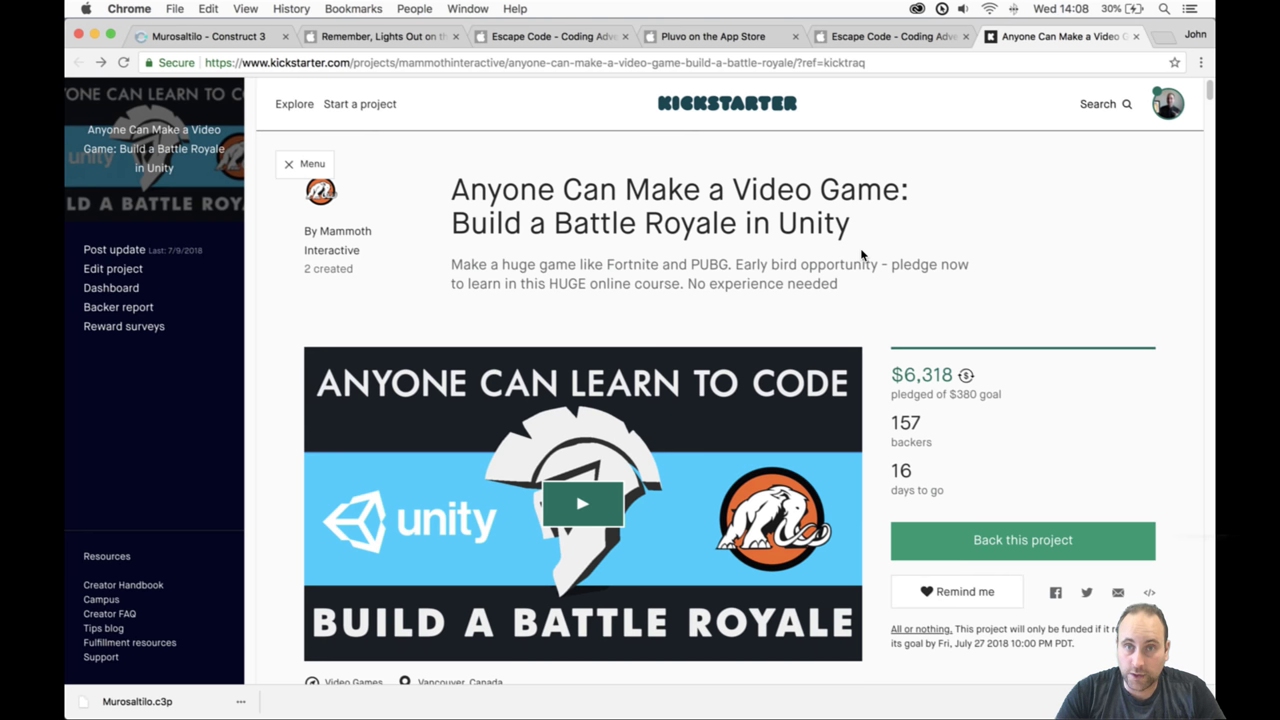
Repeatedly highlight and clear the campaign's title and description text.
drag(868, 302, 437, 199)
click(460, 200)
click(855, 302)
click(437, 199)
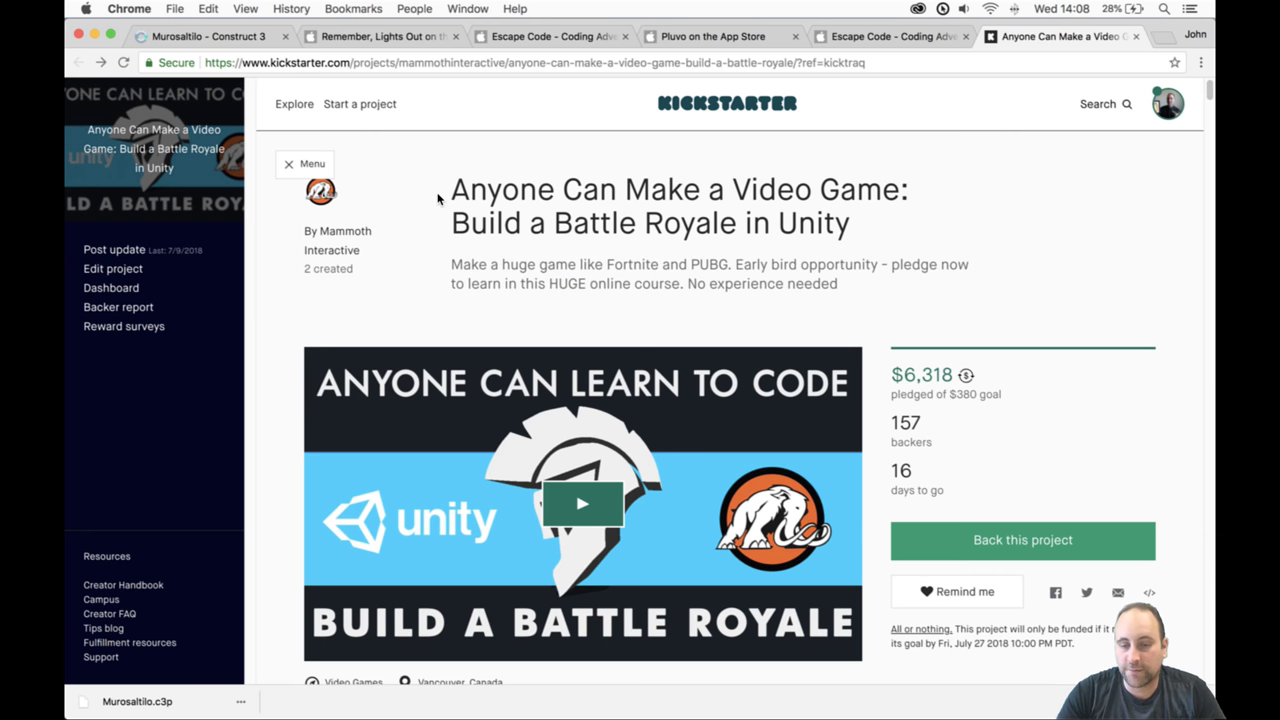
drag(437, 199, 853, 291)
click(853, 291)
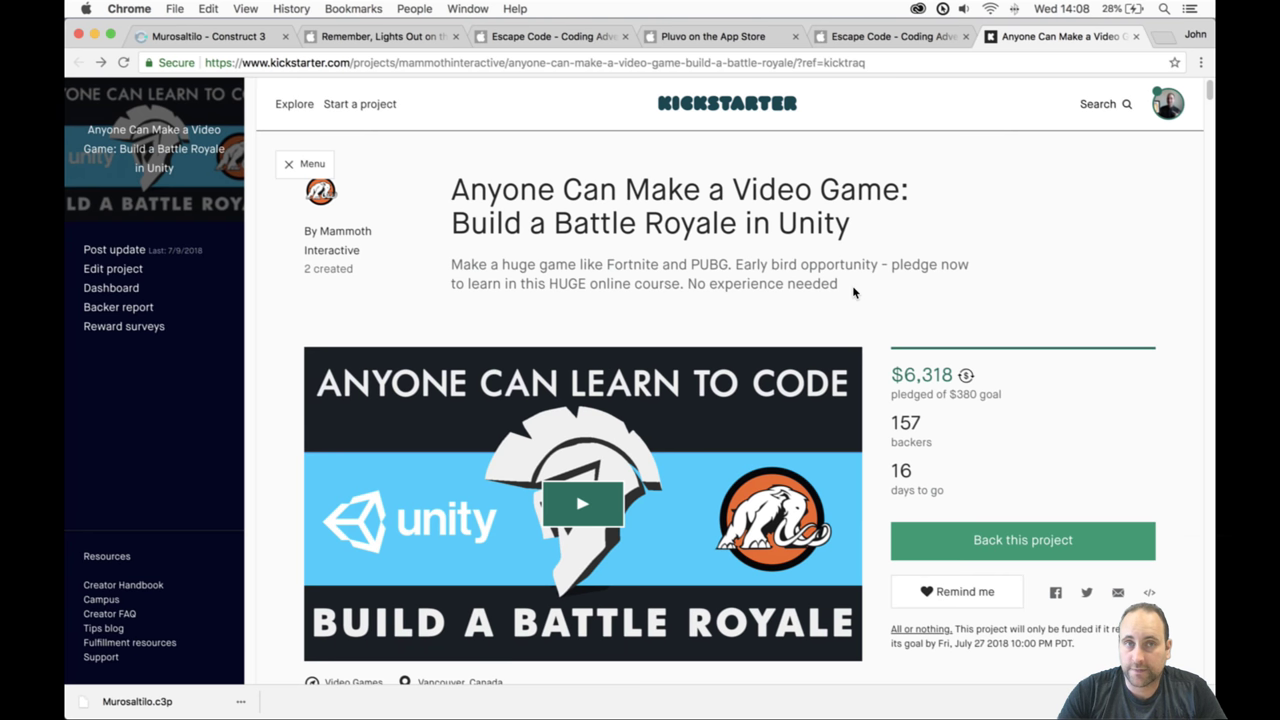
drag(852, 285, 450, 197)
click(450, 197)
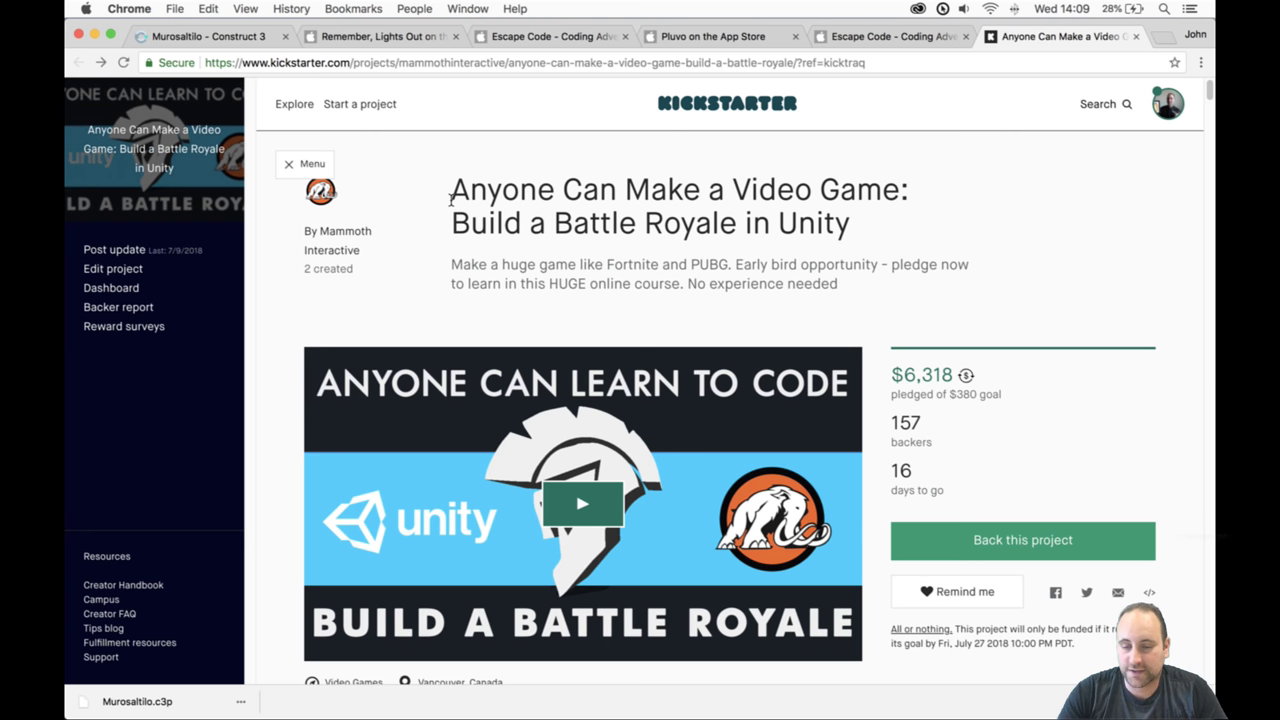
drag(450, 198, 848, 309)
scroll(855, 312, down, 1)
scroll(855, 312, down, 10)
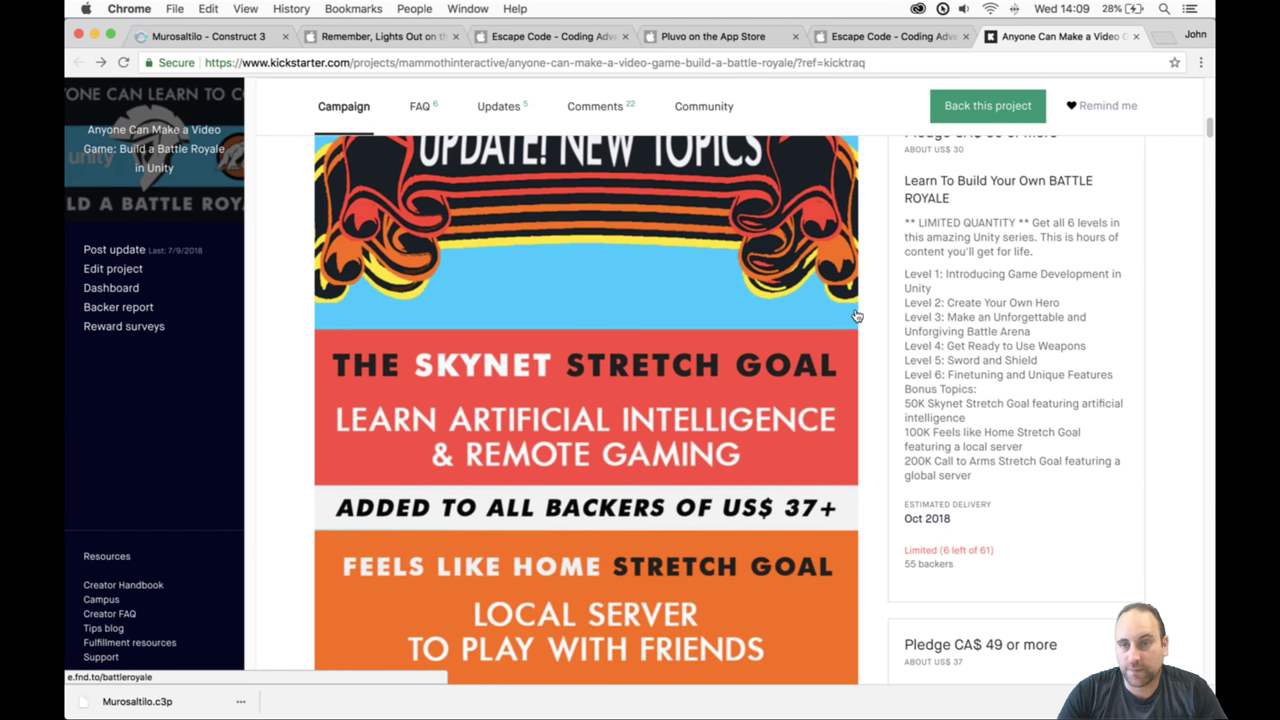
scroll(869, 331, down, 7)
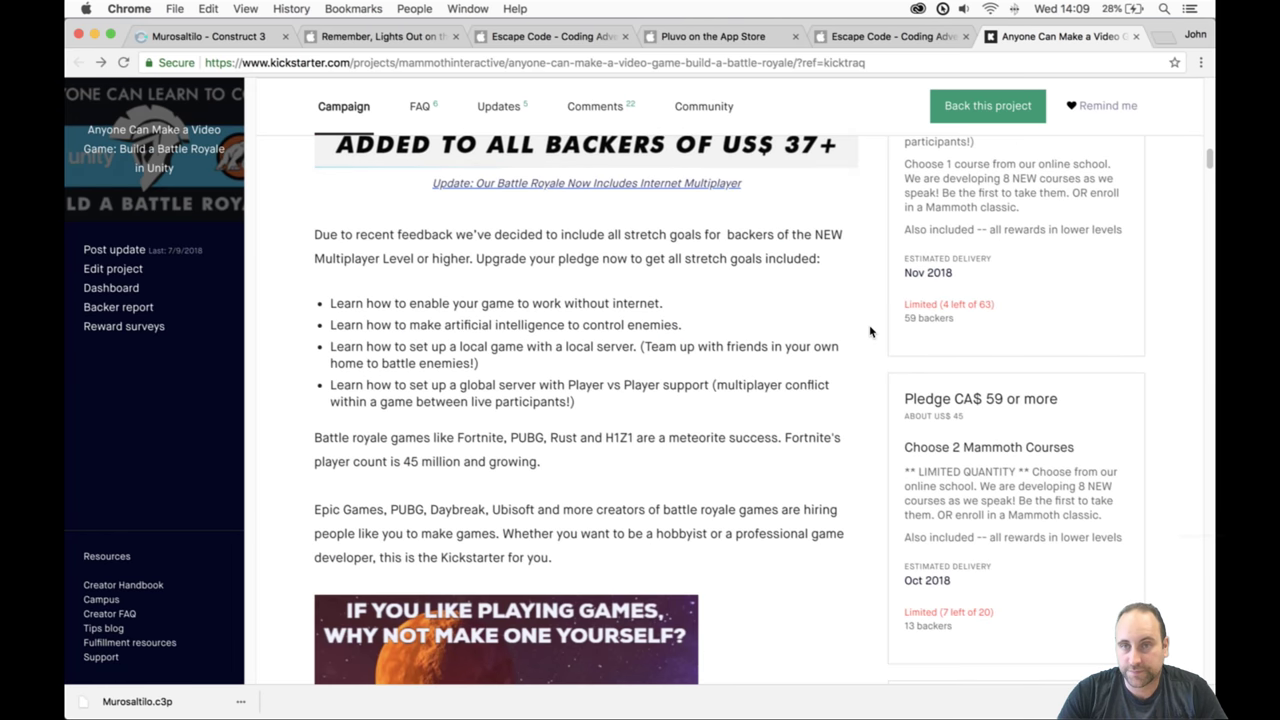
scroll(870, 331, up, 18)
click(621, 215)
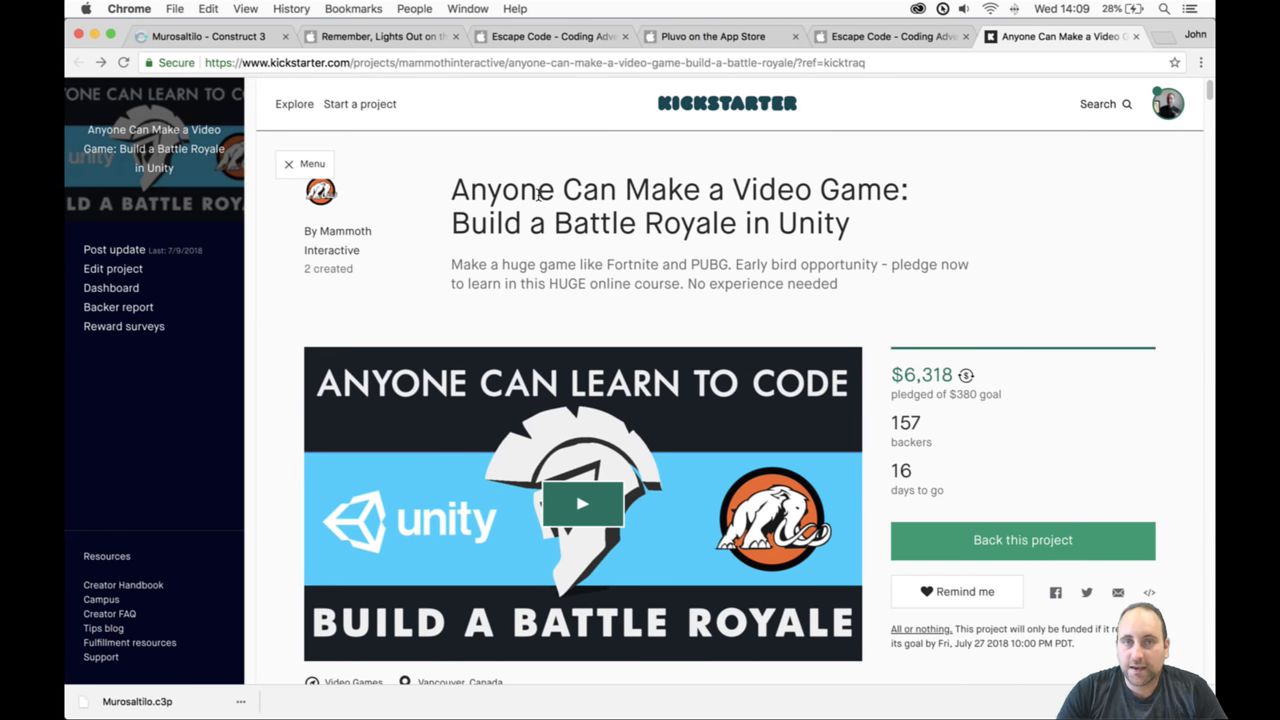
drag(466, 166, 889, 296)
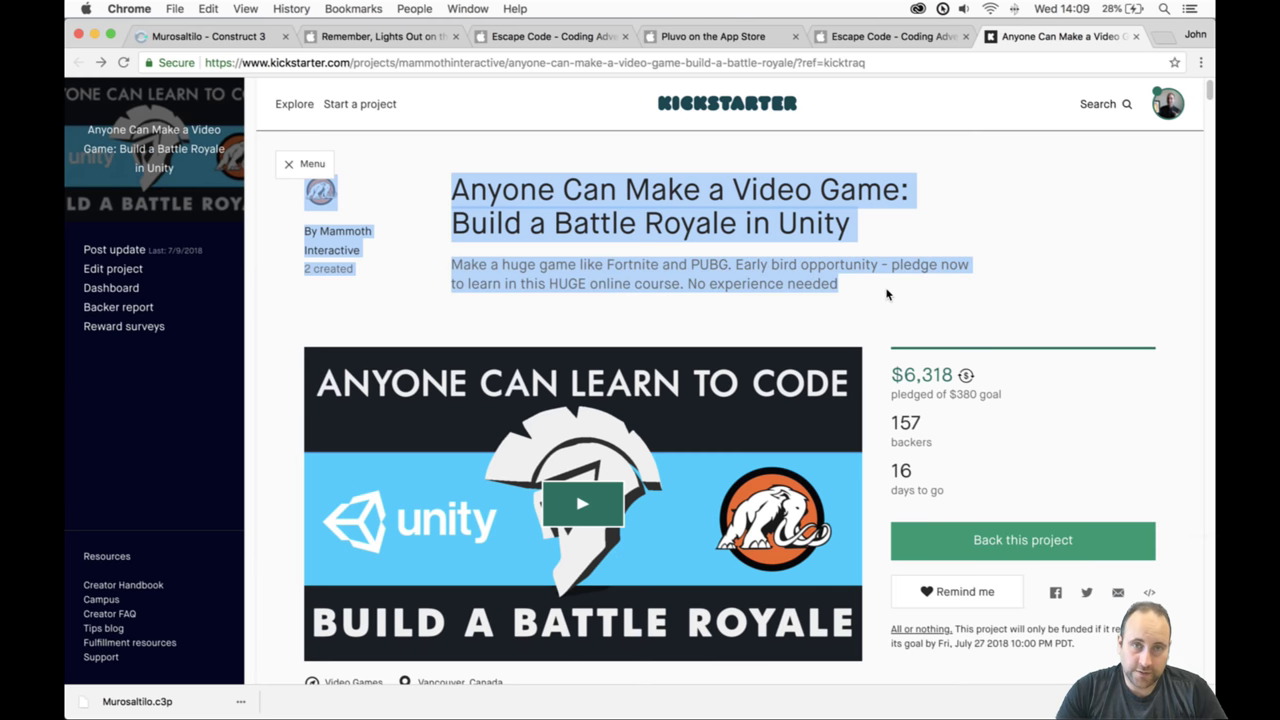
click(888, 295)
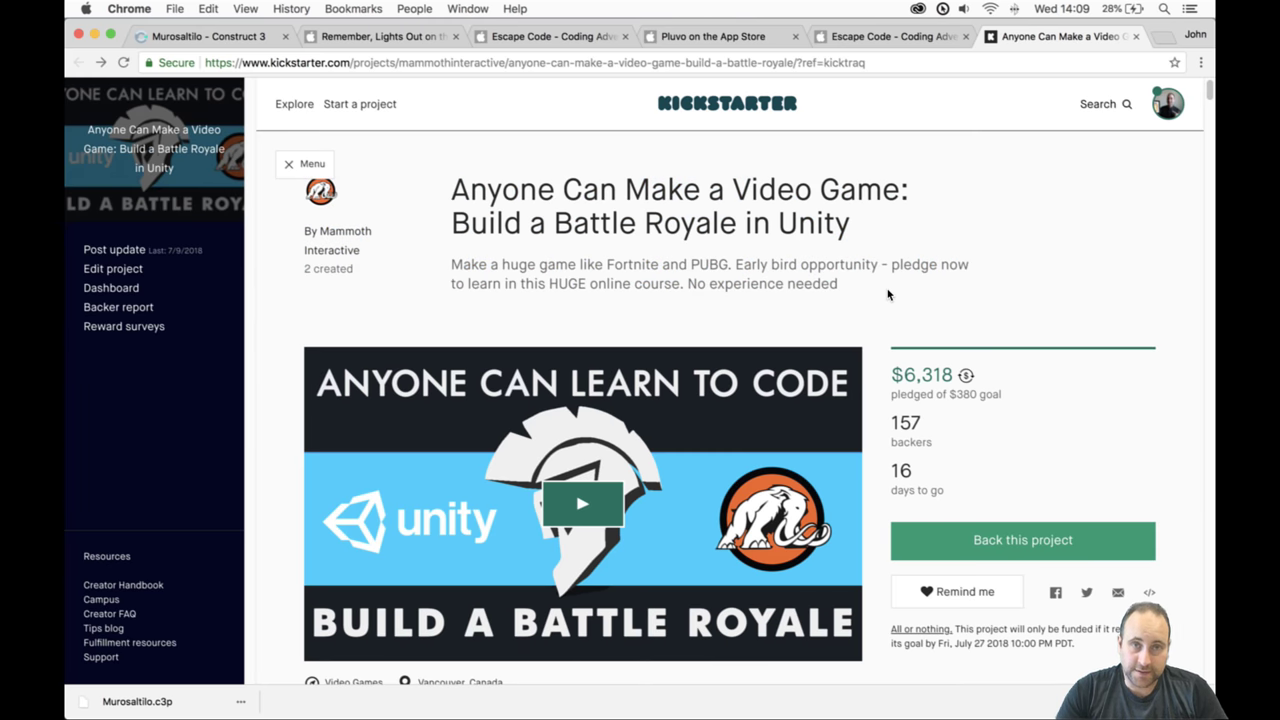
Back in the Murosaltilo project, save it to Google Drive as 'Murosaltilo p08.c3p'.
click(253, 40)
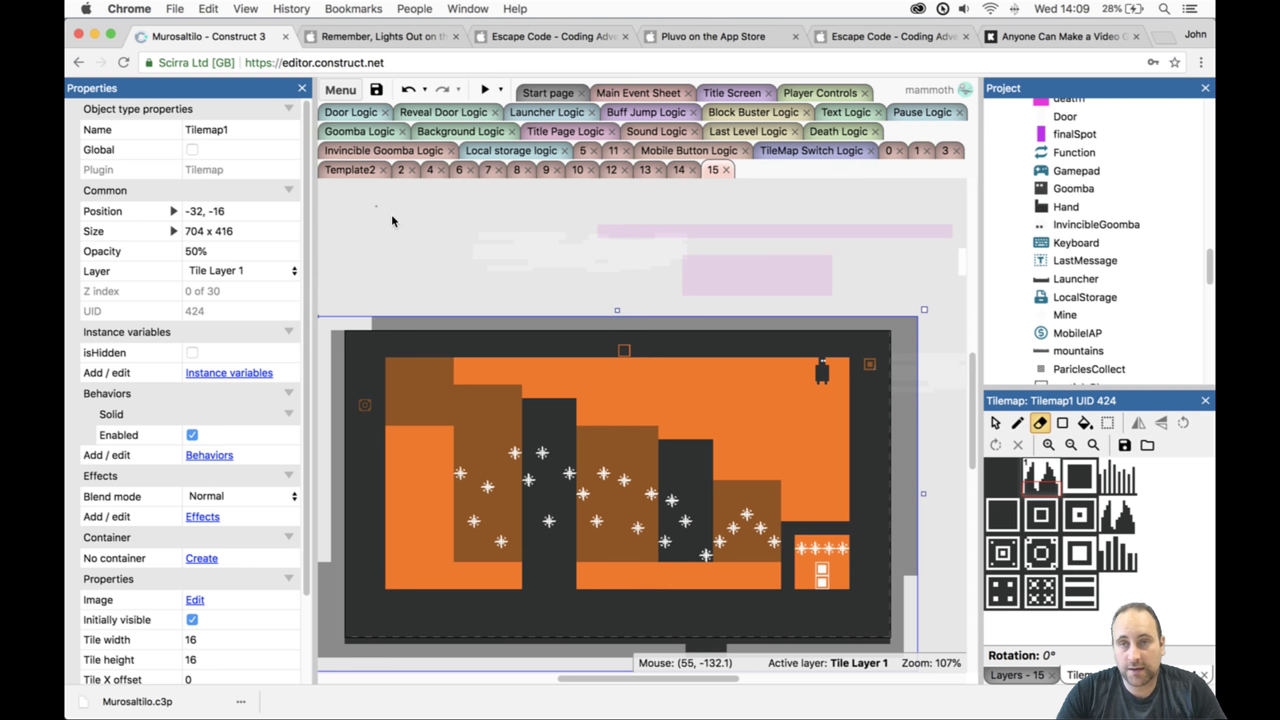
click(377, 90)
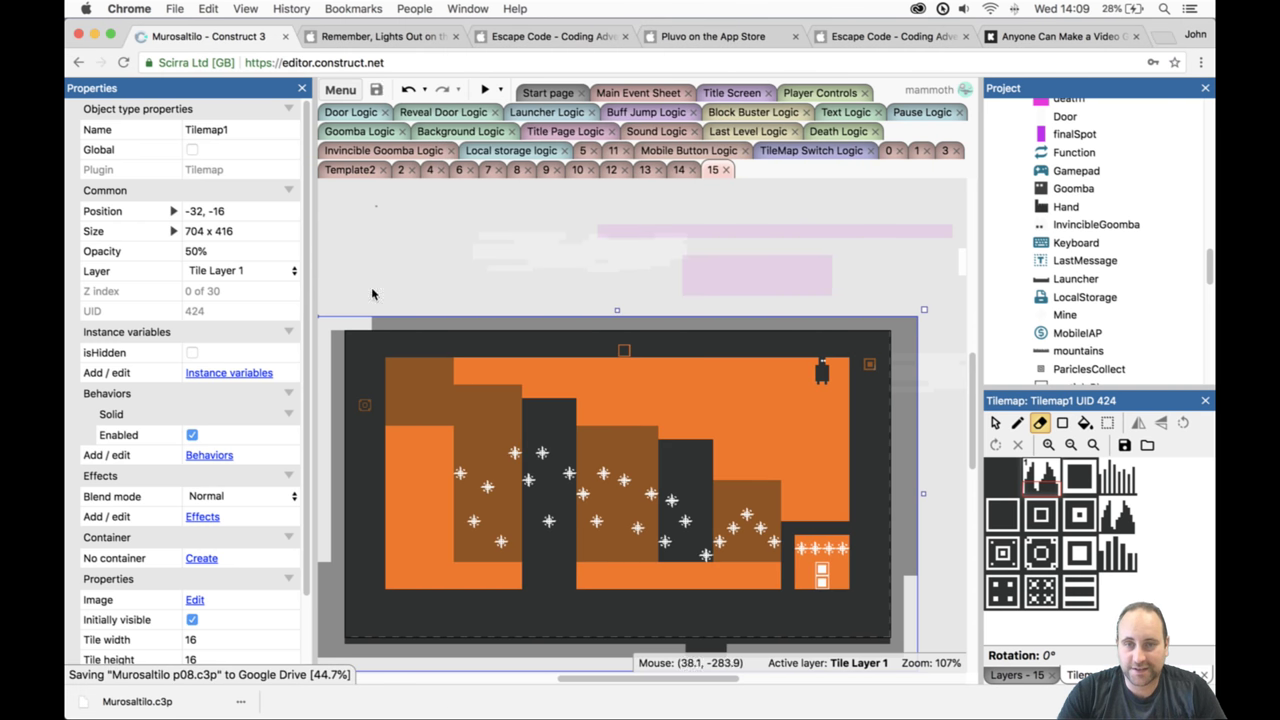
mouse_move(565, 708)
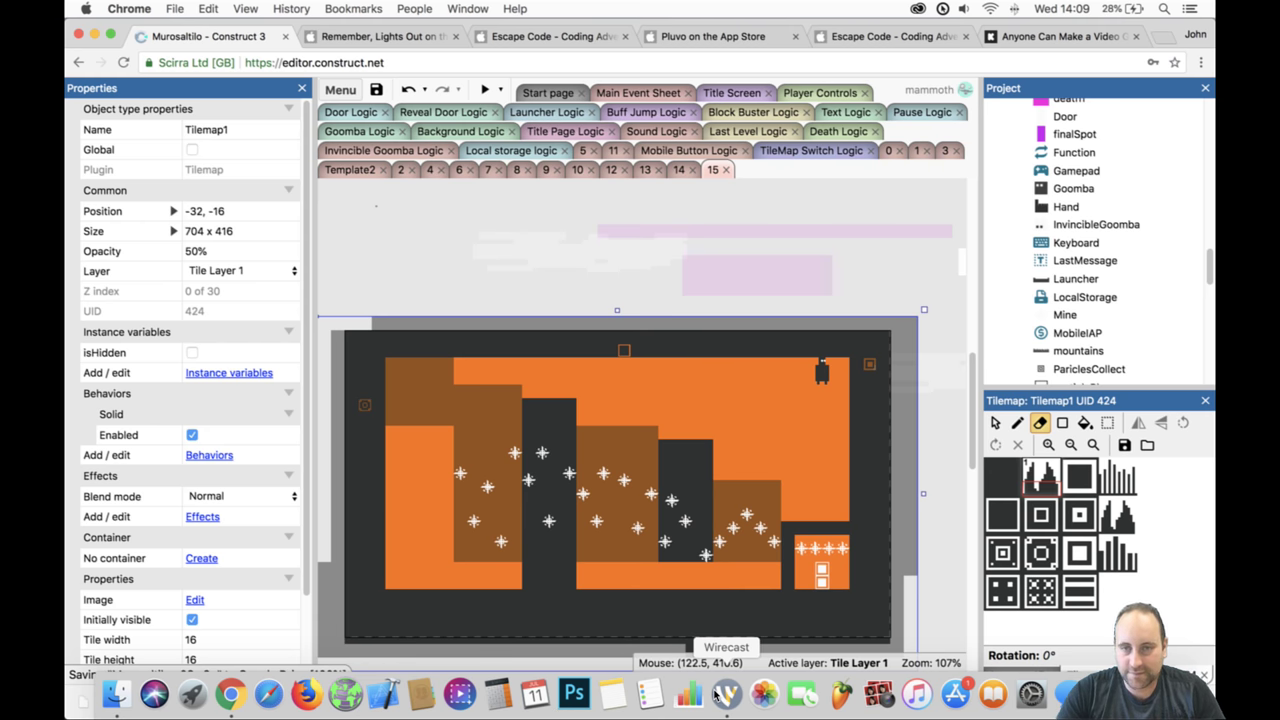